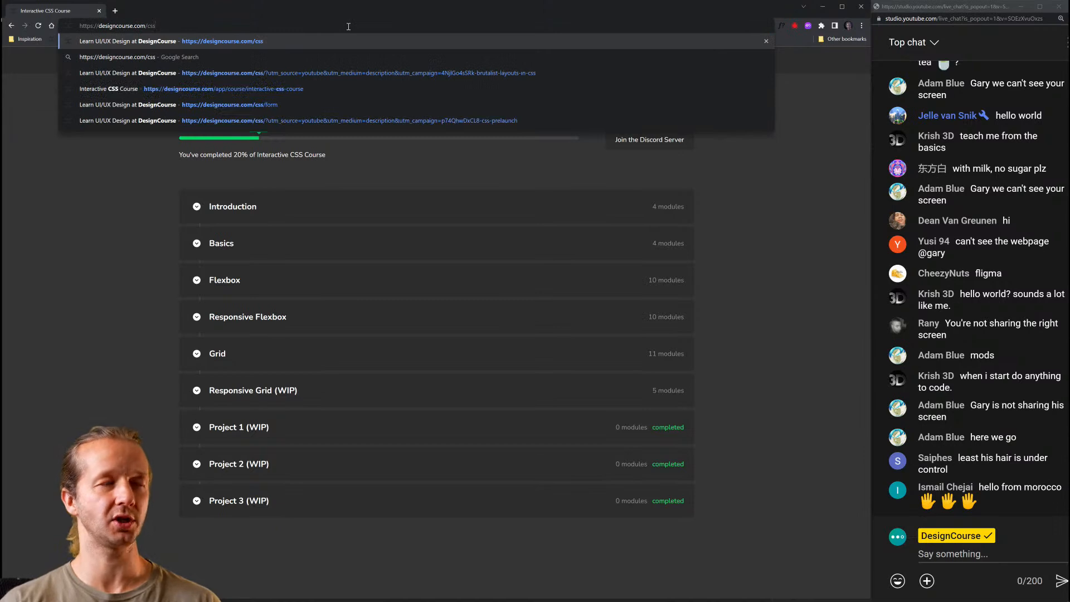
Open the designcourse.com/css page, view its release notification form, and return to the course page
{"action": "key", "text": "Return"}
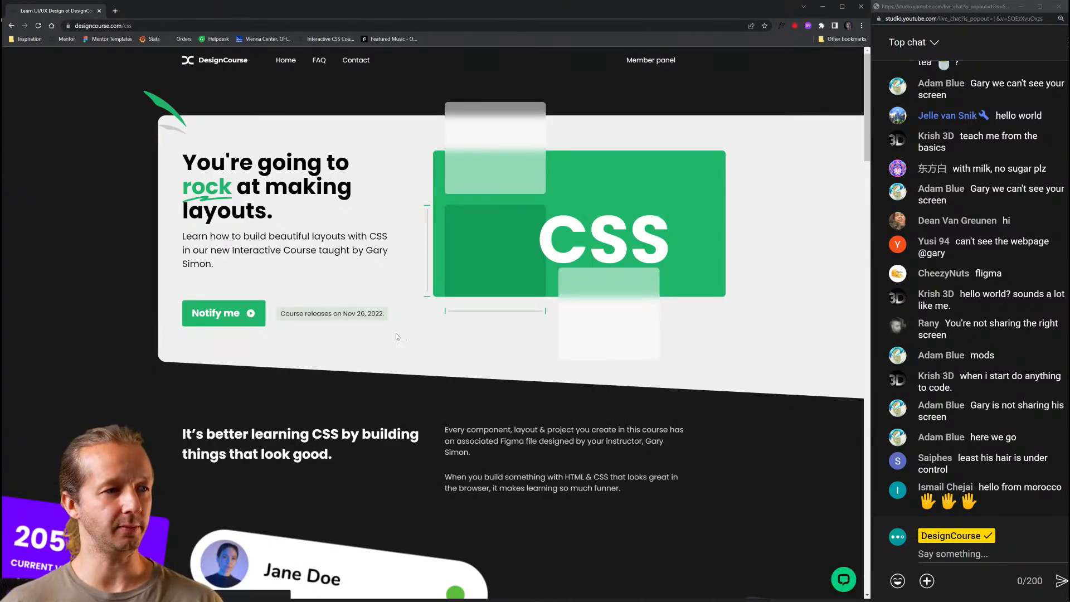
{"action": "left_click", "coordinate": [228, 316]}
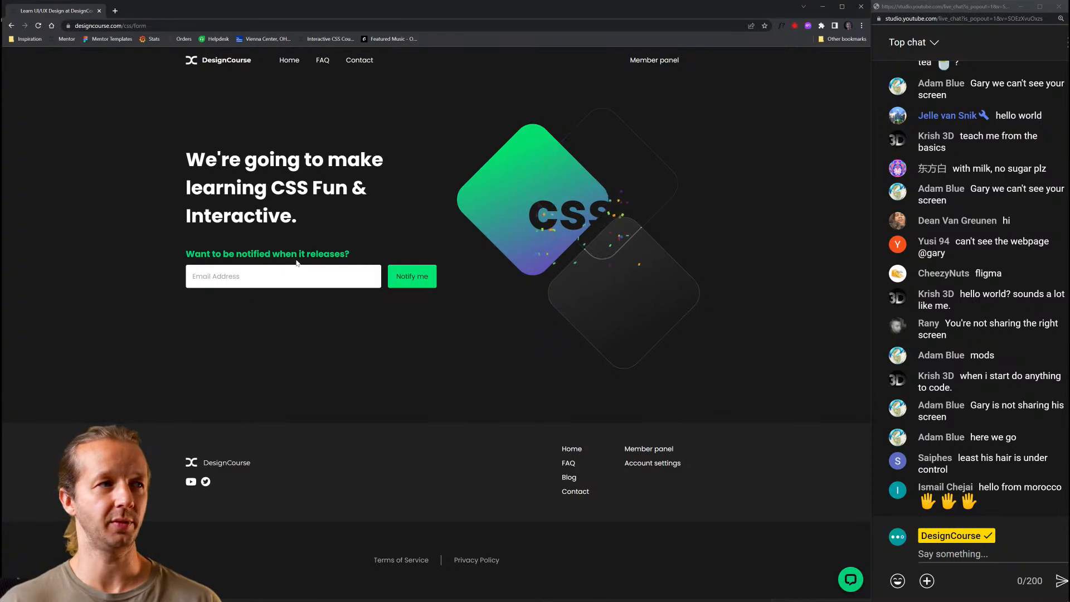
{"action": "left_click", "coordinate": [11, 26]}
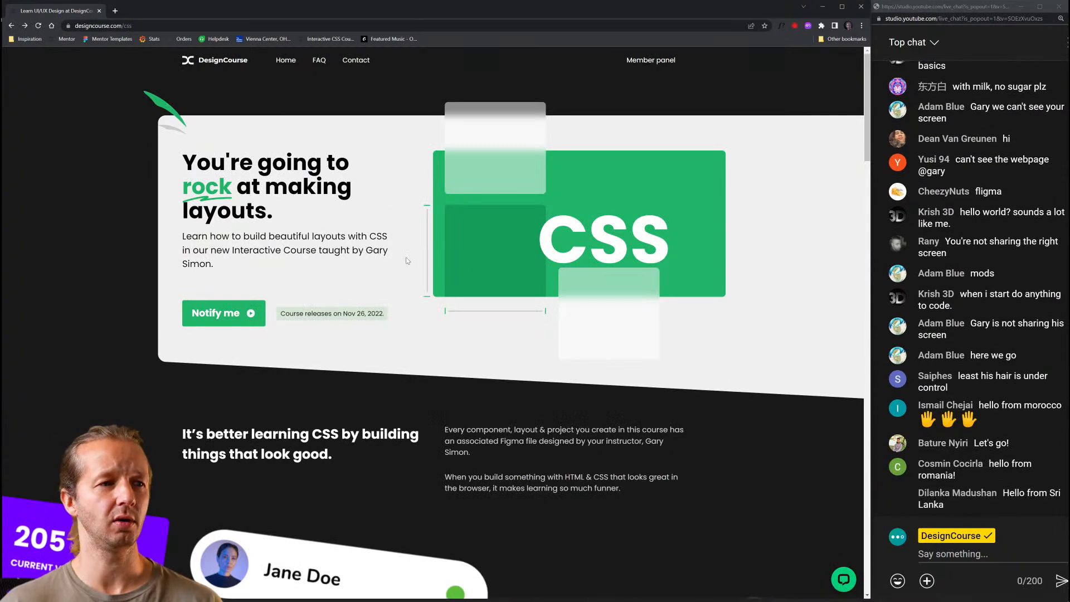
Load the designcourse.com/ui-ux page and look through its sections down to the curriculum roadmap
{"action": "left_click", "coordinate": [365, 25]}
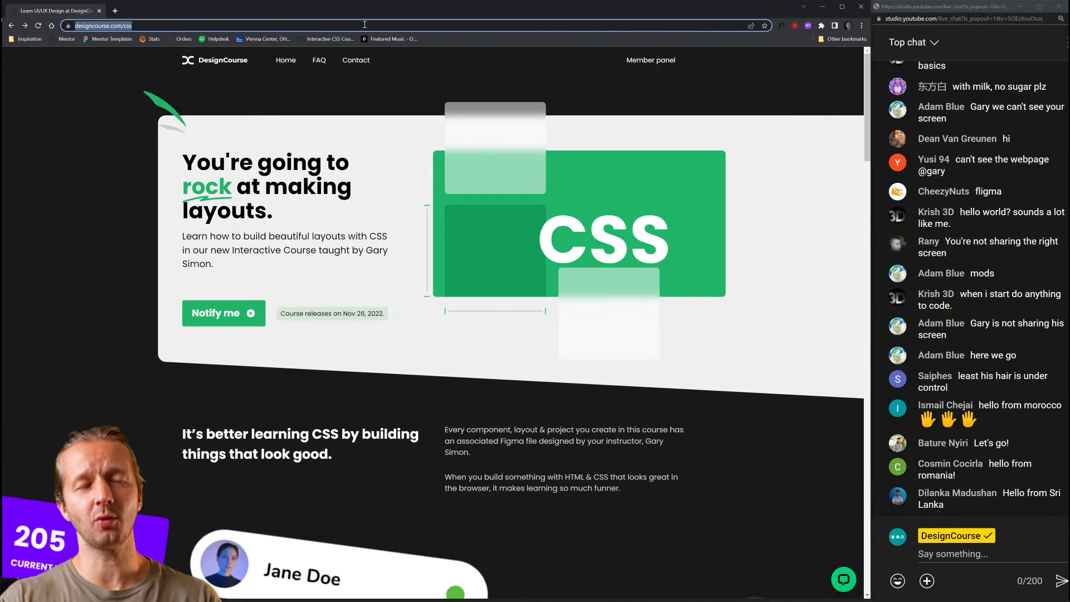
{"action": "double_click", "coordinate": [365, 25]}
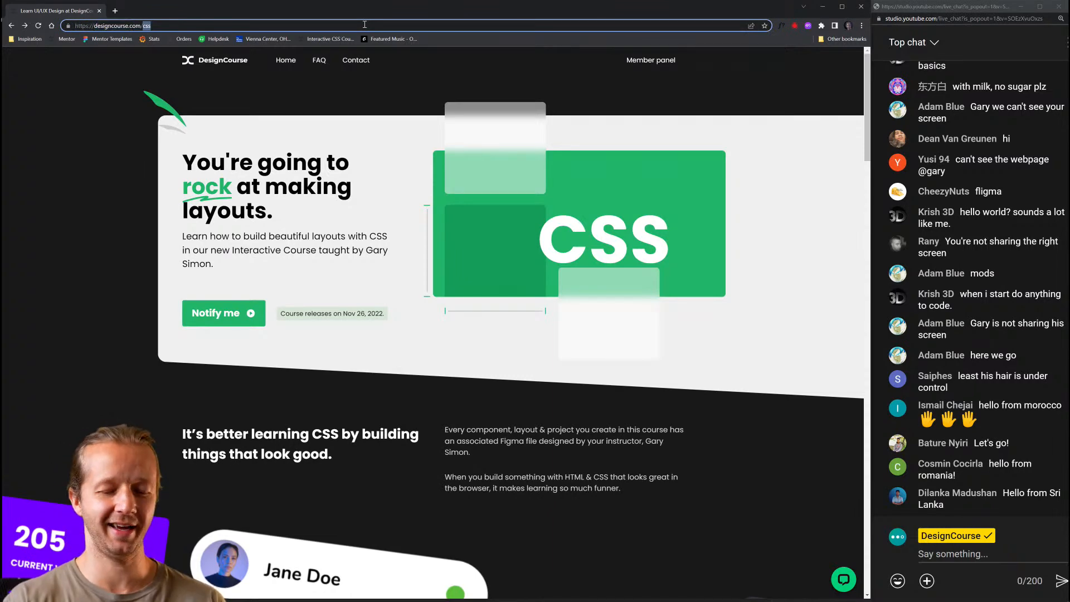
{"action": "type", "text": "ui"}
{"action": "key", "text": "Return"}
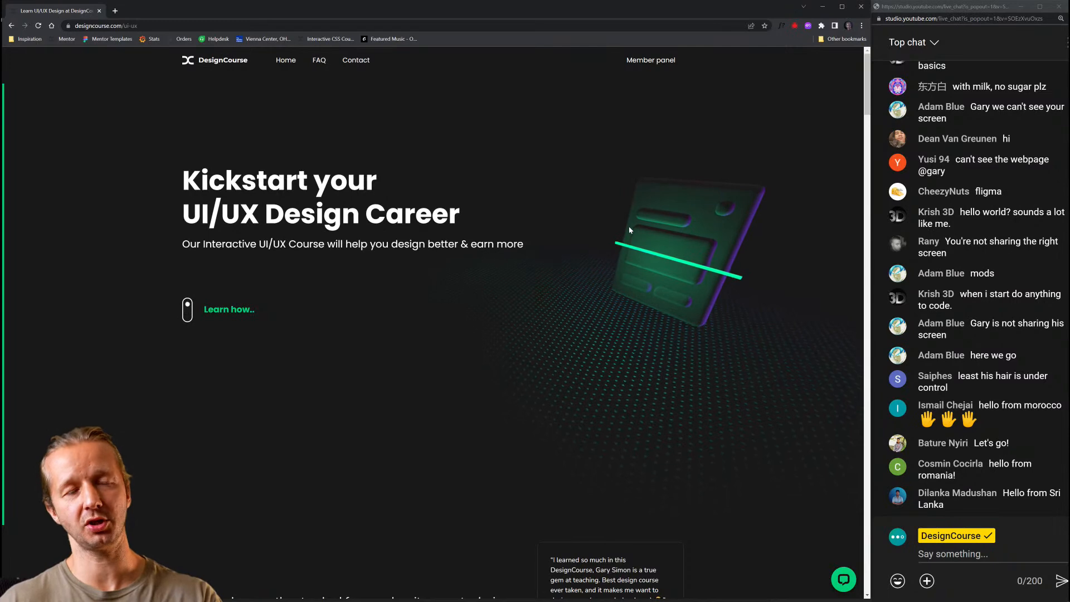
{"action": "scroll", "coordinate": [657, 241], "scroll_direction": "down", "scroll_amount": 7}
{"action": "scroll", "coordinate": [656, 240], "scroll_direction": "down", "scroll_amount": 20}
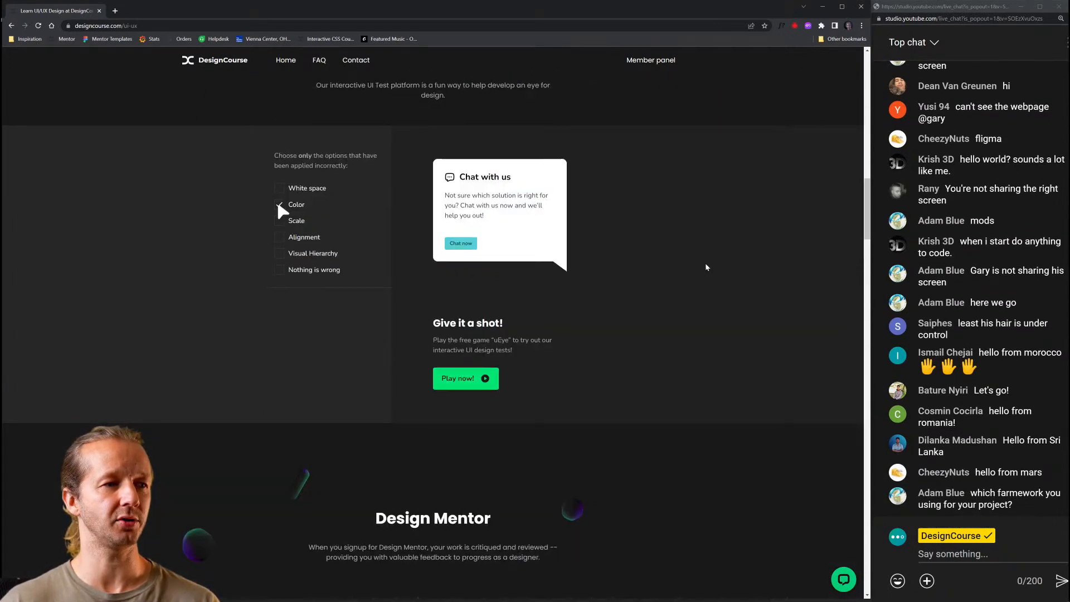
{"action": "scroll", "coordinate": [713, 261], "scroll_direction": "down", "scroll_amount": 12}
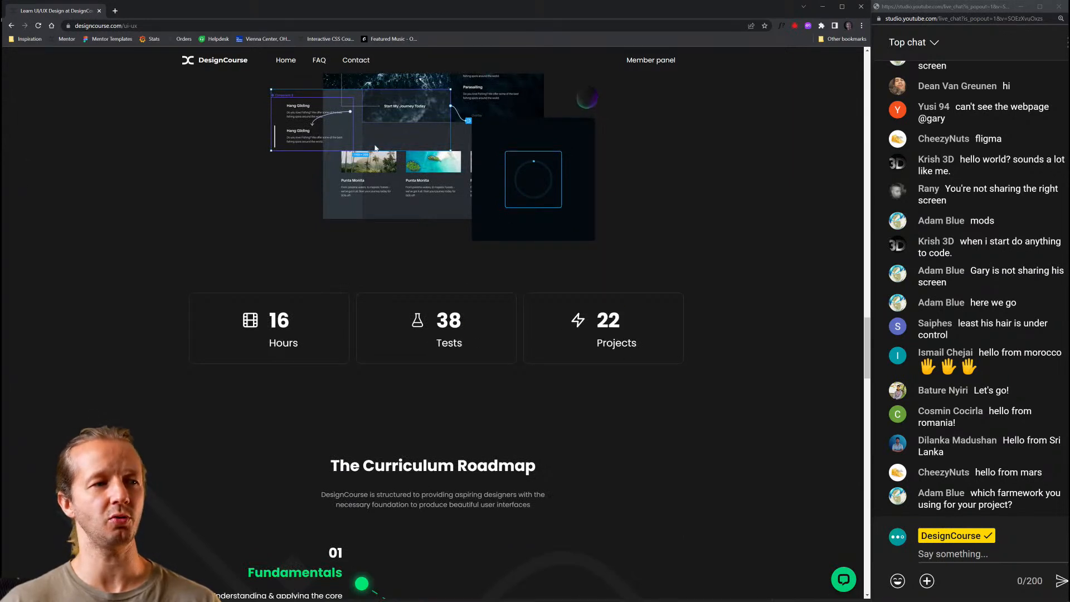
Search the web for "app idea list"
{"action": "left_click", "coordinate": [107, 25]}
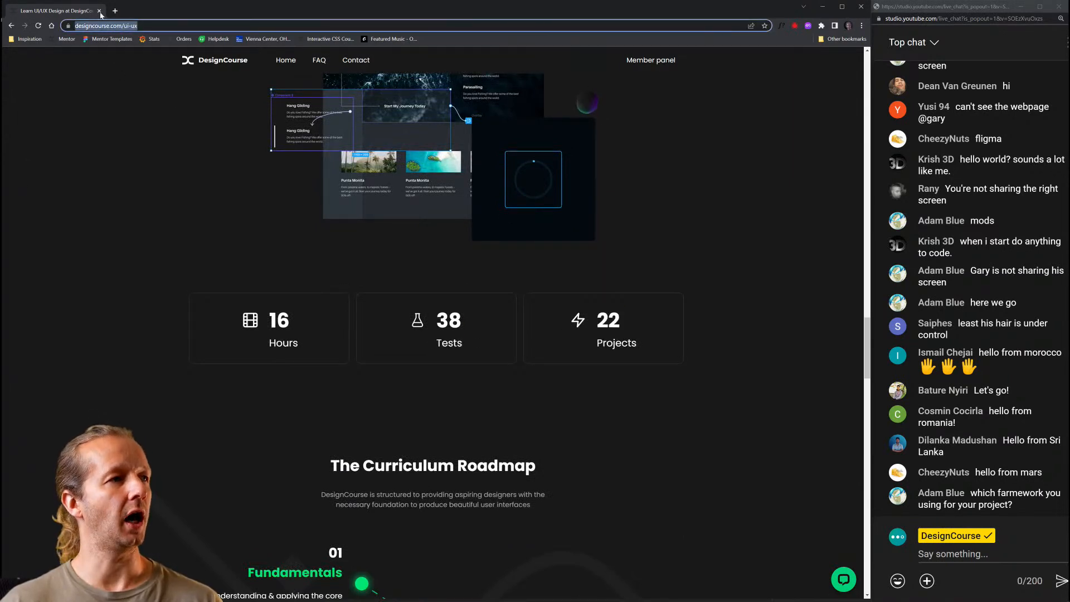
{"action": "type", "text": "app idea list"}
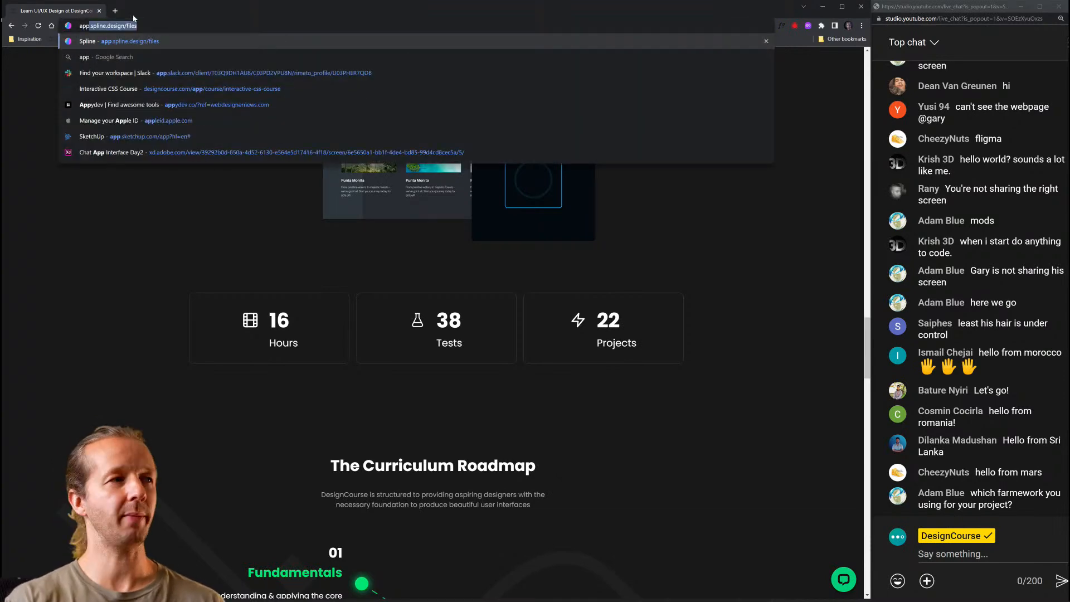
{"action": "key", "text": "Return"}
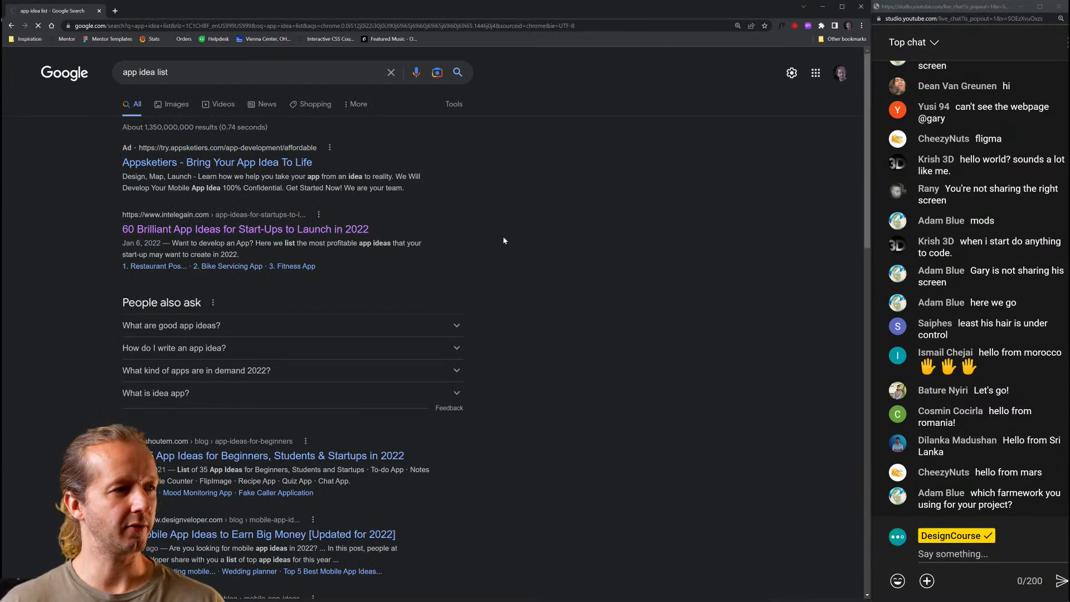
Open the "60 Brilliant App Ideas for Start-Ups to Launch in 2022" article, read through its numbered ideas, and collapse the Azure offer popup
{"action": "scroll", "coordinate": [671, 285], "scroll_direction": "down", "scroll_amount": 3}
{"action": "scroll", "coordinate": [672, 285], "scroll_direction": "down", "scroll_amount": 15}
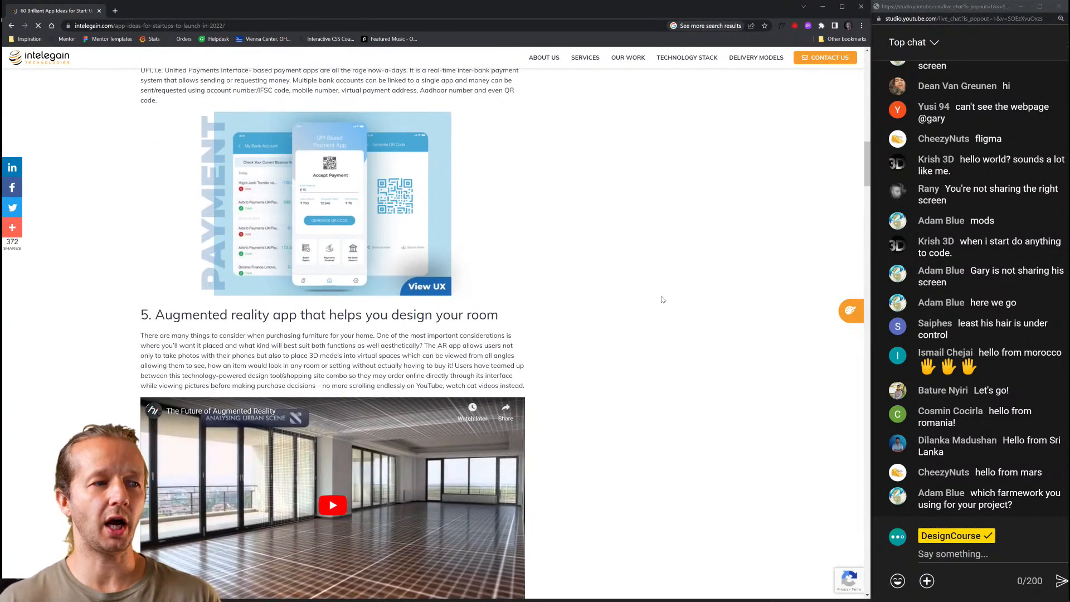
{"action": "scroll", "coordinate": [664, 302], "scroll_direction": "down", "scroll_amount": 8}
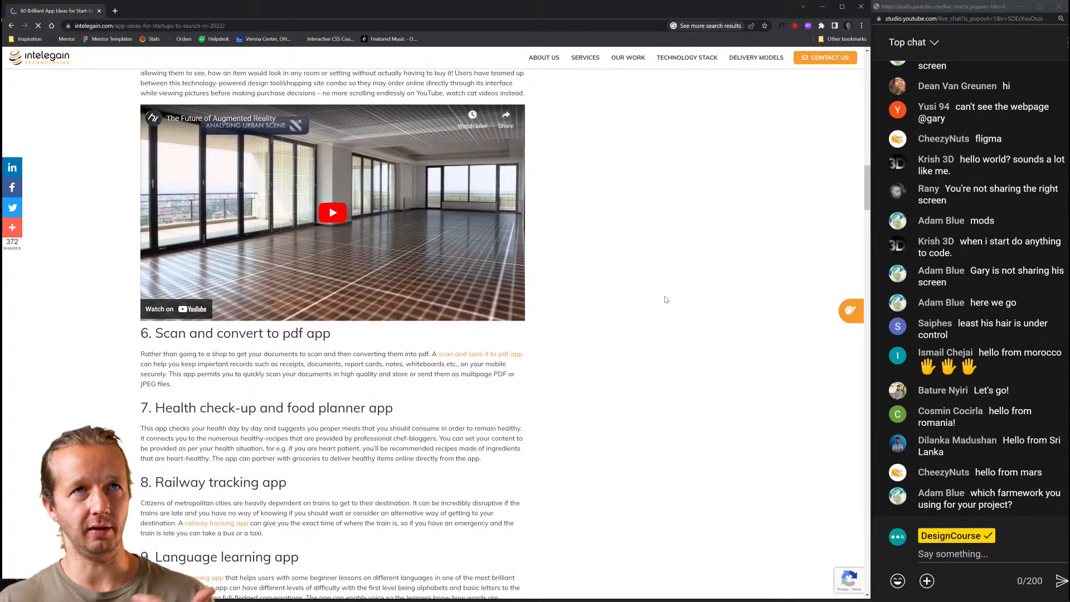
{"action": "scroll", "coordinate": [669, 303], "scroll_direction": "down", "scroll_amount": 1}
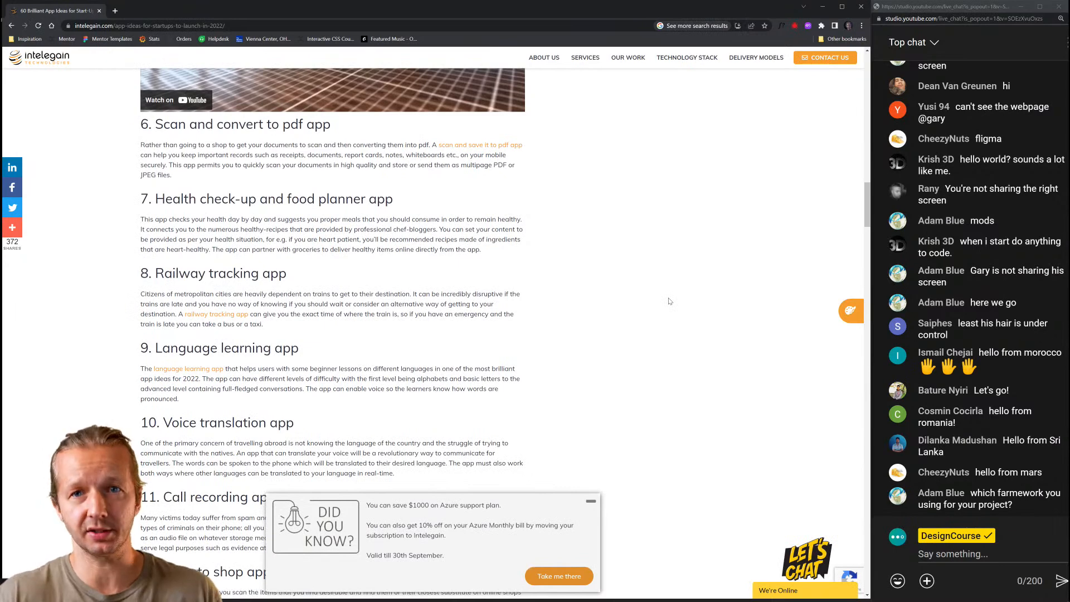
{"action": "scroll", "coordinate": [585, 279], "scroll_direction": "down", "scroll_amount": 1}
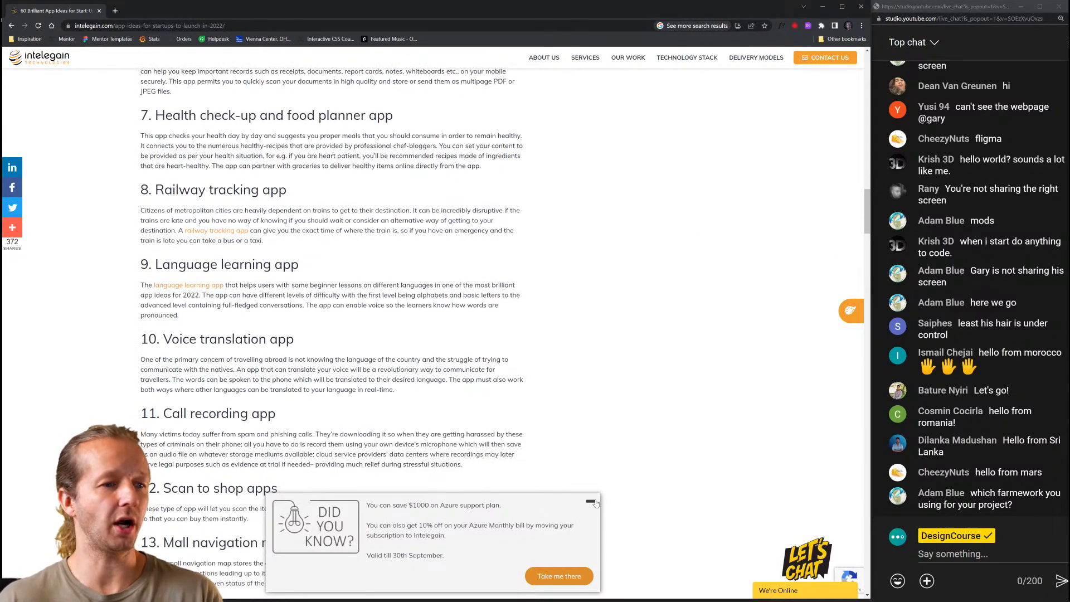
{"action": "left_click", "coordinate": [591, 501]}
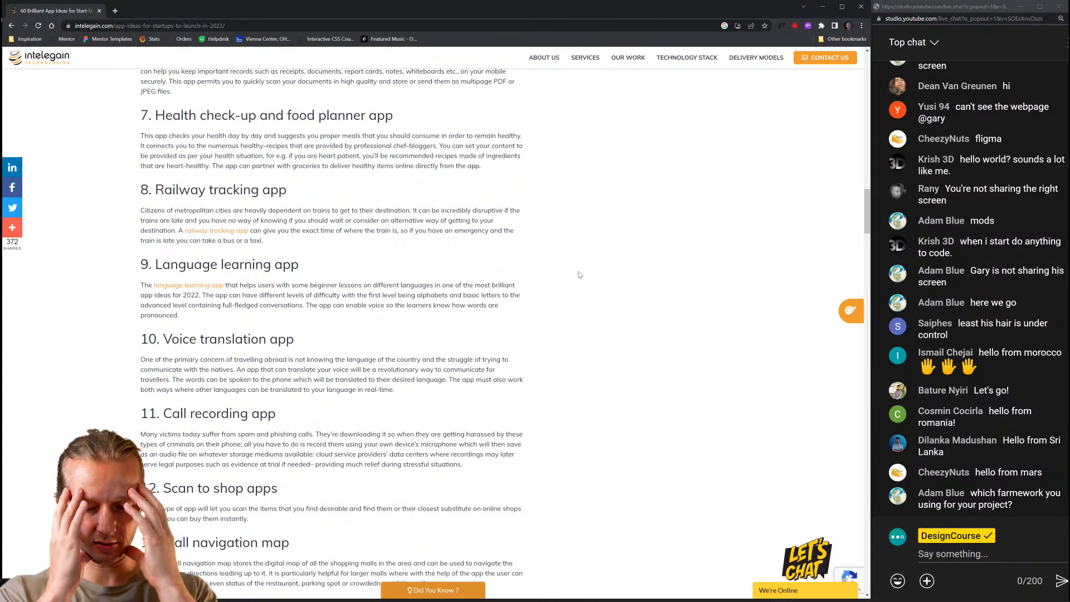
{"action": "scroll", "coordinate": [510, 243], "scroll_direction": "down", "scroll_amount": 1}
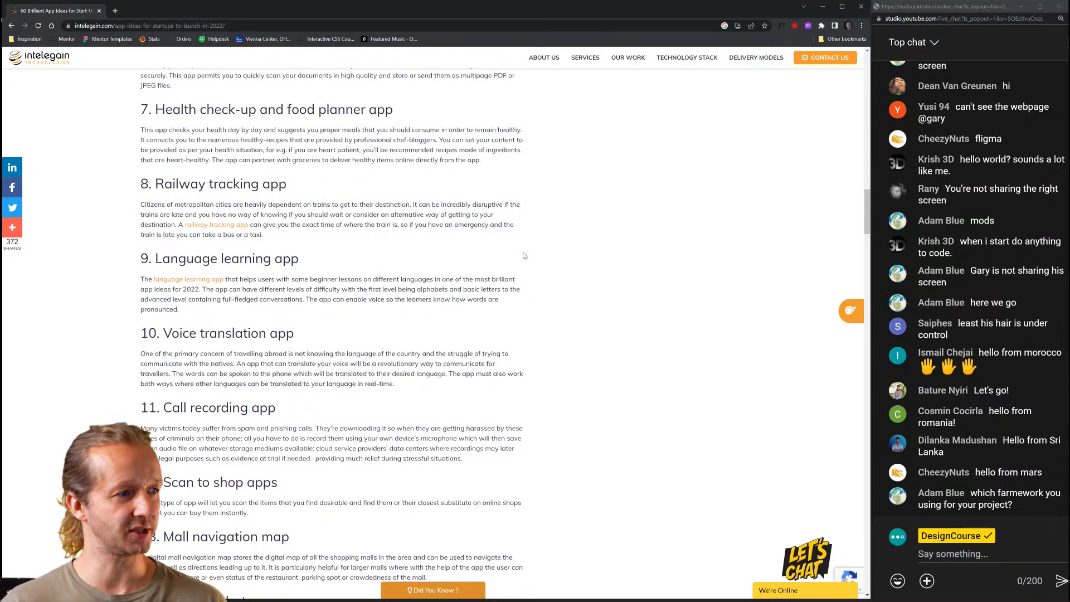
{"action": "scroll", "coordinate": [531, 265], "scroll_direction": "down", "scroll_amount": 3}
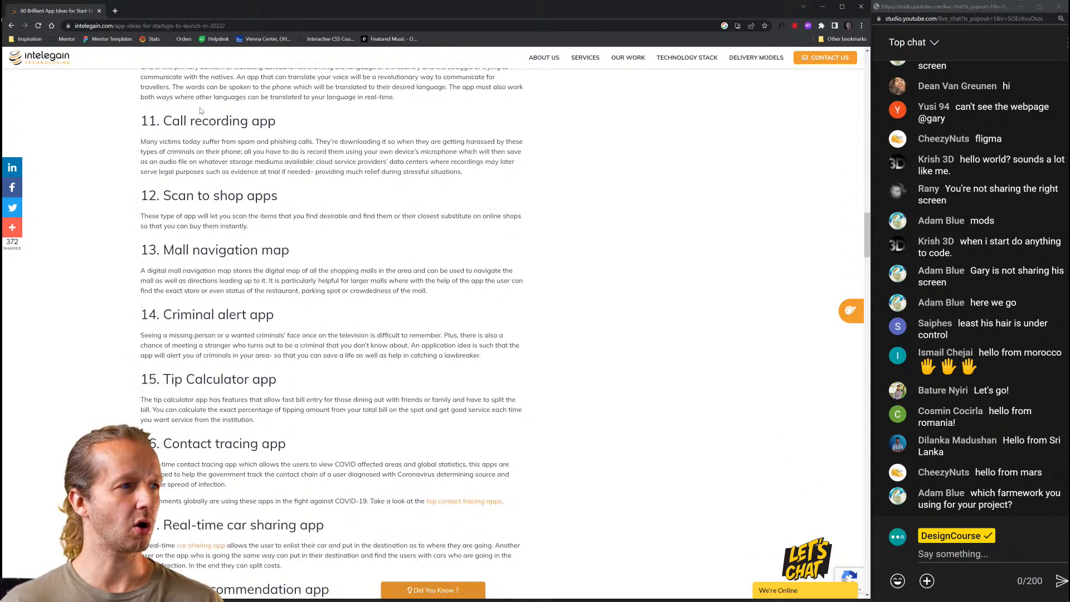
Examine the call recording app idea and its description in the article
{"action": "mouse_move", "coordinate": [166, 121]}
{"action": "left_mouse_down"}
{"action": "mouse_move", "coordinate": [332, 130]}
{"action": "mouse_move", "coordinate": [165, 125]}
{"action": "left_mouse_up"}
{"action": "left_click", "coordinate": [167, 133]}
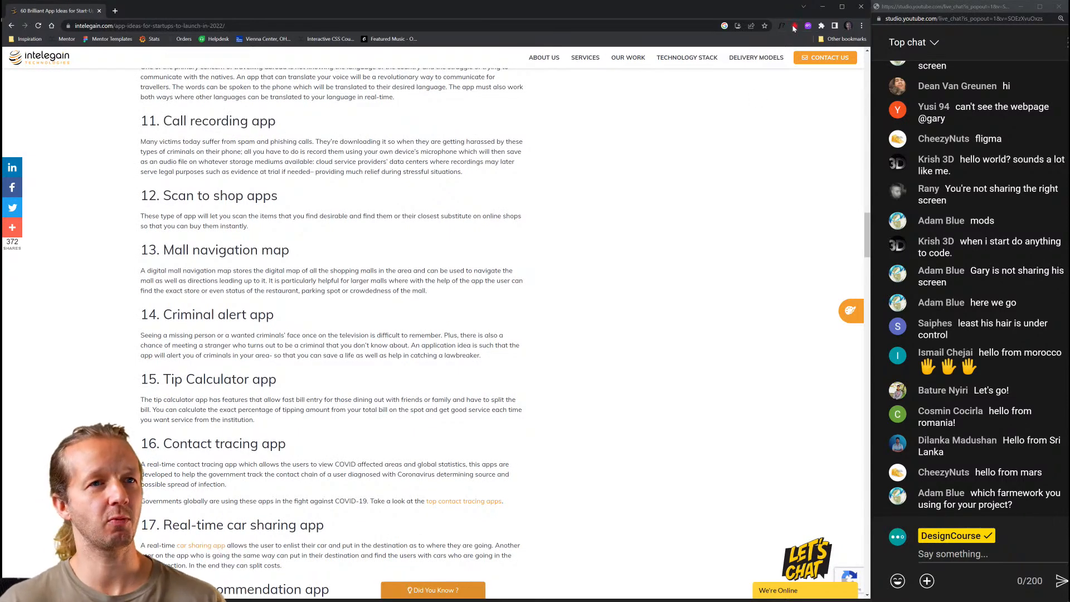
{"action": "left_click_drag", "start_coordinate": [142, 143], "coordinate": [307, 154]}
{"action": "left_click", "coordinate": [246, 151]}
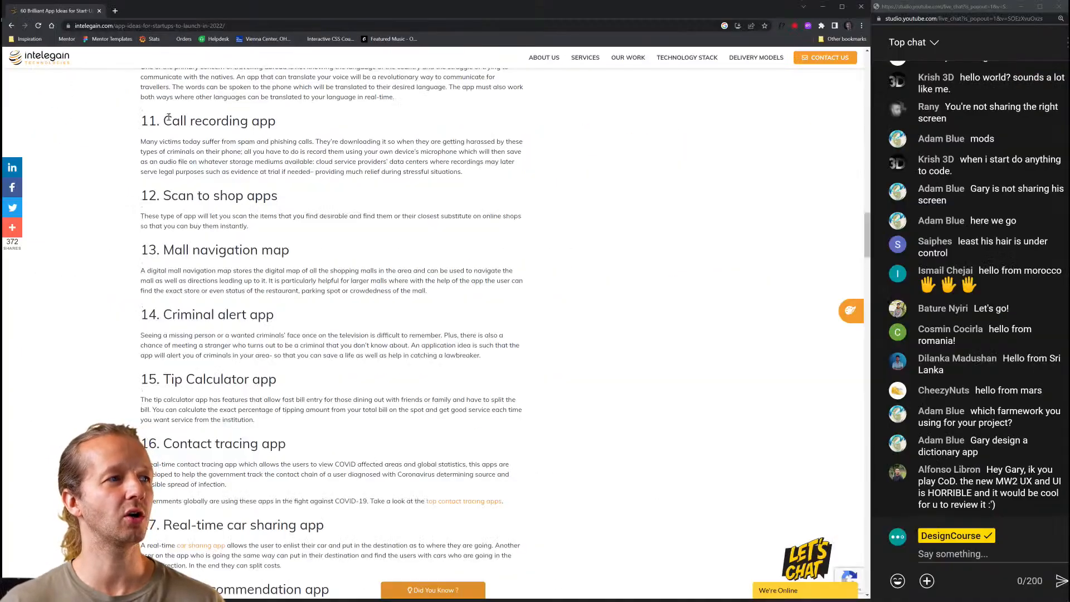
{"action": "left_click_drag", "start_coordinate": [169, 119], "coordinate": [293, 124]}
{"action": "left_click", "coordinate": [165, 122]}
{"action": "left_click", "coordinate": [293, 123]}
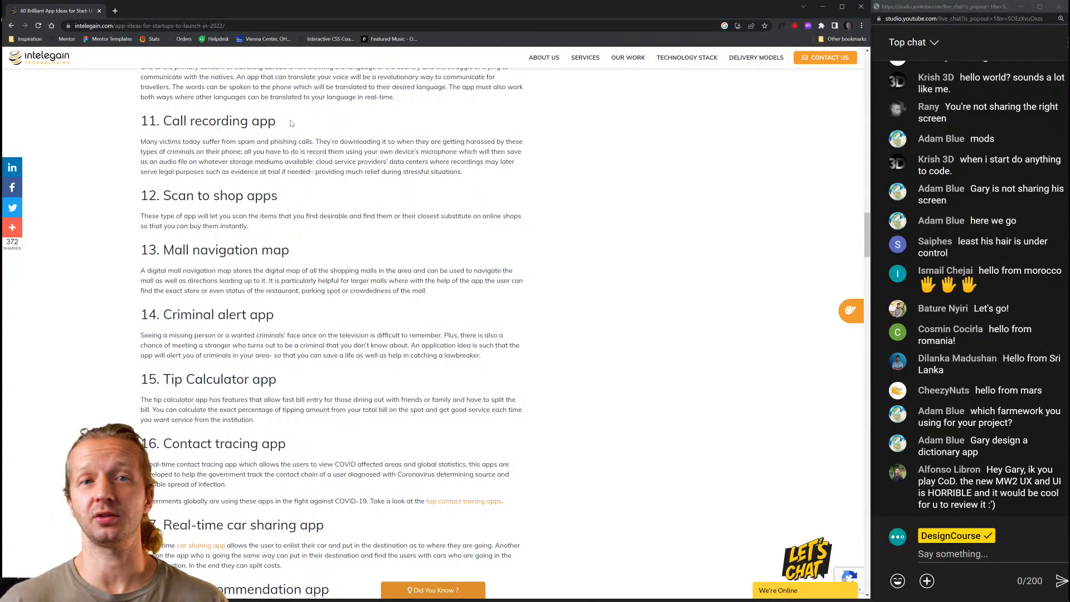
Switch from the browser to the Interactive CSS Course file in Figma
{"action": "left_click", "coordinate": [824, 8]}
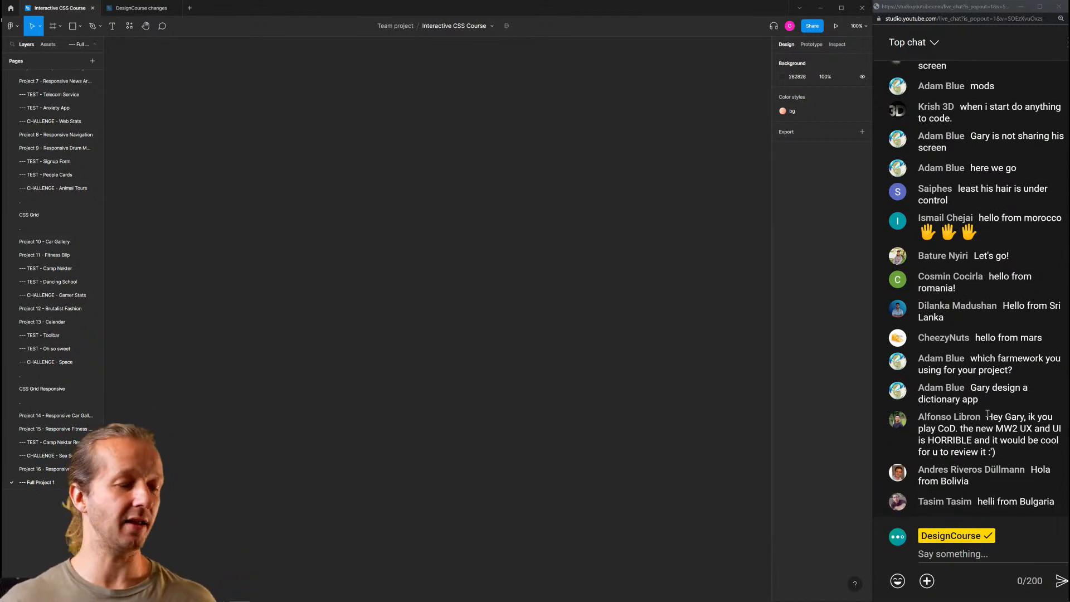
{"action": "left_click", "coordinate": [988, 414]}
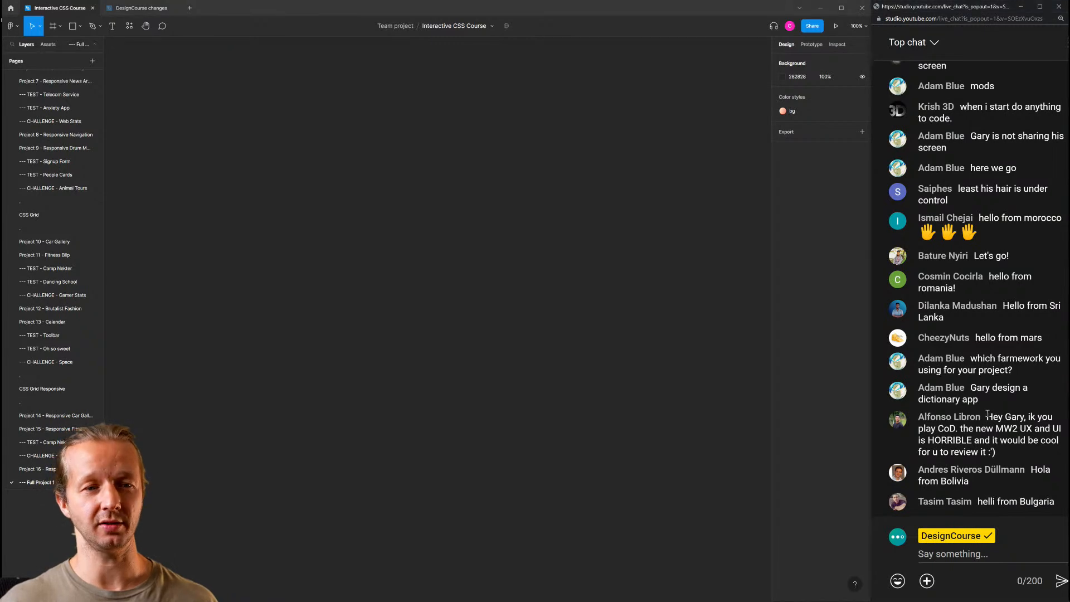
{"action": "left_click", "coordinate": [650, 287]}
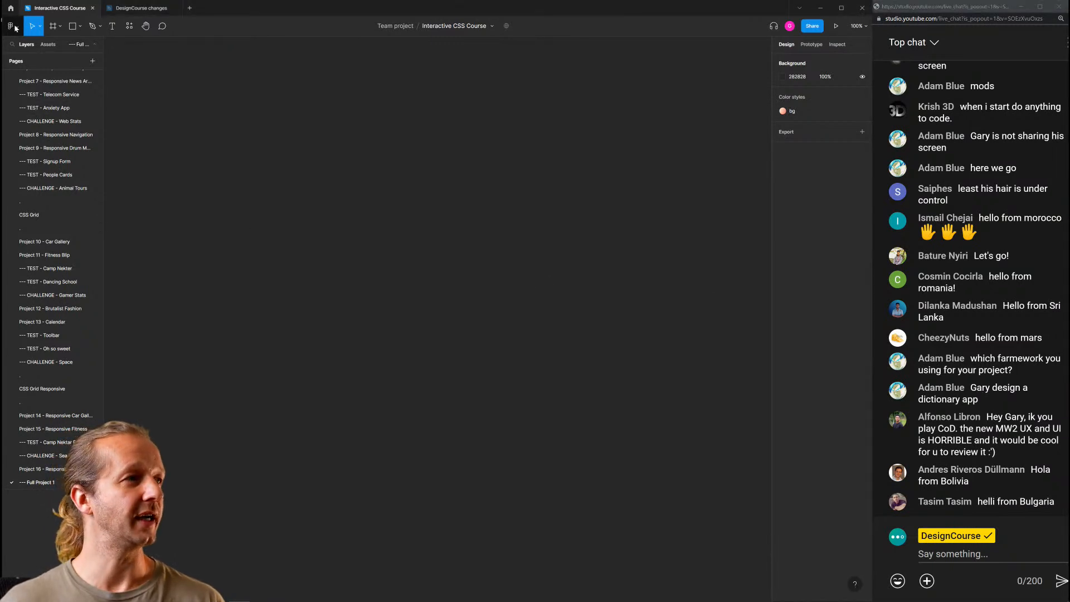
Add a 1440 × 1024 Desktop frame to the empty page and shorten its height to 890
{"action": "left_click", "coordinate": [54, 27]}
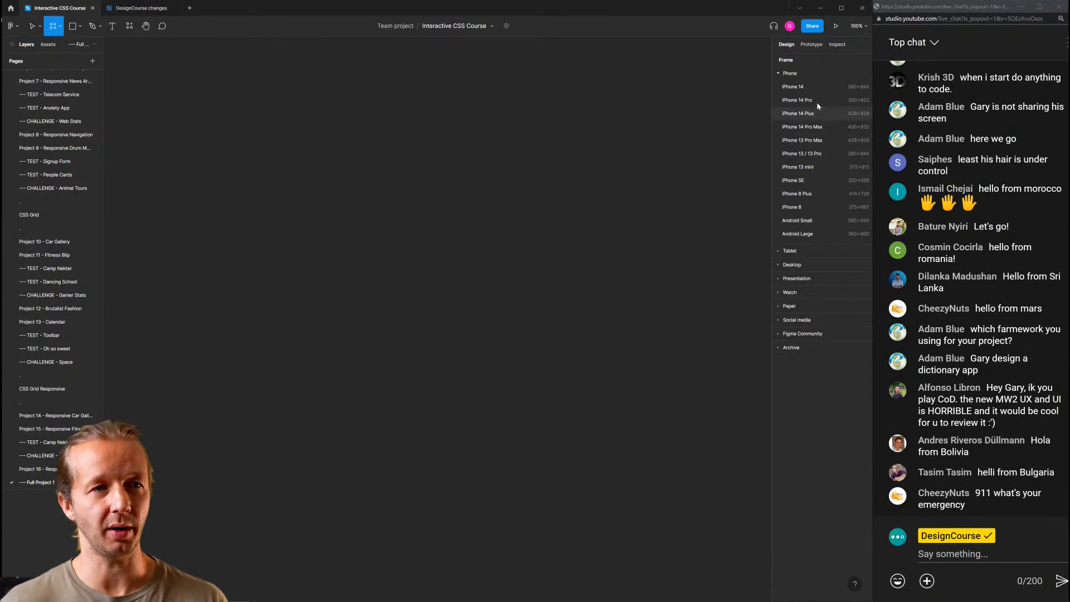
{"action": "left_click", "coordinate": [819, 264]}
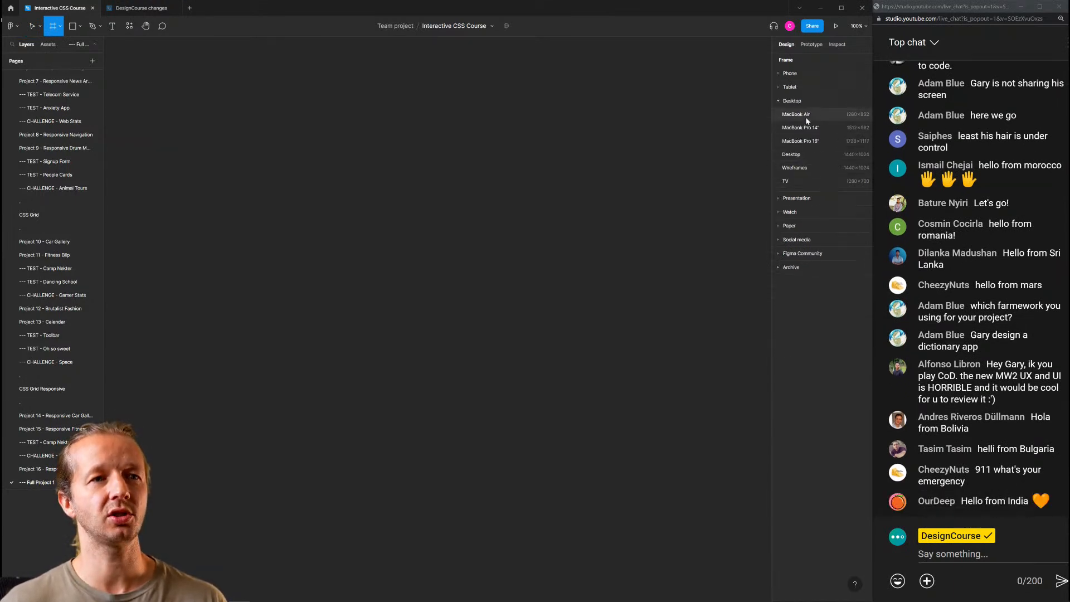
{"action": "left_click", "coordinate": [809, 156]}
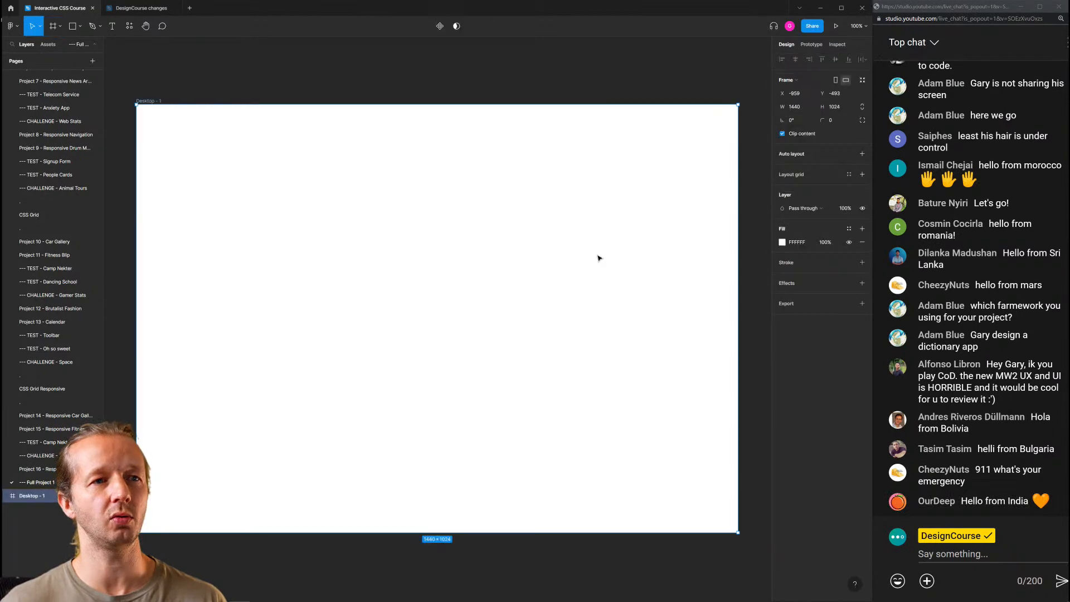
{"action": "left_click_drag", "start_coordinate": [549, 532], "coordinate": [546, 477]}
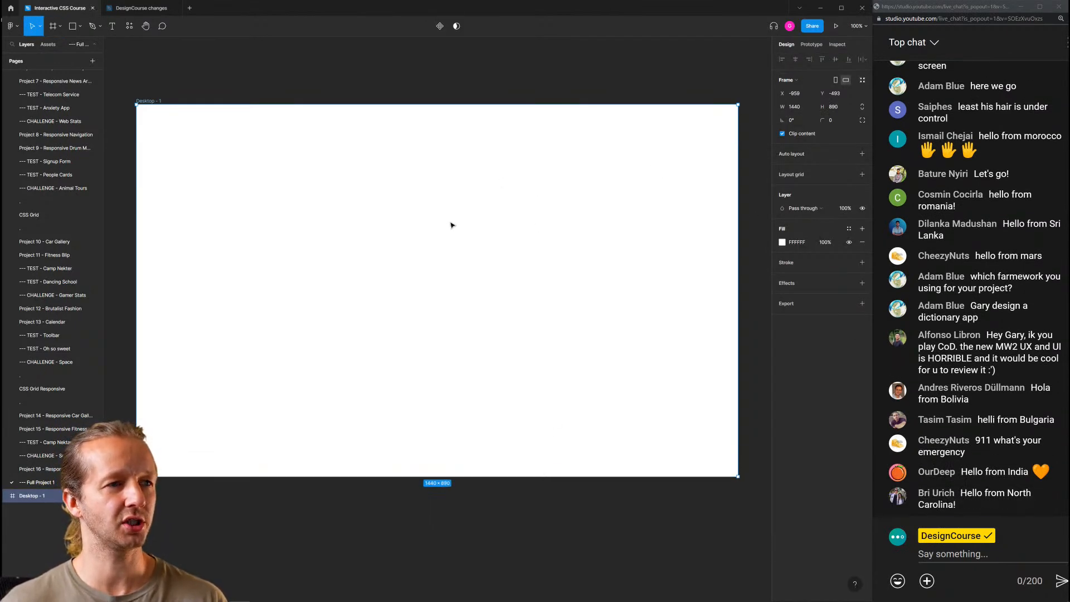
{"action": "left_click", "coordinate": [267, 76]}
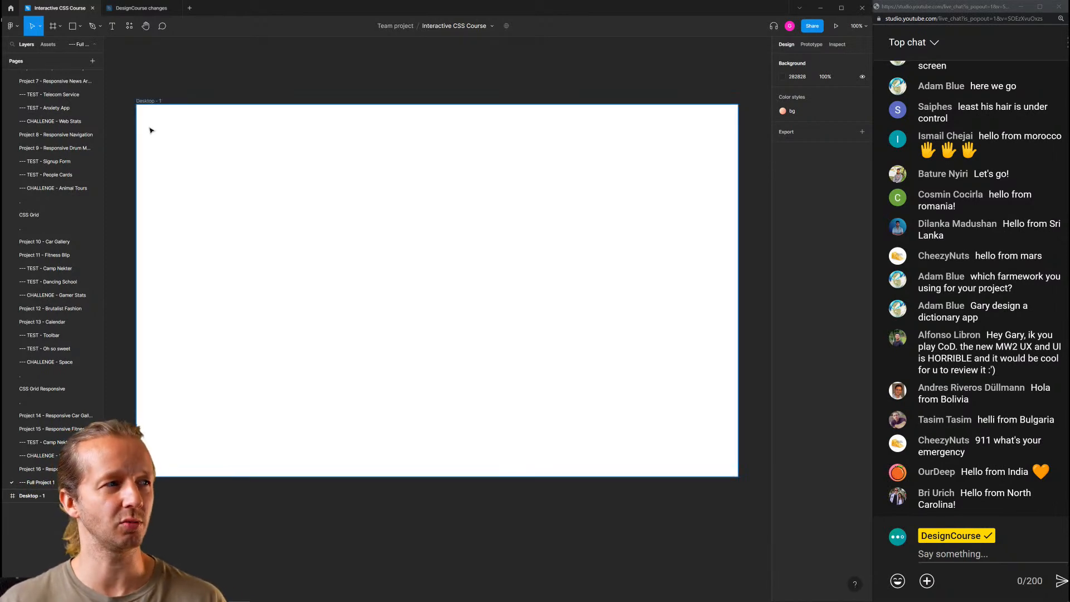
{"action": "left_click_drag", "start_coordinate": [248, 83], "coordinate": [253, 81]}
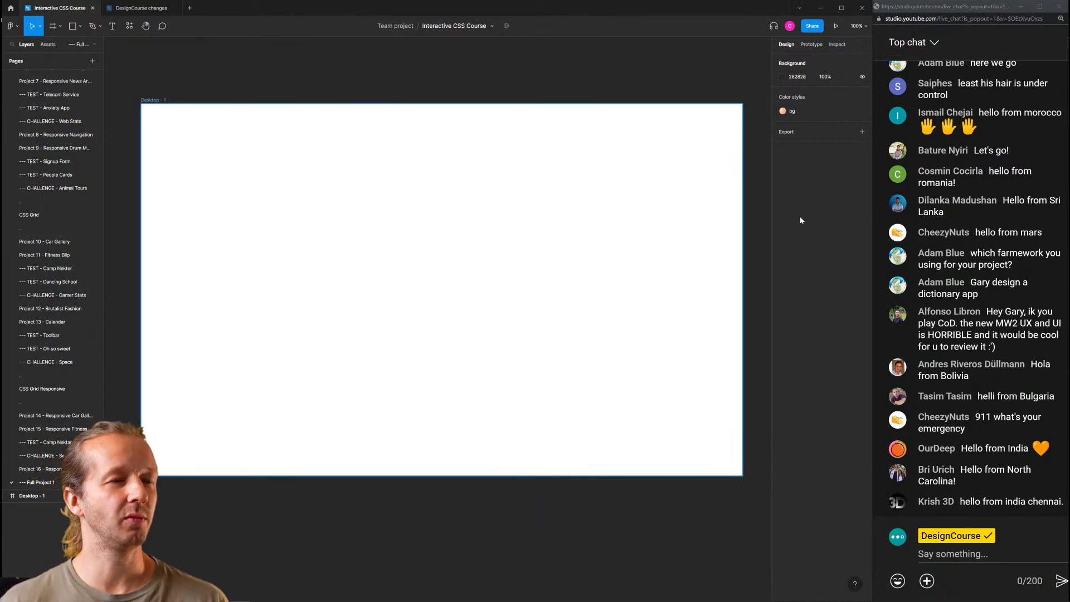
Widen the live chat window slightly toward the design window
{"action": "left_click", "coordinate": [996, 552]}
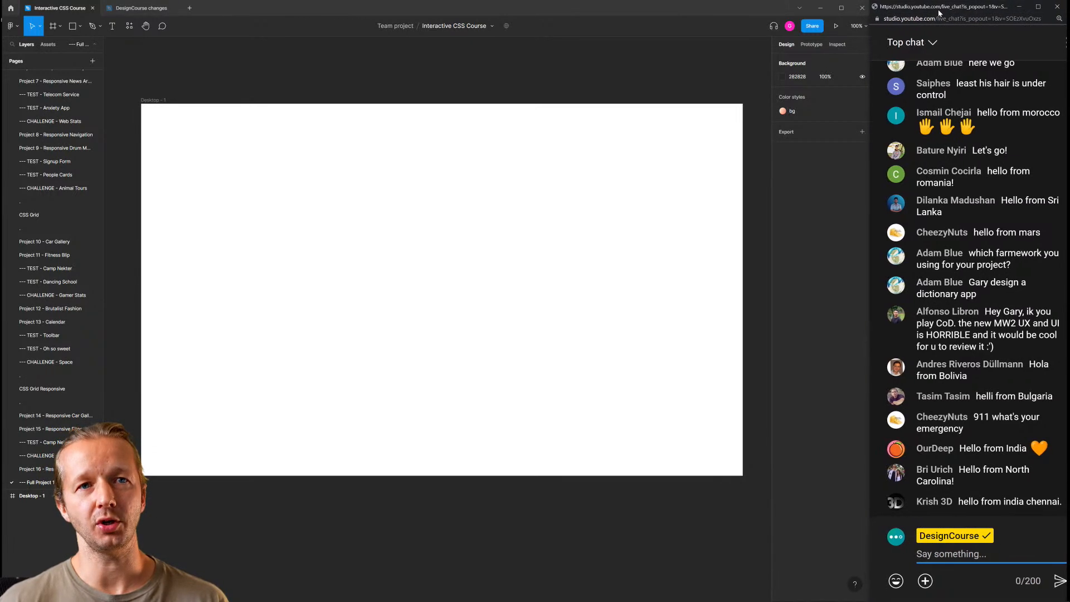
{"action": "left_click", "coordinate": [873, 78]}
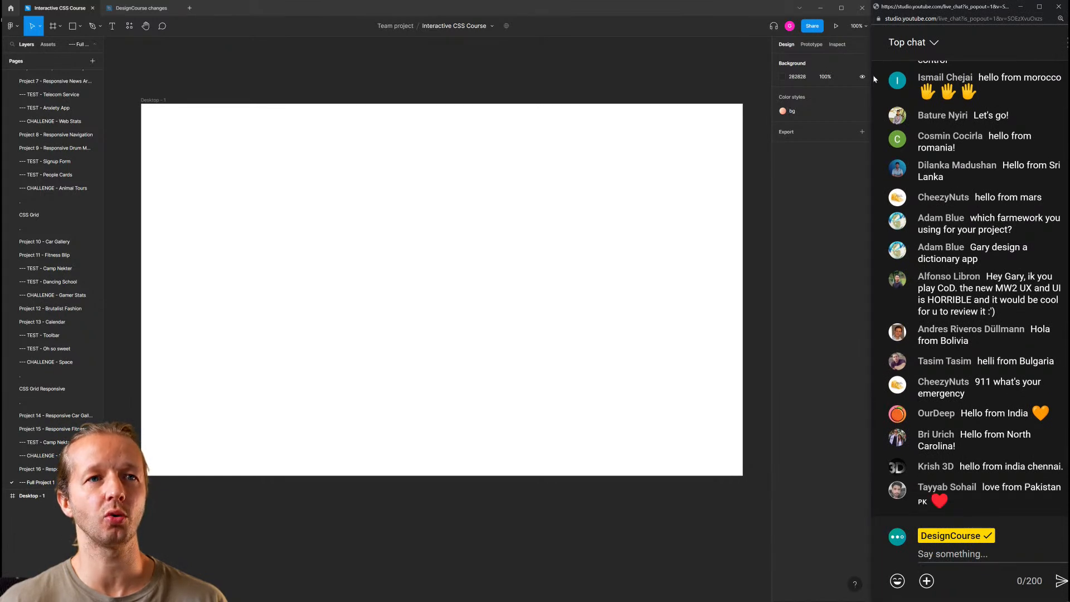
{"action": "left_click_drag", "start_coordinate": [872, 78], "coordinate": [864, 75]}
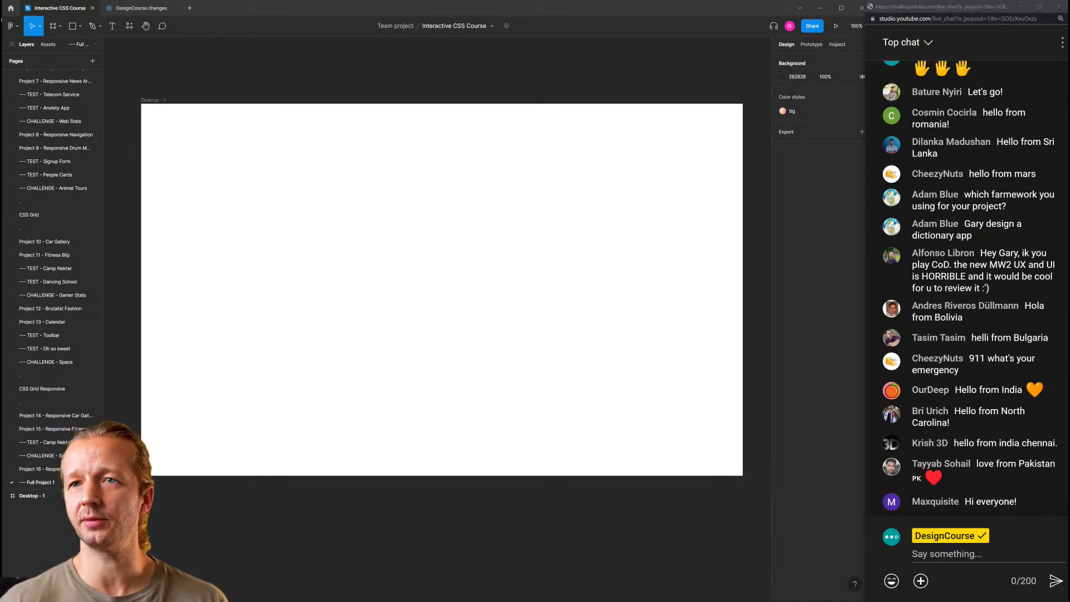
Add a text layer reading "asdfasdf" in the upper-left area of the desktop frame
{"action": "left_click", "coordinate": [220, 189]}
{"action": "key", "text": "t"}
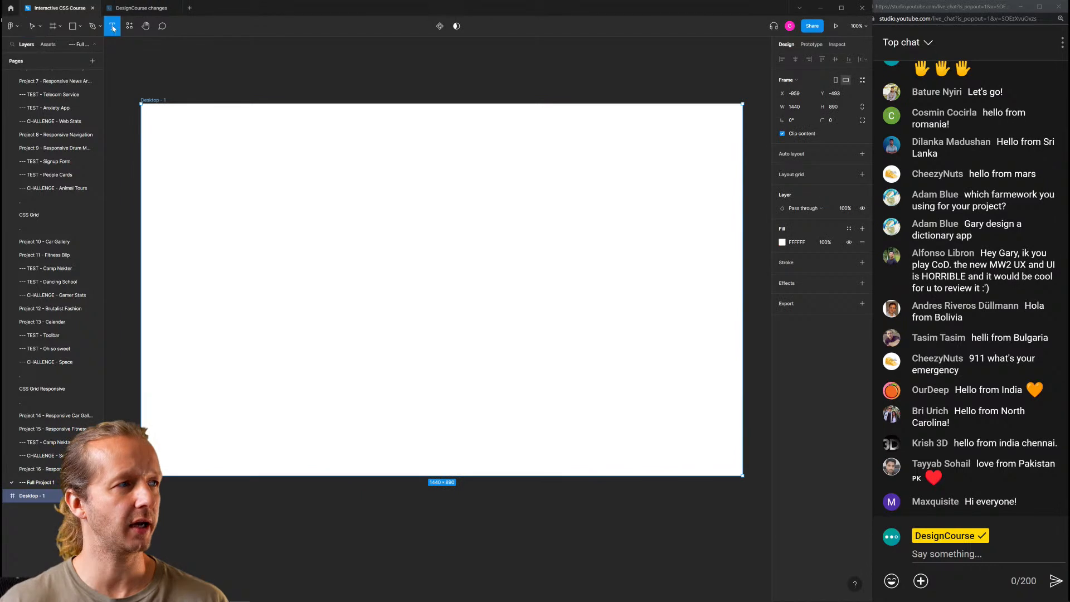
{"action": "left_click", "coordinate": [221, 156]}
{"action": "type", "text": "asdfasdf"}
{"action": "key", "text": "Escape"}
Set the "asdfasdf" text's font size to 24
{"action": "left_click", "coordinate": [837, 256]}
{"action": "key", "text": "Up"}
{"action": "key", "text": "Up"}
{"action": "key", "text": "Up"}
{"action": "key", "text": "Up"}
{"action": "key", "text": "Up"}
{"action": "key", "text": "Up"}
{"action": "key", "text": "Up"}
{"action": "key", "text": "Up"}
{"action": "key", "text": "Up"}
{"action": "key", "text": "Up"}
{"action": "key", "text": "Up"}
{"action": "key", "text": "Up"}
{"action": "key", "text": "Up"}
{"action": "key", "text": "Up"}
{"action": "key", "text": "Up"}
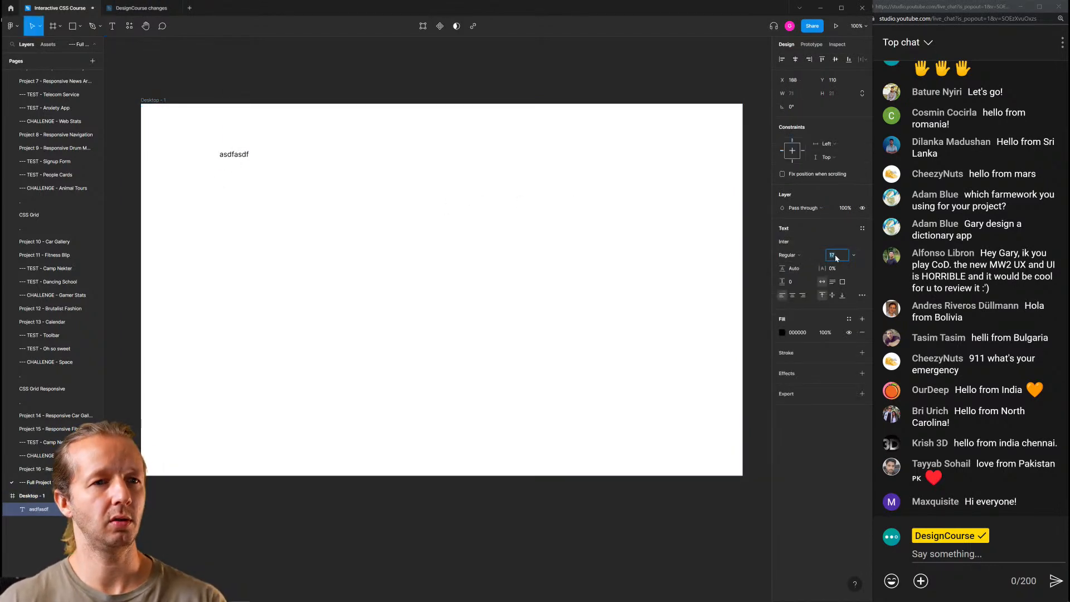
{"action": "key", "text": "Down"}
{"action": "key", "text": "Down"}
{"action": "key", "text": "Down"}
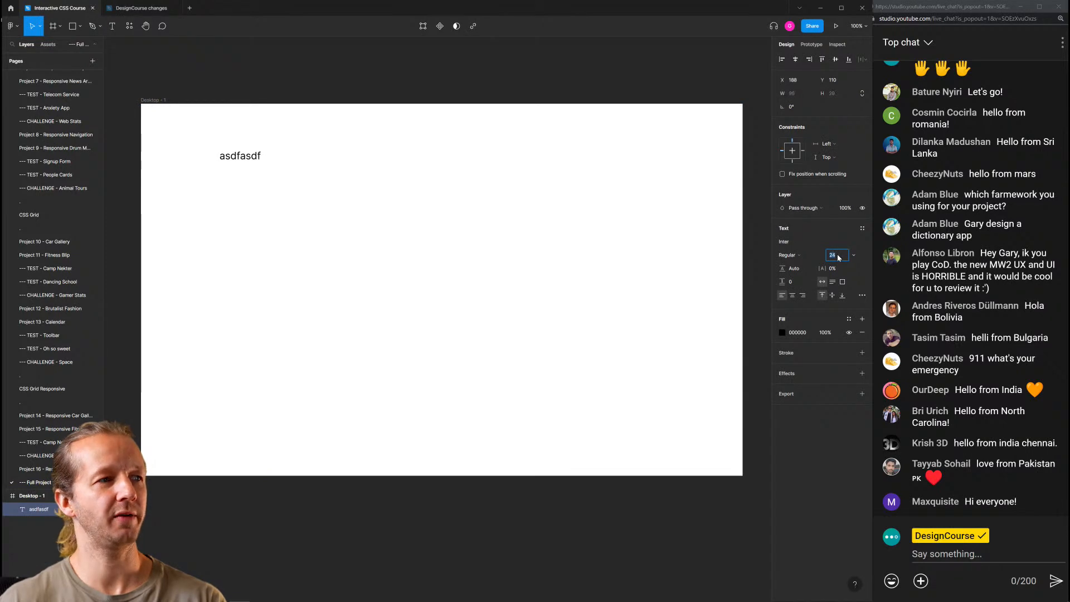
Move the placeholder text to about X 227, Y 132 and change its wording to "RecPhone"
{"action": "scroll", "coordinate": [209, 149], "scroll_direction": "up", "scroll_amount": 5}
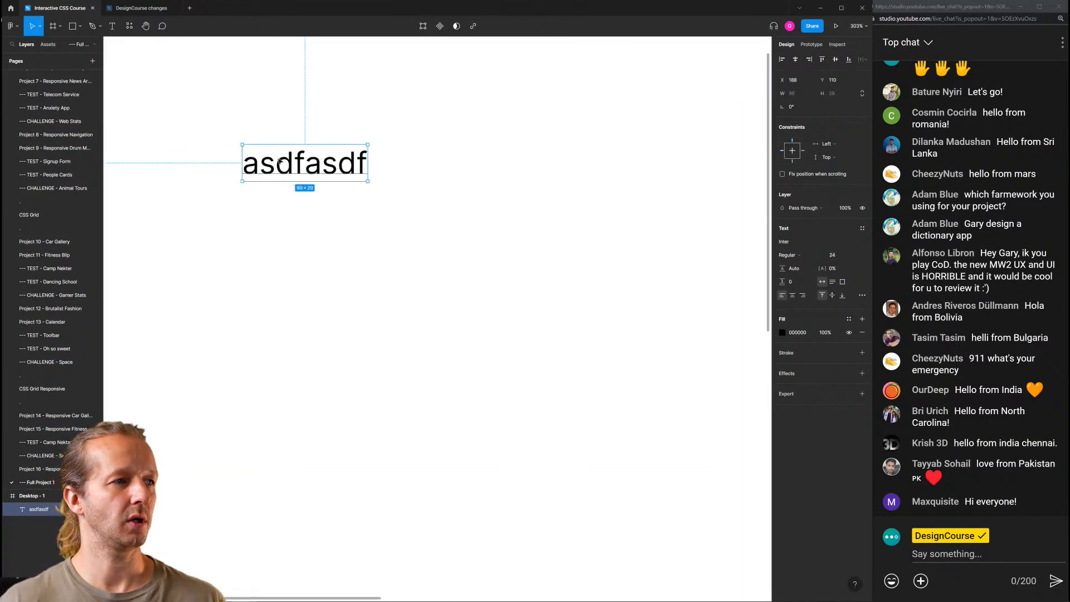
{"action": "left_click_drag", "start_coordinate": [279, 161], "coordinate": [329, 191]}
{"action": "double_click", "coordinate": [379, 198]}
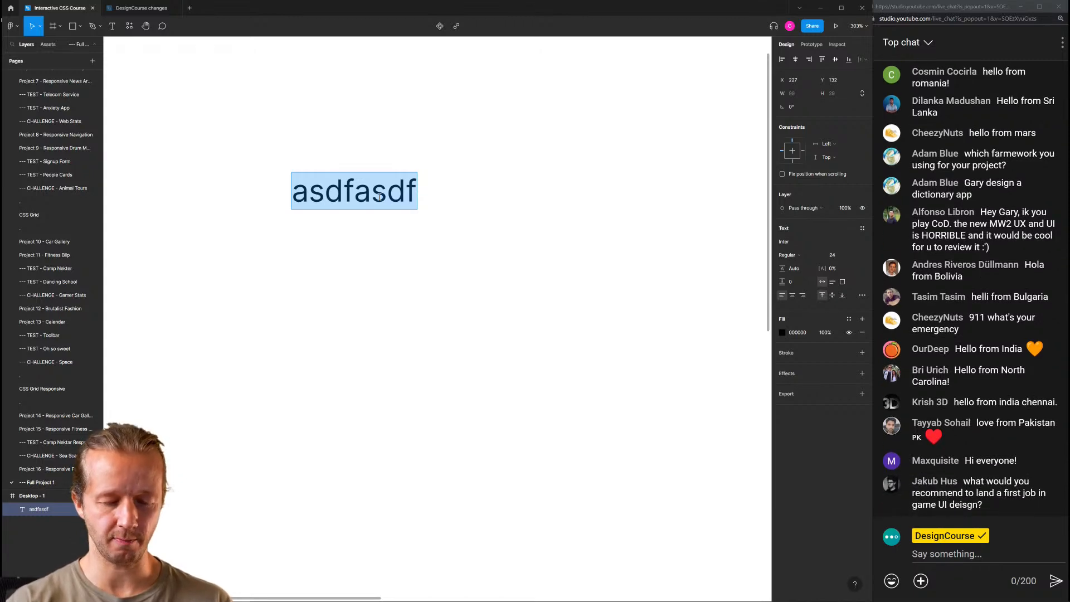
{"action": "type", "text": "A"}
{"action": "key", "text": "BackSpace"}
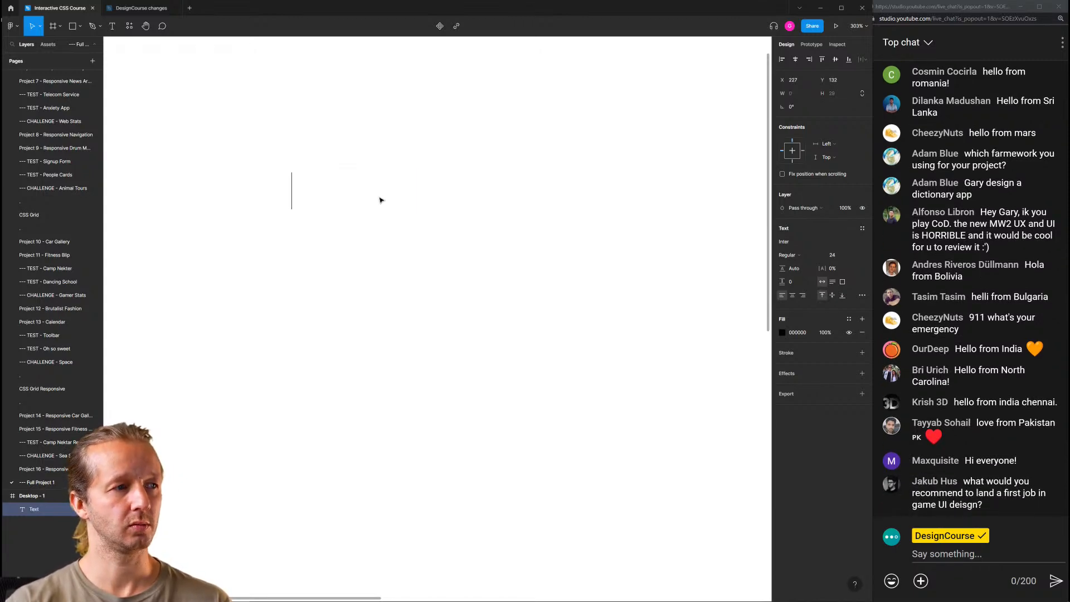
{"action": "type", "text": "Rec"}
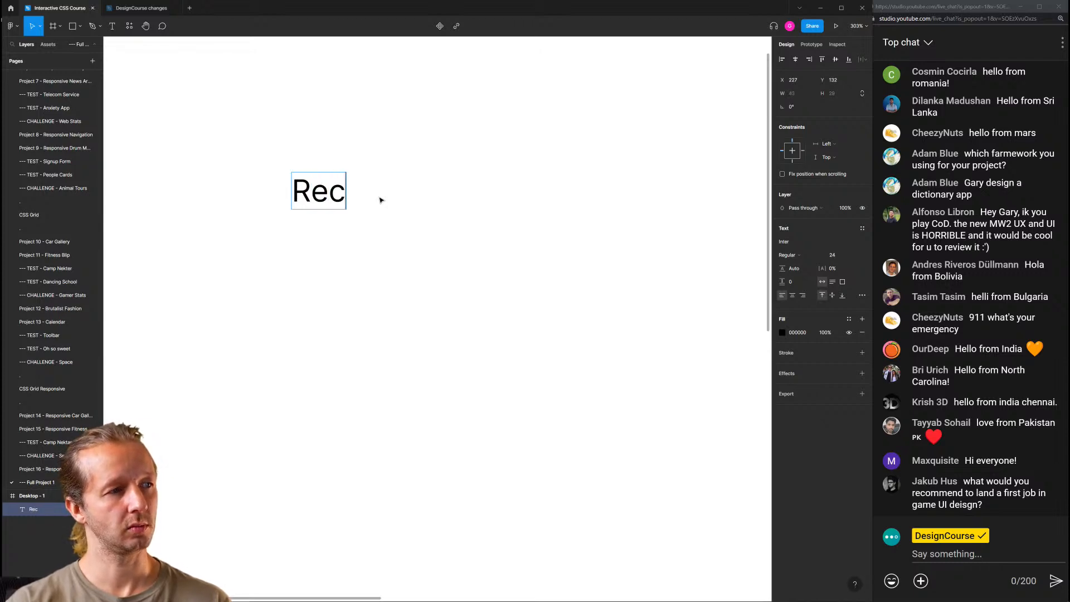
{"action": "type", "text": "Phone"}
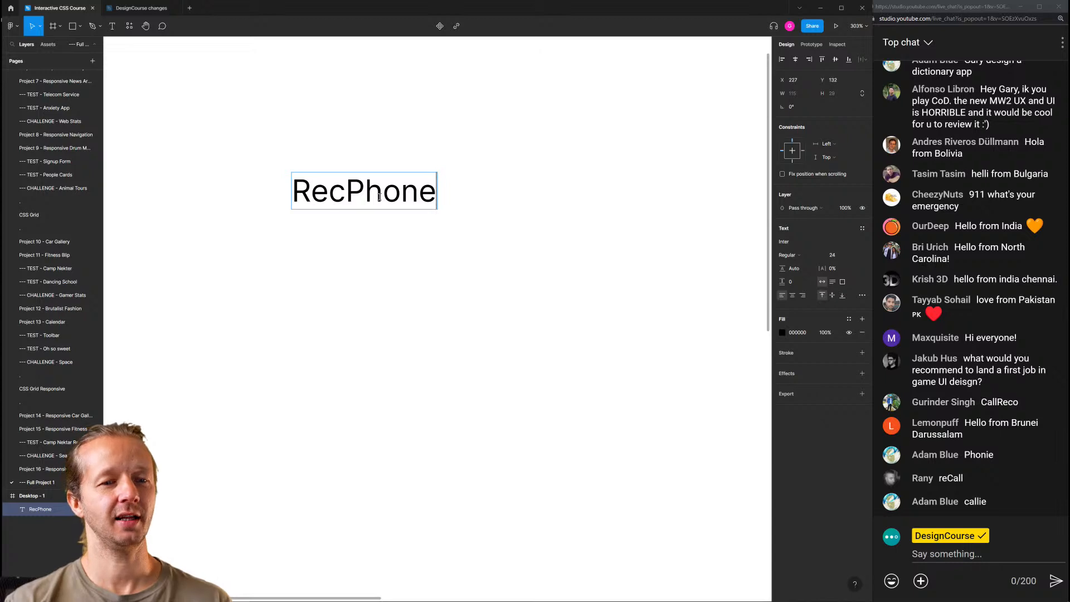
Replace the text layer's wording with "Recall"
{"action": "key", "text": "ctrl+a"}
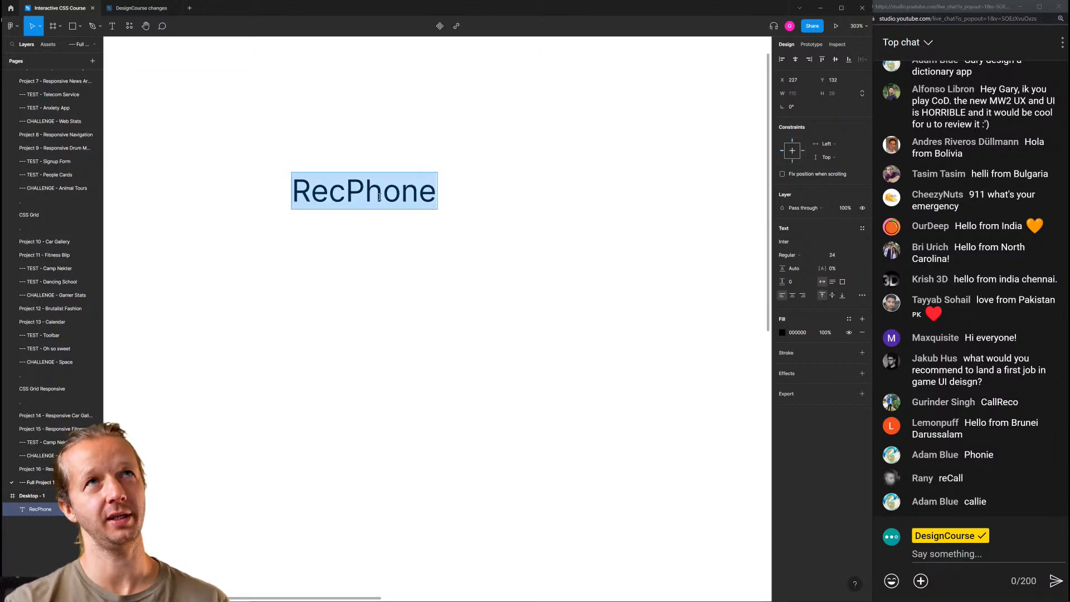
{"action": "type", "text": "Recall"}
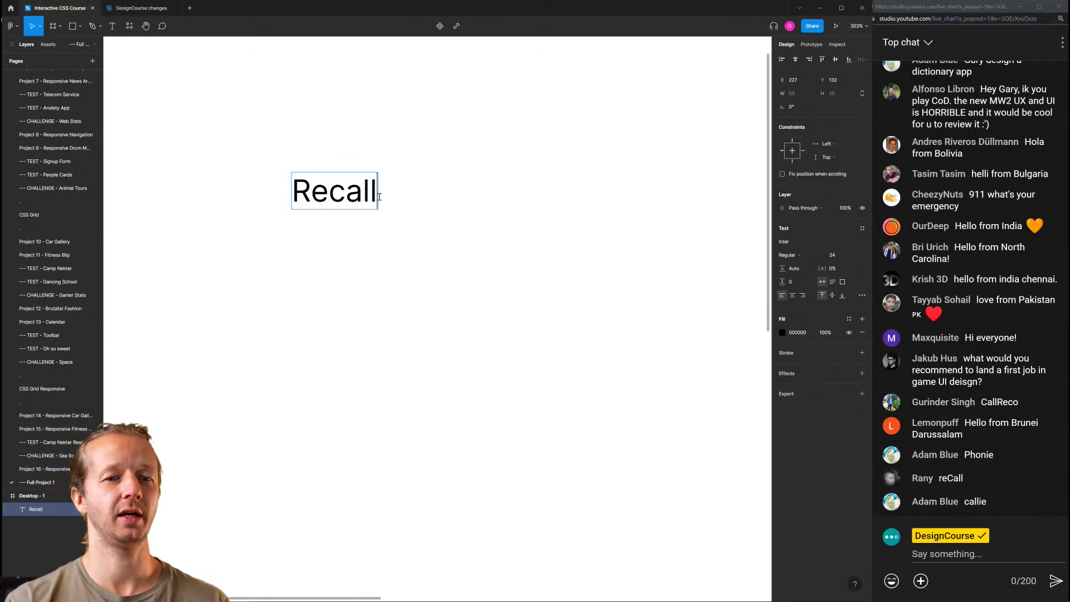
{"action": "key", "text": "Escape"}
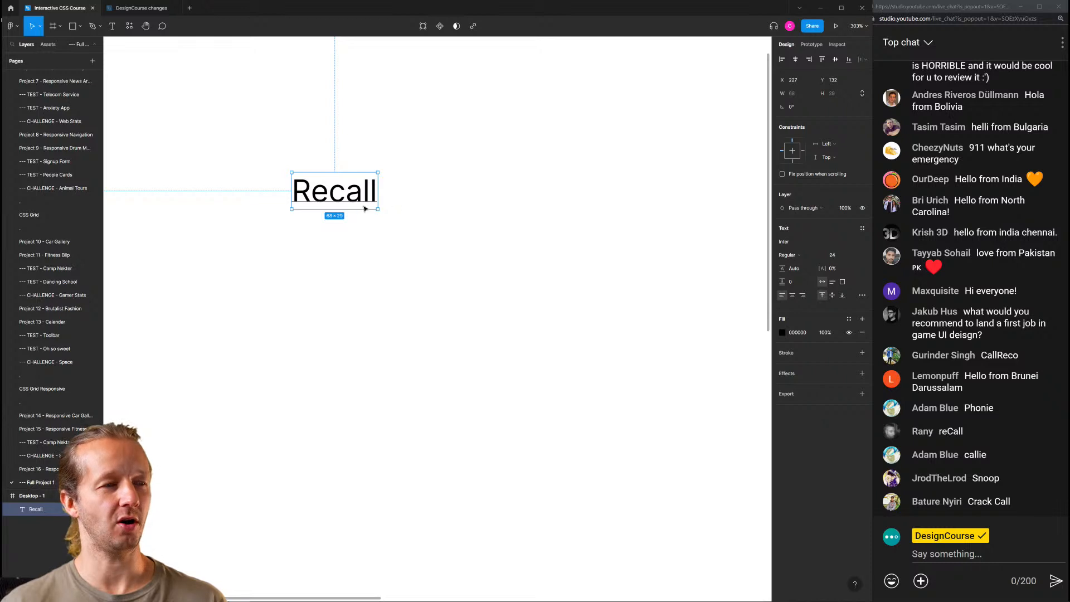
{"action": "left_click", "coordinate": [436, 195]}
{"action": "left_click", "coordinate": [360, 192]}
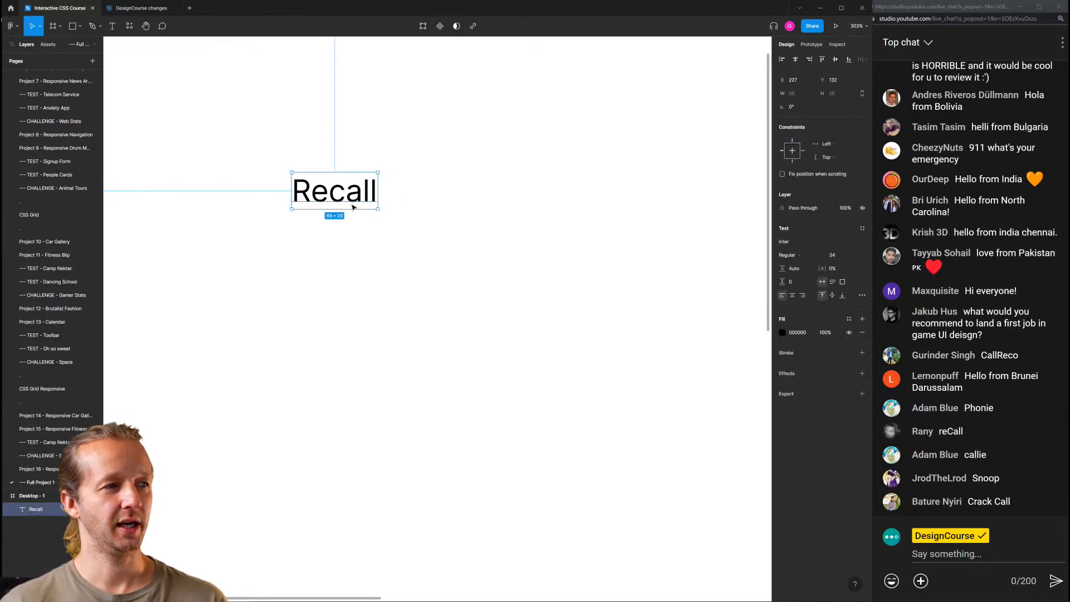
{"action": "left_click", "coordinate": [953, 429]}
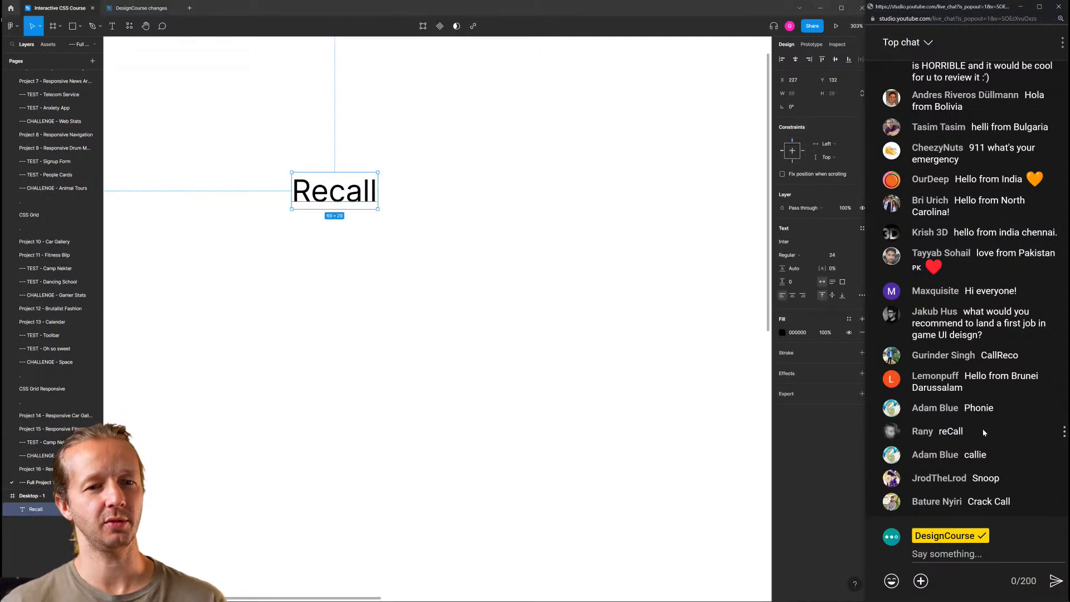
{"action": "left_click", "coordinate": [541, 282]}
Move the "Recall" text to about X 264, Y 100 and set its font to Nunito
{"action": "scroll", "coordinate": [417, 167], "scroll_direction": "down", "scroll_amount": 5}
{"action": "scroll", "coordinate": [417, 159], "scroll_direction": "down", "scroll_amount": 3}
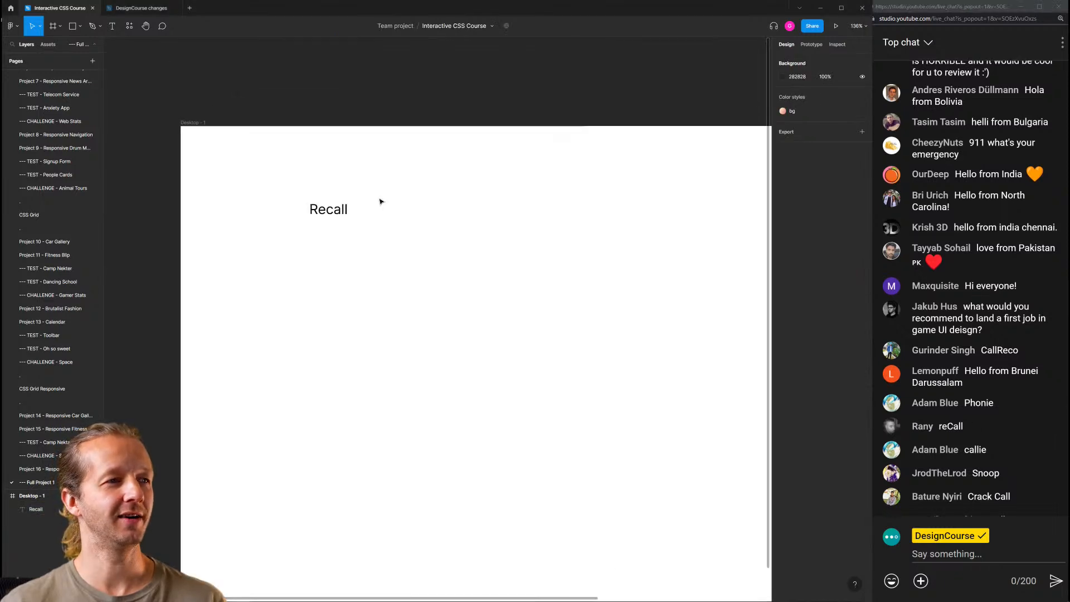
{"action": "left_click_drag", "start_coordinate": [260, 166], "coordinate": [276, 159]}
{"action": "left_click", "coordinate": [810, 244]}
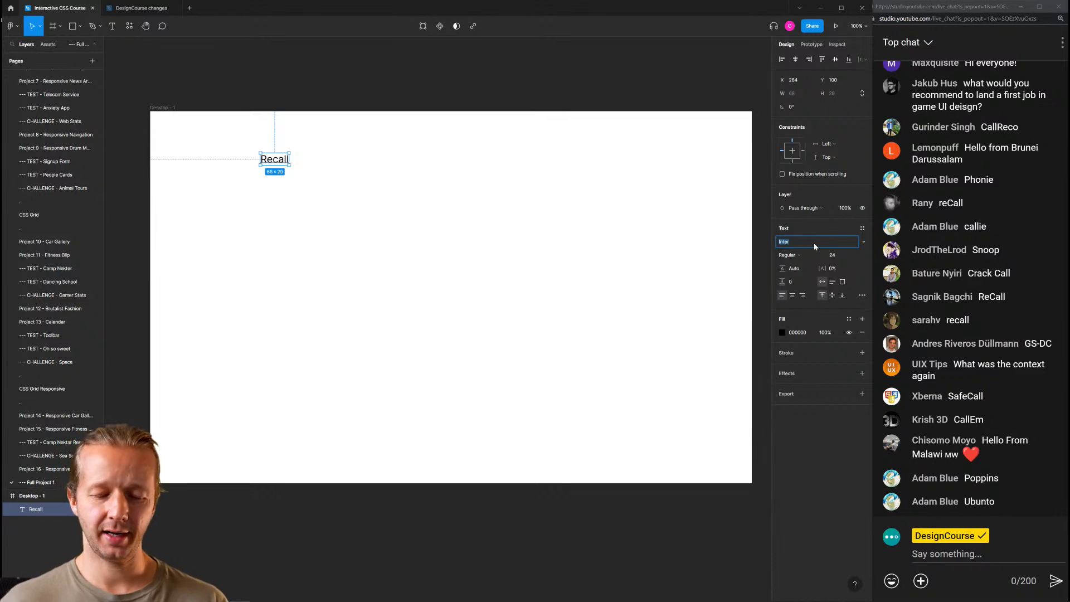
{"action": "type", "text": "Nunito"}
{"action": "key", "text": "Return"}
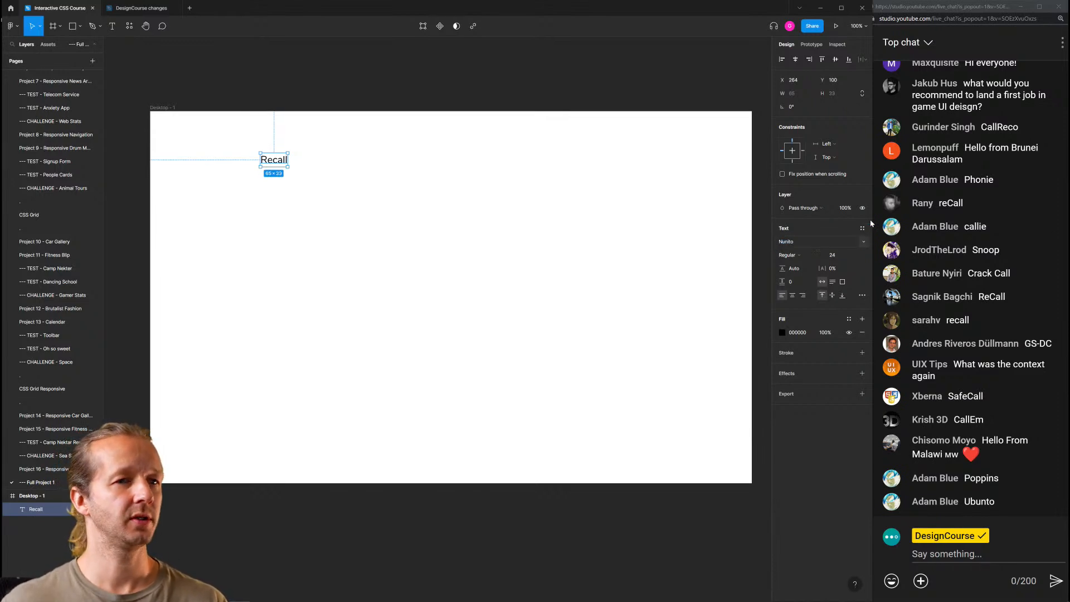
Make the "Recall" text Bold and set its font size to 26
{"action": "left_click", "coordinate": [787, 254]}
{"action": "left_click", "coordinate": [792, 286]}
{"action": "left_click", "coordinate": [680, 275]}
{"action": "left_click", "coordinate": [274, 161]}
{"action": "left_click", "coordinate": [840, 256]}
{"action": "key", "text": "Up"}
{"action": "key", "text": "Up"}
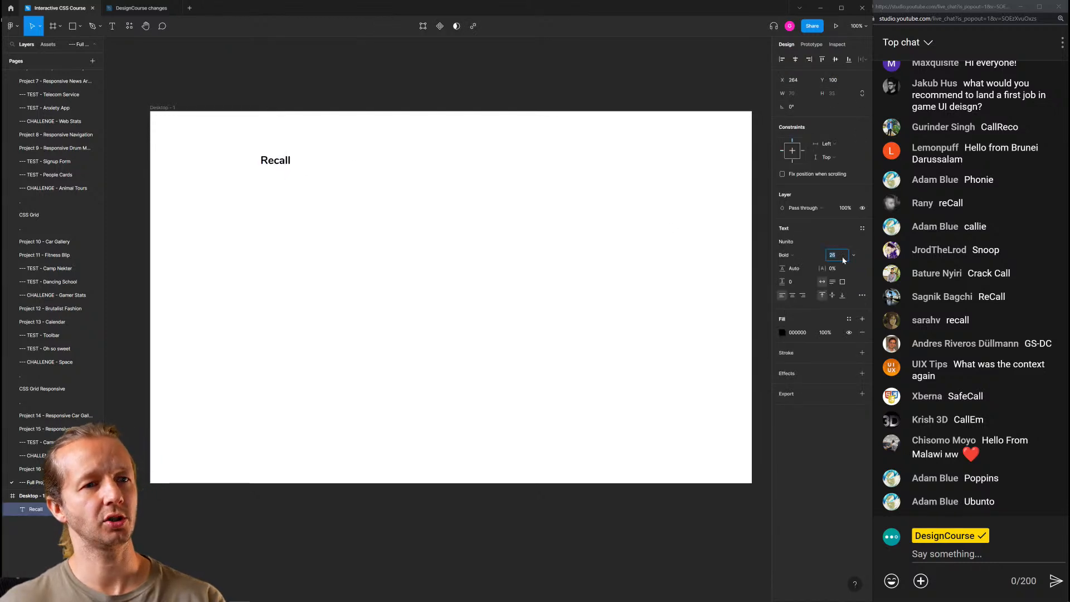
{"action": "left_click", "coordinate": [517, 213]}
Move the "Recall" text closer to the desktop frame's upper-left corner
{"action": "left_click_drag", "start_coordinate": [380, 163], "coordinate": [500, 175]}
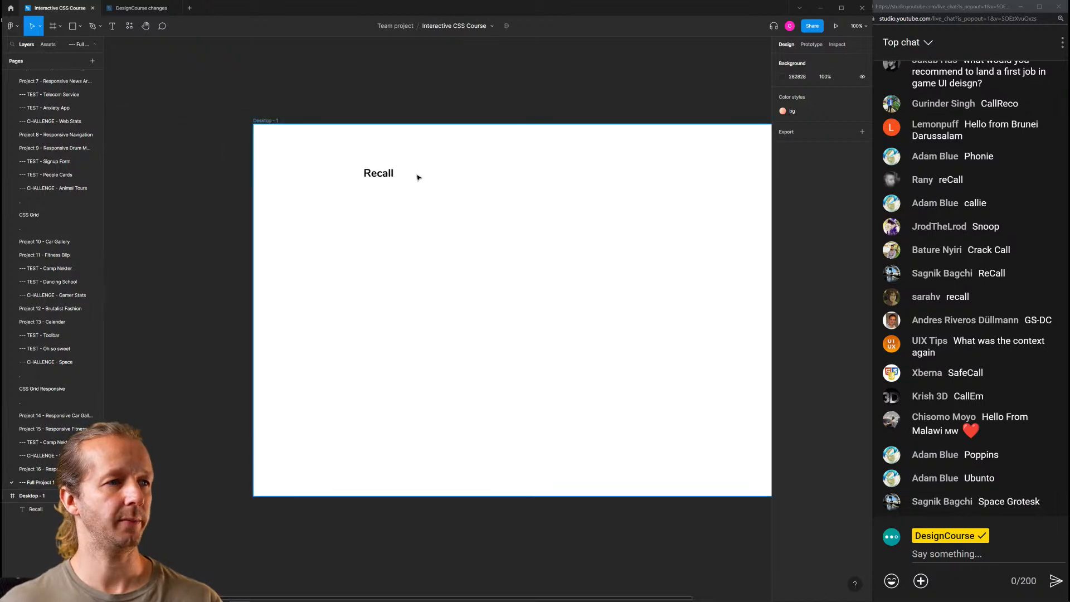
{"action": "scroll", "coordinate": [418, 175], "scroll_direction": "up", "scroll_amount": 5}
{"action": "left_click_drag", "start_coordinate": [357, 210], "coordinate": [251, 137]}
{"action": "scroll", "coordinate": [318, 147], "scroll_direction": "down", "scroll_amount": 5}
{"action": "left_click", "coordinate": [361, 169]}
{"action": "scroll", "coordinate": [282, 158], "scroll_direction": "down", "scroll_amount": 3}
{"action": "left_click_drag", "start_coordinate": [221, 144], "coordinate": [224, 147]}
Add a layout grid to the desktop frame and configure it as 12 columns
{"action": "left_click", "coordinate": [172, 135]}
{"action": "left_click", "coordinate": [164, 121]}
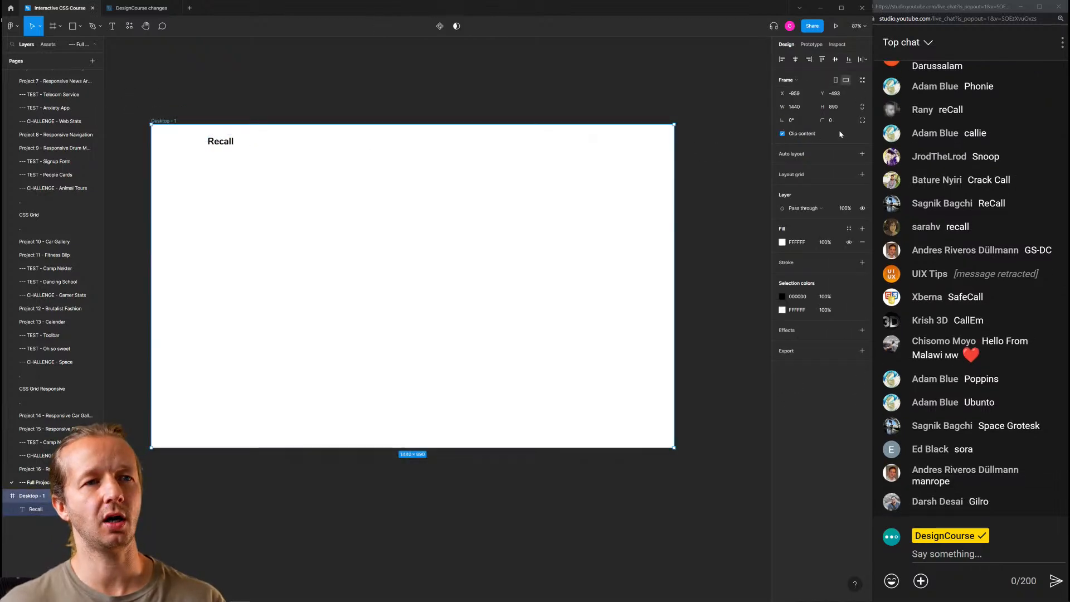
{"action": "left_click", "coordinate": [862, 174]}
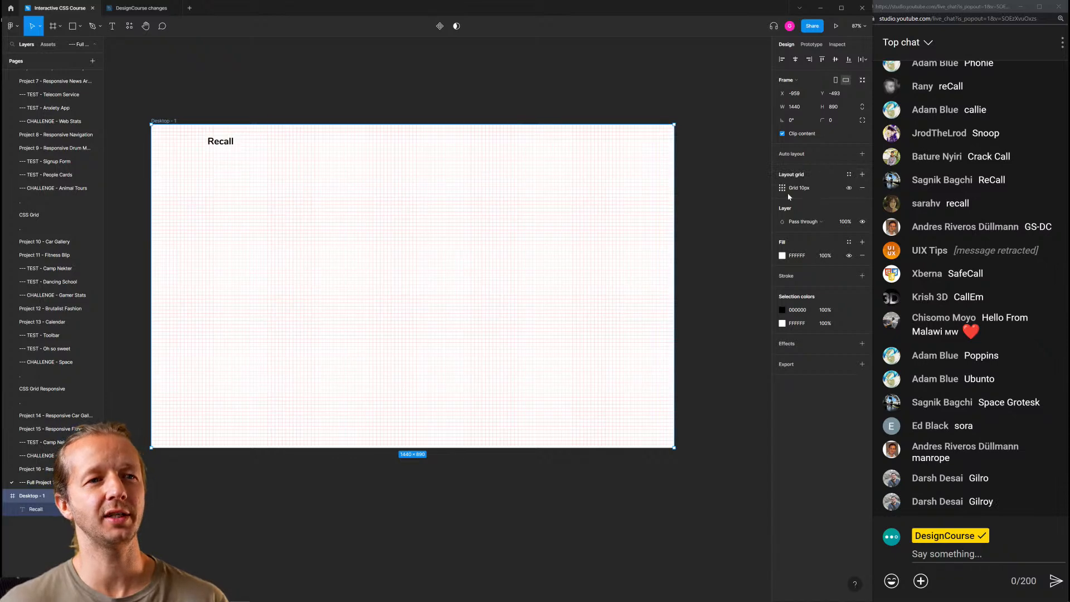
{"action": "left_click", "coordinate": [782, 189]}
{"action": "left_click", "coordinate": [688, 222]}
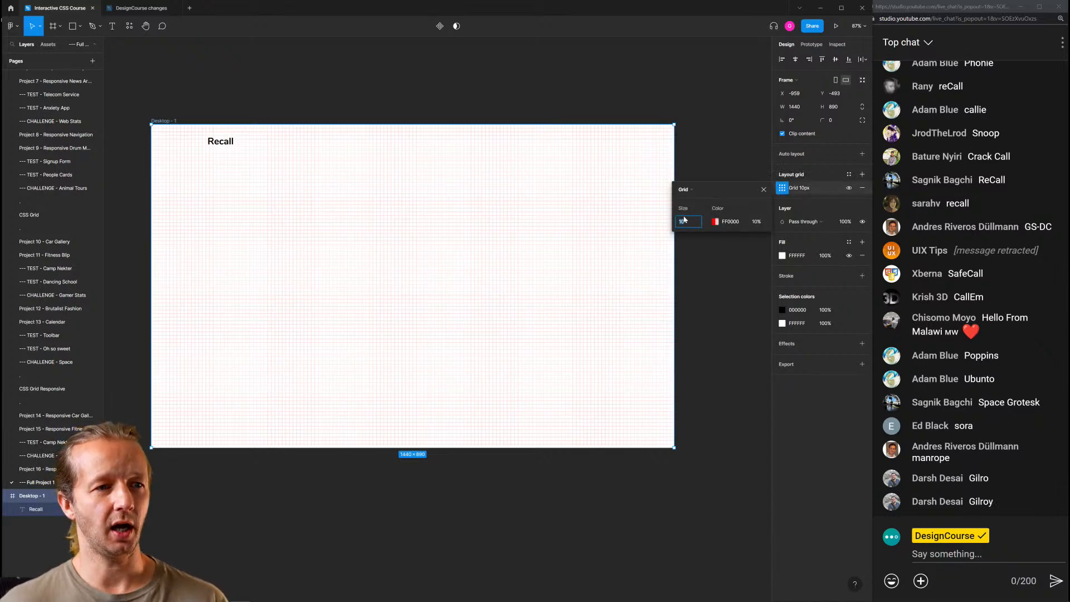
{"action": "left_click", "coordinate": [690, 189]}
{"action": "left_click", "coordinate": [690, 203]}
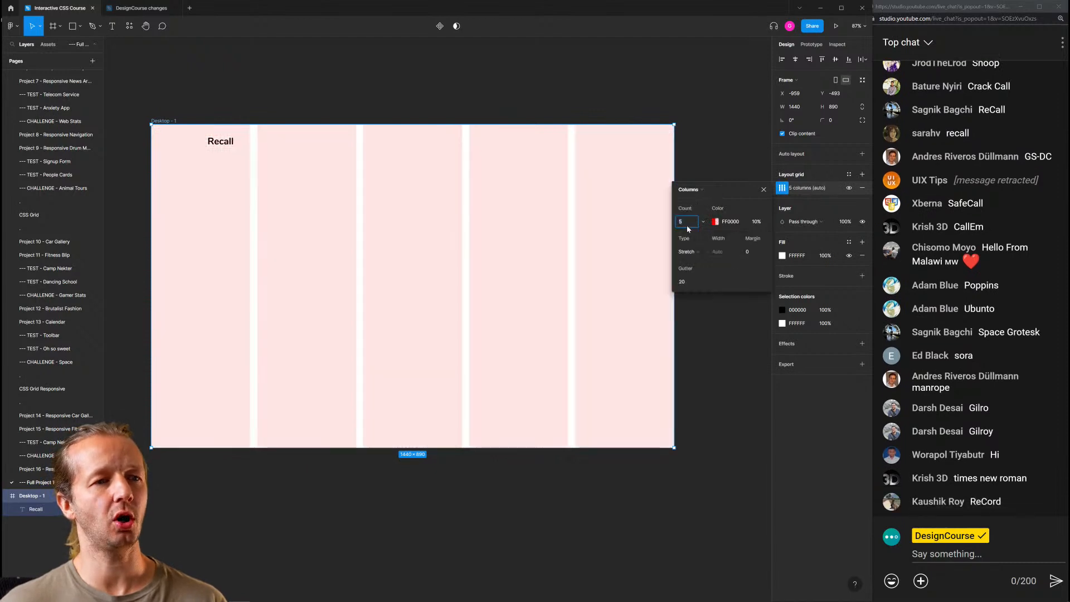
{"action": "type", "text": "12"}
{"action": "key", "text": "Return"}
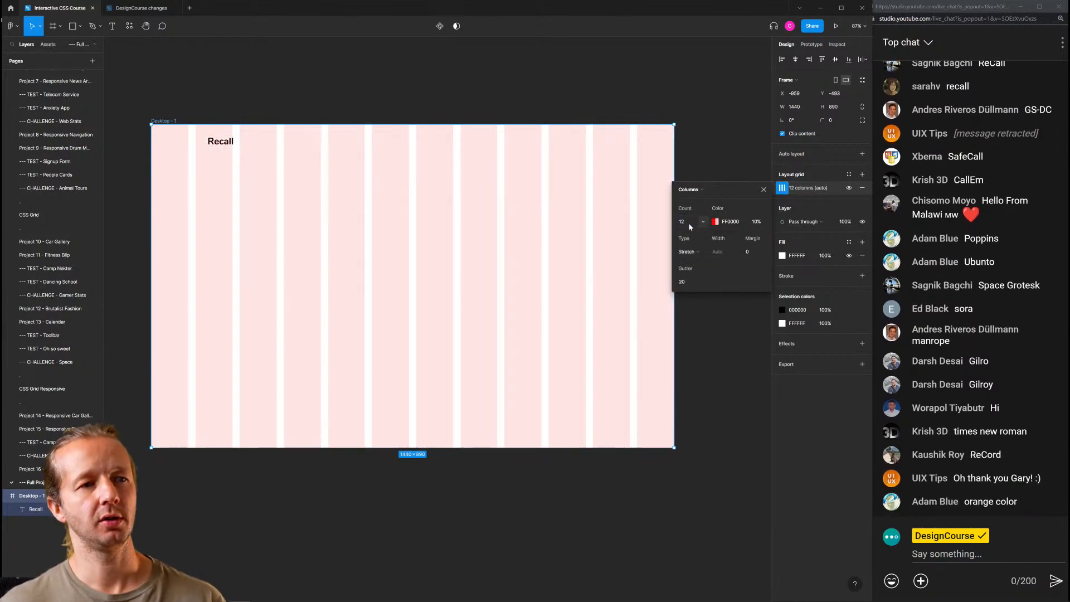
Set the column grid's margin to 120
{"action": "left_click", "coordinate": [751, 254]}
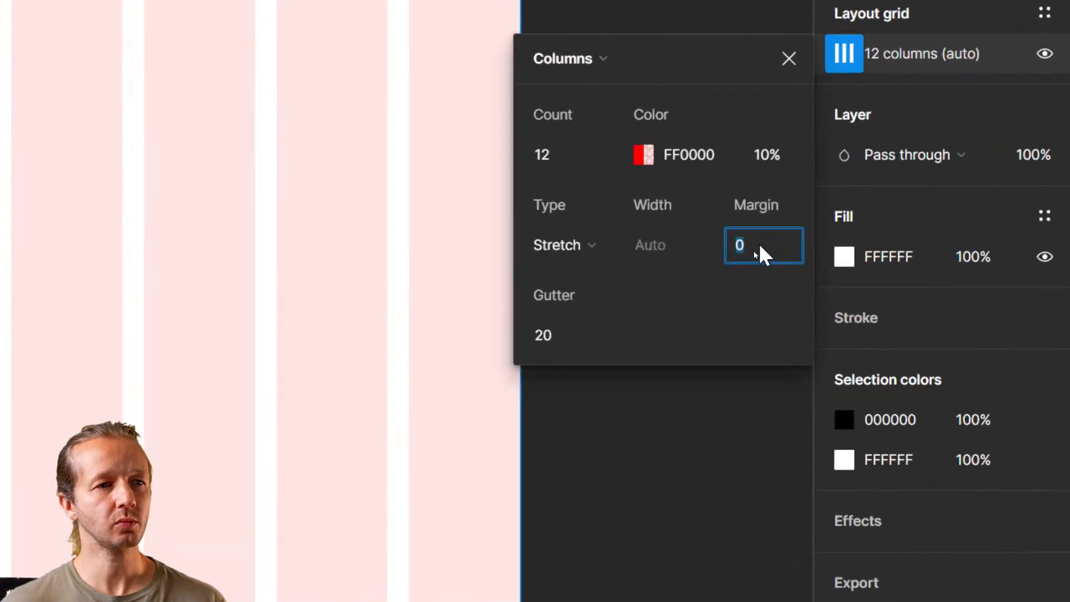
{"action": "type", "text": "120"}
{"action": "key", "text": "Return"}
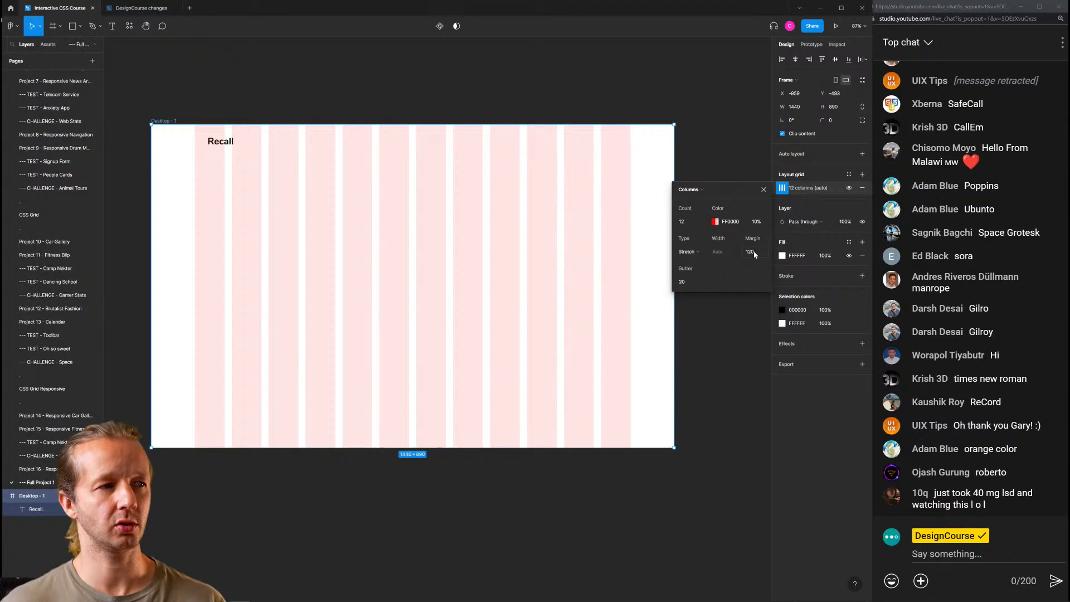
{"action": "left_click", "coordinate": [765, 189]}
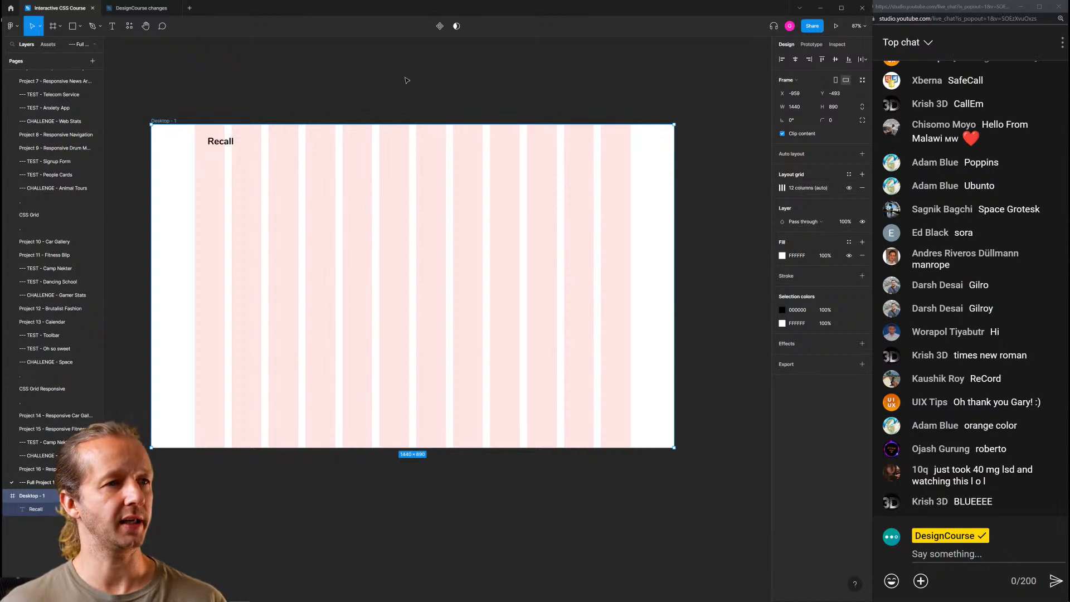
Align the "Recall" text with the first column's left edge at X 120, Y 38
{"action": "left_click", "coordinate": [406, 79]}
{"action": "left_click_drag", "start_coordinate": [229, 142], "coordinate": [204, 146]}
{"action": "left_click", "coordinate": [203, 100]}
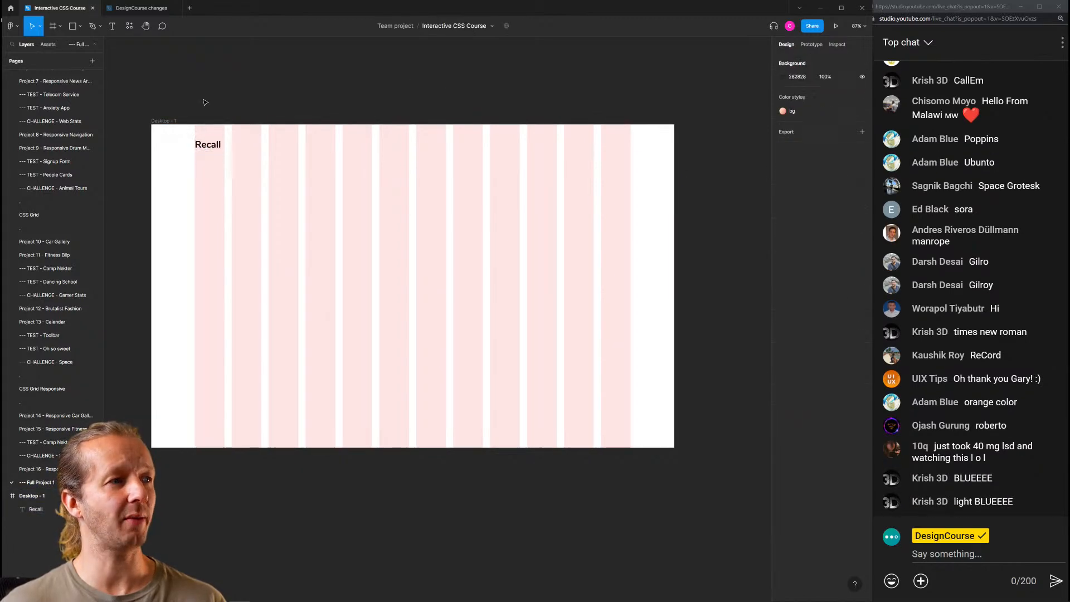
Examine the column grid's side margins and the "Recall" text's alignment across the desktop frame
{"action": "scroll", "coordinate": [162, 136], "scroll_direction": "up", "scroll_amount": 5}
{"action": "scroll", "coordinate": [254, 151], "scroll_direction": "left", "scroll_amount": 3}
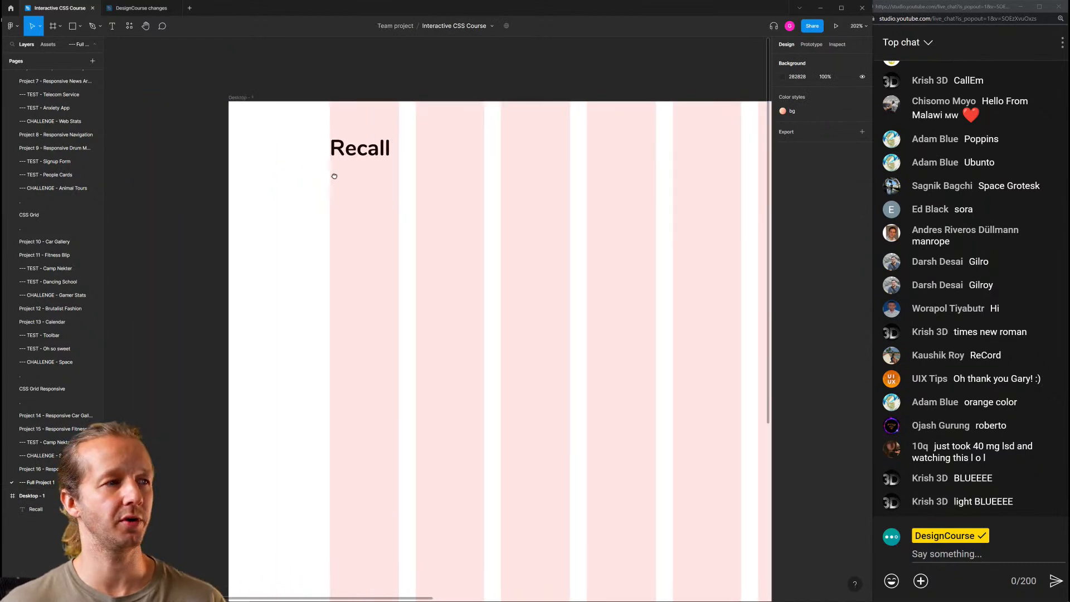
{"action": "scroll", "coordinate": [334, 174], "scroll_direction": "down", "scroll_amount": 2}
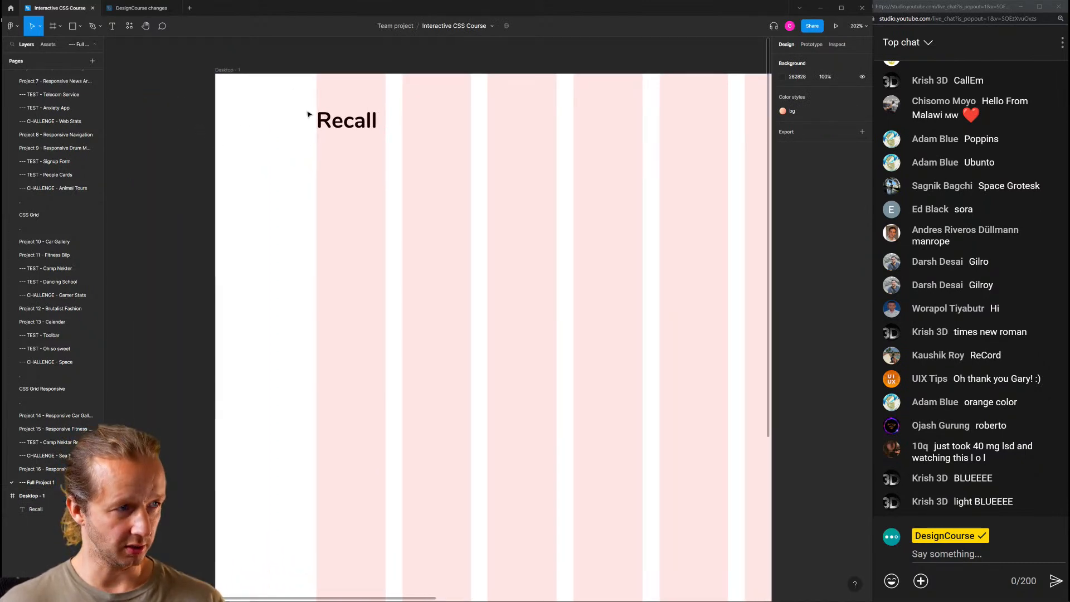
{"action": "scroll", "coordinate": [446, 200], "scroll_direction": "right", "scroll_amount": 20}
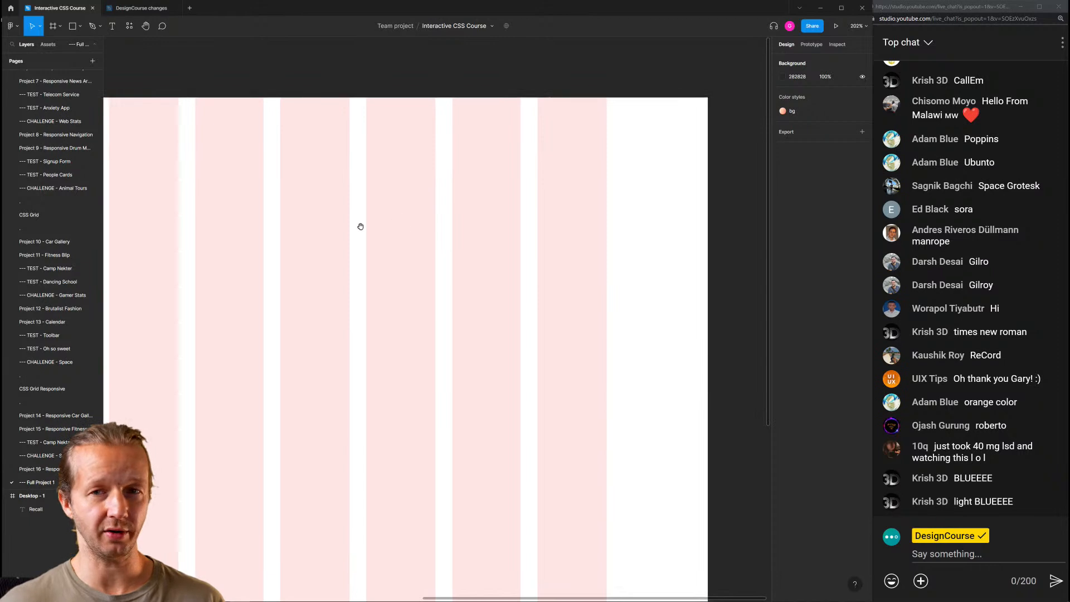
{"action": "left_click_drag", "start_coordinate": [361, 226], "coordinate": [725, 204]}
{"action": "scroll", "coordinate": [471, 169], "scroll_direction": "down", "scroll_amount": 4}
{"action": "left_click_drag", "start_coordinate": [534, 193], "coordinate": [486, 193]}
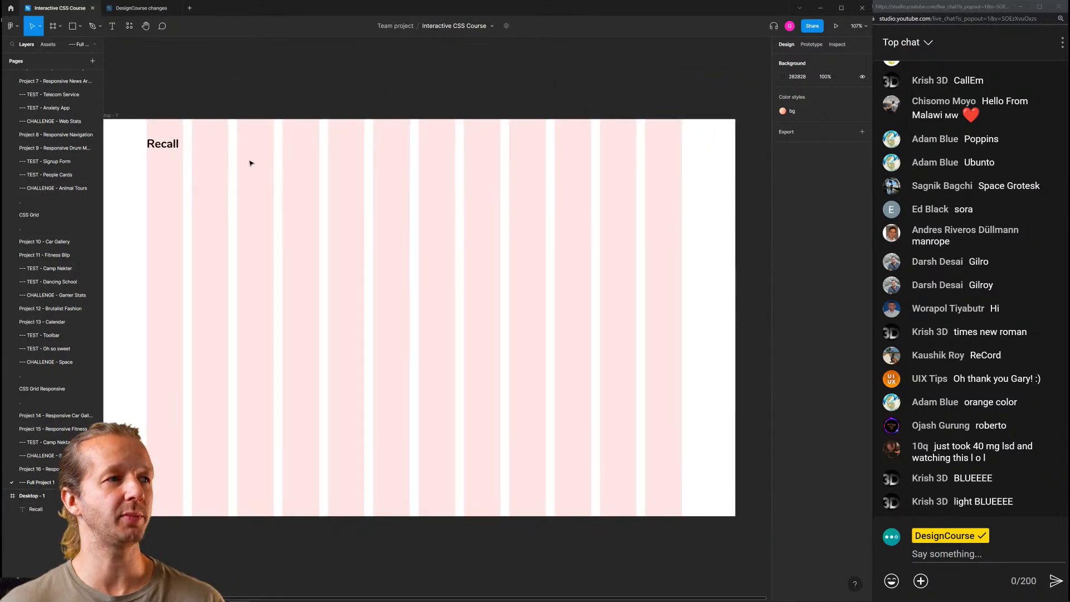
{"action": "left_click_drag", "start_coordinate": [179, 174], "coordinate": [380, 197]}
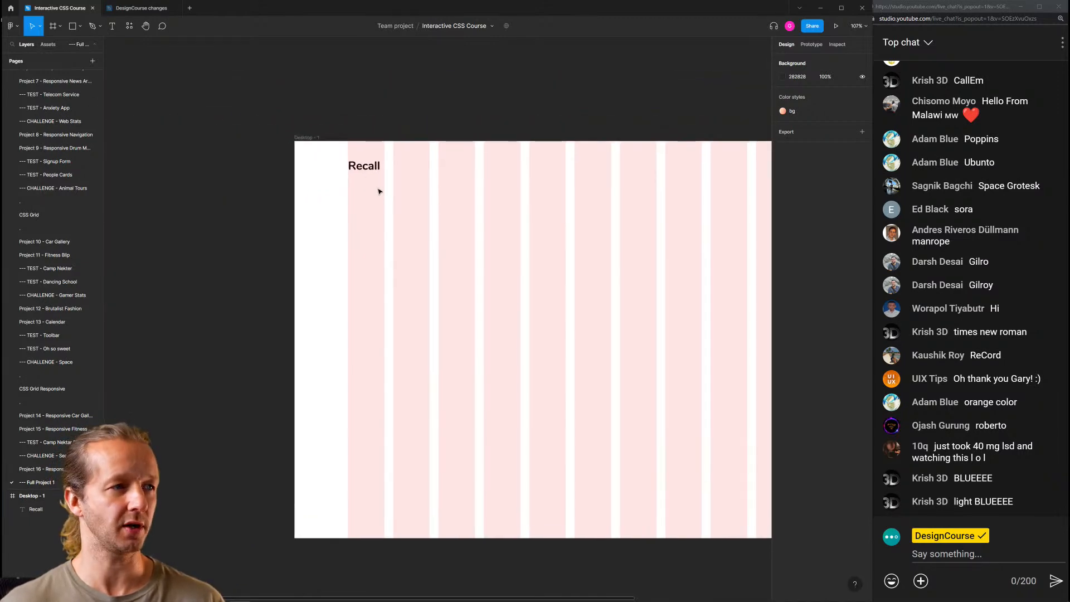
{"action": "scroll", "coordinate": [341, 167], "scroll_direction": "up", "scroll_amount": 2}
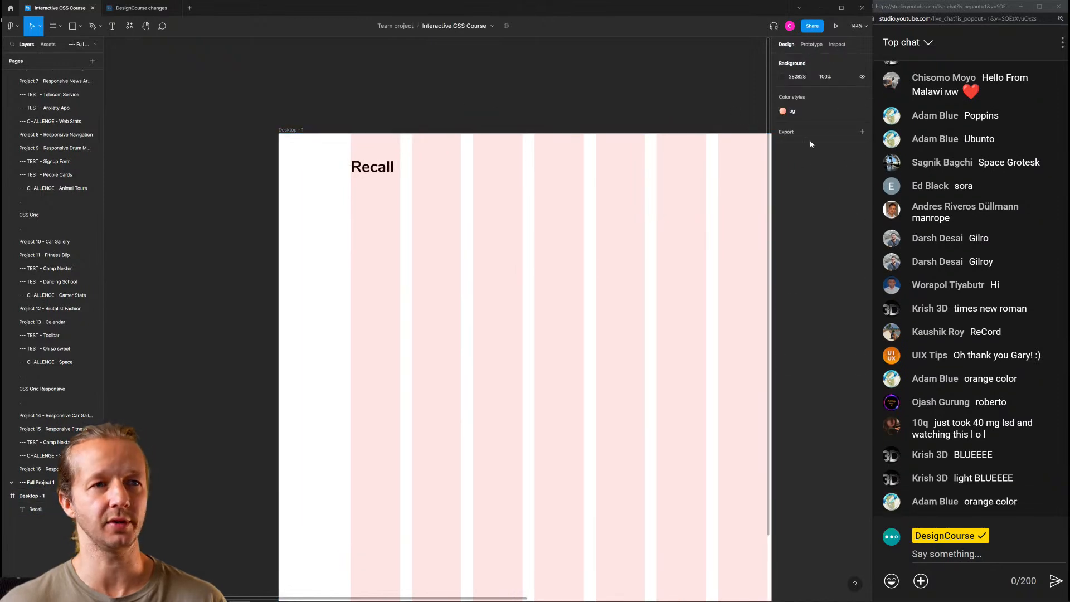
{"action": "left_click", "coordinate": [382, 170]}
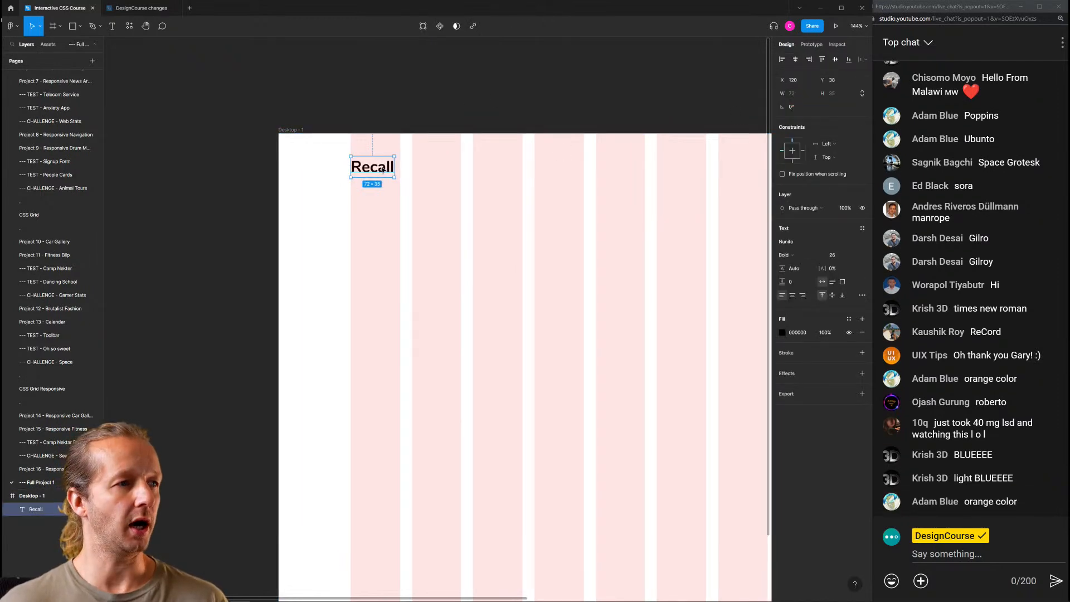
{"action": "left_click", "coordinate": [480, 172]}
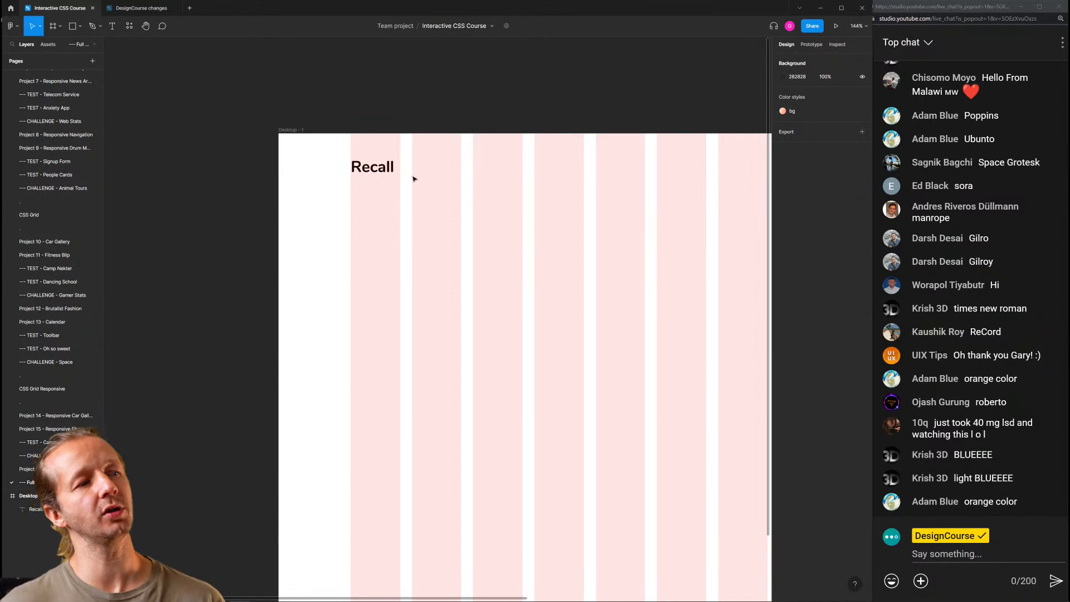
{"action": "left_click", "coordinate": [384, 175]}
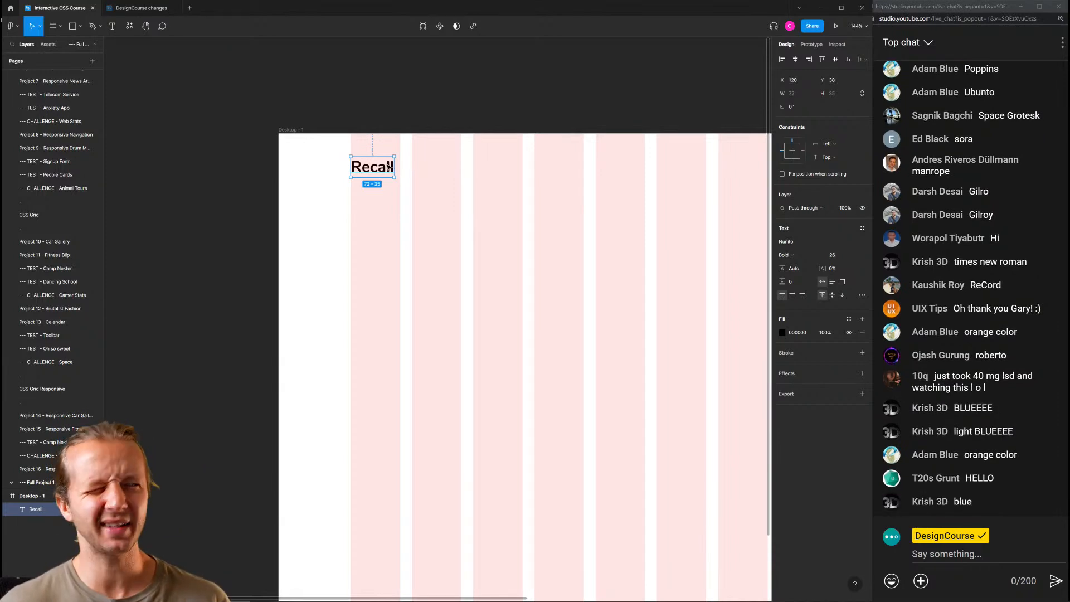
{"action": "left_click", "coordinate": [437, 170]}
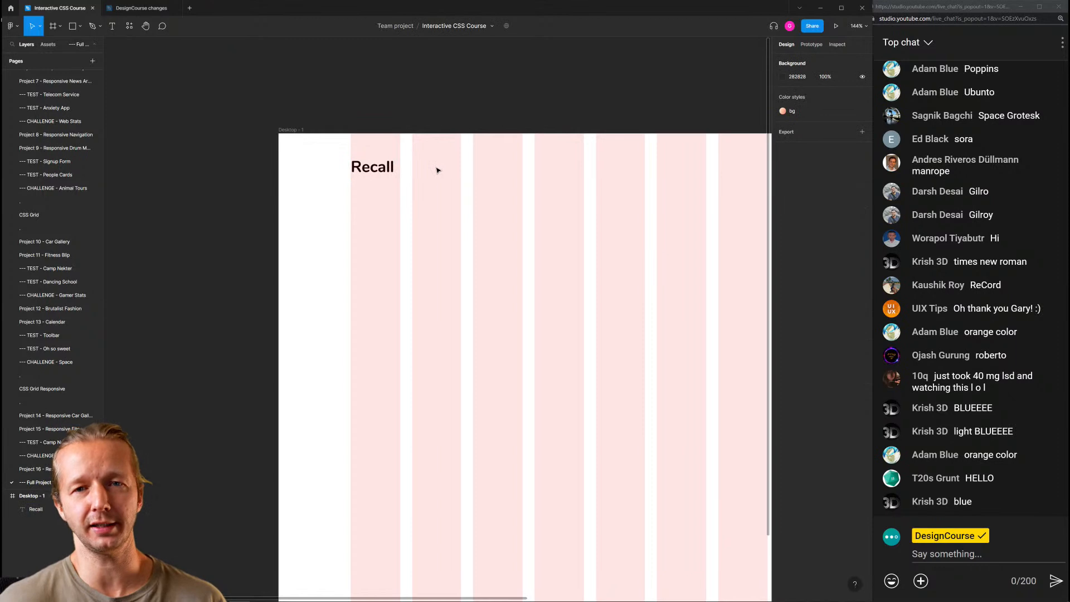
Change the "Recall" wordmark text to lowercase "recall"
{"action": "left_click", "coordinate": [381, 169]}
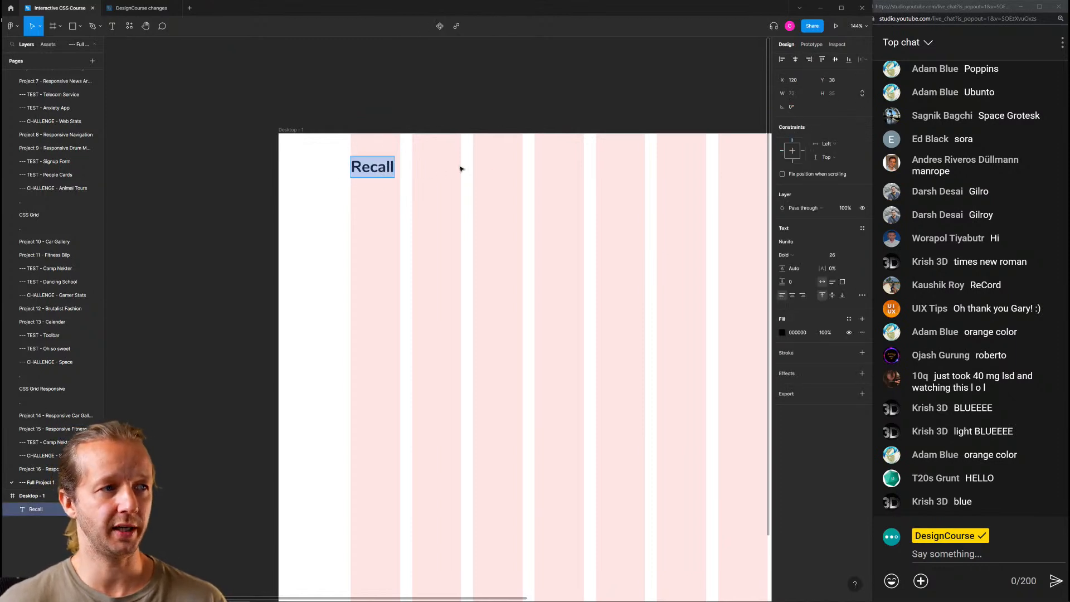
{"action": "type", "text": "recall"}
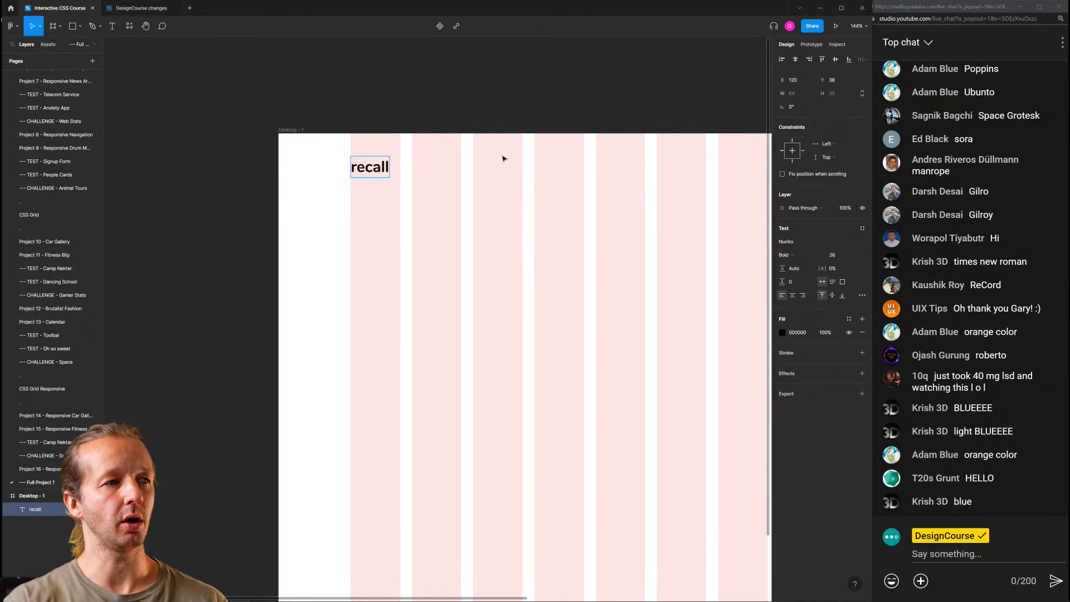
{"action": "key", "text": "Escape"}
{"action": "left_click", "coordinate": [502, 158]}
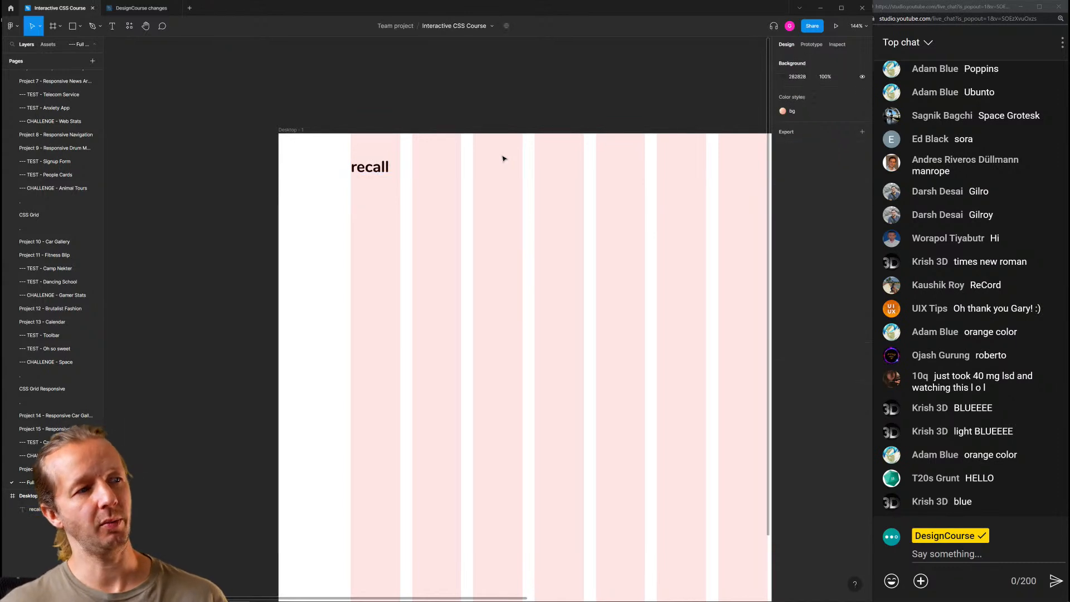
{"action": "scroll", "coordinate": [511, 175], "scroll_direction": "down", "scroll_amount": 5}
{"action": "scroll", "coordinate": [445, 156], "scroll_direction": "up", "scroll_amount": 2}
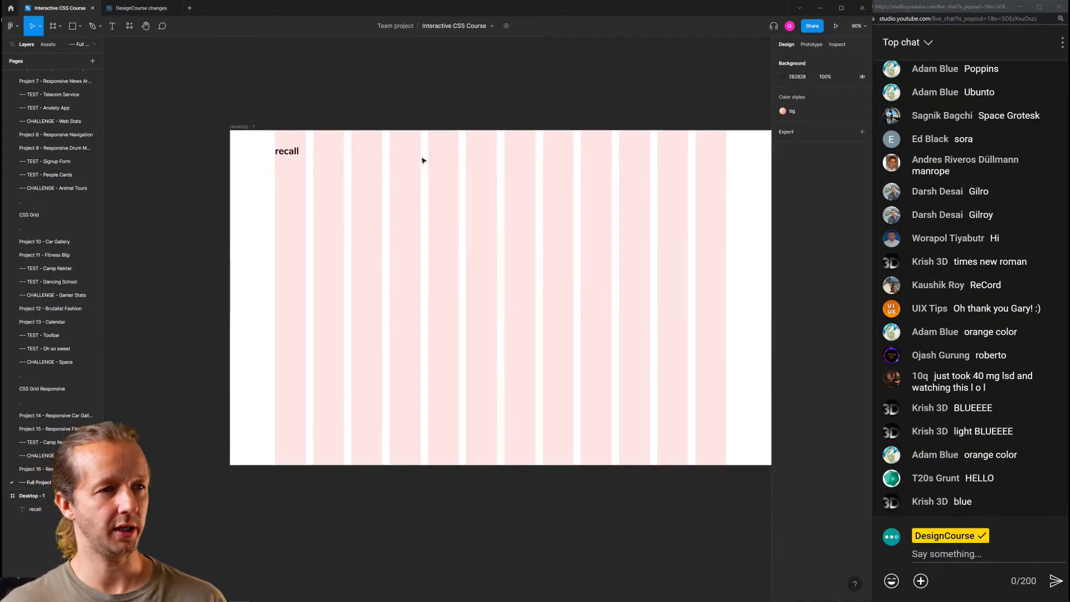
{"action": "left_click", "coordinate": [231, 127]}
{"action": "left_click", "coordinate": [400, 97]}
{"action": "left_click", "coordinate": [232, 127]}
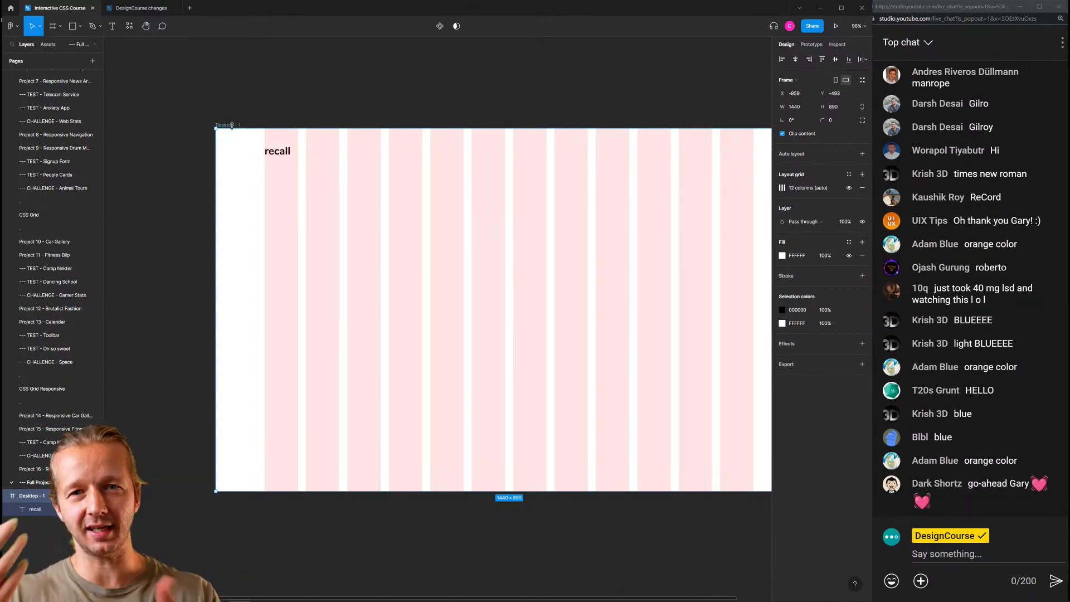
{"action": "left_click", "coordinate": [315, 160]}
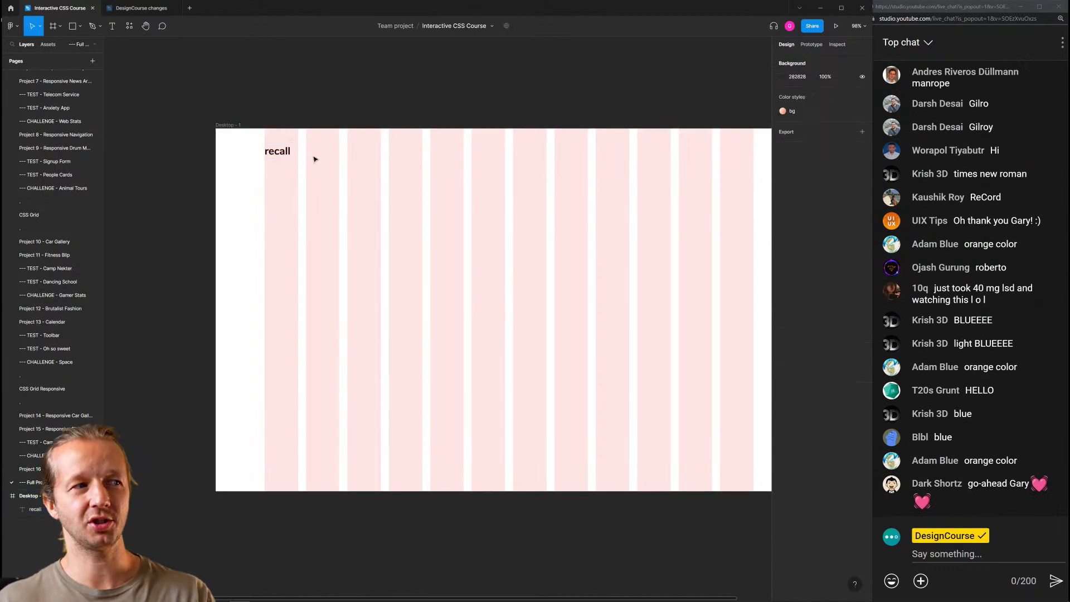
{"action": "left_click", "coordinate": [226, 128]}
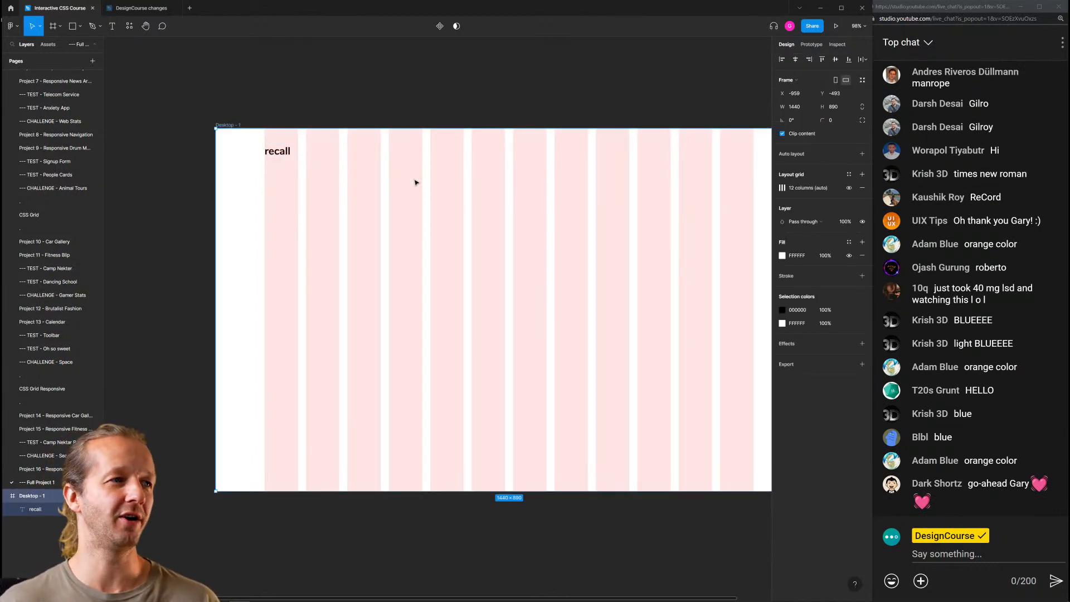
{"action": "left_click_drag", "start_coordinate": [416, 182], "coordinate": [346, 170]}
{"action": "left_click", "coordinate": [355, 168]}
{"action": "left_click", "coordinate": [208, 138]}
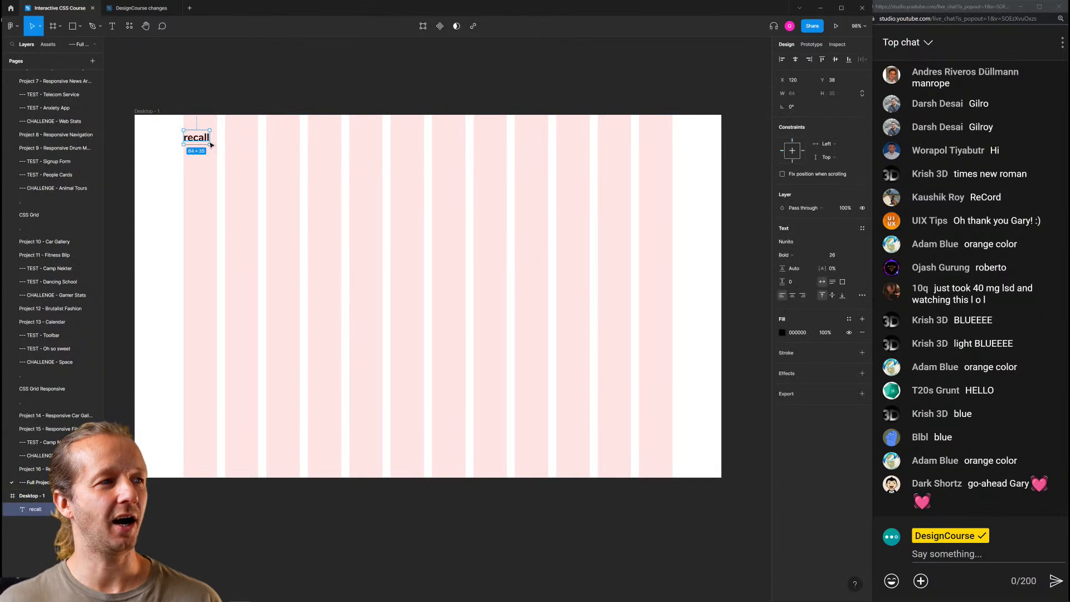
{"action": "left_click", "coordinate": [329, 179]}
Hide the 12-column layout grid on the desktop frame
{"action": "left_click", "coordinate": [148, 114]}
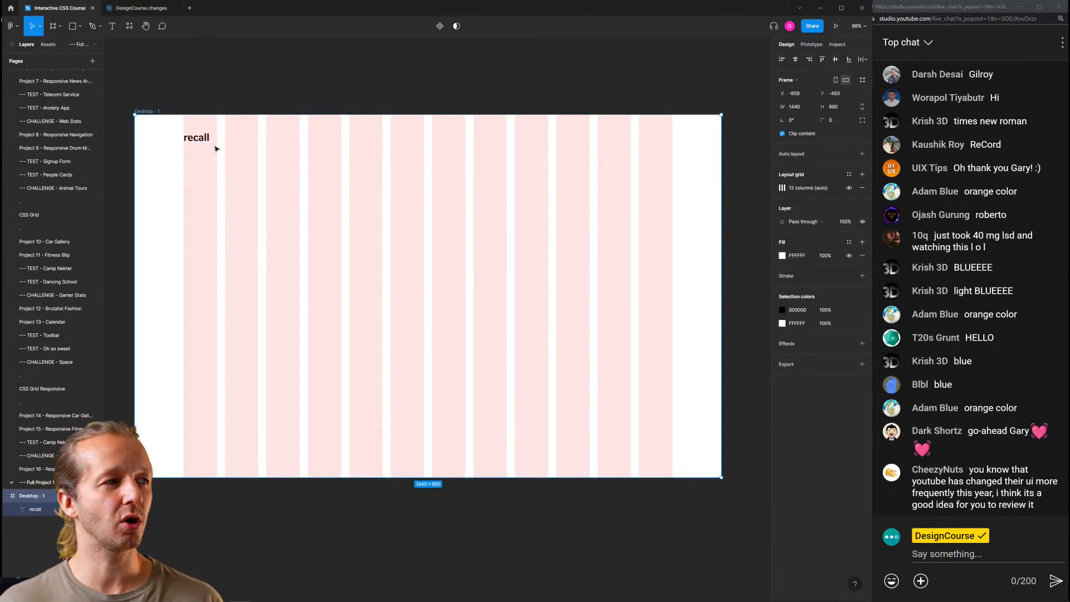
{"action": "left_click", "coordinate": [199, 139]}
{"action": "left_click", "coordinate": [162, 113]}
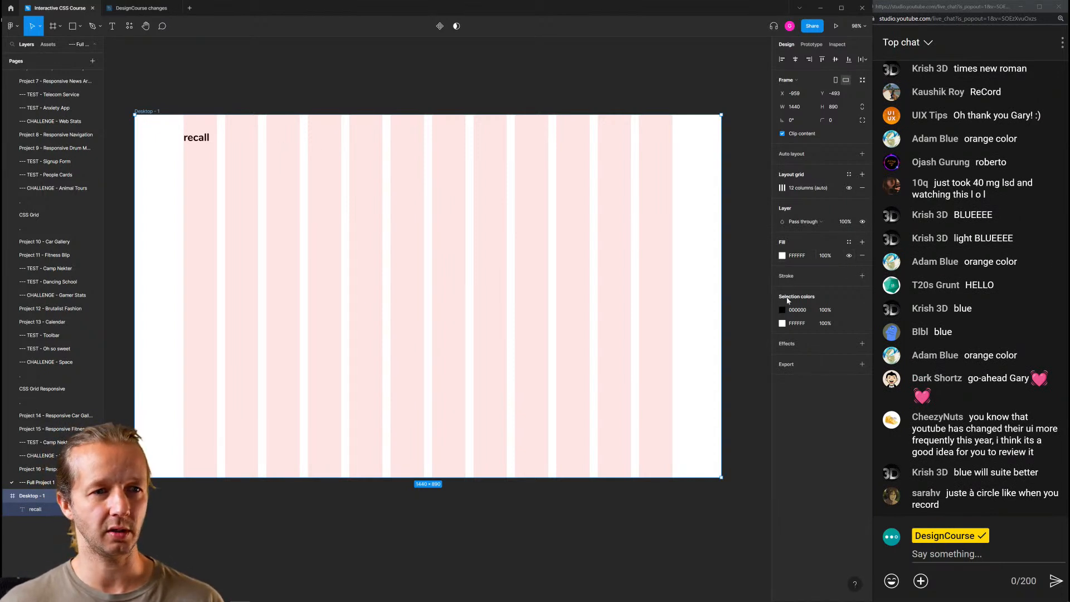
{"action": "left_click", "coordinate": [849, 189]}
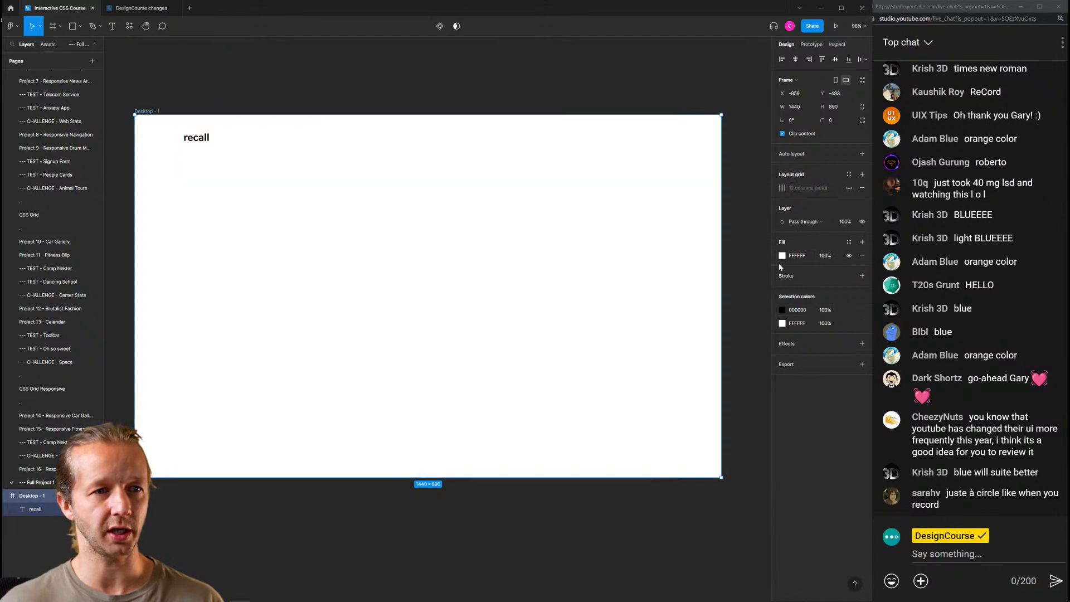
Change the "recall" wordmark's fill to the purple 7E00FD
{"action": "left_click", "coordinate": [197, 138]}
{"action": "key", "text": "shift+2"}
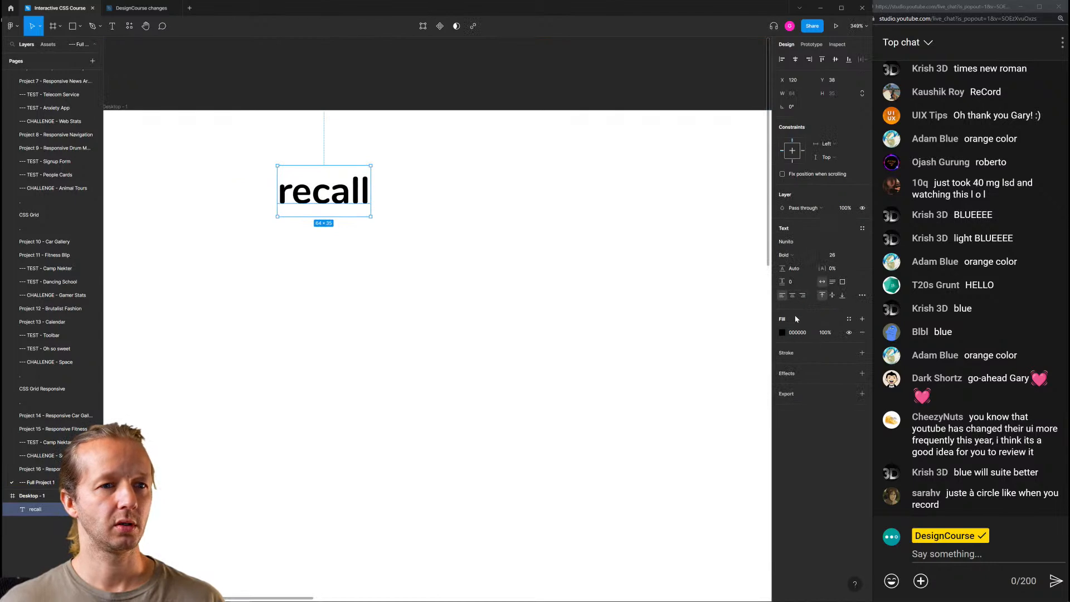
{"action": "left_click", "coordinate": [782, 332]}
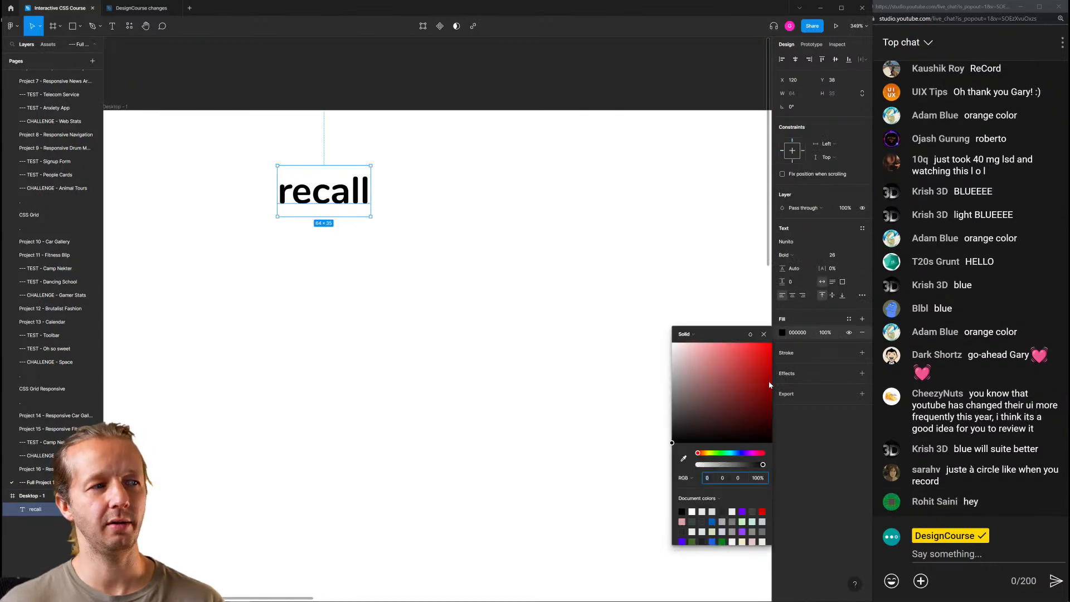
{"action": "left_click", "coordinate": [749, 454]}
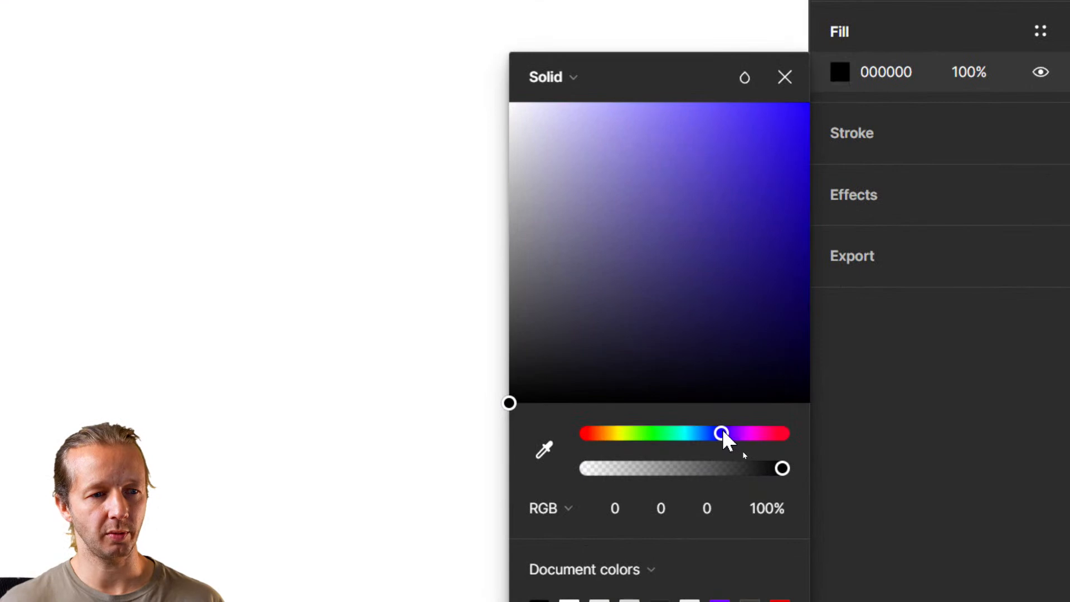
{"action": "left_click_drag", "start_coordinate": [724, 433], "coordinate": [739, 430]}
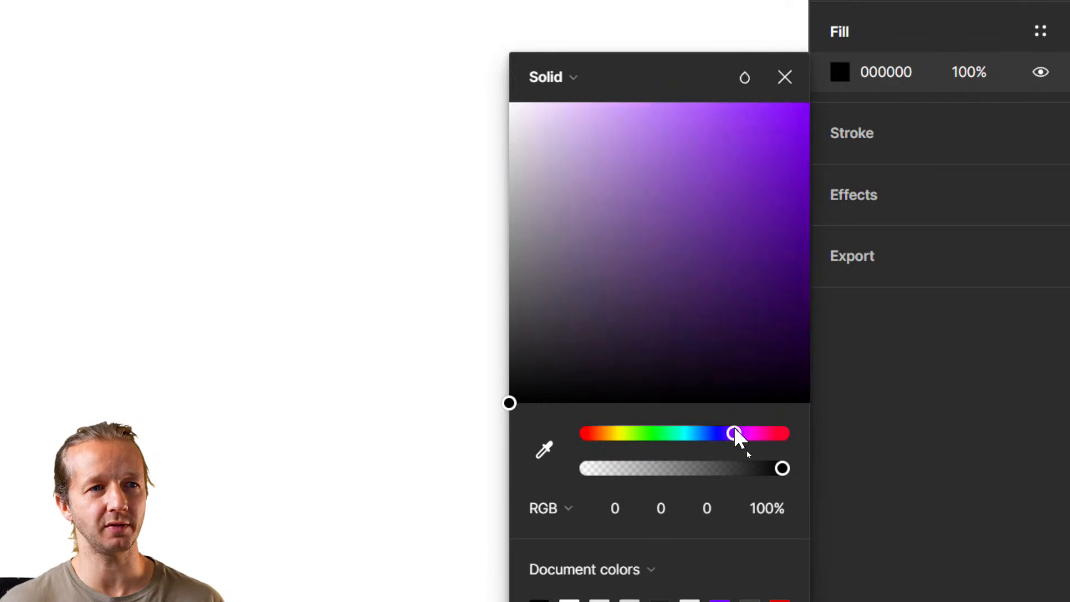
{"action": "scroll", "coordinate": [771, 354], "scroll_direction": "up", "scroll_amount": 4}
{"action": "left_click_drag", "start_coordinate": [767, 394], "coordinate": [815, 336]}
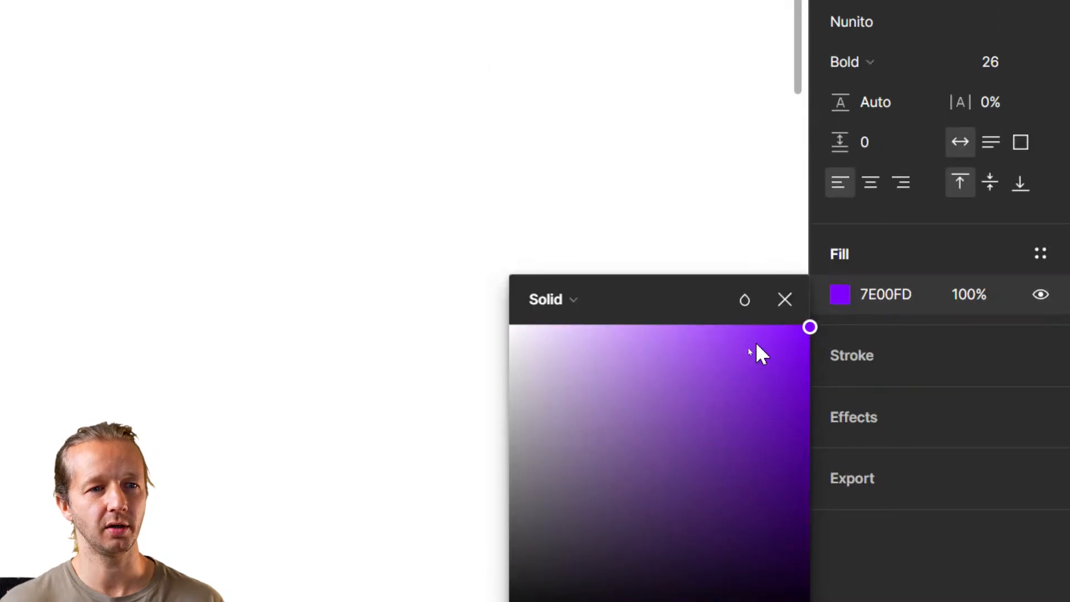
{"action": "left_click", "coordinate": [506, 186]}
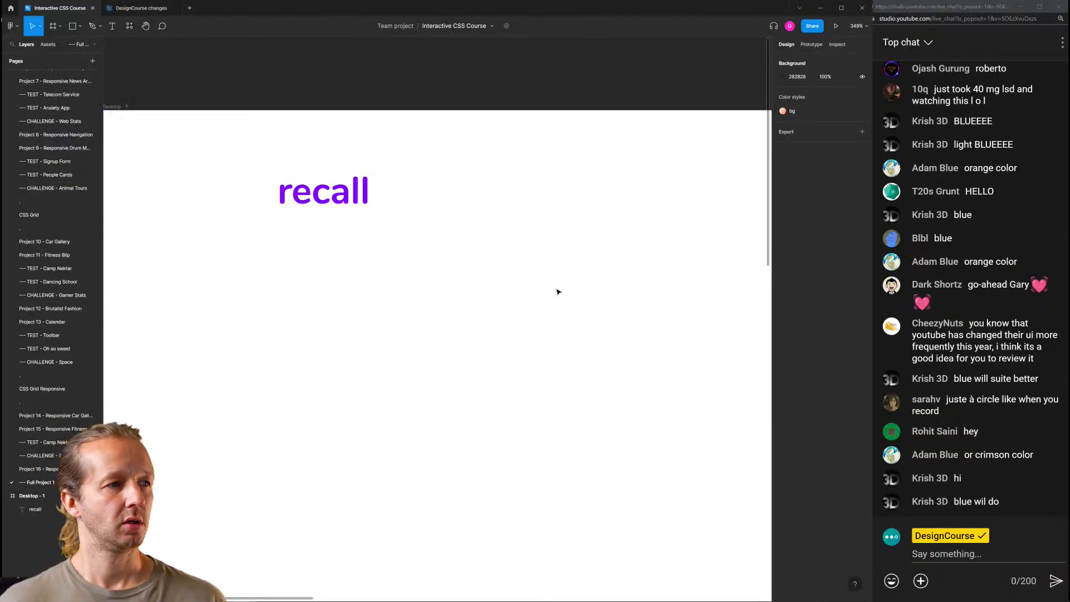
Draw a full-width rectangle of about 1440 × 478 below the wordmark and fill it with the purple sampled from the wordmark
{"action": "scroll", "coordinate": [557, 289], "scroll_direction": "down", "scroll_amount": 3}
{"action": "left_click_drag", "start_coordinate": [569, 301], "coordinate": [371, 235]}
{"action": "scroll", "coordinate": [448, 221], "scroll_direction": "down", "scroll_amount": 5}
{"action": "left_click_drag", "start_coordinate": [480, 229], "coordinate": [429, 197]}
{"action": "scroll", "coordinate": [404, 199], "scroll_direction": "up", "scroll_amount": 3}
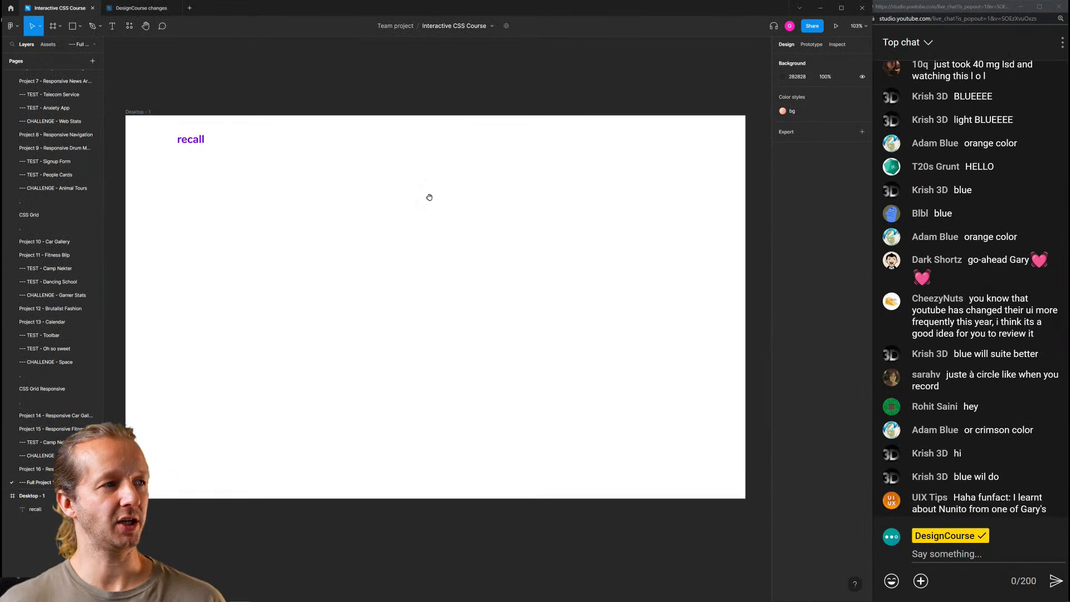
{"action": "key", "text": "r"}
{"action": "left_click_drag", "start_coordinate": [126, 183], "coordinate": [745, 387]}
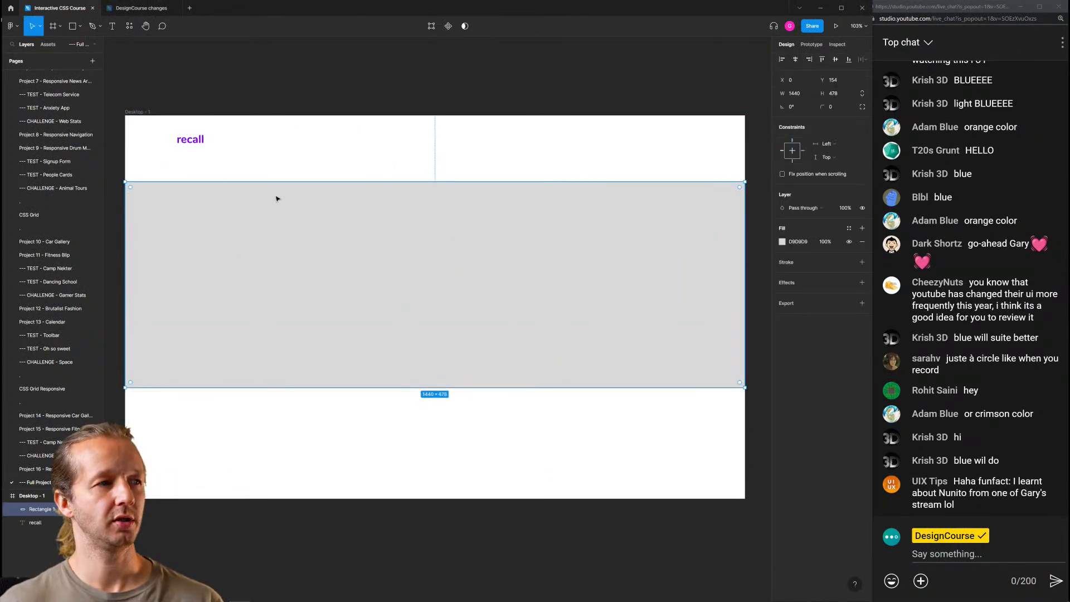
{"action": "key", "text": "i"}
{"action": "left_click", "coordinate": [202, 138]}
{"action": "left_click", "coordinate": [431, 174]}
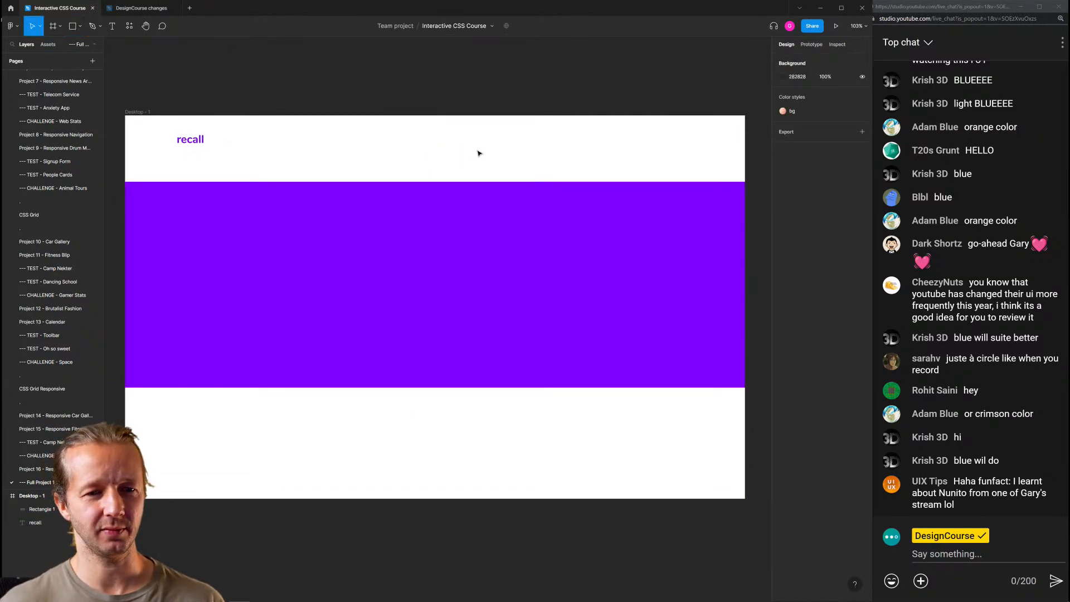
Delete the full-width purple rectangle from the desktop frame
{"action": "left_click", "coordinate": [645, 301]}
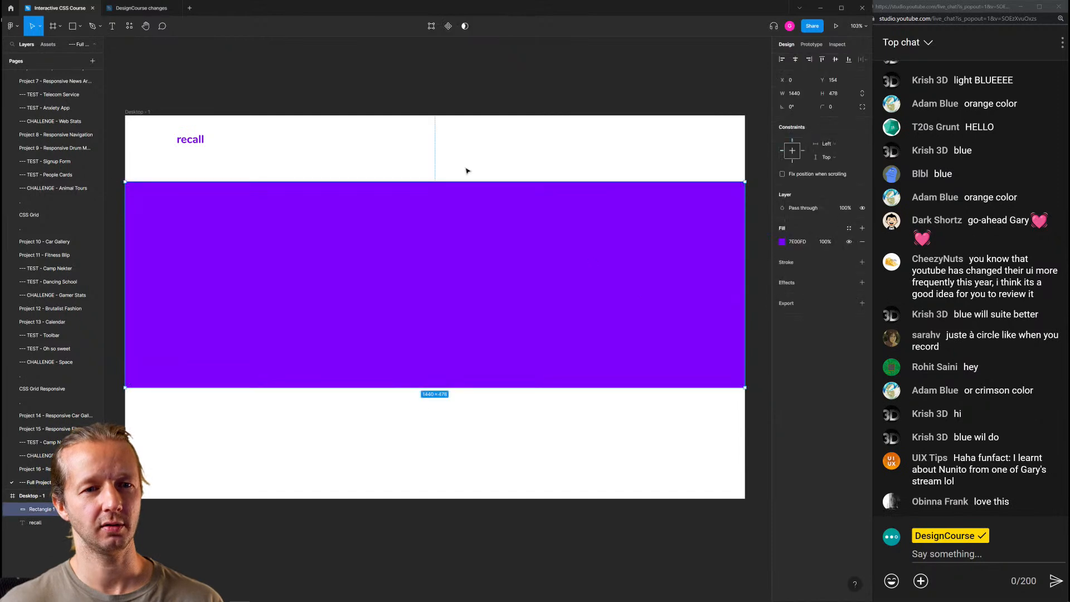
{"action": "key", "text": "Delete"}
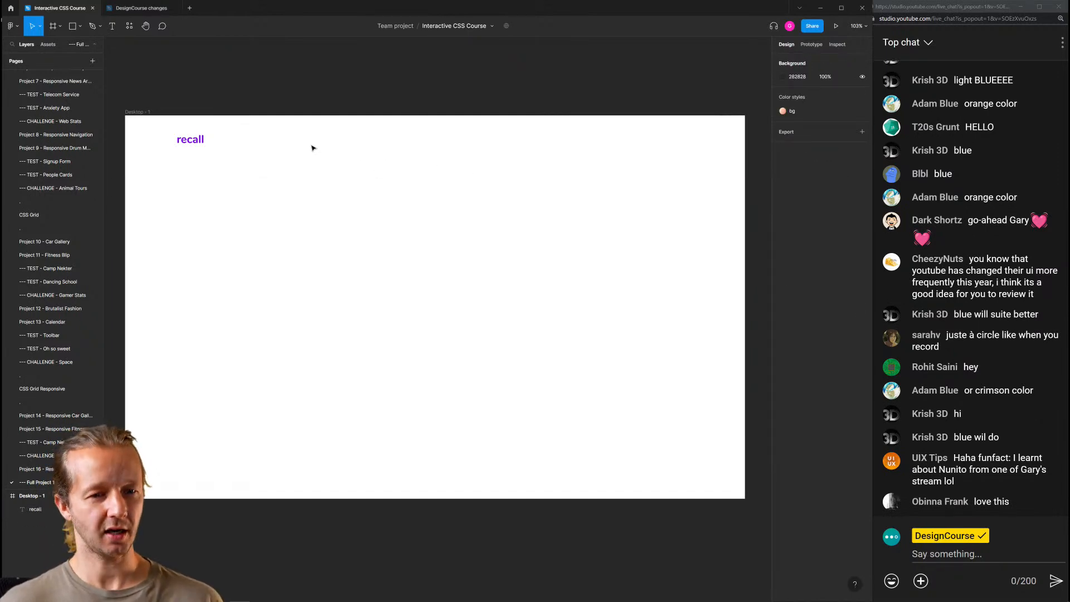
Duplicate the "recall" wordmark to about X 851 on the same line, and set the original's font size to 28
{"action": "scroll", "coordinate": [251, 150], "scroll_direction": "up", "scroll_amount": 5}
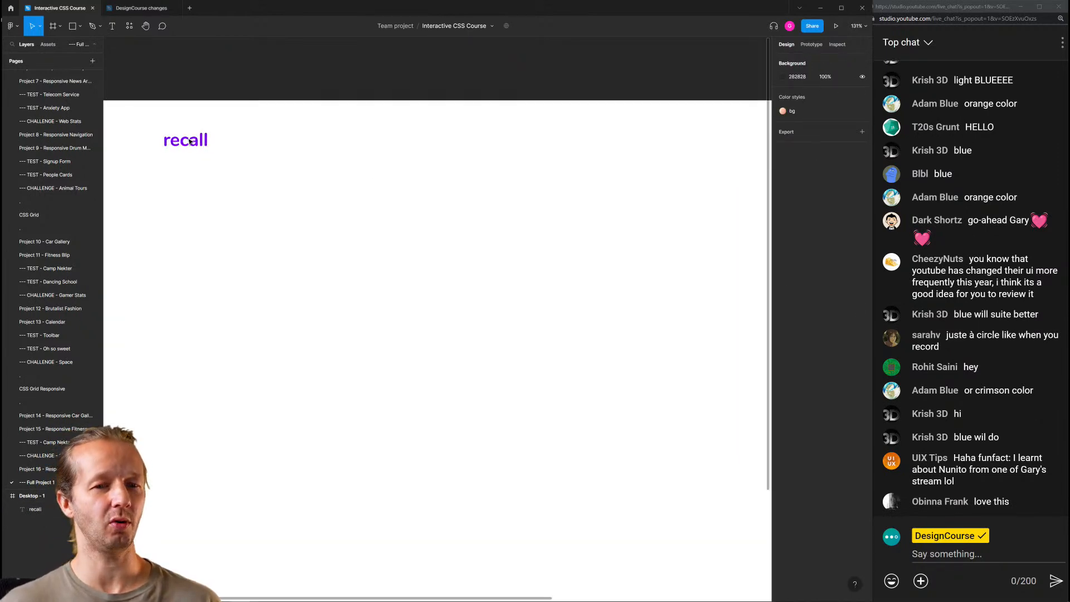
{"action": "left_click_drag", "start_coordinate": [215, 162], "coordinate": [292, 173]}
{"action": "scroll", "coordinate": [368, 170], "scroll_direction": "down", "scroll_amount": 5}
{"action": "left_click_drag", "start_coordinate": [486, 180], "coordinate": [433, 159]}
{"action": "scroll", "coordinate": [380, 177], "scroll_direction": "up", "scroll_amount": 2}
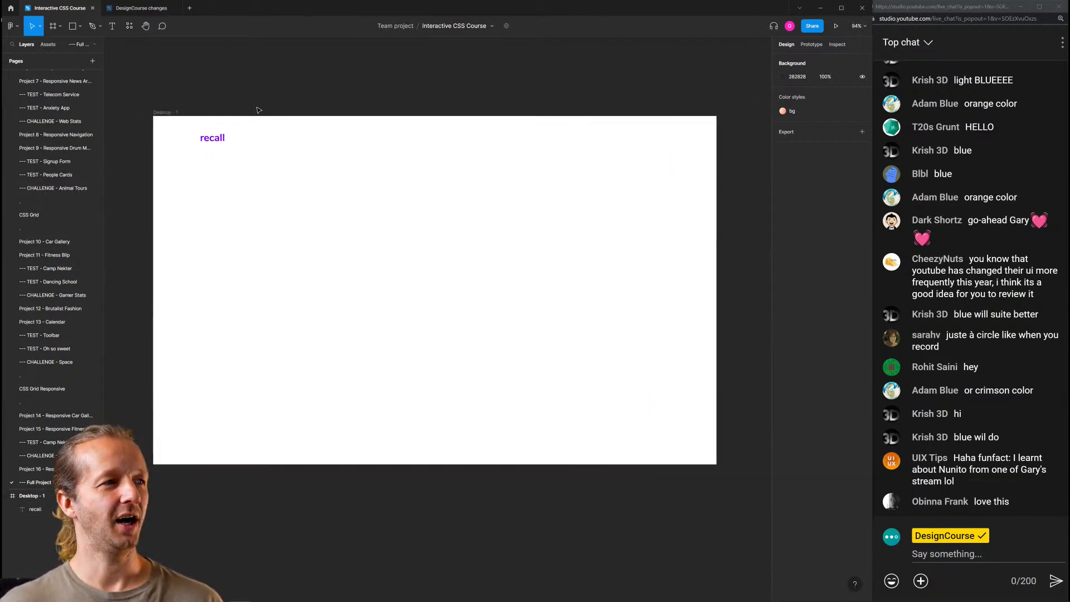
{"action": "left_click_drag", "start_coordinate": [219, 140], "coordinate": [543, 140]}
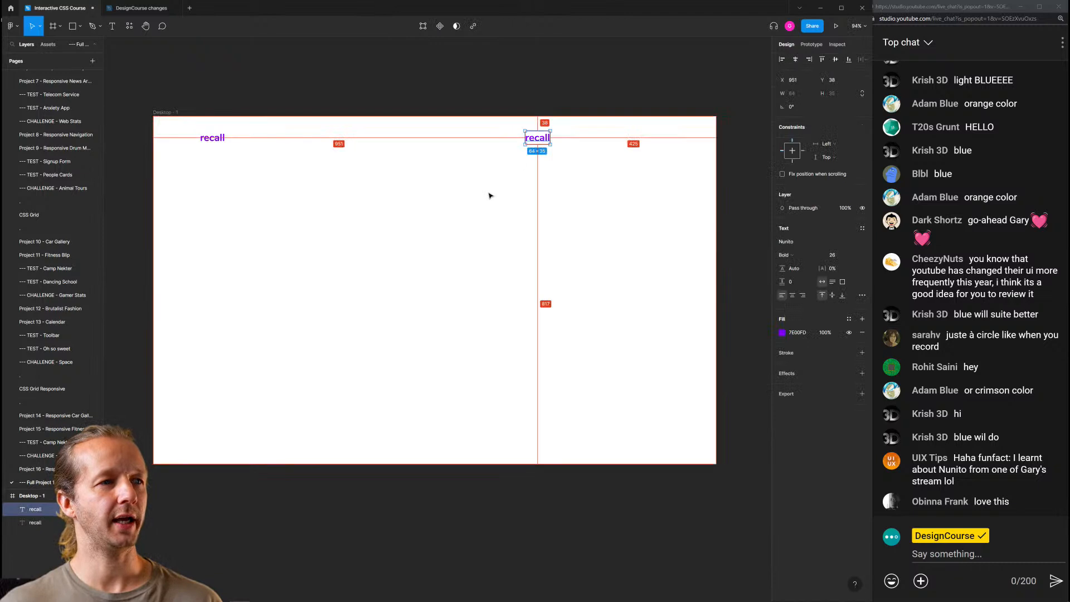
{"action": "left_click", "coordinate": [221, 140]}
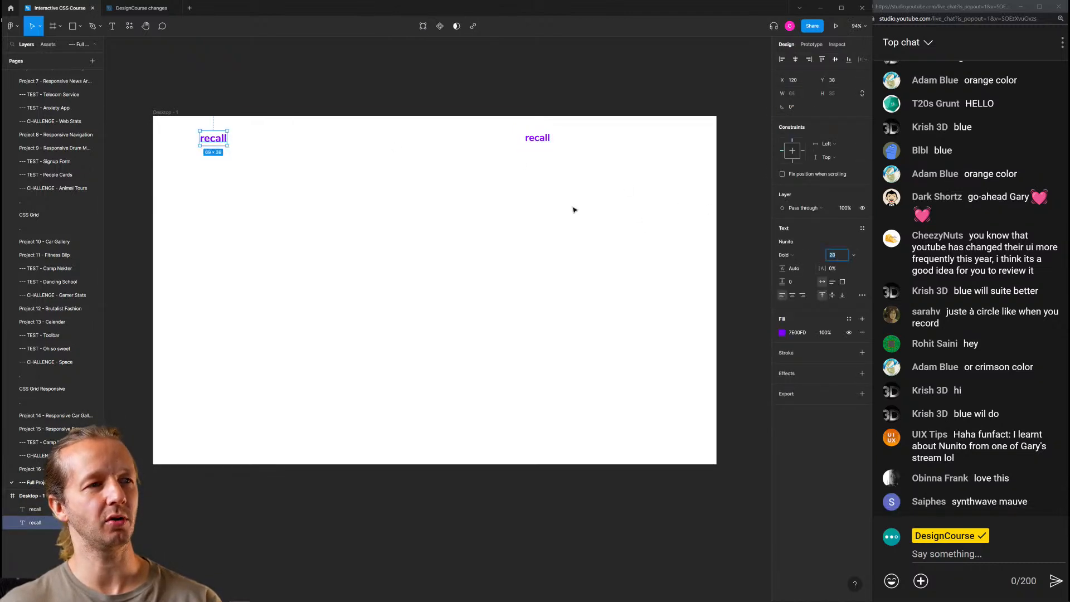
{"action": "left_click", "coordinate": [566, 189]}
Set the duplicated "recall" text's font size to 22 and its fill to black 000000
{"action": "left_click", "coordinate": [544, 140]}
{"action": "left_click", "coordinate": [841, 256]}
{"action": "key", "text": "Down"}
{"action": "key", "text": "Down"}
{"action": "key", "text": "Down"}
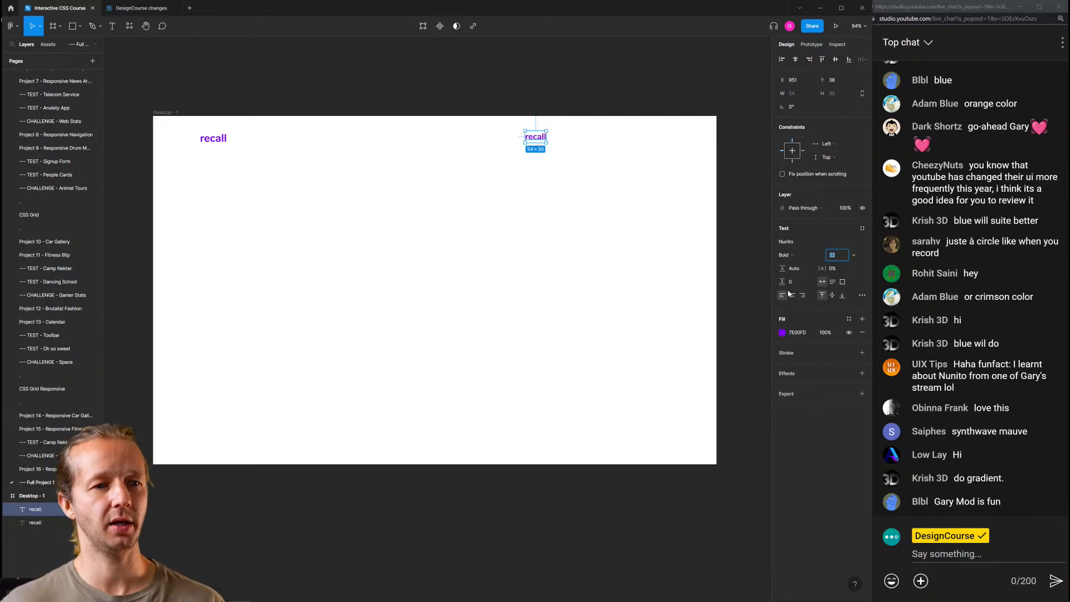
{"action": "left_click", "coordinate": [783, 334]}
{"action": "left_click_drag", "start_coordinate": [740, 364], "coordinate": [669, 441]}
{"action": "left_click", "coordinate": [549, 243]}
Move the black "recall" copy just to the right of the purple wordmark, at about X 228, Y 44
{"action": "left_click_drag", "start_coordinate": [536, 141], "coordinate": [196, 139]}
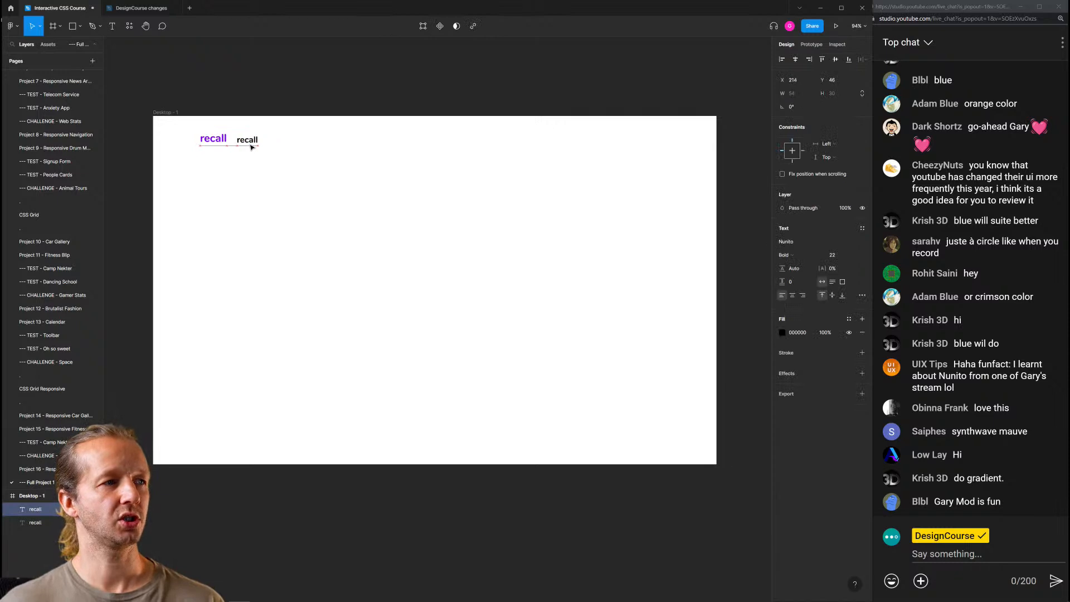
{"action": "left_click", "coordinate": [374, 168]}
{"action": "scroll", "coordinate": [191, 136], "scroll_direction": "up", "scroll_amount": 5}
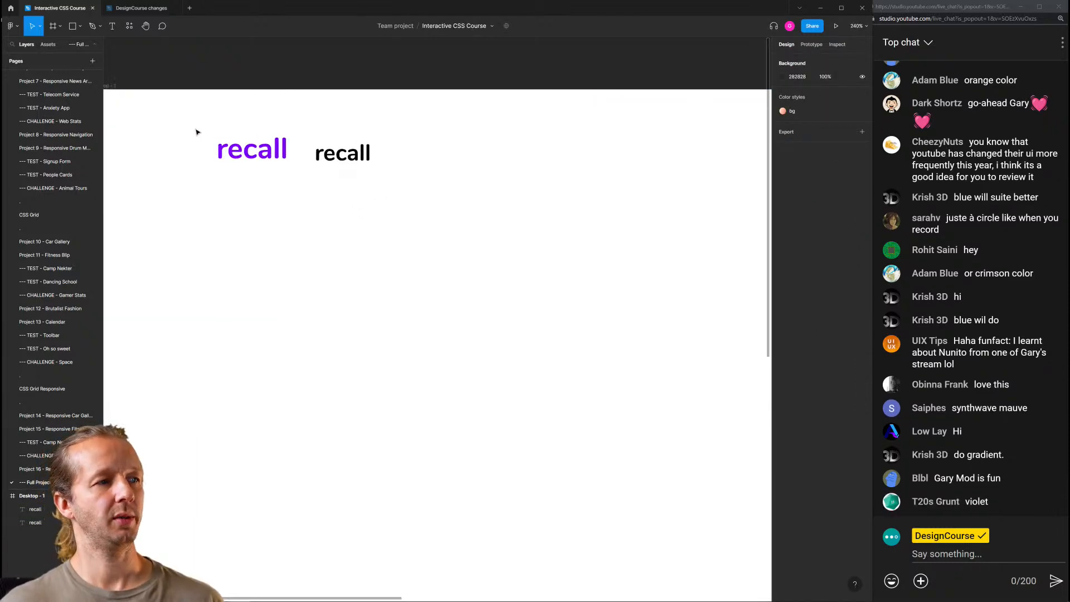
{"action": "scroll", "coordinate": [238, 172], "scroll_direction": "left", "scroll_amount": 5}
{"action": "left_click", "coordinate": [448, 167]}
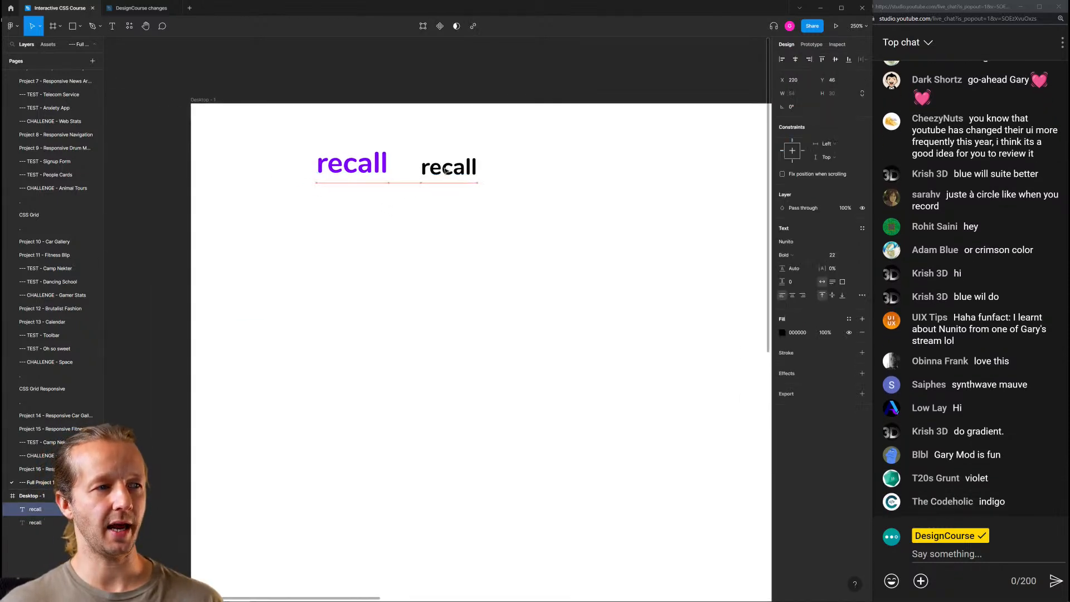
{"action": "left_click_drag", "start_coordinate": [448, 171], "coordinate": [452, 170]}
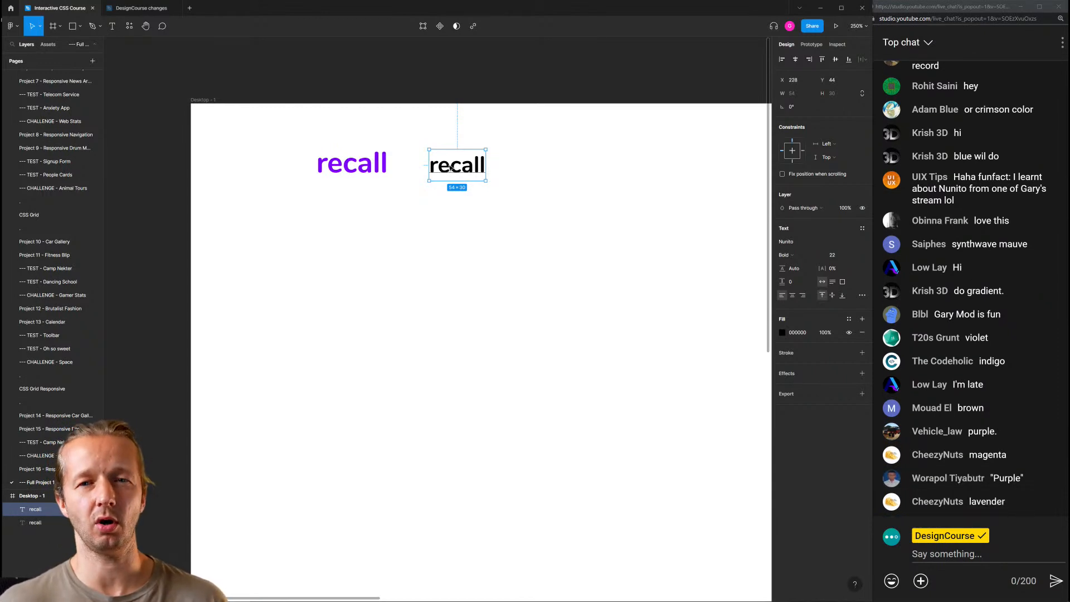
Move the black "recall" text down out of the header and duplicate the purple wordmark in its place, at about X 224
{"action": "left_click", "coordinate": [337, 166]}
{"action": "left_click", "coordinate": [465, 171]}
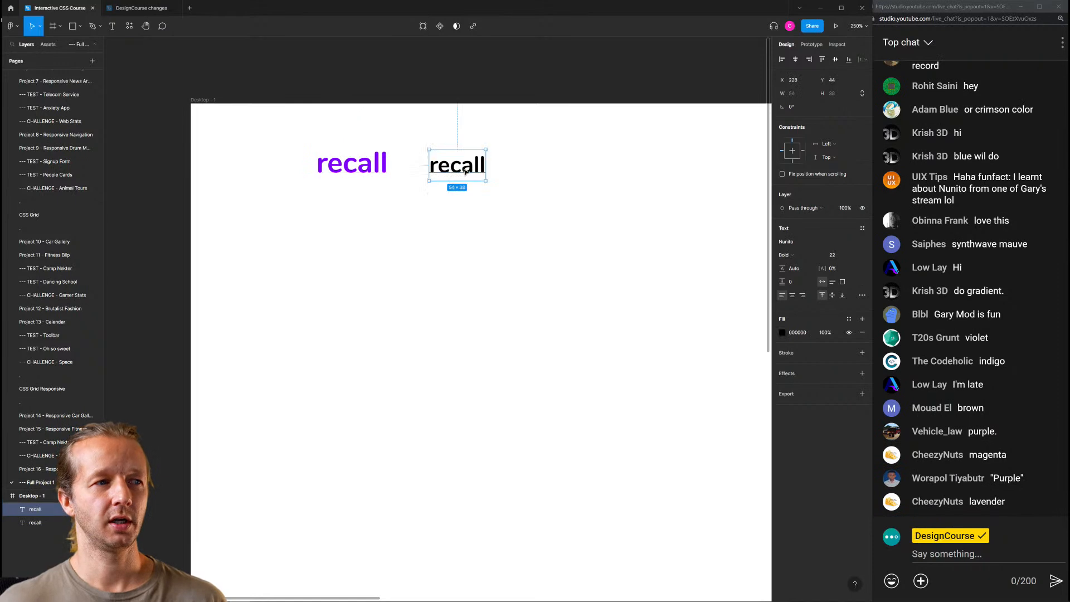
{"action": "left_click_drag", "start_coordinate": [465, 171], "coordinate": [465, 339]}
{"action": "left_click", "coordinate": [365, 176]}
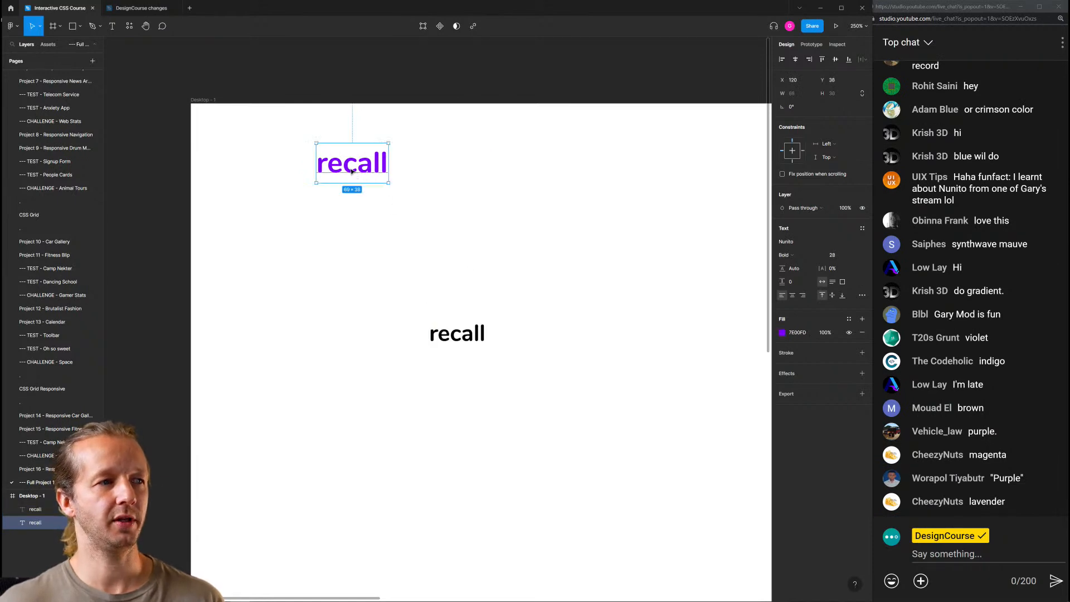
{"action": "left_click_drag", "start_coordinate": [355, 171], "coordinate": [464, 172]}
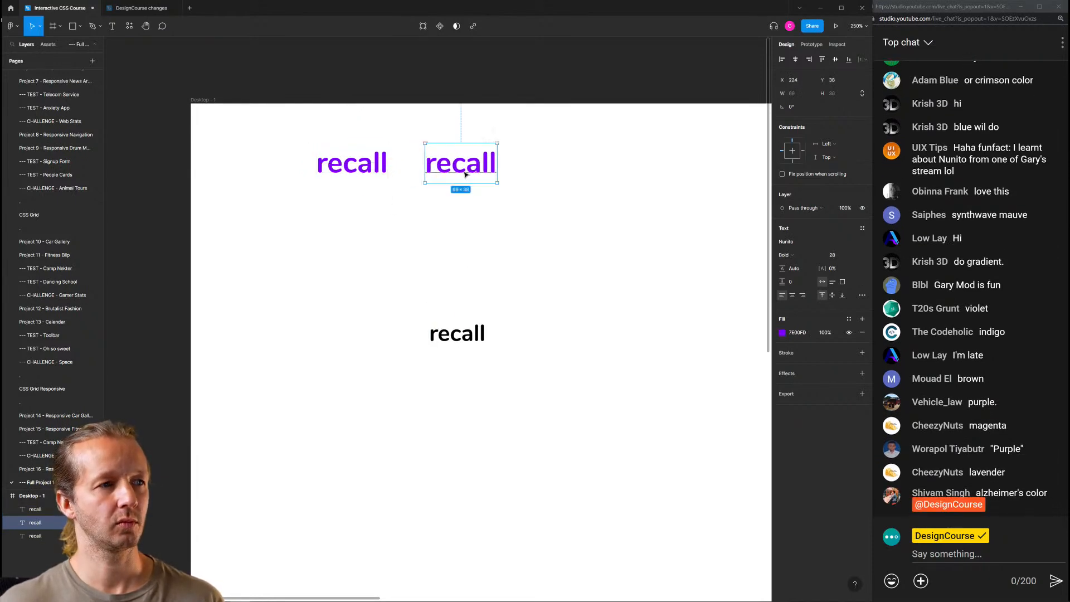
Change the duplicated purple wordmark's text to "home"
{"action": "double_click", "coordinate": [463, 172]}
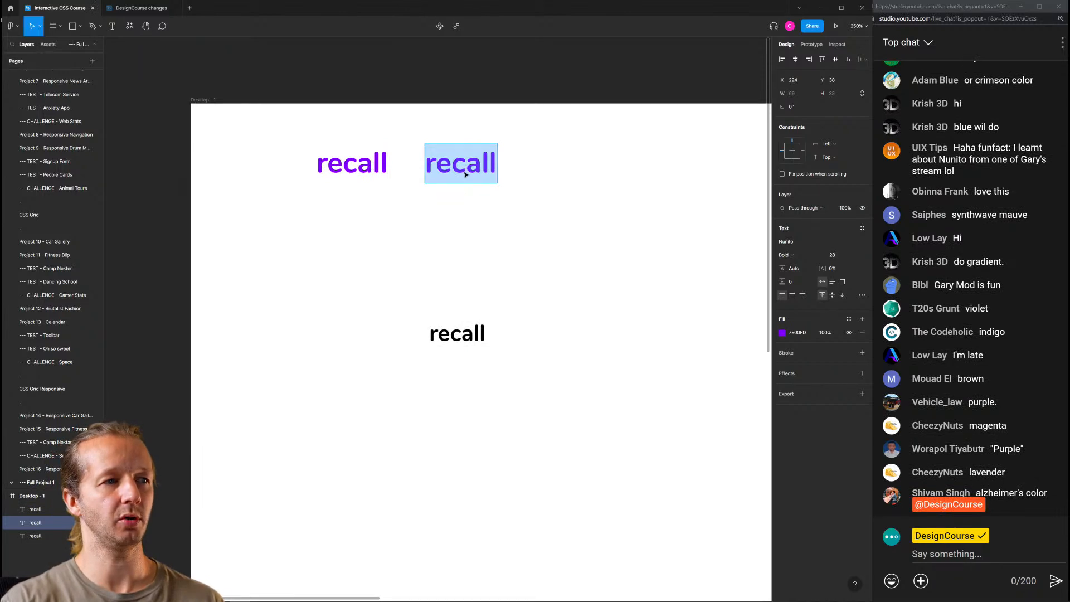
{"action": "type", "text": "Ho"}
{"action": "key", "text": "BackSpace"}
{"action": "key", "text": "BackSpace"}
{"action": "type", "text": "home"}
{"action": "key", "text": "Escape"}
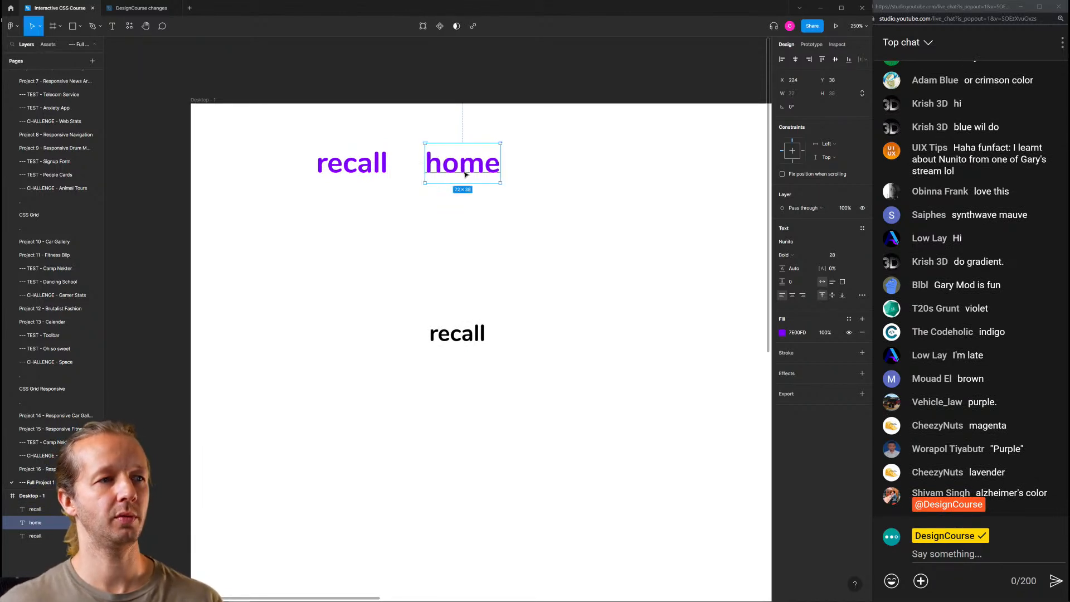
Duplicate the purple "home" text to about X 329 on the same line and change the copy's text to "about"
{"action": "key", "text": "ctrl+d"}
{"action": "double_click", "coordinate": [566, 155]}
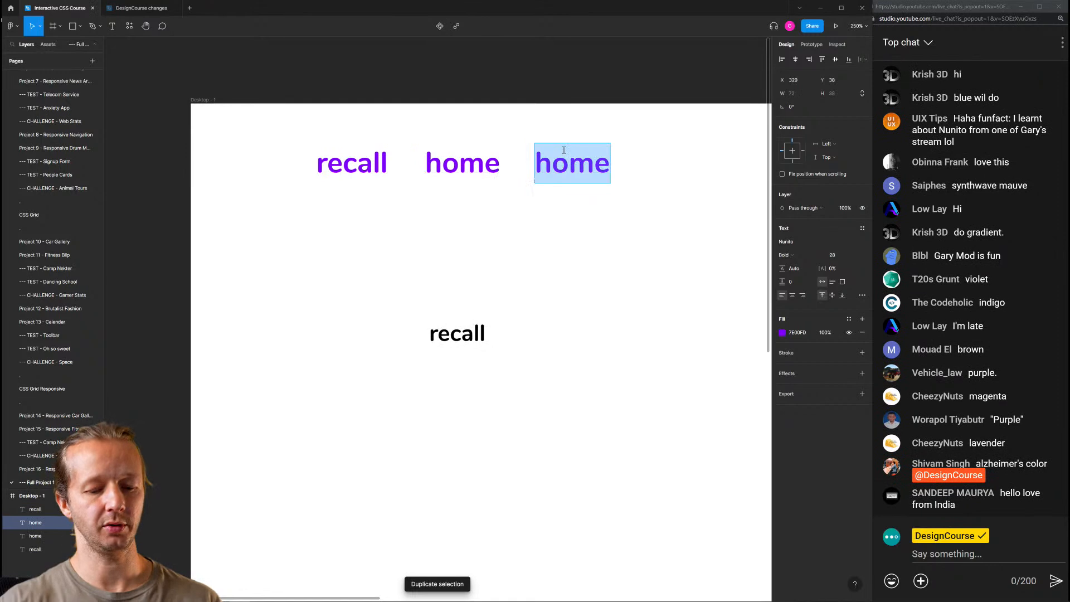
{"action": "type", "text": "about"}
{"action": "key", "text": "Escape"}
{"action": "key", "text": "Escape"}
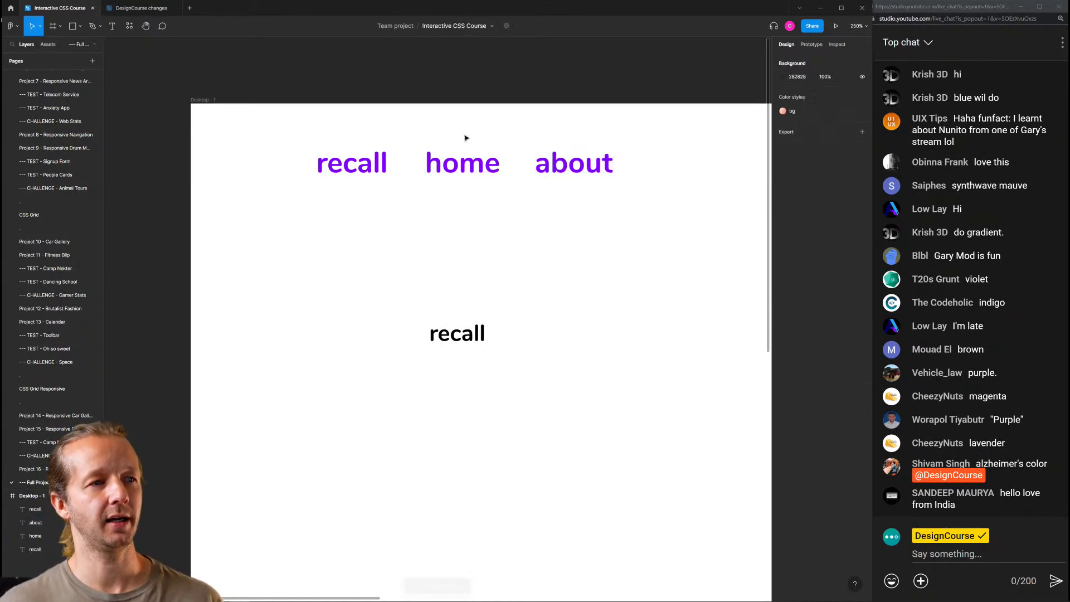
Shift the purple "home" and "about" texts farther along the header line and delete both of them
{"action": "left_click", "coordinate": [467, 165]}
{"action": "left_click", "coordinate": [589, 173], "text": "shift"}
{"action": "left_click_drag", "start_coordinate": [580, 168], "coordinate": [708, 168]}
{"action": "left_click_drag", "start_coordinate": [613, 281], "coordinate": [490, 245]}
{"action": "scroll", "coordinate": [535, 214], "scroll_direction": "down", "scroll_amount": 1}
{"action": "scroll", "coordinate": [534, 215], "scroll_direction": "down", "scroll_amount": 3}
{"action": "left_click_drag", "start_coordinate": [289, 139], "coordinate": [469, 151]}
{"action": "left_click", "coordinate": [626, 196]}
{"action": "key", "text": "Delete"}
Move the black "recall" text back up beside the purple wordmark, at about X 239, Y 44
{"action": "left_click_drag", "start_coordinate": [409, 269], "coordinate": [416, 166]}
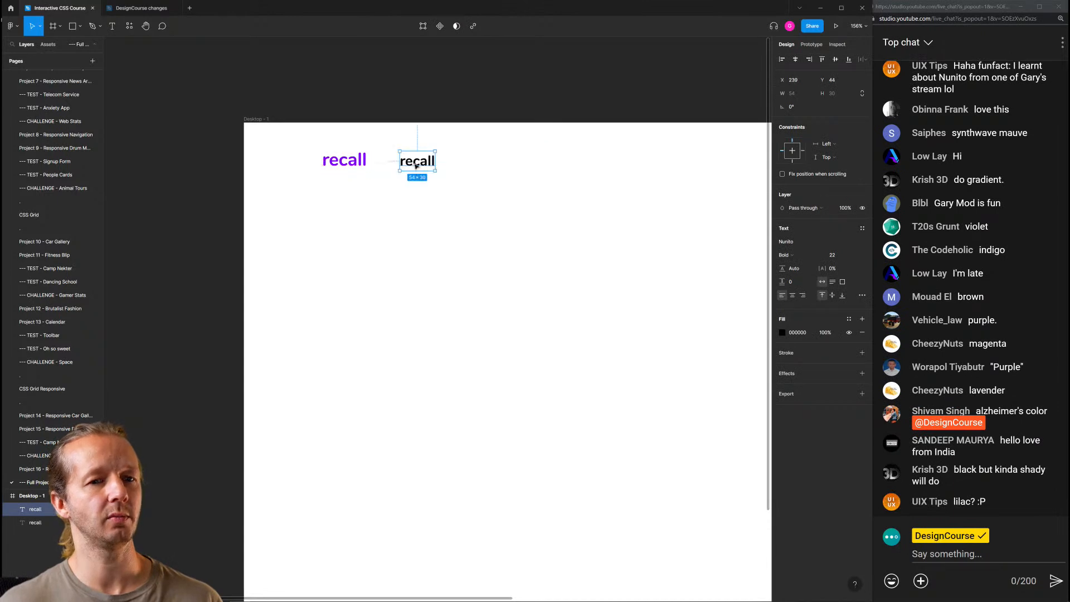
{"action": "left_click", "coordinate": [487, 174]}
{"action": "scroll", "coordinate": [314, 145], "scroll_direction": "up", "scroll_amount": 5}
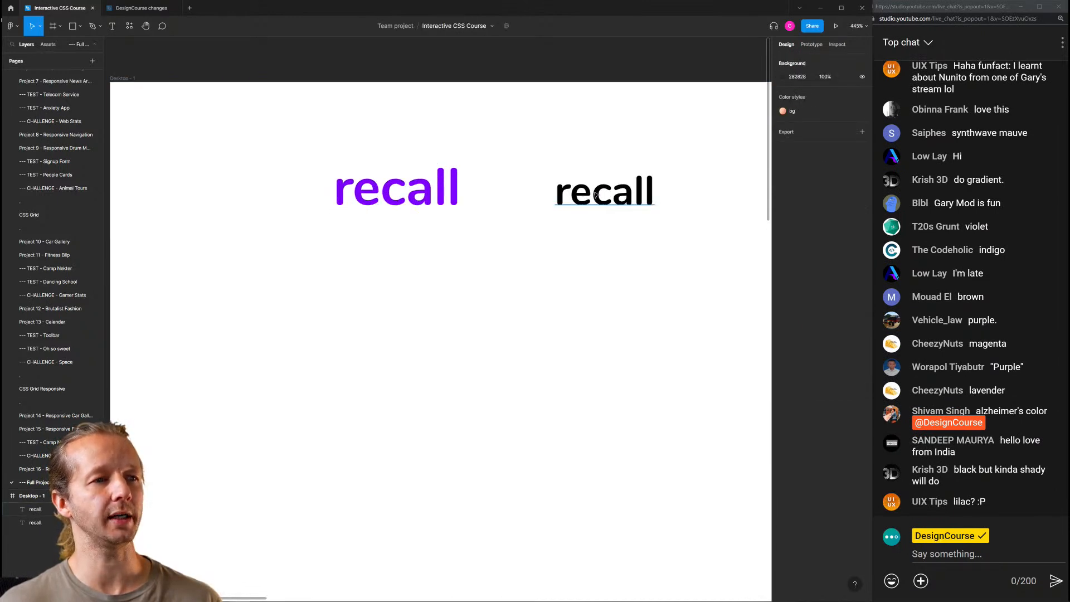
{"action": "left_click", "coordinate": [595, 194]}
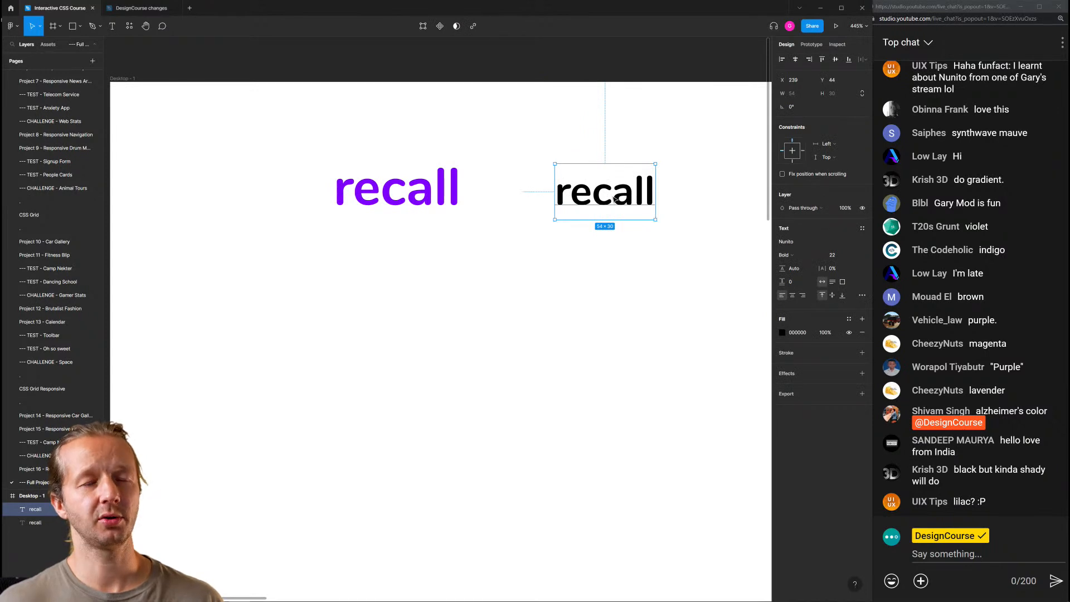
{"action": "left_click", "coordinate": [639, 231]}
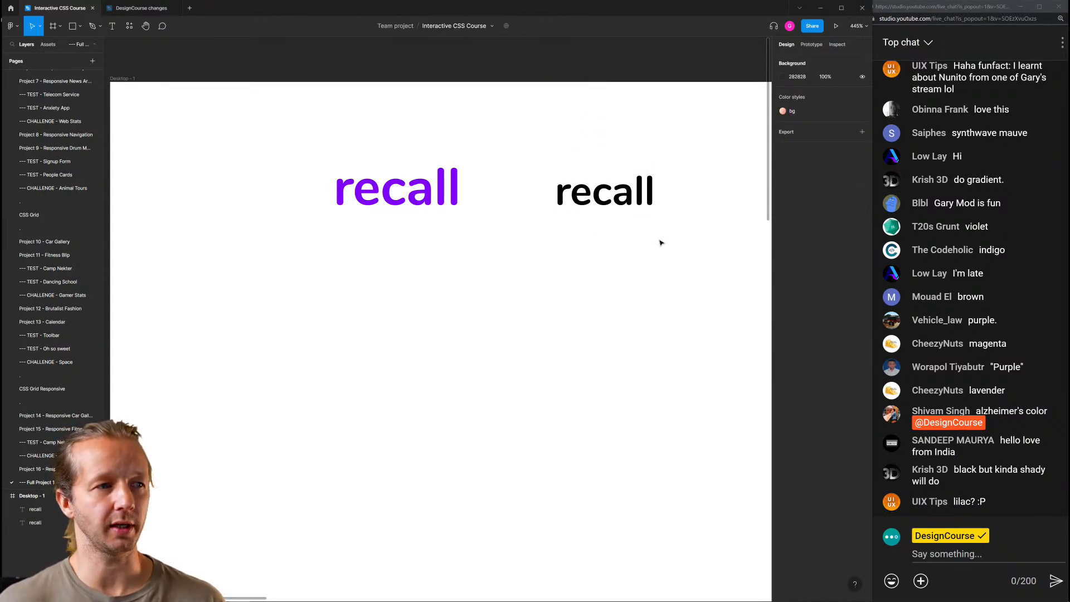
Move the black "recall" text farther from the wordmark to about X 366, Y 44, and change its wording to "home"
{"action": "scroll", "coordinate": [671, 258], "scroll_direction": "down", "scroll_amount": 10}
{"action": "left_click_drag", "start_coordinate": [688, 282], "coordinate": [271, 201]}
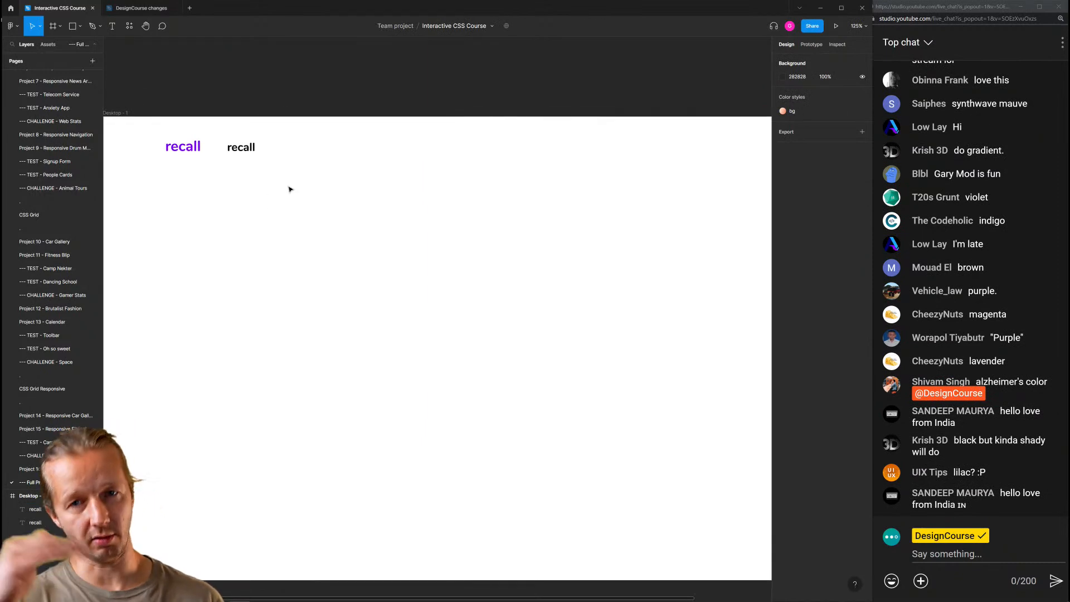
{"action": "left_click_drag", "start_coordinate": [236, 153], "coordinate": [302, 155]}
{"action": "left_click", "coordinate": [352, 185]}
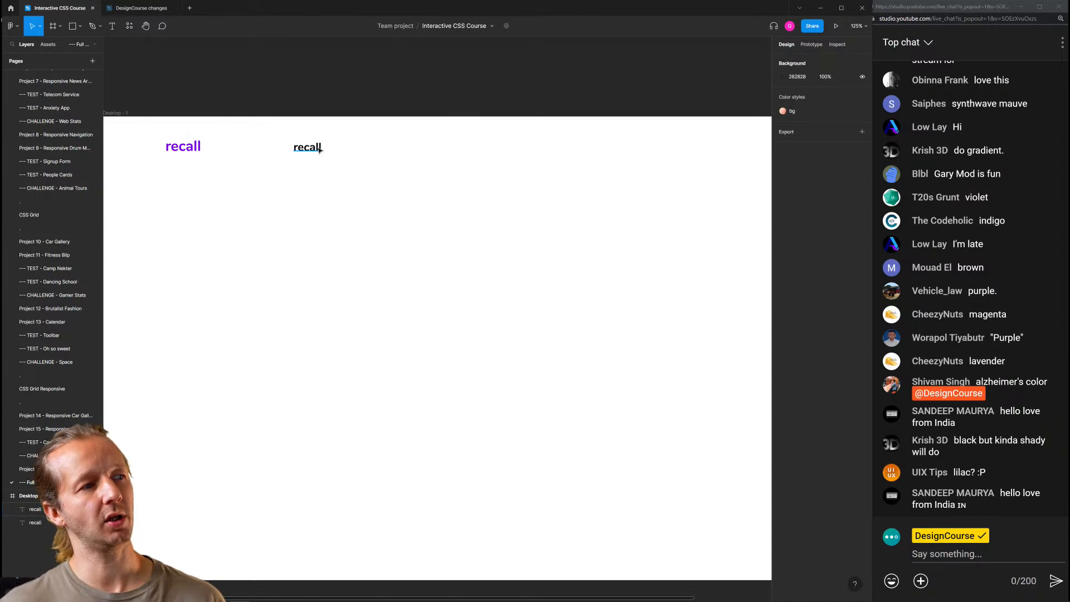
{"action": "scroll", "coordinate": [411, 156], "scroll_direction": "down", "scroll_amount": 1}
{"action": "left_click_drag", "start_coordinate": [435, 154], "coordinate": [396, 161]}
{"action": "double_click", "coordinate": [302, 158]}
{"action": "type", "text": "home"}
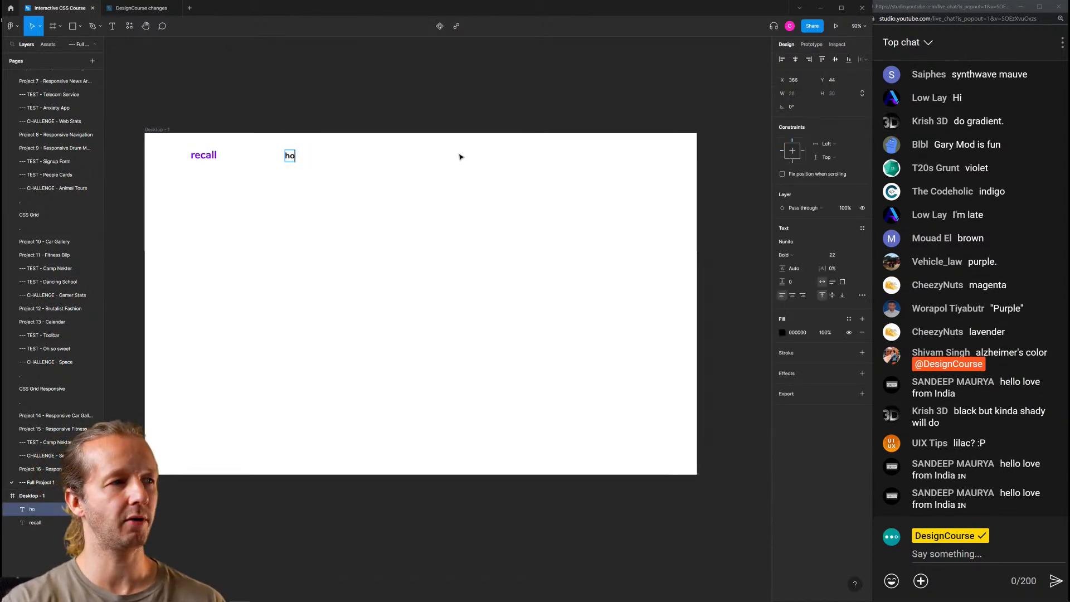
{"action": "left_click", "coordinate": [418, 198]}
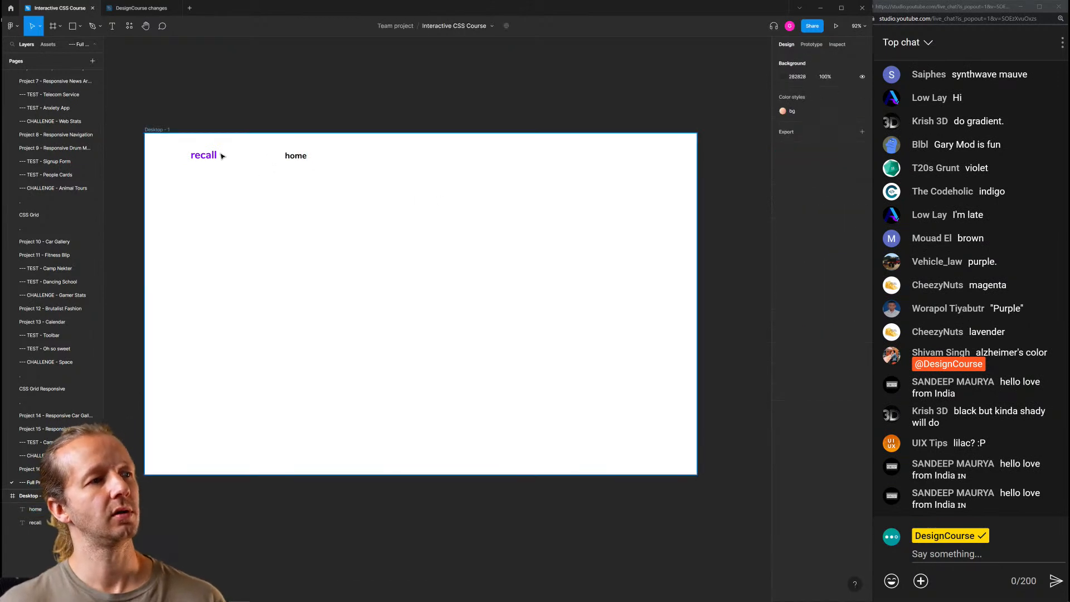
Set the "home" text's font size to 20 and nudge it down to Y 46
{"action": "scroll", "coordinate": [225, 156], "scroll_direction": "up", "scroll_amount": 5}
{"action": "left_click", "coordinate": [360, 160]}
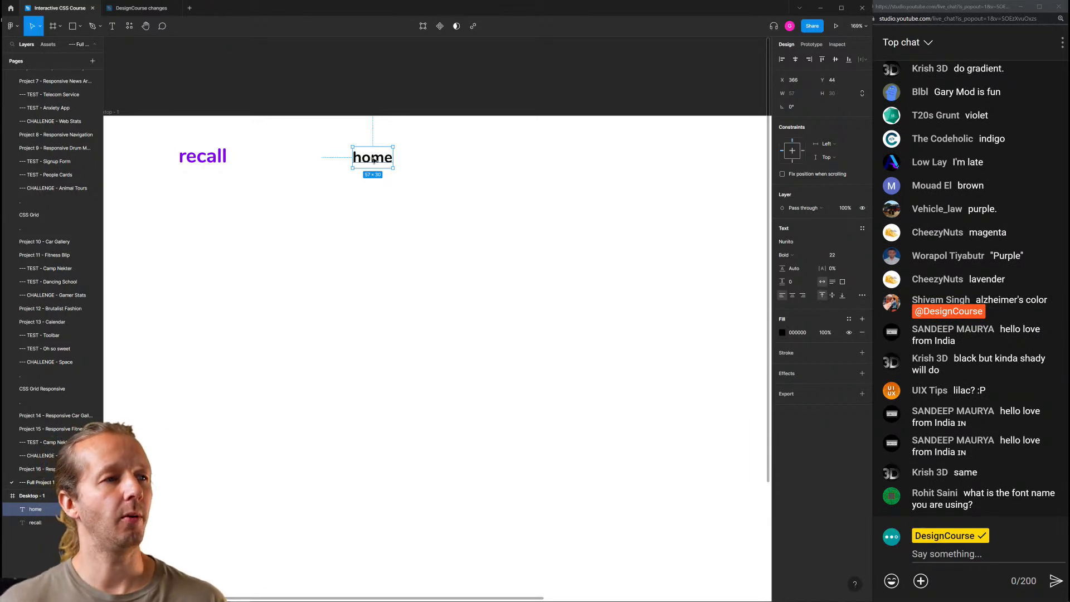
{"action": "left_click", "coordinate": [837, 257]}
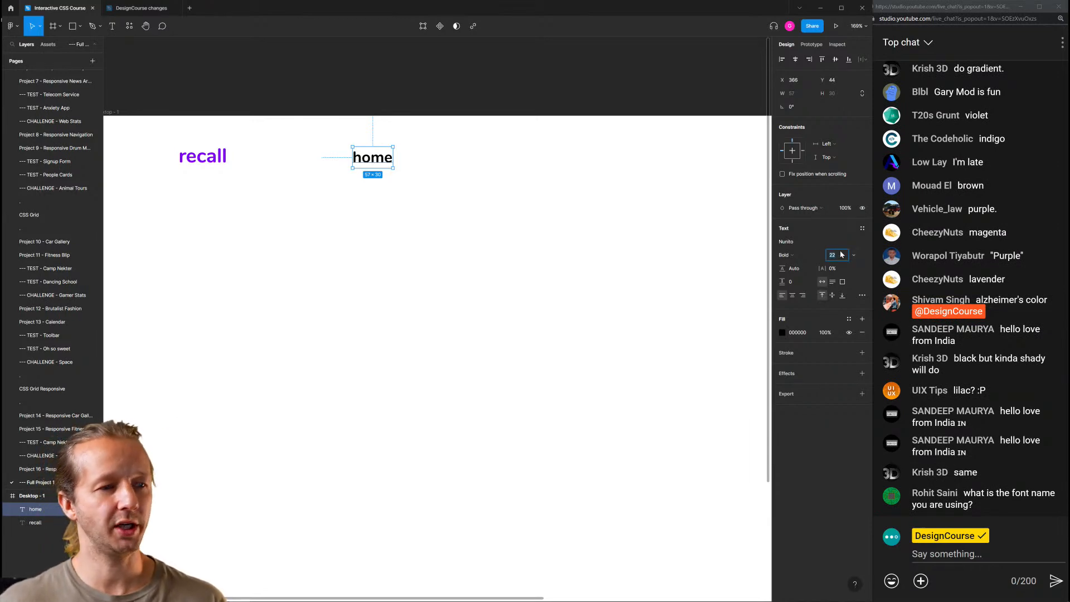
{"action": "type", "text": "20"}
{"action": "key", "text": "Return"}
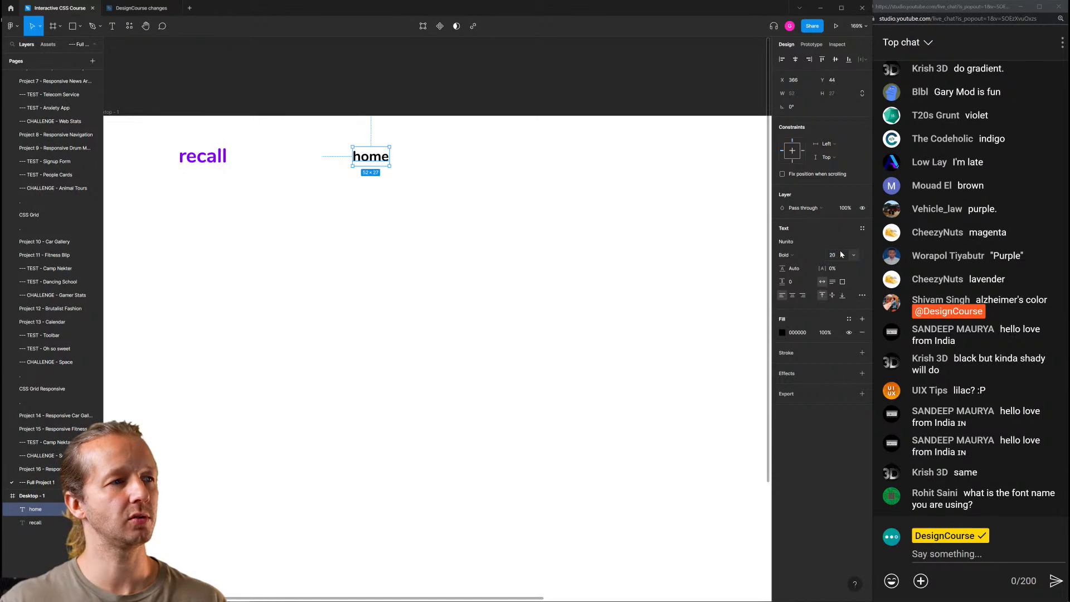
{"action": "left_click", "coordinate": [421, 149]}
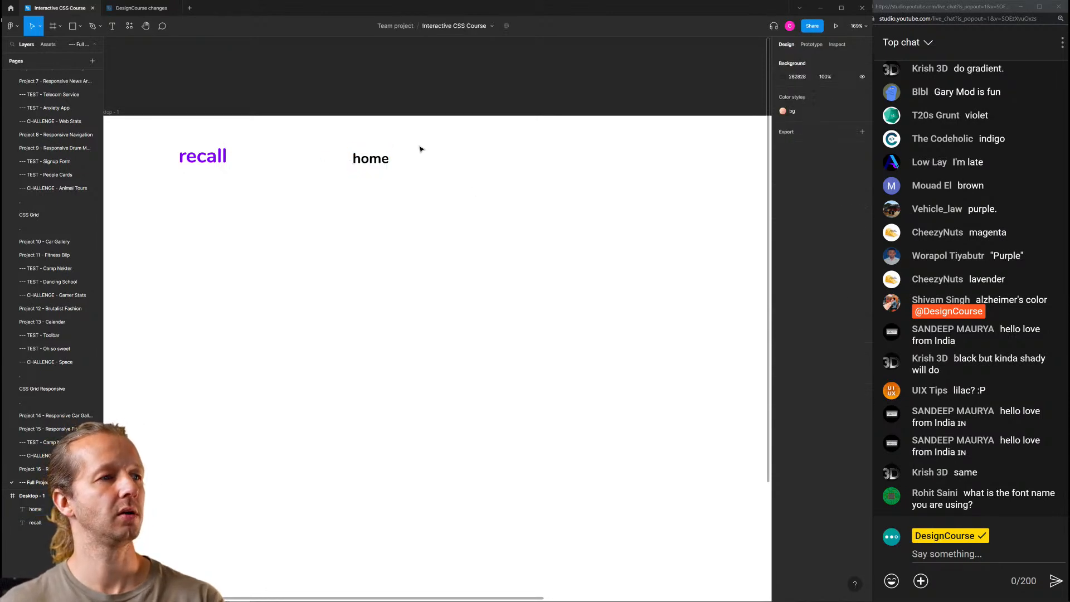
Duplicate the "home" text to about X 458 on the same line and change the copy's text to "features"
{"action": "left_click", "coordinate": [372, 163]}
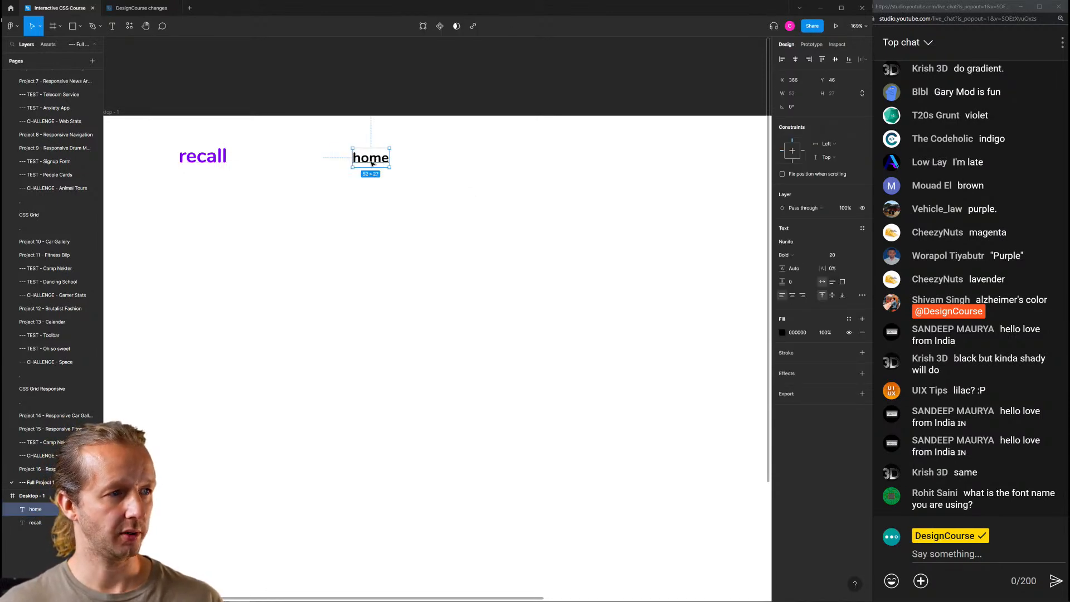
{"action": "key", "text": "ctrl+d"}
{"action": "left_click_drag", "start_coordinate": [368, 161], "coordinate": [435, 161]}
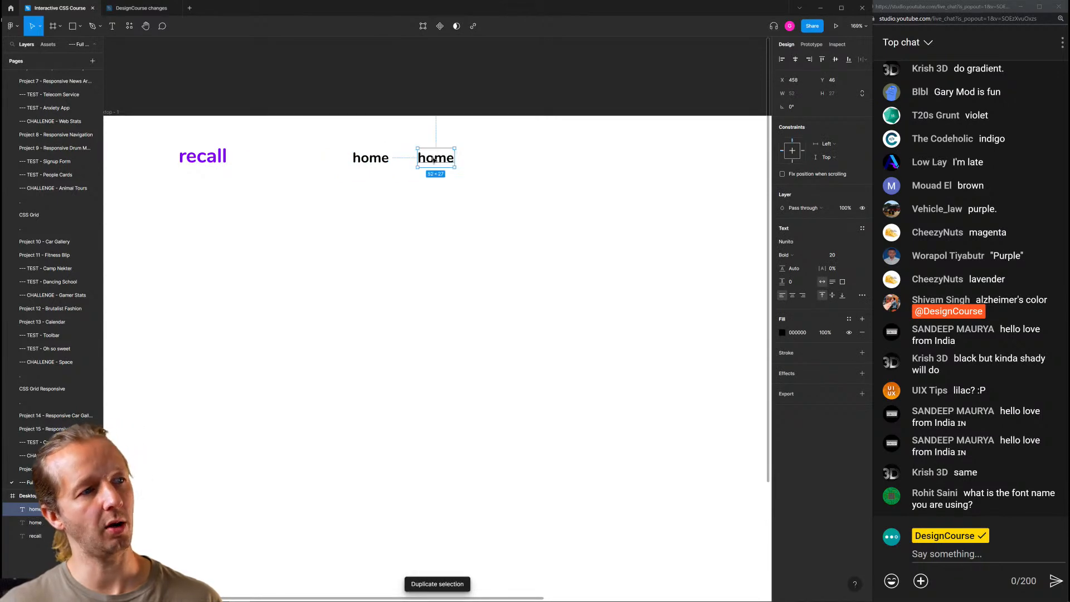
{"action": "double_click", "coordinate": [436, 162]}
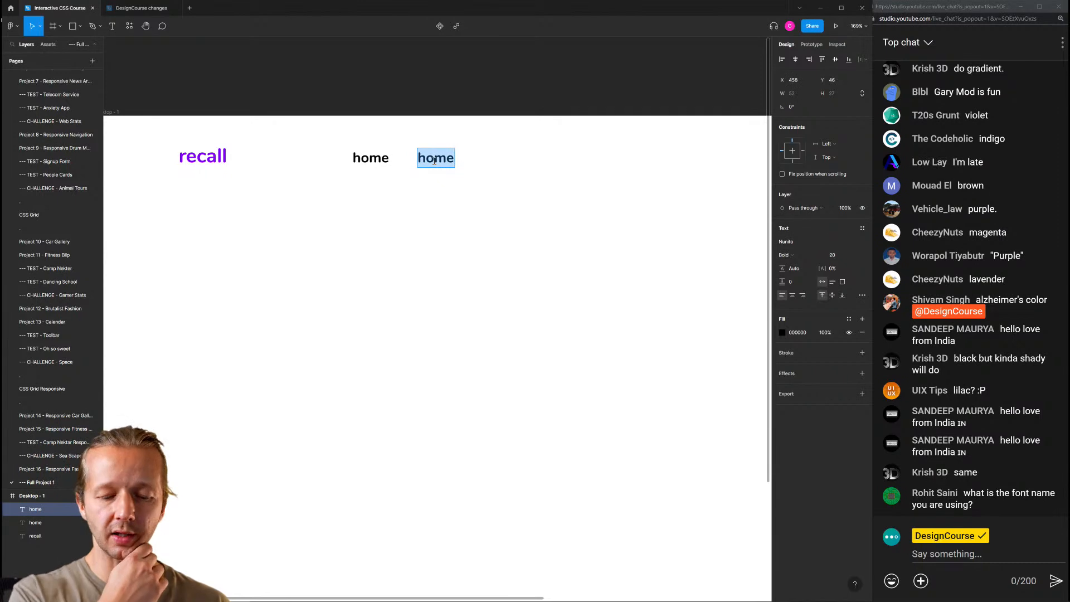
{"action": "type", "text": "features"}
{"action": "key", "text": "Escape"}
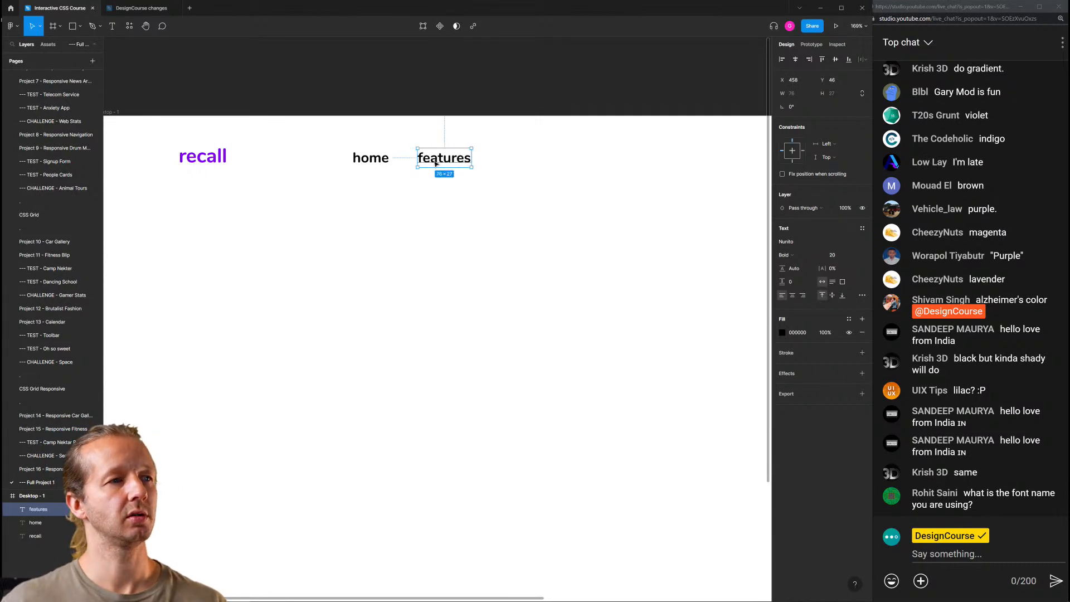
Wrap "home" and "features" in a horizontal auto layout and add a duplicated third item reading "support"
{"action": "left_click", "coordinate": [379, 163], "text": "shift"}
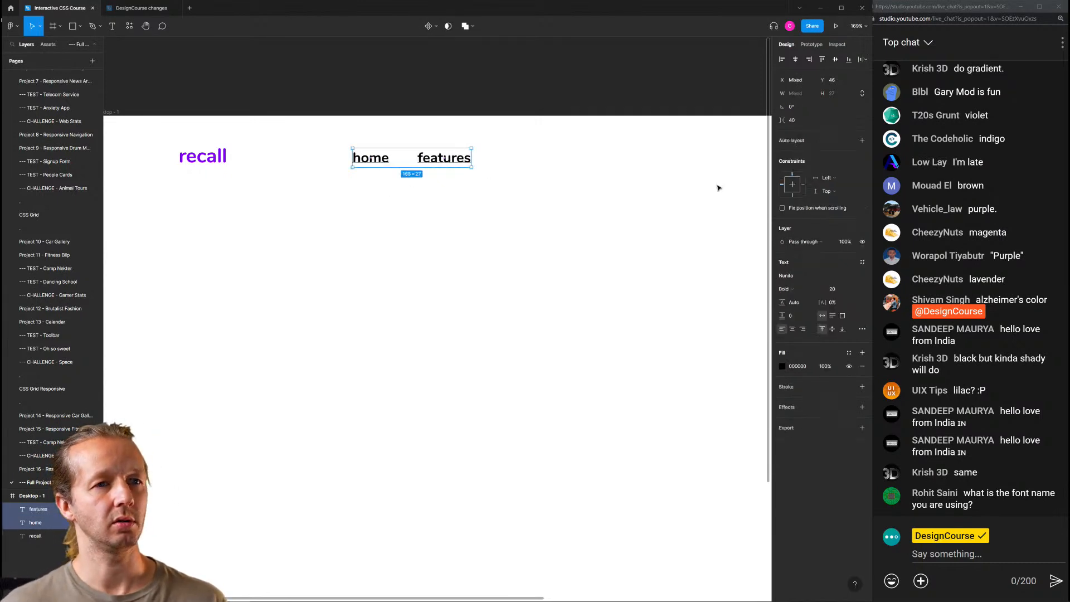
{"action": "key", "text": "shift+a"}
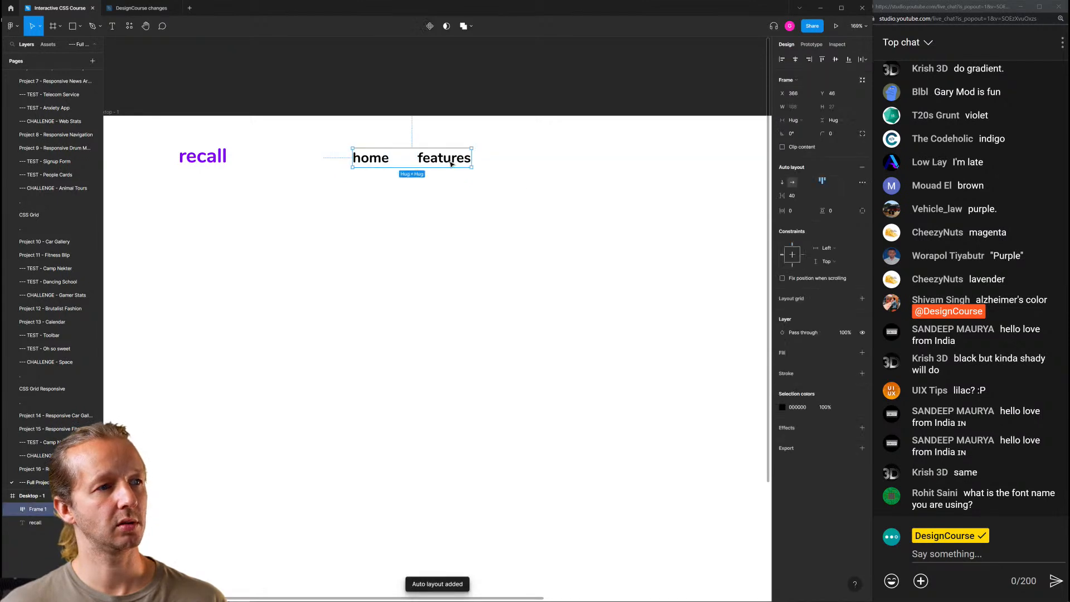
{"action": "double_click", "coordinate": [452, 163]}
{"action": "key", "text": "ctrl+d"}
{"action": "double_click", "coordinate": [520, 158]}
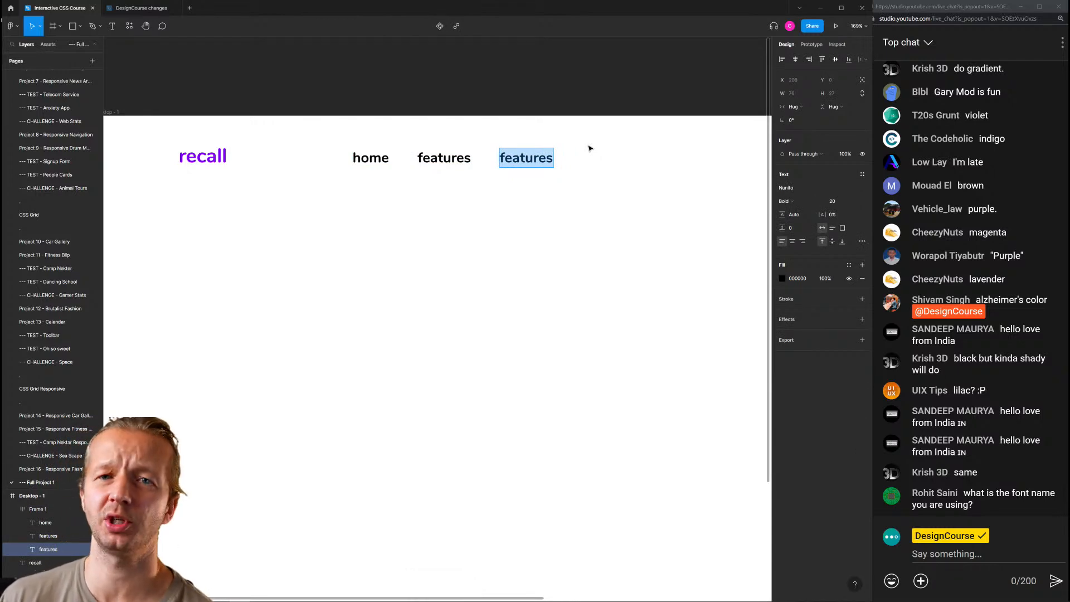
{"action": "type", "text": "support"}
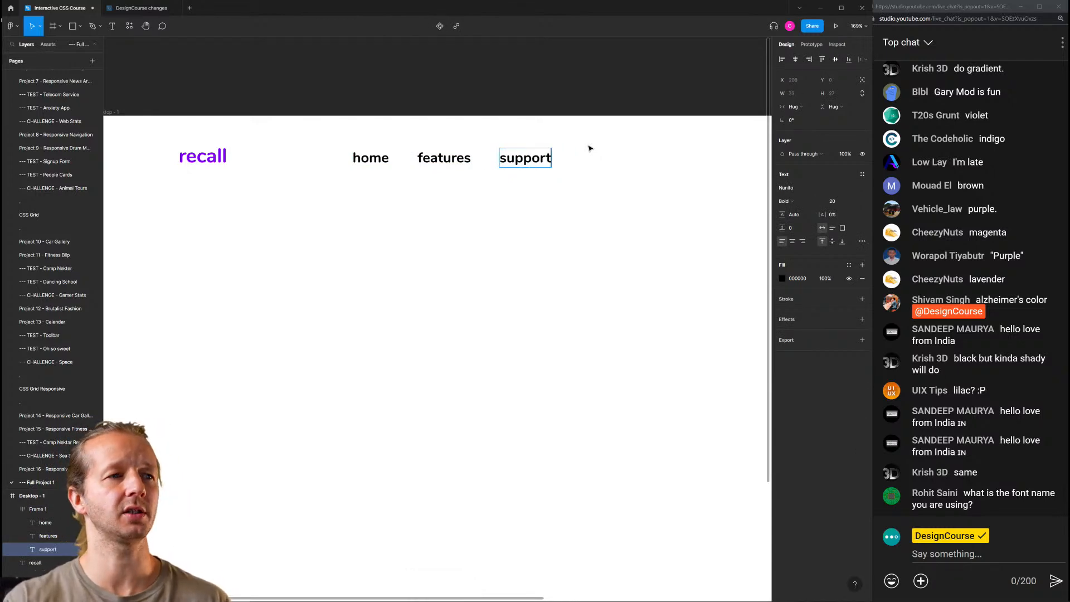
{"action": "left_click", "coordinate": [624, 220]}
{"action": "left_click", "coordinate": [626, 248]}
Center the home, features and support navigation group horizontally in the desktop frame
{"action": "scroll", "coordinate": [635, 220], "scroll_direction": "down", "scroll_amount": 3}
{"action": "left_click_drag", "start_coordinate": [606, 219], "coordinate": [474, 194]}
{"action": "left_click", "coordinate": [452, 166]}
{"action": "left_click", "coordinate": [797, 60]}
{"action": "left_click", "coordinate": [604, 199]}
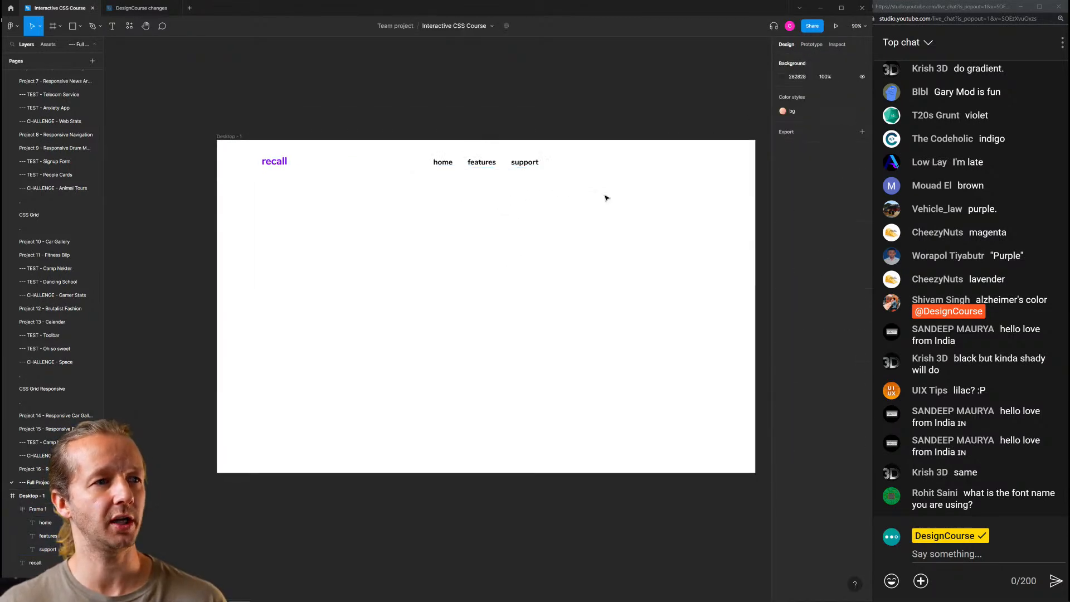
{"action": "scroll", "coordinate": [500, 191], "scroll_direction": "right", "scroll_amount": 3}
{"action": "left_click", "coordinate": [422, 144]}
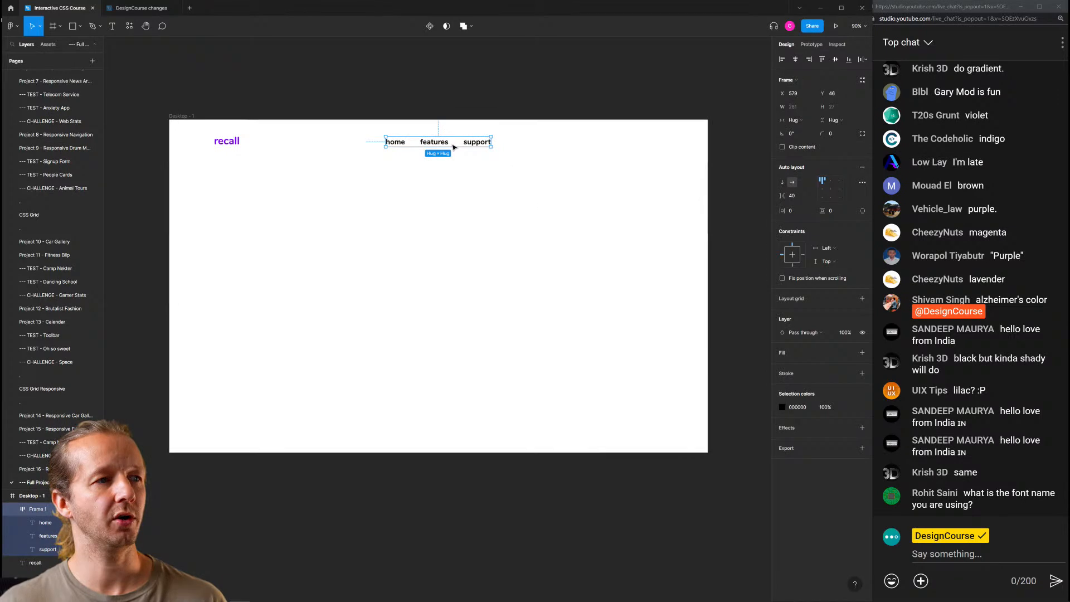
{"action": "left_click_drag", "start_coordinate": [650, 136], "coordinate": [584, 150]}
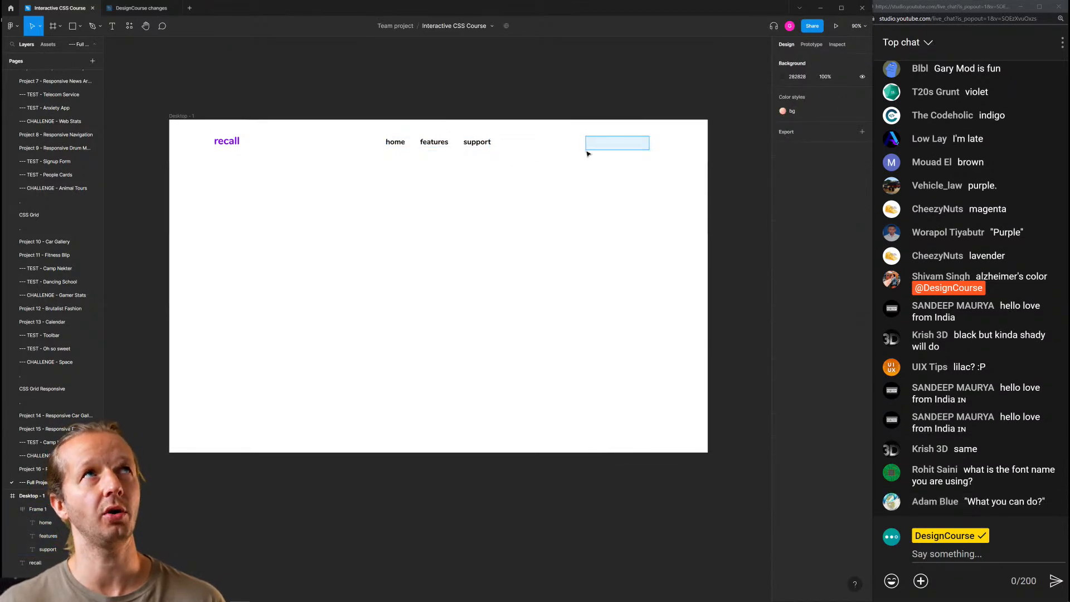
{"action": "left_click_drag", "start_coordinate": [587, 154], "coordinate": [590, 159]}
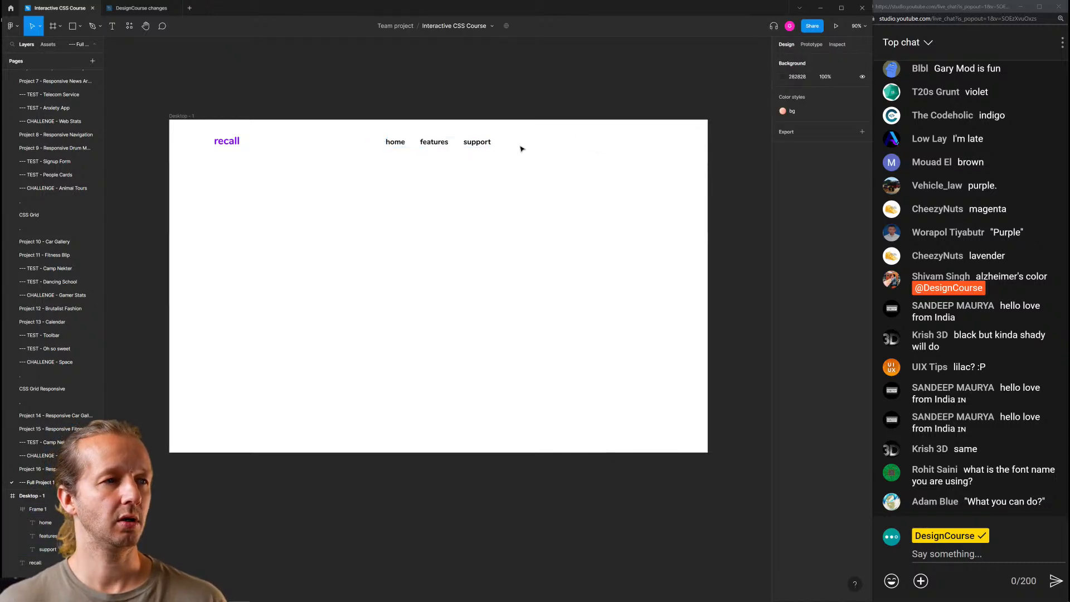
Set the font weight of the three navigation texts "home", "features" and "support" to Regular
{"action": "left_click", "coordinate": [439, 145]}
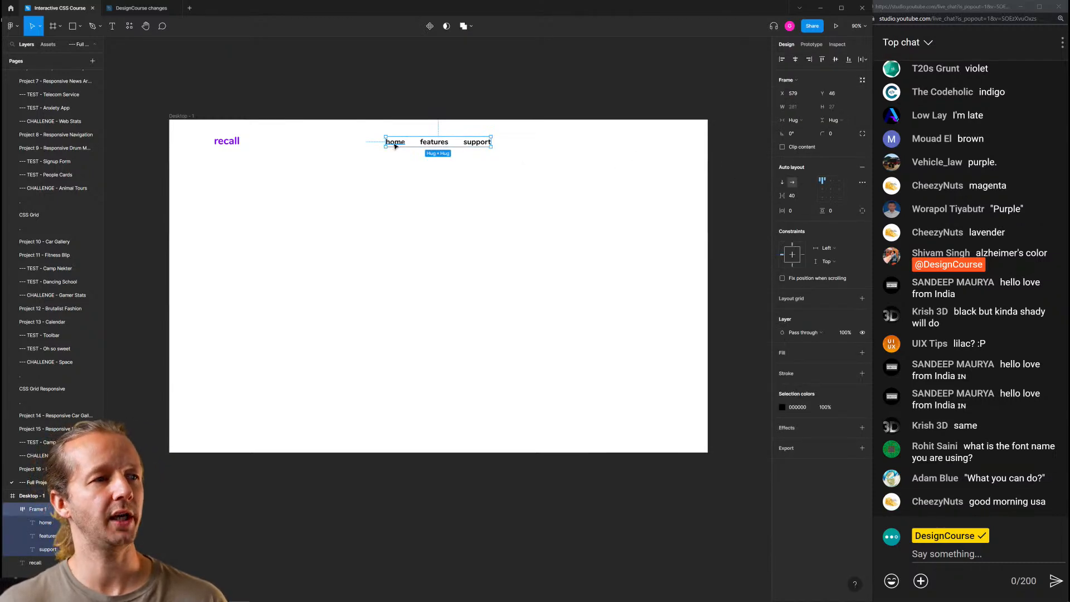
{"action": "key", "text": "Return"}
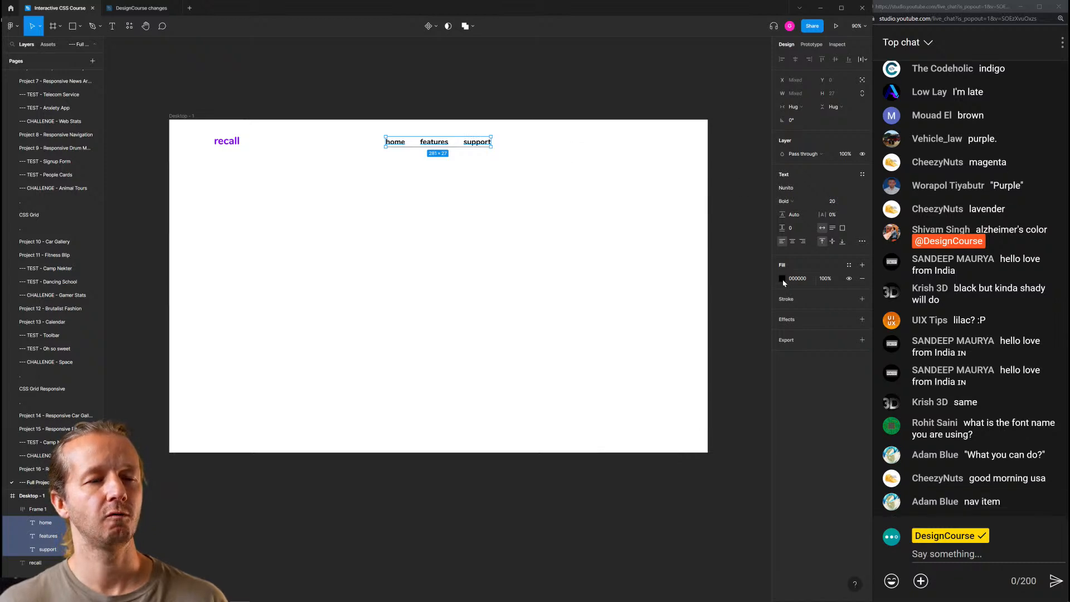
{"action": "left_click", "coordinate": [795, 205]}
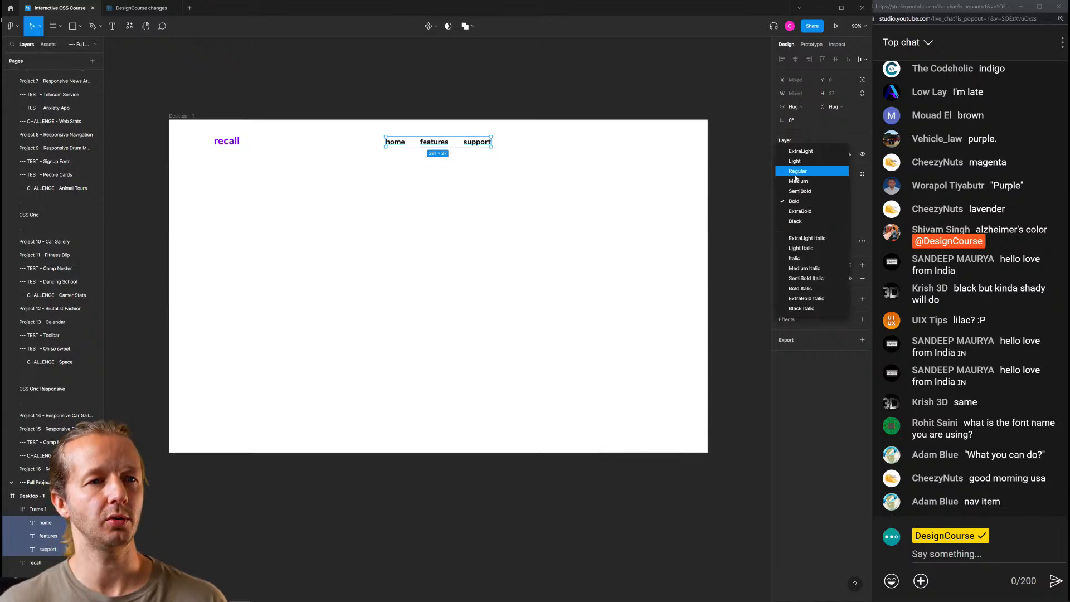
{"action": "left_click", "coordinate": [796, 176]}
{"action": "left_click", "coordinate": [595, 206]}
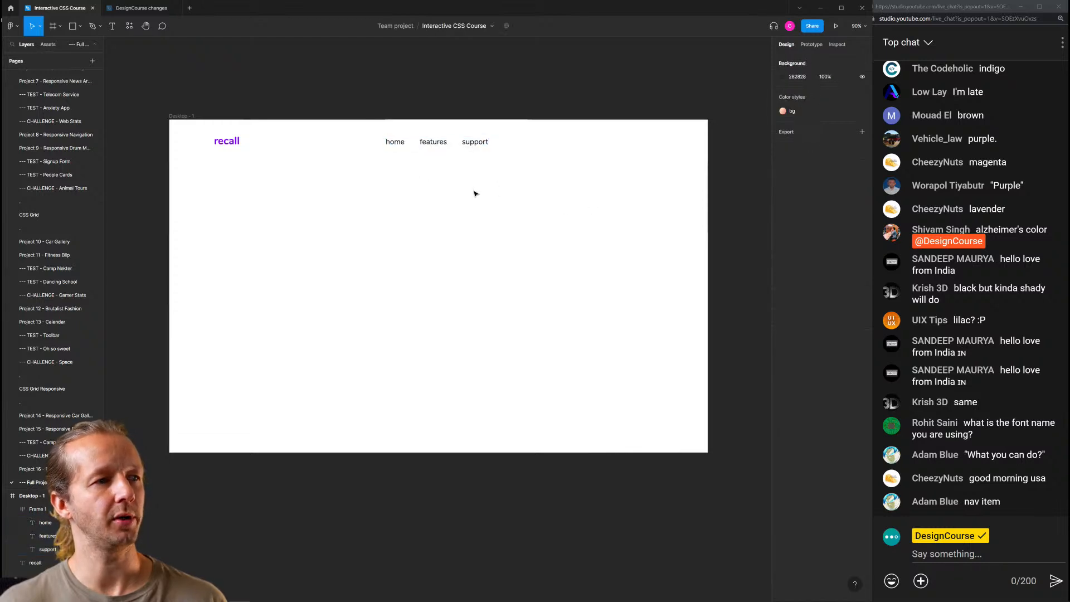
{"action": "left_click", "coordinate": [415, 144]}
{"action": "scroll", "coordinate": [269, 161], "scroll_direction": "up", "scroll_amount": 3}
{"action": "scroll", "coordinate": [269, 162], "scroll_direction": "up", "scroll_amount": 5}
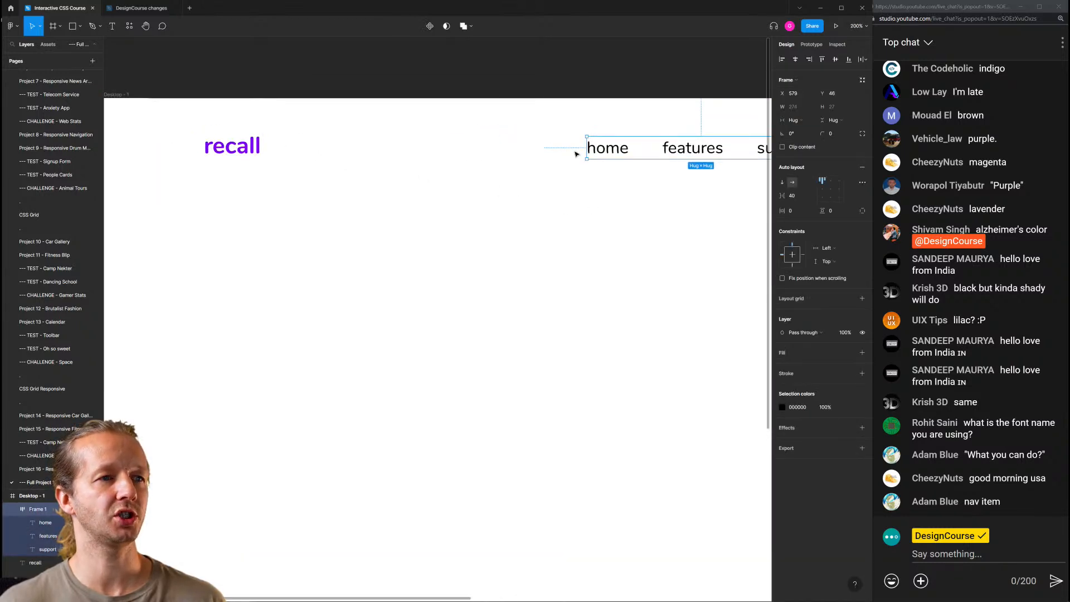
{"action": "left_click", "coordinate": [534, 186]}
{"action": "scroll", "coordinate": [535, 186], "scroll_direction": "down", "scroll_amount": 5}
{"action": "left_click_drag", "start_coordinate": [571, 222], "coordinate": [426, 208]}
{"action": "scroll", "coordinate": [385, 210], "scroll_direction": "up", "scroll_amount": 2}
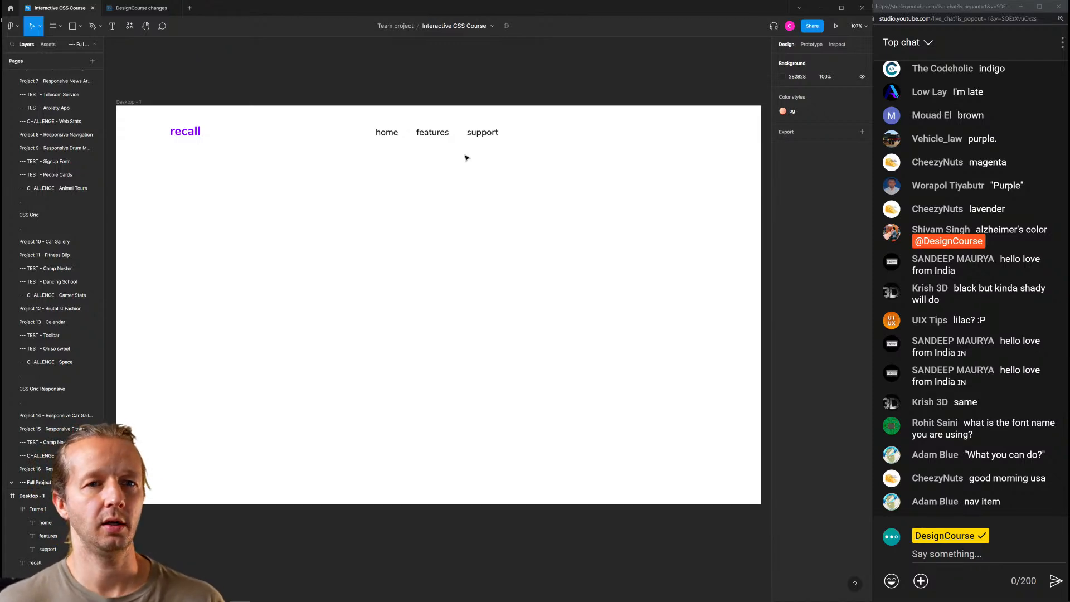
{"action": "left_click", "coordinate": [977, 184]}
{"action": "double_click", "coordinate": [995, 162]}
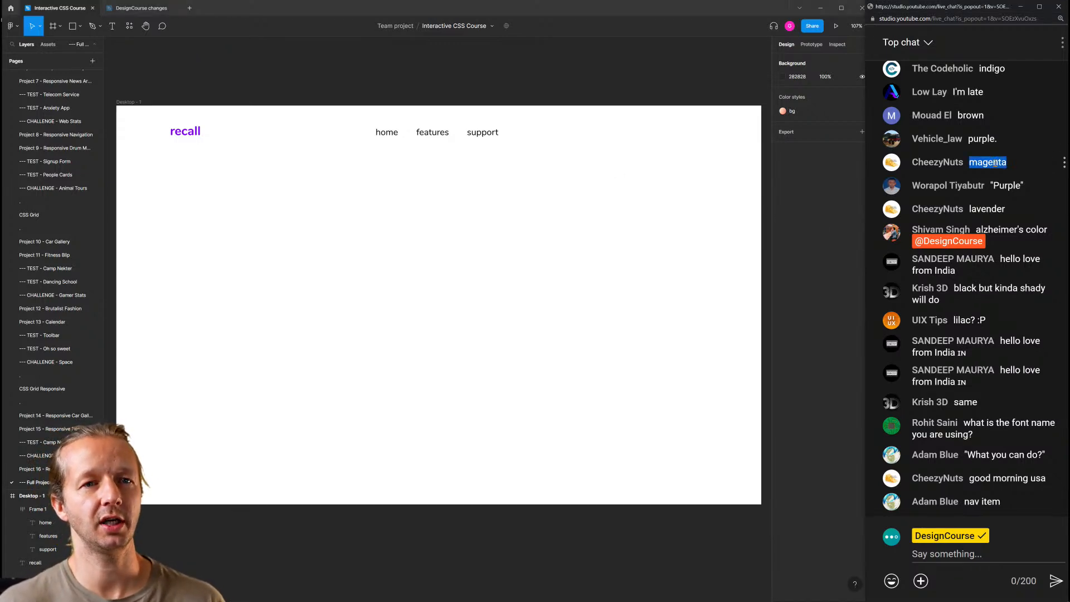
{"action": "left_click", "coordinate": [998, 163]}
{"action": "left_click", "coordinate": [484, 242]}
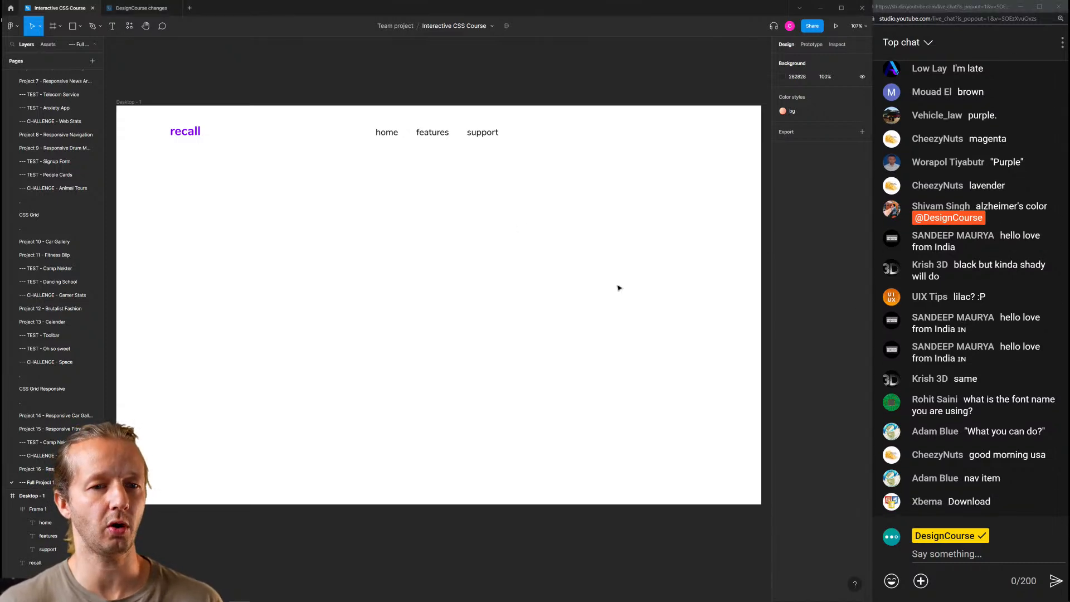
Draw a rectangle about 181 by 52 px on the navigation line beyond "support" and fill it with the wordmark's purple 7E00FD
{"action": "left_click_drag", "start_coordinate": [445, 179], "coordinate": [430, 181]}
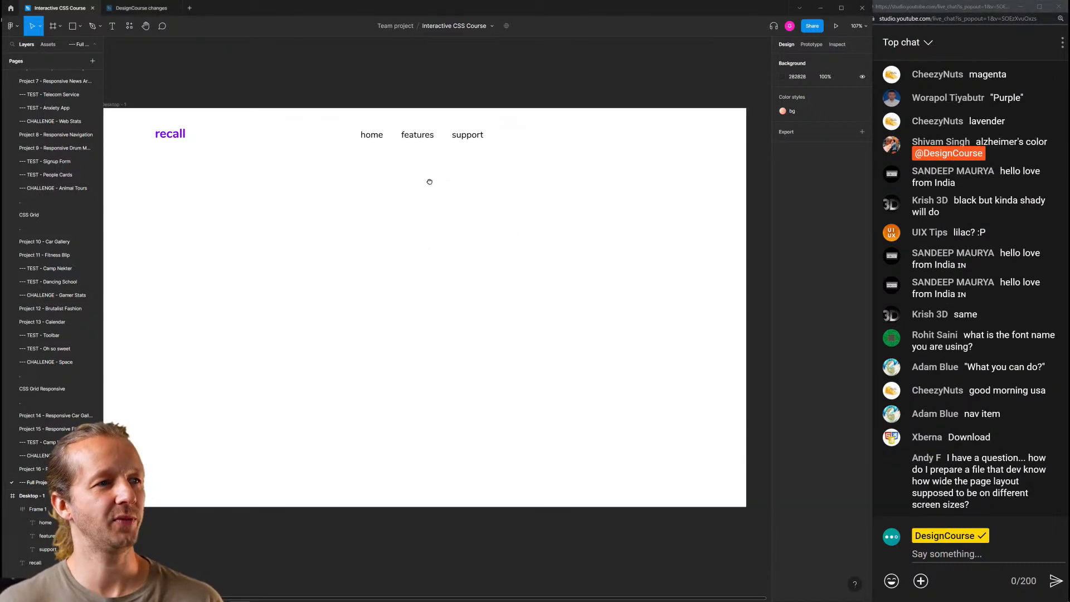
{"action": "left_click", "coordinate": [72, 26]}
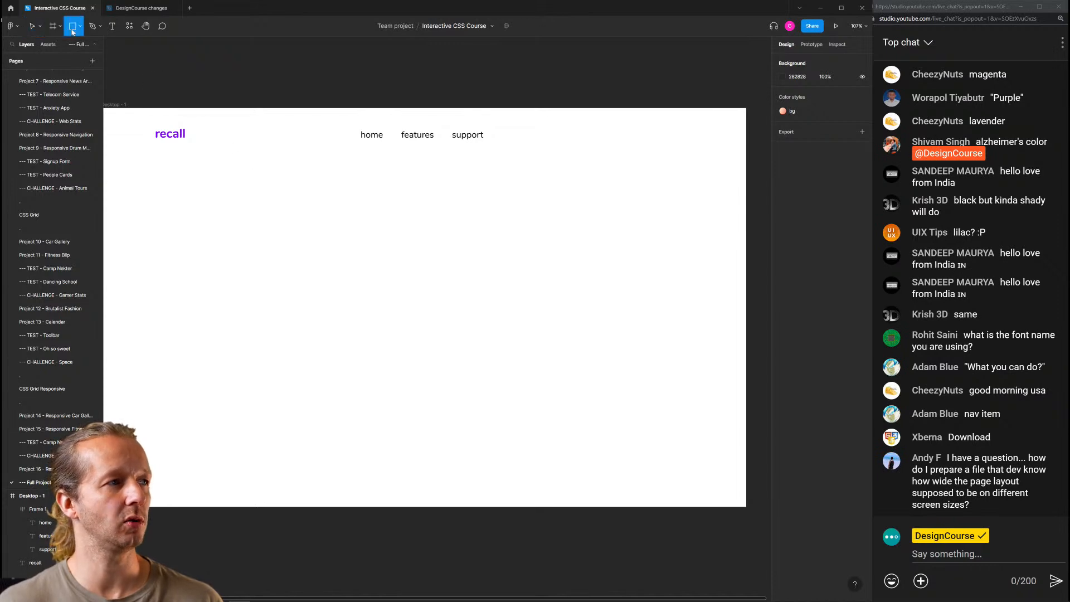
{"action": "left_click_drag", "start_coordinate": [555, 125], "coordinate": [637, 150]}
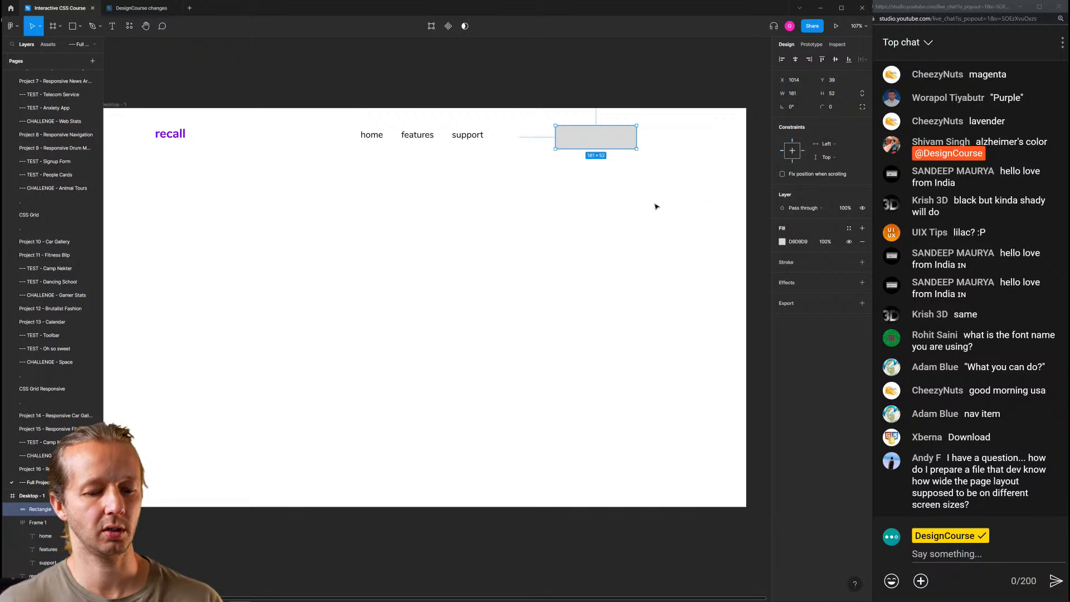
{"action": "key", "text": "i"}
{"action": "left_click", "coordinate": [183, 132]}
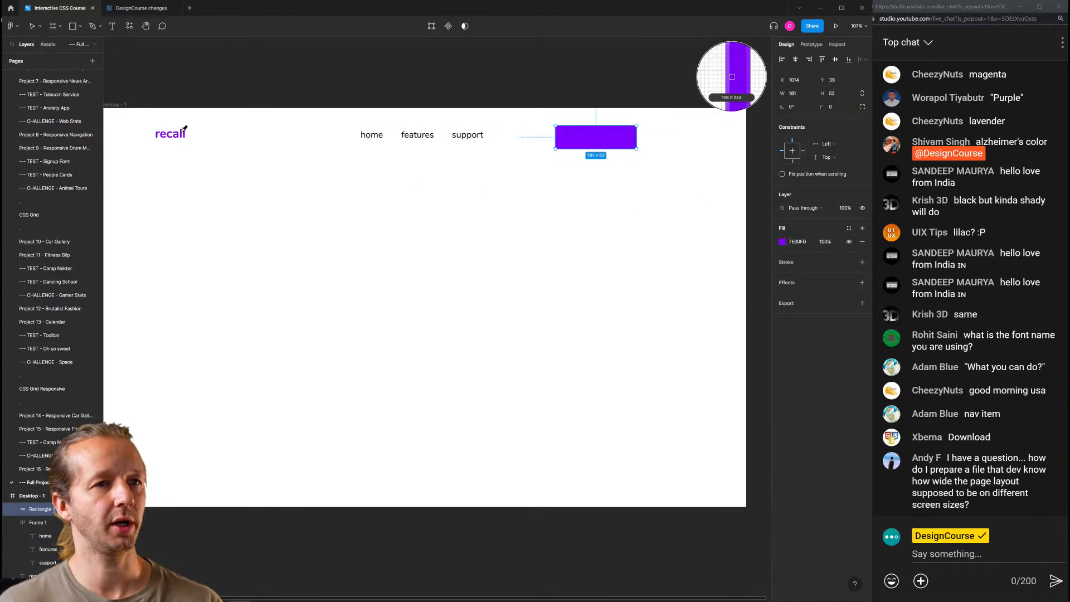
Round the corners of the purple rectangle with a radius of 3
{"action": "left_click", "coordinate": [470, 221]}
{"action": "left_click", "coordinate": [595, 139]}
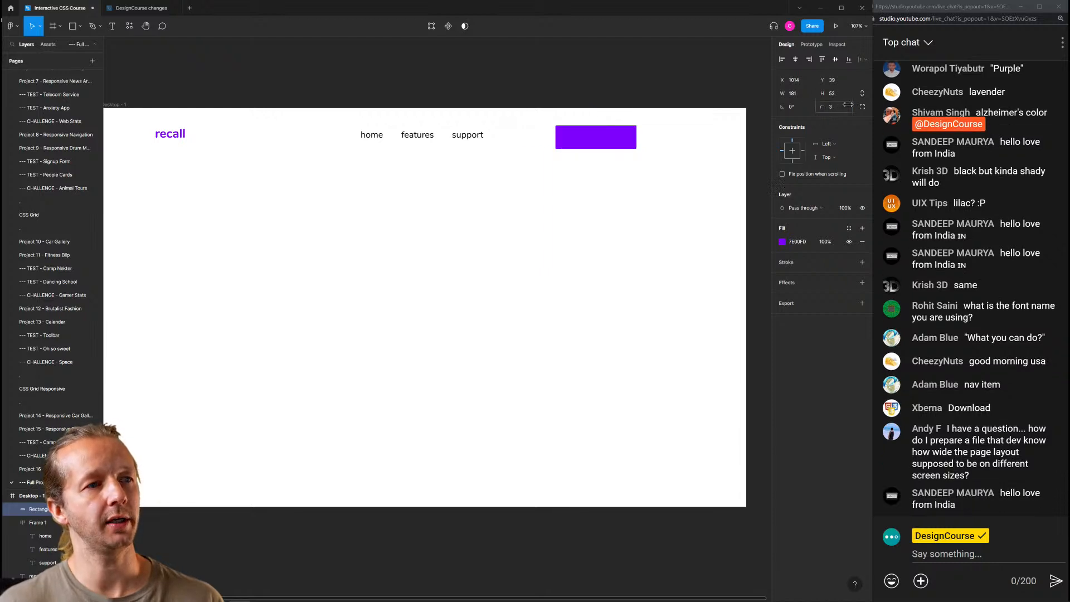
{"action": "left_click", "coordinate": [509, 206]}
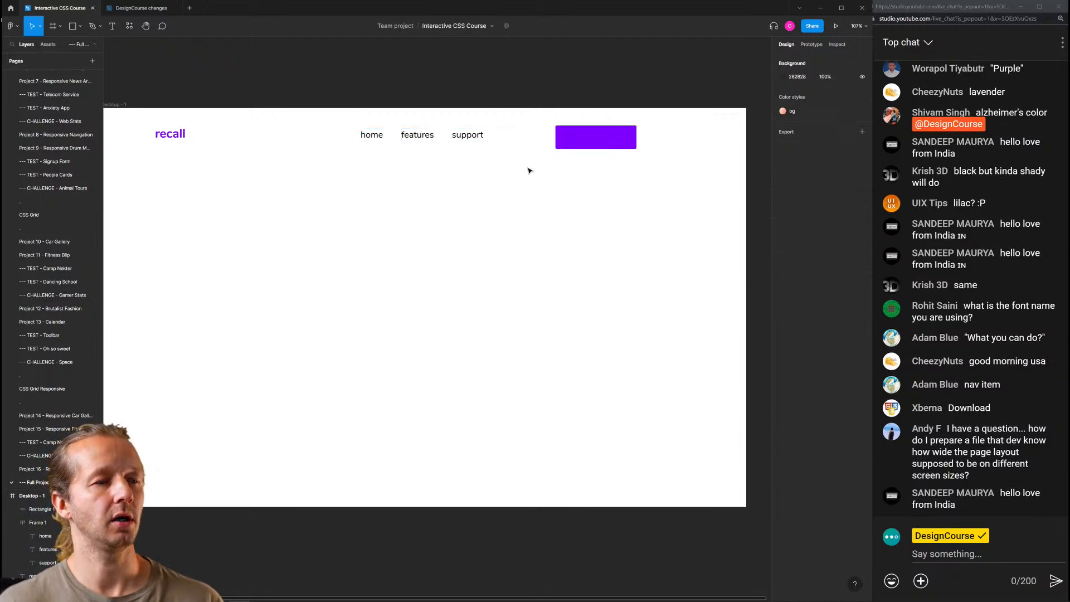
Add the text "download recall" in white on top of the purple rectangle
{"action": "key", "text": "t"}
{"action": "left_click", "coordinate": [569, 140]}
{"action": "type", "text": "download recall"}
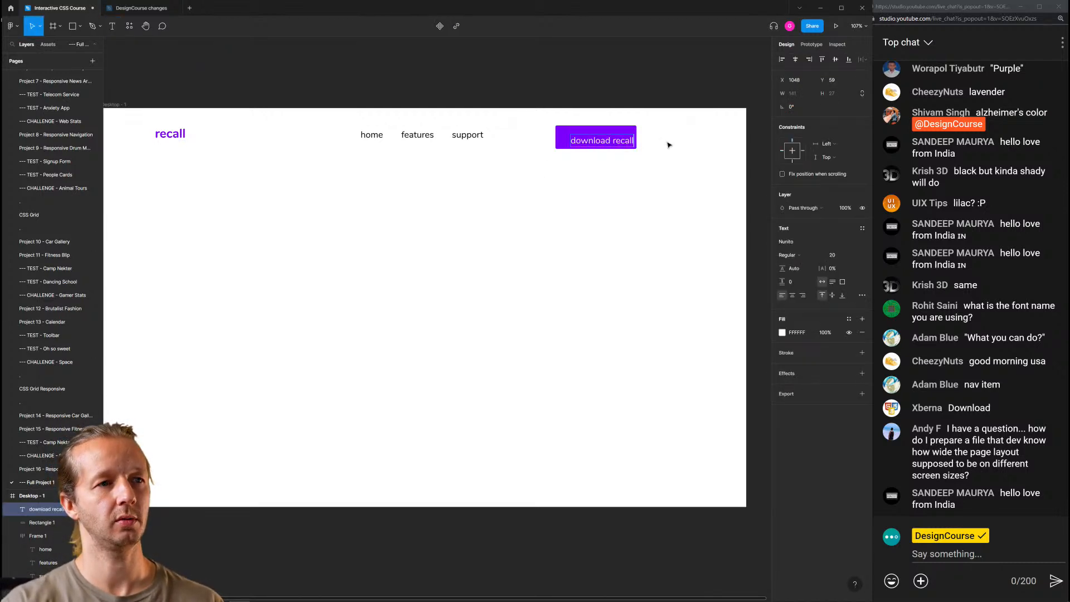
{"action": "key", "text": "ctrl+a"}
{"action": "type", "text": "dw"}
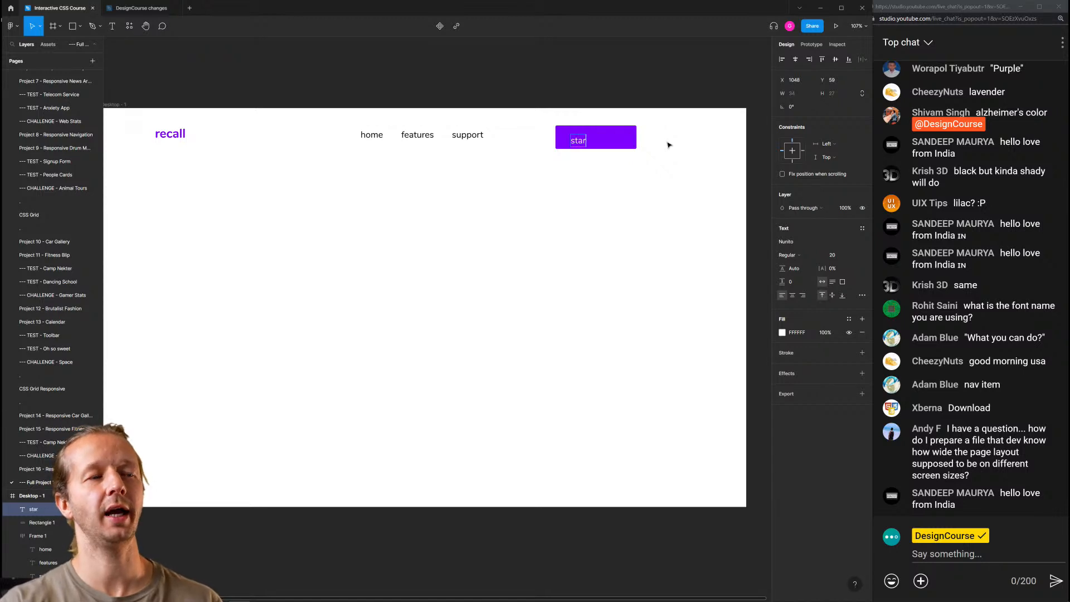
{"action": "key", "text": "BackSpace"}
{"action": "type", "text": "ownload"}
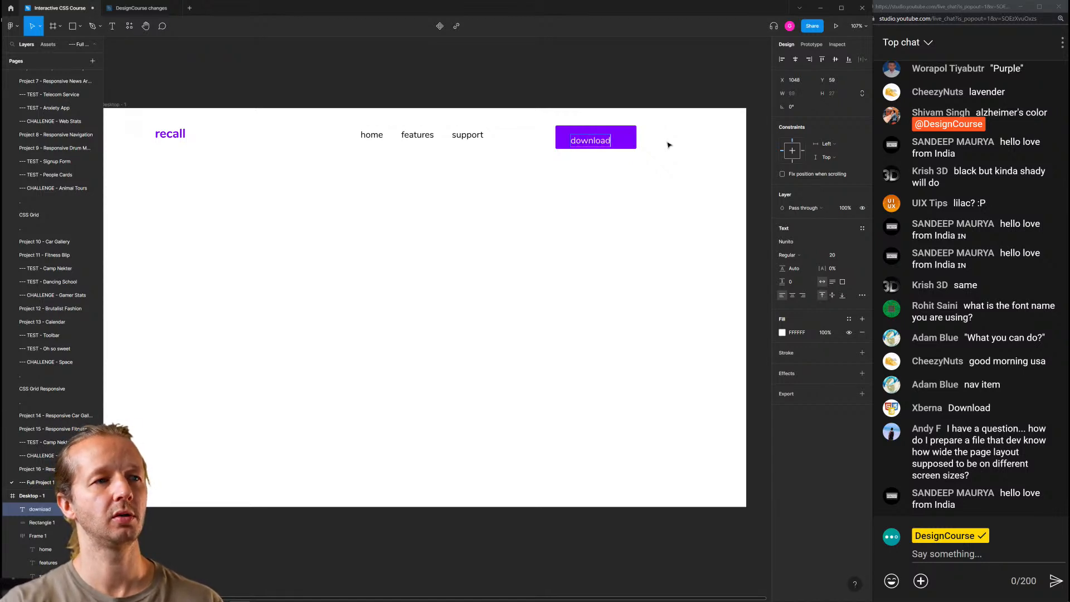
{"action": "type", "text": " recall"}
{"action": "key", "text": "Escape"}
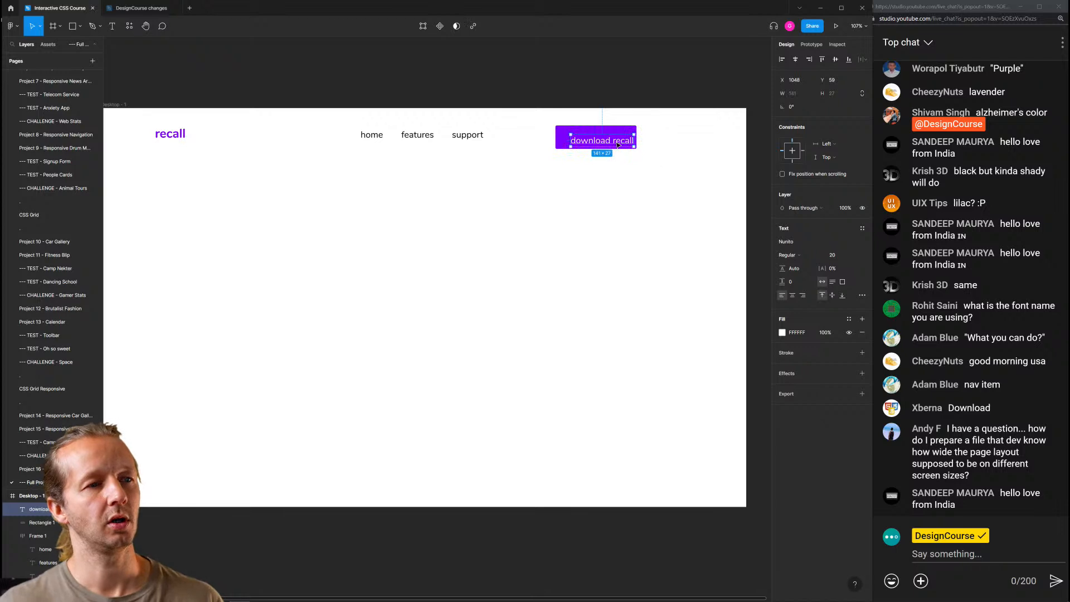
Center the "download recall" text on the rectangle, wrap both in an auto layout and set its alignment to center
{"action": "left_click_drag", "start_coordinate": [600, 144], "coordinate": [594, 141]}
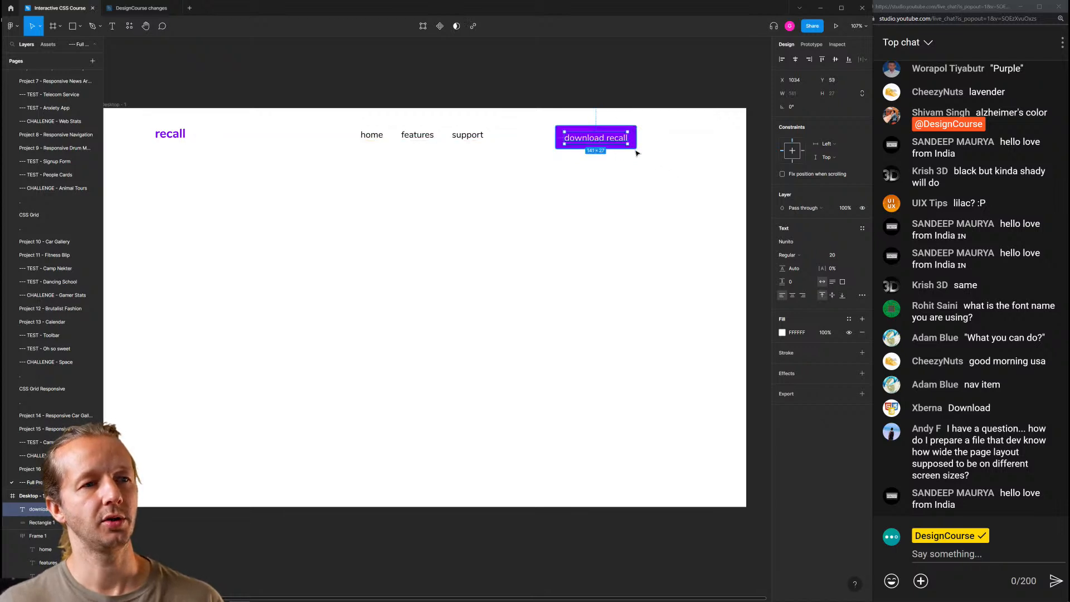
{"action": "left_click", "coordinate": [600, 144]}
{"action": "left_click", "coordinate": [599, 145], "text": "shift"}
{"action": "left_click", "coordinate": [862, 127]}
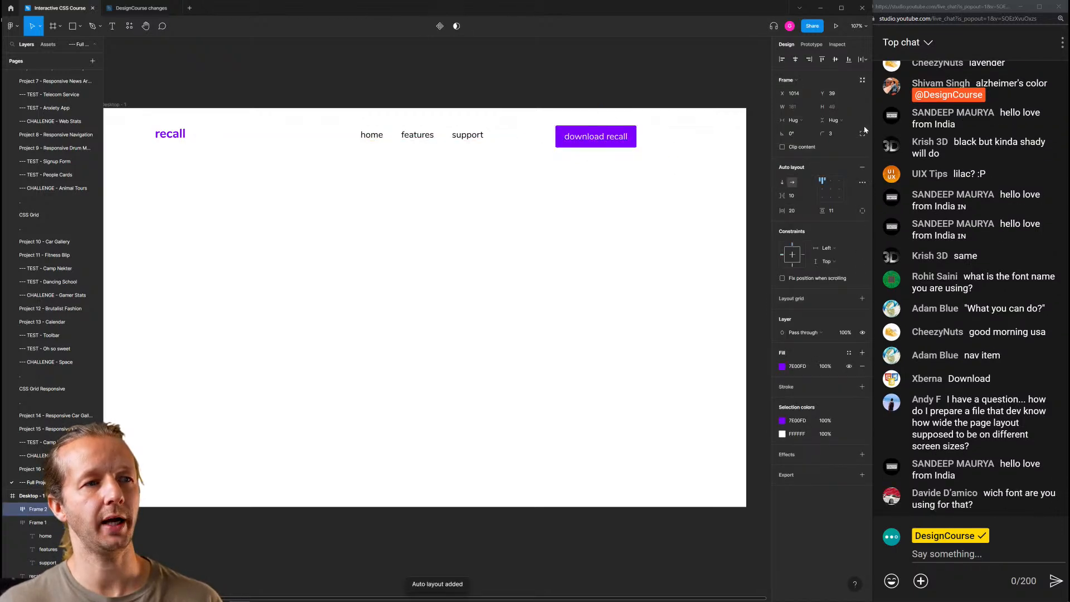
{"action": "left_click", "coordinate": [831, 189]}
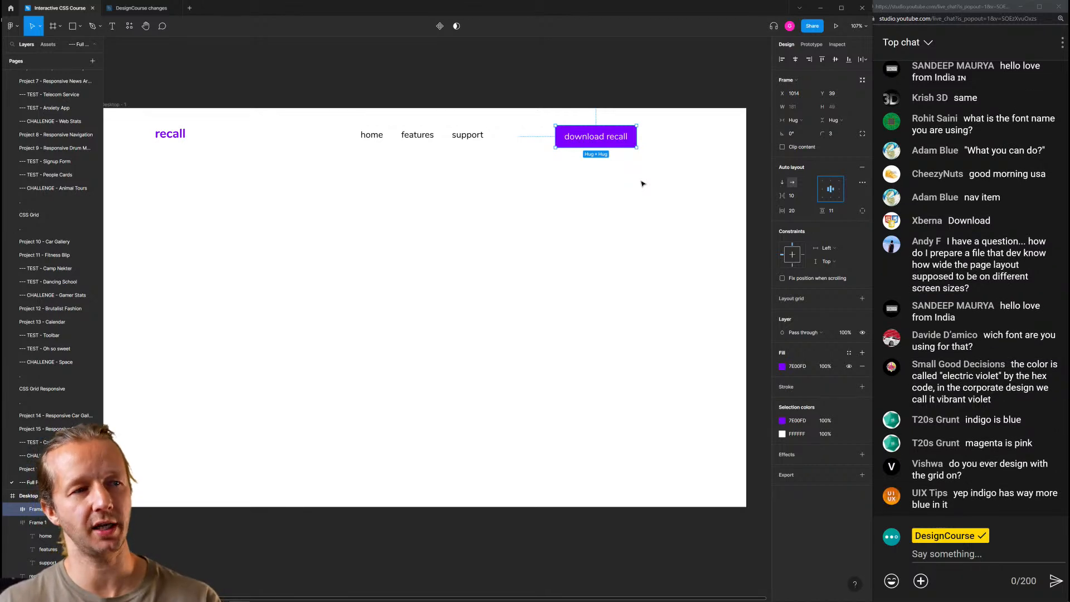
Set the font weight of the button's "download recall" text to Bold
{"action": "left_click", "coordinate": [653, 172]}
{"action": "left_click_drag", "start_coordinate": [648, 162], "coordinate": [571, 130]}
{"action": "double_click", "coordinate": [611, 142]}
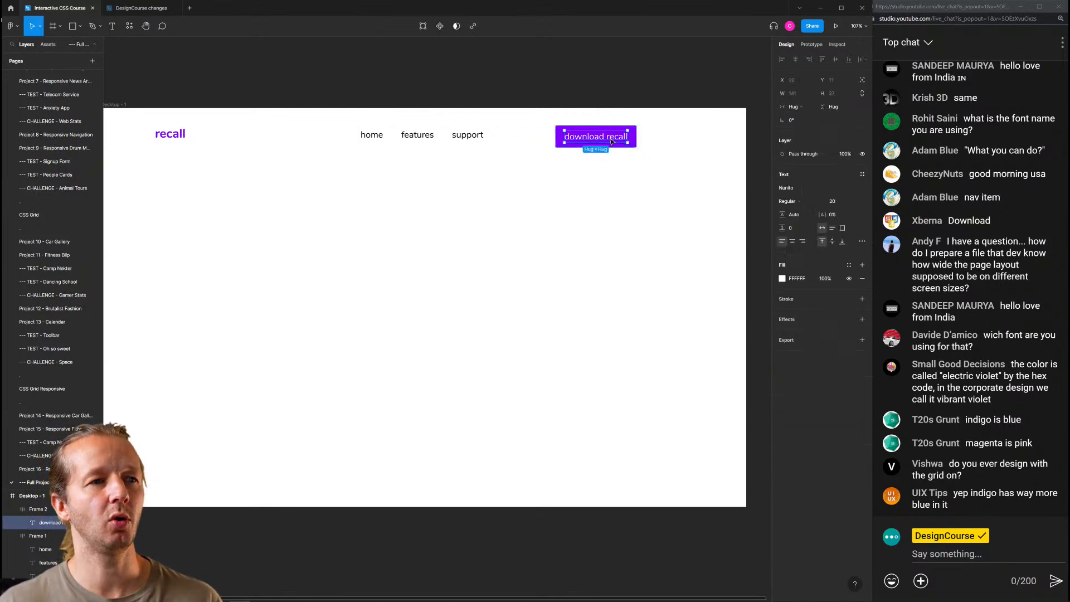
{"action": "left_click", "coordinate": [789, 202]}
{"action": "left_click", "coordinate": [795, 229]}
{"action": "key", "text": "Escape"}
Show the desktop frame's 12-column layout grid and move the download recall button so its right edge meets the last column
{"action": "left_click_drag", "start_coordinate": [590, 138], "coordinate": [643, 138]}
{"action": "left_click", "coordinate": [745, 162]}
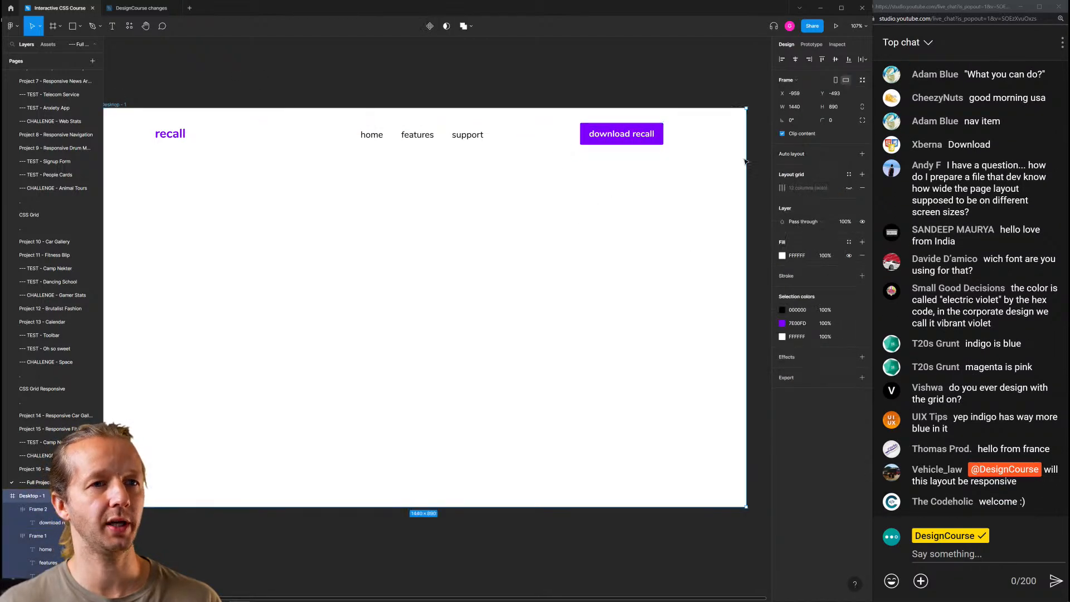
{"action": "left_click", "coordinate": [848, 188]}
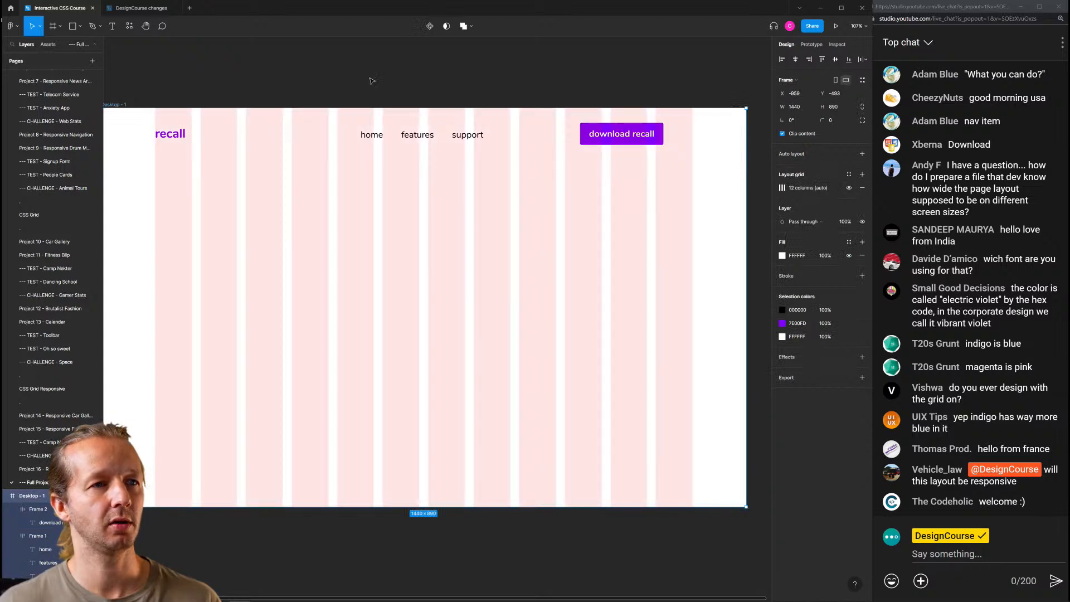
{"action": "left_click_drag", "start_coordinate": [652, 141], "coordinate": [682, 140]}
{"action": "left_click", "coordinate": [501, 72]}
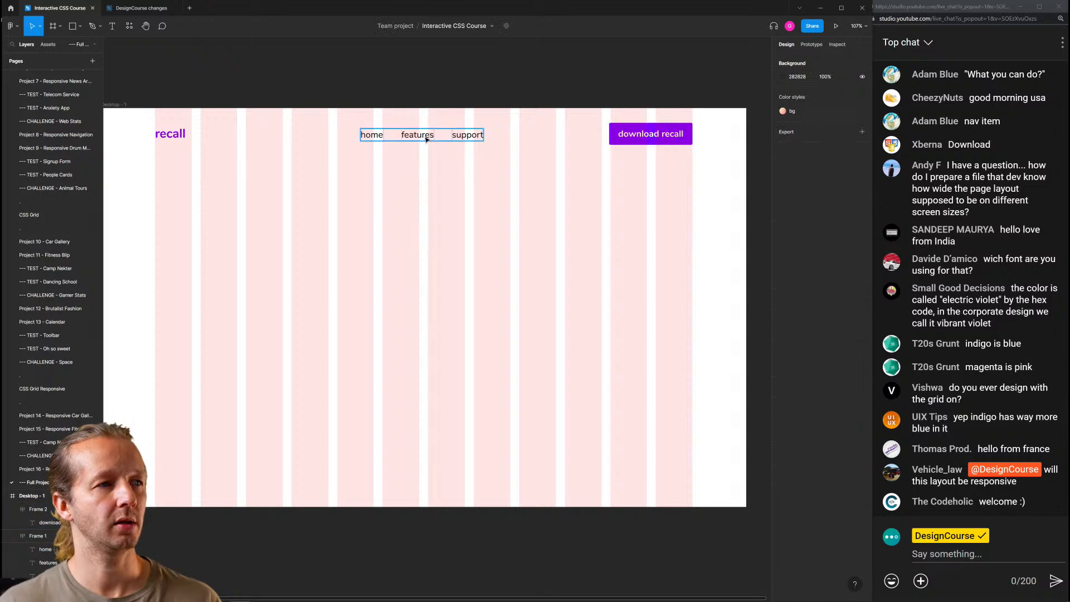
Hide the 12-column layout grid of the desktop frame
{"action": "left_click", "coordinate": [119, 105]}
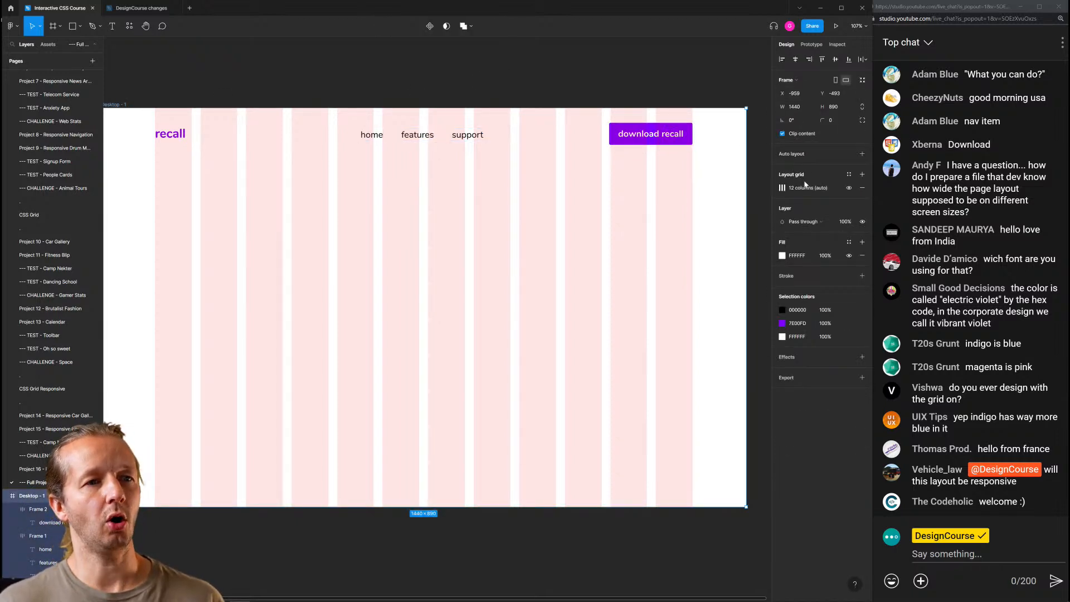
{"action": "left_click", "coordinate": [863, 188]}
{"action": "left_click", "coordinate": [367, 137]}
{"action": "left_click", "coordinate": [378, 146]}
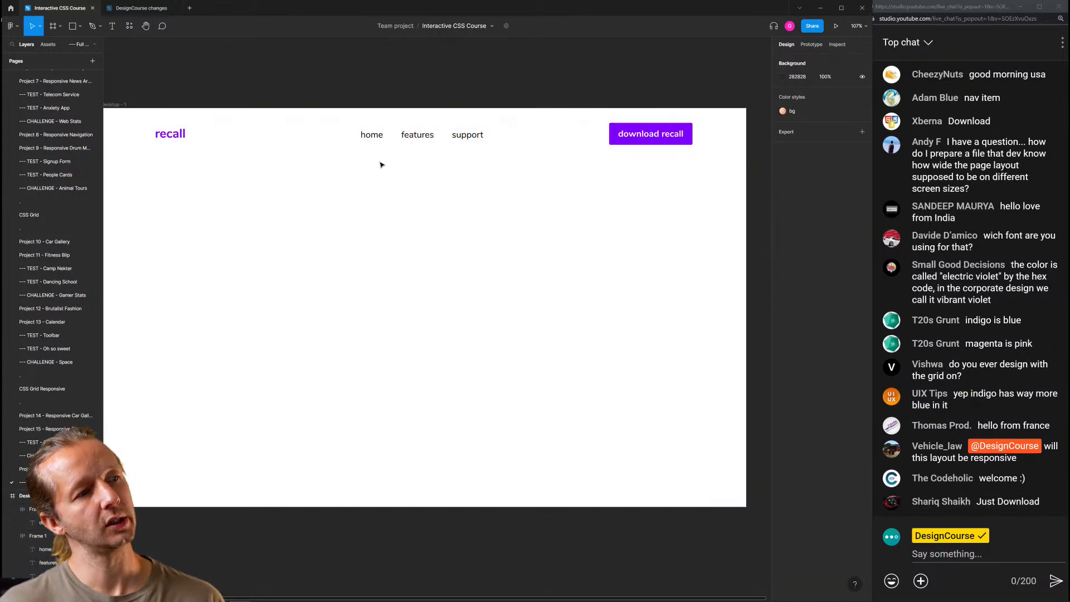
Underline the "home" text in the navigation group
{"action": "left_click", "coordinate": [371, 136]}
{"action": "double_click", "coordinate": [372, 135]}
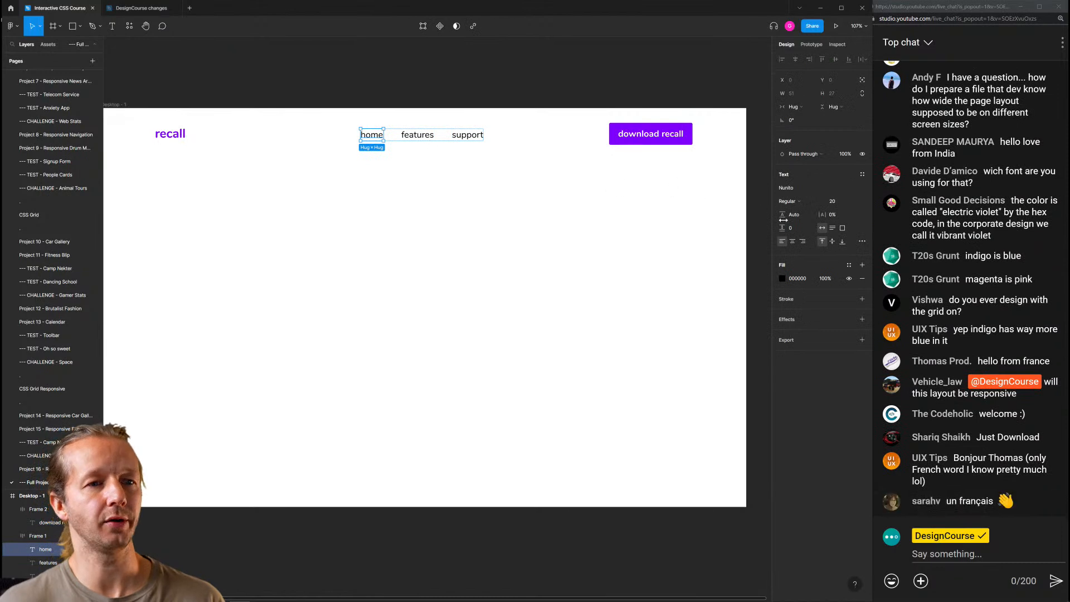
{"action": "left_click", "coordinate": [862, 241]}
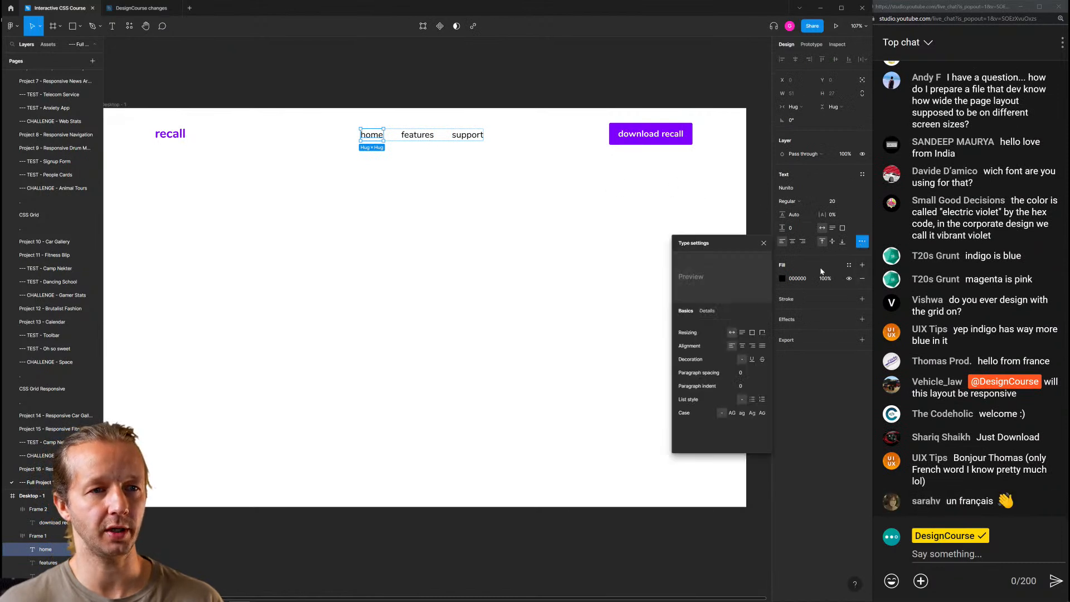
{"action": "left_click", "coordinate": [446, 244]}
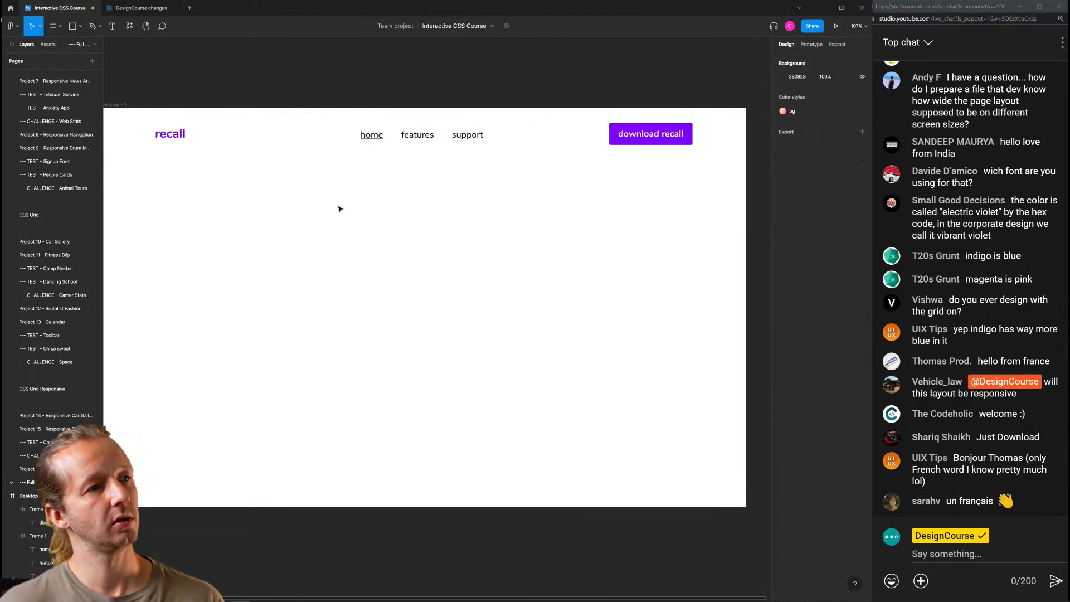
{"action": "left_click_drag", "start_coordinate": [339, 208], "coordinate": [332, 192]}
{"action": "scroll", "coordinate": [368, 167], "scroll_direction": "down", "scroll_amount": 5}
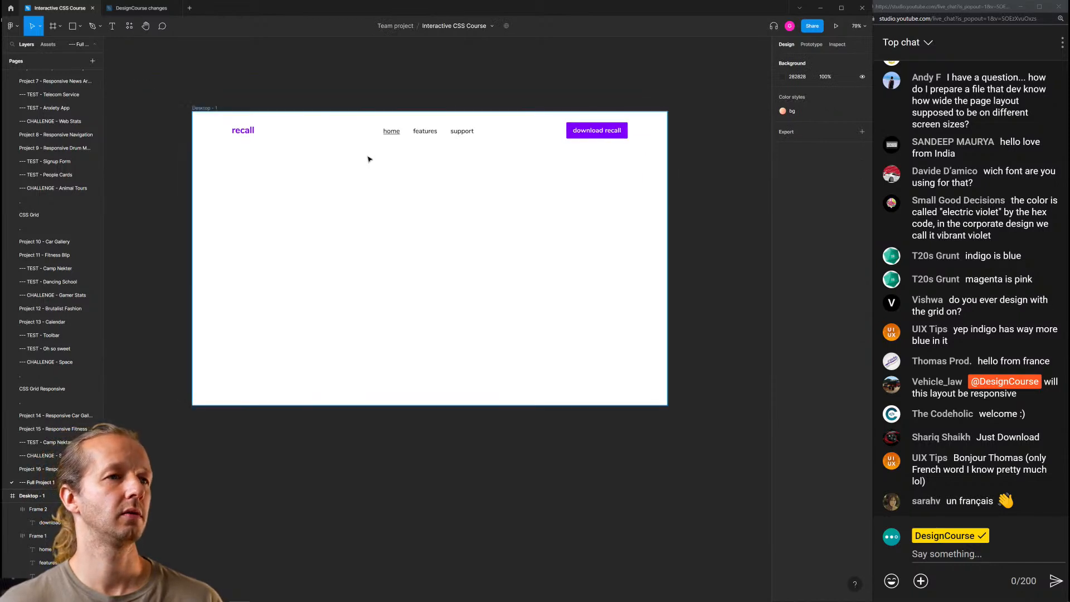
{"action": "left_click_drag", "start_coordinate": [382, 158], "coordinate": [394, 156]}
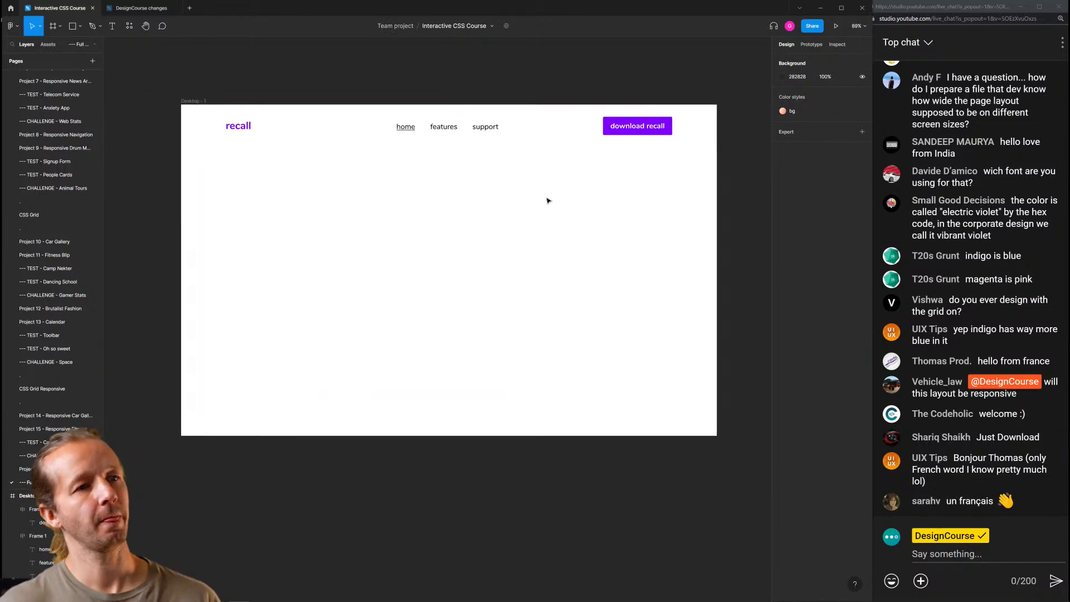
{"action": "double_click", "coordinate": [635, 127]}
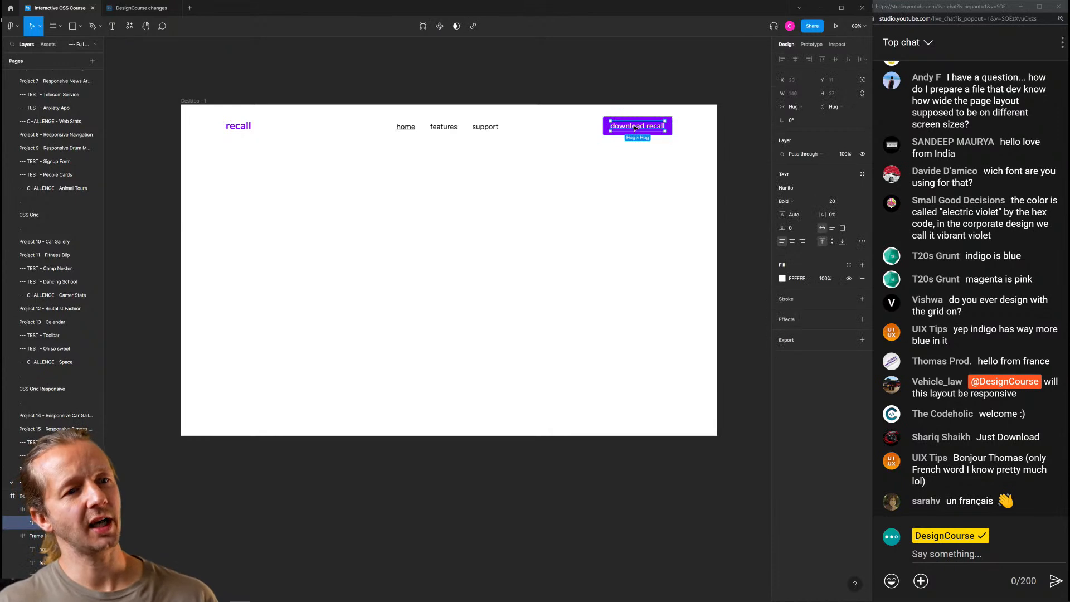
{"action": "left_click", "coordinate": [614, 214]}
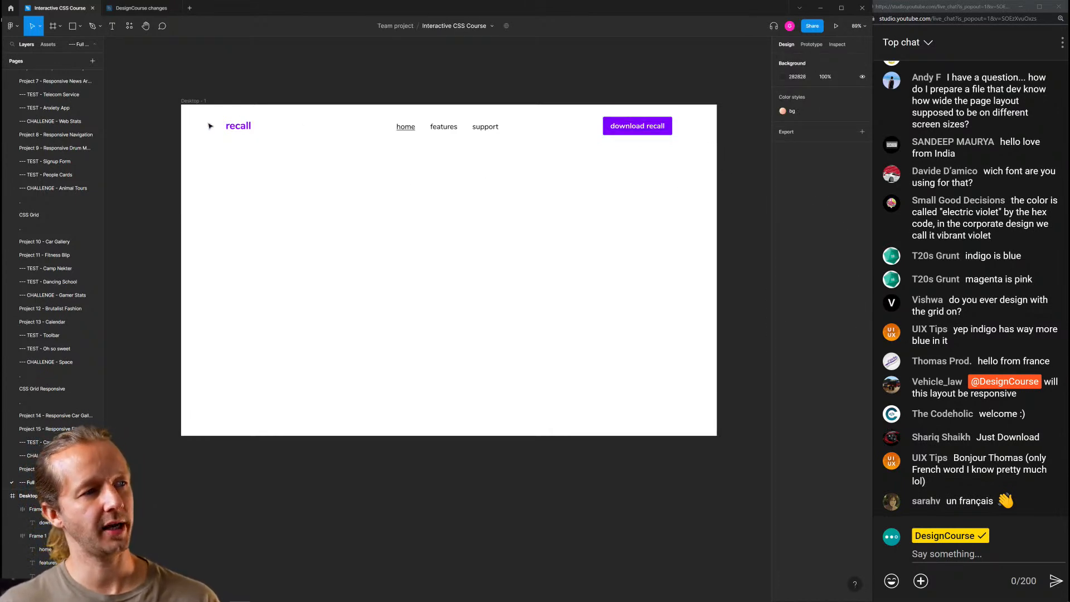
{"action": "left_click_drag", "start_coordinate": [205, 117], "coordinate": [679, 155]}
{"action": "left_click", "coordinate": [639, 214]}
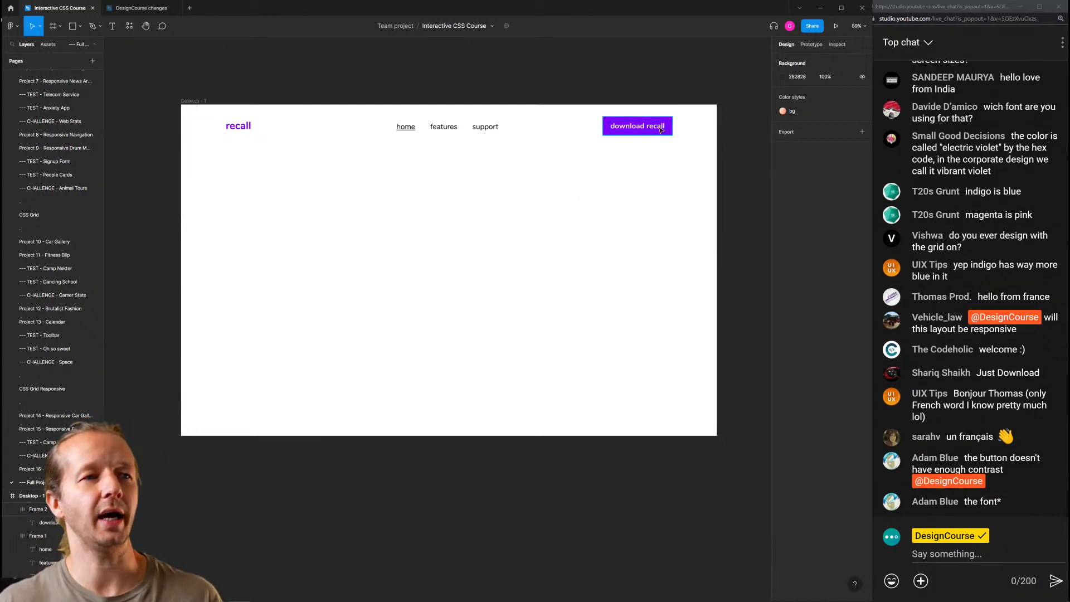
{"action": "scroll", "coordinate": [655, 120], "scroll_direction": "up", "scroll_amount": 5}
{"action": "double_click", "coordinate": [607, 147]}
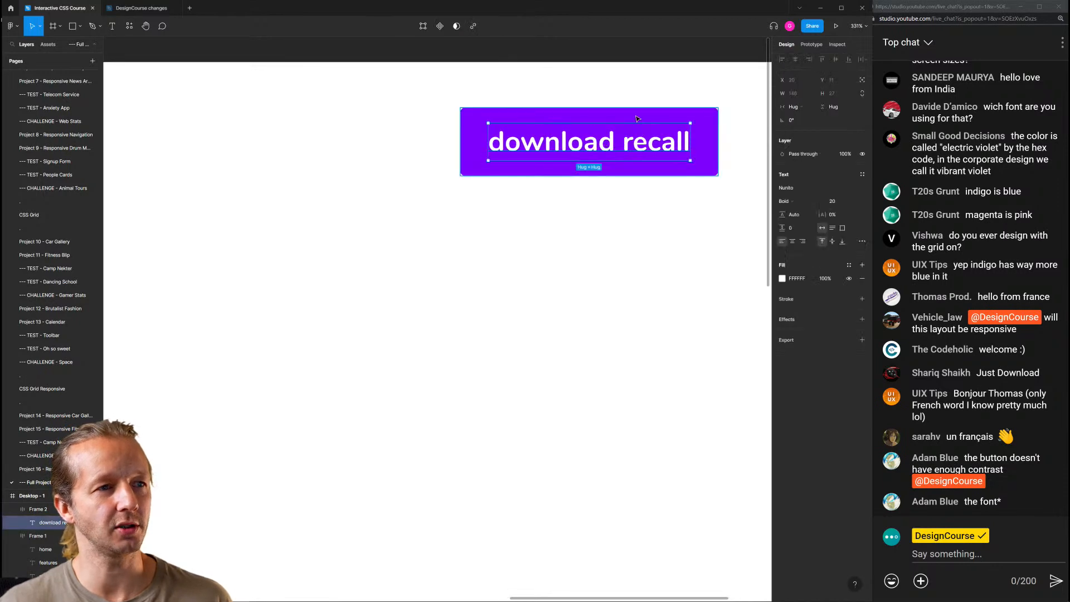
{"action": "key", "text": "Escape"}
{"action": "right_click", "coordinate": [554, 227]}
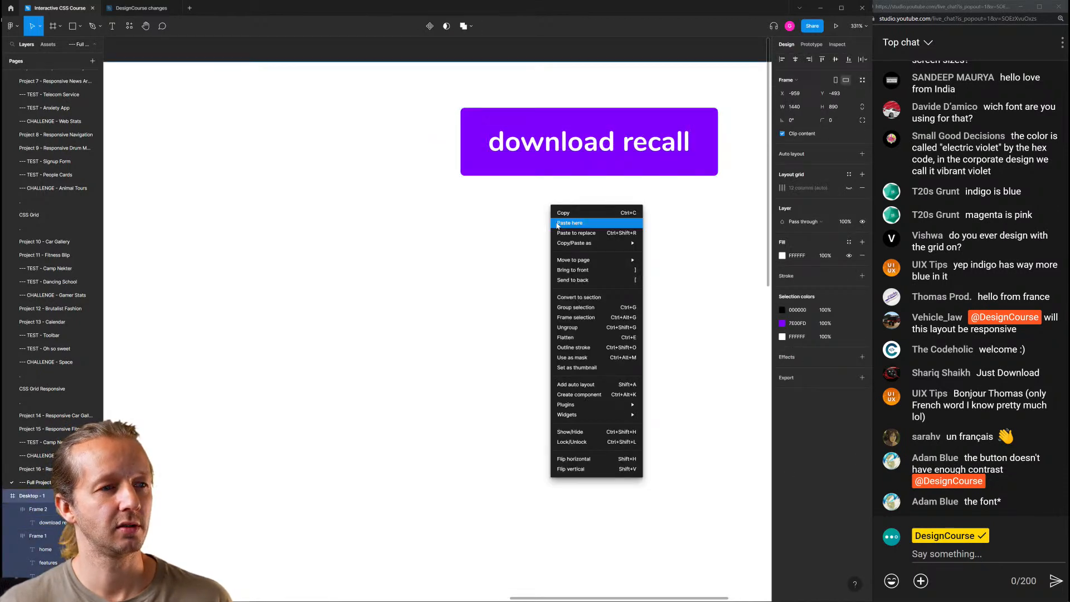
{"action": "left_click", "coordinate": [578, 207]}
Launch the Stark plugin and open its Contrast checker with the download recall button selected
{"action": "scroll", "coordinate": [690, 199], "scroll_direction": "down", "scroll_amount": 2}
{"action": "left_click_drag", "start_coordinate": [689, 200], "coordinate": [549, 213]}
{"action": "double_click", "coordinate": [535, 187]}
{"action": "key", "text": "Escape"}
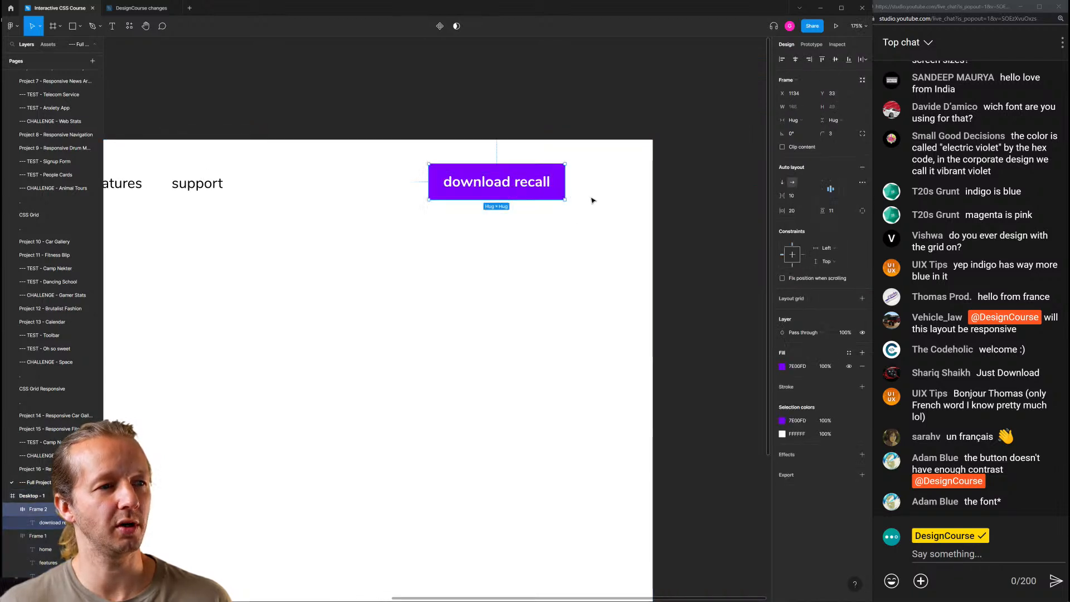
{"action": "right_click", "coordinate": [682, 176]}
{"action": "mouse_move", "coordinate": [700, 244]}
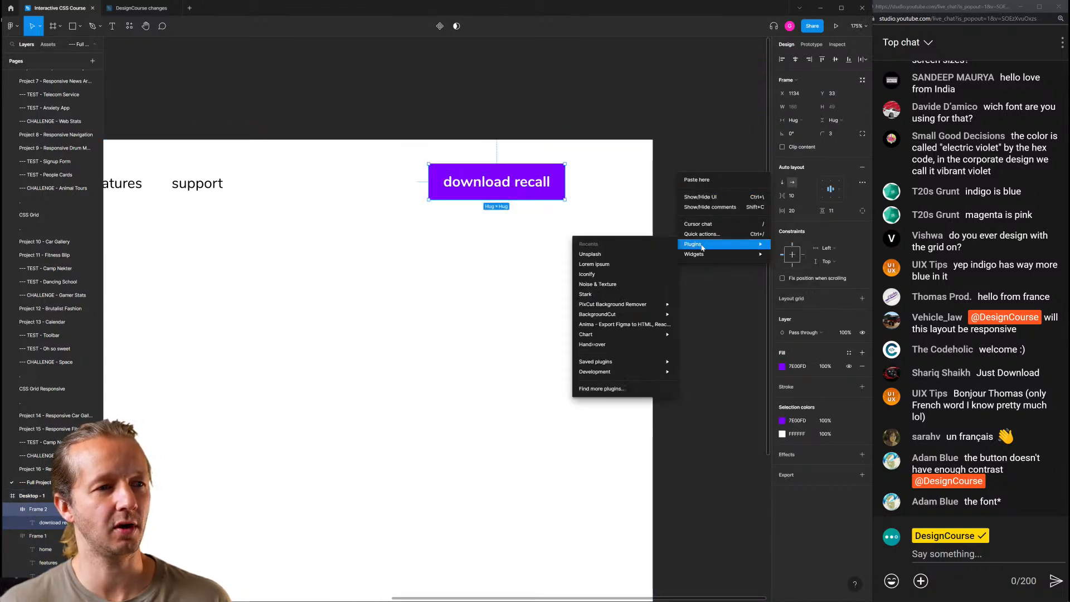
{"action": "left_click", "coordinate": [623, 298]}
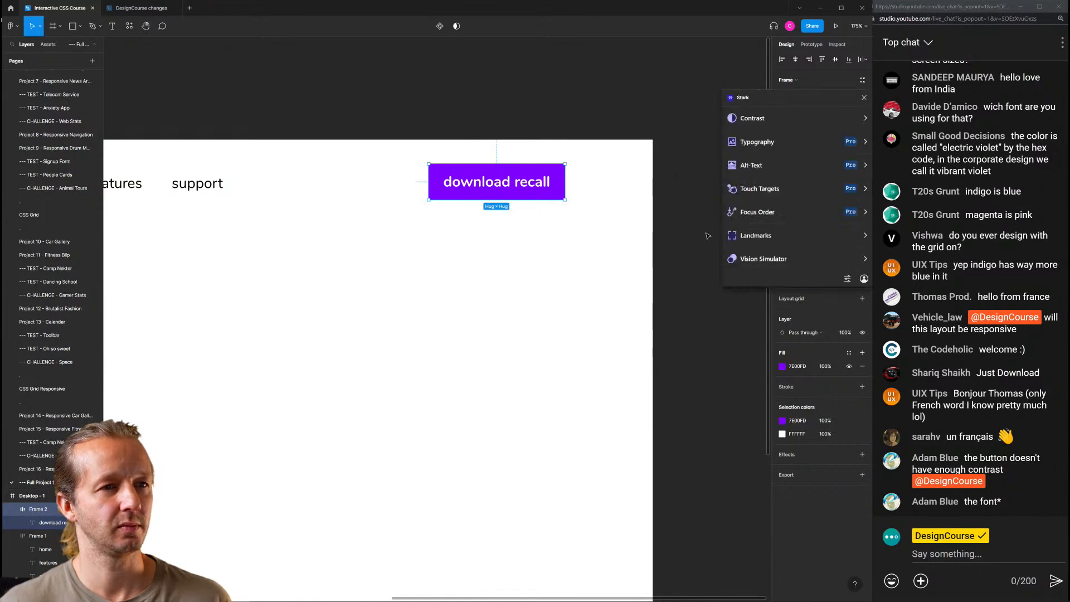
{"action": "left_click", "coordinate": [750, 119]}
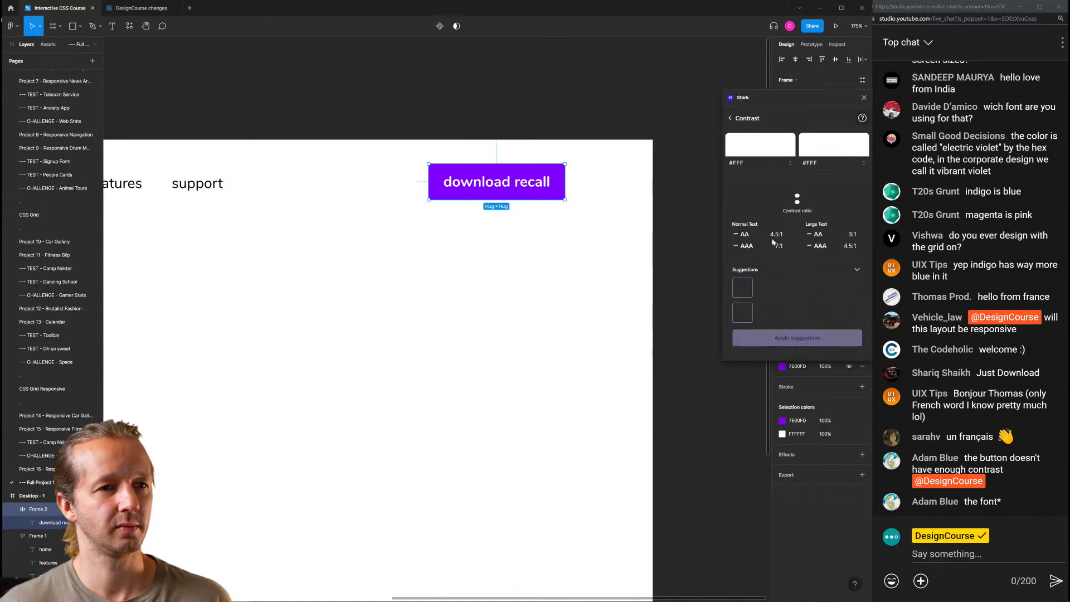
Check the contrast of the "download recall" text against its purple button background, and close Stark
{"action": "left_click", "coordinate": [545, 171]}
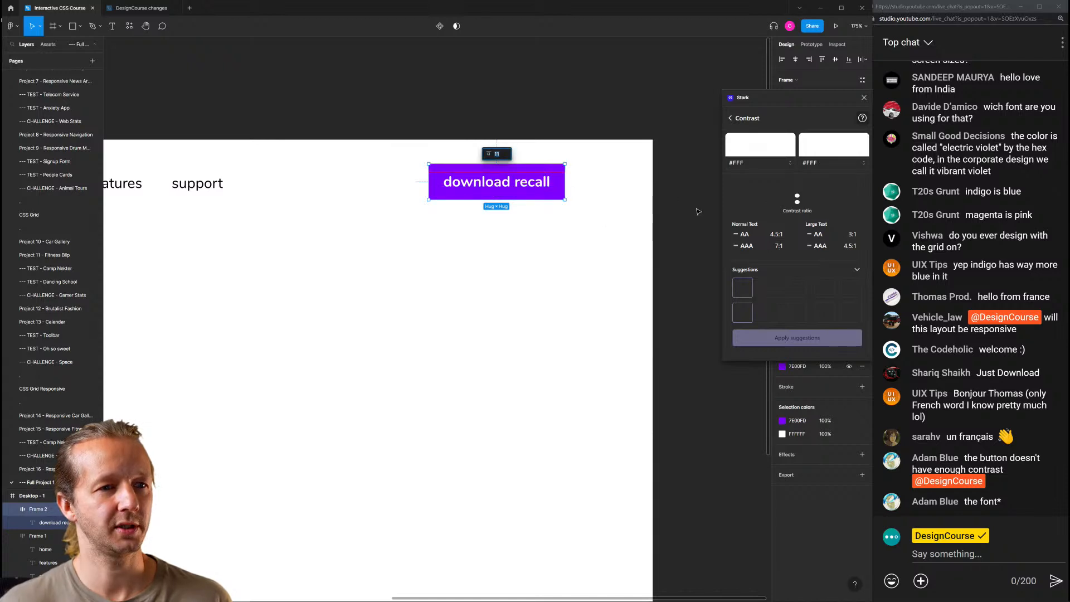
{"action": "left_click", "coordinate": [697, 210]}
{"action": "double_click", "coordinate": [519, 188]}
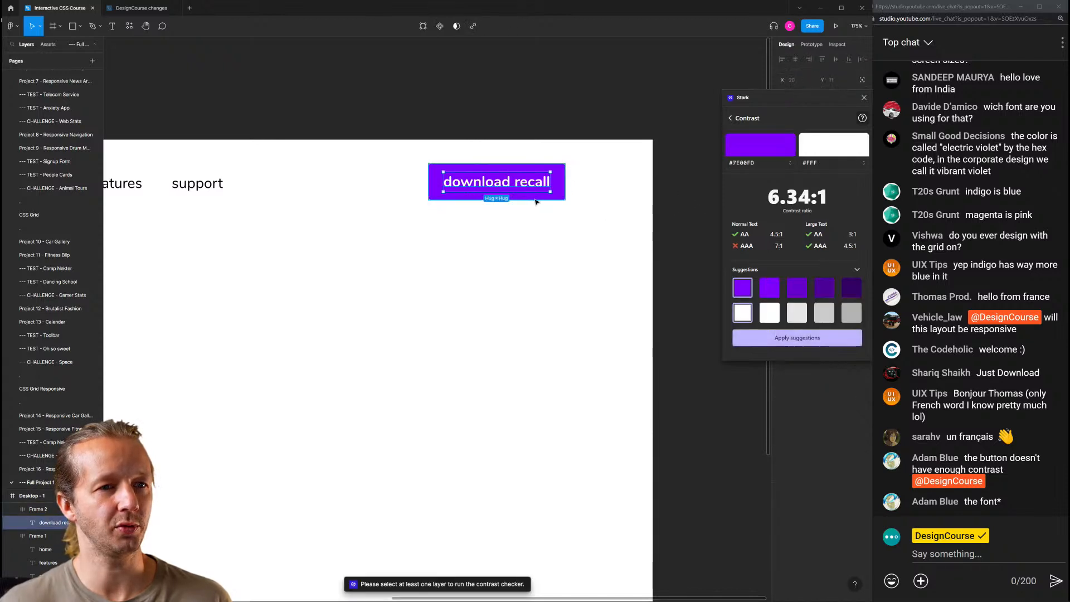
{"action": "left_click", "coordinate": [535, 199]}
{"action": "left_click", "coordinate": [626, 192]}
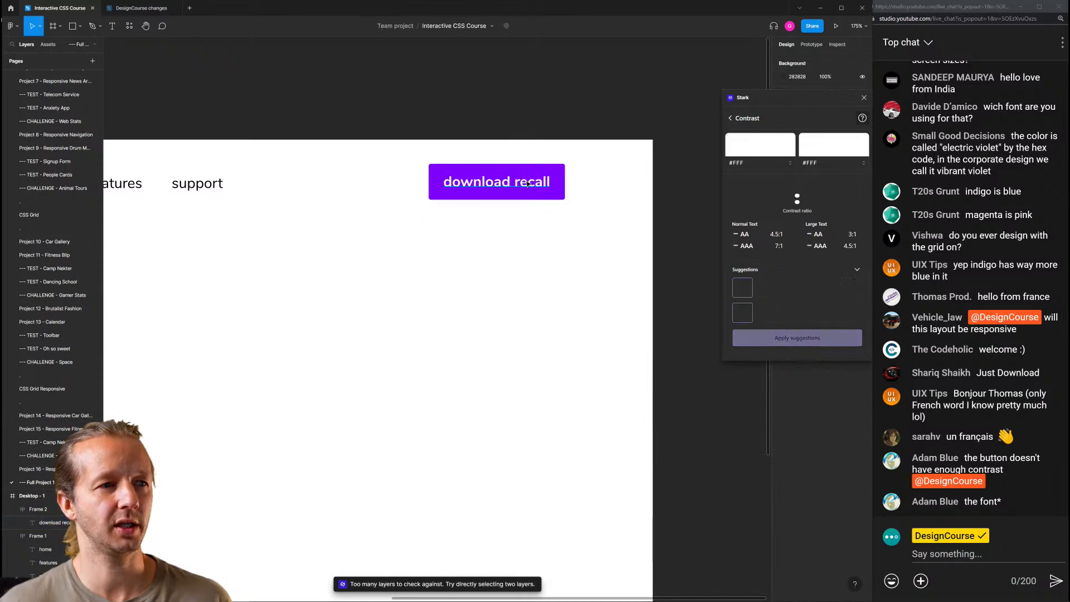
{"action": "double_click", "coordinate": [527, 184]}
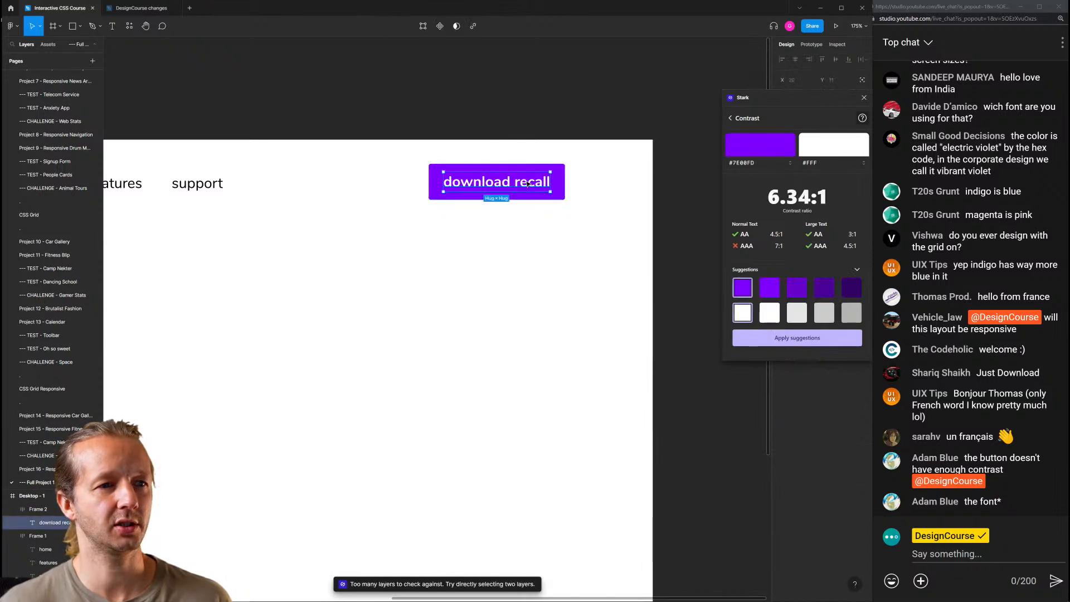
{"action": "left_click", "coordinate": [865, 99]}
Place a copy of the recall wordmark directly below the original, at X 120 and Y 178
{"action": "left_click", "coordinate": [564, 127]}
{"action": "scroll", "coordinate": [514, 169], "scroll_direction": "down", "scroll_amount": 6}
{"action": "left_click_drag", "start_coordinate": [457, 253], "coordinate": [497, 258]}
{"action": "scroll", "coordinate": [450, 216], "scroll_direction": "up", "scroll_amount": 1}
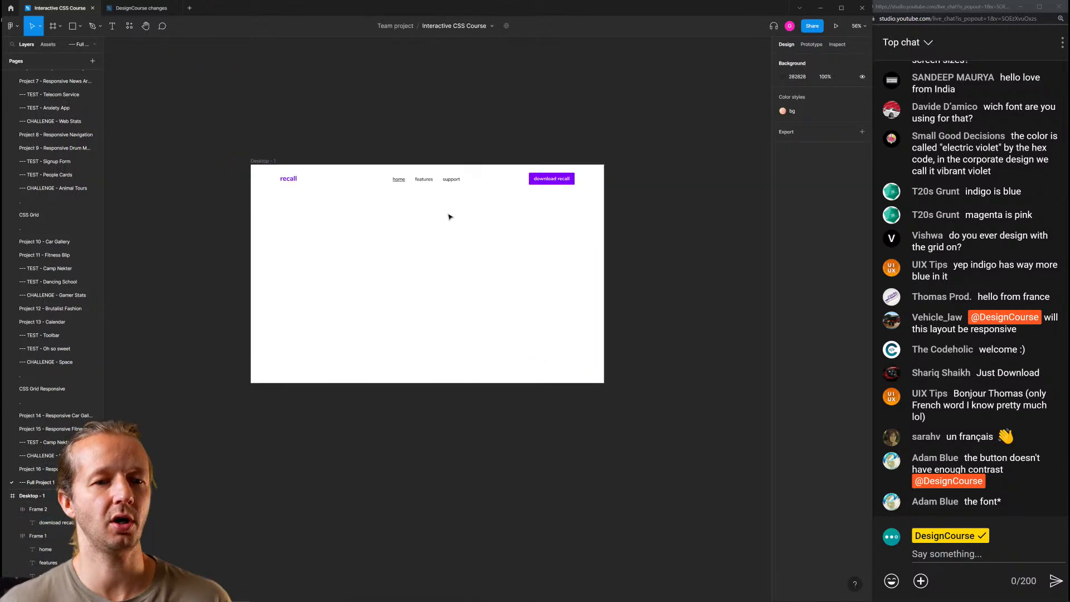
{"action": "scroll", "coordinate": [450, 217], "scroll_direction": "up", "scroll_amount": 5}
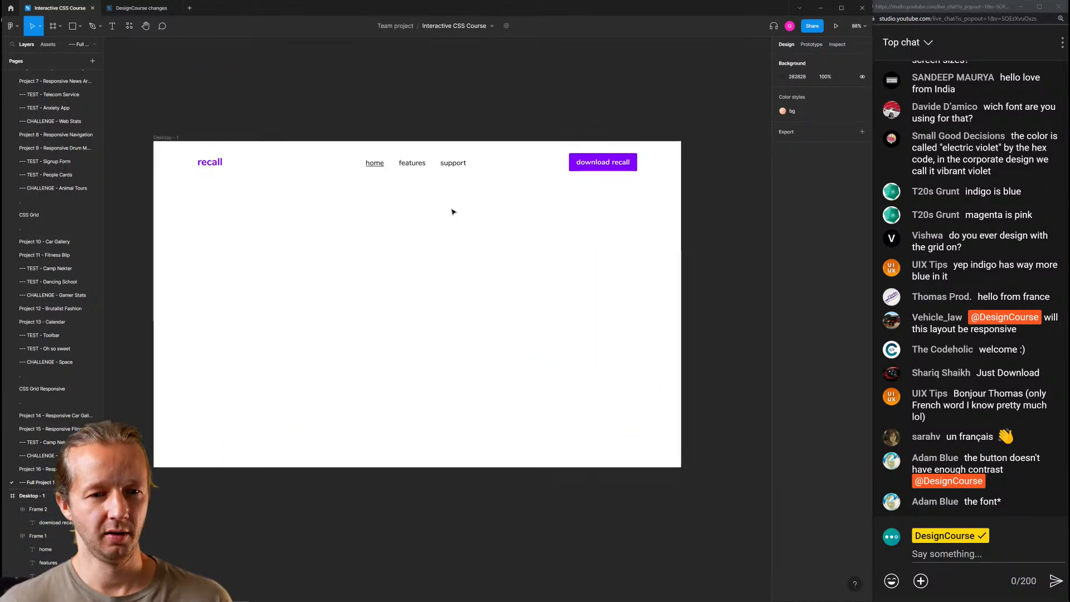
{"action": "left_click_drag", "start_coordinate": [453, 212], "coordinate": [485, 215]}
{"action": "scroll", "coordinate": [558, 195], "scroll_direction": "up", "scroll_amount": 2}
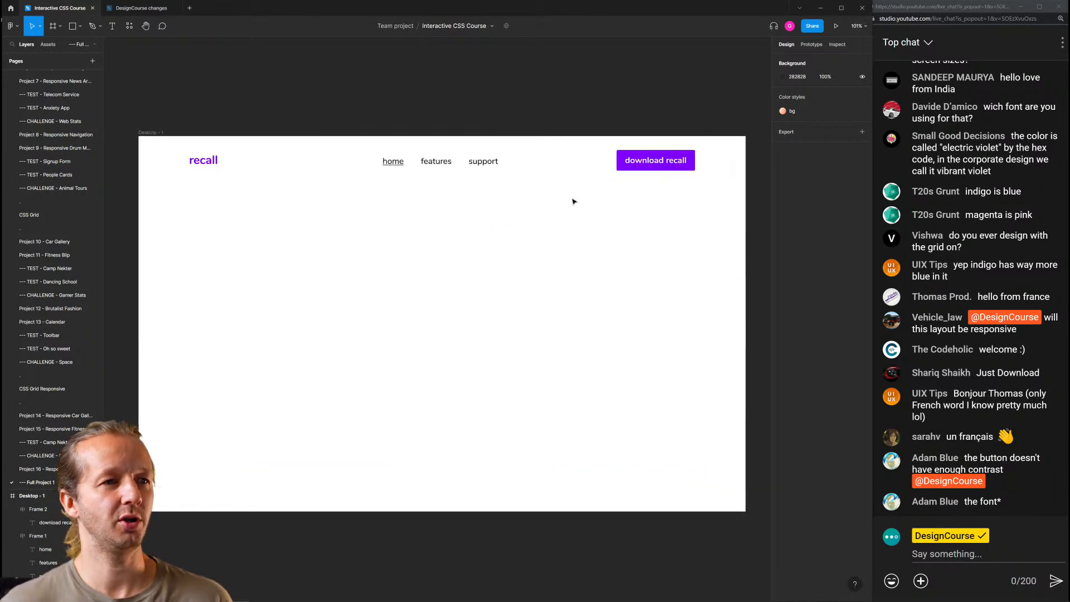
{"action": "left_click_drag", "start_coordinate": [483, 216], "coordinate": [505, 188]}
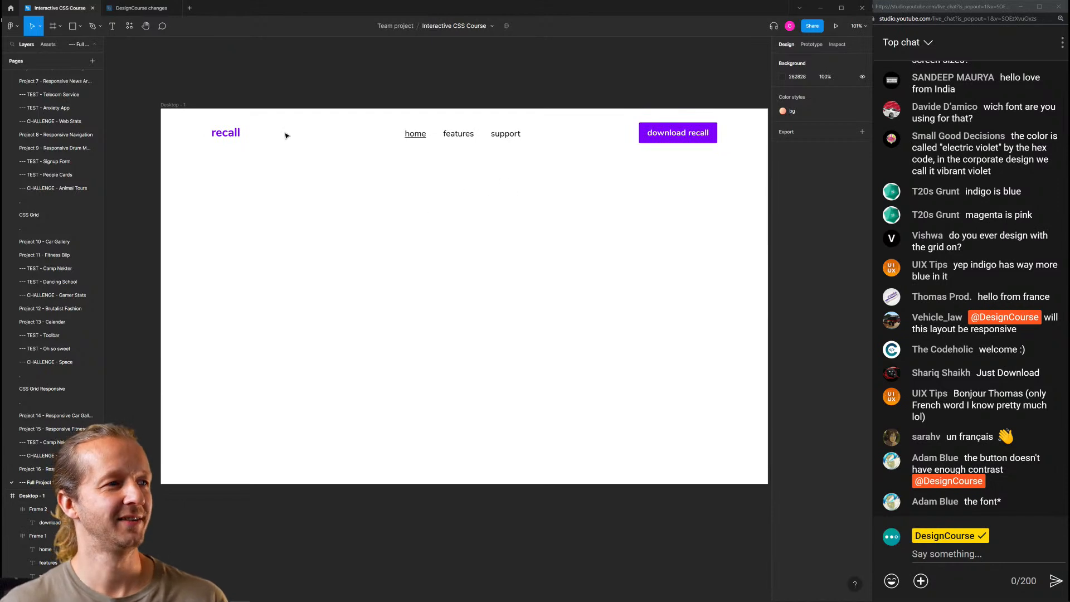
{"action": "left_click", "coordinate": [234, 134]}
{"action": "left_click_drag", "start_coordinate": [235, 134], "coordinate": [234, 193]}
{"action": "left_click", "coordinate": [270, 225]}
Enlarge the copied recall text's box to about 523 × 261
{"action": "left_click", "coordinate": [221, 192]}
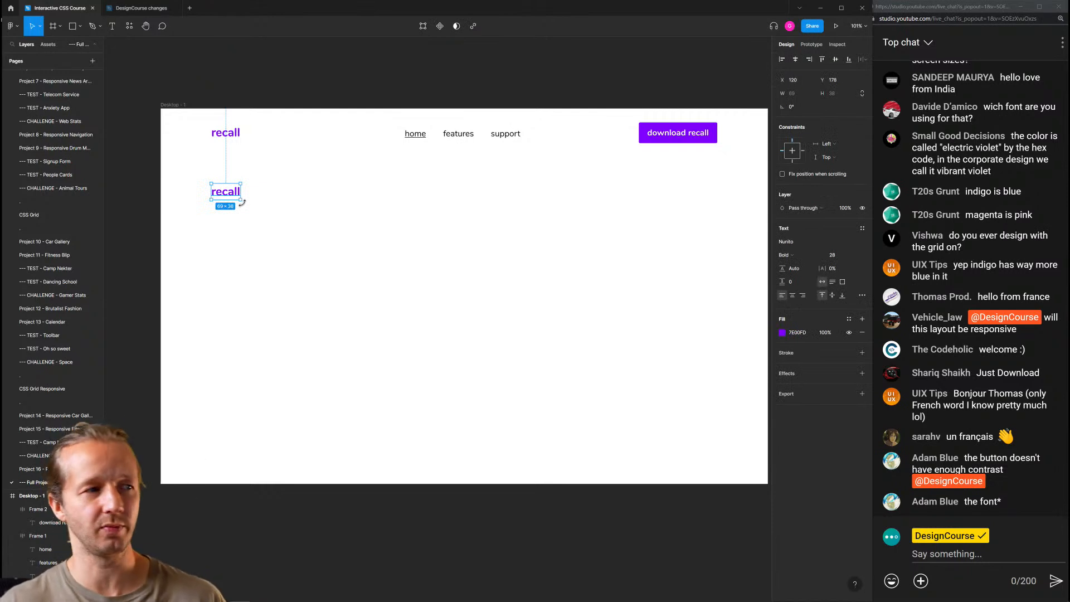
{"action": "left_click_drag", "start_coordinate": [239, 200], "coordinate": [432, 294]}
{"action": "double_click", "coordinate": [230, 195]}
{"action": "key", "text": "Escape"}
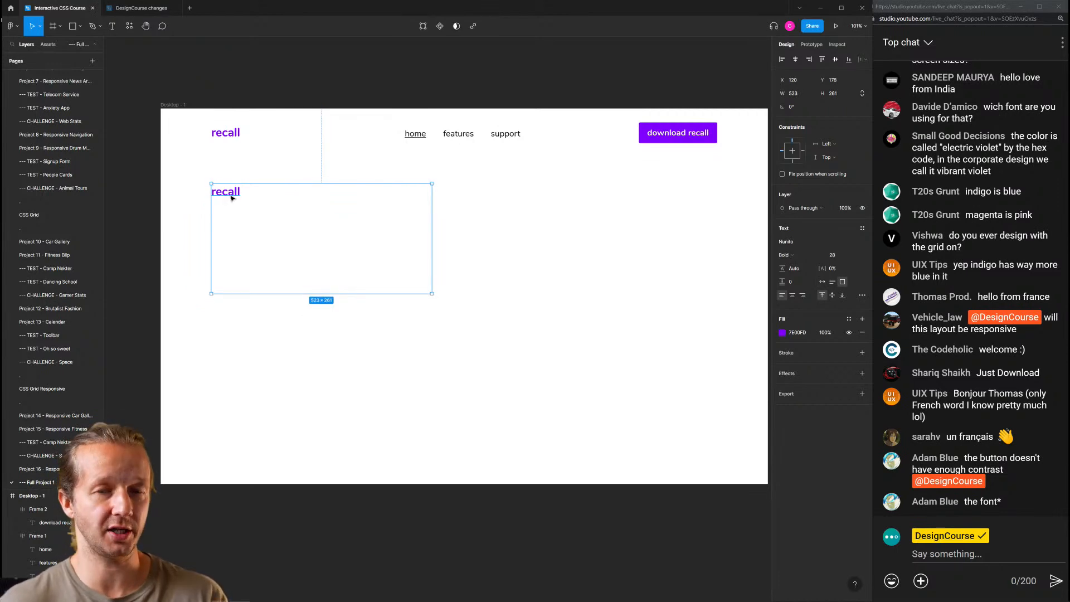
{"action": "double_click", "coordinate": [231, 195]}
{"action": "key", "text": "Escape"}
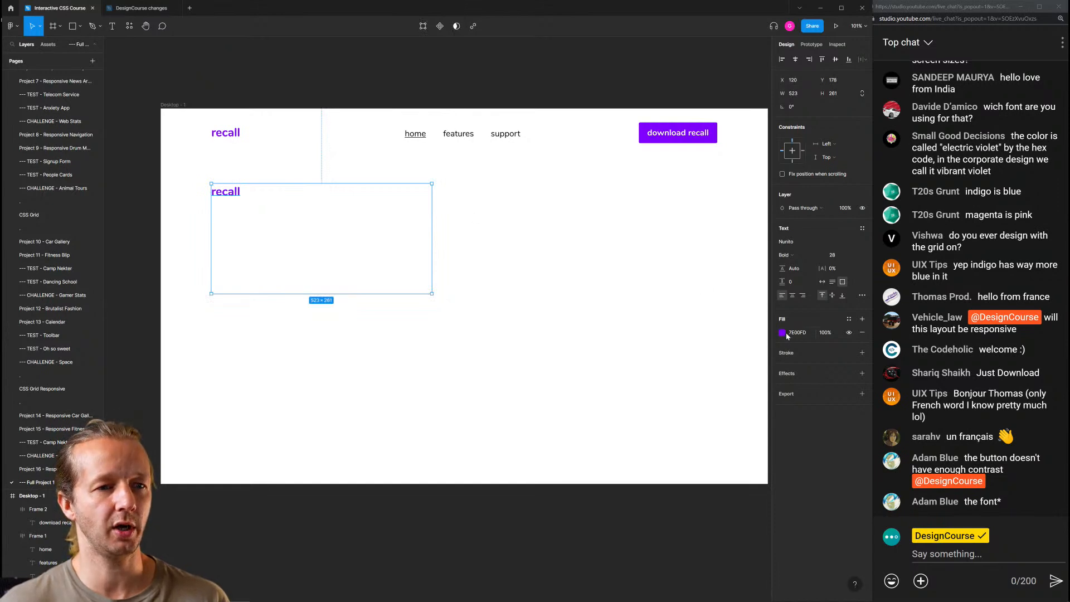
Set the copied recall text's fill to black (000000) and its font size to 70
{"action": "left_click", "coordinate": [783, 333]}
{"action": "left_click_drag", "start_coordinate": [734, 368], "coordinate": [671, 447]}
{"action": "left_click", "coordinate": [499, 307]}
{"action": "left_click", "coordinate": [234, 196]}
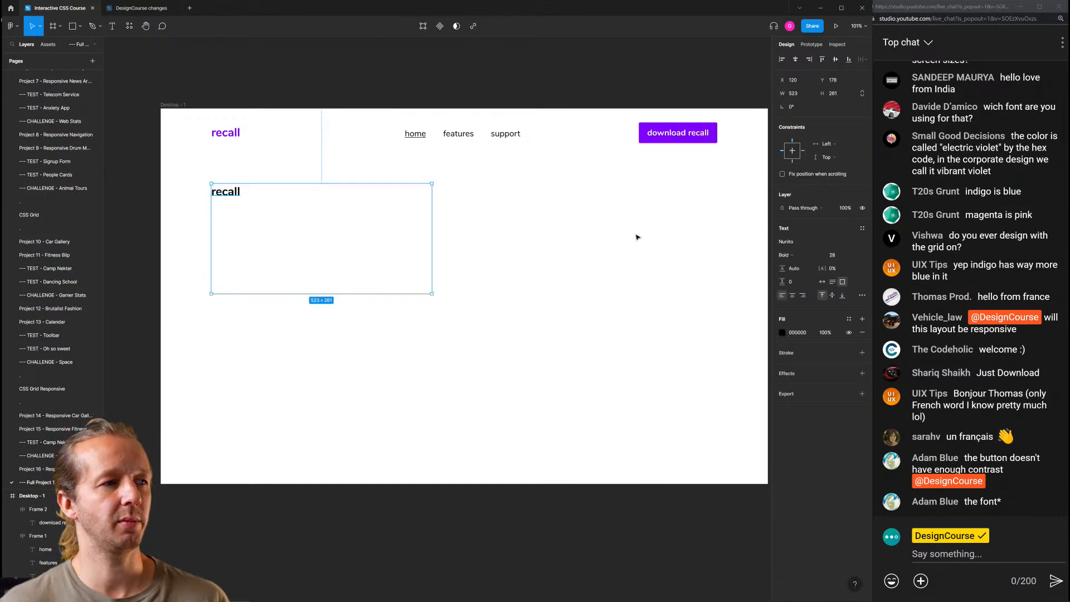
{"action": "left_click", "coordinate": [834, 256]}
{"action": "type", "text": "70"}
{"action": "key", "text": "Return"}
Replace the copied recall text with "Record those scammers."
{"action": "left_click", "coordinate": [260, 208]}
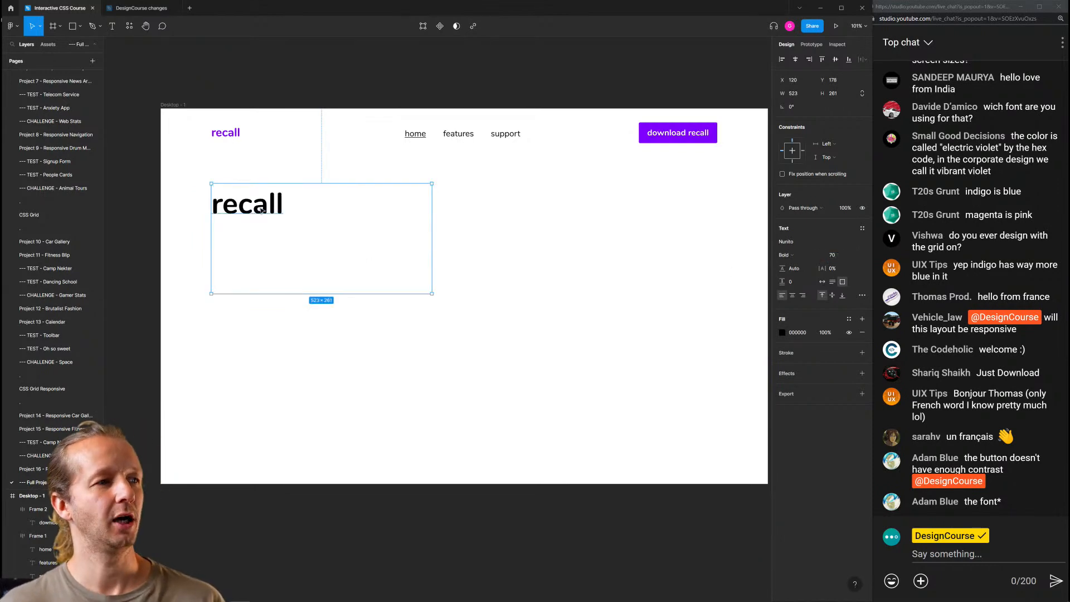
{"action": "double_click", "coordinate": [261, 208]}
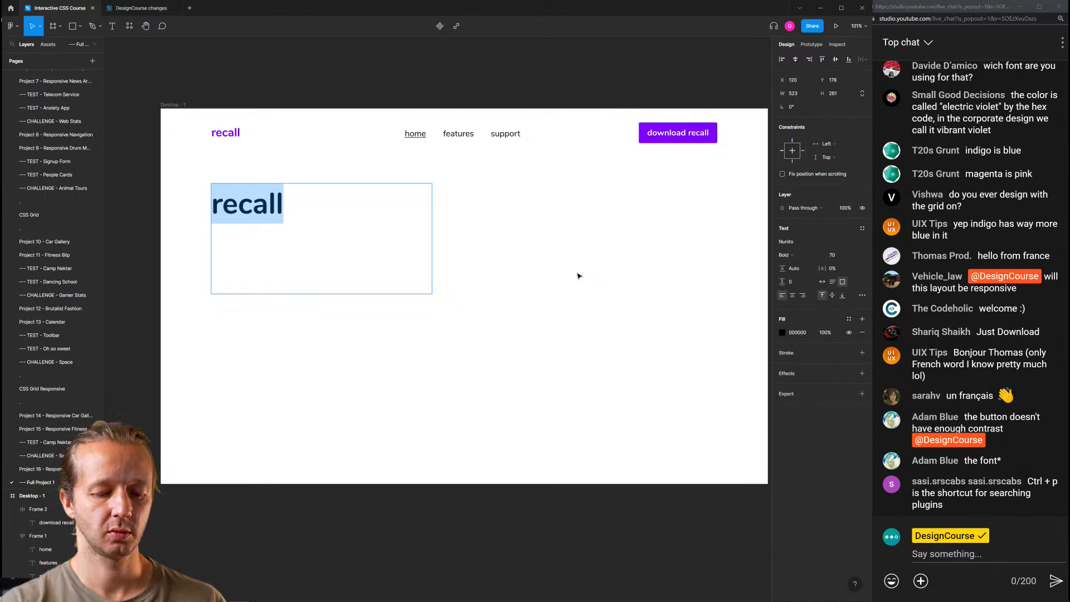
{"action": "type", "text": "R"}
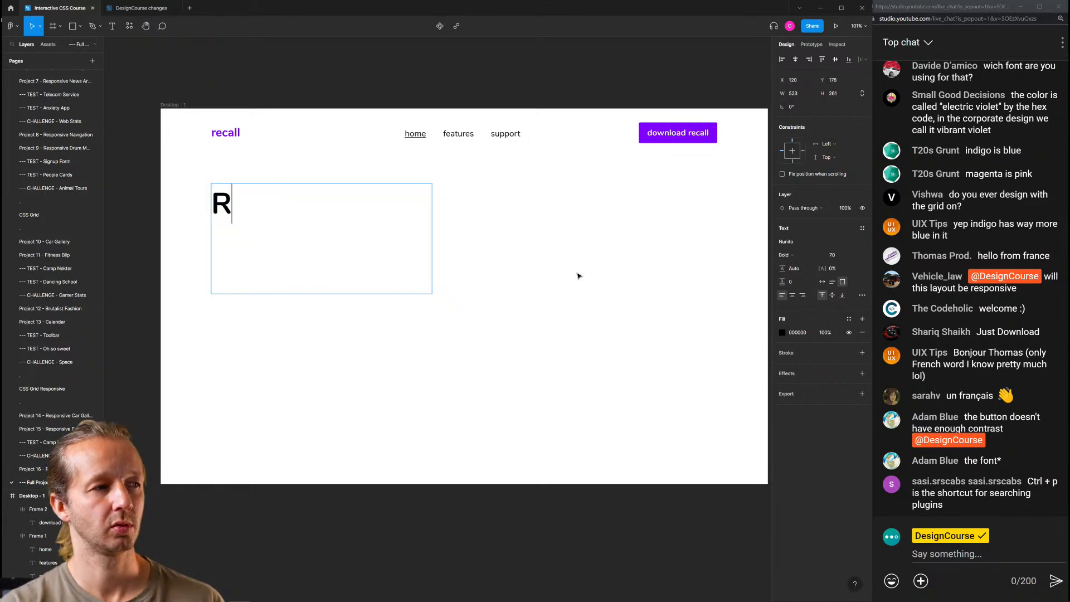
{"action": "type", "text": "ecord those scammers."}
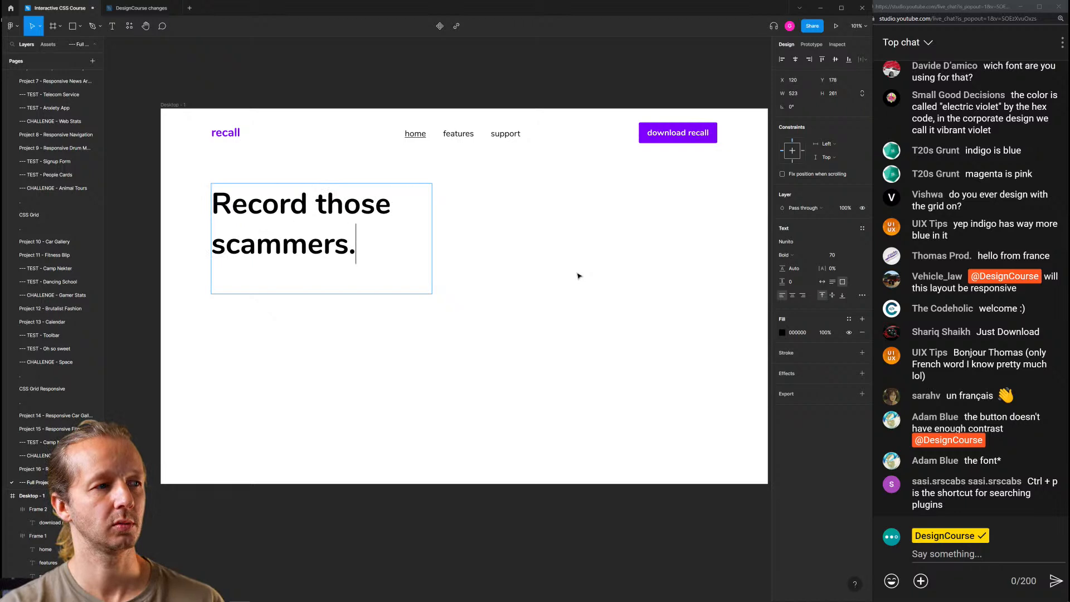
Replace the heading's wording with "Recording scammers has never been easier."
{"action": "key", "text": "ctrl+a"}
{"action": "type", "text": "Re"}
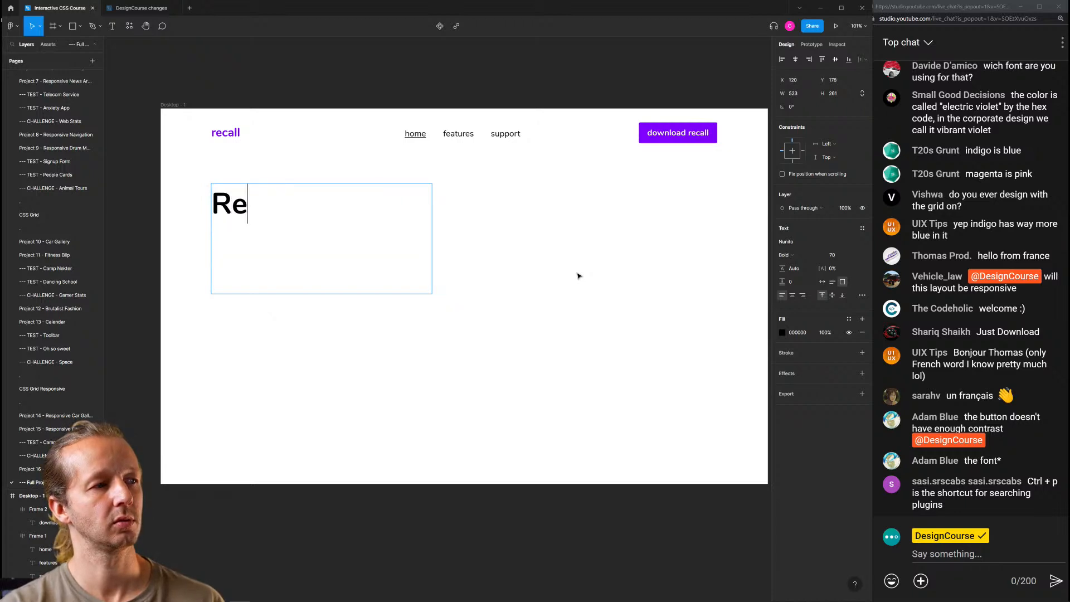
{"action": "type", "text": "cording scammers, m"}
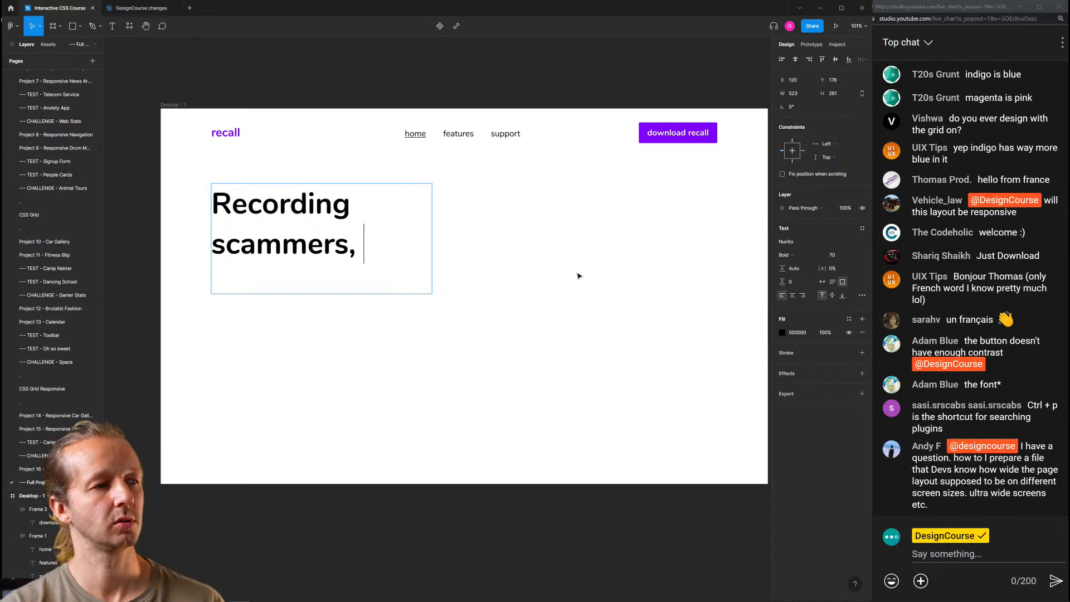
{"action": "key", "text": "BackSpace"}
{"action": "key", "text": "BackSpace"}
{"action": "key", "text": "BackSpace"}
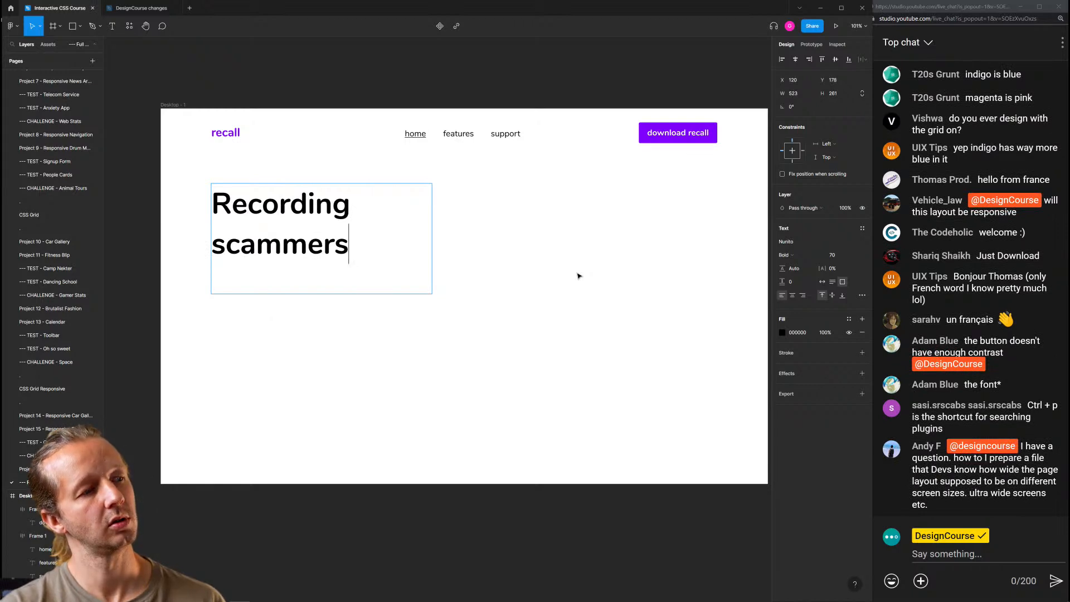
{"action": "type", "text": "is"}
{"action": "key", "text": "BackSpace"}
{"action": "key", "text": "BackSpace"}
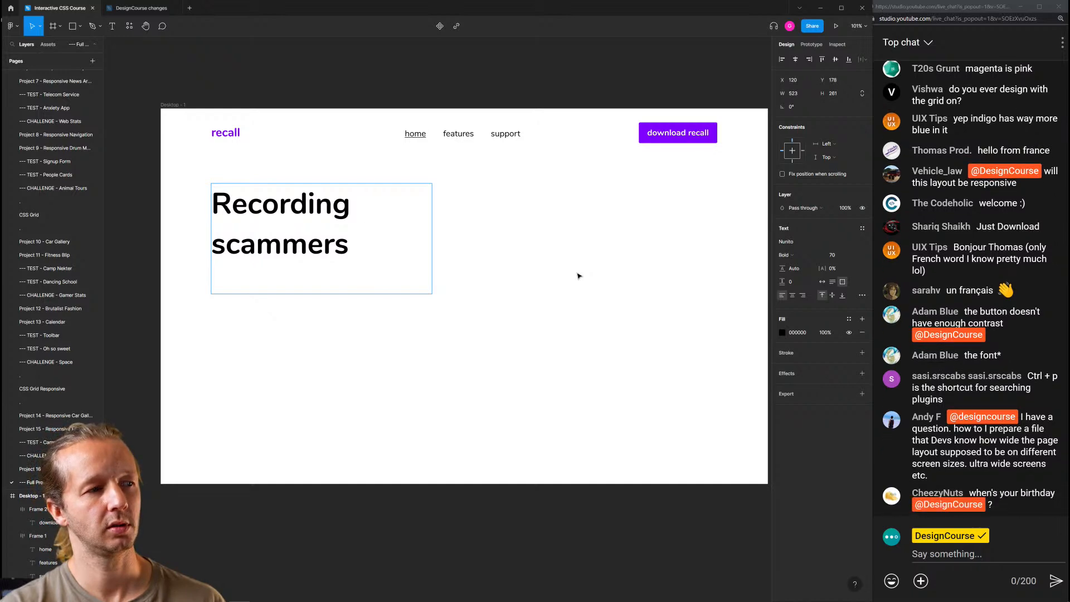
{"action": "type", "text": "has never been easier"}
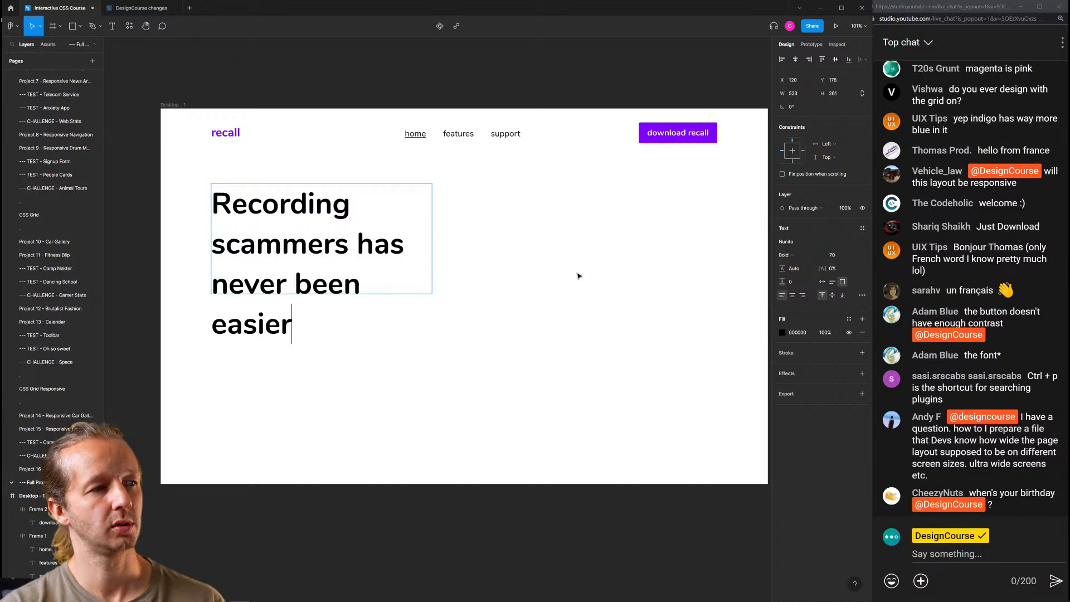
{"action": "type", "text": "."}
{"action": "key", "text": "Escape"}
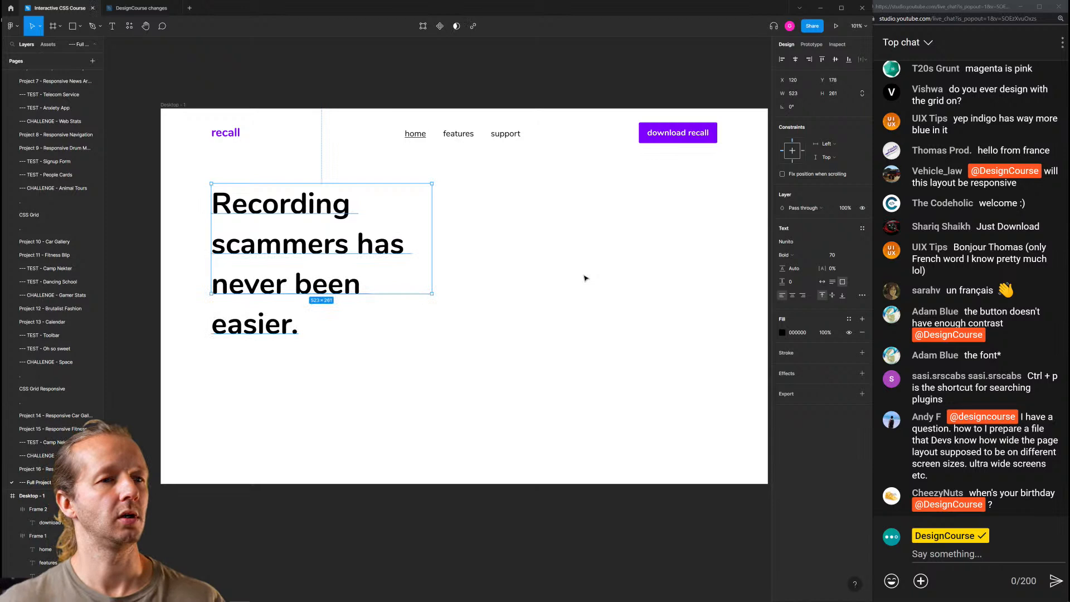
Tighten the heading's line height to 98.9% and set its font size to 58
{"action": "left_click_drag", "start_coordinate": [782, 268], "coordinate": [755, 269]}
{"action": "left_click", "coordinate": [833, 256]}
{"action": "key", "text": "Down"}
{"action": "key", "text": "Down"}
{"action": "key", "text": "Down"}
{"action": "key", "text": "Down"}
{"action": "key", "text": "Down"}
{"action": "key", "text": "Down"}
{"action": "key", "text": "Down"}
{"action": "key", "text": "Down"}
{"action": "key", "text": "Down"}
{"action": "key", "text": "Down"}
{"action": "key", "text": "Down"}
{"action": "key", "text": "Down"}
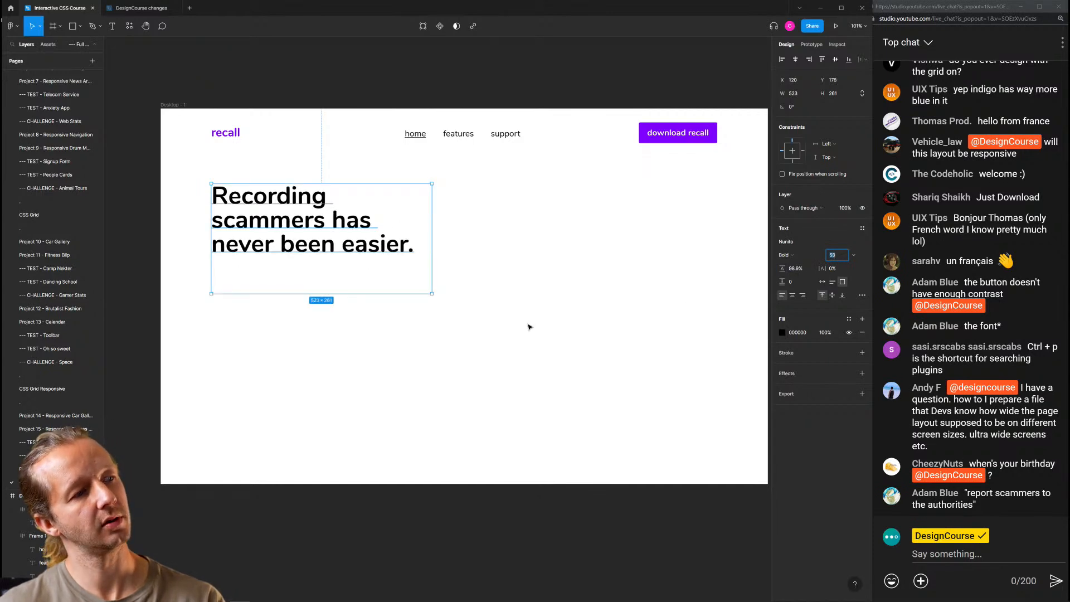
Move the heading straight down slightly, keeping it aligned with the recall wordmark's left edge
{"action": "left_click_drag", "start_coordinate": [307, 227], "coordinate": [306, 235]}
{"action": "left_click", "coordinate": [461, 242]}
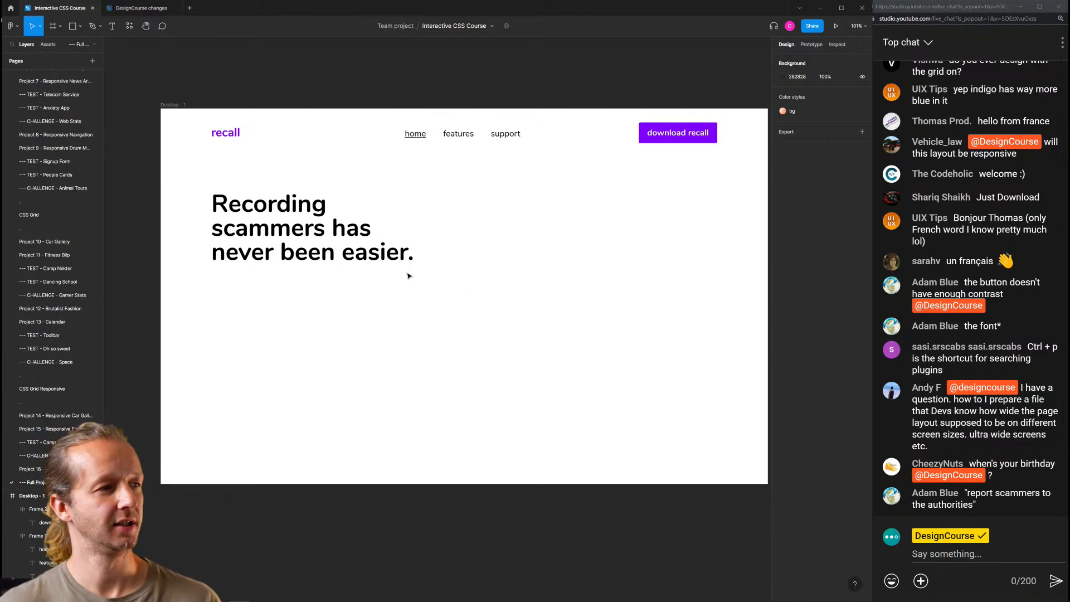
{"action": "left_click", "coordinate": [301, 239]}
{"action": "left_click", "coordinate": [497, 265]}
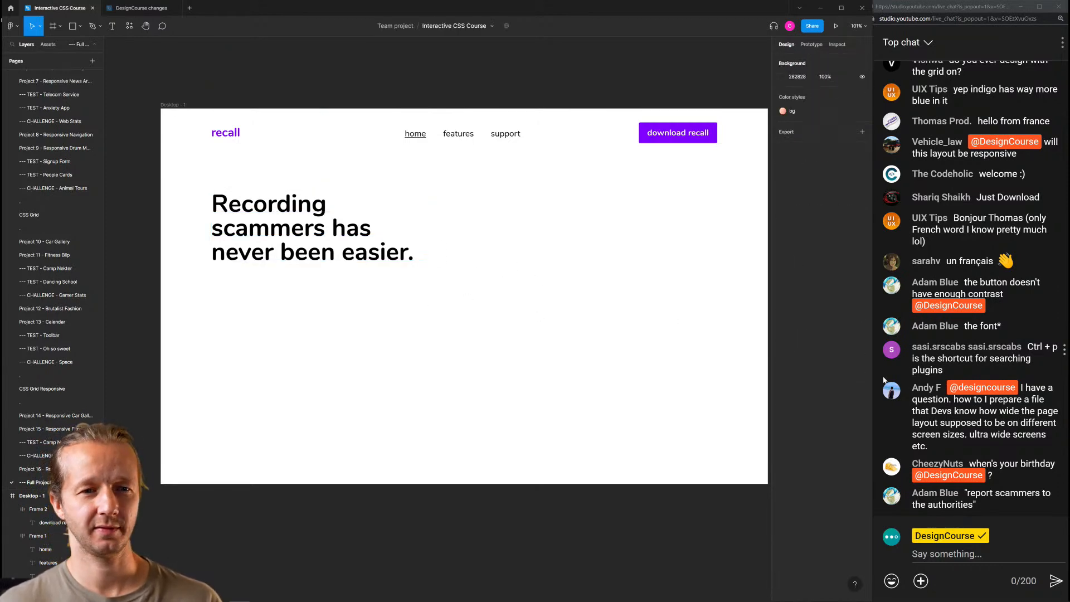
{"action": "left_click", "coordinate": [997, 452]}
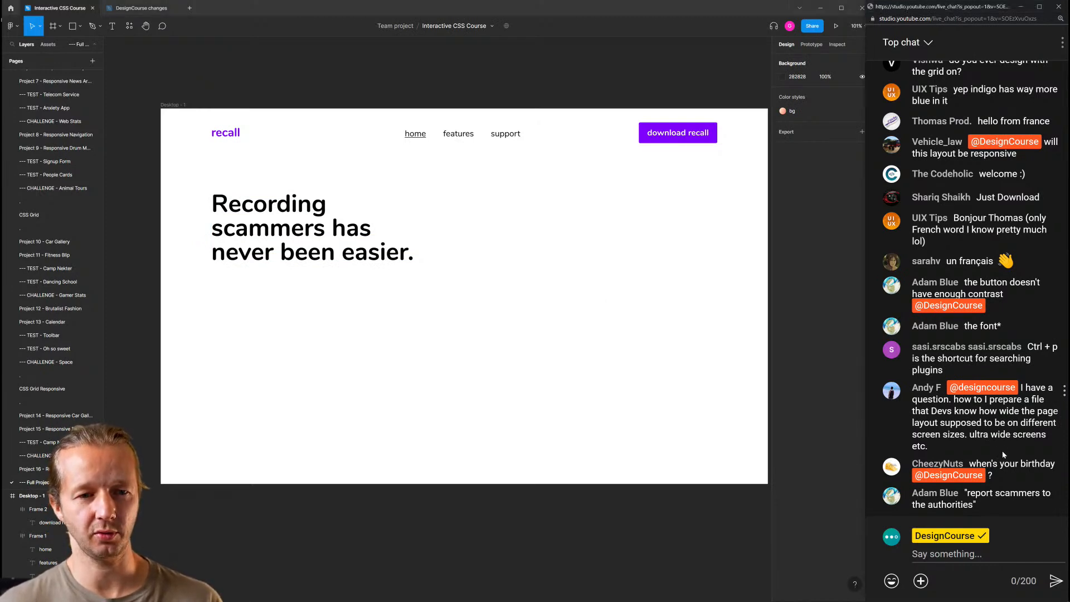
{"action": "scroll", "coordinate": [1013, 393], "scroll_direction": "up", "scroll_amount": 3}
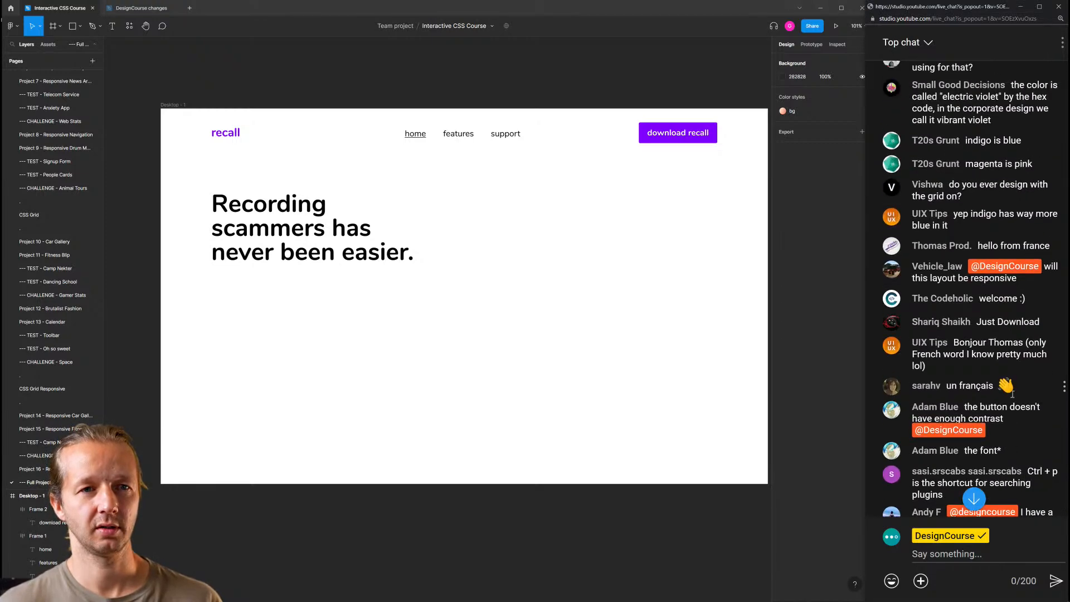
{"action": "scroll", "coordinate": [1008, 377], "scroll_direction": "down", "scroll_amount": 3}
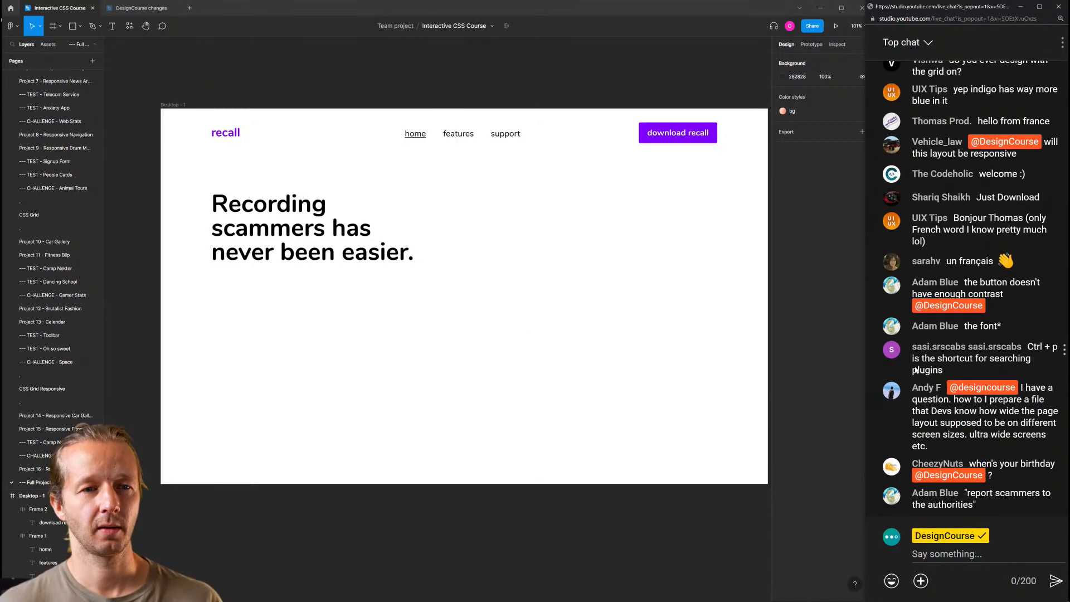
{"action": "left_click", "coordinate": [446, 318]}
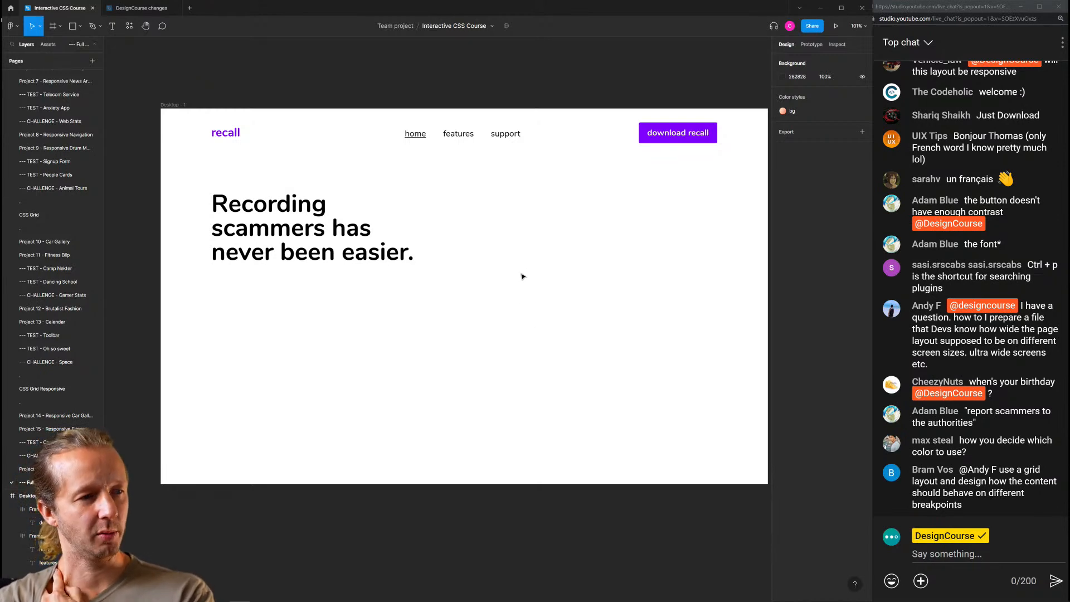
{"action": "left_click_drag", "start_coordinate": [488, 165], "coordinate": [691, 418]}
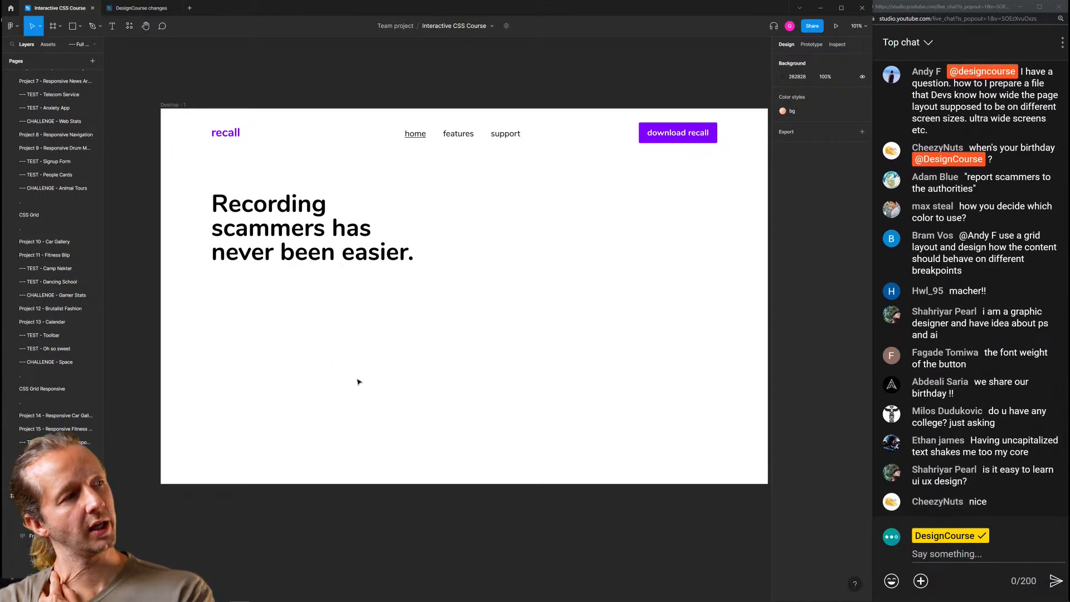
Search the Figma Community for "mobile mockup"
{"action": "left_click", "coordinate": [11, 8]}
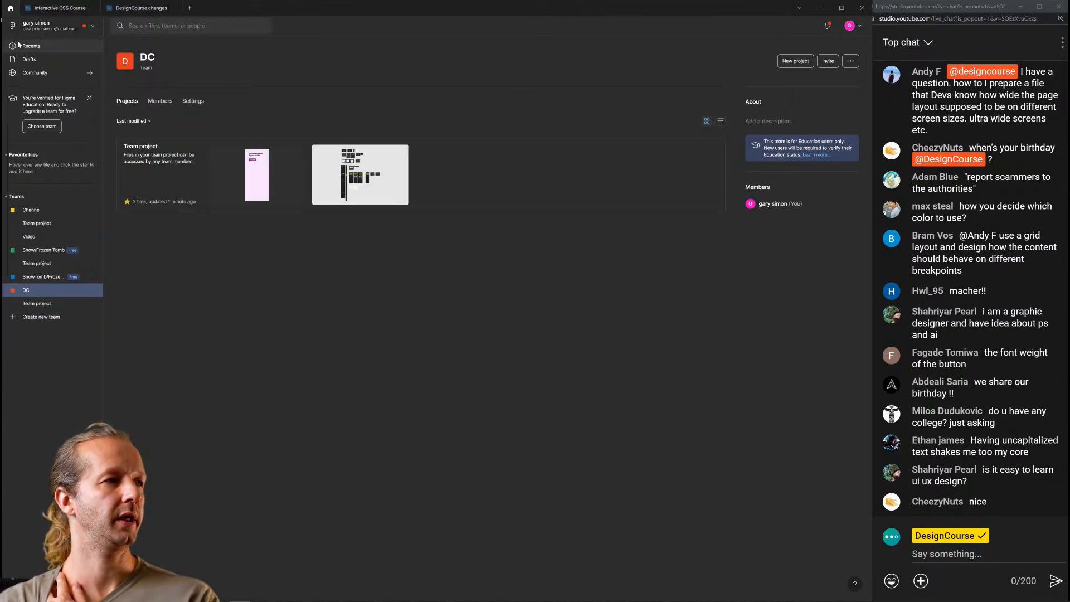
{"action": "left_click", "coordinate": [34, 73]}
{"action": "left_click", "coordinate": [157, 28]}
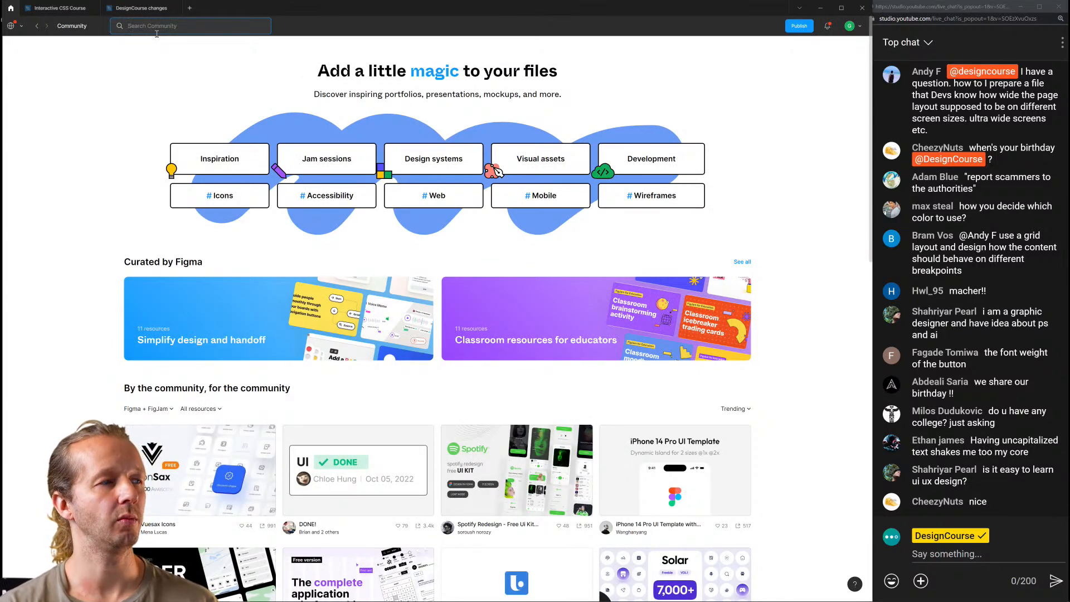
{"action": "type", "text": "mob"}
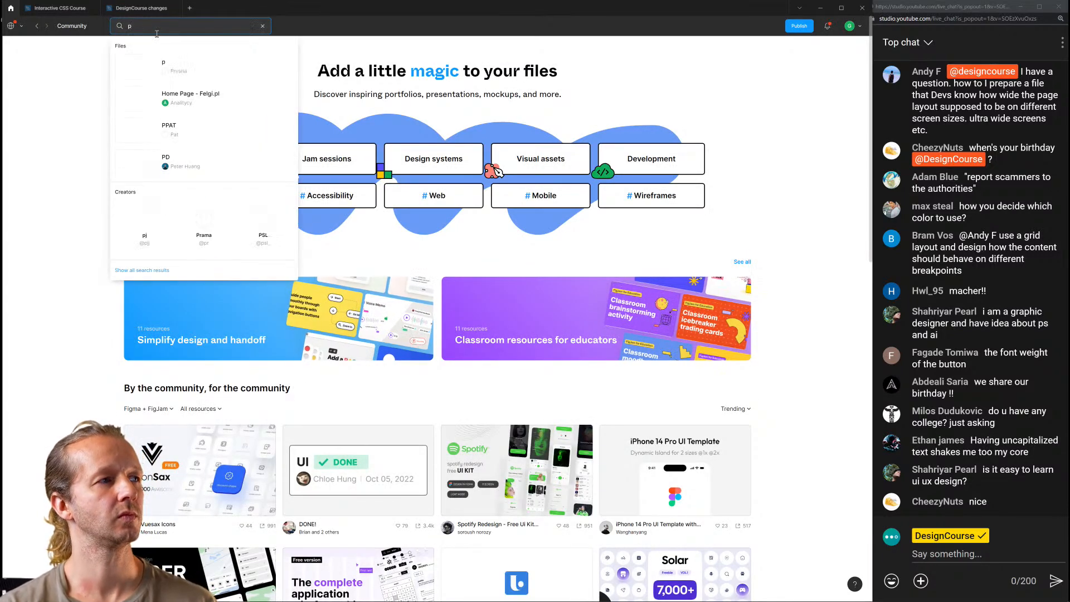
{"action": "type", "text": "ile mock"}
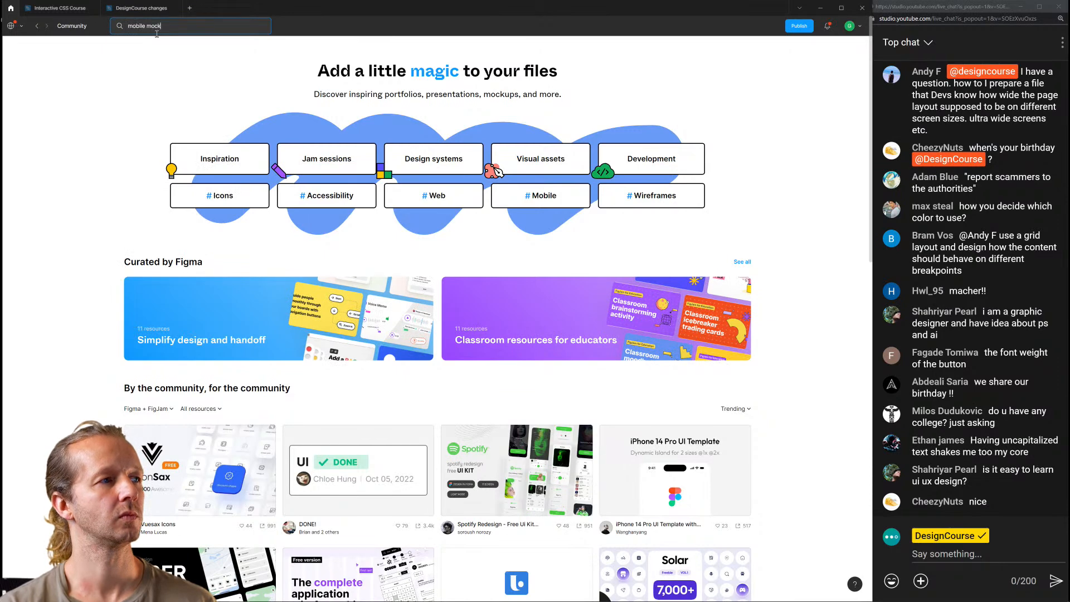
{"action": "type", "text": "up"}
{"action": "key", "text": "Return"}
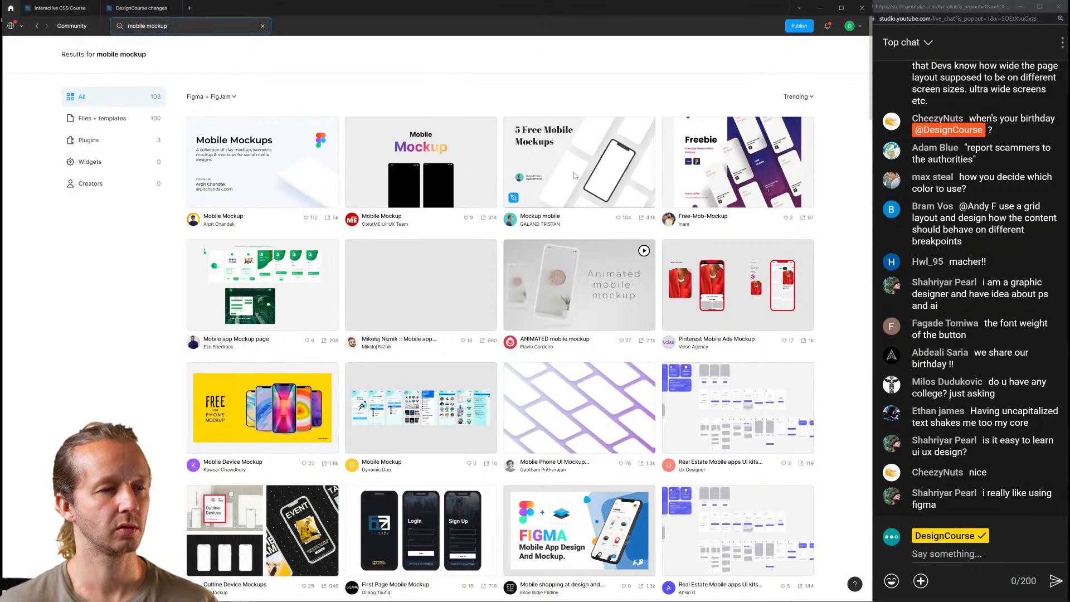
Get an editable copy of the Mockup mobile community file and enlarge its window to full height
{"action": "left_click", "coordinate": [595, 173]}
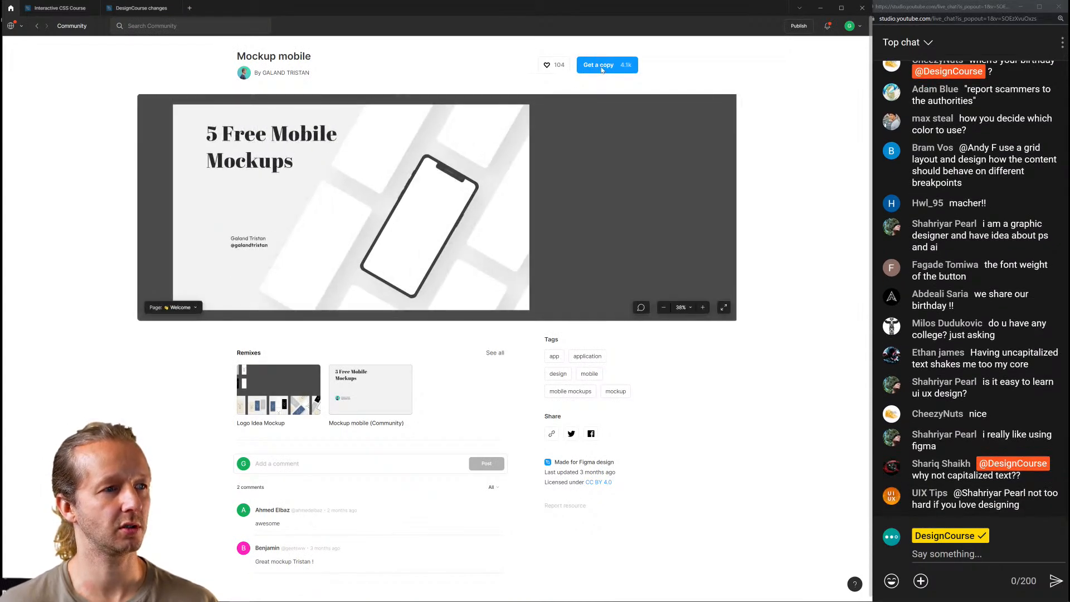
{"action": "left_click", "coordinate": [601, 68]}
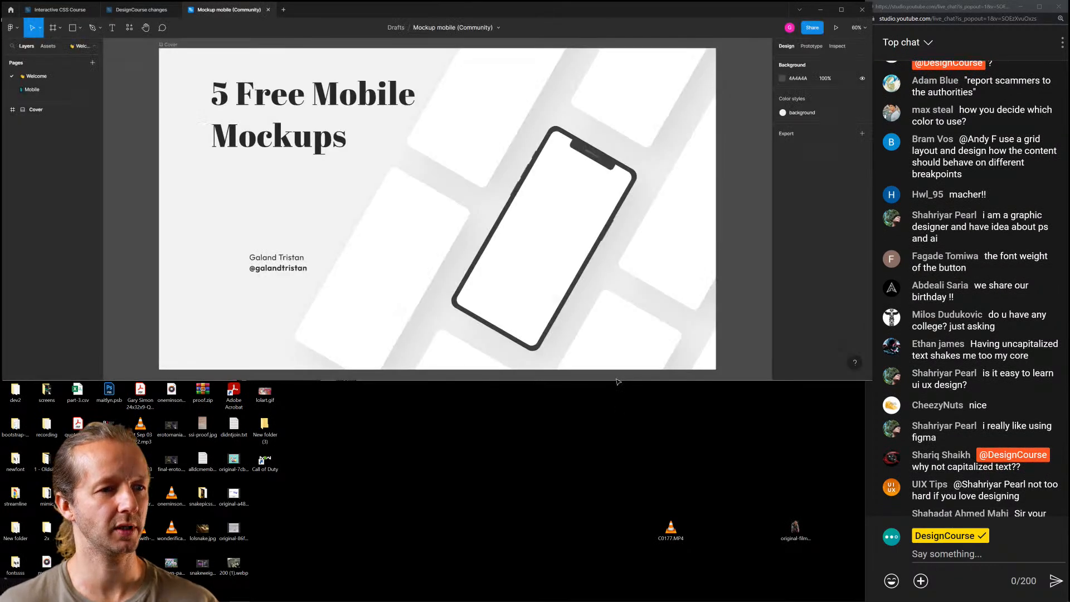
{"action": "left_click_drag", "start_coordinate": [618, 382], "coordinate": [615, 582]}
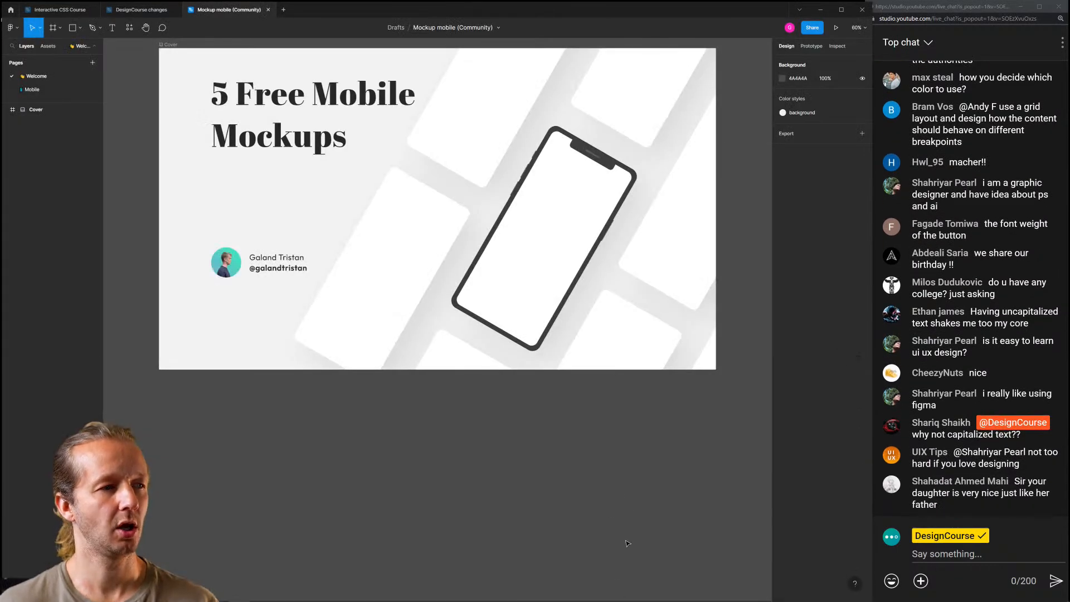
Copy the tilted phone outline from mobile_mockup_5 on the Mobile page into the recall landing page in the Interactive CSS Course file
{"action": "left_click", "coordinate": [58, 92]}
{"action": "scroll", "coordinate": [655, 329], "scroll_direction": "up", "scroll_amount": 3}
{"action": "left_click_drag", "start_coordinate": [633, 309], "coordinate": [394, 115]}
{"action": "scroll", "coordinate": [446, 245], "scroll_direction": "up", "scroll_amount": 5}
{"action": "left_click", "coordinate": [499, 194]}
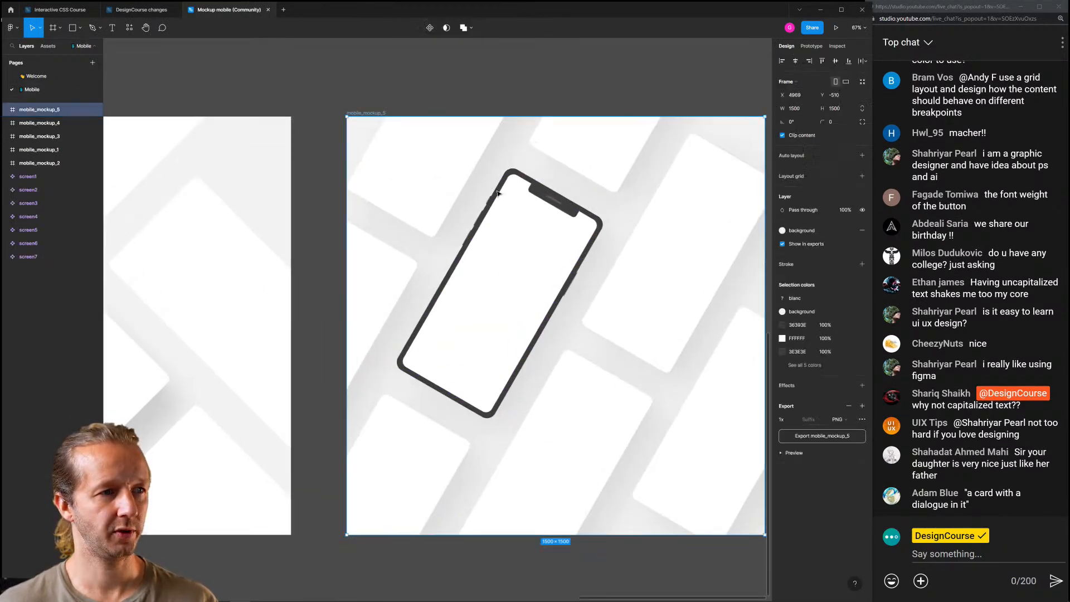
{"action": "left_click", "coordinate": [548, 197], "text": "ctrl"}
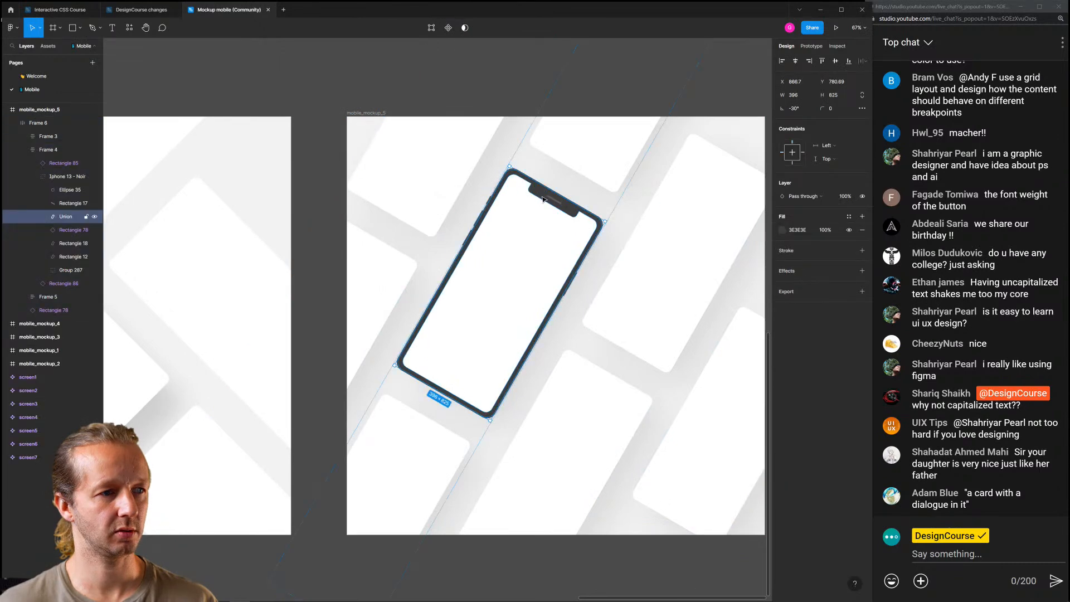
{"action": "left_click", "coordinate": [141, 10]}
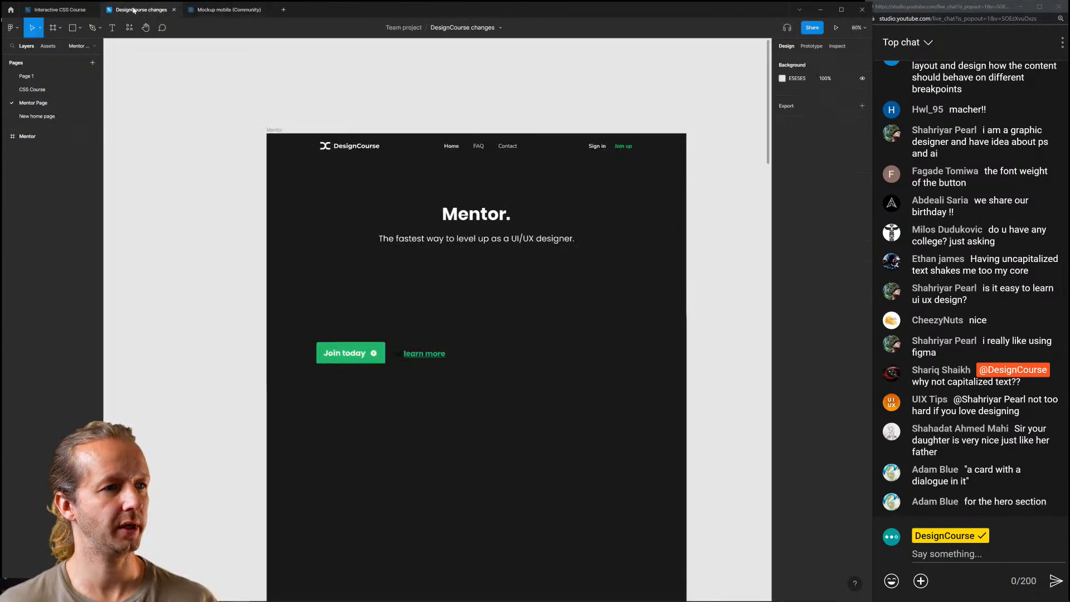
{"action": "left_click", "coordinate": [88, 10]}
{"action": "key", "text": "ctrl+v"}
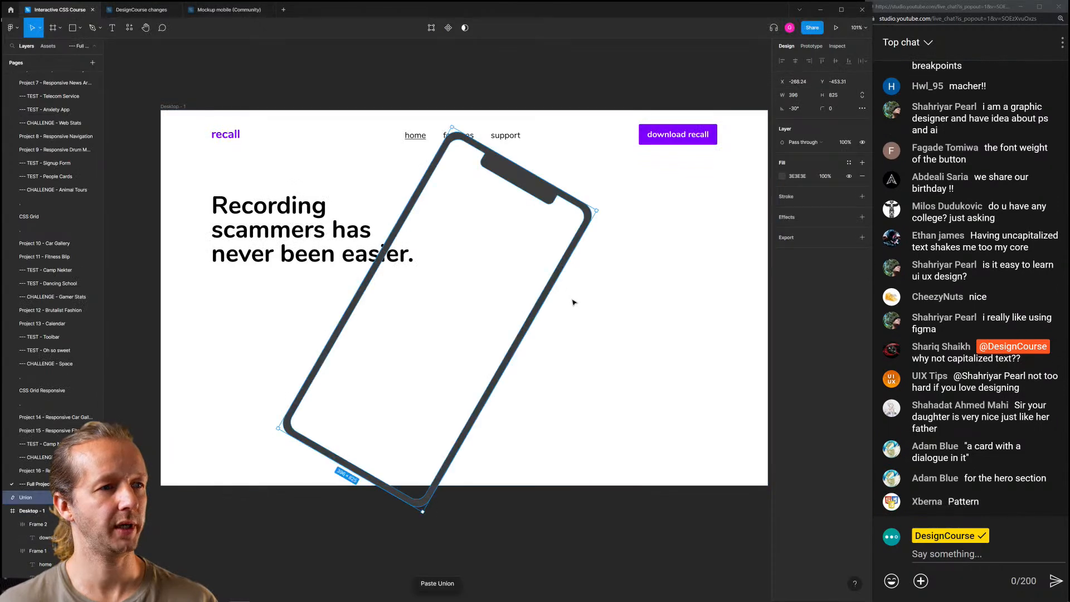
Position the phone outline beside the hero heading at about X 56.5, Y -351
{"action": "left_click_drag", "start_coordinate": [530, 188], "coordinate": [692, 231]}
{"action": "scroll", "coordinate": [365, 249], "scroll_direction": "down", "scroll_amount": 5}
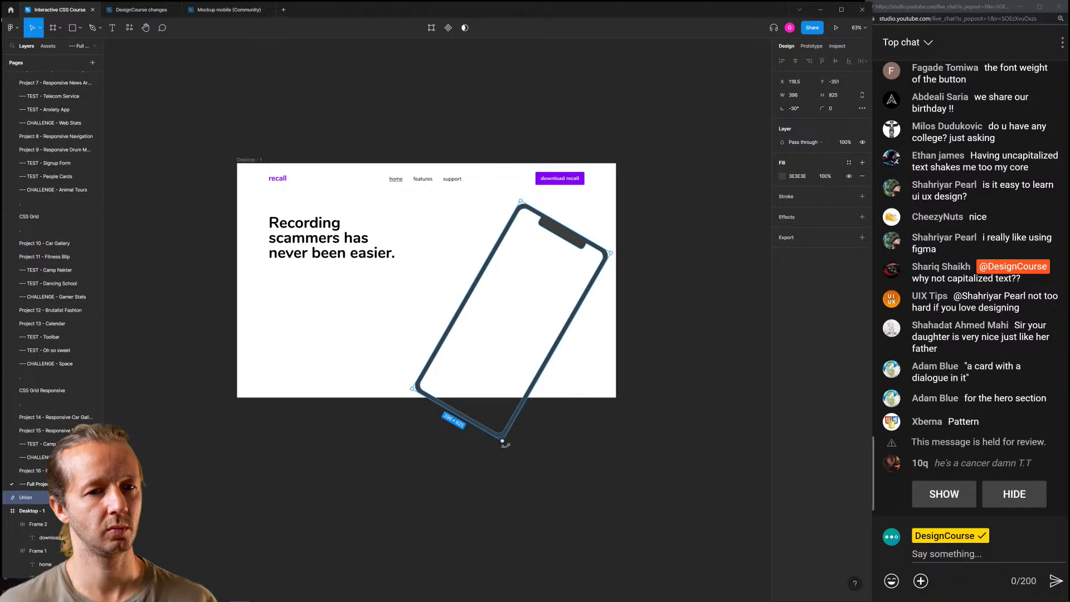
{"action": "left_click_drag", "start_coordinate": [555, 230], "coordinate": [538, 232]}
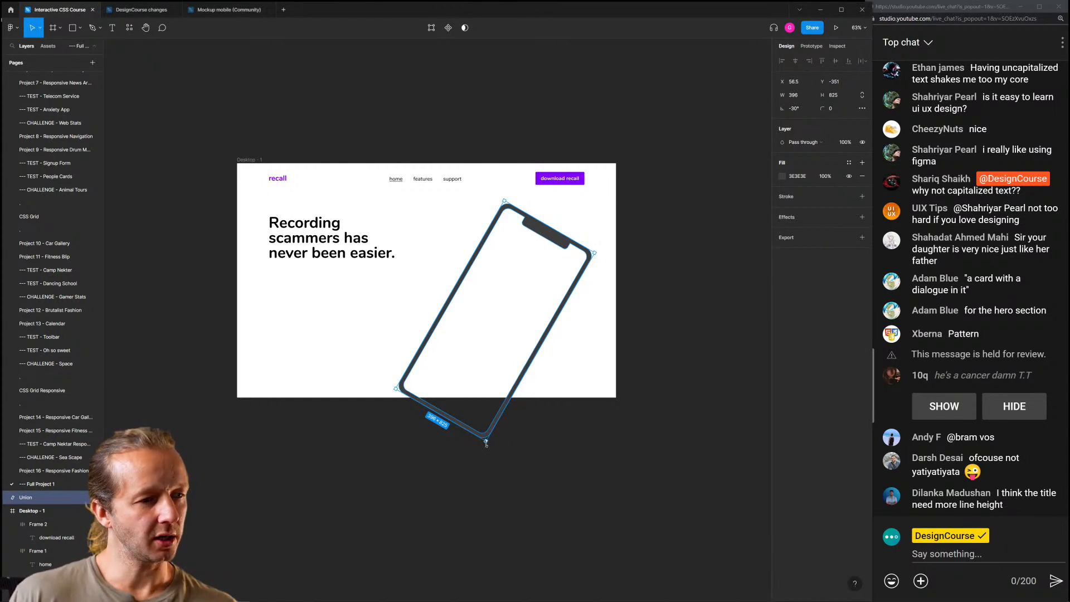
Extend the Desktop - 1 frame downward until it reaches well below the phone outline
{"action": "left_click", "coordinate": [254, 159]}
{"action": "left_click_drag", "start_coordinate": [371, 398], "coordinate": [368, 584]}
{"action": "left_click_drag", "start_coordinate": [374, 437], "coordinate": [373, 314]}
{"action": "left_click_drag", "start_coordinate": [381, 458], "coordinate": [386, 575]}
{"action": "left_click", "coordinate": [338, 251]}
{"action": "scroll", "coordinate": [313, 221], "scroll_direction": "up", "scroll_amount": 5}
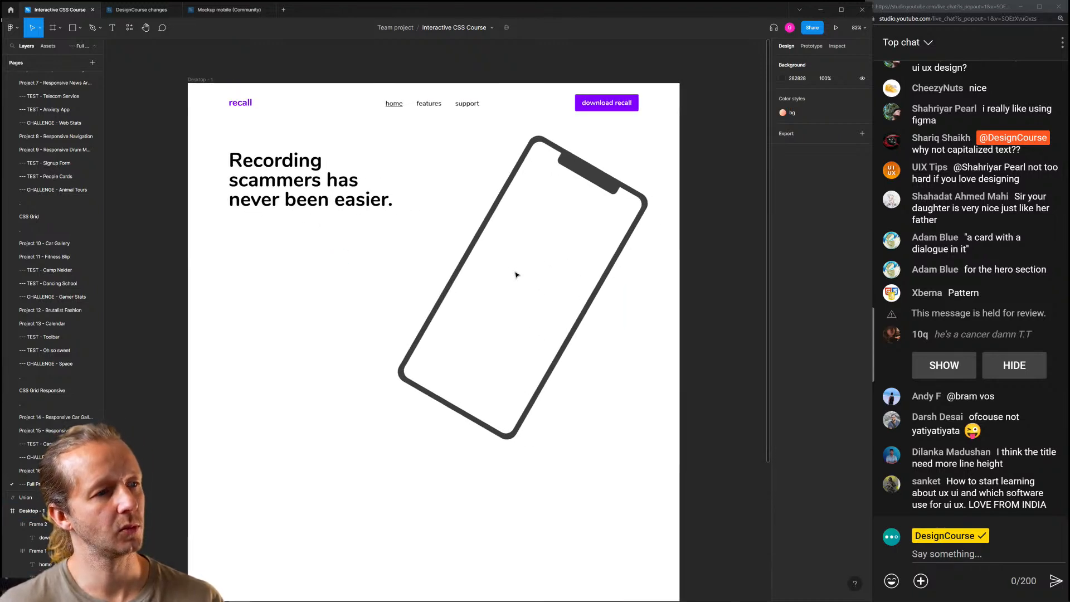
Try filling the phone outline with the purple sampled from the download recall button, and undo it
{"action": "left_click", "coordinate": [515, 174]}
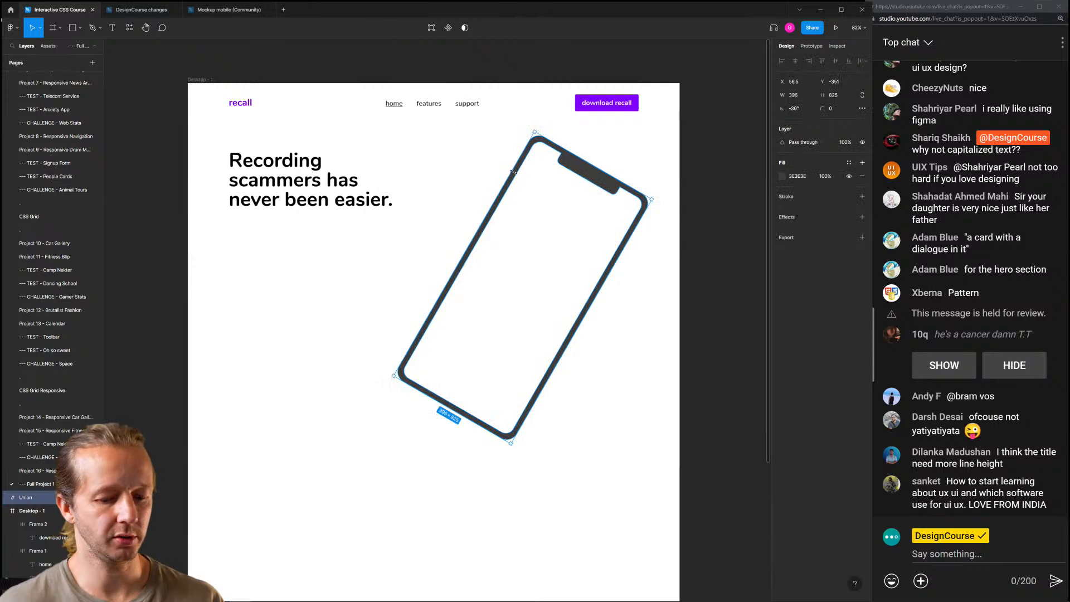
{"action": "key", "text": "i"}
{"action": "left_click", "coordinate": [603, 107]}
{"action": "left_click", "coordinate": [658, 182]}
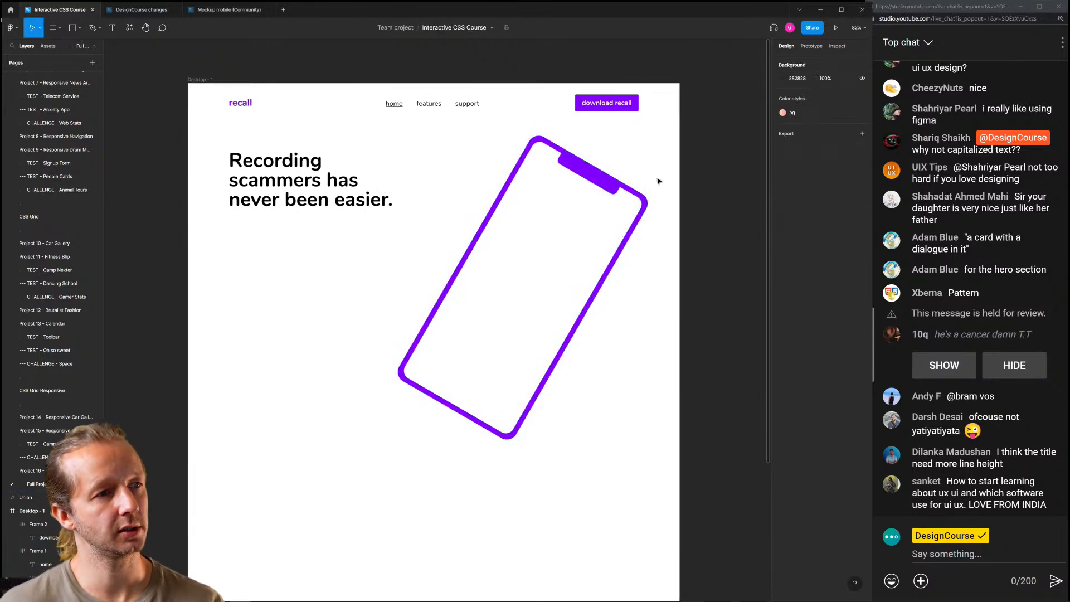
{"action": "key", "text": "ctrl+z"}
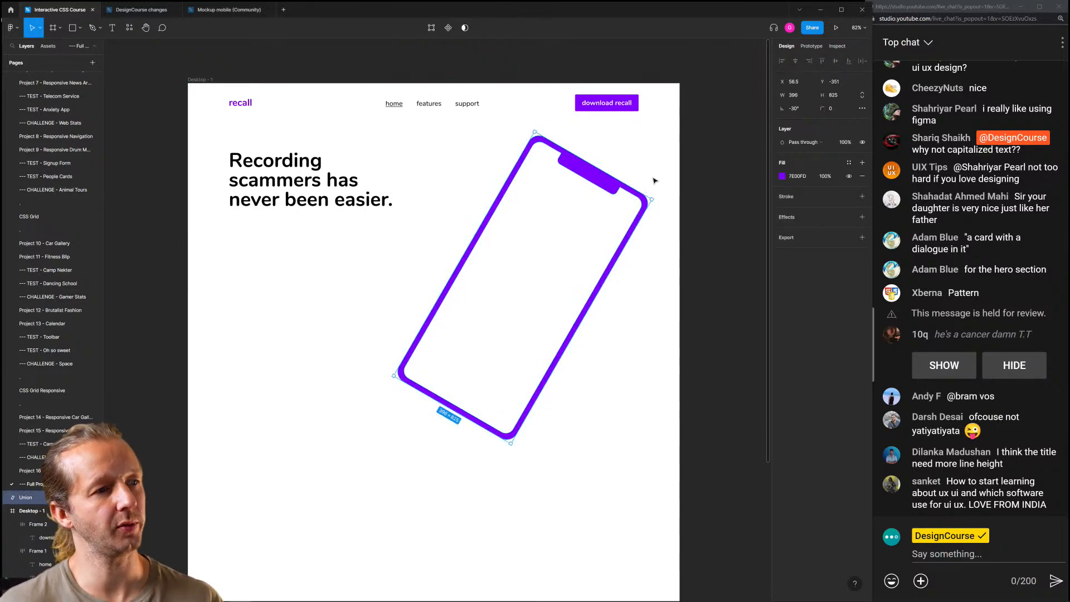
{"action": "left_click", "coordinate": [448, 254]}
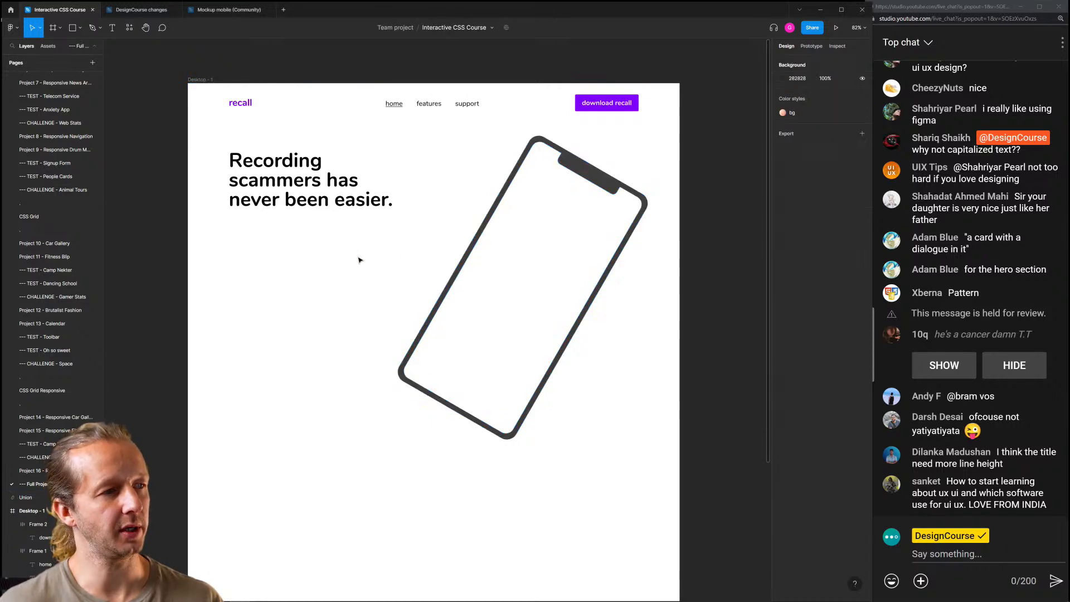
Draw a full-width 1440 × 481 rectangle below the heading and fill it with the download button's purple, 7E00FD
{"action": "key", "text": "r"}
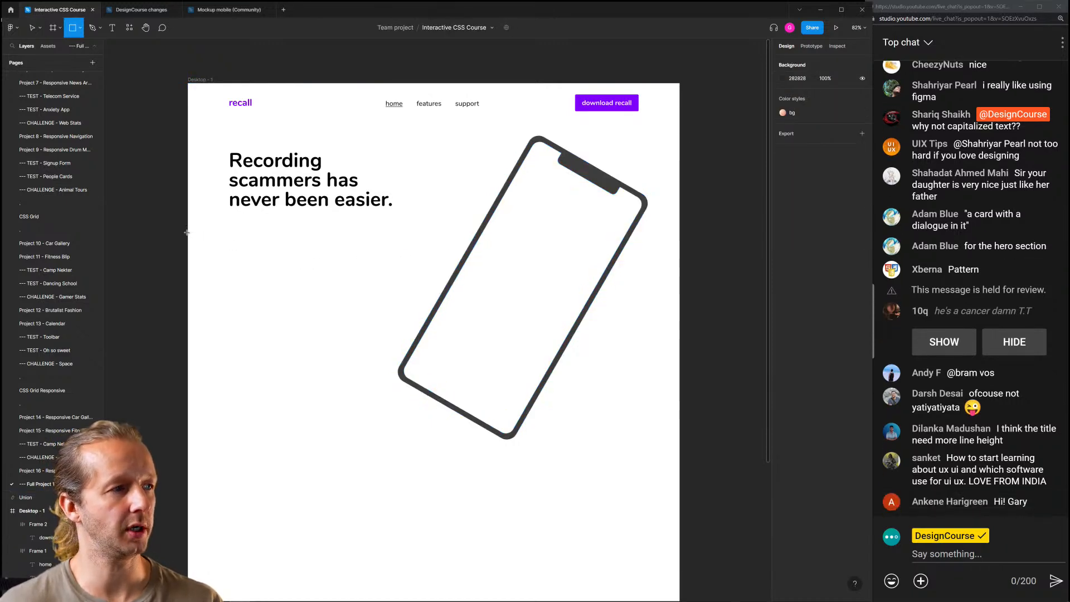
{"action": "mouse_move", "coordinate": [186, 232]}
{"action": "left_mouse_down"}
{"action": "mouse_move", "coordinate": [557, 387]}
{"action": "mouse_move", "coordinate": [694, 481]}
{"action": "mouse_move", "coordinate": [682, 570]}
{"action": "mouse_move", "coordinate": [648, 381]}
{"action": "mouse_move", "coordinate": [672, 414]}
{"action": "mouse_move", "coordinate": [680, 400]}
{"action": "left_mouse_up"}
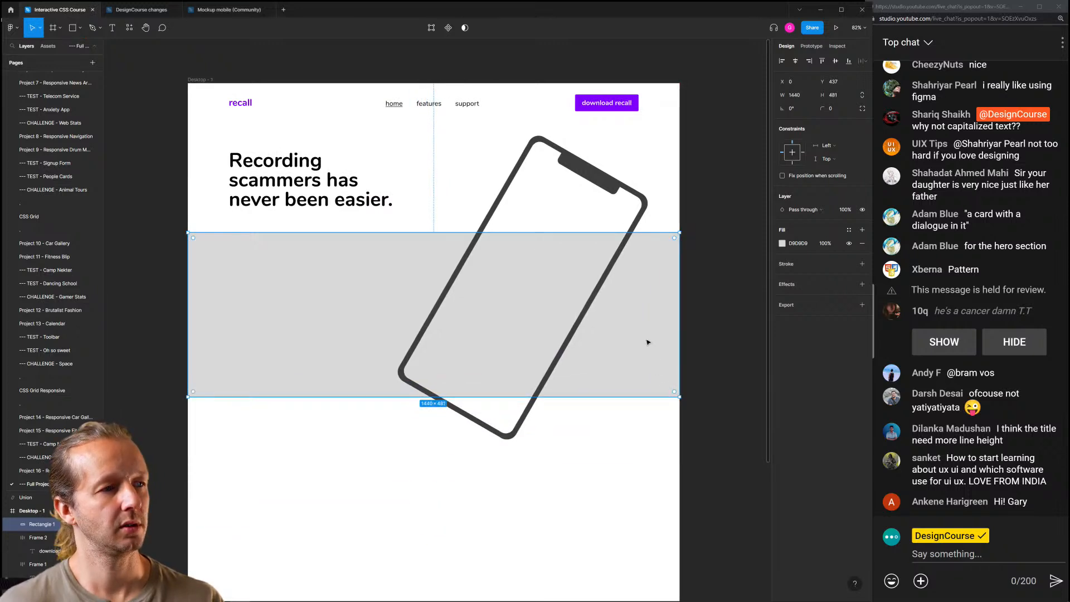
{"action": "scroll", "coordinate": [598, 331], "scroll_direction": "right", "scroll_amount": 3}
{"action": "scroll", "coordinate": [502, 324], "scroll_direction": "down", "scroll_amount": 5}
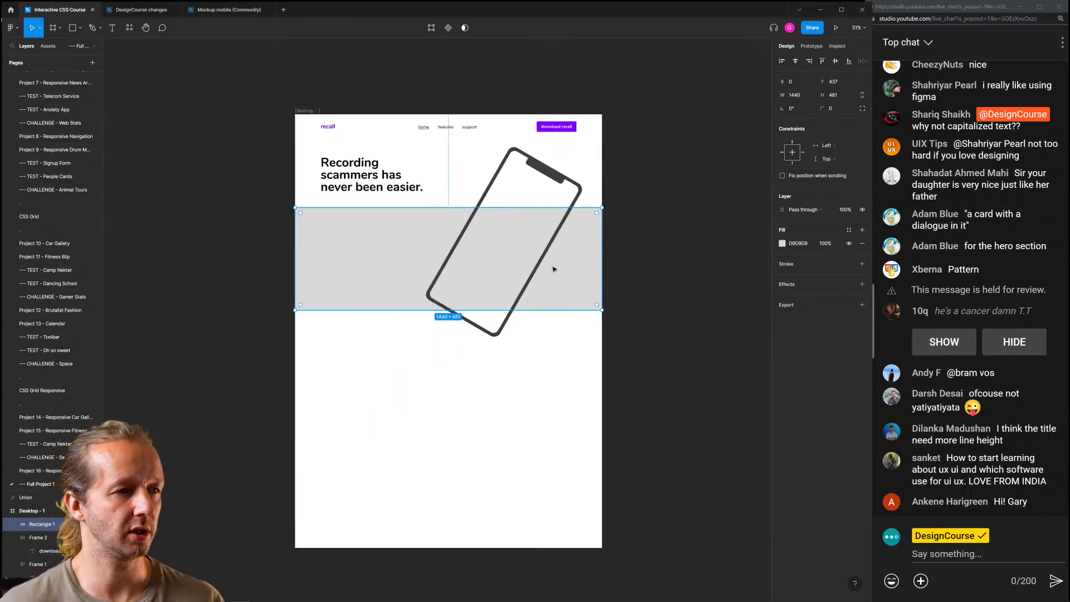
{"action": "key", "text": "i"}
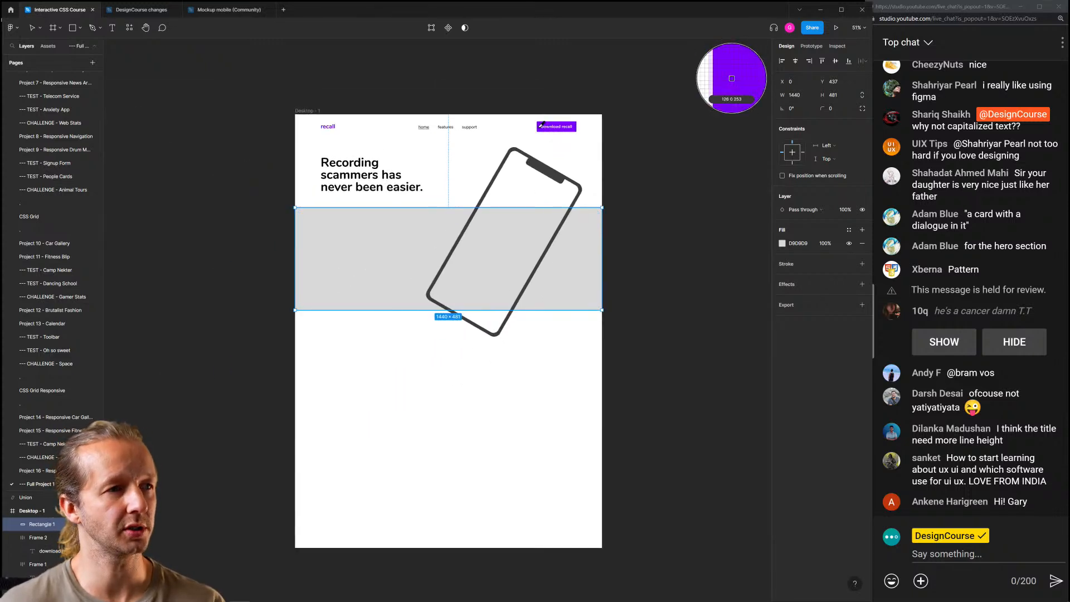
{"action": "left_click", "coordinate": [549, 127]}
Move the purple rectangle down so its upper edge crosses the phone's lower part, and stretch it to a height of about 834
{"action": "left_click_drag", "start_coordinate": [363, 251], "coordinate": [375, 296]}
{"action": "left_click_drag", "start_coordinate": [424, 351], "coordinate": [438, 428]}
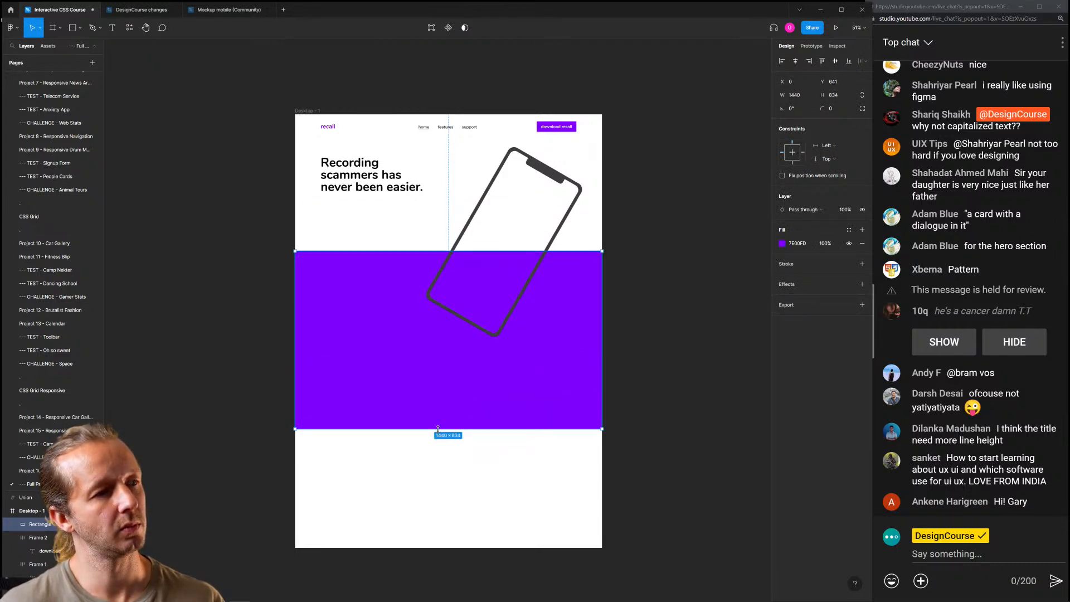
{"action": "scroll", "coordinate": [356, 254], "scroll_direction": "up", "scroll_amount": 3}
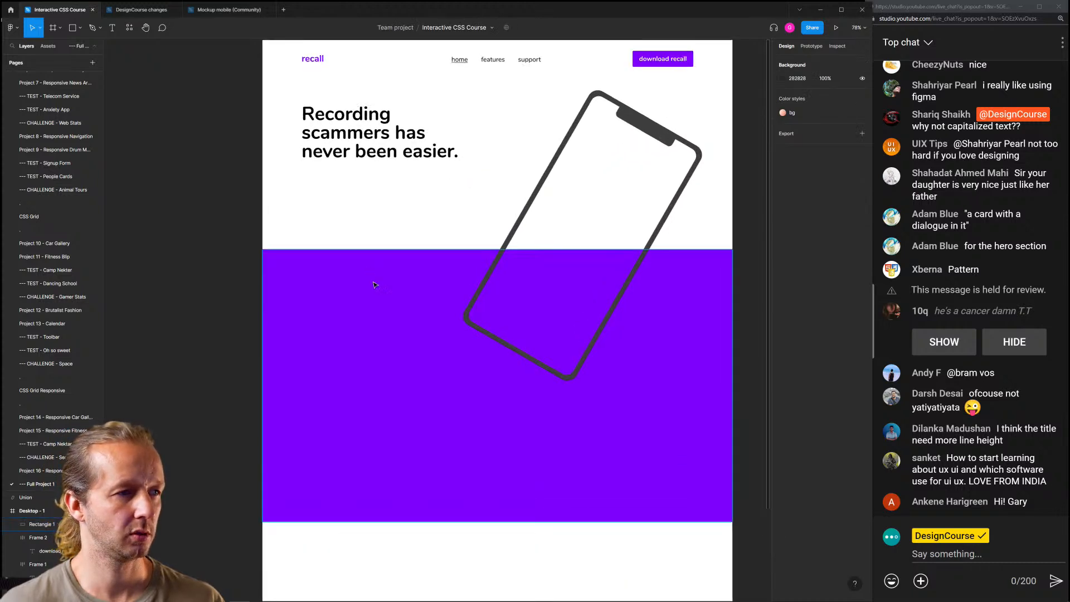
{"action": "left_click_drag", "start_coordinate": [387, 298], "coordinate": [390, 327]}
Scale the phone outline down to about 383 × 808, flip it horizontally and shift it slightly up and right
{"action": "left_click", "coordinate": [697, 157]}
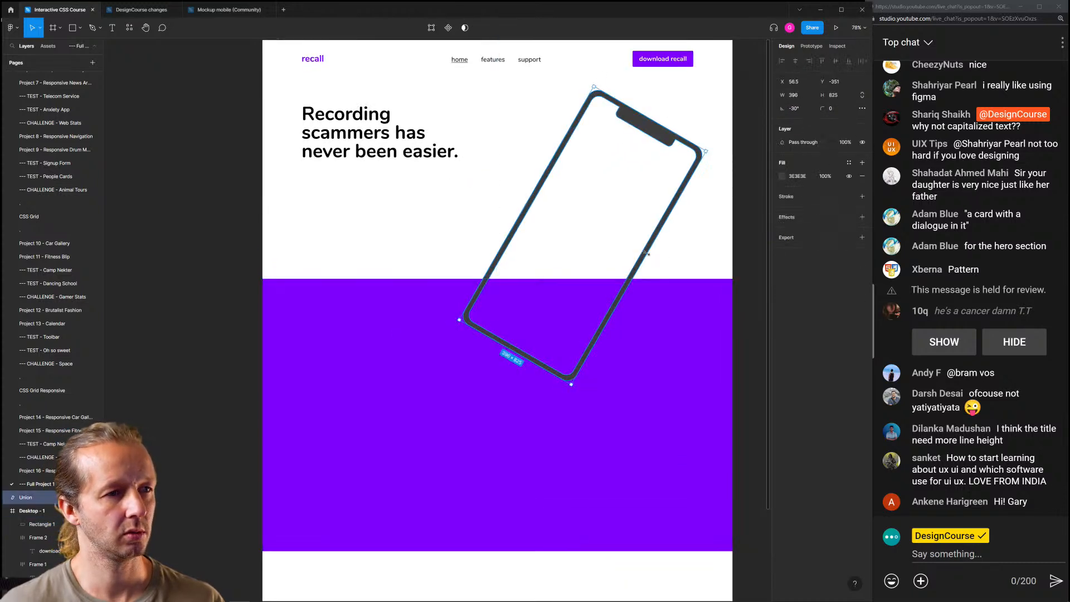
{"action": "left_click_drag", "start_coordinate": [702, 154], "coordinate": [702, 181]}
{"action": "right_click", "coordinate": [701, 181]}
{"action": "mouse_move", "coordinate": [725, 217]}
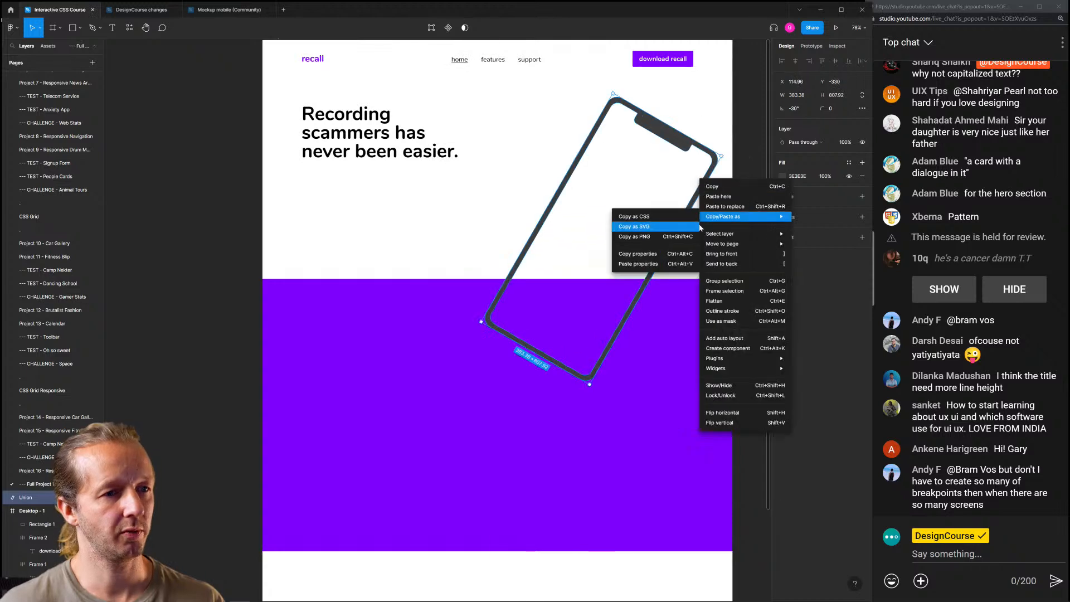
{"action": "left_click", "coordinate": [723, 412]}
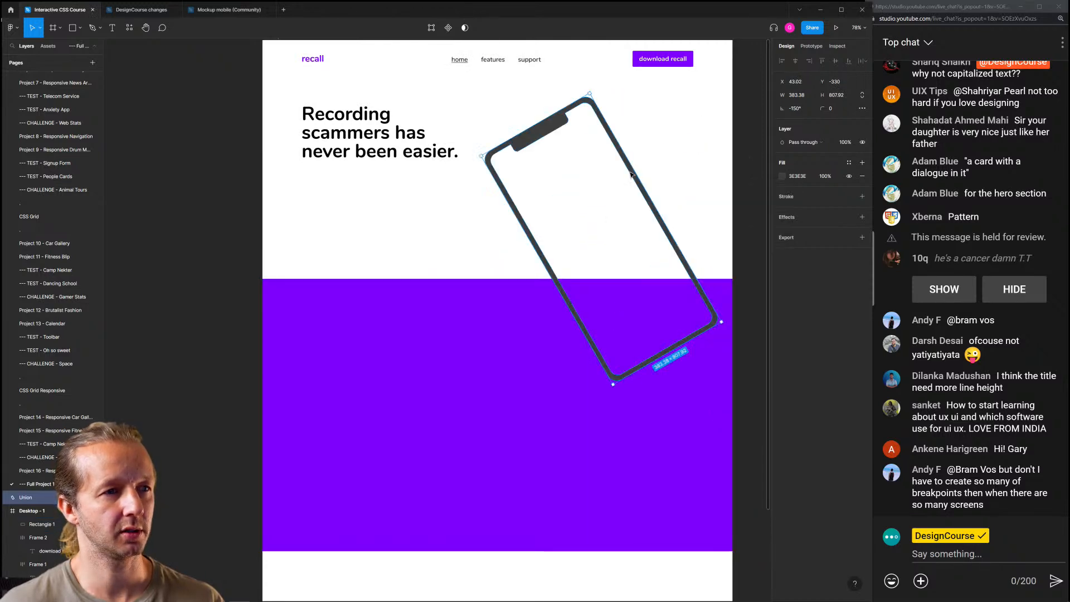
{"action": "left_click_drag", "start_coordinate": [630, 171], "coordinate": [644, 160]}
Shorten the phone outline to about 392 × 678 by moving its lower corner points up along the tilt
{"action": "double_click", "coordinate": [719, 318]}
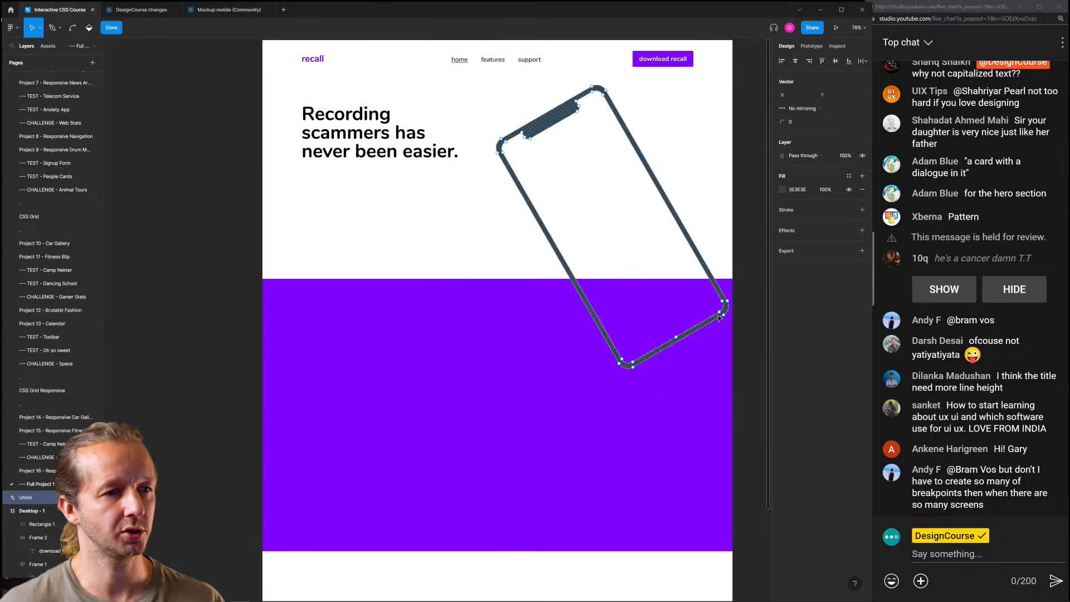
{"action": "left_click_drag", "start_coordinate": [736, 281], "coordinate": [619, 336]}
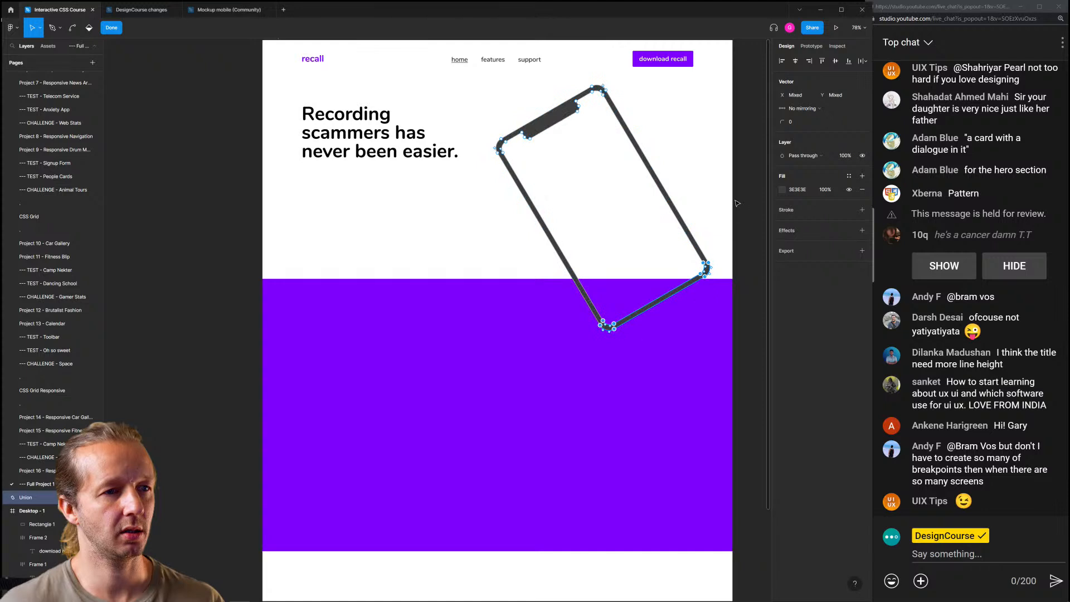
{"action": "left_click", "coordinate": [718, 207]}
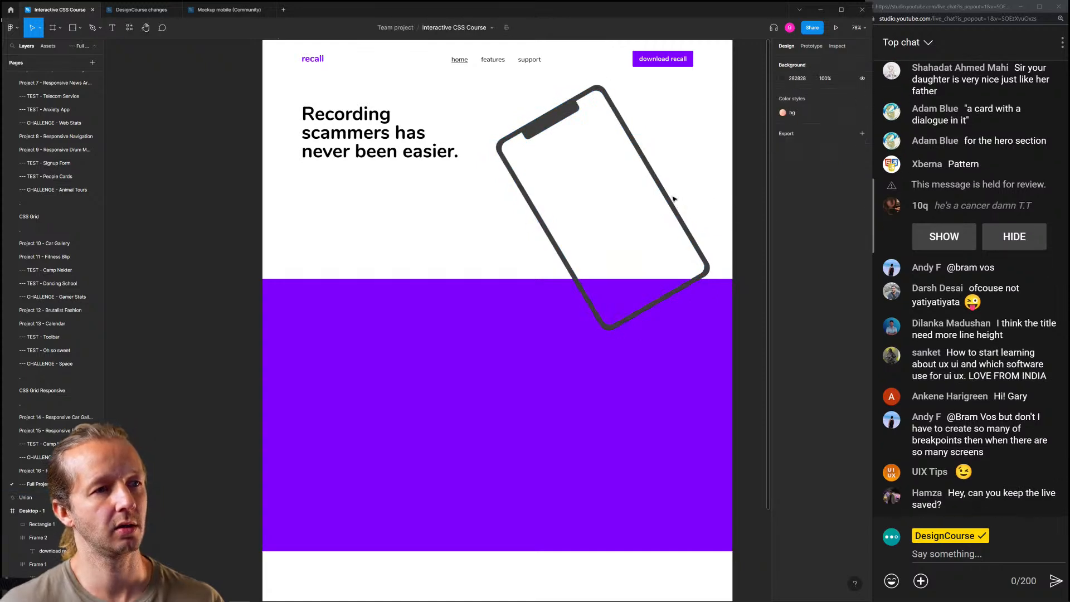
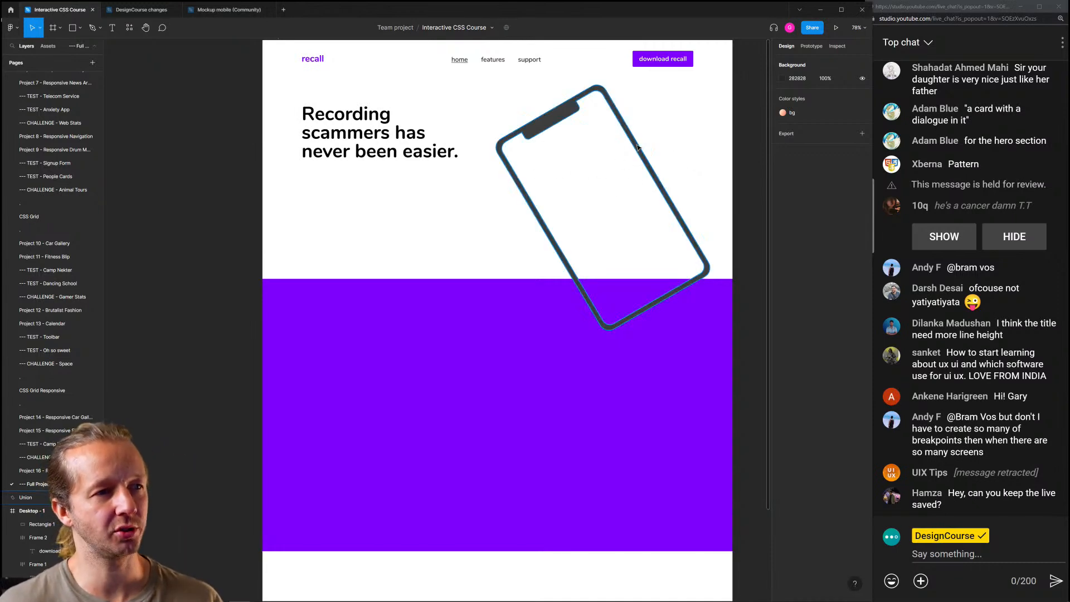
Rotate the tilted phone outline upright, to about 180°, with its notch at the upper end
{"action": "left_click", "coordinate": [565, 116]}
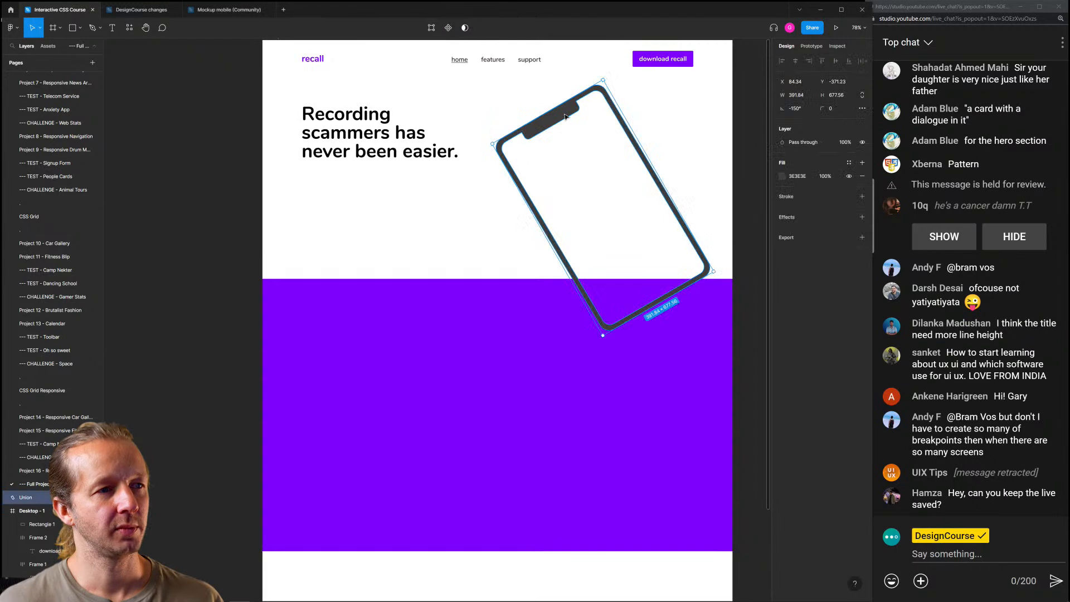
{"action": "left_click", "coordinate": [623, 153]}
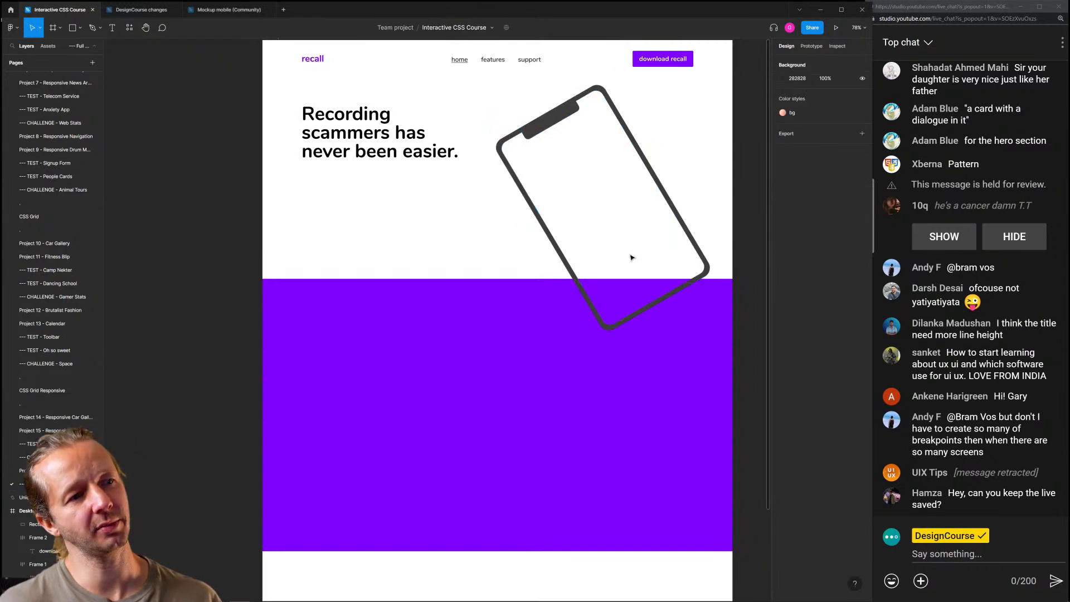
{"action": "left_click", "coordinate": [577, 111]}
{"action": "left_click_drag", "start_coordinate": [715, 272], "coordinate": [671, 323]}
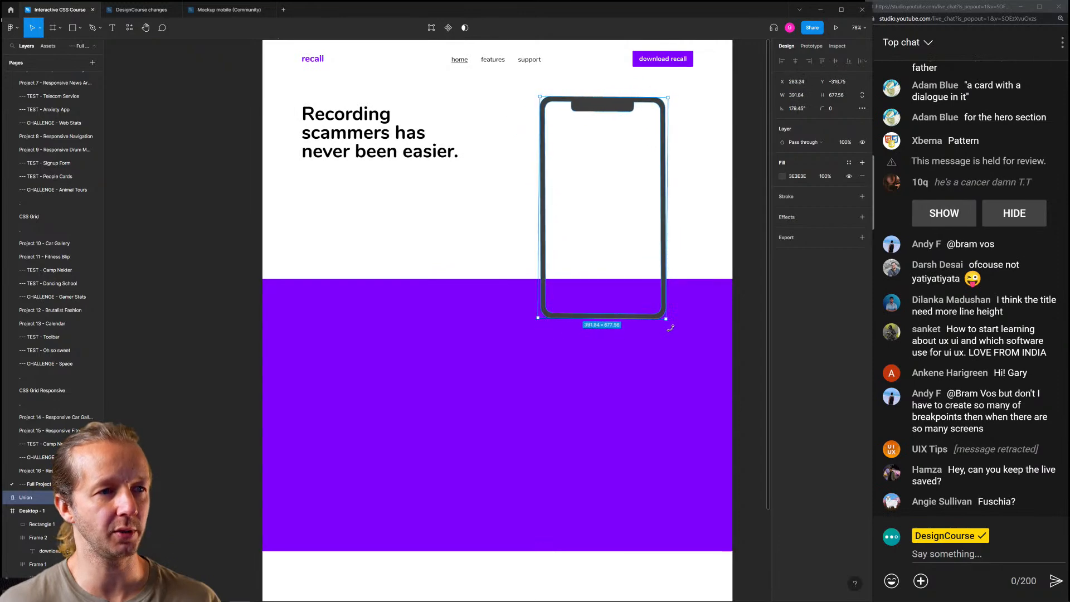
{"action": "left_click", "coordinate": [687, 274]}
Fine-tune the phone outline's rotation in small corrections so that it stands nearly straight
{"action": "scroll", "coordinate": [638, 146], "scroll_direction": "up", "scroll_amount": 5}
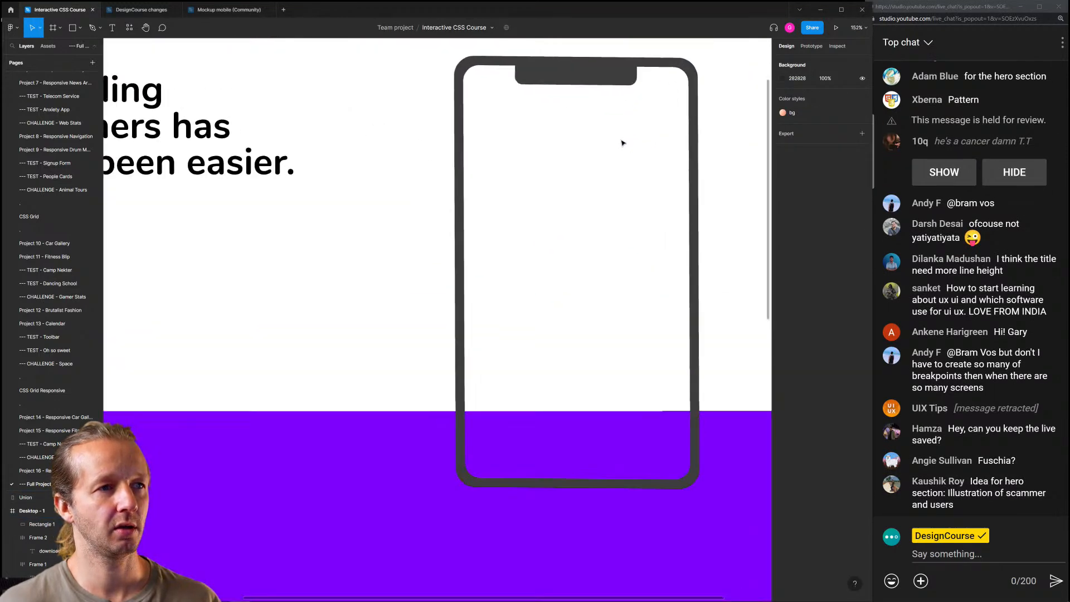
{"action": "scroll", "coordinate": [623, 143], "scroll_direction": "up", "scroll_amount": 2}
{"action": "scroll", "coordinate": [622, 143], "scroll_direction": "right", "scroll_amount": 2}
{"action": "left_click", "coordinate": [601, 84]}
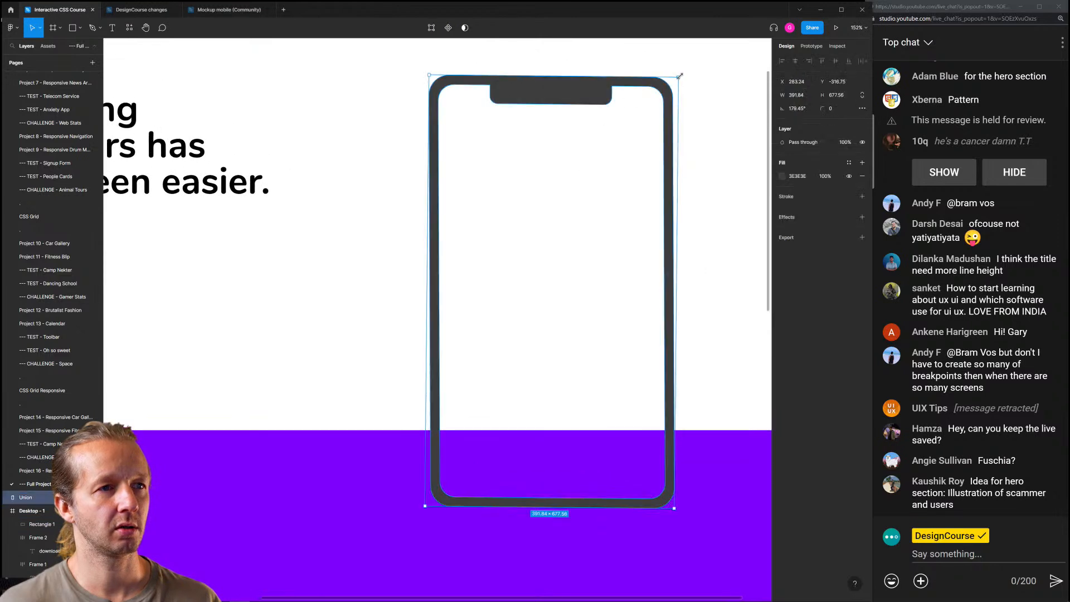
{"action": "left_click_drag", "start_coordinate": [681, 75], "coordinate": [679, 72]}
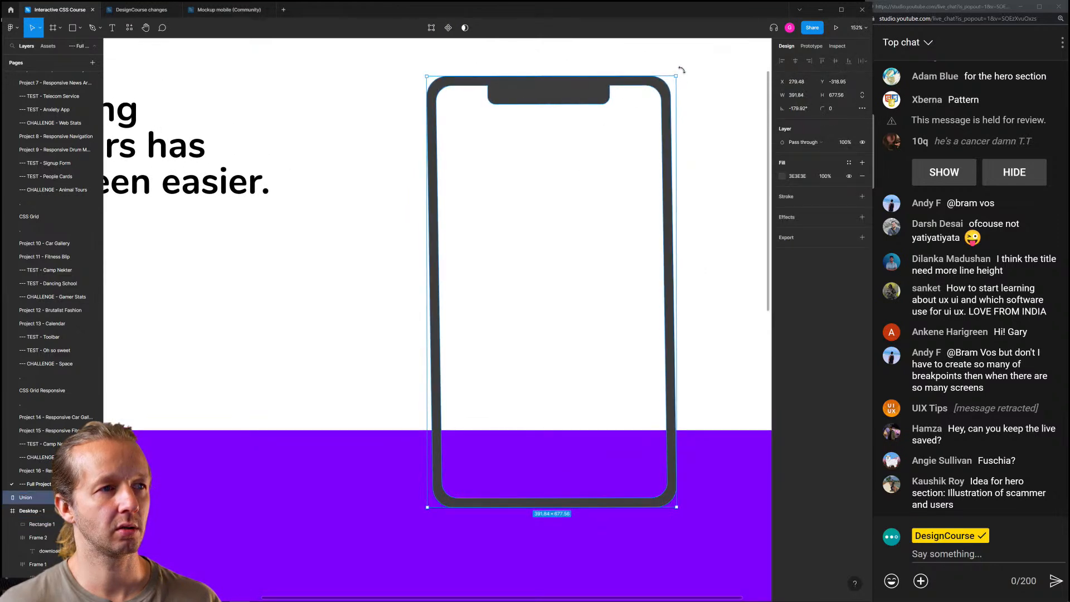
{"action": "left_click", "coordinate": [705, 110]}
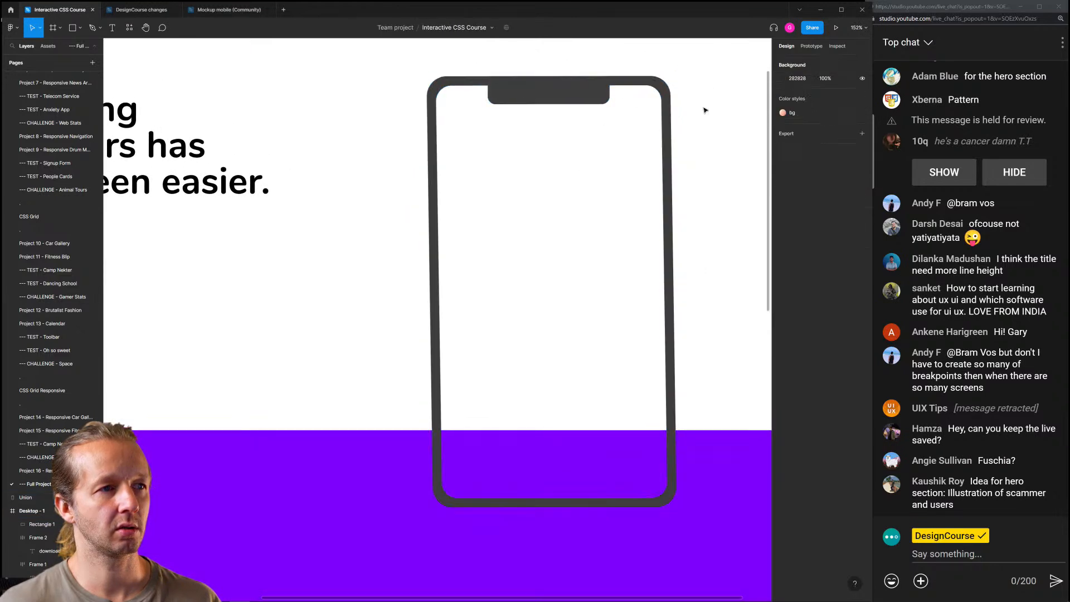
{"action": "left_click", "coordinate": [677, 125]}
{"action": "mouse_move", "coordinate": [679, 74]}
{"action": "left_mouse_down"}
{"action": "mouse_move", "coordinate": [688, 91]}
{"action": "mouse_move", "coordinate": [669, 95]}
{"action": "mouse_move", "coordinate": [684, 73]}
{"action": "left_mouse_up"}
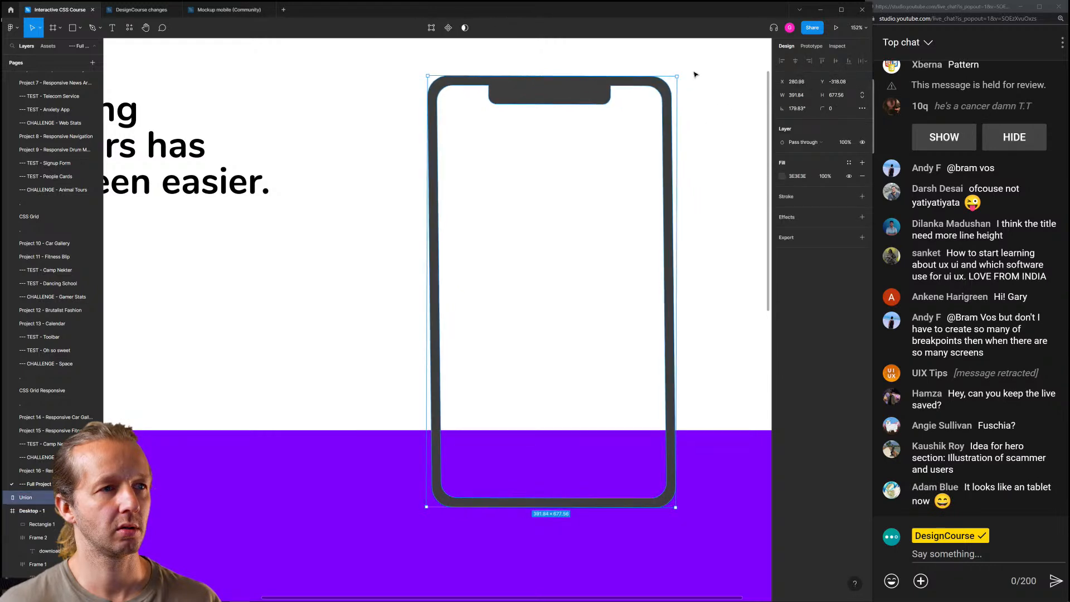
{"action": "left_click", "coordinate": [695, 72]}
Draw a temporary 458 × 33 rectangle along the phone's upper edge to check its straightness, and delete it
{"action": "key", "text": "r"}
{"action": "left_click_drag", "start_coordinate": [400, 53], "coordinate": [694, 78]}
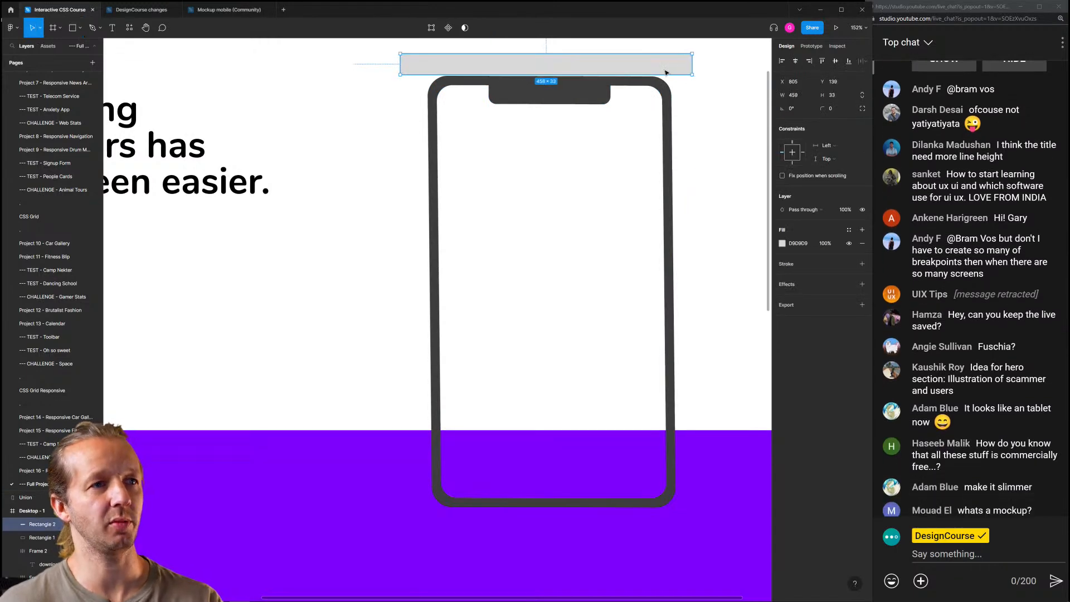
{"action": "key", "text": "Delete"}
{"action": "left_click", "coordinate": [667, 116]}
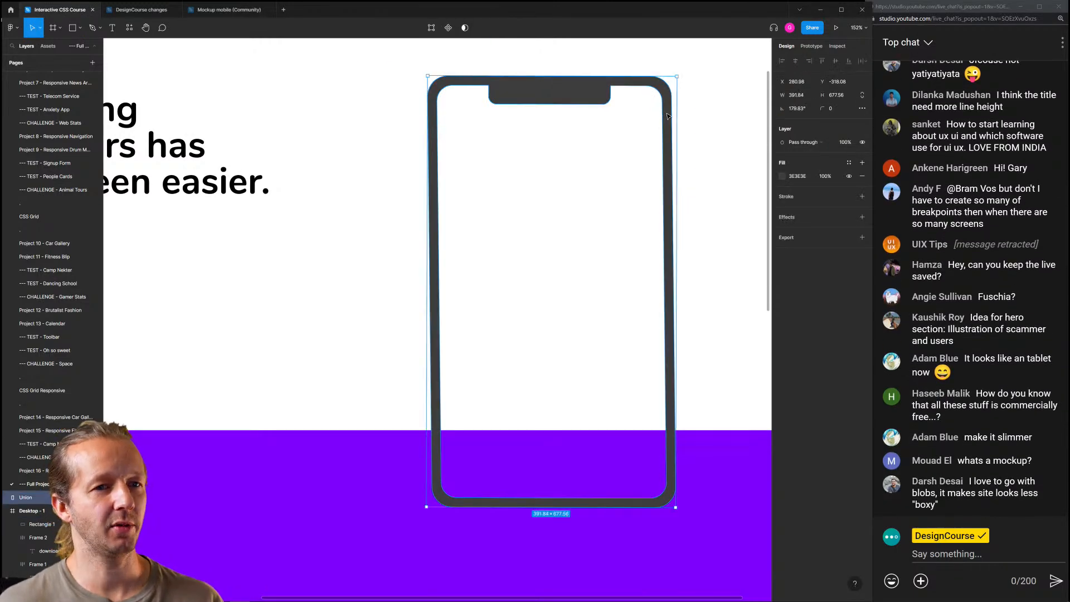
{"action": "left_click", "coordinate": [702, 139]}
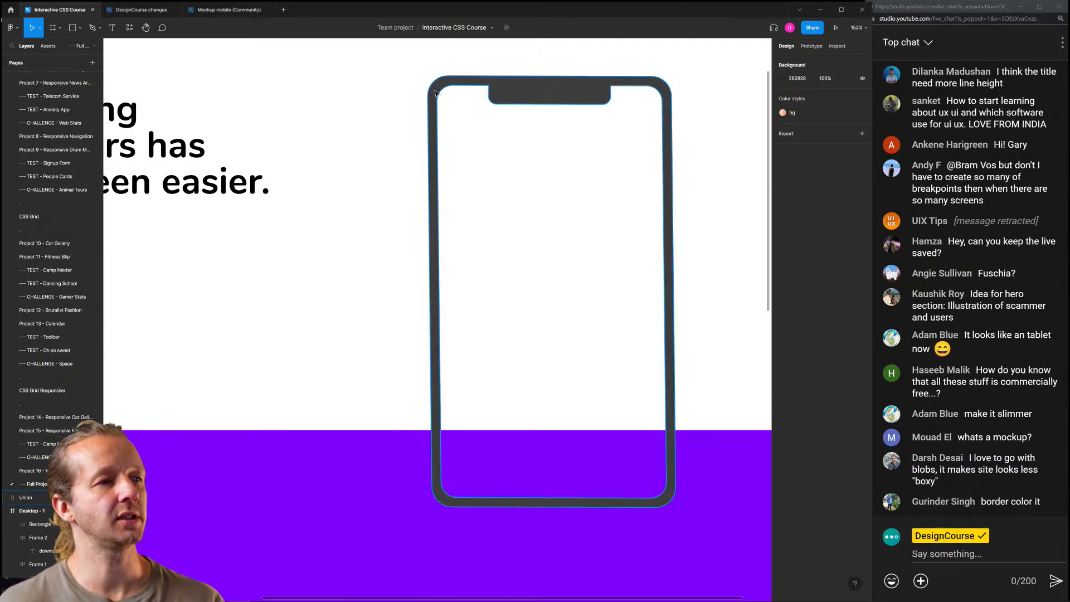
Draw a 365 × 659 rectangle filling the phone's screen and send the purple section to the back
{"action": "key", "text": "r"}
{"action": "mouse_move", "coordinate": [435, 83]}
{"action": "left_mouse_down"}
{"action": "mouse_move", "coordinate": [574, 377]}
{"action": "mouse_move", "coordinate": [667, 501]}
{"action": "left_mouse_up"}
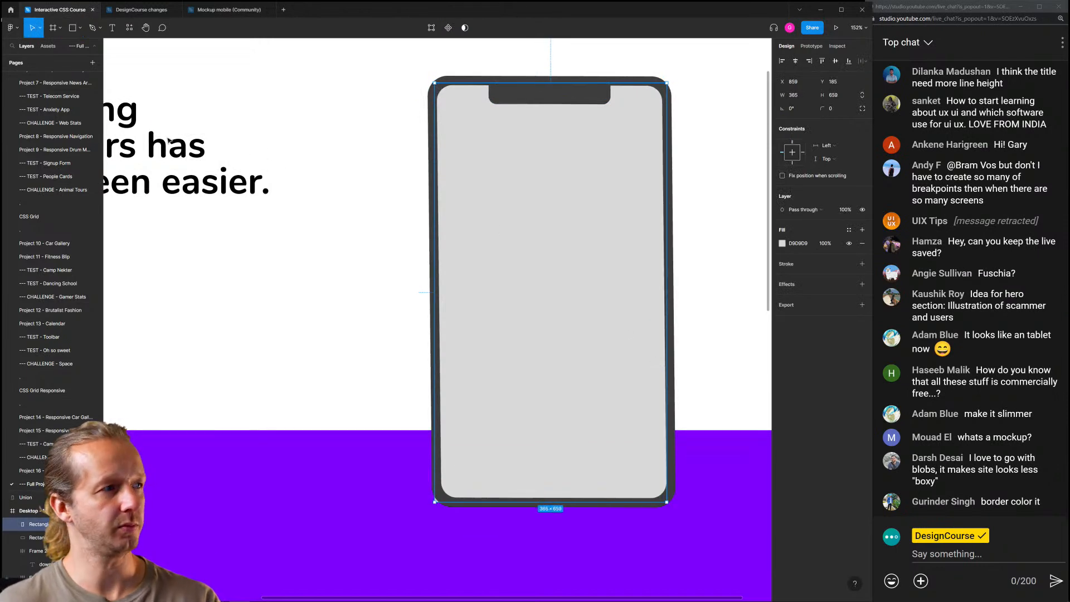
{"action": "scroll", "coordinate": [47, 554], "scroll_direction": "down", "scroll_amount": 2}
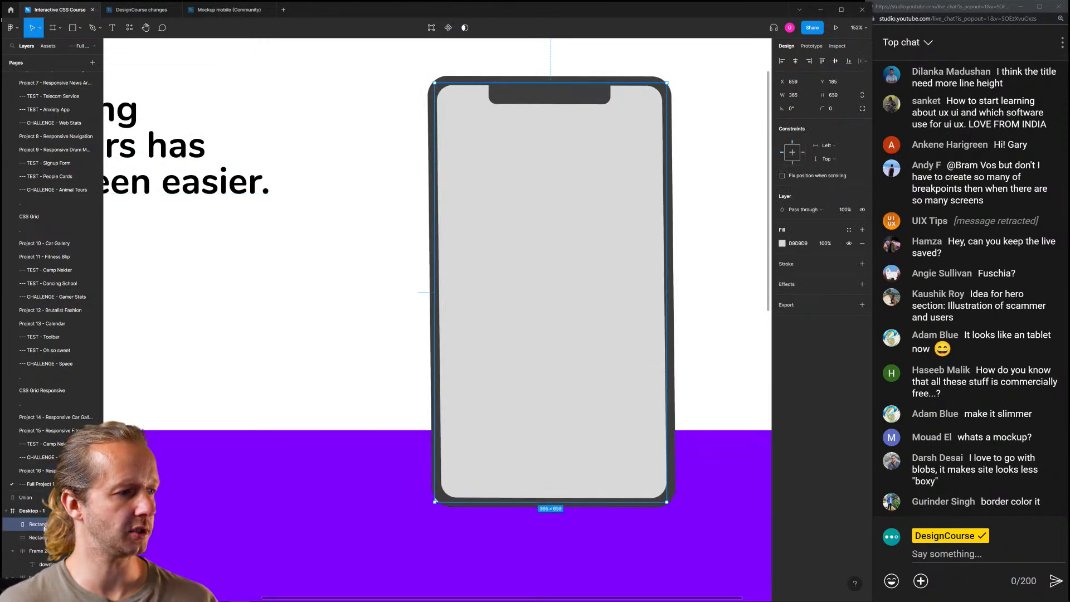
{"action": "key", "text": "ctrl+bracketleft"}
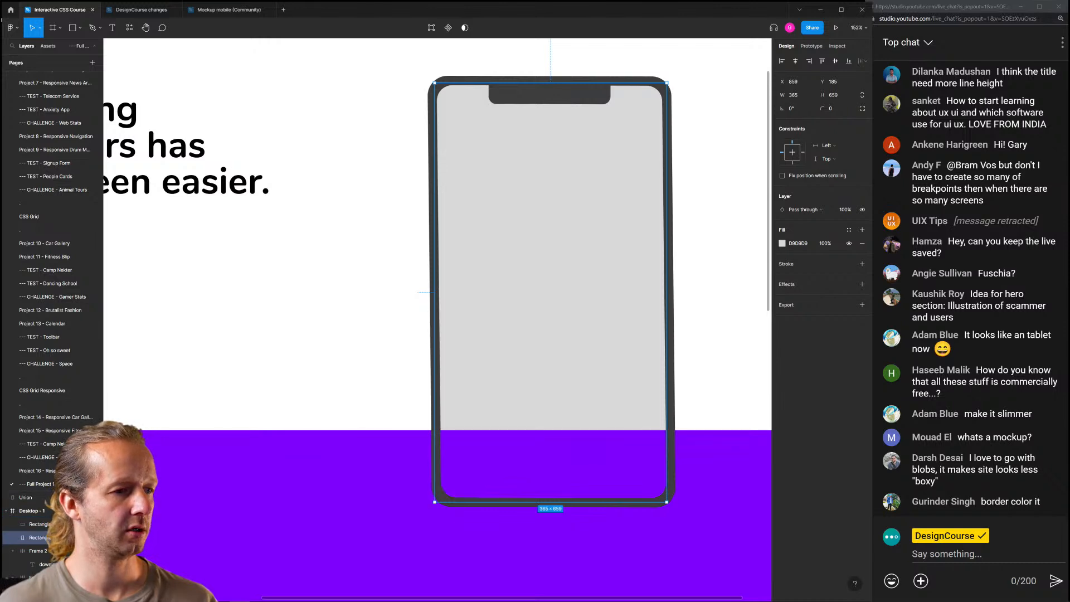
{"action": "left_click", "coordinate": [204, 505]}
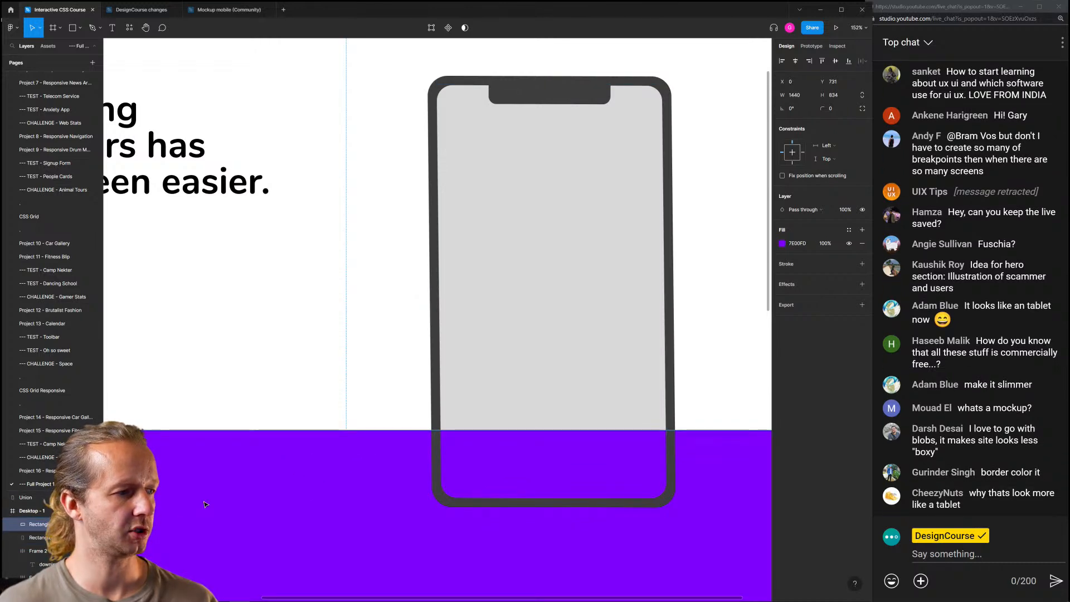
{"action": "key", "text": "ctrl+shift+bracketleft"}
Lighten the phone screen rectangle's fill to a near-white grey
{"action": "left_click", "coordinate": [567, 270]}
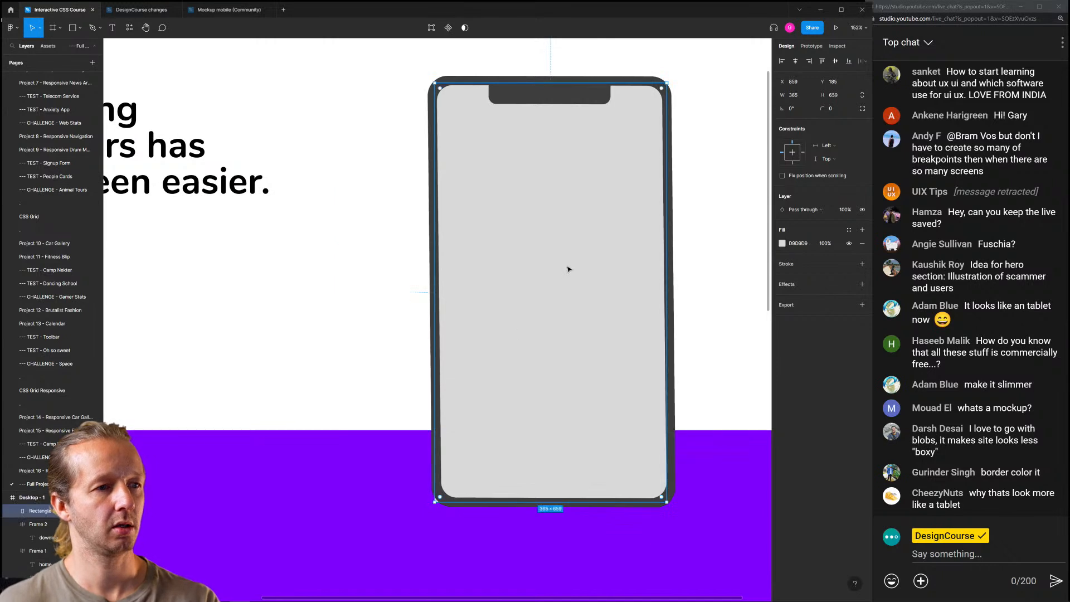
{"action": "left_click", "coordinate": [782, 244]}
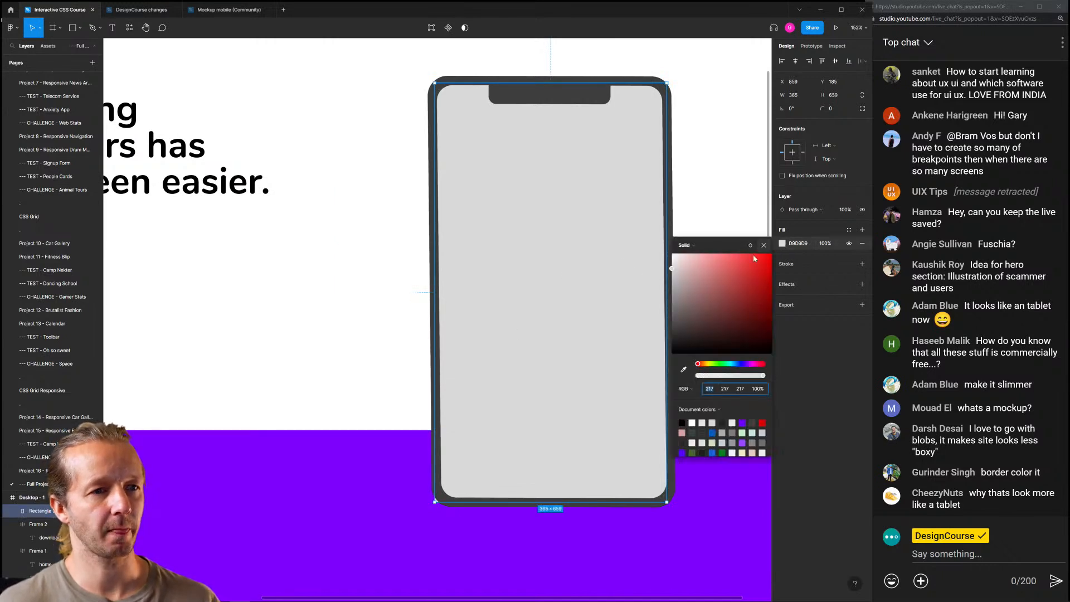
{"action": "left_click_drag", "start_coordinate": [680, 264], "coordinate": [666, 264]}
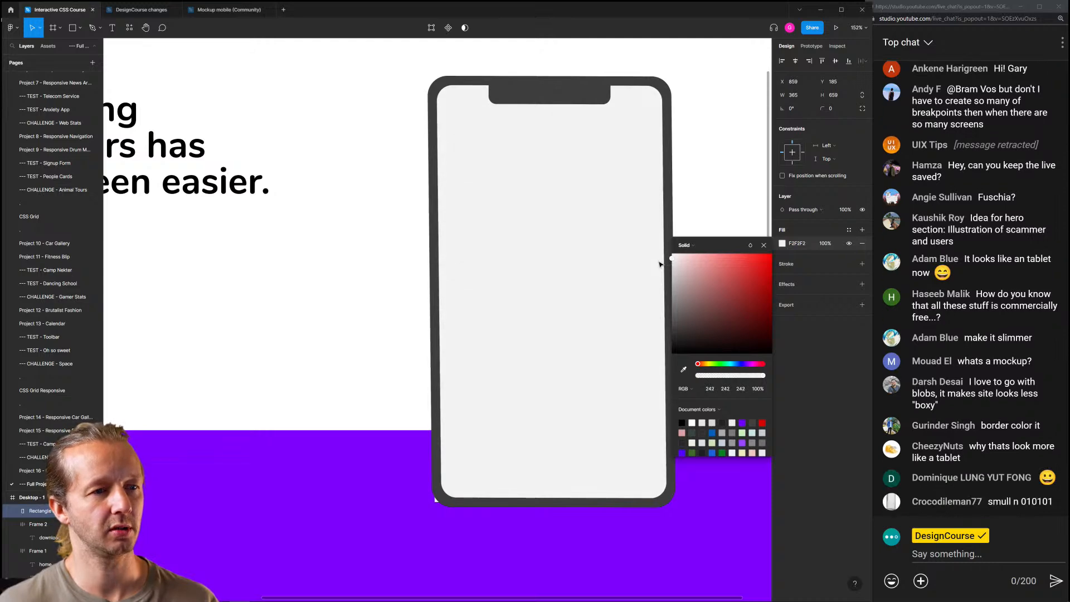
{"action": "left_click", "coordinate": [701, 184]}
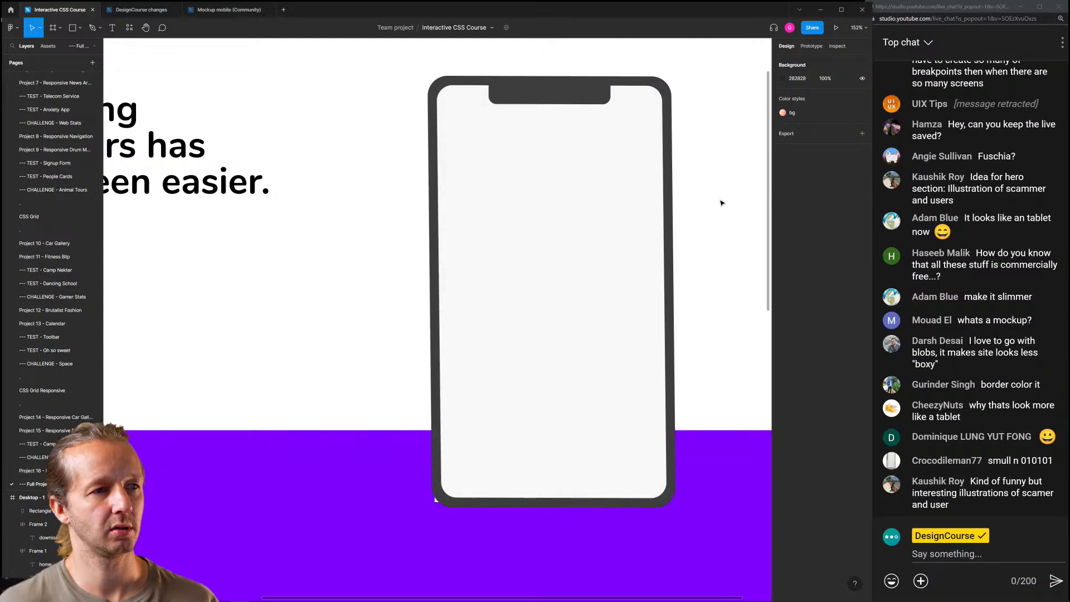
Round the corners of the phone screen rectangle so they stay inside the phone outline
{"action": "scroll", "coordinate": [722, 204], "scroll_direction": "down", "scroll_amount": 5}
{"action": "left_click_drag", "start_coordinate": [691, 229], "coordinate": [648, 235]}
{"action": "scroll", "coordinate": [598, 232], "scroll_direction": "up", "scroll_amount": 1}
{"action": "scroll", "coordinate": [602, 235], "scroll_direction": "up", "scroll_amount": 3}
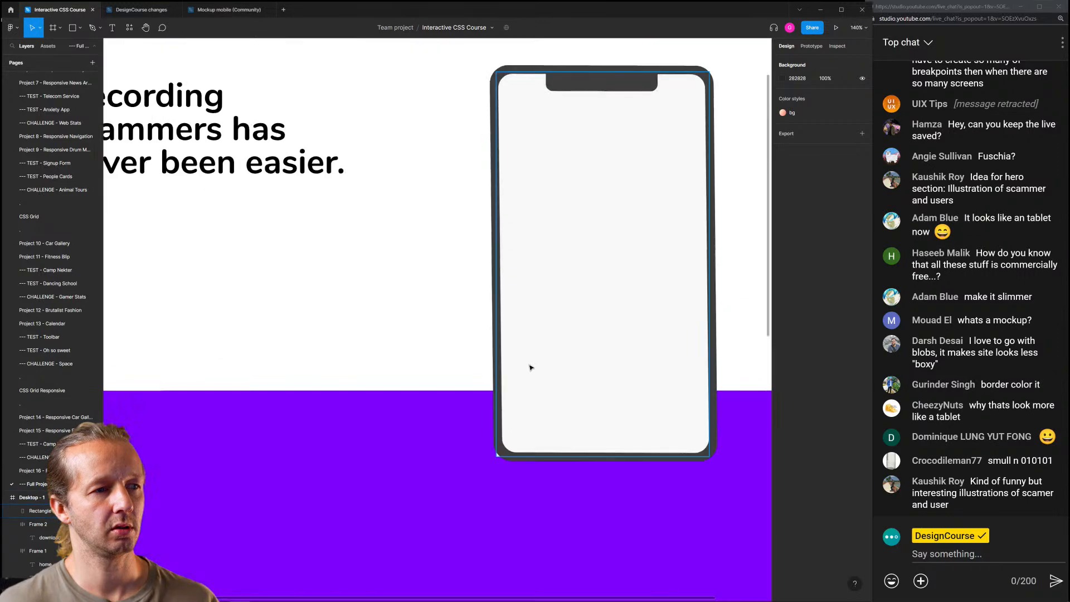
{"action": "left_click", "coordinate": [506, 453]}
{"action": "left_click_drag", "start_coordinate": [507, 454], "coordinate": [514, 445]}
{"action": "left_click", "coordinate": [441, 210]}
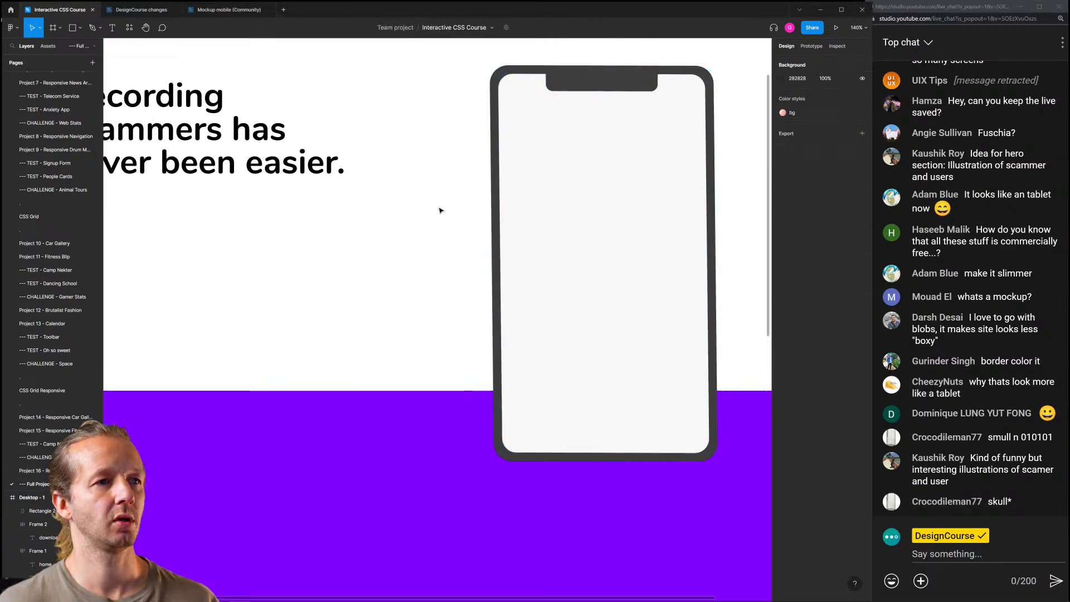
Draw a 93 × 706 guide rectangle against the phone's left side
{"action": "scroll", "coordinate": [441, 212], "scroll_direction": "down", "scroll_amount": 5}
{"action": "scroll", "coordinate": [451, 199], "scroll_direction": "up", "scroll_amount": 6}
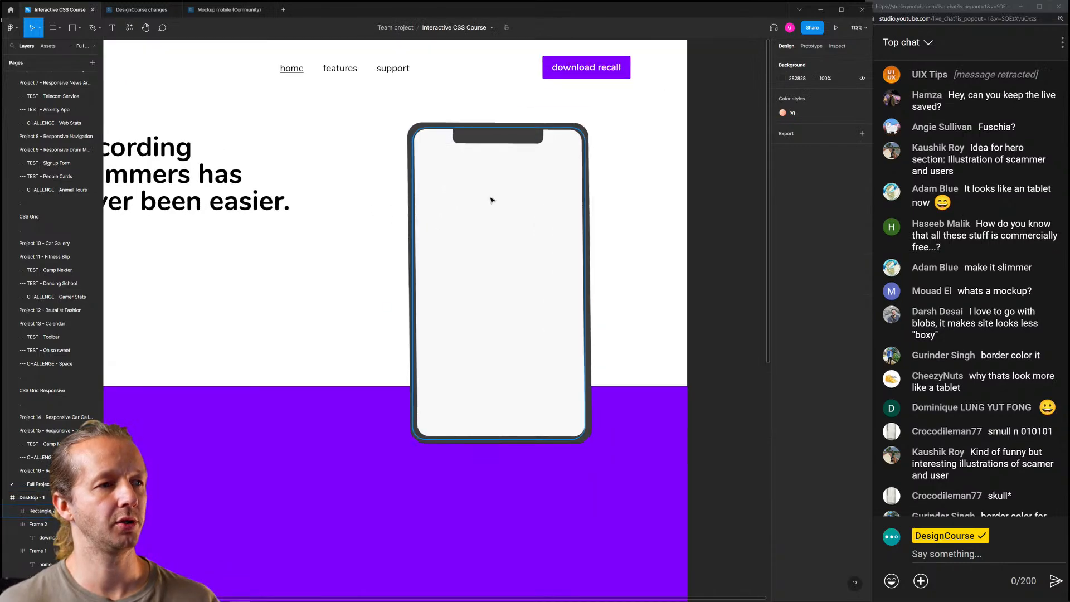
{"action": "key", "text": "r"}
{"action": "left_click_drag", "start_coordinate": [318, 85], "coordinate": [377, 541]}
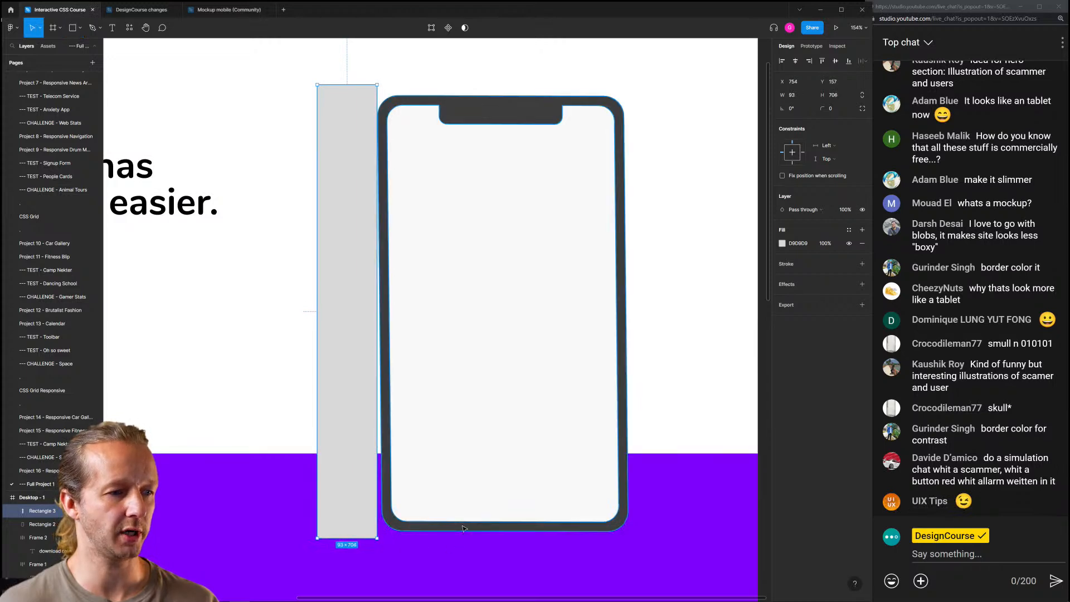
Nudge the phone outline's lower corner points left until its sides are vertical, and delete the guide rectangle
{"action": "double_click", "coordinate": [529, 525]}
{"action": "left_click_drag", "start_coordinate": [673, 484], "coordinate": [379, 566]}
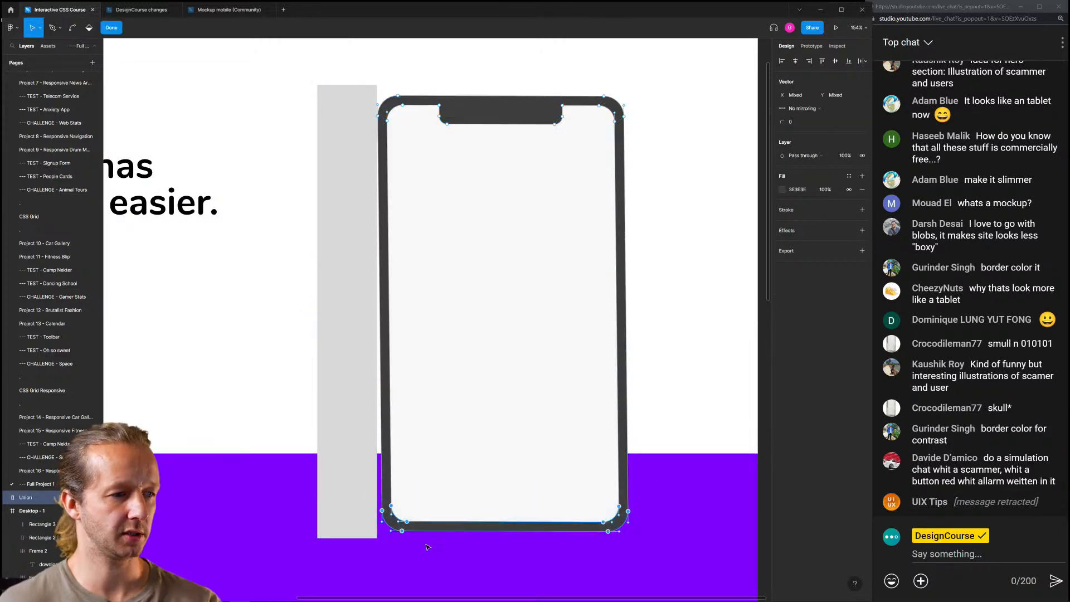
{"action": "key", "text": "Left"}
{"action": "key", "text": "Left"}
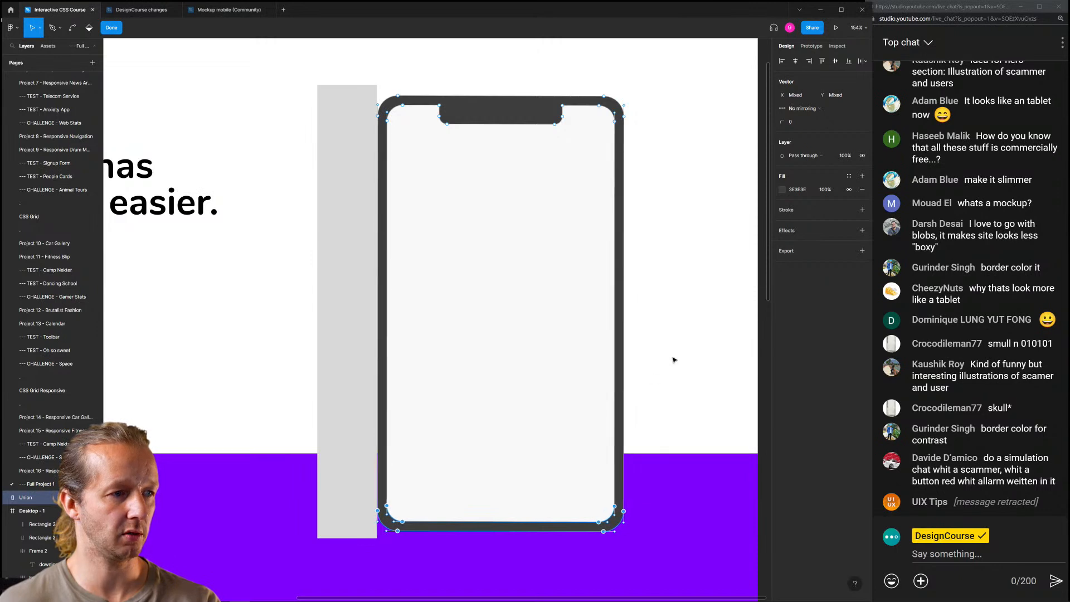
{"action": "left_click", "coordinate": [677, 357]}
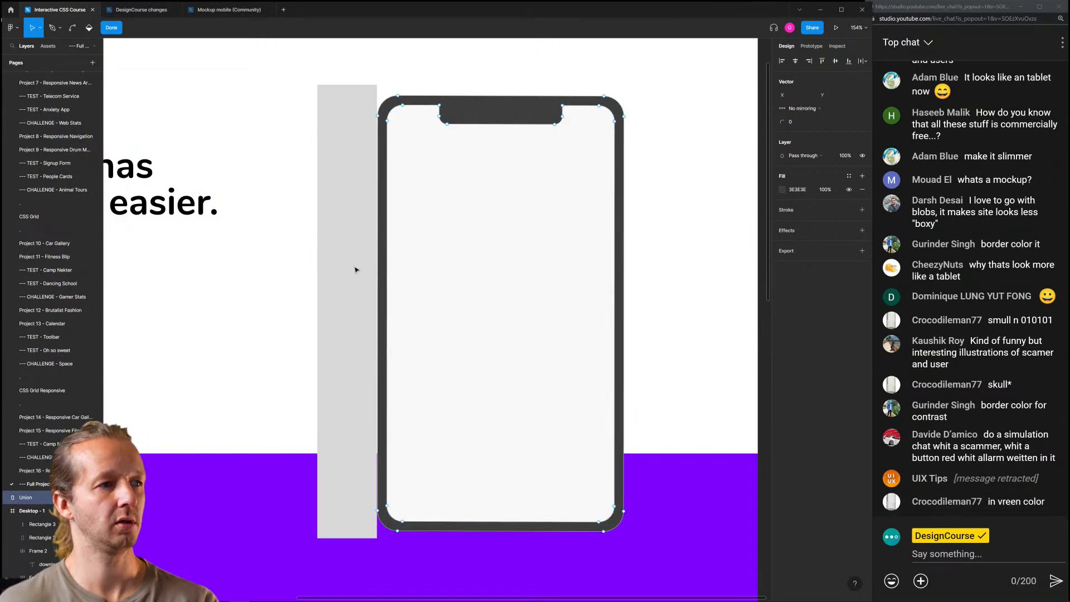
{"action": "key", "text": "Escape"}
{"action": "left_click", "coordinate": [342, 134]}
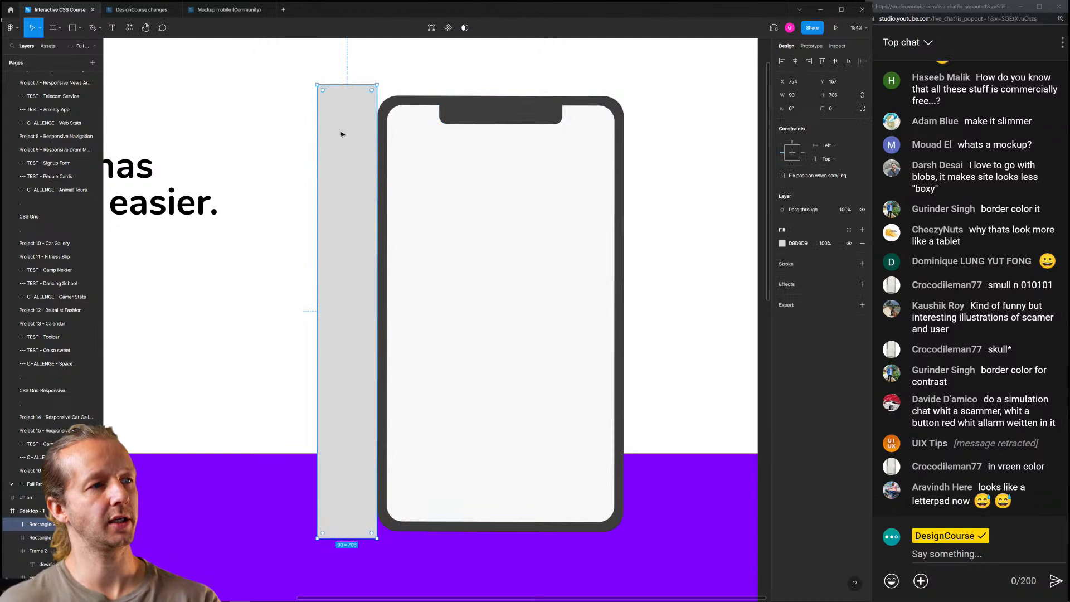
{"action": "key", "text": "Delete"}
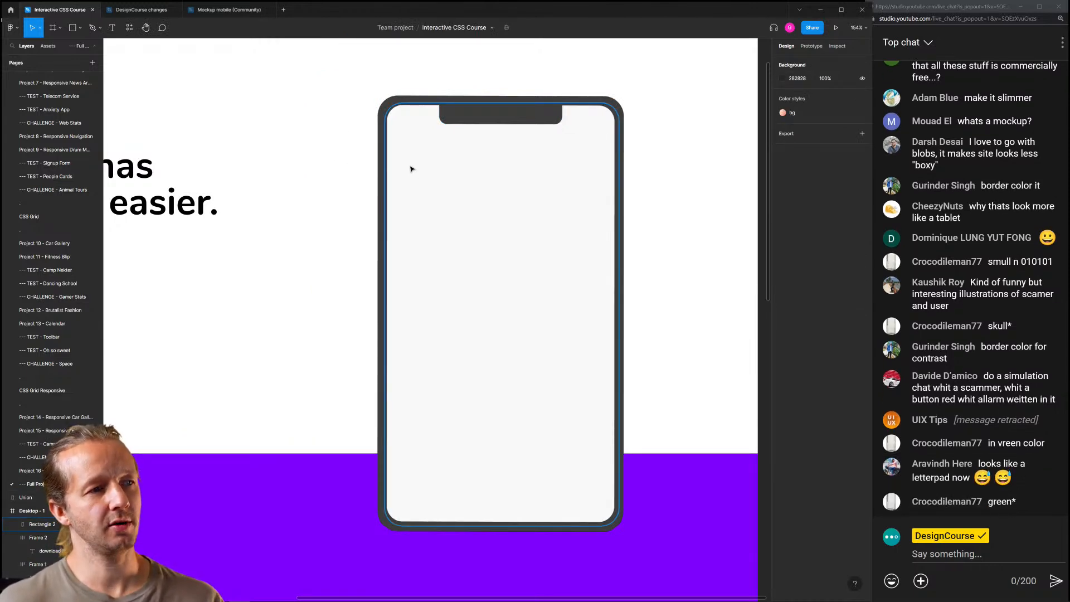
Draw a horizontal placeholder bar centred beneath the phone's notch and round its corners to 14
{"action": "key", "text": "r"}
{"action": "left_click_drag", "start_coordinate": [411, 167], "coordinate": [517, 184]}
{"action": "left_click_drag", "start_coordinate": [511, 177], "coordinate": [544, 170]}
{"action": "left_click_drag", "start_coordinate": [822, 108], "coordinate": [842, 108]}
{"action": "left_click", "coordinate": [613, 158]}
{"action": "left_click", "coordinate": [544, 170]}
{"action": "left_click", "coordinate": [633, 163]}
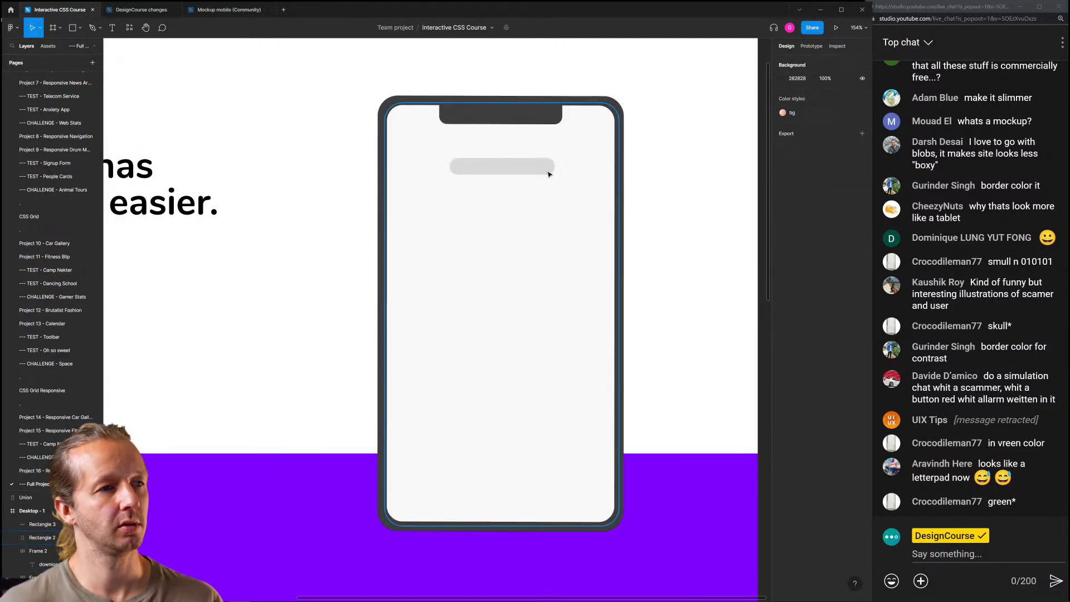
Duplicate the placeholder bar, place the copy centred below it and narrow it to about 56 wide
{"action": "left_click", "coordinate": [516, 172]}
{"action": "key", "text": "ctrl+d"}
{"action": "left_click_drag", "start_coordinate": [512, 169], "coordinate": [521, 204]}
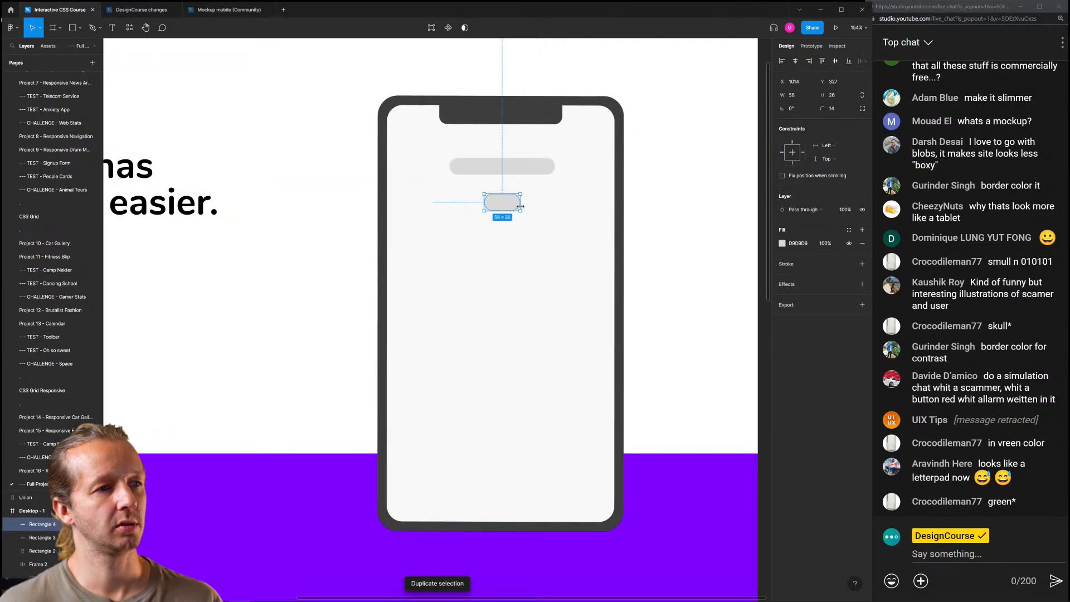
{"action": "key", "text": "Escape"}
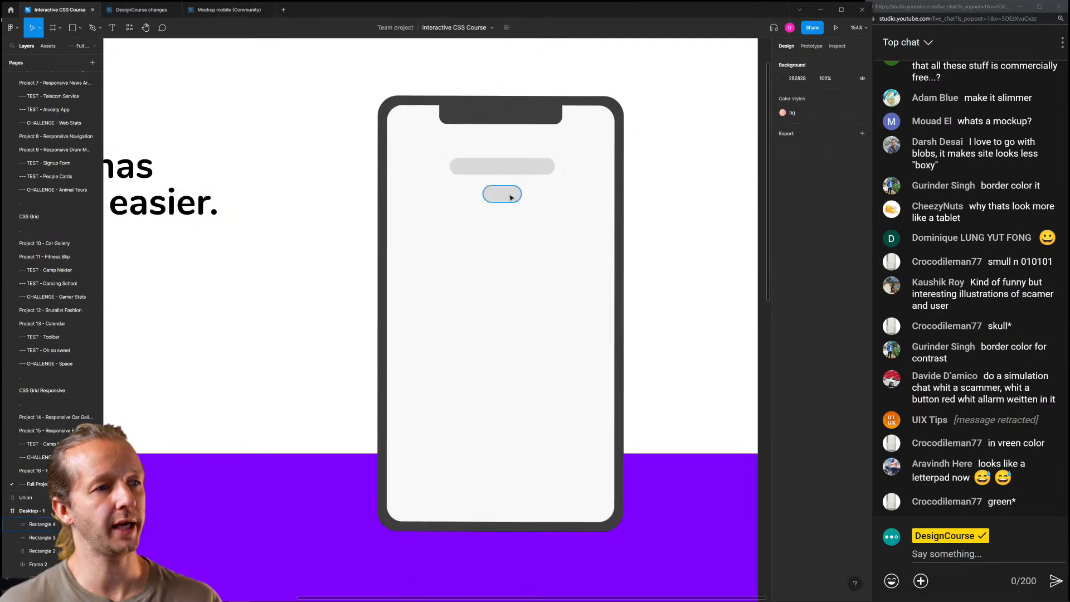
Duplicate the small pill, enlarge the copy to a card of about 320 × 168 and place it below the pill
{"action": "left_click", "coordinate": [511, 197]}
{"action": "key", "text": "ctrl+d"}
{"action": "left_click_drag", "start_coordinate": [505, 195], "coordinate": [603, 310]}
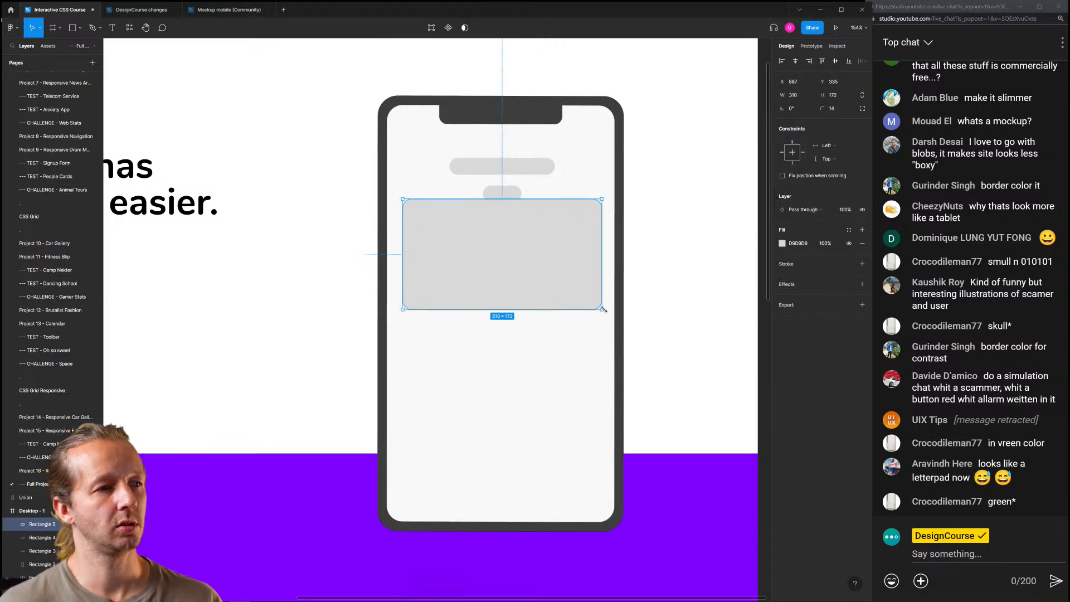
{"action": "left_click_drag", "start_coordinate": [564, 273], "coordinate": [563, 290]}
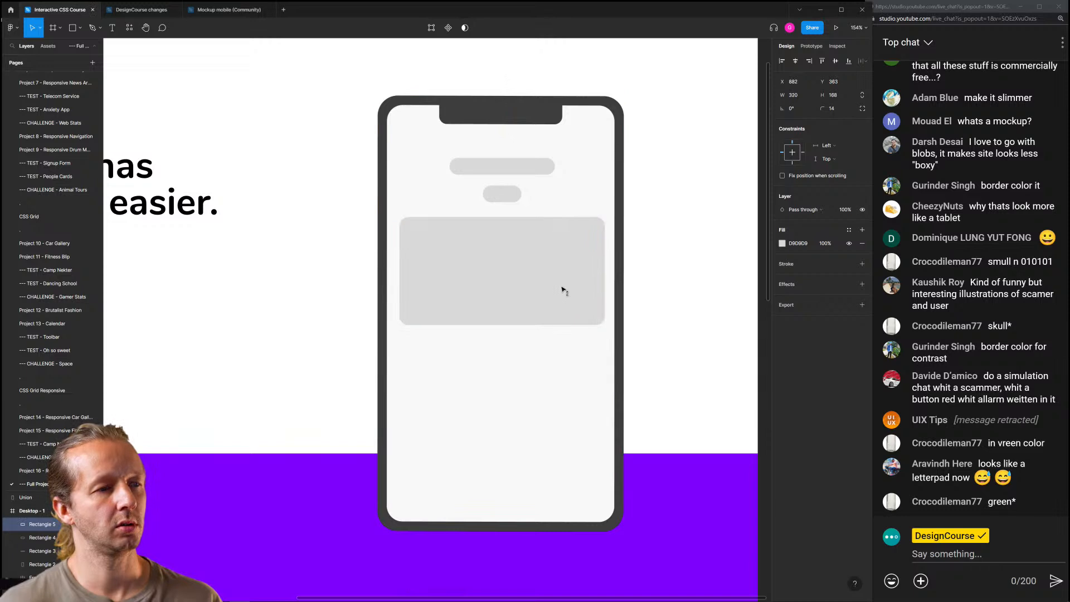
{"action": "left_click", "coordinate": [655, 228]}
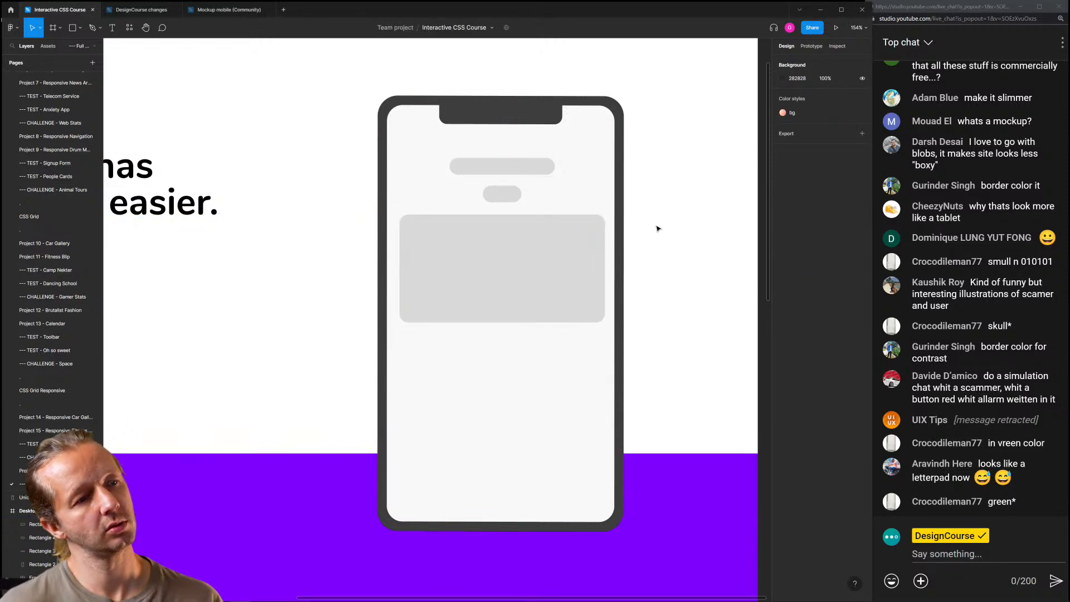
{"action": "scroll", "coordinate": [607, 244], "scroll_direction": "down", "scroll_amount": 5}
{"action": "scroll", "coordinate": [628, 284], "scroll_direction": "up", "scroll_amount": 5}
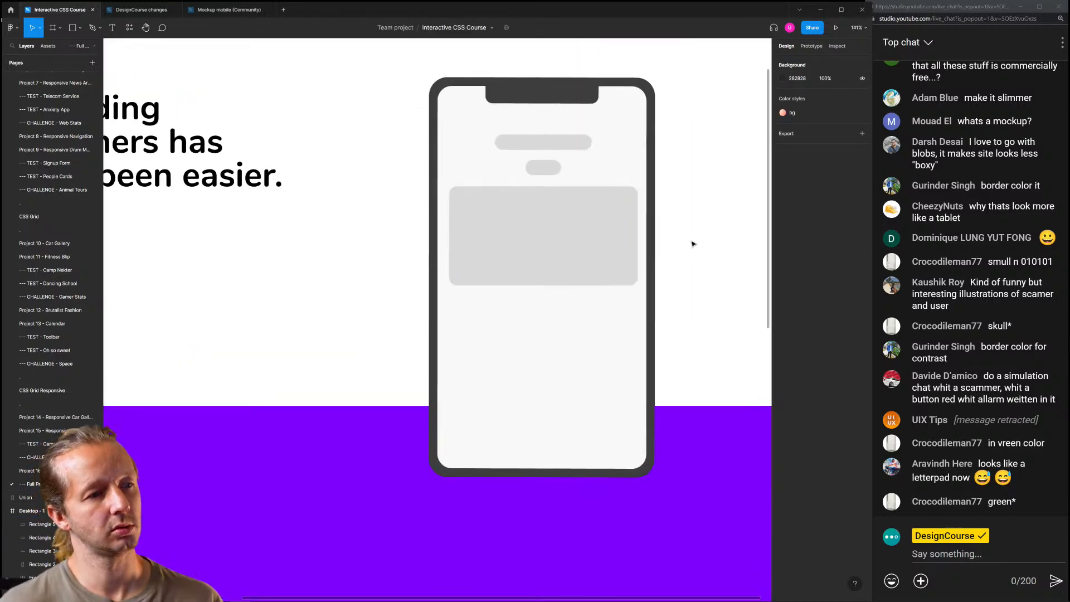
Place a large placeholder circle at the bottom centre of the phone screen, with a smaller matching circle on each side
{"action": "left_click", "coordinate": [565, 224]}
{"action": "key", "text": "r"}
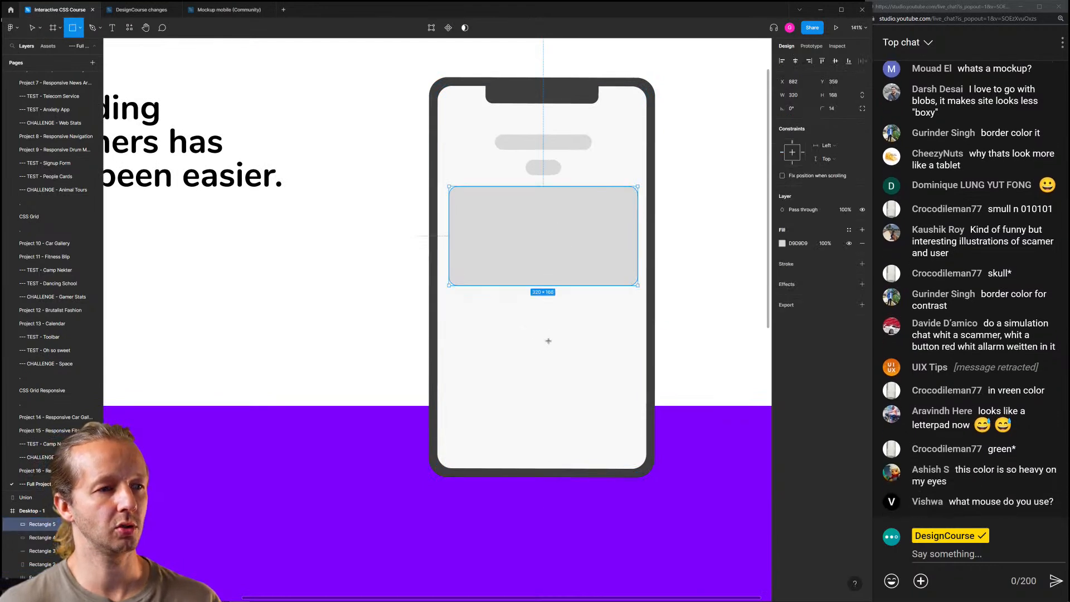
{"action": "left_click_drag", "start_coordinate": [542, 349], "coordinate": [565, 372]}
{"action": "left_click_drag", "start_coordinate": [561, 332], "coordinate": [606, 394]}
{"action": "key", "text": "ctrl+d"}
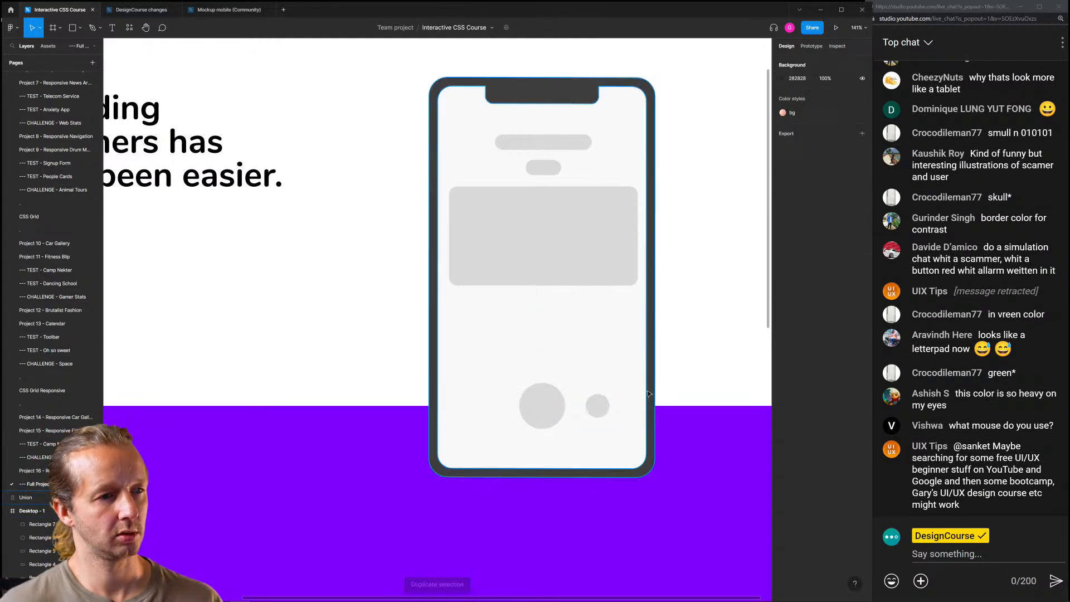
{"action": "key", "text": "ctrl+d"}
{"action": "left_click_drag", "start_coordinate": [598, 410], "coordinate": [488, 406]}
{"action": "left_click", "coordinate": [681, 316]}
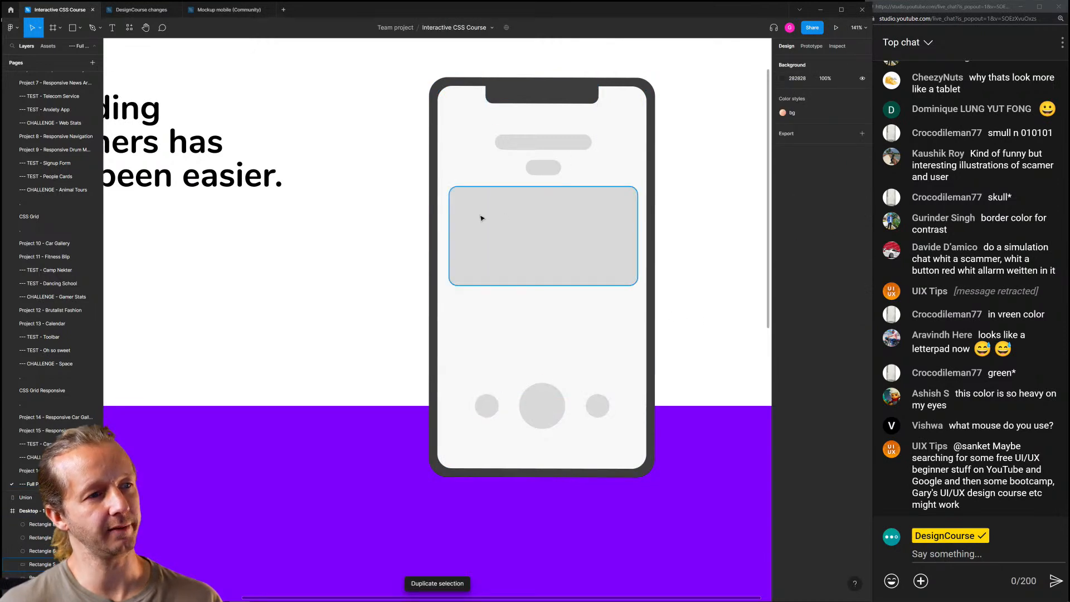
Rotate the whole phone mockup with its placeholder shapes about 30° counterclockwise, keeping it straddling the white and purple sections
{"action": "scroll", "coordinate": [390, 201], "scroll_direction": "down", "scroll_amount": 5}
{"action": "left_click_drag", "start_coordinate": [374, 131], "coordinate": [549, 385]}
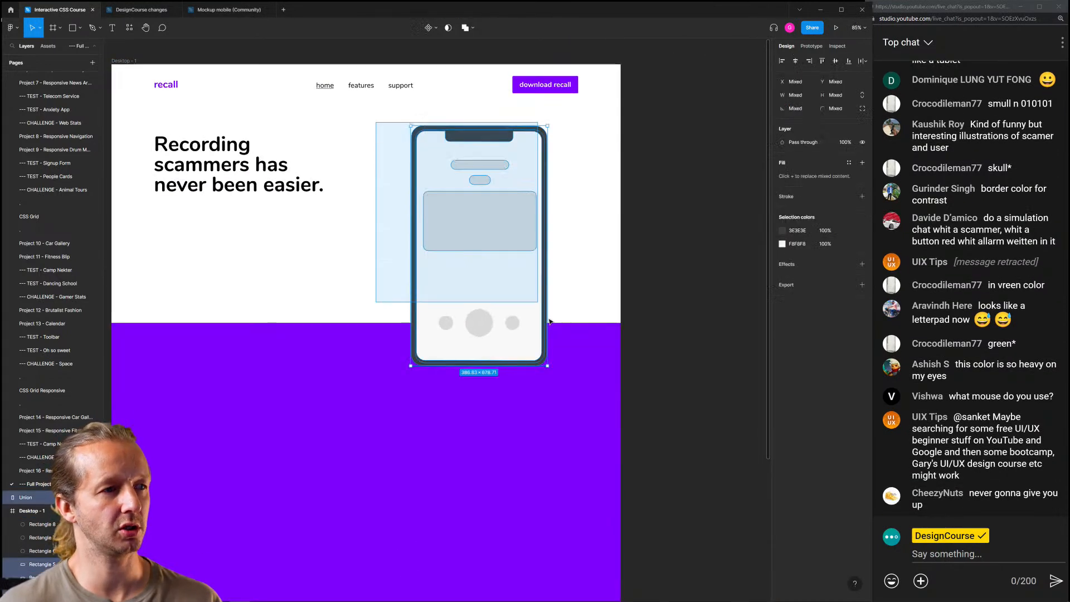
{"action": "key", "text": "r"}
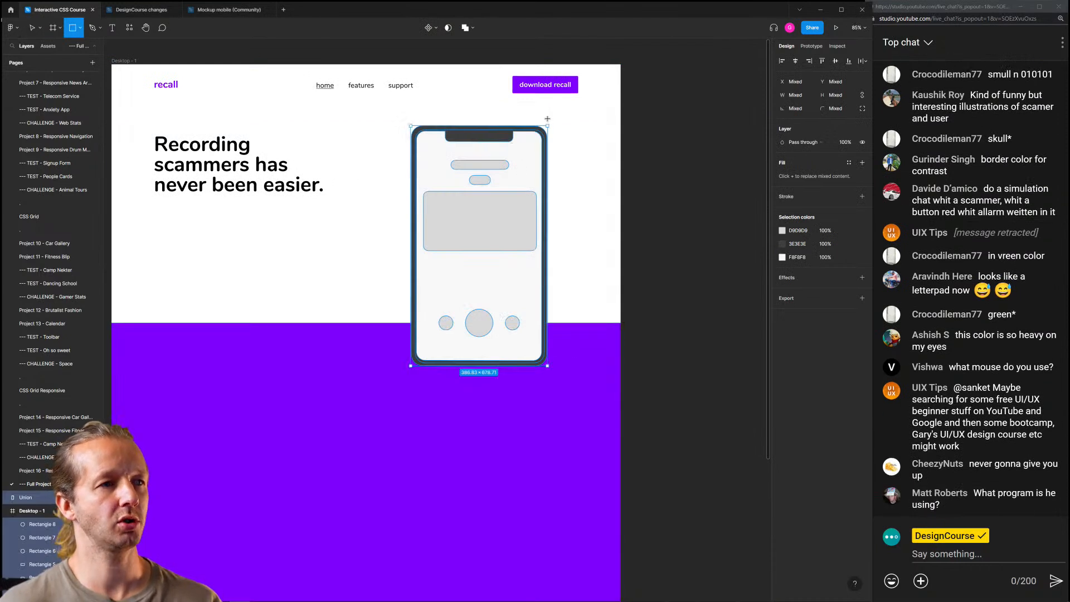
{"action": "left_click", "coordinate": [403, 130]}
{"action": "key", "text": "Delete"}
{"action": "left_click_drag", "start_coordinate": [395, 122], "coordinate": [559, 371]}
{"action": "left_click", "coordinate": [585, 371], "text": "shift"}
{"action": "left_click_drag", "start_coordinate": [548, 122], "coordinate": [477, 113]}
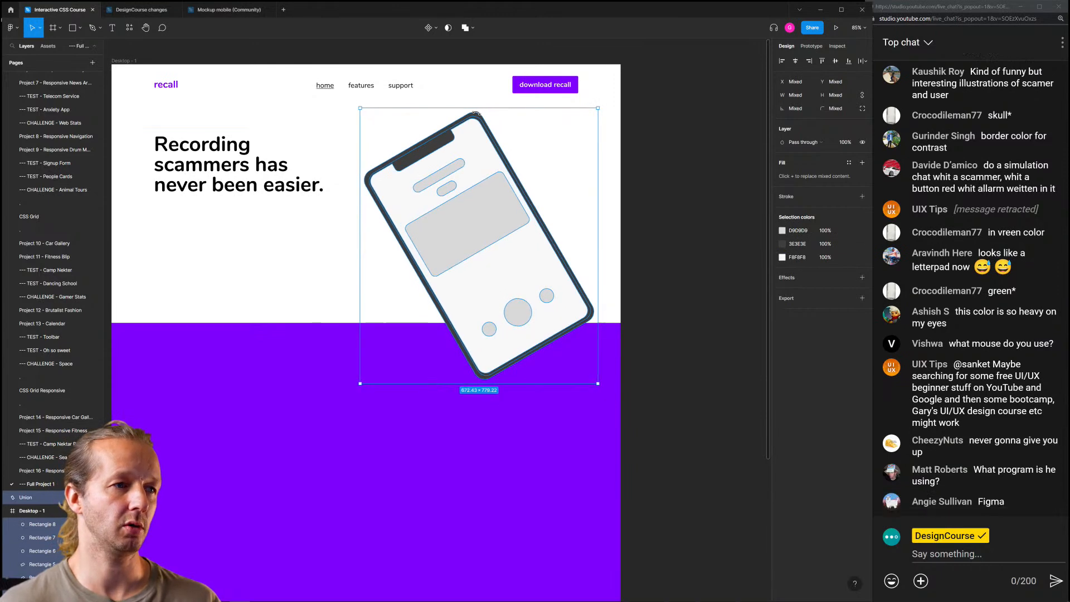
{"action": "left_click_drag", "start_coordinate": [484, 198], "coordinate": [487, 202]}
{"action": "key", "text": "Escape"}
Draw a circle of about 82 × 82 over the phone's right edge near the top and fill it with the download button's purple
{"action": "scroll", "coordinate": [439, 170], "scroll_direction": "up", "scroll_amount": 3}
{"action": "key", "text": "r"}
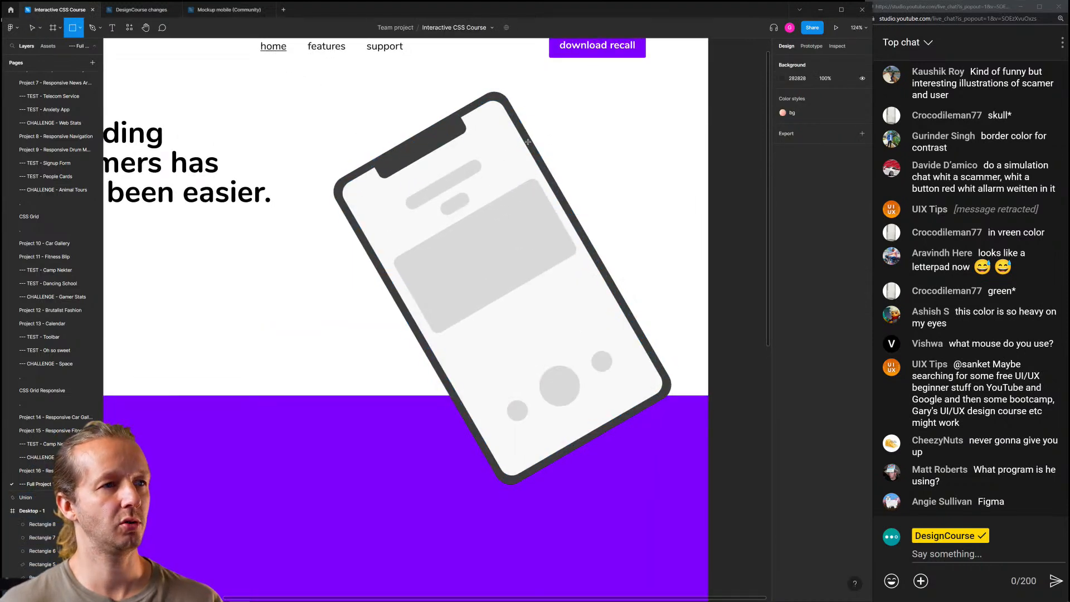
{"action": "left_click_drag", "start_coordinate": [536, 152], "coordinate": [551, 160]}
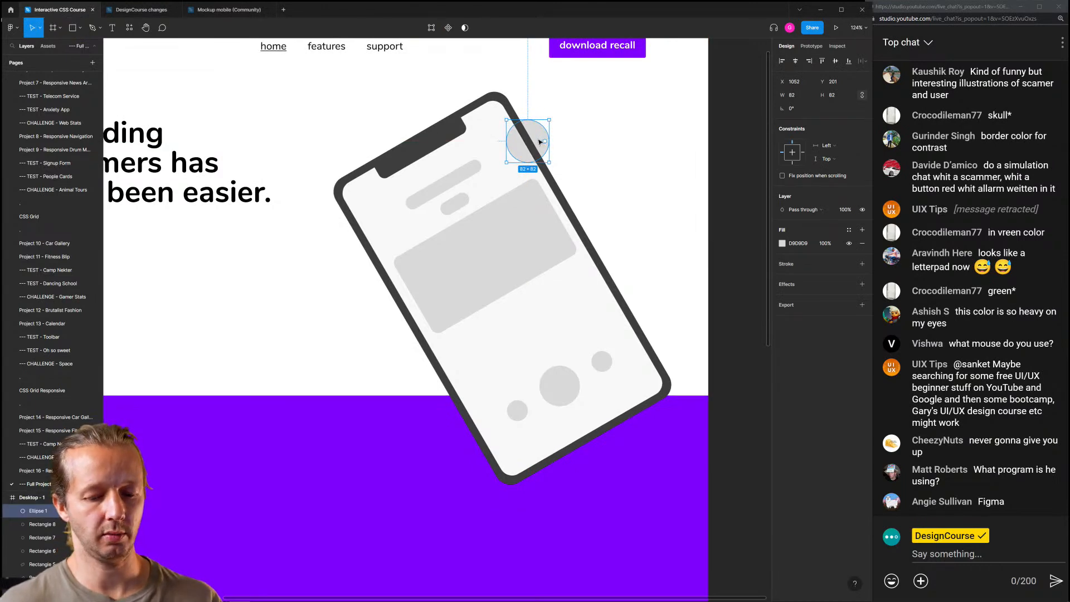
{"action": "left_click", "coordinate": [443, 132]}
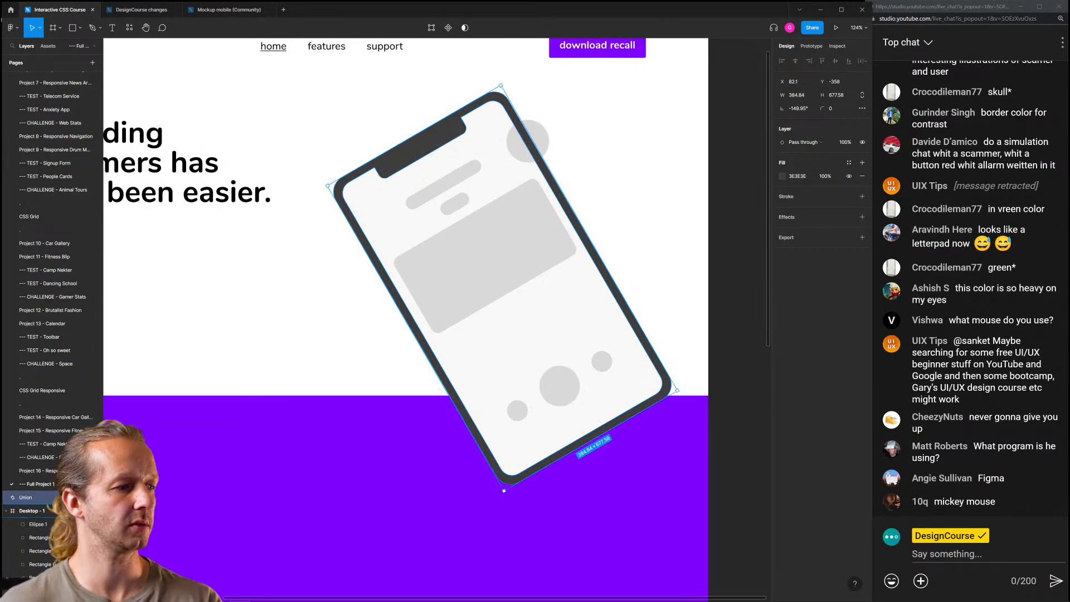
{"action": "left_click", "coordinate": [522, 150]}
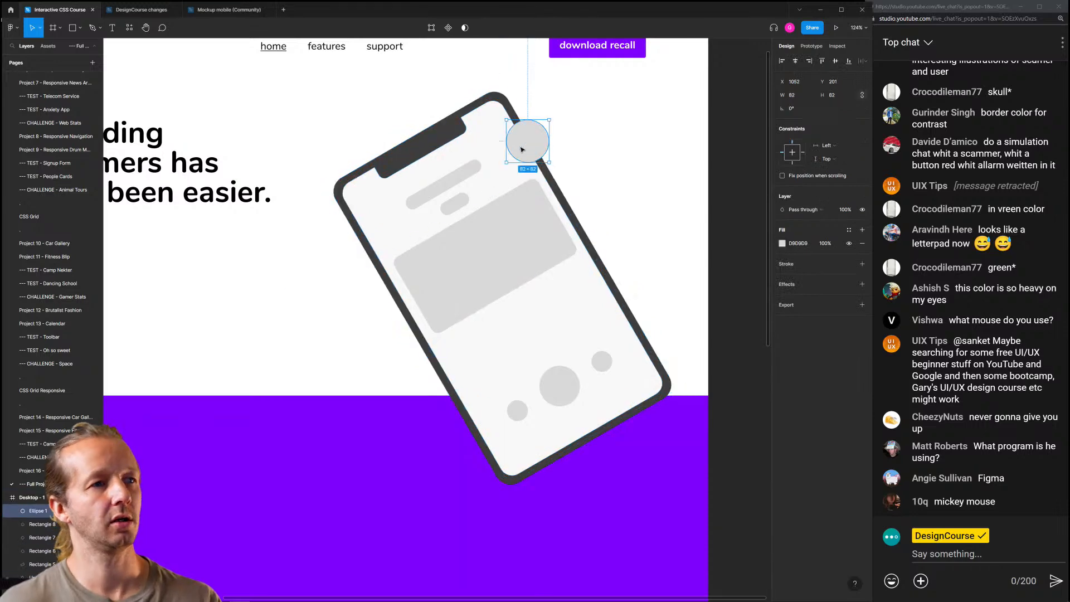
{"action": "key", "text": "i"}
{"action": "left_click", "coordinate": [561, 53]}
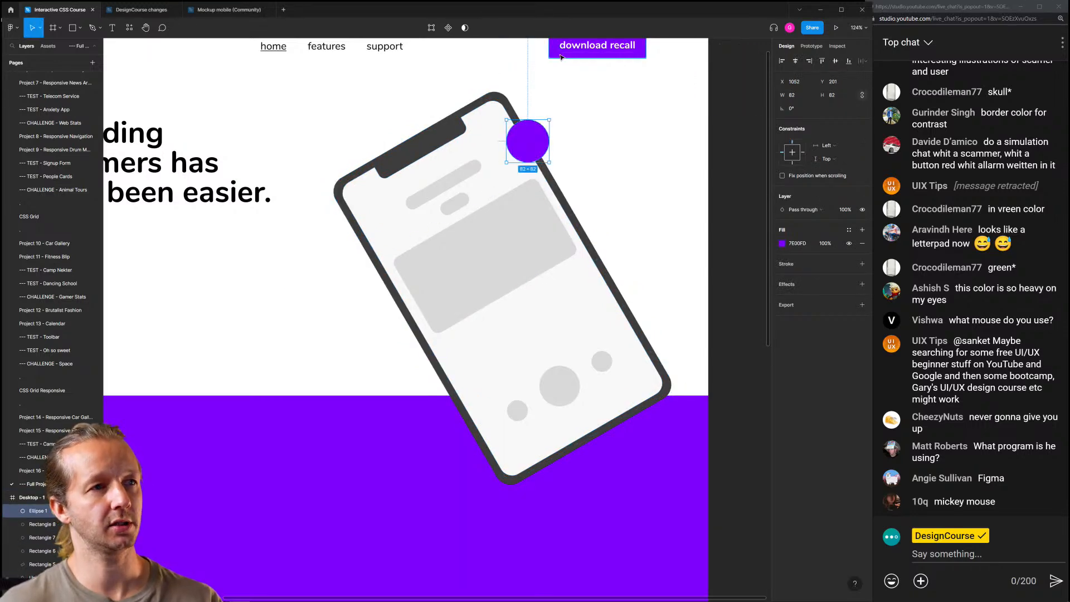
Move the purple circle onto the upper part of the phone's left edge and duplicate it in place
{"action": "left_click", "coordinate": [629, 197]}
{"action": "scroll", "coordinate": [563, 212], "scroll_direction": "down", "scroll_amount": 3}
{"action": "scroll", "coordinate": [563, 212], "scroll_direction": "up", "scroll_amount": 3}
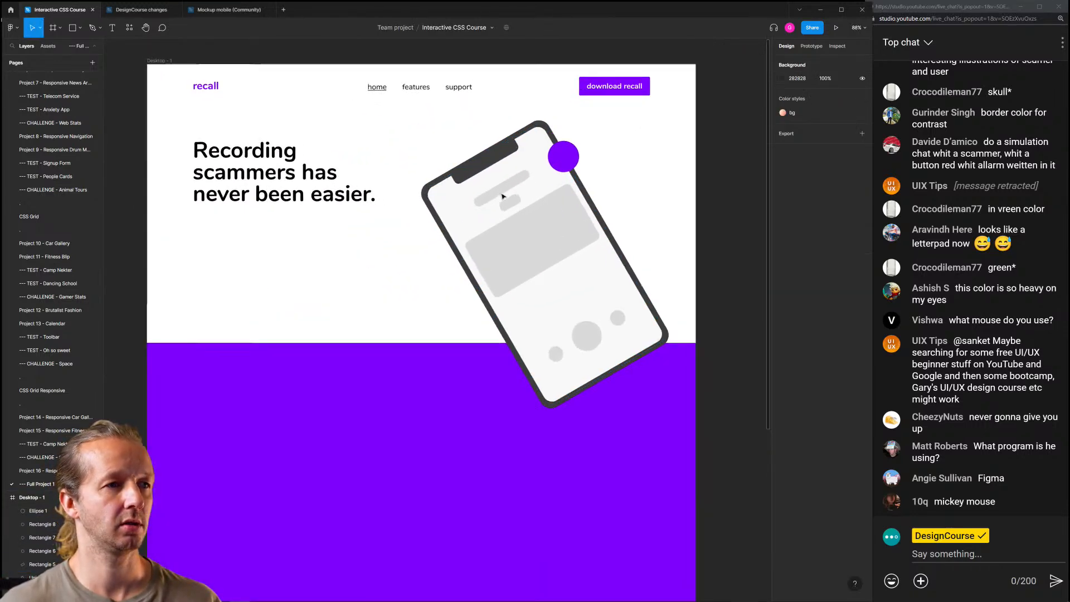
{"action": "left_click", "coordinate": [574, 148]}
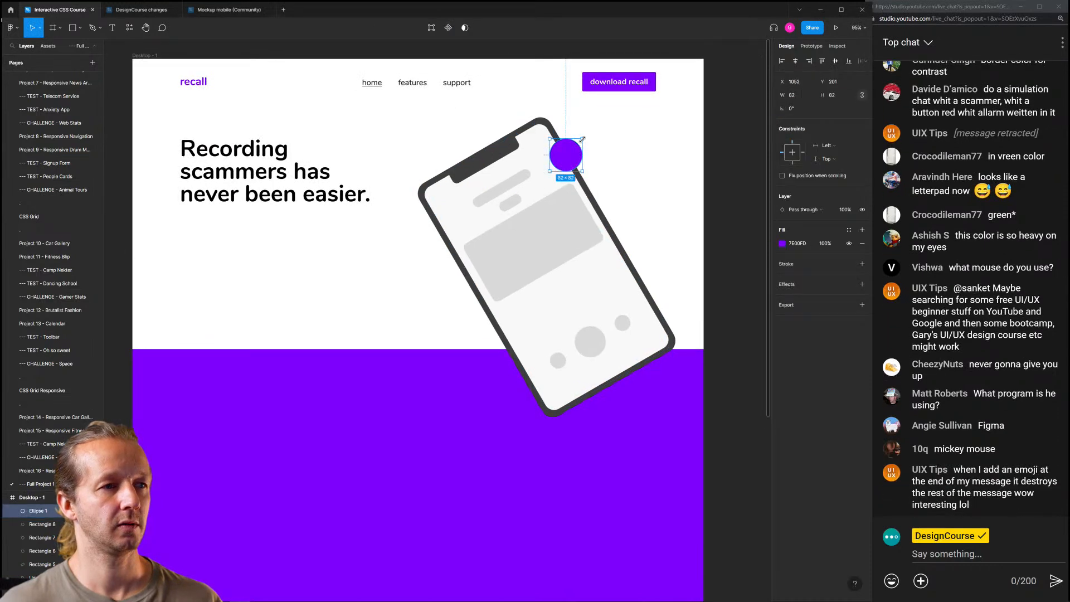
{"action": "left_click_drag", "start_coordinate": [569, 162], "coordinate": [454, 212]}
{"action": "key", "text": "ctrl+d"}
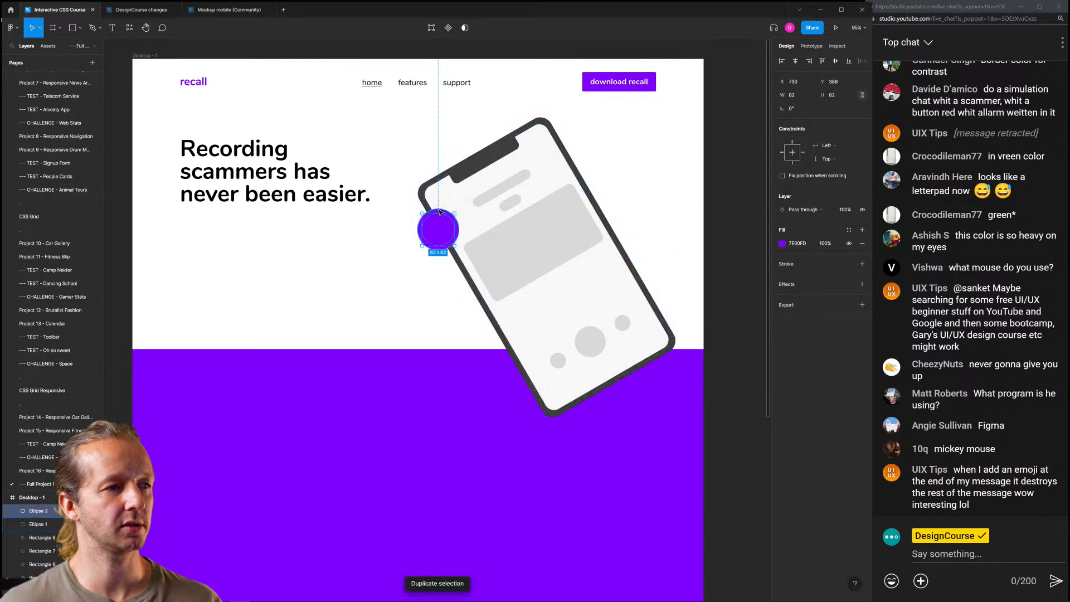
Enlarge the rear circle to about 104 × 104 around its centre and fill it white as a ring around the purple one
{"action": "left_click", "coordinate": [443, 211]}
{"action": "scroll", "coordinate": [445, 210], "scroll_direction": "up", "scroll_amount": 5}
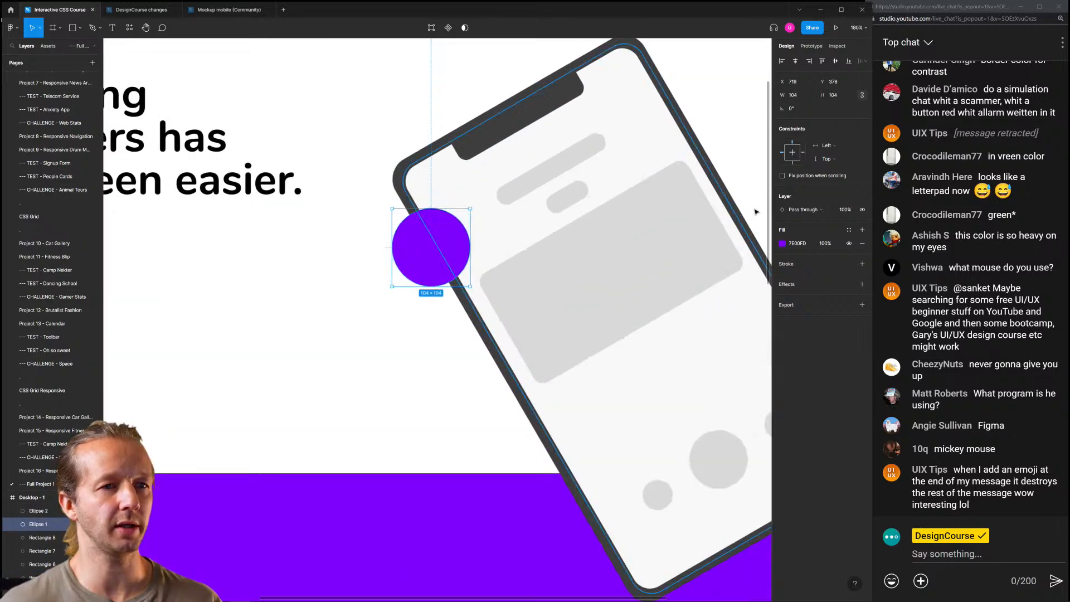
{"action": "left_click", "coordinate": [783, 244]}
{"action": "left_click_drag", "start_coordinate": [729, 304], "coordinate": [543, 251]}
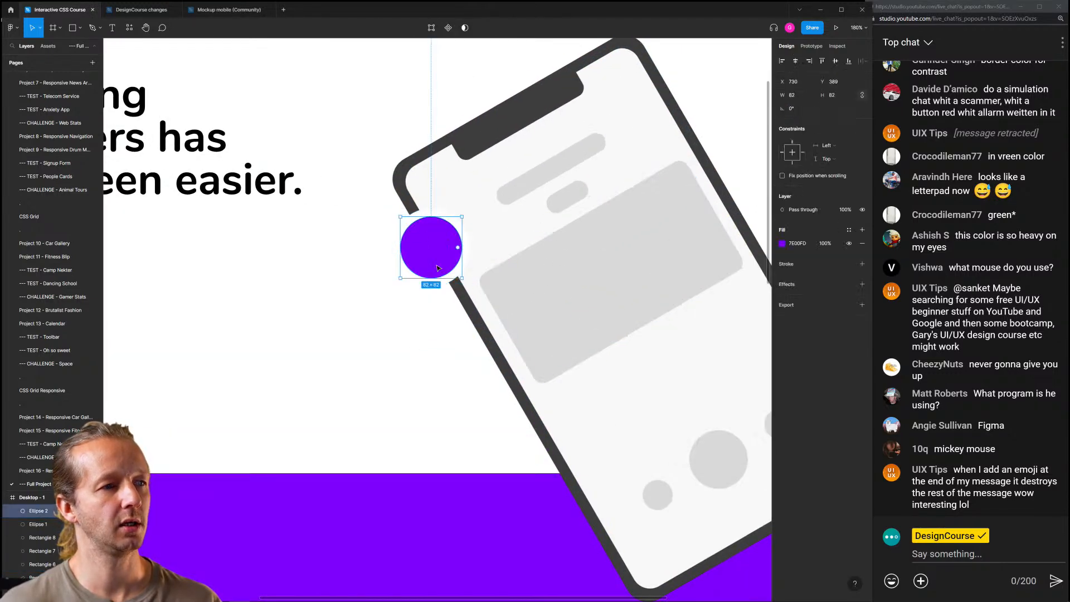
Shrink the front purple circle to about 72 × 72 around its centre and change its fill to red
{"action": "scroll", "coordinate": [412, 346], "scroll_direction": "down", "scroll_amount": 5}
{"action": "scroll", "coordinate": [415, 290], "scroll_direction": "up", "scroll_amount": 5}
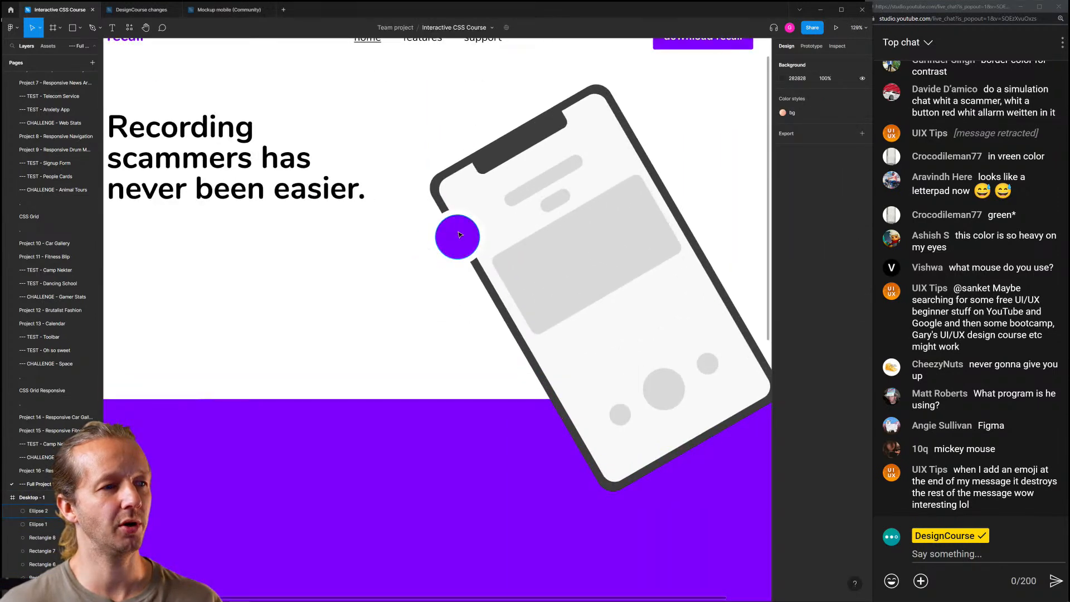
{"action": "left_click", "coordinate": [456, 235]}
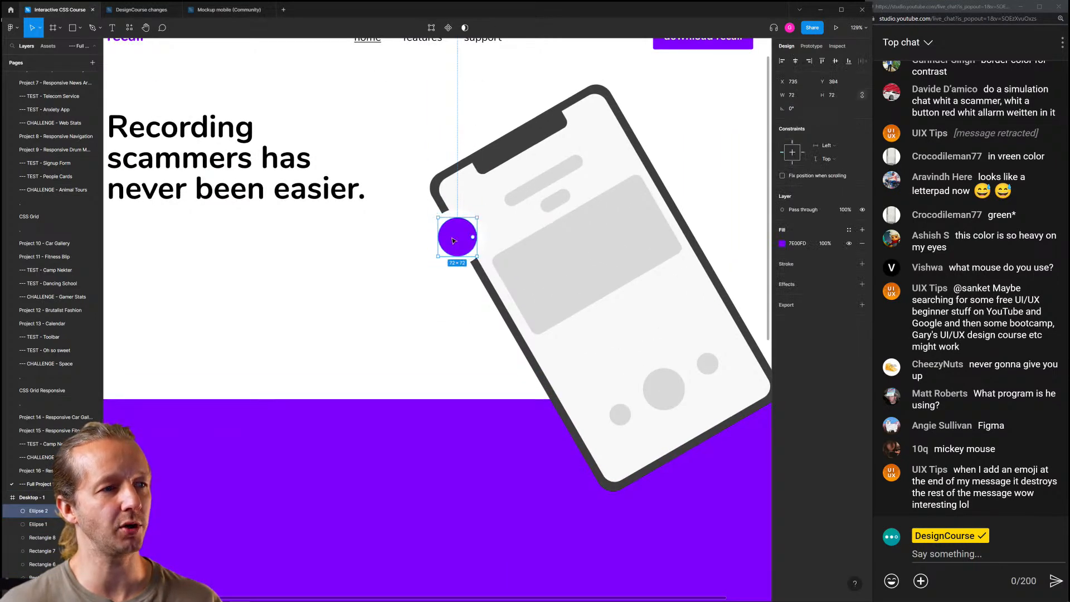
{"action": "left_click", "coordinate": [782, 244]}
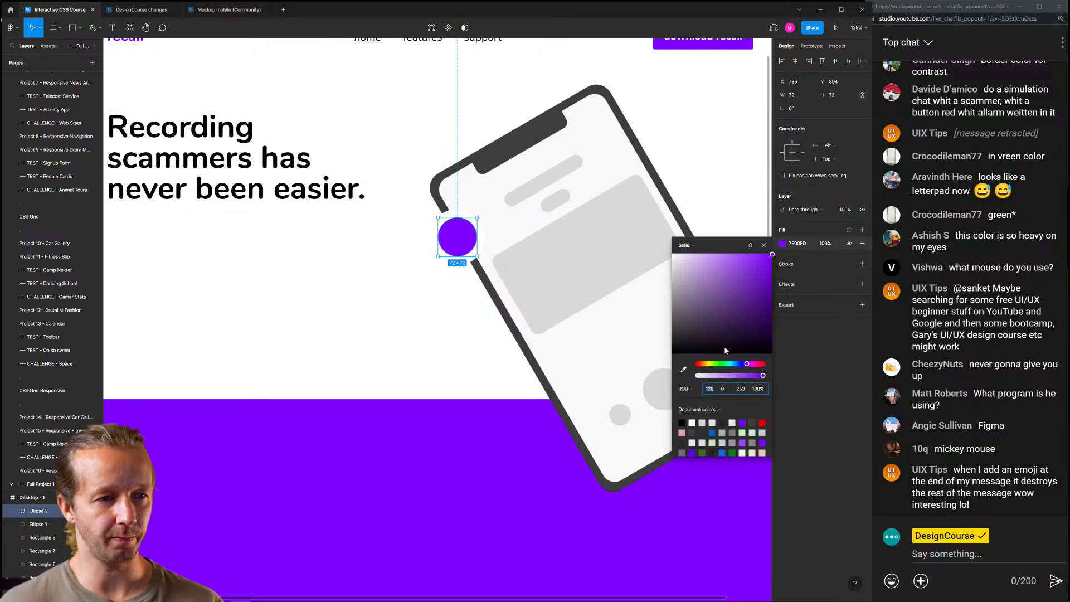
{"action": "left_click_drag", "start_coordinate": [755, 368], "coordinate": [700, 365]}
{"action": "left_click", "coordinate": [358, 279]}
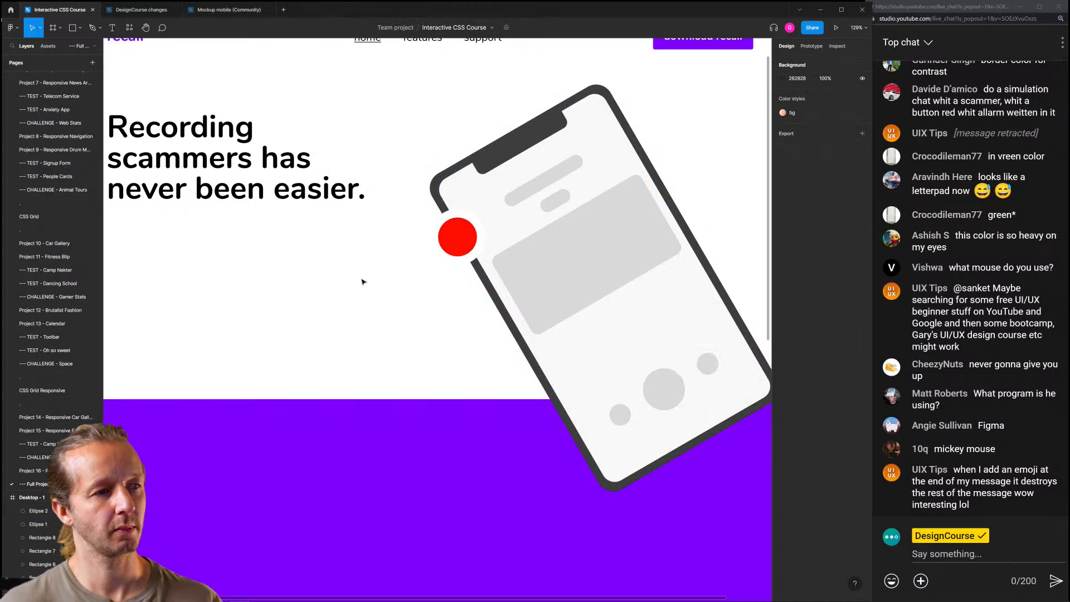
{"action": "key", "text": "r"}
{"action": "left_click", "coordinate": [506, 229]}
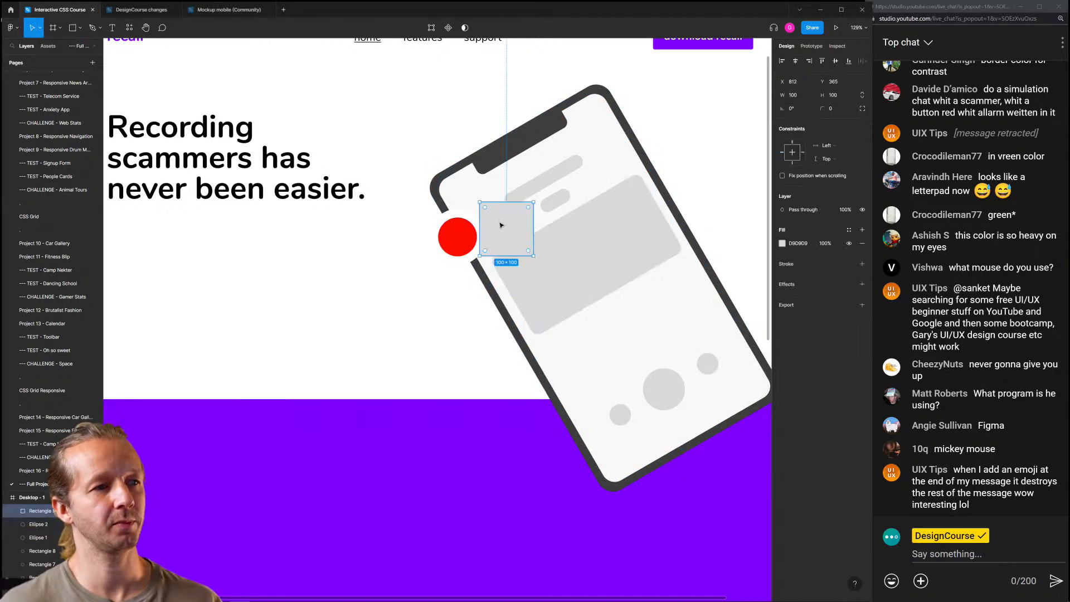
{"action": "key", "text": "Delete"}
Add the text "Recording.." to the right of the red circle and align it vertically with the circle
{"action": "key", "text": "t"}
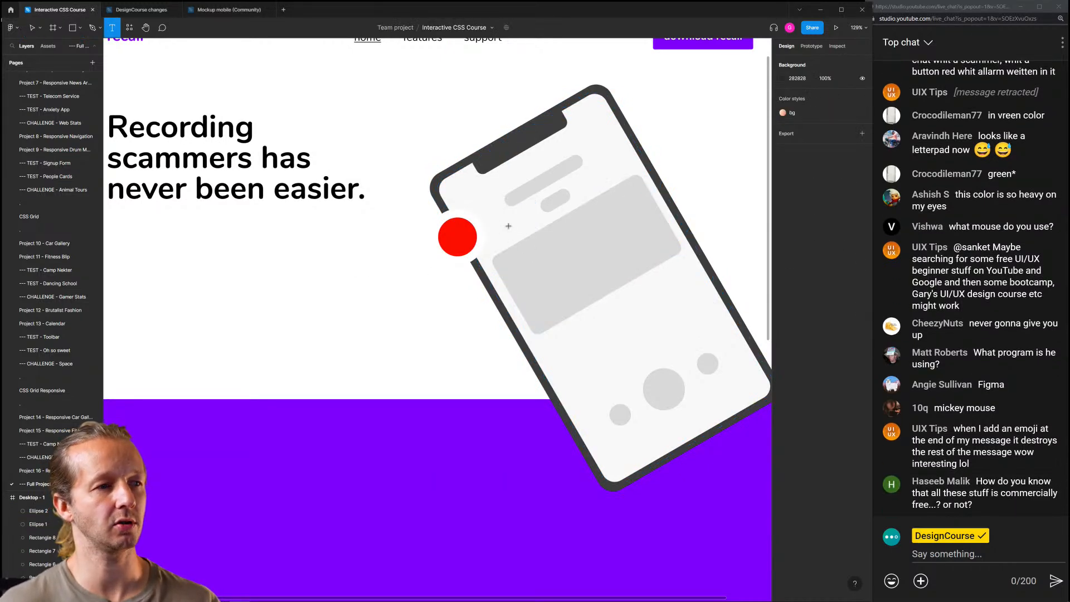
{"action": "left_click", "coordinate": [507, 227]}
{"action": "type", "text": "Re"}
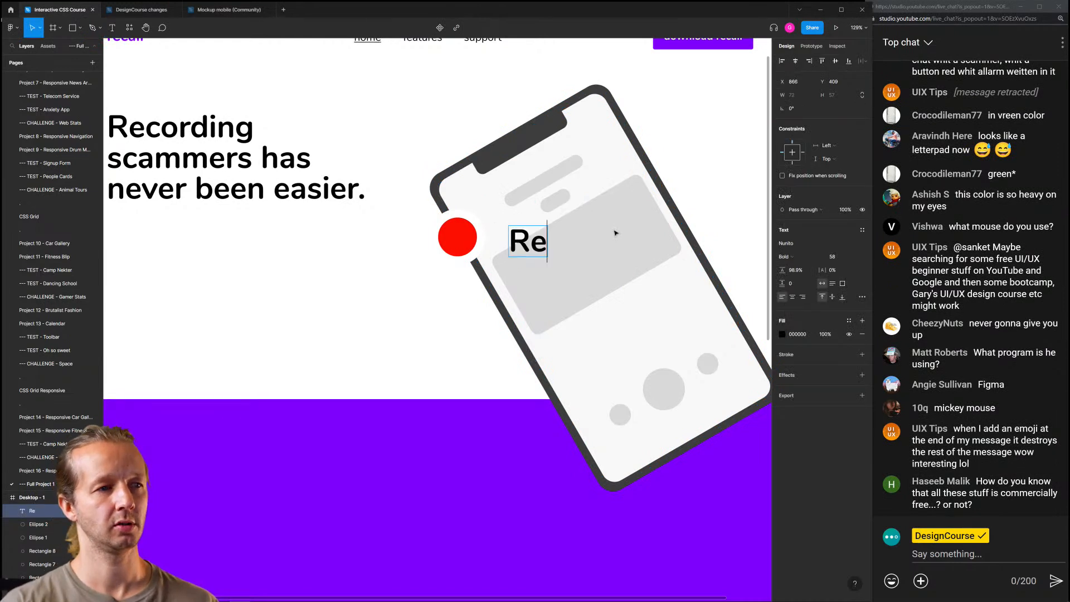
{"action": "type", "text": "cording.."}
{"action": "key", "text": "Escape"}
{"action": "left_click_drag", "start_coordinate": [581, 245], "coordinate": [568, 240]}
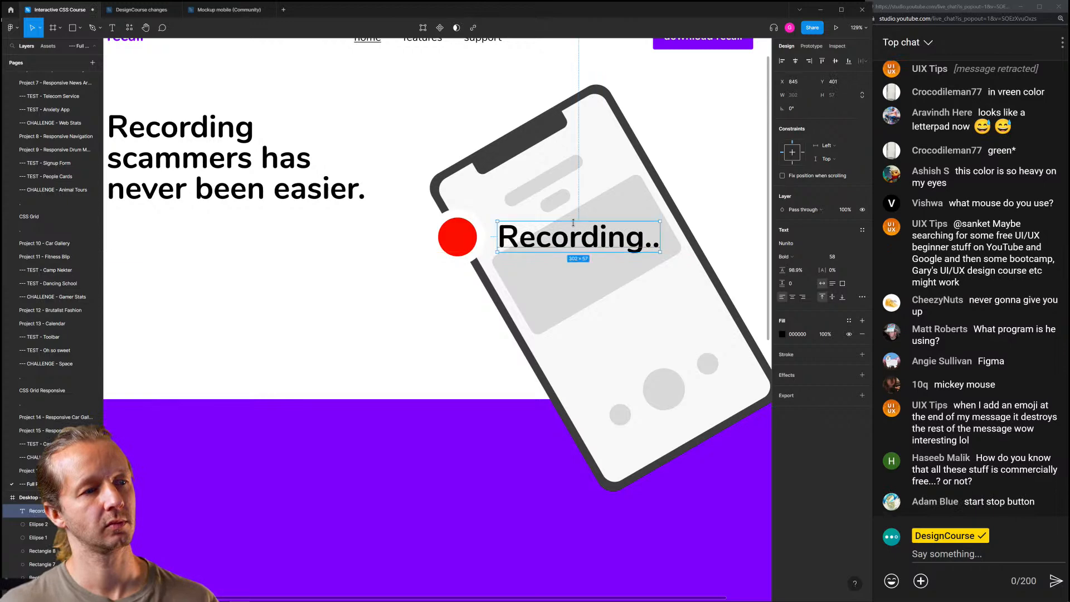
Reduce the font size of the "Recording.." text to 39
{"action": "scroll", "coordinate": [563, 237], "scroll_direction": "down", "scroll_amount": 5}
{"action": "scroll", "coordinate": [559, 233], "scroll_direction": "up", "scroll_amount": 3}
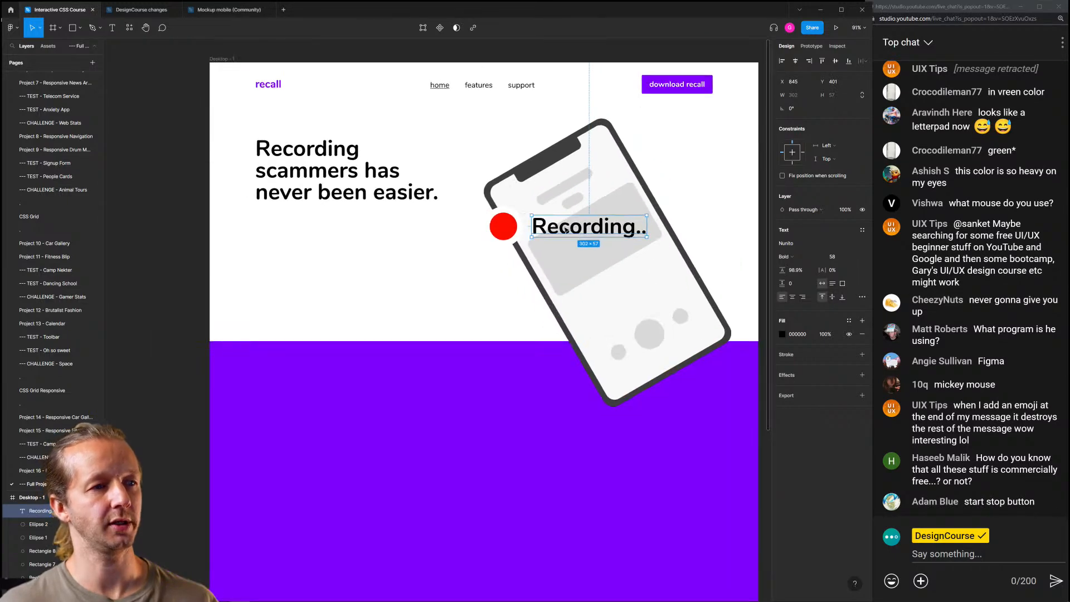
{"action": "key", "text": "Down"}
{"action": "key", "text": "Down"}
{"action": "key", "text": "Down"}
{"action": "key", "text": "Down"}
{"action": "key", "text": "Down"}
{"action": "key", "text": "Down"}
{"action": "key", "text": "Down"}
{"action": "key", "text": "Down"}
{"action": "key", "text": "Down"}
{"action": "key", "text": "Down"}
{"action": "key", "text": "Down"}
{"action": "key", "text": "Down"}
{"action": "key", "text": "Down"}
{"action": "key", "text": "Down"}
{"action": "key", "text": "Down"}
{"action": "key", "text": "Down"}
{"action": "key", "text": "Down"}
{"action": "key", "text": "Down"}
{"action": "key", "text": "Down"}
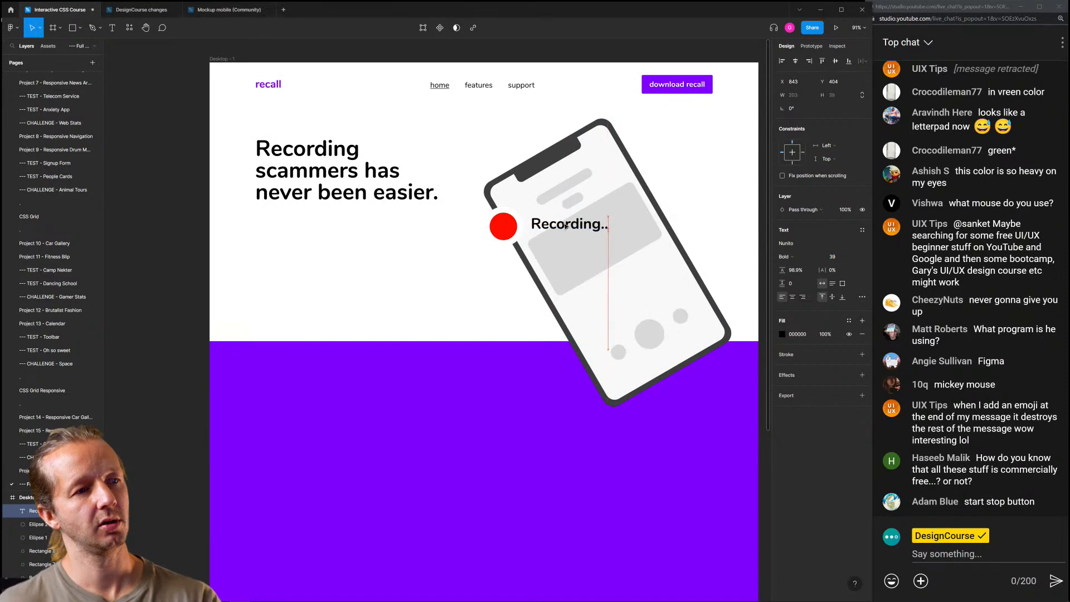
{"action": "left_click", "coordinate": [622, 227]}
{"action": "left_click", "coordinate": [576, 203], "text": "shift"}
{"action": "left_click", "coordinate": [572, 187], "text": "shift"}
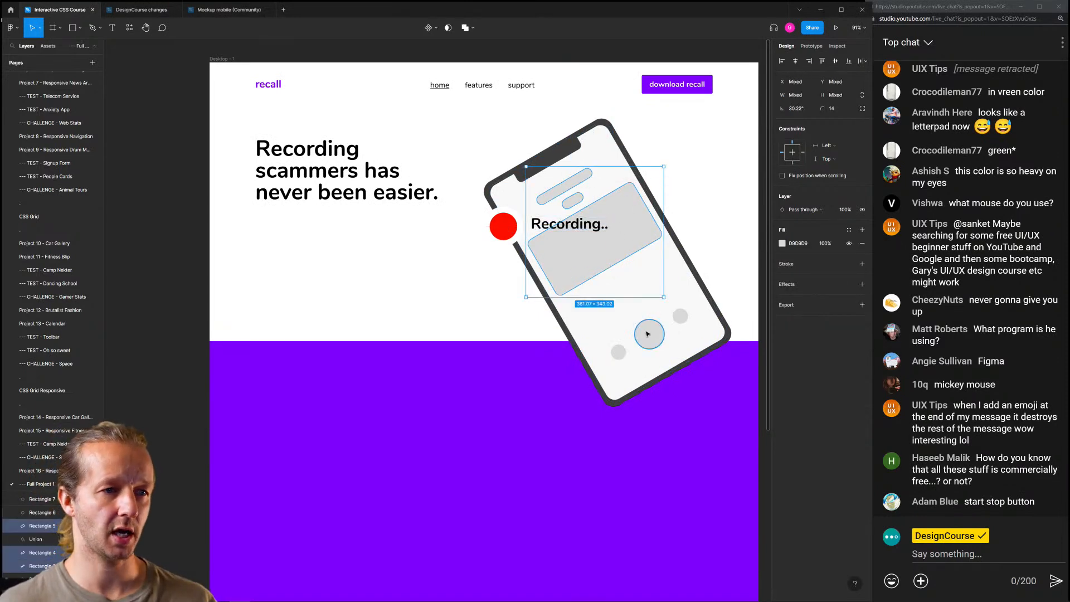
{"action": "left_click", "coordinate": [648, 333], "text": "shift"}
{"action": "left_click", "coordinate": [680, 316], "text": "shift"}
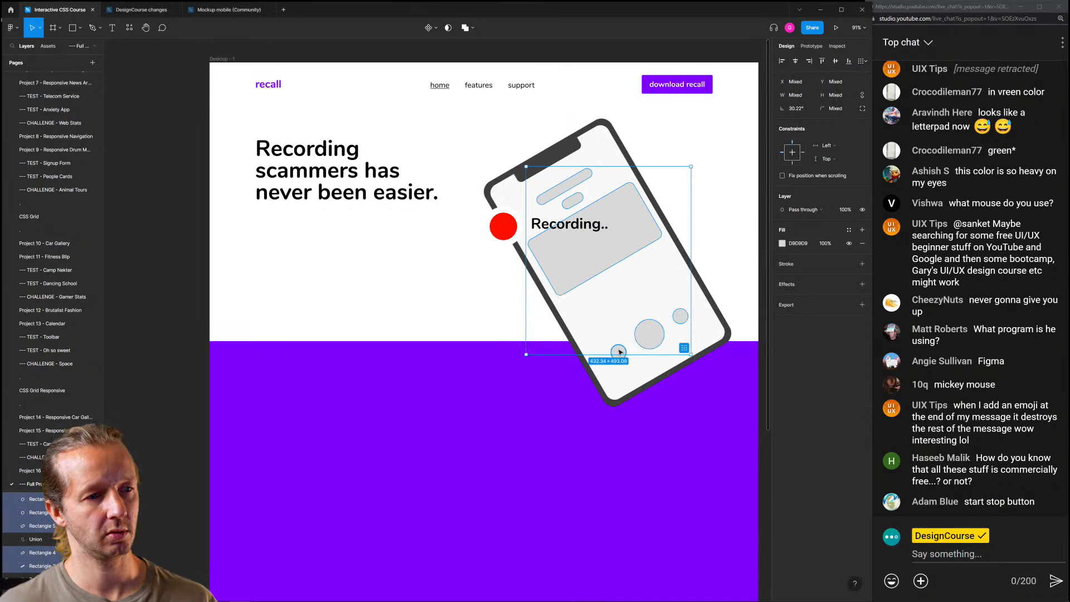
{"action": "left_click", "coordinate": [619, 351], "text": "shift"}
{"action": "left_click", "coordinate": [739, 204]}
Delete the white circle behind the red circle
{"action": "scroll", "coordinate": [559, 228], "scroll_direction": "up", "scroll_amount": 4}
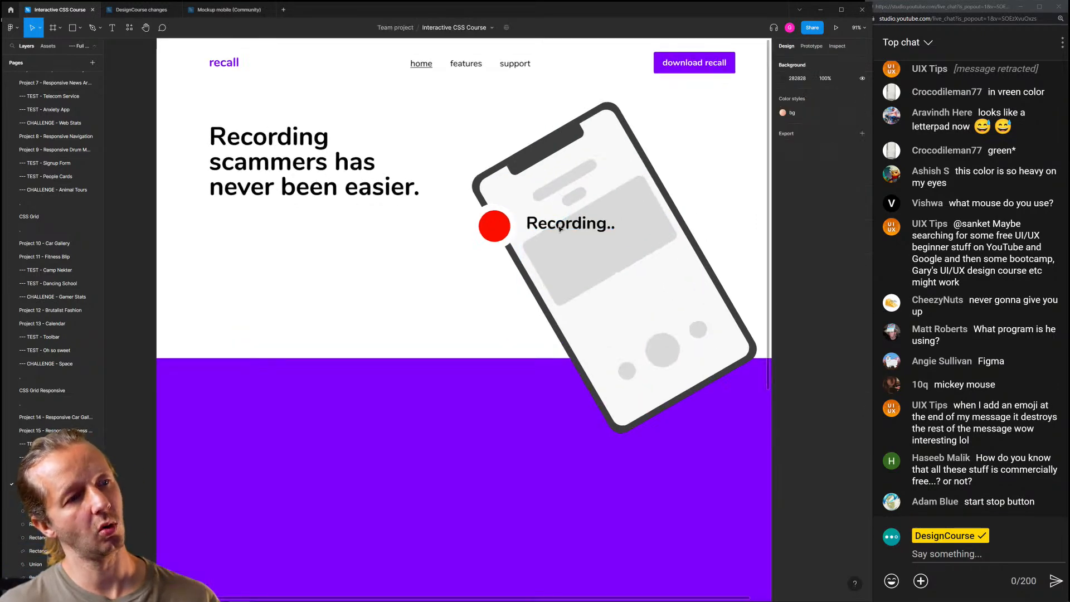
{"action": "left_click", "coordinate": [483, 211]}
{"action": "key", "text": "Delete"}
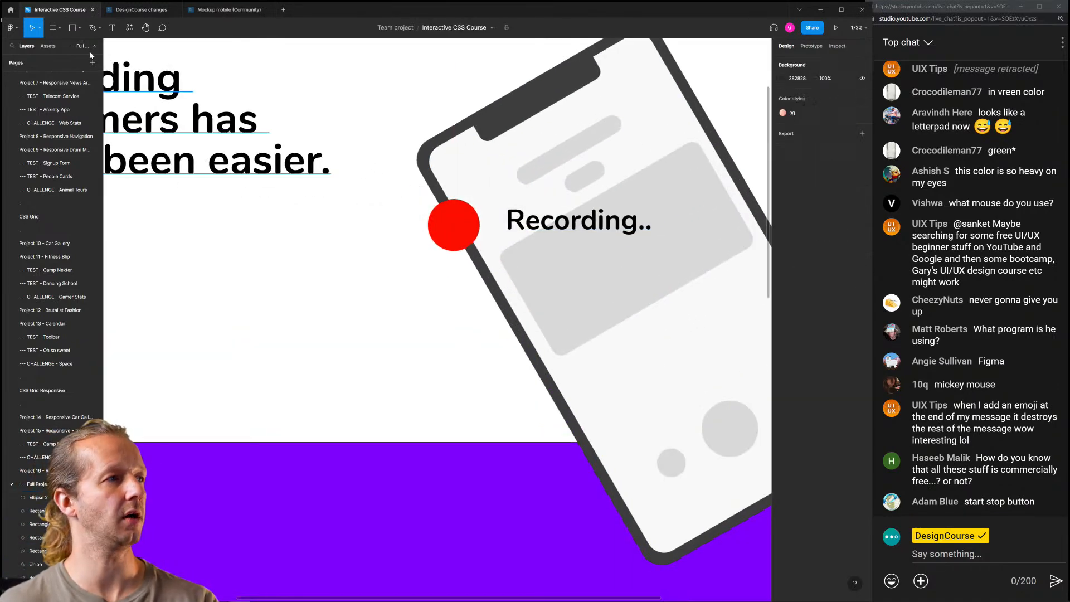
Draw a rectangle of about 371 × 98 around the red circle and "Recording.." text and send it behind both
{"action": "key", "text": "r"}
{"action": "mouse_move", "coordinate": [419, 192]}
{"action": "left_mouse_down"}
{"action": "mouse_move", "coordinate": [554, 262]}
{"action": "mouse_move", "coordinate": [684, 261]}
{"action": "left_mouse_up"}
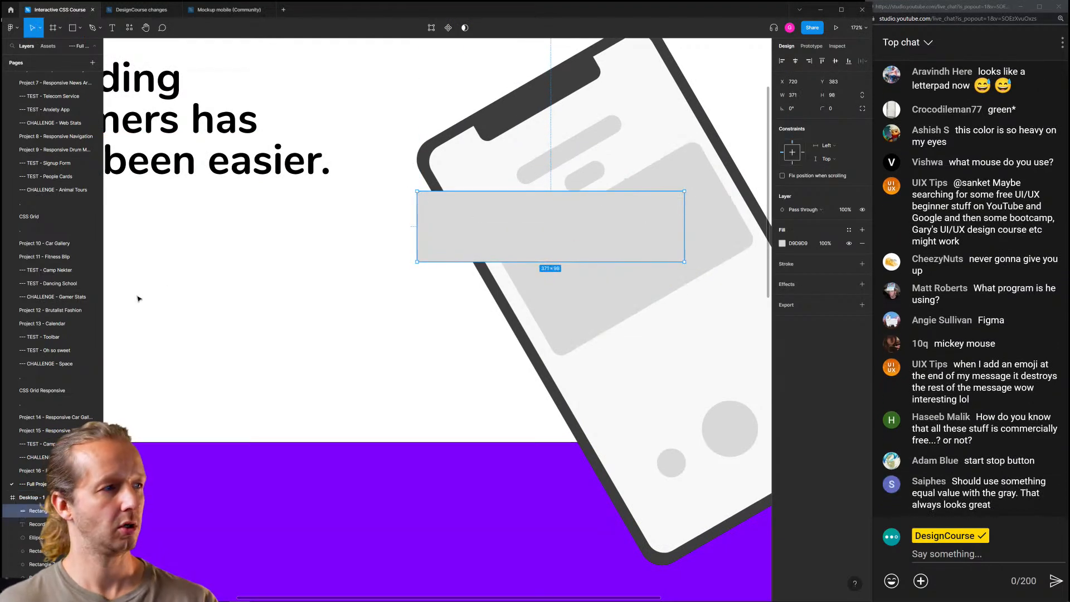
{"action": "key", "text": "ctrl+["}
{"action": "key", "text": "ctrl+["}
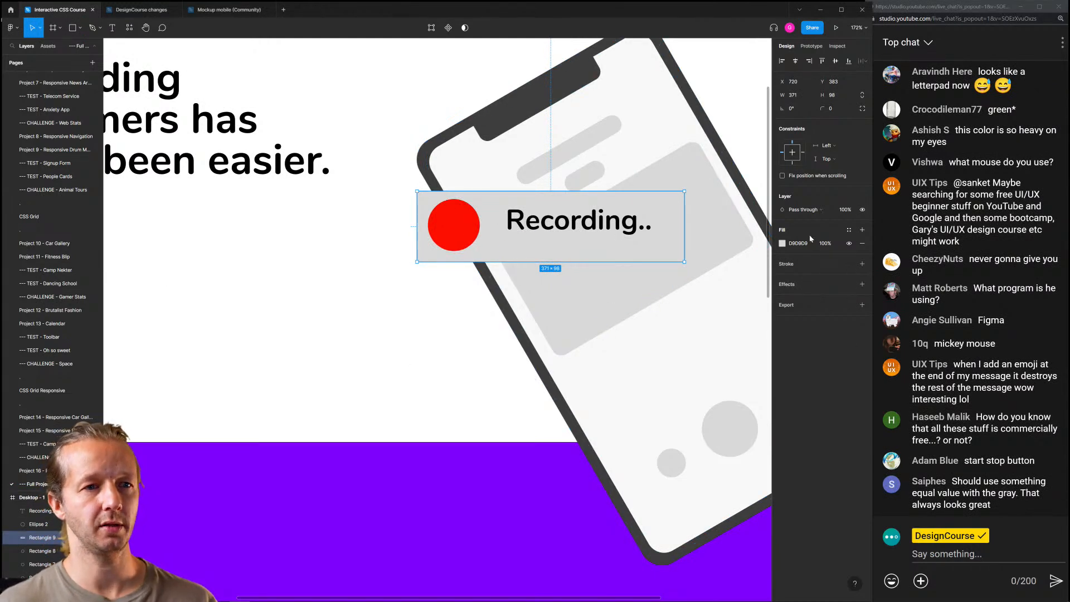
Fill the rectangle white and shape it into a fully rounded pill of about 380 × 103
{"action": "left_click", "coordinate": [782, 243]}
{"action": "left_click_drag", "start_coordinate": [696, 271], "coordinate": [658, 239]}
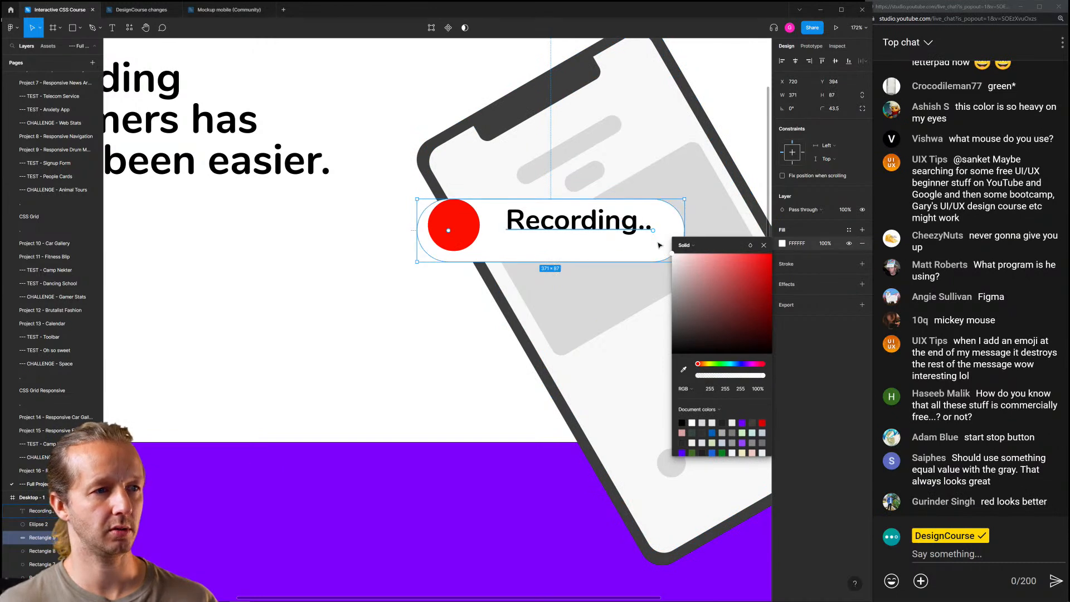
{"action": "left_click_drag", "start_coordinate": [684, 199], "coordinate": [690, 187]}
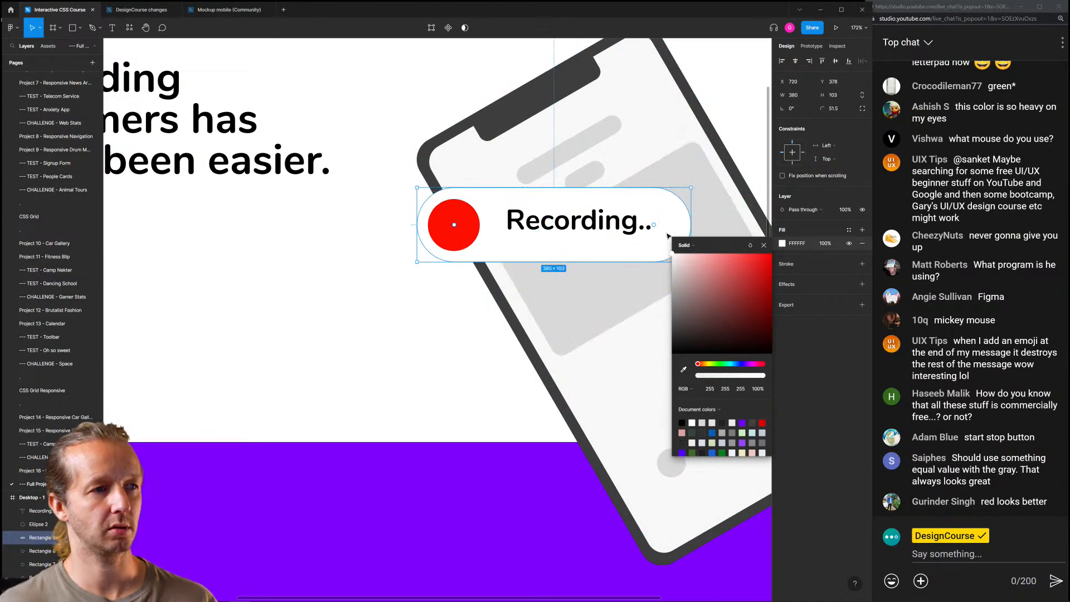
Shift the "Recording.." text slightly left and down so it lines up with the red circle inside the pill
{"action": "left_click", "coordinate": [366, 298]}
{"action": "left_click_drag", "start_coordinate": [616, 225], "coordinate": [617, 225]}
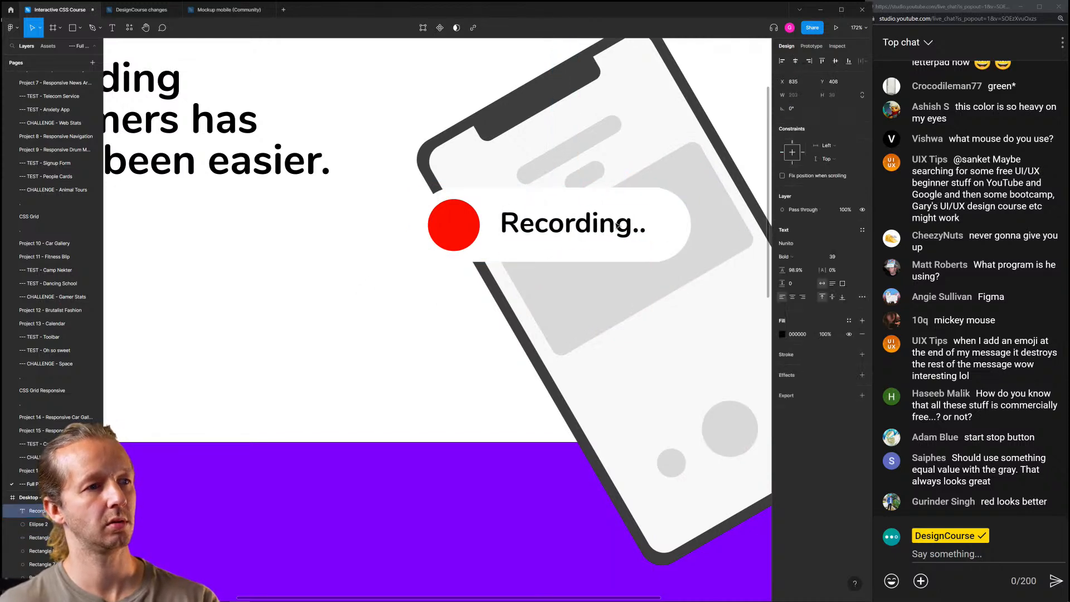
Extend the white pill downward to about 129 high, keeping its 380 width
{"action": "left_click", "coordinate": [669, 237]}
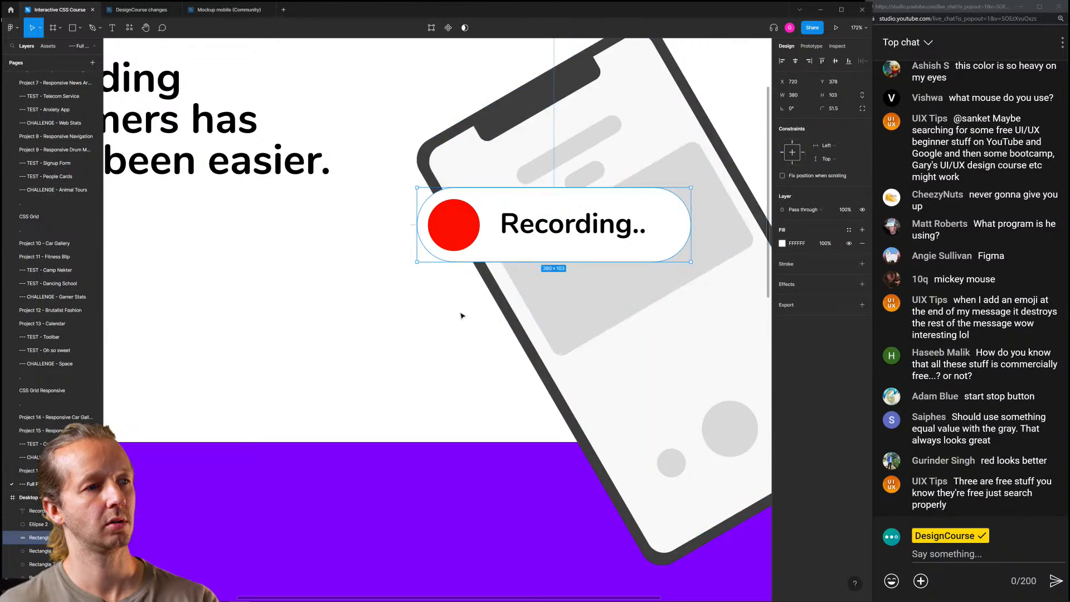
{"action": "left_click", "coordinate": [409, 318]}
{"action": "scroll", "coordinate": [396, 326], "scroll_direction": "down", "scroll_amount": 1}
{"action": "scroll", "coordinate": [385, 326], "scroll_direction": "down", "scroll_amount": 3}
{"action": "scroll", "coordinate": [338, 321], "scroll_direction": "up", "scroll_amount": 2}
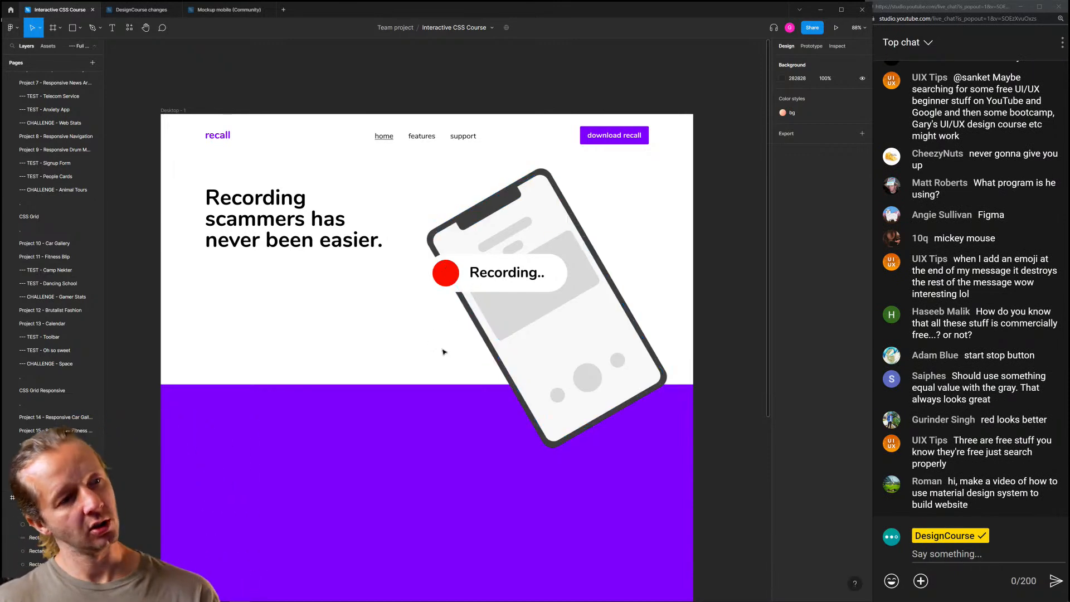
{"action": "left_click", "coordinate": [492, 291]}
{"action": "left_click_drag", "start_coordinate": [488, 294], "coordinate": [489, 301]}
{"action": "scroll", "coordinate": [477, 284], "scroll_direction": "up", "scroll_amount": 5}
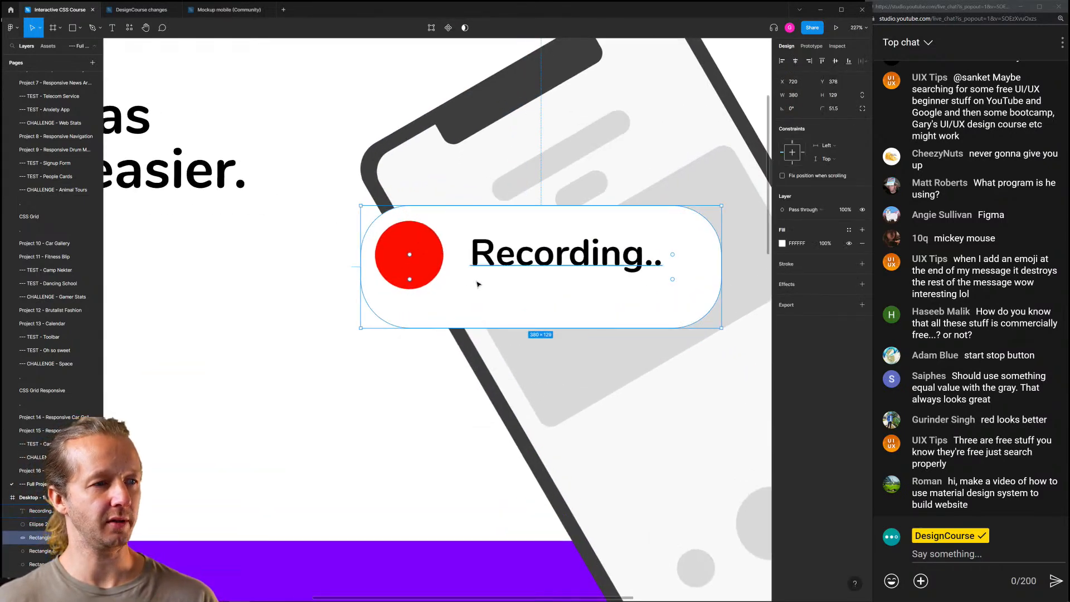
Duplicate the "Recording.." text just below the original and style the copy at size 18 in Regular weight
{"action": "left_click", "coordinate": [530, 257]}
{"action": "key", "text": "ctrl+d"}
{"action": "left_click_drag", "start_coordinate": [529, 256], "coordinate": [528, 294]}
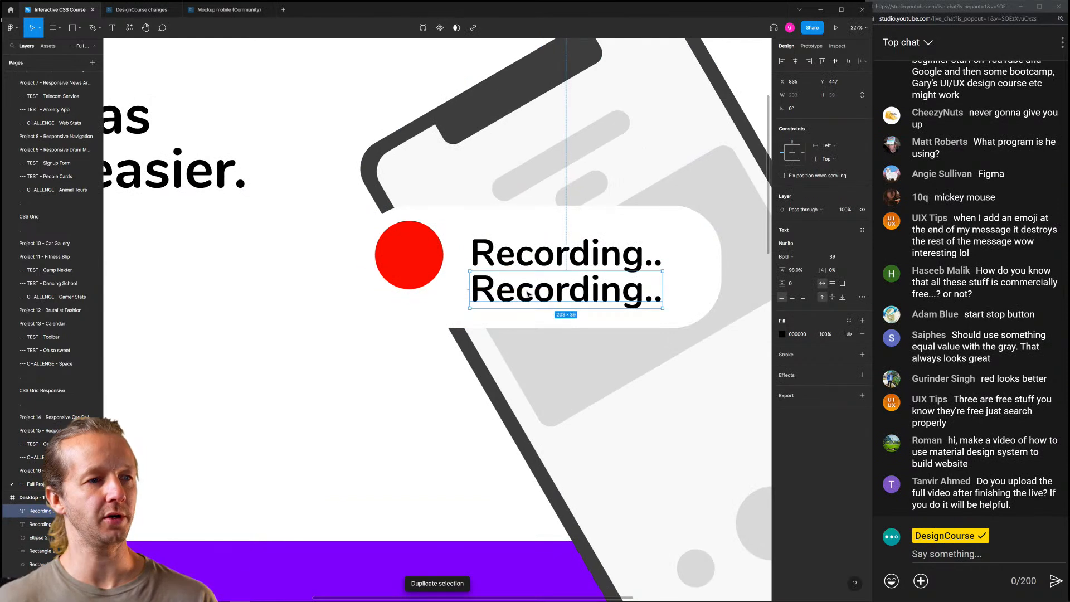
{"action": "left_click", "coordinate": [845, 255]}
{"action": "type", "text": "1"}
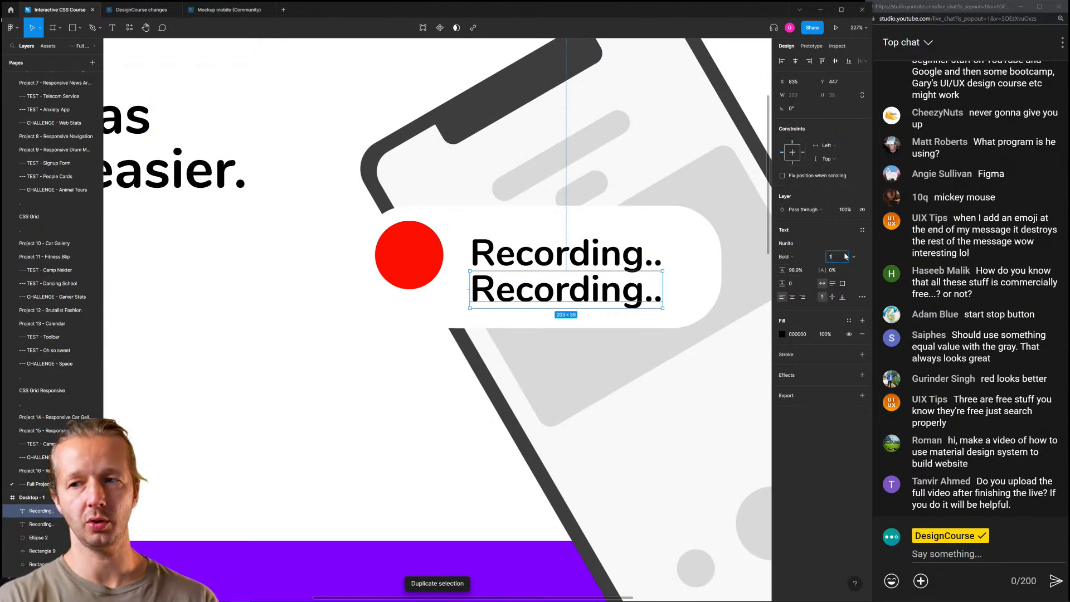
{"action": "type", "text": "8"}
{"action": "key", "text": "Return"}
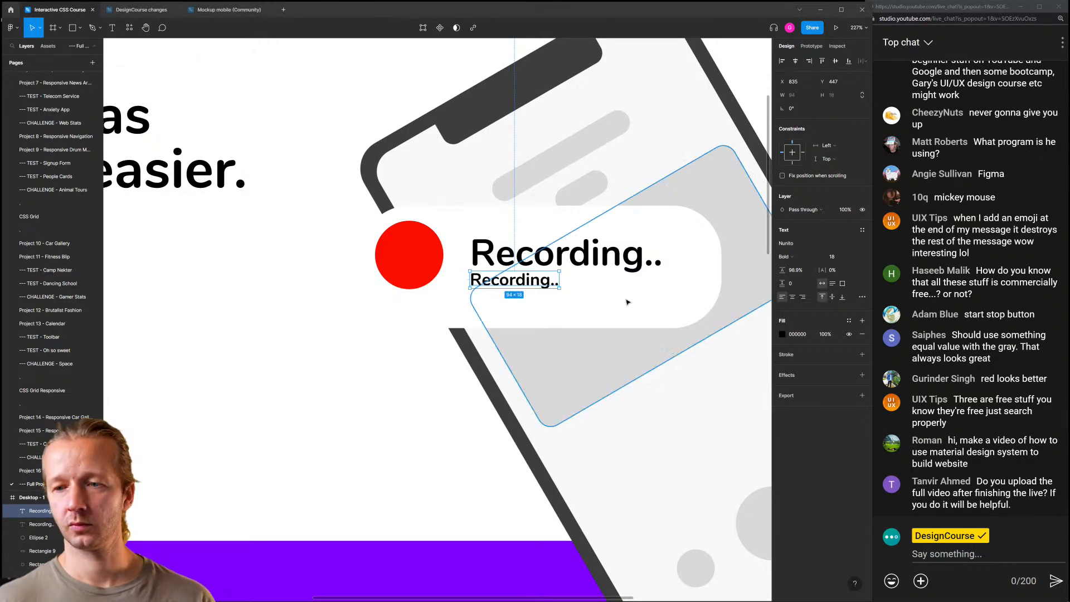
{"action": "left_click_drag", "start_coordinate": [532, 285], "coordinate": [530, 287]}
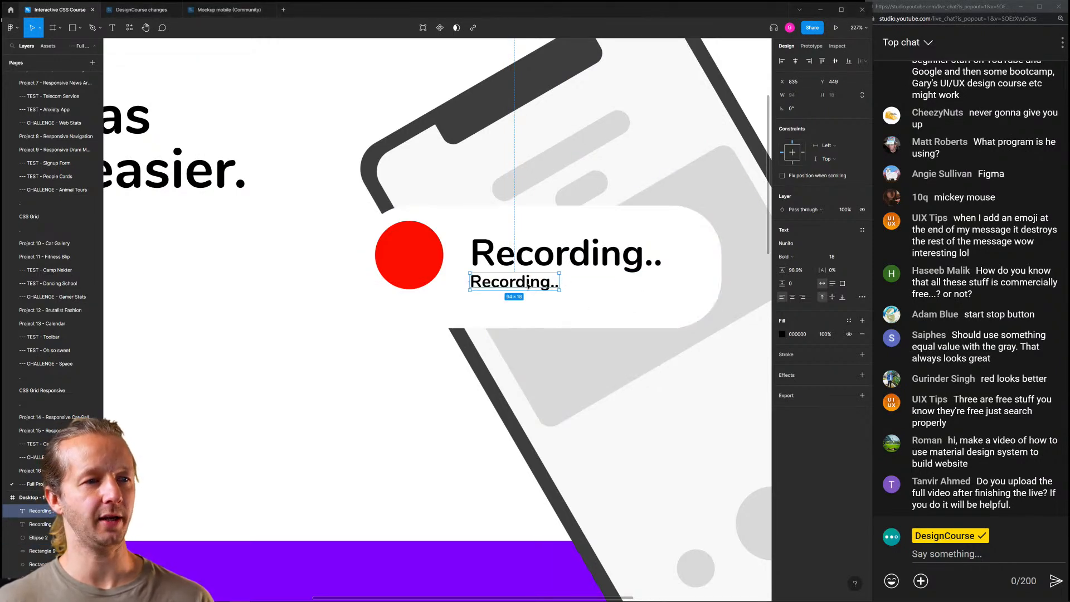
{"action": "left_click", "coordinate": [786, 257]}
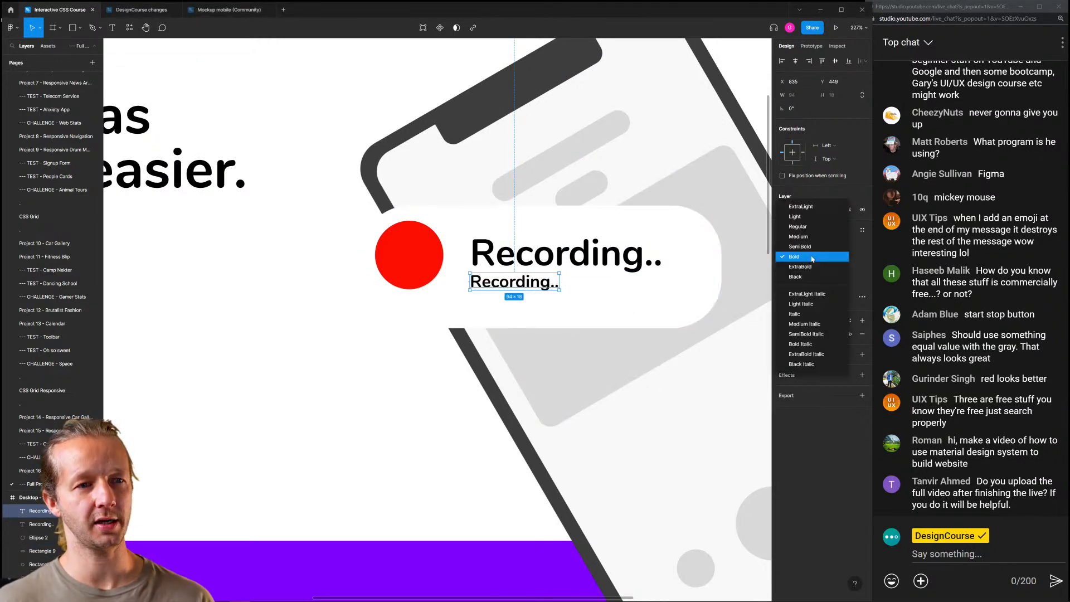
{"action": "left_click", "coordinate": [805, 229]}
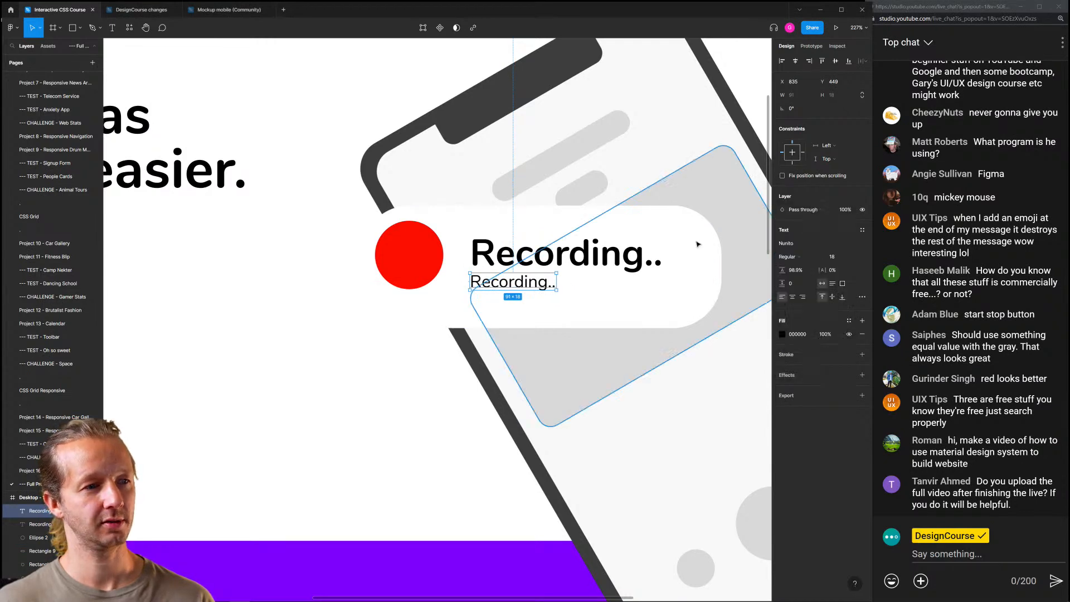
Change the small text copy to "3:08" and nudge it slightly down under "Recording.."
{"action": "double_click", "coordinate": [521, 283]}
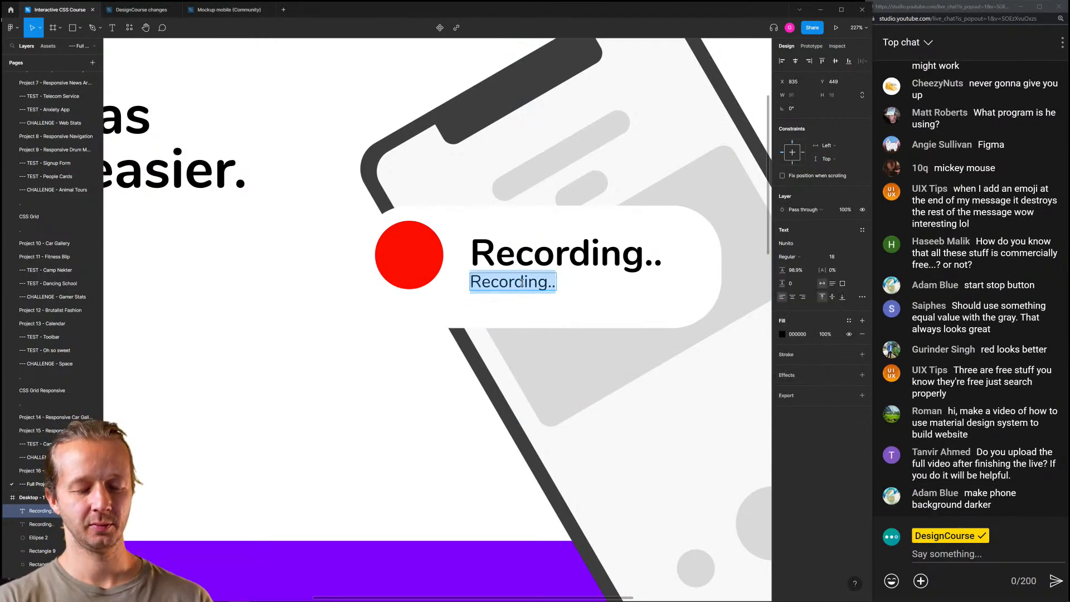
{"action": "type", "text": "3:08"}
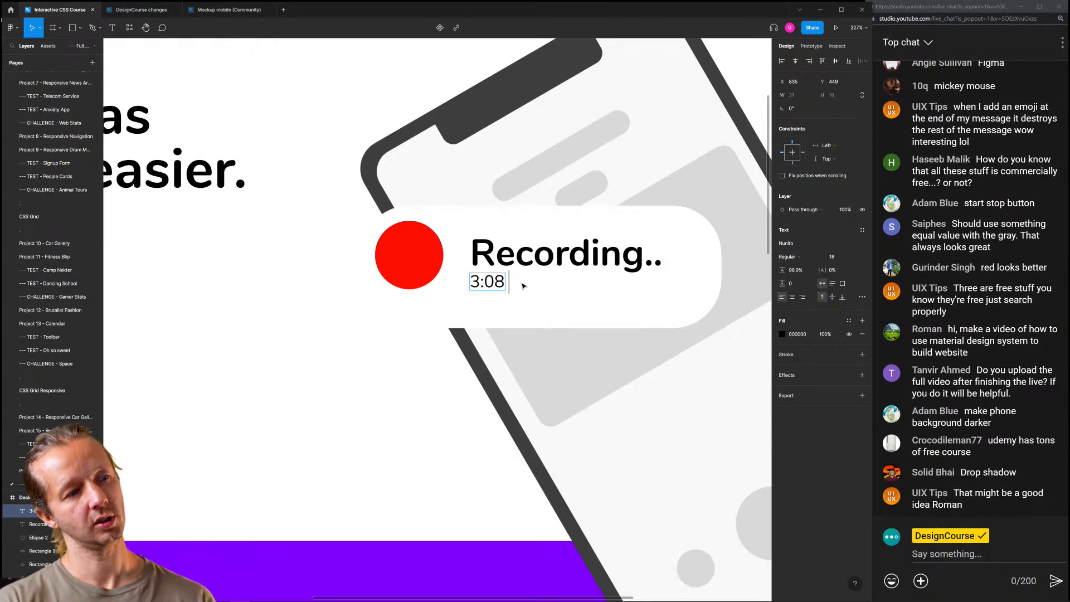
{"action": "left_click", "coordinate": [417, 397]}
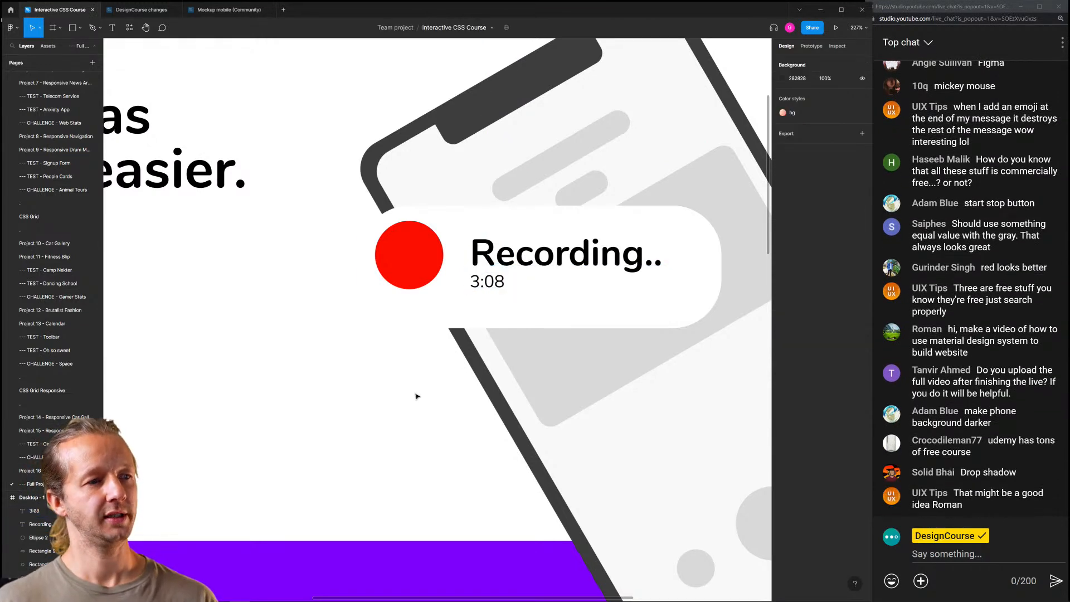
{"action": "left_click", "coordinate": [478, 290]}
{"action": "key", "text": "Down"}
{"action": "key", "text": "Down"}
{"action": "left_click", "coordinate": [449, 376]}
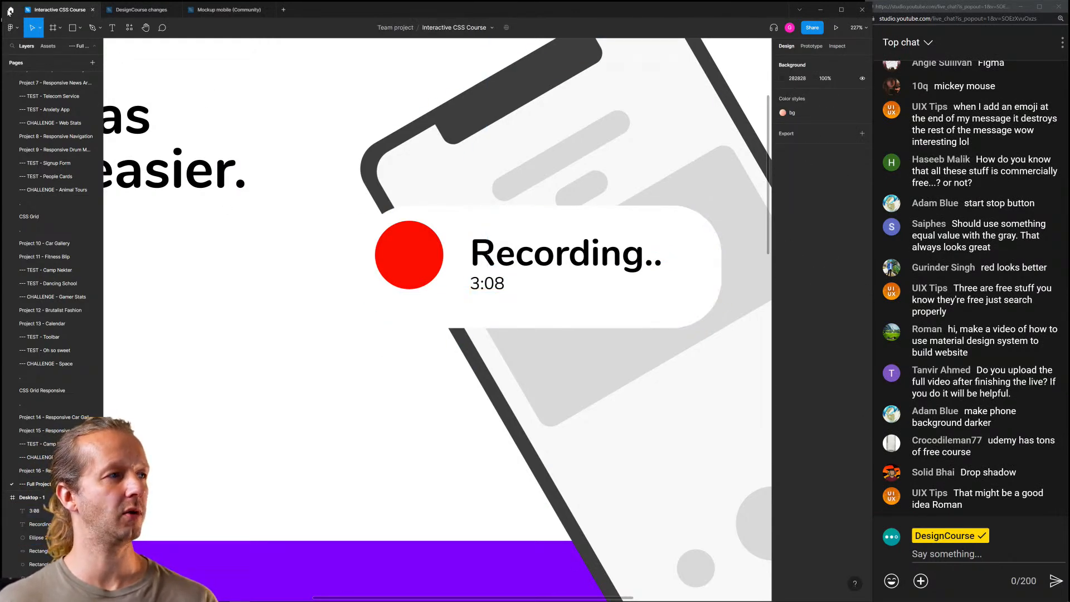
Search the Figma Community for an icon set using "basal", "free icons" and "balsa"
{"action": "left_click", "coordinate": [10, 12]}
{"action": "left_click", "coordinate": [145, 31]}
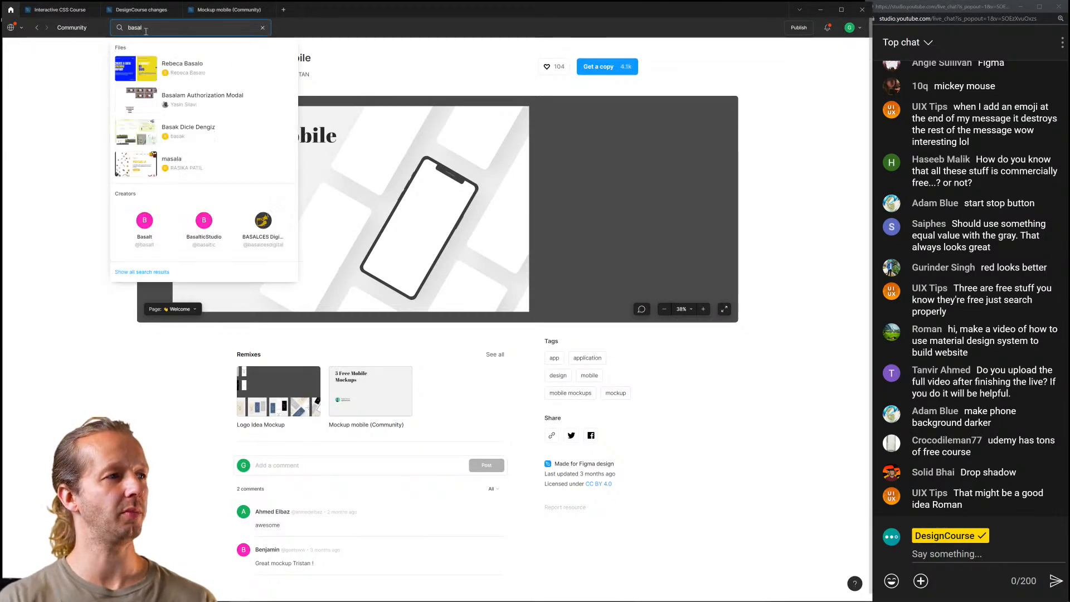
{"action": "key", "text": "Return"}
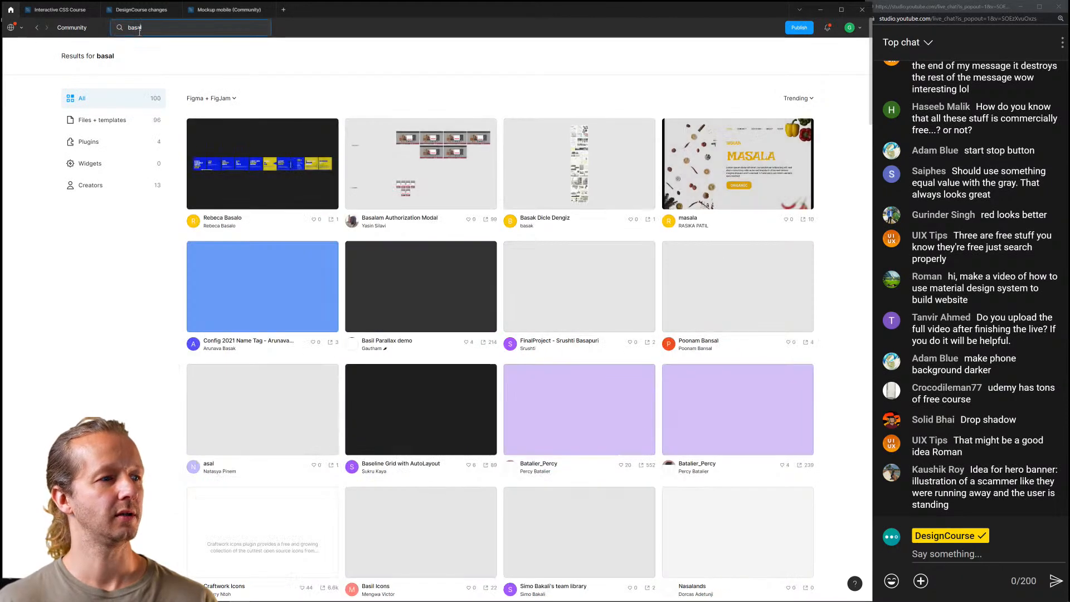
{"action": "double_click", "coordinate": [139, 28]}
{"action": "type", "text": "free icons"}
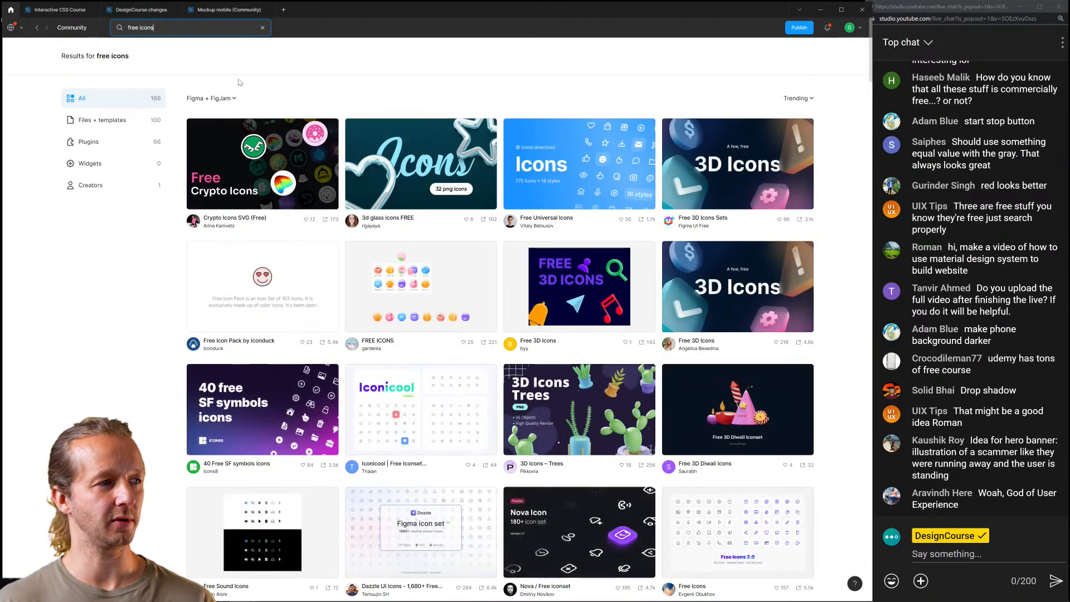
{"action": "scroll", "coordinate": [231, 85], "scroll_direction": "down", "scroll_amount": 5}
{"action": "scroll", "coordinate": [223, 86], "scroll_direction": "up", "scroll_amount": 5}
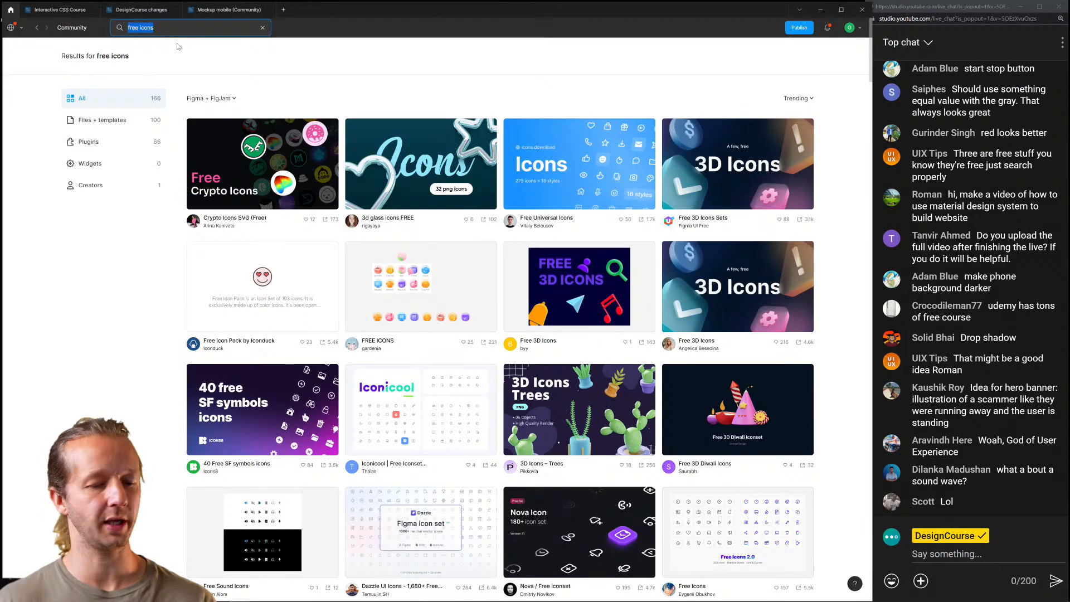
{"action": "type", "text": "bal"}
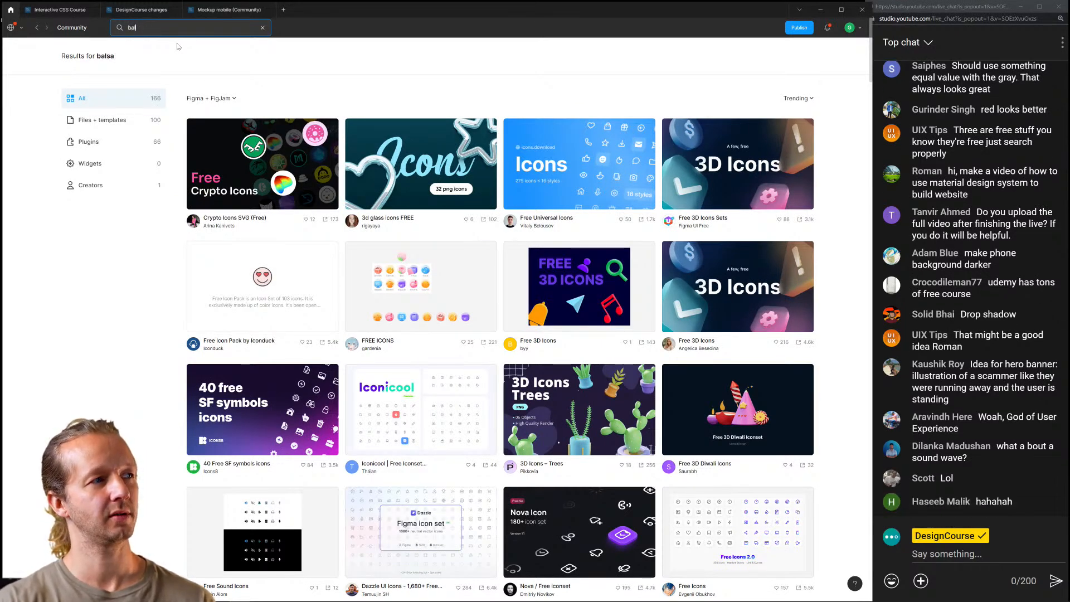
{"action": "key", "text": "BackSpace"}
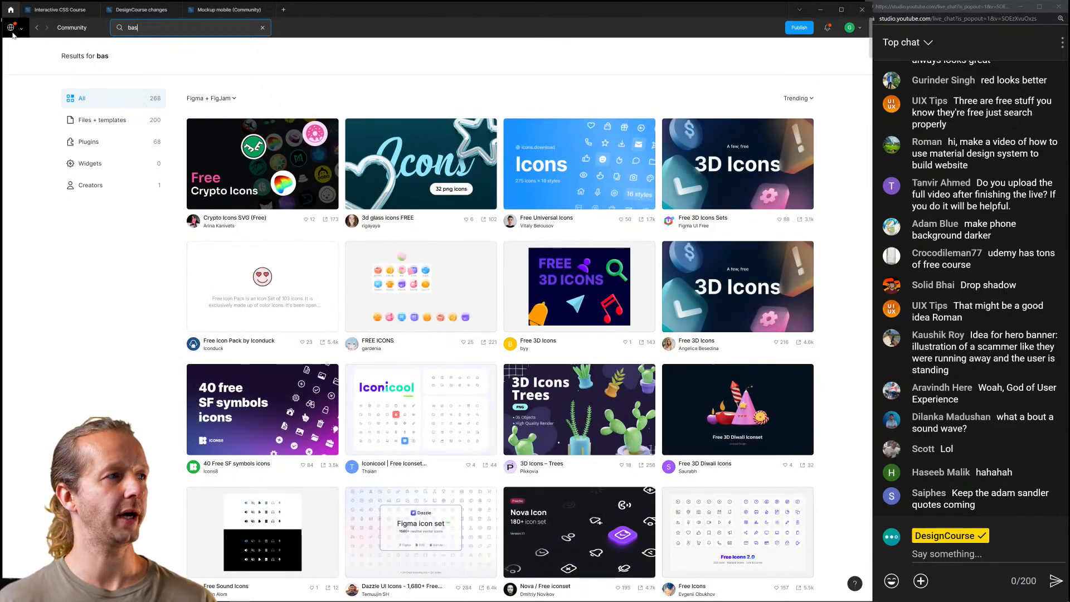
Return to the account's own files, search for "bas" and open the Basil Icons (Community) file
{"action": "left_click", "coordinate": [16, 27]}
{"action": "left_click", "coordinate": [28, 69]}
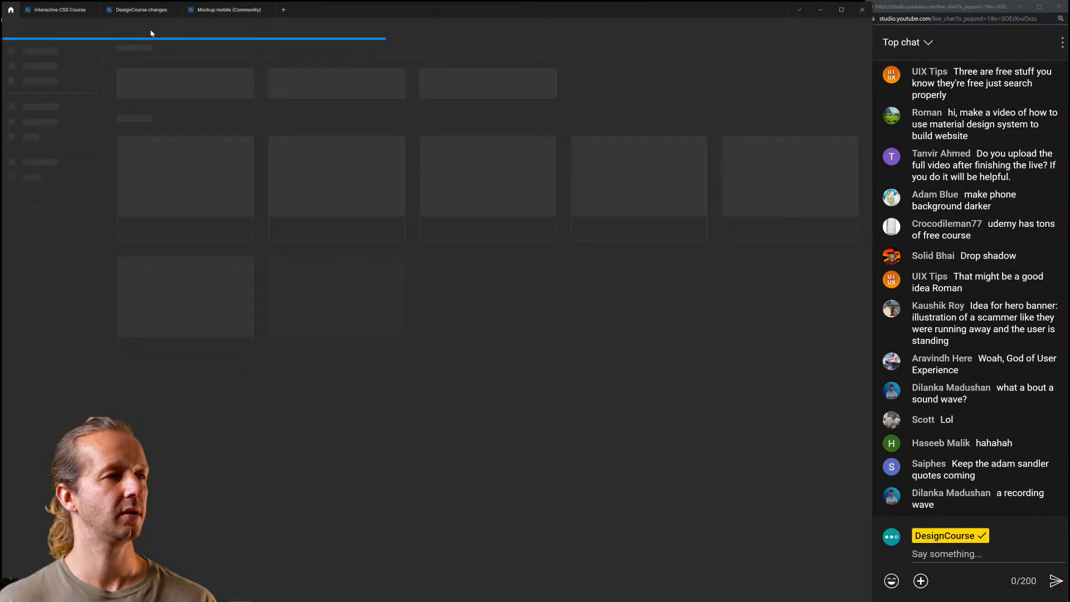
{"action": "left_click", "coordinate": [154, 28]}
{"action": "type", "text": "bas"}
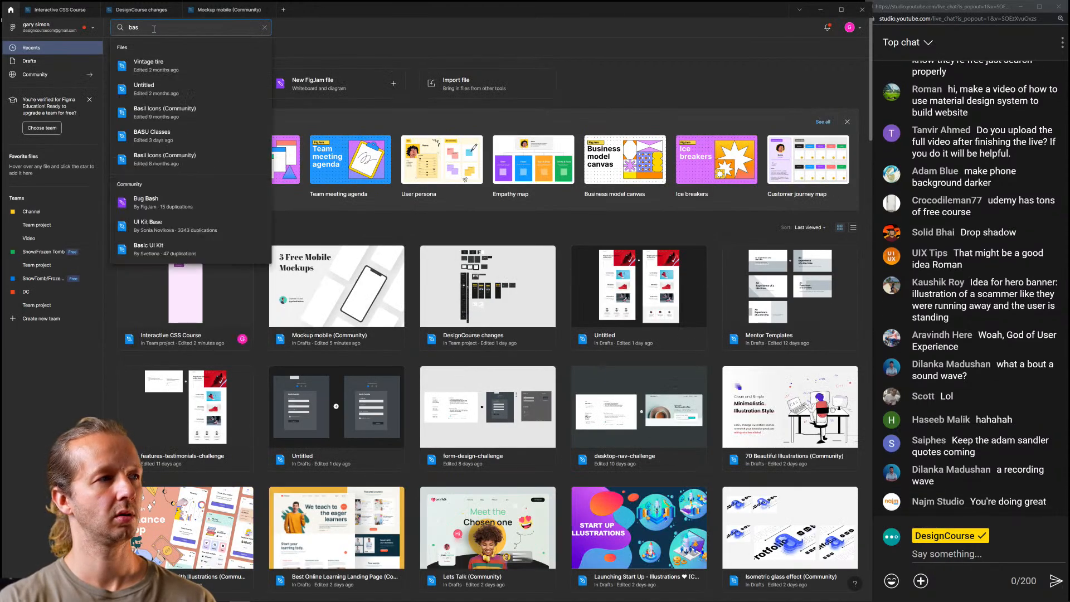
{"action": "left_click", "coordinate": [184, 157]}
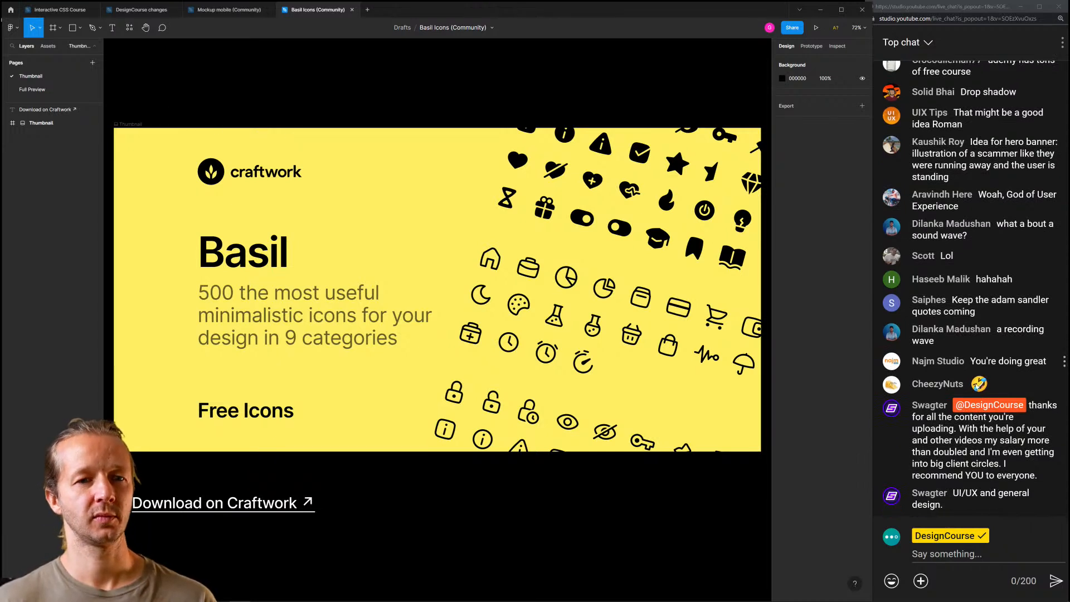
{"action": "left_click", "coordinate": [1006, 560]}
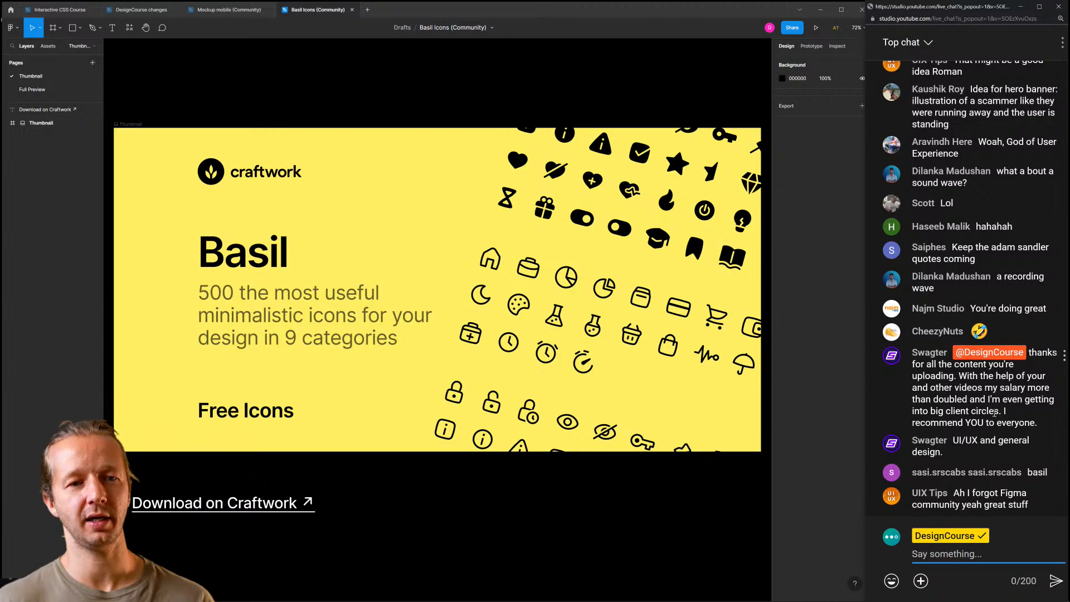
{"action": "left_click", "coordinate": [1017, 394]}
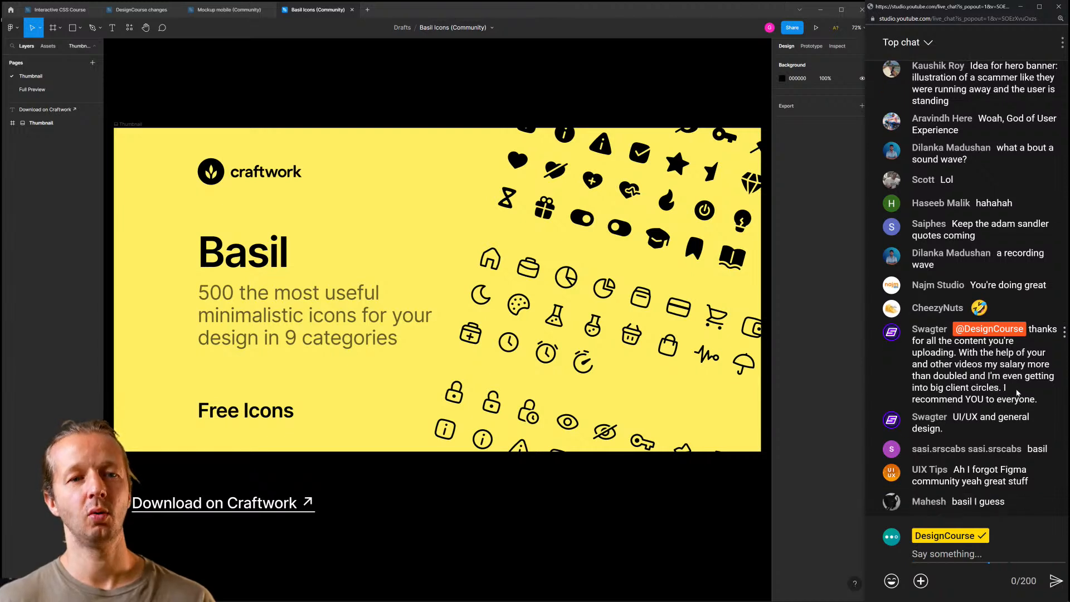
{"action": "left_click_drag", "start_coordinate": [1046, 400], "coordinate": [1005, 368]}
{"action": "left_click", "coordinate": [1014, 376]}
{"action": "left_click", "coordinate": [1041, 378]}
{"action": "left_click", "coordinate": [1008, 371]}
Go to the Full Preview page of the Basil set and look through its icon categories for a suitable time icon
{"action": "left_click", "coordinate": [352, 124]}
{"action": "scroll", "coordinate": [174, 205], "scroll_direction": "up", "scroll_amount": 2}
{"action": "left_click_drag", "start_coordinate": [238, 206], "coordinate": [336, 207]}
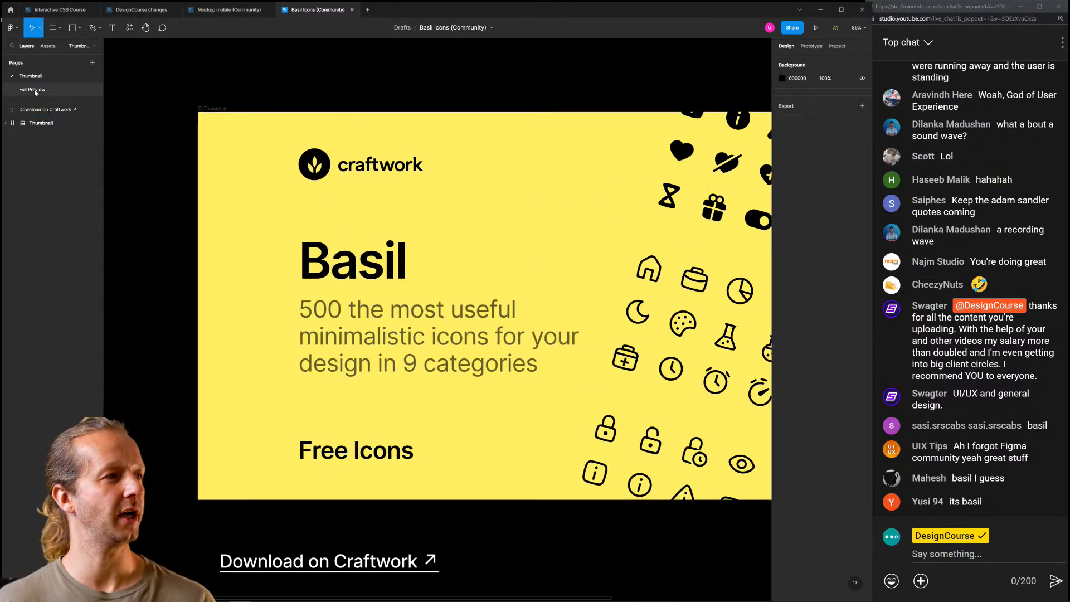
{"action": "left_click", "coordinate": [66, 89]}
{"action": "scroll", "coordinate": [582, 232], "scroll_direction": "up", "scroll_amount": 4}
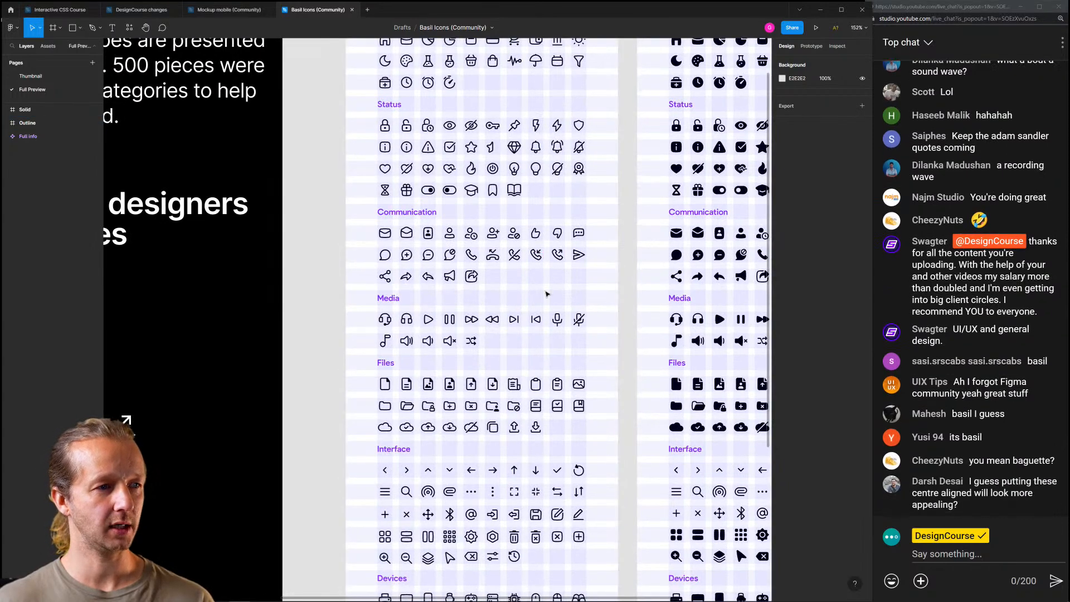
{"action": "scroll", "coordinate": [554, 288], "scroll_direction": "down", "scroll_amount": 5}
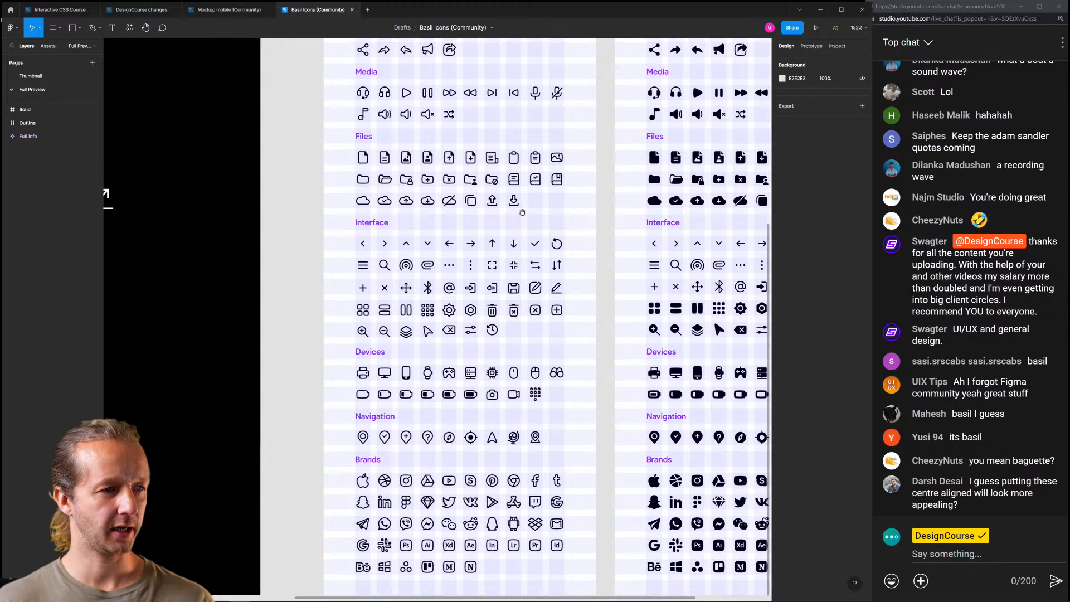
{"action": "scroll", "coordinate": [430, 277], "scroll_direction": "up", "scroll_amount": 3}
{"action": "scroll", "coordinate": [430, 277], "scroll_direction": "down", "scroll_amount": 3}
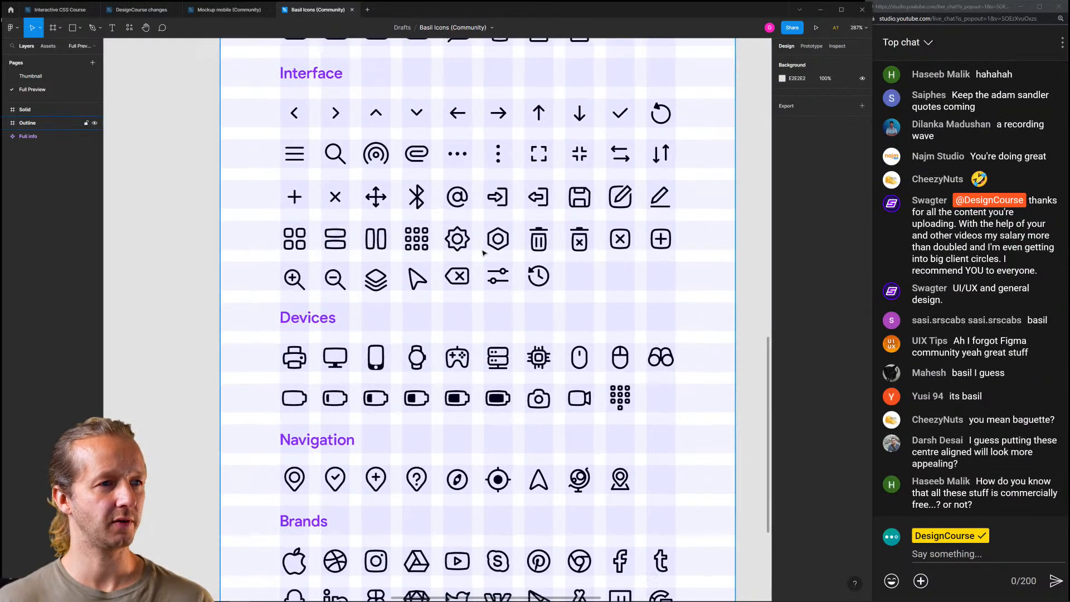
{"action": "left_click_drag", "start_coordinate": [541, 328], "coordinate": [543, 214]}
{"action": "scroll", "coordinate": [544, 215], "scroll_direction": "up", "scroll_amount": 8}
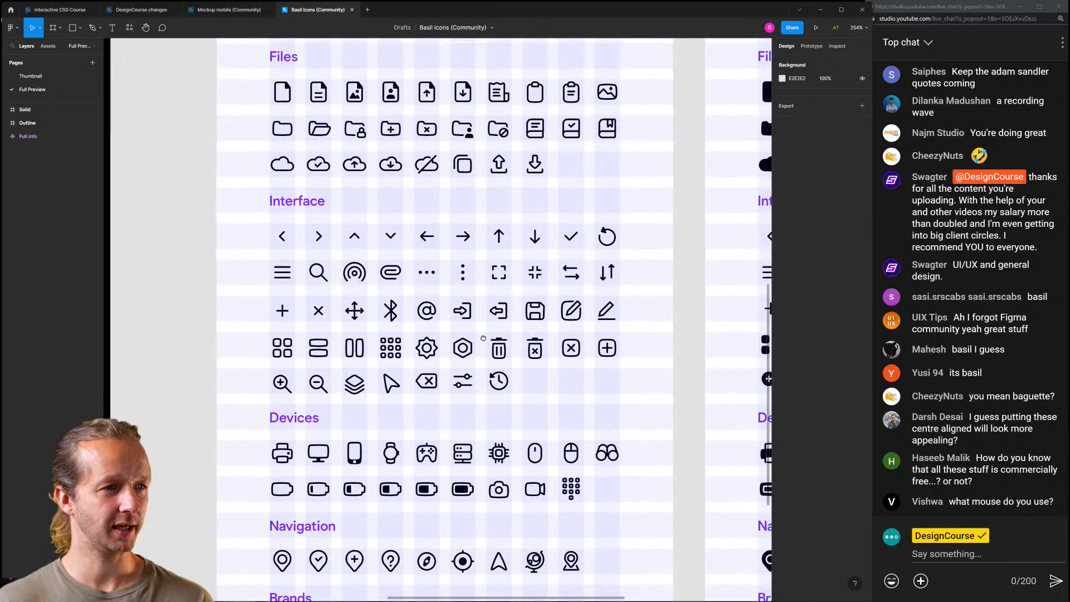
{"action": "scroll", "coordinate": [433, 356], "scroll_direction": "up", "scroll_amount": 8}
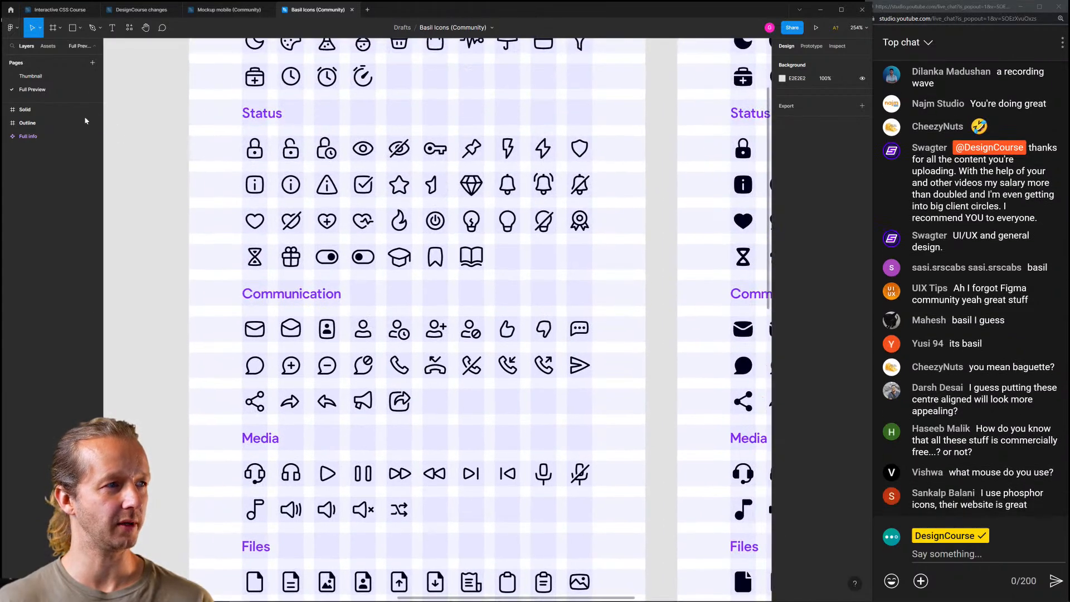
{"action": "left_click", "coordinate": [7, 111]}
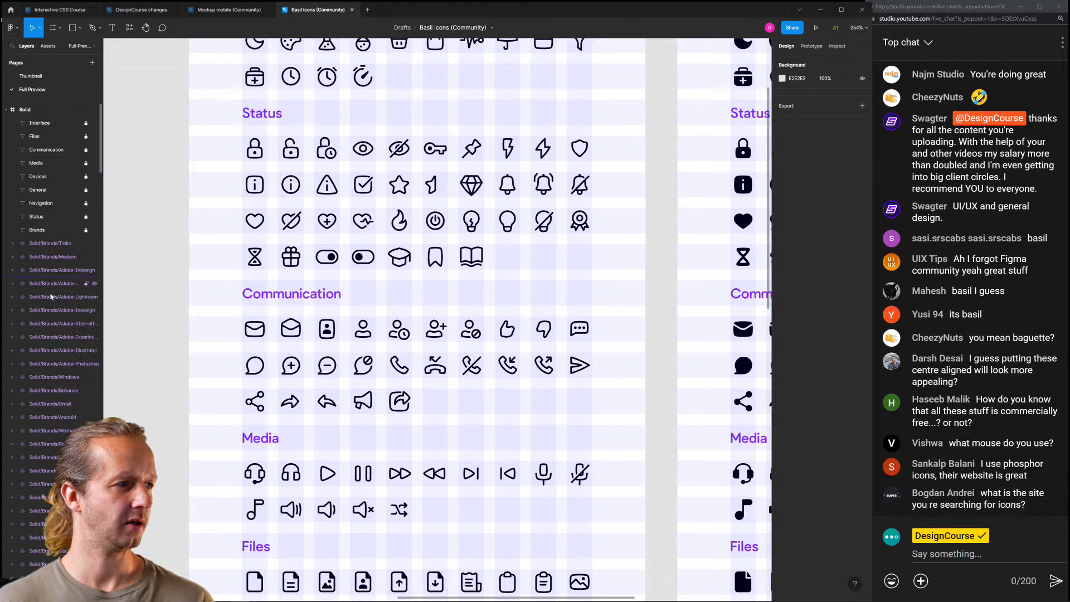
{"action": "scroll", "coordinate": [304, 191], "scroll_direction": "up", "scroll_amount": 4}
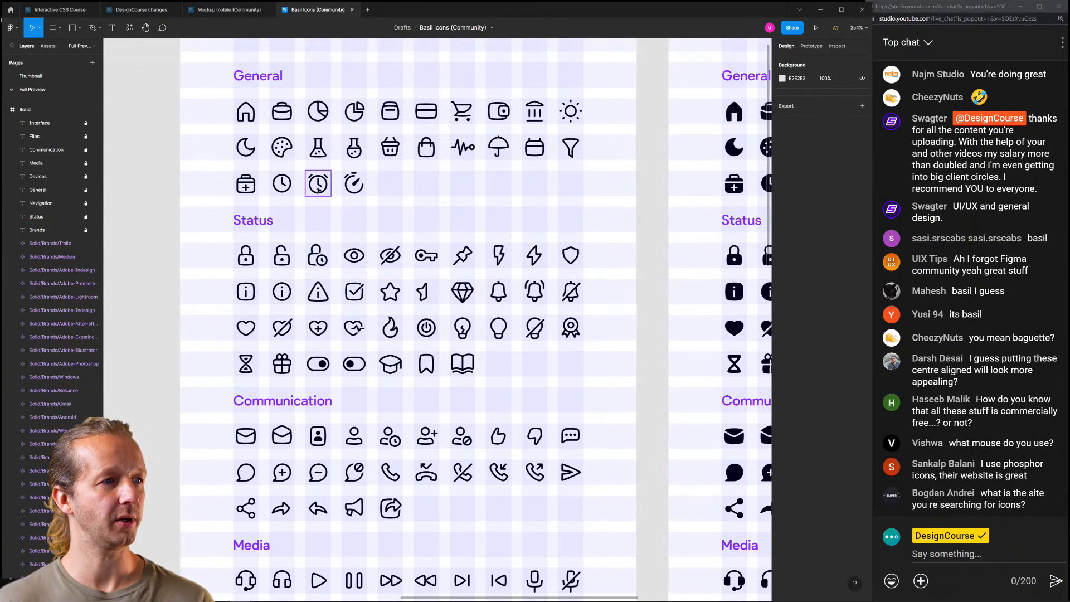
Copy the outline Clock icon from the General group into the Interactive CSS Course file and place it beside the "3:08" text
{"action": "left_click", "coordinate": [283, 183]}
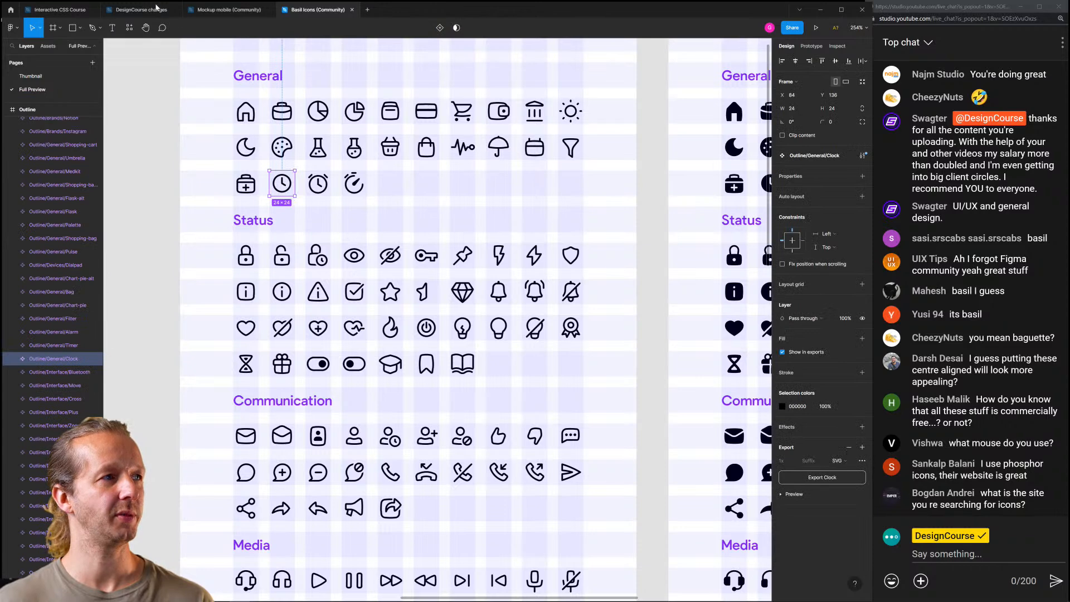
{"action": "left_click", "coordinate": [225, 9]}
{"action": "left_click", "coordinate": [60, 10]}
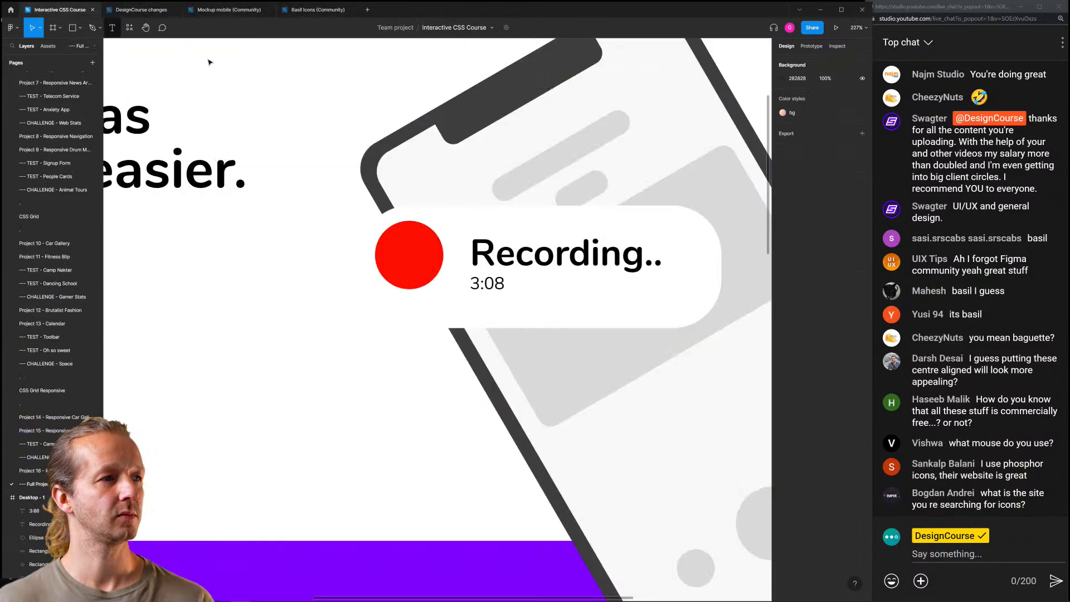
{"action": "key", "text": "ctrl+v"}
{"action": "left_click_drag", "start_coordinate": [444, 318], "coordinate": [530, 289]}
{"action": "scroll", "coordinate": [500, 287], "scroll_direction": "up", "scroll_amount": 5}
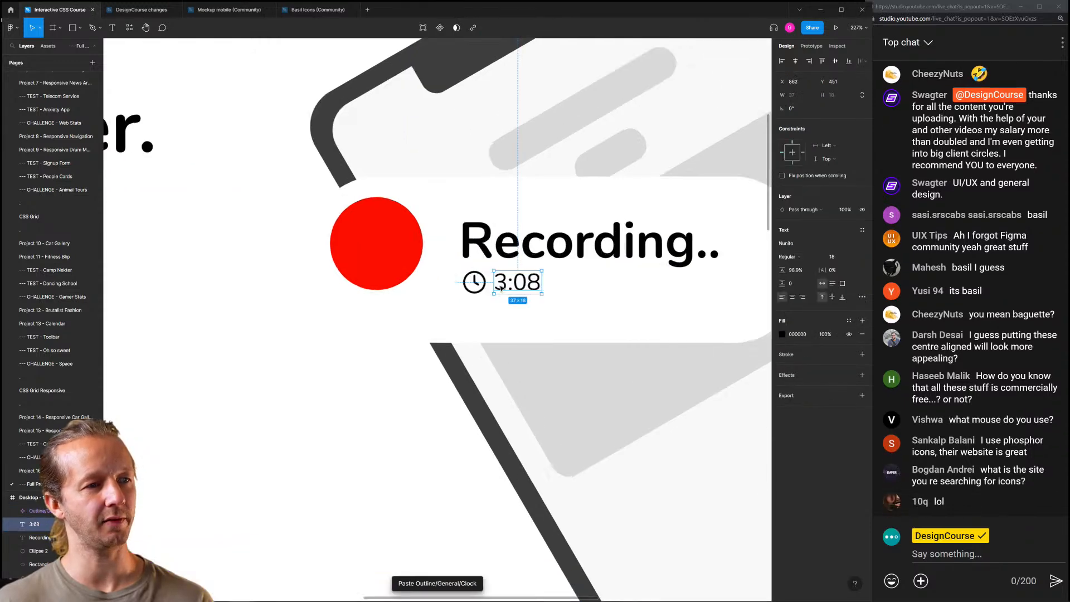
Shrink the clock icon slightly and line the "3:08" text up closely beside it
{"action": "mouse_move", "coordinate": [460, 295]}
{"action": "left_mouse_down"}
{"action": "mouse_move", "coordinate": [443, 303]}
{"action": "mouse_move", "coordinate": [452, 298]}
{"action": "left_mouse_up"}
{"action": "left_click_drag", "start_coordinate": [466, 294], "coordinate": [461, 294]}
{"action": "left_click_drag", "start_coordinate": [525, 281], "coordinate": [520, 278]}
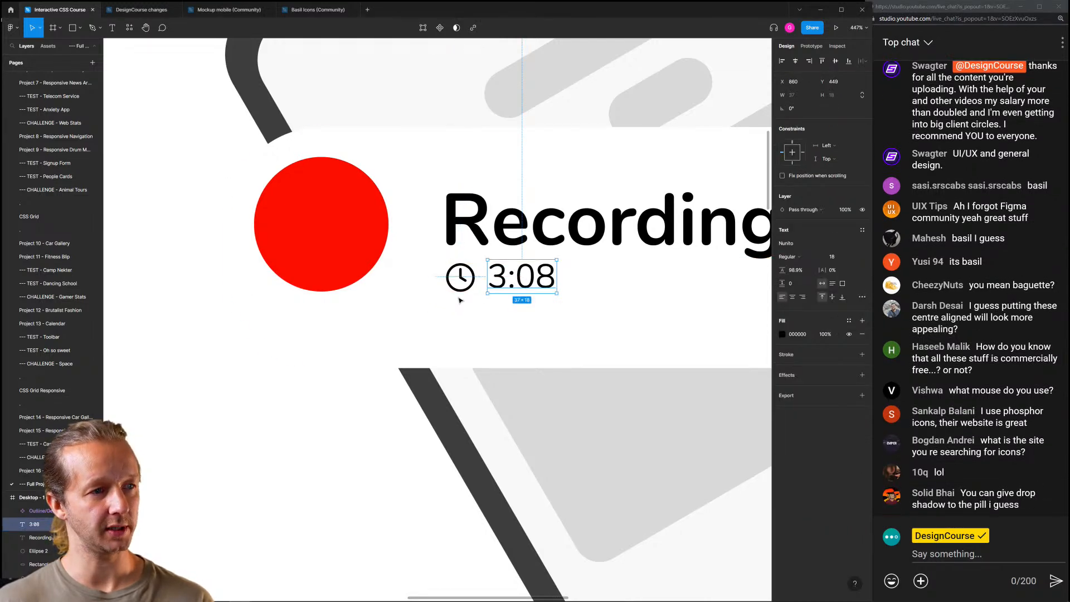
{"action": "left_click", "coordinate": [411, 441]}
Reduce the height of the white pill behind the recording text to about 101
{"action": "scroll", "coordinate": [437, 414], "scroll_direction": "down", "scroll_amount": 8}
{"action": "scroll", "coordinate": [432, 456], "scroll_direction": "up", "scroll_amount": 4}
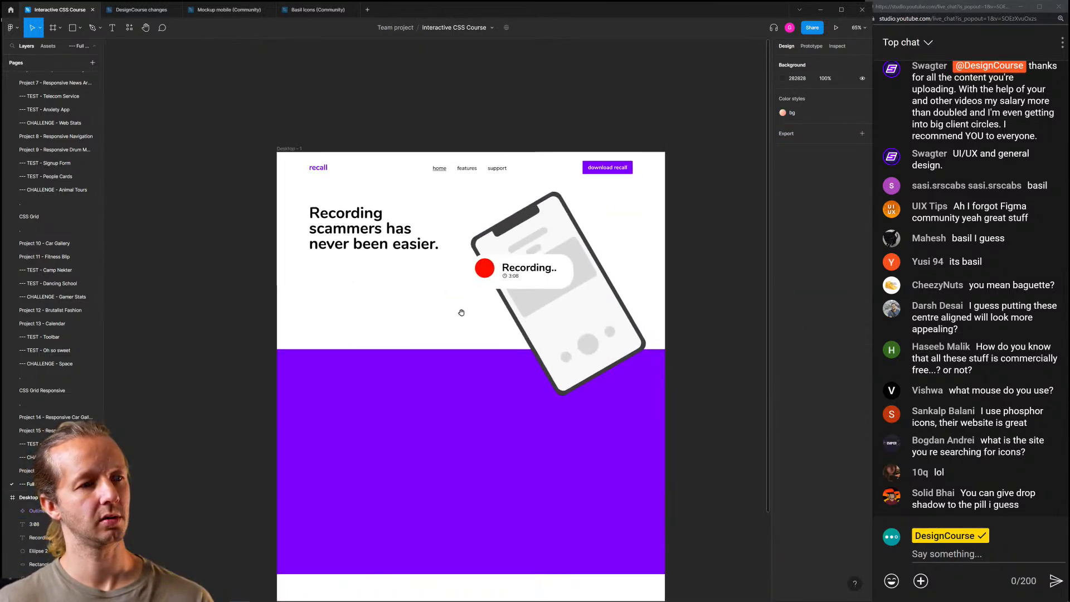
{"action": "scroll", "coordinate": [479, 332], "scroll_direction": "up", "scroll_amount": 2}
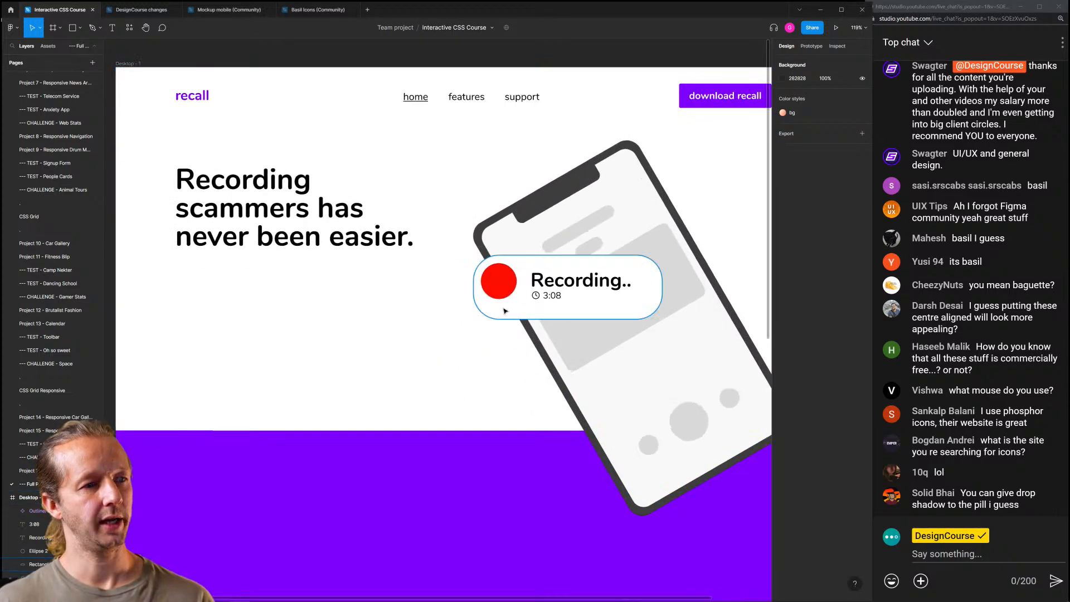
{"action": "left_click", "coordinate": [504, 309]}
{"action": "left_click_drag", "start_coordinate": [522, 319], "coordinate": [527, 306]}
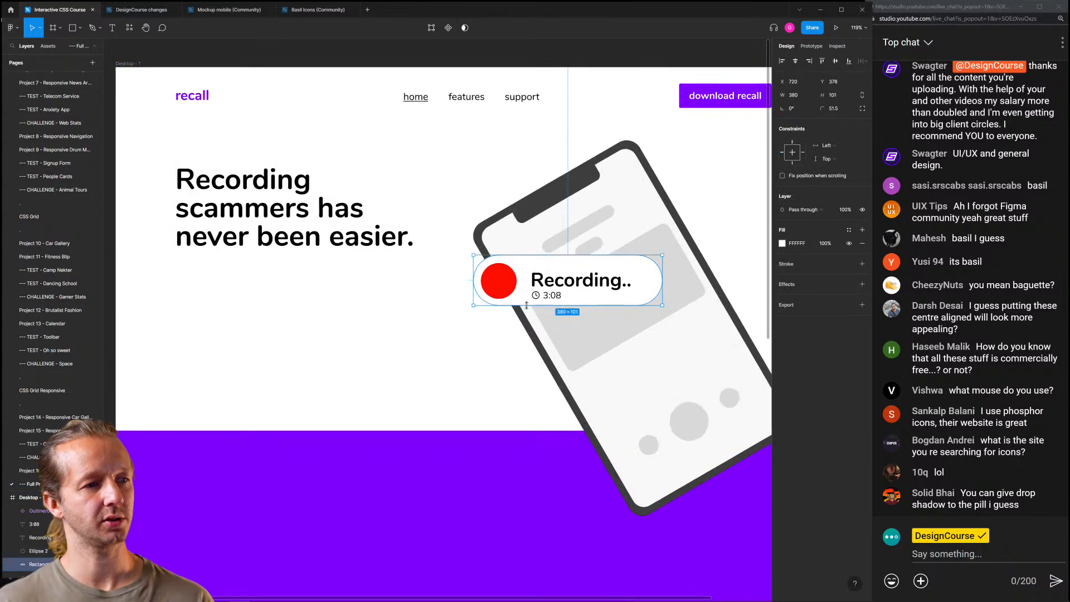
Search the home screen's files for "sketch" and "hand"
{"action": "left_click", "coordinate": [456, 338]}
{"action": "left_click_drag", "start_coordinate": [456, 338], "coordinate": [366, 289]}
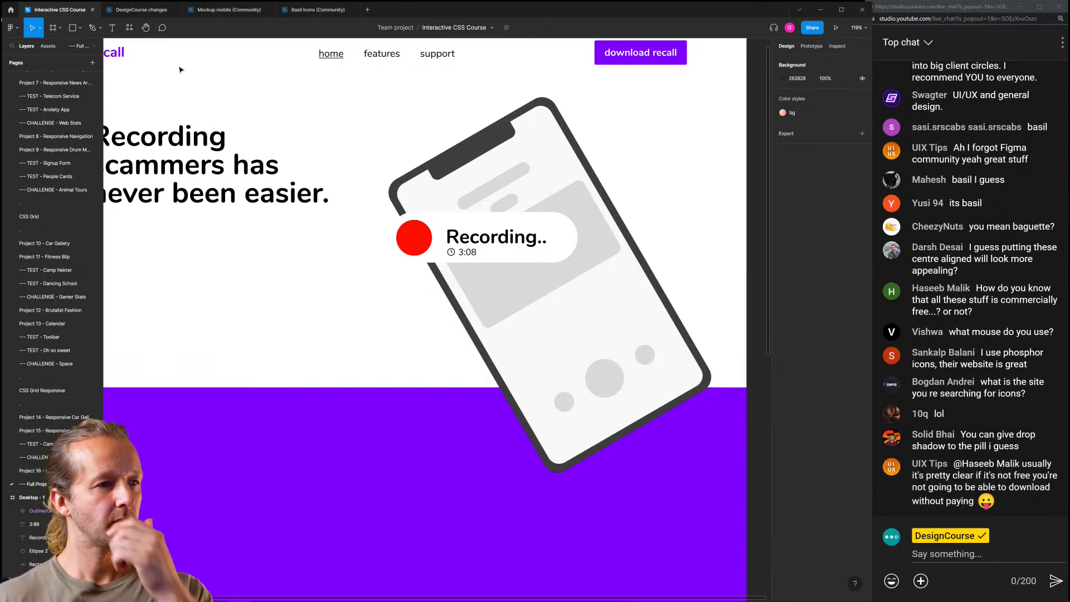
{"action": "left_click", "coordinate": [11, 10]}
{"action": "left_click", "coordinate": [147, 26]}
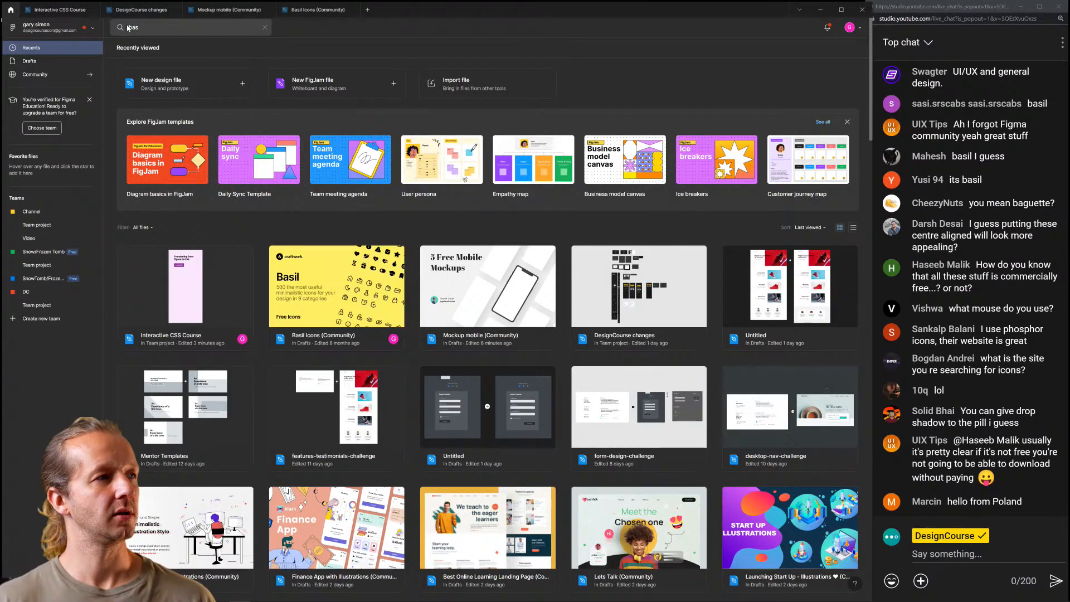
{"action": "type", "text": "sketch"}
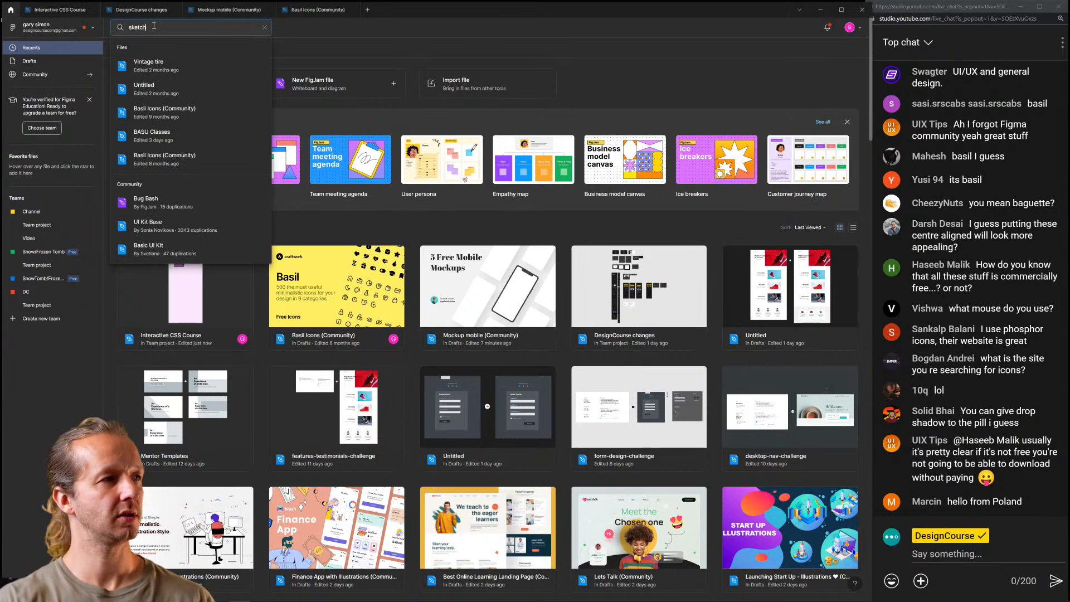
{"action": "key", "text": "ctrl+a"}
{"action": "type", "text": "hand"}
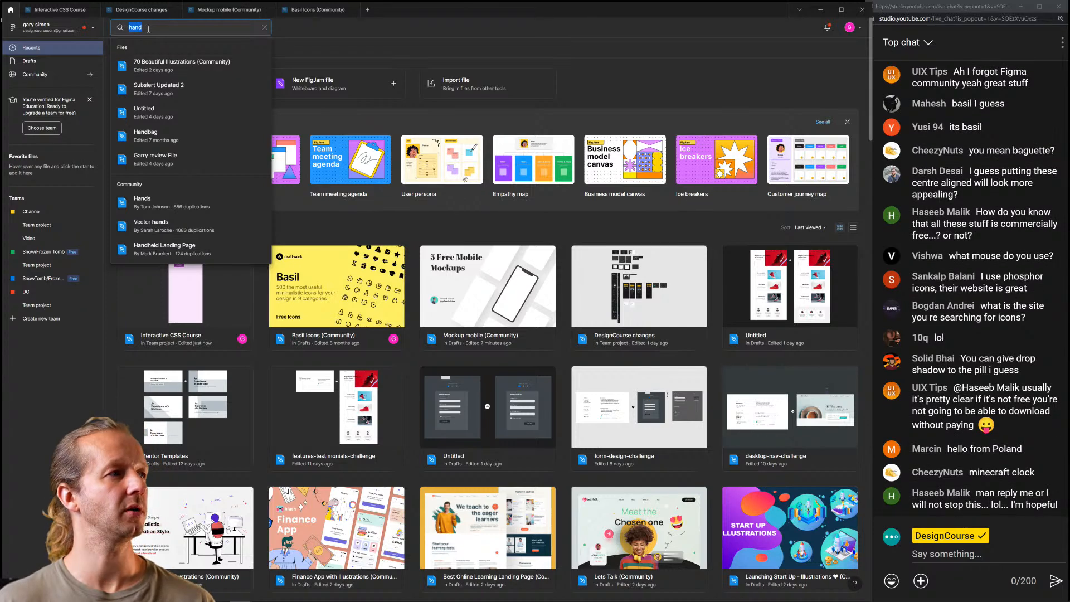
Search the Community for "hand drawn" and open a copy of the Hand Drawn Arrows file by Pikkovia Store
{"action": "left_click", "coordinate": [44, 73]}
{"action": "left_click", "coordinate": [156, 25]}
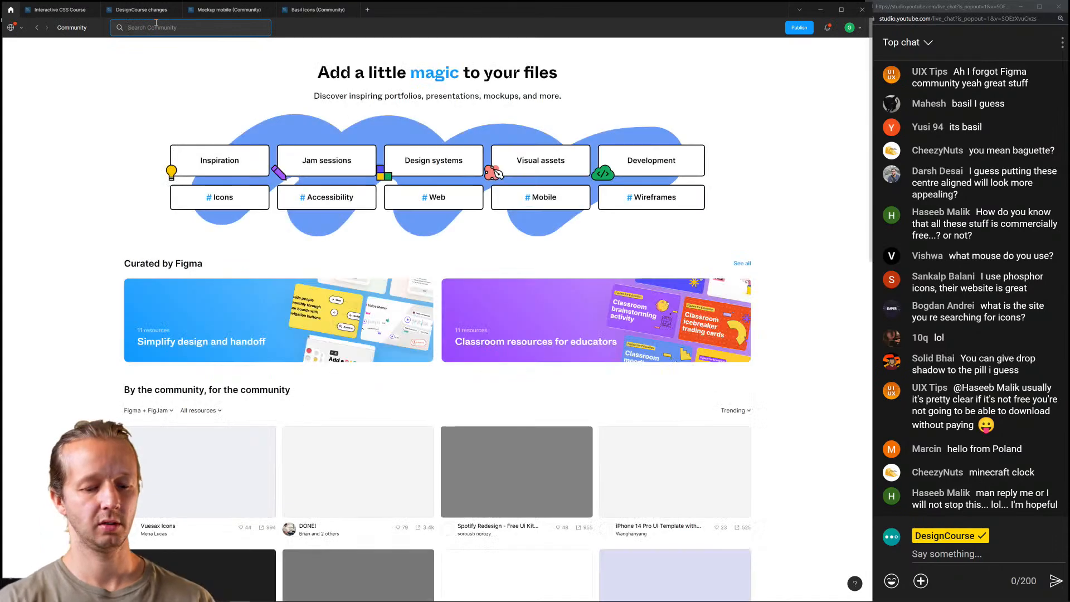
{"action": "type", "text": "hand drawn"}
{"action": "key", "text": "Return"}
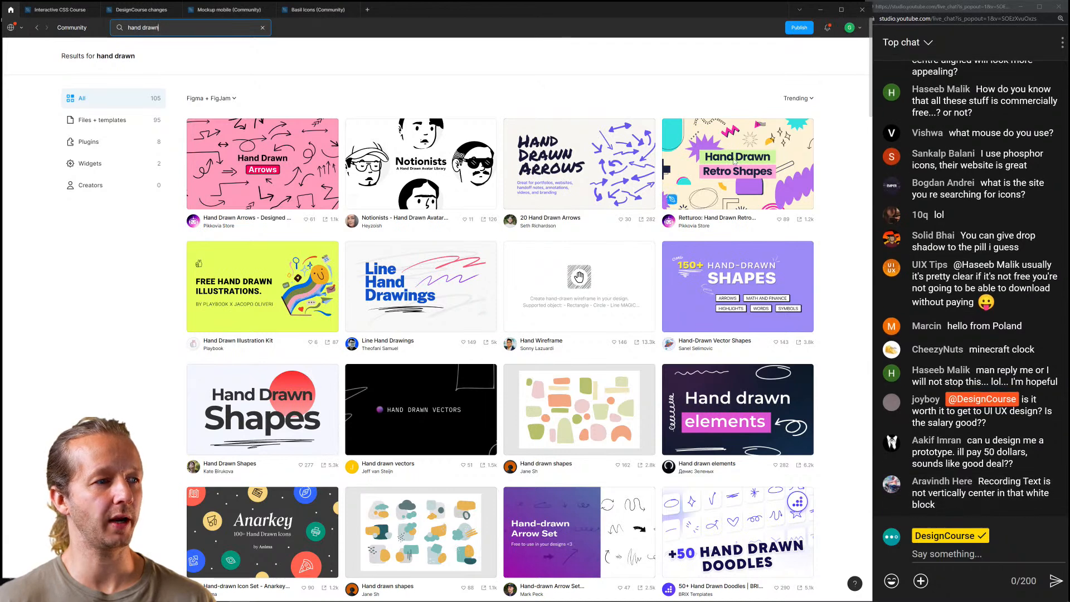
{"action": "left_click", "coordinate": [260, 179]}
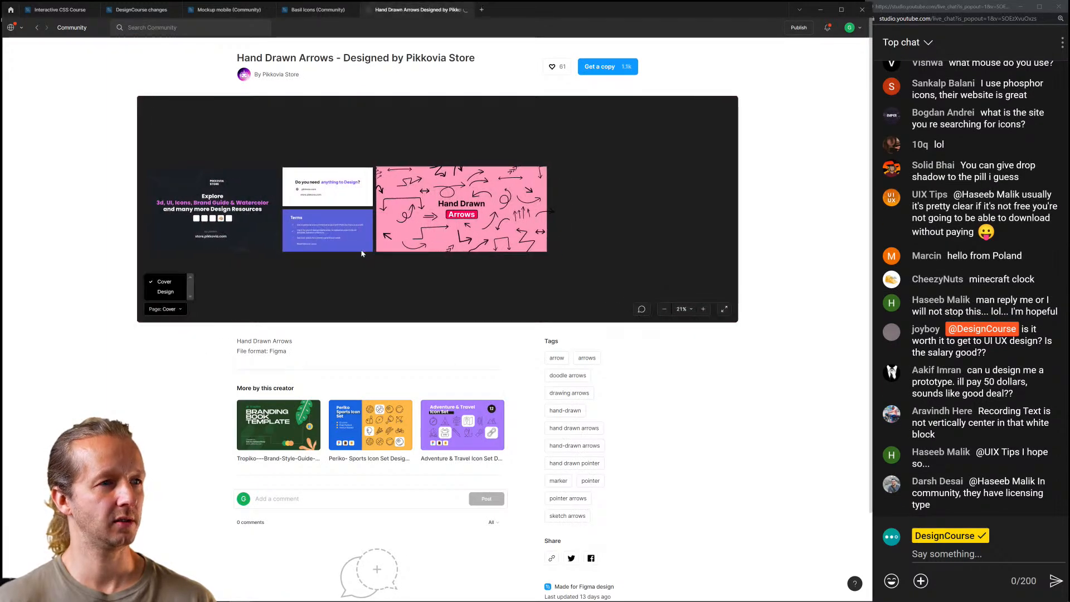
{"action": "left_click", "coordinate": [602, 68]}
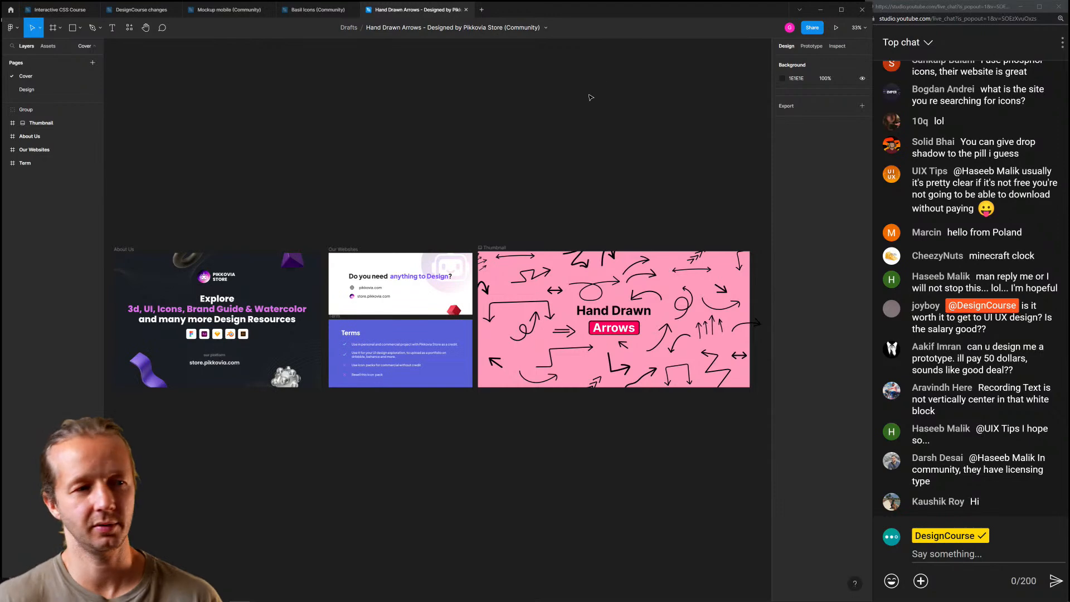
Copy the curved arrow above "Hand Drawn" on the cover into the Interactive CSS Course file and place it below the headline
{"action": "scroll", "coordinate": [641, 306], "scroll_direction": "up", "scroll_amount": 3}
{"action": "scroll", "coordinate": [636, 296], "scroll_direction": "up", "scroll_amount": 2}
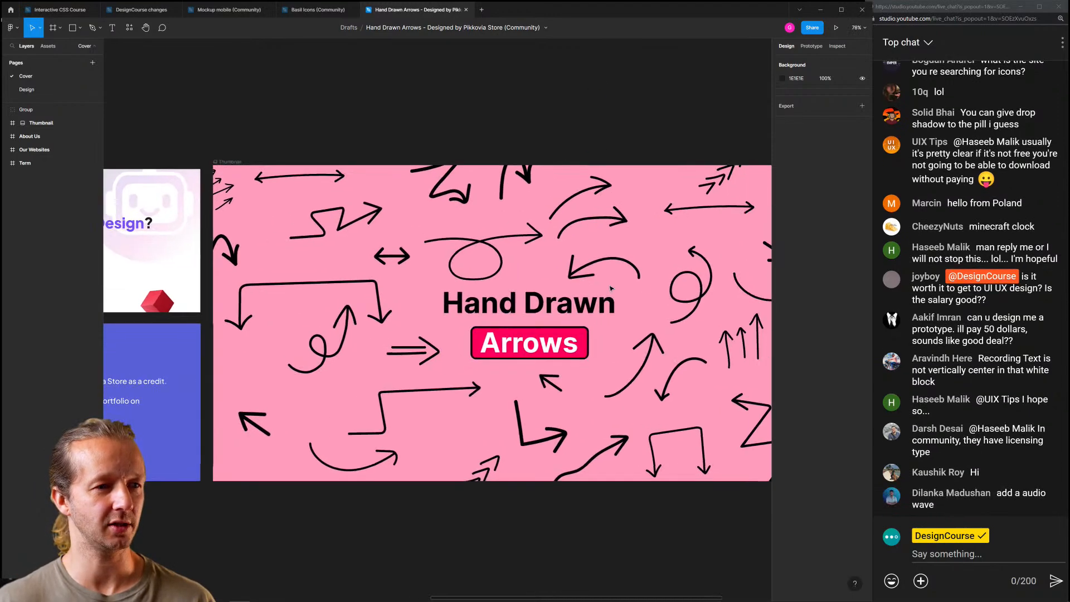
{"action": "left_click", "coordinate": [626, 284]}
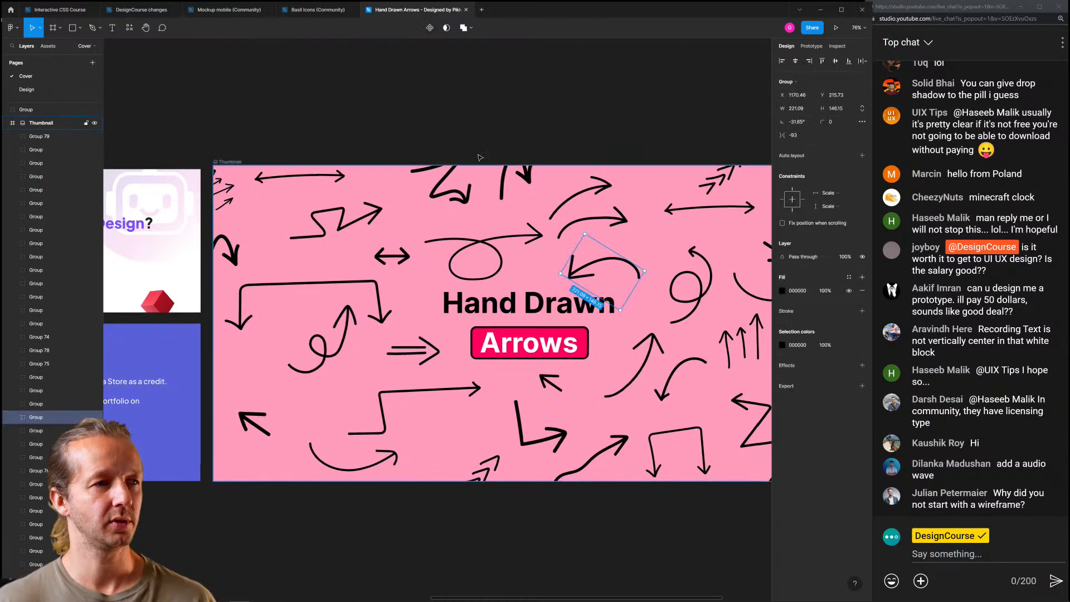
{"action": "left_click", "coordinate": [155, 12]}
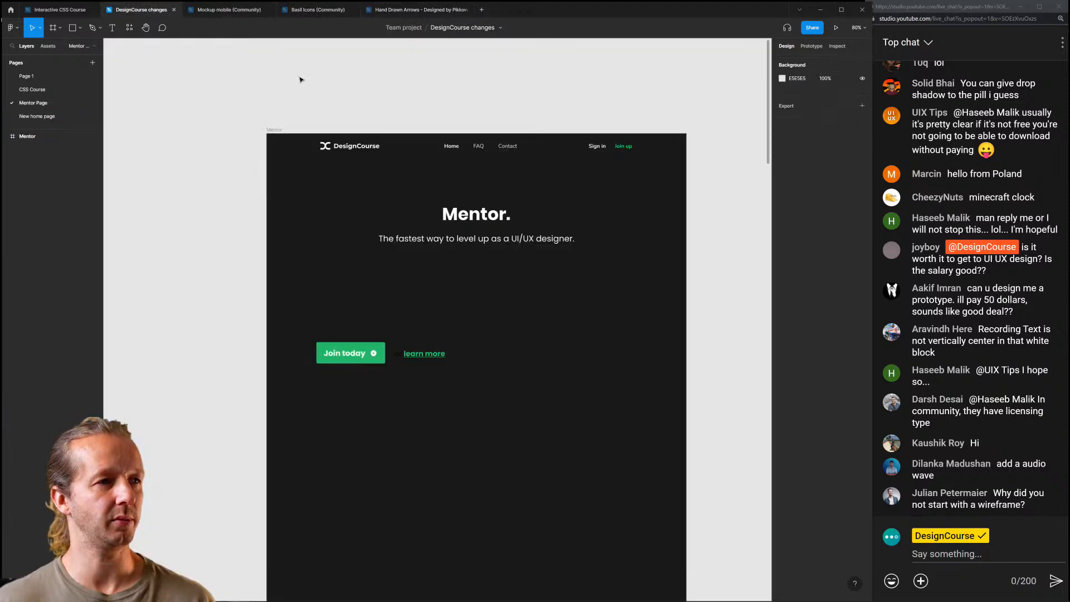
{"action": "left_click", "coordinate": [72, 10]}
{"action": "key", "text": "ctrl+v"}
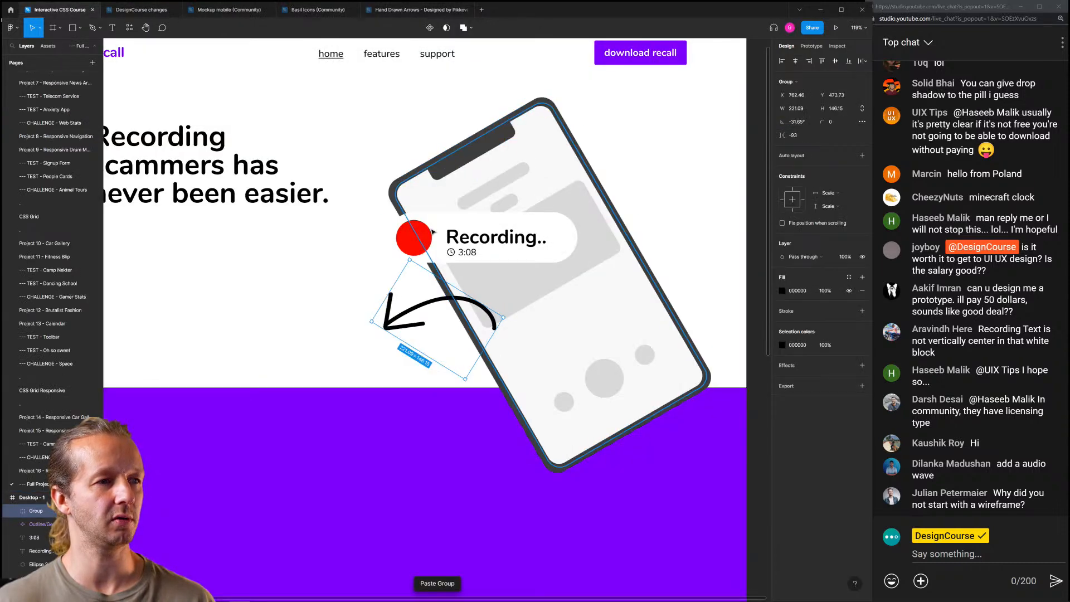
{"action": "left_click_drag", "start_coordinate": [396, 285], "coordinate": [216, 318]}
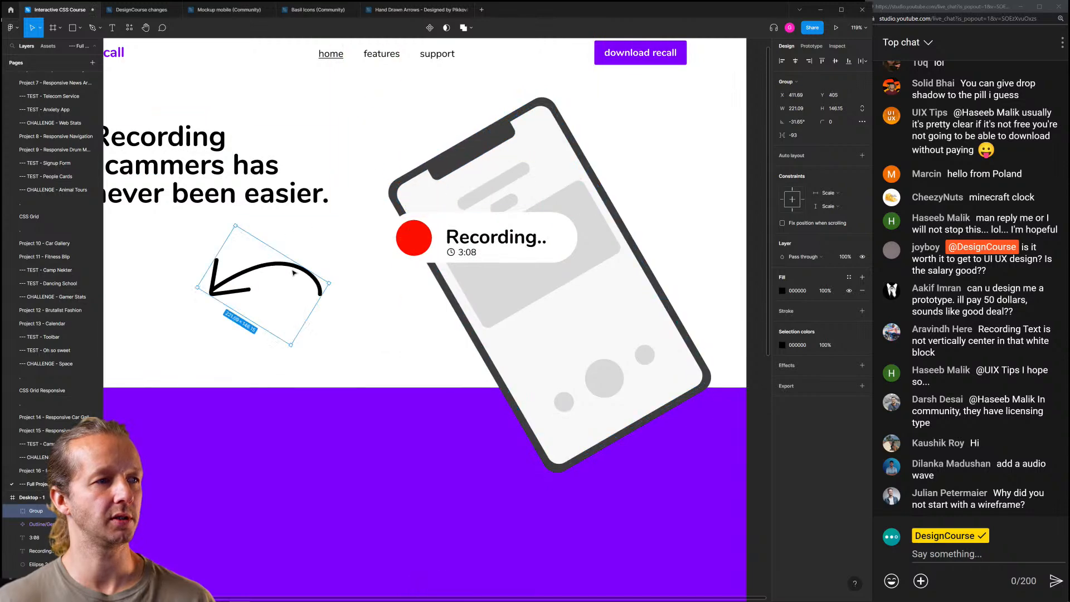
{"action": "scroll", "coordinate": [574, 230], "scroll_direction": "down", "scroll_amount": 3}
{"action": "scroll", "coordinate": [316, 232], "scroll_direction": "up", "scroll_amount": 4}
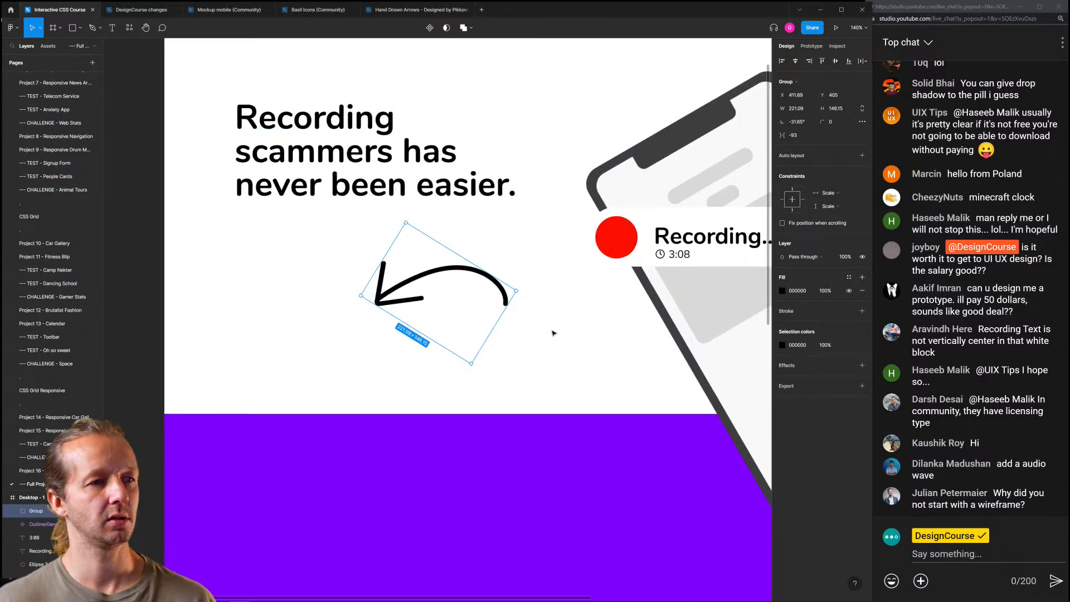
{"action": "scroll", "coordinate": [467, 248], "scroll_direction": "down", "scroll_amount": 2}
{"action": "left_click_drag", "start_coordinate": [471, 155], "coordinate": [727, 418]}
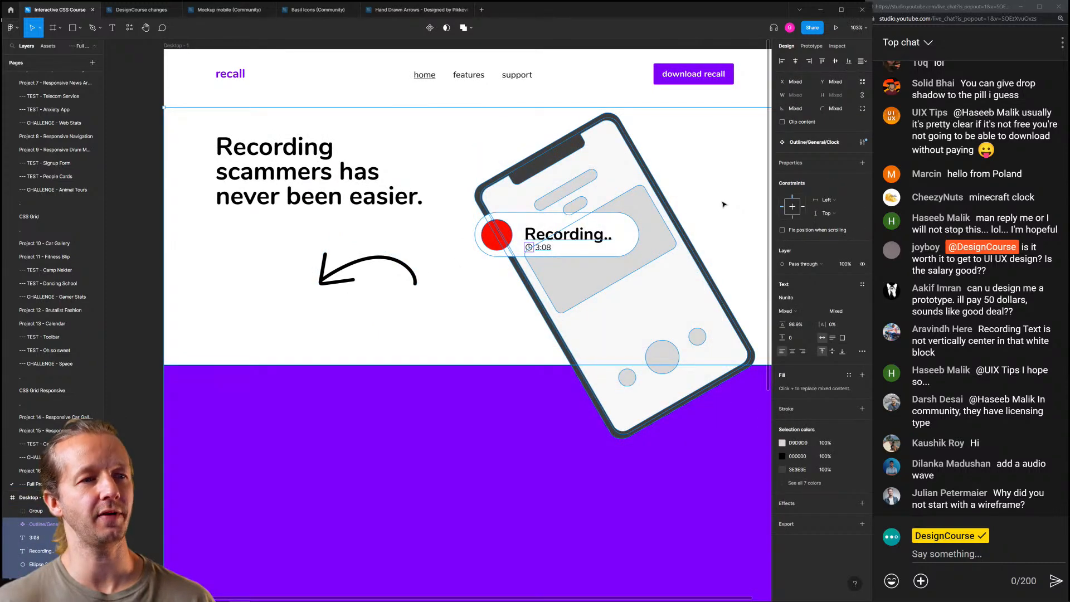
{"action": "key", "text": "Escape"}
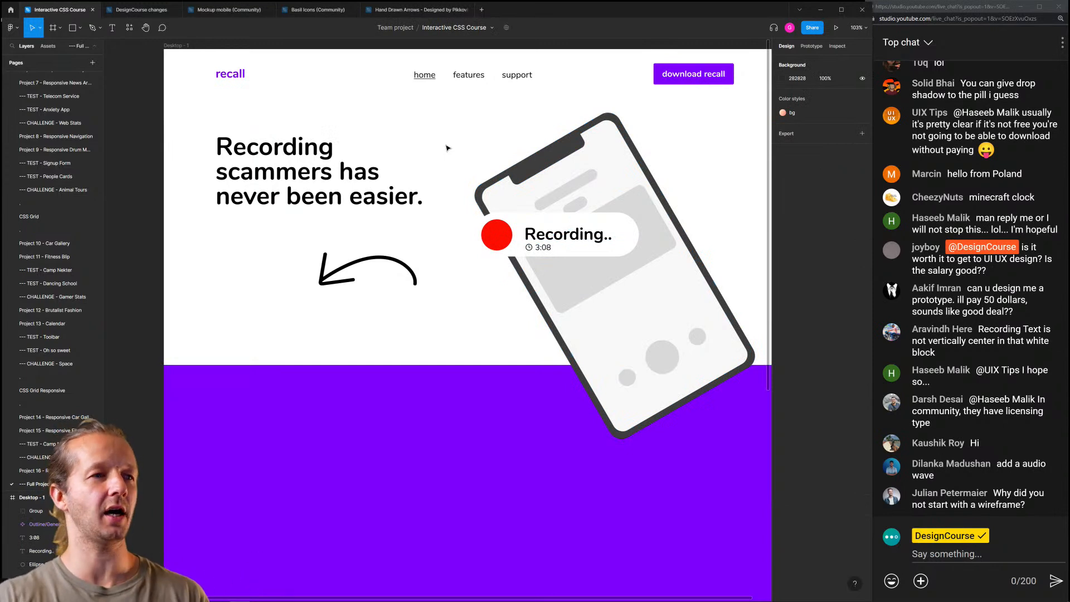
{"action": "left_click", "coordinate": [353, 264]}
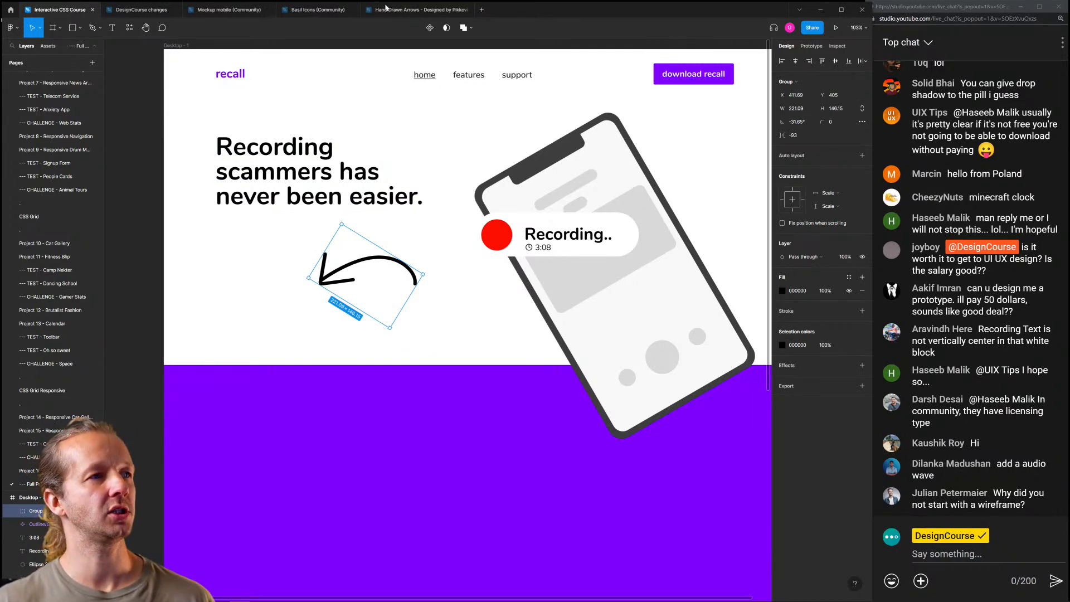
Look through the open Hand Drawn Arrows, Basil Icons and Mockup mobile files for further assets
{"action": "left_click", "coordinate": [401, 10]}
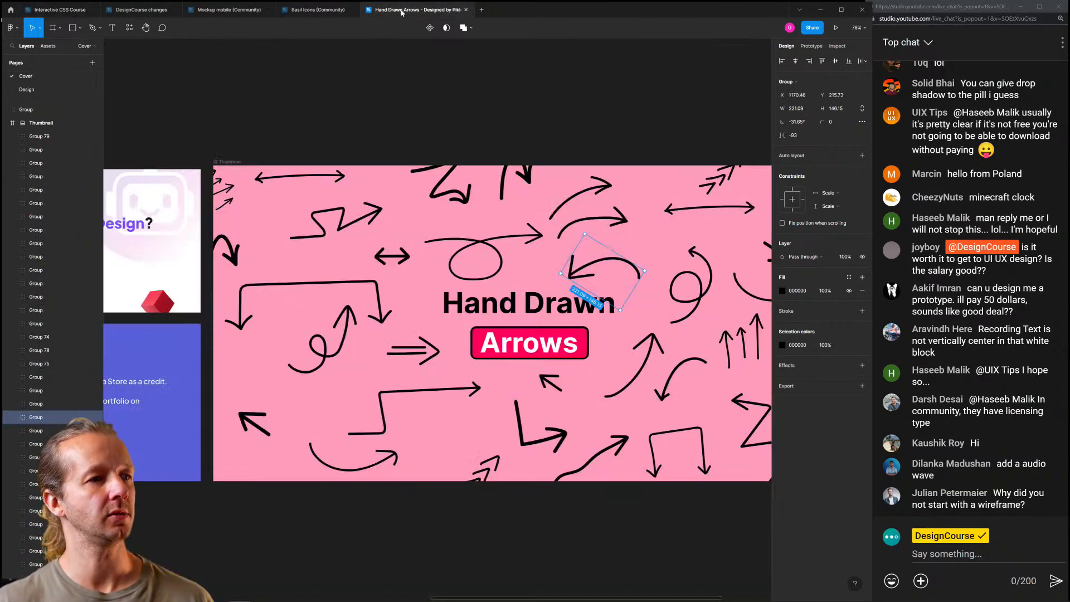
{"action": "left_click", "coordinate": [440, 98]}
{"action": "left_click_drag", "start_coordinate": [491, 108], "coordinate": [450, 96]}
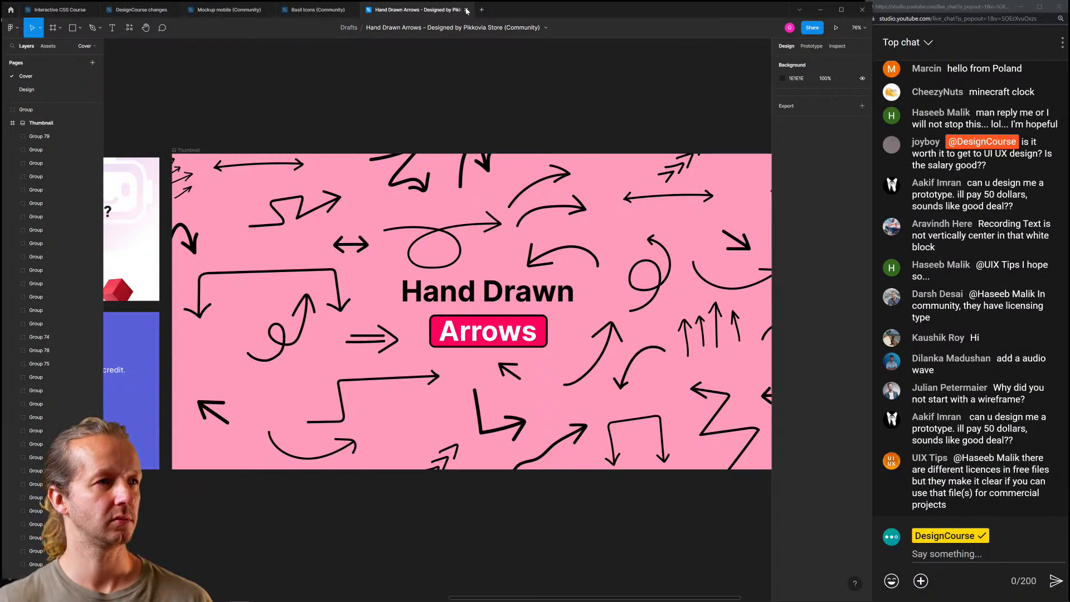
{"action": "left_click", "coordinate": [318, 12]}
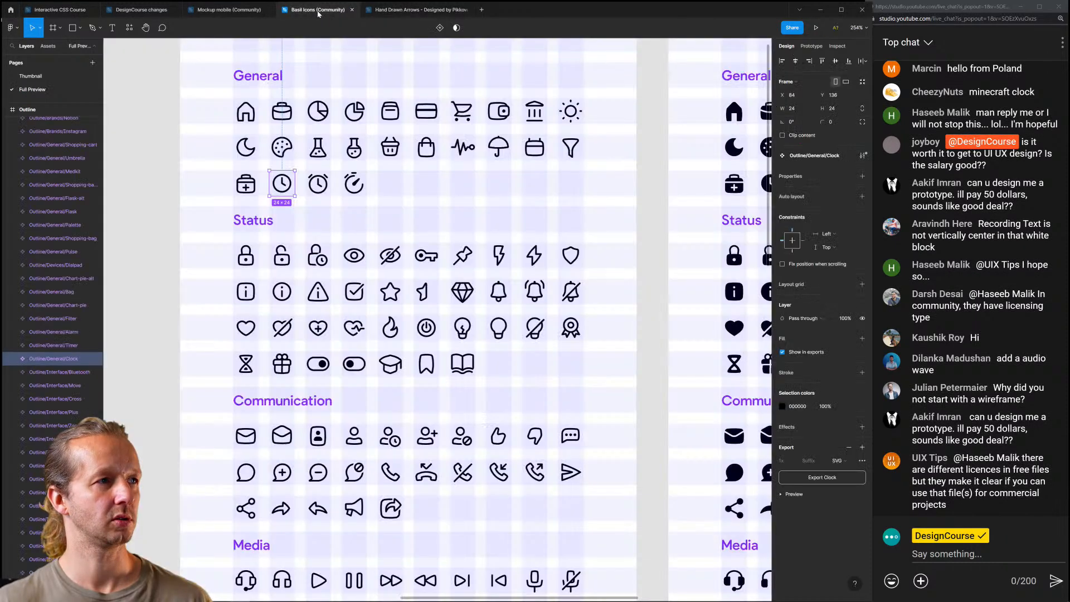
{"action": "left_click", "coordinate": [226, 11]}
{"action": "left_click", "coordinate": [417, 10]}
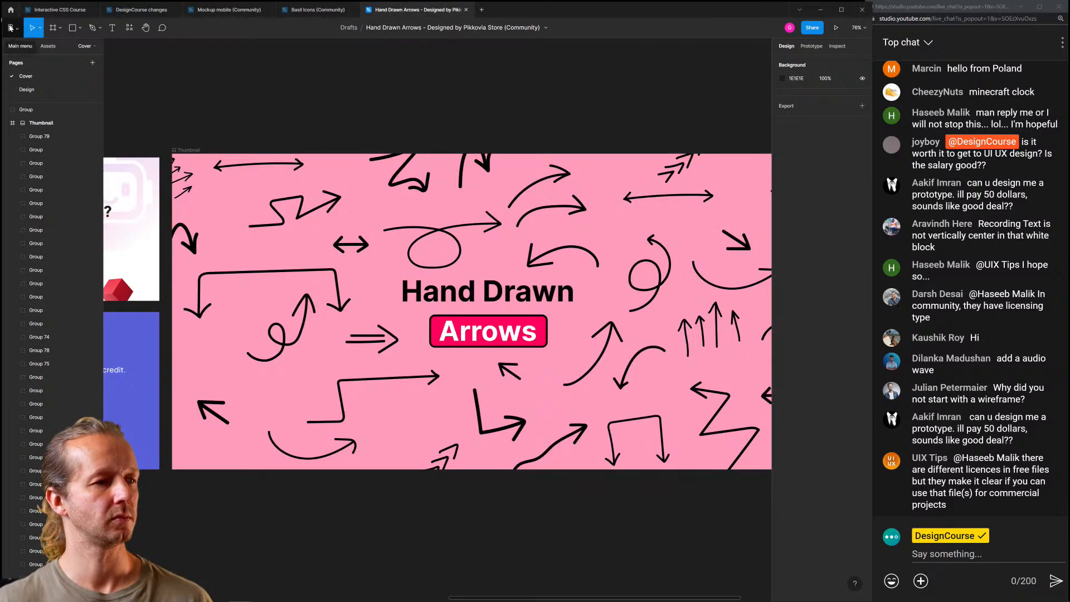
{"action": "left_click", "coordinate": [233, 10]}
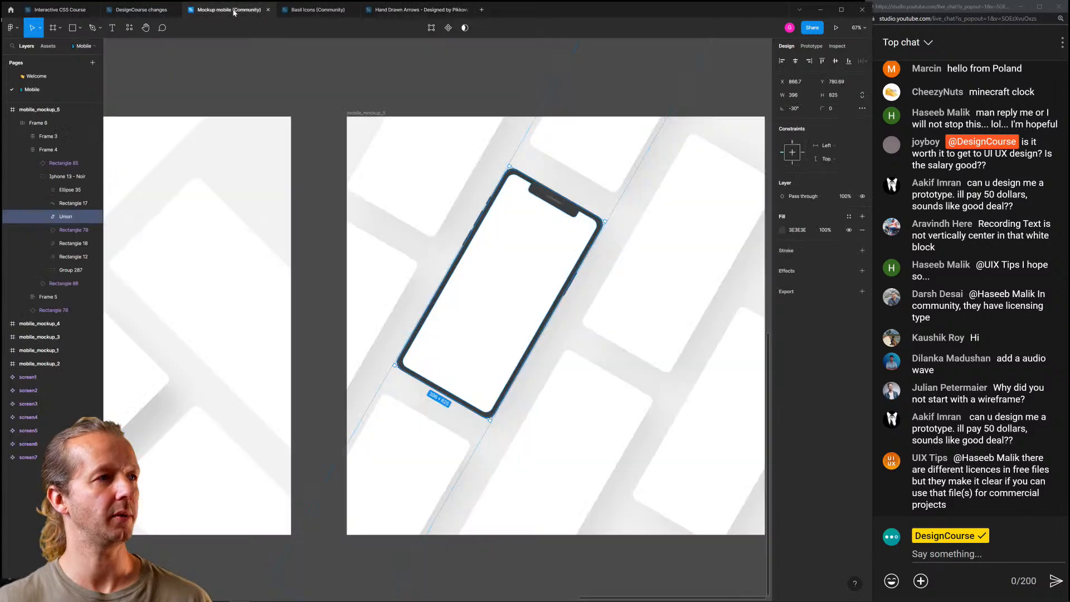
{"action": "left_click", "coordinate": [16, 30]}
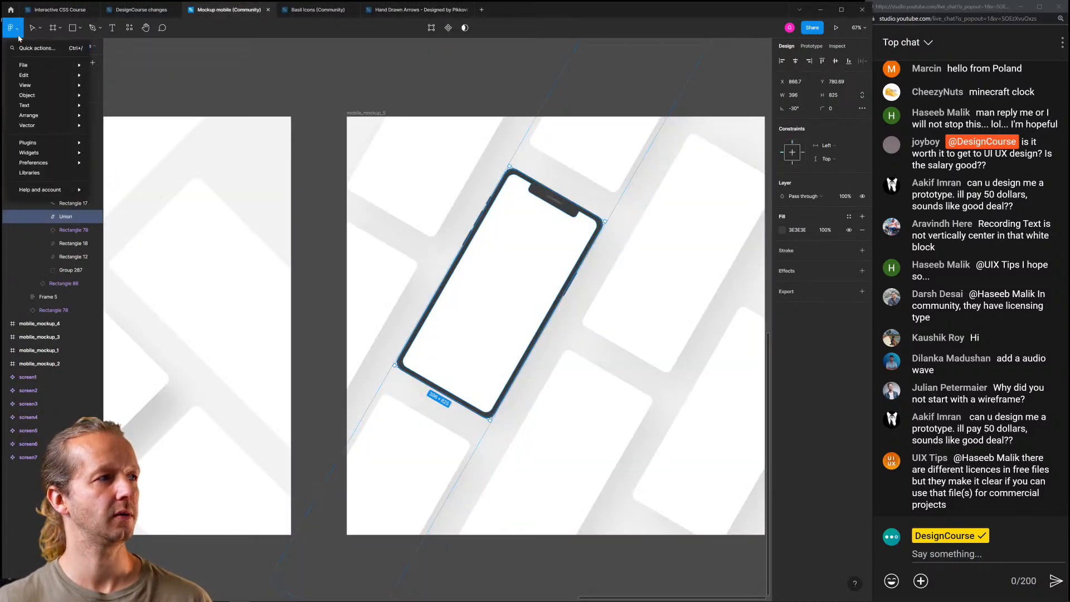
{"action": "left_click", "coordinate": [16, 33]}
Search the Community for "hand drawn" again and open a copy of the Hand Drawn Retro Shapes file
{"action": "left_click", "coordinate": [11, 11]}
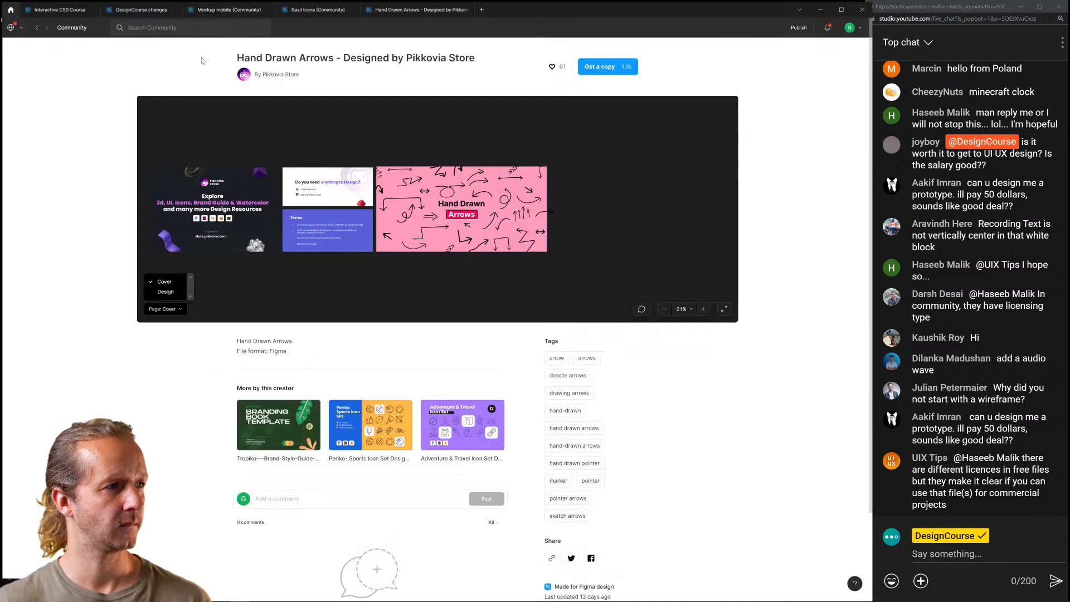
{"action": "left_click", "coordinate": [145, 27]}
{"action": "type", "text": "hand drawn"}
{"action": "key", "text": "Return"}
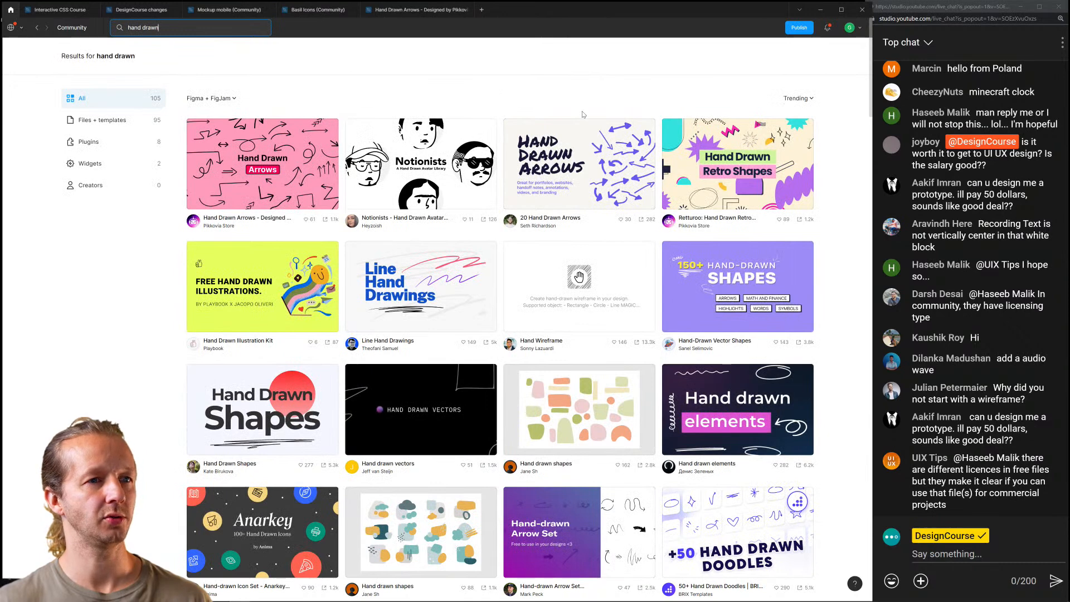
{"action": "left_click", "coordinate": [748, 159]}
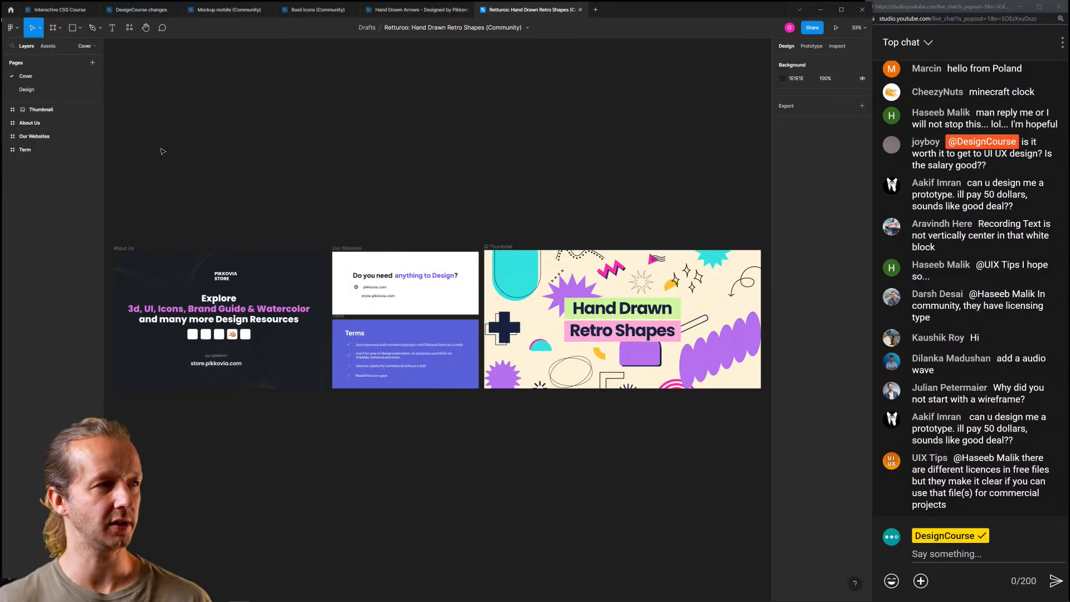
Pick the purple dot grid, plus-sign grid and pink concentric circles in the Design page's Abstract frame, and return to the Interactive CSS Course file
{"action": "left_click", "coordinate": [37, 91]}
{"action": "scroll", "coordinate": [556, 430], "scroll_direction": "up", "scroll_amount": 5}
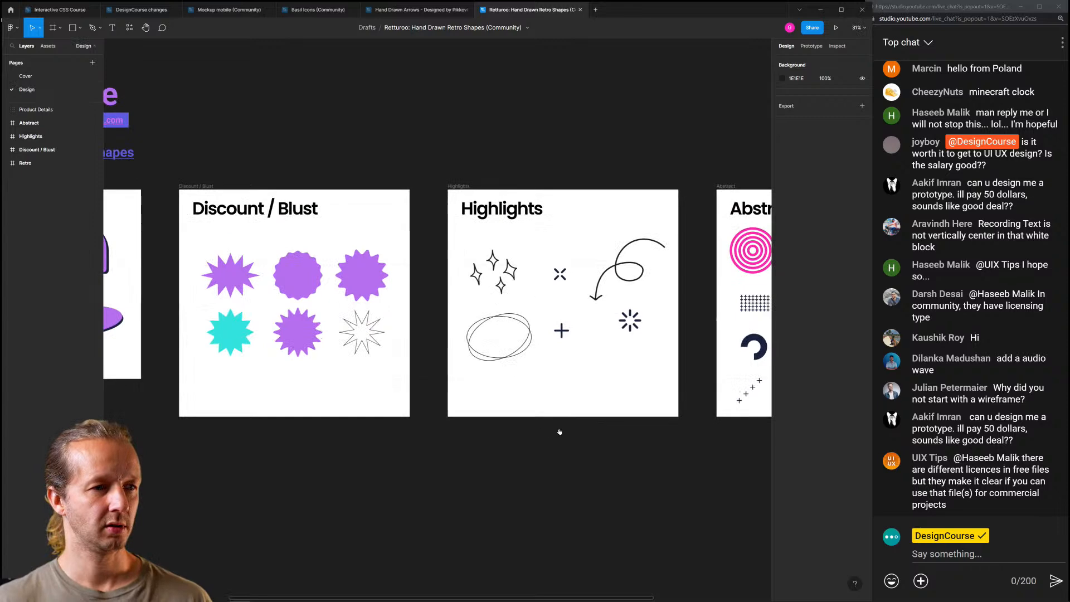
{"action": "scroll", "coordinate": [557, 251], "scroll_direction": "up", "scroll_amount": 3}
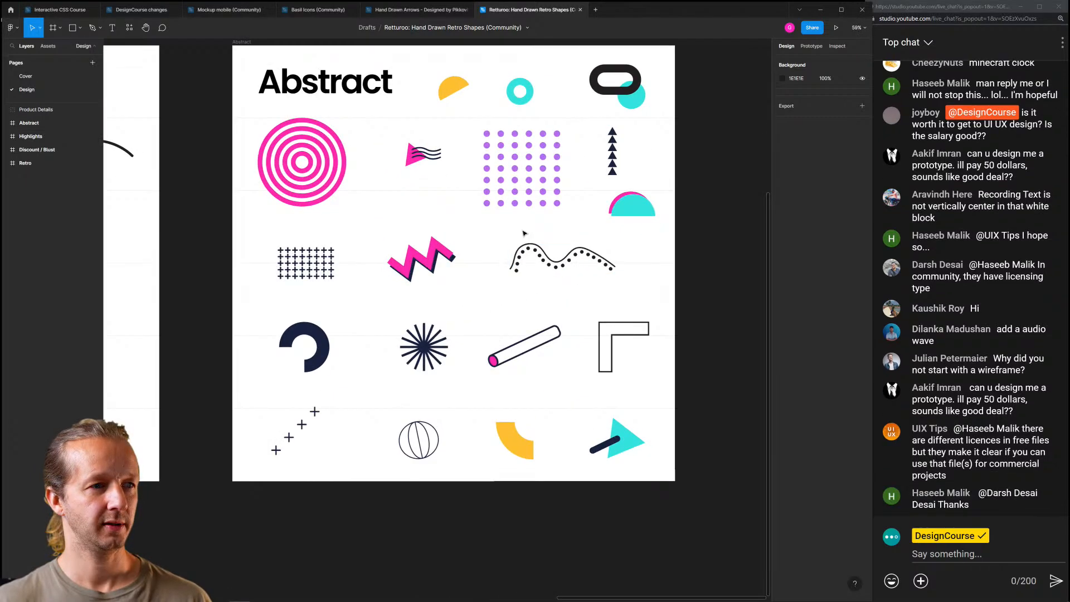
{"action": "left_click", "coordinate": [535, 190]}
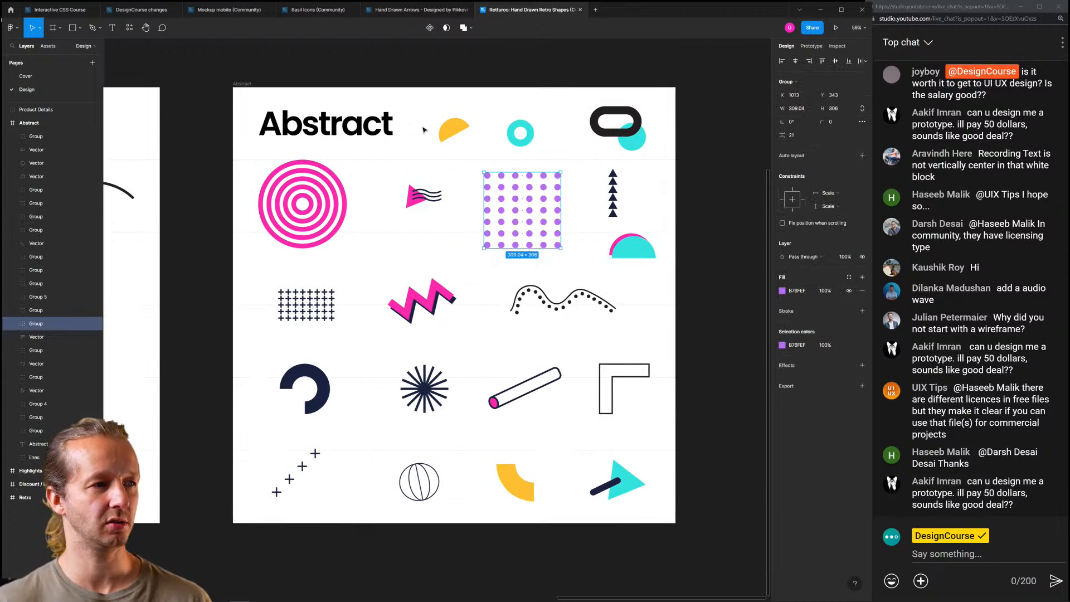
{"action": "left_click", "coordinate": [319, 311], "text": "shift"}
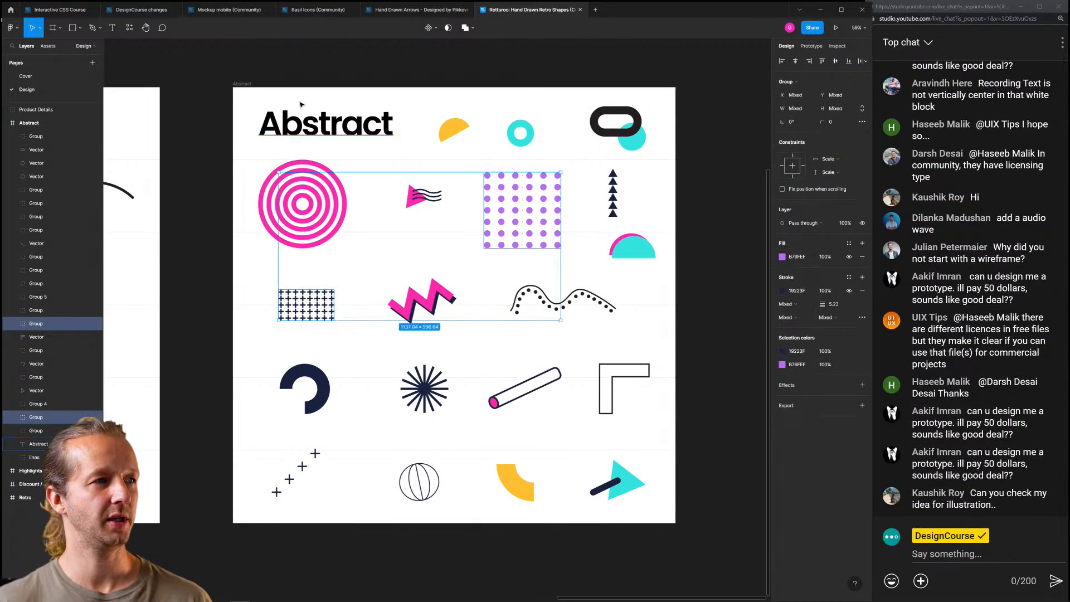
{"action": "left_click", "coordinate": [301, 184], "text": "shift"}
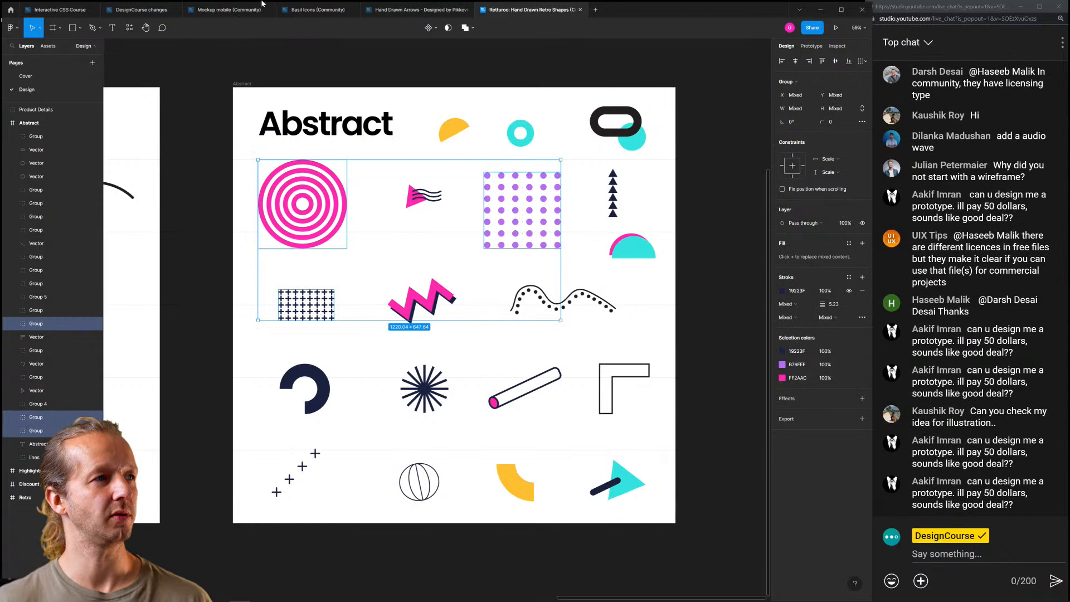
{"action": "left_click", "coordinate": [71, 9]}
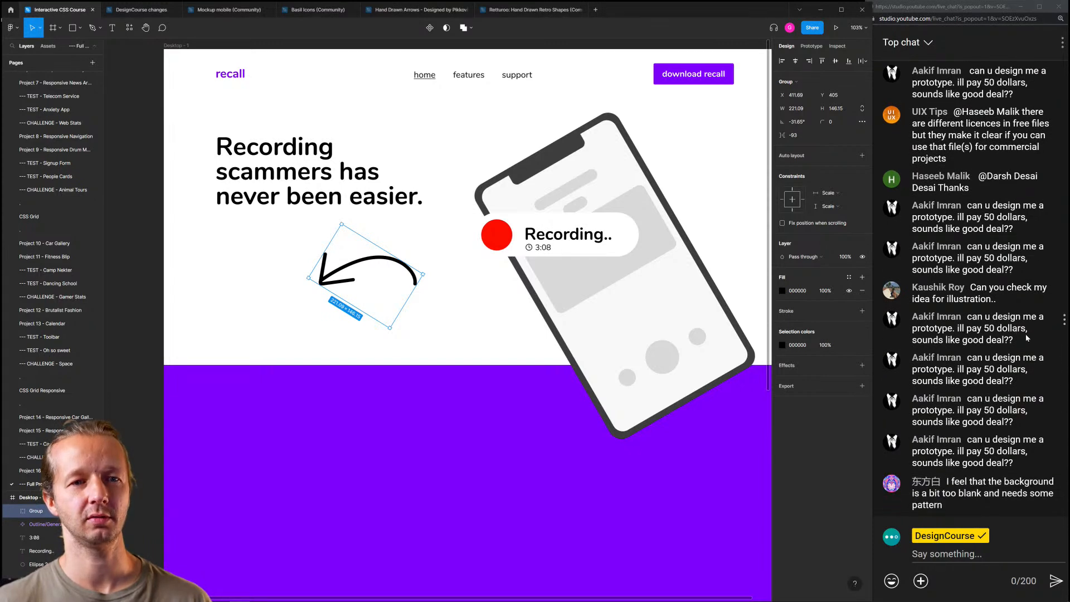
In the YouTube live chat, put the user repeating the 50-dollar prototype request in timeout, and deselect the arrow in the design
{"action": "left_click", "coordinate": [1026, 334]}
{"action": "left_click", "coordinate": [1064, 444]}
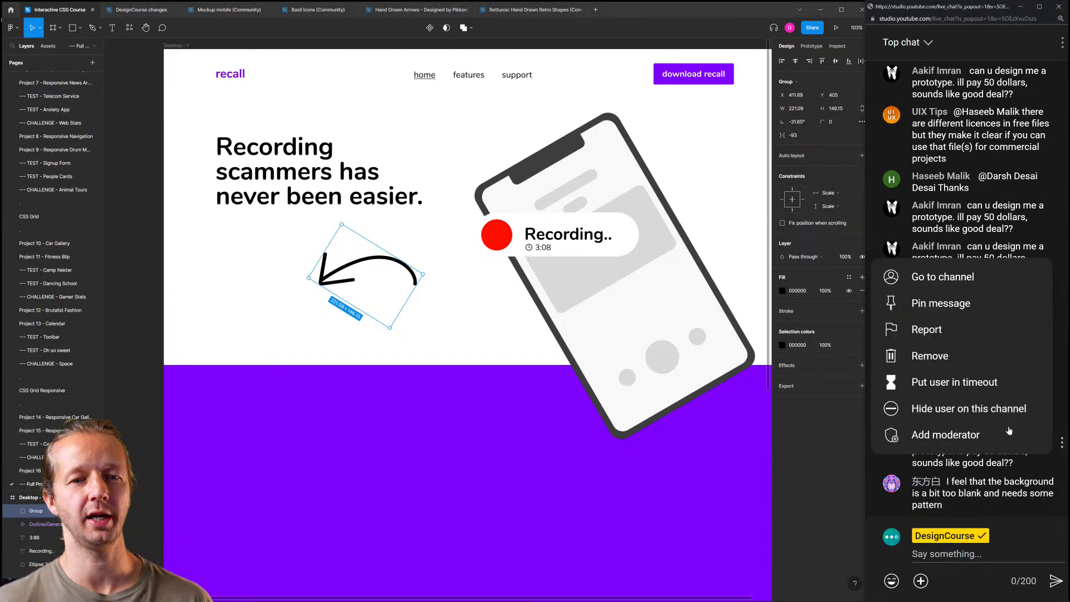
{"action": "left_click", "coordinate": [967, 389]}
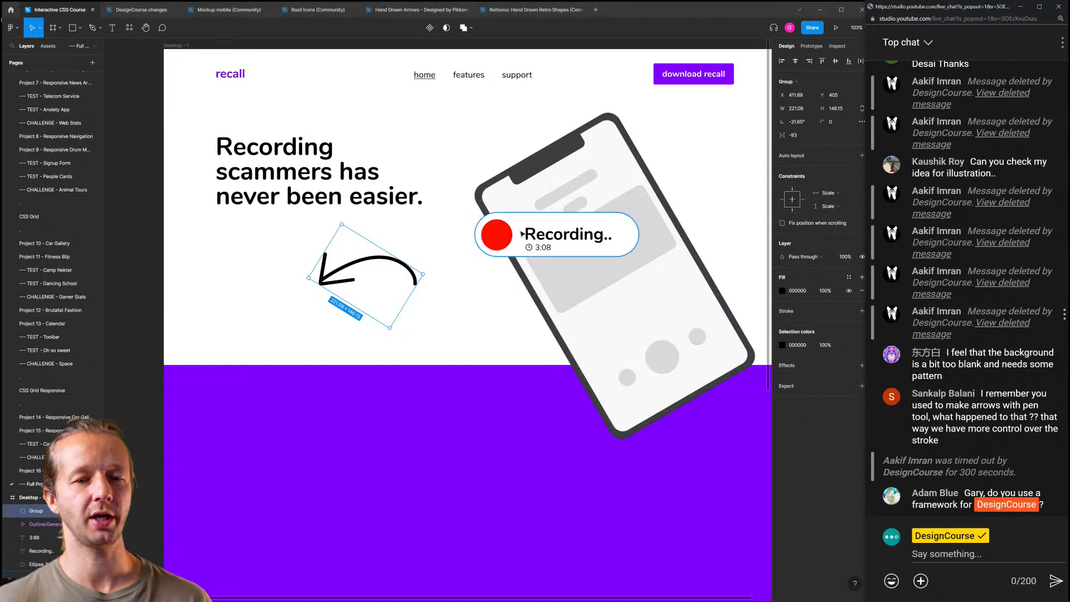
{"action": "left_click", "coordinate": [313, 134]}
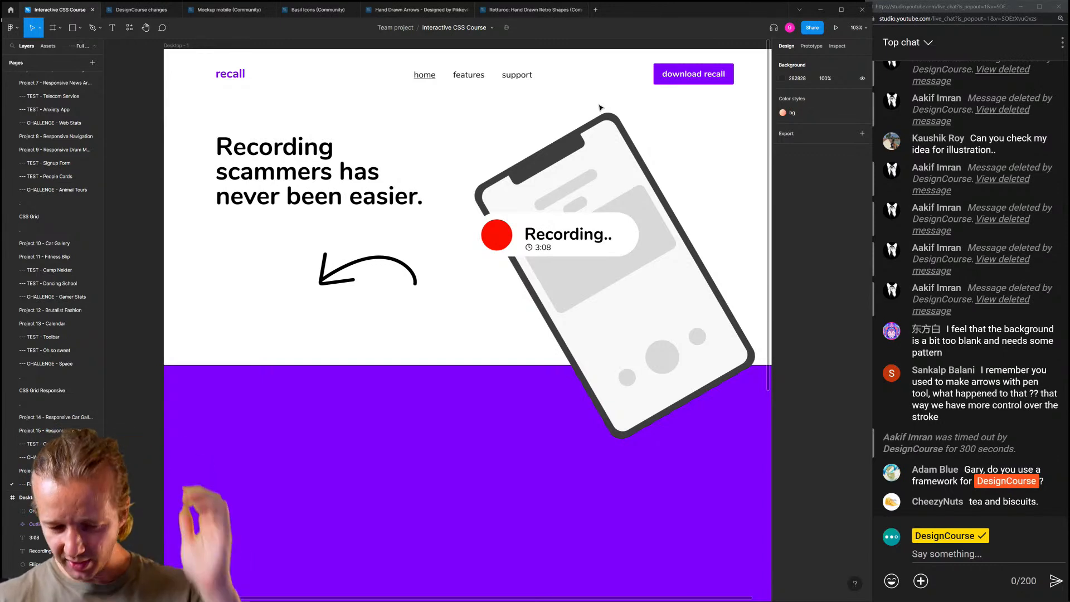
Move the hand-drawn arrow out of the hero section onto the empty canvas beside the Desktop - 1 frame
{"action": "mouse_move", "coordinate": [468, 107]}
{"action": "left_mouse_down"}
{"action": "mouse_move", "coordinate": [483, 110]}
{"action": "mouse_move", "coordinate": [460, 110]}
{"action": "left_mouse_up"}
{"action": "scroll", "coordinate": [340, 256], "scroll_direction": "up", "scroll_amount": 2}
{"action": "scroll", "coordinate": [433, 334], "scroll_direction": "down", "scroll_amount": 1}
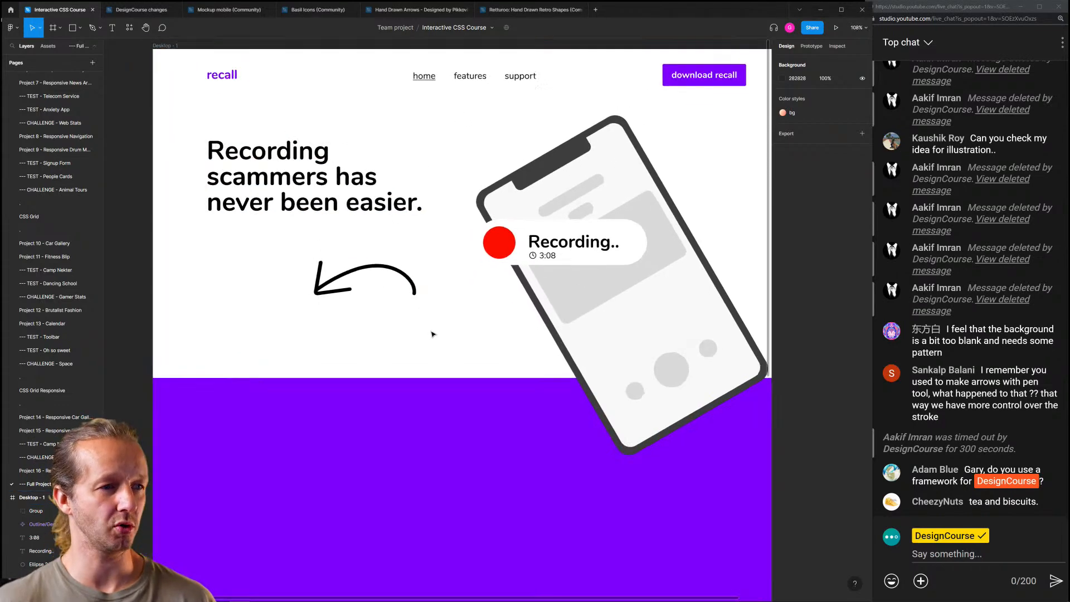
{"action": "left_click_drag", "start_coordinate": [433, 334], "coordinate": [437, 271]}
{"action": "left_click", "coordinate": [357, 212]}
{"action": "mouse_move", "coordinate": [357, 213]}
{"action": "left_mouse_down"}
{"action": "mouse_move", "coordinate": [363, 317]}
{"action": "mouse_move", "coordinate": [675, 275]}
{"action": "mouse_move", "coordinate": [659, 277]}
{"action": "left_mouse_up"}
{"action": "scroll", "coordinate": [365, 312], "scroll_direction": "down", "scroll_amount": 5}
{"action": "left_click", "coordinate": [617, 232]}
Paste the pink circles, purple dot grid and plus-sign grid into the design and shift them down together over the hero
{"action": "scroll", "coordinate": [475, 214], "scroll_direction": "up", "scroll_amount": 2}
{"action": "scroll", "coordinate": [475, 213], "scroll_direction": "up", "scroll_amount": 5}
{"action": "key", "text": "ctrl+v"}
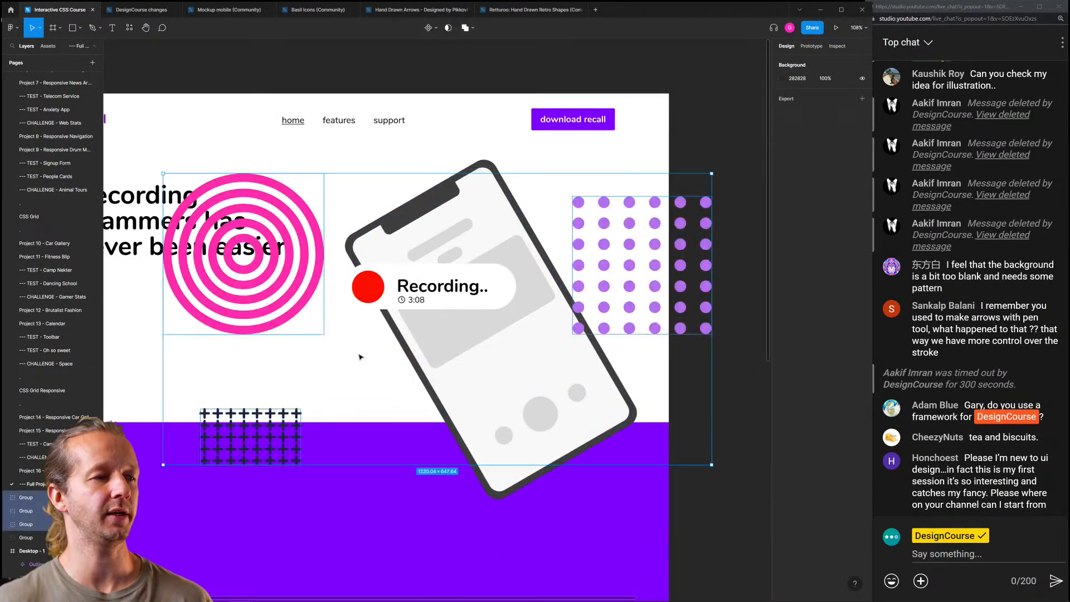
{"action": "left_click_drag", "start_coordinate": [297, 269], "coordinate": [281, 371]}
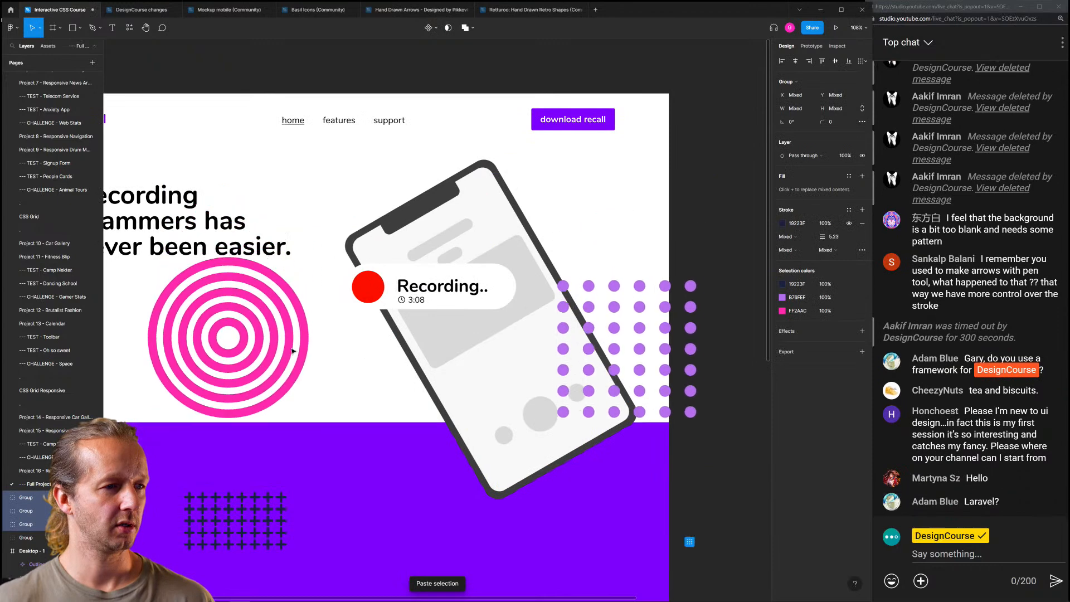
Scale the purple dot grid down to about 120 × 119, place it at the phone's upper right edge, and nest it in Desktop - 1
{"action": "scroll", "coordinate": [282, 370], "scroll_direction": "down", "scroll_amount": 5}
{"action": "scroll", "coordinate": [300, 306], "scroll_direction": "up", "scroll_amount": 2}
{"action": "left_click", "coordinate": [350, 304]}
{"action": "left_click", "coordinate": [579, 260]}
{"action": "left_click_drag", "start_coordinate": [608, 342], "coordinate": [491, 199]}
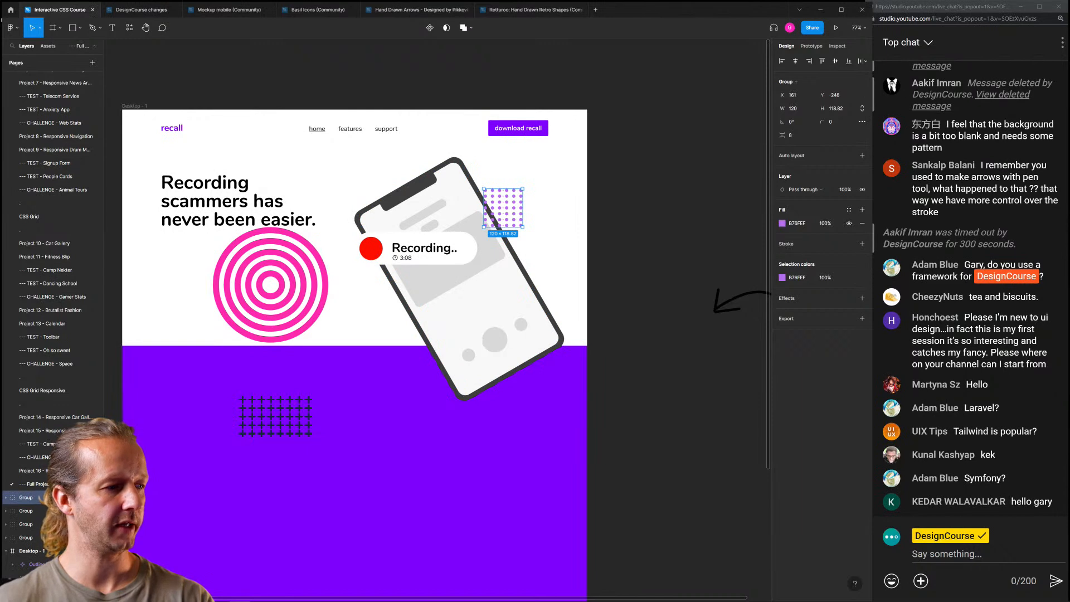
{"action": "left_click_drag", "start_coordinate": [48, 557], "coordinate": [48, 558]}
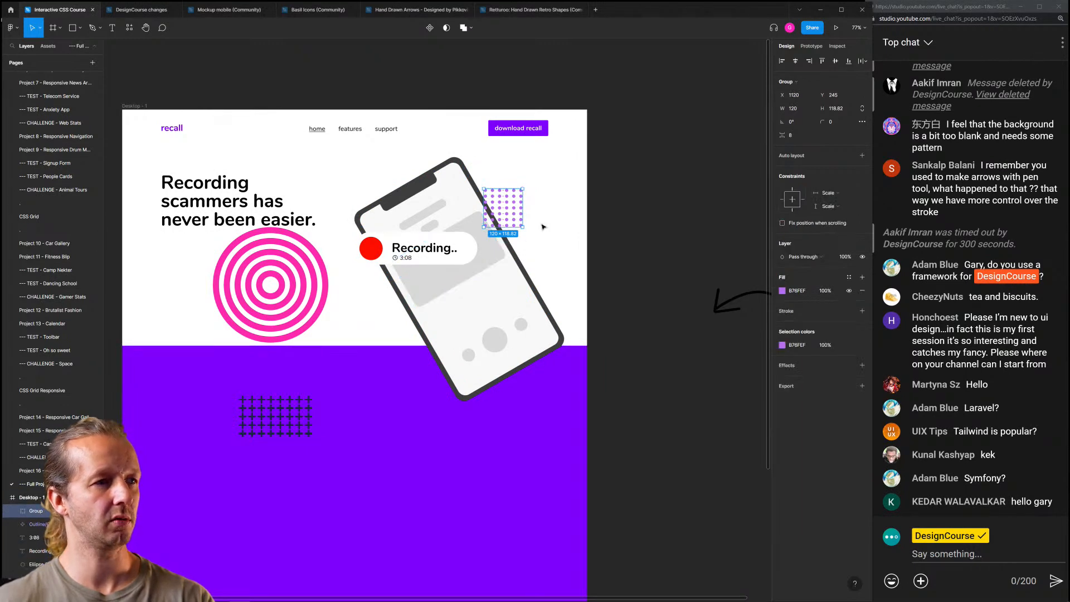
Send the dot grid behind the phone and recolour its fill with the page's bright purple
{"action": "left_click", "coordinate": [782, 291]}
{"action": "left_click", "coordinate": [707, 304]}
{"action": "left_click_drag", "start_coordinate": [695, 303], "coordinate": [775, 301]}
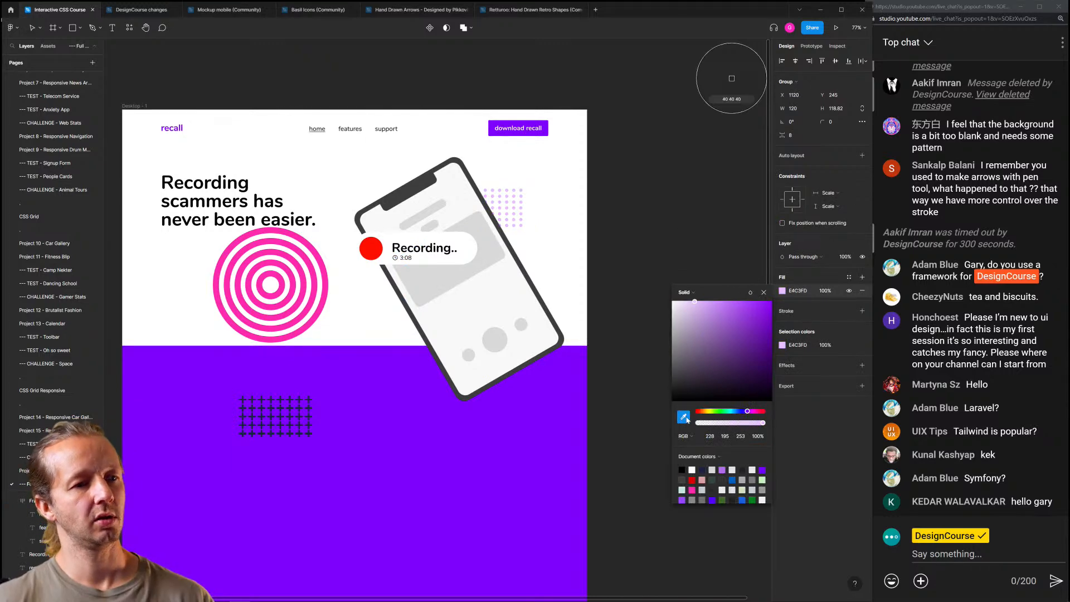
{"action": "left_click", "coordinate": [632, 214]}
{"action": "left_click_drag", "start_coordinate": [394, 223], "coordinate": [485, 227]}
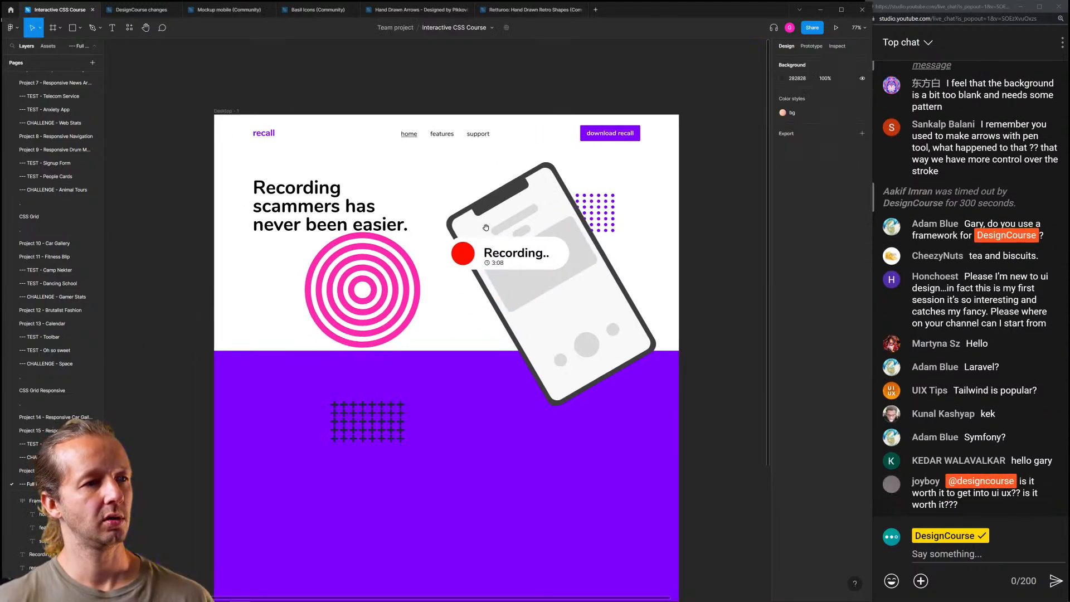
Move the pink concentric circles off the frame onto the empty canvas above it
{"action": "scroll", "coordinate": [512, 205], "scroll_direction": "up", "scroll_amount": 2}
{"action": "left_click", "coordinate": [321, 302]}
{"action": "scroll", "coordinate": [321, 302], "scroll_direction": "down", "scroll_amount": 3}
{"action": "left_click_drag", "start_coordinate": [322, 302], "coordinate": [719, 70]}
Replace the purple dot grid beside the phone with the plus-sign grid and set the grid's stroke width to 2.23
{"action": "left_click_drag", "start_coordinate": [333, 420], "coordinate": [503, 265]}
{"action": "left_click", "coordinate": [501, 248]}
{"action": "key", "text": "Delete"}
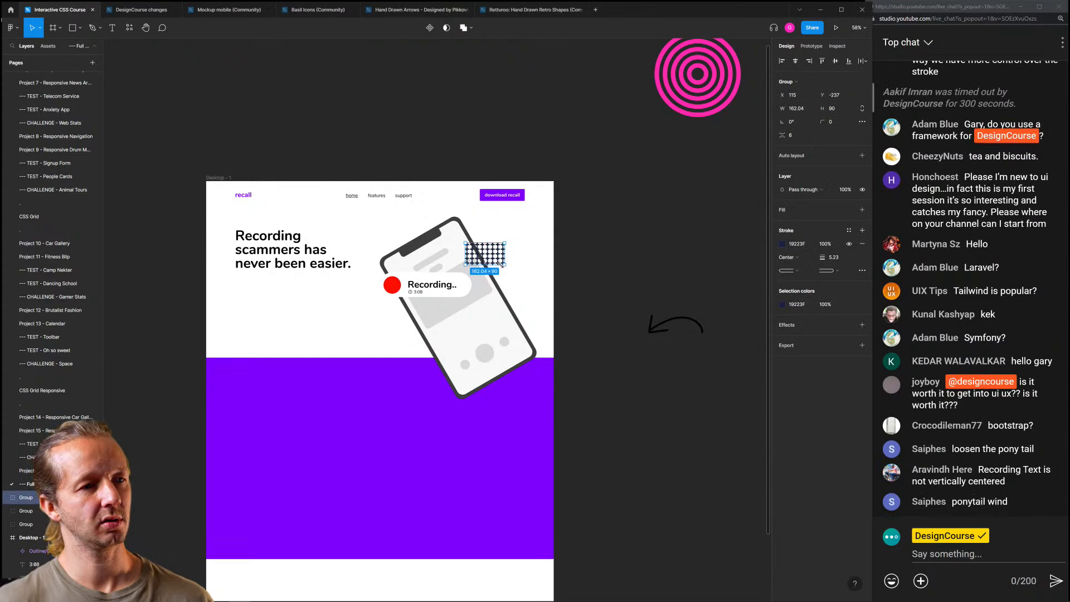
{"action": "left_click_drag", "start_coordinate": [833, 257], "coordinate": [669, 257]}
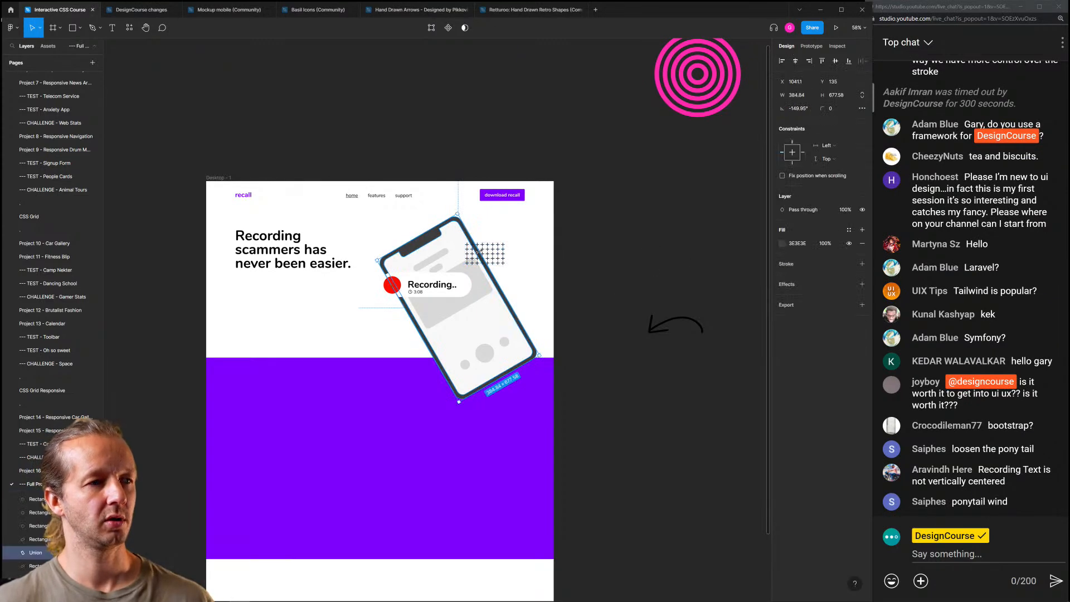
{"action": "scroll", "coordinate": [493, 253], "scroll_direction": "up", "scroll_amount": 4}
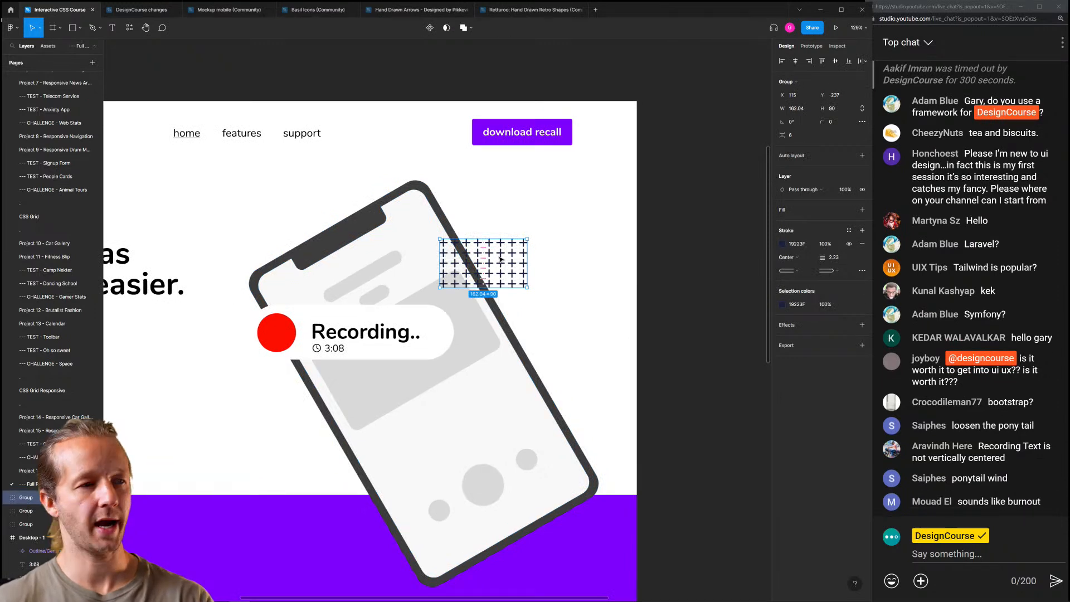
{"action": "key", "text": "p"}
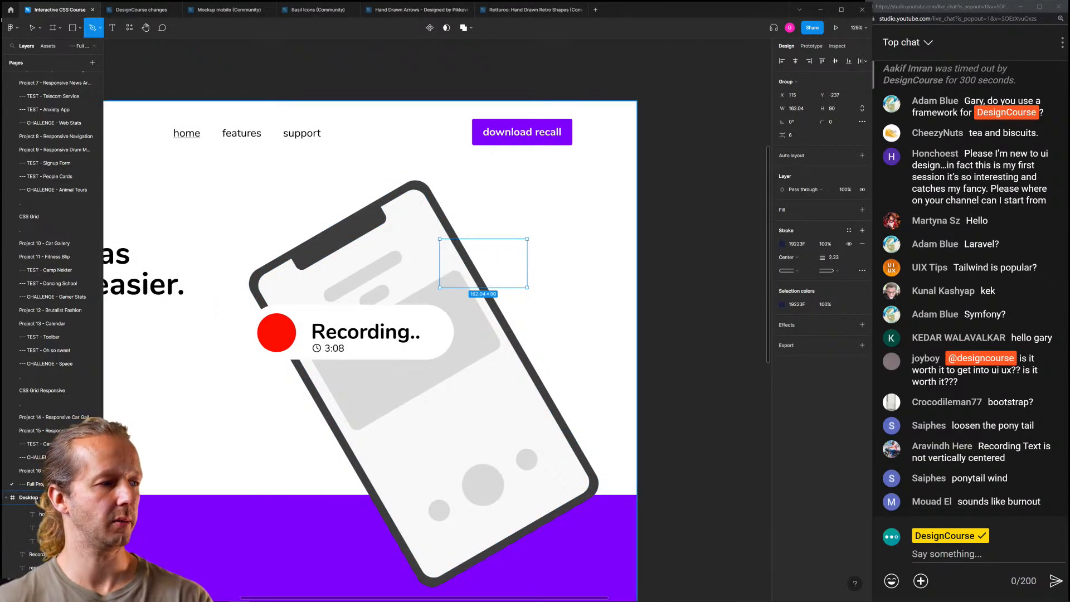
{"action": "scroll", "coordinate": [433, 348], "scroll_direction": "down", "scroll_amount": 1}
{"action": "scroll", "coordinate": [181, 477], "scroll_direction": "down", "scroll_amount": 3}
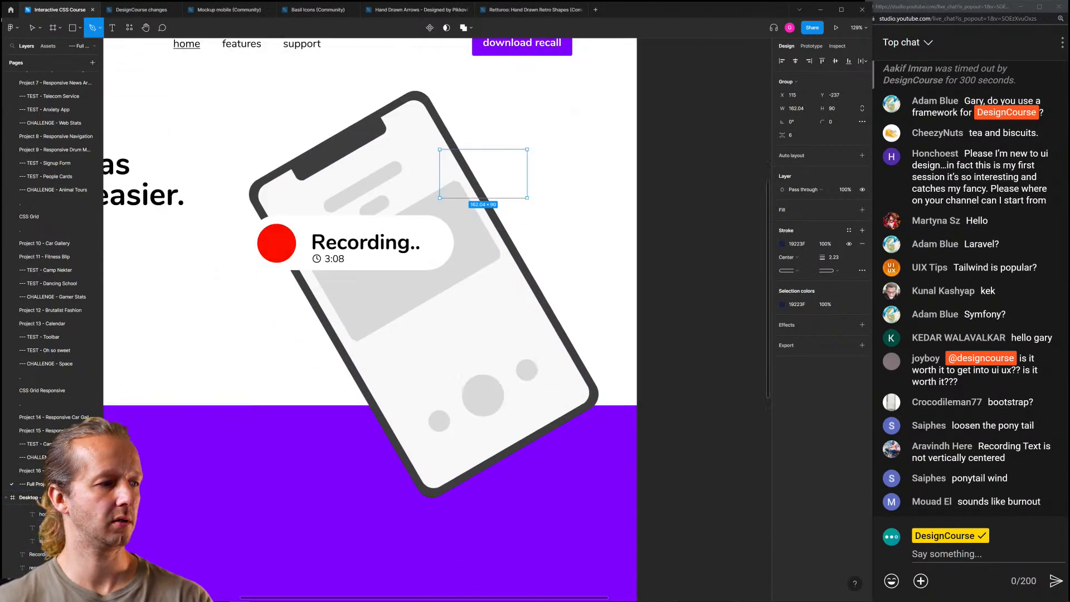
{"action": "key", "text": "ctrl+z"}
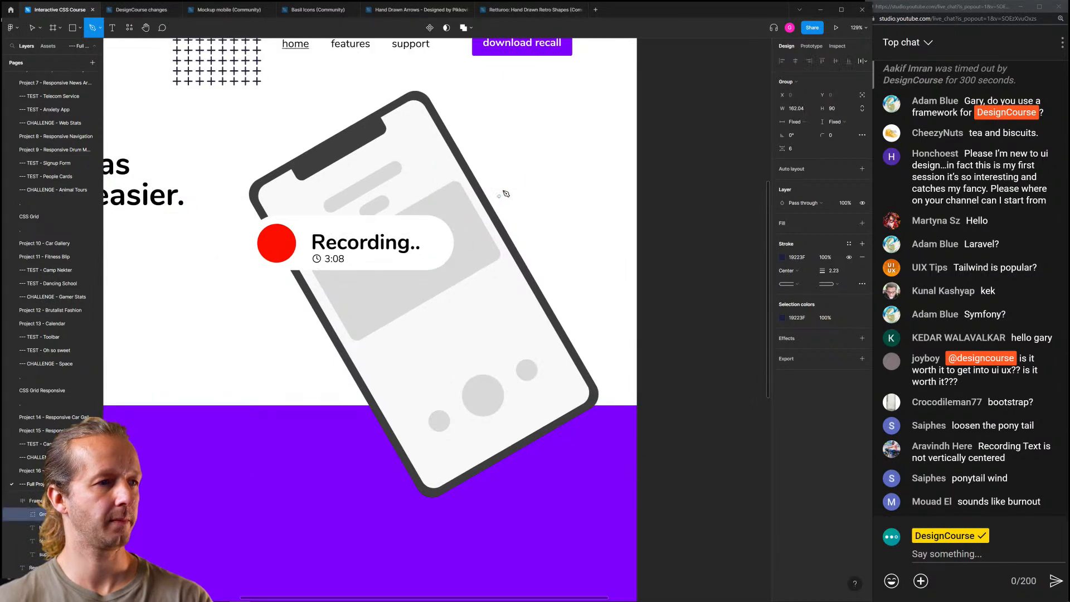
{"action": "key", "text": "v"}
{"action": "key", "text": "ctrl+shift+z"}
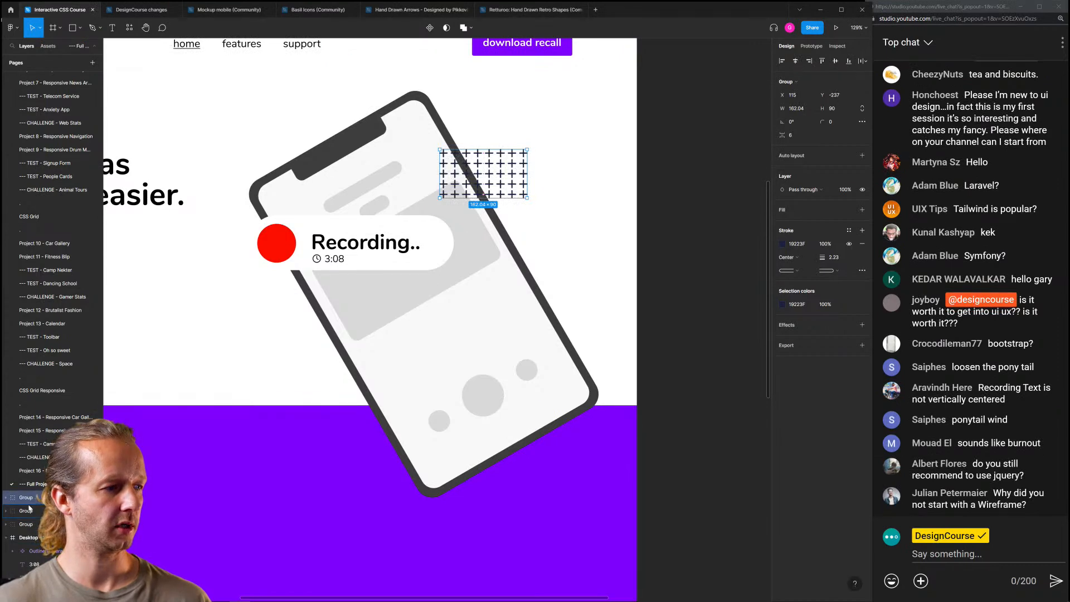
Nest the plus-sign grid in Desktop - 1, send it behind the phone, and position it at X 1058, Y 220
{"action": "left_click_drag", "start_coordinate": [31, 547], "coordinate": [31, 545]}
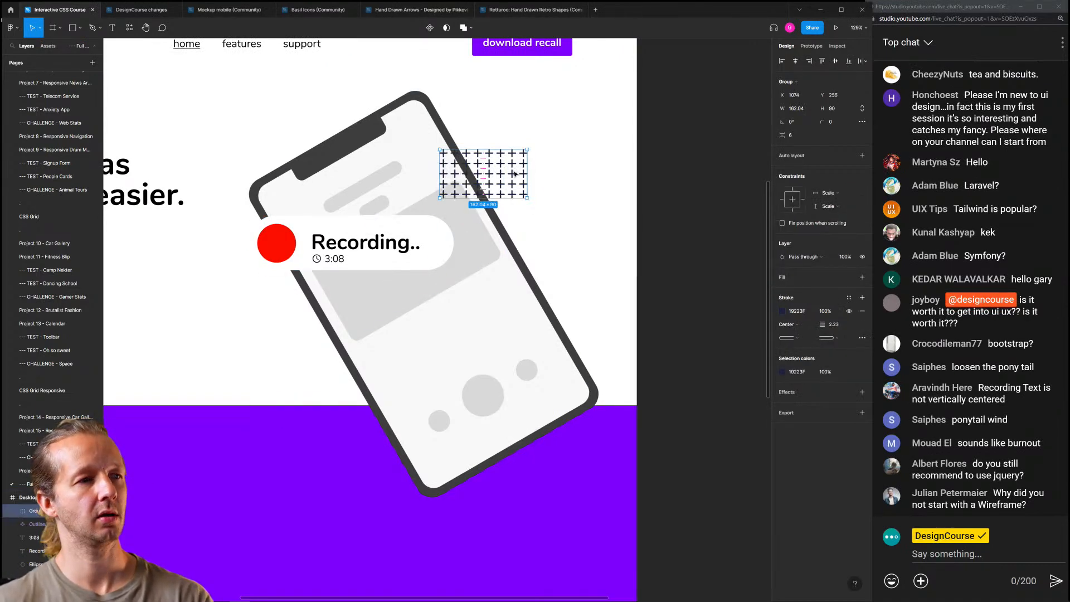
{"action": "key", "text": "bracketleft"}
{"action": "left_click", "coordinate": [592, 121]}
{"action": "left_click_drag", "start_coordinate": [516, 160], "coordinate": [508, 140]}
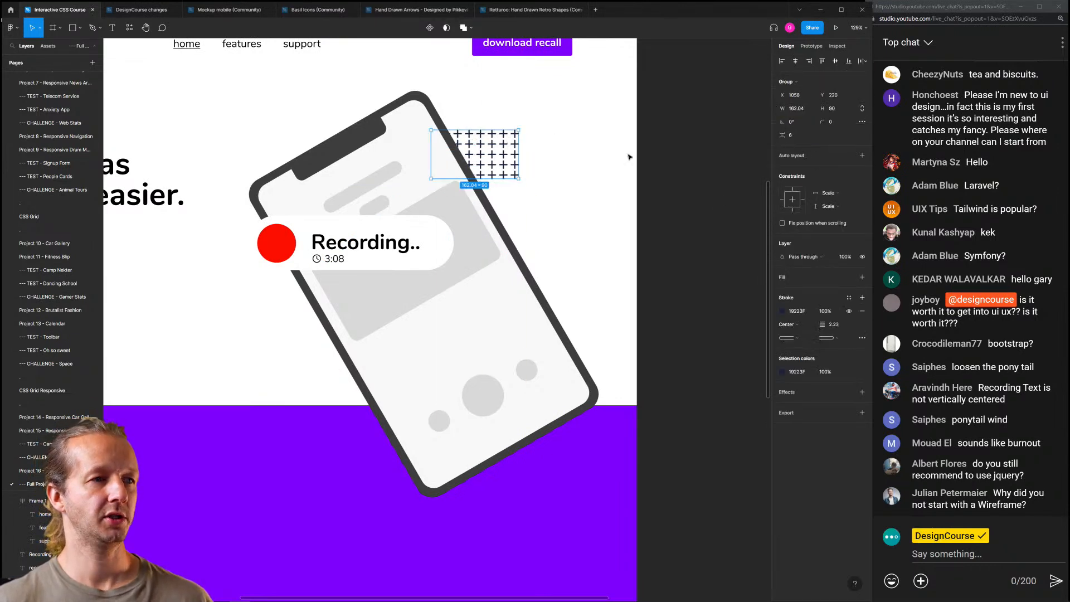
Change the plus-sign grid's stroke colour to light gray C9C9C9
{"action": "left_click", "coordinate": [783, 311]}
{"action": "left_click_drag", "start_coordinate": [690, 348], "coordinate": [660, 349]}
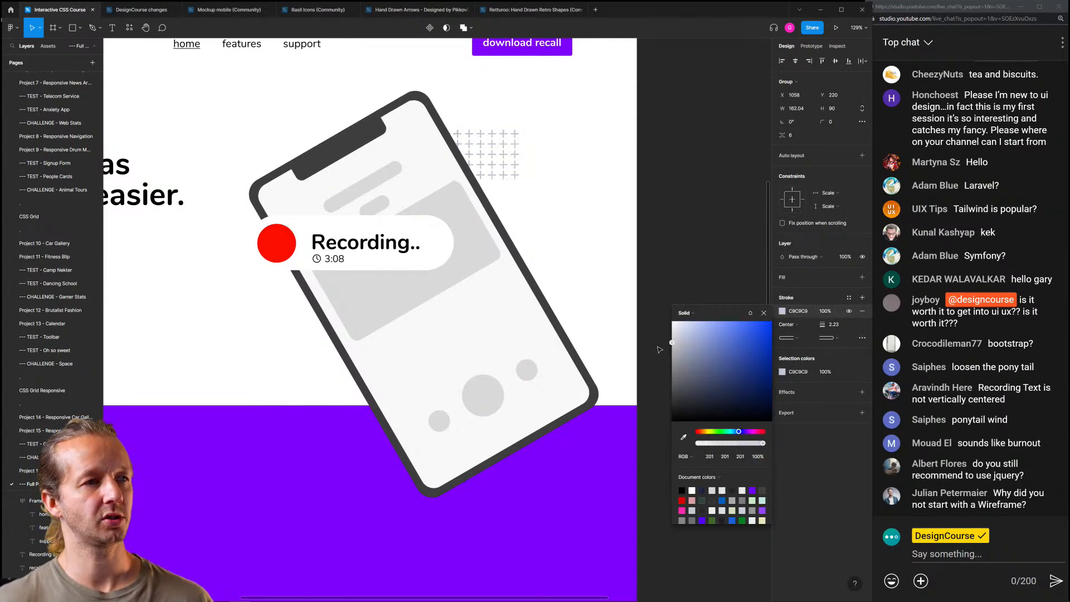
{"action": "left_click", "coordinate": [679, 160]}
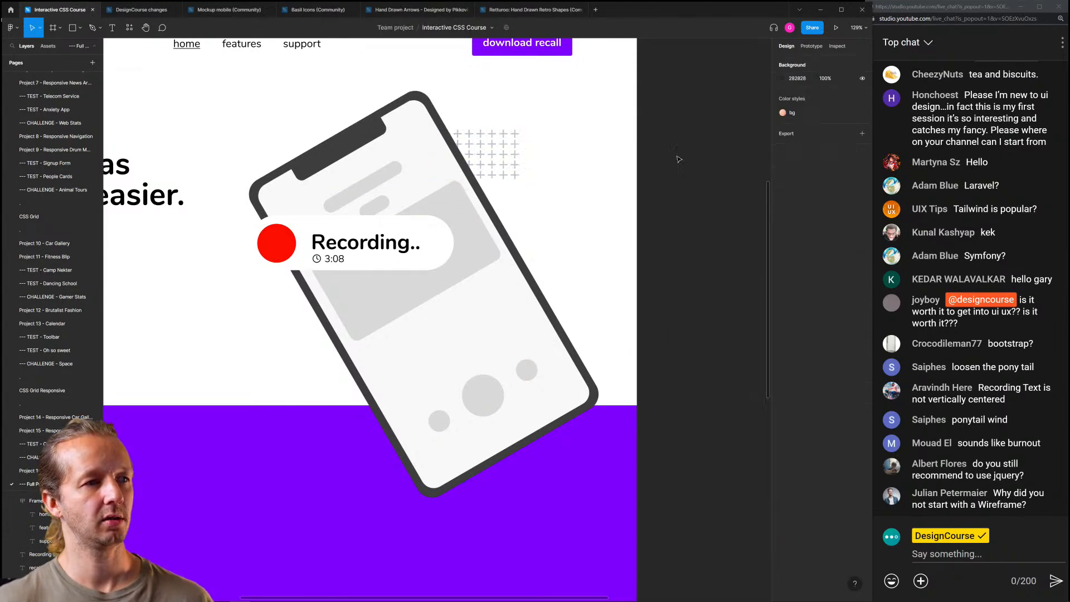
Scale the pink circles down to about 120 × 120 and tuck them behind the phone's lower left edge
{"action": "scroll", "coordinate": [678, 170], "scroll_direction": "down", "scroll_amount": 4}
{"action": "left_click_drag", "start_coordinate": [691, 195], "coordinate": [531, 316]}
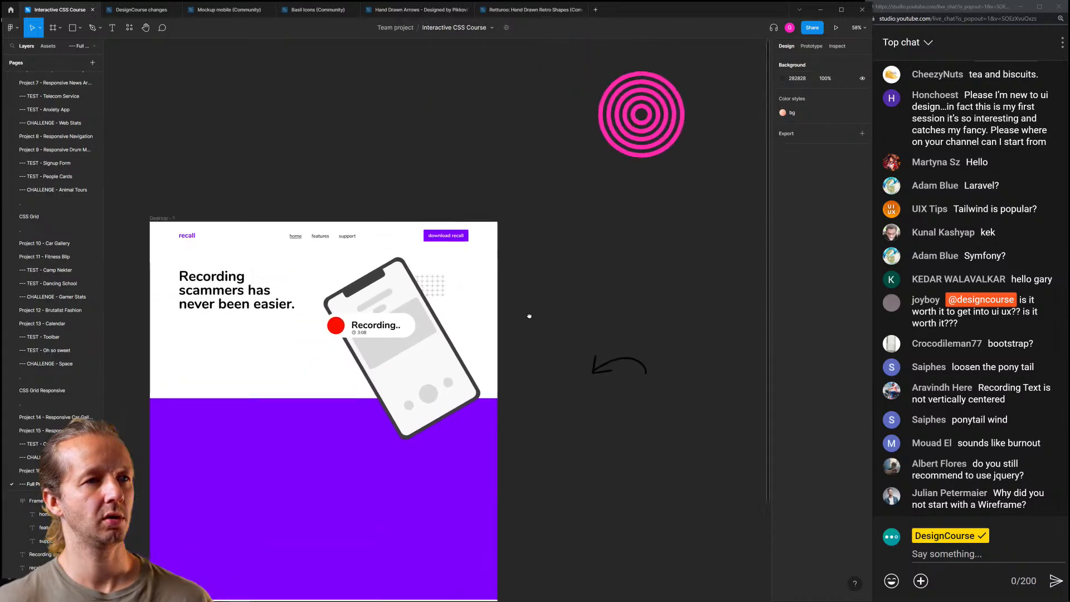
{"action": "left_click", "coordinate": [640, 115]}
{"action": "left_click_drag", "start_coordinate": [686, 69], "coordinate": [372, 374]}
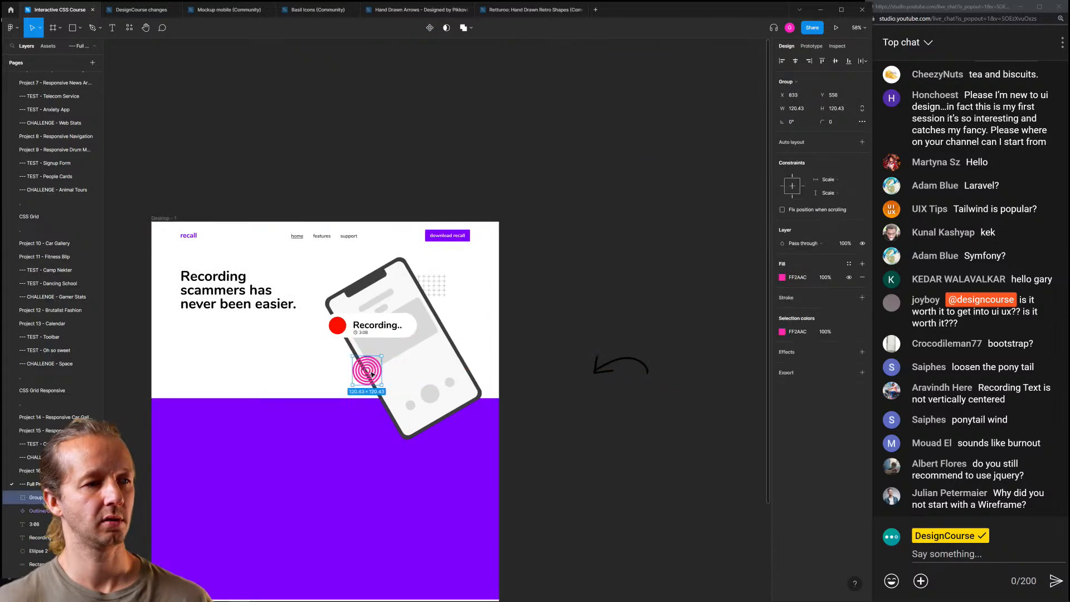
{"action": "left_click", "coordinate": [577, 320]}
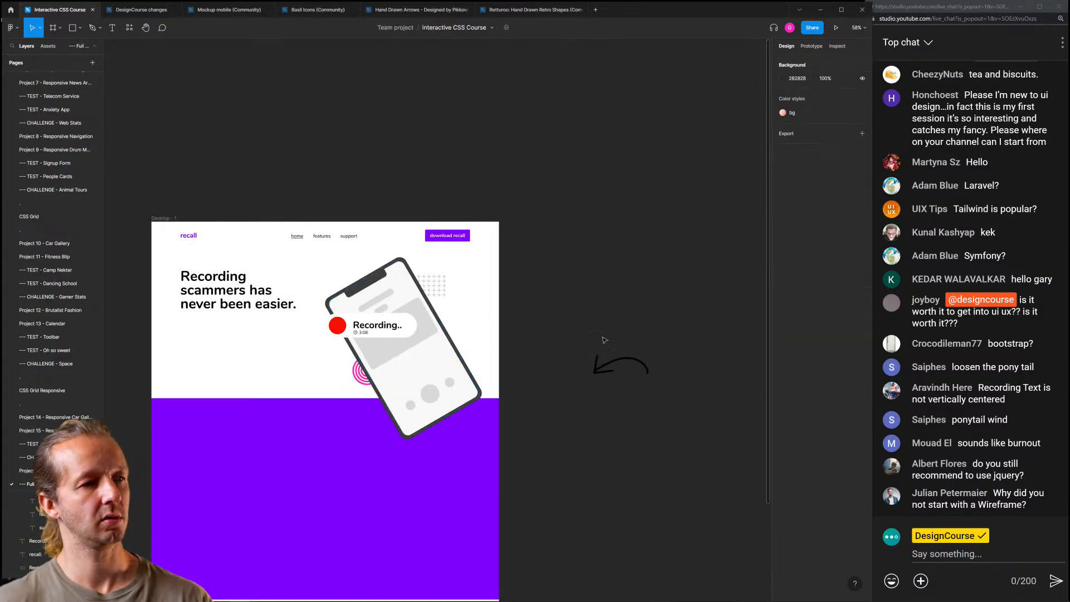
Move the pink circles across to the phone's right edge at X 1180, Y 466
{"action": "scroll", "coordinate": [312, 359], "scroll_direction": "up", "scroll_amount": 5}
{"action": "left_click_drag", "start_coordinate": [486, 369], "coordinate": [707, 307]}
{"action": "scroll", "coordinate": [605, 303], "scroll_direction": "down", "scroll_amount": 3}
{"action": "left_click_drag", "start_coordinate": [604, 303], "coordinate": [447, 297]}
Copy the pink triangle with wavy lines from the Hand Drawn Retro Shapes file and return to the Interactive CSS Course file
{"action": "left_click", "coordinate": [502, 11]}
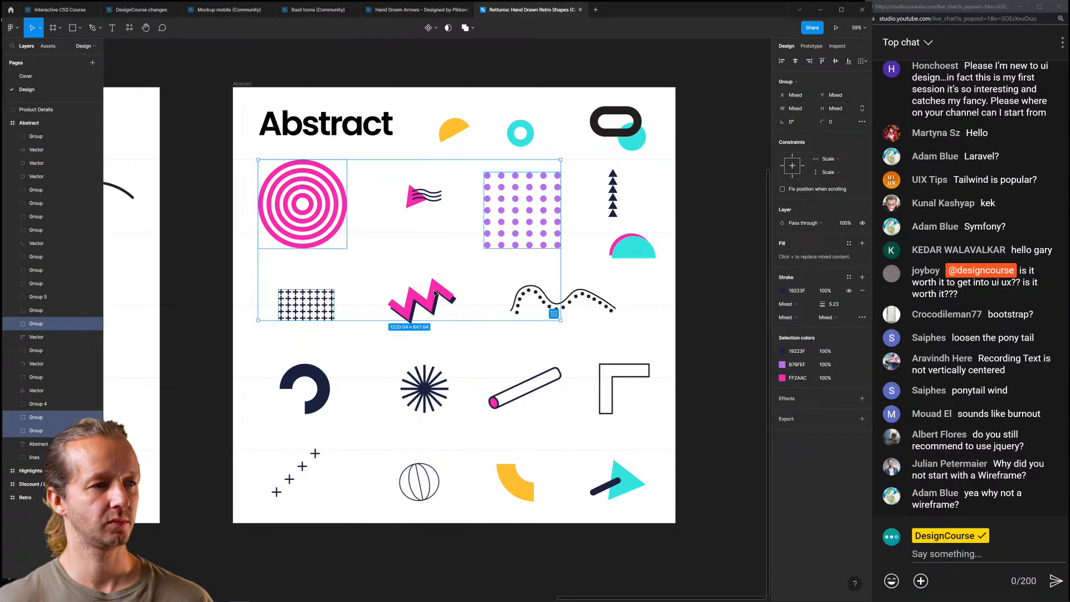
{"action": "left_click", "coordinate": [430, 259]}
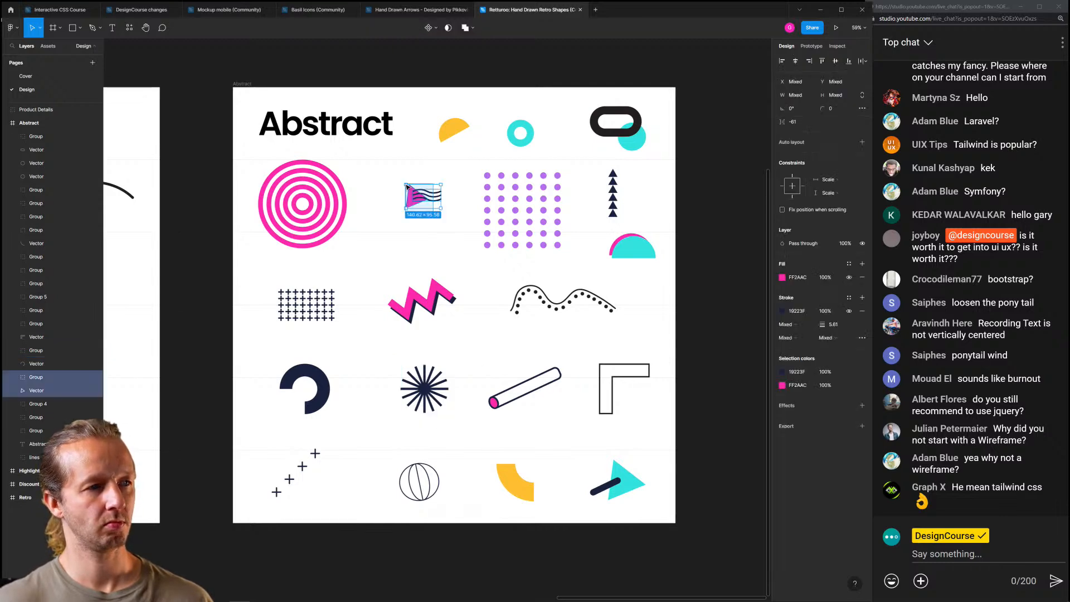
{"action": "scroll", "coordinate": [398, 176], "scroll_direction": "up", "scroll_amount": 5}
{"action": "scroll", "coordinate": [424, 208], "scroll_direction": "down", "scroll_amount": 5}
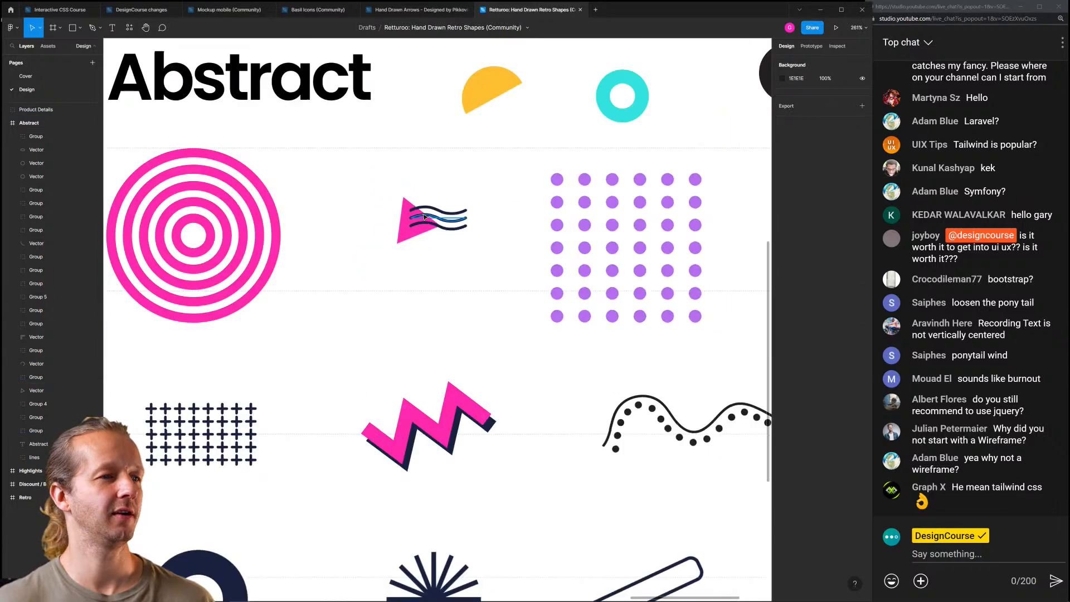
{"action": "scroll", "coordinate": [445, 206], "scroll_direction": "up", "scroll_amount": 3}
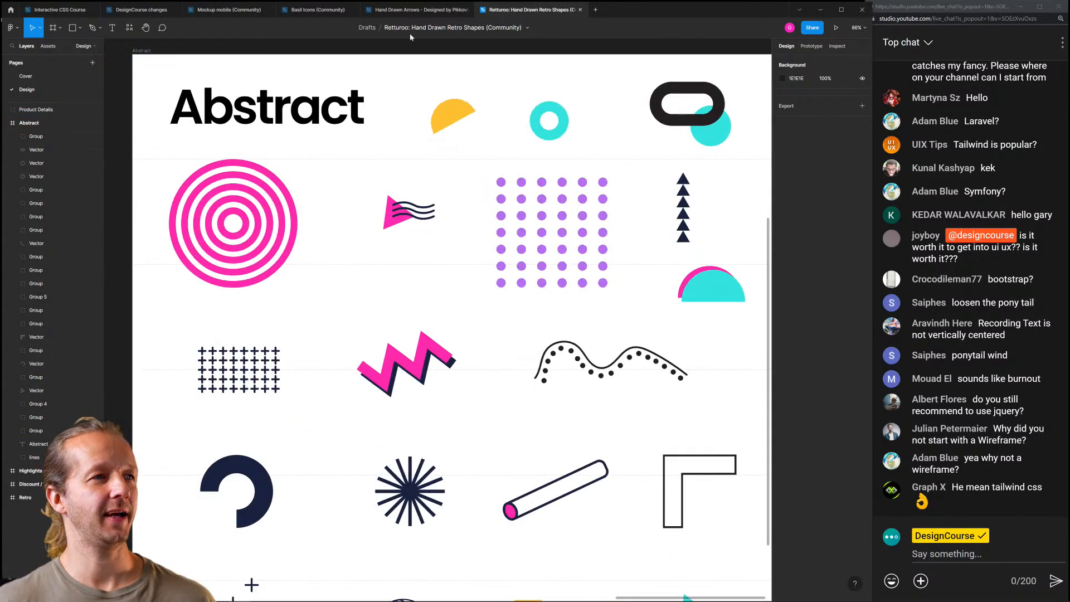
{"action": "left_click", "coordinate": [440, 9]}
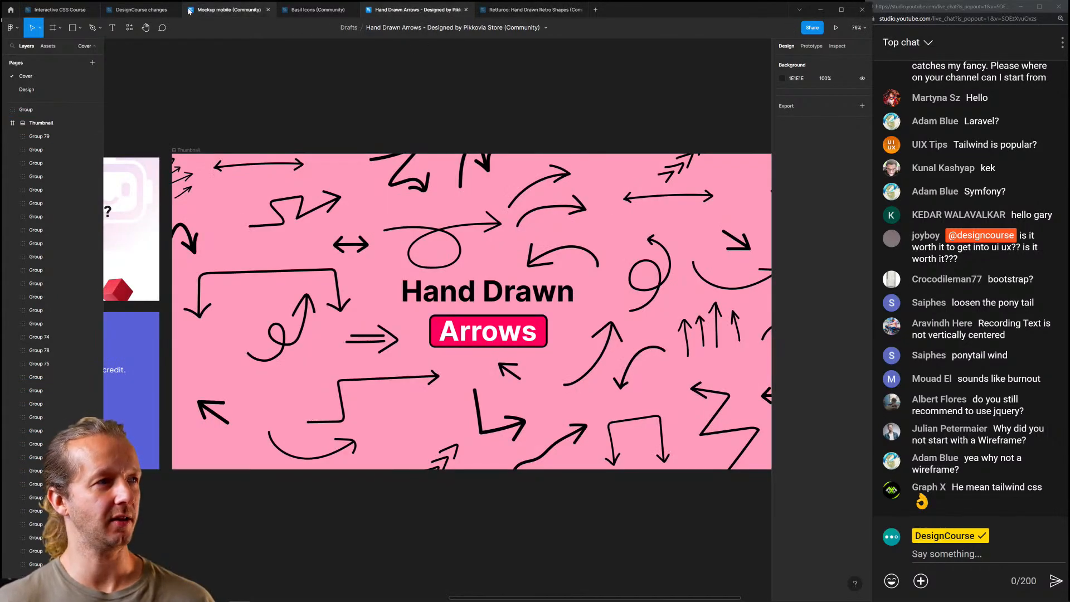
{"action": "left_click", "coordinate": [141, 9]}
{"action": "left_click", "coordinate": [82, 10]}
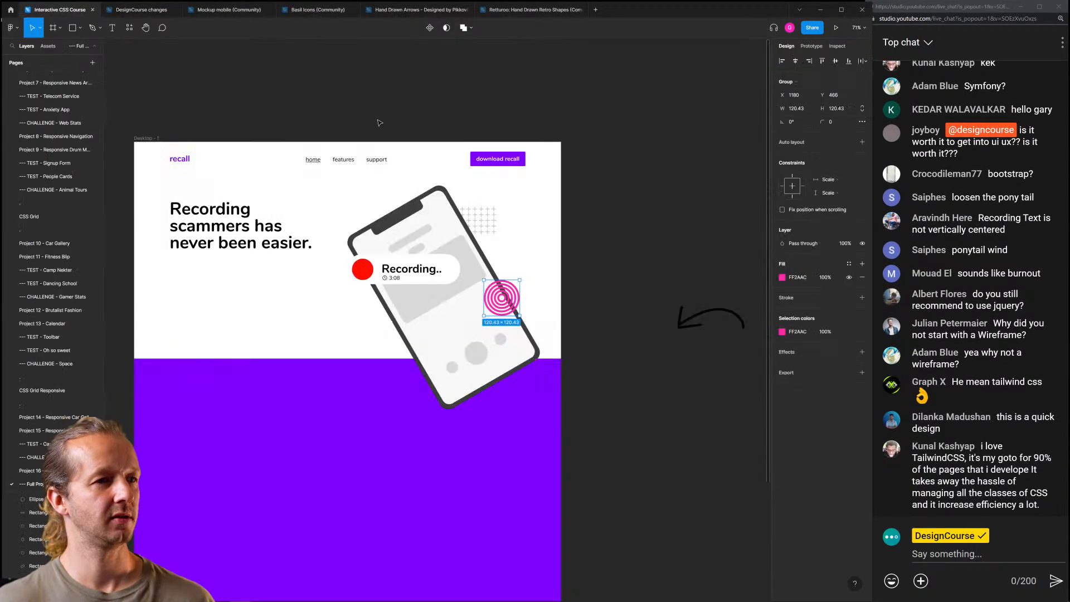
Replace the pink circles with the copied triangle and wavy lines, positioned across the phone's right edge
{"action": "key", "text": "ctrl+v"}
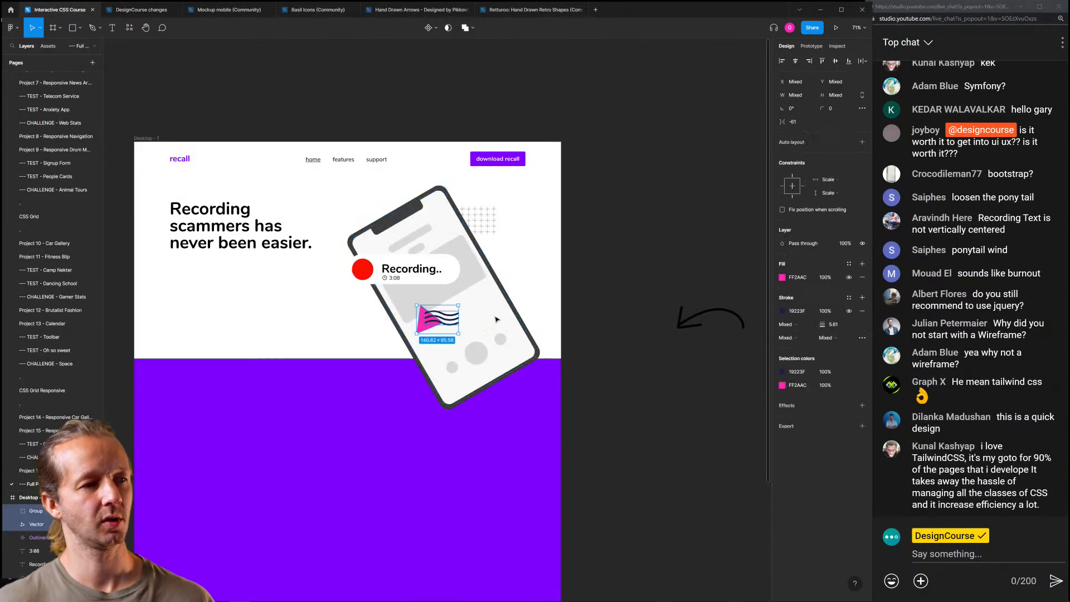
{"action": "mouse_move", "coordinate": [438, 324]}
{"action": "left_mouse_down"}
{"action": "mouse_move", "coordinate": [412, 321]}
{"action": "mouse_move", "coordinate": [391, 336]}
{"action": "left_mouse_up"}
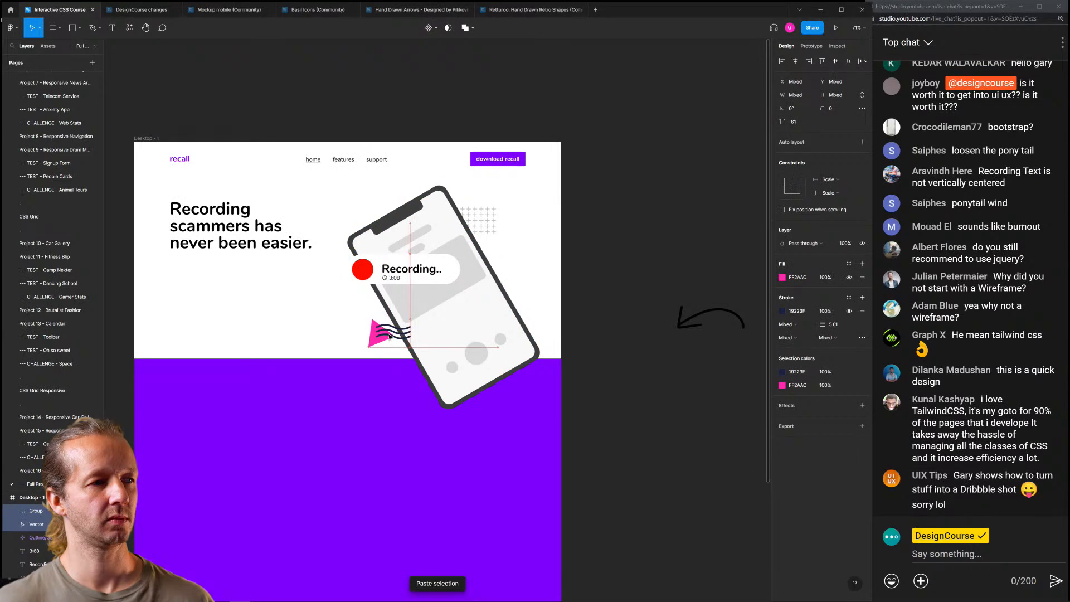
{"action": "scroll", "coordinate": [344, 330], "scroll_direction": "up", "scroll_amount": 5}
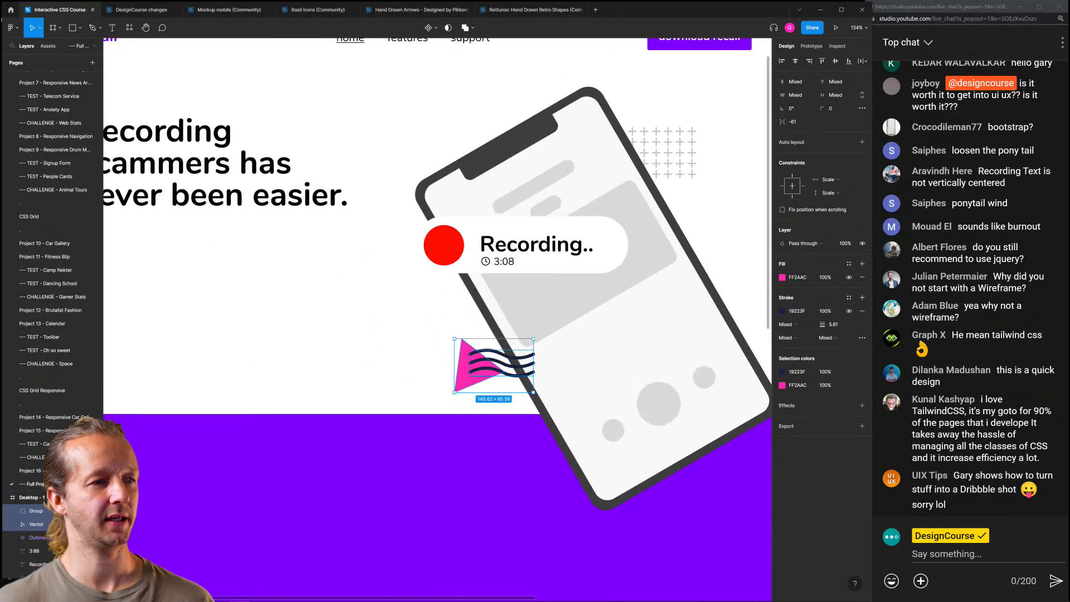
{"action": "left_click_drag", "start_coordinate": [478, 368], "coordinate": [681, 308]}
{"action": "left_click", "coordinate": [741, 259]}
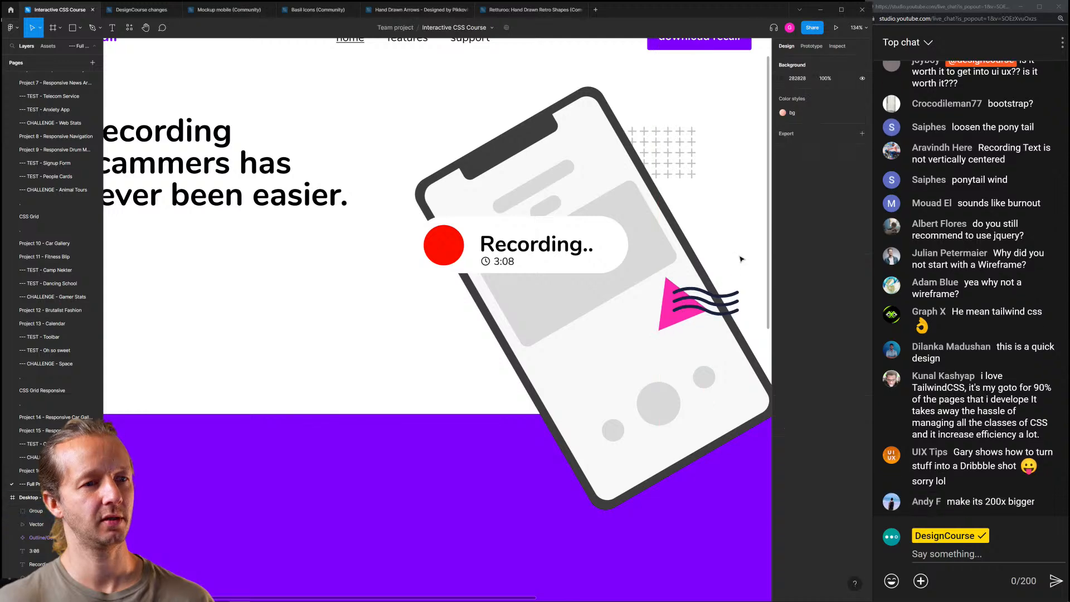
{"action": "scroll", "coordinate": [740, 255], "scroll_direction": "down", "scroll_amount": 4}
{"action": "left_click_drag", "start_coordinate": [740, 249], "coordinate": [686, 249]}
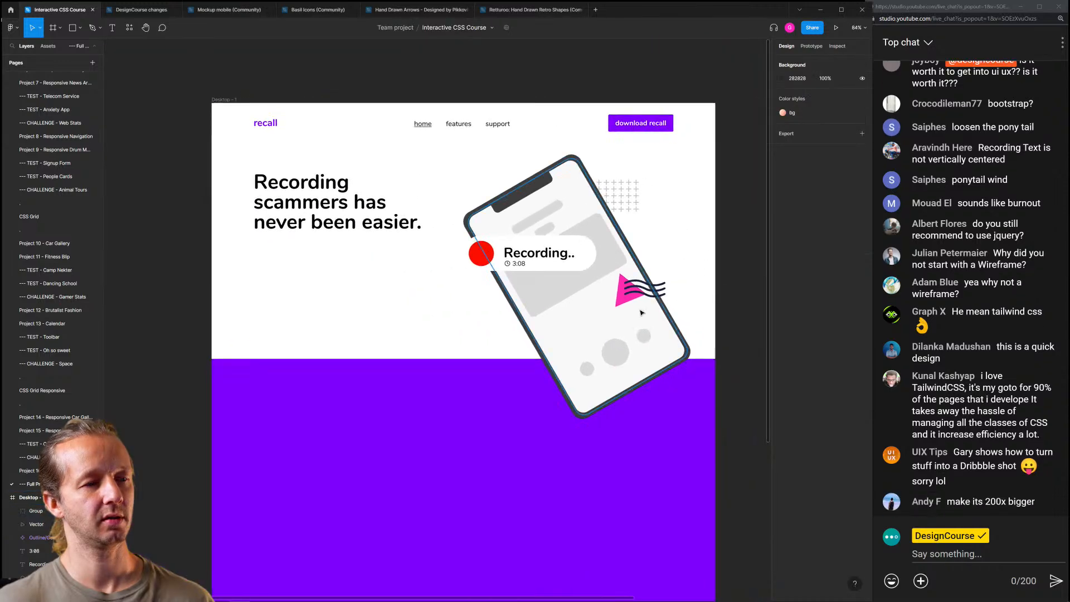
{"action": "scroll", "coordinate": [622, 295], "scroll_direction": "up", "scroll_amount": 10}
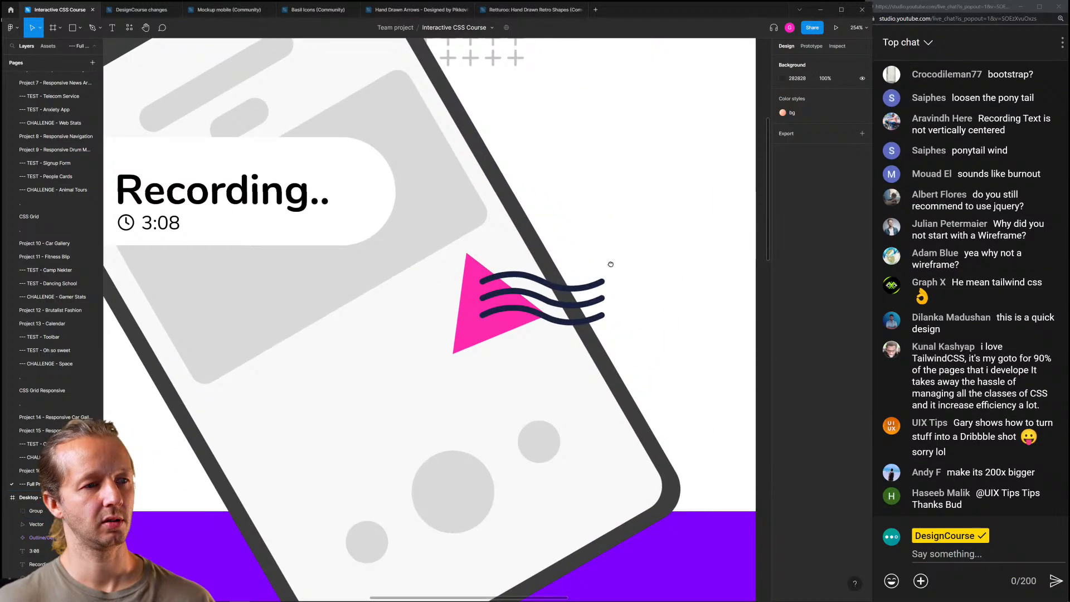
{"action": "key", "text": "r"}
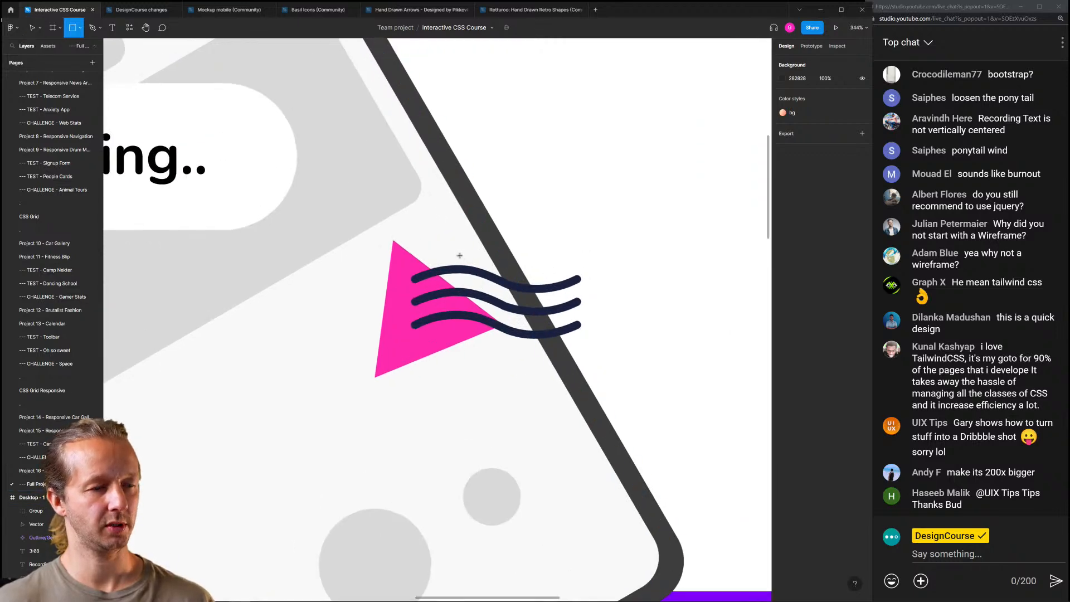
{"action": "key", "text": "v"}
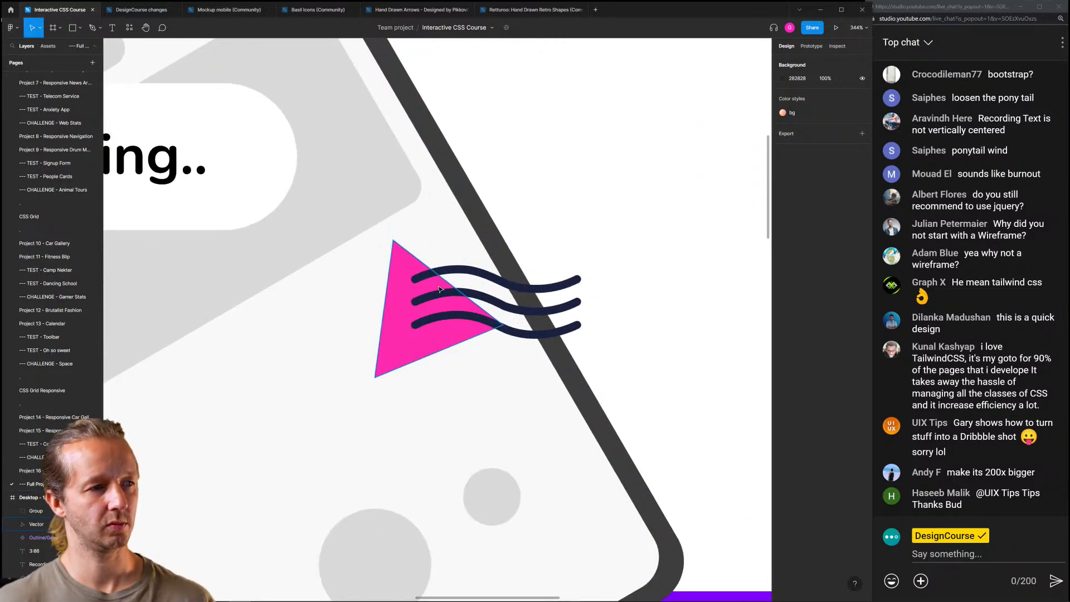
Try a white FFFFFF stroke aligned outside on both the pink triangle and the wavy lines
{"action": "left_click", "coordinate": [468, 297]}
{"action": "left_click", "coordinate": [486, 297], "text": "shift"}
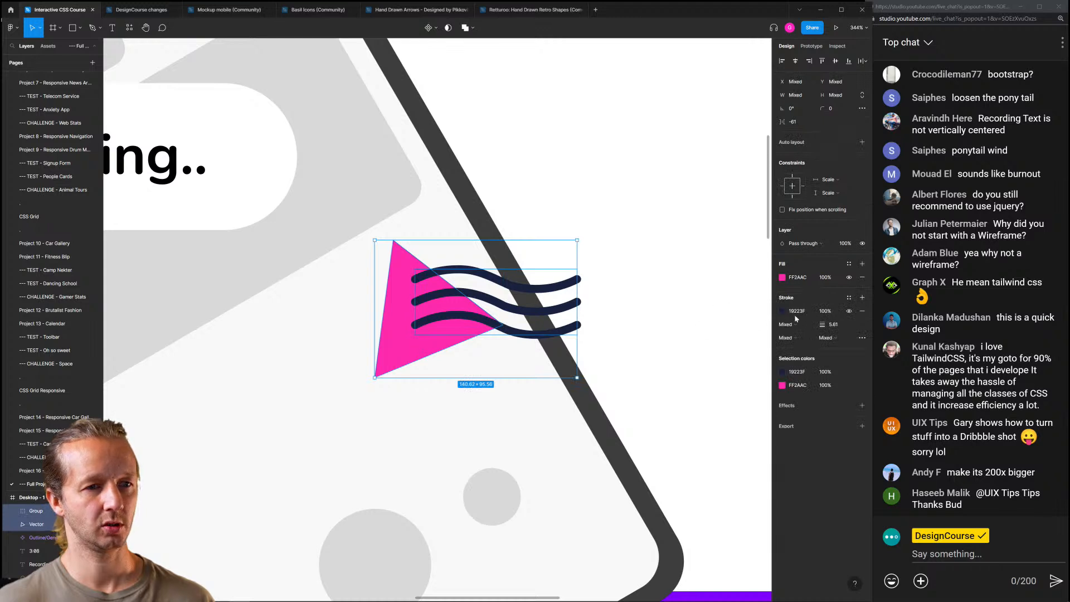
{"action": "left_click", "coordinate": [863, 297]}
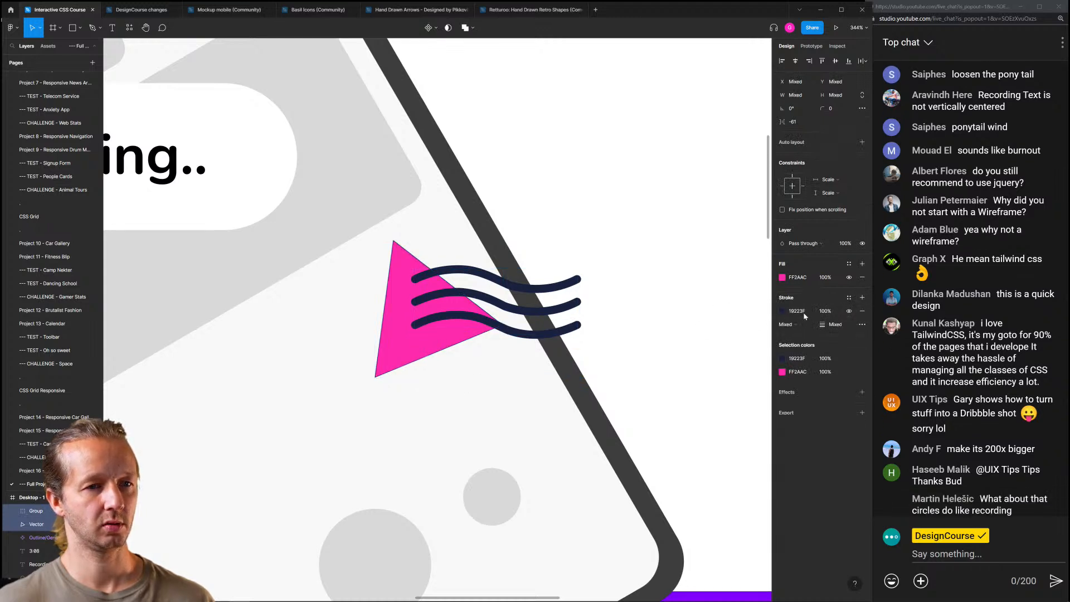
{"action": "left_click", "coordinate": [782, 311]}
{"action": "left_click_drag", "start_coordinate": [700, 345], "coordinate": [652, 298]}
{"action": "left_click", "coordinate": [796, 325]}
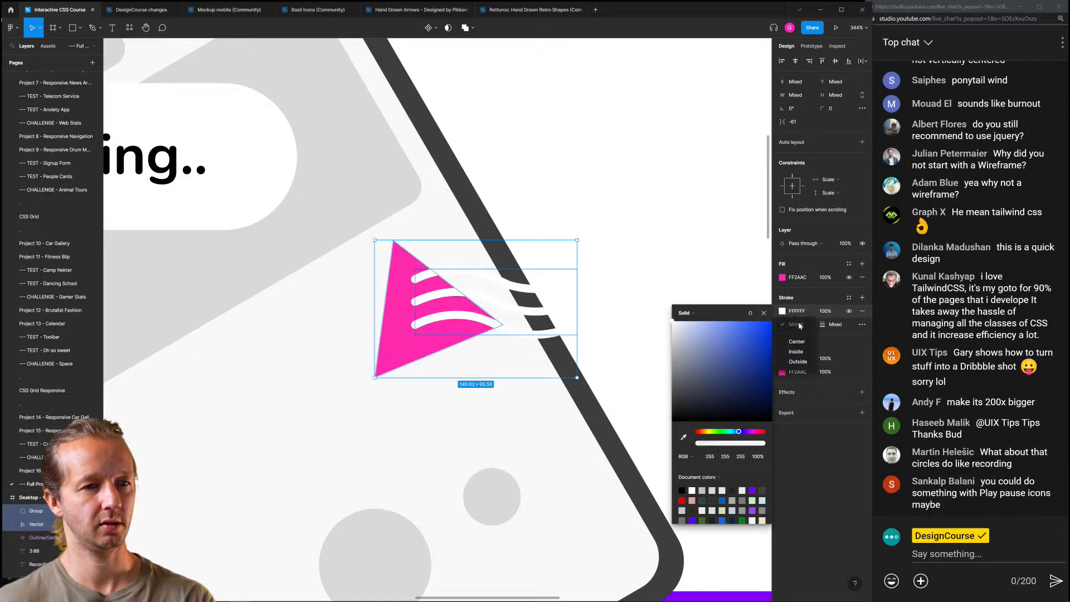
{"action": "left_click", "coordinate": [798, 361]}
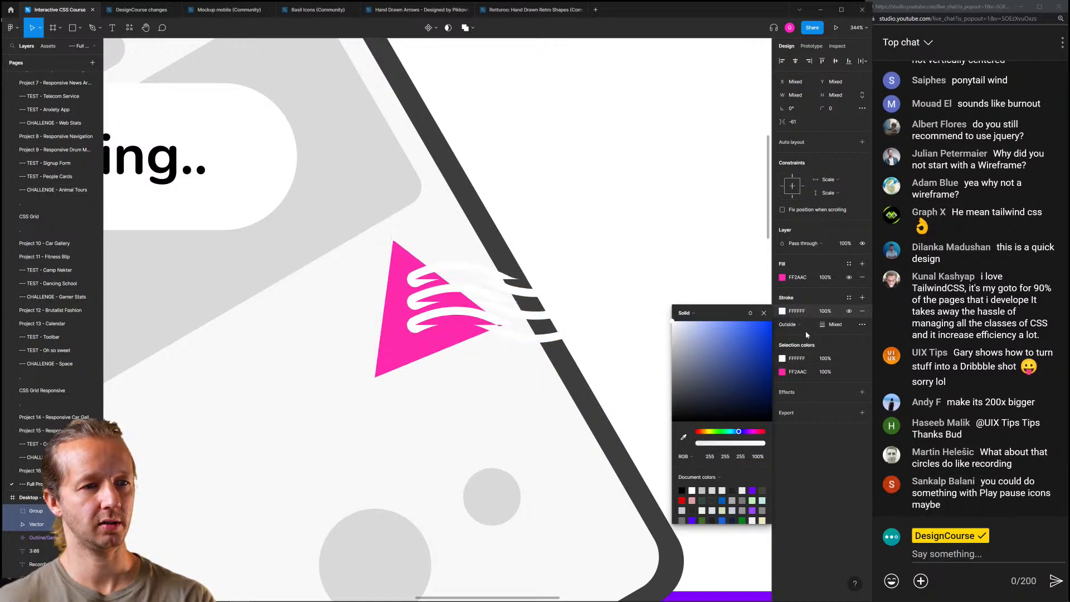
Undo the white outside stroke on the triangle and wavy lines, then deselect them
{"action": "left_click", "coordinate": [795, 299]}
{"action": "key", "text": "ctrl+z"}
{"action": "key", "text": "ctrl+z"}
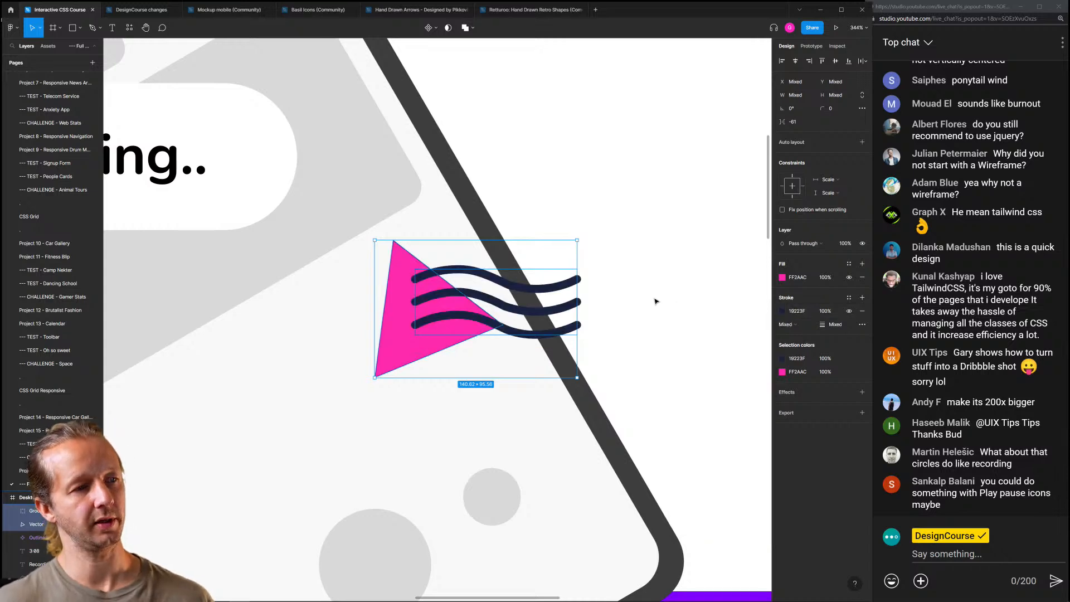
{"action": "left_click", "coordinate": [656, 305]}
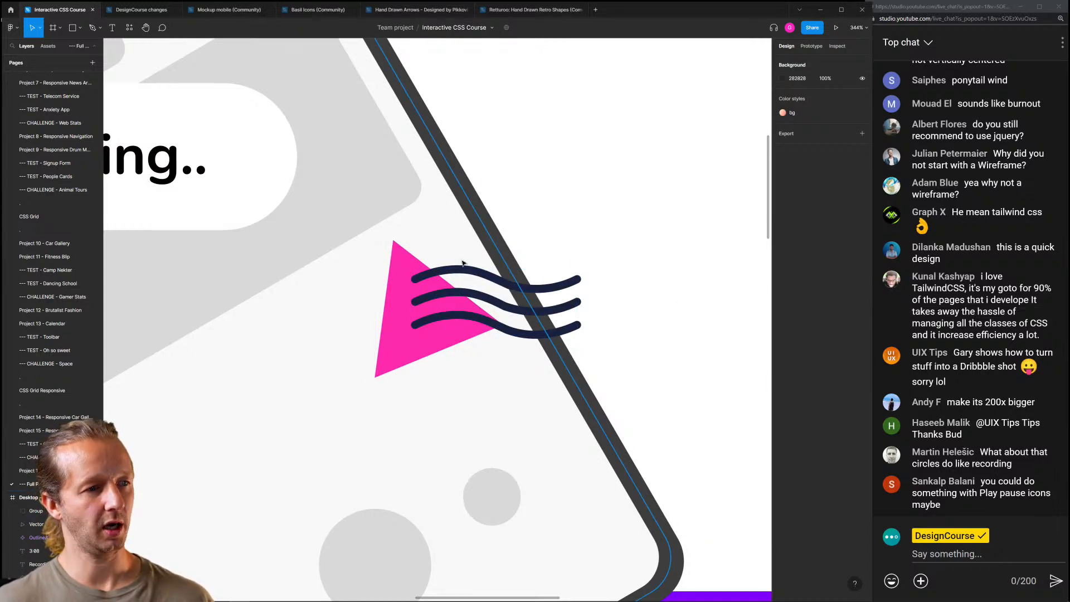
{"action": "left_click", "coordinate": [507, 266]}
{"action": "double_click", "coordinate": [509, 263]}
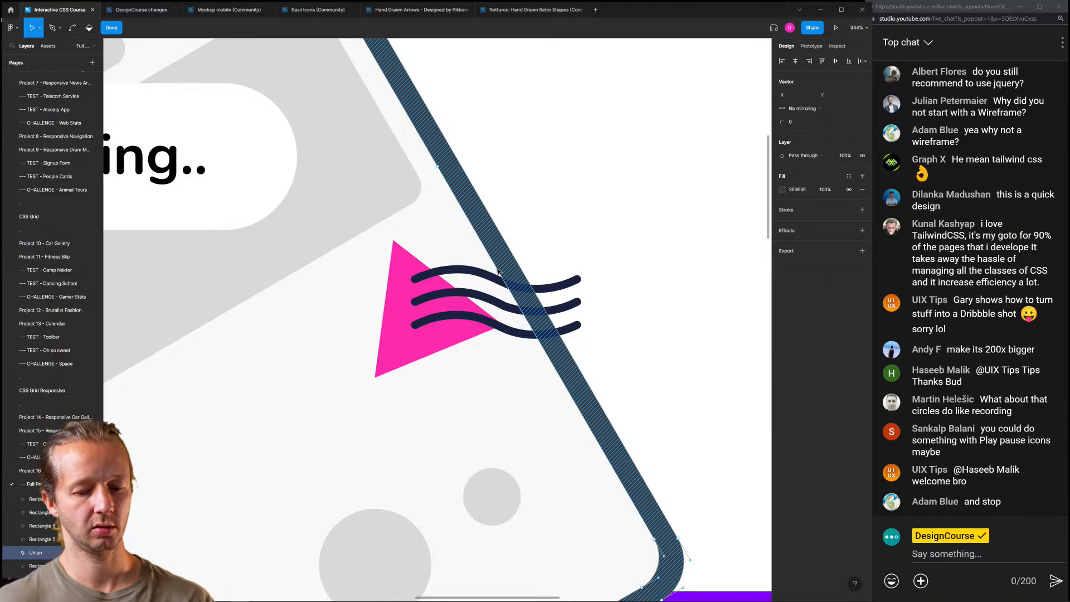
{"action": "key", "text": "p"}
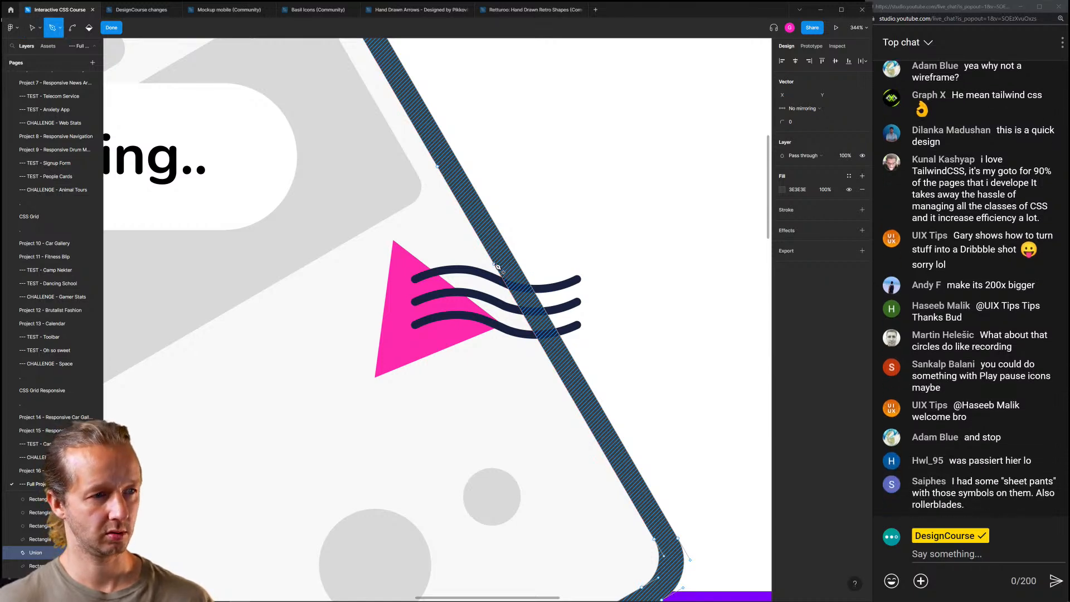
{"action": "left_click_drag", "start_coordinate": [493, 262], "coordinate": [524, 272]}
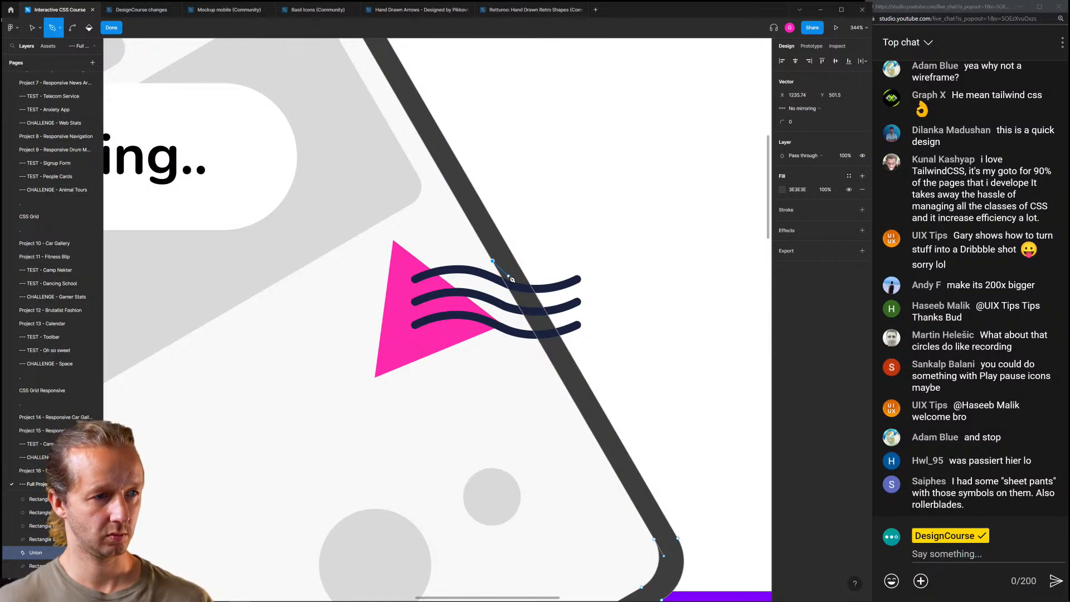
{"action": "key", "text": "Escape"}
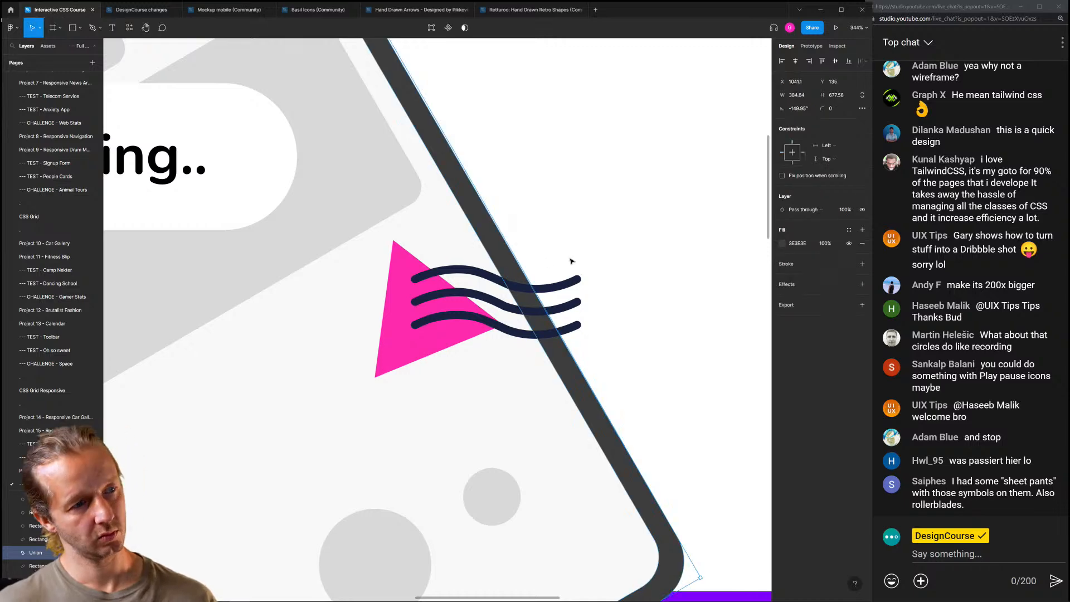
{"action": "key", "text": "Escape"}
Duplicate the dark wavy lines group in place at the phone's right edge
{"action": "scroll", "coordinate": [571, 261], "scroll_direction": "down", "scroll_amount": 10}
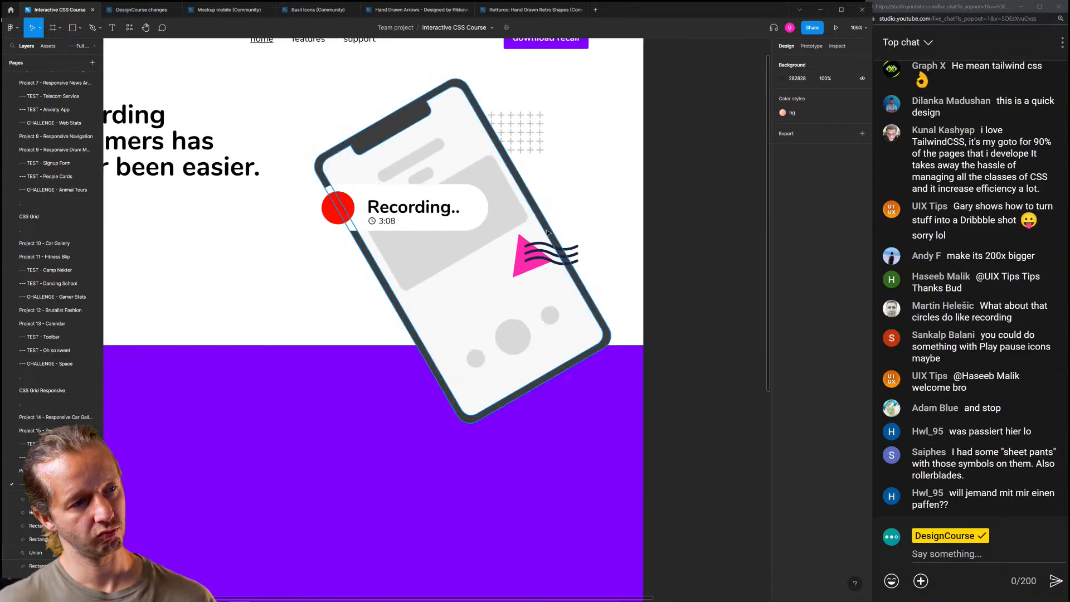
{"action": "scroll", "coordinate": [547, 232], "scroll_direction": "up", "scroll_amount": 10}
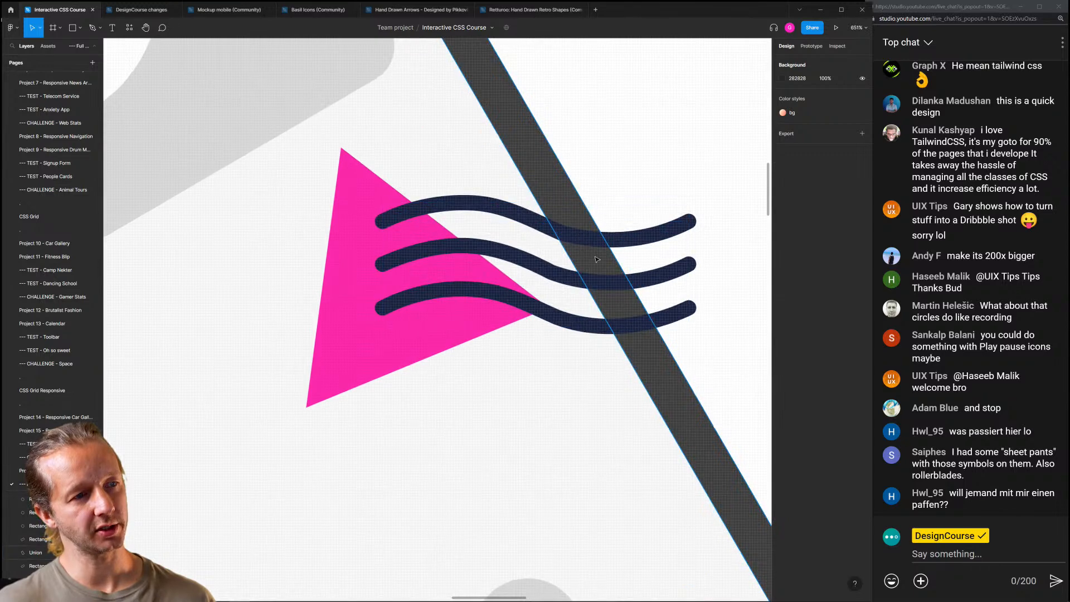
{"action": "left_click", "coordinate": [523, 223]}
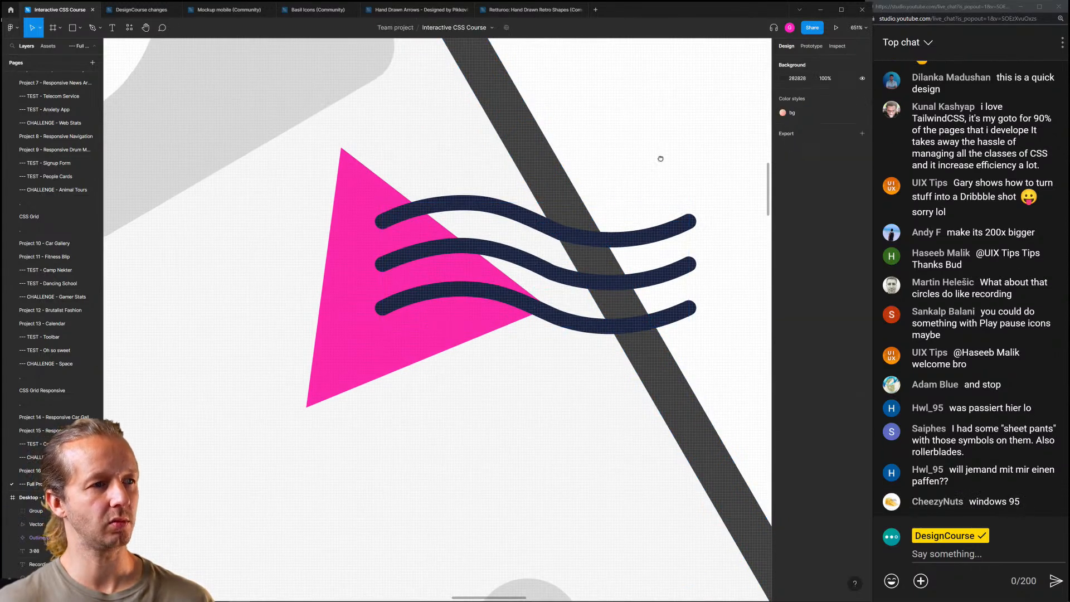
{"action": "scroll", "coordinate": [661, 158], "scroll_direction": "right", "scroll_amount": 4}
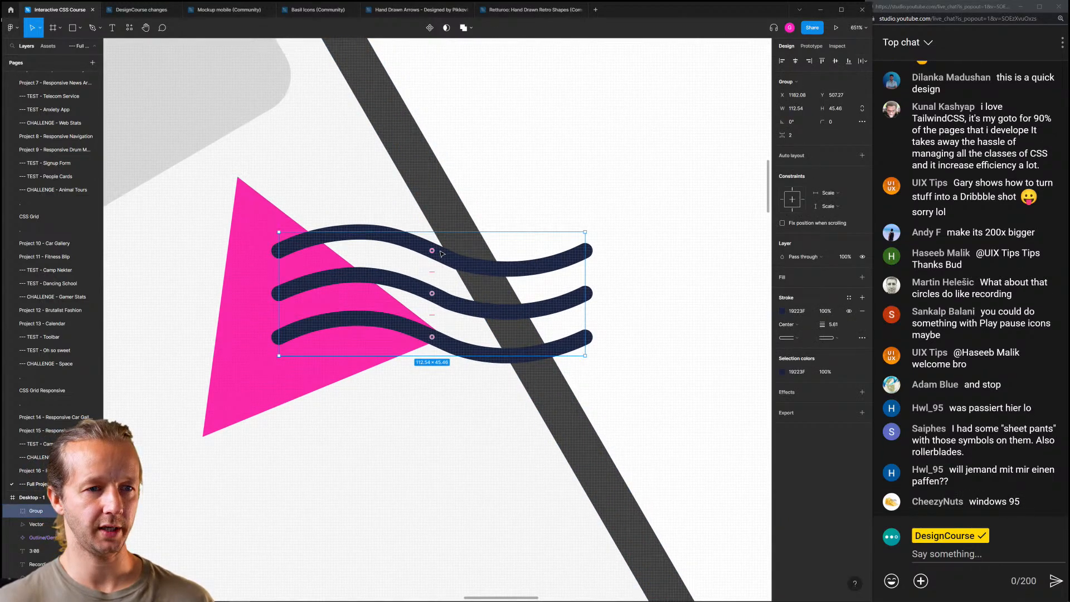
{"action": "key", "text": "ctrl+d"}
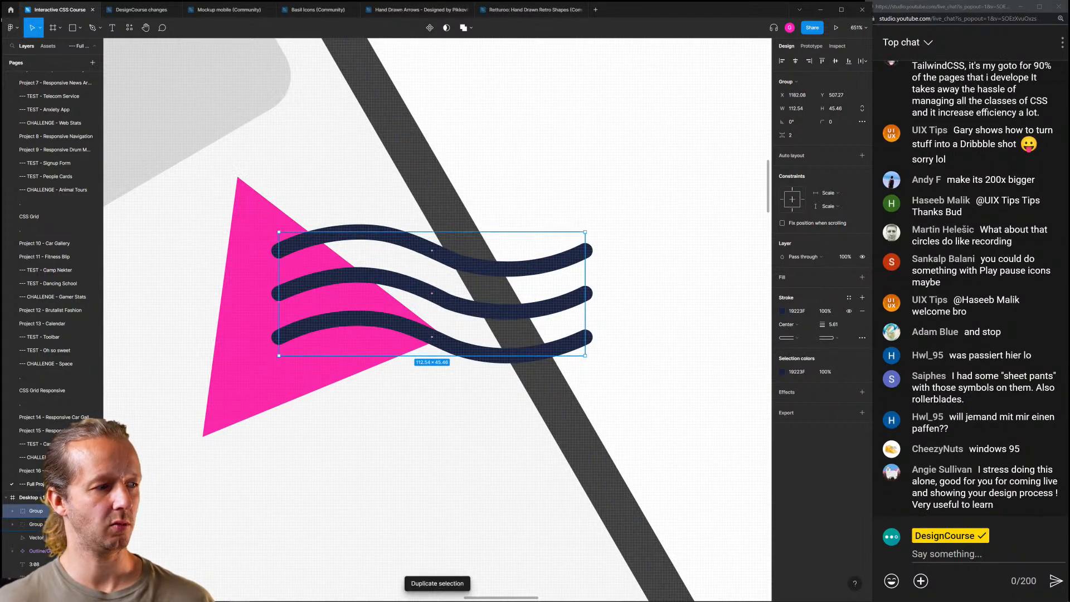
Give the lower copy of the wavy lines a white FFFFFF stroke, aligned outside, with a width of 14.61
{"action": "left_click", "coordinate": [67, 524]}
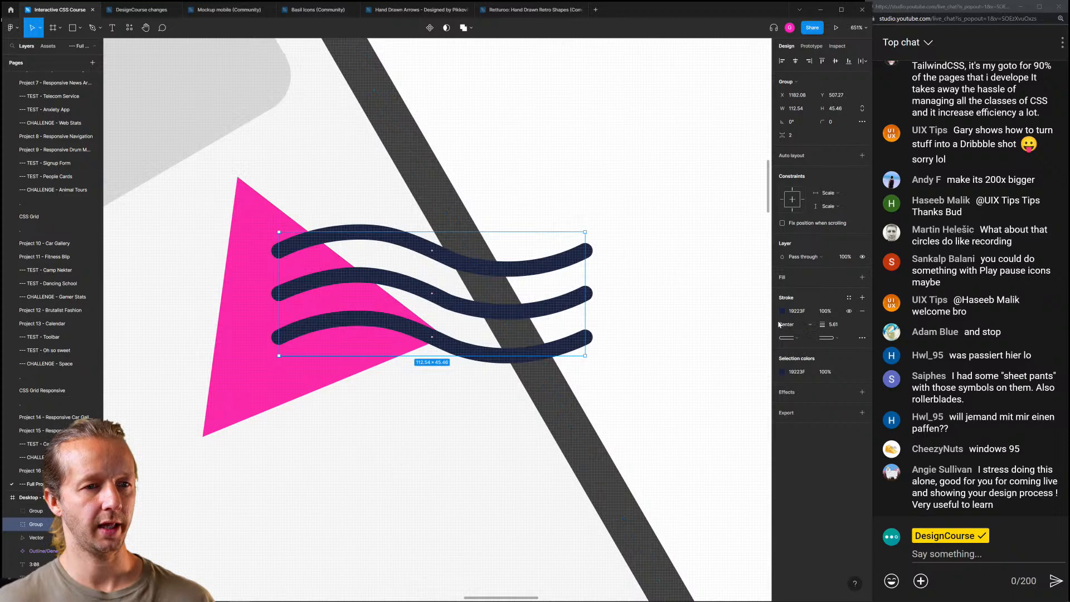
{"action": "left_click", "coordinate": [782, 311]}
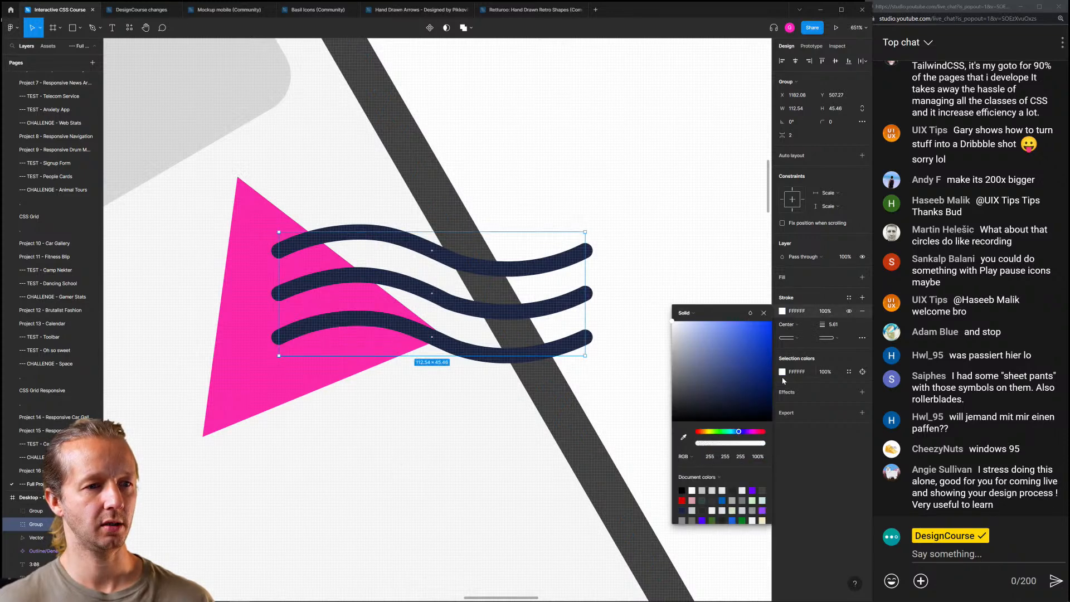
{"action": "left_click", "coordinate": [788, 325]}
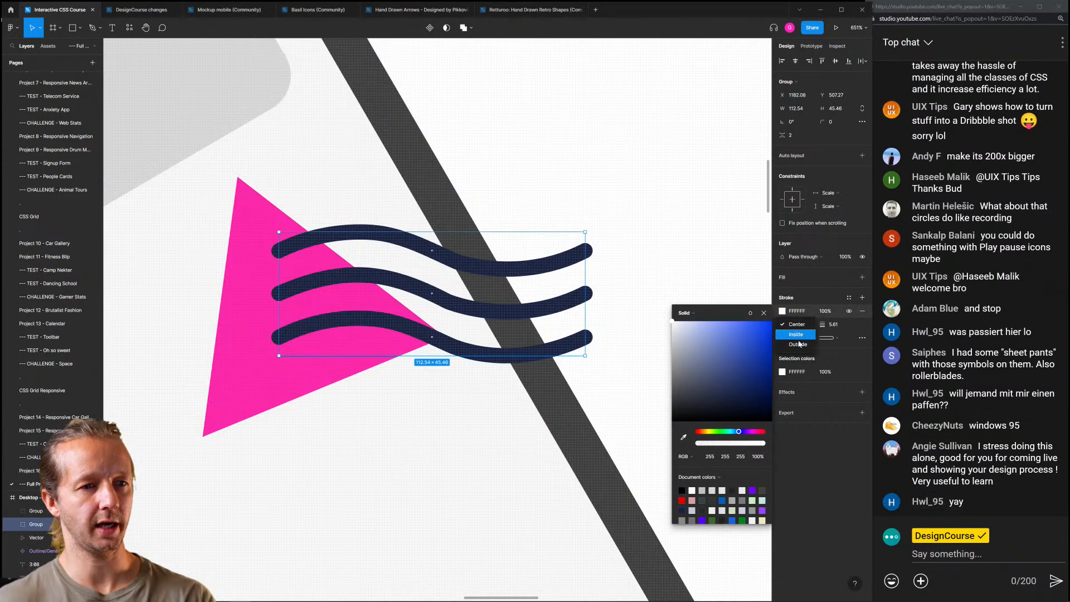
{"action": "left_click", "coordinate": [803, 337]}
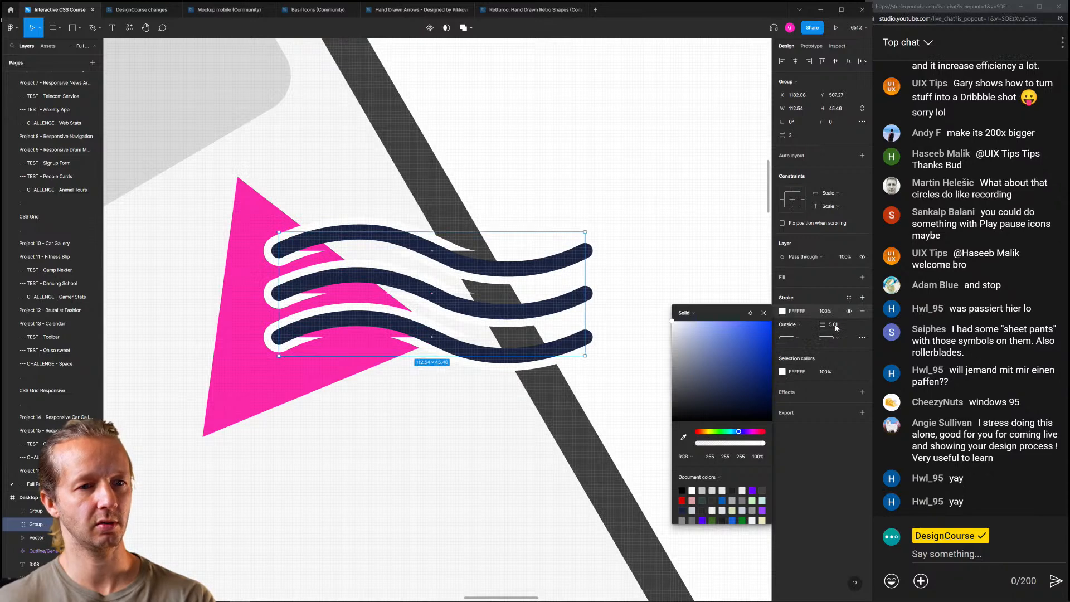
{"action": "key", "text": "Up"}
{"action": "key", "text": "Up"}
{"action": "key", "text": "Up"}
{"action": "key", "text": "Up"}
{"action": "key", "text": "Up"}
{"action": "key", "text": "Up"}
{"action": "key", "text": "Up"}
{"action": "key", "text": "Up"}
{"action": "key", "text": "Up"}
{"action": "key", "text": "Up"}
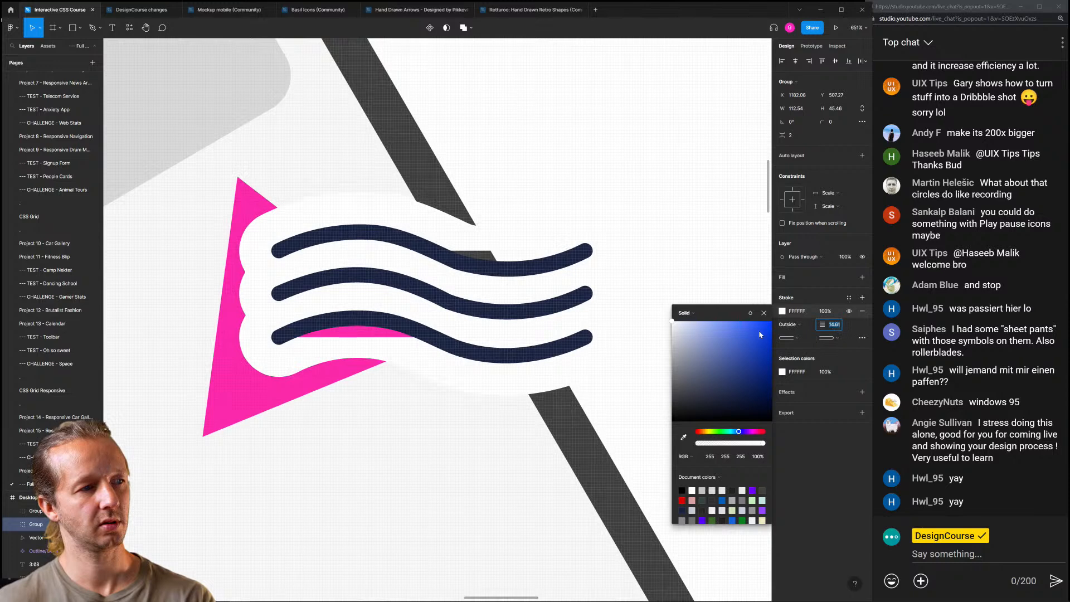
Stack the pink triangle between the dark wavy lines and their white-outlined copy, grouped with the dark lines
{"action": "left_click", "coordinate": [35, 538]}
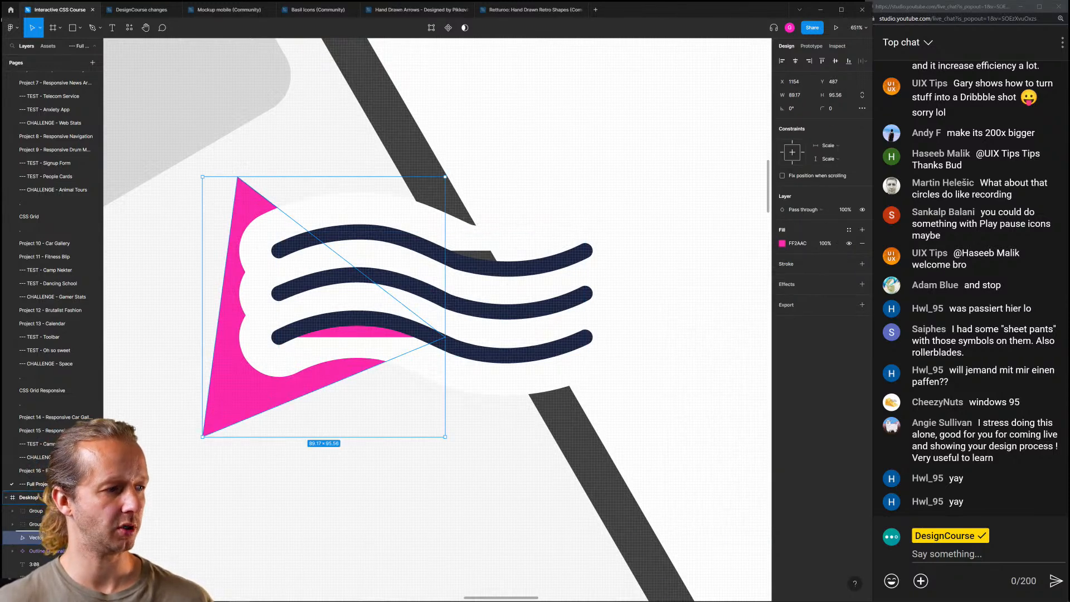
{"action": "key", "text": "ctrl+shift+bracketright"}
{"action": "left_click_drag", "start_coordinate": [42, 509], "coordinate": [40, 570]}
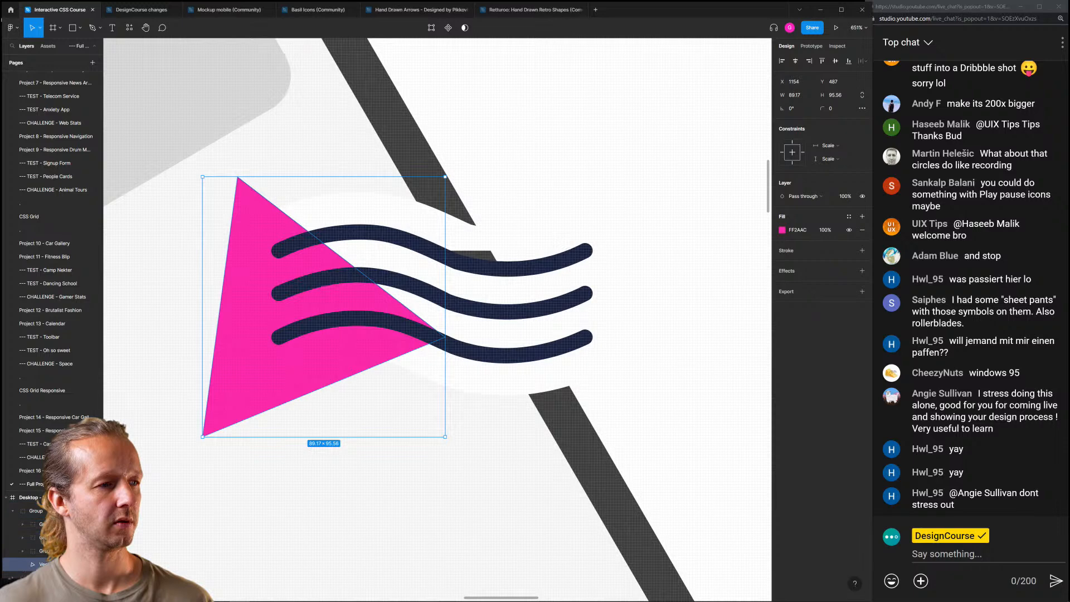
{"action": "left_click", "coordinate": [489, 257]}
{"action": "left_click", "coordinate": [479, 244]}
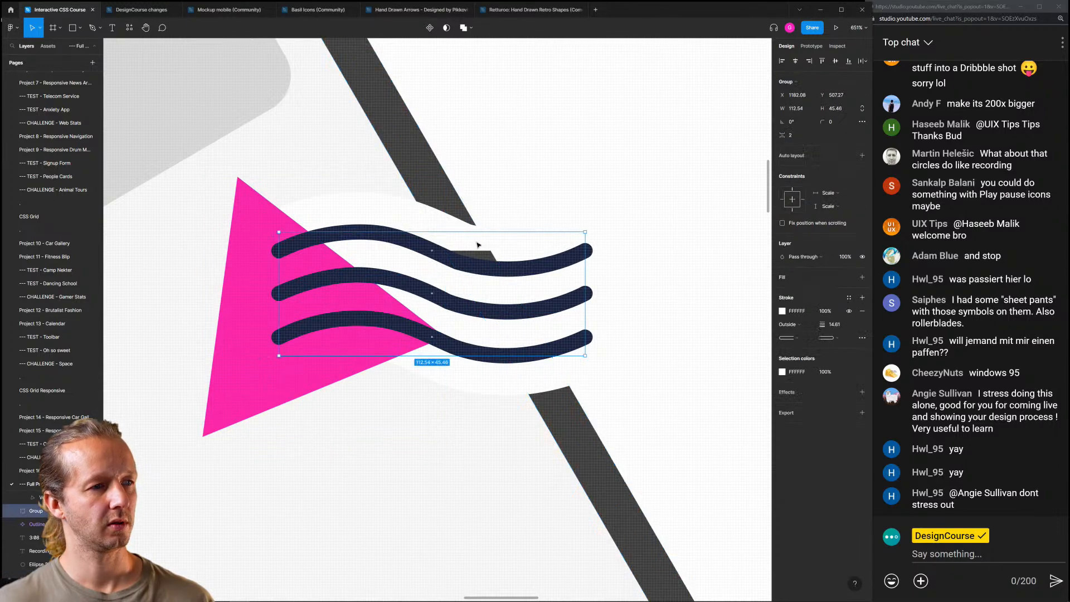
{"action": "left_click", "coordinate": [412, 219]}
{"action": "left_click", "coordinate": [575, 210]}
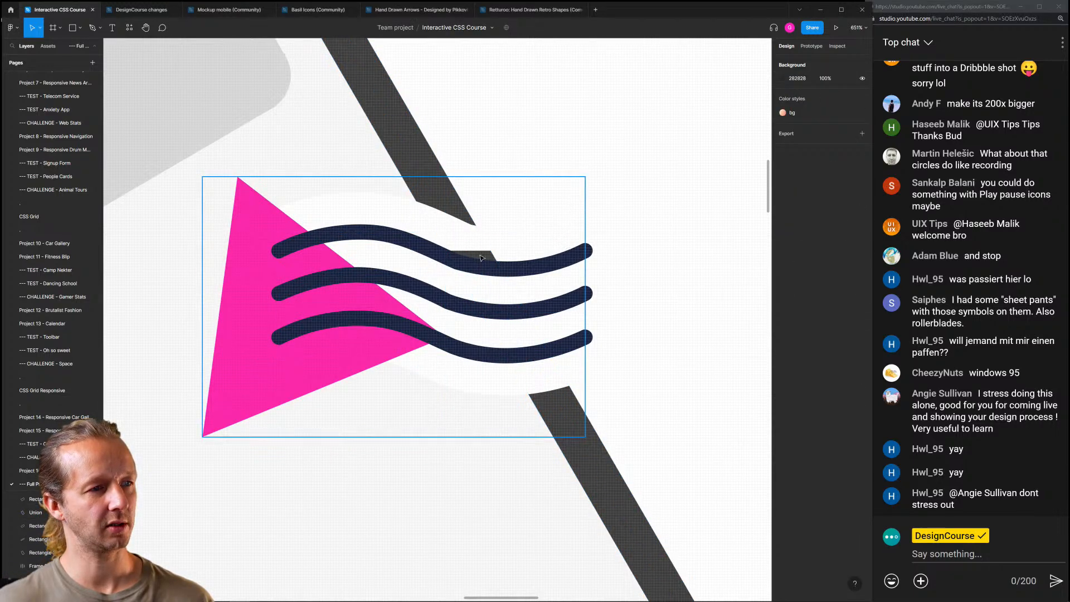
Examine the white gap around the wavy lines up close and within the whole hero layout
{"action": "scroll", "coordinate": [493, 255], "scroll_direction": "up", "scroll_amount": 2}
{"action": "scroll", "coordinate": [428, 270], "scroll_direction": "down", "scroll_amount": 2}
{"action": "scroll", "coordinate": [429, 271], "scroll_direction": "down", "scroll_amount": 10}
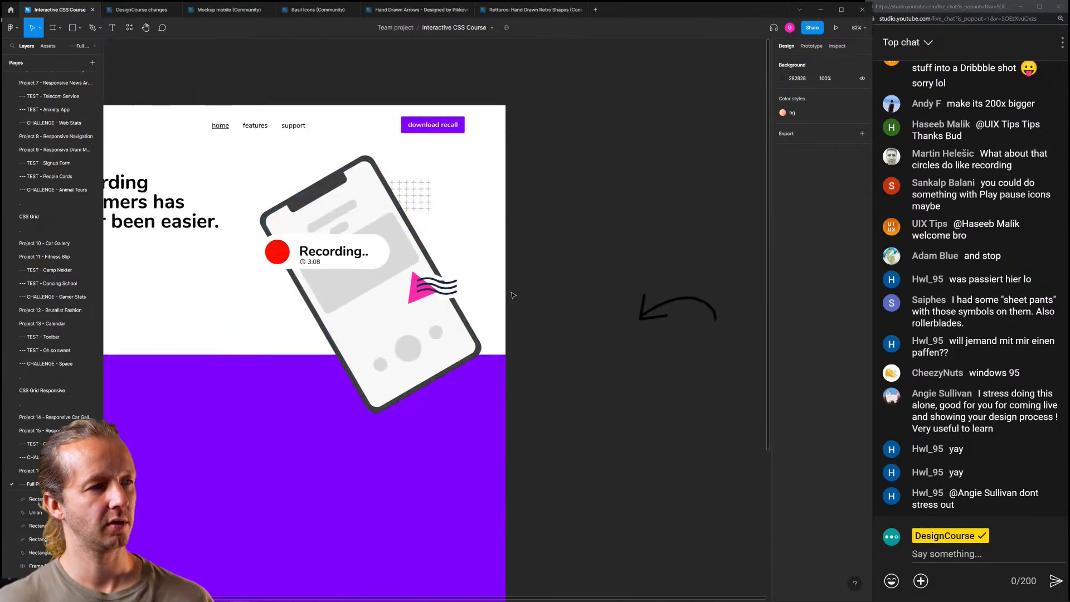
{"action": "scroll", "coordinate": [431, 285], "scroll_direction": "up", "scroll_amount": 6}
{"action": "scroll", "coordinate": [516, 184], "scroll_direction": "down", "scroll_amount": 8}
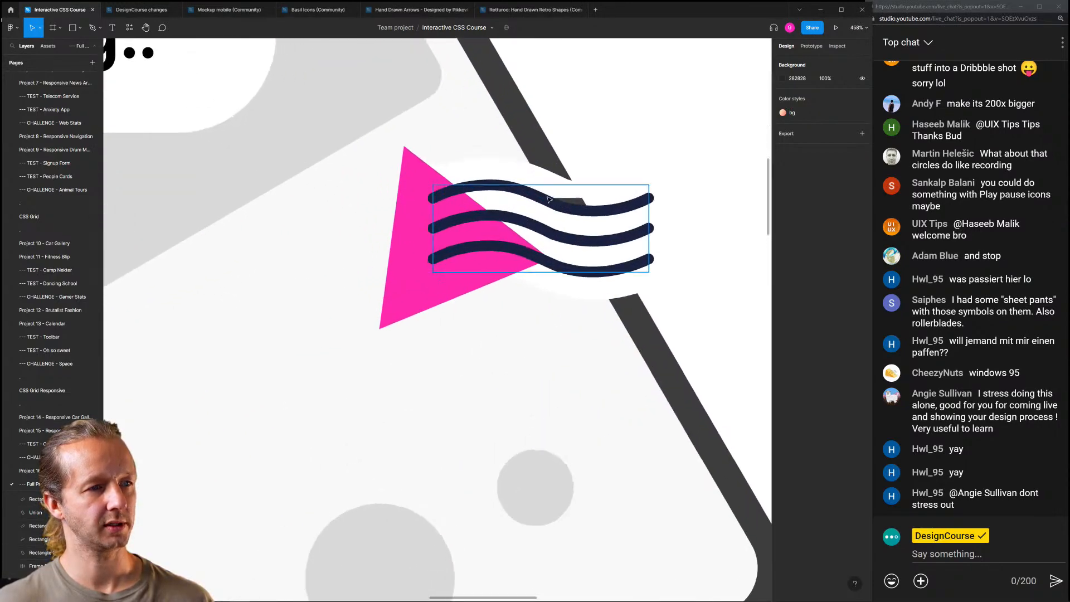
{"action": "scroll", "coordinate": [471, 260], "scroll_direction": "down", "scroll_amount": 2}
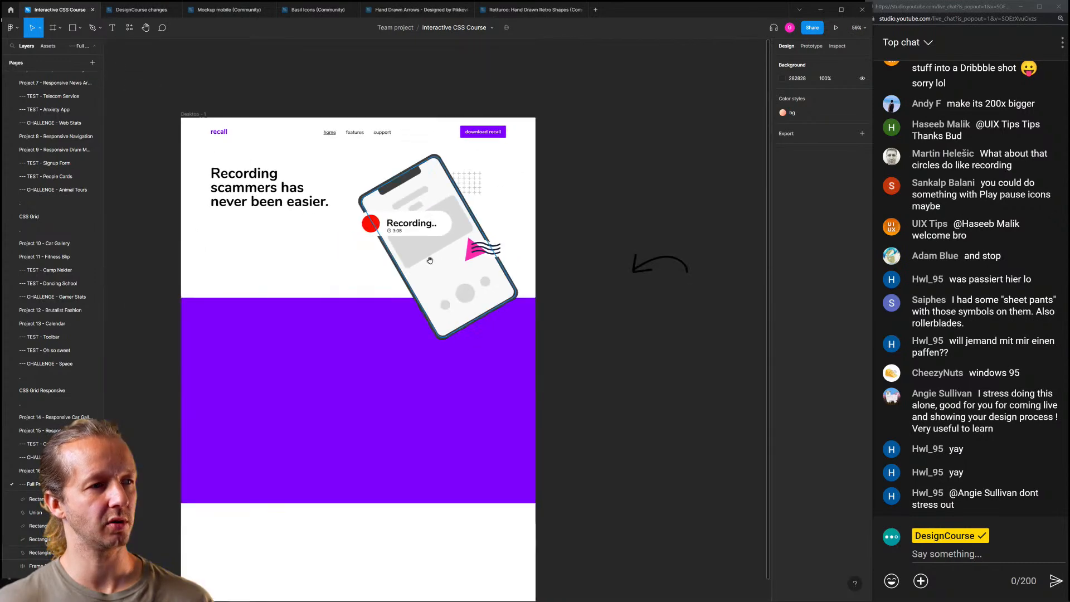
{"action": "left_click_drag", "start_coordinate": [429, 258], "coordinate": [509, 280]}
{"action": "scroll", "coordinate": [509, 265], "scroll_direction": "up", "scroll_amount": 2}
{"action": "scroll", "coordinate": [510, 264], "scroll_direction": "up", "scroll_amount": 2}
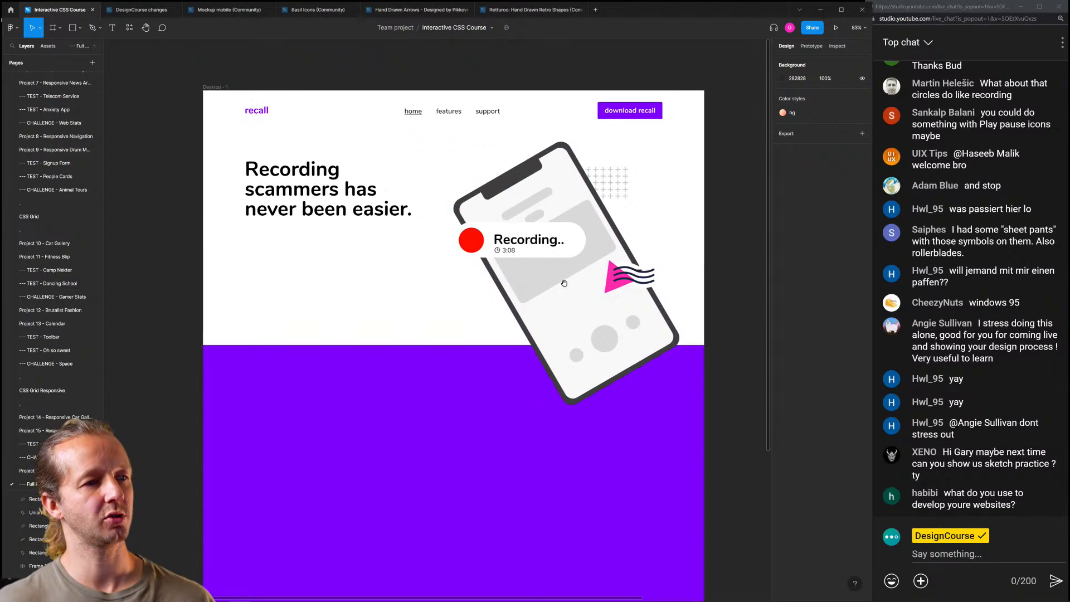
Recolor the red recording circle with the purple sampled from the download recall button
{"action": "left_click", "coordinate": [458, 240]}
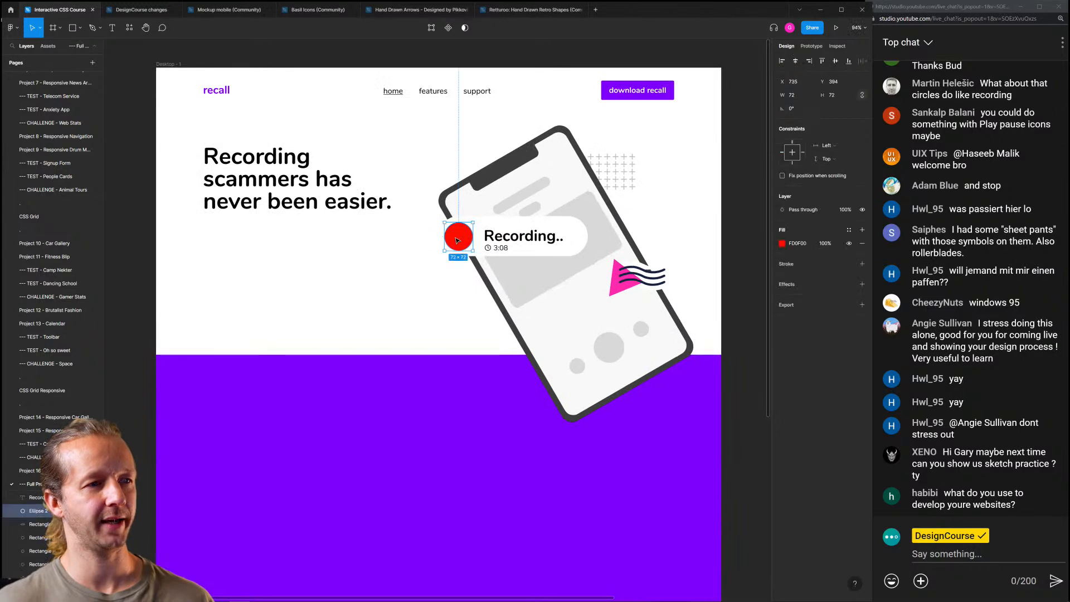
{"action": "key", "text": "i"}
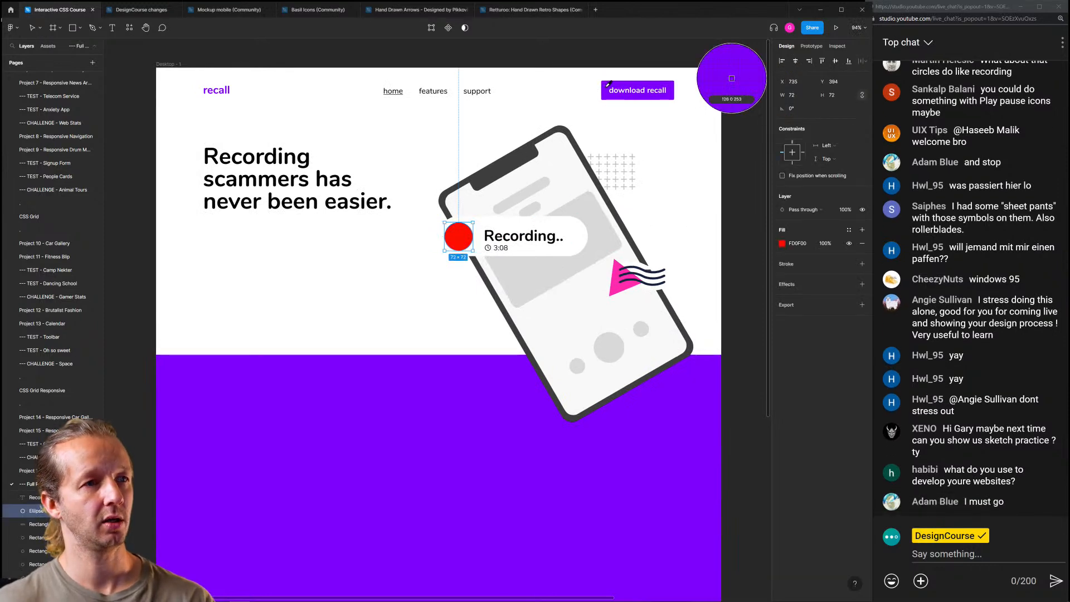
{"action": "left_click", "coordinate": [605, 88]}
{"action": "left_click", "coordinate": [675, 161]}
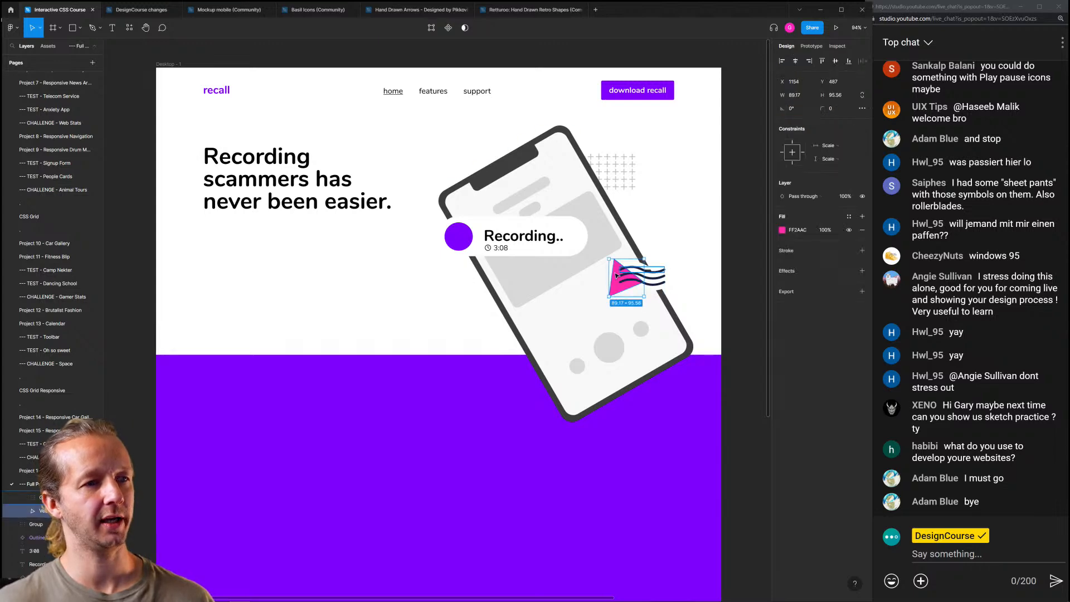
Draw a closed Pen shape about 36.5 × 20.5 over the leftover dark frame sliver at the top wavy line
{"action": "scroll", "coordinate": [630, 282], "scroll_direction": "up", "scroll_amount": 5}
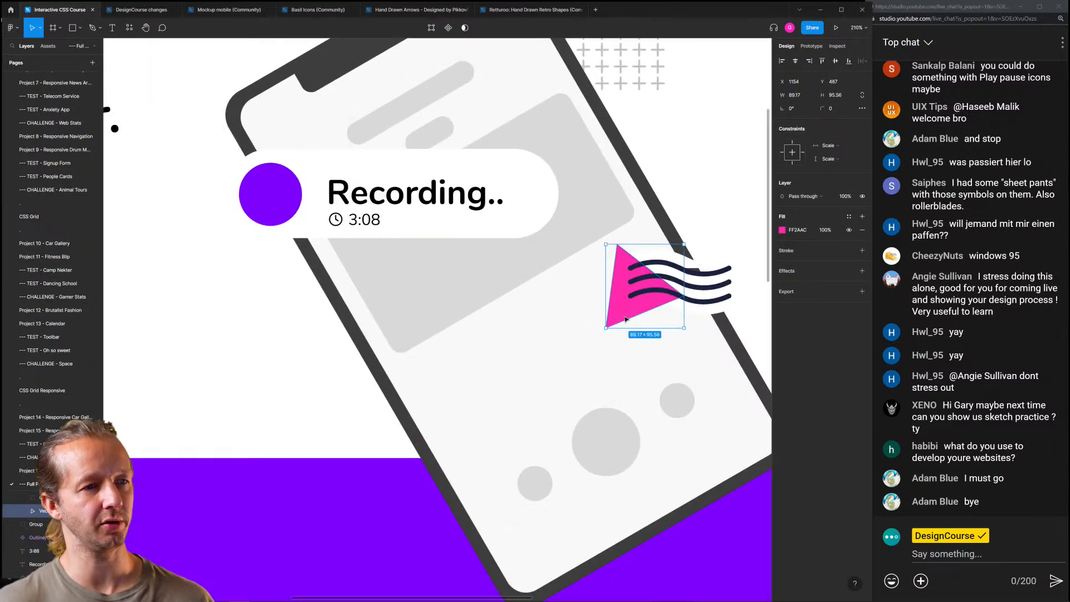
{"action": "left_click", "coordinate": [676, 186]}
{"action": "left_click_drag", "start_coordinate": [682, 193], "coordinate": [574, 182]}
{"action": "scroll", "coordinate": [578, 263], "scroll_direction": "up", "scroll_amount": 5}
{"action": "key", "text": "p"}
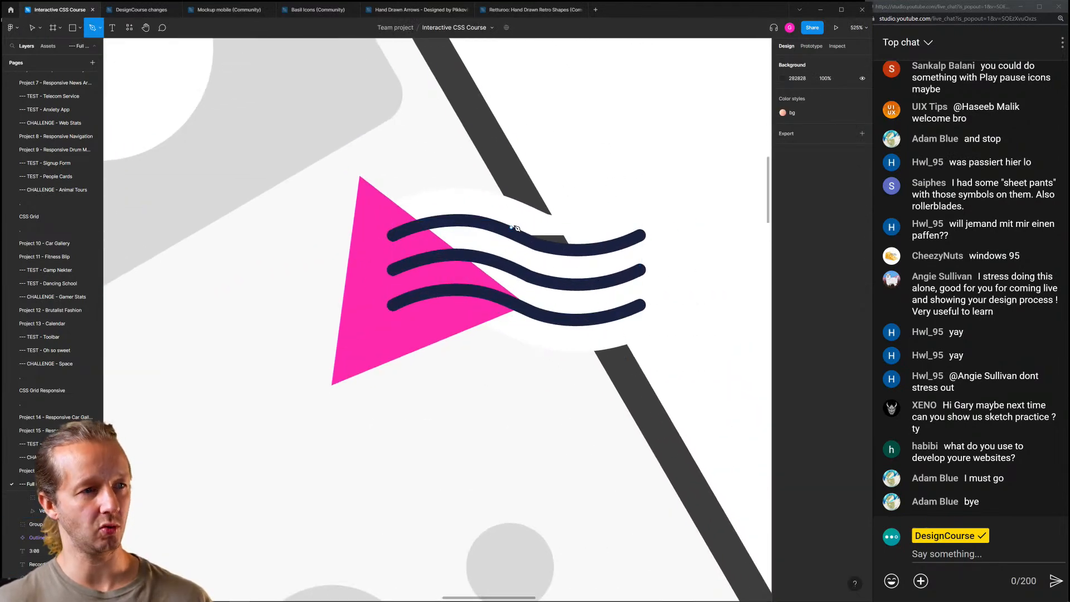
{"action": "left_click", "coordinate": [522, 220]}
{"action": "left_click", "coordinate": [580, 229]}
{"action": "left_click", "coordinate": [584, 253]}
{"action": "left_click", "coordinate": [551, 265]}
{"action": "left_click", "coordinate": [505, 220]}
{"action": "left_click", "coordinate": [522, 220]}
{"action": "key", "text": "Escape"}
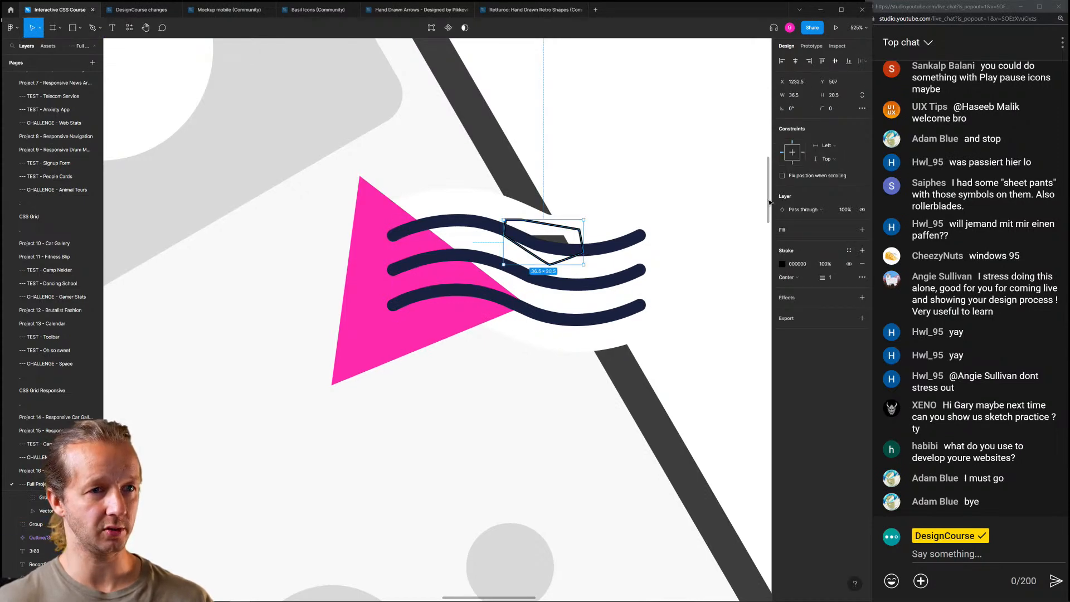
Remove the stroke from the drawn patch shape and give it a solid white FFFFFF fill
{"action": "left_click", "coordinate": [863, 266]}
{"action": "left_click", "coordinate": [862, 251]}
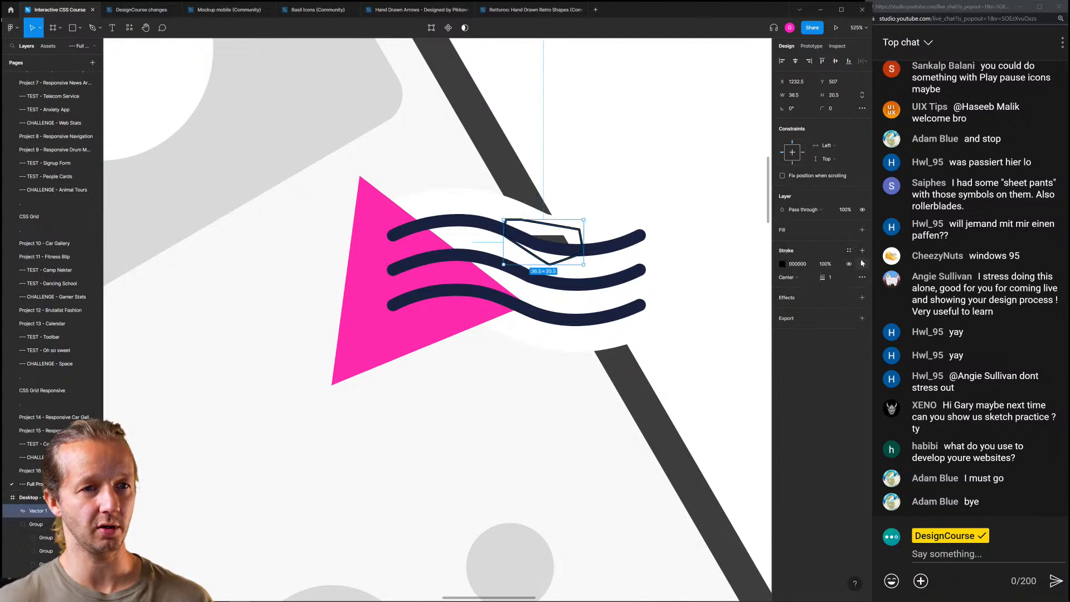
{"action": "left_click", "coordinate": [862, 266]}
{"action": "left_click", "coordinate": [862, 229]}
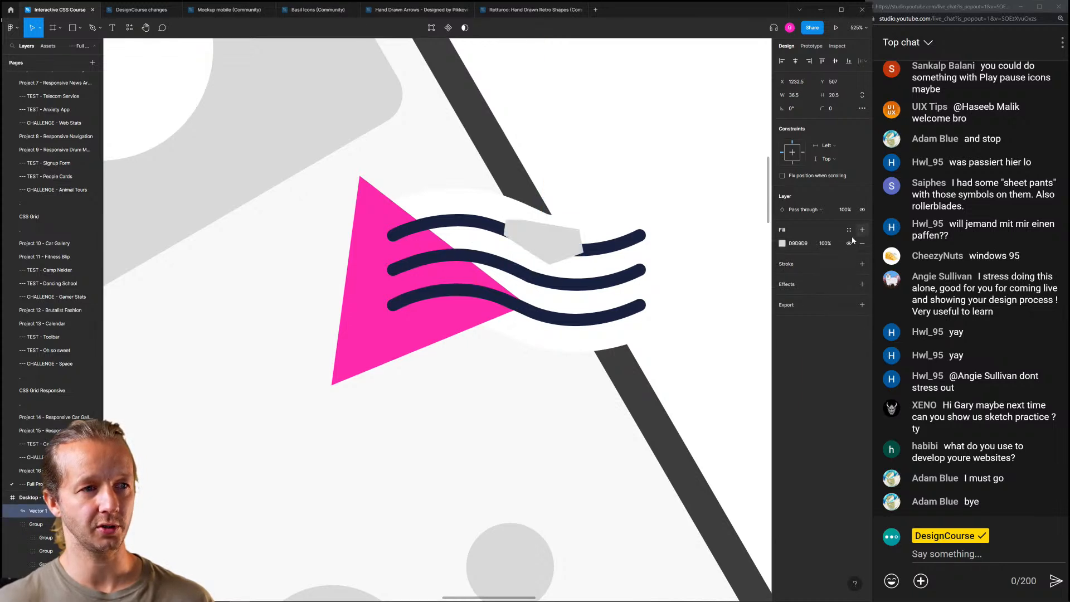
{"action": "left_click", "coordinate": [782, 244]}
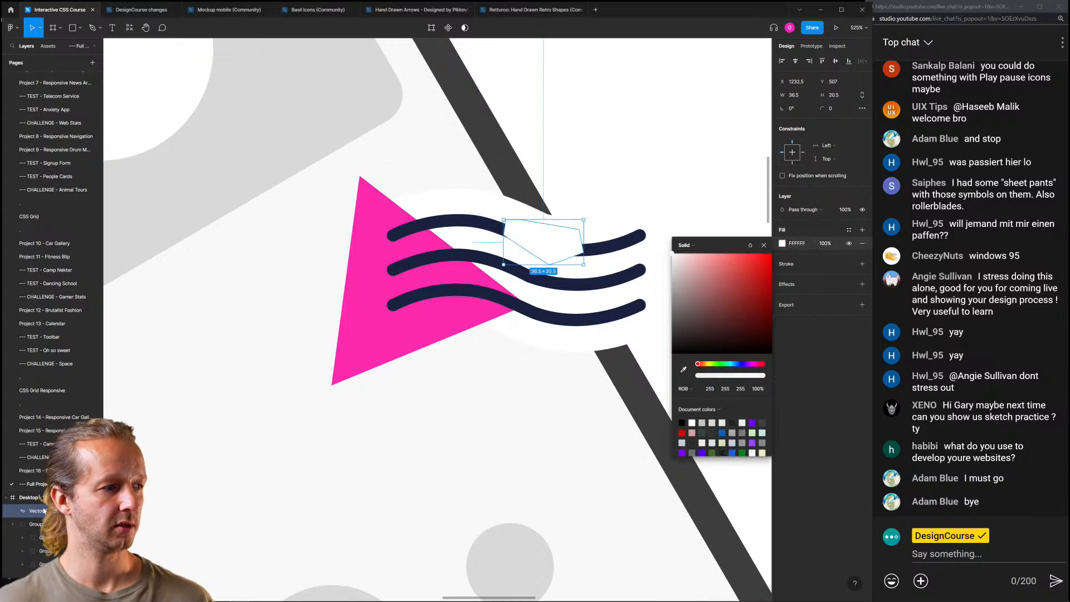
Move the white patch into the phone group's layers so that it sits behind the dark wavy lines
{"action": "left_click_drag", "start_coordinate": [47, 549], "coordinate": [43, 563]}
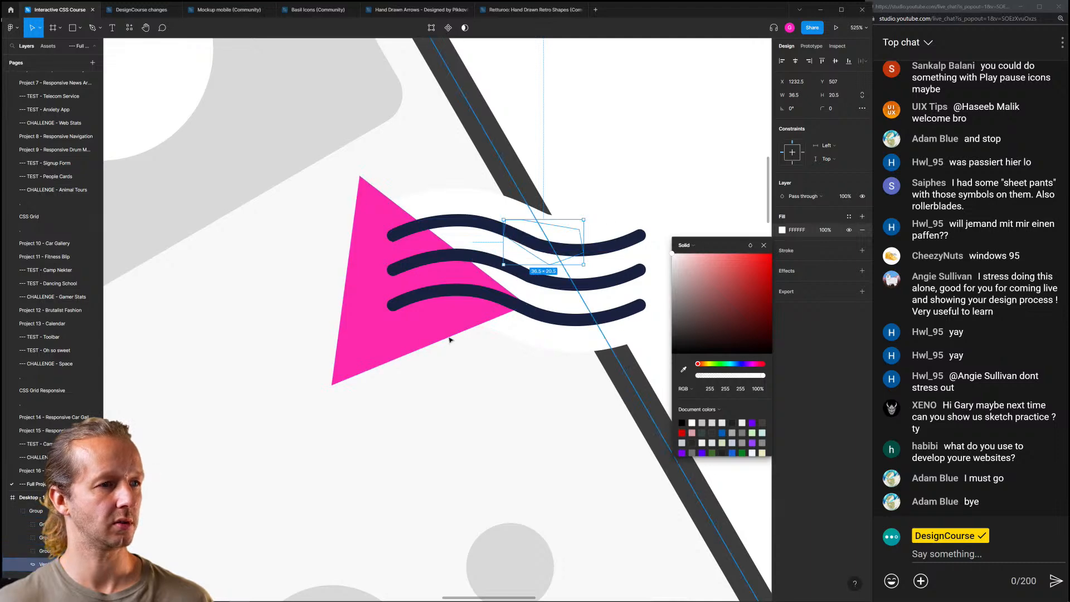
{"action": "left_click", "coordinate": [677, 160]}
{"action": "scroll", "coordinate": [641, 269], "scroll_direction": "down", "scroll_amount": 3}
{"action": "scroll", "coordinate": [641, 270], "scroll_direction": "down", "scroll_amount": 5}
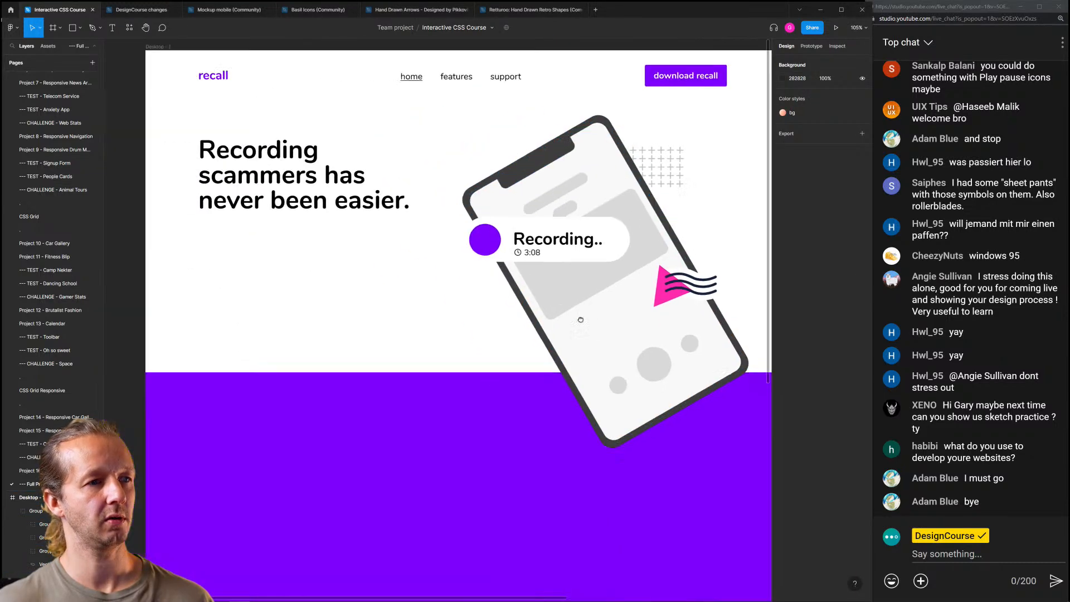
Duplicate the hero headline directly beneath itself and replace the copy's text with "Simply"
{"action": "left_click", "coordinate": [311, 187]}
{"action": "key", "text": "ctrl+d"}
{"action": "left_click_drag", "start_coordinate": [311, 188], "coordinate": [314, 281]}
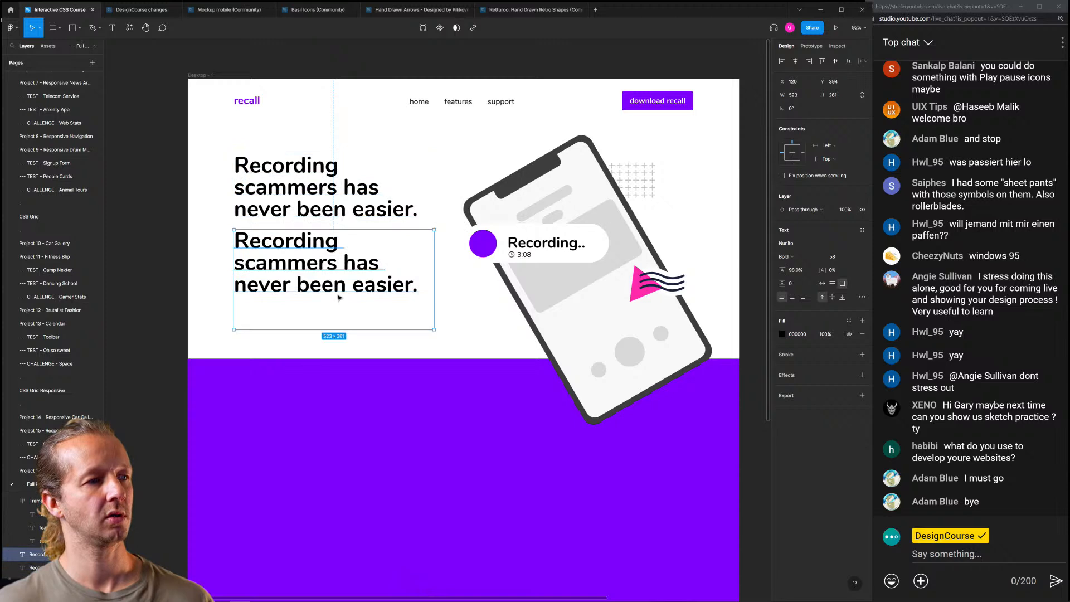
{"action": "double_click", "coordinate": [366, 276]}
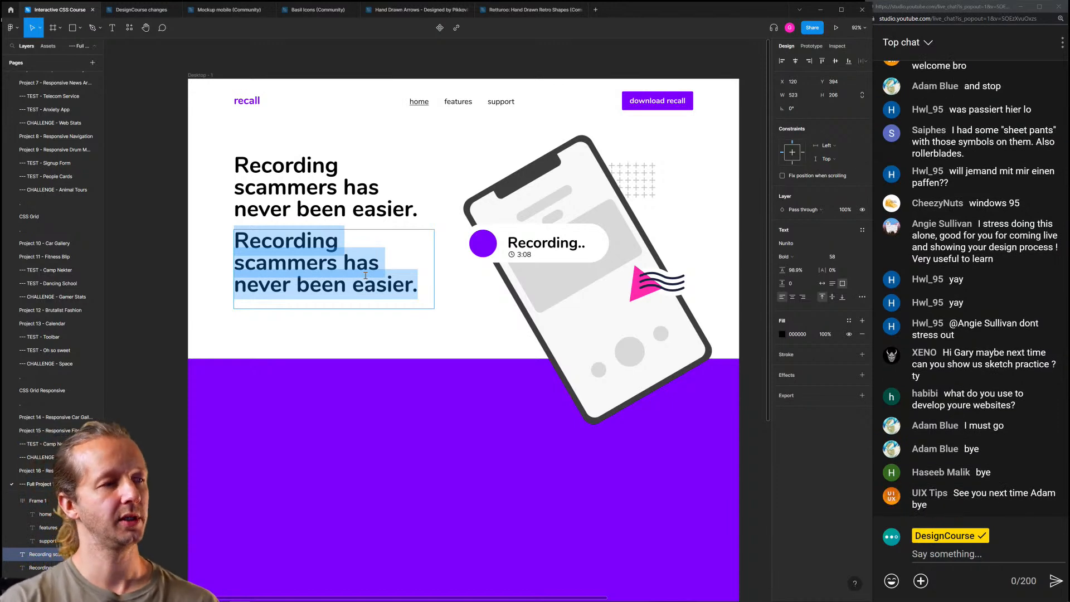
{"action": "type", "text": "Simply"}
{"action": "key", "text": "Escape"}
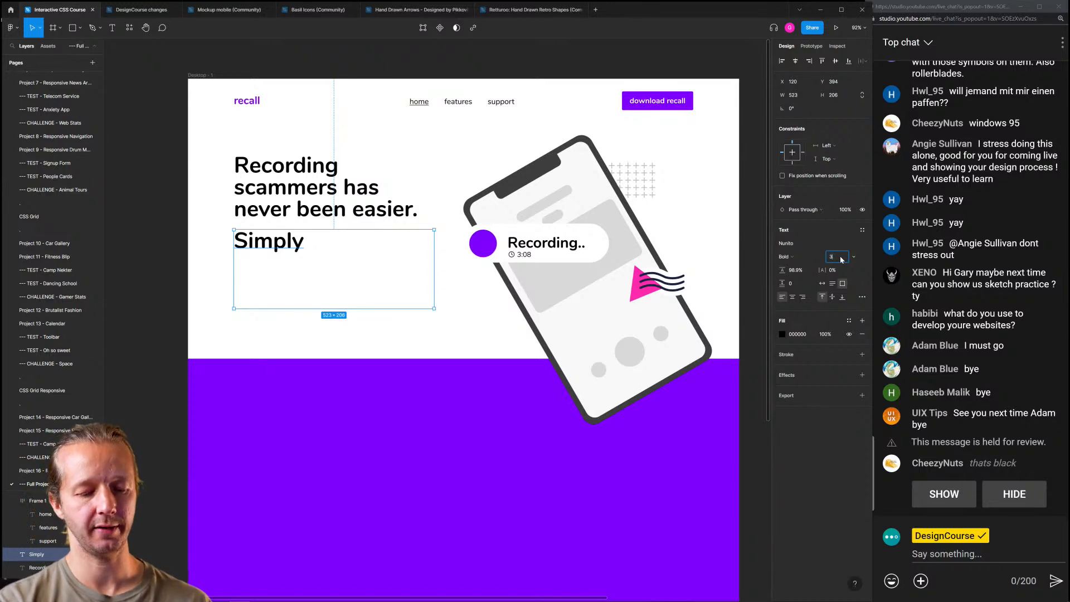
Set the "Simply" subheading to font size 32 with Medium weight
{"action": "type", "text": "0"}
{"action": "key", "text": "Return"}
{"action": "left_click", "coordinate": [786, 256]}
{"action": "left_click", "coordinate": [803, 241]}
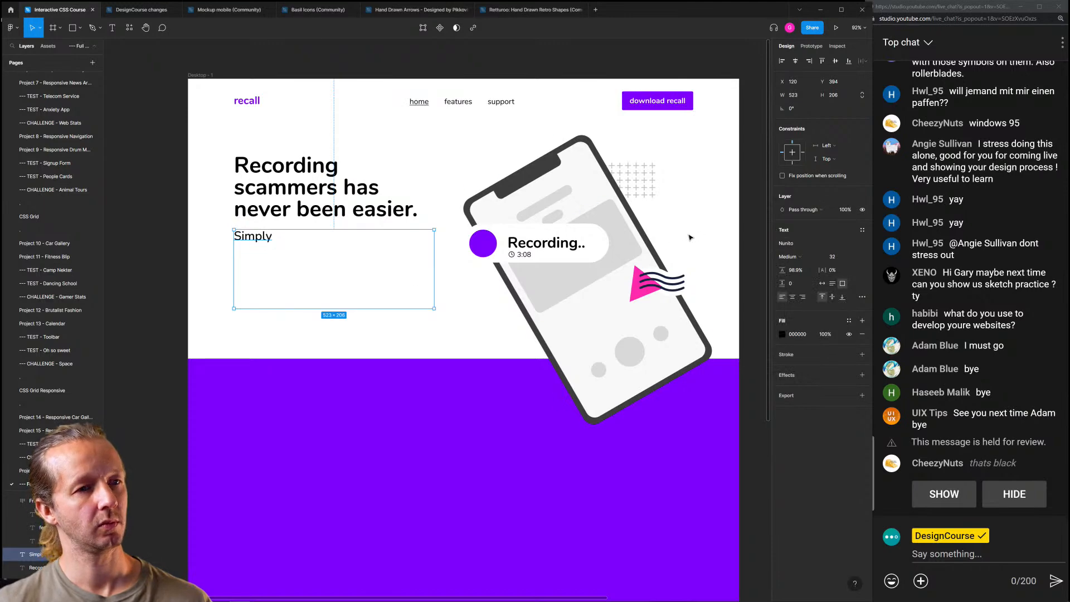
{"action": "key", "text": "Escape"}
Complete the subheading so that it reads "Simply answer, click record, and the rest is history."
{"action": "scroll", "coordinate": [271, 228], "scroll_direction": "up", "scroll_amount": 3}
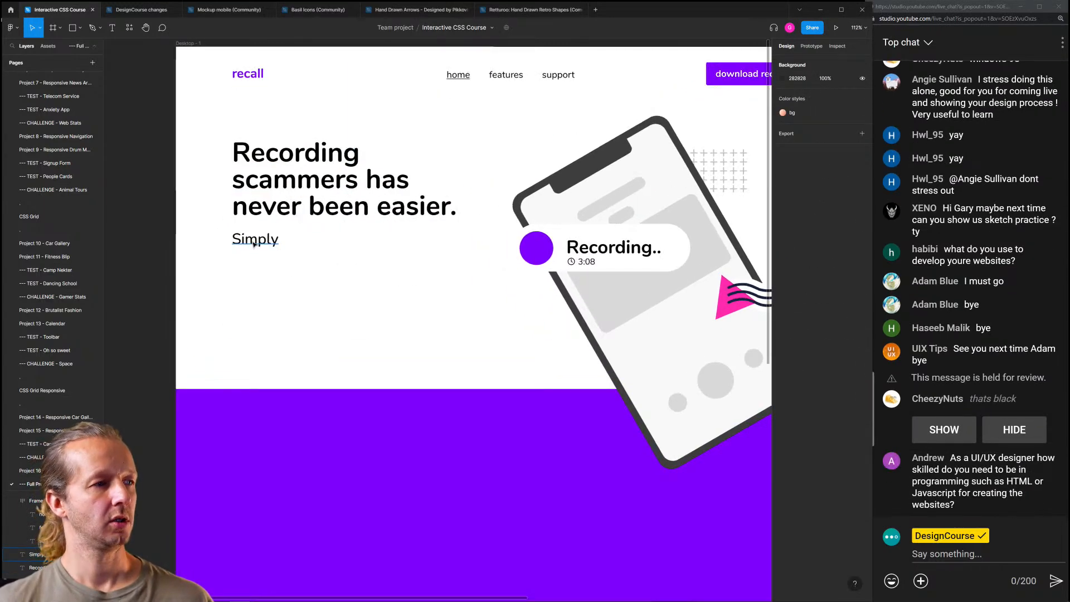
{"action": "double_click", "coordinate": [275, 240]}
{"action": "left_click", "coordinate": [286, 242]}
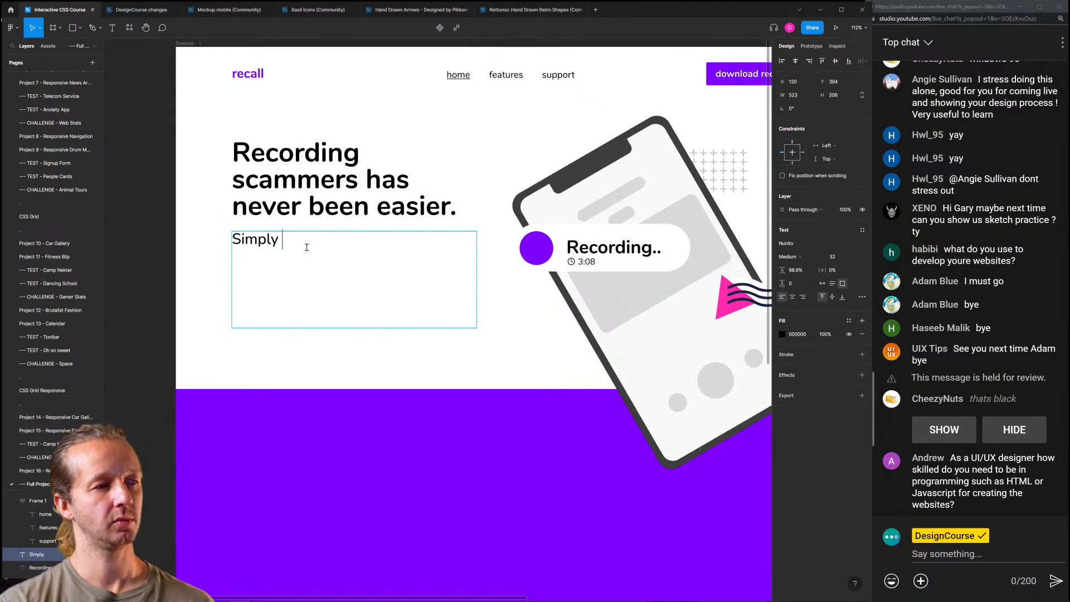
{"action": "type", "text": "answer, "}
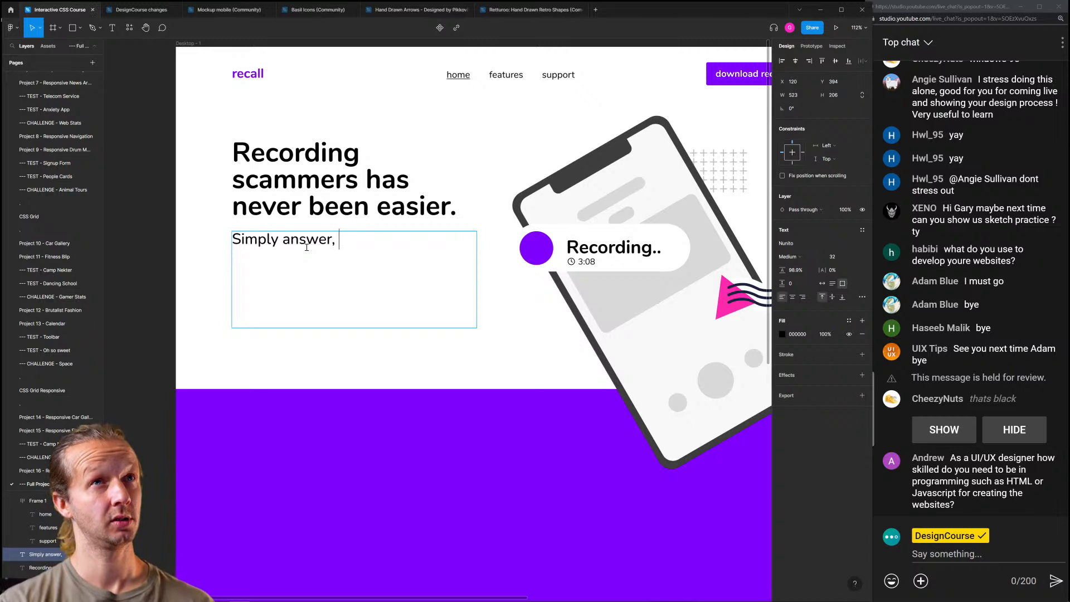
{"action": "type", "text": "click record, and the rest "}
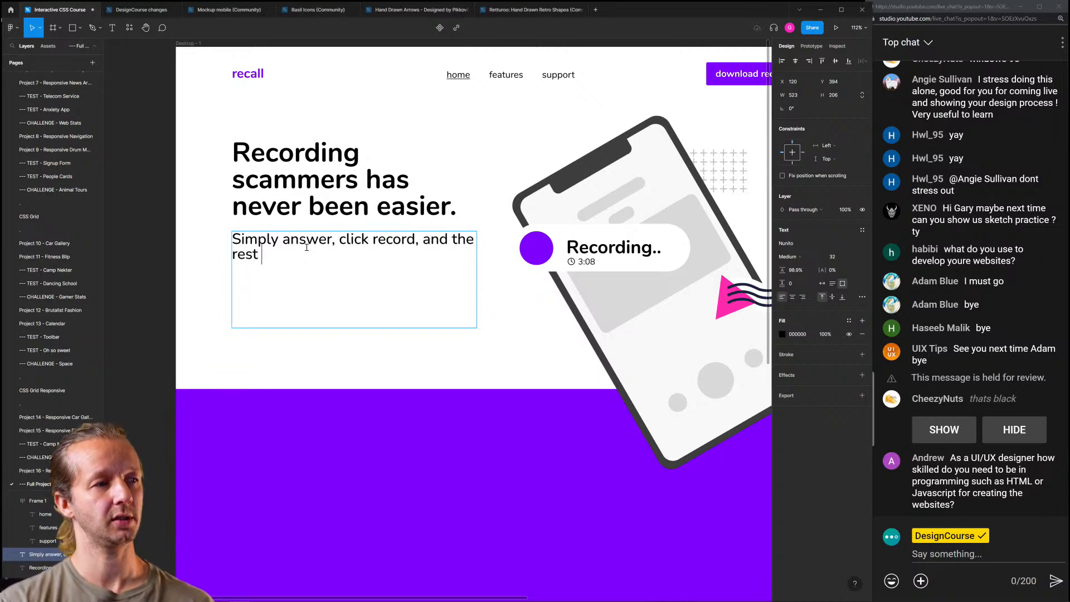
{"action": "type", "text": "is history."}
{"action": "key", "text": "Escape"}
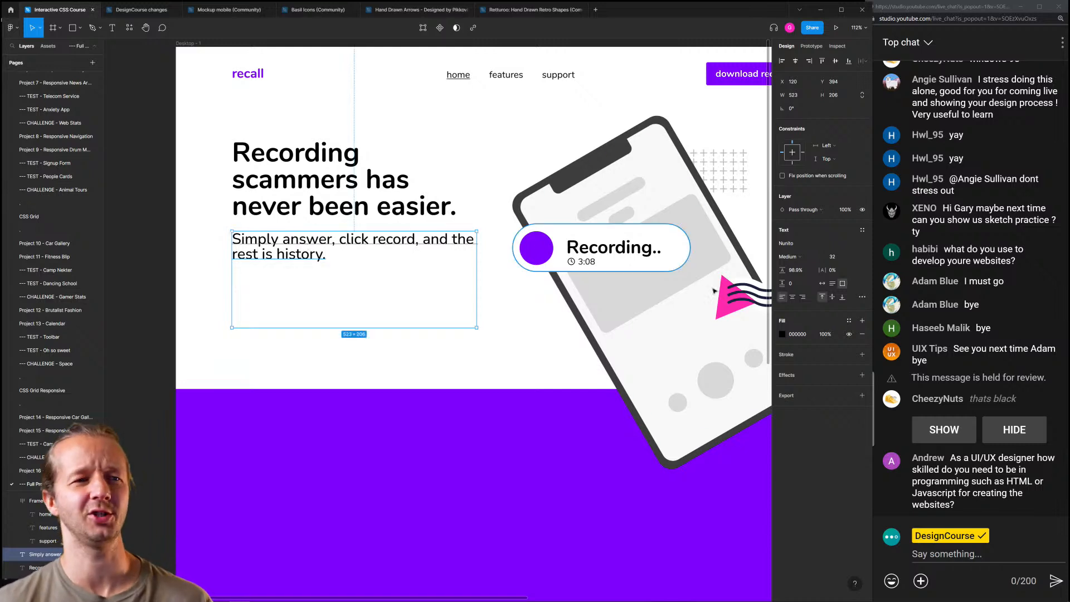
Increase the subheading's line height to about 129.4% and narrow its text box to about 496 wide
{"action": "left_click_drag", "start_coordinate": [783, 269], "coordinate": [809, 270]}
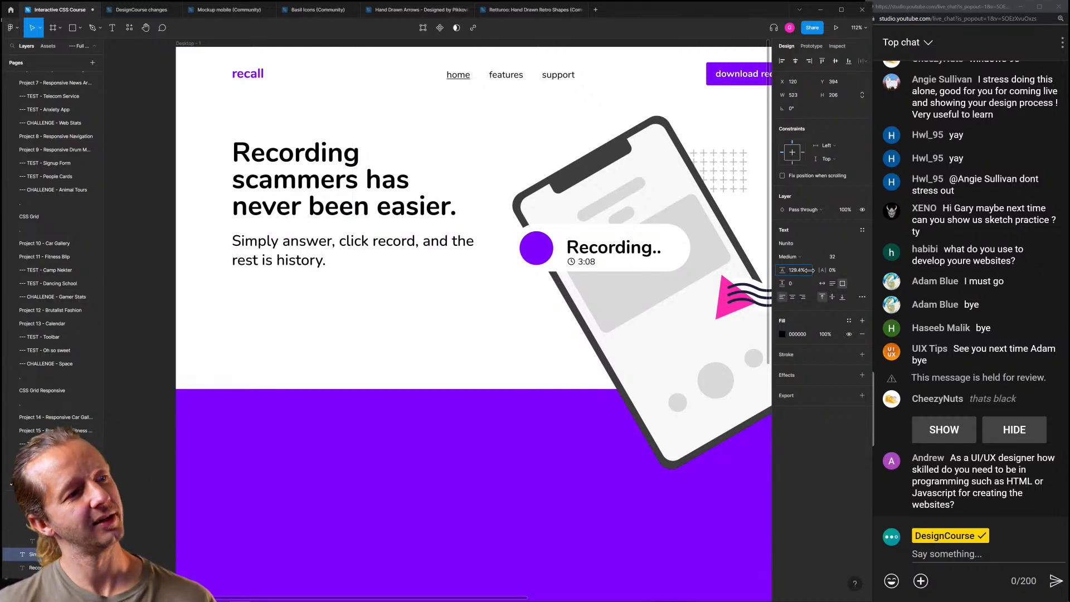
{"action": "left_click", "coordinate": [513, 323]}
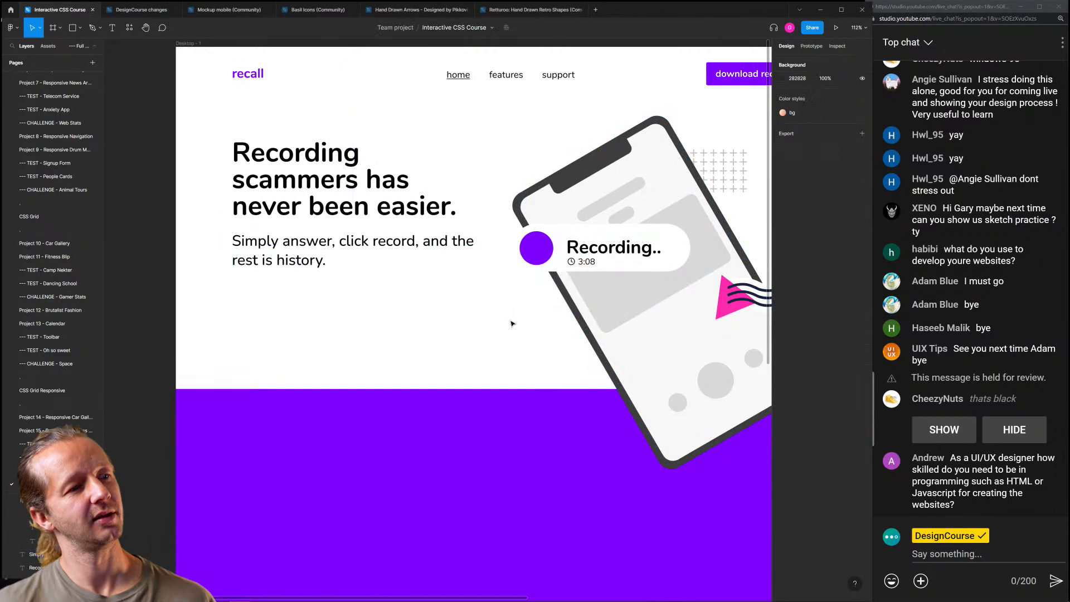
{"action": "left_click", "coordinate": [473, 248]}
{"action": "left_click_drag", "start_coordinate": [475, 247], "coordinate": [467, 247]}
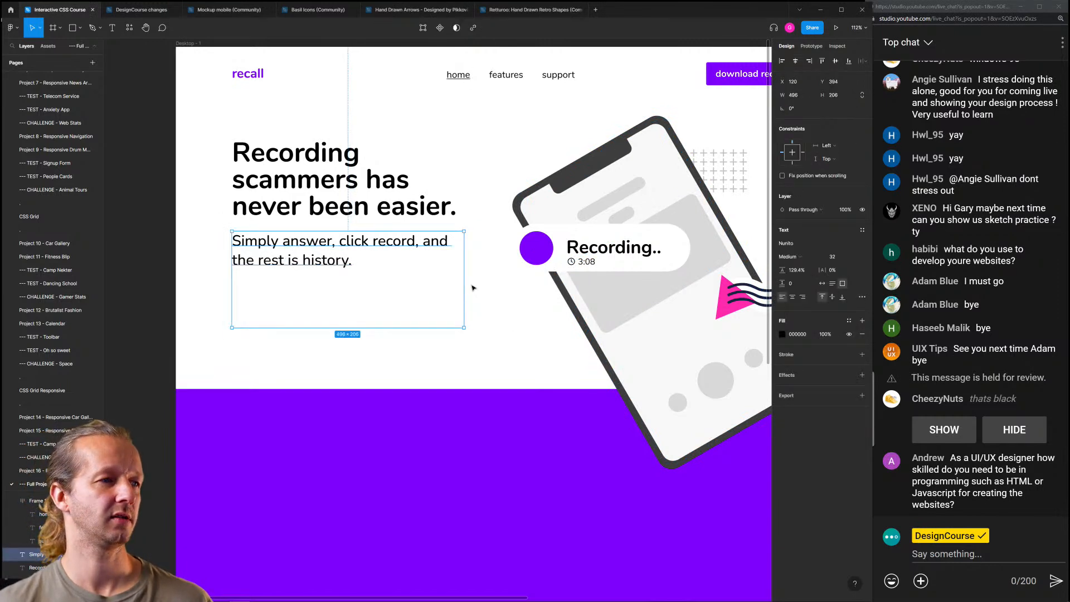
{"action": "left_click", "coordinate": [478, 297]}
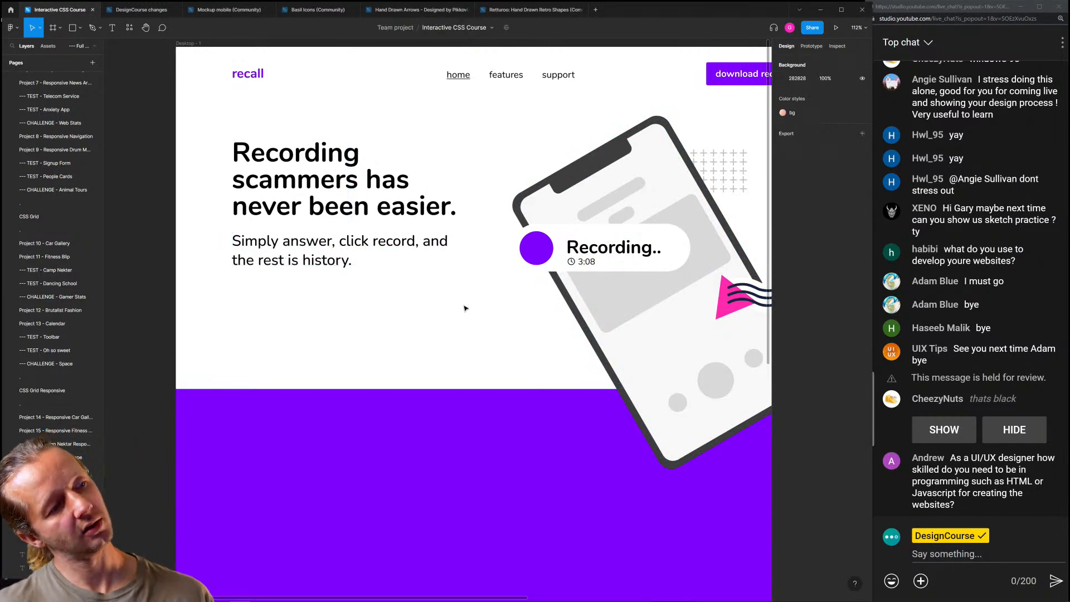
Shorten the subheading's text box so that it closely fits its two lines of text
{"action": "scroll", "coordinate": [389, 300], "scroll_direction": "down", "scroll_amount": 5}
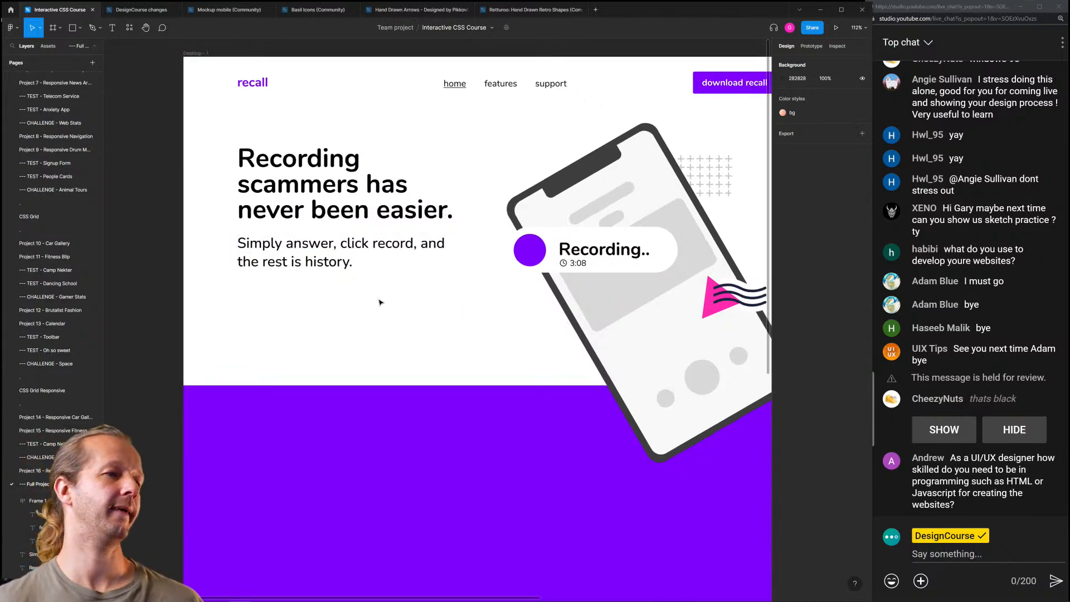
{"action": "left_click_drag", "start_coordinate": [387, 299], "coordinate": [347, 296]}
{"action": "scroll", "coordinate": [318, 293], "scroll_direction": "up", "scroll_amount": 2}
{"action": "scroll", "coordinate": [317, 290], "scroll_direction": "up", "scroll_amount": 4}
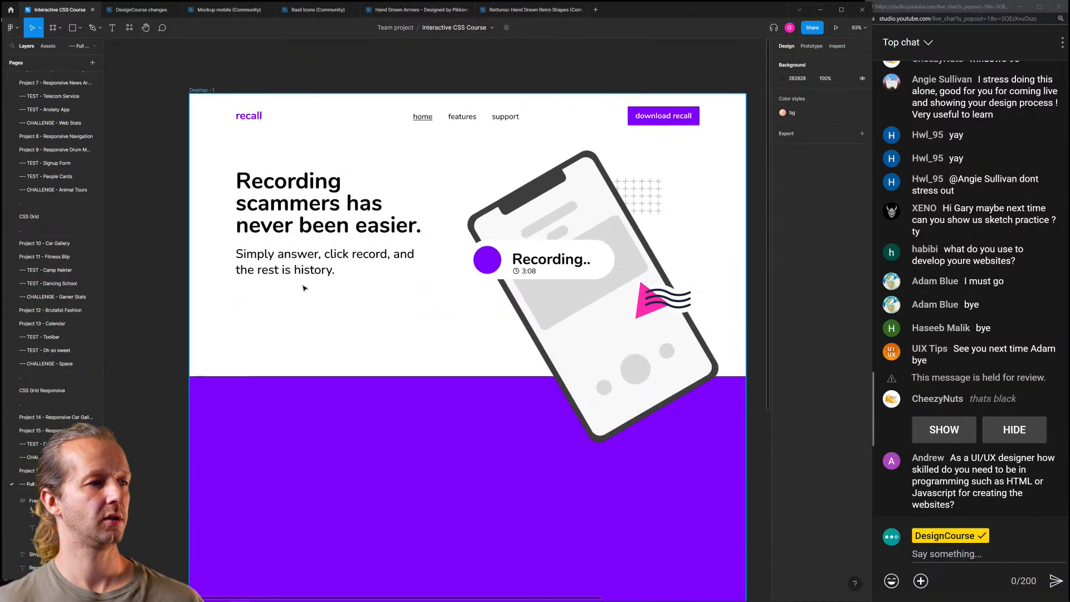
{"action": "left_click", "coordinate": [276, 258]}
{"action": "left_click", "coordinate": [320, 329]}
{"action": "left_click", "coordinate": [295, 263]}
{"action": "left_click_drag", "start_coordinate": [321, 314], "coordinate": [390, 296]}
{"action": "left_click", "coordinate": [375, 303]}
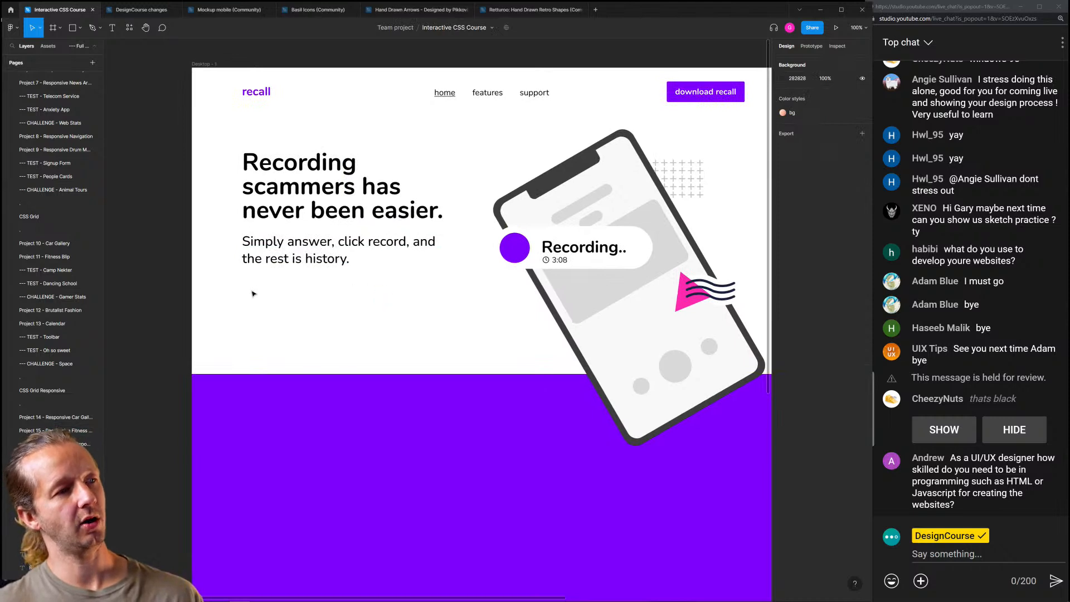
{"action": "left_click_drag", "start_coordinate": [242, 291], "coordinate": [346, 324]}
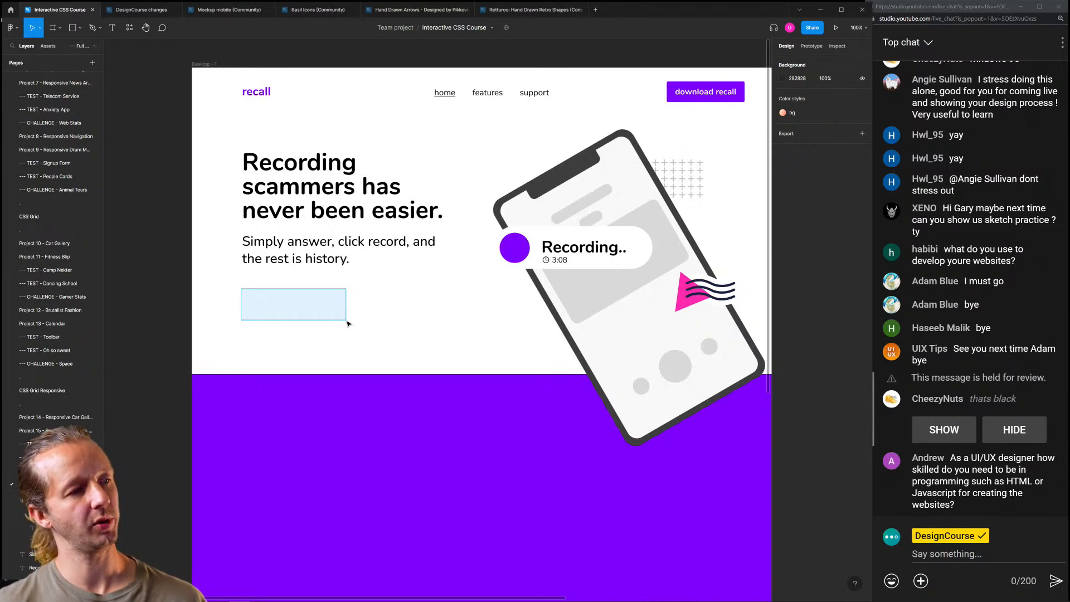
{"action": "left_click_drag", "start_coordinate": [347, 323], "coordinate": [342, 322]}
{"action": "left_click_drag", "start_coordinate": [245, 293], "coordinate": [338, 323]}
{"action": "left_click_drag", "start_coordinate": [361, 286], "coordinate": [457, 331]}
{"action": "scroll", "coordinate": [265, 293], "scroll_direction": "up", "scroll_amount": 6}
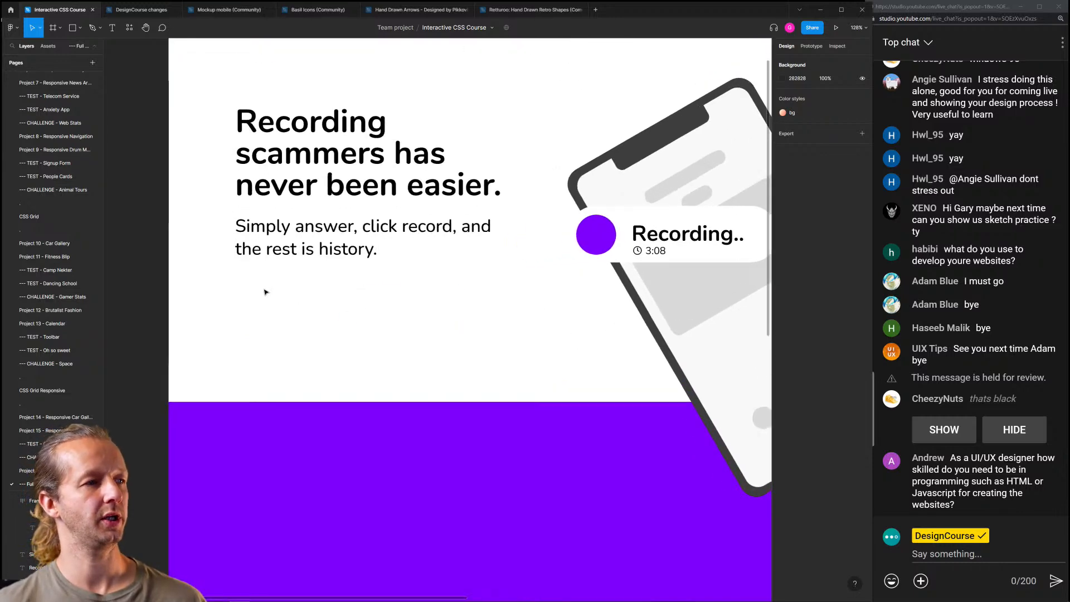
{"action": "left_click_drag", "start_coordinate": [273, 298], "coordinate": [398, 368]}
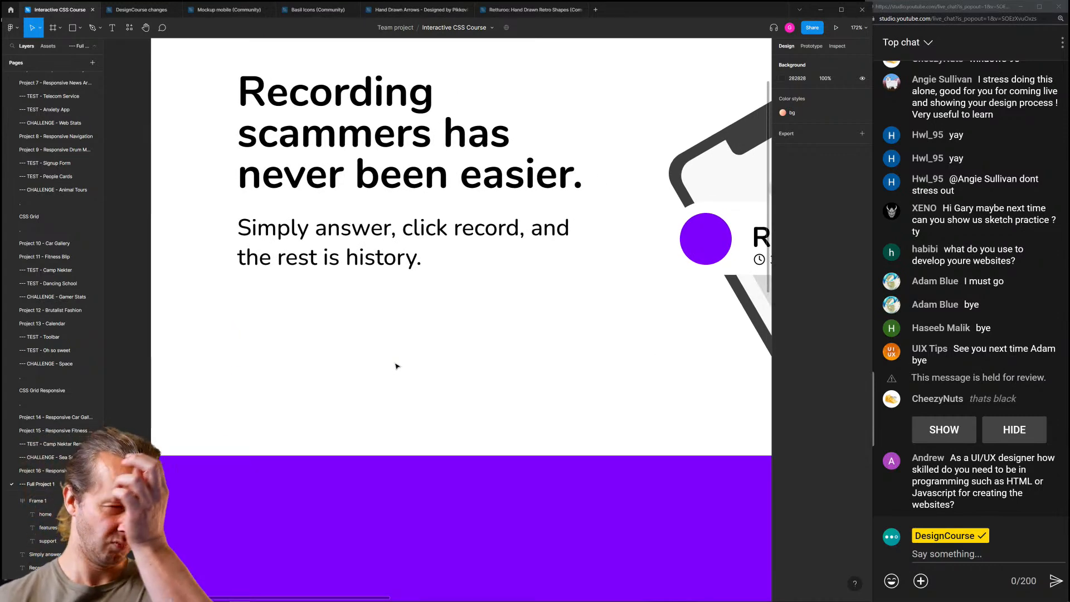
Add the text "Download now" below the subheading, left-aligned with it at X 120, Y 519
{"action": "left_click", "coordinate": [112, 28]}
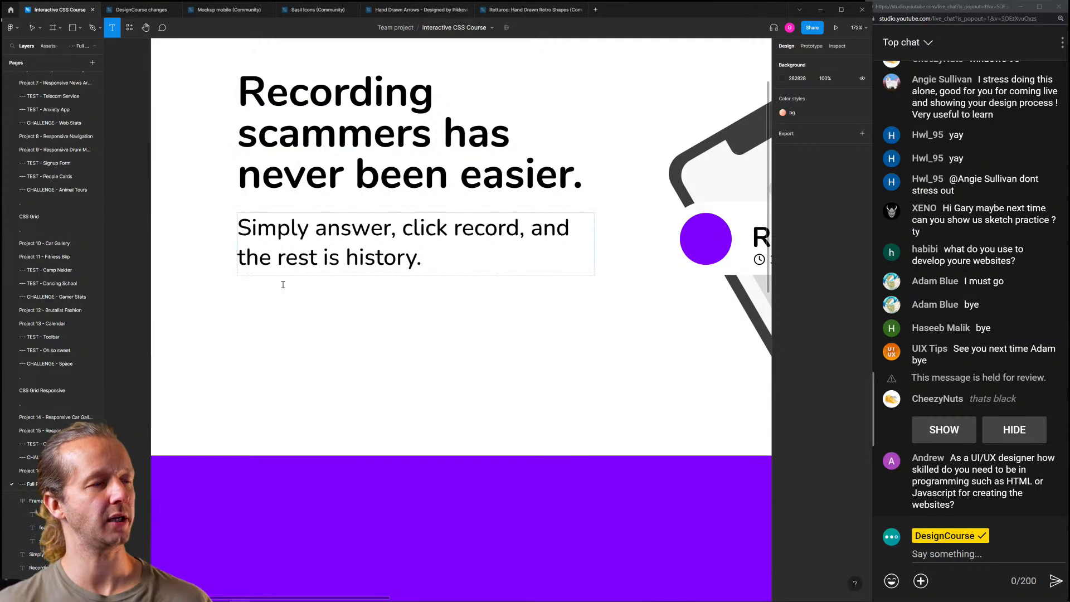
{"action": "left_click", "coordinate": [245, 329]}
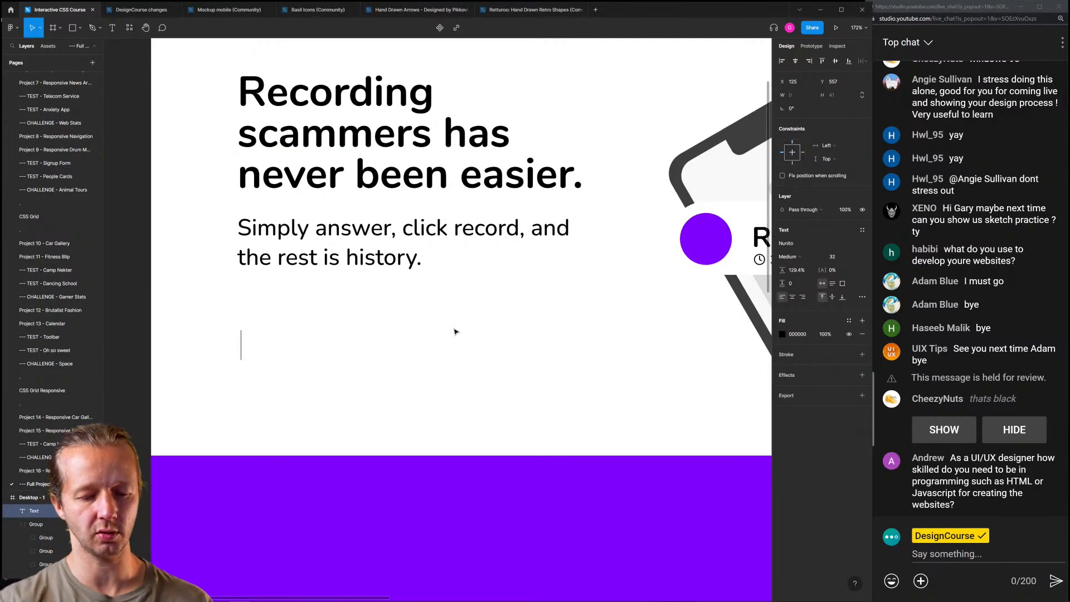
{"action": "type", "text": "D"}
{"action": "key", "text": "BackSpace"}
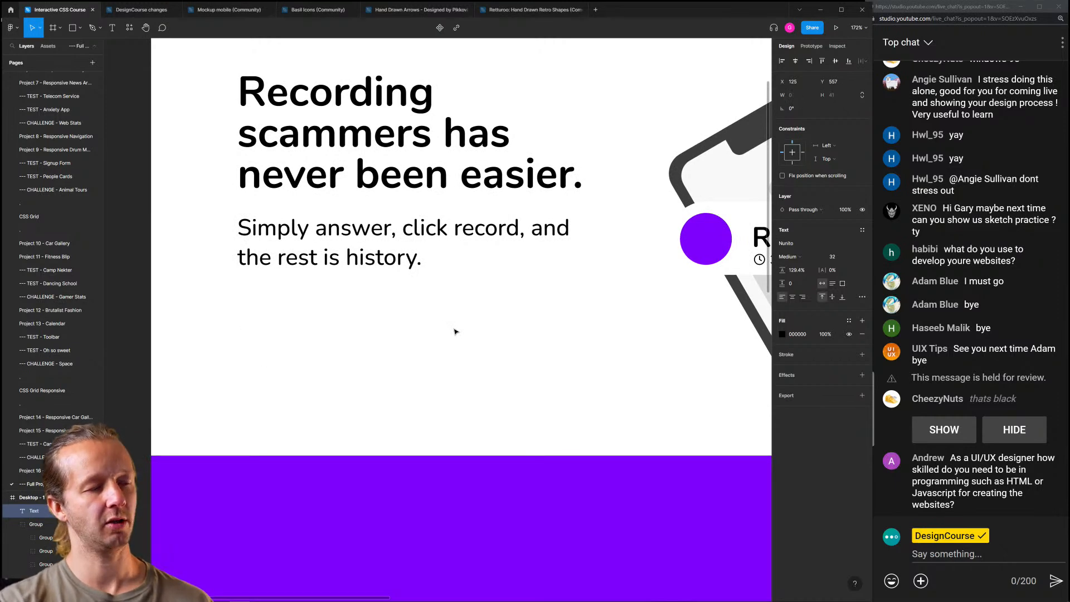
{"action": "type", "text": "Available for"}
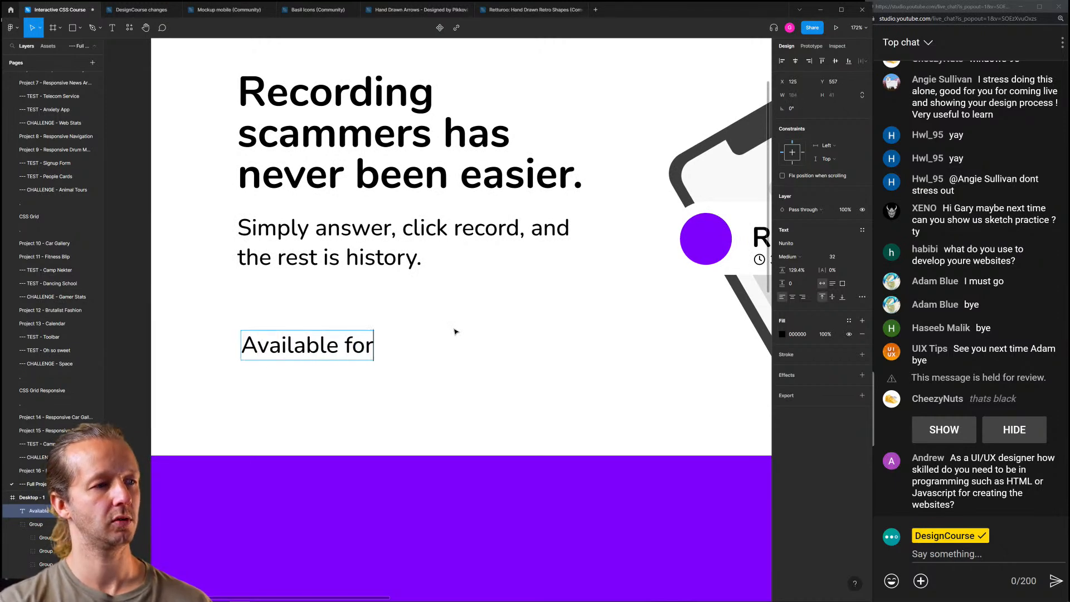
{"action": "key", "text": "ctrl+a"}
{"action": "type", "text": "Download now:"}
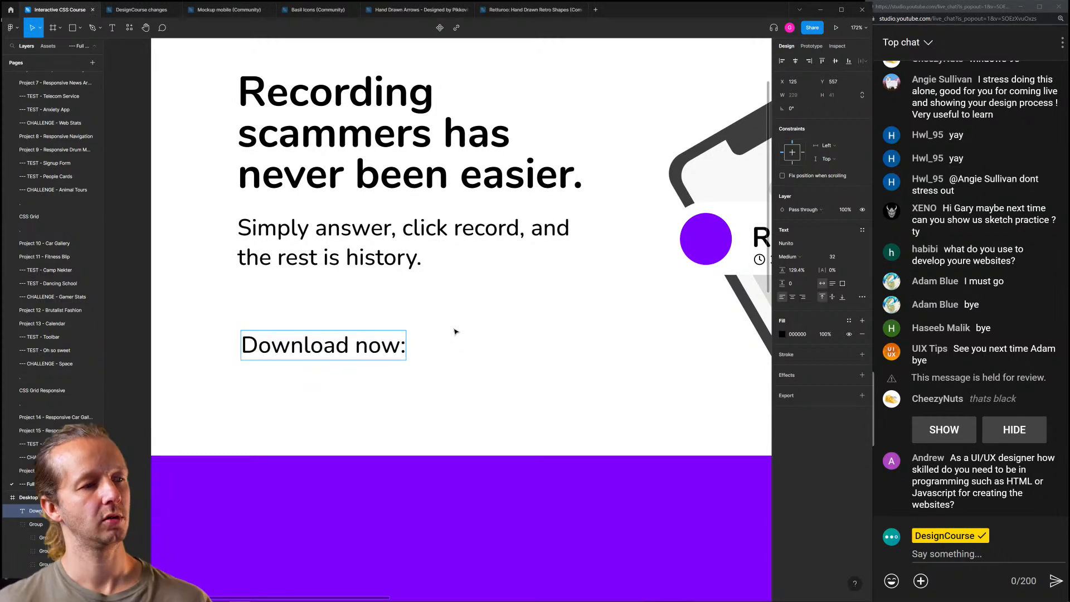
{"action": "key", "text": "BackSpace"}
{"action": "key", "text": "Escape"}
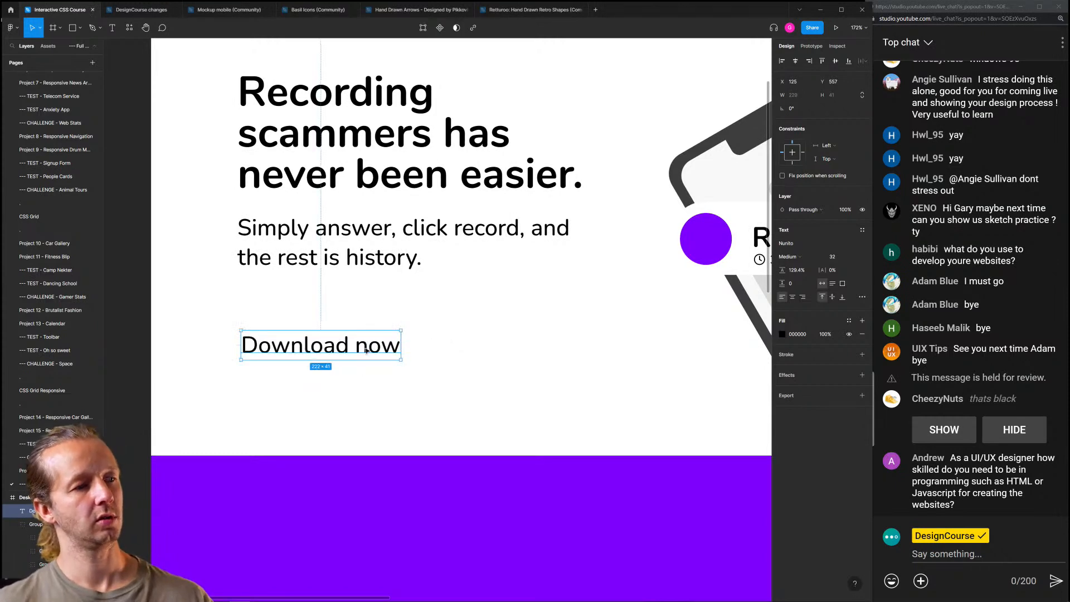
{"action": "left_click_drag", "start_coordinate": [367, 351], "coordinate": [361, 323]}
Set the "Download now" text to font size 20 and a bold weight
{"action": "left_click", "coordinate": [836, 257]}
{"action": "type", "text": "22"}
{"action": "key", "text": "Return"}
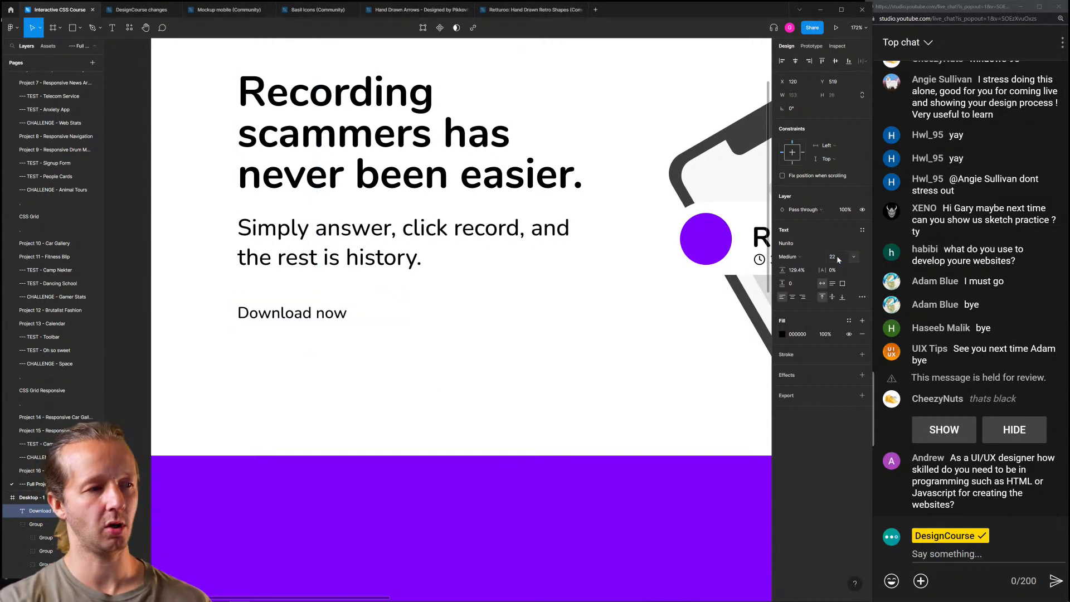
{"action": "left_click", "coordinate": [838, 258]}
{"action": "type", "text": "20"}
{"action": "key", "text": "Return"}
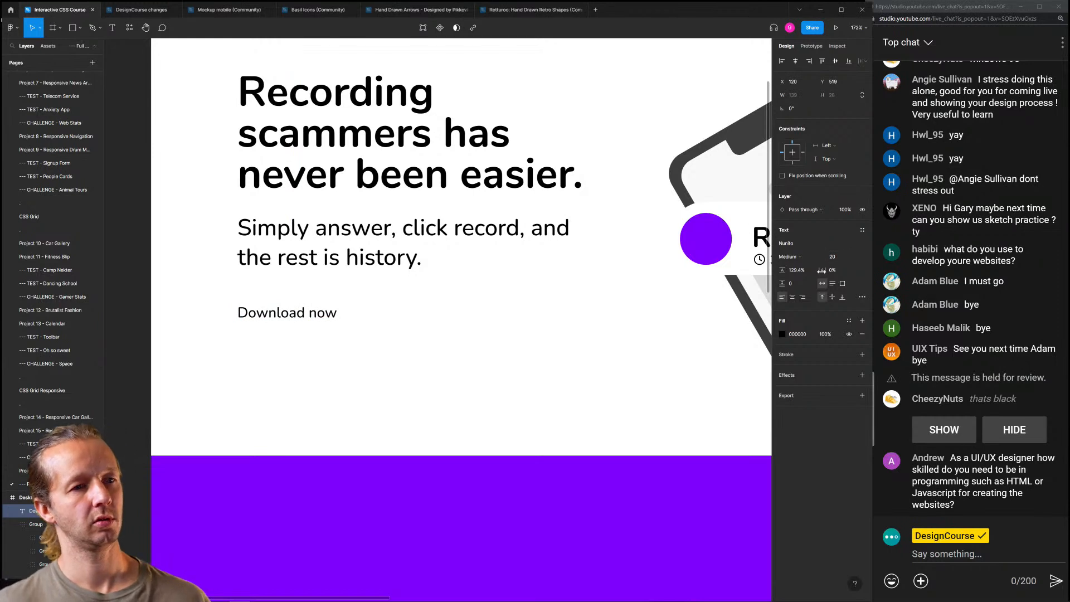
{"action": "left_click", "coordinate": [794, 258]}
{"action": "left_click", "coordinate": [797, 277]}
{"action": "left_click", "coordinate": [370, 352]}
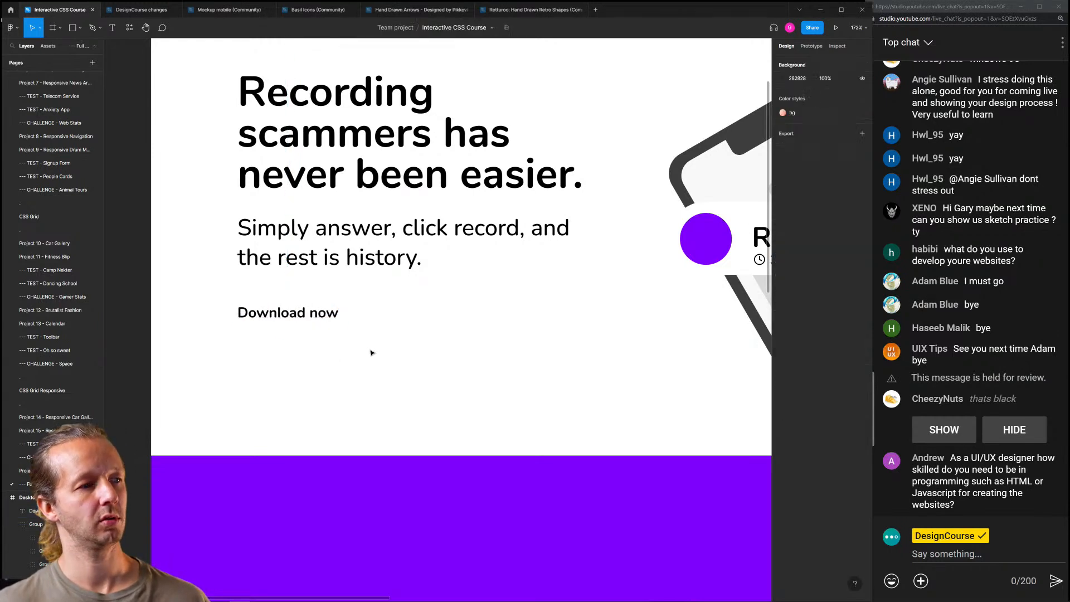
Duplicate the header's "download recall" button and place the copy beneath the "Download now" text at X 120, Y 561
{"action": "scroll", "coordinate": [299, 371], "scroll_direction": "down", "scroll_amount": 1}
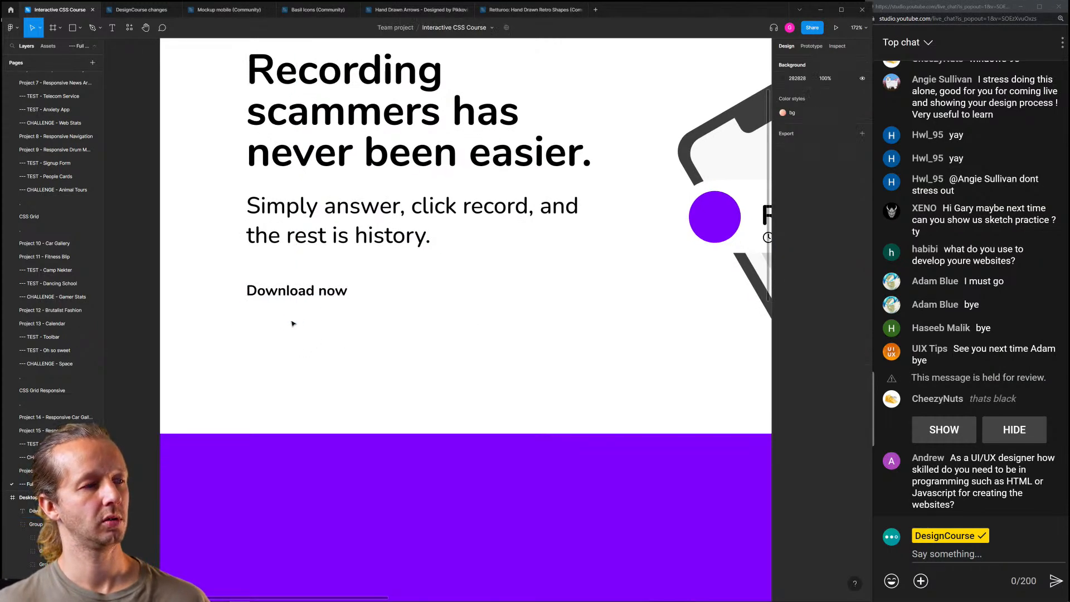
{"action": "key", "text": "r"}
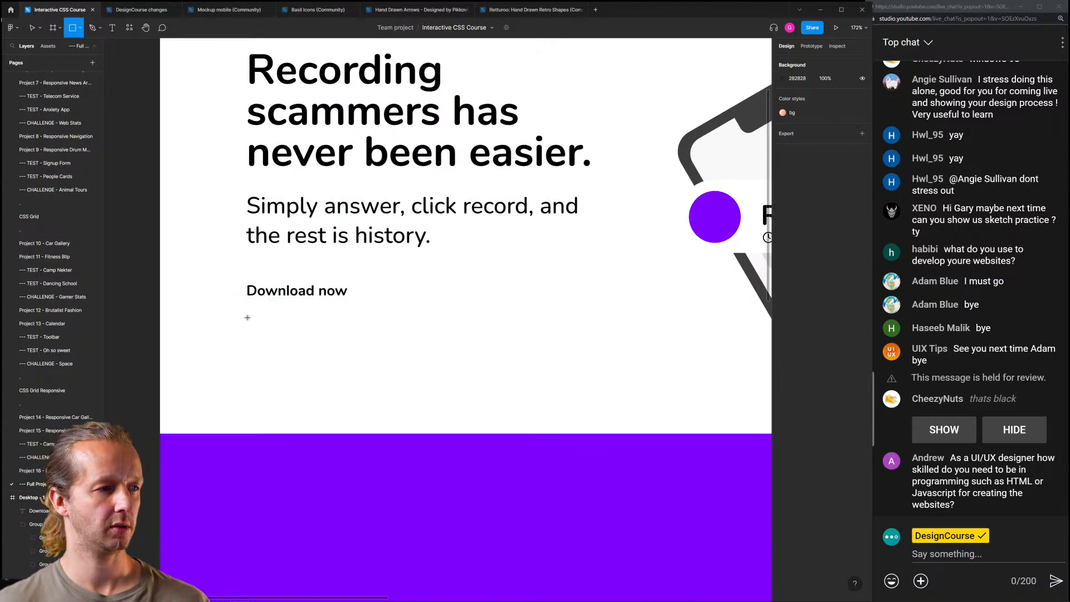
{"action": "key", "text": "v"}
{"action": "scroll", "coordinate": [477, 289], "scroll_direction": "down", "scroll_amount": 5}
{"action": "left_click", "coordinate": [617, 146]}
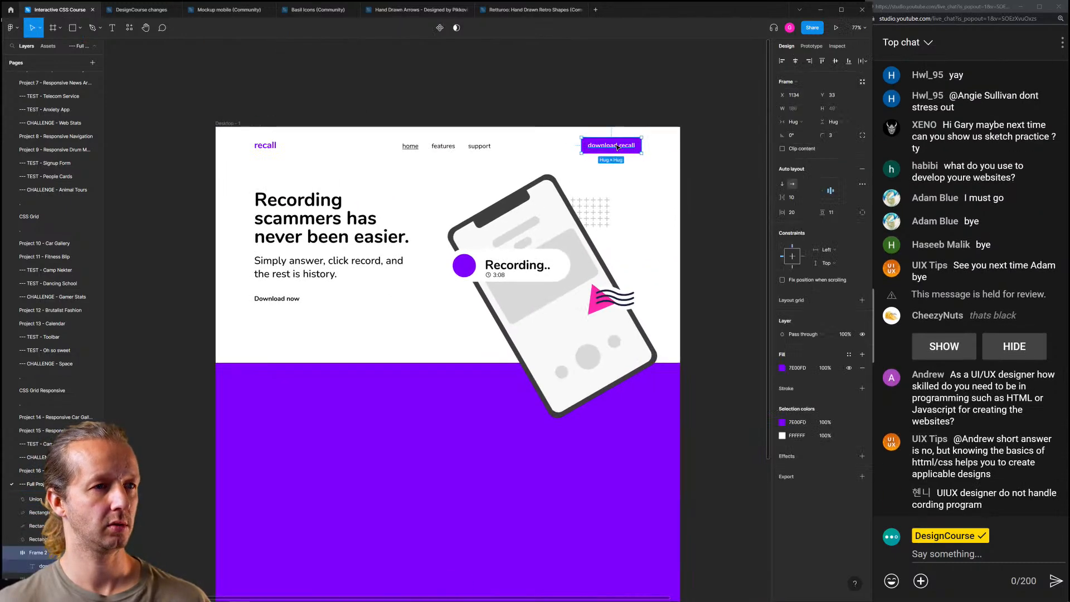
{"action": "key", "text": "ctrl+d"}
{"action": "left_click_drag", "start_coordinate": [617, 146], "coordinate": [293, 320]}
{"action": "left_click", "coordinate": [244, 357]}
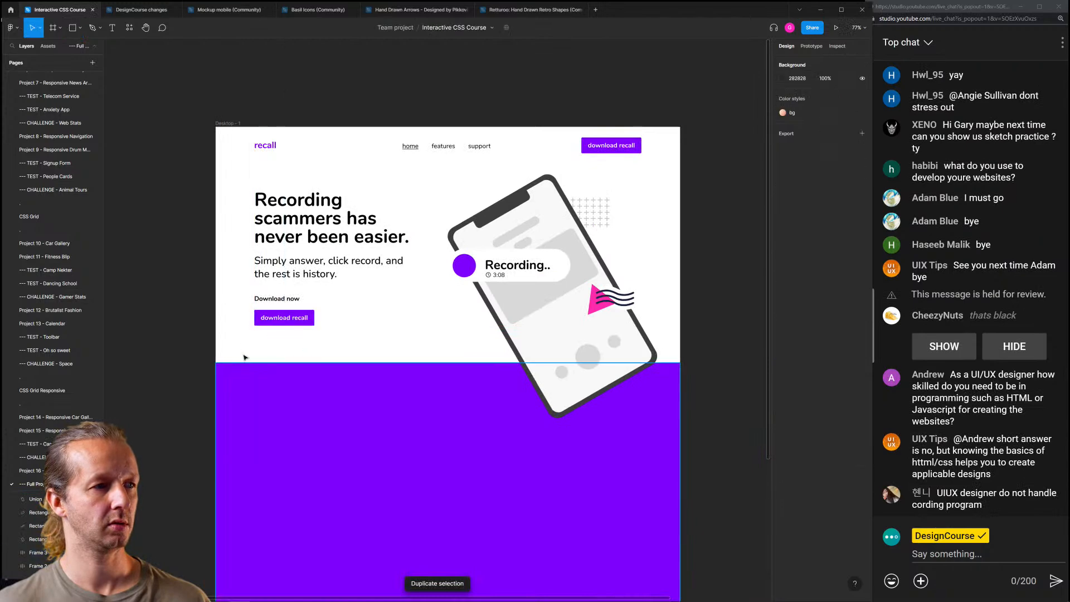
{"action": "scroll", "coordinate": [249, 304], "scroll_direction": "up", "scroll_amount": 7}
{"action": "left_click_drag", "start_coordinate": [323, 337], "coordinate": [323, 330]}
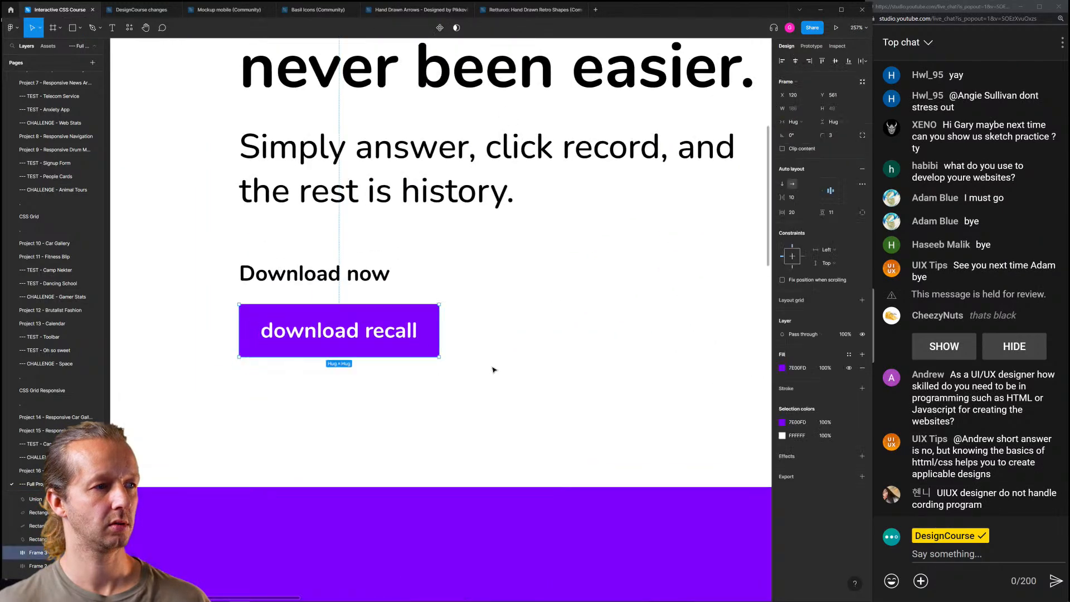
Enlarge the copied "download recall" button beneath the "Download now" text to about 229 × 65
{"action": "left_click_drag", "start_coordinate": [440, 357], "coordinate": [486, 374]}
{"action": "left_click", "coordinate": [509, 396]}
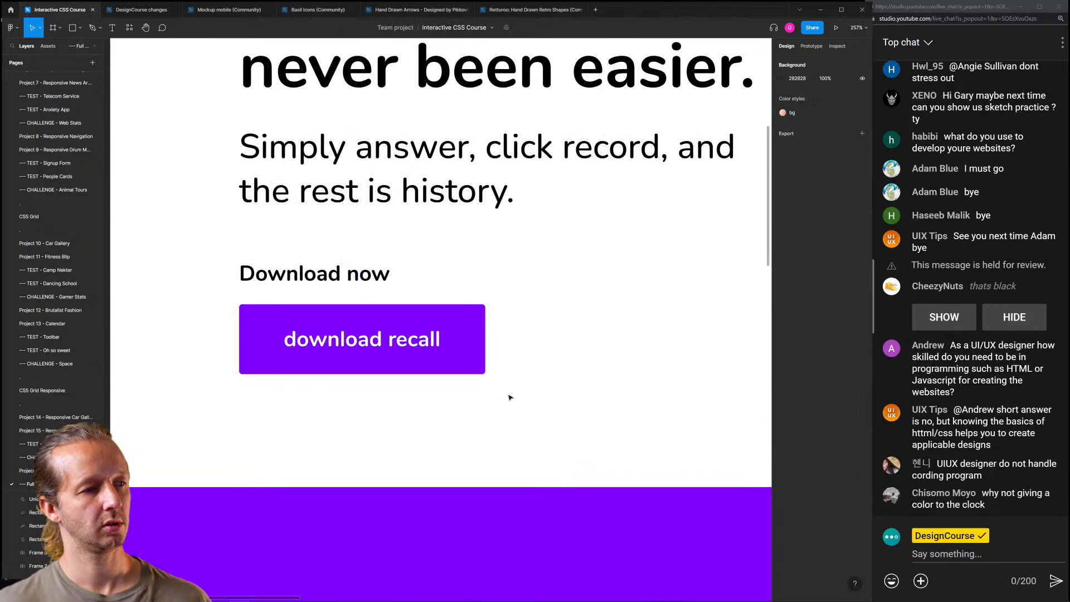
{"action": "left_click", "coordinate": [479, 366]}
{"action": "scroll", "coordinate": [555, 349], "scroll_direction": "down", "scroll_amount": 3}
{"action": "left_click_drag", "start_coordinate": [490, 327], "coordinate": [403, 328]}
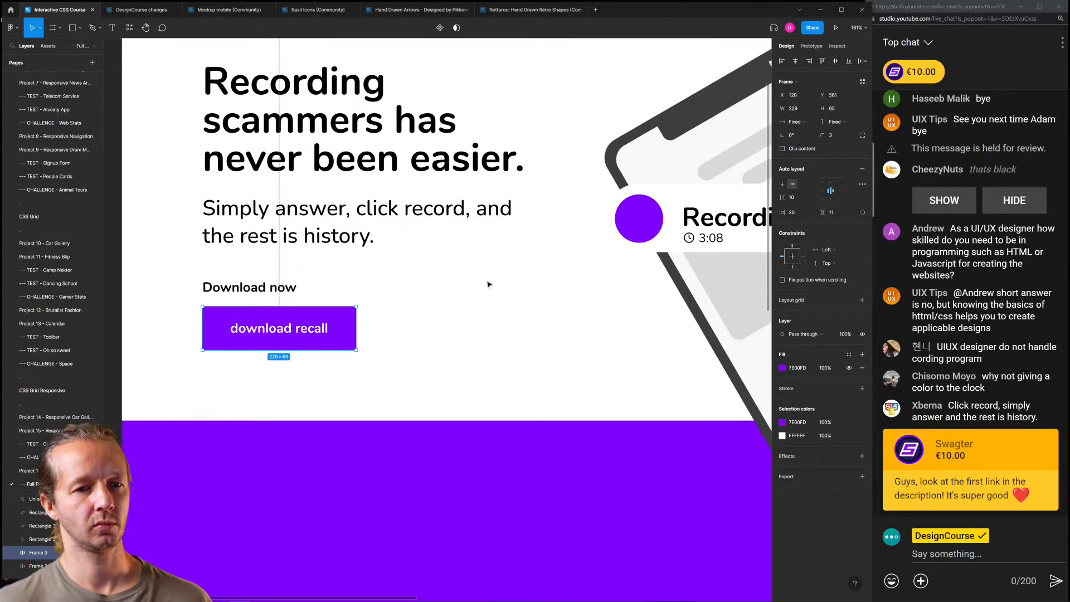
{"action": "left_click_drag", "start_coordinate": [497, 288], "coordinate": [452, 292]}
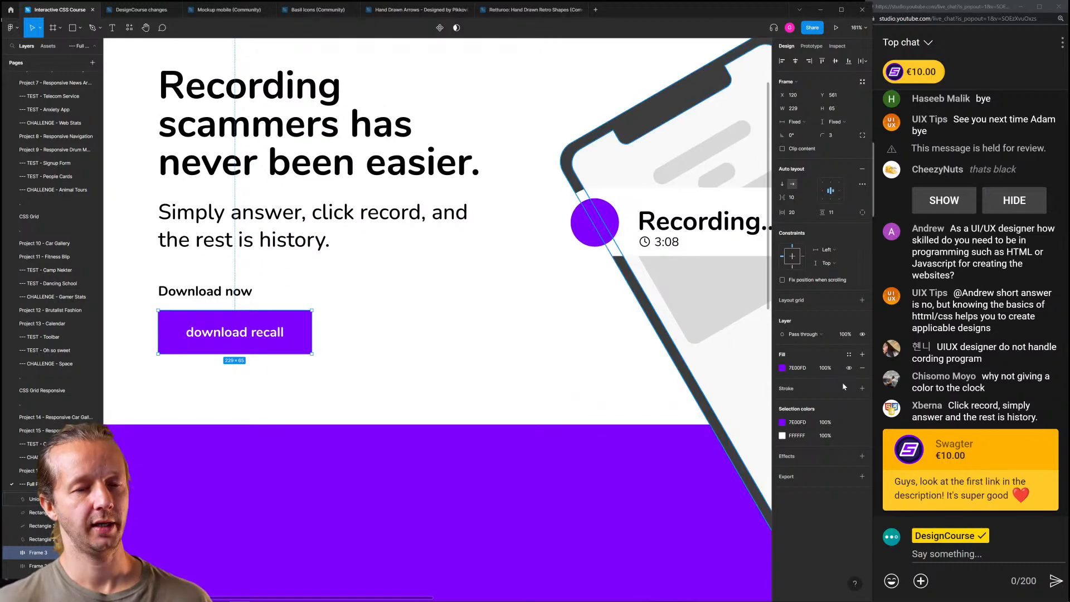
{"action": "left_click", "coordinate": [941, 457]}
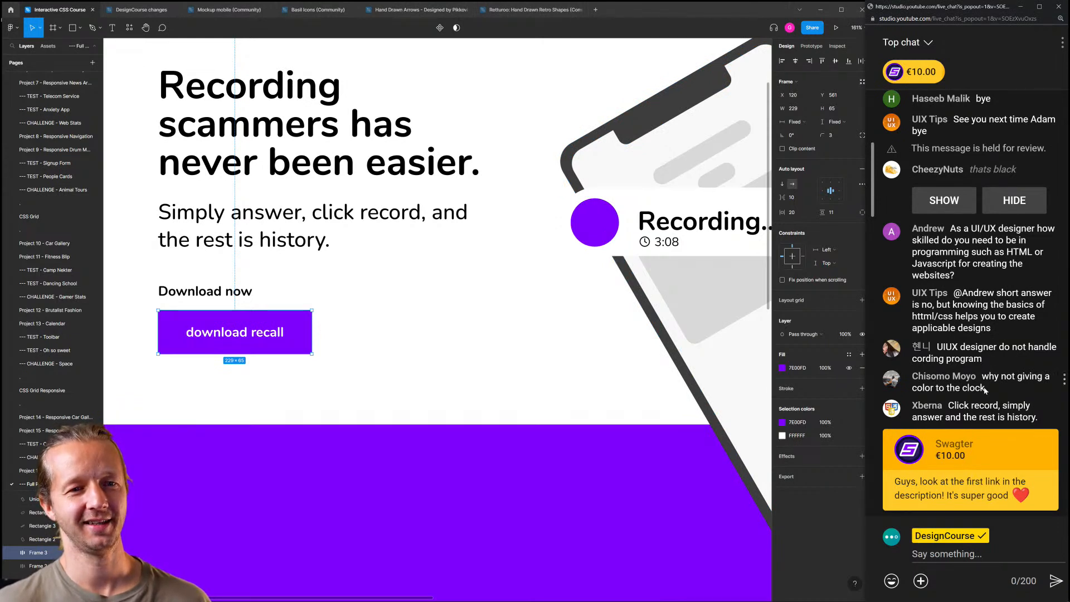
{"action": "left_click_drag", "start_coordinate": [967, 456], "coordinate": [942, 462]}
{"action": "left_click", "coordinate": [949, 456]}
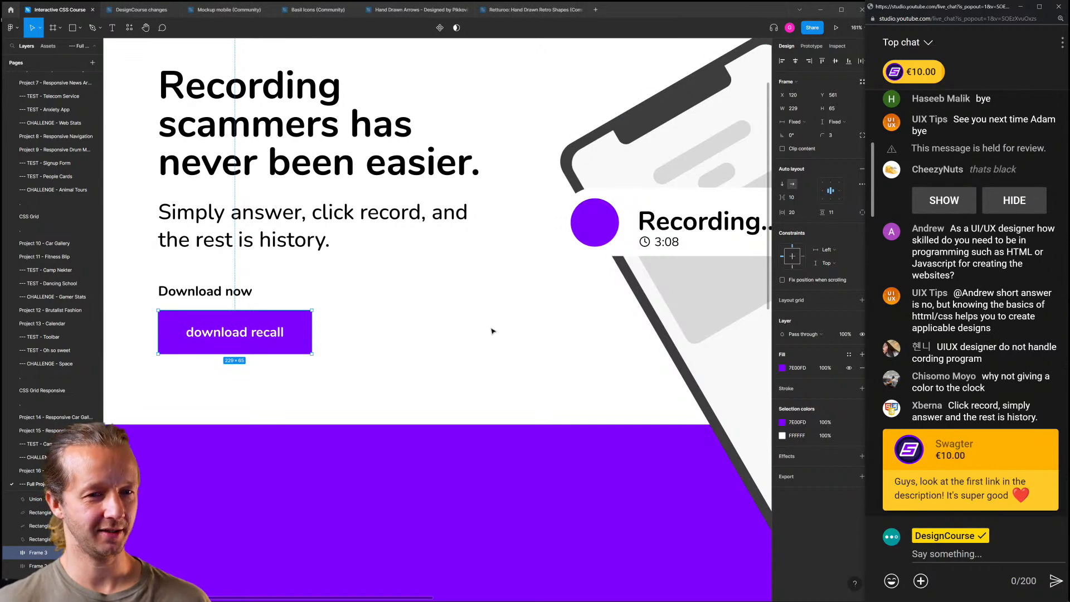
Duplicate the enlarged "download recall" button and place the copy beside it in the same row with a small gap
{"action": "left_click", "coordinate": [333, 335]}
{"action": "left_click_drag", "start_coordinate": [344, 347], "coordinate": [447, 355]}
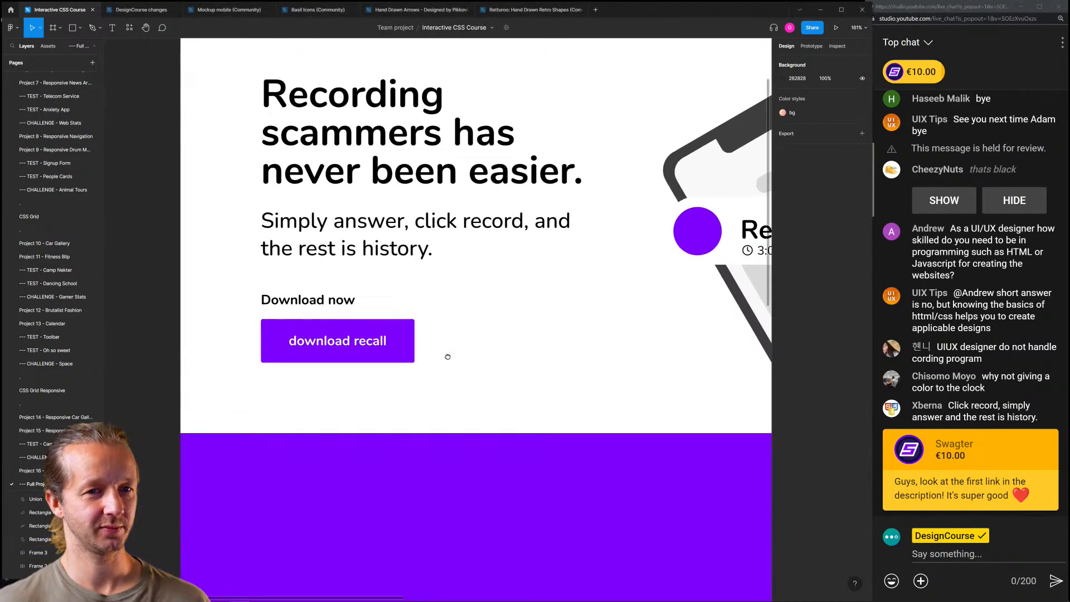
{"action": "left_click", "coordinate": [375, 350]}
{"action": "right_click", "coordinate": [375, 349]}
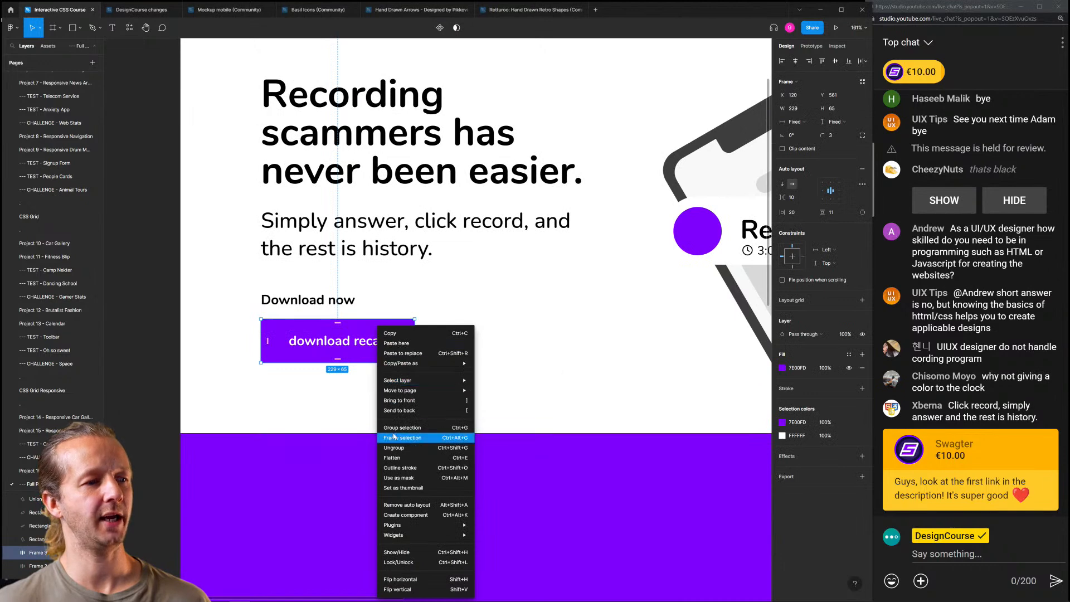
{"action": "left_click", "coordinate": [551, 404]}
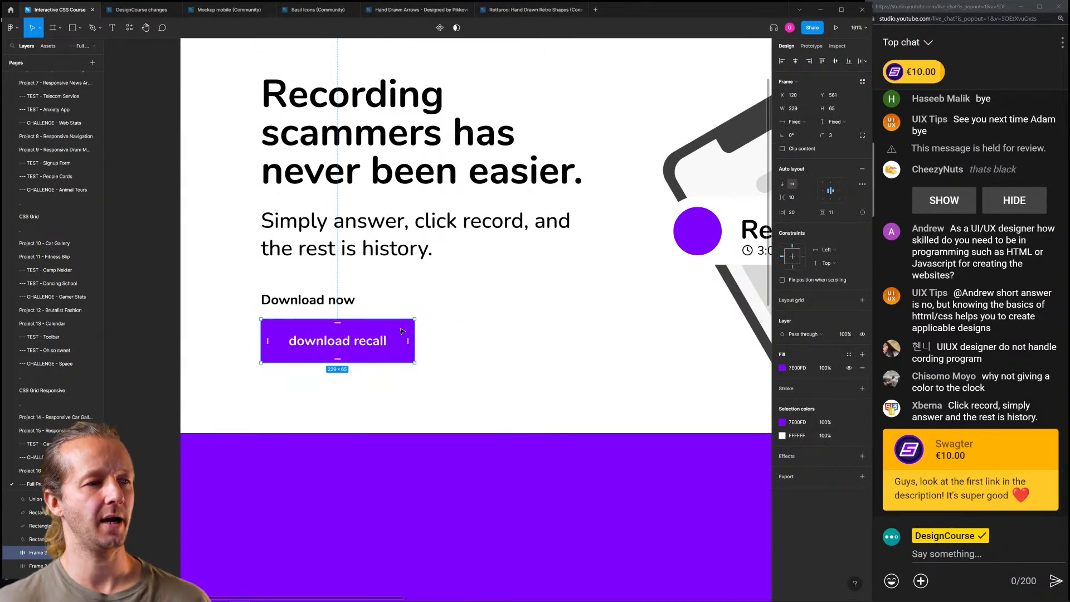
{"action": "key", "text": "shift+0"}
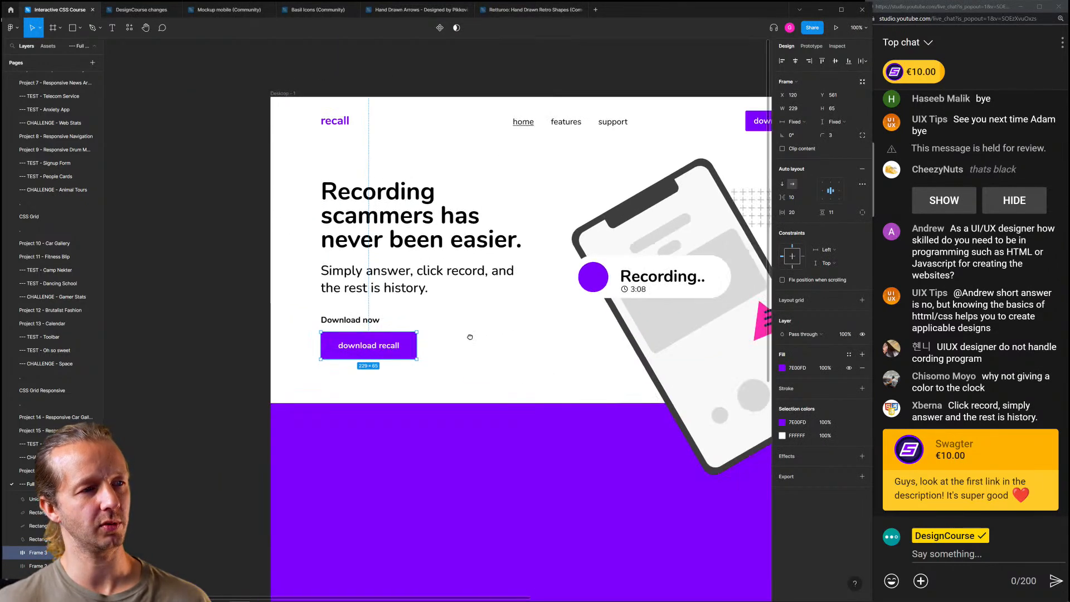
{"action": "key", "text": "ctrl+d"}
{"action": "left_click_drag", "start_coordinate": [319, 327], "coordinate": [399, 327]}
{"action": "left_click", "coordinate": [407, 370]}
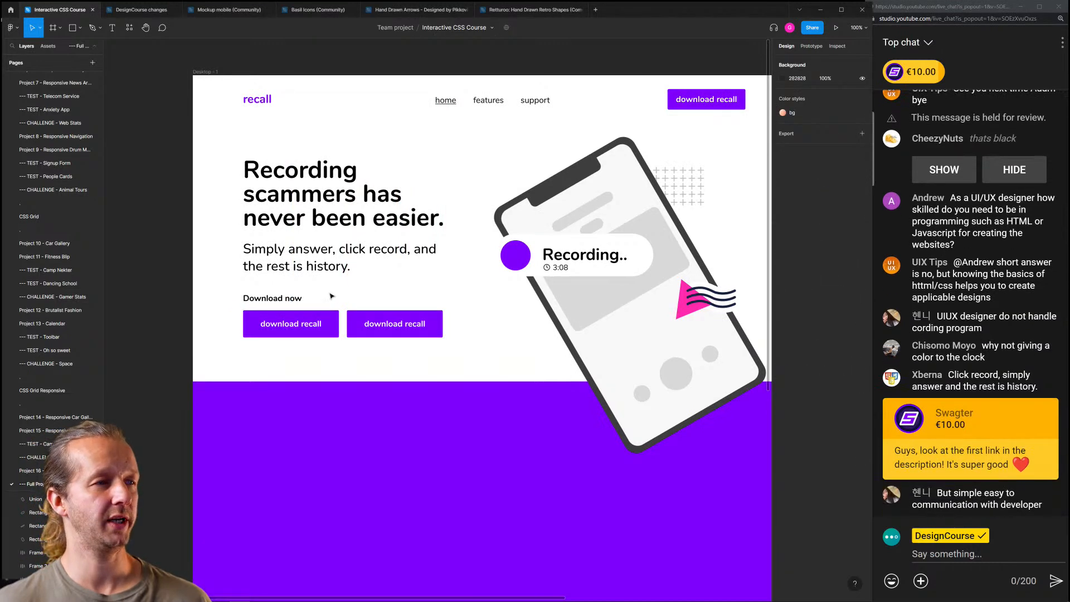
{"action": "right_click", "coordinate": [610, 51]}
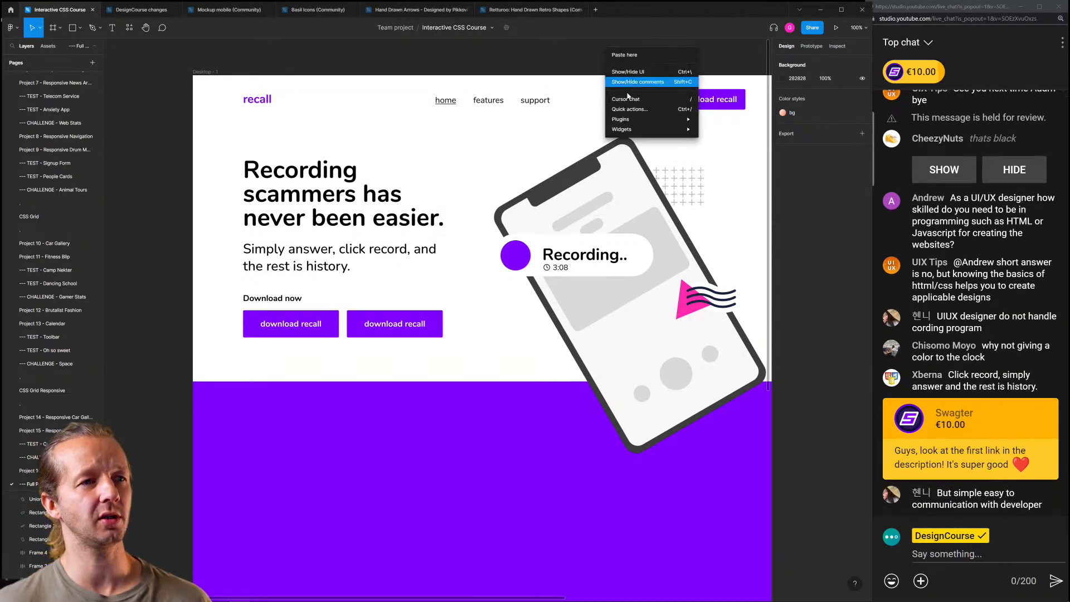
{"action": "mouse_move", "coordinate": [669, 119]}
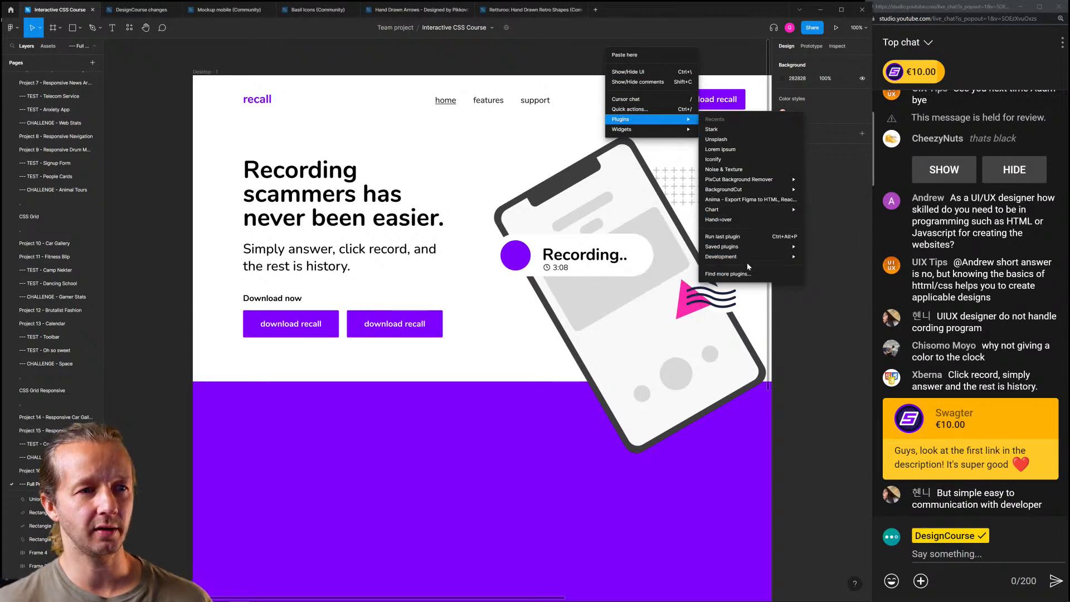
{"action": "mouse_move", "coordinate": [743, 181]}
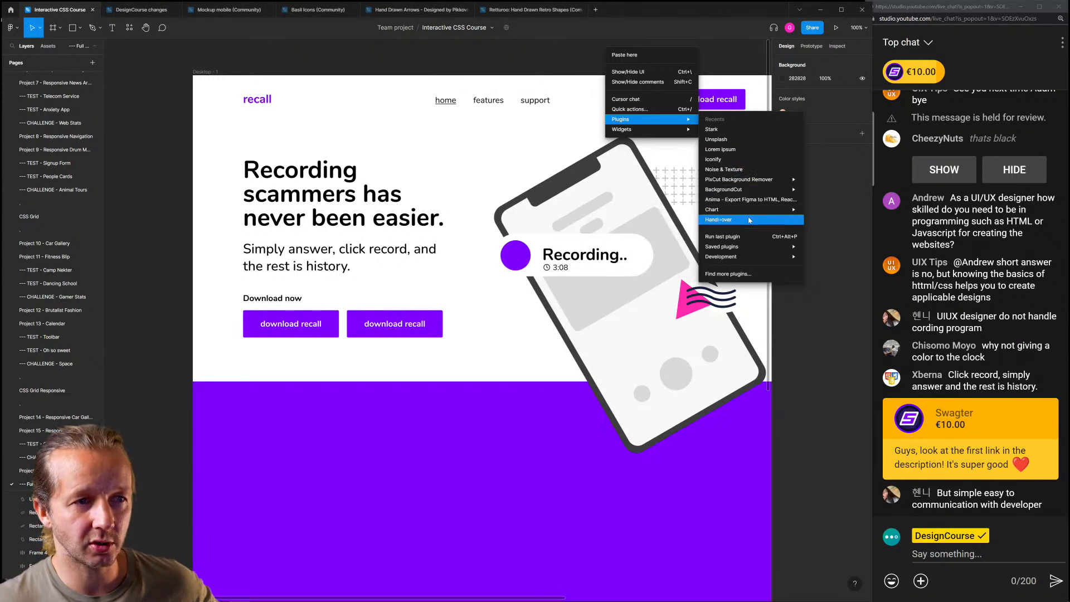
{"action": "mouse_move", "coordinate": [739, 261]}
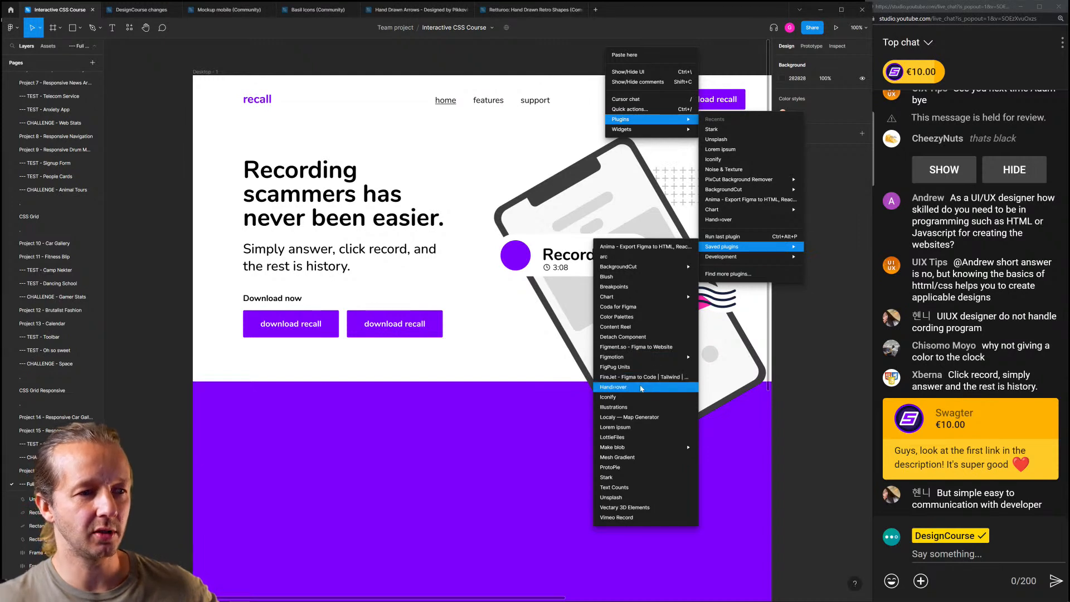
{"action": "mouse_move", "coordinate": [633, 450]}
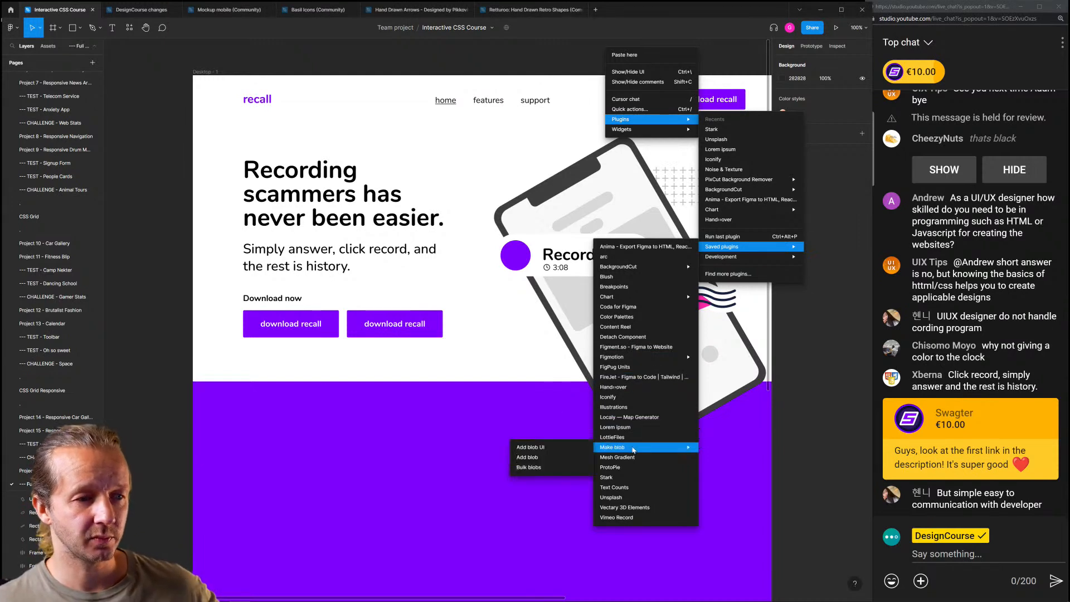
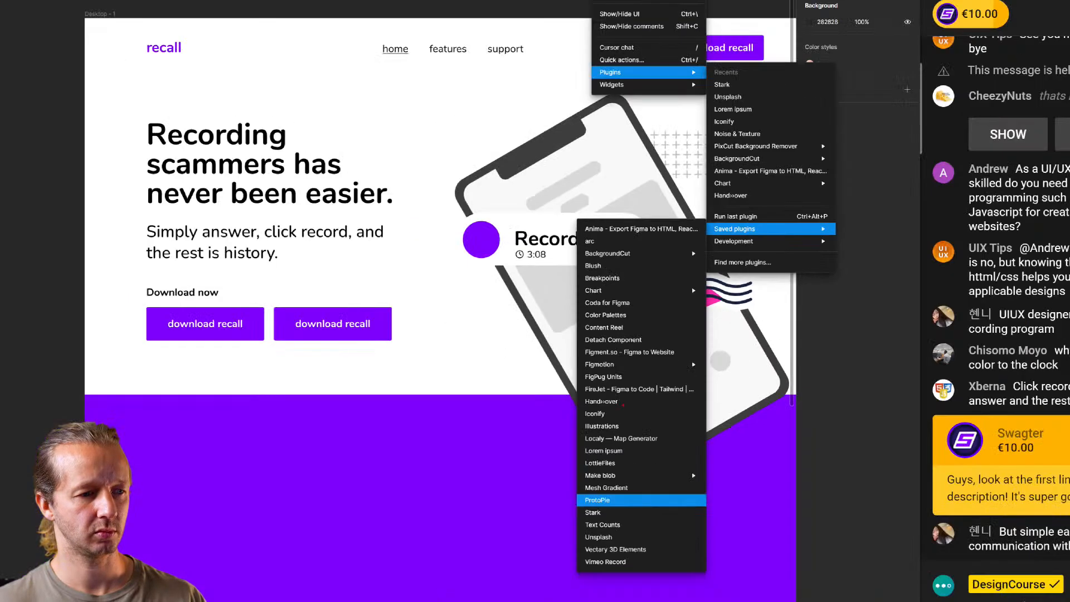
{"action": "left_click", "coordinate": [564, 518]}
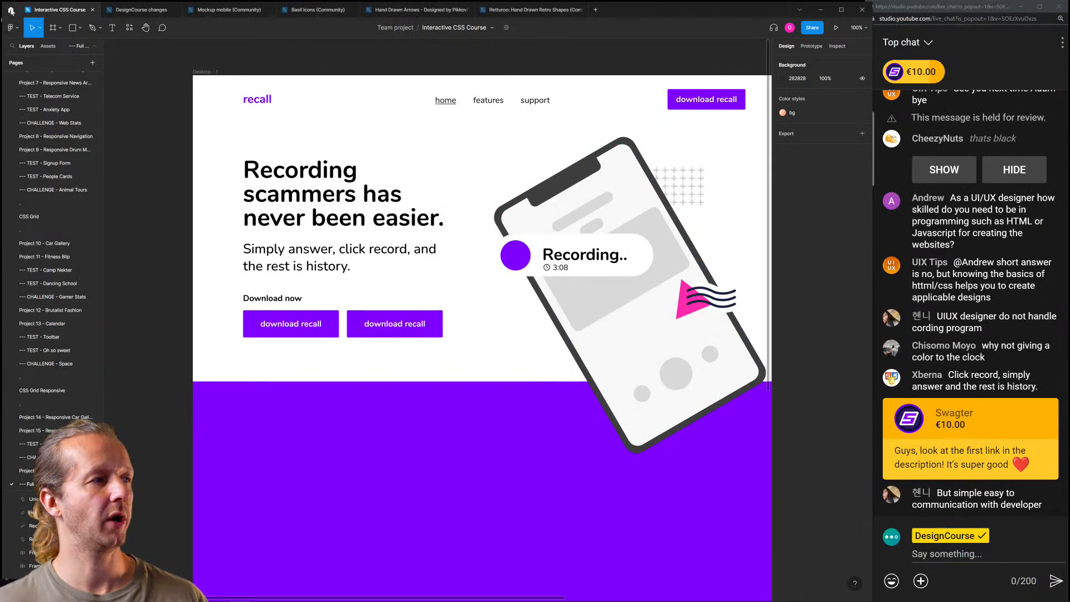
Search the Community for "android ios logos" and get a copy of the App Store Badges for Mobile Apps and Browser Extensions file
{"action": "left_click", "coordinate": [10, 10]}
{"action": "left_click", "coordinate": [135, 27]}
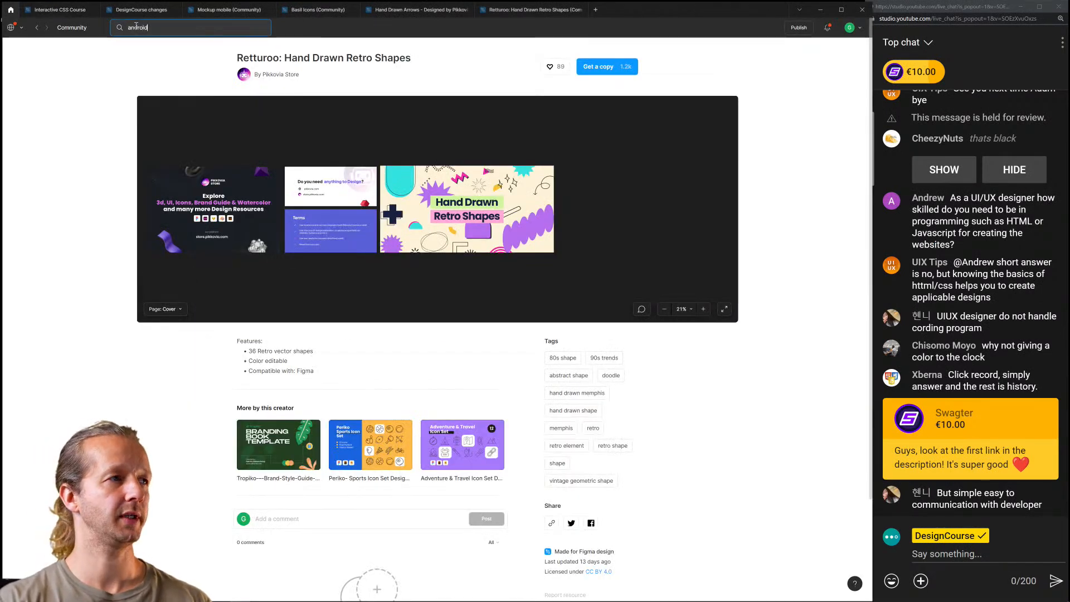
{"action": "type", "text": "android ios logos"}
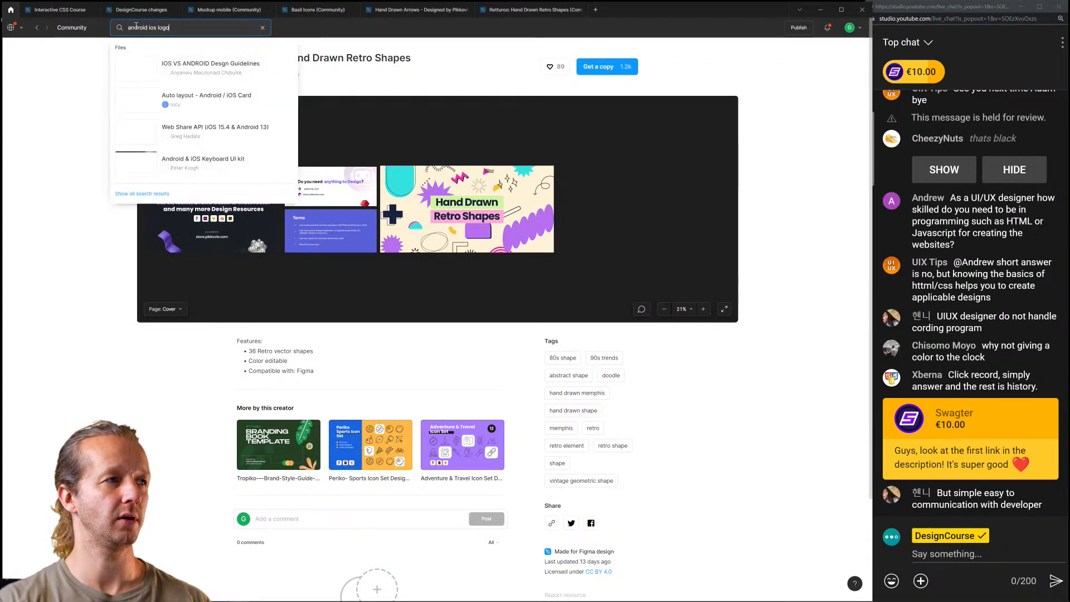
{"action": "key", "text": "Return"}
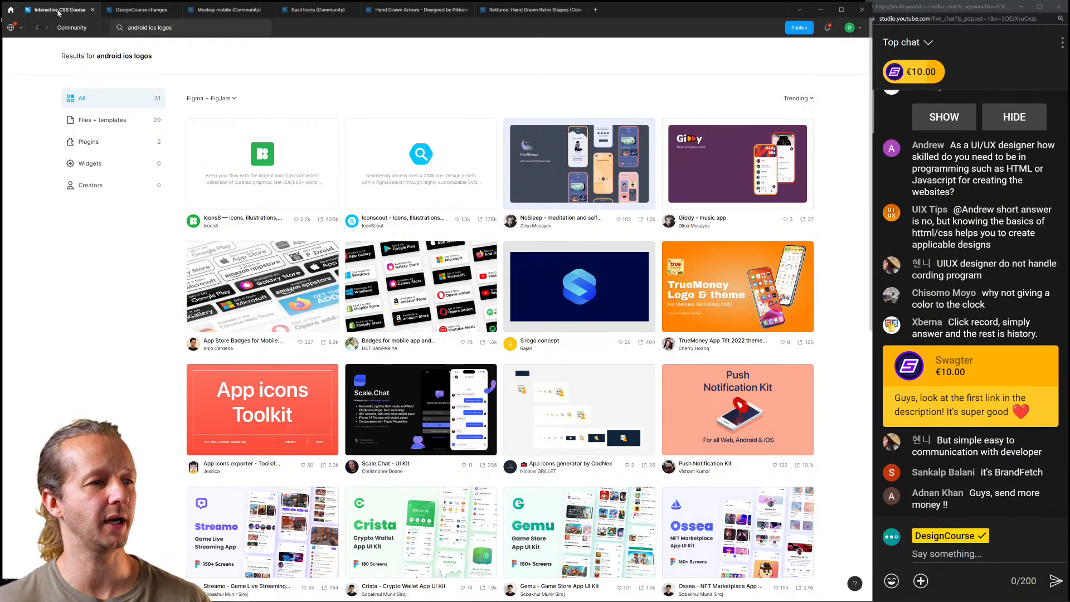
{"action": "left_click", "coordinate": [243, 288]}
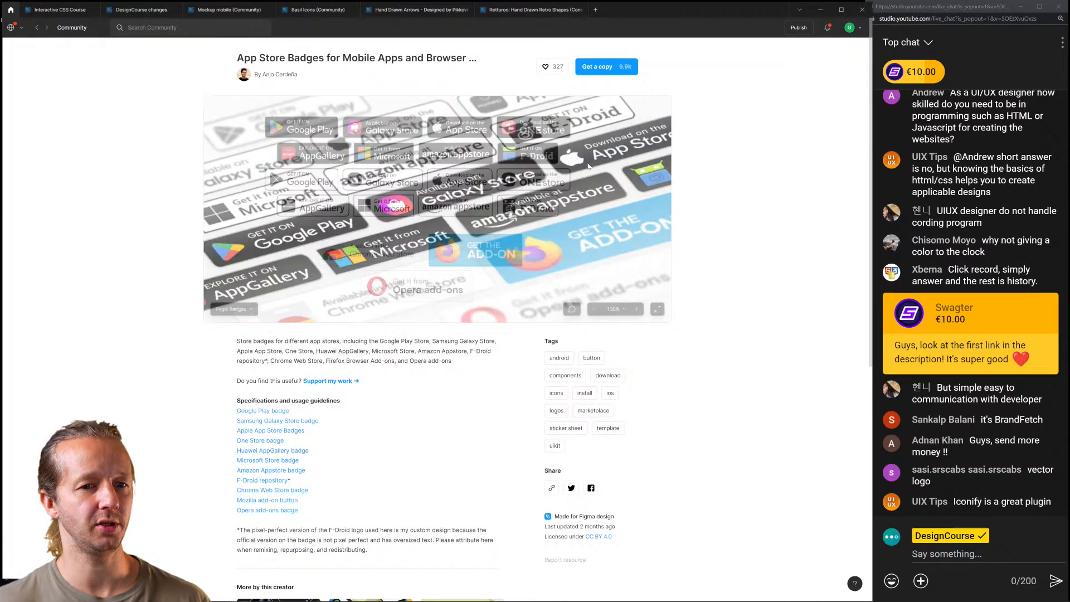
{"action": "left_click", "coordinate": [601, 69]}
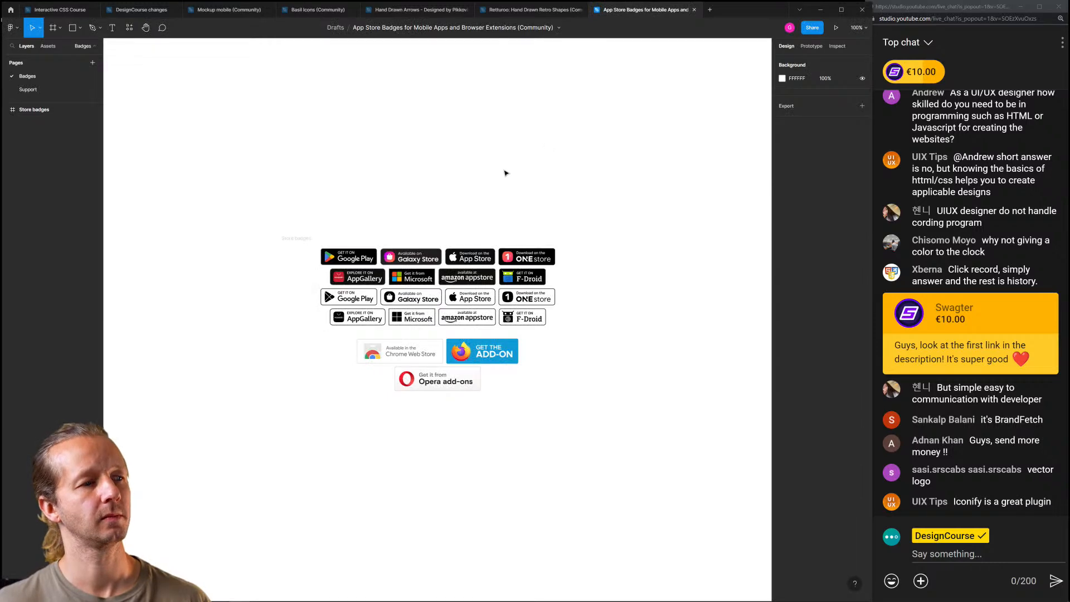
Copy the outlined App Store and Google Play badges from the mobile app store badge set
{"action": "scroll", "coordinate": [371, 298], "scroll_direction": "up", "scroll_amount": 5}
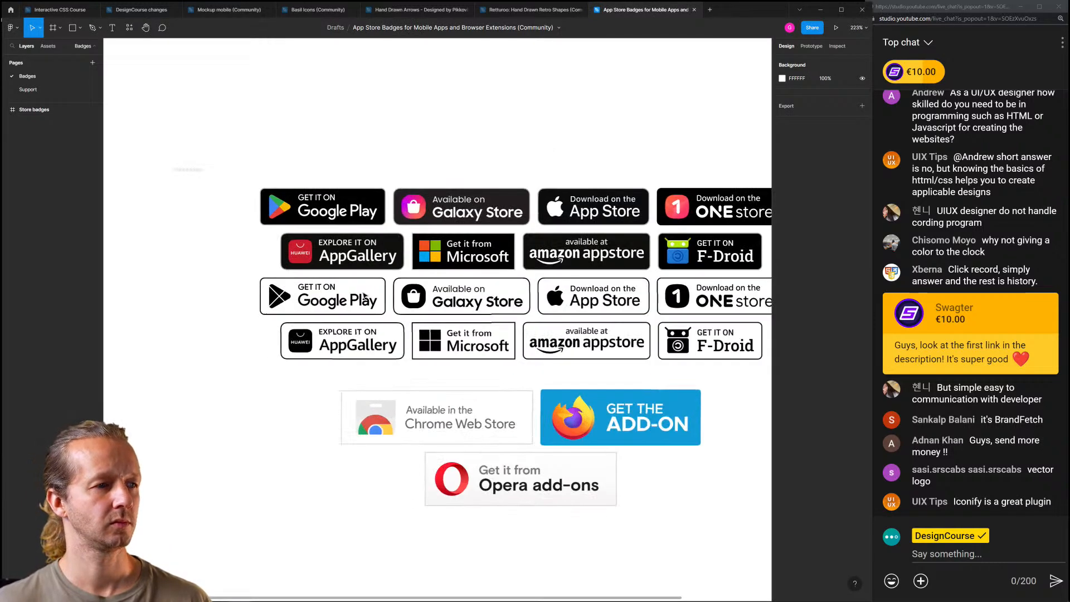
{"action": "left_click", "coordinate": [283, 282]}
{"action": "scroll", "coordinate": [346, 286], "scroll_direction": "right", "scroll_amount": 3}
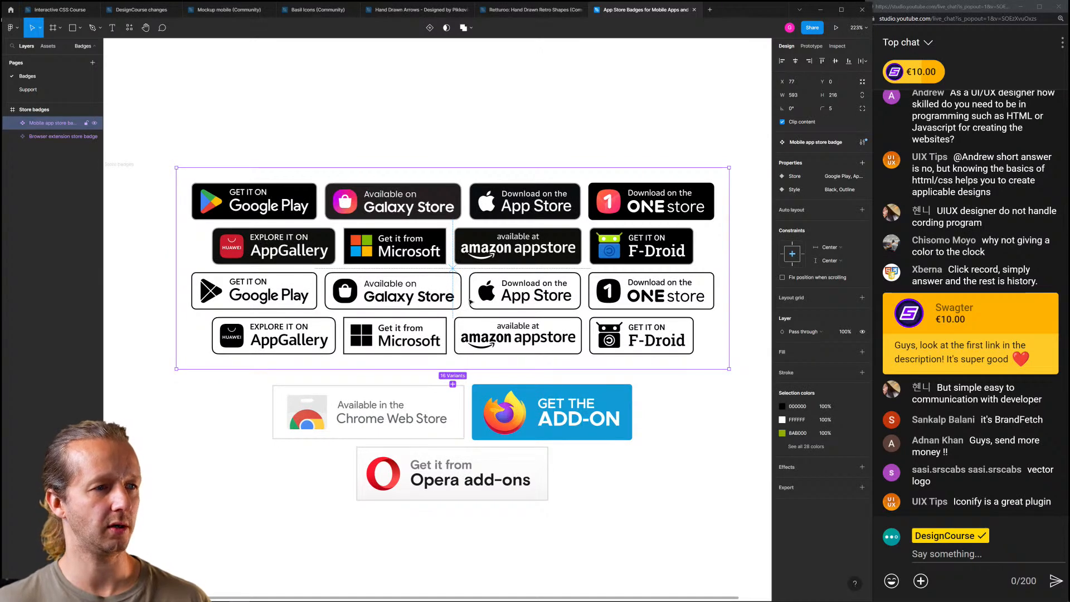
{"action": "left_click", "coordinate": [542, 297]}
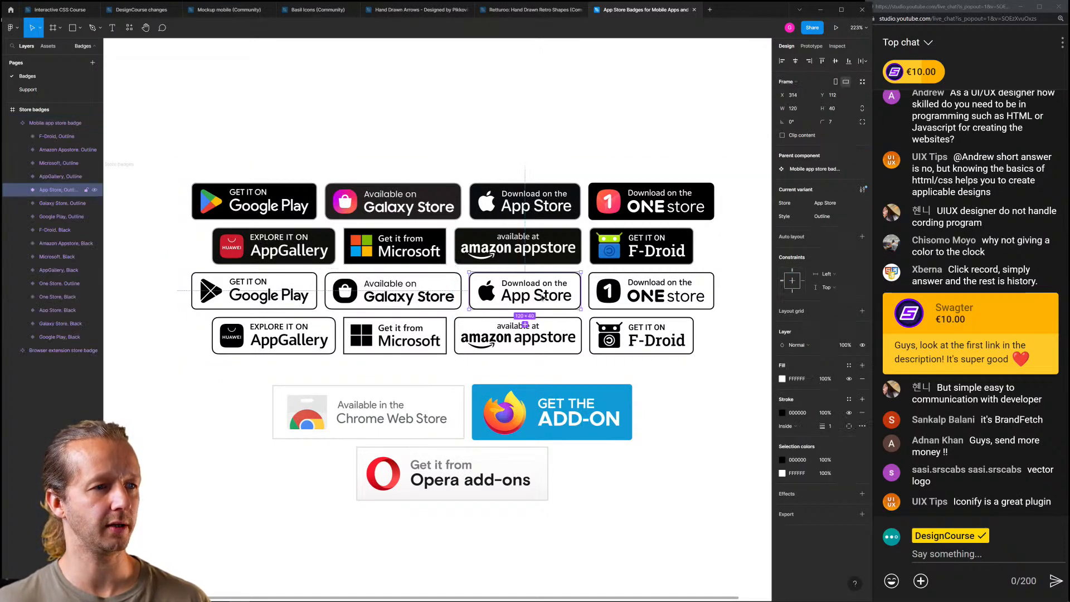
{"action": "left_click", "coordinate": [287, 302], "text": "shift"}
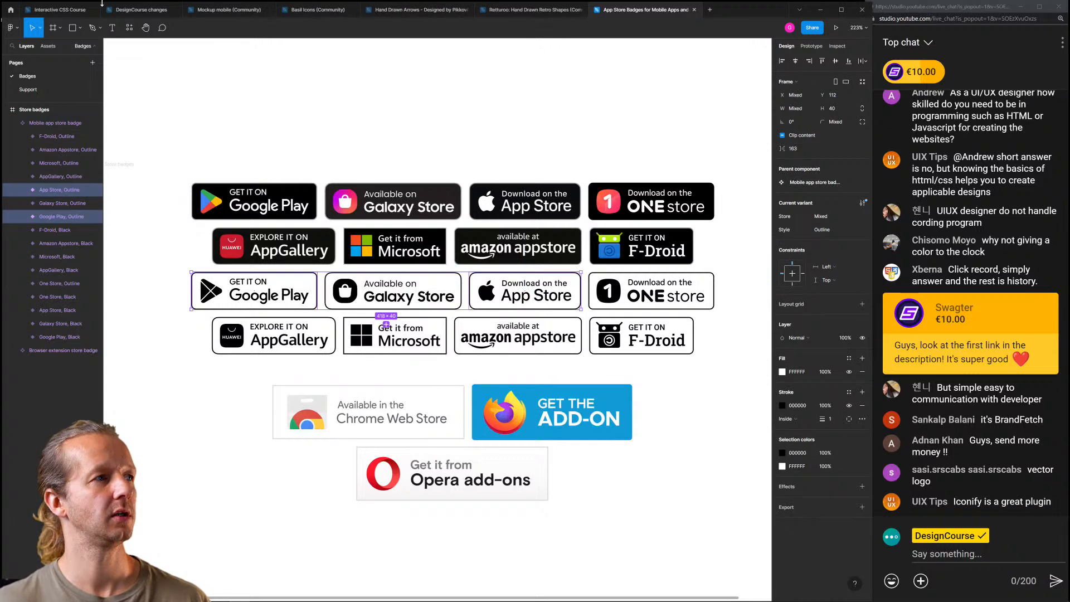
Return to the Interactive CSS Course file and replace the two download buttons under "Download now" with the copied store badges
{"action": "left_click", "coordinate": [60, 10]}
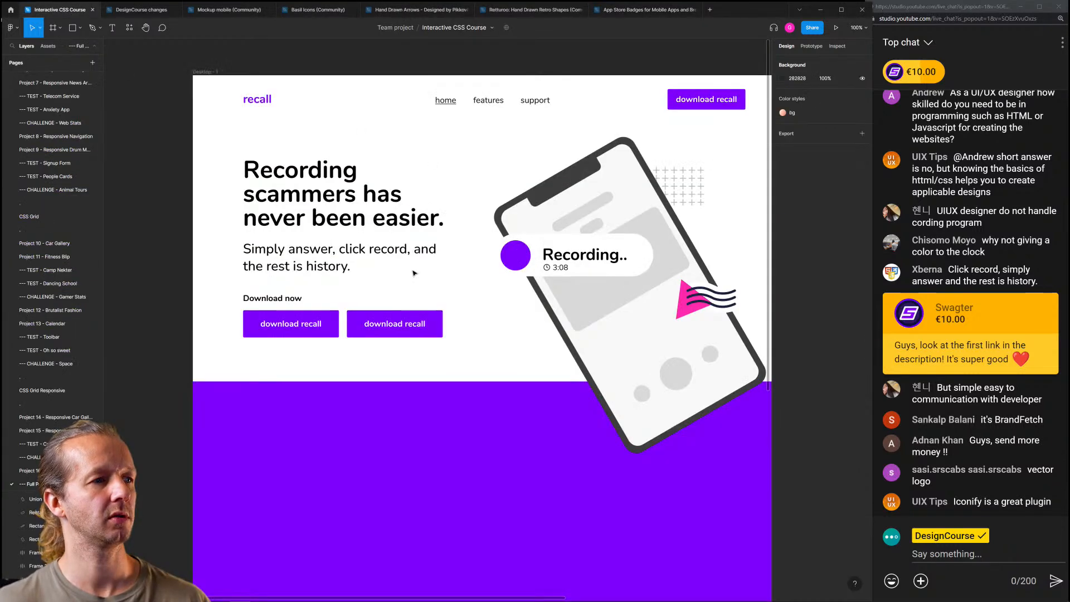
{"action": "left_click", "coordinate": [309, 324]}
{"action": "key", "text": "Delete"}
{"action": "key", "text": "ctrl+v"}
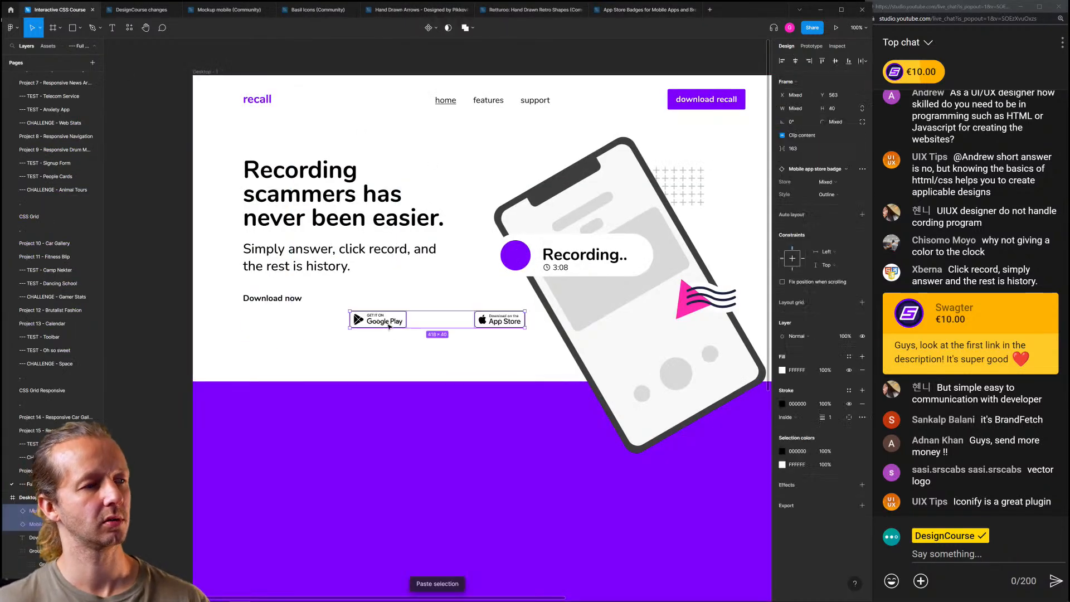
Scale the Google Play badge to about 209 × 62 at X 120, Y 561, and the App Store badge to matching height beside it
{"action": "left_click_drag", "start_coordinate": [269, 319], "coordinate": [309, 331]}
{"action": "left_click", "coordinate": [344, 339]}
{"action": "left_click", "coordinate": [297, 323]}
{"action": "left_click", "coordinate": [362, 364]}
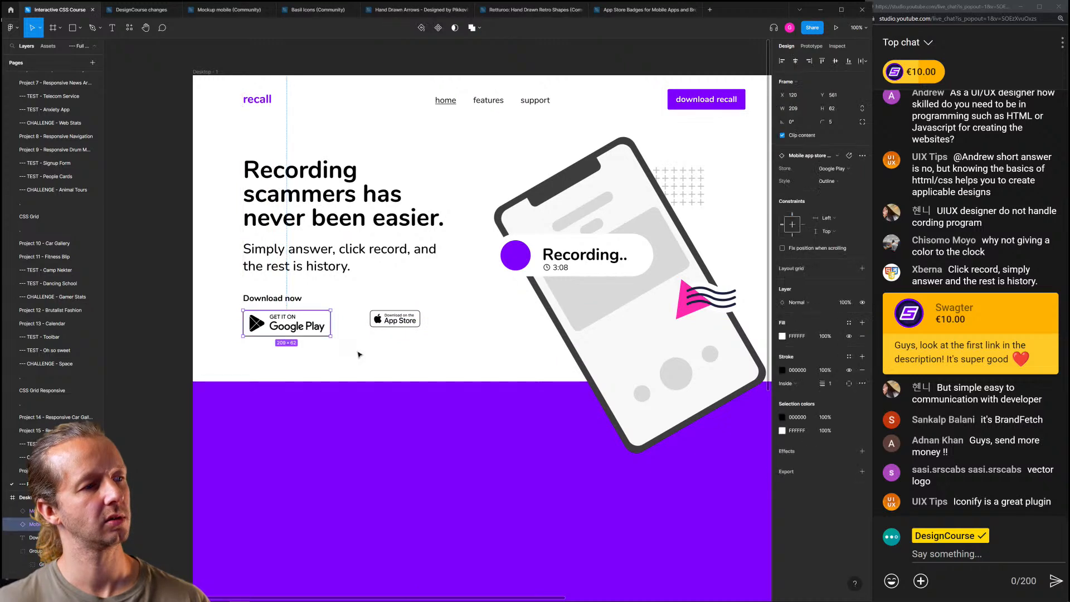
{"action": "left_click", "coordinate": [359, 353]}
{"action": "left_click_drag", "start_coordinate": [393, 321], "coordinate": [416, 336]}
{"action": "left_click", "coordinate": [443, 358]}
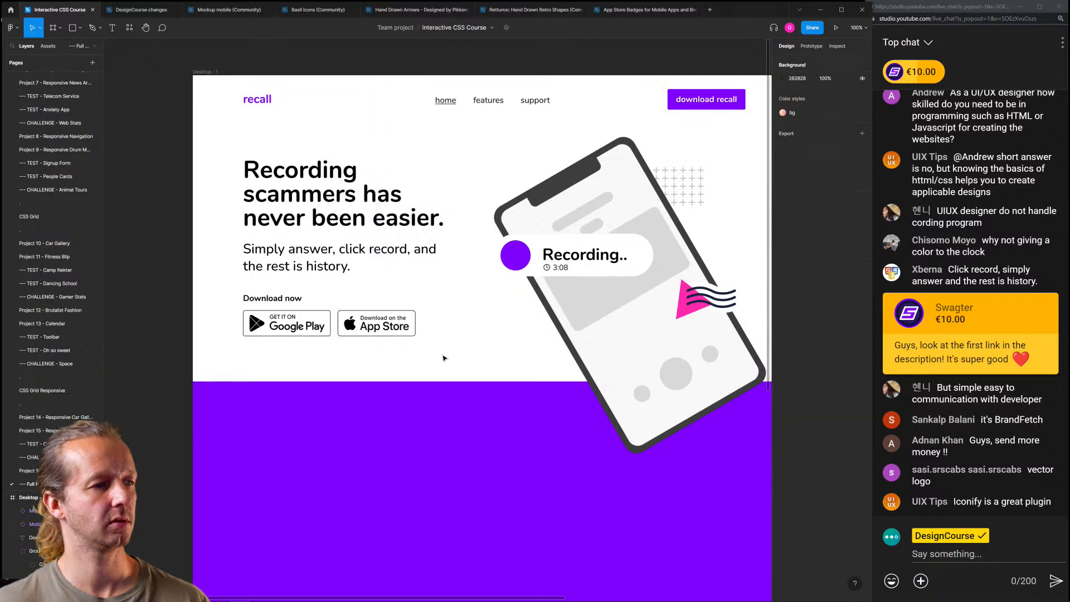
Delete the "Download now" label above the store badges
{"action": "left_click", "coordinate": [272, 298]}
{"action": "key", "text": "Delete"}
{"action": "scroll", "coordinate": [449, 300], "scroll_direction": "down", "scroll_amount": 5}
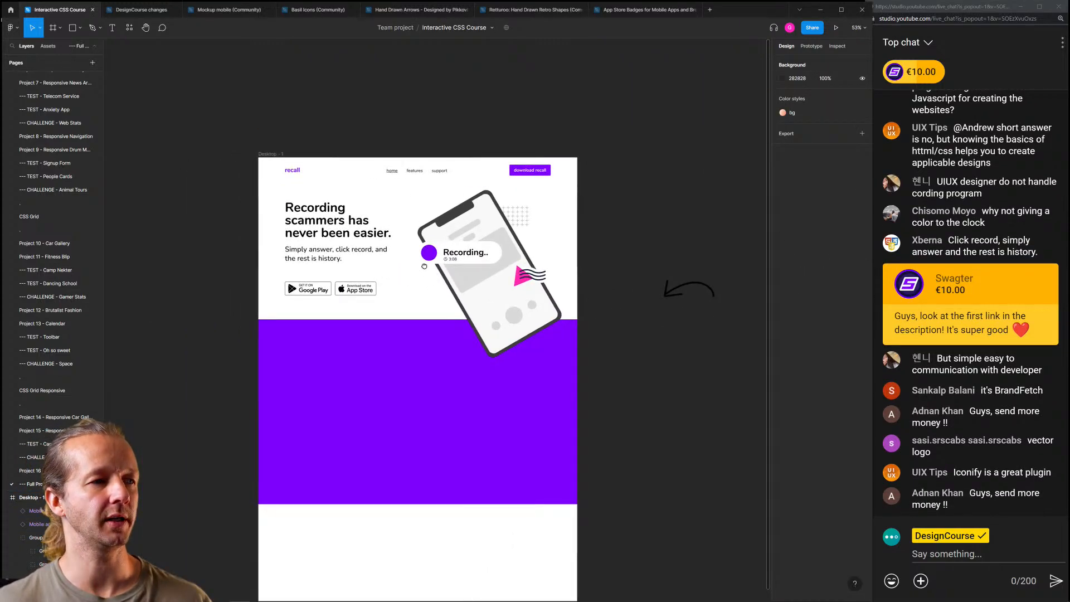
{"action": "scroll", "coordinate": [486, 270], "scroll_direction": "down", "scroll_amount": 1}
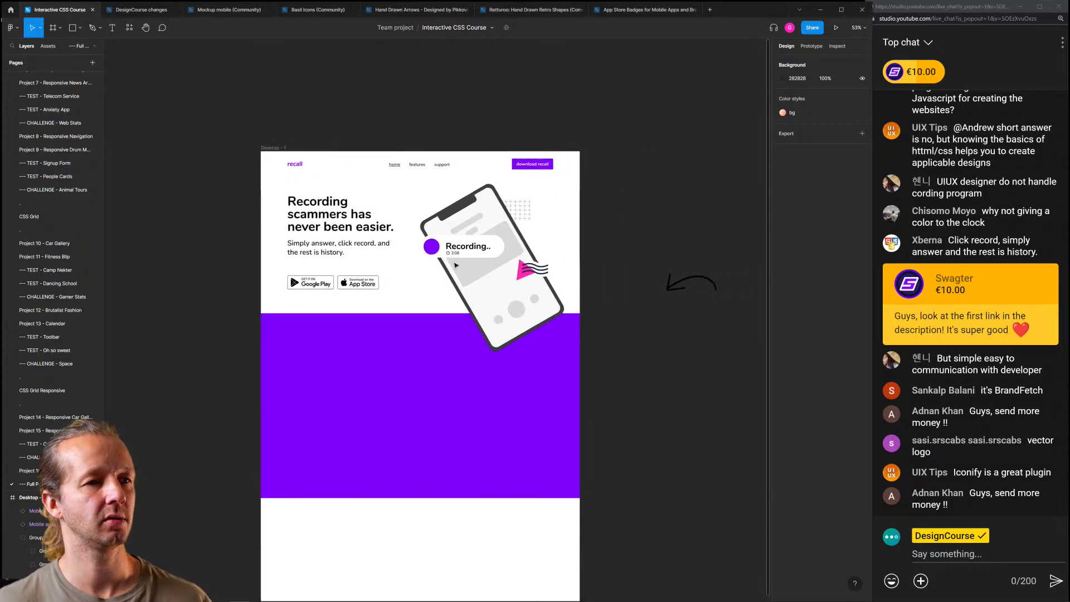
Copy the small downward-curving arrow from the Hand Drawn Arrows file and paste it into the Interactive CSS Course hero
{"action": "left_click", "coordinate": [433, 11]}
{"action": "left_click_drag", "start_coordinate": [563, 265], "coordinate": [510, 251]}
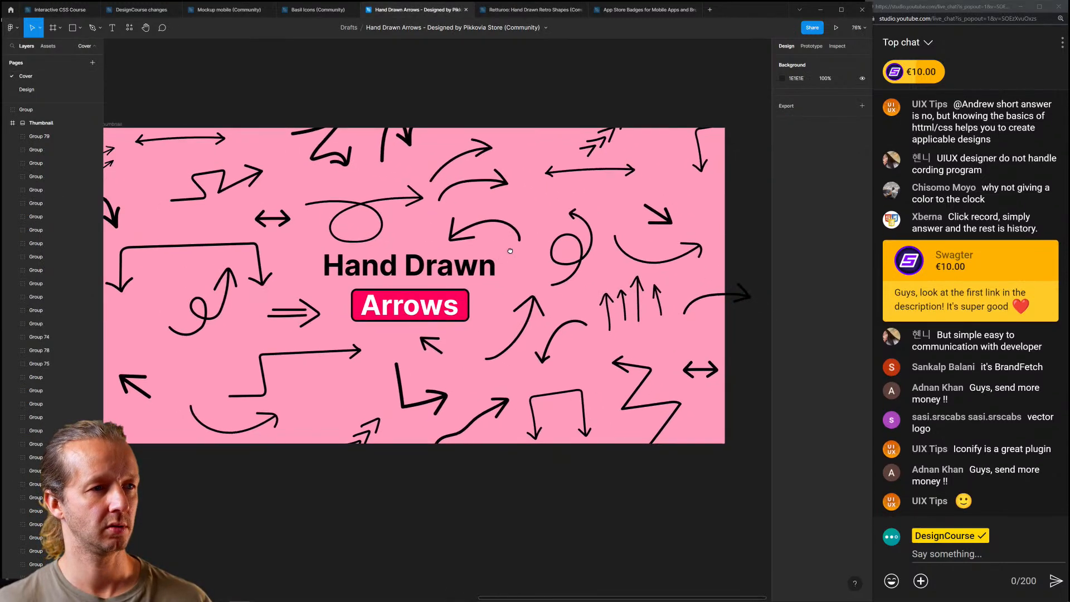
{"action": "left_click", "coordinate": [552, 337]}
{"action": "left_click", "coordinate": [311, 12]}
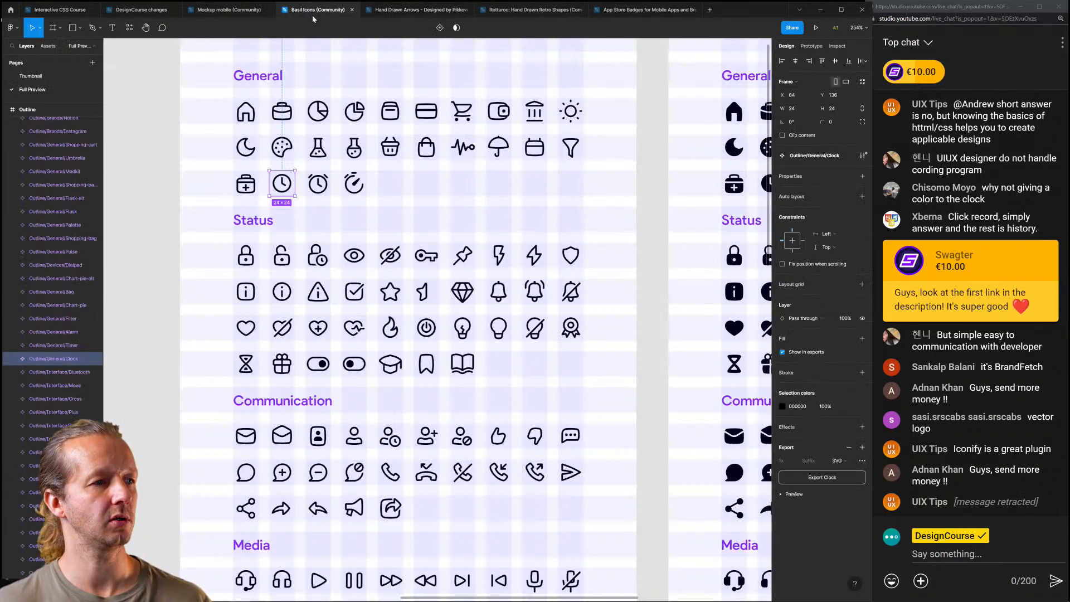
{"action": "left_click", "coordinate": [60, 9]}
{"action": "scroll", "coordinate": [318, 286], "scroll_direction": "up", "scroll_amount": 5}
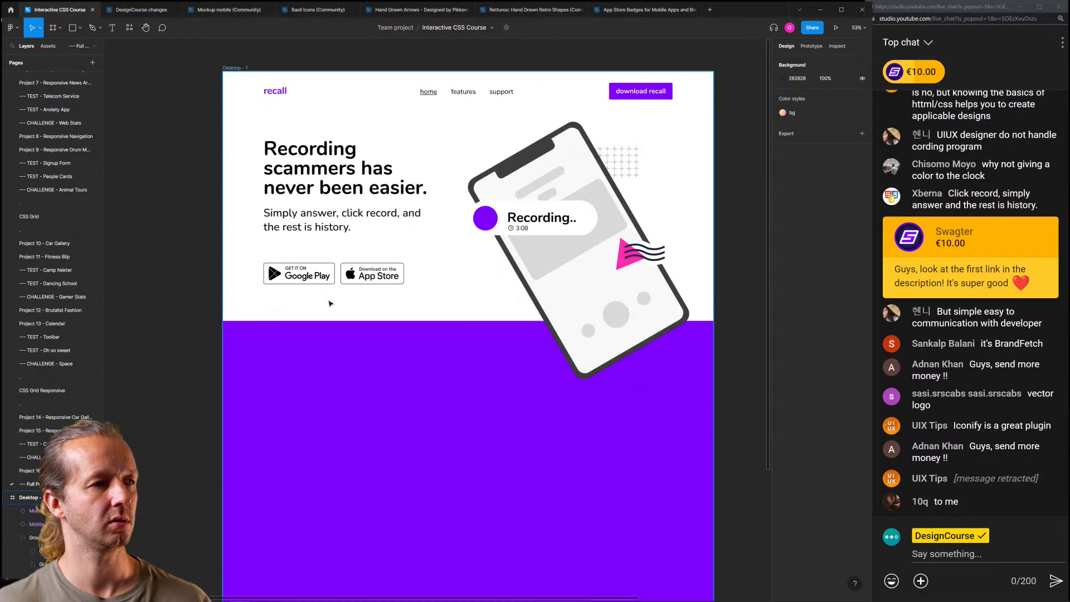
{"action": "key", "text": "ctrl+v"}
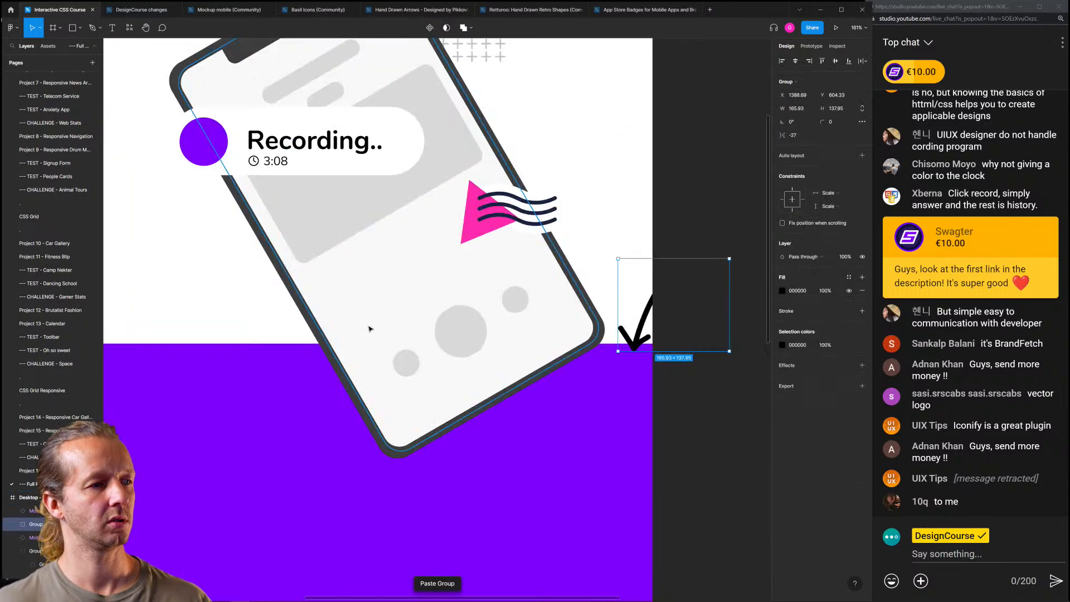
Place the pasted arrow above the Google Play badge, rotated to about -30° and scaled down to about 81 × 67
{"action": "scroll", "coordinate": [511, 306], "scroll_direction": "down", "scroll_amount": 5}
{"action": "left_click_drag", "start_coordinate": [595, 315], "coordinate": [206, 275]}
{"action": "scroll", "coordinate": [204, 274], "scroll_direction": "up", "scroll_amount": 5}
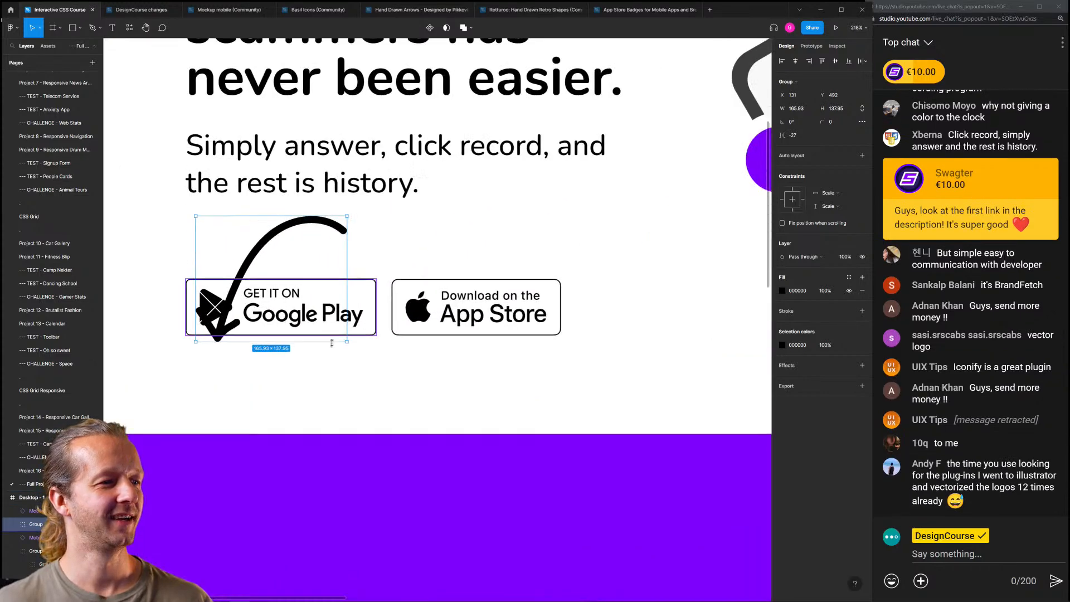
{"action": "left_click_drag", "start_coordinate": [346, 370], "coordinate": [293, 410]}
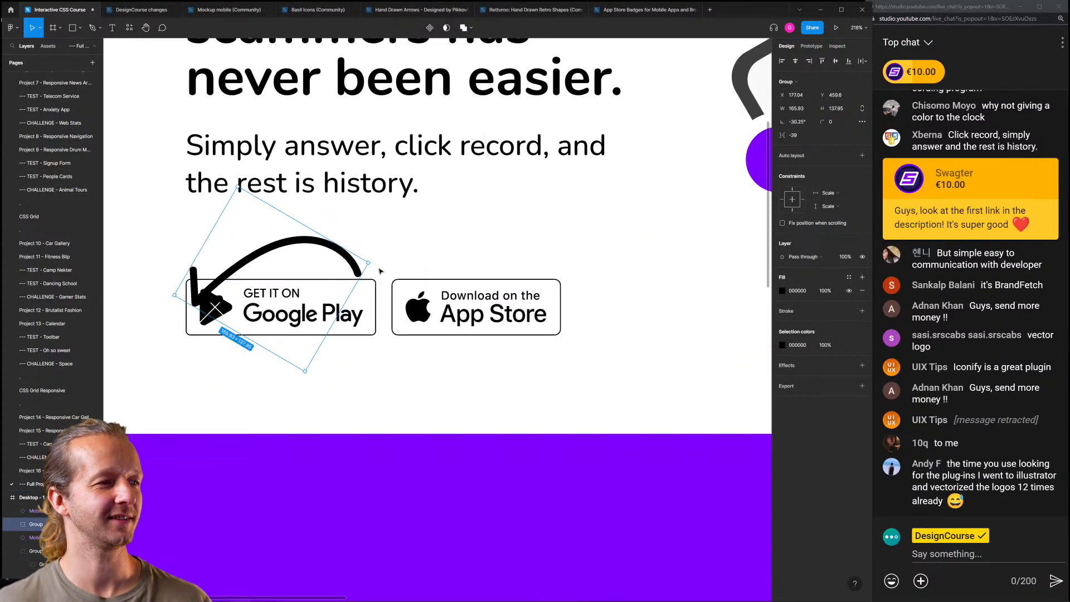
{"action": "left_click_drag", "start_coordinate": [368, 263], "coordinate": [239, 225]}
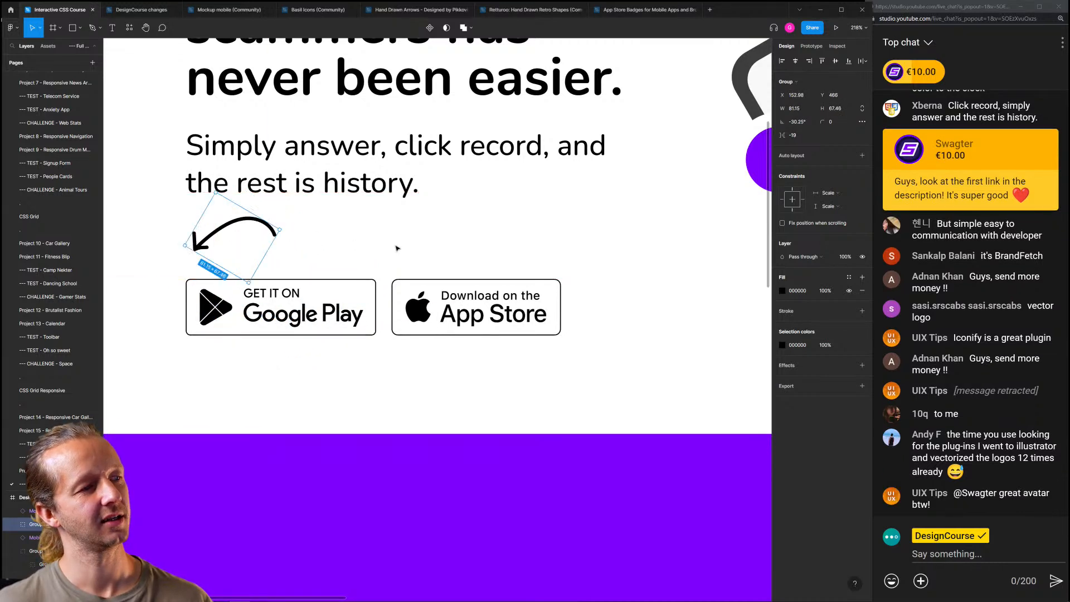
{"action": "left_click", "coordinate": [397, 247]}
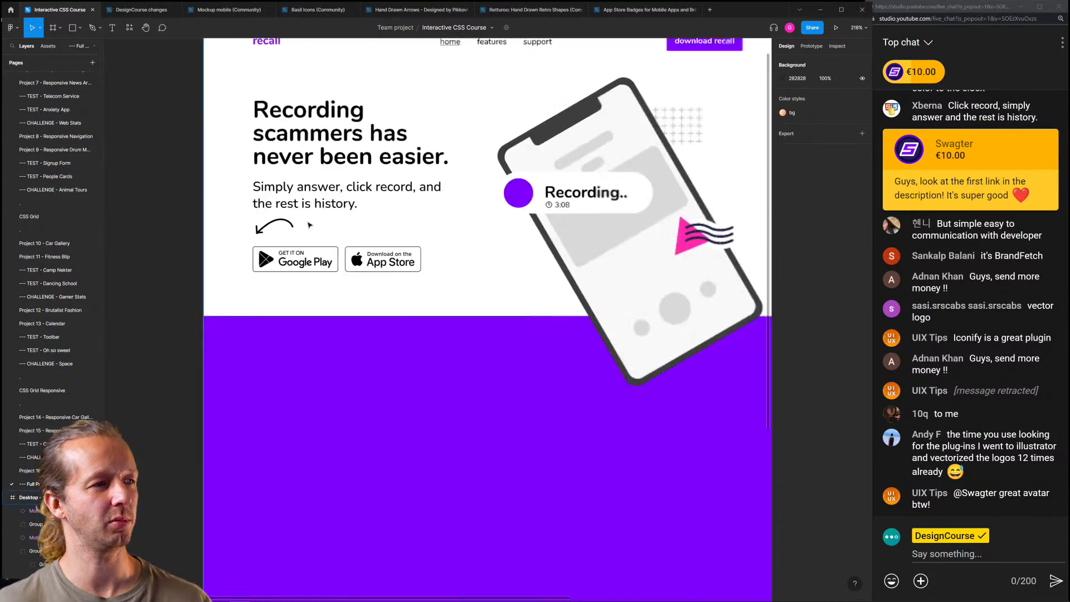
{"action": "scroll", "coordinate": [250, 227], "scroll_direction": "down", "scroll_amount": 5}
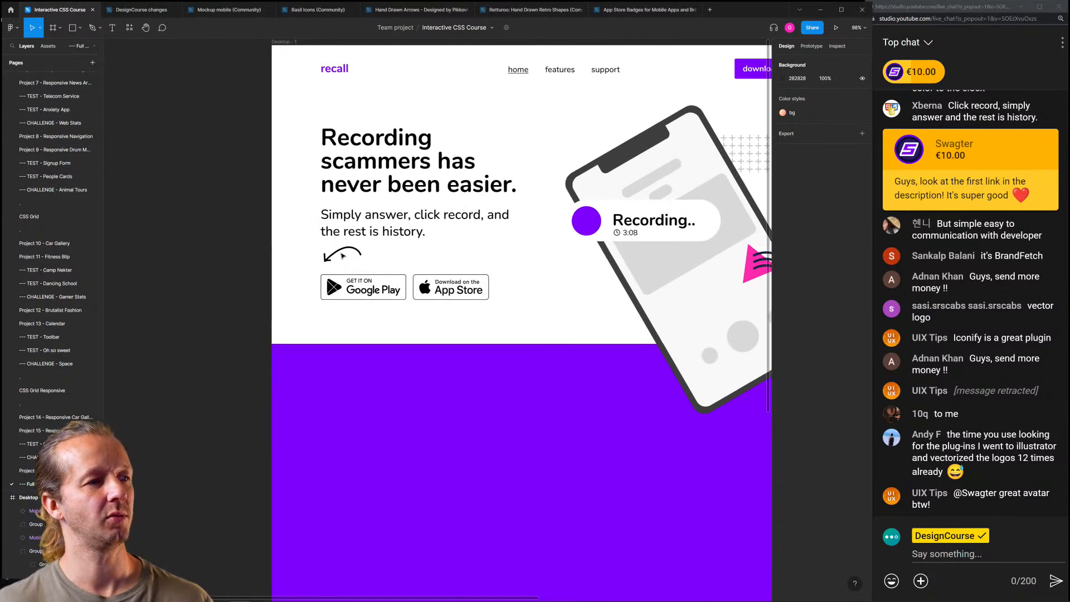
Flip the arrow horizontally and enlarge it to about 182 × 151, pointing at the Google Play badge from its left side
{"action": "right_click", "coordinate": [342, 255]}
{"action": "left_click", "coordinate": [357, 494]}
{"action": "left_click_drag", "start_coordinate": [358, 281], "coordinate": [326, 281]}
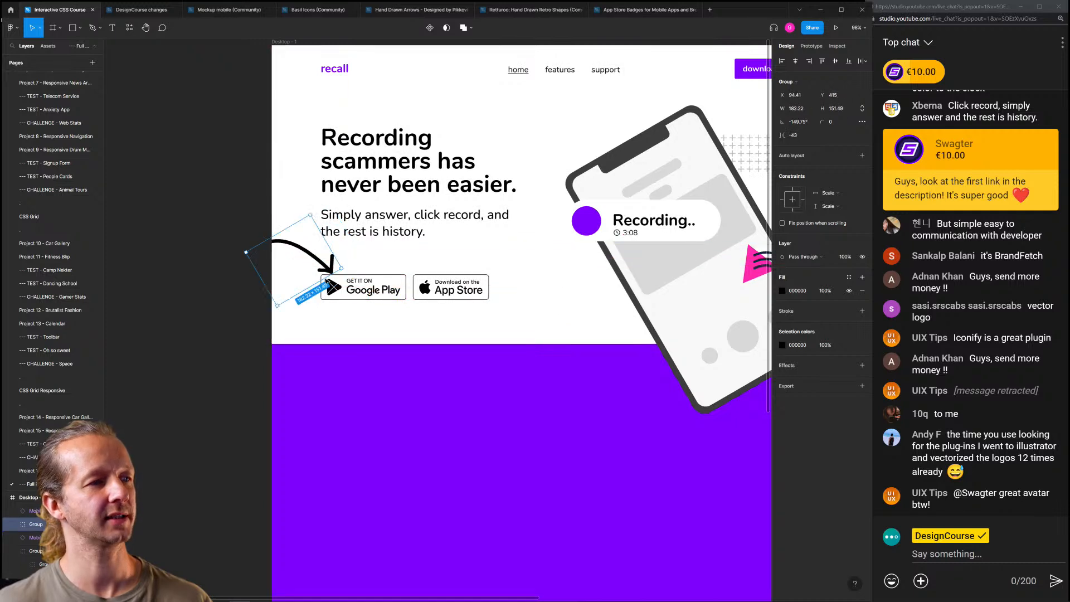
Shift both store badges slightly down and reposition the arrow at about X 76, Y 406 beside the Google Play badge
{"action": "left_click", "coordinate": [379, 296]}
{"action": "left_click", "coordinate": [454, 290], "text": "shift"}
{"action": "left_click_drag", "start_coordinate": [454, 289], "coordinate": [375, 297]}
{"action": "key", "text": "ctrl+z"}
{"action": "left_click", "coordinate": [453, 253]}
{"action": "left_click", "coordinate": [360, 261]}
{"action": "left_click_drag", "start_coordinate": [319, 261], "coordinate": [312, 257]}
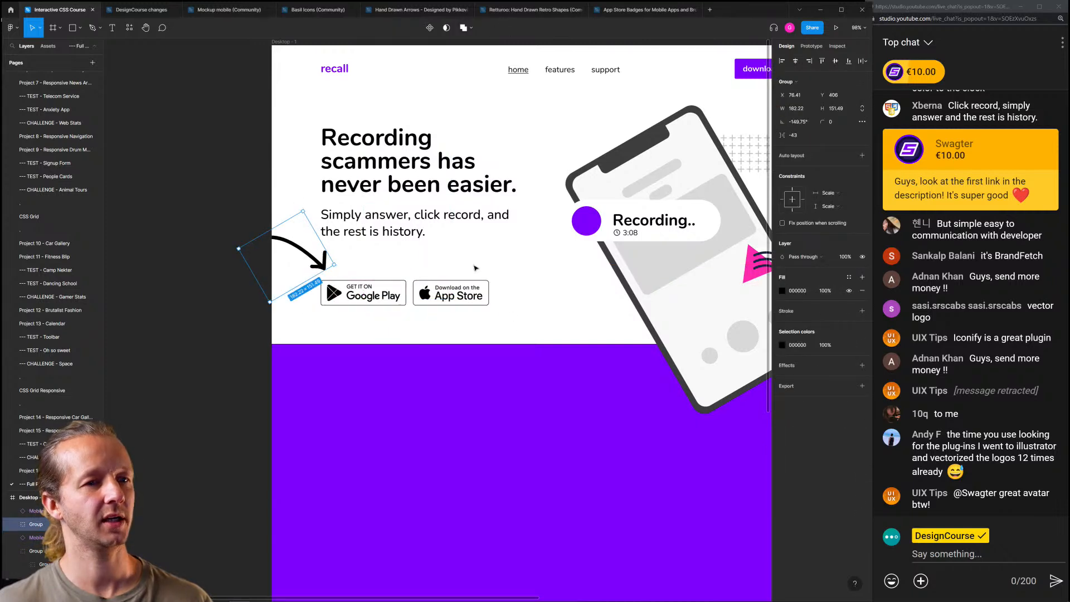
{"action": "left_click", "coordinate": [502, 275]}
{"action": "scroll", "coordinate": [452, 276], "scroll_direction": "right", "scroll_amount": 3}
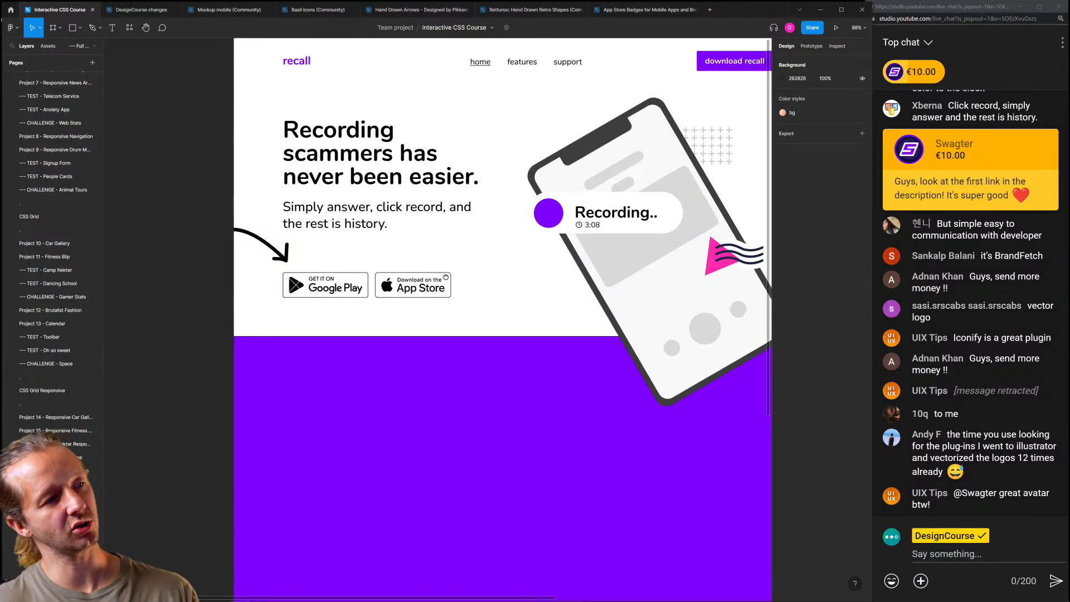
Try the wide curved arrow overhanging the Hand Drawn Arrows cover's edge as a replacement in the hero, then delete it
{"action": "left_click_drag", "start_coordinate": [434, 248], "coordinate": [402, 268]}
{"action": "left_click", "coordinate": [418, 10]}
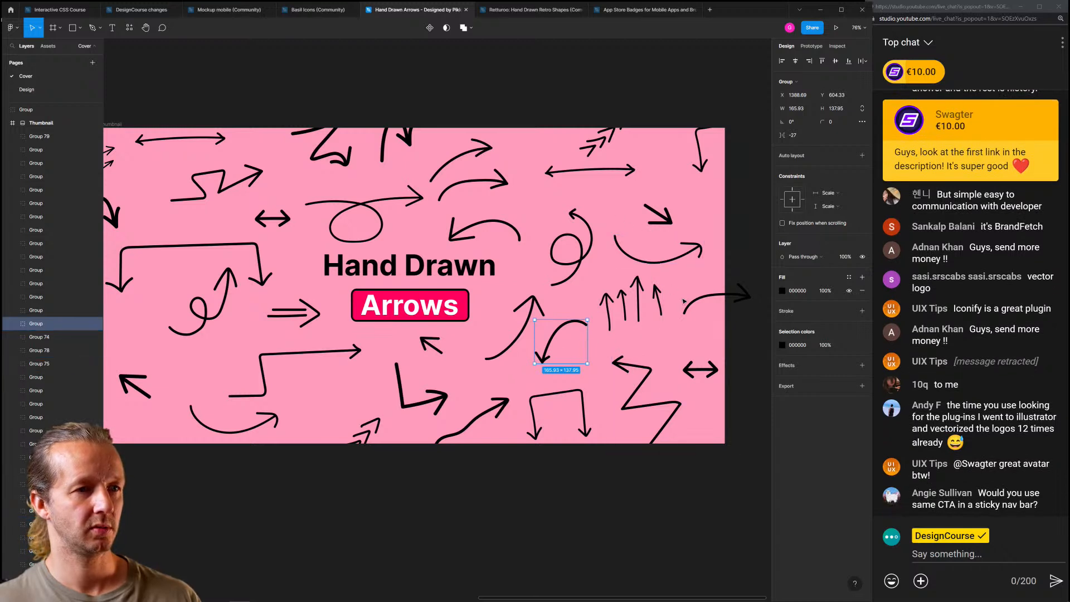
{"action": "left_click", "coordinate": [711, 298]}
{"action": "left_click", "coordinate": [666, 287]}
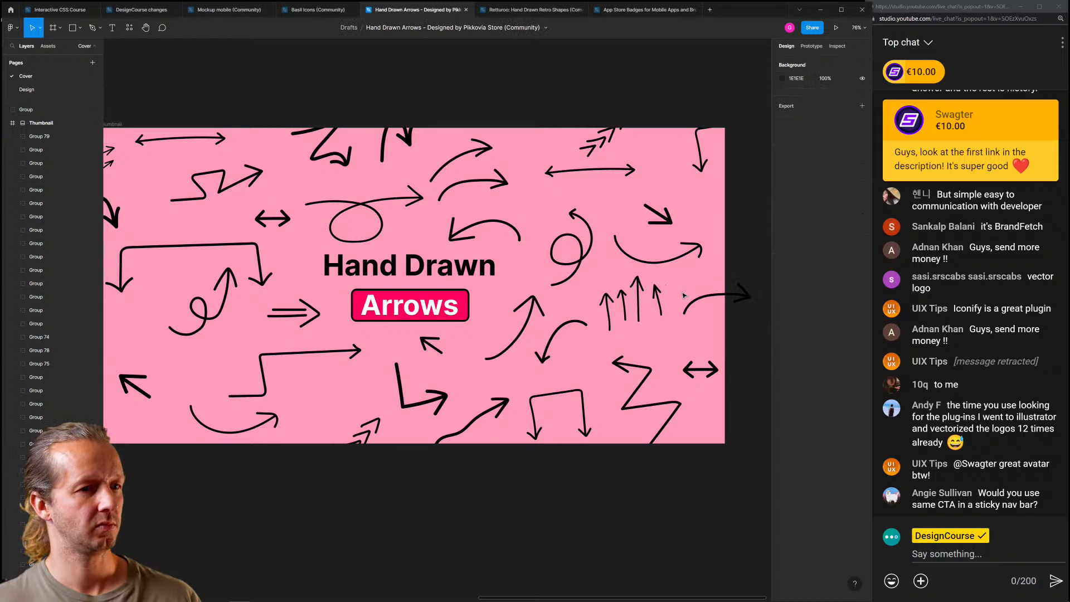
{"action": "left_click", "coordinate": [696, 302]}
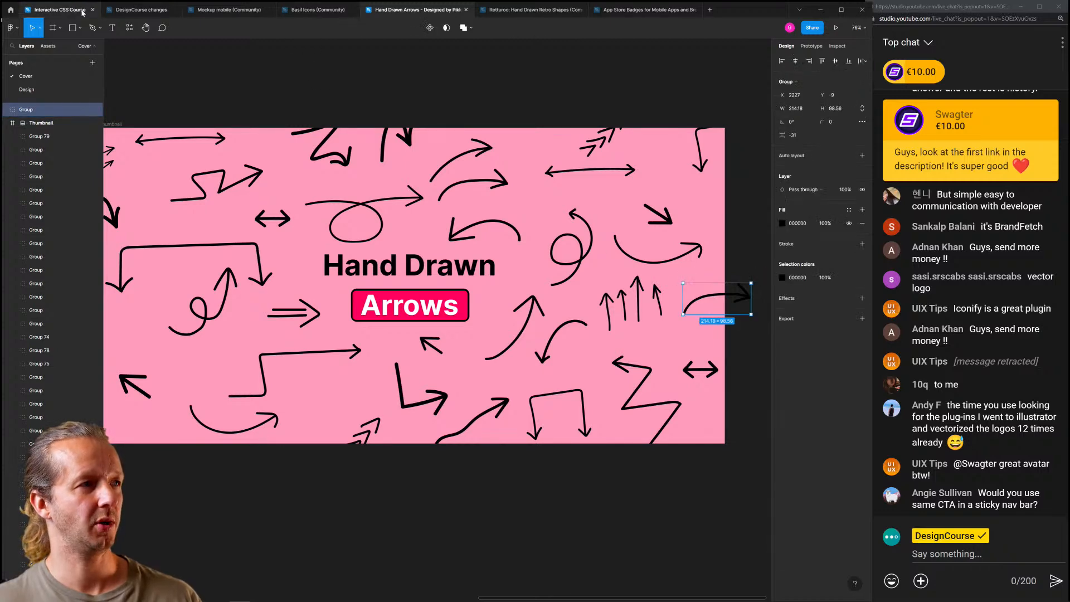
{"action": "left_click", "coordinate": [83, 12]}
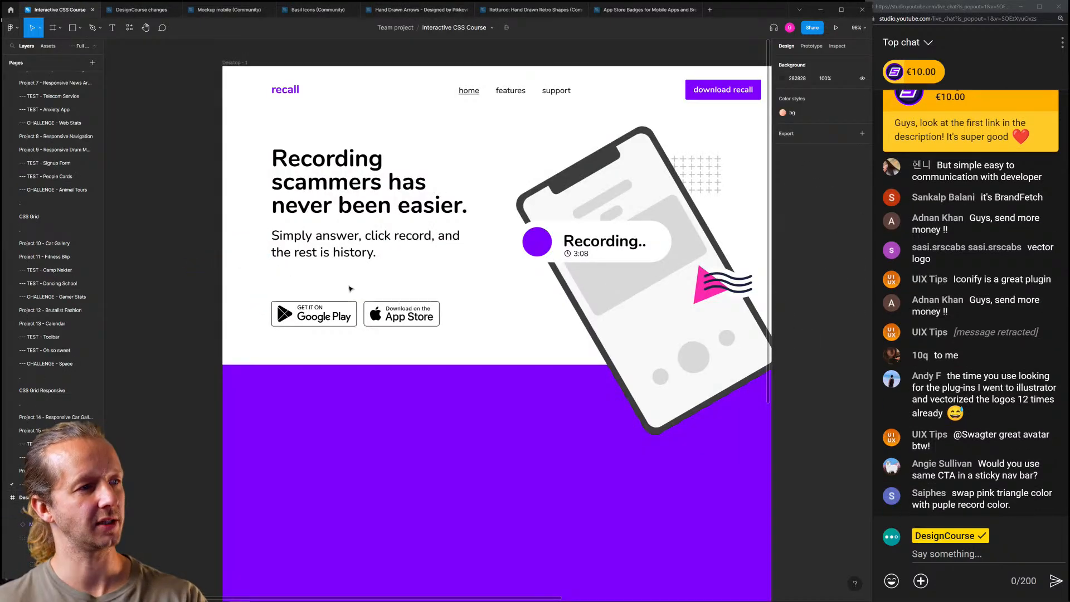
{"action": "key", "text": "ctrl+v"}
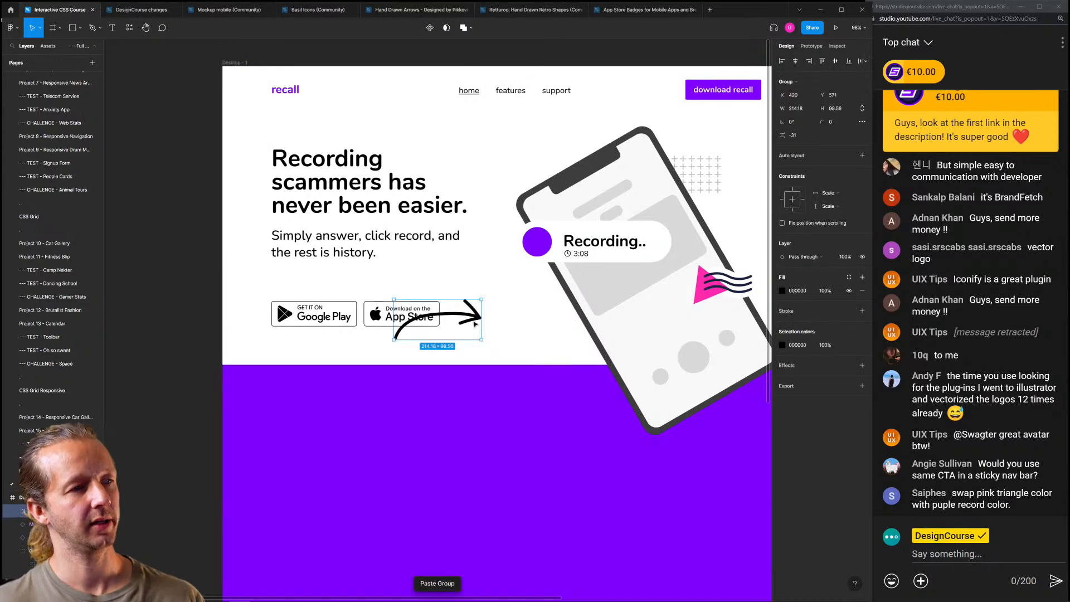
{"action": "key", "text": "Delete"}
Copy the upright looped arrow from the Hand Drawn Arrows file and paste it into the hero of the Interactive CSS Course file
{"action": "left_click", "coordinate": [534, 11]}
{"action": "left_click", "coordinate": [445, 13]}
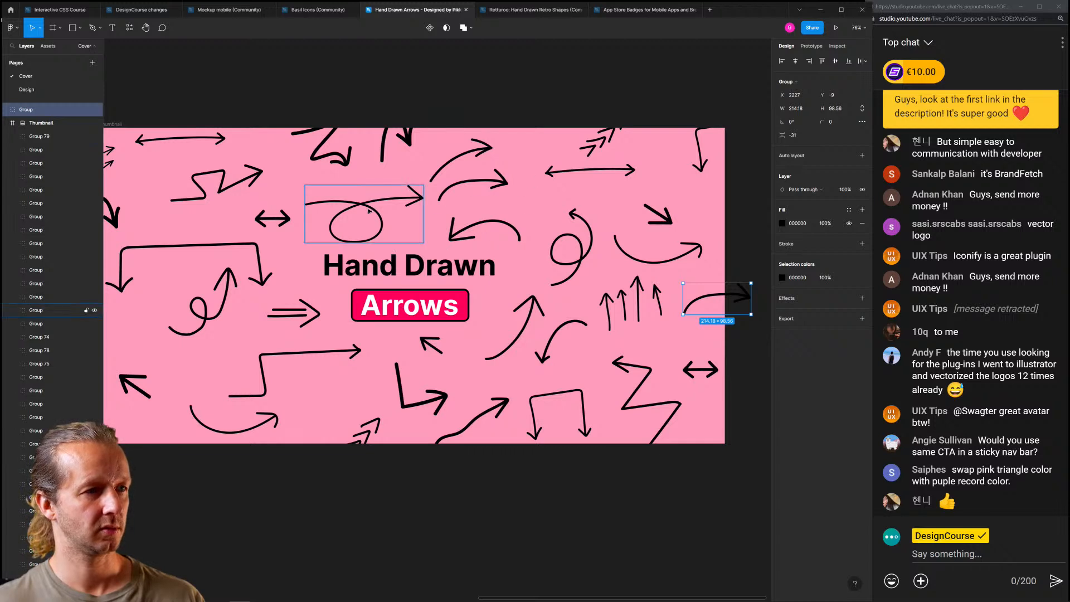
{"action": "left_click", "coordinate": [583, 255]}
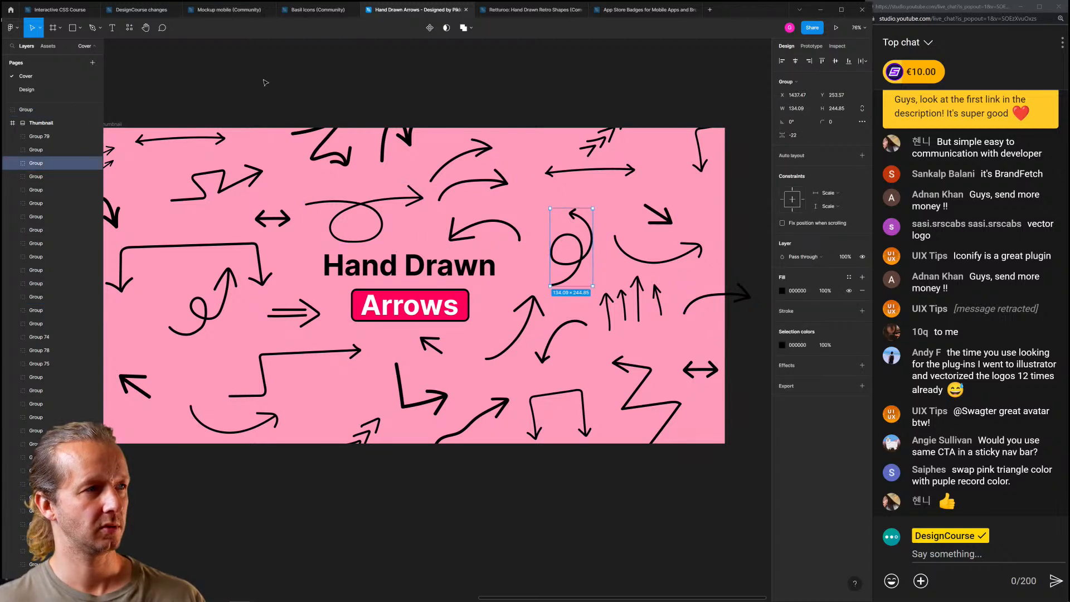
{"action": "left_click", "coordinate": [75, 13]}
{"action": "key", "text": "ctrl+v"}
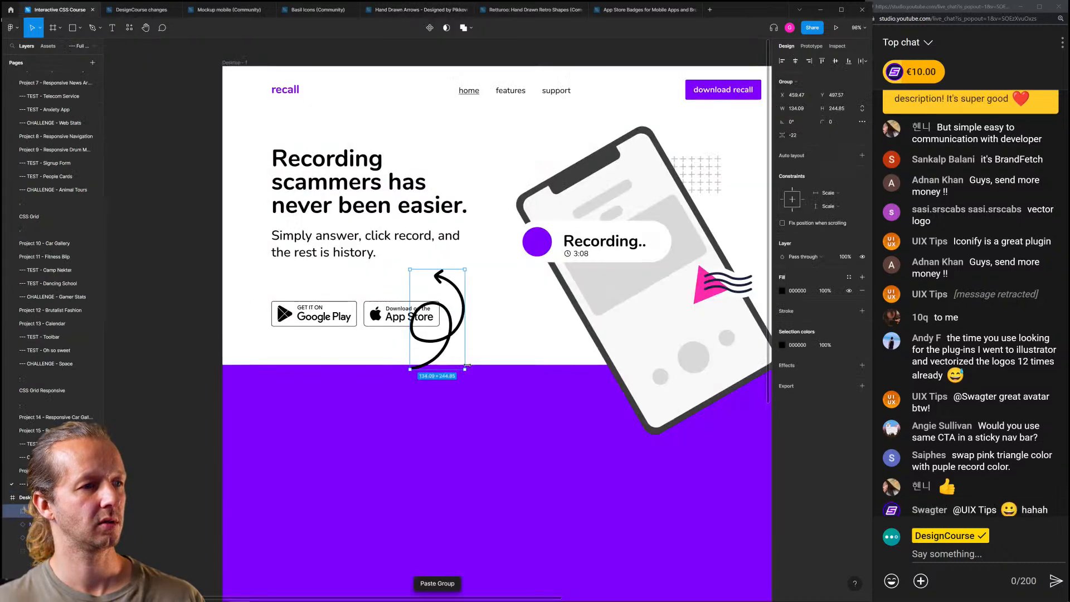
Flip the looped arrow horizontally and vertically, then angle it from the subheading's left edge toward the Google Play badge at about 126 × 225
{"action": "left_click_drag", "start_coordinate": [467, 365], "coordinate": [340, 353]}
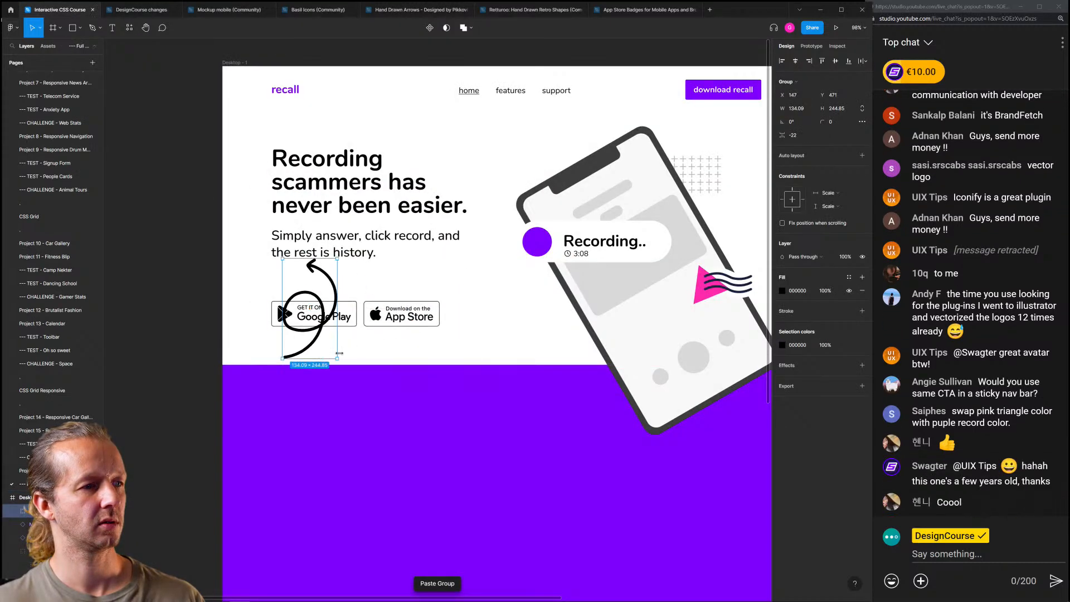
{"action": "right_click", "coordinate": [324, 323]}
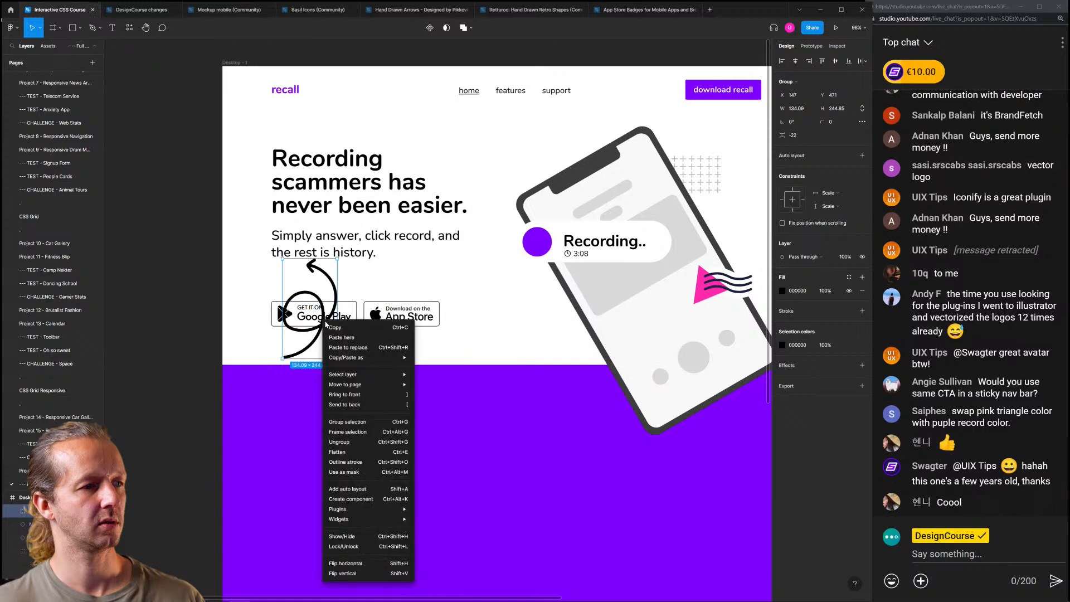
{"action": "left_click", "coordinate": [343, 565]}
{"action": "right_click", "coordinate": [303, 296]}
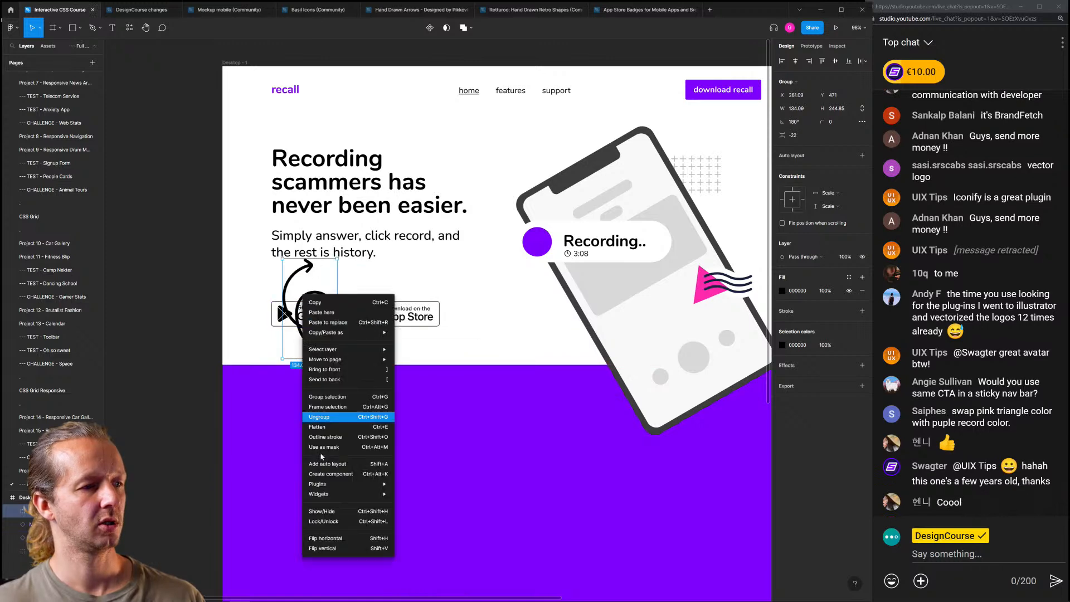
{"action": "left_click", "coordinate": [330, 549]}
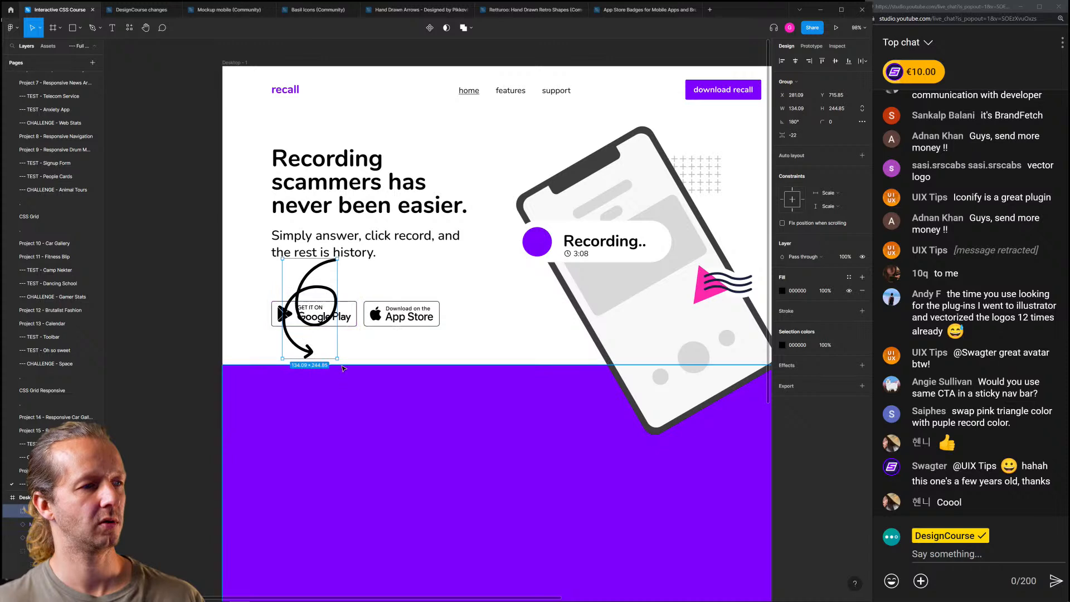
{"action": "left_click_drag", "start_coordinate": [343, 367], "coordinate": [249, 264]}
{"action": "left_click_drag", "start_coordinate": [277, 302], "coordinate": [252, 326]}
{"action": "left_click", "coordinate": [186, 192]}
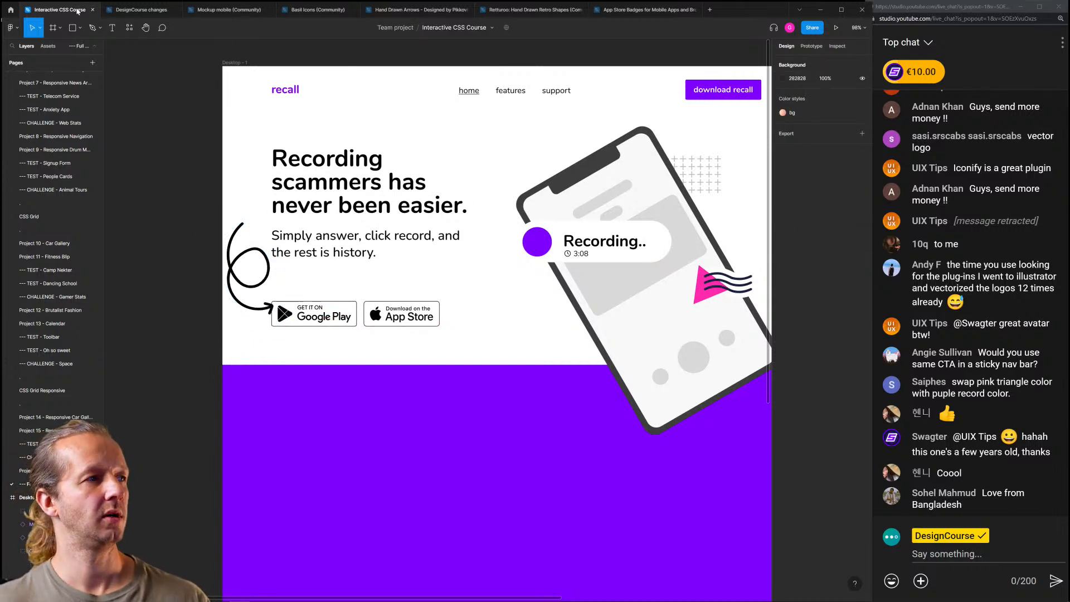
Delete the looped arrow and check the Retturoo shapes and Hand Drawn Arrows files for an alternative
{"action": "left_click", "coordinate": [232, 240]}
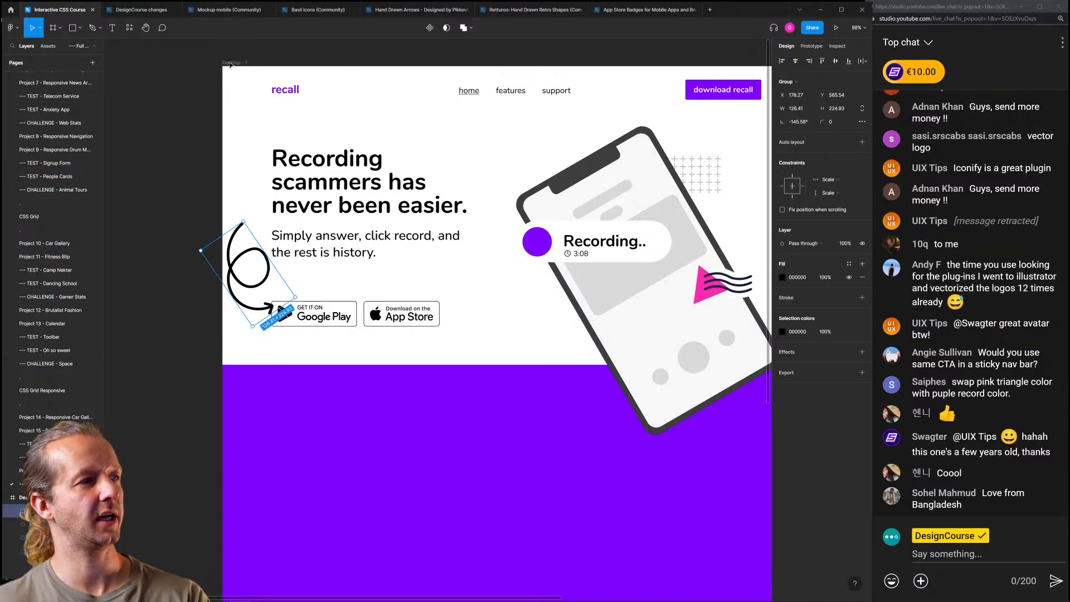
{"action": "key", "text": "Delete"}
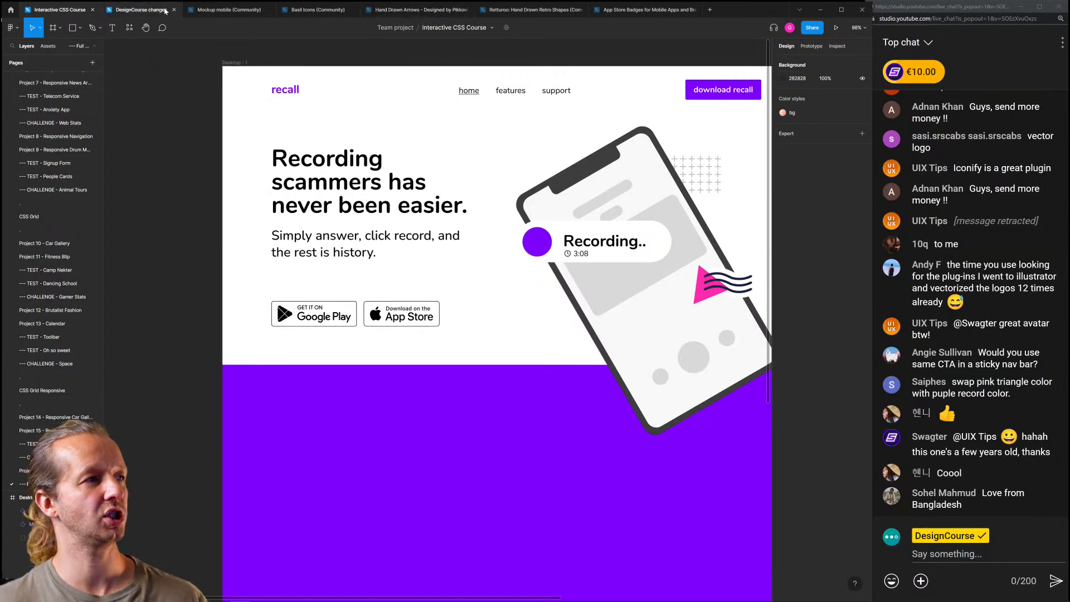
{"action": "left_click", "coordinate": [542, 11]}
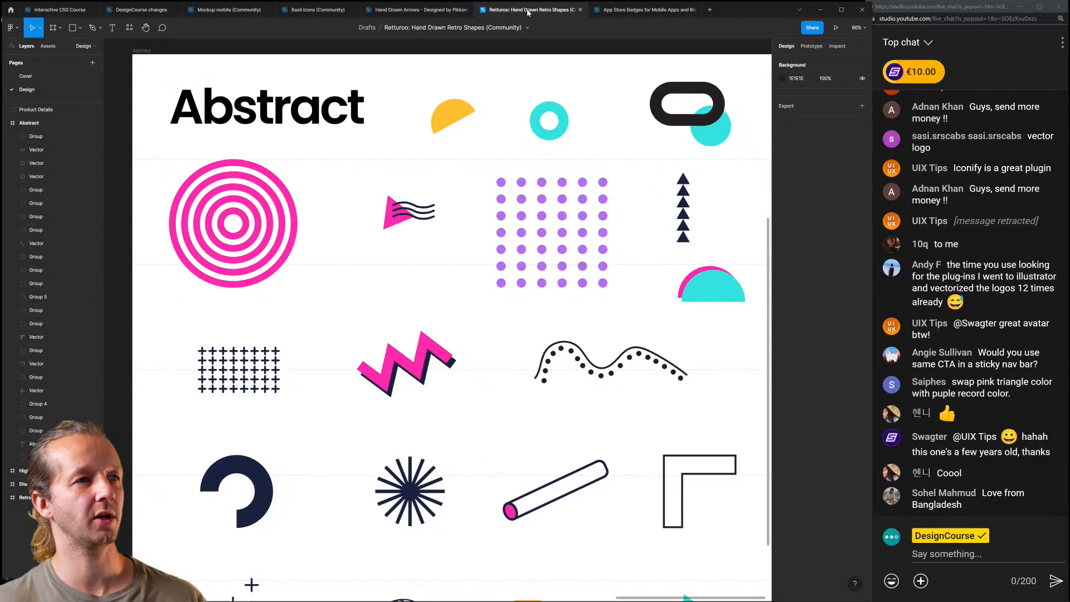
{"action": "left_click", "coordinate": [419, 10]}
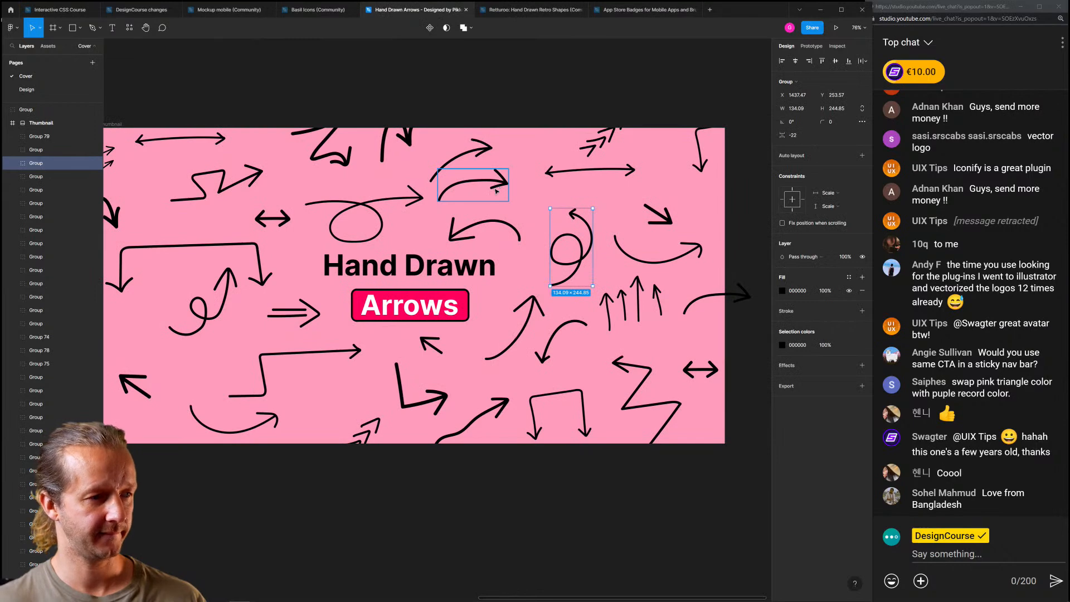
{"action": "left_click", "coordinate": [64, 16]}
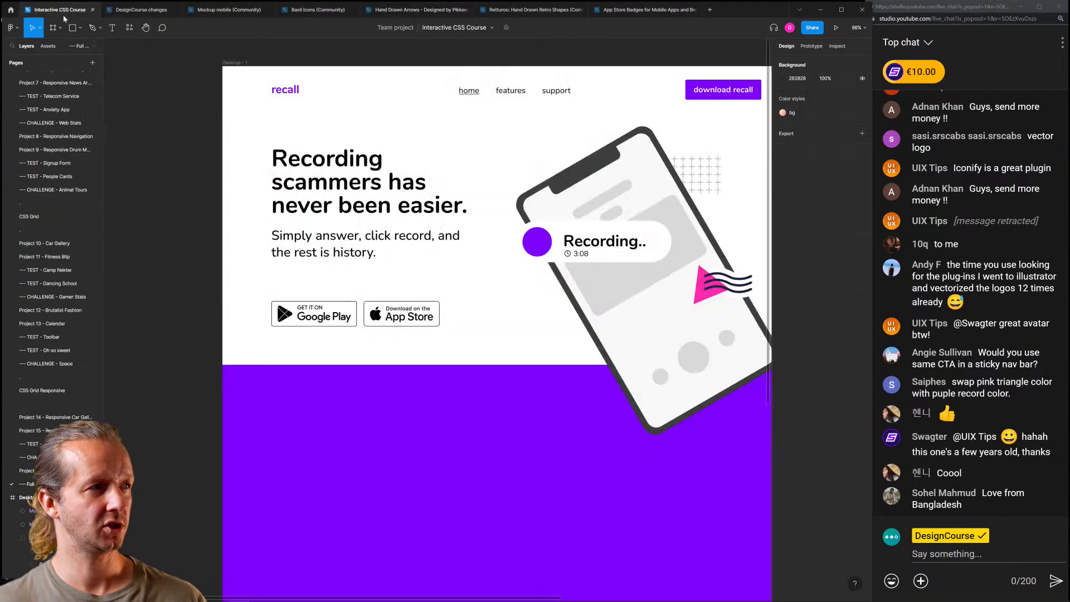
Move the Google Play and App Store badges together up to Y 559
{"action": "scroll", "coordinate": [231, 224], "scroll_direction": "up", "scroll_amount": 5}
{"action": "left_click_drag", "start_coordinate": [356, 299], "coordinate": [627, 357]}
{"action": "left_click_drag", "start_coordinate": [627, 354], "coordinate": [628, 358]}
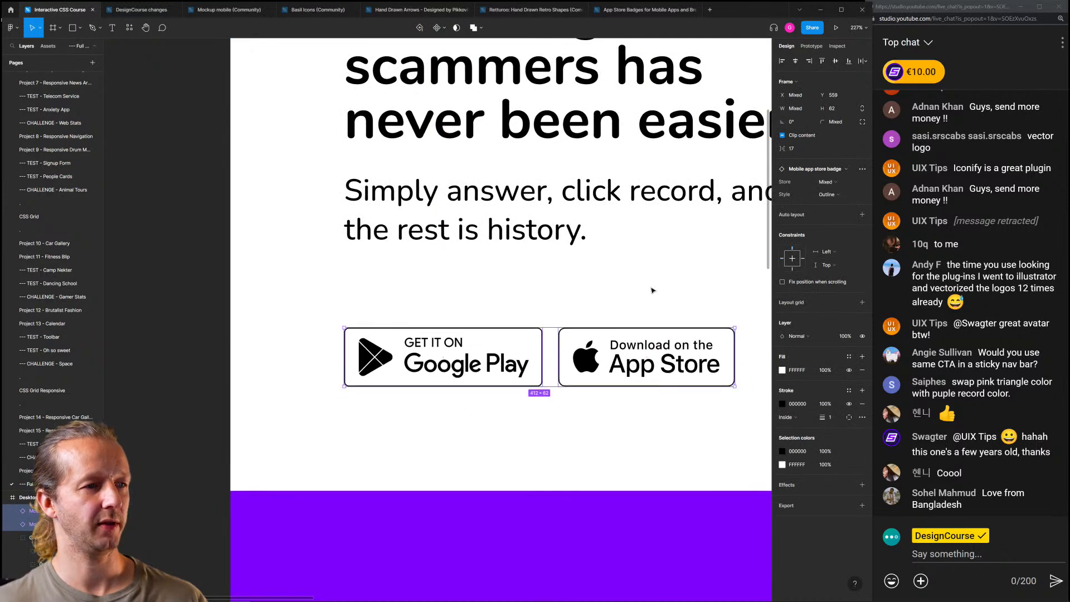
{"action": "left_click", "coordinate": [600, 284]}
{"action": "left_click_drag", "start_coordinate": [394, 281], "coordinate": [396, 291]}
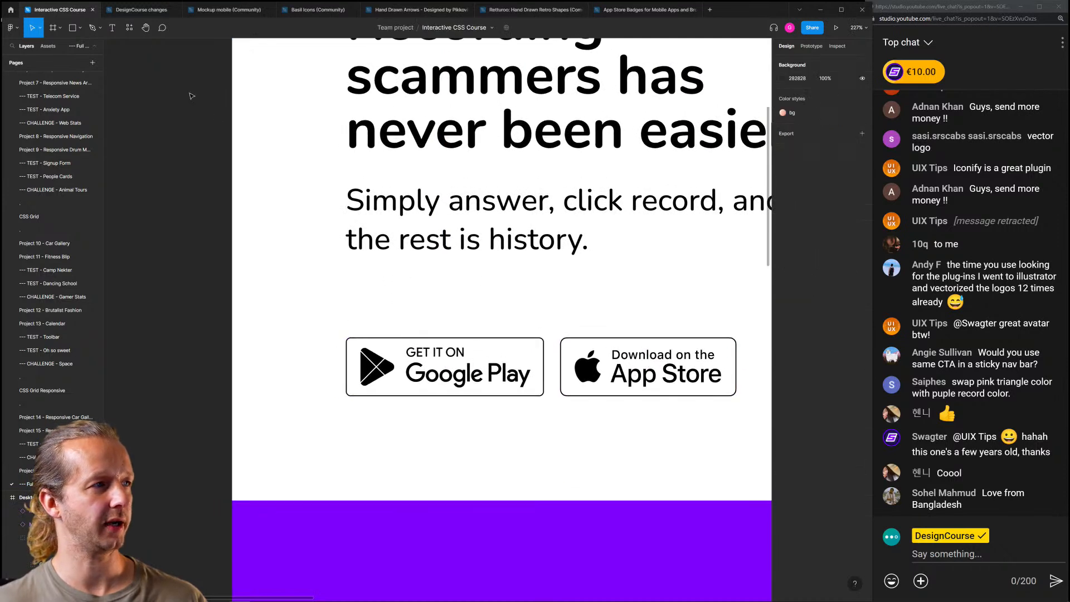
Draw a curved line with the Pen tool from beside the subheading's left edge down toward the Google Play badge
{"action": "left_click", "coordinate": [93, 27]}
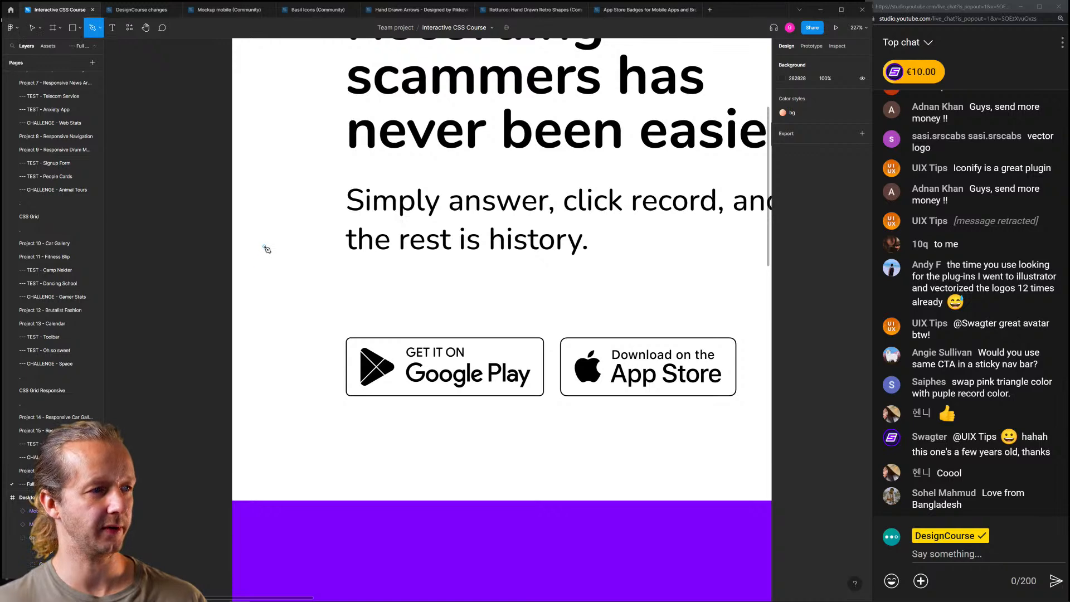
{"action": "left_click", "coordinate": [265, 246]}
{"action": "left_click_drag", "start_coordinate": [315, 328], "coordinate": [363, 343]}
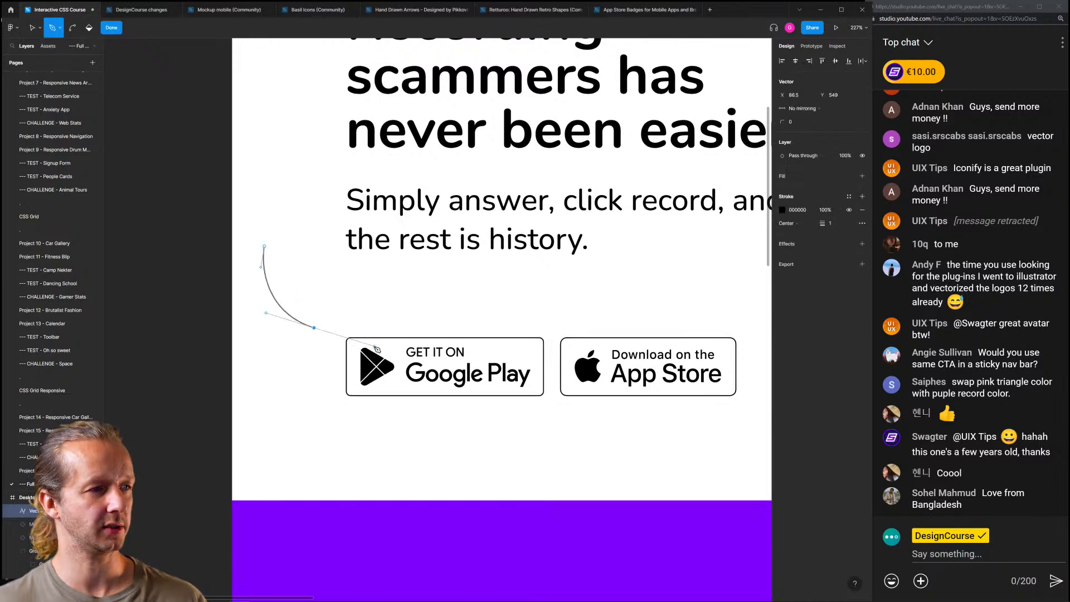
{"action": "scroll", "coordinate": [322, 341], "scroll_direction": "up", "scroll_amount": 5}
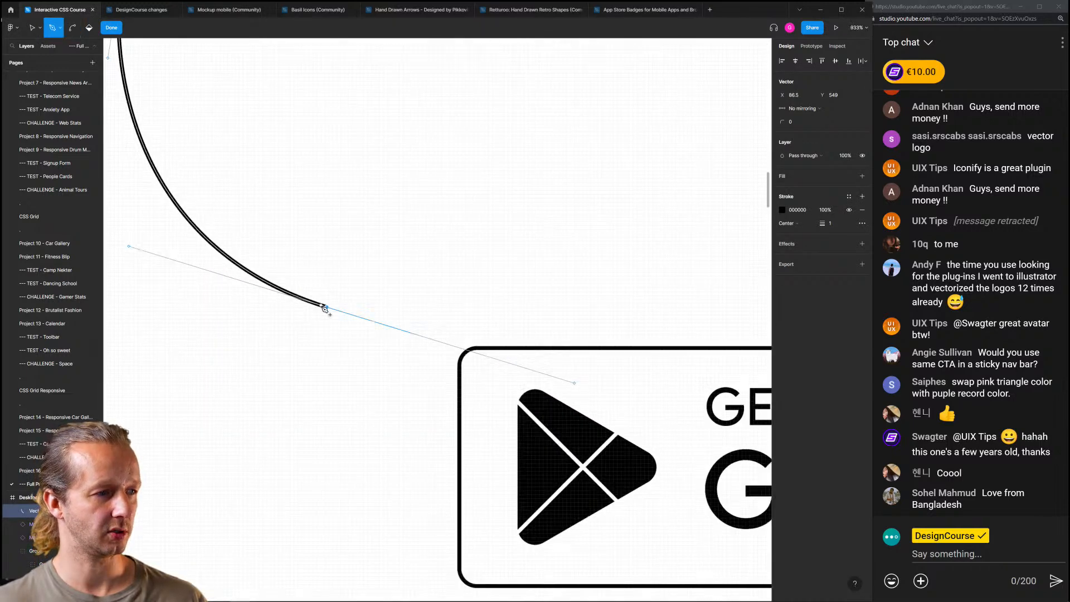
{"action": "key", "text": "Escape"}
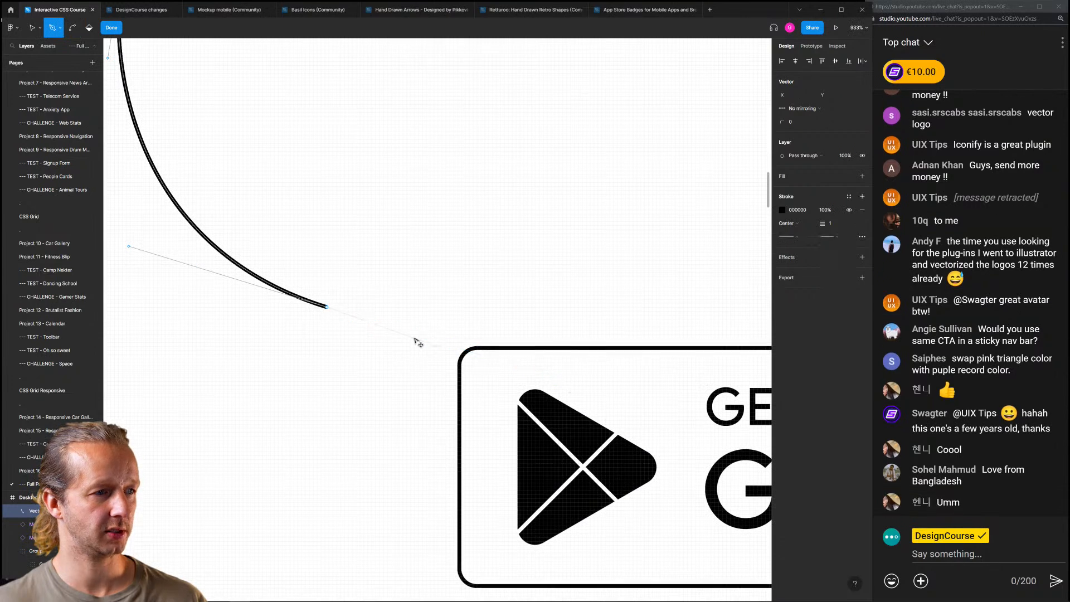
Add a loose, hand-drawn-style arrowhead to the curve's lower end, making the whole arrow about 60 × 91
{"action": "left_click", "coordinate": [249, 370]}
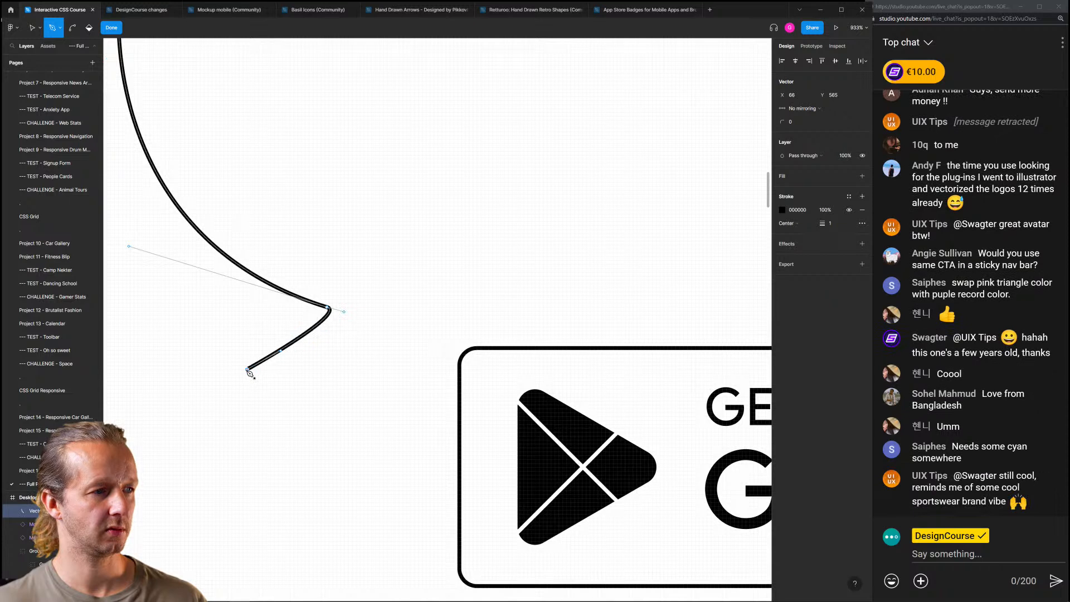
{"action": "key", "text": "ctrl+z"}
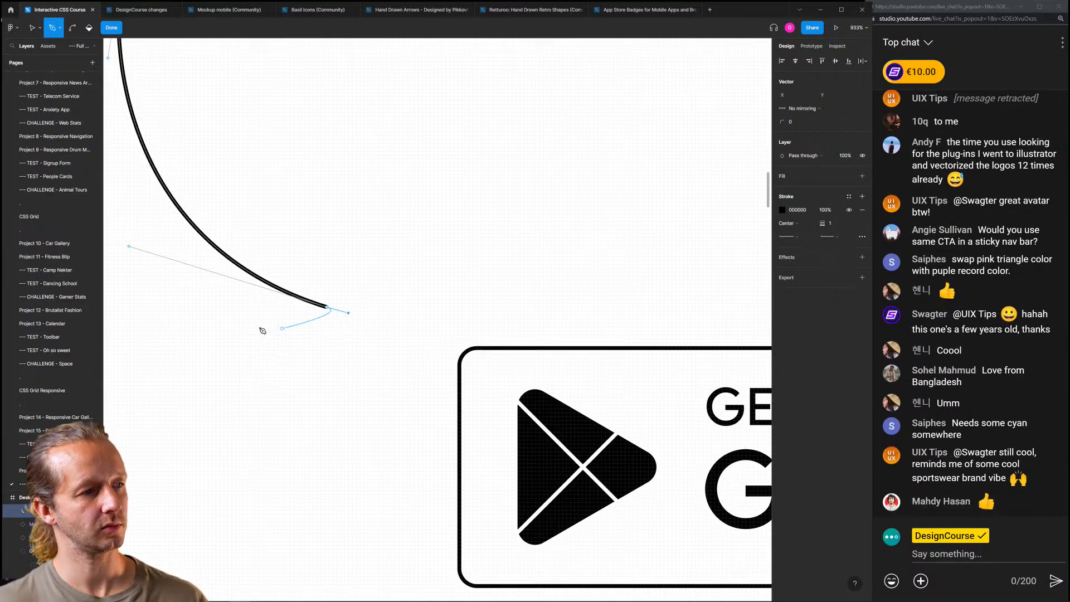
{"action": "left_click", "coordinate": [220, 324]}
{"action": "left_click_drag", "start_coordinate": [348, 313], "coordinate": [364, 295]}
{"action": "left_click", "coordinate": [320, 189]}
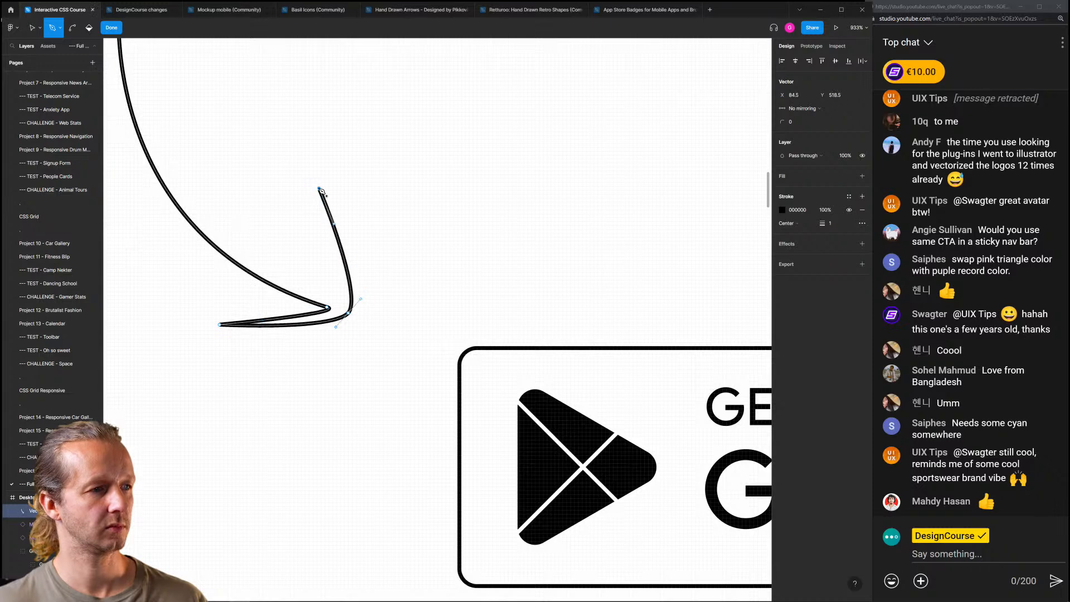
{"action": "key", "text": "Escape"}
{"action": "scroll", "coordinate": [433, 246], "scroll_direction": "down", "scroll_amount": 10}
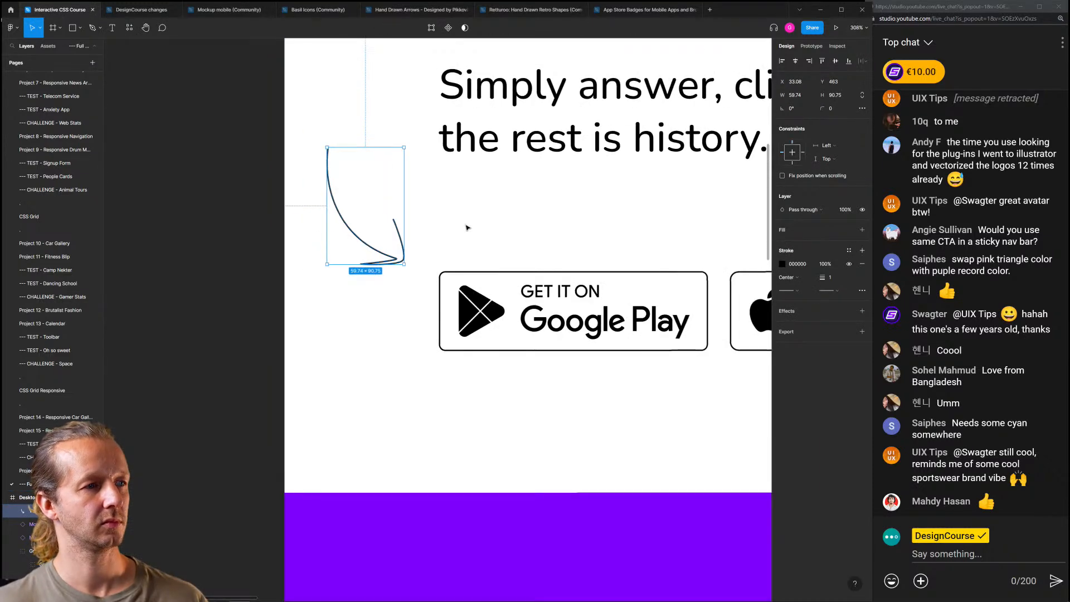
Set the drawn arrow's stroke weight to 2 and give its end a round cap
{"action": "left_click_drag", "start_coordinate": [536, 211], "coordinate": [351, 318]}
{"action": "left_click", "coordinate": [260, 334]}
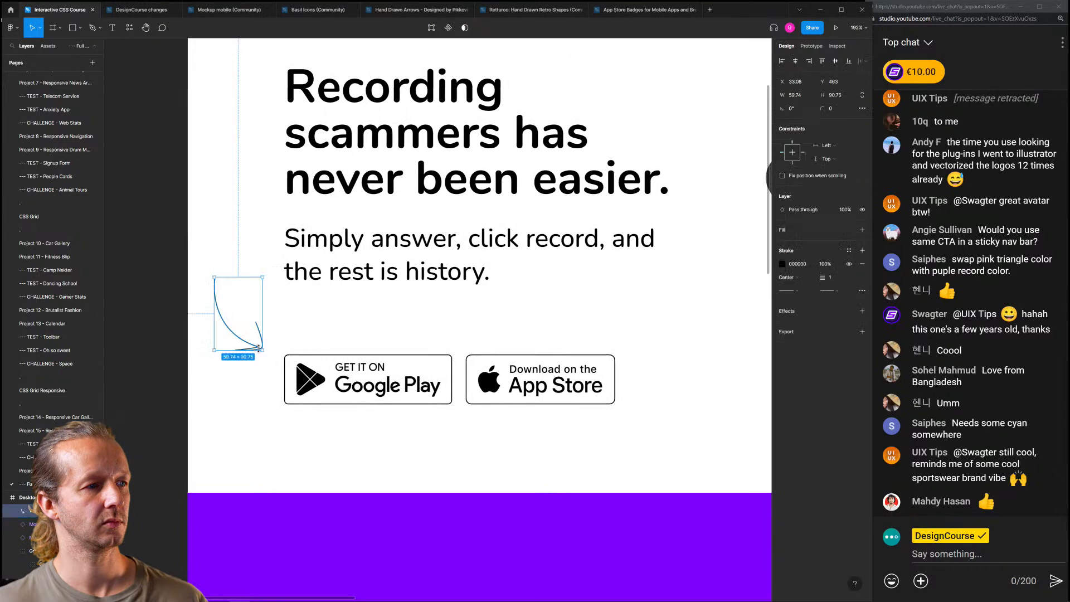
{"action": "left_click", "coordinate": [830, 277]}
{"action": "type", "text": "2"}
{"action": "key", "text": "Return"}
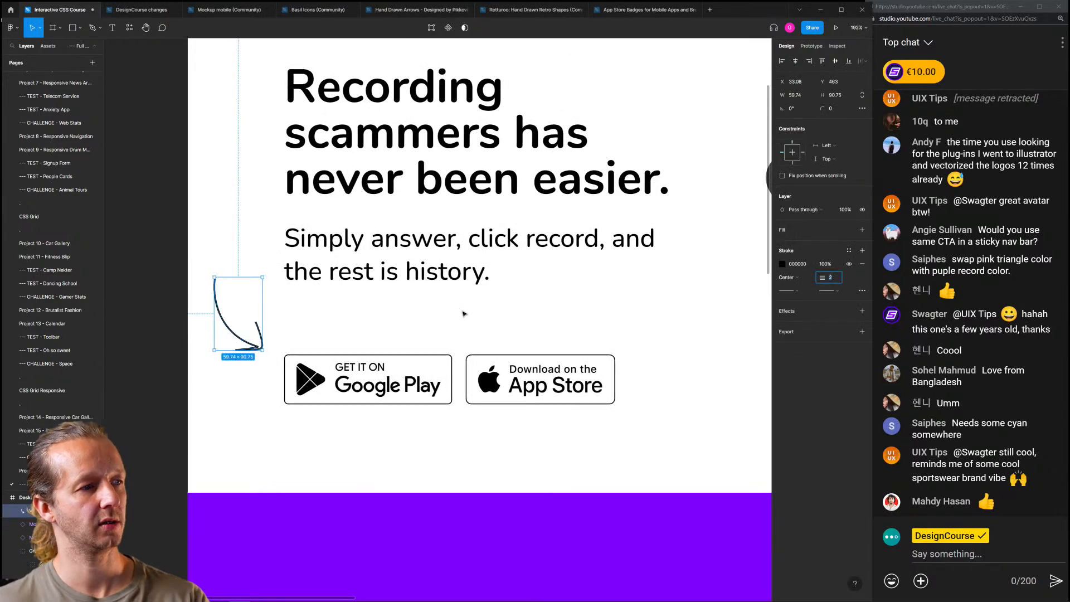
{"action": "left_click", "coordinate": [829, 291]}
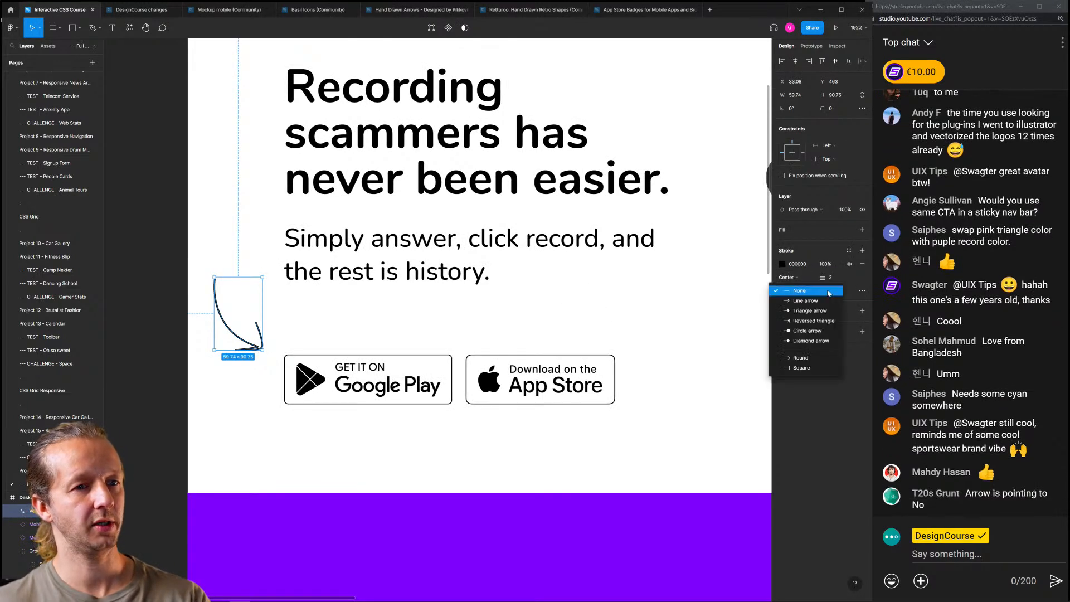
{"action": "left_click", "coordinate": [825, 292]}
{"action": "left_click", "coordinate": [826, 291]}
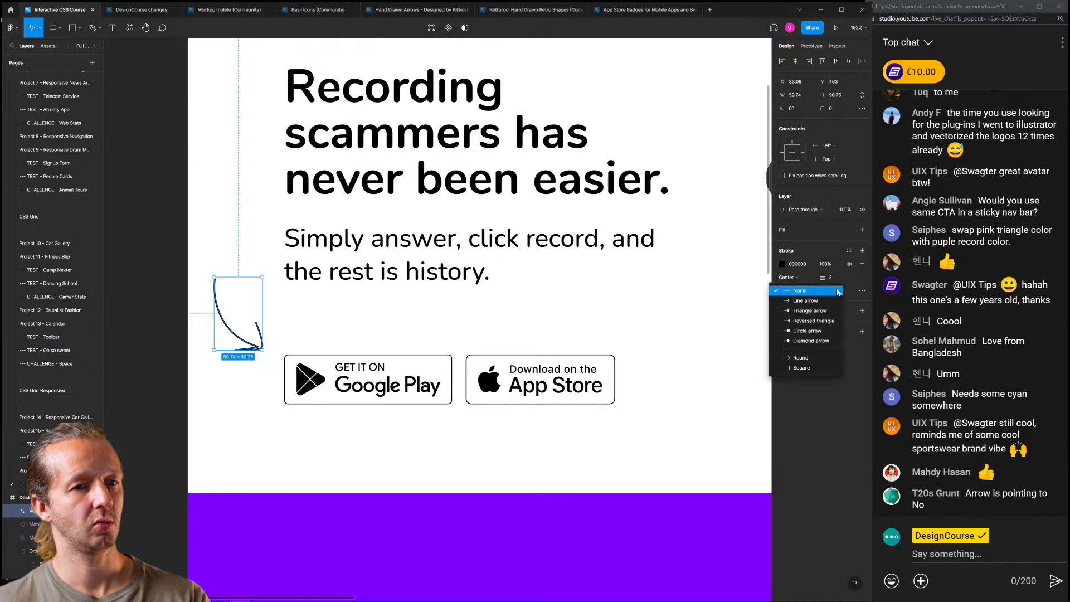
{"action": "left_click", "coordinate": [803, 357]}
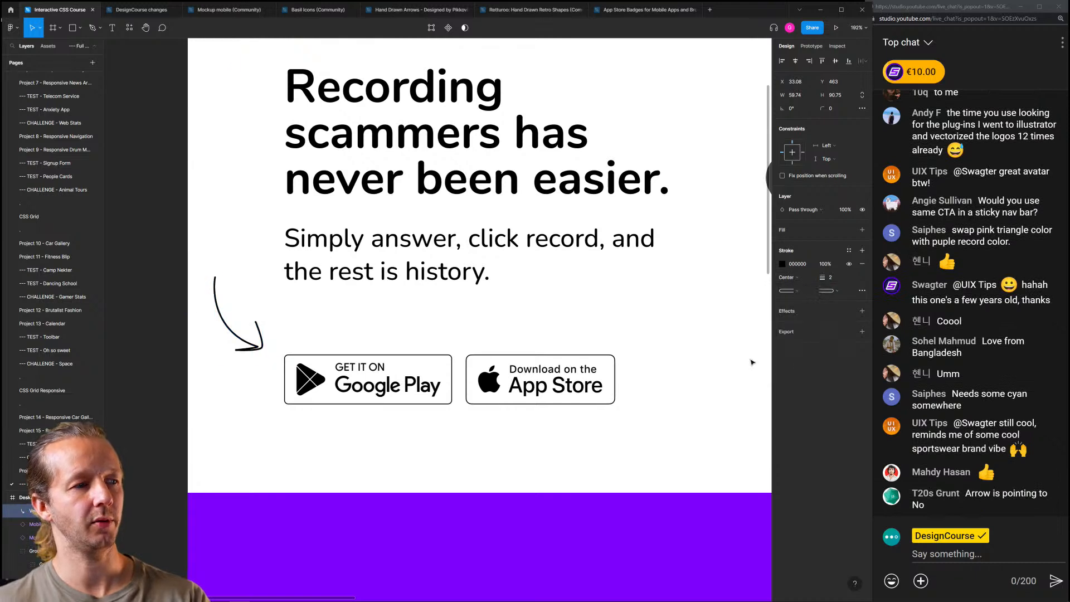
Recolour the drawn arrow's stroke to purple 7E00FD, sampled from the purple section below the hero
{"action": "left_click", "coordinate": [782, 264]}
{"action": "key", "text": "Escape"}
{"action": "key", "text": "i"}
{"action": "left_click", "coordinate": [614, 496]}
{"action": "left_click", "coordinate": [686, 417]}
{"action": "scroll", "coordinate": [685, 356], "scroll_direction": "down", "scroll_amount": 2}
{"action": "left_click", "coordinate": [456, 344]}
{"action": "left_click", "coordinate": [607, 333]}
{"action": "left_click_drag", "start_coordinate": [617, 342], "coordinate": [441, 334]}
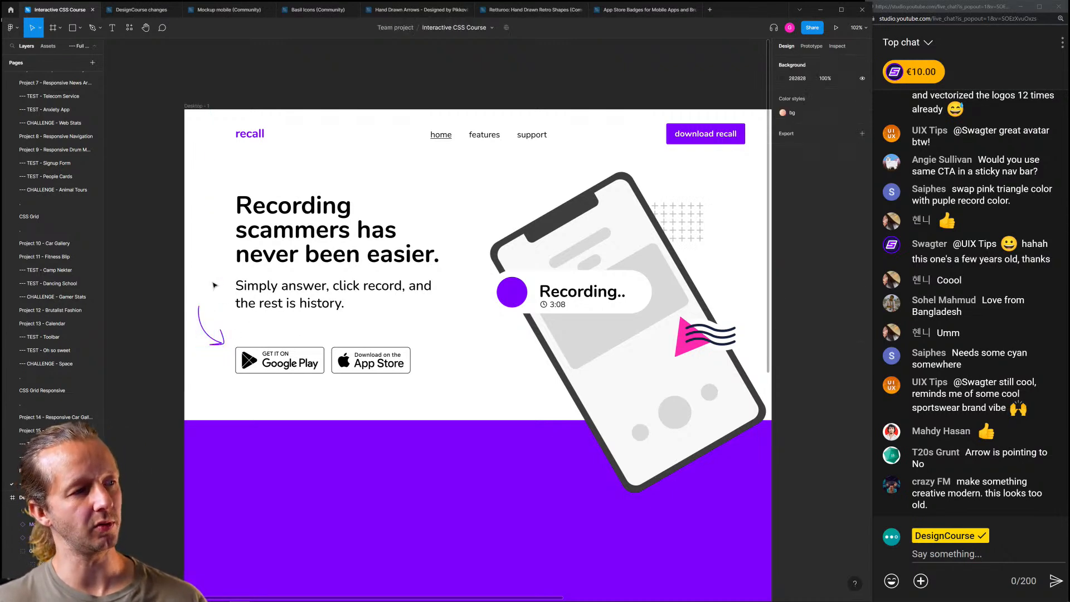
Examine the purple arrow's shape up close and its fit beside the headline, subheading and store badges
{"action": "left_click", "coordinate": [214, 344]}
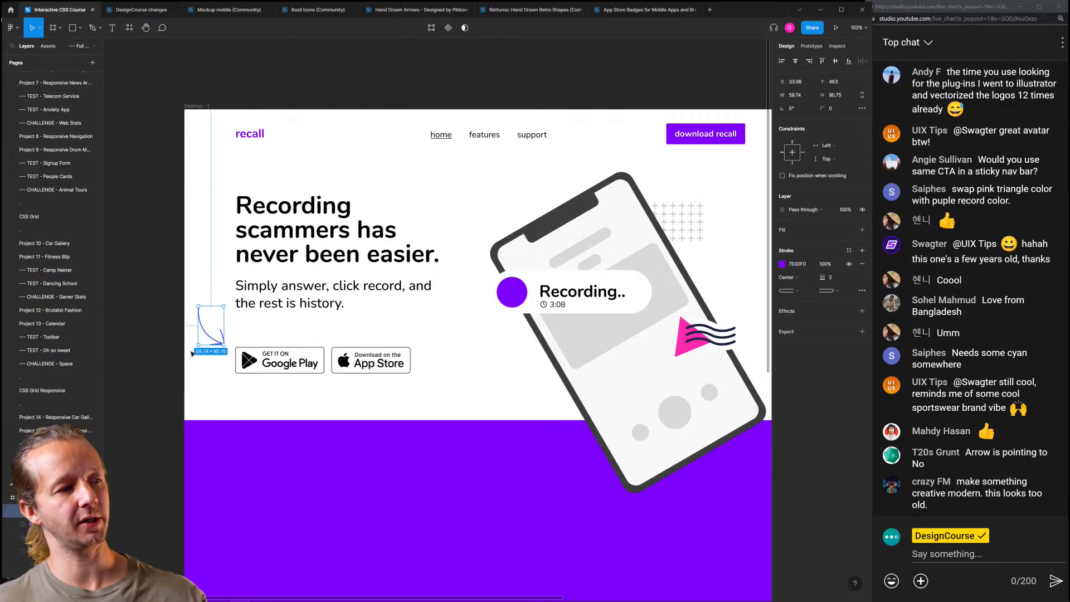
{"action": "scroll", "coordinate": [200, 343], "scroll_direction": "up", "scroll_amount": 6}
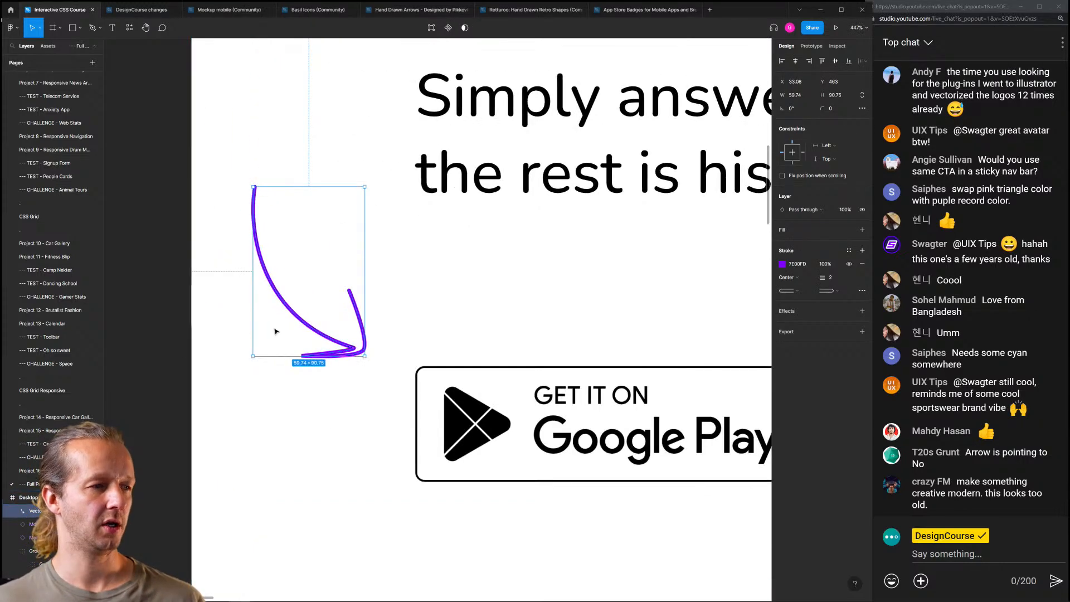
{"action": "left_click", "coordinate": [403, 300]}
{"action": "left_click_drag", "start_coordinate": [340, 252], "coordinate": [332, 301]}
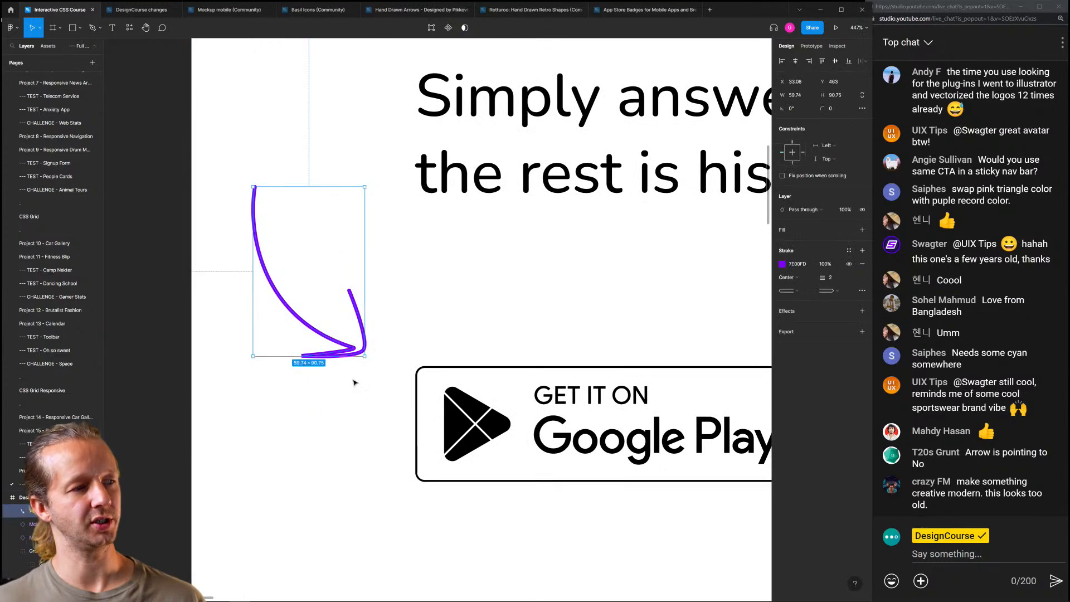
{"action": "left_click", "coordinate": [415, 311]}
{"action": "scroll", "coordinate": [434, 290], "scroll_direction": "down", "scroll_amount": 5}
{"action": "scroll", "coordinate": [437, 289], "scroll_direction": "down", "scroll_amount": 3}
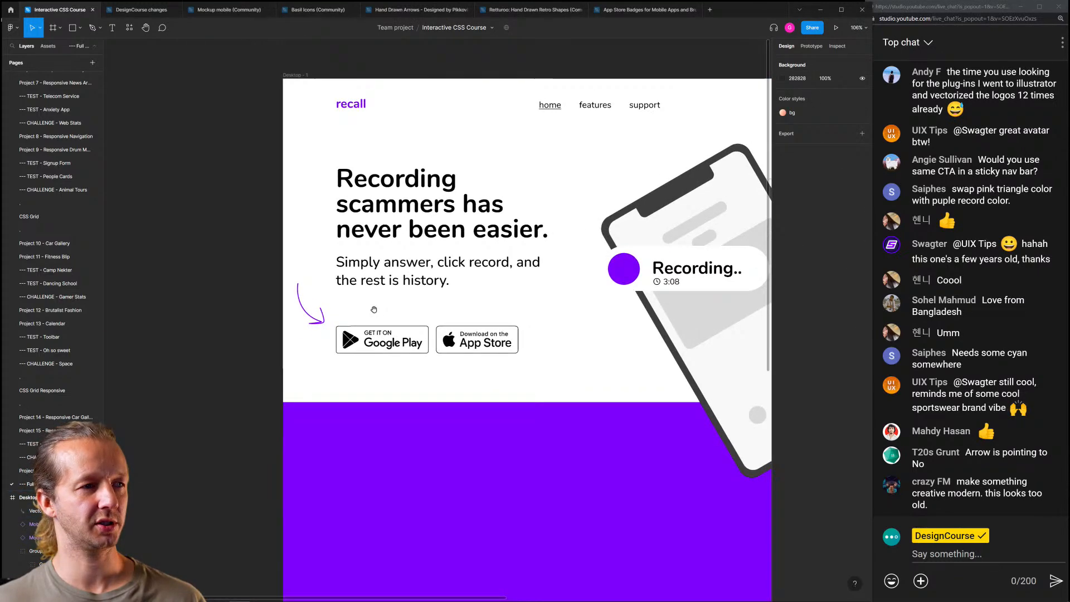
{"action": "left_click_drag", "start_coordinate": [336, 161], "coordinate": [549, 355]}
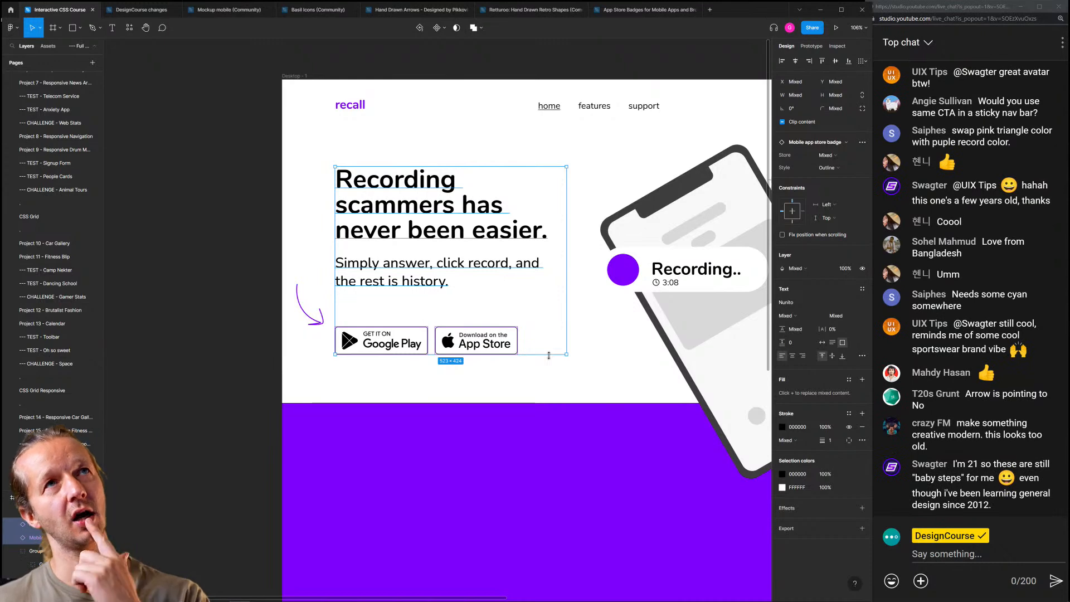
{"action": "left_click", "coordinate": [312, 319]}
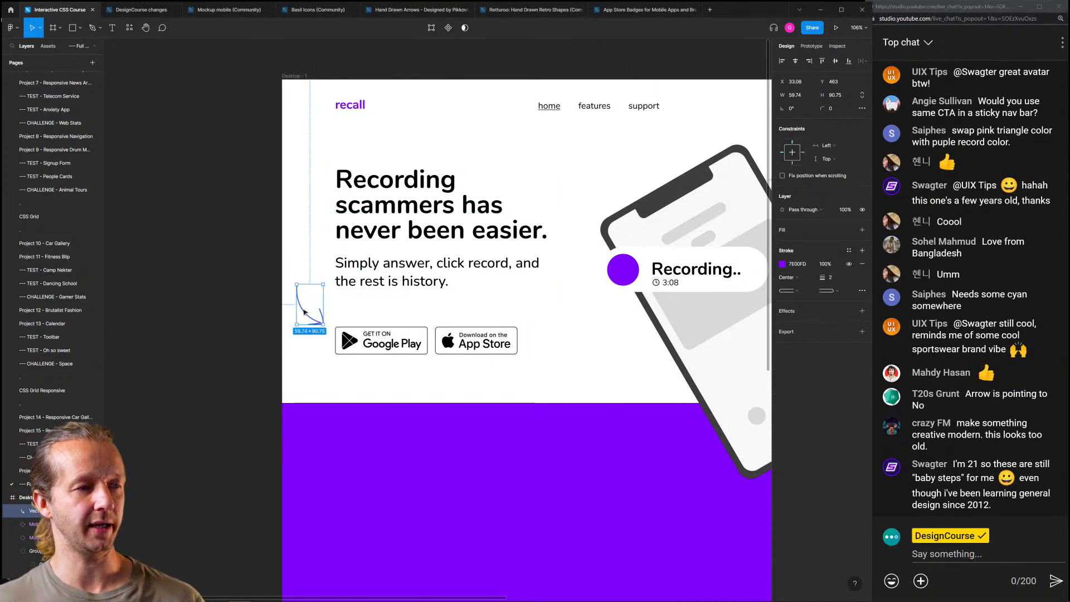
{"action": "left_click", "coordinate": [380, 304]}
{"action": "scroll", "coordinate": [390, 308], "scroll_direction": "right", "scroll_amount": 6}
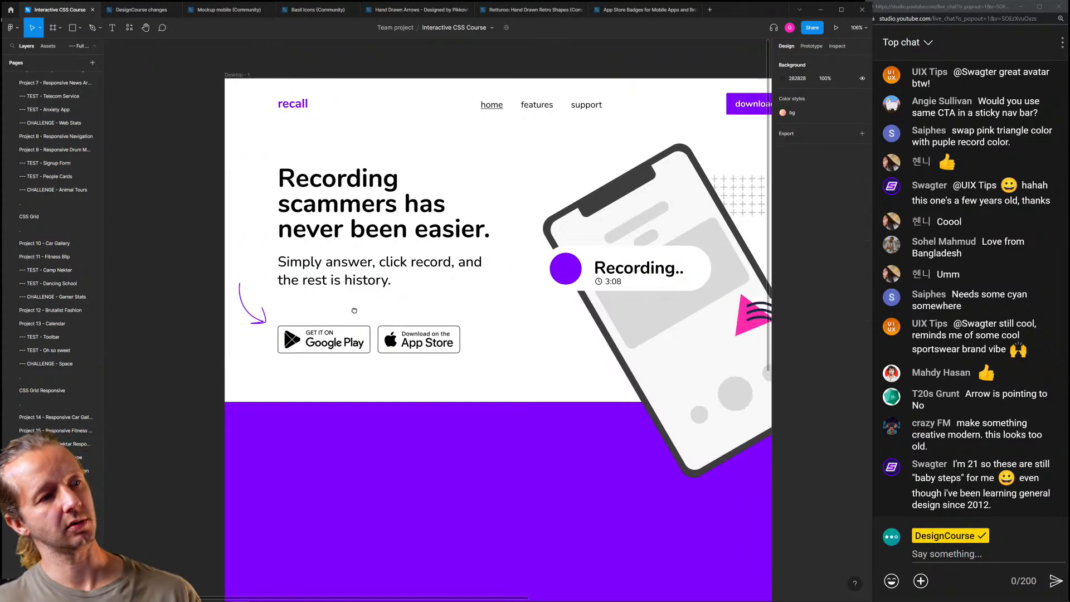
Enlarge the purple arrow to about 102 × 155, rotate it to about -4.2° and set its stroke weight to 3
{"action": "left_click", "coordinate": [164, 319]}
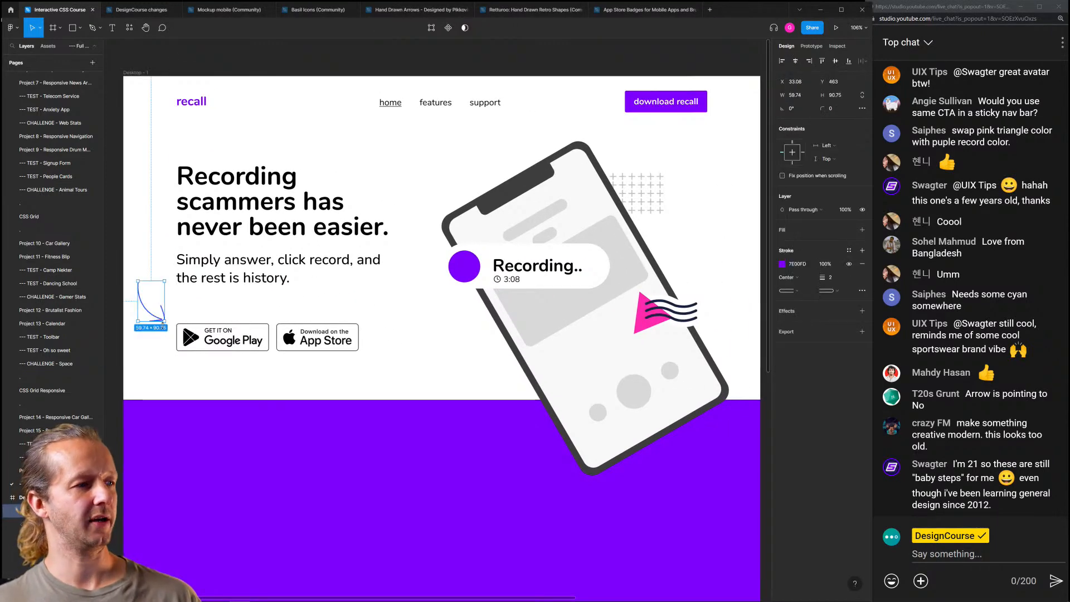
{"action": "mouse_move", "coordinate": [138, 282]}
{"action": "left_mouse_down"}
{"action": "mouse_move", "coordinate": [113, 256]}
{"action": "mouse_move", "coordinate": [182, 218]}
{"action": "left_mouse_up"}
{"action": "left_click", "coordinate": [119, 227]}
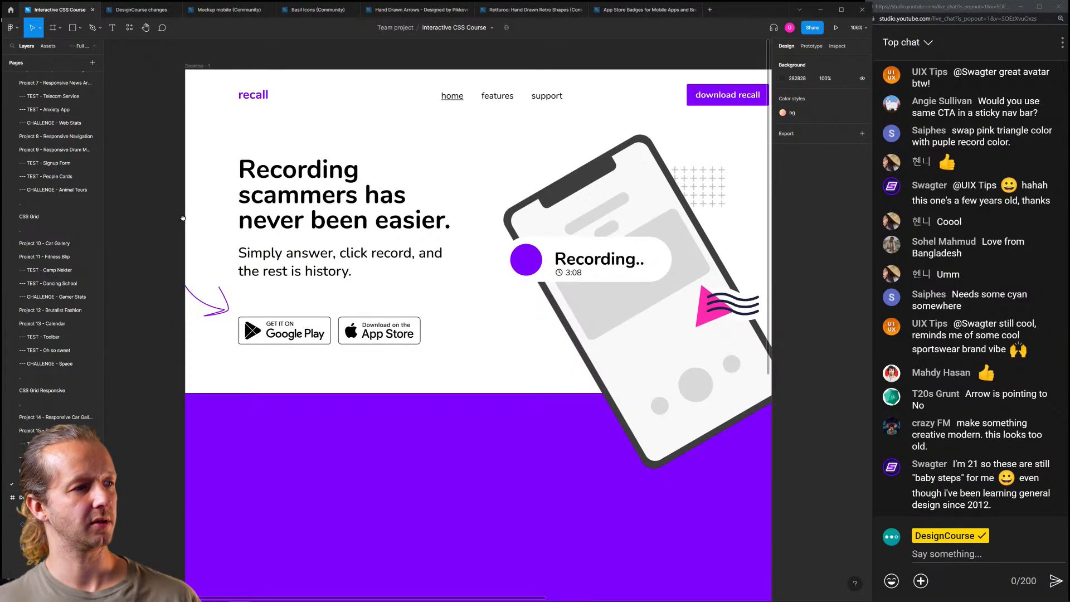
{"action": "left_click", "coordinate": [226, 310]}
{"action": "left_click_drag", "start_coordinate": [234, 315], "coordinate": [227, 322]}
{"action": "left_click", "coordinate": [836, 277]}
{"action": "key", "text": "Up"}
{"action": "key", "text": "Up"}
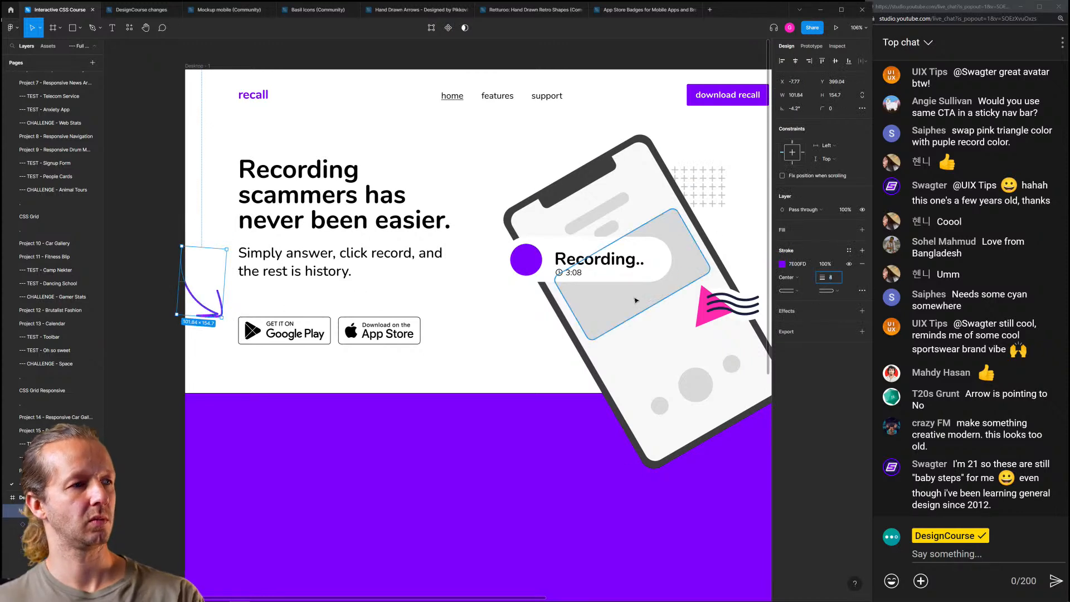
{"action": "left_click", "coordinate": [457, 307]}
Change the enlarged arrow's stroke to black 000000 and move it to about X 5, Y 397 beside the Google Play badge
{"action": "left_click", "coordinate": [222, 312]}
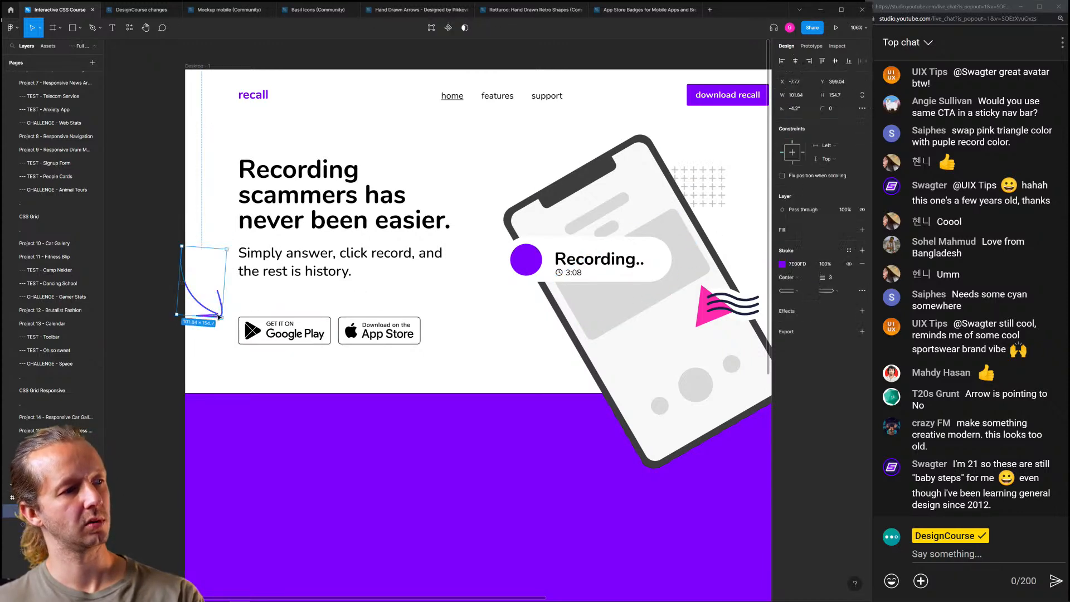
{"action": "left_click", "coordinate": [783, 264]}
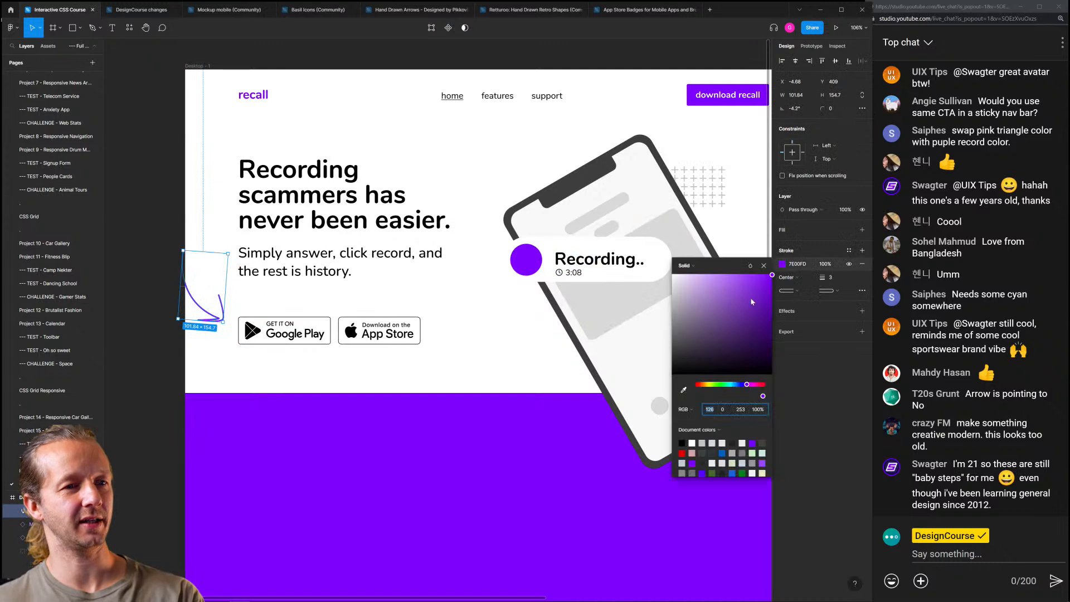
{"action": "left_click_drag", "start_coordinate": [752, 301], "coordinate": [705, 364]}
{"action": "left_click", "coordinate": [513, 482]}
{"action": "mouse_move", "coordinate": [203, 315]}
{"action": "left_mouse_down"}
{"action": "mouse_move", "coordinate": [218, 305]}
{"action": "mouse_move", "coordinate": [203, 309]}
{"action": "left_mouse_up"}
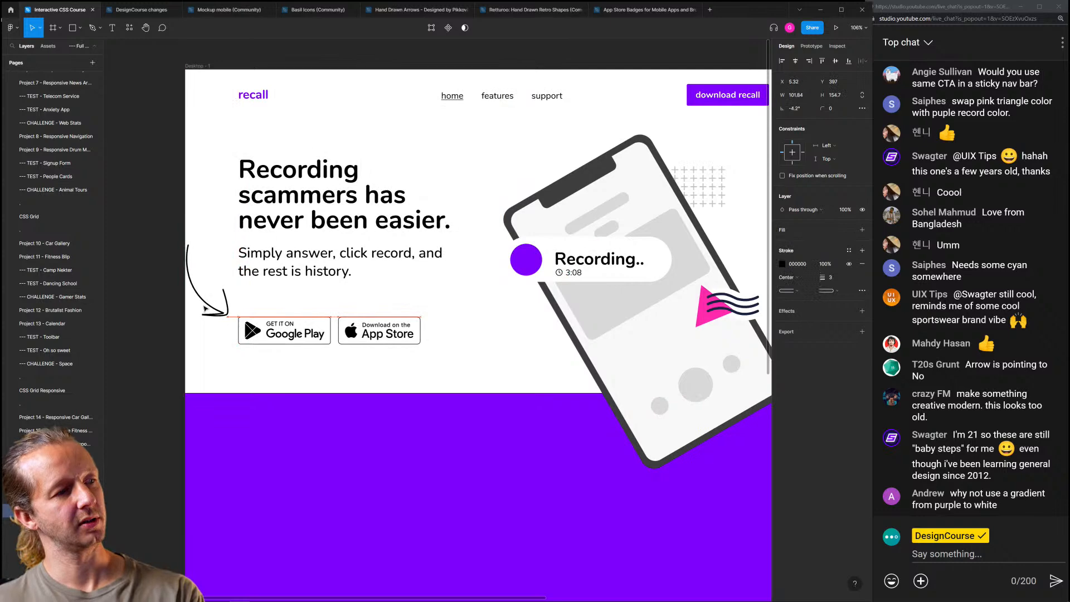
{"action": "left_click", "coordinate": [241, 300]}
Move the spare black arrow from outside the frame into the hero, scaled down and pointing at the App Store badge
{"action": "scroll", "coordinate": [268, 300], "scroll_direction": "down", "scroll_amount": 5}
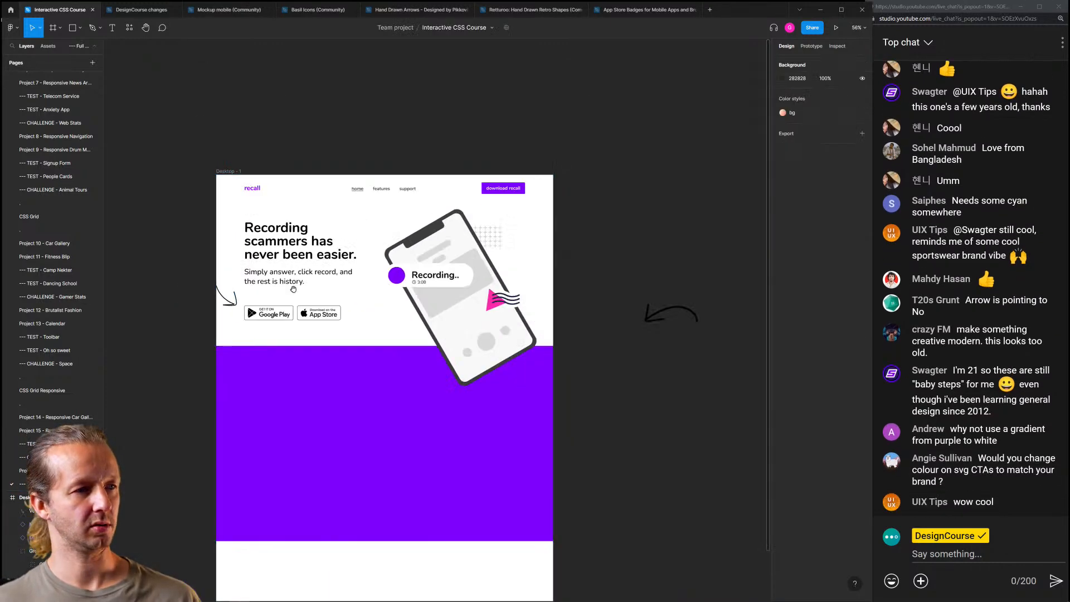
{"action": "left_click_drag", "start_coordinate": [294, 298], "coordinate": [372, 290]}
{"action": "mouse_move", "coordinate": [689, 305]}
{"action": "left_mouse_down"}
{"action": "mouse_move", "coordinate": [661, 293]}
{"action": "mouse_move", "coordinate": [547, 317]}
{"action": "mouse_move", "coordinate": [429, 299]}
{"action": "mouse_move", "coordinate": [421, 285]}
{"action": "left_mouse_up"}
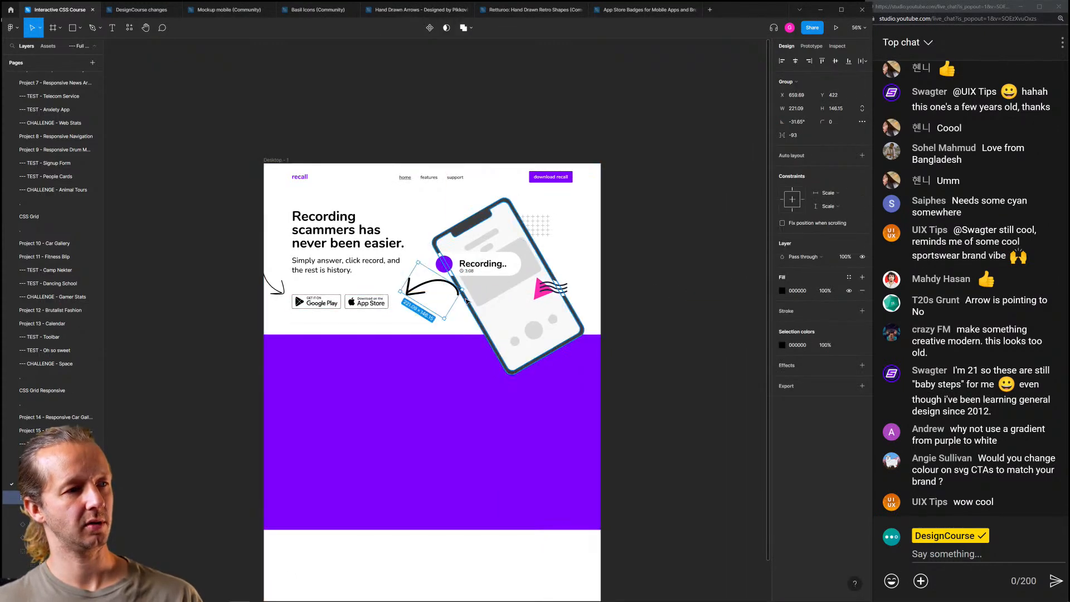
{"action": "mouse_move", "coordinate": [456, 322]}
{"action": "left_mouse_down"}
{"action": "mouse_move", "coordinate": [434, 290]}
{"action": "mouse_move", "coordinate": [429, 303]}
{"action": "mouse_move", "coordinate": [445, 317]}
{"action": "mouse_move", "coordinate": [450, 307]}
{"action": "mouse_move", "coordinate": [415, 285]}
{"action": "left_mouse_up"}
{"action": "left_click", "coordinate": [445, 321]}
Delete the pen-drawn arrow beside the Google Play badge and review the hero with the single remaining arrow
{"action": "left_click", "coordinate": [277, 291]}
{"action": "key", "text": "Delete"}
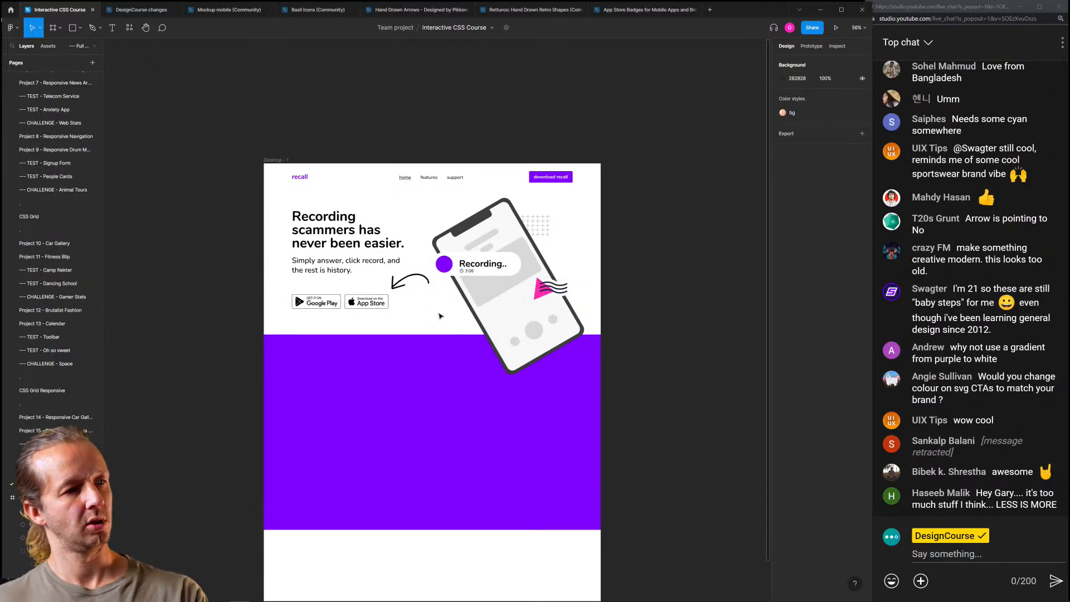
{"action": "scroll", "coordinate": [425, 316], "scroll_direction": "up", "scroll_amount": 5}
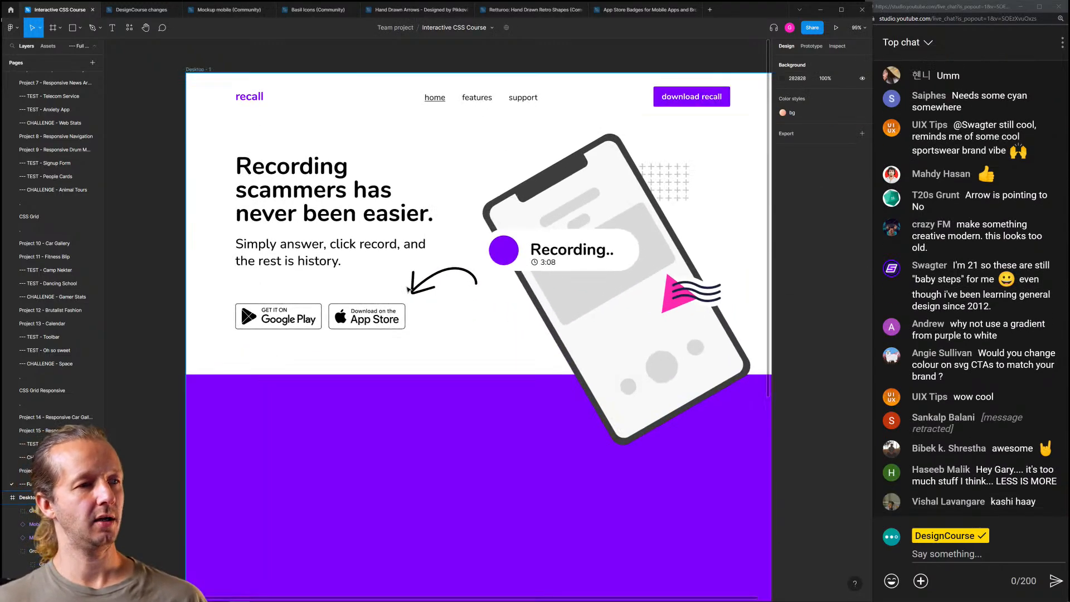
{"action": "left_click_drag", "start_coordinate": [504, 327], "coordinate": [483, 329]}
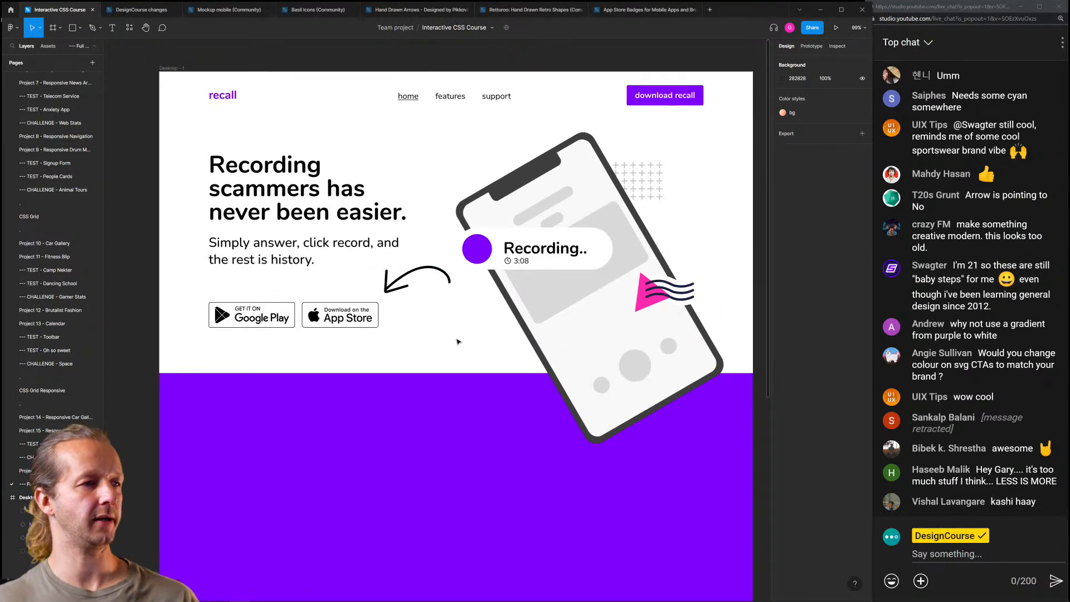
{"action": "scroll", "coordinate": [474, 333], "scroll_direction": "down", "scroll_amount": 4}
{"action": "scroll", "coordinate": [446, 313], "scroll_direction": "up", "scroll_amount": 3}
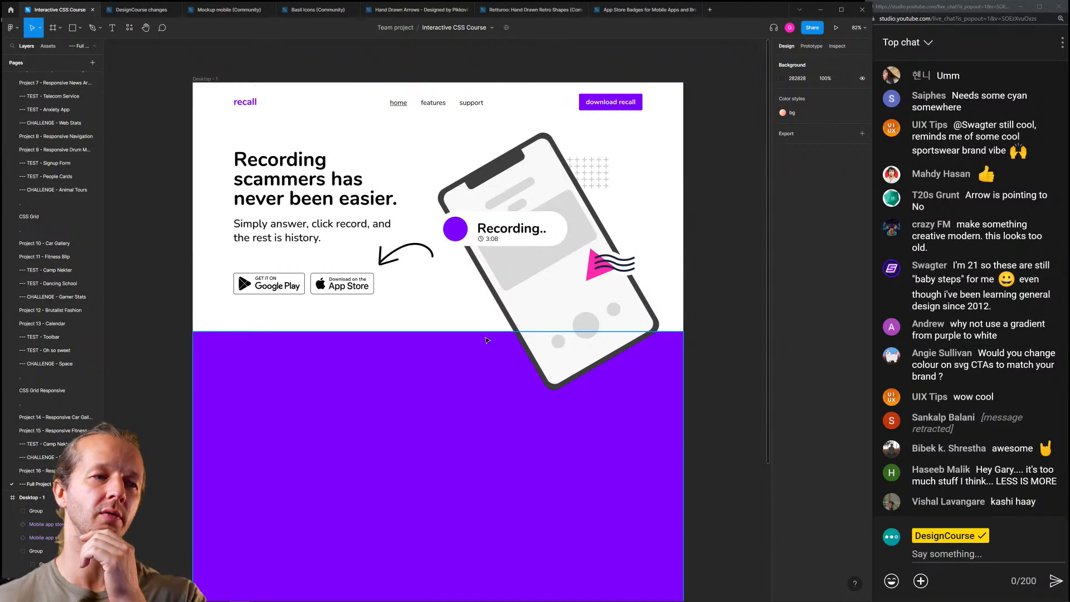
Draw a rectangle about 329 × 343 over the phone's lower-left edge, overlapping the purple section, and round its corners to 34
{"action": "left_click", "coordinate": [540, 372]}
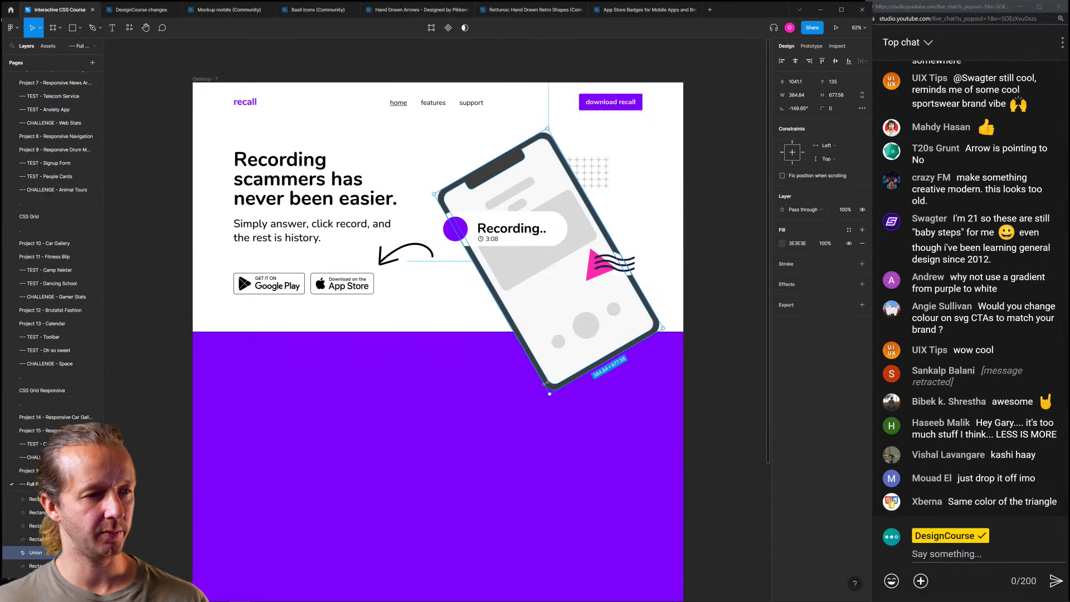
{"action": "left_click", "coordinate": [477, 311]}
{"action": "key", "text": "r"}
{"action": "left_click_drag", "start_coordinate": [456, 303], "coordinate": [567, 421]}
{"action": "left_click_drag", "start_coordinate": [461, 415], "coordinate": [469, 410]}
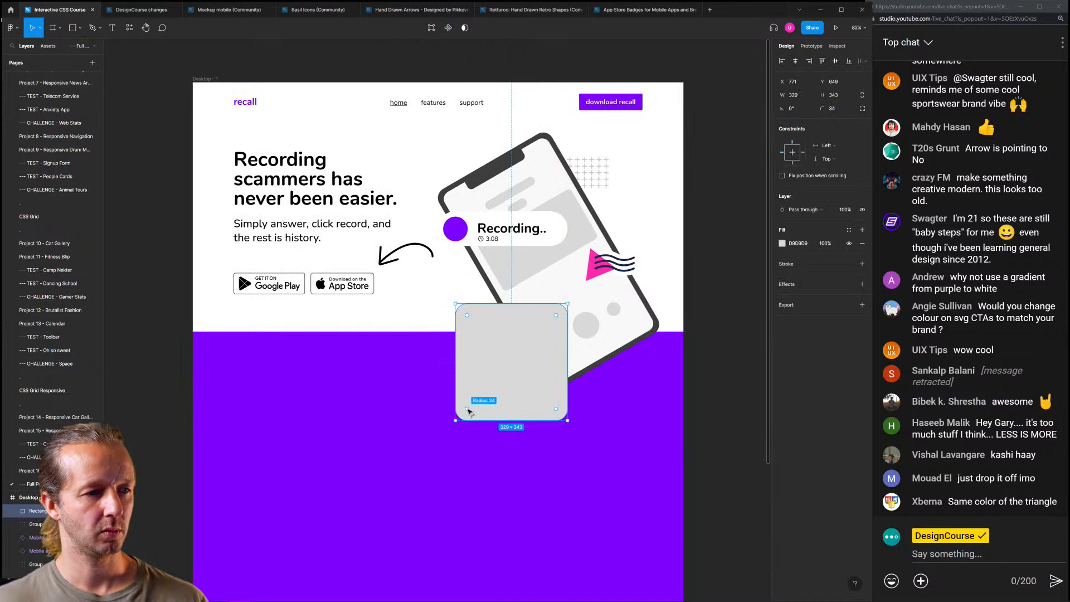
Set the rounded rectangle's fill to black 000000 at 19% opacity
{"action": "left_click", "coordinate": [782, 244]}
{"action": "left_click_drag", "start_coordinate": [738, 299], "coordinate": [672, 354]}
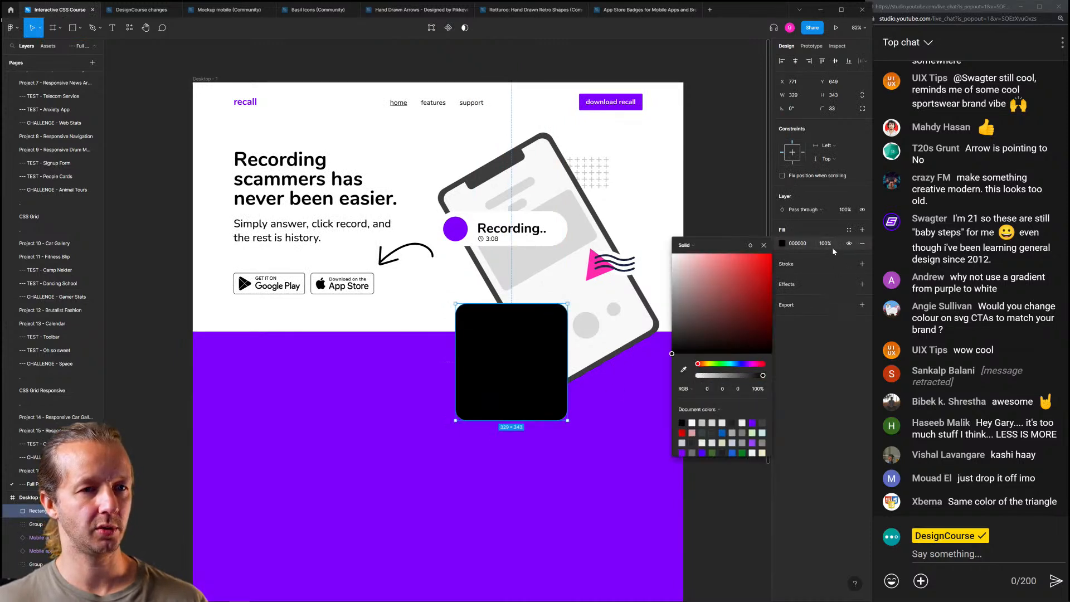
{"action": "left_click_drag", "start_coordinate": [763, 378], "coordinate": [711, 375]}
{"action": "left_click", "coordinate": [717, 217]}
Rotate the translucent rectangle to about 30.23° and resize it to about 463 × 287 around the phone's lower end
{"action": "left_click", "coordinate": [518, 368]}
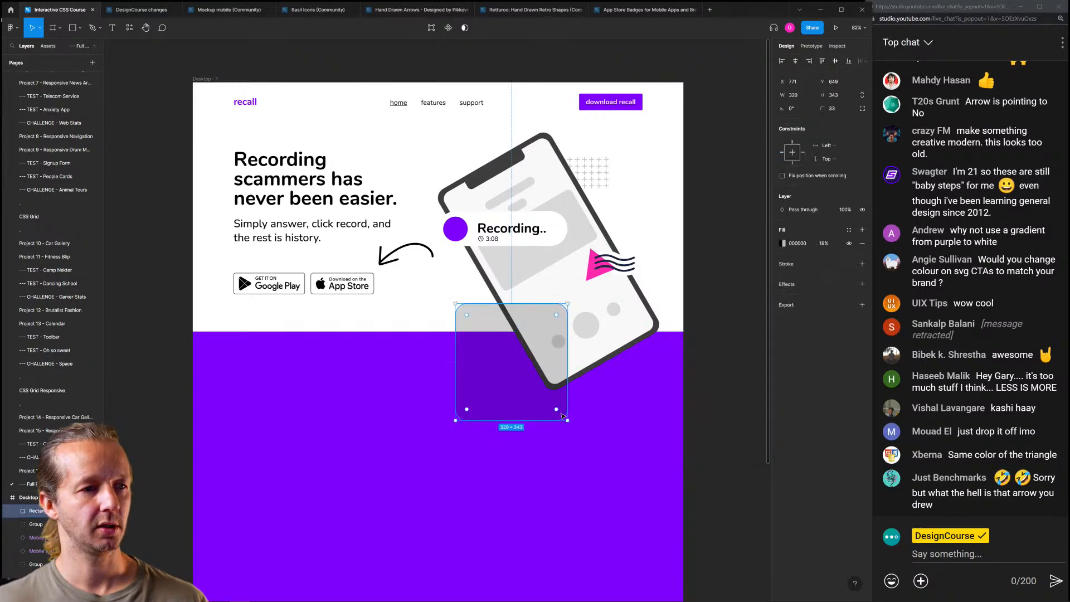
{"action": "left_click_drag", "start_coordinate": [571, 432], "coordinate": [592, 390]}
{"action": "left_click_drag", "start_coordinate": [501, 394], "coordinate": [550, 362]}
{"action": "left_click_drag", "start_coordinate": [618, 304], "coordinate": [657, 282]}
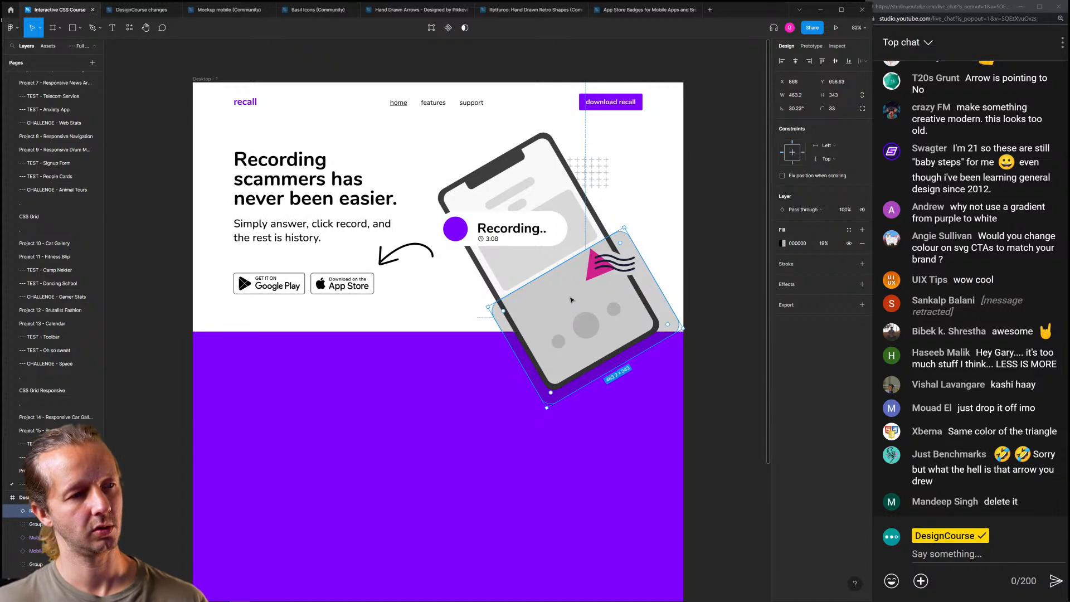
{"action": "left_click_drag", "start_coordinate": [533, 281], "coordinate": [547, 294]}
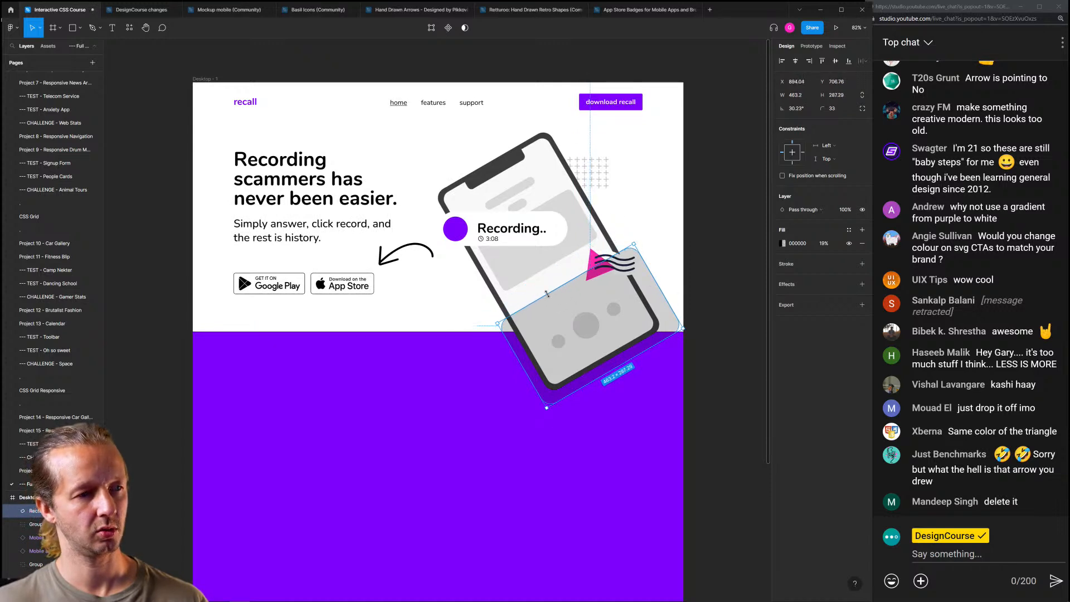
{"action": "double_click", "coordinate": [659, 310]}
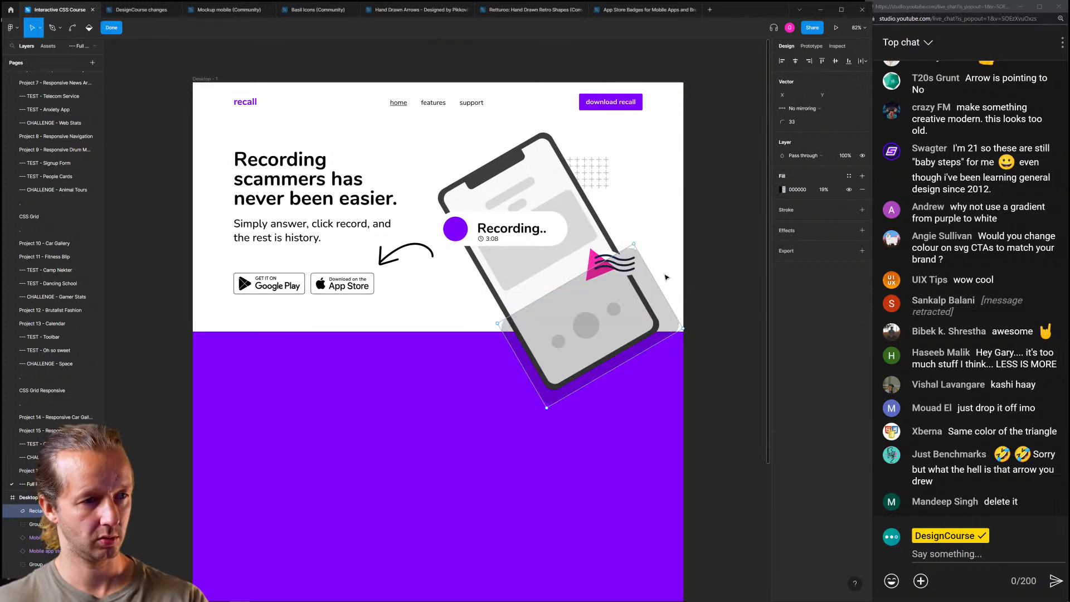
{"action": "key", "text": "Escape"}
{"action": "left_click", "coordinate": [686, 271]}
Reorder the translucent black rectangle beneath the phone's layers so it acts as a shadow behind the phone
{"action": "left_click", "coordinate": [640, 319]}
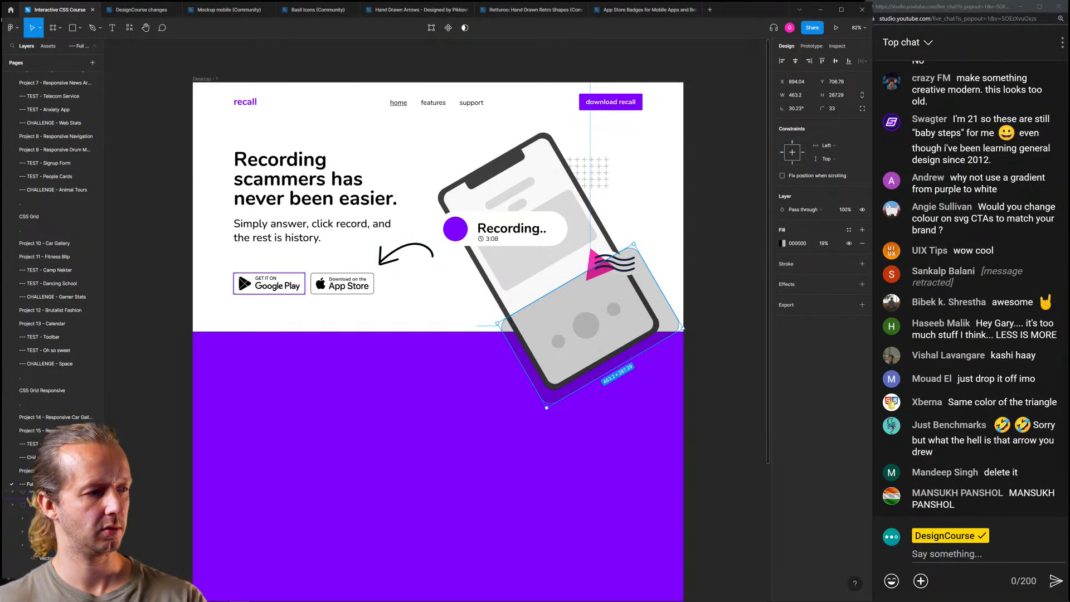
{"action": "left_click_drag", "start_coordinate": [31, 489], "coordinate": [55, 198]}
{"action": "scroll", "coordinate": [44, 305], "scroll_direction": "up", "scroll_amount": 2}
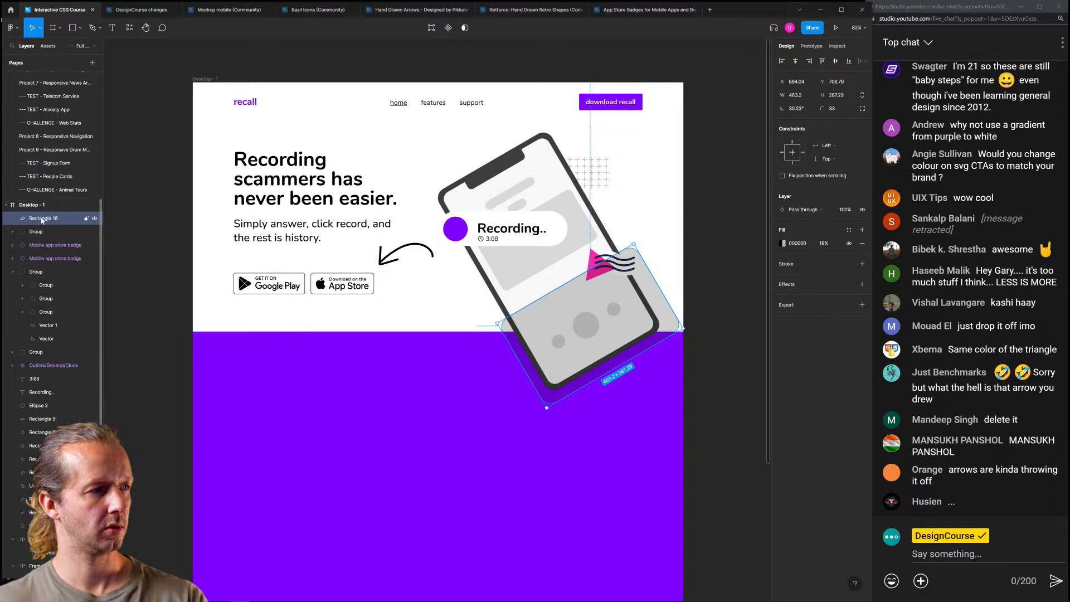
{"action": "left_click", "coordinate": [544, 281]}
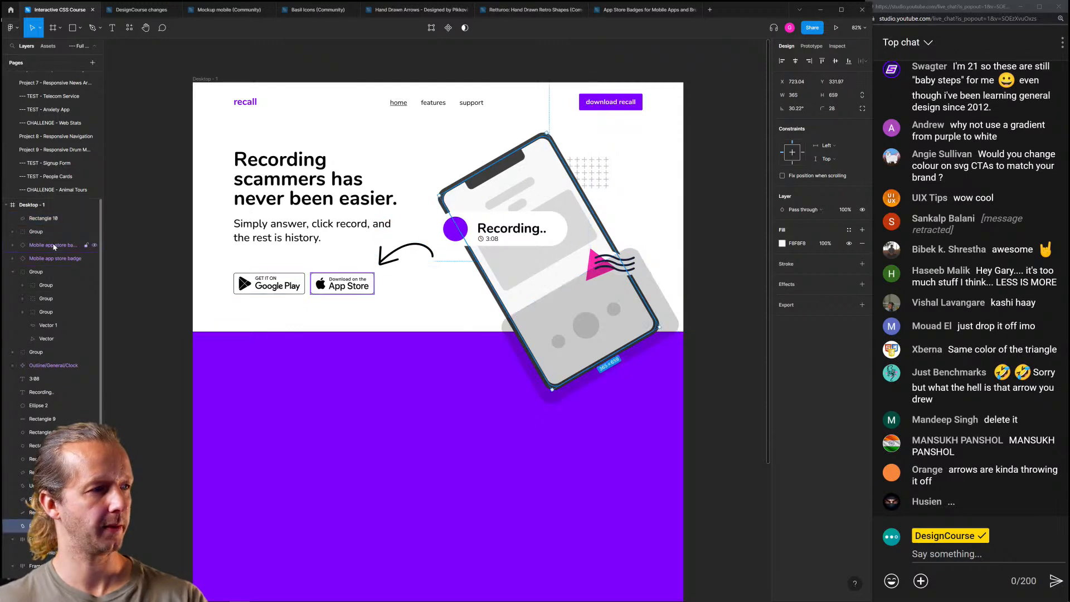
{"action": "left_click", "coordinate": [44, 218]}
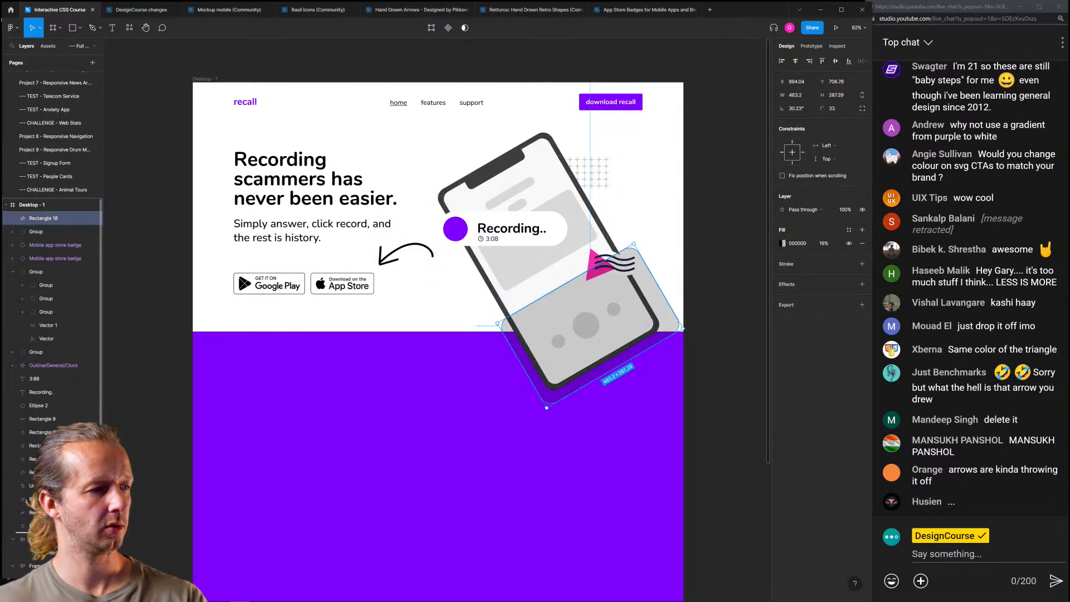
{"action": "key", "text": "Delete"}
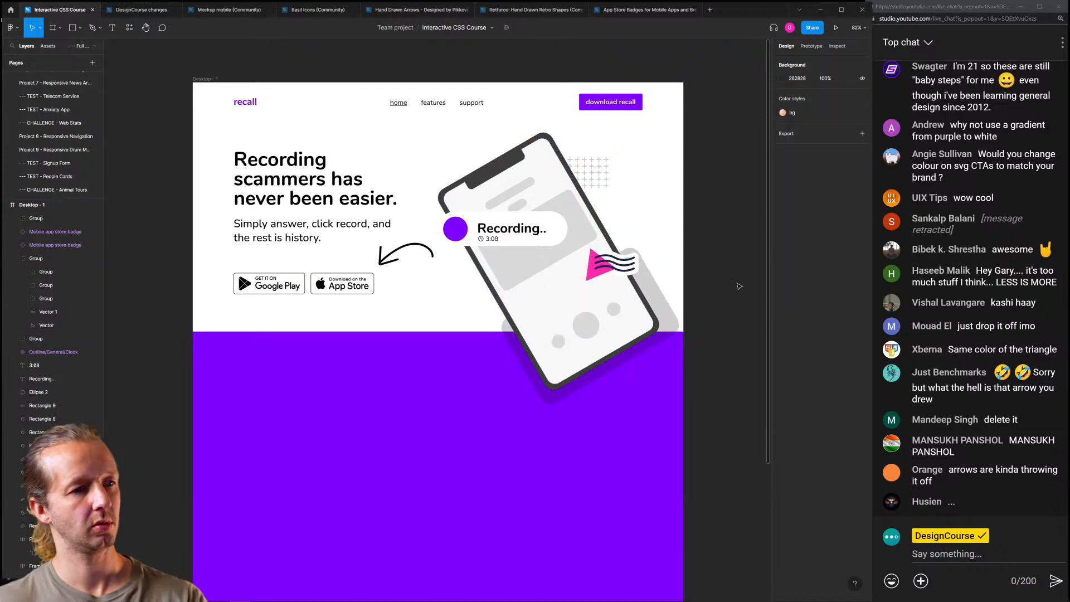
{"action": "key", "text": "ctrl+z"}
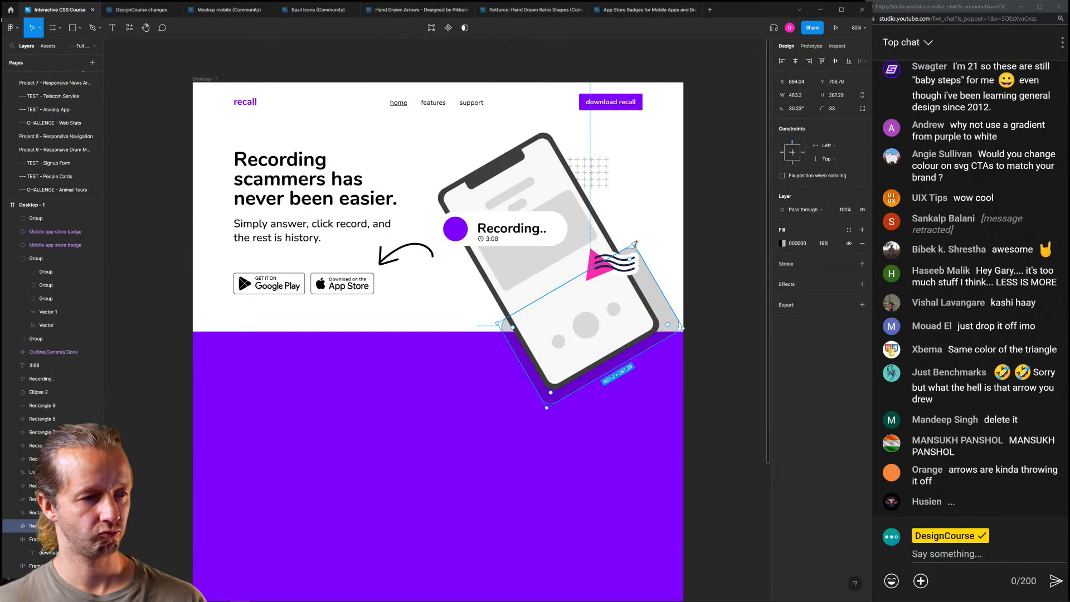
Try to mask the shadow rectangle with the large purple section
{"action": "left_click", "coordinate": [655, 383], "text": "shift"}
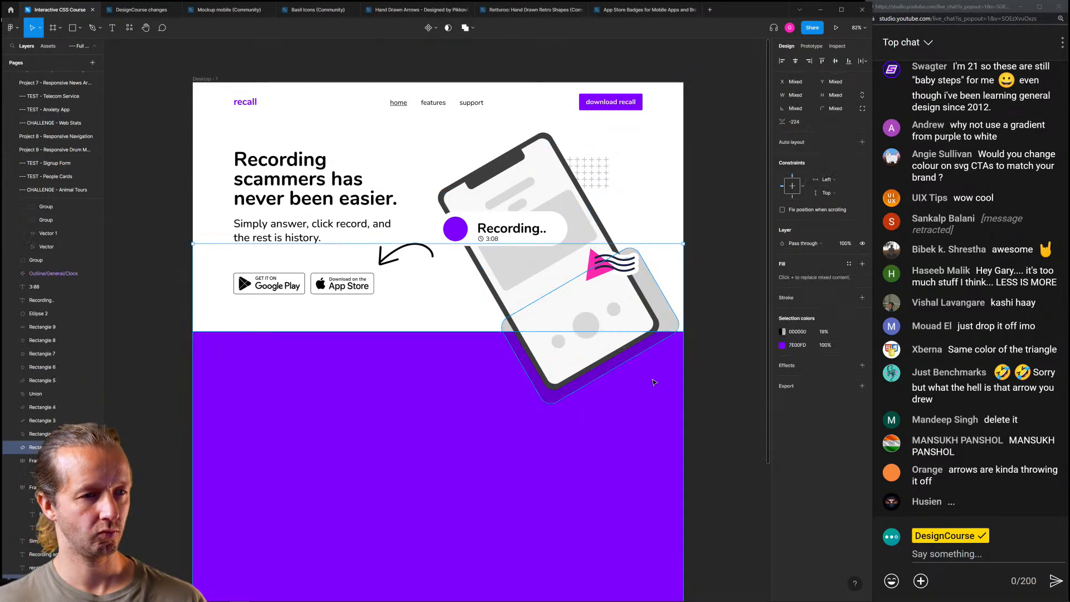
{"action": "left_click", "coordinate": [449, 28]}
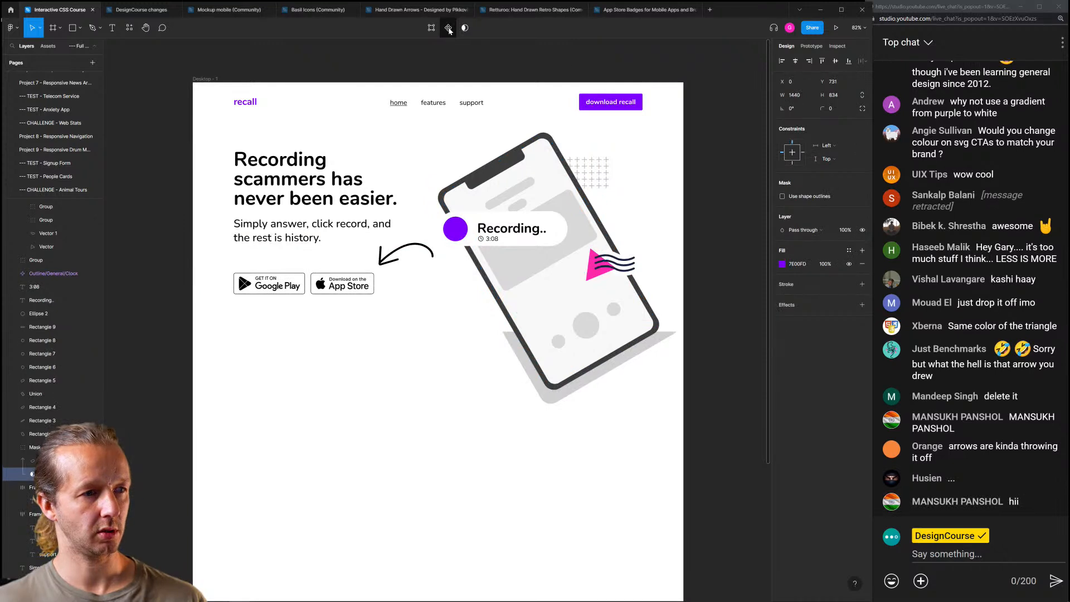
{"action": "left_click", "coordinate": [449, 28]}
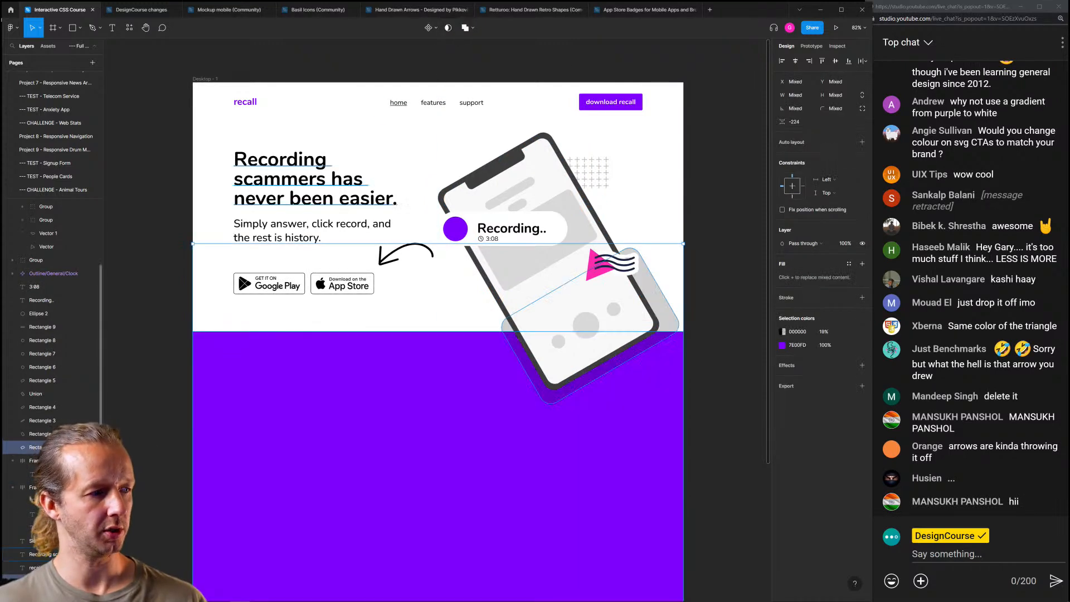
{"action": "key", "text": "ctrl+z"}
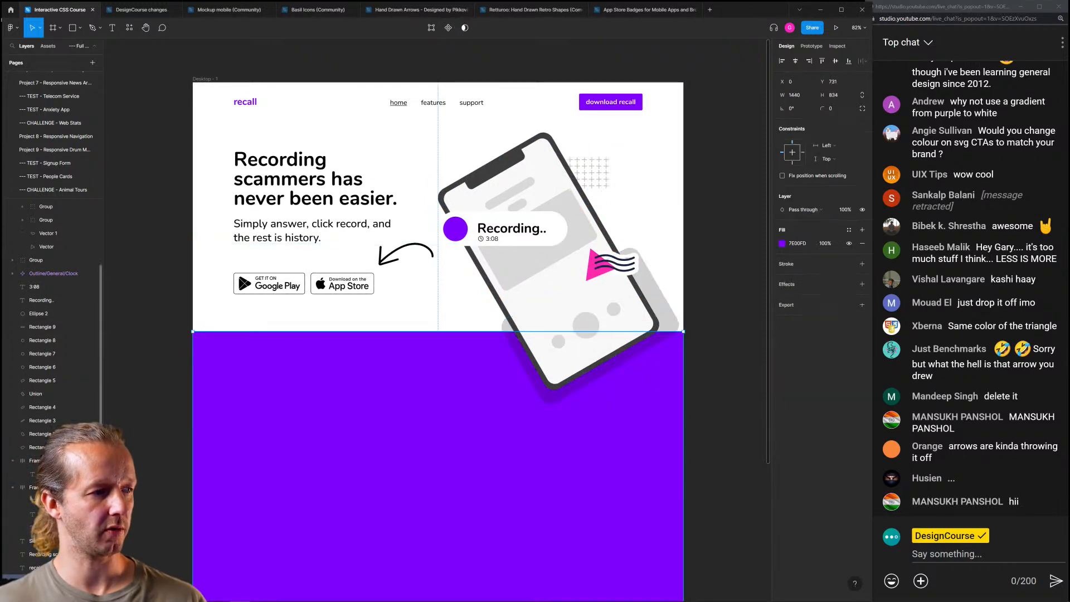
Duplicate the large purple section in place
{"action": "key", "text": "ctrl+d"}
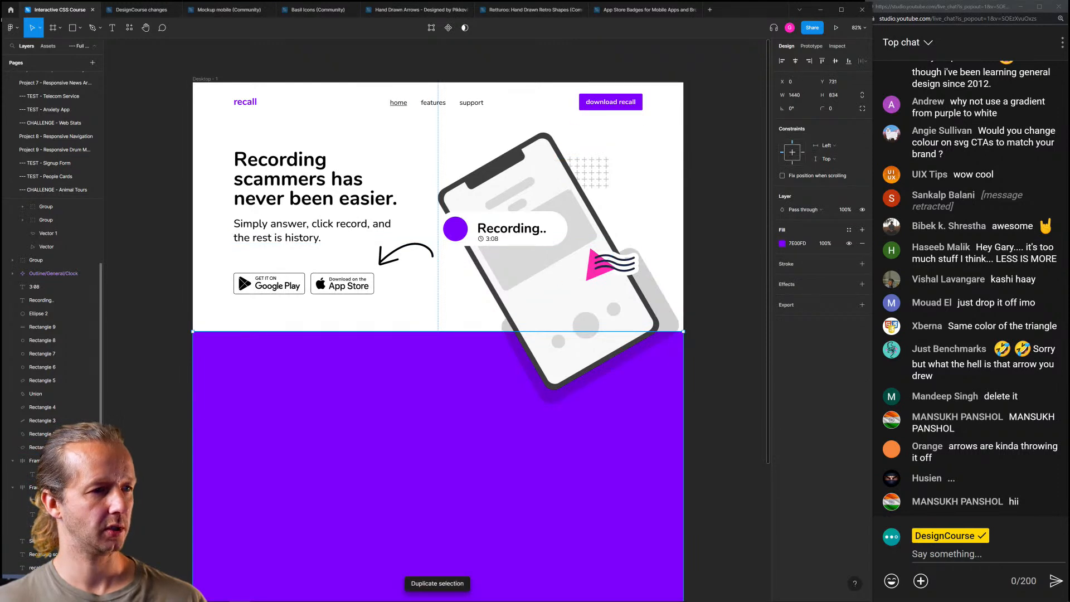
Try to mask the range of layers from the shadow rectangle down to the purple copy, then undo the mask
{"action": "left_click", "coordinate": [56, 447], "text": "shift"}
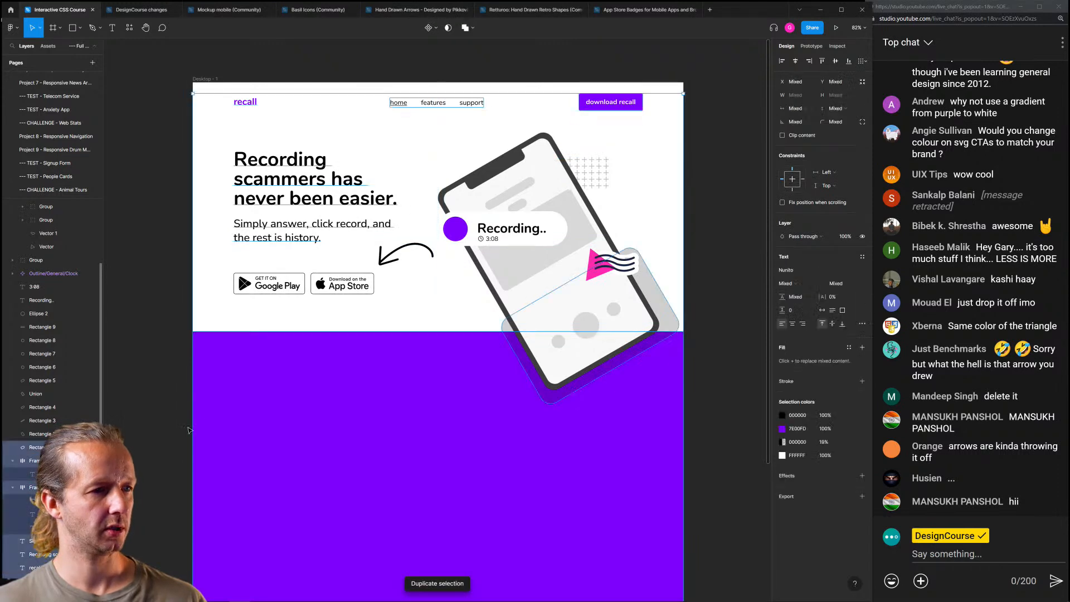
{"action": "left_click", "coordinate": [464, 29]}
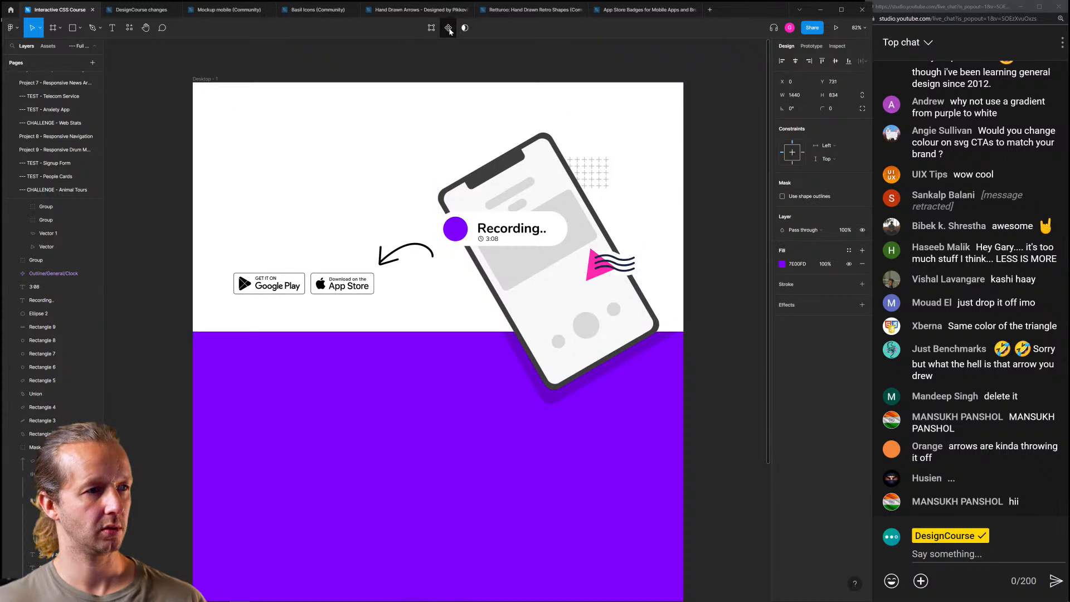
{"action": "key", "text": "ctrl+z"}
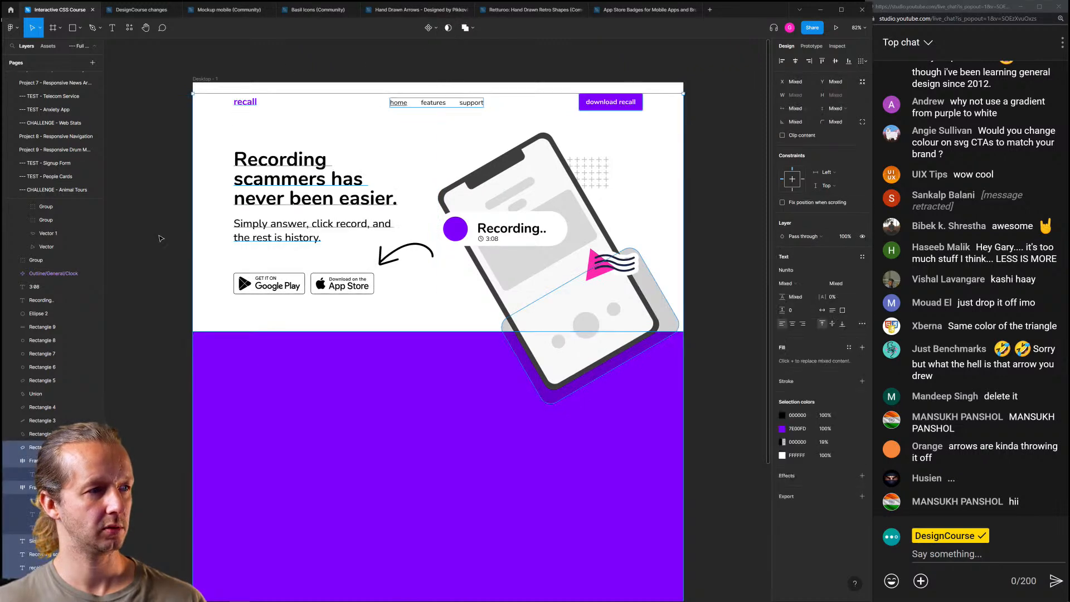
Mask the shadow rectangle with the copied purple section so the shadow is confined to the purple area
{"action": "left_click", "coordinate": [379, 142]}
{"action": "left_click_drag", "start_coordinate": [674, 305], "coordinate": [654, 392]}
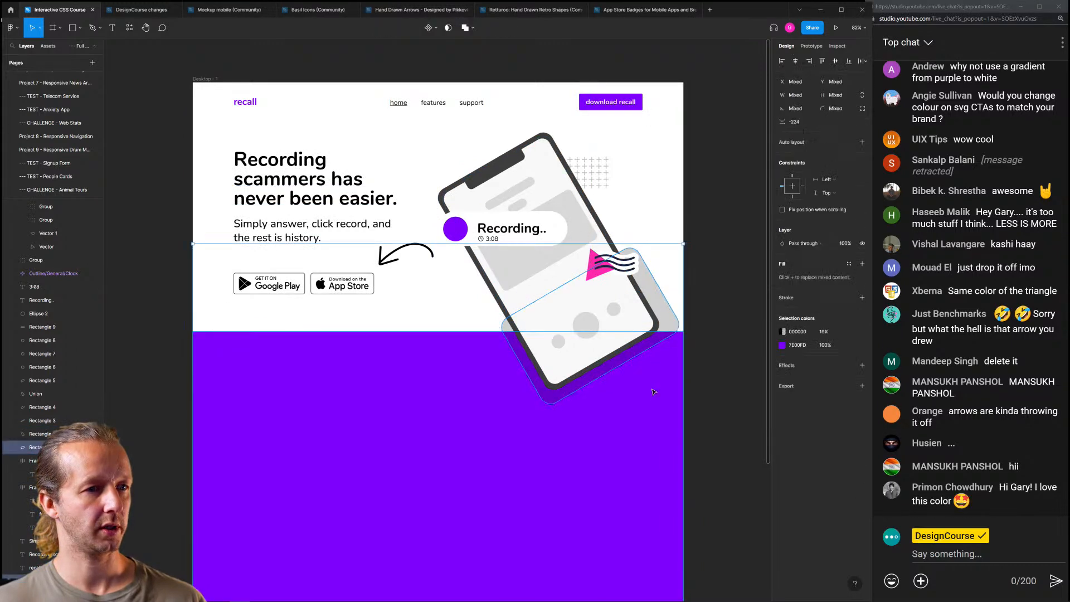
{"action": "left_click", "coordinate": [449, 27]}
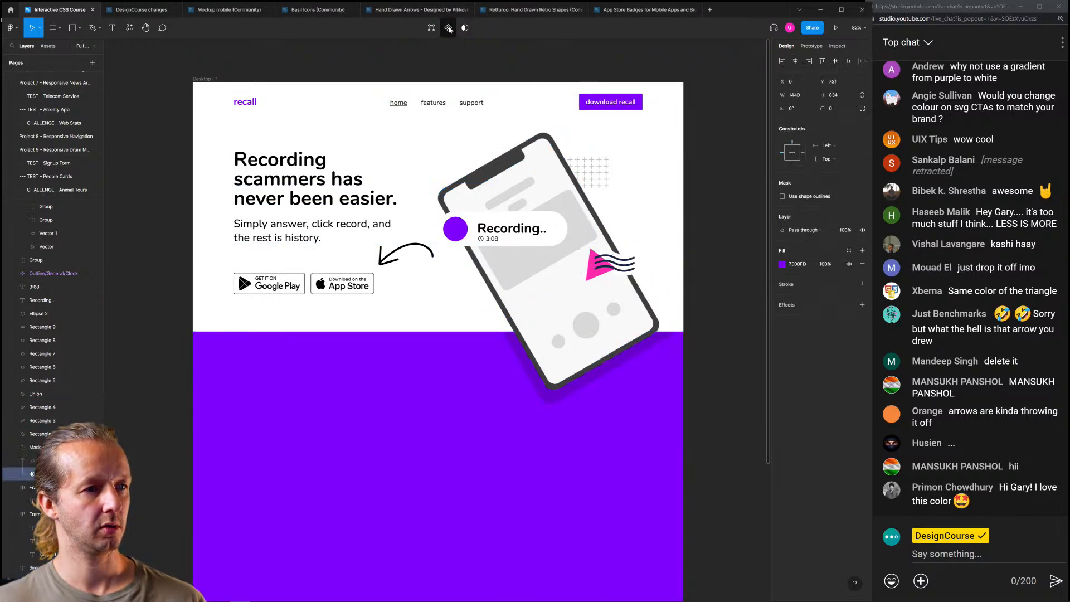
{"action": "left_click", "coordinate": [654, 345]}
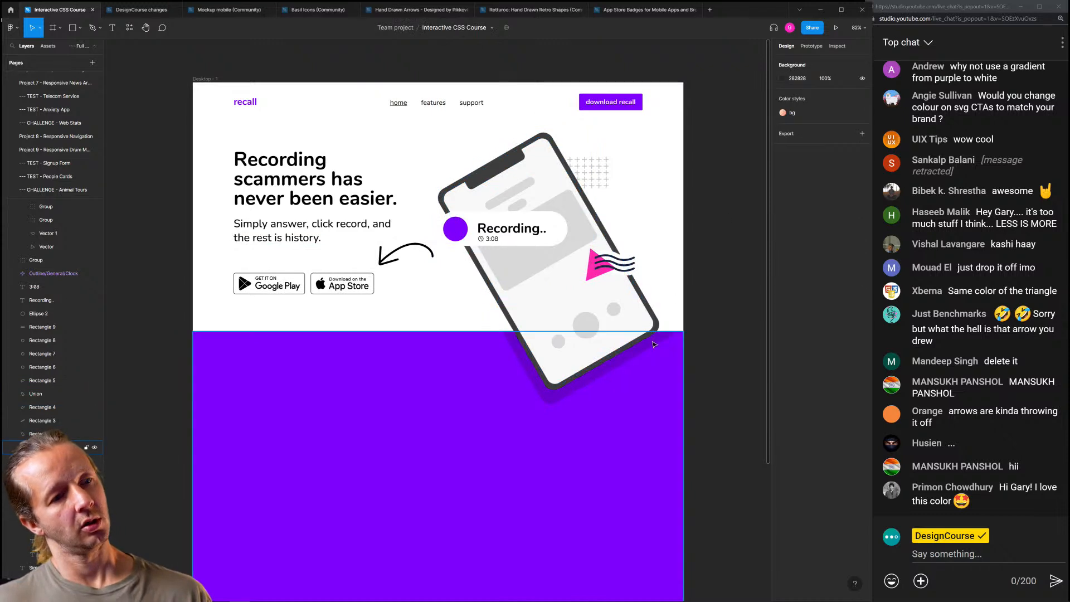
Nudge the masked shadow rectangle left to X 879.04 beneath the phone
{"action": "double_click", "coordinate": [654, 345]}
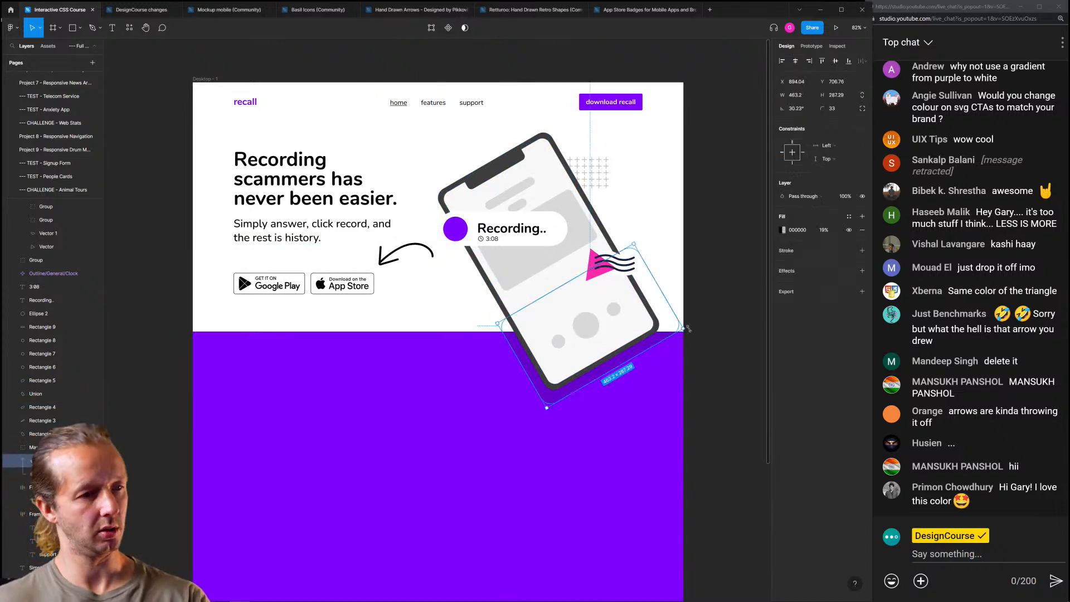
{"action": "key", "text": "shift+Left"}
{"action": "key", "text": "Left"}
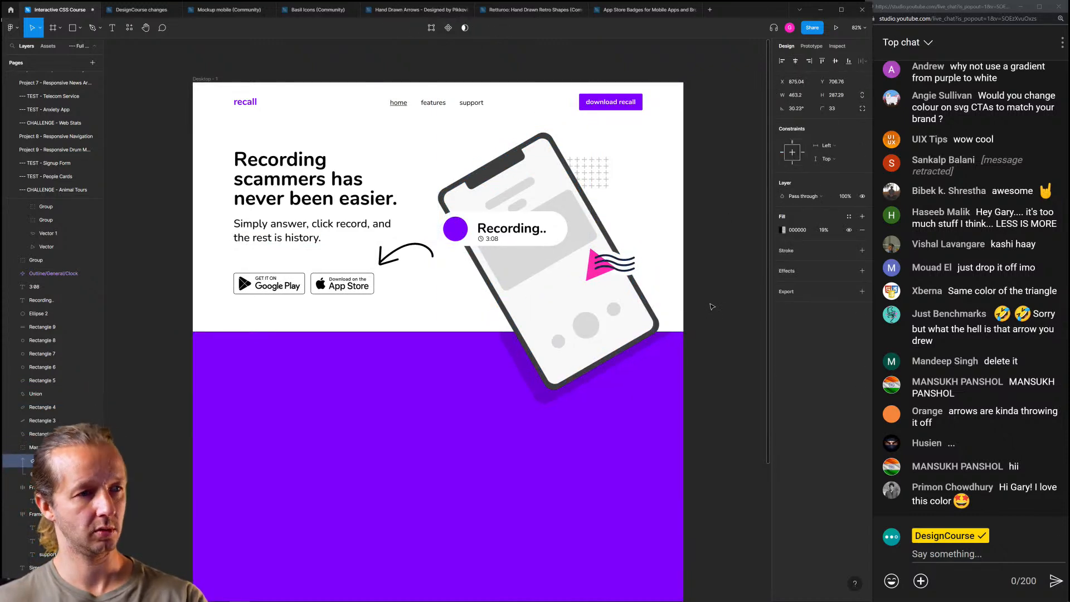
{"action": "key", "text": "Right"}
{"action": "key", "text": "Right"}
{"action": "key", "text": "Right"}
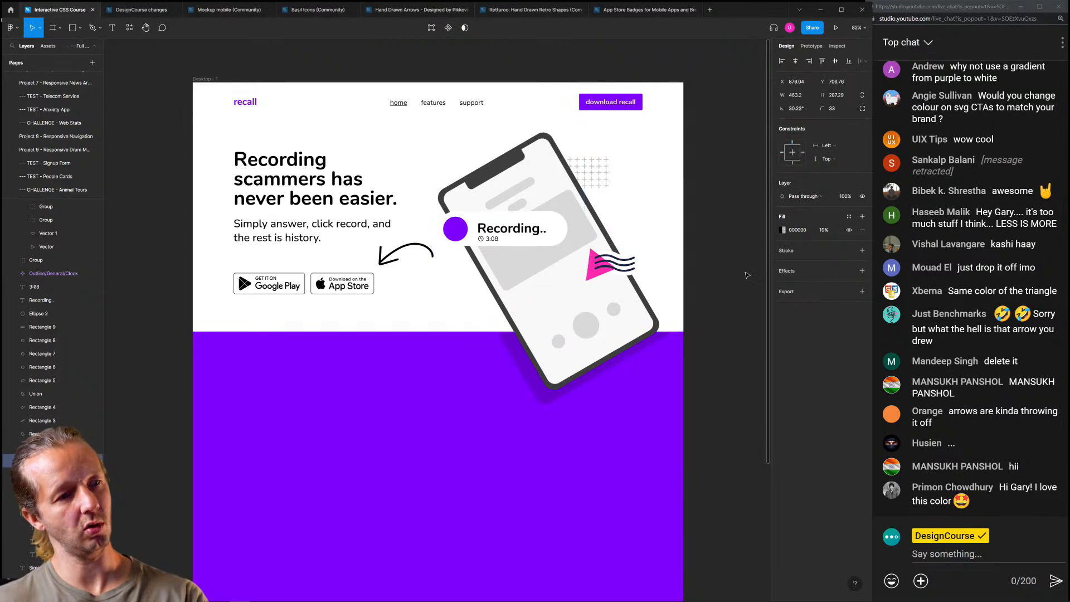
{"action": "left_click", "coordinate": [747, 275]}
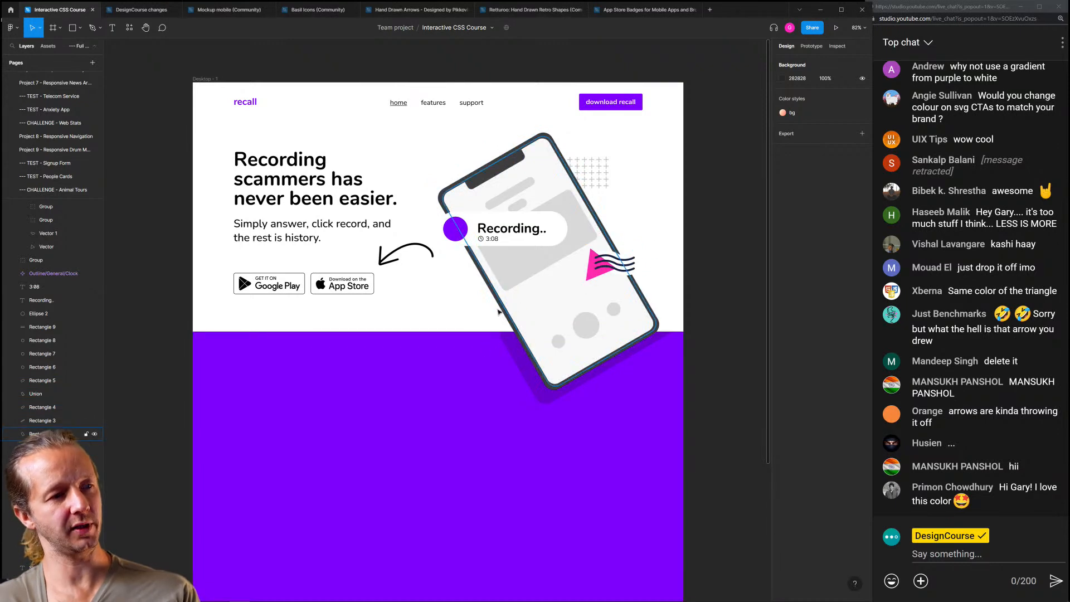
{"action": "left_click", "coordinate": [437, 348]}
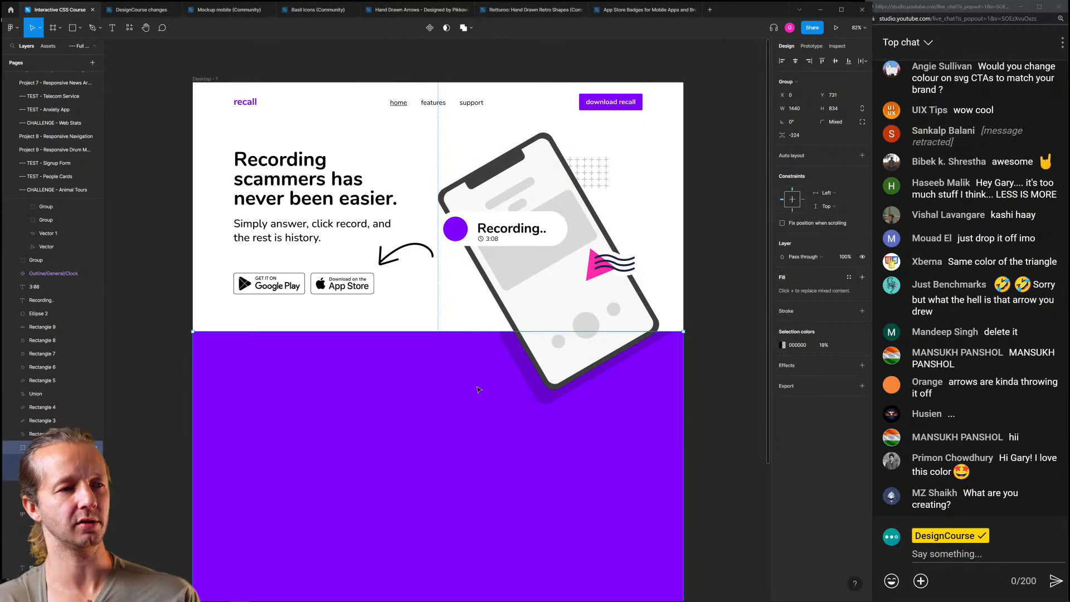
{"action": "left_click", "coordinate": [718, 202]}
{"action": "left_click_drag", "start_coordinate": [714, 241], "coordinate": [734, 236]}
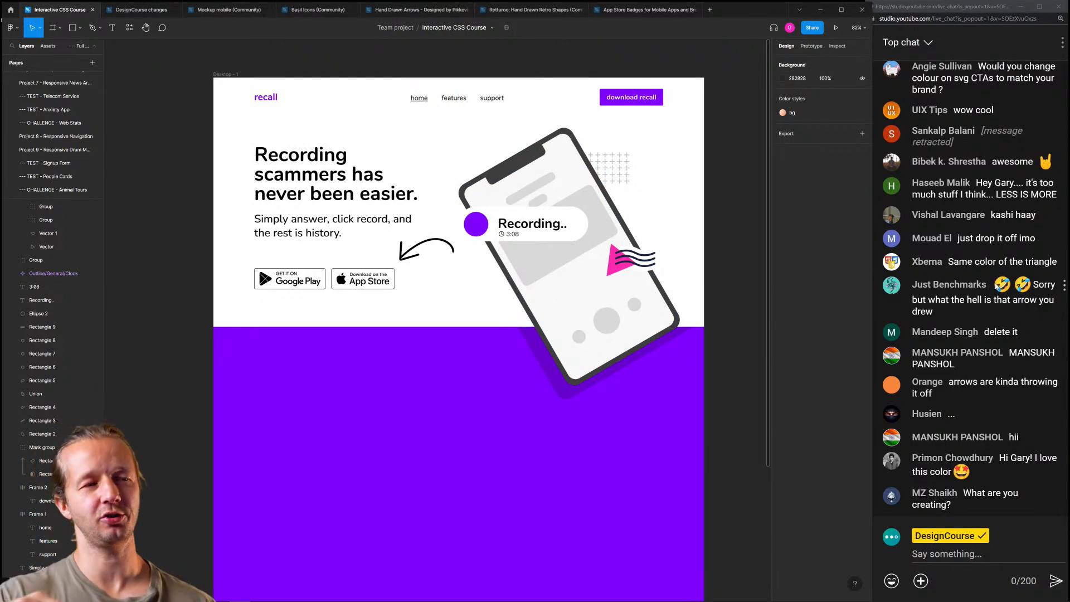
{"action": "scroll", "coordinate": [722, 237], "scroll_direction": "up", "scroll_amount": 1}
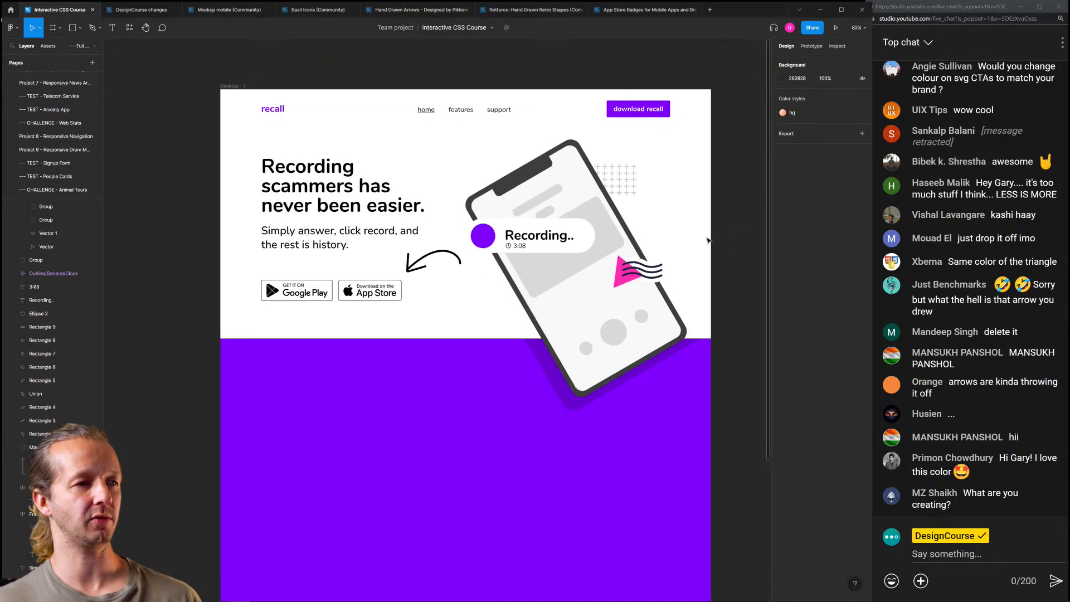
Change the subheading "Simply answer, click record, and the rest is history." to a lighter font weight
{"action": "left_click", "coordinate": [314, 236]}
{"action": "left_click", "coordinate": [798, 257]}
{"action": "left_click", "coordinate": [800, 247]}
{"action": "left_click", "coordinate": [736, 215]}
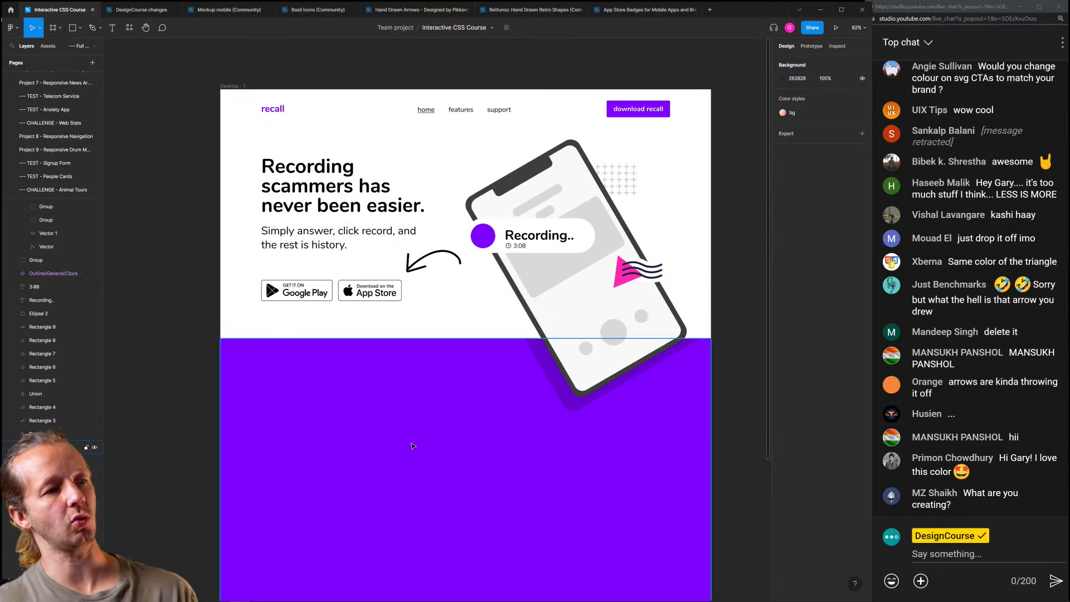
{"action": "scroll", "coordinate": [413, 446], "scroll_direction": "down", "scroll_amount": 2}
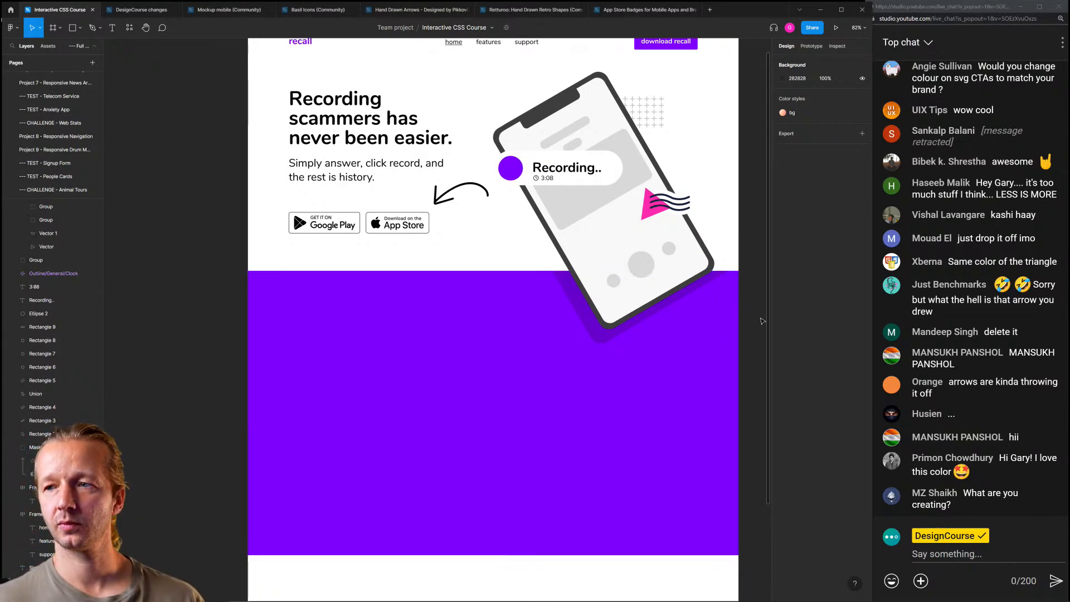
{"action": "scroll", "coordinate": [725, 323], "scroll_direction": "up", "scroll_amount": 2}
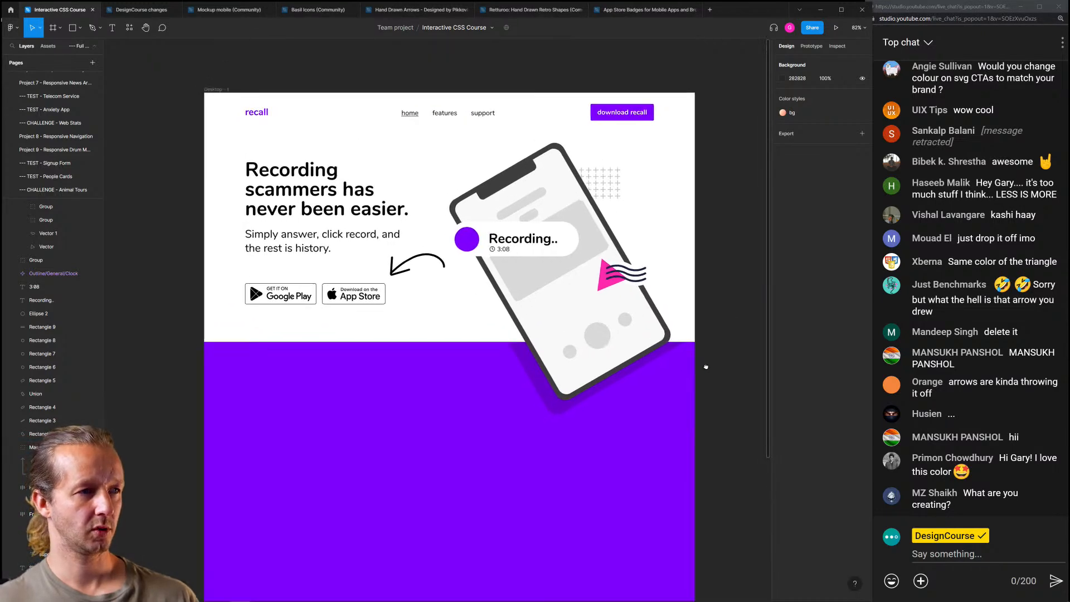
{"action": "scroll", "coordinate": [483, 252], "scroll_direction": "up", "scroll_amount": 5}
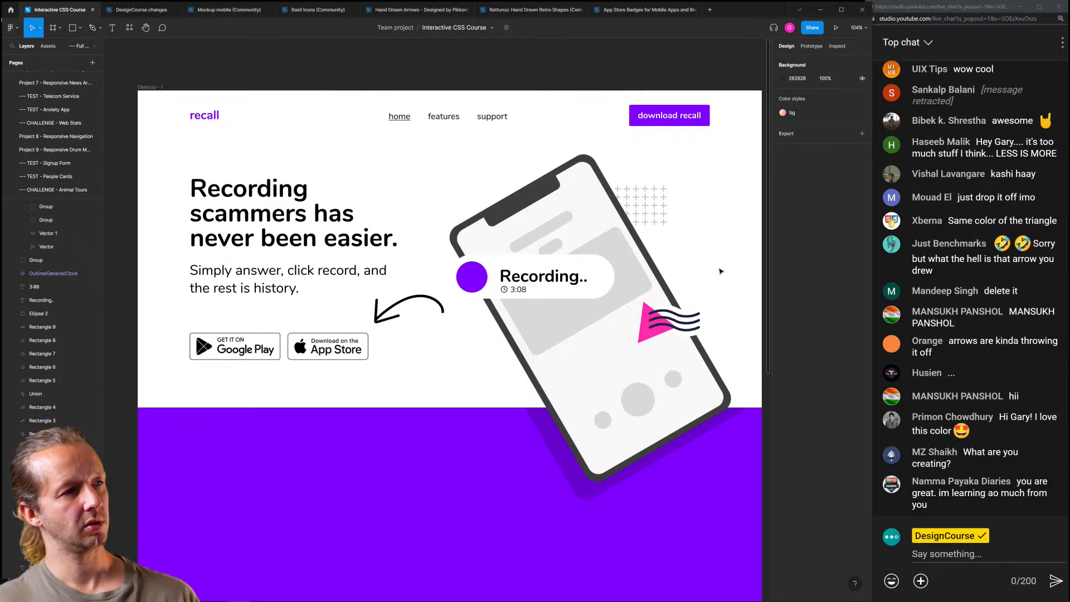
{"action": "scroll", "coordinate": [468, 301], "scroll_direction": "down", "scroll_amount": 5}
{"action": "scroll", "coordinate": [459, 390], "scroll_direction": "up", "scroll_amount": 4}
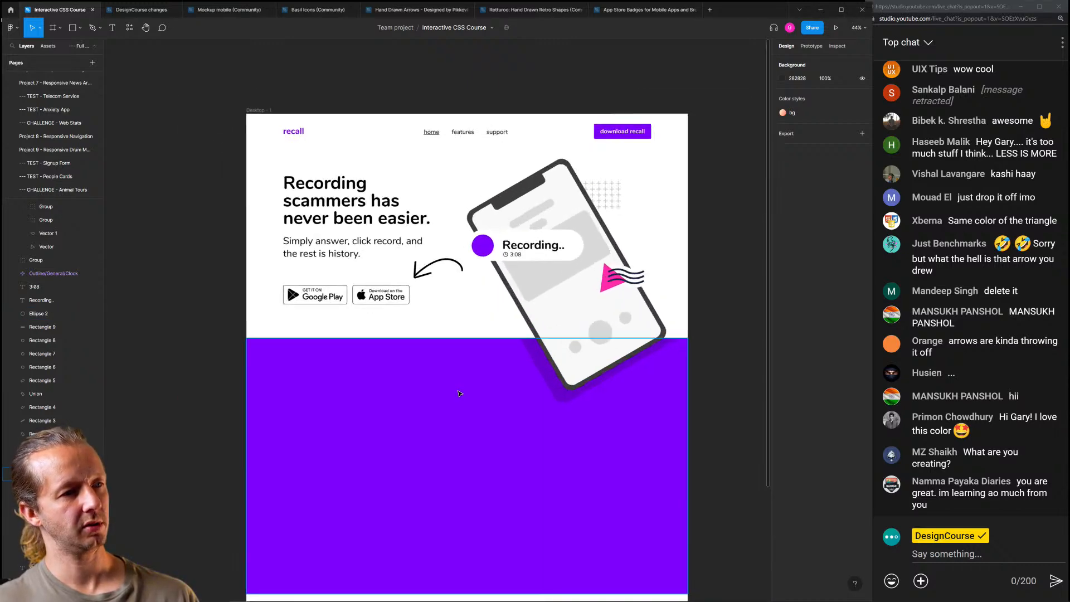
{"action": "scroll", "coordinate": [461, 379], "scroll_direction": "down", "scroll_amount": 2}
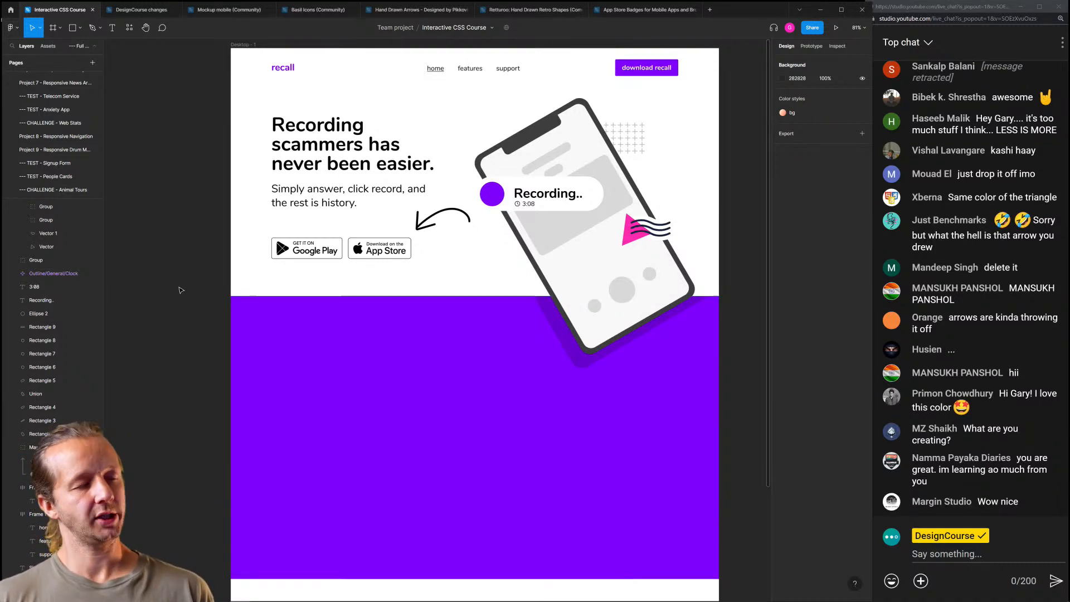
Draw a rectangle about 391 by 374 px in the purple section and place it at X 117, Y 914
{"action": "key", "text": "r"}
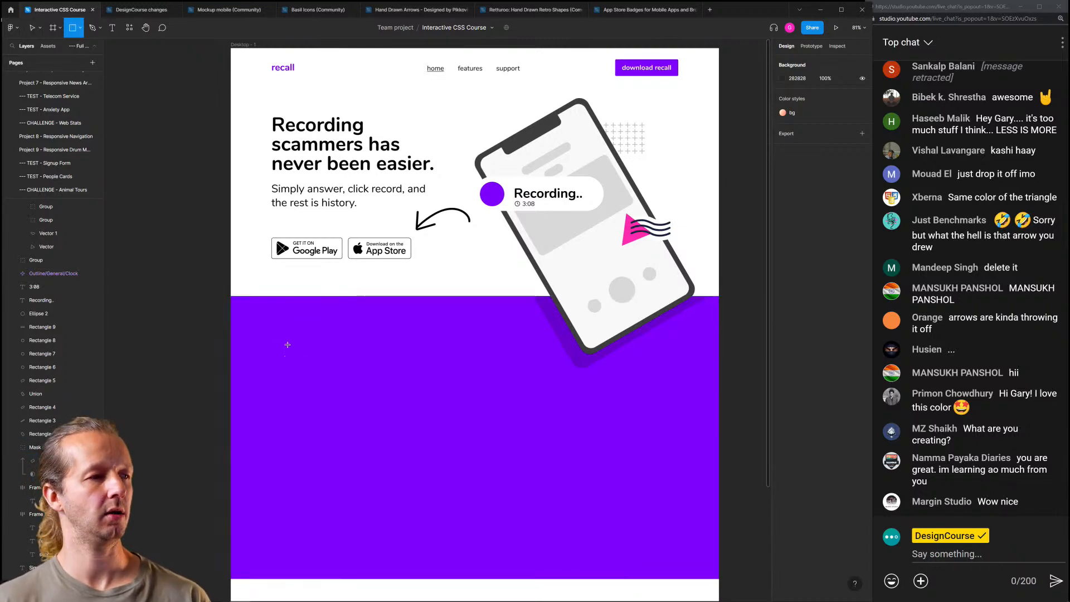
{"action": "mouse_move", "coordinate": [270, 330]}
{"action": "left_mouse_down"}
{"action": "mouse_move", "coordinate": [414, 440]}
{"action": "mouse_move", "coordinate": [405, 460]}
{"action": "left_mouse_up"}
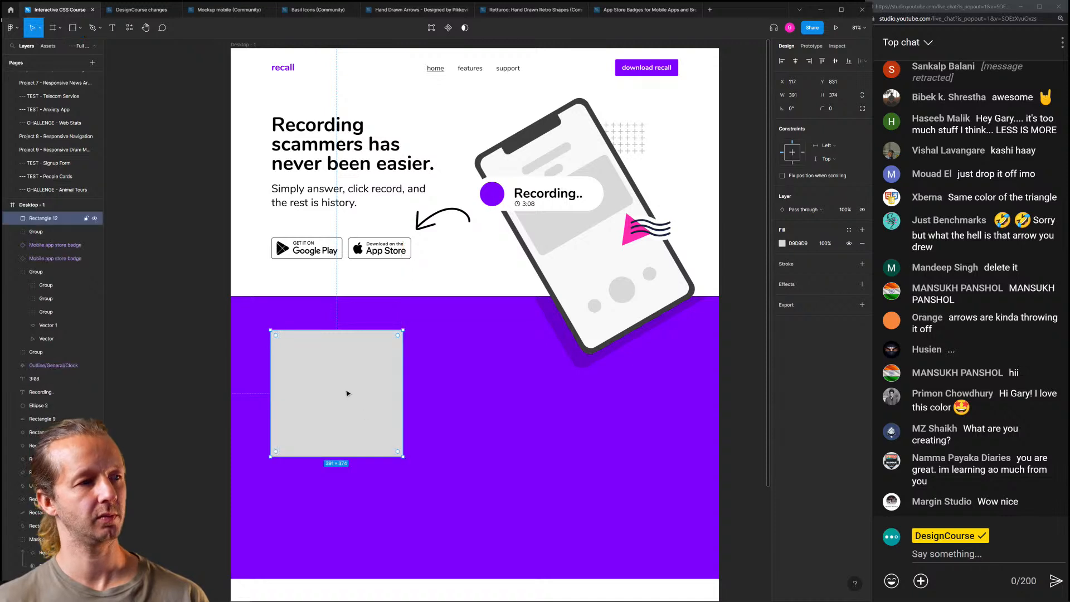
{"action": "left_click_drag", "start_coordinate": [347, 394], "coordinate": [334, 422]}
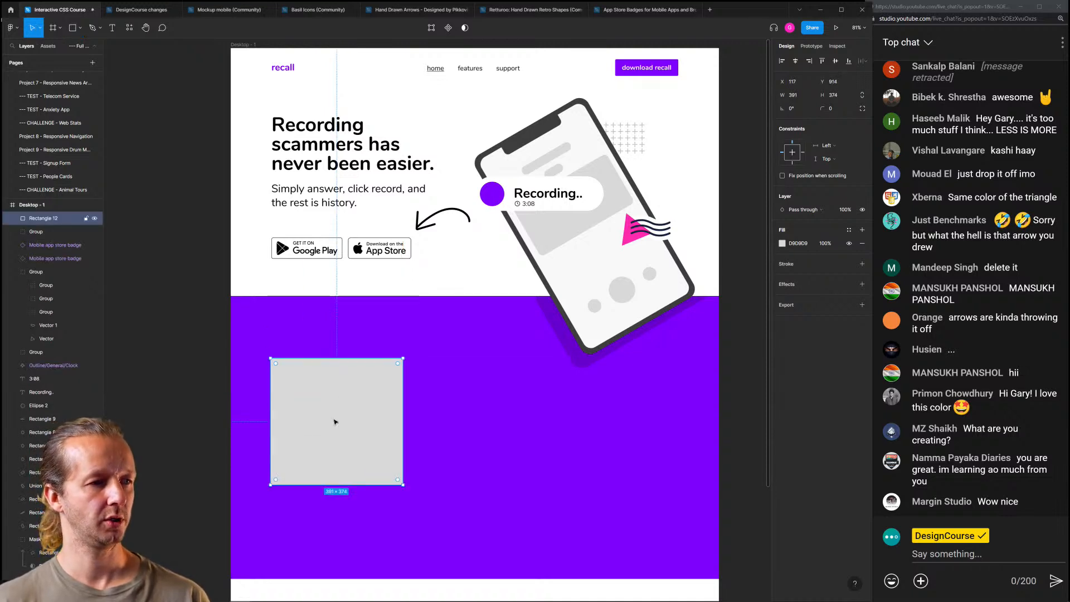
Fill the new rectangle with black 000000 at 19% opacity, matching the phone's shadow
{"action": "left_click", "coordinate": [781, 244]}
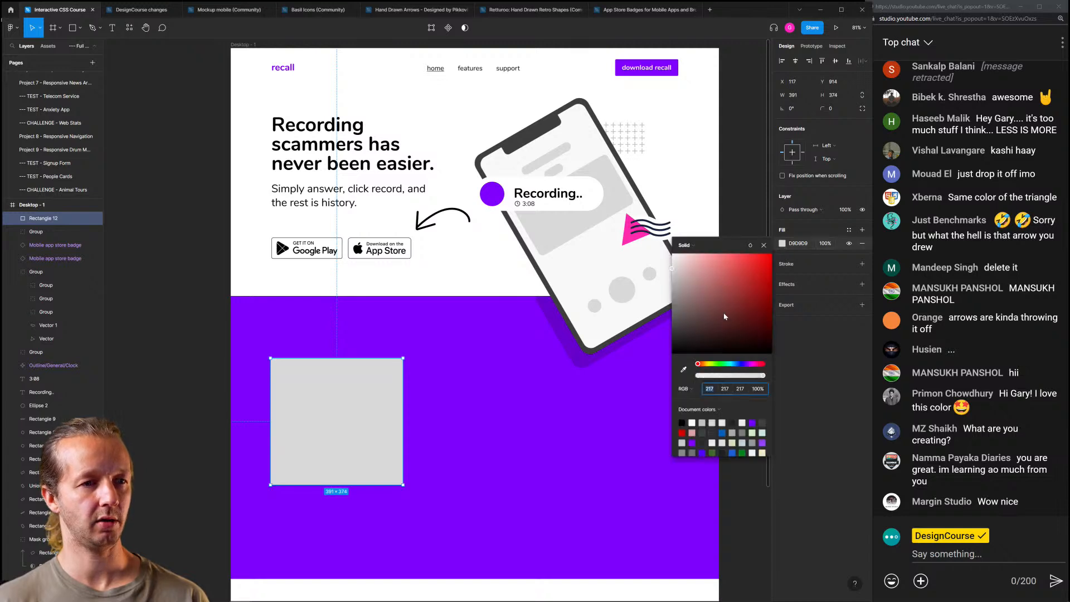
{"action": "left_click", "coordinate": [683, 370]}
{"action": "left_click", "coordinate": [600, 411]}
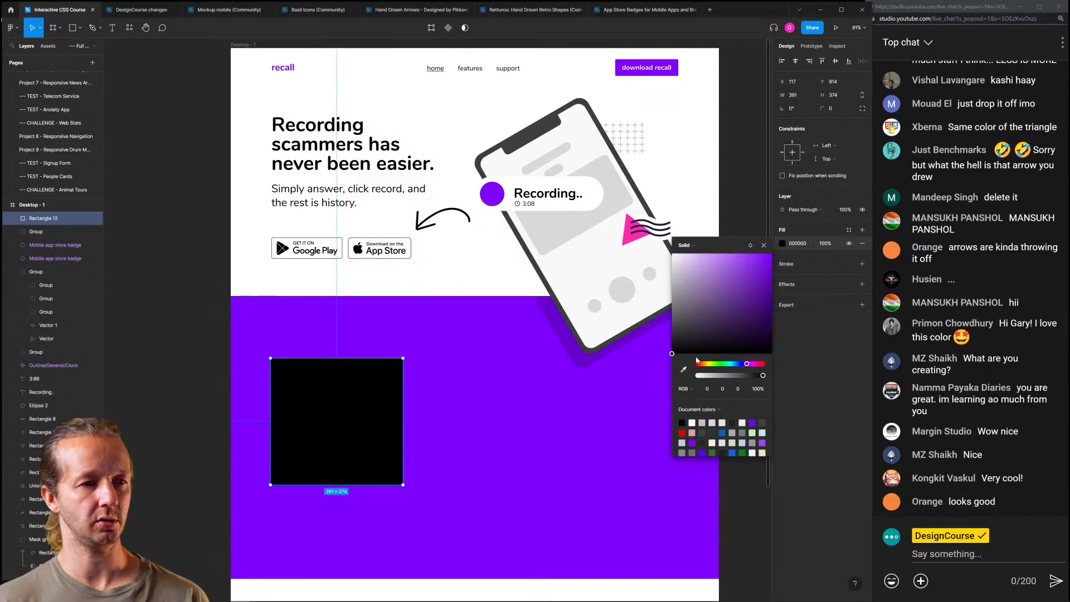
{"action": "left_click", "coordinate": [568, 368]}
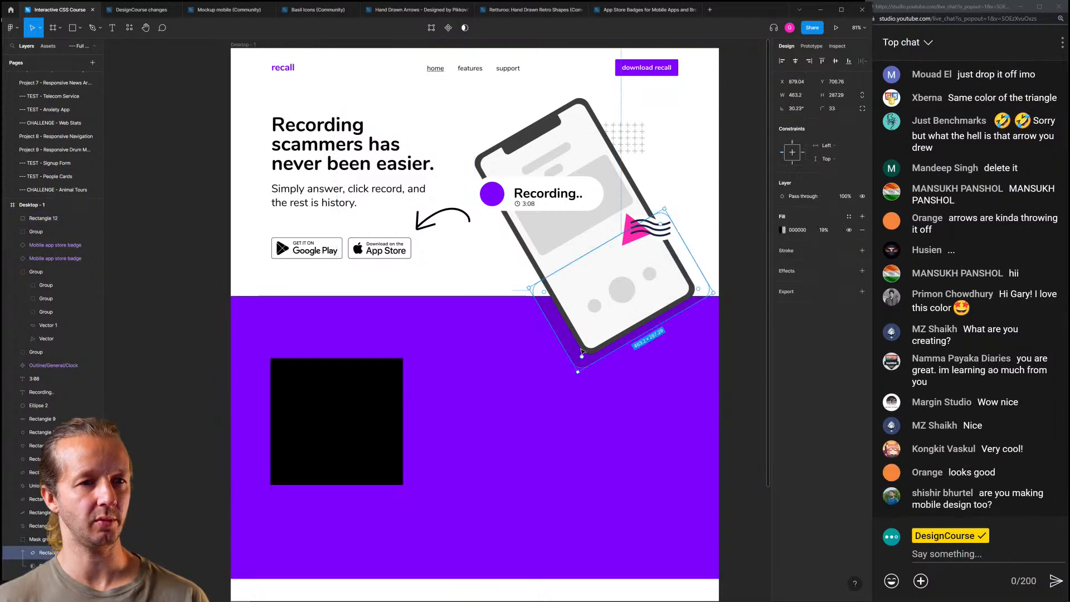
{"action": "left_click", "coordinate": [375, 413]}
{"action": "left_click", "coordinate": [830, 246]}
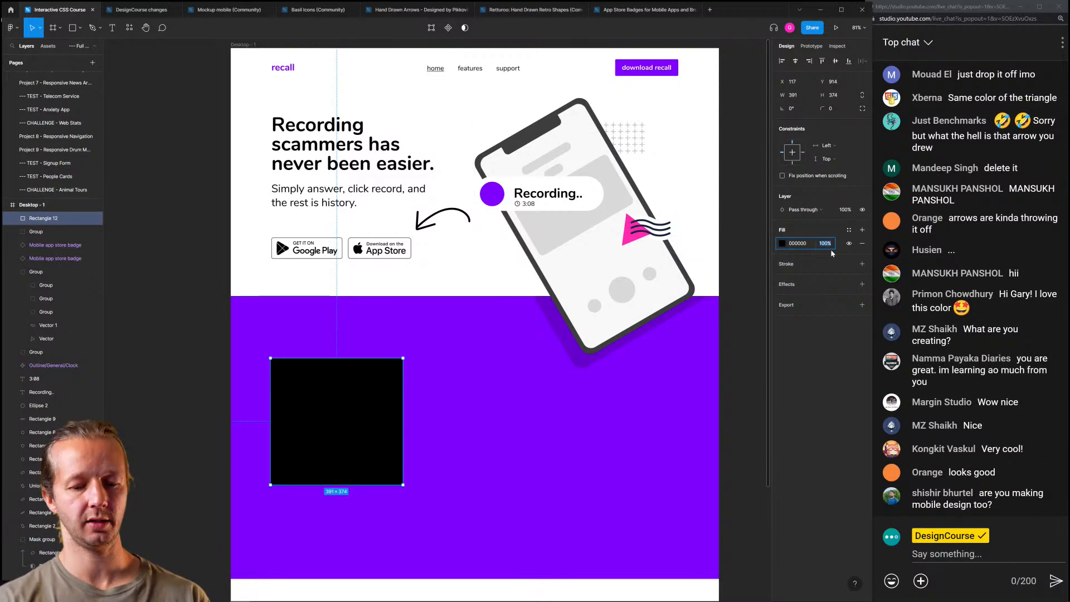
{"action": "type", "text": "19"}
{"action": "key", "text": "Return"}
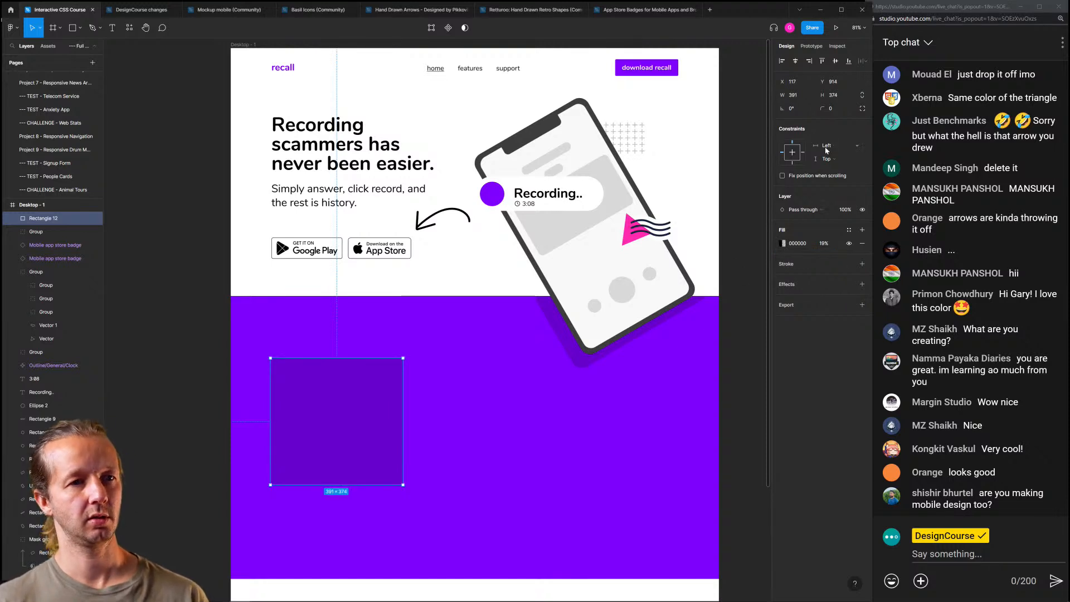
Round the dark card's corners to 6 and extend its lower edge to a height of 422
{"action": "left_click", "coordinate": [831, 108]}
{"action": "type", "text": "6"}
{"action": "key", "text": "Return"}
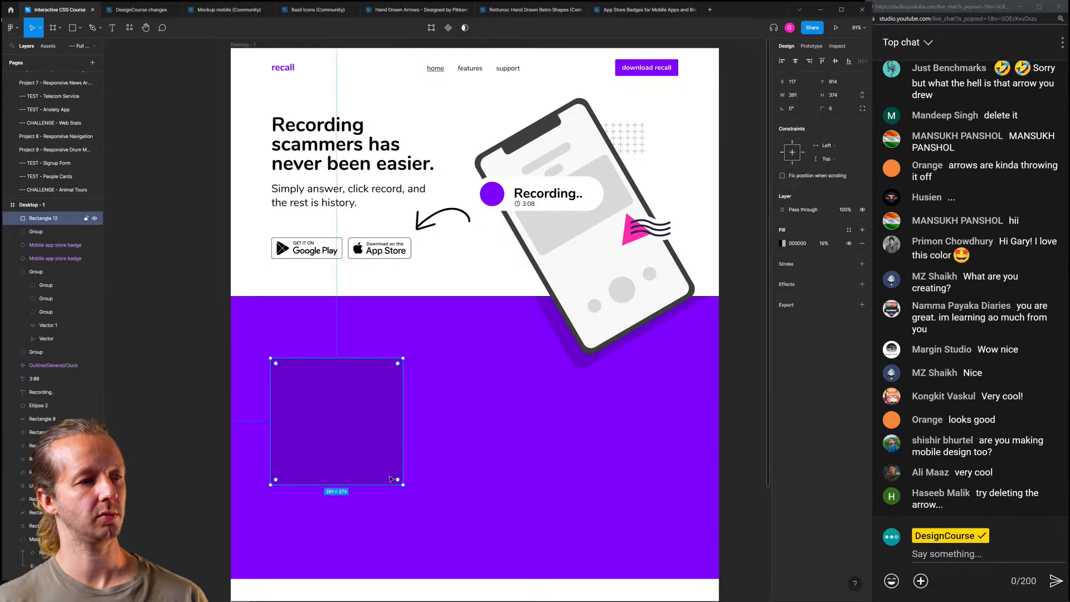
{"action": "left_click_drag", "start_coordinate": [383, 484], "coordinate": [383, 501]}
{"action": "left_click", "coordinate": [194, 337]}
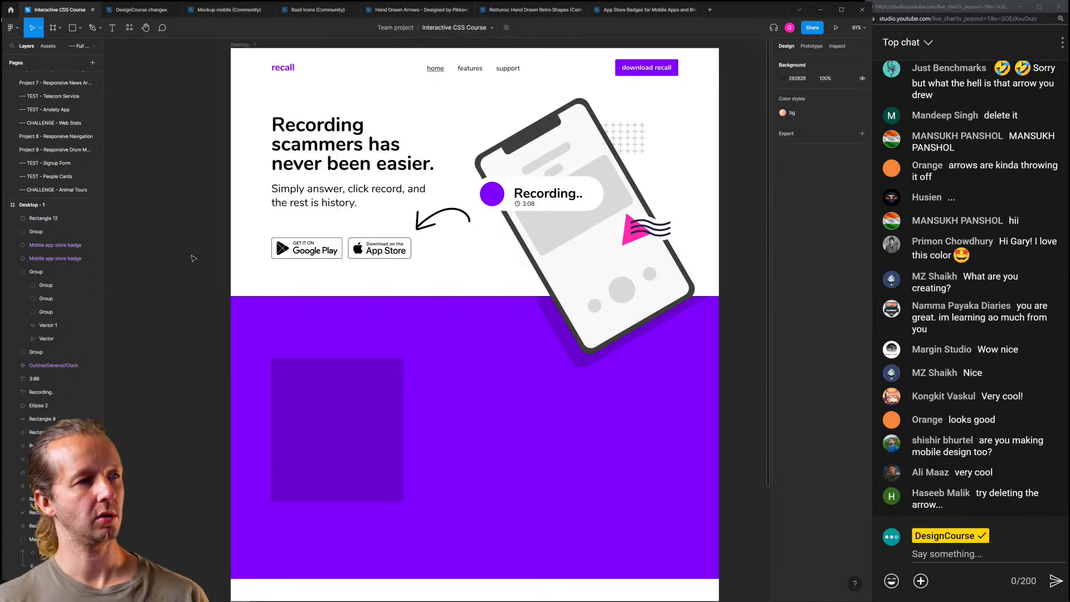
Examine the overall hero composition and the headline's font settings
{"action": "scroll", "coordinate": [209, 201], "scroll_direction": "down", "scroll_amount": 3}
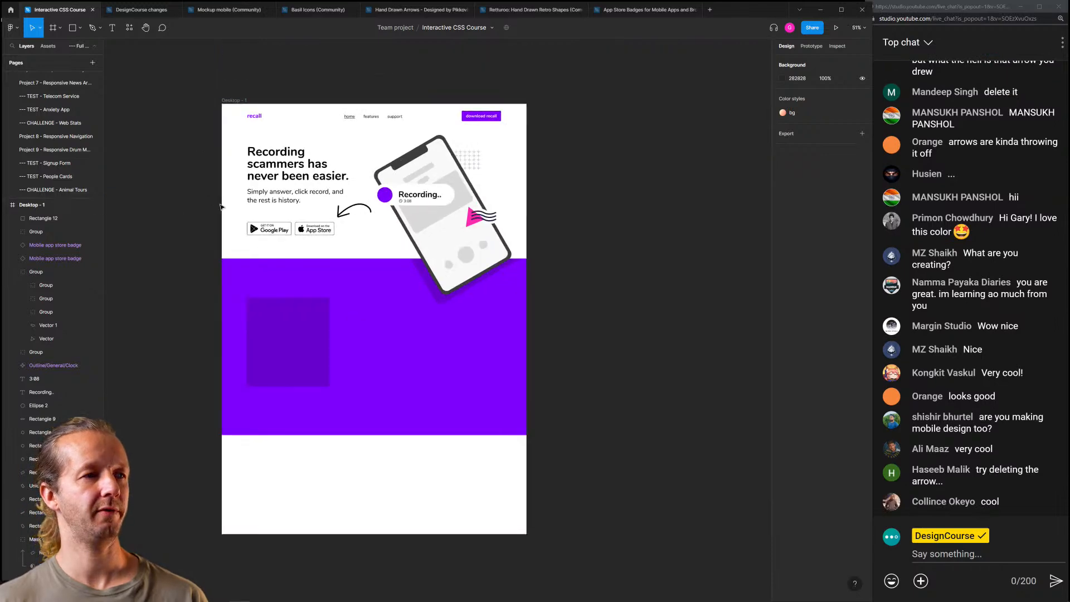
{"action": "scroll", "coordinate": [225, 174], "scroll_direction": "up", "scroll_amount": 3}
{"action": "left_click_drag", "start_coordinate": [372, 191], "coordinate": [211, 217]}
{"action": "left_click_drag", "start_coordinate": [614, 231], "coordinate": [557, 236]}
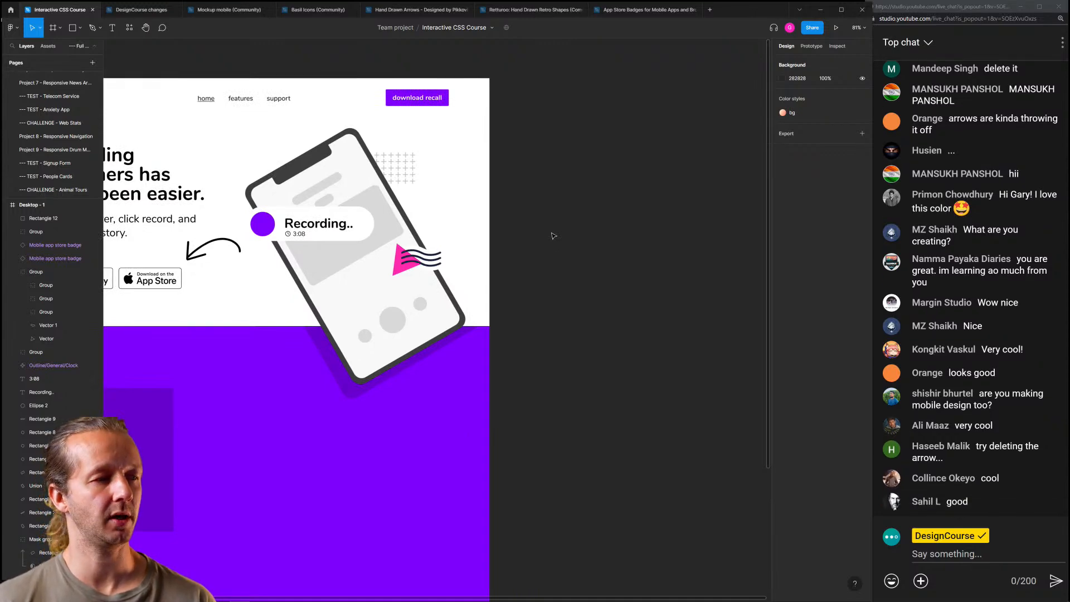
{"action": "left_click_drag", "start_coordinate": [545, 268], "coordinate": [702, 206]}
{"action": "left_click_drag", "start_coordinate": [426, 240], "coordinate": [519, 307]}
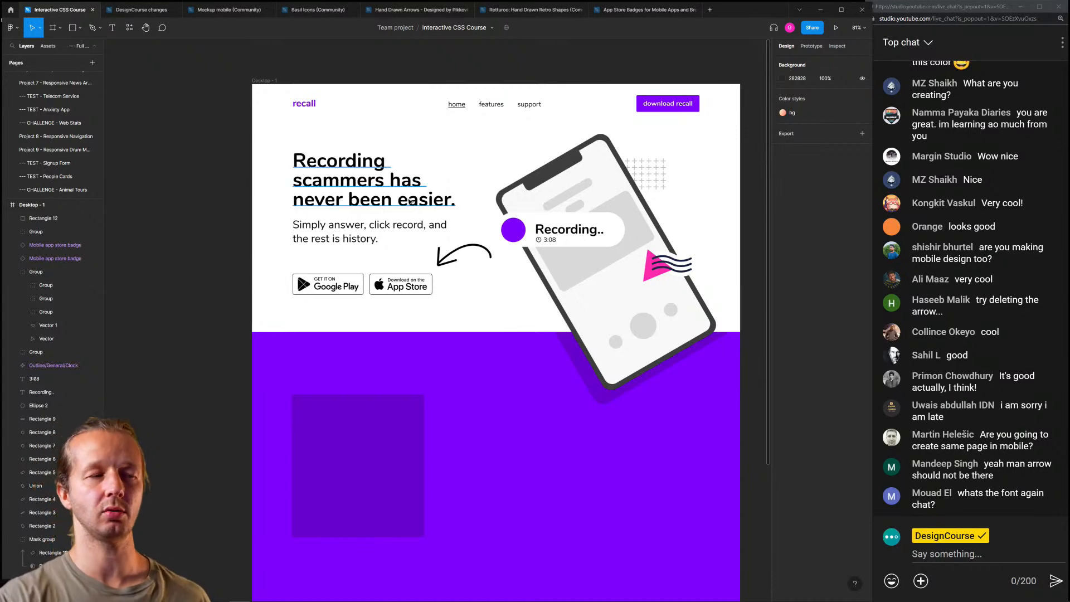
{"action": "left_click", "coordinate": [455, 160]}
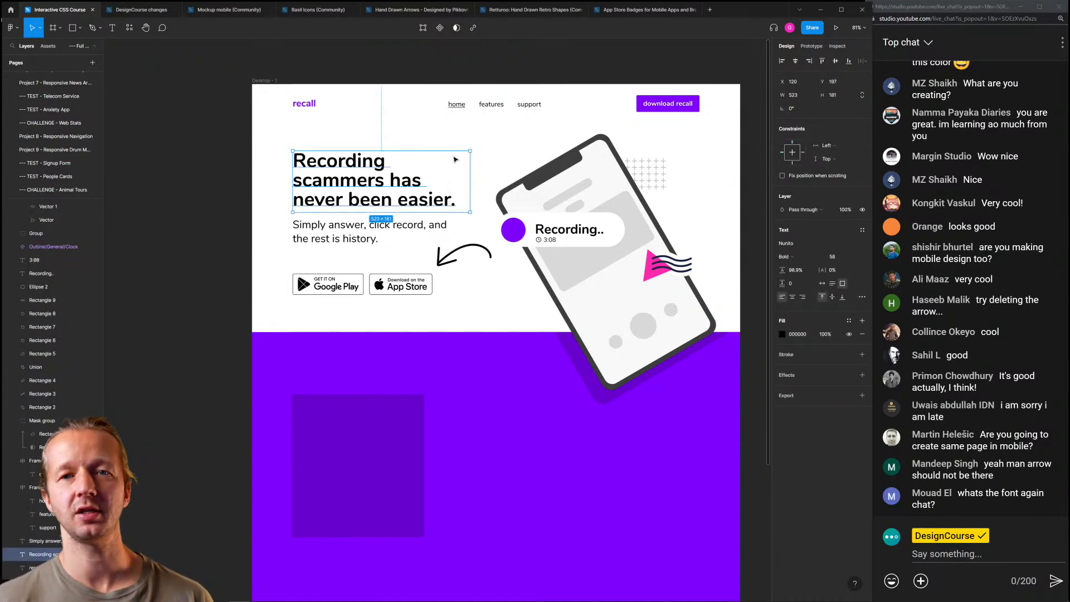
{"action": "left_click", "coordinate": [414, 135]}
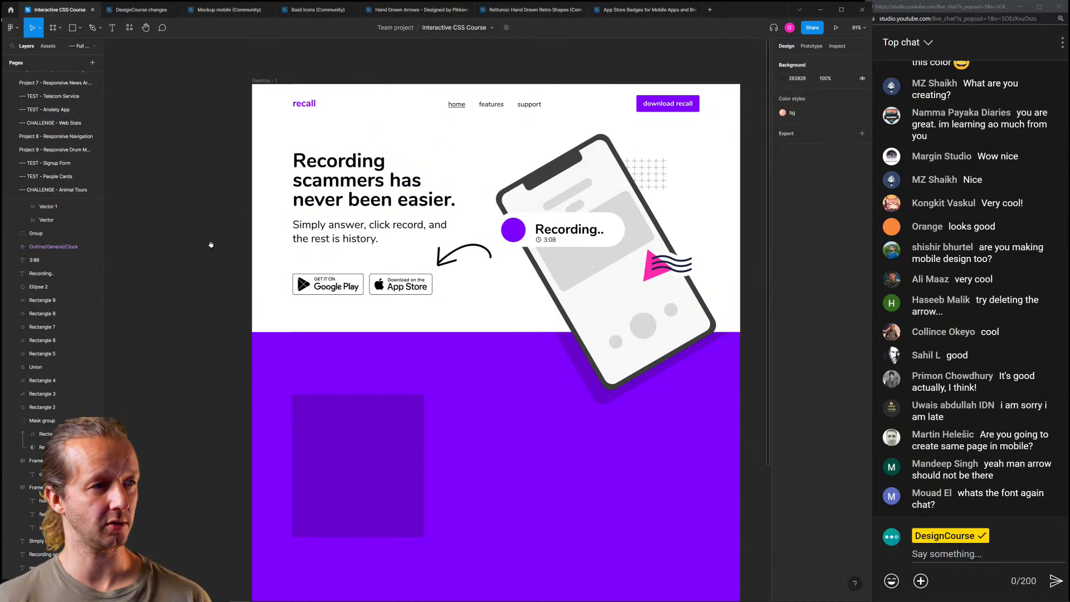
Move the dark card slightly down within the purple section, keeping it at X 117
{"action": "left_click_drag", "start_coordinate": [211, 245], "coordinate": [235, 215]}
{"action": "left_click", "coordinate": [402, 424]}
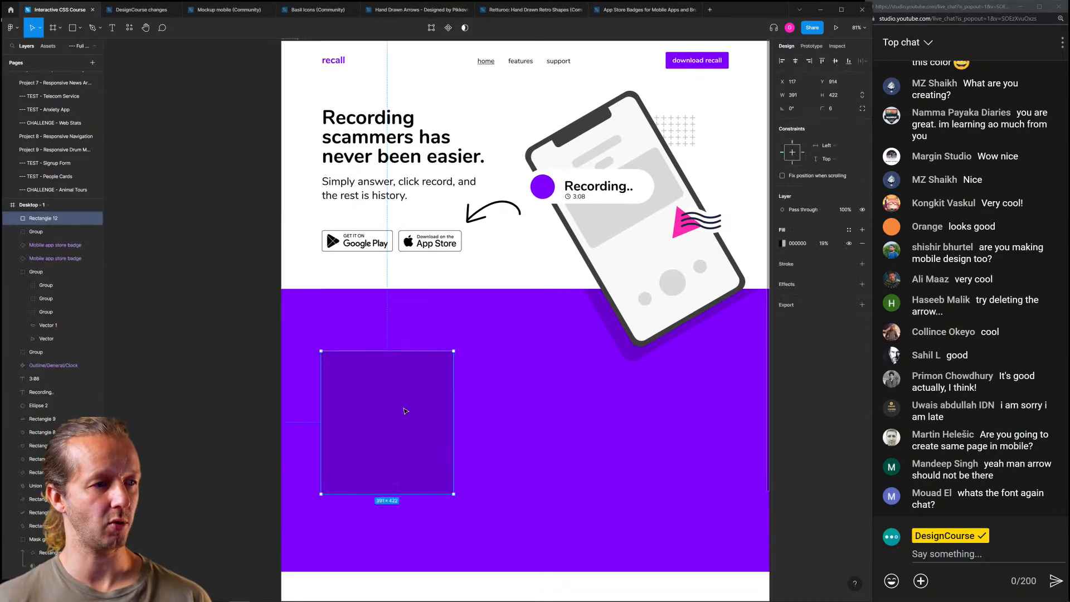
{"action": "left_click_drag", "start_coordinate": [404, 411], "coordinate": [409, 426]}
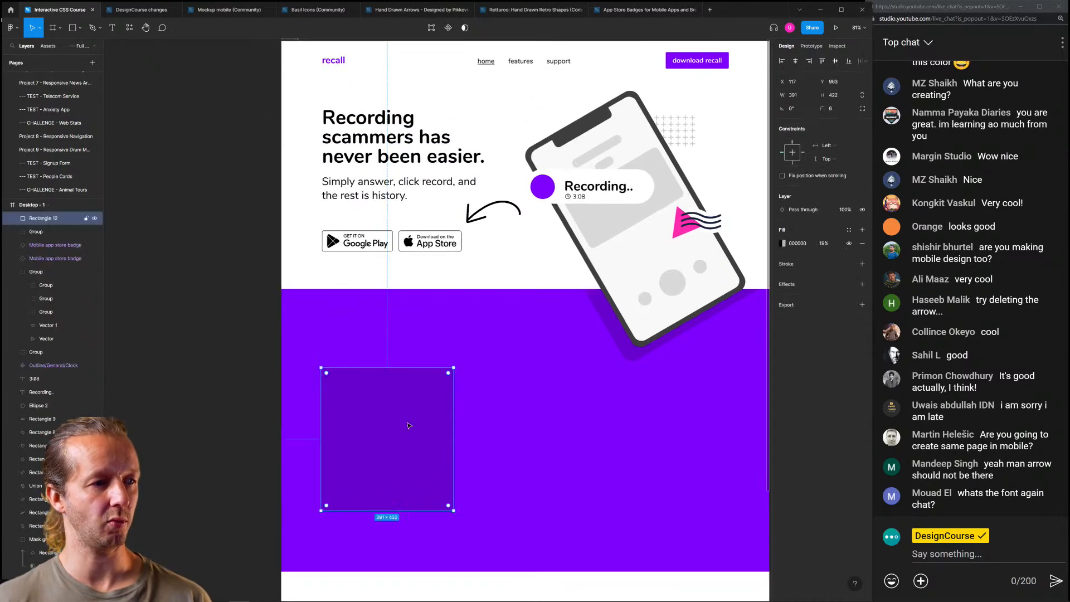
{"action": "left_click", "coordinate": [234, 384]}
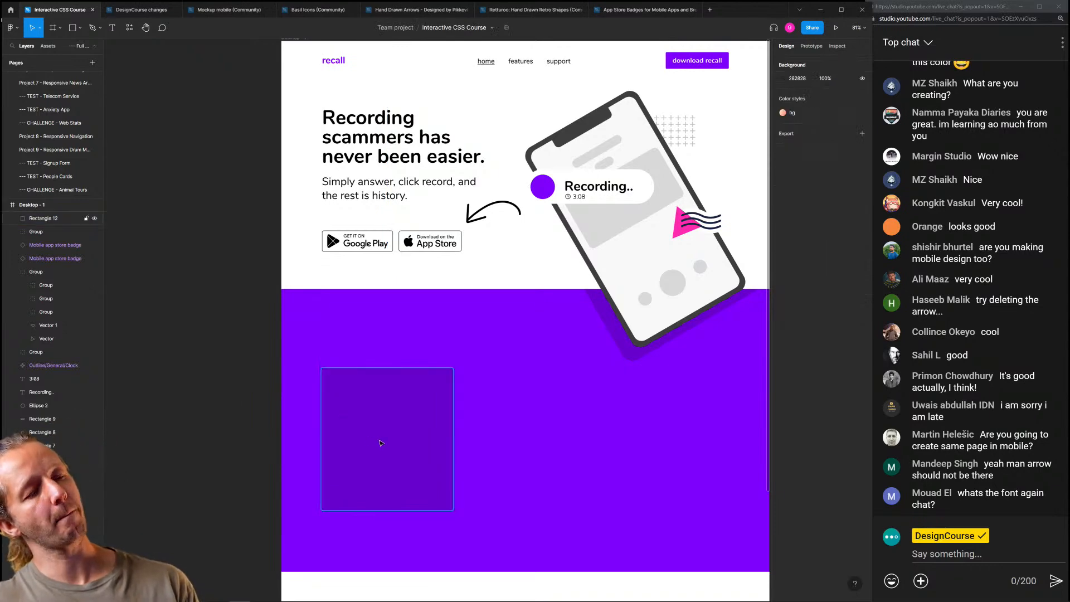
Copy the outline Lock icon from the Basil Icons file and paste it into the Interactive CSS Course design
{"action": "left_click", "coordinate": [312, 10]}
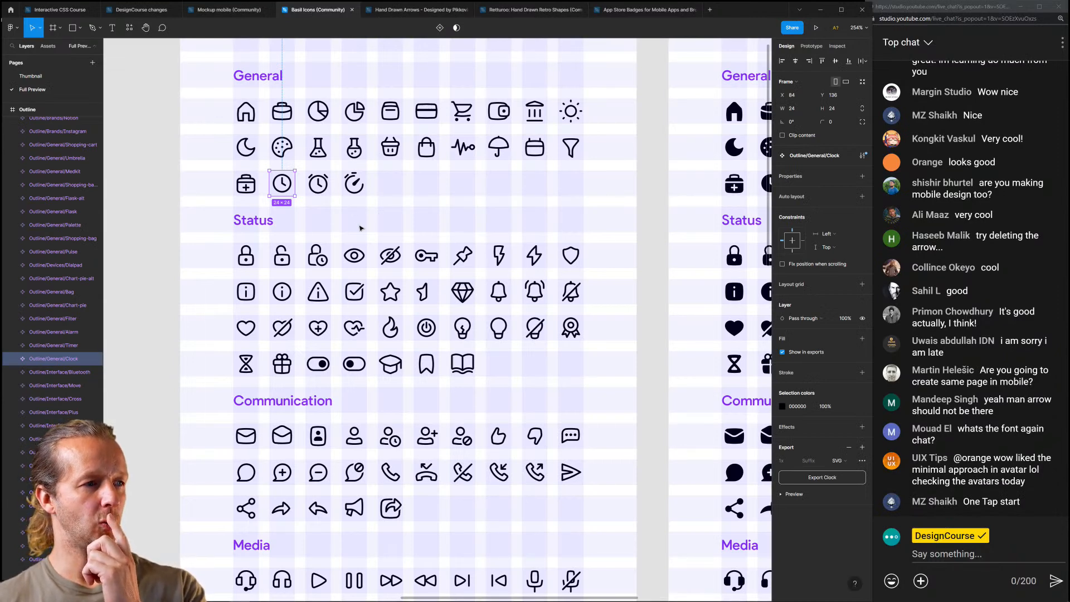
{"action": "left_click", "coordinate": [249, 258]}
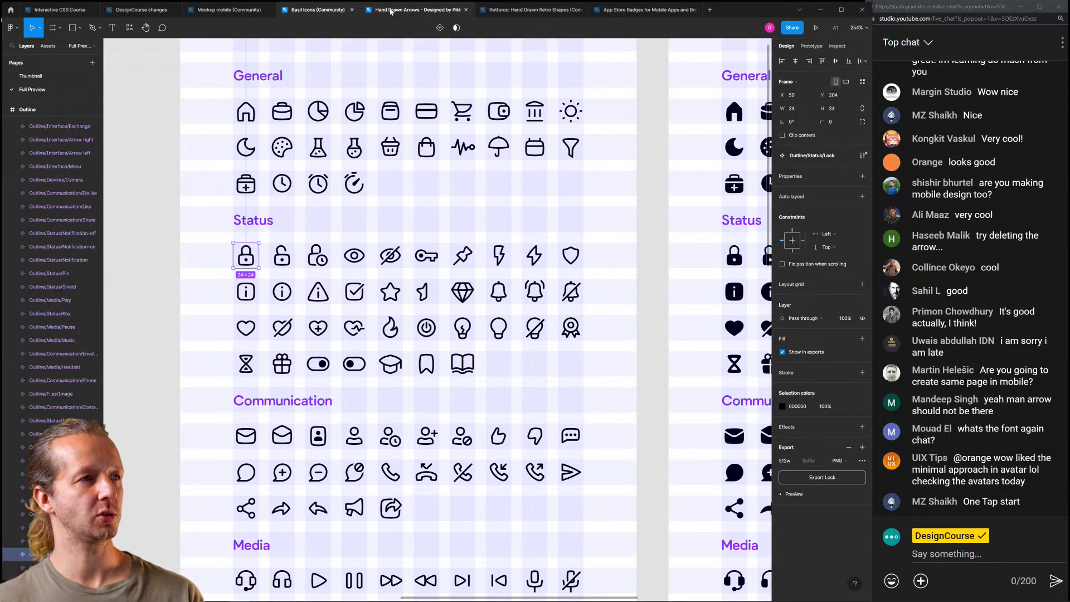
{"action": "left_click", "coordinate": [76, 11]}
{"action": "key", "text": "ctrl+v"}
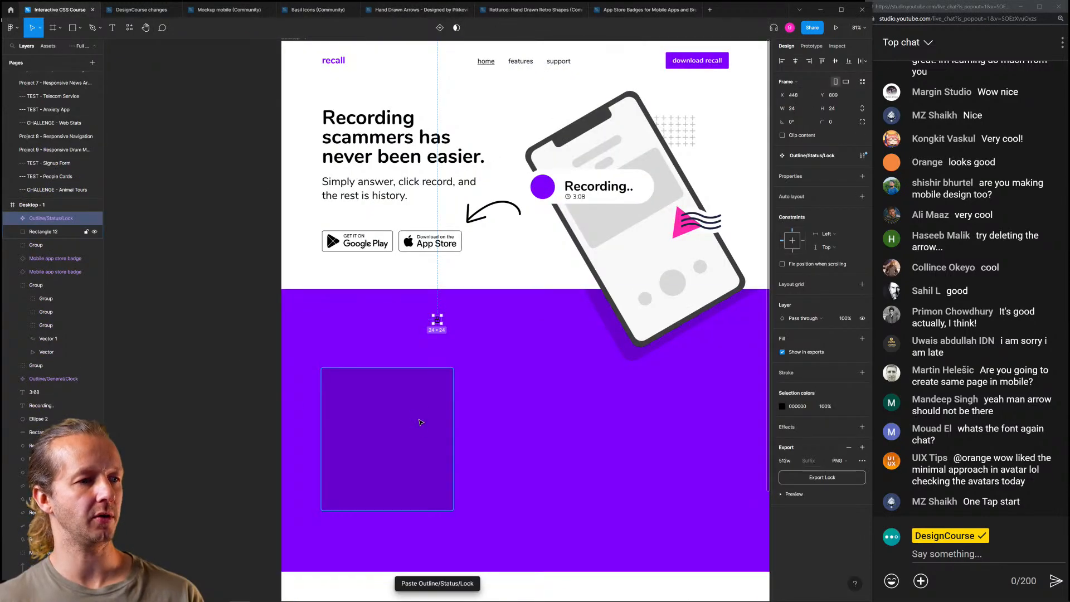
Make the pasted lock icon white FFFFFF and enlarge it to 91 by 91 at the card's upper centre
{"action": "left_click", "coordinate": [782, 407]}
{"action": "left_click_drag", "start_coordinate": [685, 403], "coordinate": [669, 389]}
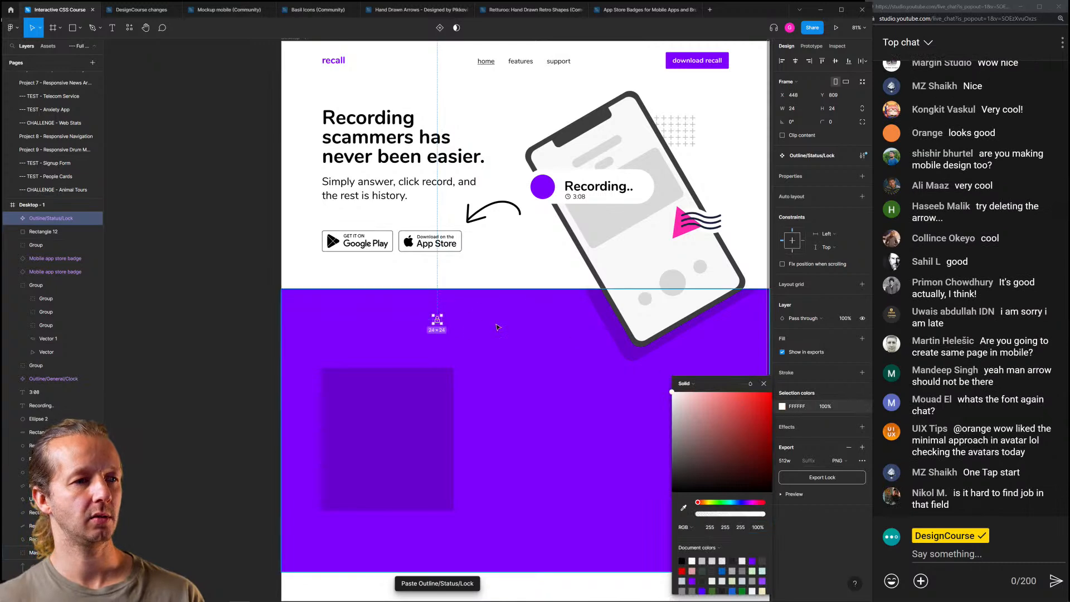
{"action": "left_click_drag", "start_coordinate": [433, 323], "coordinate": [396, 396]}
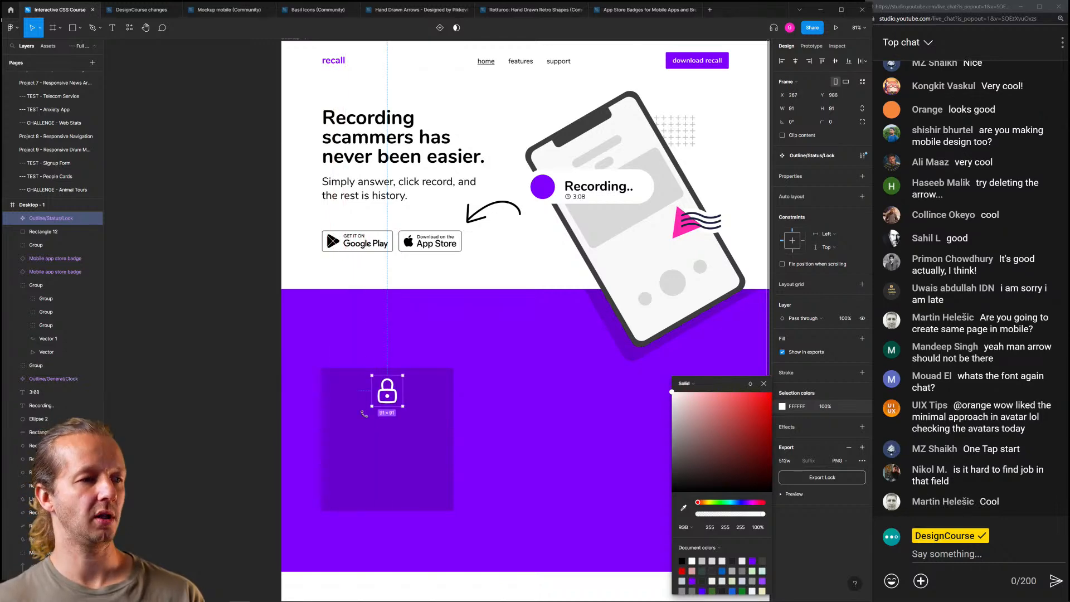
Move the lock icon to the upper-left corner of the dark card
{"action": "scroll", "coordinate": [395, 396], "scroll_direction": "up", "scroll_amount": 5}
{"action": "left_click_drag", "start_coordinate": [392, 293], "coordinate": [410, 263]}
{"action": "scroll", "coordinate": [445, 242], "scroll_direction": "down", "scroll_amount": 1}
{"action": "scroll", "coordinate": [444, 242], "scroll_direction": "down", "scroll_amount": 5}
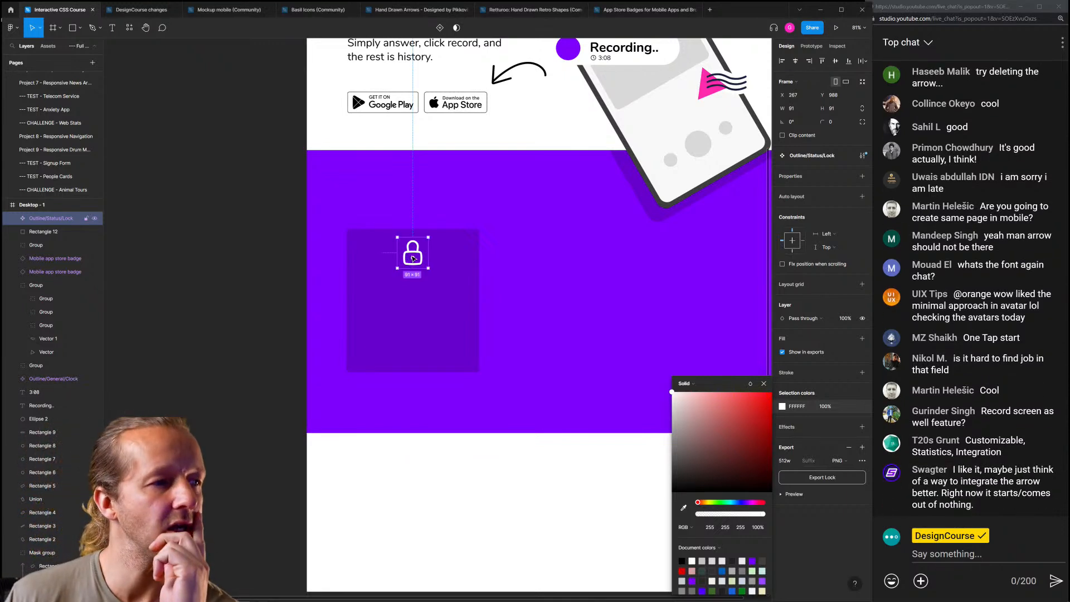
{"action": "left_click_drag", "start_coordinate": [413, 258], "coordinate": [381, 255]}
{"action": "key", "text": "Escape"}
{"action": "left_click_drag", "start_coordinate": [438, 236], "coordinate": [391, 292]}
{"action": "left_click", "coordinate": [330, 104]}
{"action": "left_click_drag", "start_coordinate": [331, 104], "coordinate": [394, 318]}
{"action": "double_click", "coordinate": [394, 319]}
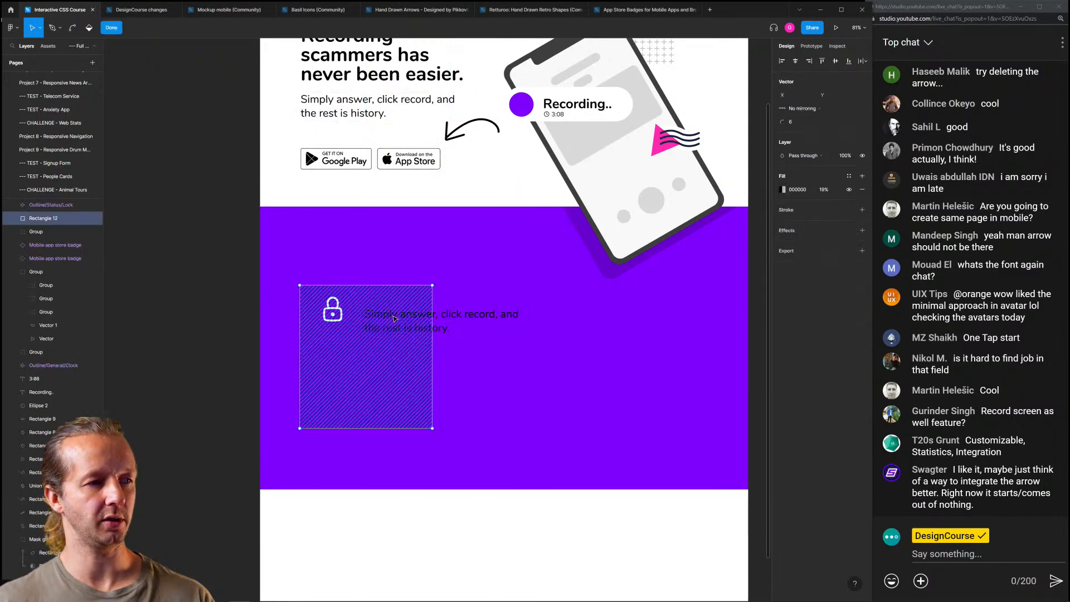
{"action": "key", "text": "Escape"}
{"action": "key", "text": "Escape"}
{"action": "key", "text": "Escape"}
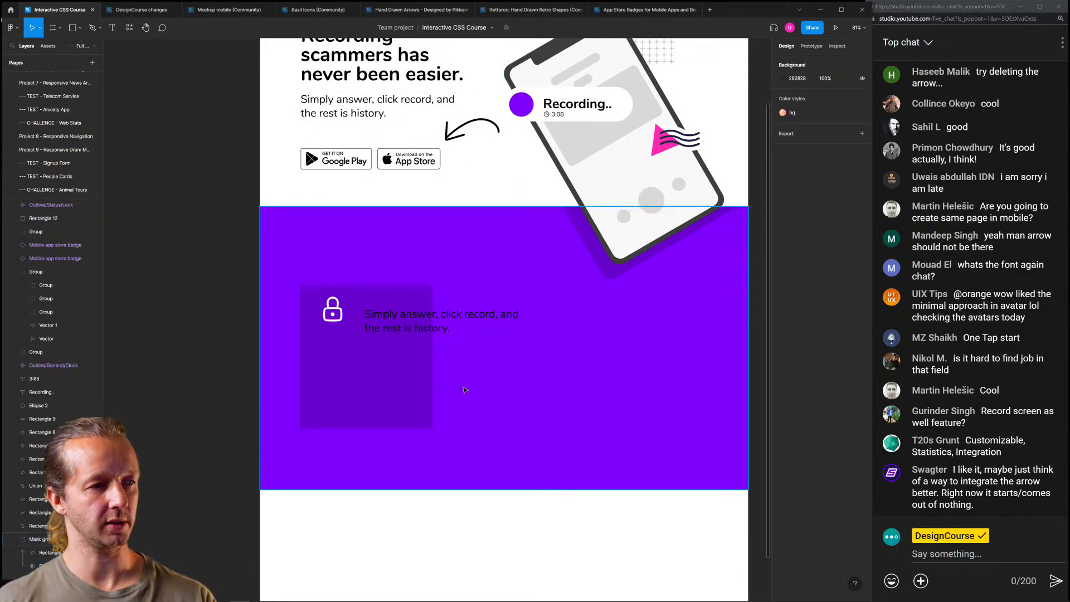
{"action": "left_click", "coordinate": [463, 331]}
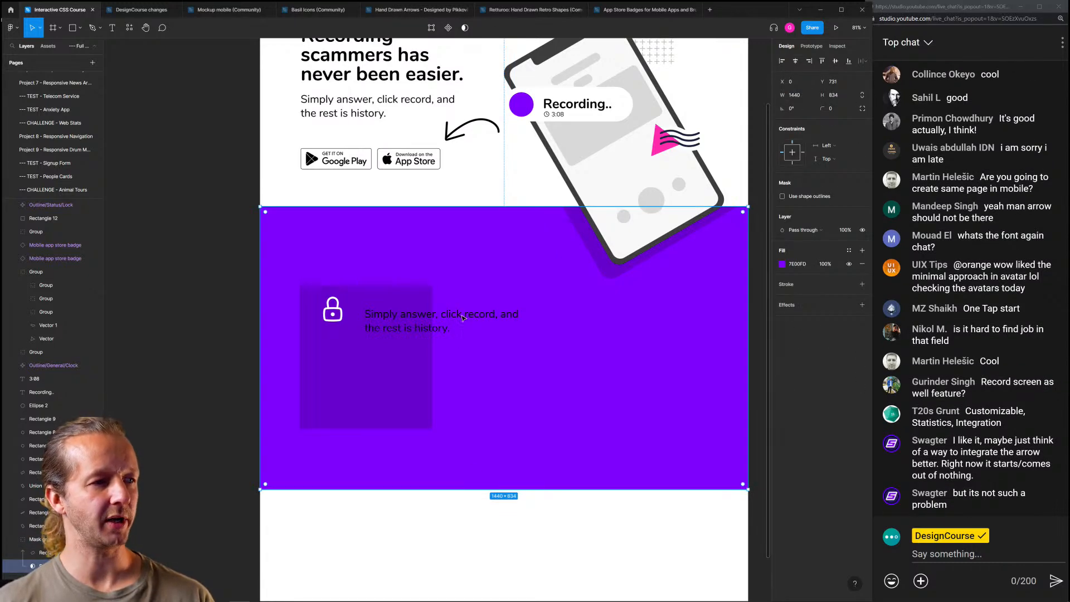
{"action": "double_click", "coordinate": [459, 318]}
{"action": "key", "text": "ctrl+z"}
{"action": "key", "text": "ctrl+z"}
{"action": "key", "text": "ctrl+z"}
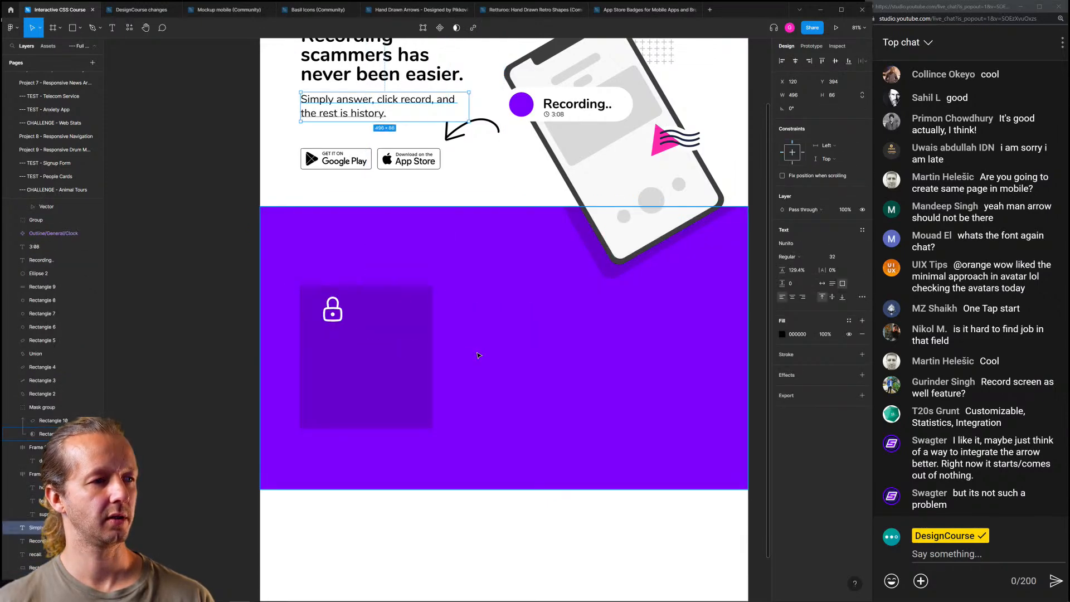
{"action": "left_click_drag", "start_coordinate": [350, 115], "coordinate": [377, 261]}
{"action": "double_click", "coordinate": [370, 258]}
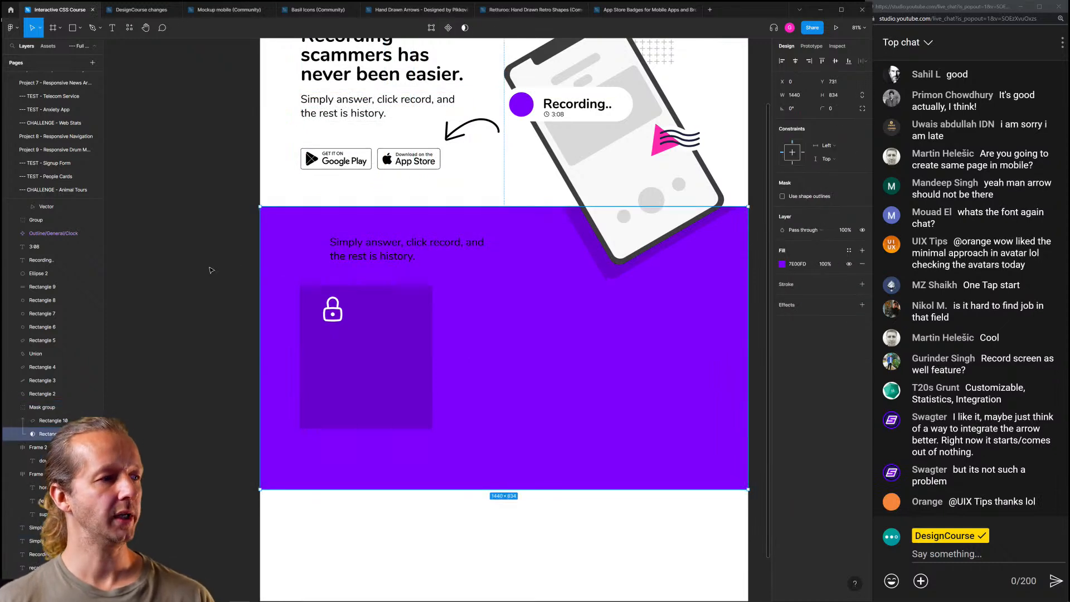
{"action": "left_click", "coordinate": [390, 262]}
{"action": "key", "text": "ctrl+z"}
Duplicate the hero subheading, raise the copy in the layer order beside the lock icon, and color it white FFFFFF
{"action": "left_click_drag", "start_coordinate": [359, 115], "coordinate": [464, 269]}
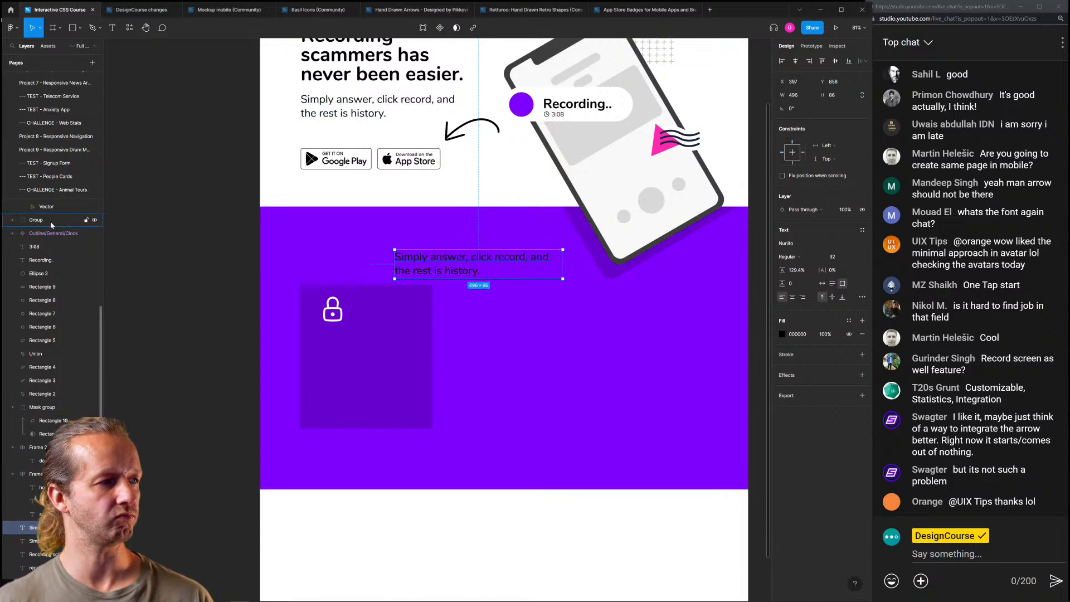
{"action": "left_click_drag", "start_coordinate": [51, 225], "coordinate": [52, 228]}
{"action": "left_click_drag", "start_coordinate": [451, 264], "coordinate": [406, 318]}
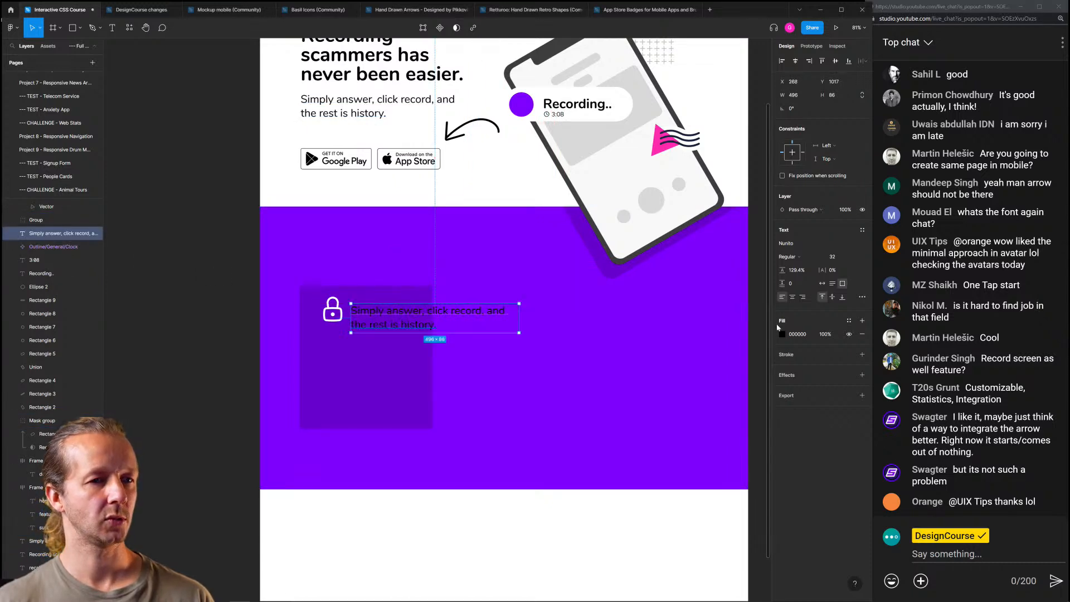
{"action": "left_click", "coordinate": [783, 335]}
{"action": "left_click_drag", "start_coordinate": [692, 357], "coordinate": [670, 343]}
Move the white text layer above the card rectangle and replace its text with "Secure"
{"action": "left_click", "coordinate": [370, 313]}
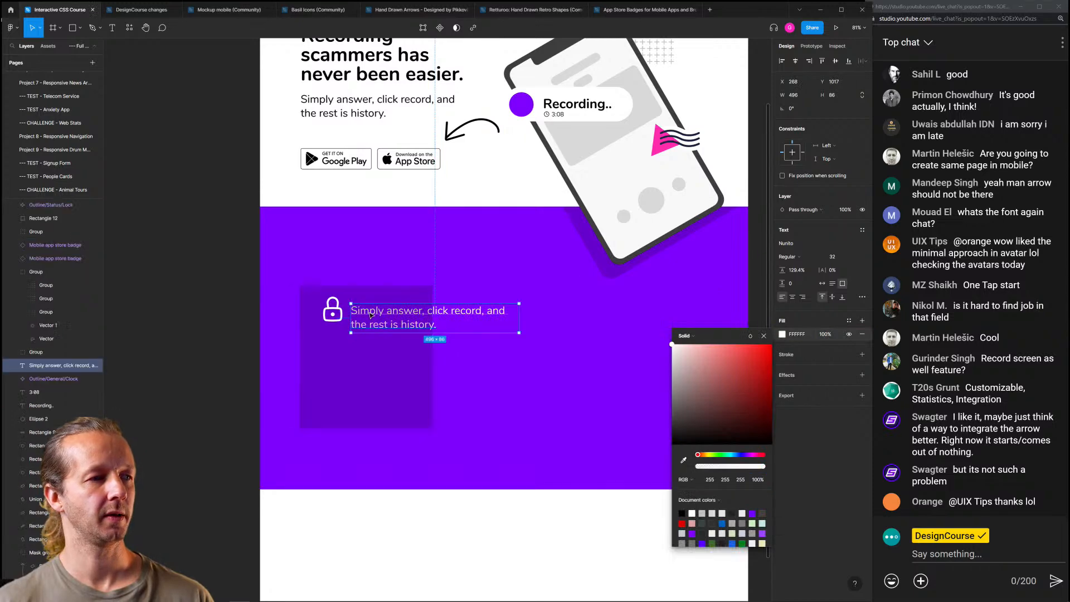
{"action": "double_click", "coordinate": [371, 316]}
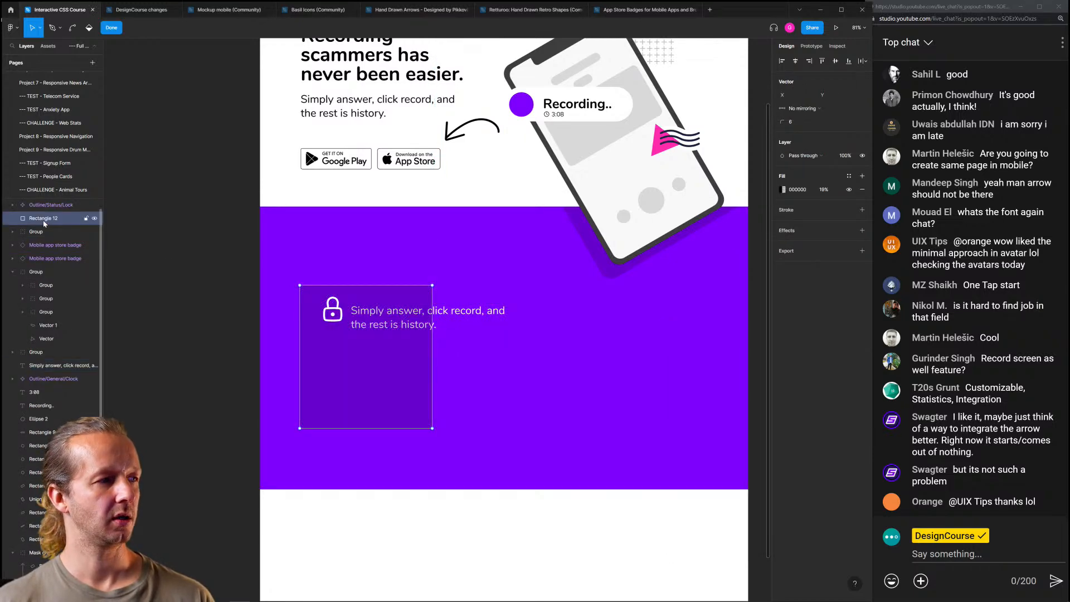
{"action": "left_click", "coordinate": [463, 315]}
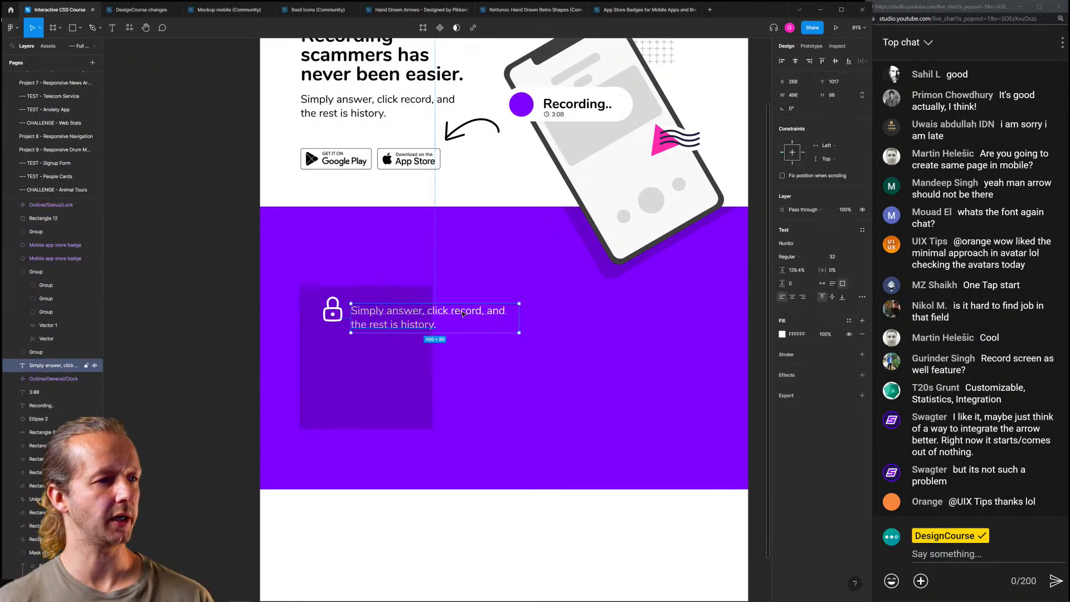
{"action": "left_click_drag", "start_coordinate": [53, 362], "coordinate": [53, 216]}
{"action": "double_click", "coordinate": [396, 318]}
{"action": "type", "text": "Secure"}
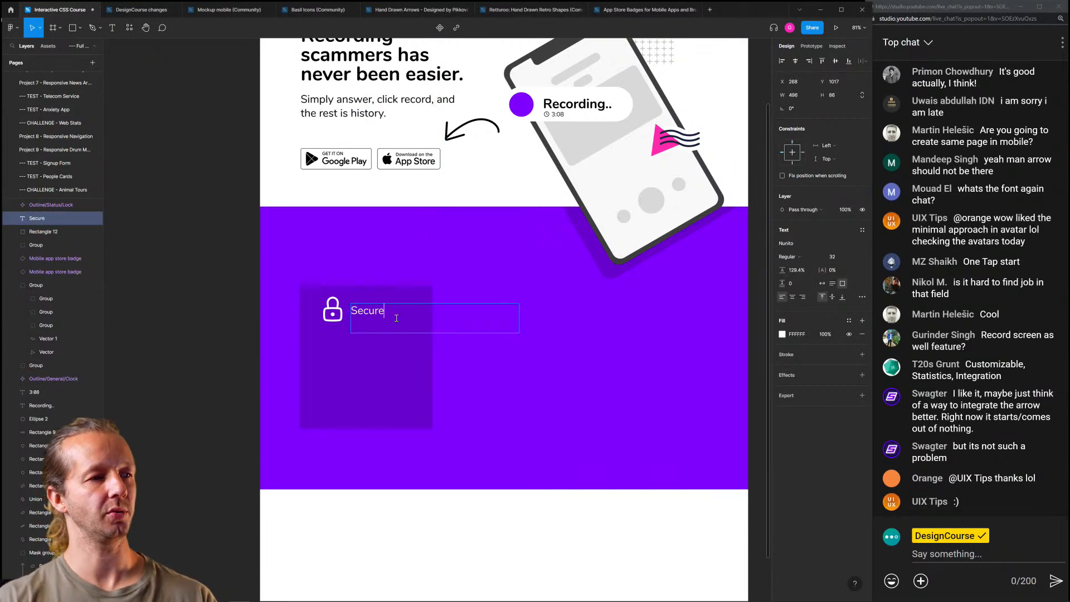
Finish editing the Secure title and shrink the lock icon to 57 by 57 around its centre
{"action": "key", "text": "Escape"}
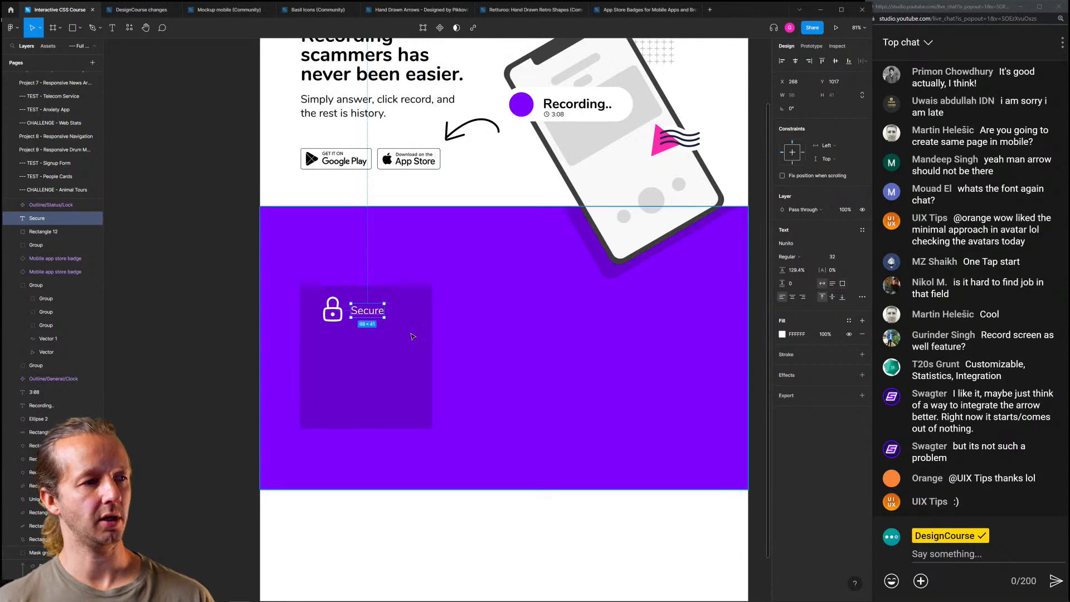
{"action": "left_click", "coordinate": [343, 314]}
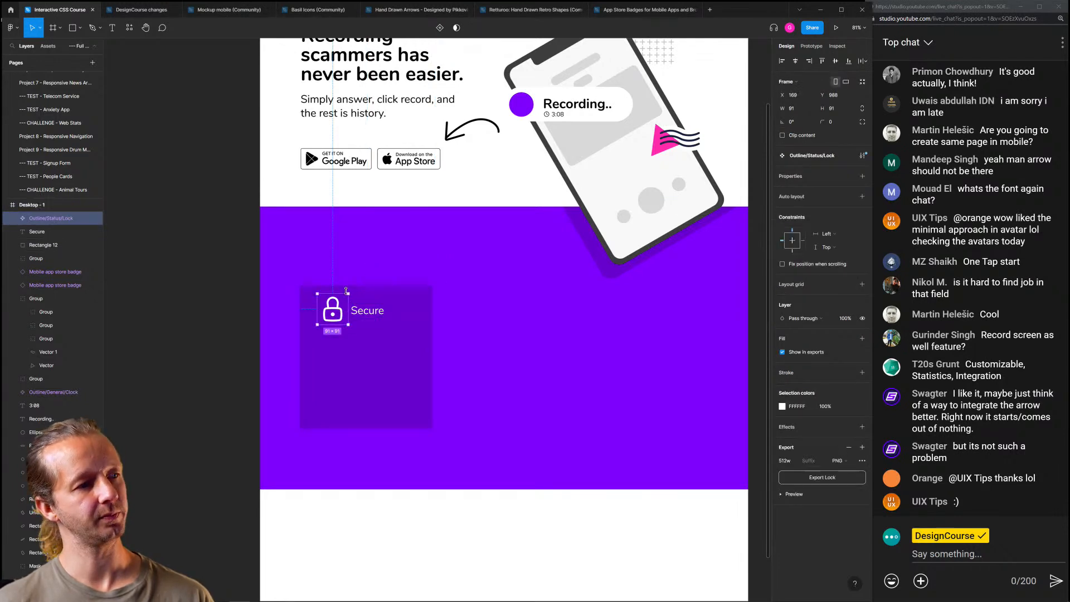
{"action": "left_click_drag", "start_coordinate": [348, 291], "coordinate": [344, 298]}
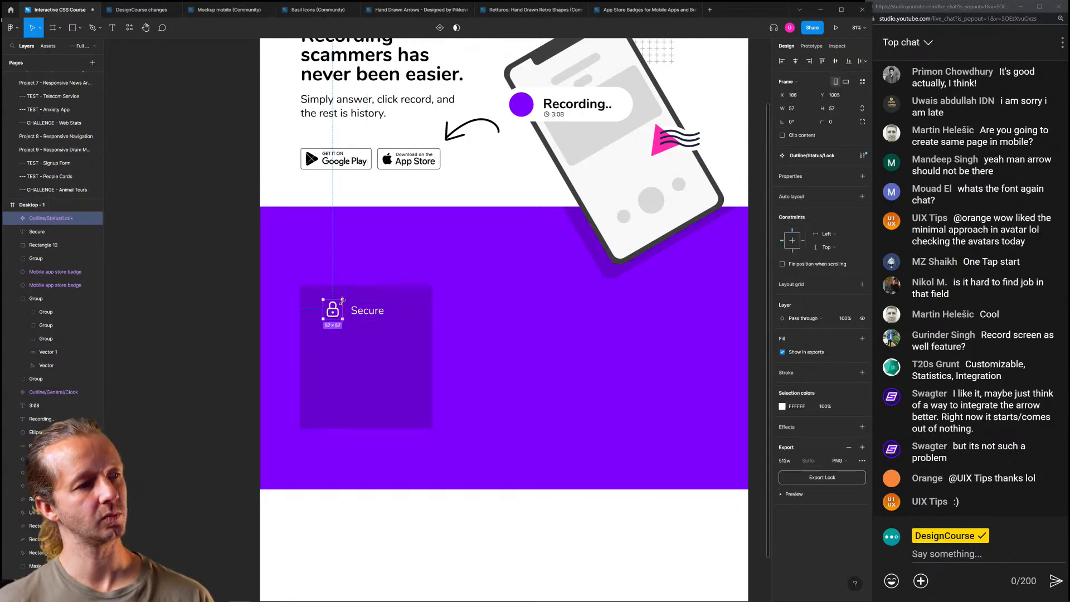
Set the font weight of the Secure title to Bold
{"action": "left_click", "coordinate": [367, 315]}
{"action": "key", "text": "shift+2"}
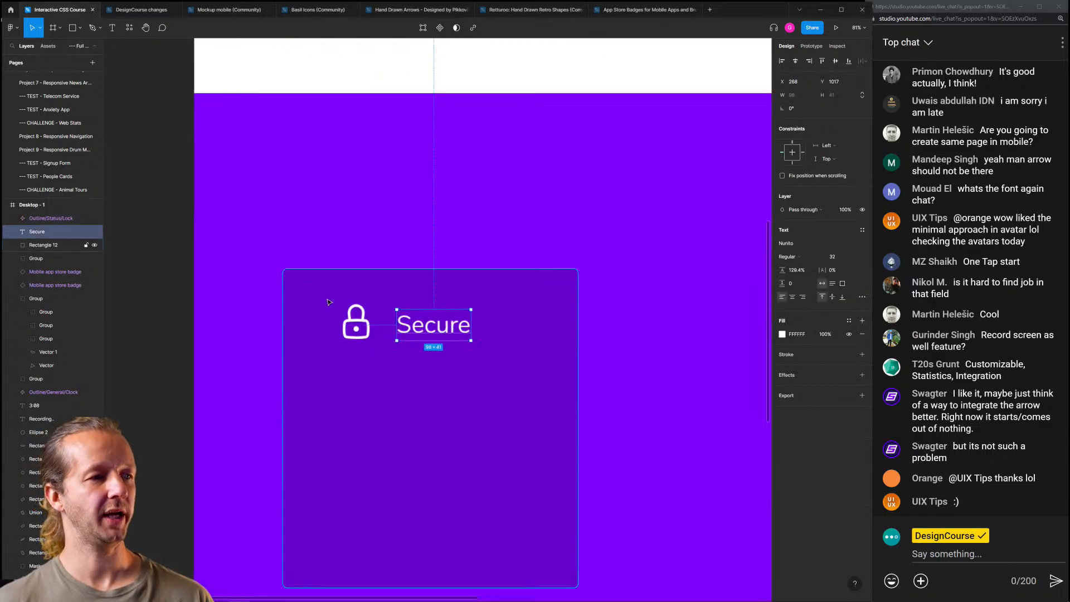
{"action": "left_click", "coordinate": [800, 258]}
{"action": "left_click", "coordinate": [791, 276]}
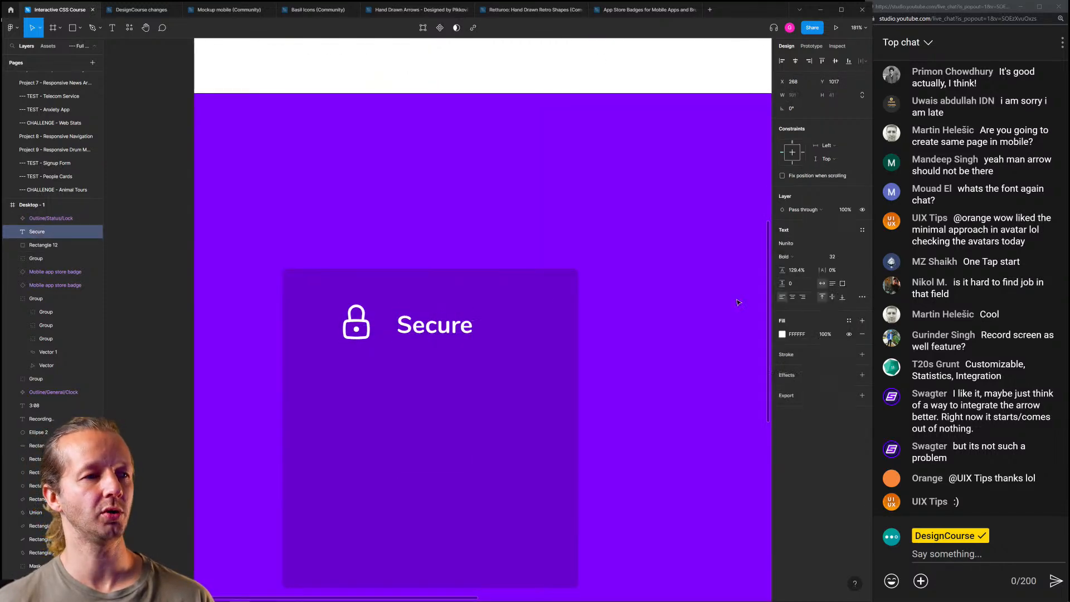
Bring the lock icon closer to the Secure title and move both slightly up inside the dark card
{"action": "left_click", "coordinate": [363, 329], "text": "shift"}
{"action": "left_click_drag", "start_coordinate": [363, 329], "coordinate": [389, 315]}
{"action": "left_click", "coordinate": [381, 248]}
{"action": "left_click", "coordinate": [486, 232]}
{"action": "scroll", "coordinate": [467, 282], "scroll_direction": "down", "scroll_amount": 5}
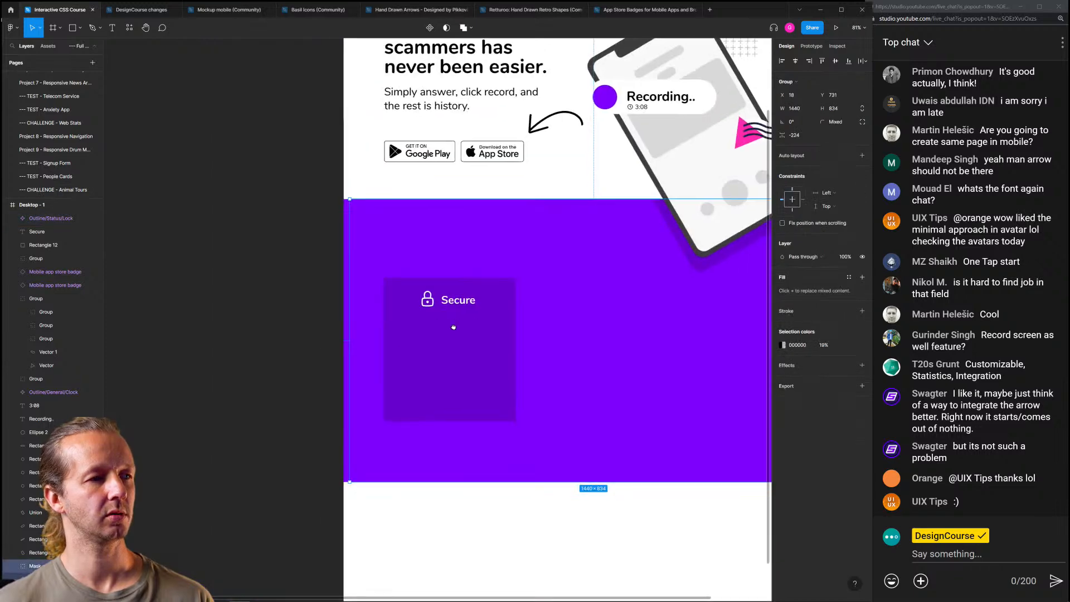
{"action": "left_click_drag", "start_coordinate": [456, 330], "coordinate": [401, 273]}
{"action": "scroll", "coordinate": [374, 246], "scroll_direction": "up", "scroll_amount": 3}
{"action": "left_click", "coordinate": [364, 233]}
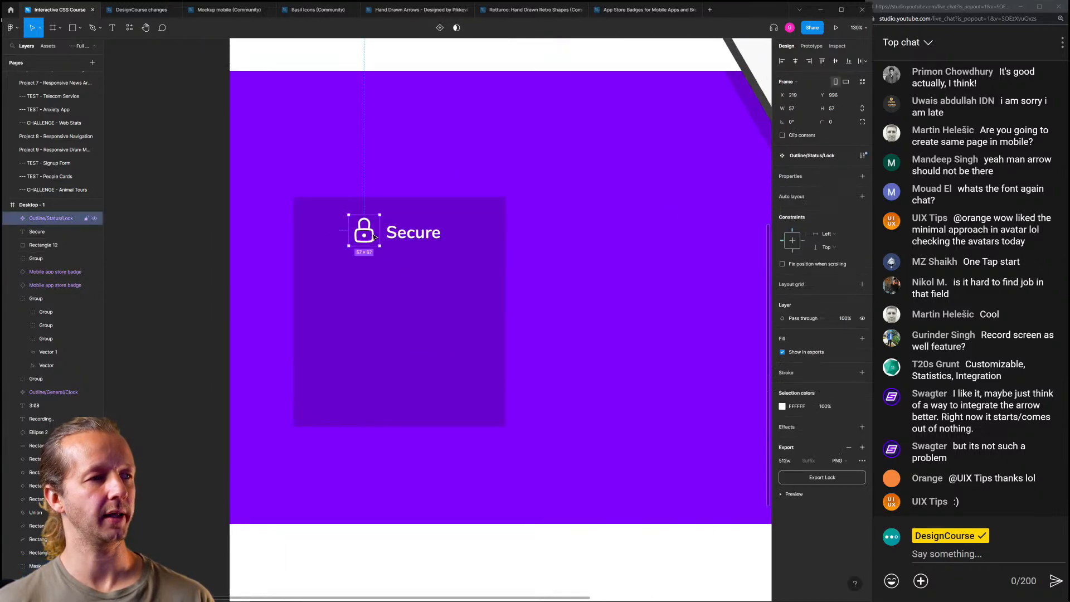
{"action": "left_click", "coordinate": [413, 233], "text": "shift"}
{"action": "left_click_drag", "start_coordinate": [413, 233], "coordinate": [382, 238]}
{"action": "key", "text": "ctrl+z"}
{"action": "key", "text": "ctrl+z"}
{"action": "key", "text": "ctrl+z"}
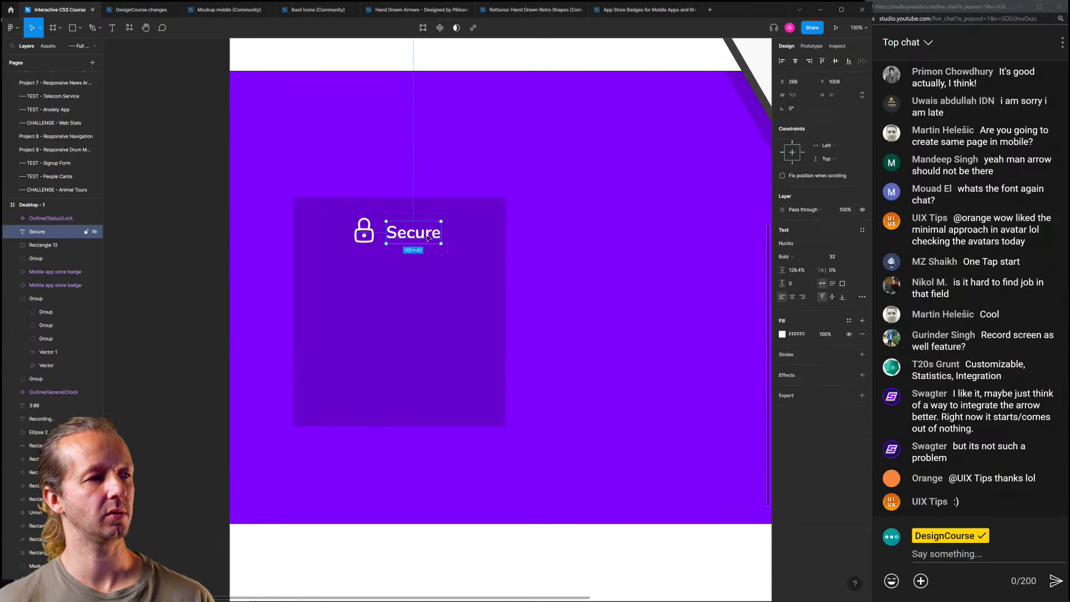
Move the lock icon and Secure title together into the upper-left corner of the dark card
{"action": "left_click", "coordinate": [408, 227]}
{"action": "left_click", "coordinate": [372, 234], "text": "shift"}
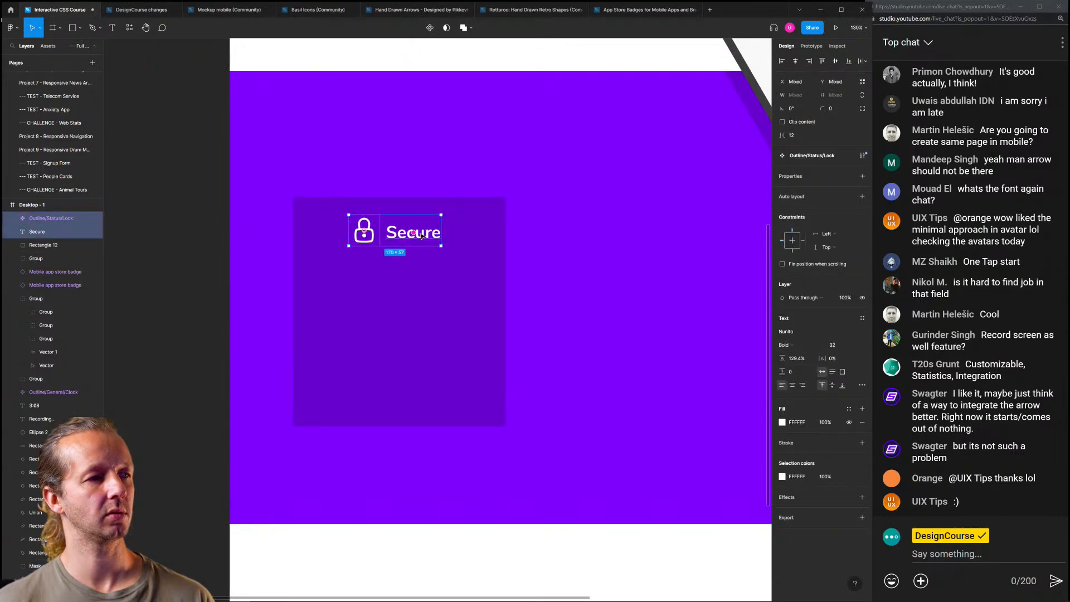
{"action": "left_click_drag", "start_coordinate": [436, 236], "coordinate": [396, 238]}
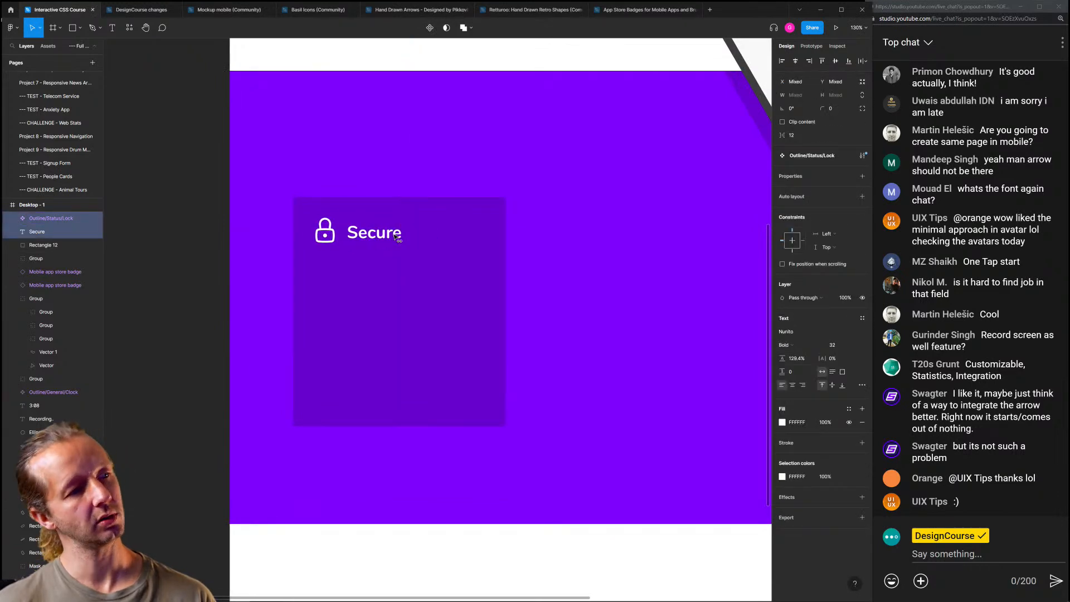
{"action": "left_click", "coordinate": [210, 225]}
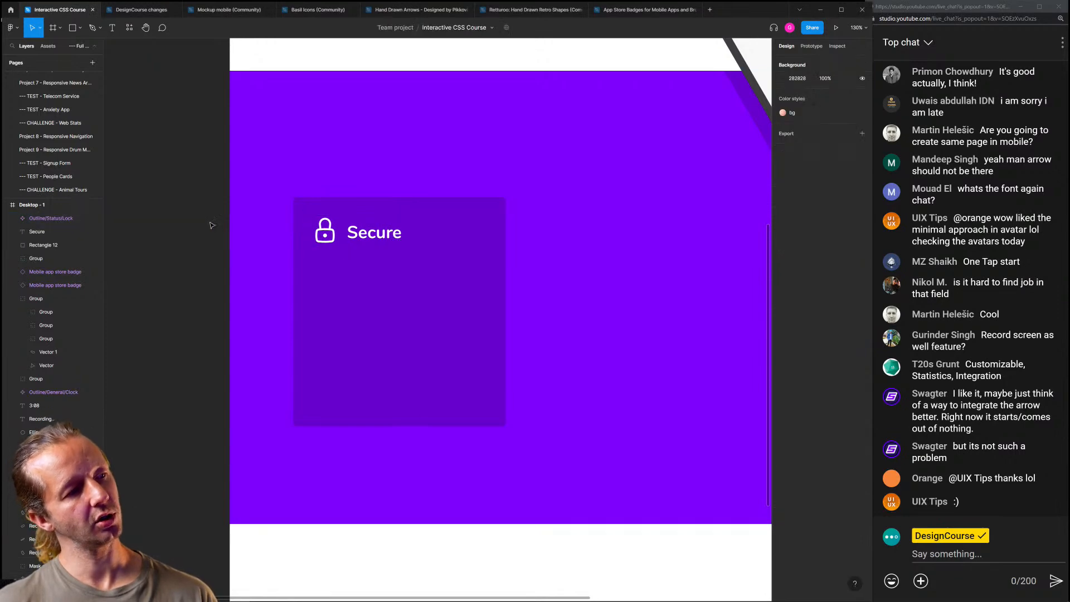
{"action": "scroll", "coordinate": [211, 232], "scroll_direction": "down", "scroll_amount": 7}
{"action": "scroll", "coordinate": [215, 248], "scroll_direction": "up", "scroll_amount": 4}
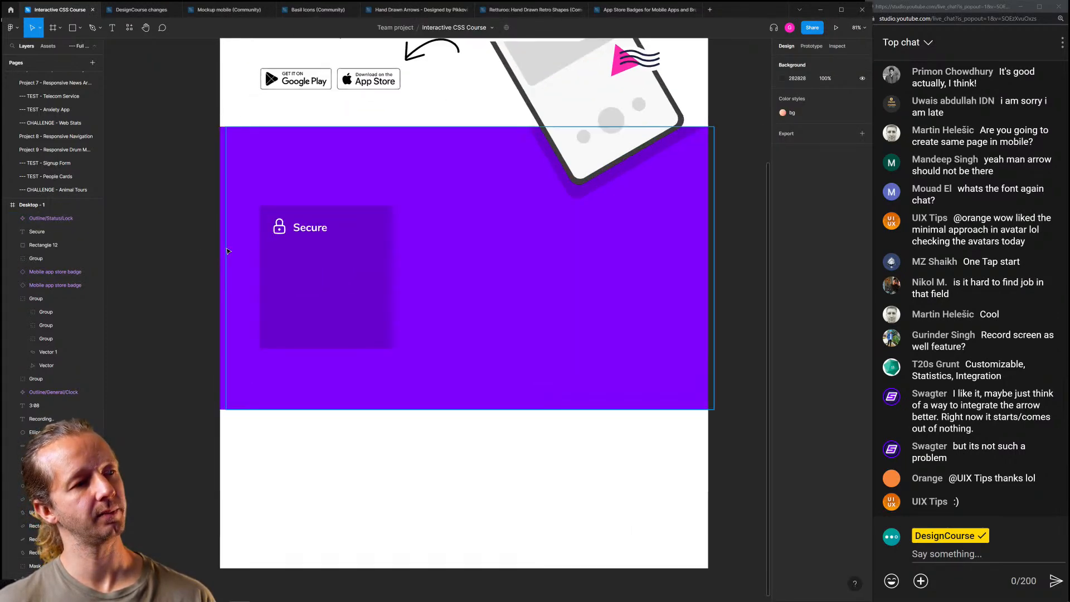
{"action": "scroll", "coordinate": [229, 249], "scroll_direction": "down", "scroll_amount": 3}
{"action": "scroll", "coordinate": [248, 252], "scroll_direction": "up", "scroll_amount": 3}
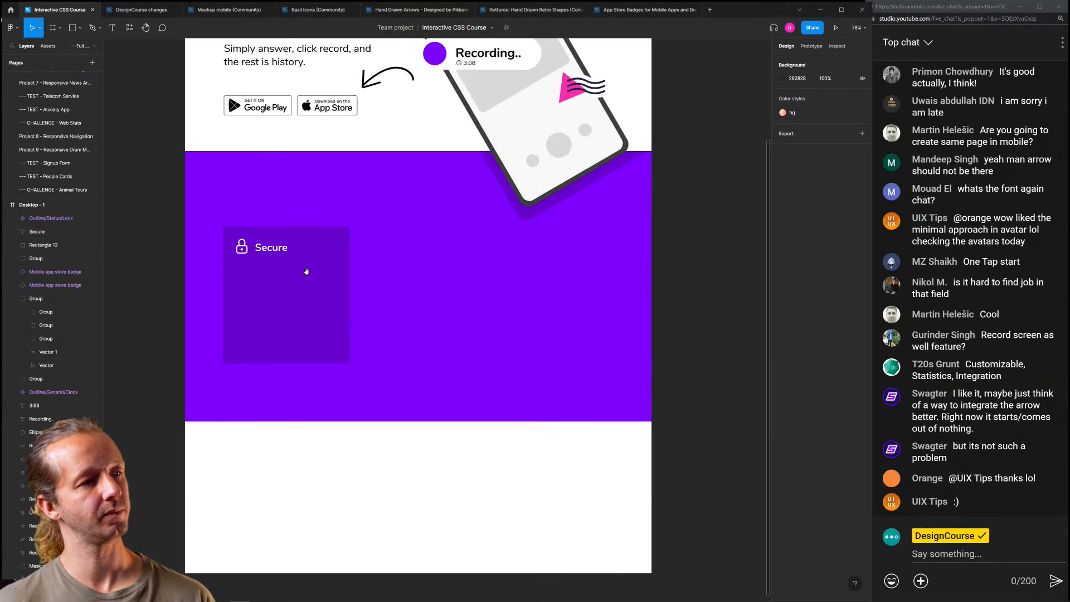
{"action": "mouse_move", "coordinate": [418, 350]}
{"action": "left_mouse_down"}
{"action": "mouse_move", "coordinate": [408, 375]}
{"action": "mouse_move", "coordinate": [417, 329]}
{"action": "left_mouse_up"}
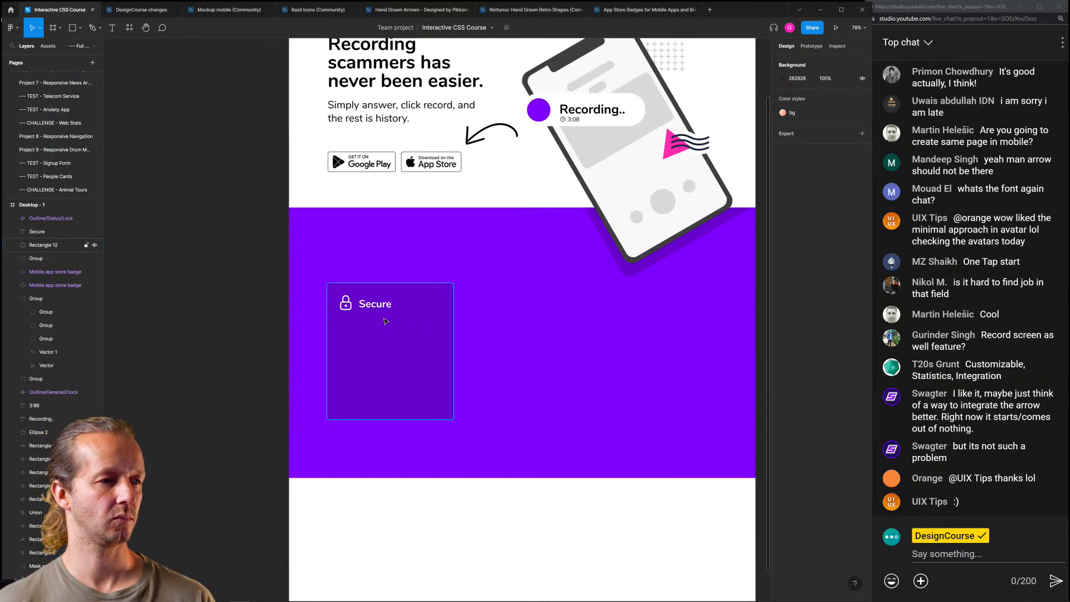
{"action": "left_click_drag", "start_coordinate": [256, 285], "coordinate": [494, 424]}
{"action": "left_click_drag", "start_coordinate": [413, 343], "coordinate": [414, 307]}
{"action": "key", "text": "ctrl+z"}
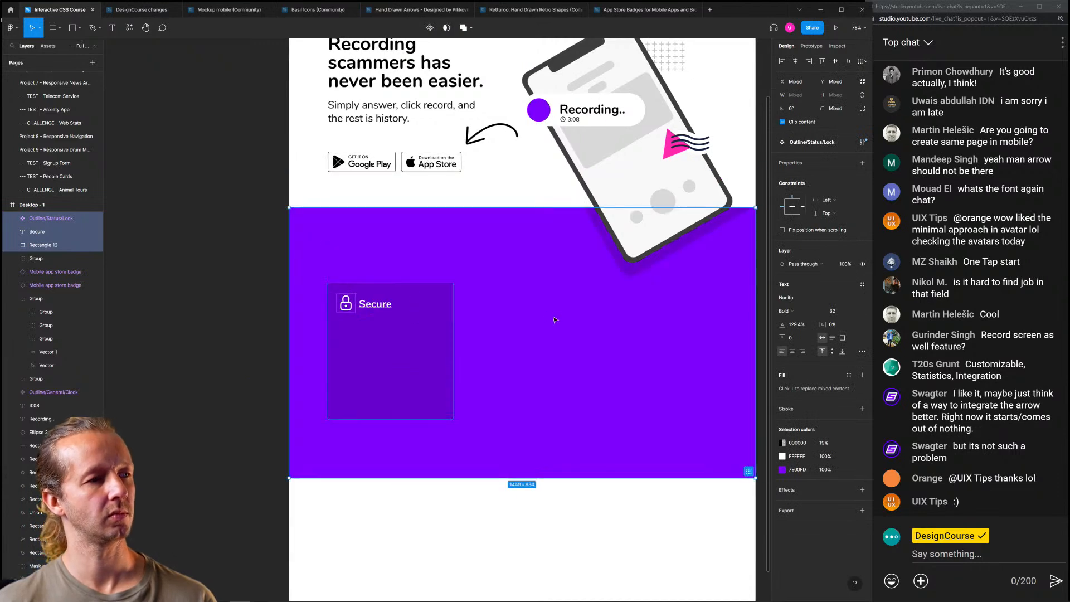
Move the dark card with its lock icon and title straight up within the purple section
{"action": "left_click_drag", "start_coordinate": [238, 254], "coordinate": [499, 441]}
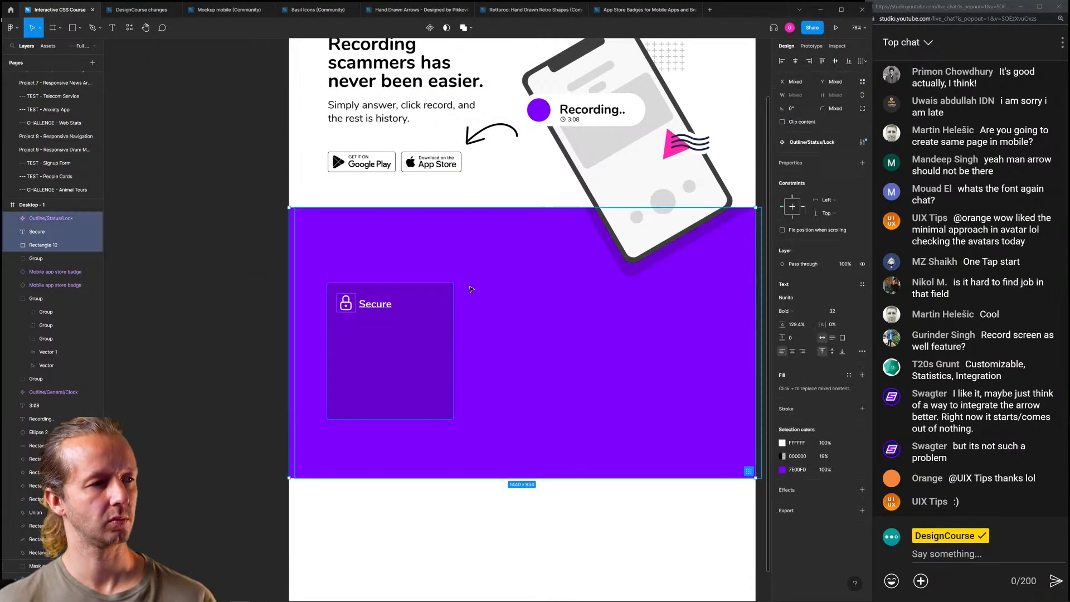
{"action": "left_click_drag", "start_coordinate": [396, 318], "coordinate": [399, 283]}
{"action": "left_click", "coordinate": [251, 258]}
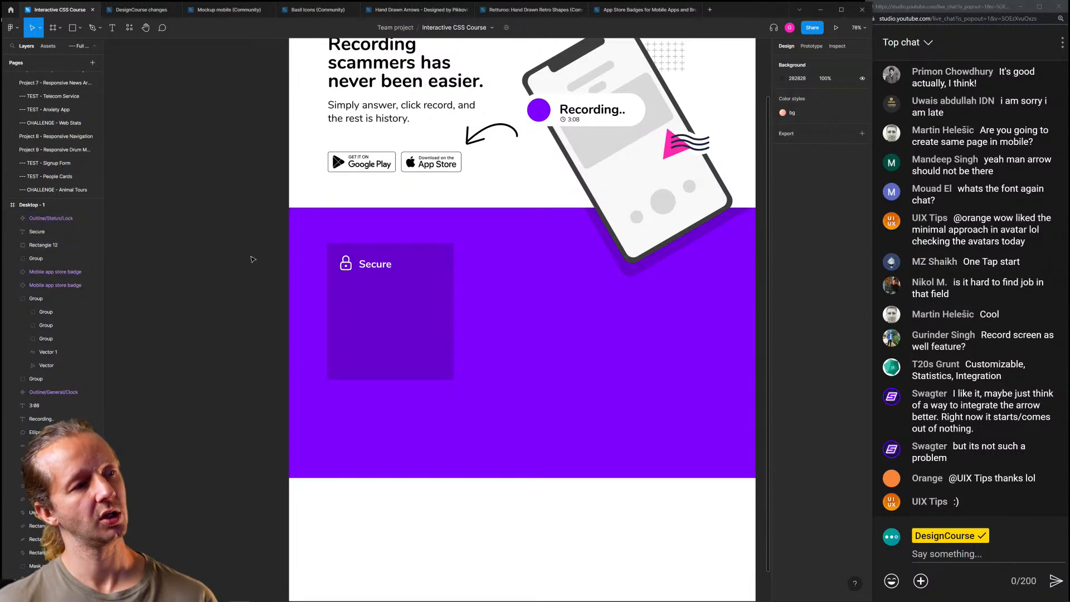
{"action": "scroll", "coordinate": [335, 161], "scroll_direction": "up", "scroll_amount": 5}
{"action": "left_click_drag", "start_coordinate": [370, 219], "coordinate": [398, 340]}
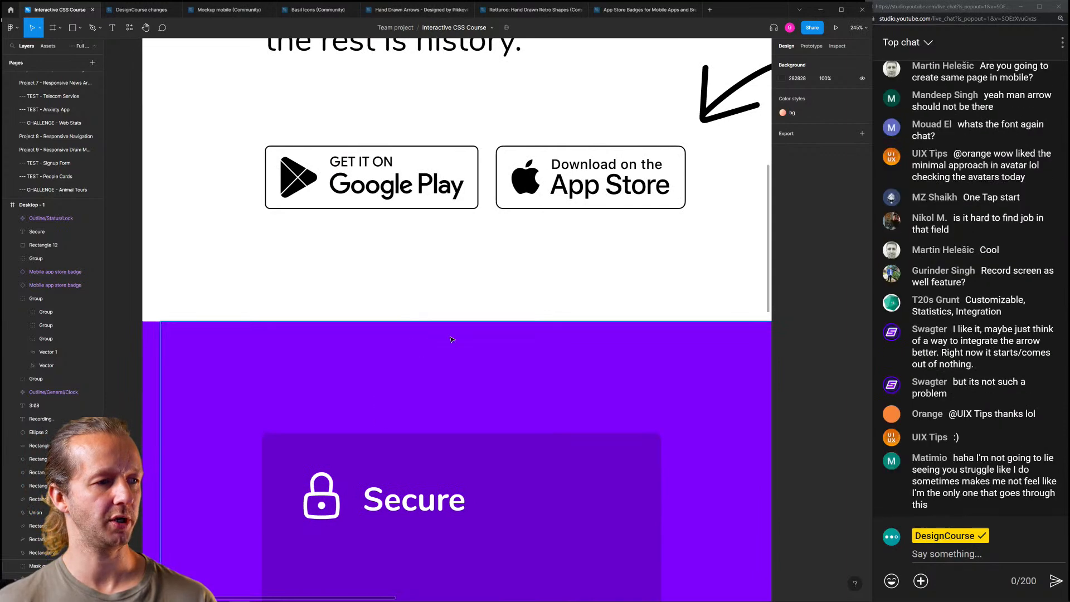
{"action": "scroll", "coordinate": [581, 382], "scroll_direction": "down", "scroll_amount": 3}
{"action": "left_click_drag", "start_coordinate": [581, 448], "coordinate": [415, 270]}
{"action": "left_click_drag", "start_coordinate": [475, 356], "coordinate": [428, 316]}
{"action": "key", "text": "shift+1"}
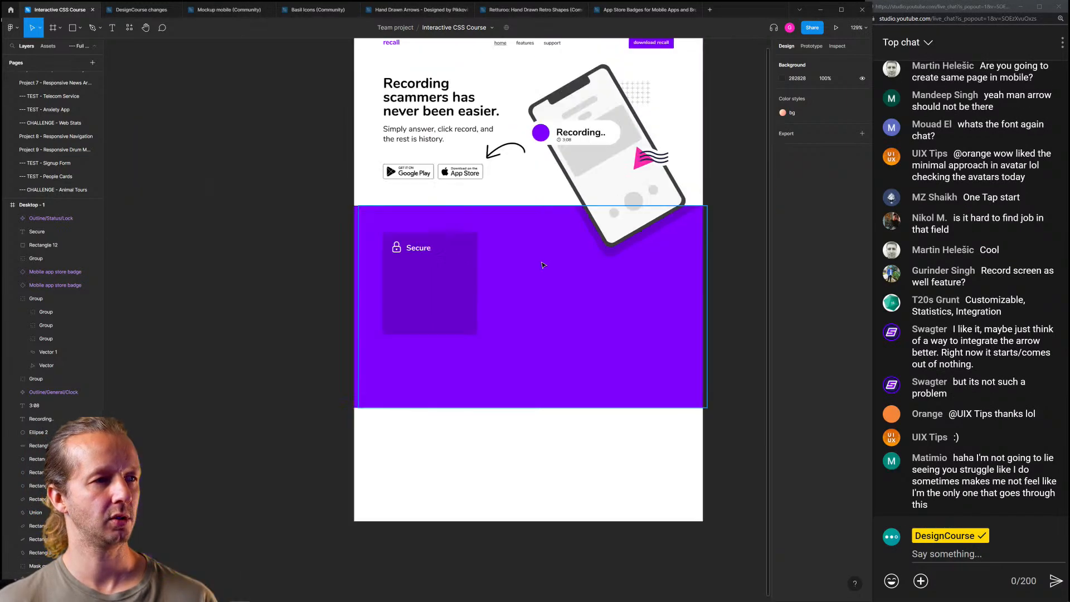
Try to shift the upper edge of the purple section further down the page
{"action": "left_click", "coordinate": [436, 254]}
{"action": "left_click_drag", "start_coordinate": [437, 250], "coordinate": [441, 320]}
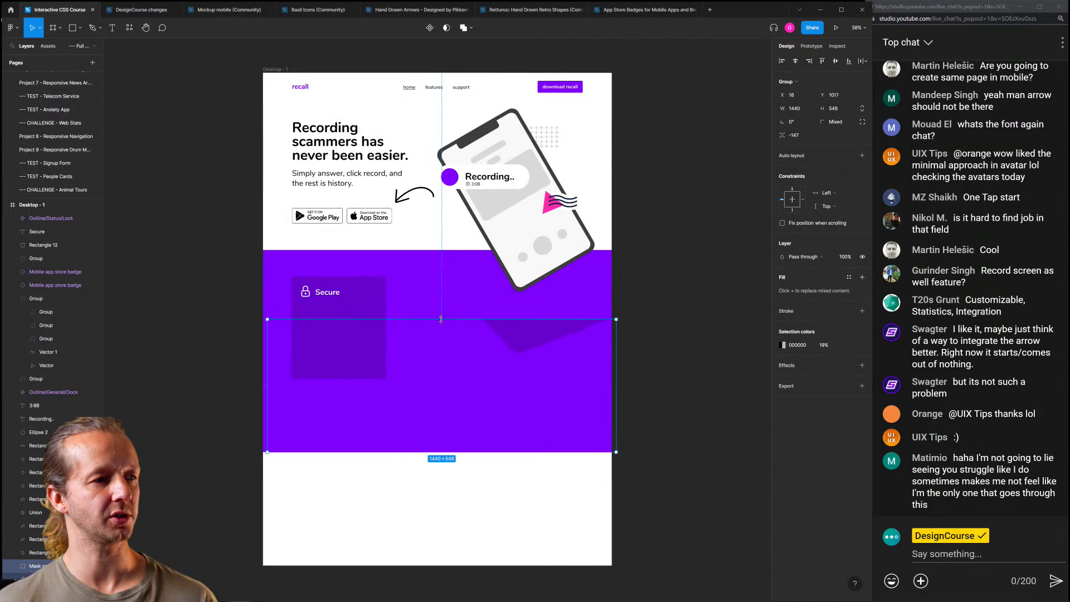
{"action": "key", "text": "ctrl+z"}
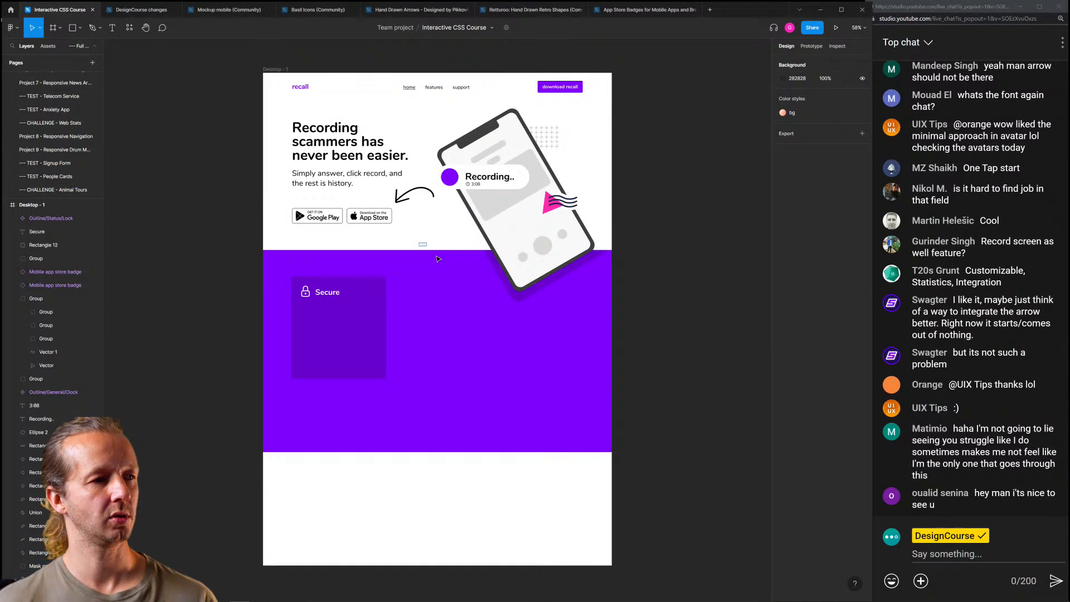
{"action": "left_click", "coordinate": [447, 251]}
{"action": "left_click_drag", "start_coordinate": [447, 284], "coordinate": [448, 329]}
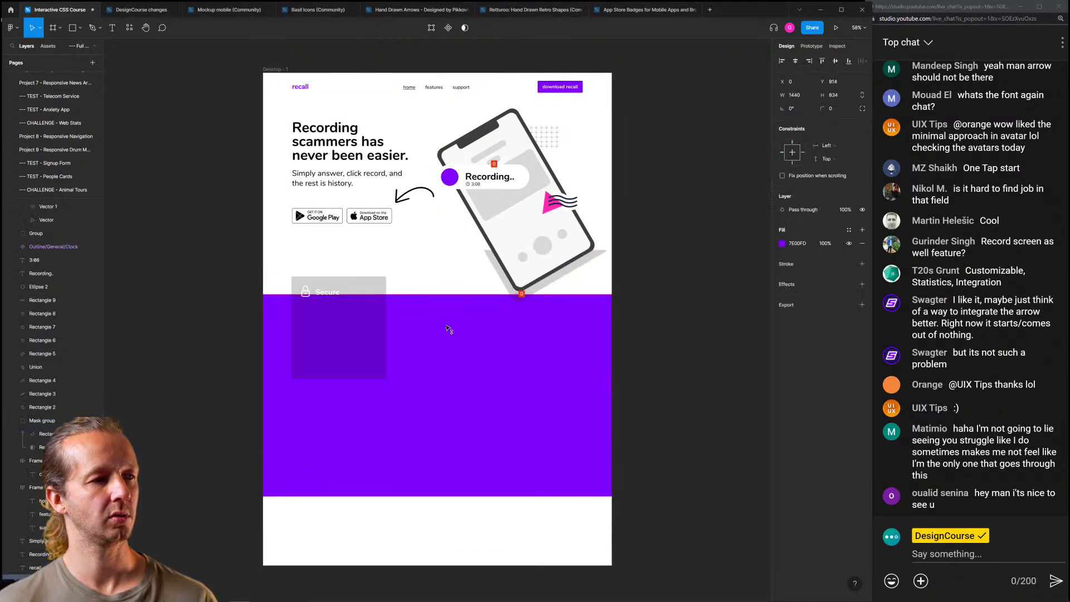
{"action": "key", "text": "ctrl+z"}
{"action": "left_click", "coordinate": [649, 319]}
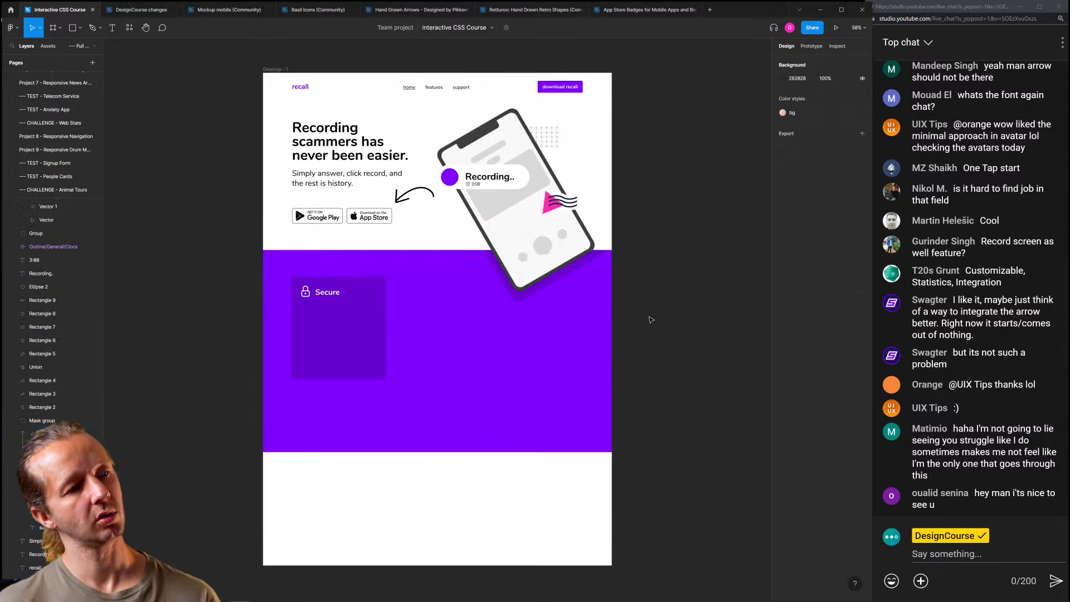
Delete the dark card rectangle behind the lock icon and Secure title
{"action": "scroll", "coordinate": [347, 299], "scroll_direction": "up", "scroll_amount": 2}
{"action": "scroll", "coordinate": [346, 299], "scroll_direction": "up", "scroll_amount": 1}
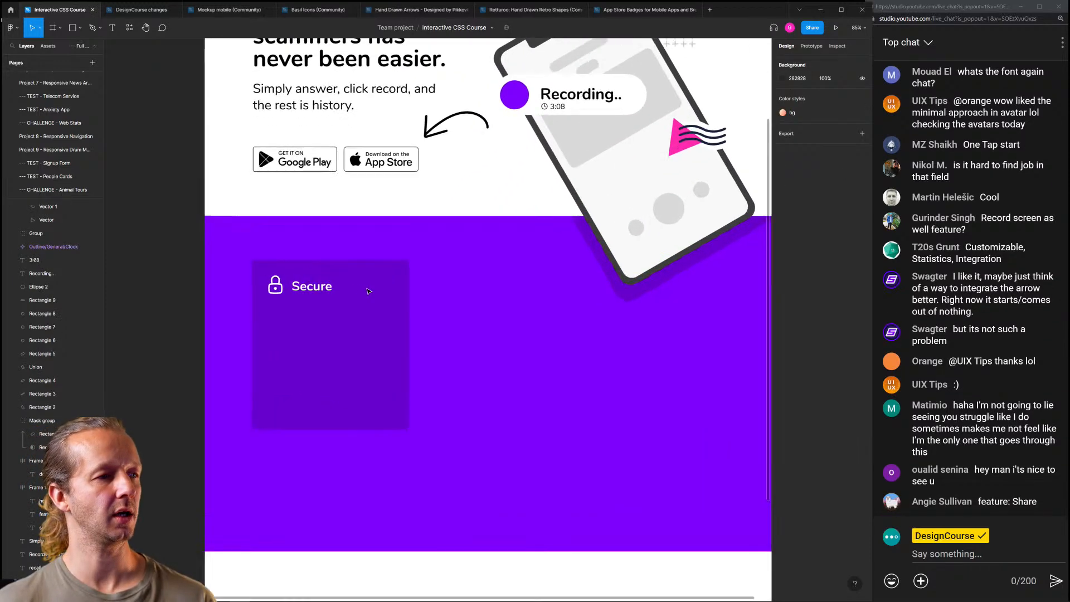
{"action": "left_click", "coordinate": [359, 323]}
{"action": "key", "text": "Delete"}
Move the lock icon and Secure title slightly up and left, near the left edge of the Google Play badge above
{"action": "scroll", "coordinate": [413, 312], "scroll_direction": "down", "scroll_amount": 5}
{"action": "scroll", "coordinate": [410, 302], "scroll_direction": "up", "scroll_amount": 5}
{"action": "left_click", "coordinate": [314, 309]}
{"action": "left_click", "coordinate": [279, 306], "text": "shift"}
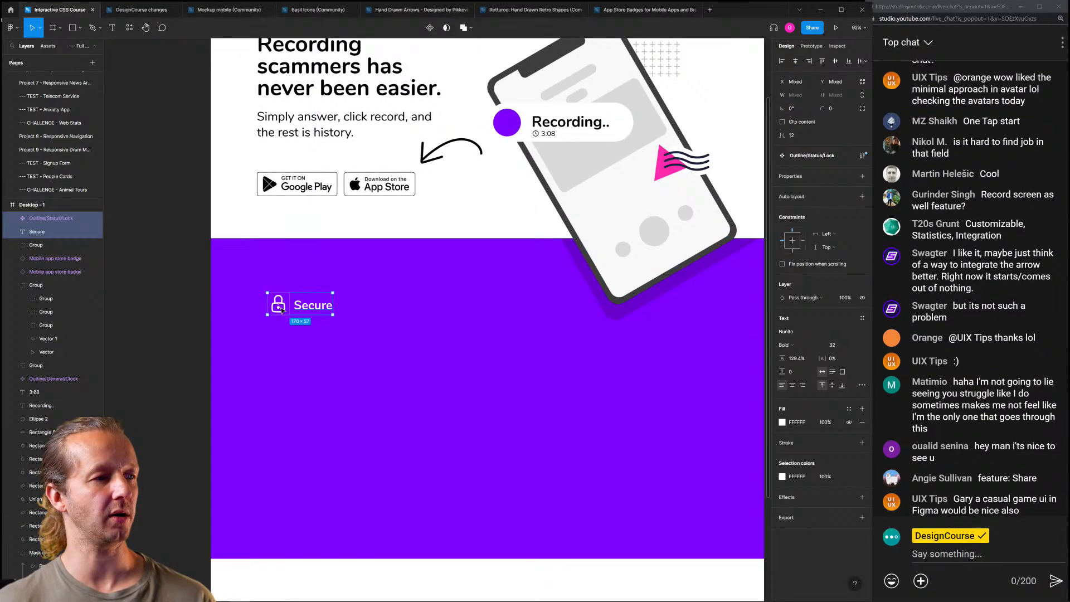
{"action": "left_click_drag", "start_coordinate": [315, 309], "coordinate": [304, 304]}
{"action": "left_click", "coordinate": [157, 317]}
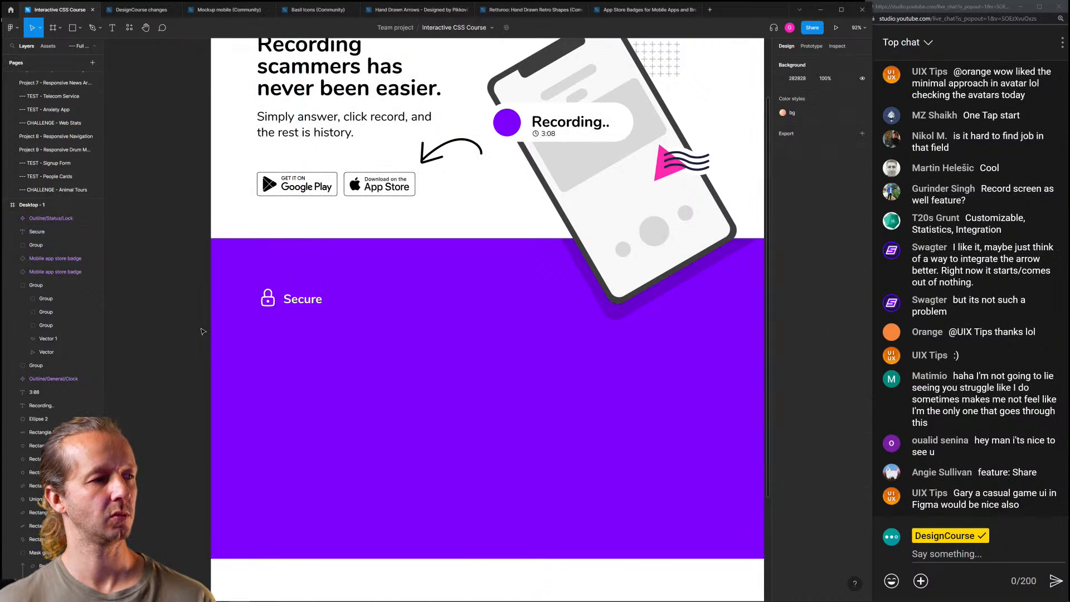
{"action": "key", "text": "r"}
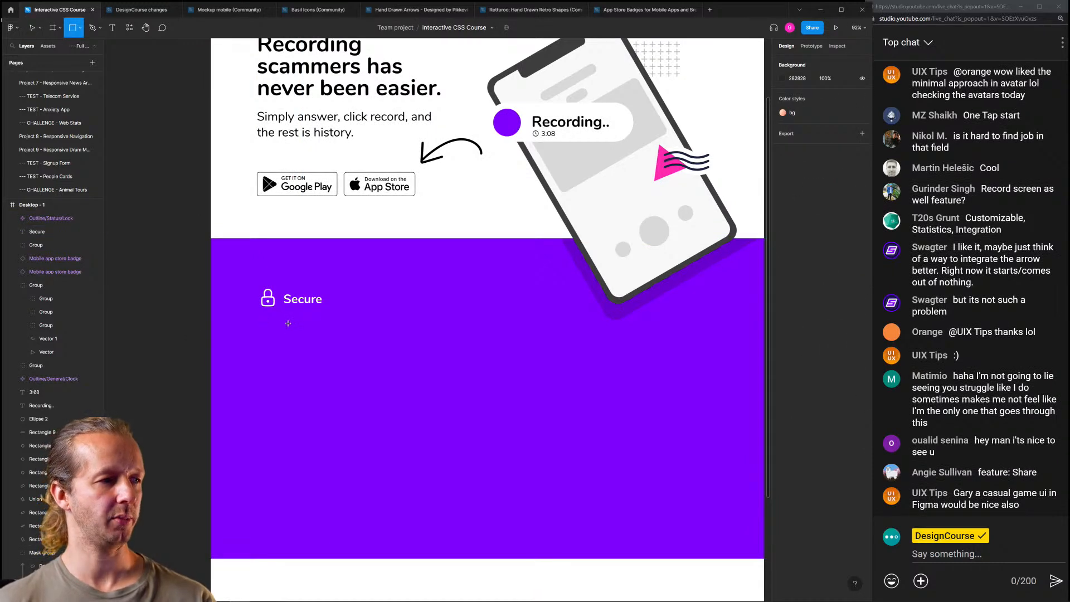
{"action": "left_click_drag", "start_coordinate": [286, 324], "coordinate": [399, 423]}
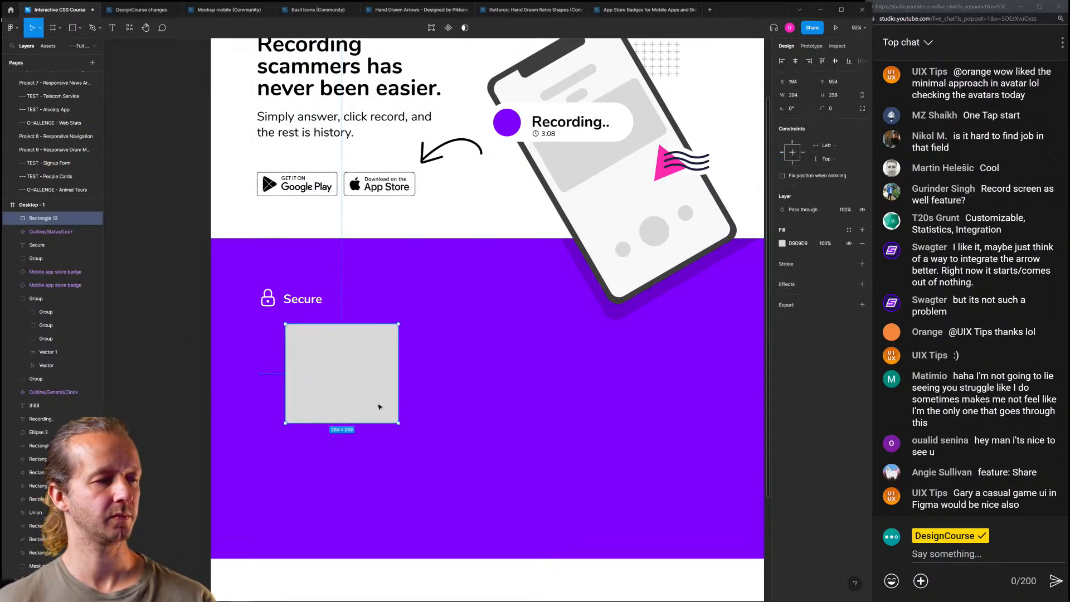
{"action": "key", "text": "Delete"}
Draw a text box about 323 by 246 below the Secure title and enter "asdf" as placeholder text
{"action": "key", "text": "t"}
{"action": "left_click_drag", "start_coordinate": [285, 321], "coordinate": [410, 414]}
{"action": "type", "text": "asdf"}
{"action": "key", "text": "Escape"}
Open the Lorem Ipsum plugin for the placeholder text box
{"action": "right_click", "coordinate": [192, 192]}
{"action": "mouse_move", "coordinate": [228, 266]}
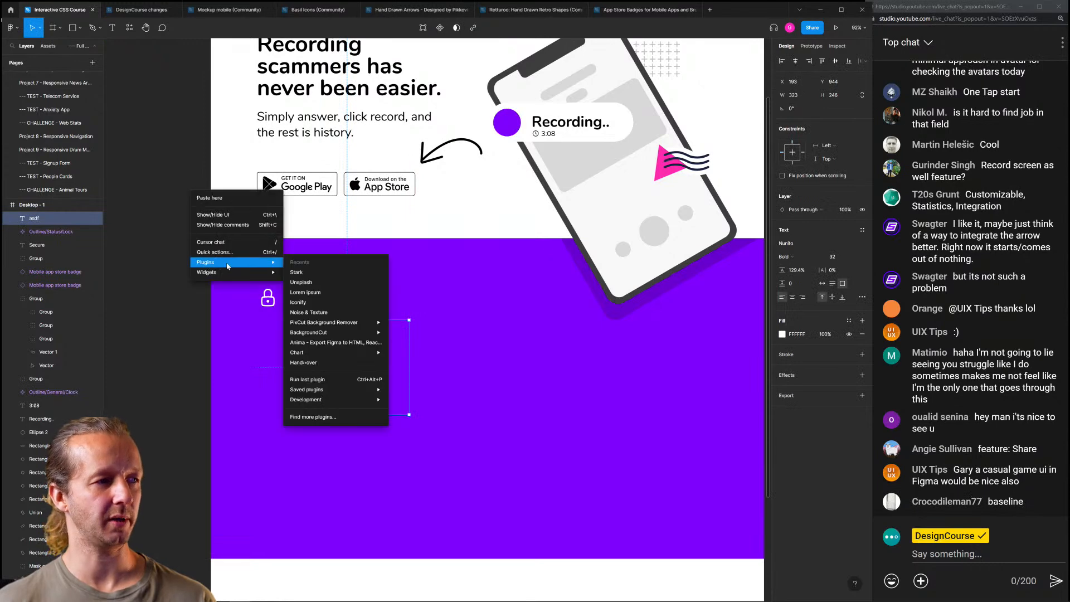
{"action": "mouse_move", "coordinate": [329, 399]}
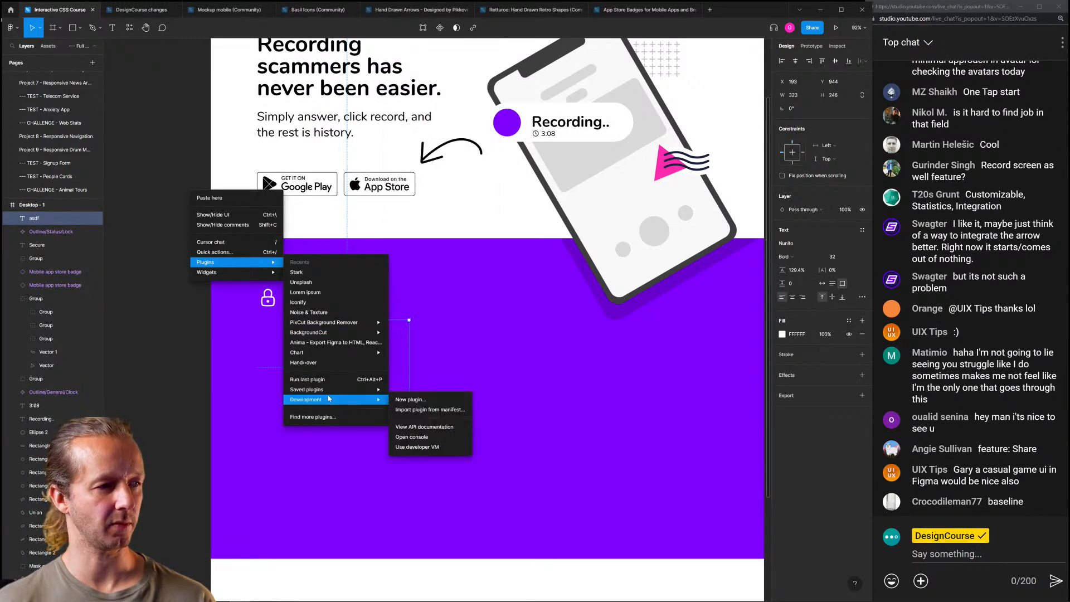
{"action": "left_click", "coordinate": [347, 300]}
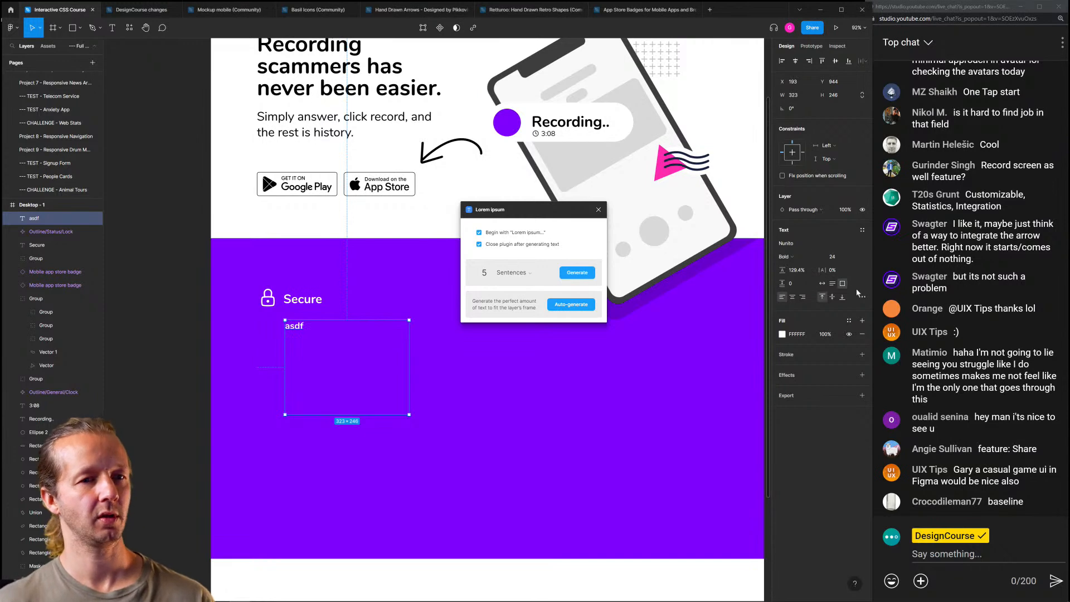
Set the placeholder text's font weight to Medium and replace it with 5 generated Lorem Ipsum sentences
{"action": "left_click", "coordinate": [801, 257]}
{"action": "left_click", "coordinate": [805, 240]}
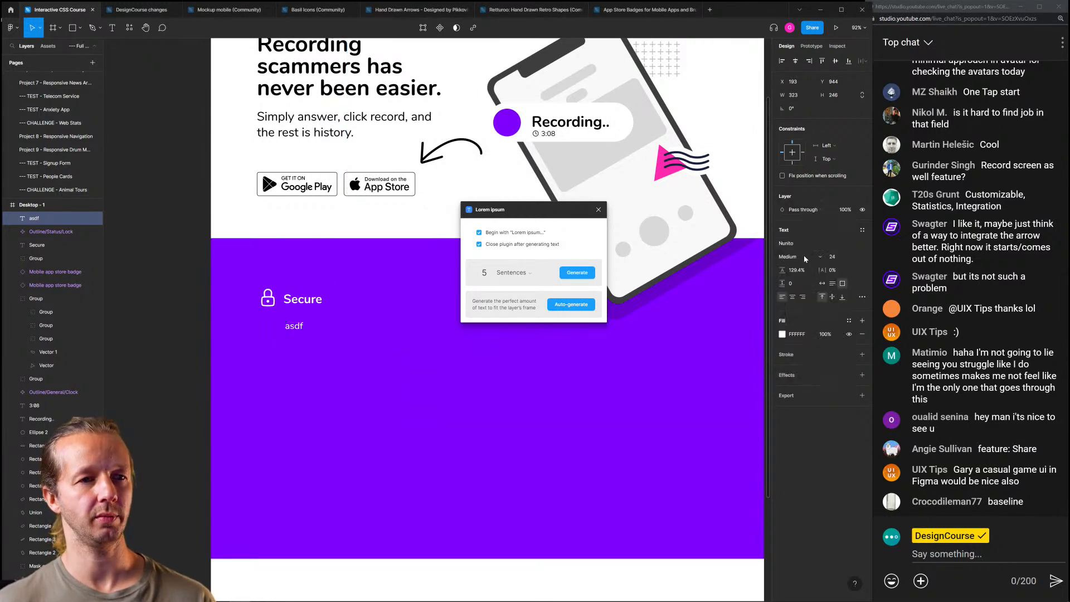
{"action": "left_click", "coordinate": [804, 257]}
{"action": "left_click", "coordinate": [802, 256]}
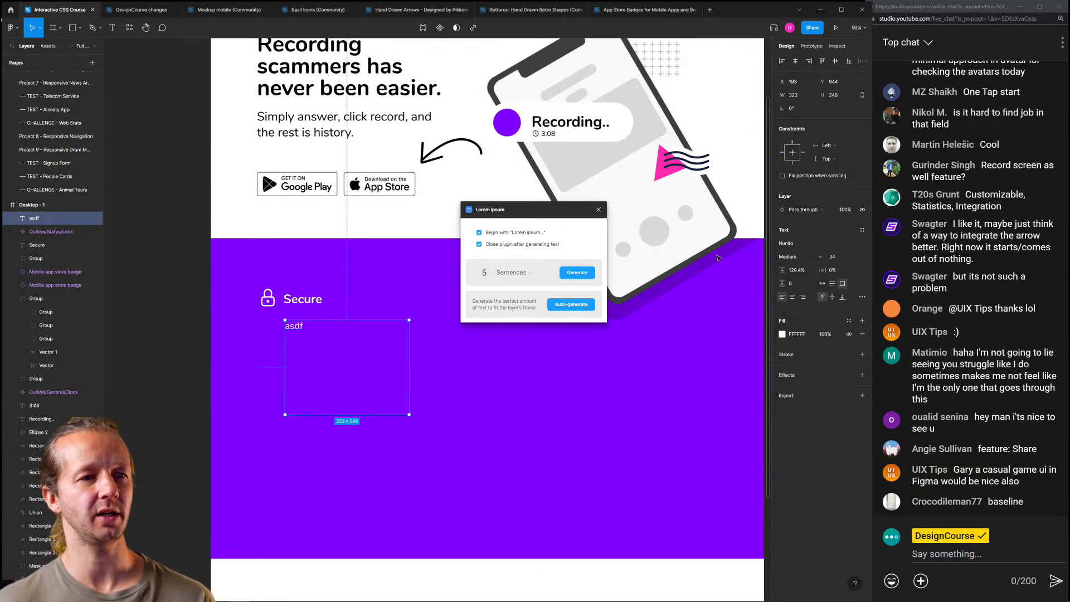
{"action": "left_click", "coordinate": [577, 272]}
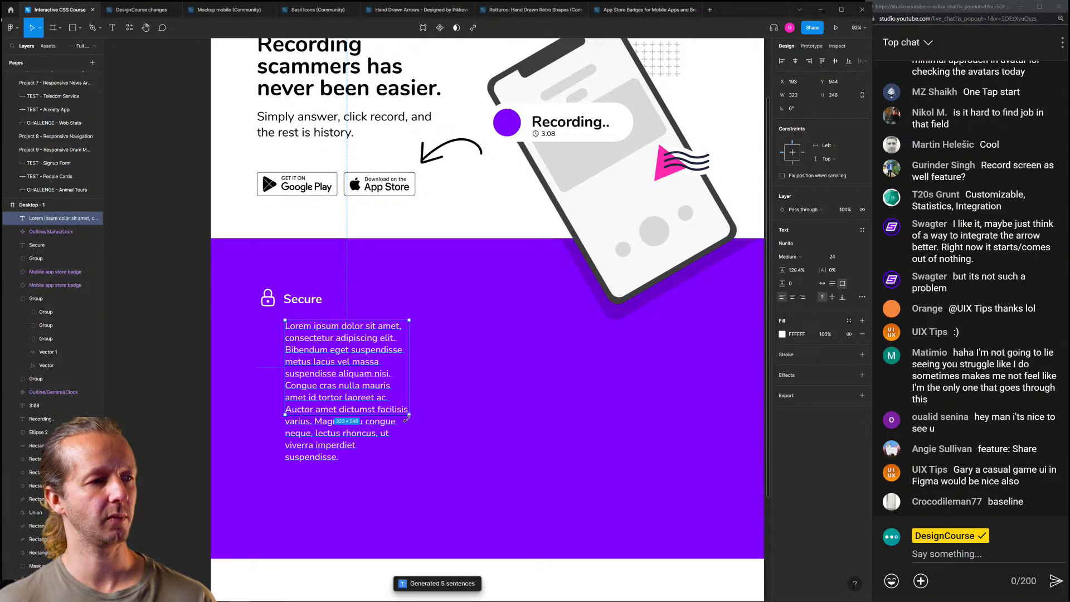
Trim the placeholder paragraph under the Secure heading to end at "aliquam nisi." and resize its text box to about 339 × 165
{"action": "left_click_drag", "start_coordinate": [408, 415], "coordinate": [433, 479]}
{"action": "double_click", "coordinate": [340, 383]}
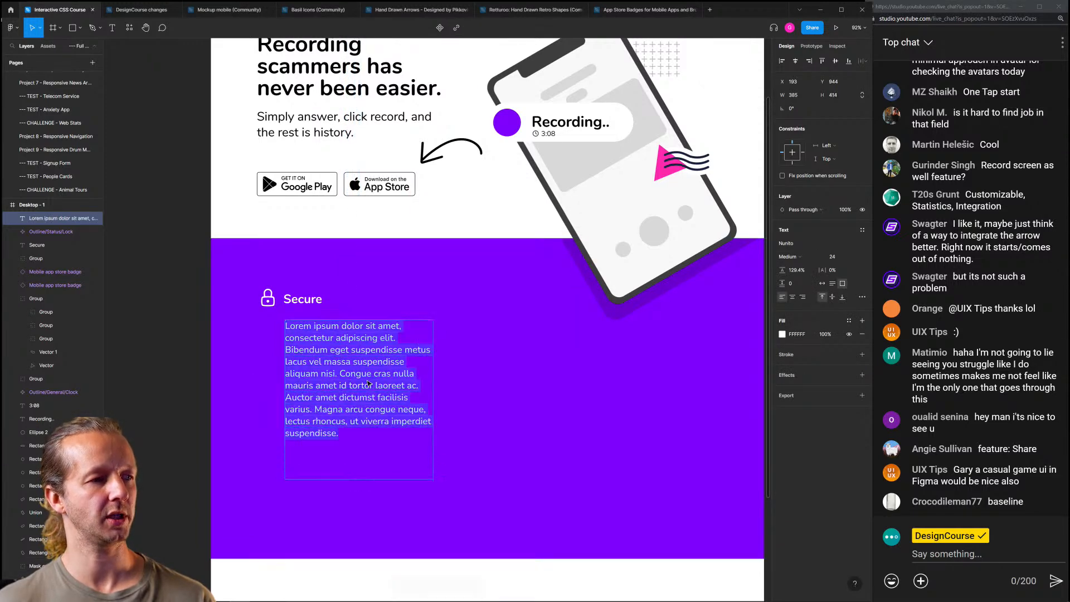
{"action": "left_click", "coordinate": [340, 384]}
{"action": "left_click_drag", "start_coordinate": [370, 398], "coordinate": [412, 428]}
{"action": "key", "text": "BackSpace"}
{"action": "key", "text": "Escape"}
{"action": "left_click_drag", "start_coordinate": [431, 480], "coordinate": [364, 361]}
{"action": "left_click", "coordinate": [138, 372]}
Examine the Secure block's icon, heading and paragraph up close and within the whole page layout
{"action": "scroll", "coordinate": [196, 328], "scroll_direction": "down", "scroll_amount": 5}
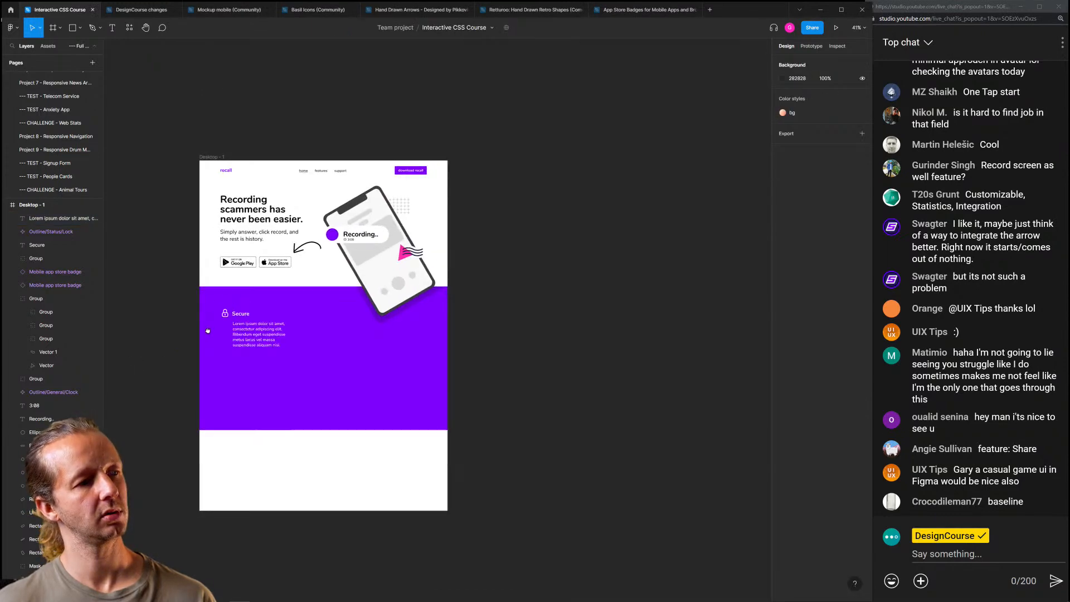
{"action": "left_click_drag", "start_coordinate": [208, 332], "coordinate": [197, 334]}
{"action": "scroll", "coordinate": [210, 333], "scroll_direction": "up", "scroll_amount": 4}
{"action": "scroll", "coordinate": [213, 331], "scroll_direction": "up", "scroll_amount": 2}
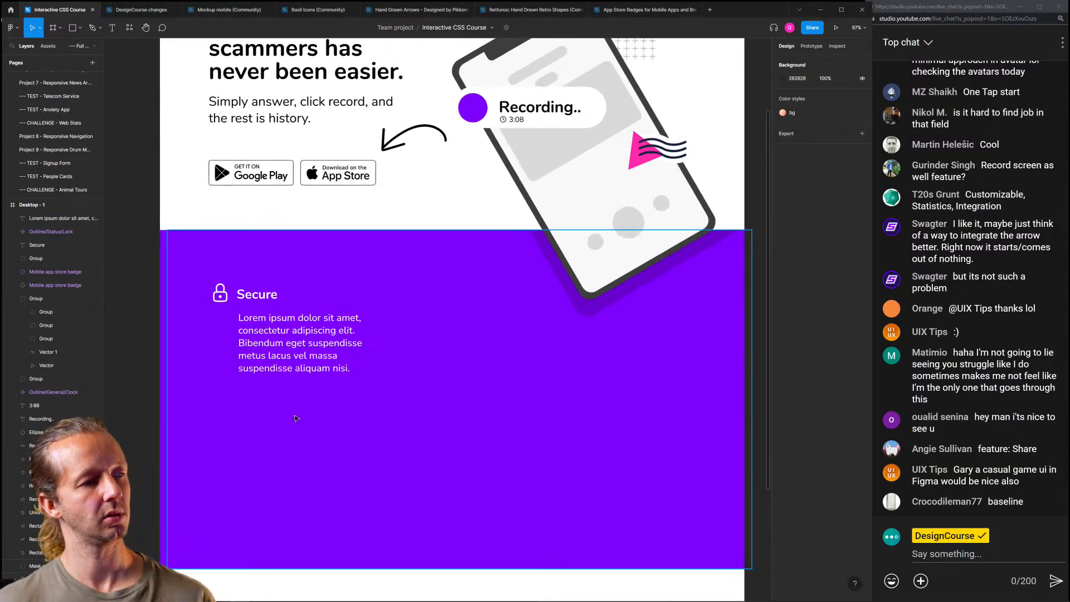
{"action": "left_click_drag", "start_coordinate": [339, 386], "coordinate": [385, 386]}
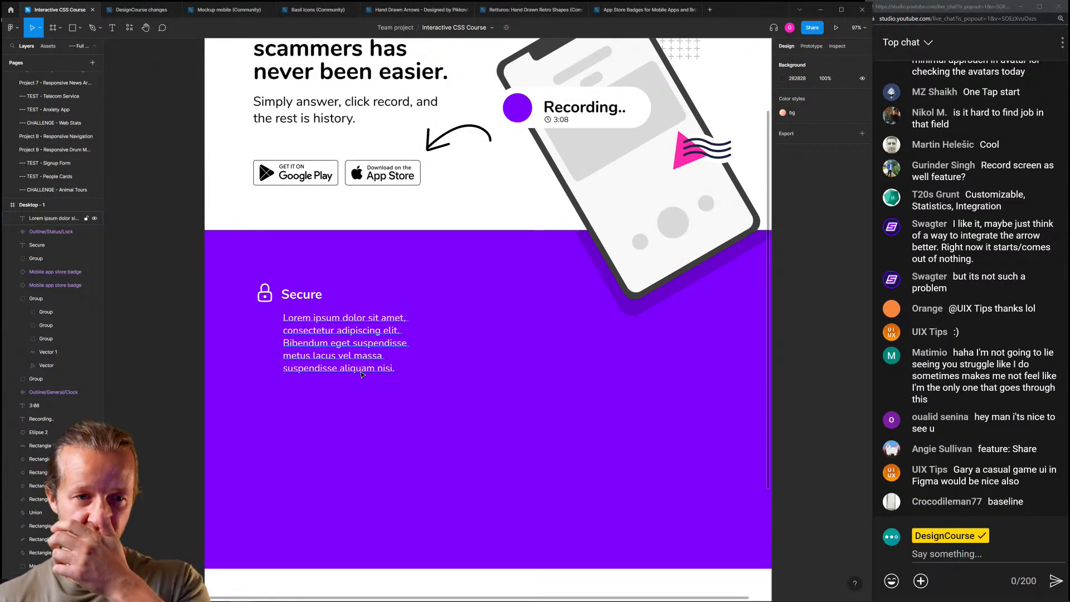
{"action": "left_click", "coordinate": [296, 338]}
{"action": "left_click", "coordinate": [272, 300]}
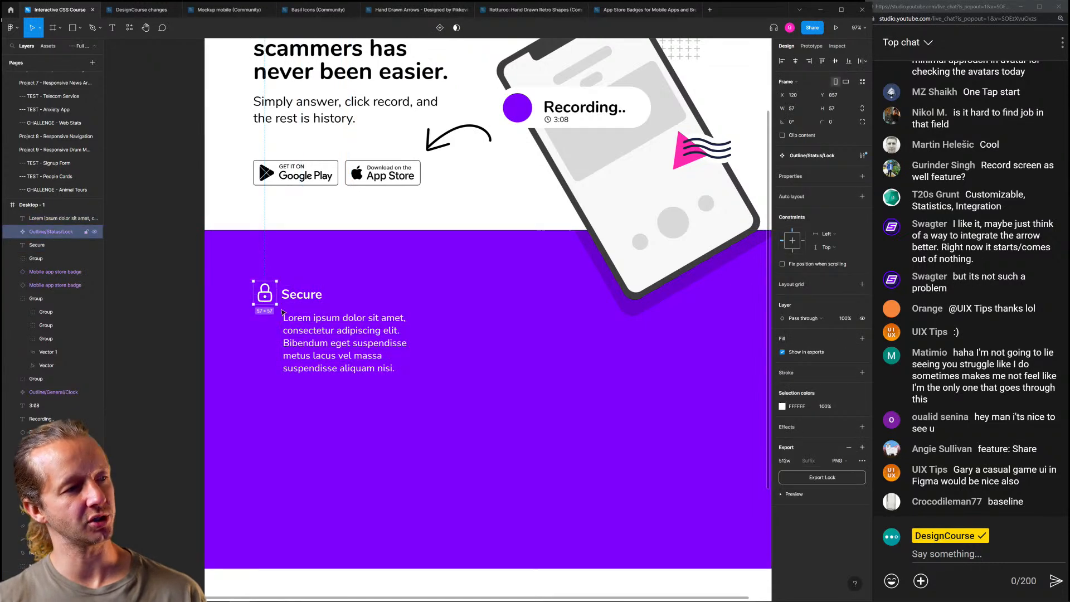
{"action": "left_click", "coordinate": [341, 360]}
{"action": "left_click", "coordinate": [165, 391]}
Set the font size of the paragraph under the Secure heading to 20
{"action": "left_click", "coordinate": [288, 348]}
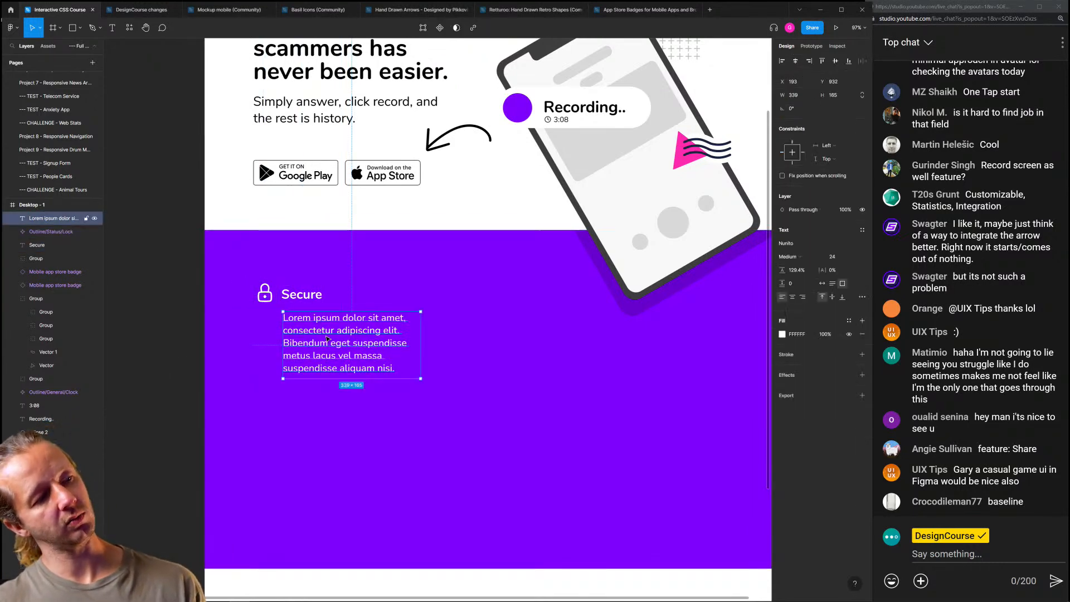
{"action": "left_click", "coordinate": [842, 257]}
{"action": "type", "text": "2"}
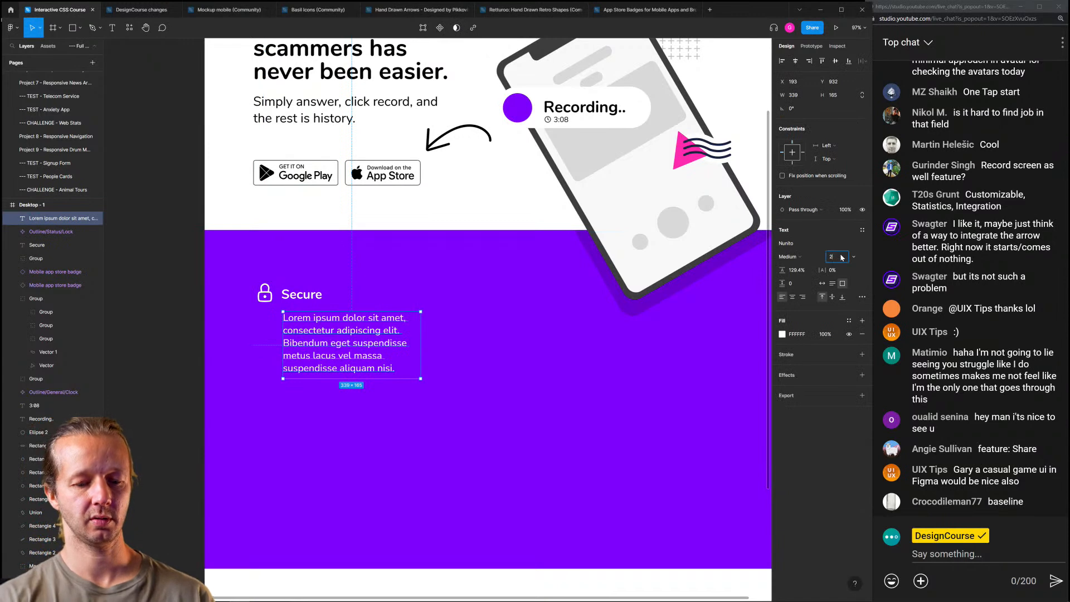
{"action": "type", "text": "0"}
{"action": "key", "text": "Return"}
{"action": "left_click", "coordinate": [118, 325]}
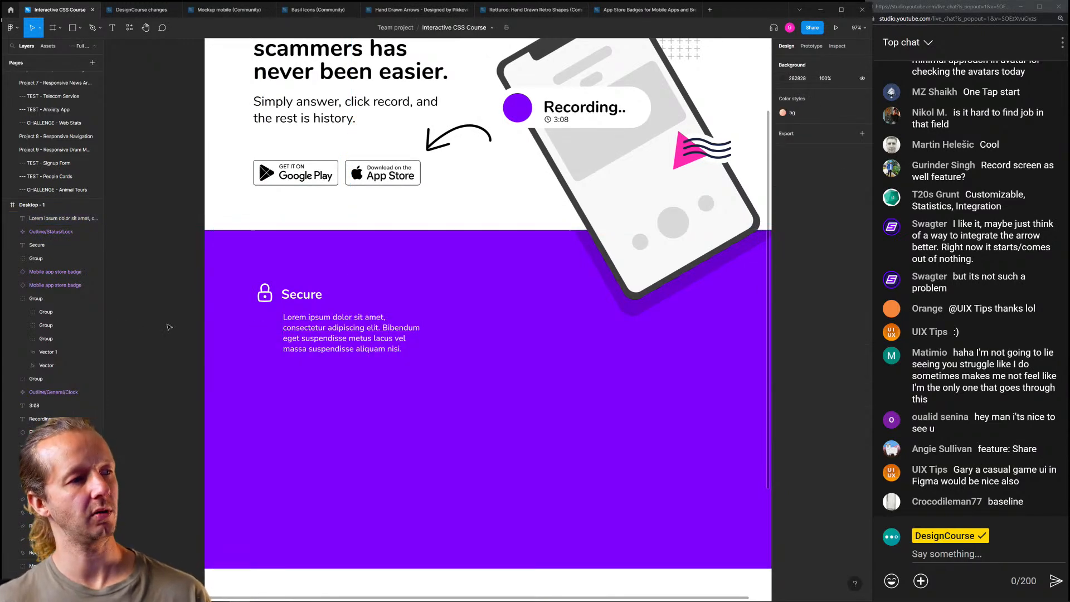
Increase the Secure paragraph's line height to 137.9% and shorten its text box to about 130 high
{"action": "left_click", "coordinate": [333, 326]}
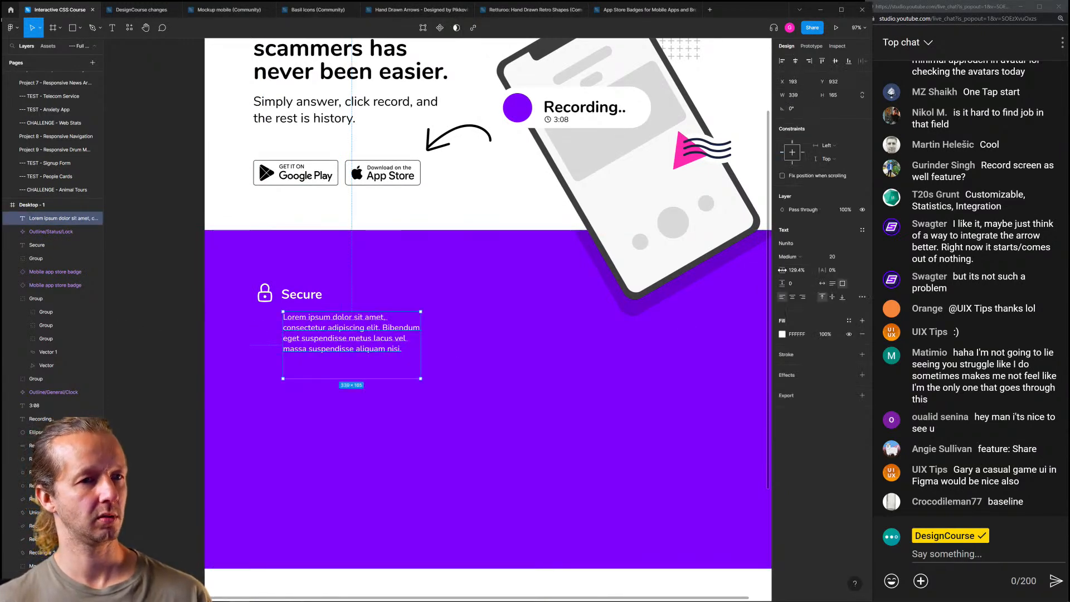
{"action": "left_click_drag", "start_coordinate": [785, 270], "coordinate": [790, 269]}
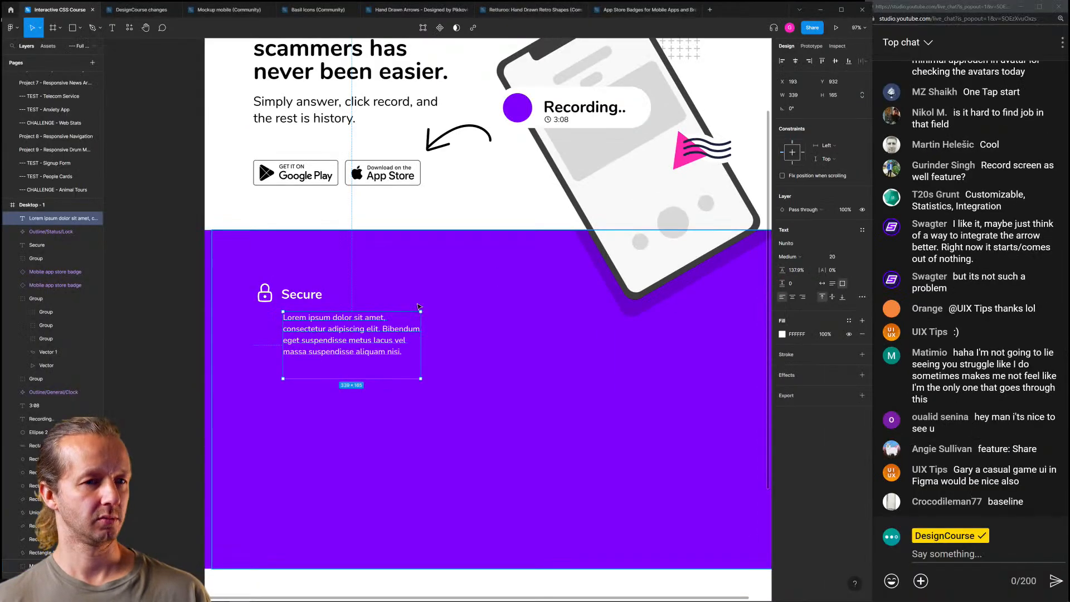
{"action": "left_click_drag", "start_coordinate": [332, 378], "coordinate": [335, 365]}
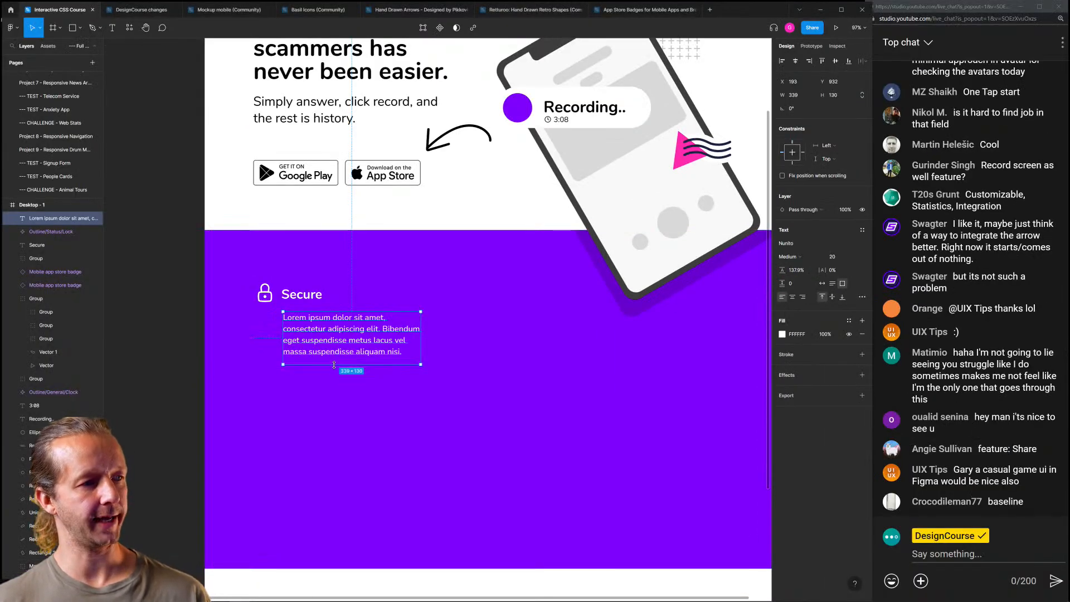
{"action": "left_click", "coordinate": [188, 324]}
Narrow the Secure paragraph's text box to about 288 wide
{"action": "left_click", "coordinate": [269, 294]}
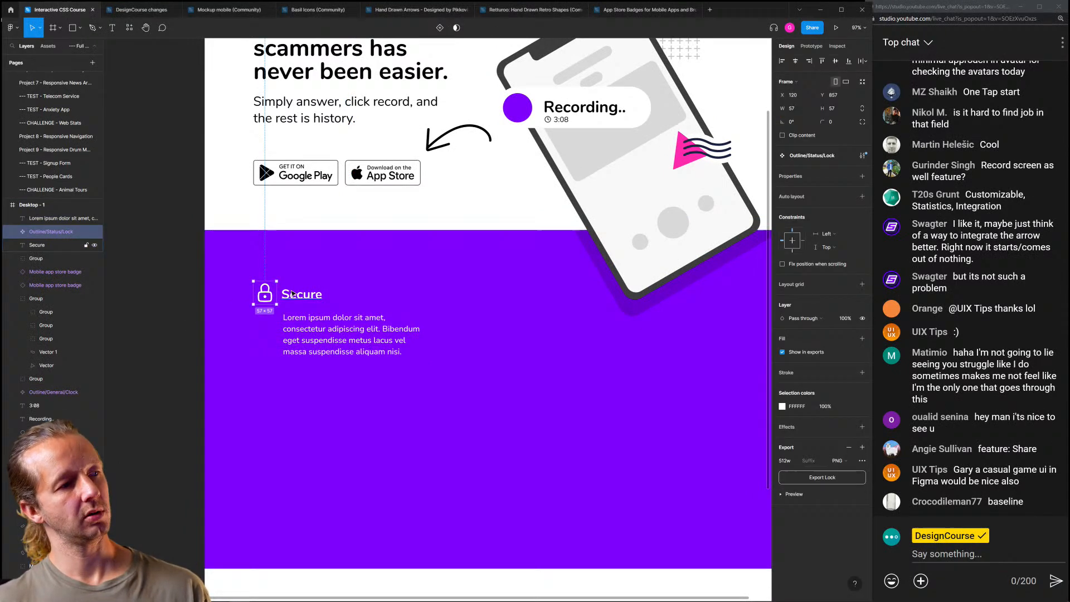
{"action": "left_click", "coordinate": [295, 295], "text": "shift"}
{"action": "left_click", "coordinate": [307, 333], "text": "shift"}
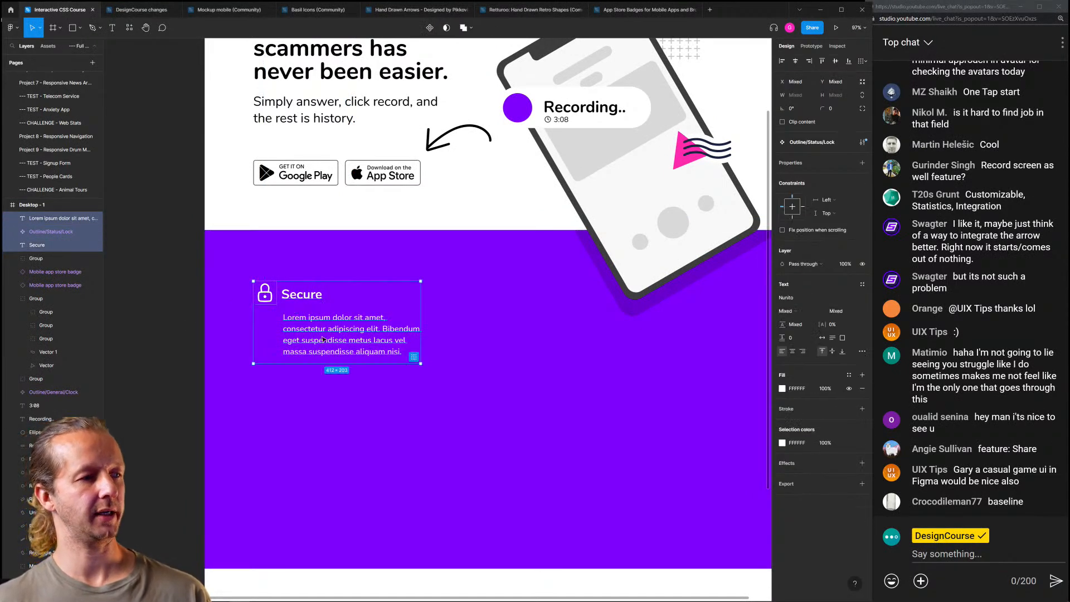
{"action": "left_click", "coordinate": [244, 342]}
{"action": "left_click", "coordinate": [418, 331]}
{"action": "left_click_drag", "start_coordinate": [420, 330], "coordinate": [400, 330]}
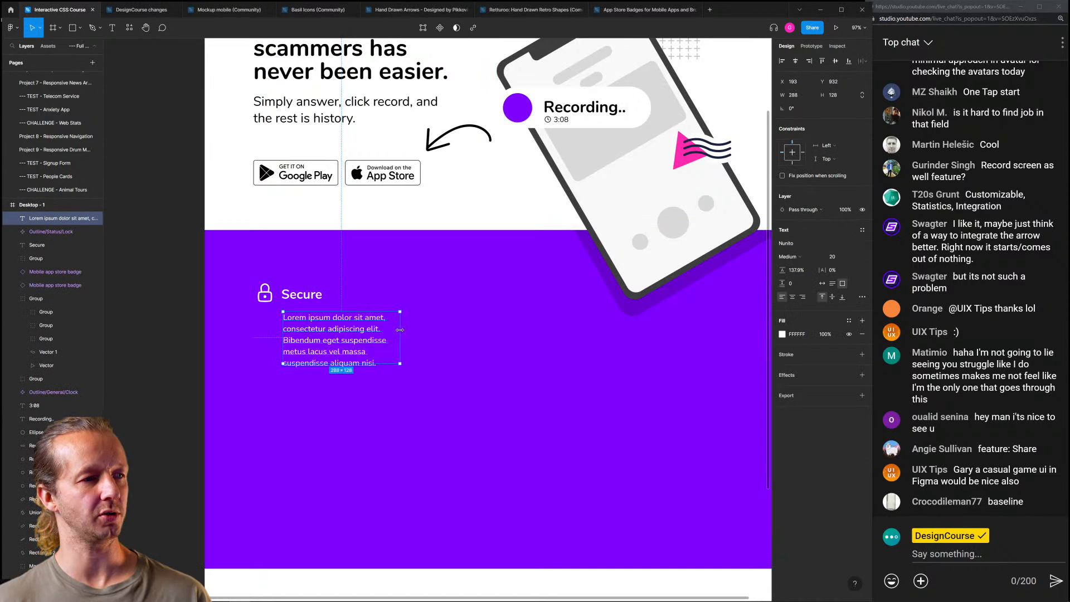
Duplicate the Secure icon, heading and paragraph twice to form a row of three evenly spaced columns
{"action": "left_click", "coordinate": [302, 294], "text": "shift"}
{"action": "left_click", "coordinate": [264, 296], "text": "shift"}
{"action": "left_click_drag", "start_coordinate": [325, 333], "coordinate": [478, 333]}
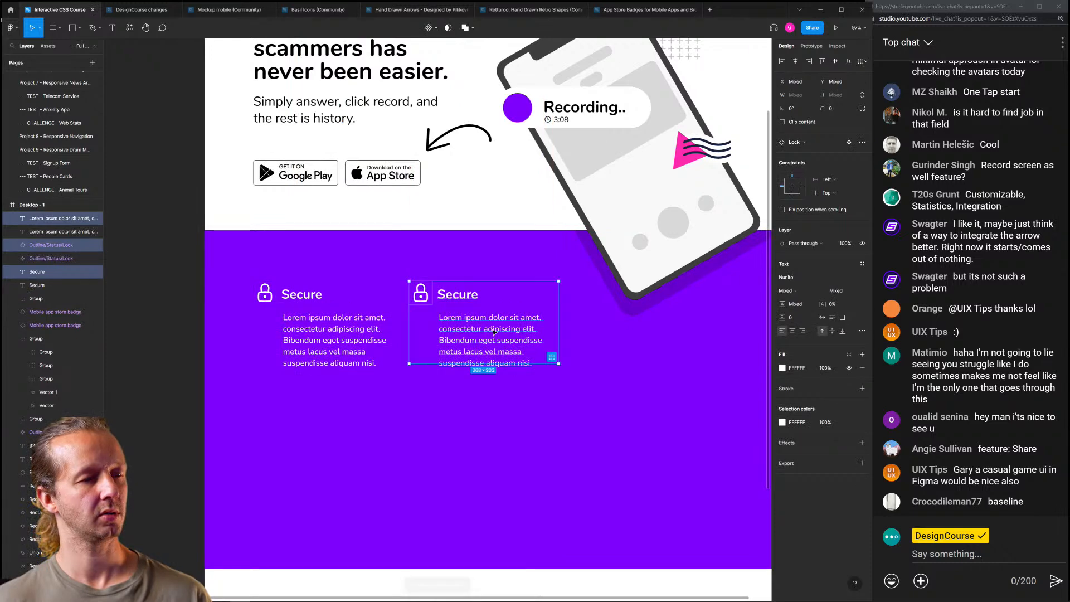
{"action": "key", "text": "ctrl+d"}
{"action": "scroll", "coordinate": [596, 335], "scroll_direction": "down", "scroll_amount": 3}
{"action": "left_click_drag", "start_coordinate": [595, 335], "coordinate": [537, 344]}
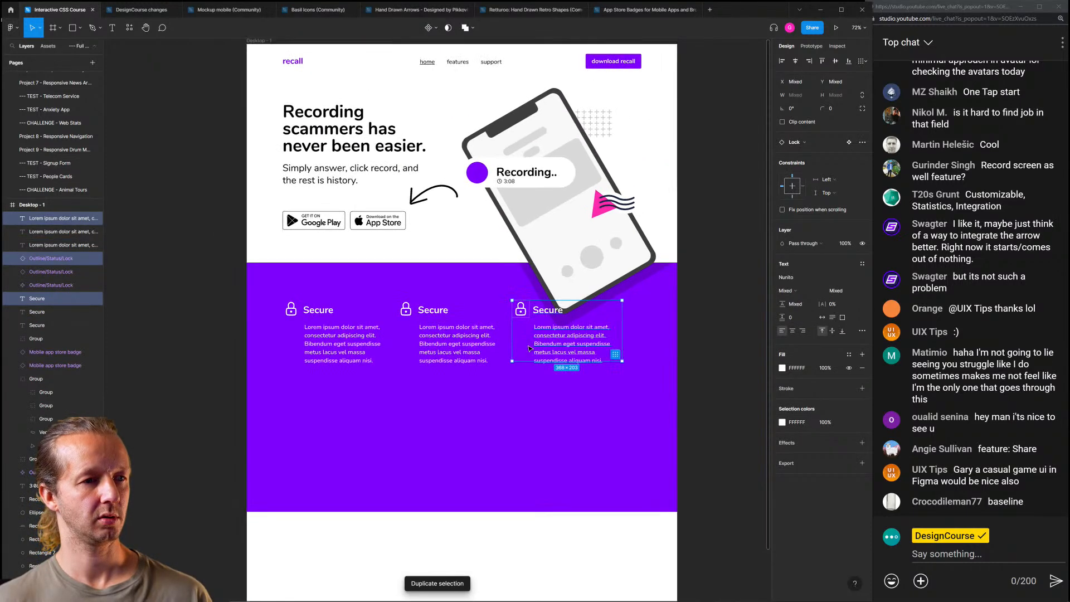
{"action": "scroll", "coordinate": [474, 291], "scroll_direction": "up", "scroll_amount": 1}
{"action": "scroll", "coordinate": [464, 294], "scroll_direction": "up", "scroll_amount": 1}
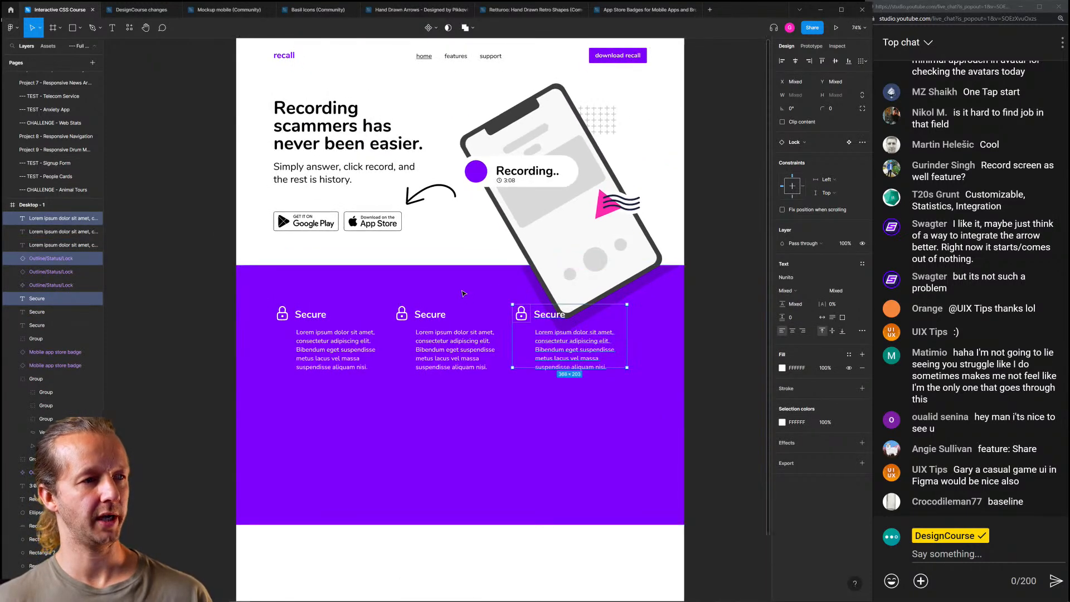
{"action": "left_click", "coordinate": [459, 251]}
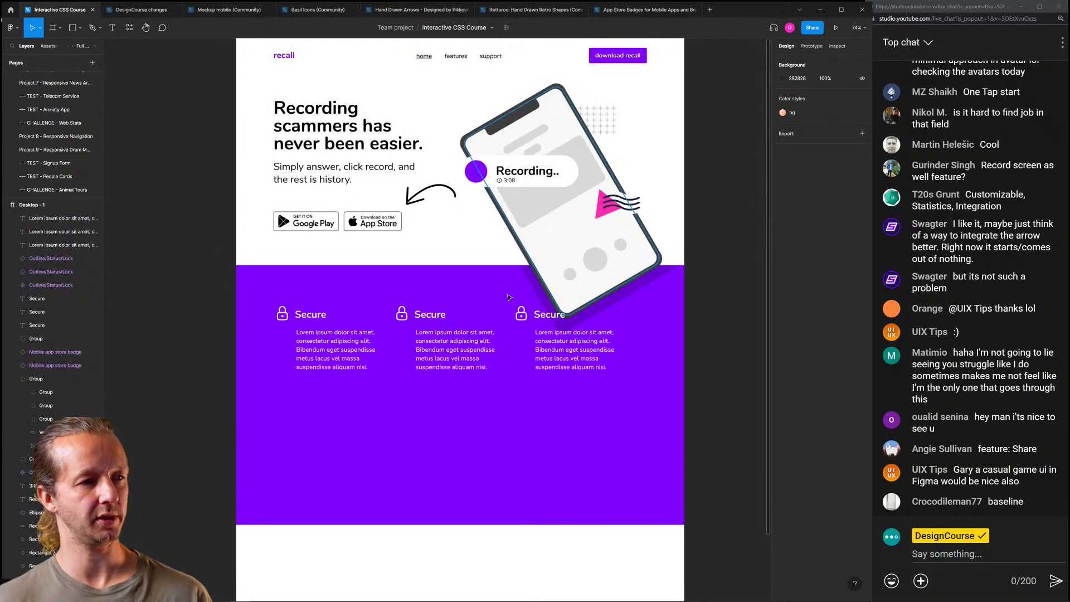
{"action": "left_click_drag", "start_coordinate": [211, 302], "coordinate": [636, 404]}
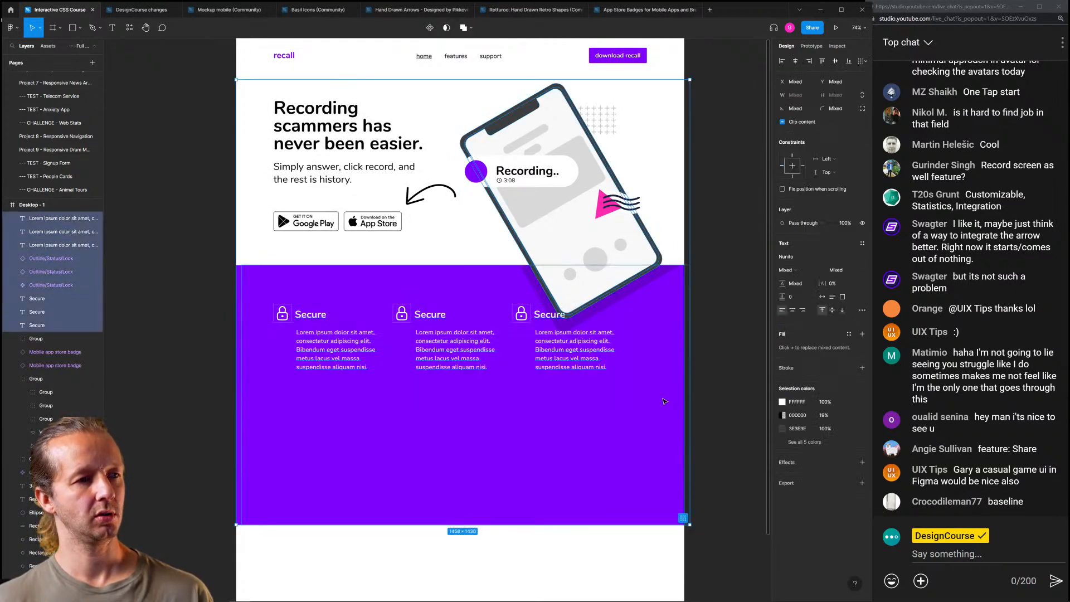
{"action": "left_click_drag", "start_coordinate": [717, 357], "coordinate": [670, 313]}
{"action": "left_click_drag", "start_coordinate": [651, 259], "coordinate": [658, 255]}
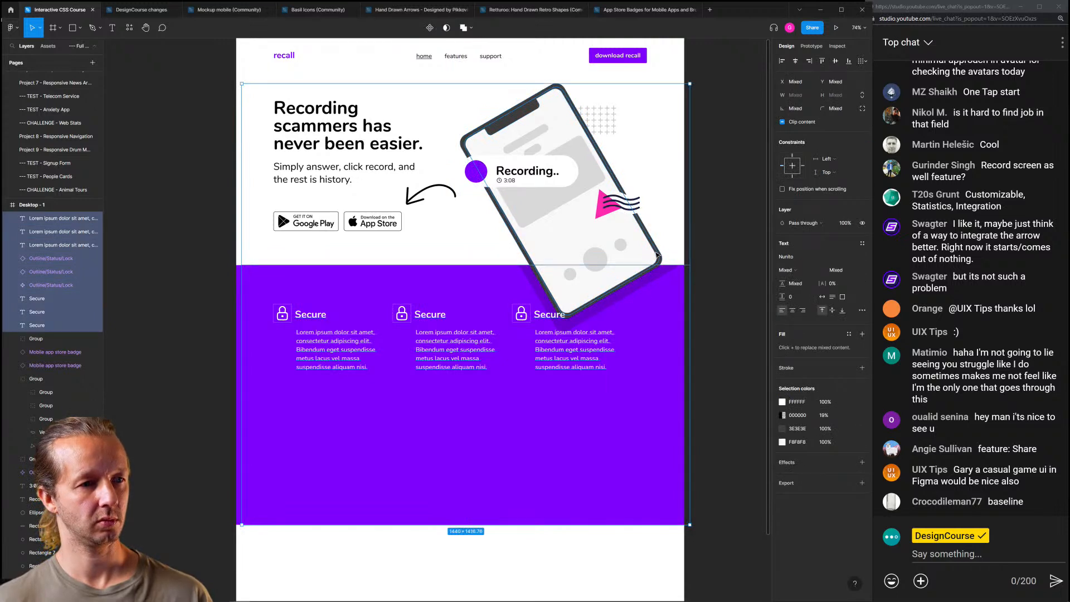
{"action": "left_click", "coordinate": [707, 248]}
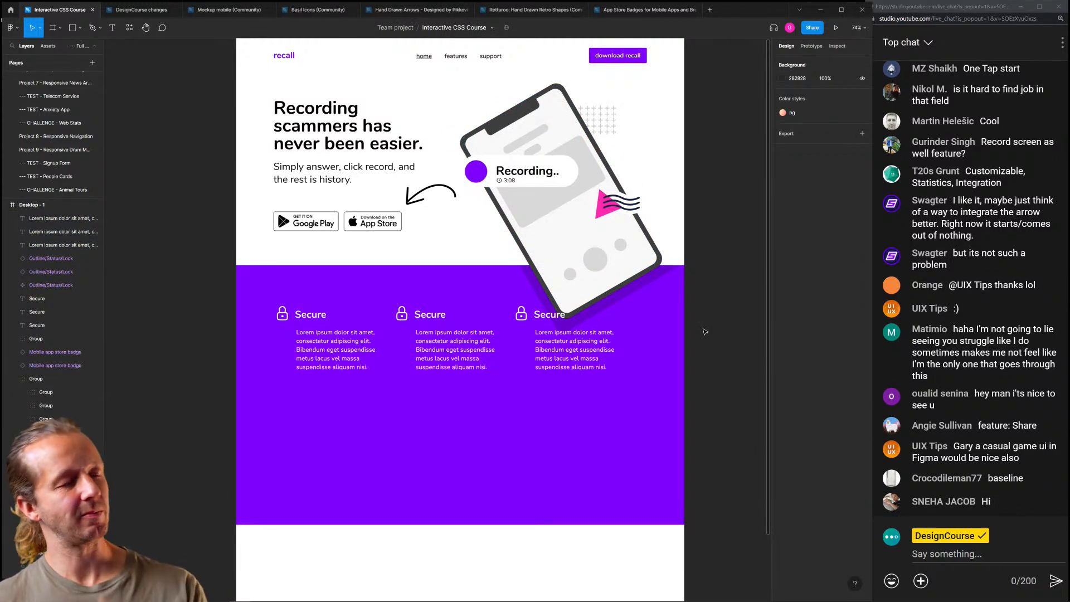
Move the purple section together with its three feature columns slightly down the page
{"action": "left_click_drag", "start_coordinate": [191, 291], "coordinate": [538, 402]}
{"action": "left_click_drag", "start_coordinate": [544, 361], "coordinate": [545, 378]}
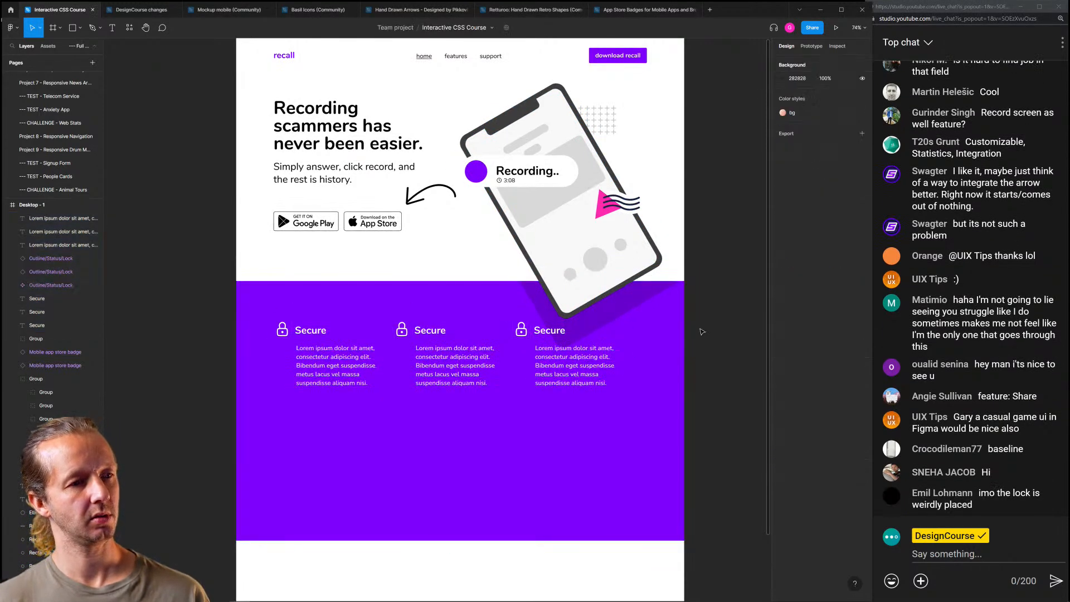
Move the phone's shadow shape up to about X 892, Y 689 and set its fill opacity to 10%
{"action": "left_click", "coordinate": [640, 301]}
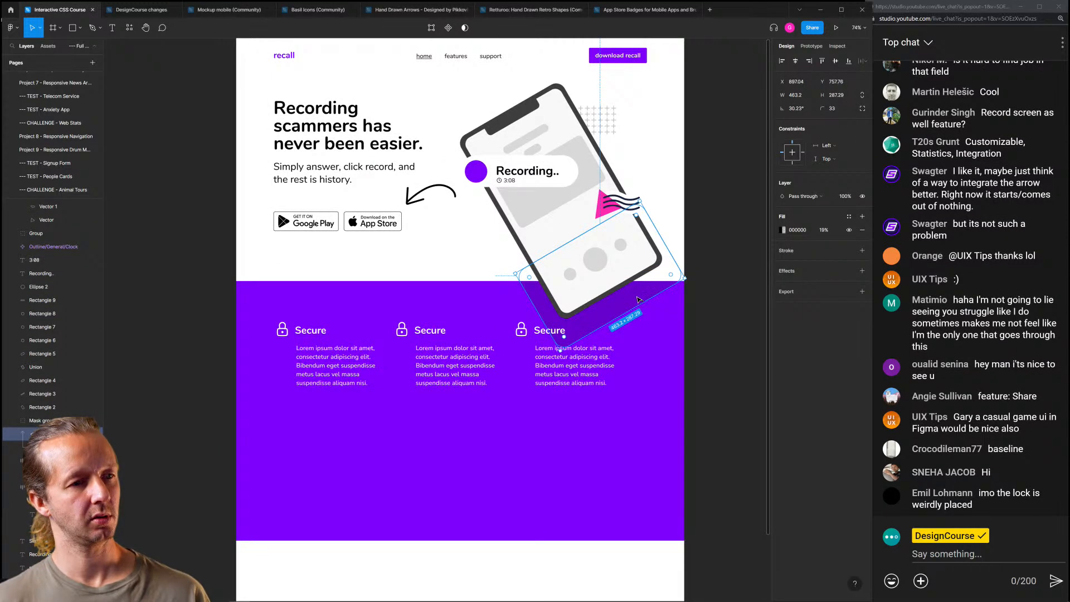
{"action": "left_click_drag", "start_coordinate": [634, 297], "coordinate": [635, 289]}
{"action": "left_click_drag", "start_coordinate": [635, 275], "coordinate": [633, 275]}
{"action": "left_click", "coordinate": [824, 230]}
{"action": "type", "text": "10"}
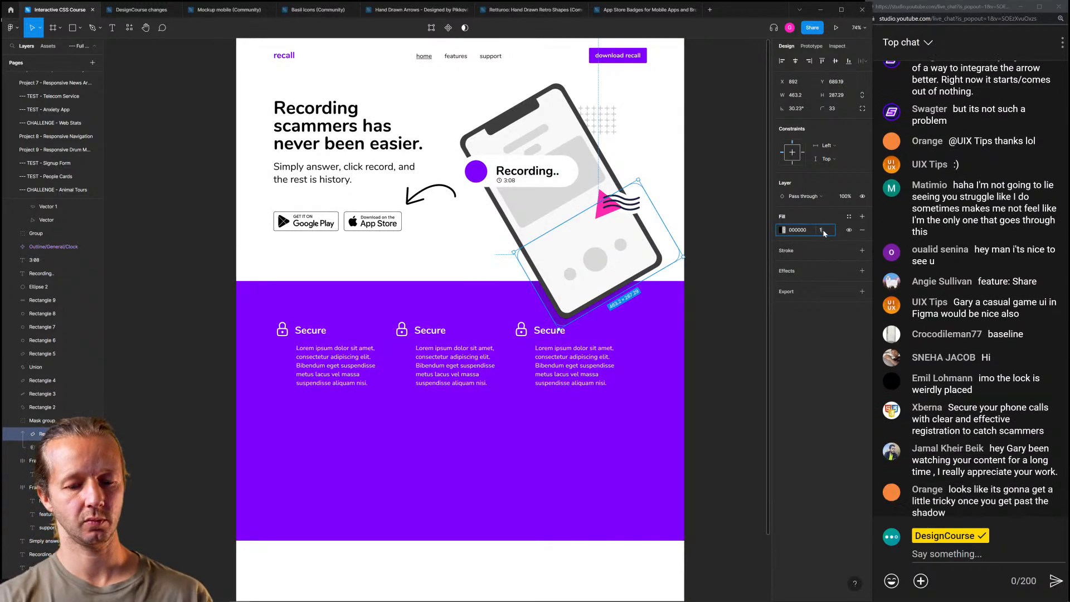
{"action": "key", "text": "Return"}
{"action": "left_click", "coordinate": [720, 283]}
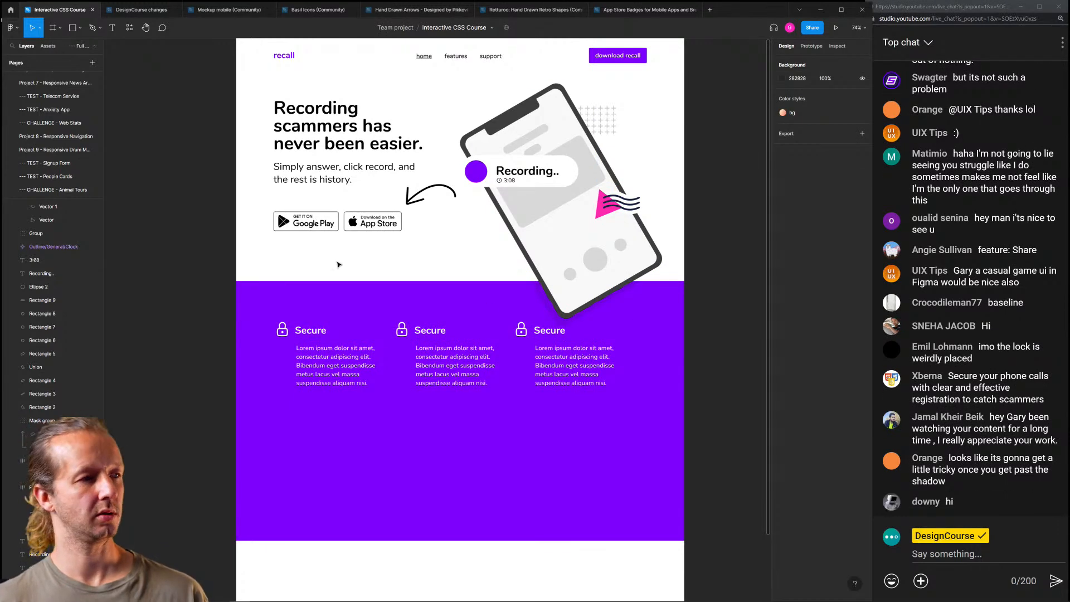
Move the hero heading, subheading, arrow and app store badges slightly down as one selection
{"action": "left_click_drag", "start_coordinate": [250, 114], "coordinate": [452, 229]}
{"action": "left_click_drag", "start_coordinate": [373, 148], "coordinate": [372, 156]}
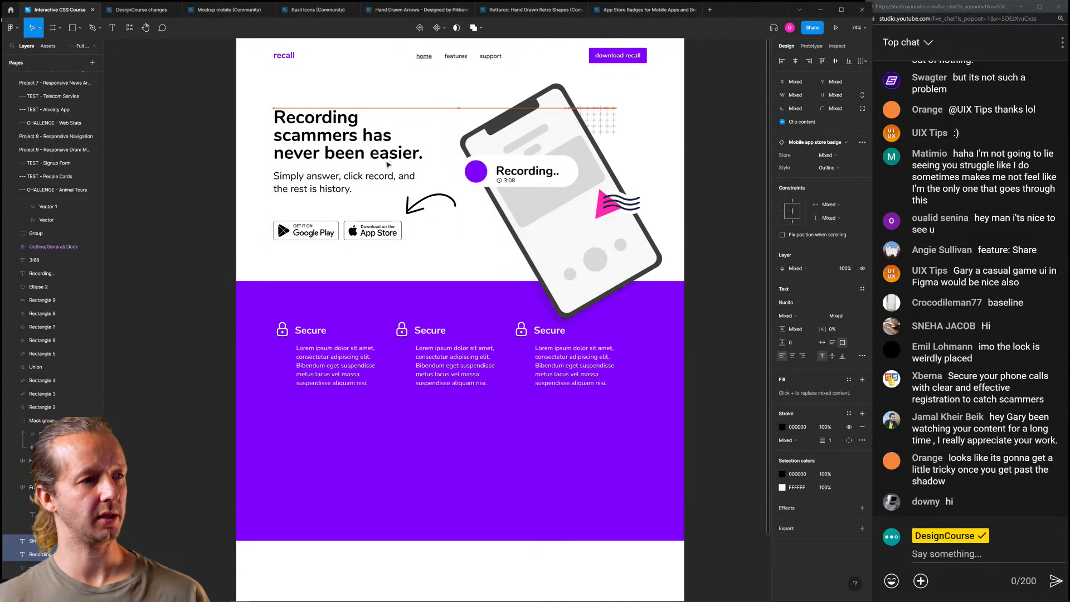
{"action": "left_click", "coordinate": [341, 254]}
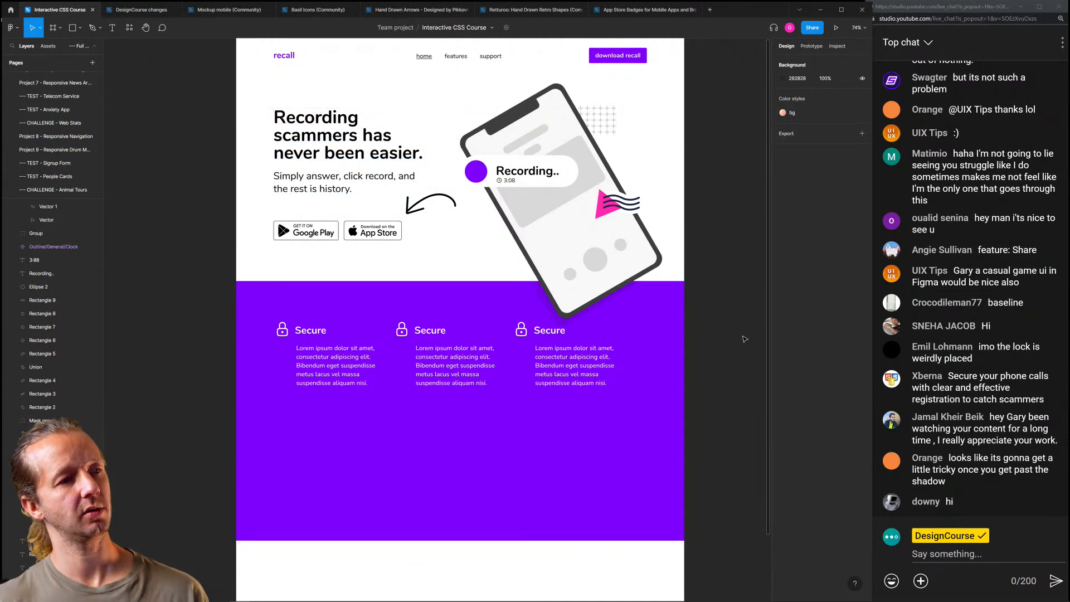
Change the middle feature column's heading to "Fast"
{"action": "scroll", "coordinate": [745, 338], "scroll_direction": "down", "scroll_amount": 3}
{"action": "scroll", "coordinate": [490, 297], "scroll_direction": "up", "scroll_amount": 5}
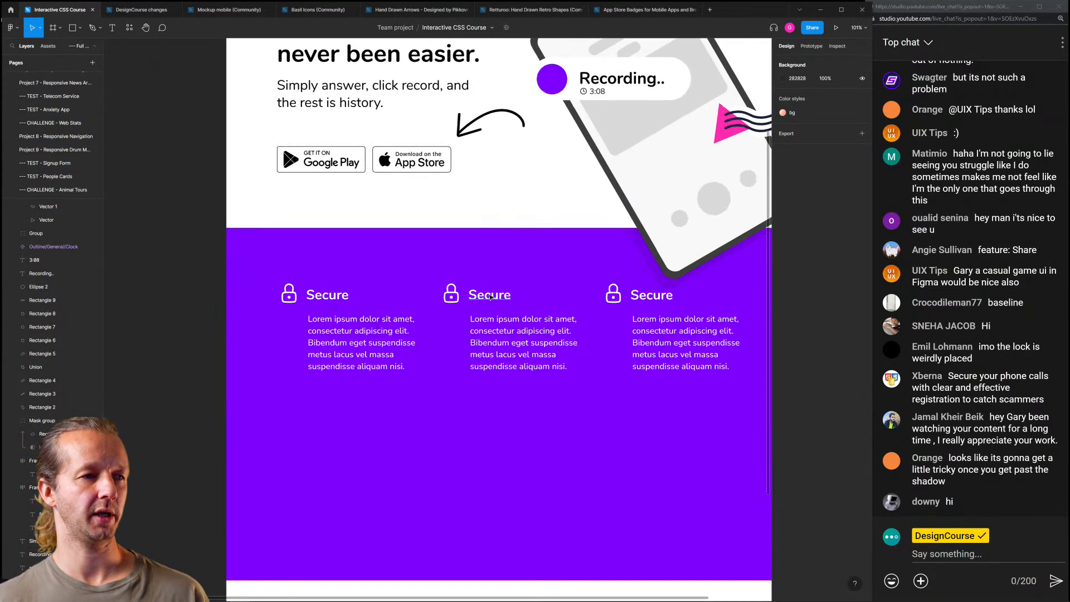
{"action": "left_click", "coordinate": [490, 298]}
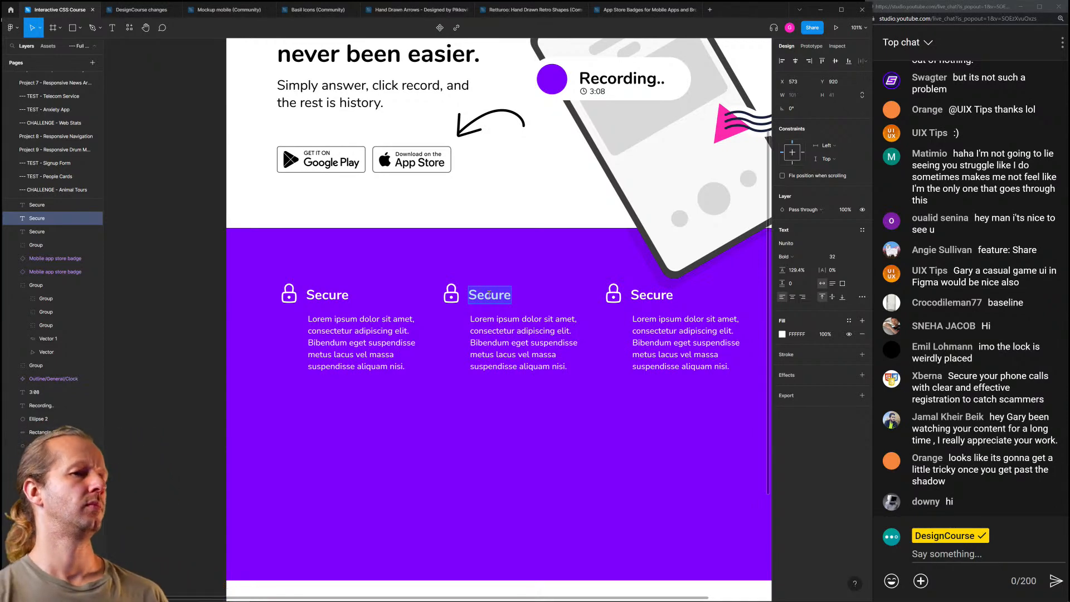
{"action": "type", "text": "Fast"}
{"action": "key", "text": "Escape"}
{"action": "left_click", "coordinate": [659, 294]}
{"action": "double_click", "coordinate": [655, 297]}
{"action": "left_click", "coordinate": [472, 204]}
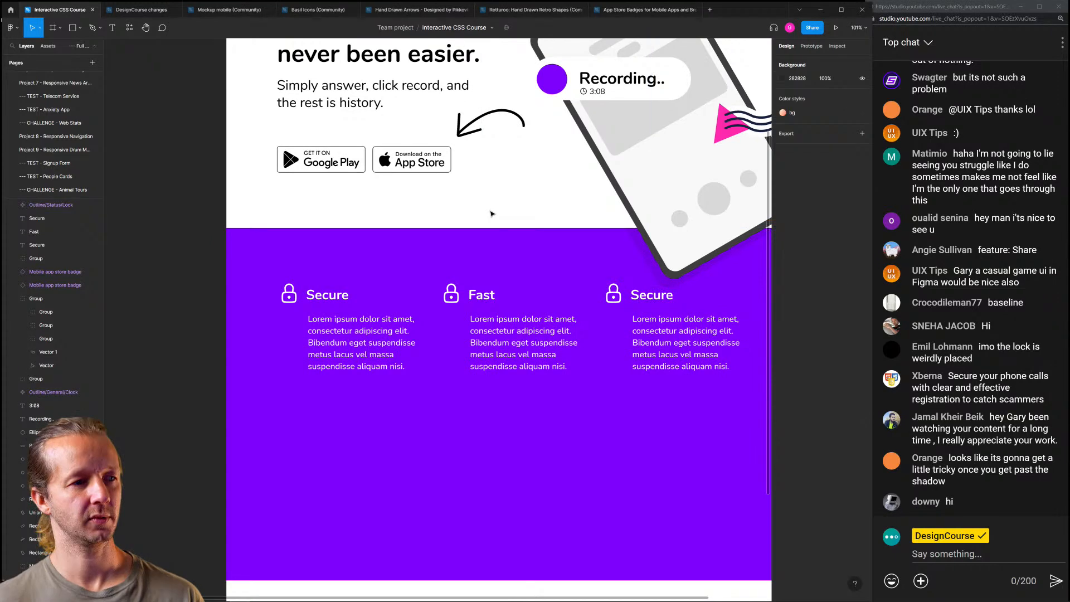
Switch to the Basil Icons (Community) file and clear the selection of its lock icon
{"action": "scroll", "coordinate": [541, 312], "scroll_direction": "up", "scroll_amount": 2}
{"action": "left_click_drag", "start_coordinate": [478, 155], "coordinate": [438, 309]}
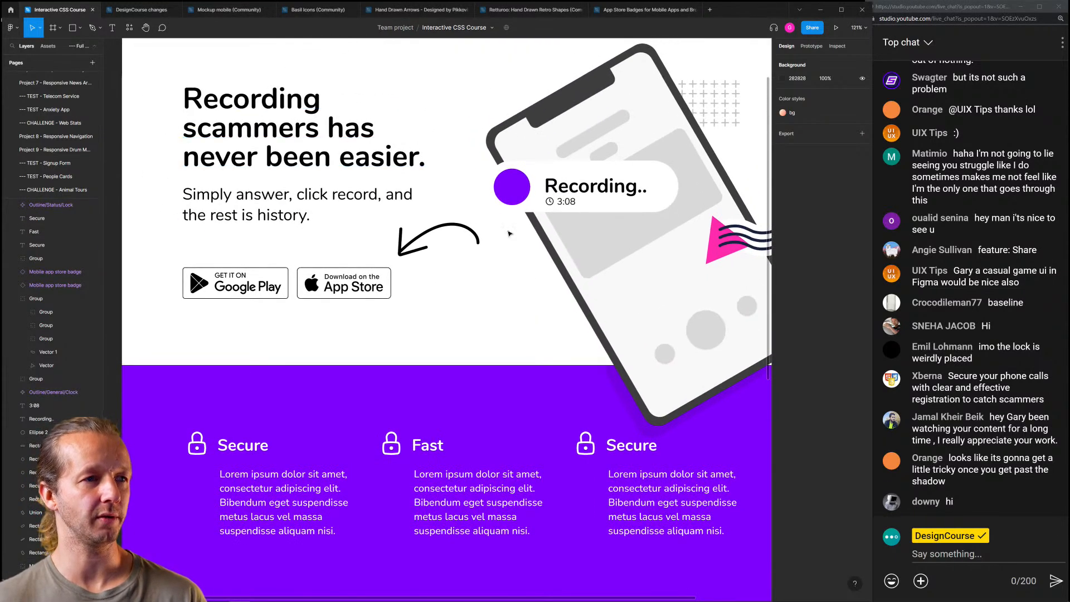
{"action": "scroll", "coordinate": [477, 343], "scroll_direction": "down", "scroll_amount": 3}
{"action": "scroll", "coordinate": [482, 334], "scroll_direction": "down", "scroll_amount": 2}
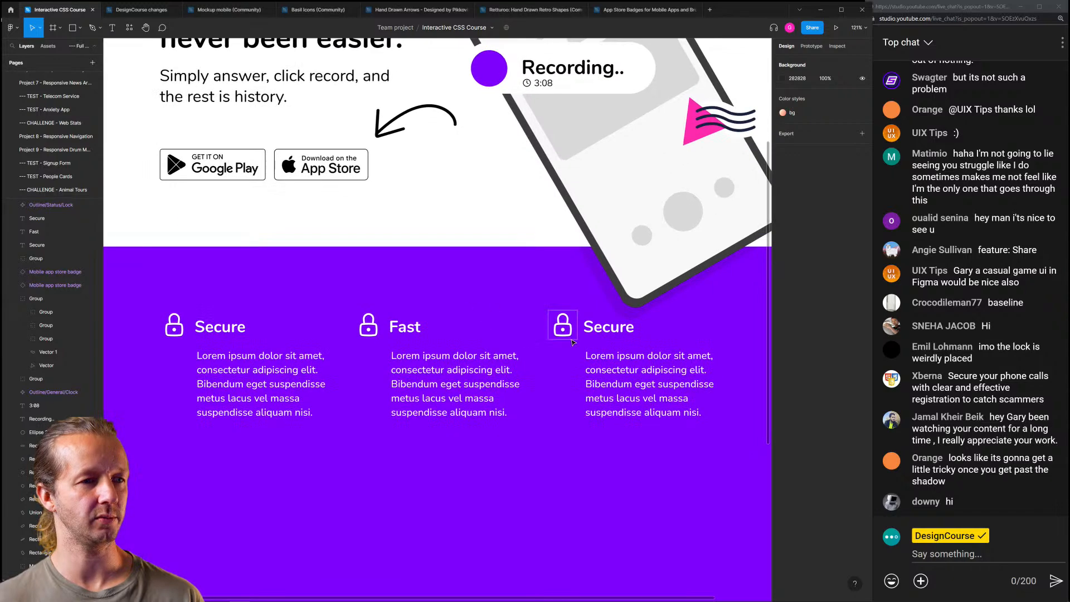
{"action": "left_click", "coordinate": [405, 326]}
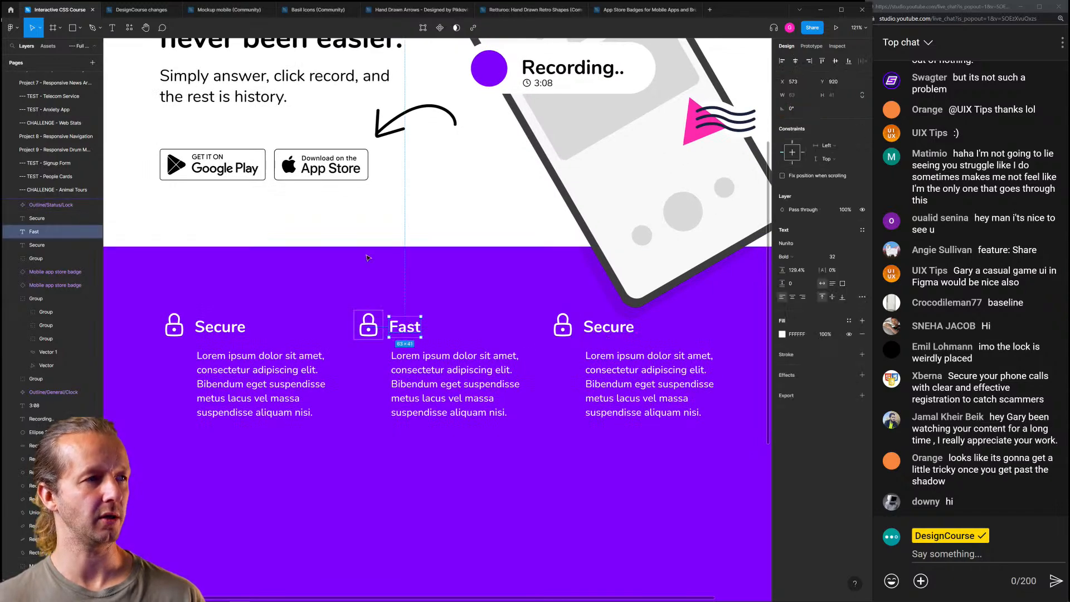
{"action": "left_click", "coordinate": [305, 10]}
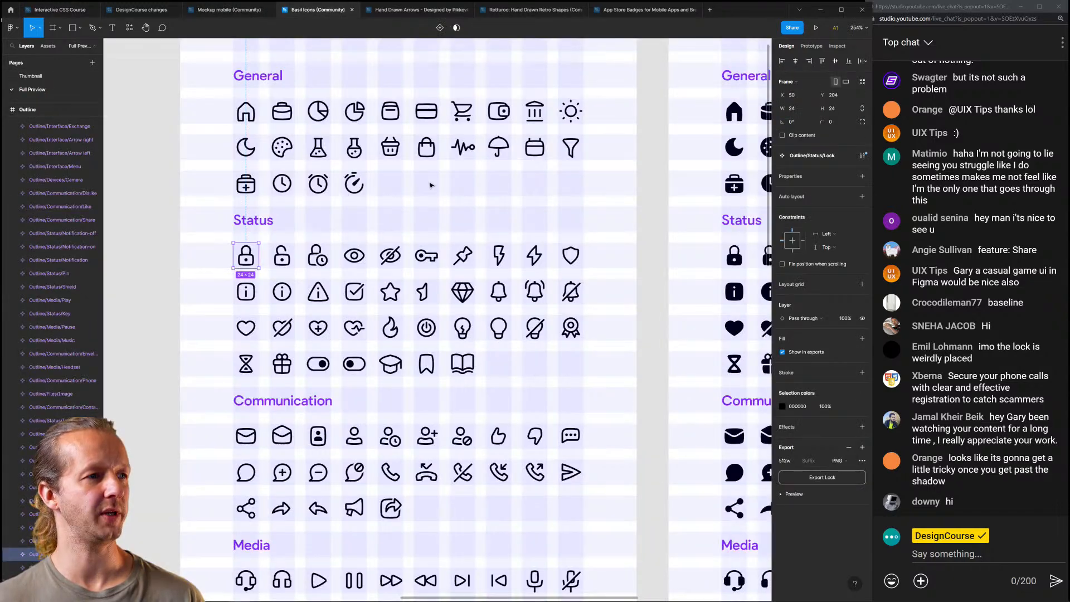
{"action": "left_click", "coordinate": [556, 227]}
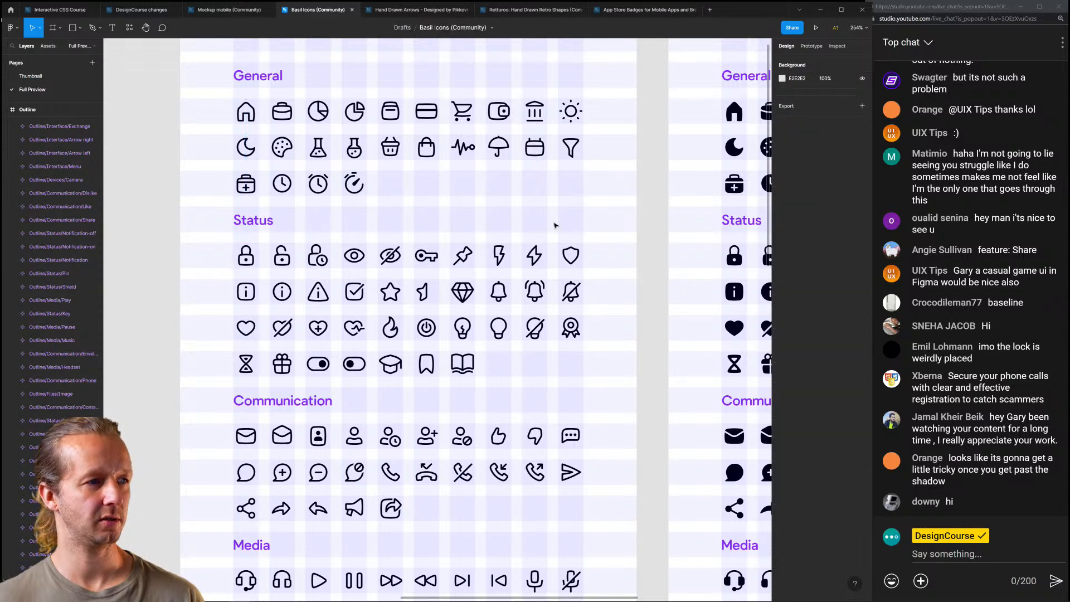
Copy the Timer icon from the Basil Icons file and use it to replace the lock beside the "Fast" heading in the Interactive CSS Course file
{"action": "left_click", "coordinate": [354, 183]}
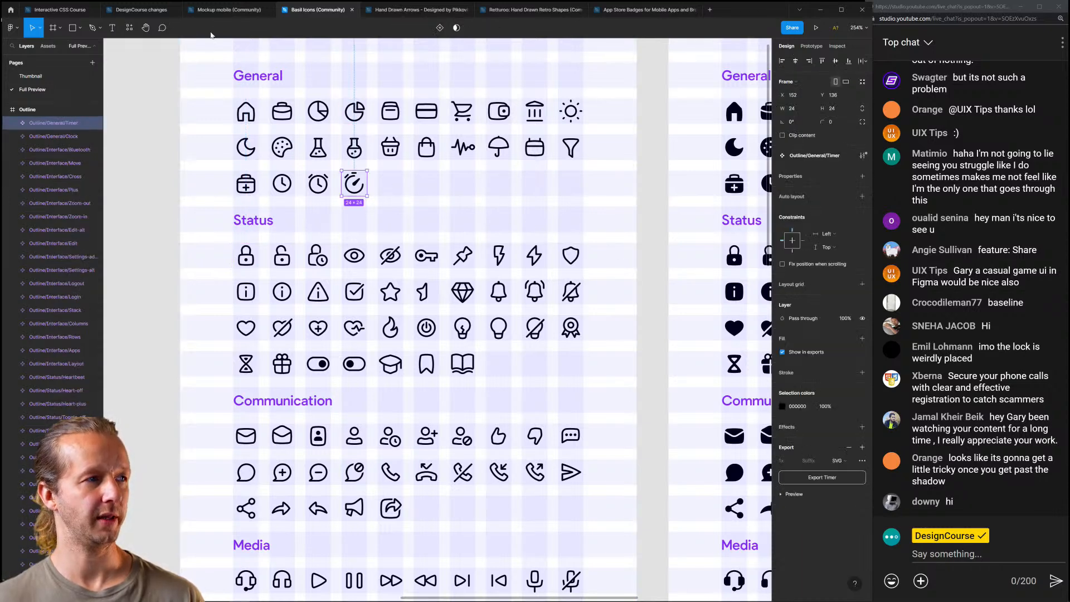
{"action": "left_click", "coordinate": [61, 10]}
{"action": "left_click", "coordinate": [368, 326]}
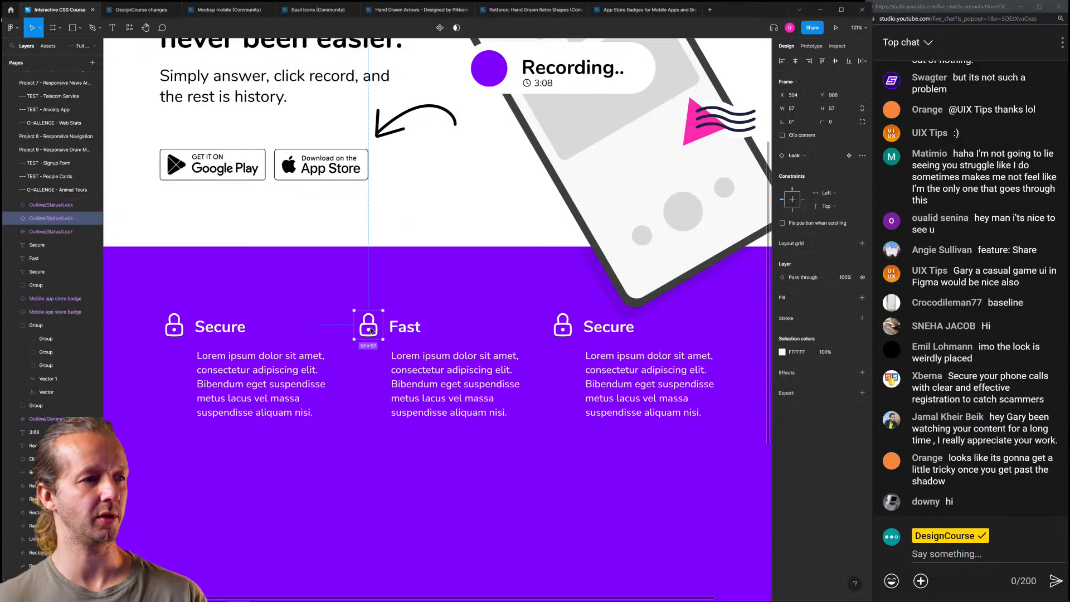
{"action": "key", "text": "Delete"}
{"action": "key", "text": "ctrl+v"}
{"action": "left_click_drag", "start_coordinate": [439, 332], "coordinate": [373, 332]}
Recolor the timer icon beside the "Fast" heading to white (FFFFFF)
{"action": "left_click", "coordinate": [783, 408]}
{"action": "left_click_drag", "start_coordinate": [685, 406], "coordinate": [667, 389]}
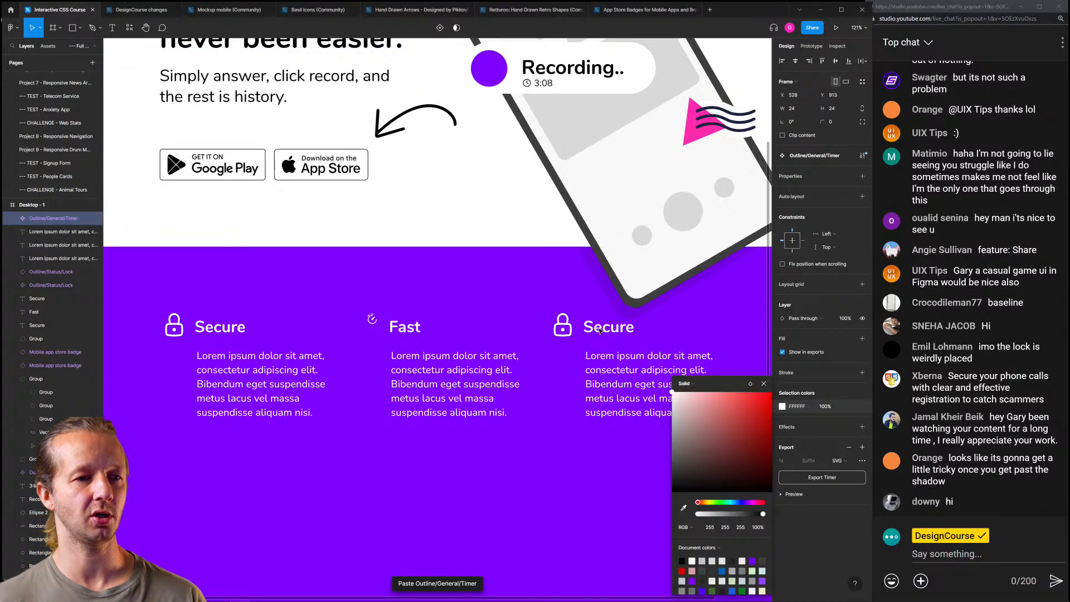
{"action": "left_click", "coordinate": [535, 385]}
Resize the timer icon to 57 × 57 to match the lock icons and align it beside the "Fast" heading
{"action": "left_click", "coordinate": [167, 338]}
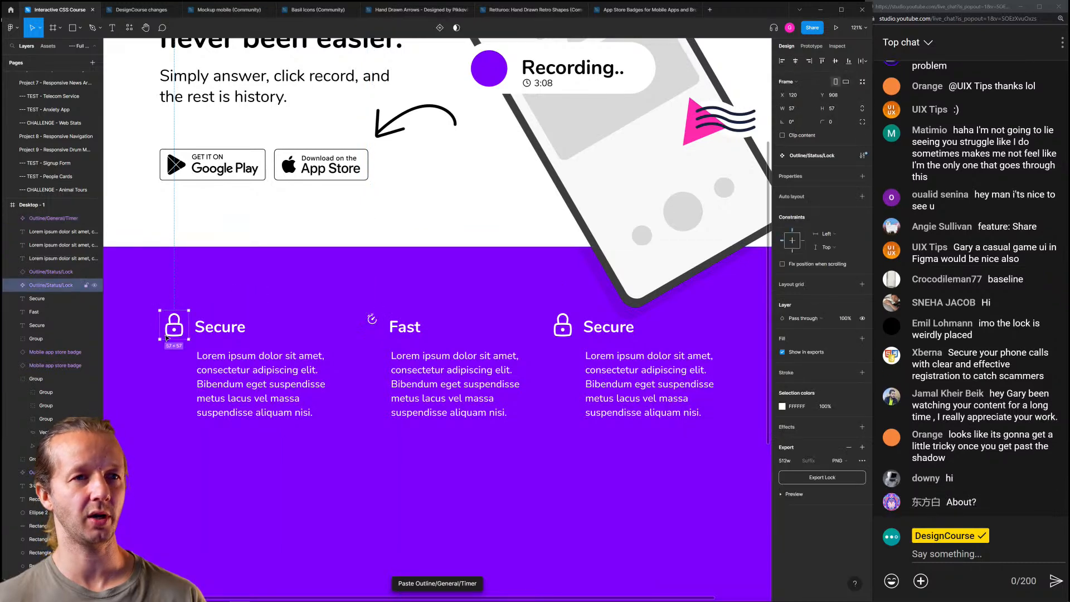
{"action": "left_click", "coordinate": [372, 319]}
{"action": "left_click", "coordinate": [804, 110]}
{"action": "type", "text": "57"}
{"action": "key", "text": "Tab"}
{"action": "type", "text": "57"}
{"action": "key", "text": "Return"}
{"action": "left_click_drag", "start_coordinate": [384, 330], "coordinate": [372, 330]}
{"action": "key", "text": "Up"}
{"action": "key", "text": "Up"}
{"action": "left_click", "coordinate": [481, 197]}
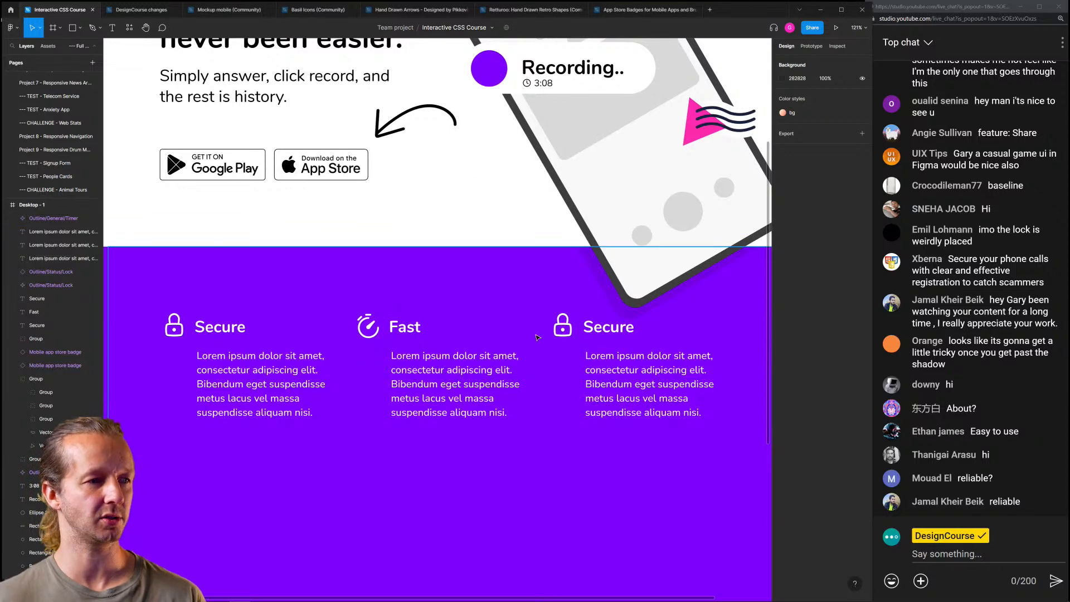
Change the third feature column's heading to "Easy"
{"action": "scroll", "coordinate": [536, 337], "scroll_direction": "down", "scroll_amount": 2}
{"action": "scroll", "coordinate": [510, 385], "scroll_direction": "up", "scroll_amount": 1}
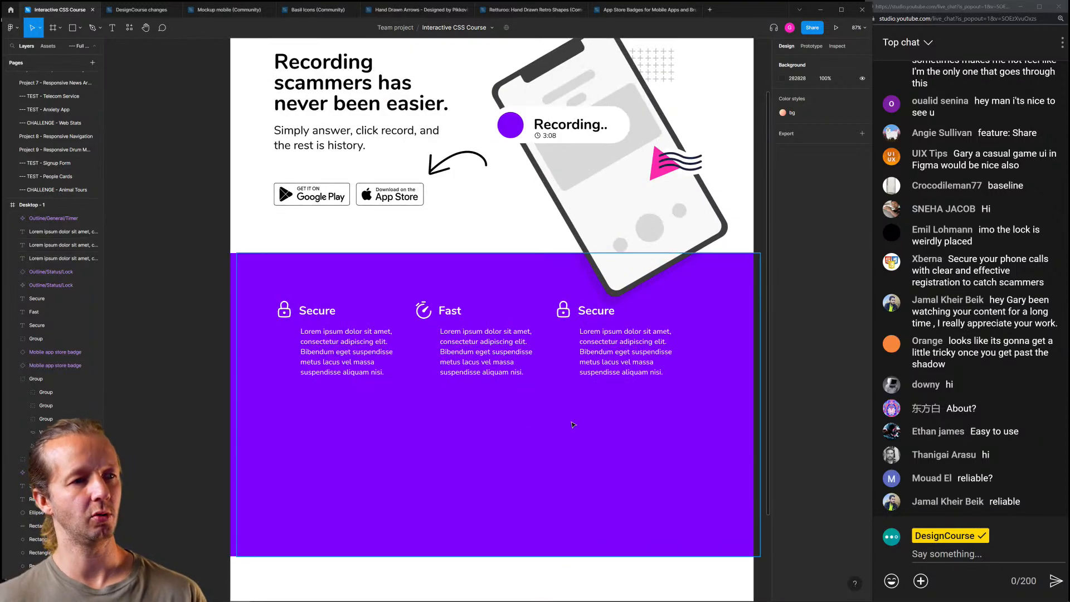
{"action": "scroll", "coordinate": [557, 412], "scroll_direction": "up", "scroll_amount": 1}
{"action": "scroll", "coordinate": [557, 412], "scroll_direction": "right", "scroll_amount": 2}
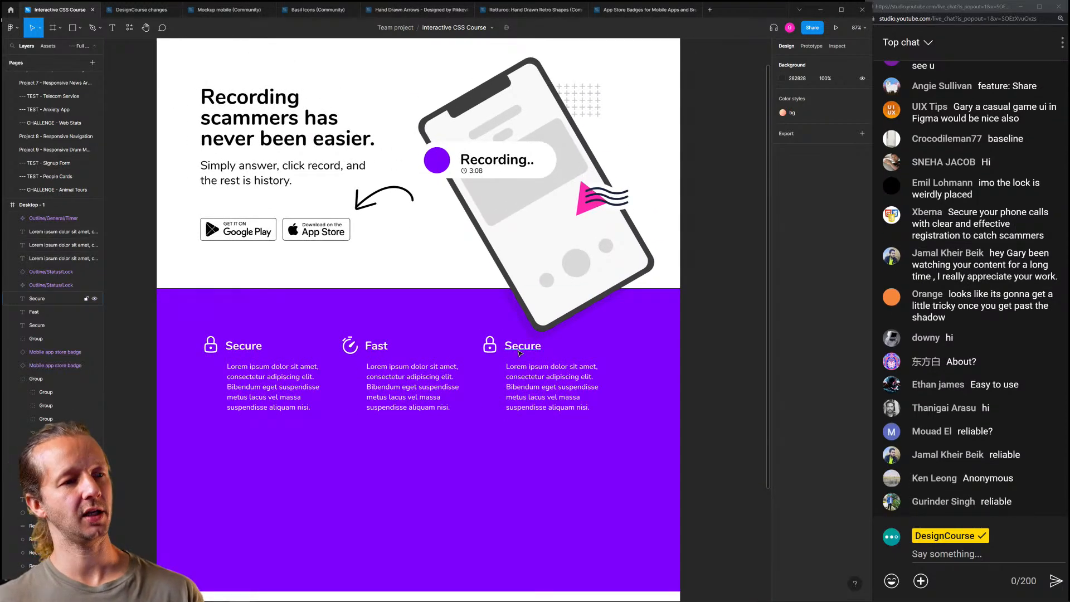
{"action": "scroll", "coordinate": [518, 352], "scroll_direction": "up", "scroll_amount": 2}
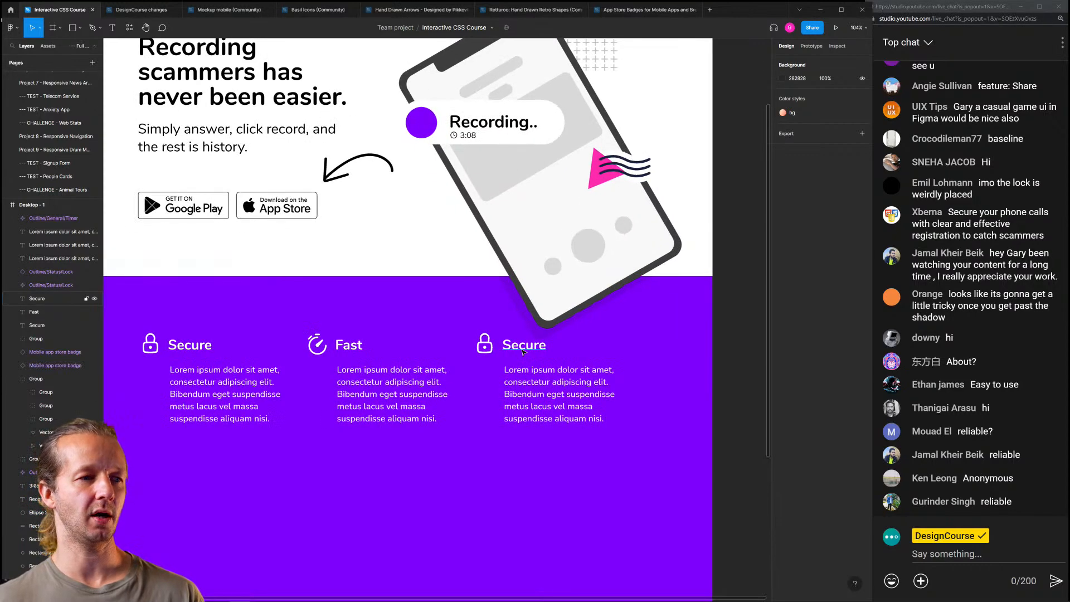
{"action": "left_click", "coordinate": [524, 352]}
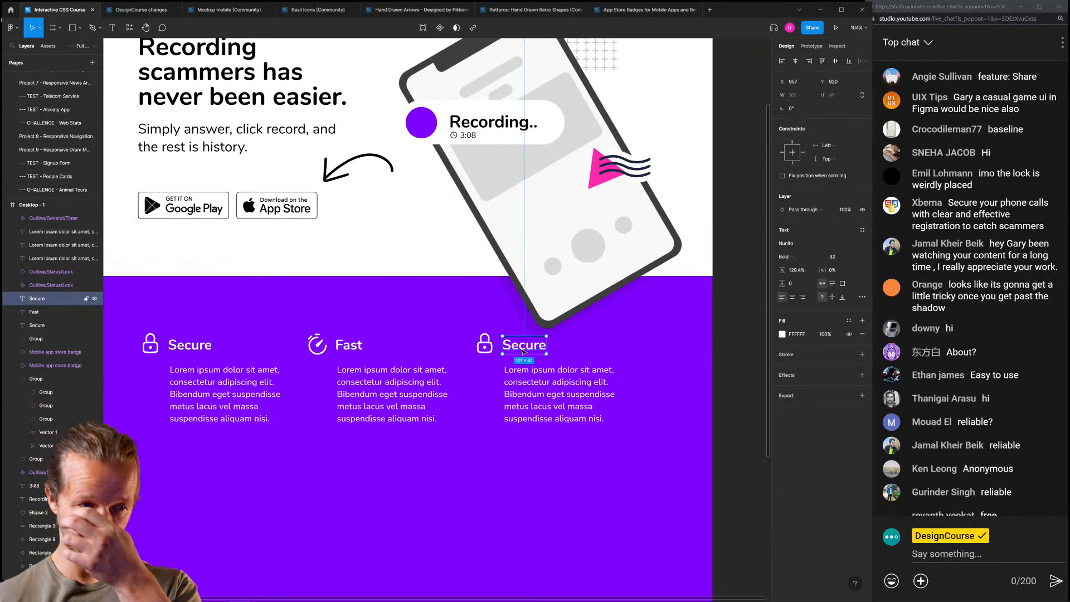
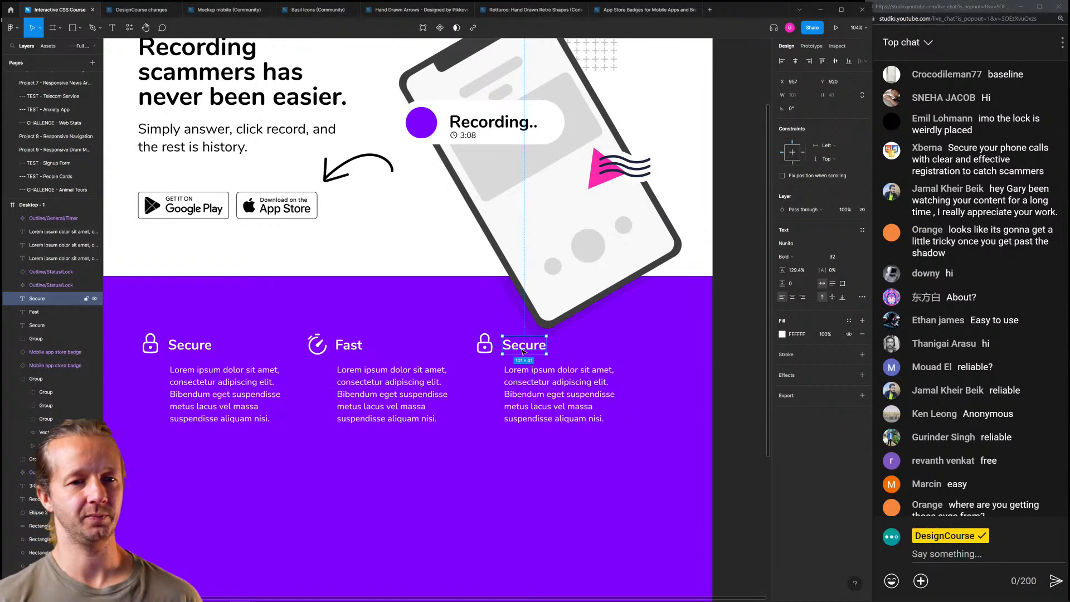
{"action": "double_click", "coordinate": [523, 349]}
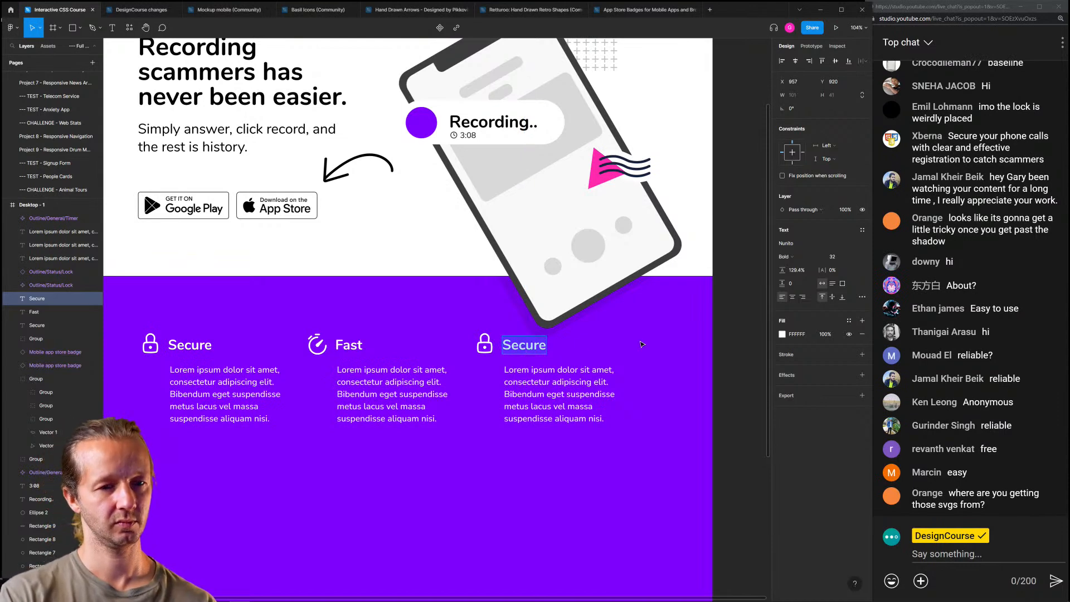
{"action": "type", "text": "Easy"}
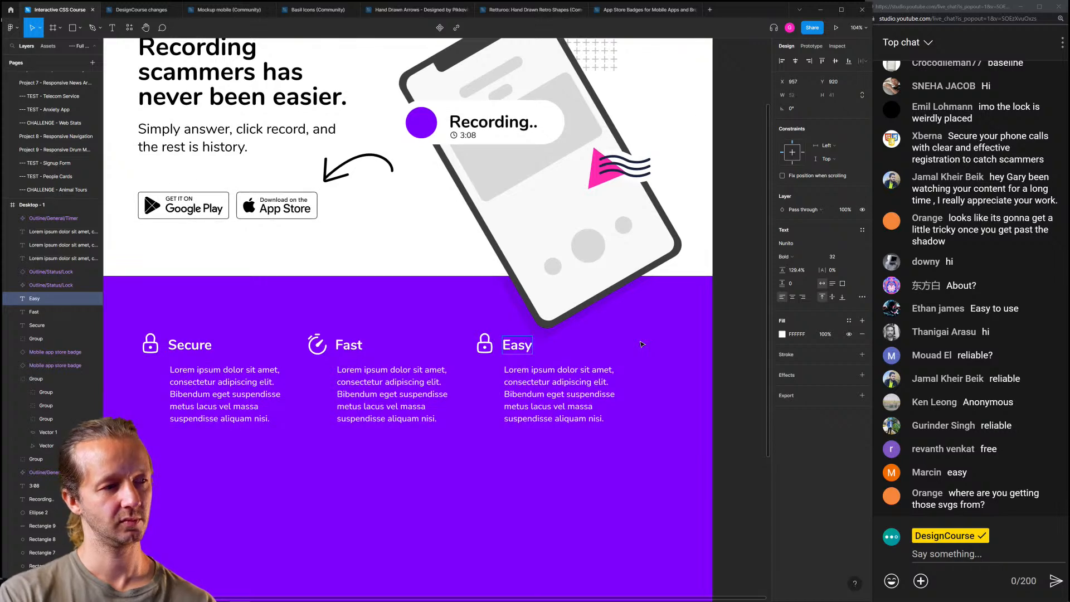
{"action": "key", "text": "Escape"}
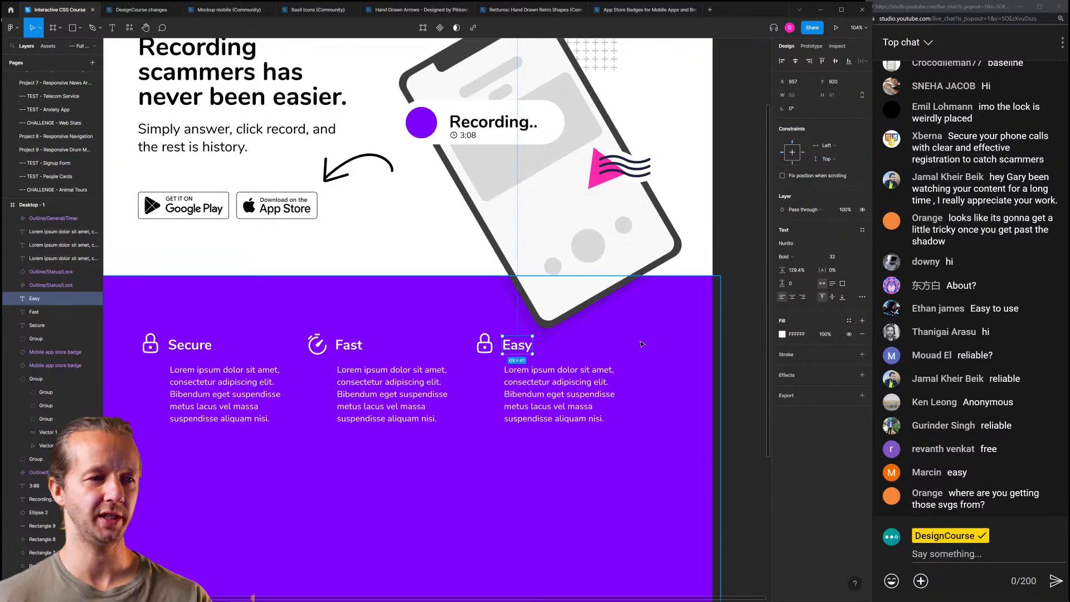
Switch to the Basil Icons (Community) file and look through its icon categories for a replacement for the third column's lock
{"action": "left_click", "coordinate": [484, 355]}
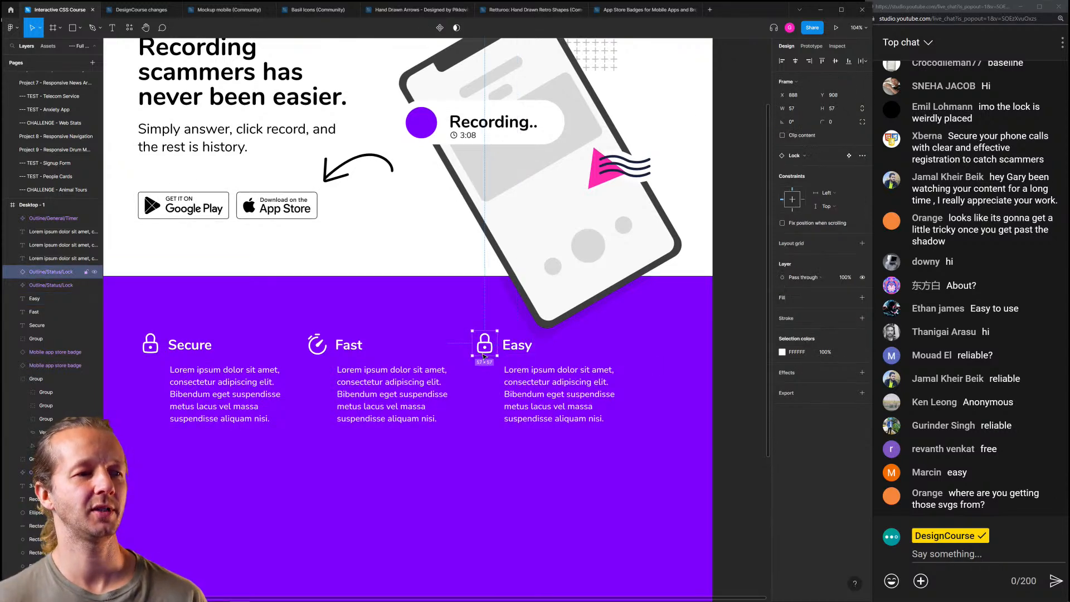
{"action": "left_click", "coordinate": [319, 11]}
{"action": "scroll", "coordinate": [628, 410], "scroll_direction": "down", "scroll_amount": 5}
{"action": "scroll", "coordinate": [622, 421], "scroll_direction": "down", "scroll_amount": 1}
{"action": "scroll", "coordinate": [622, 421], "scroll_direction": "down", "scroll_amount": 3}
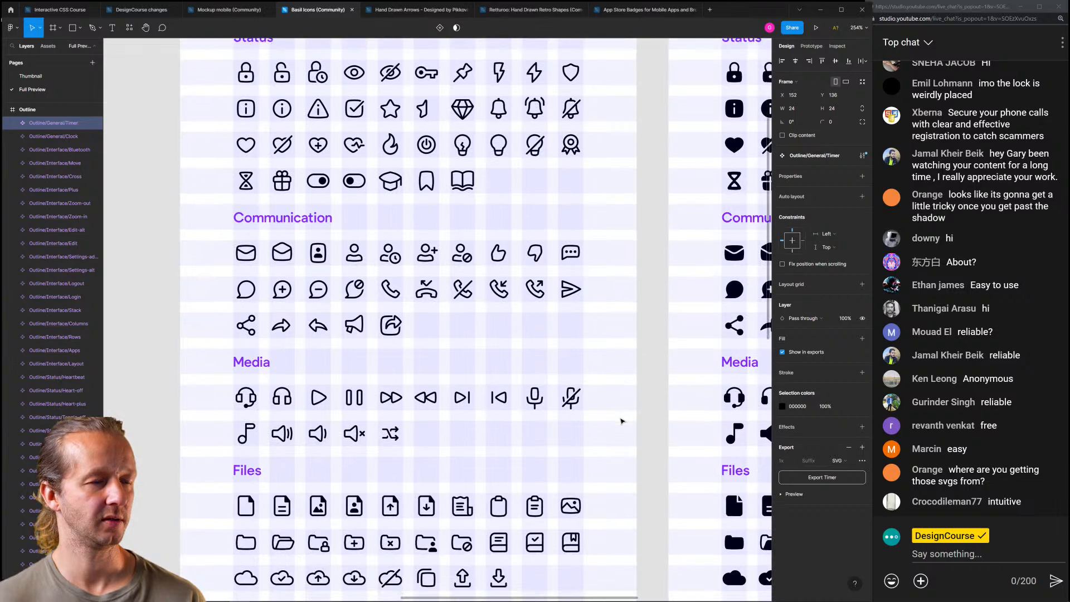
{"action": "scroll", "coordinate": [622, 422], "scroll_direction": "down", "scroll_amount": 1}
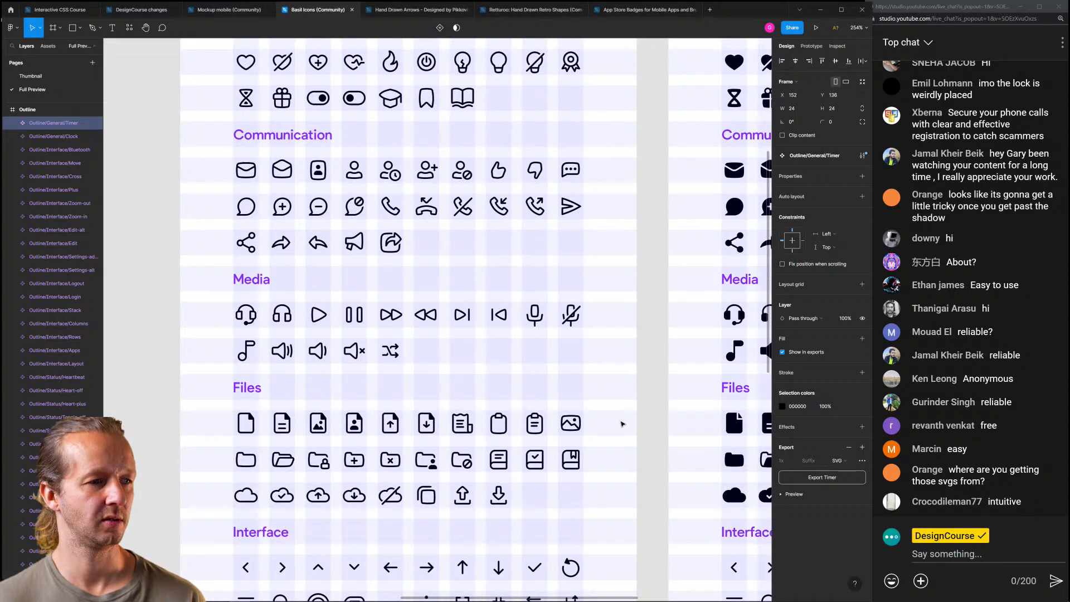
{"action": "scroll", "coordinate": [622, 424], "scroll_direction": "down", "scroll_amount": 7}
{"action": "scroll", "coordinate": [620, 427], "scroll_direction": "down", "scroll_amount": 1}
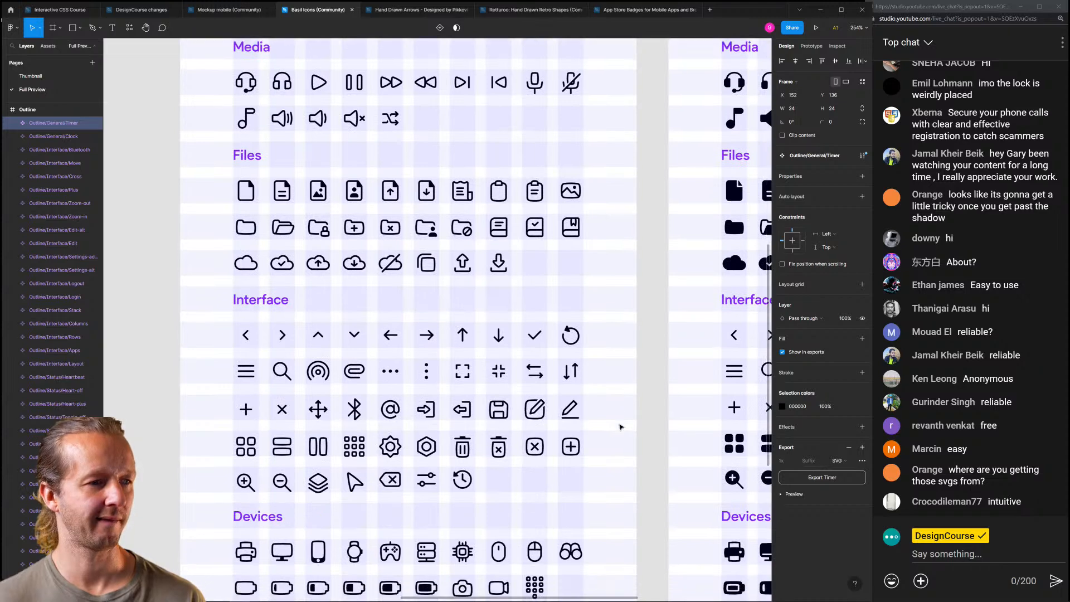
{"action": "scroll", "coordinate": [621, 432], "scroll_direction": "down", "scroll_amount": 1}
{"action": "scroll", "coordinate": [620, 435], "scroll_direction": "down", "scroll_amount": 3}
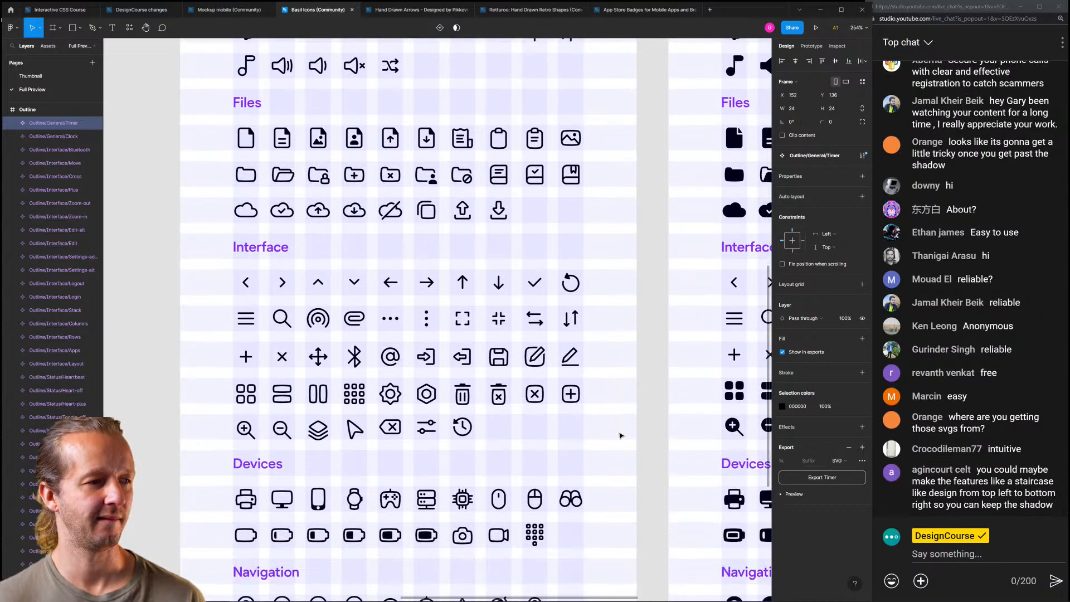
{"action": "scroll", "coordinate": [620, 434], "scroll_direction": "down", "scroll_amount": 3}
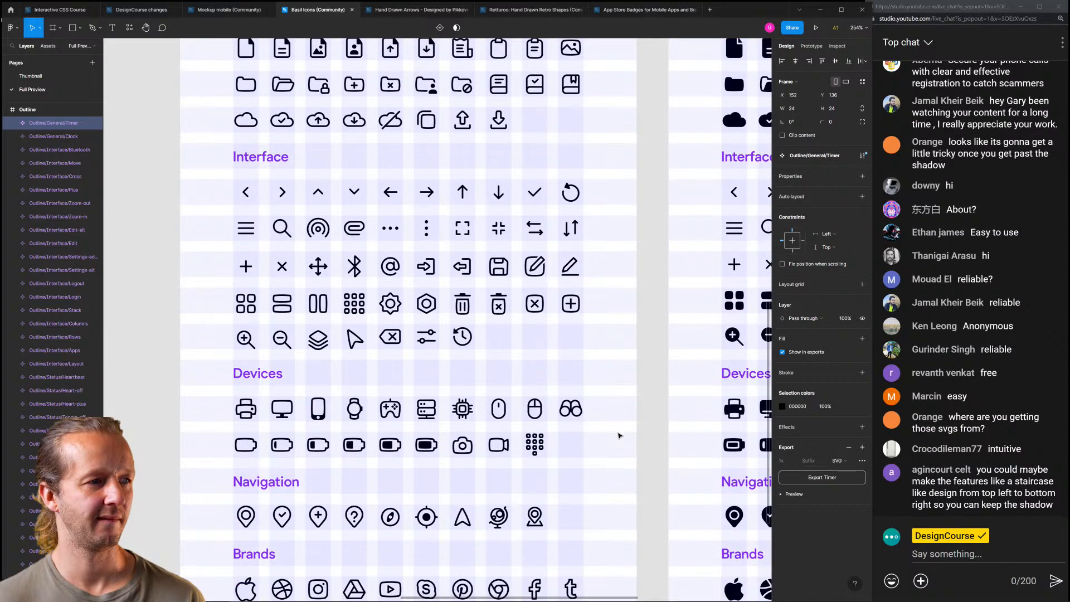
{"action": "scroll", "coordinate": [617, 436], "scroll_direction": "down", "scroll_amount": 6}
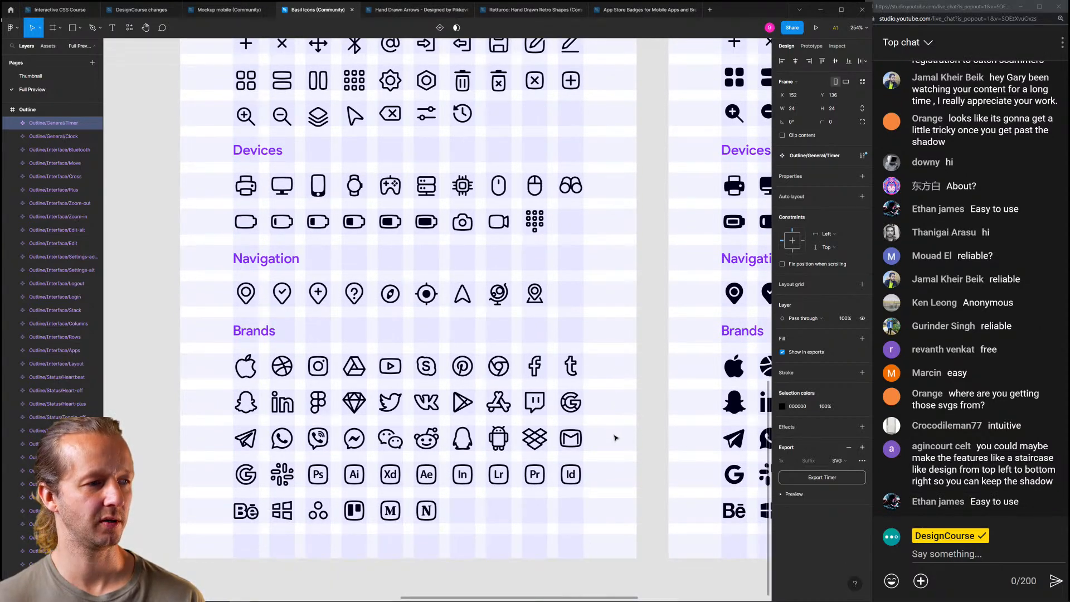
{"action": "scroll", "coordinate": [616, 439], "scroll_direction": "up", "scroll_amount": 8}
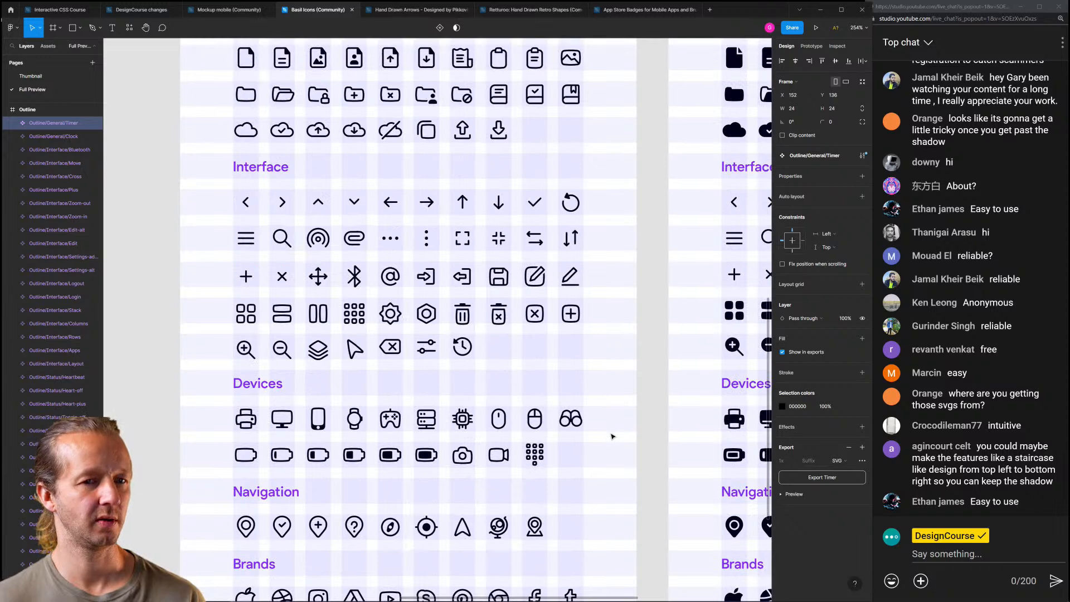
{"action": "scroll", "coordinate": [611, 424], "scroll_direction": "up", "scroll_amount": 12}
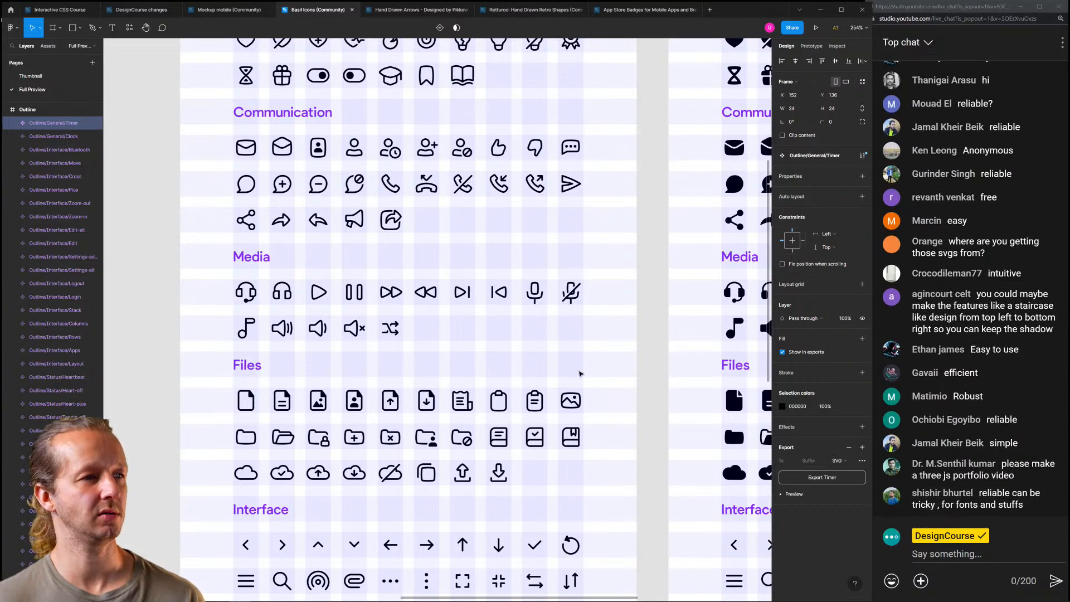
{"action": "scroll", "coordinate": [580, 373], "scroll_direction": "up", "scroll_amount": 3}
{"action": "scroll", "coordinate": [580, 334], "scroll_direction": "up", "scroll_amount": 1}
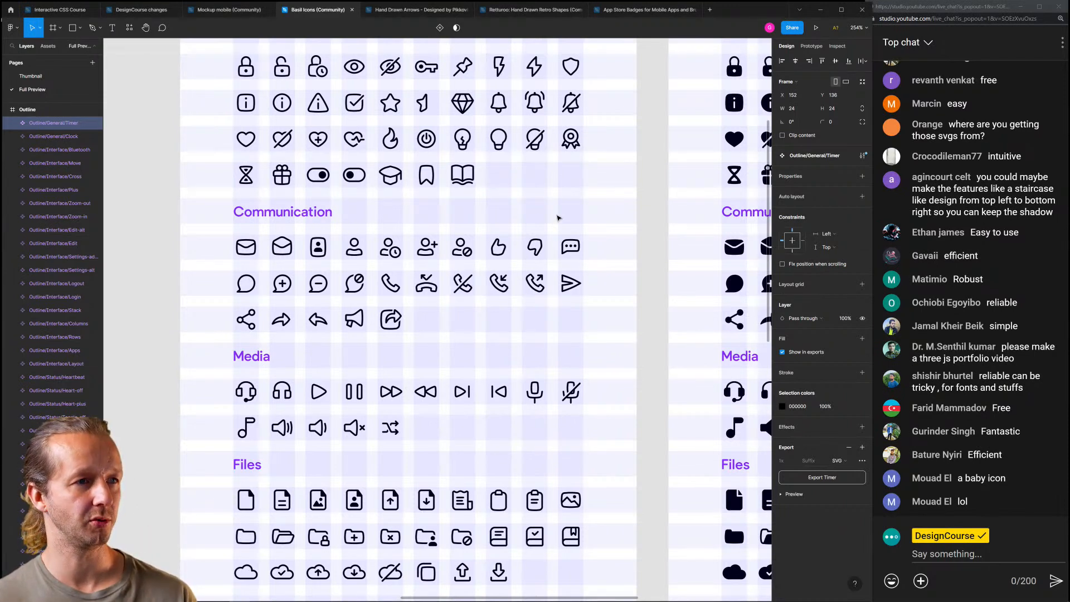
Select and copy the Notification-on bell icon from the outline Status group
{"action": "left_click", "coordinate": [558, 217]}
{"action": "scroll", "coordinate": [555, 206], "scroll_direction": "up", "scroll_amount": 2}
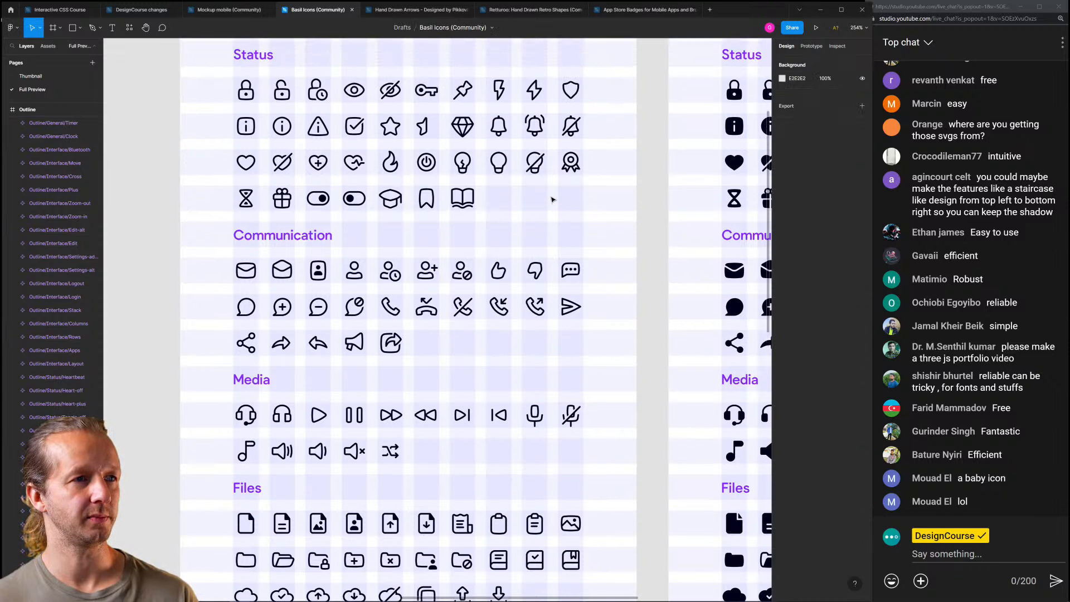
{"action": "scroll", "coordinate": [552, 199], "scroll_direction": "up", "scroll_amount": 1}
{"action": "left_click", "coordinate": [542, 165]}
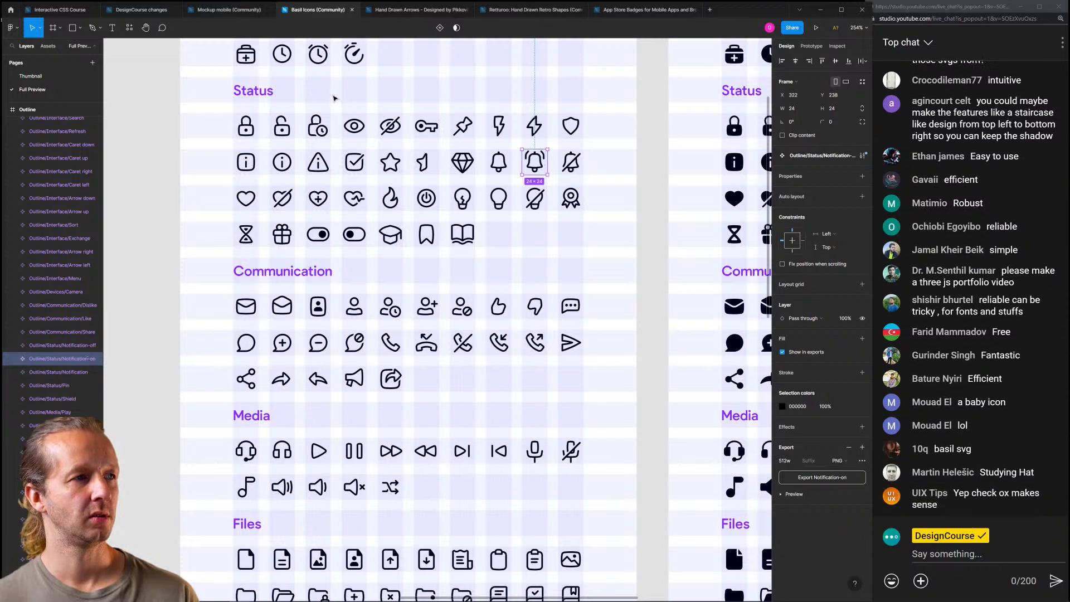
Switch back to the Interactive CSS Course file and change the third feature column's heading to "Alerts"
{"action": "left_click", "coordinate": [67, 12]}
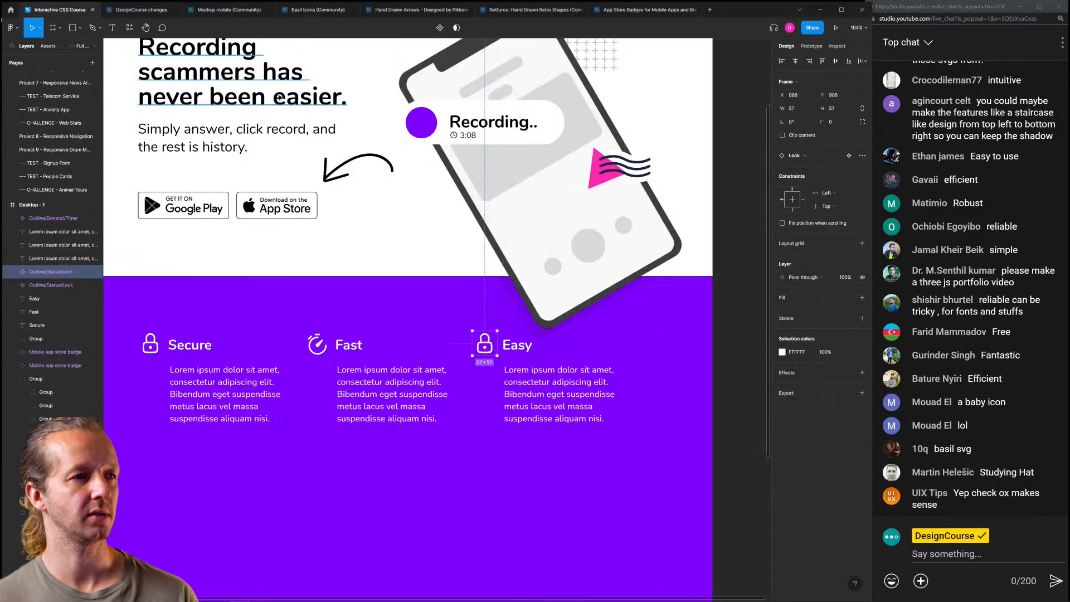
{"action": "double_click", "coordinate": [520, 343]}
{"action": "type", "text": "A"}
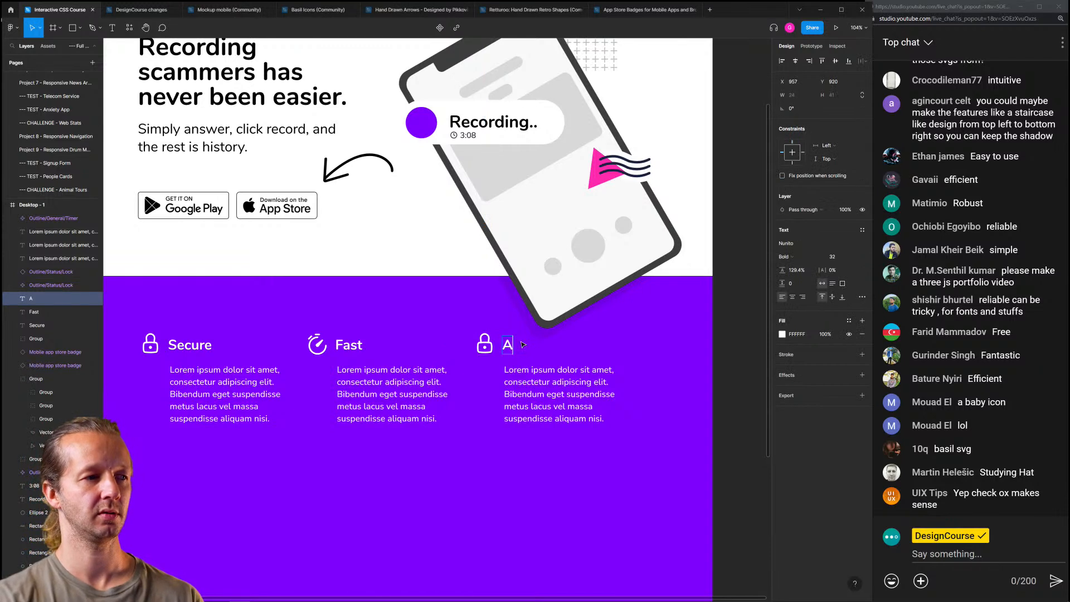
{"action": "key", "text": "BackSpace"}
{"action": "type", "text": "Alerts"}
{"action": "key", "text": "Escape"}
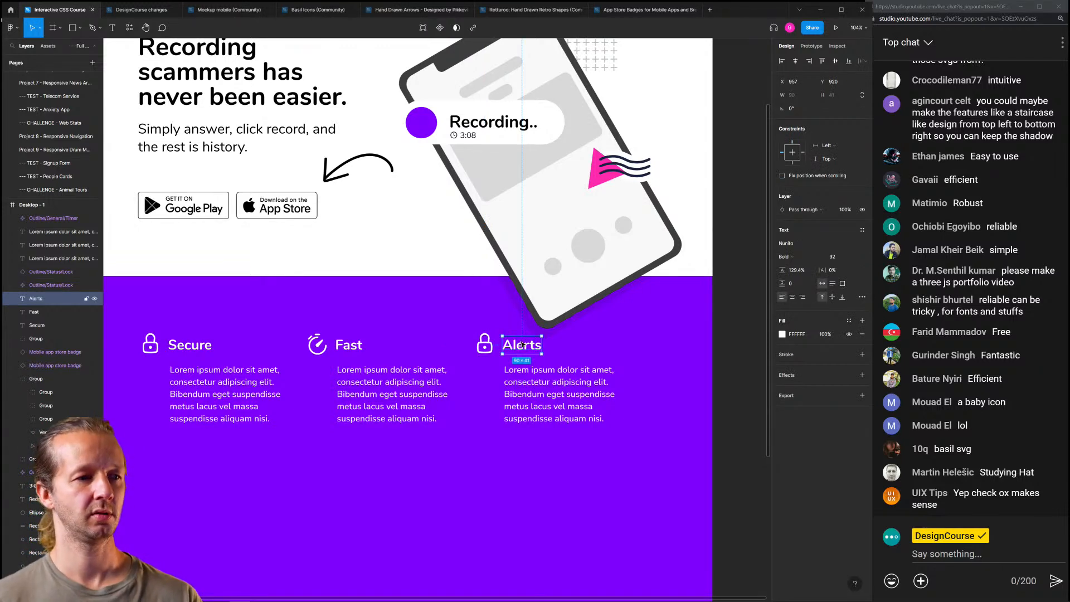
Replace the lock beside the "Alerts" heading with the copied bell icon, resized to 57 × 57
{"action": "left_click", "coordinate": [489, 345]}
{"action": "key", "text": "Delete"}
{"action": "key", "text": "ctrl+v"}
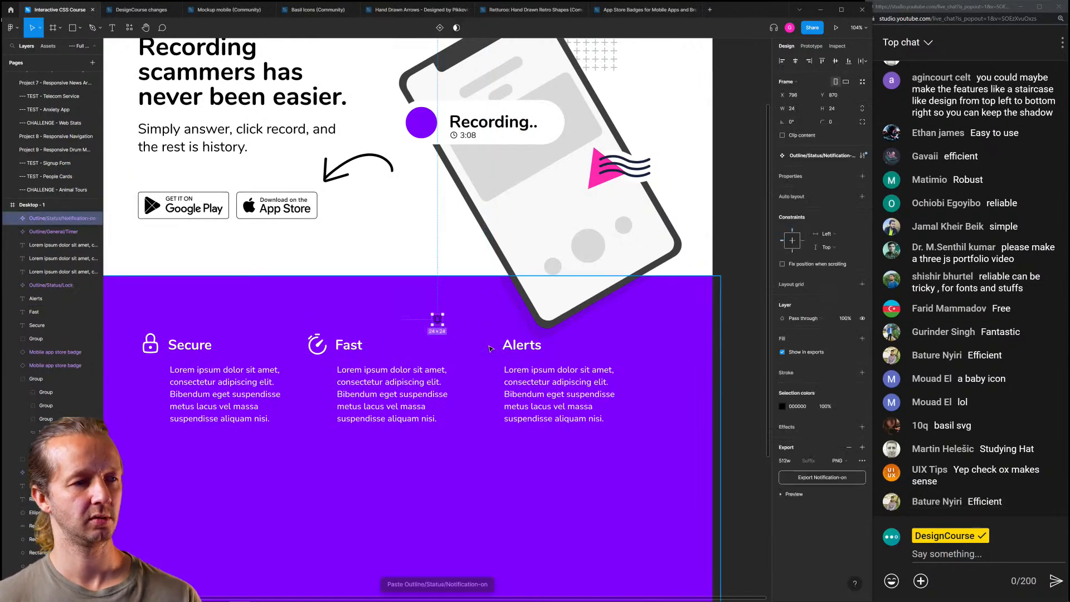
{"action": "left_click", "coordinate": [801, 109]}
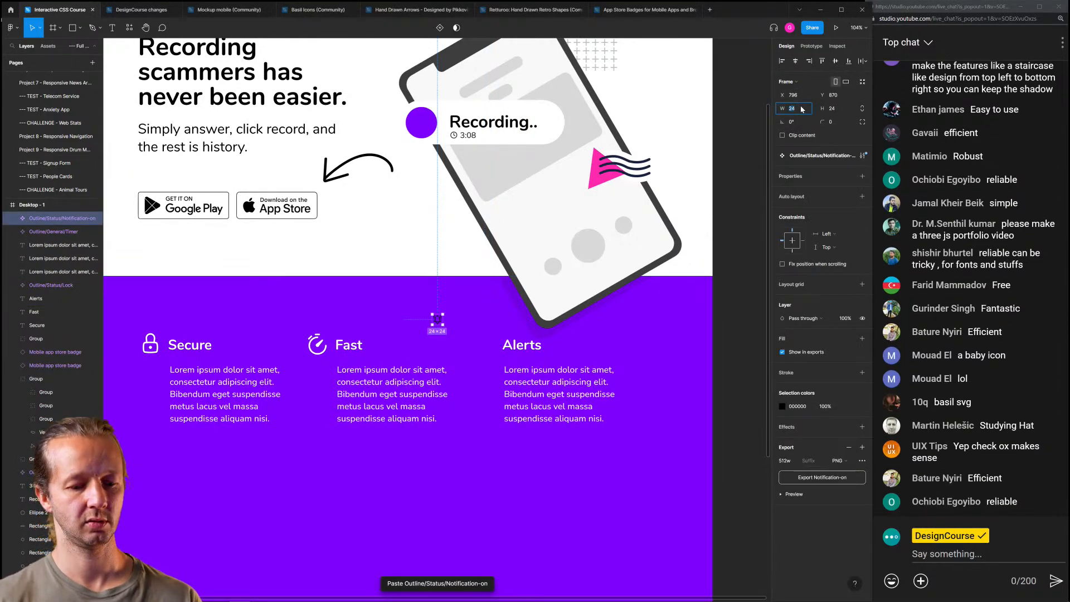
{"action": "type", "text": "57"}
{"action": "key", "text": "Return"}
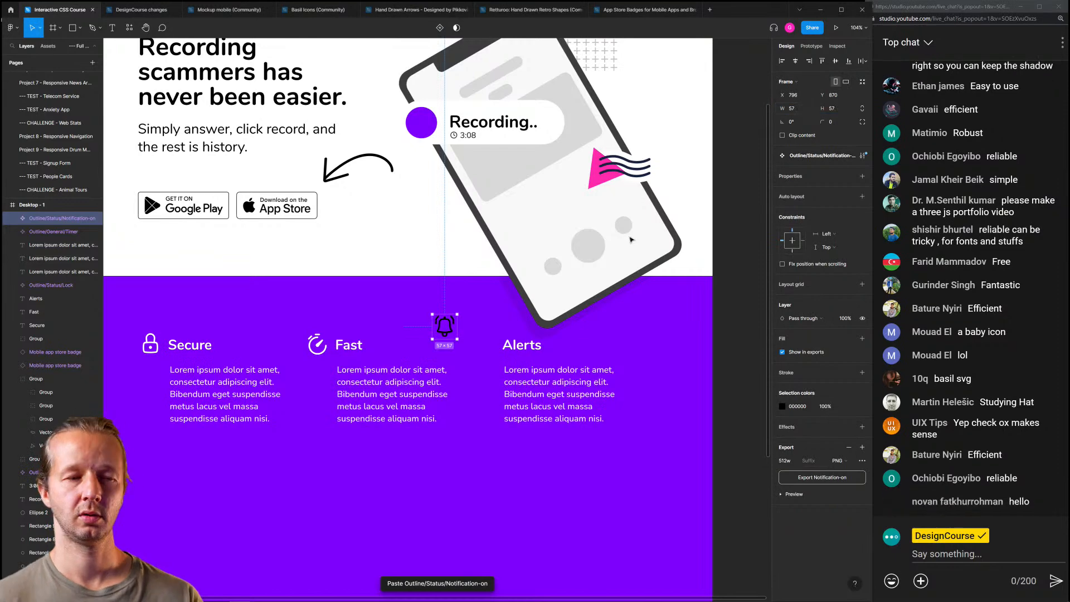
{"action": "left_click_drag", "start_coordinate": [445, 334], "coordinate": [485, 355]}
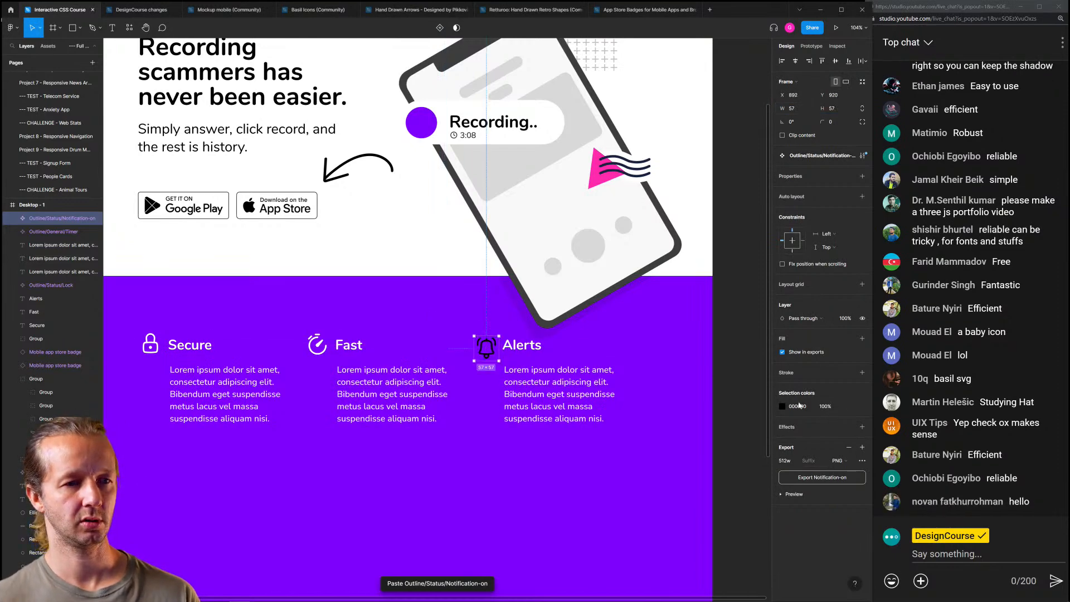
Recolor the bell icon to white (FFFFFF) and align it beside the "Alerts" heading at X 891, Y 913
{"action": "left_click", "coordinate": [783, 407]}
{"action": "left_click_drag", "start_coordinate": [739, 430], "coordinate": [668, 390]}
{"action": "left_click", "coordinate": [745, 327]}
{"action": "left_click_drag", "start_coordinate": [488, 347], "coordinate": [488, 347]}
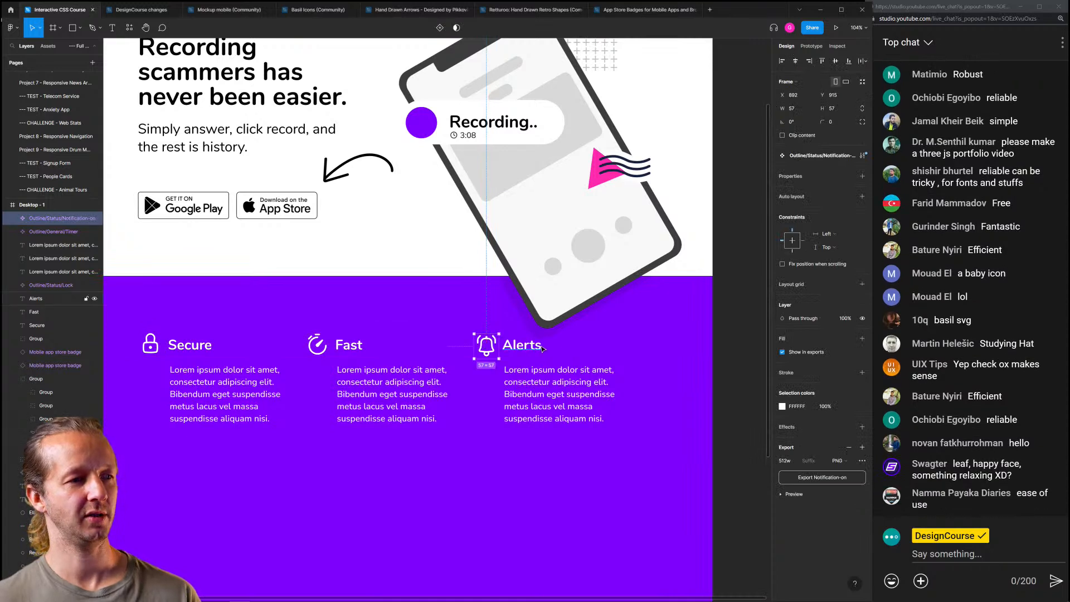
{"action": "key", "text": "Up"}
{"action": "key", "text": "Up"}
{"action": "key", "text": "Left"}
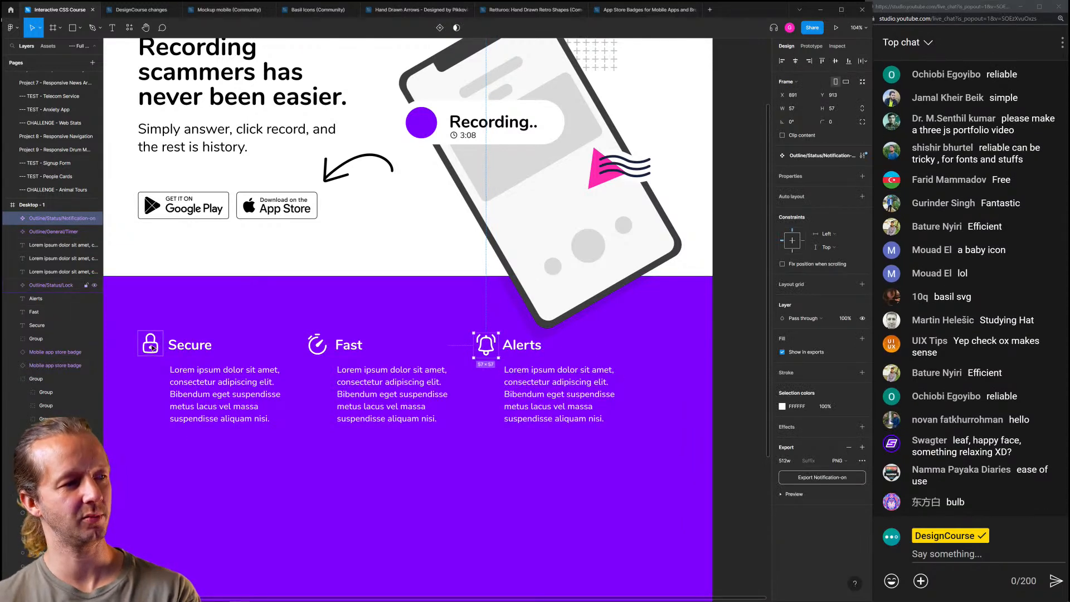
{"action": "left_click", "coordinate": [524, 348]}
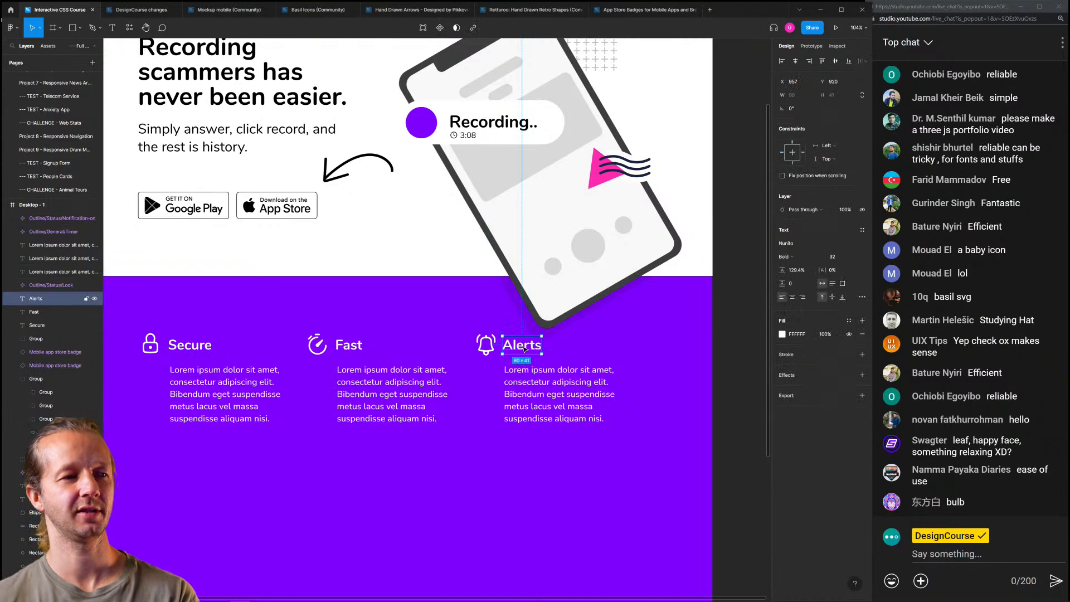
{"action": "double_click", "coordinate": [524, 348]}
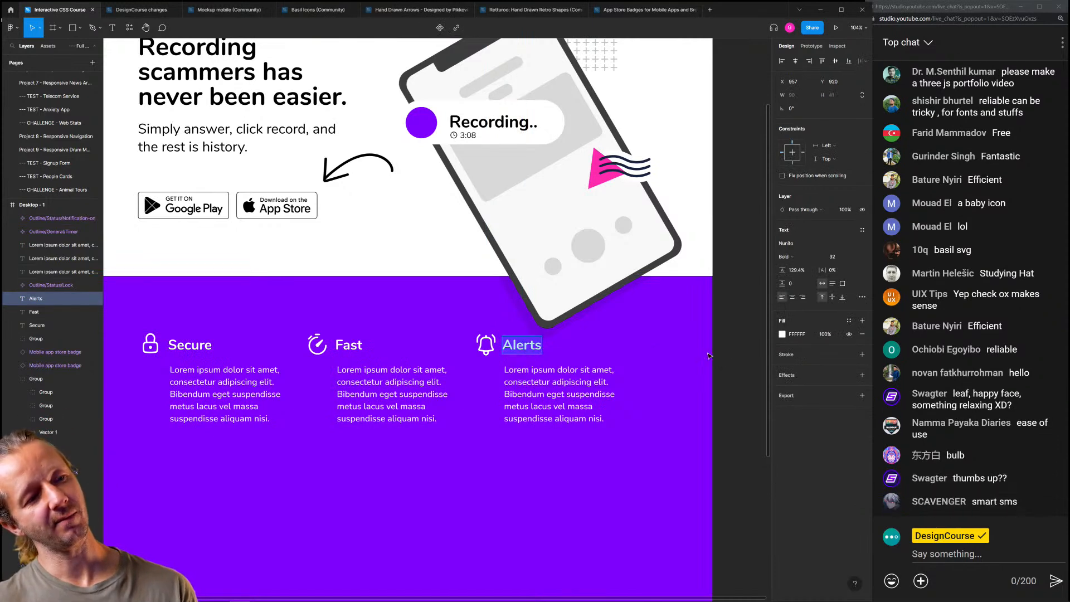
{"action": "left_click", "coordinate": [740, 351]}
{"action": "left_click", "coordinate": [740, 351]}
{"action": "double_click", "coordinate": [355, 342]}
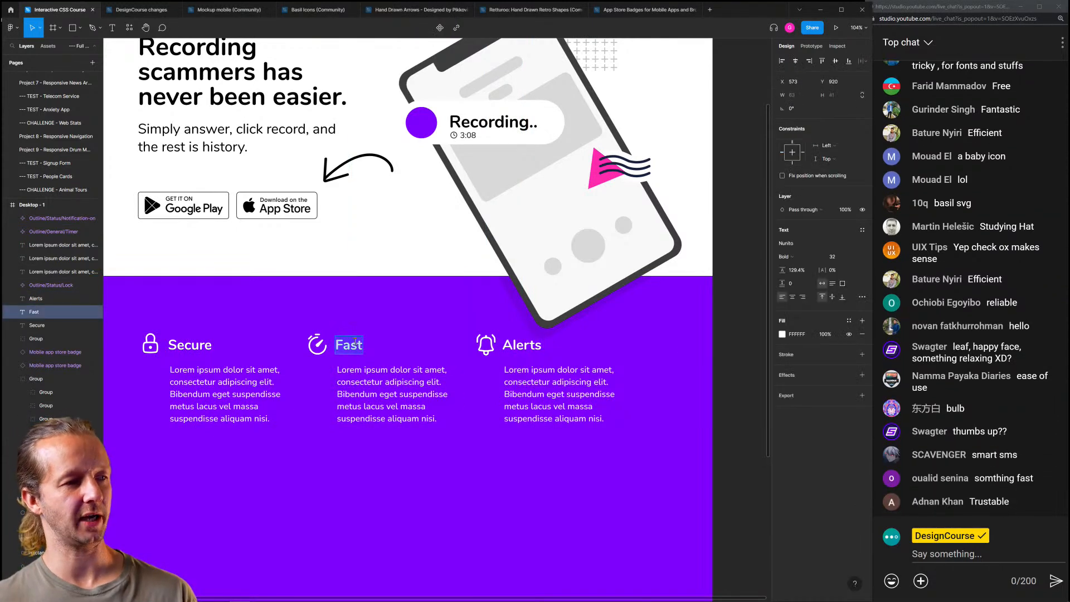
{"action": "key", "text": "BackSpace"}
{"action": "type", "text": "Fast"}
{"action": "key", "text": "Escape"}
{"action": "scroll", "coordinate": [496, 303], "scroll_direction": "left", "scroll_amount": 5}
{"action": "scroll", "coordinate": [560, 341], "scroll_direction": "up", "scroll_amount": 2}
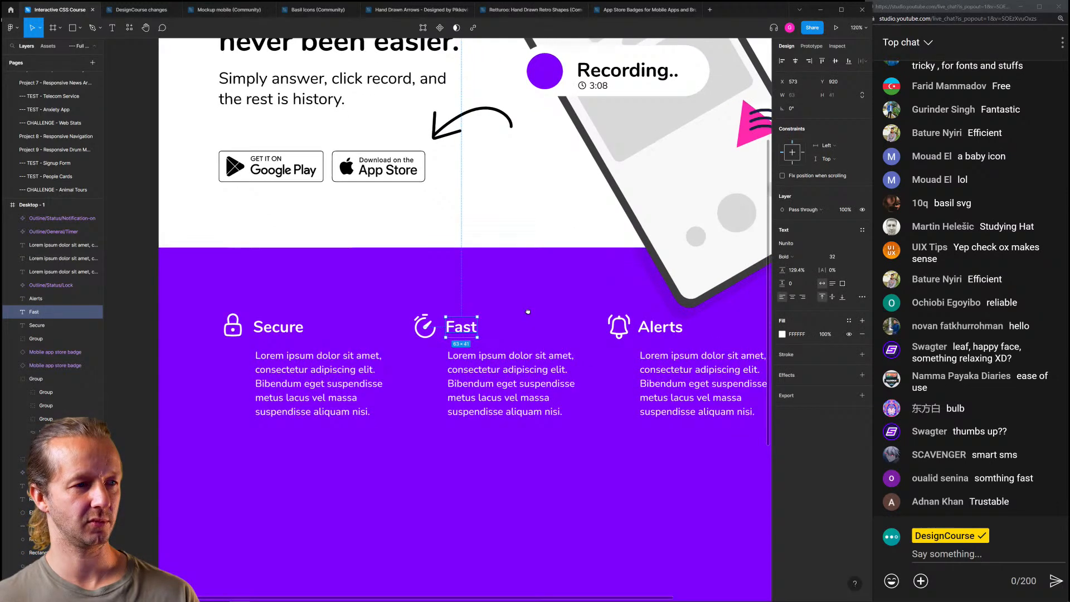
{"action": "left_click", "coordinate": [649, 316]}
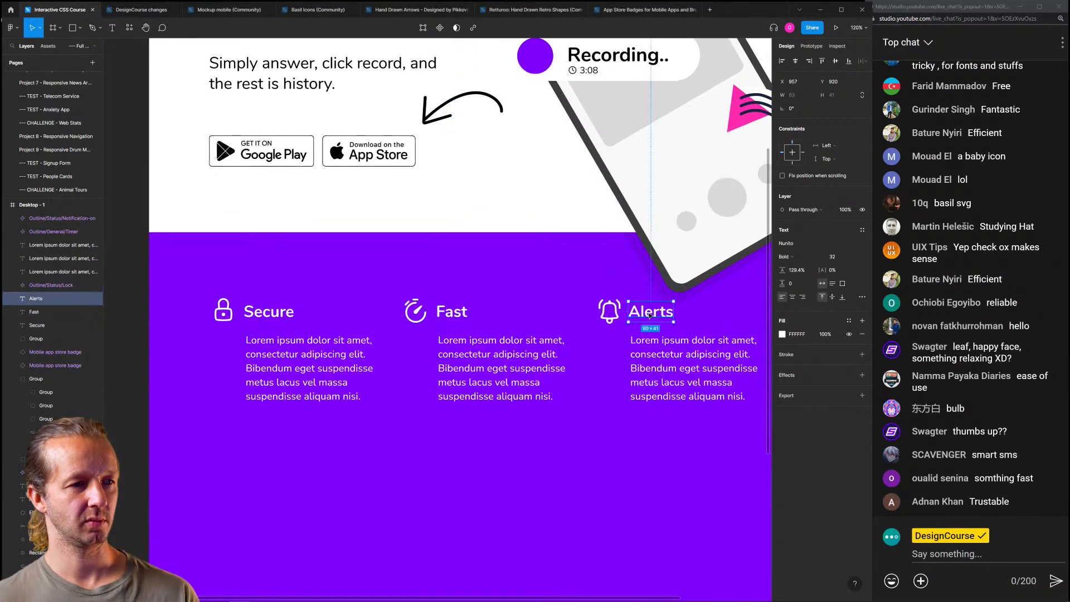
{"action": "double_click", "coordinate": [455, 311]}
{"action": "left_click", "coordinate": [499, 291]}
{"action": "left_click", "coordinate": [473, 217]}
{"action": "scroll", "coordinate": [512, 353], "scroll_direction": "down", "scroll_amount": 5}
{"action": "left_click_drag", "start_coordinate": [511, 353], "coordinate": [444, 317]}
{"action": "scroll", "coordinate": [460, 304], "scroll_direction": "up", "scroll_amount": 2}
{"action": "scroll", "coordinate": [458, 192], "scroll_direction": "down", "scroll_amount": 3}
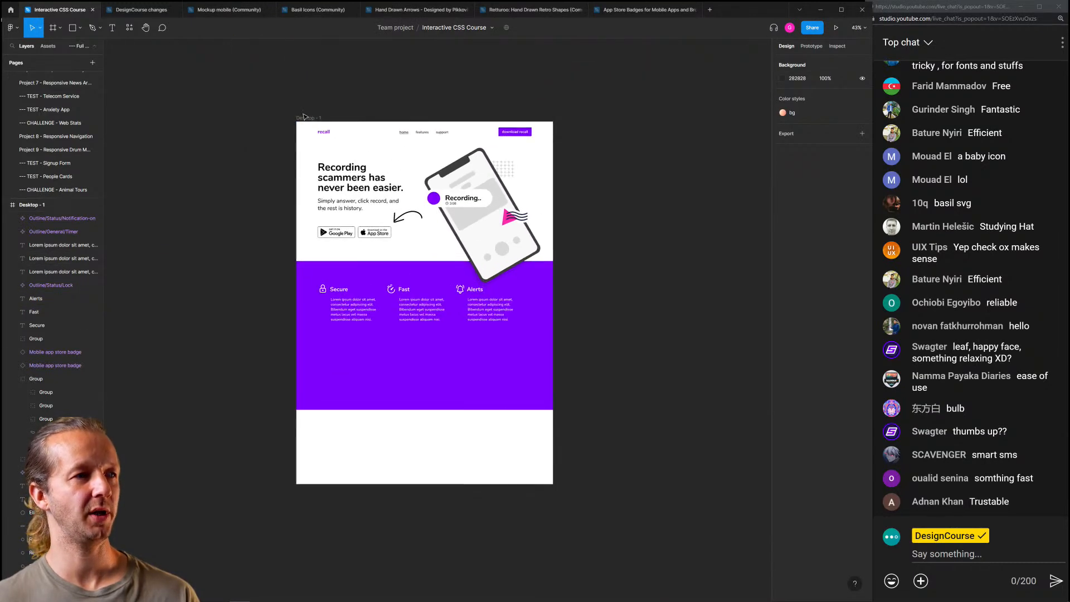
Show the page frame's 12-column layout grid and shift the whole Alerts feature column right to line up with the grid
{"action": "left_click", "coordinate": [306, 119]}
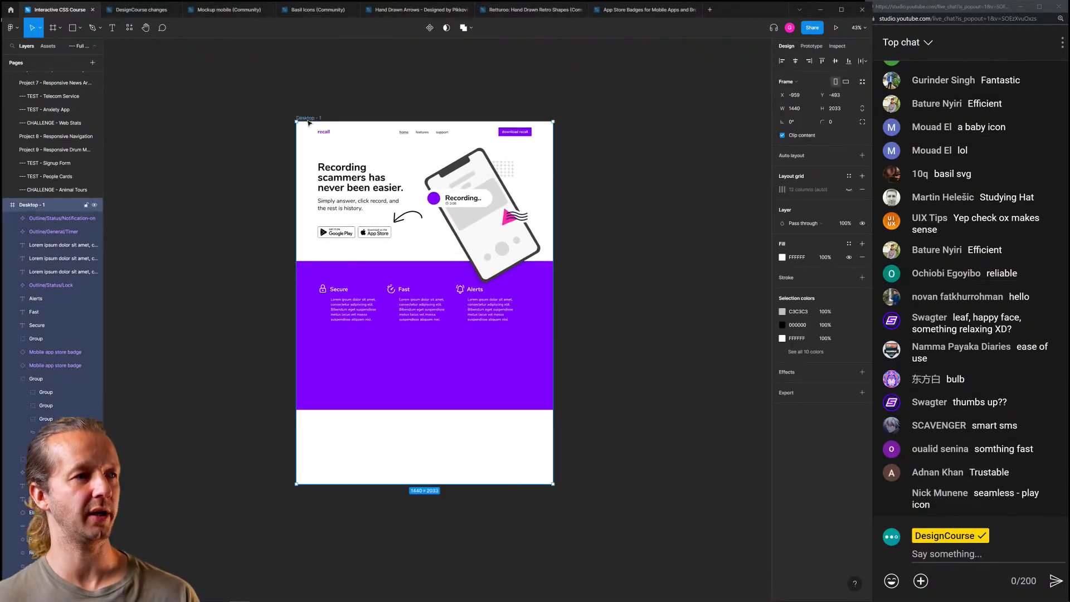
{"action": "left_click", "coordinate": [850, 190]}
{"action": "scroll", "coordinate": [502, 317], "scroll_direction": "up", "scroll_amount": 5}
{"action": "left_click", "coordinate": [404, 251]}
{"action": "left_click", "coordinate": [435, 253], "text": "shift"}
{"action": "left_click", "coordinate": [463, 293], "text": "shift"}
{"action": "left_click_drag", "start_coordinate": [463, 293], "coordinate": [490, 291]}
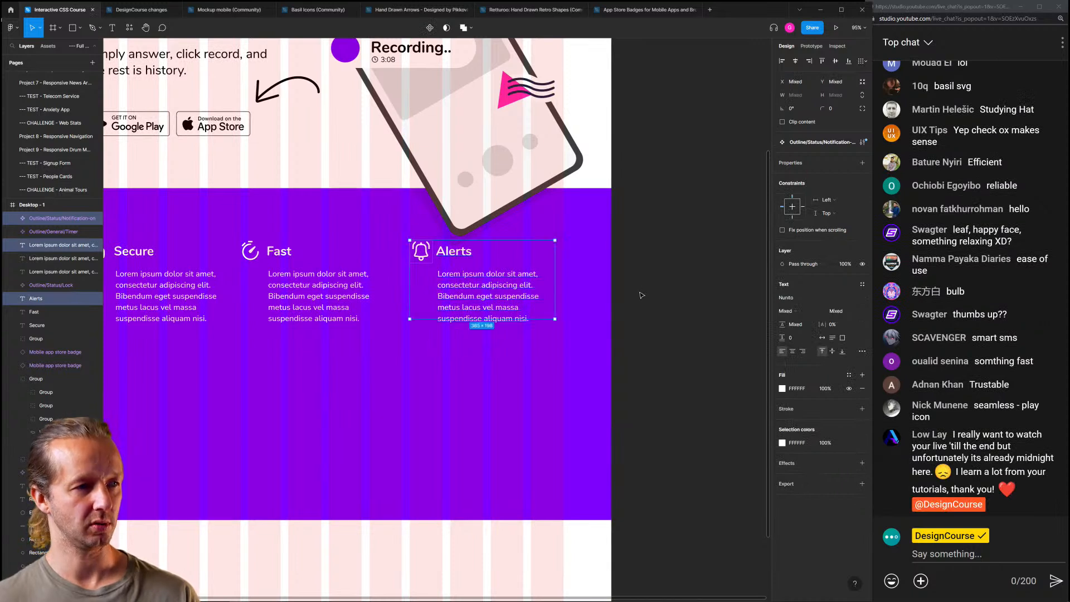
{"action": "left_click_drag", "start_coordinate": [492, 288], "coordinate": [577, 293]}
{"action": "left_click", "coordinate": [633, 283]}
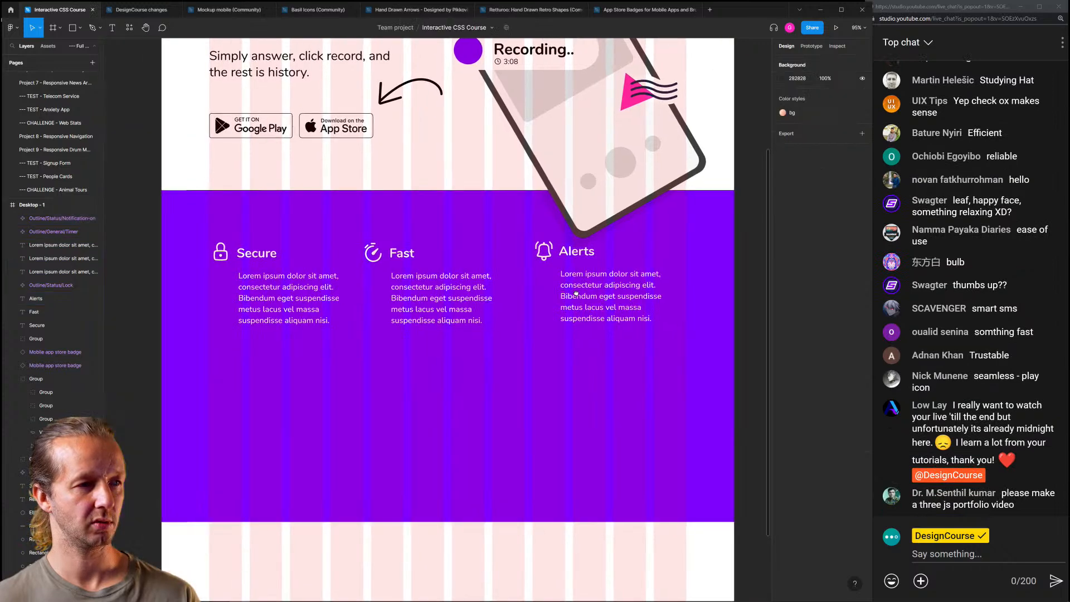
Shift the Fast icon, heading and paragraph together slightly right to line up with the layout grid
{"action": "left_click", "coordinate": [373, 254]}
{"action": "left_click", "coordinate": [402, 253], "text": "shift"}
{"action": "left_click", "coordinate": [428, 297], "text": "shift"}
{"action": "left_click_drag", "start_coordinate": [452, 296], "coordinate": [461, 296]}
Widen the feature paragraph text boxes to 315 for Secure, 314 for Fast and 306 for Alerts
{"action": "left_click", "coordinate": [648, 293]}
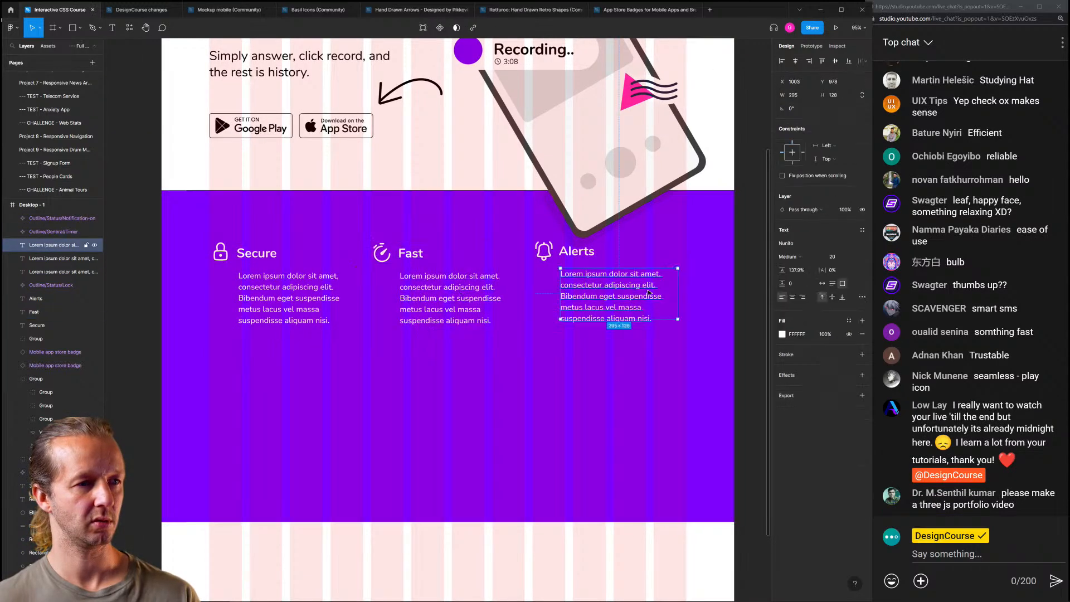
{"action": "left_click", "coordinate": [491, 292]}
{"action": "left_click_drag", "start_coordinate": [518, 291], "coordinate": [524, 291]}
{"action": "left_click", "coordinate": [669, 292]}
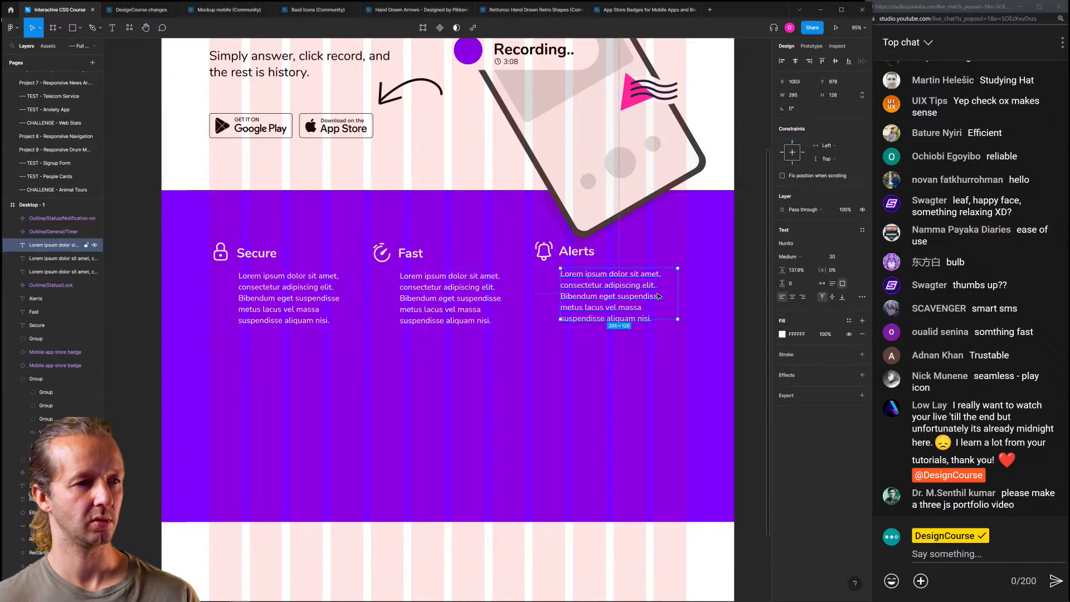
{"action": "left_click_drag", "start_coordinate": [679, 291], "coordinate": [696, 291]}
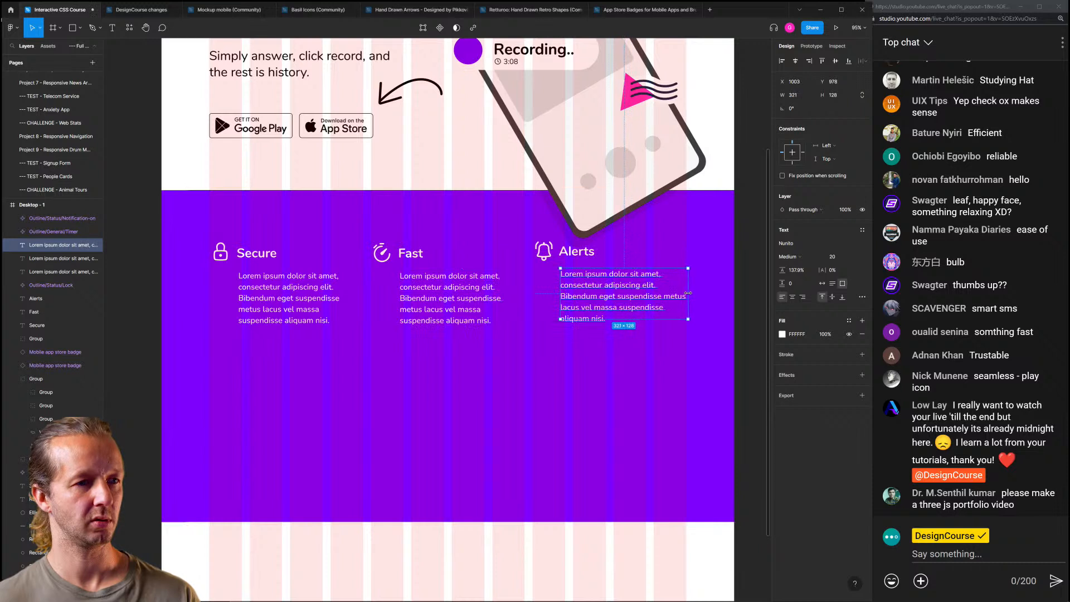
{"action": "left_click", "coordinate": [347, 303]}
{"action": "left_click_drag", "start_coordinate": [361, 298], "coordinate": [365, 297]}
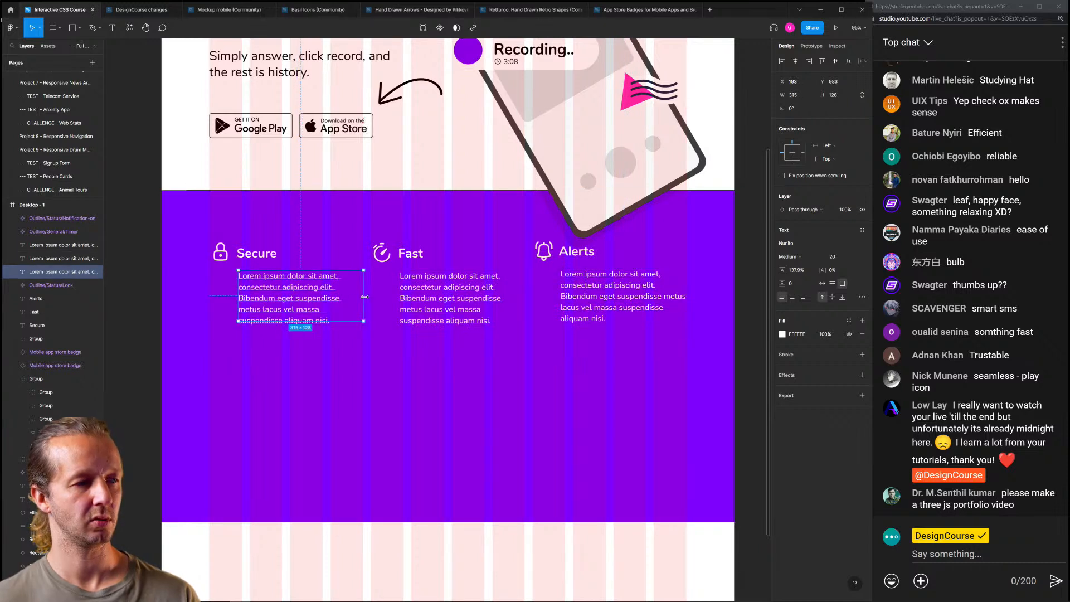
{"action": "left_click", "coordinate": [658, 296]}
{"action": "left_click_drag", "start_coordinate": [686, 296], "coordinate": [682, 296]}
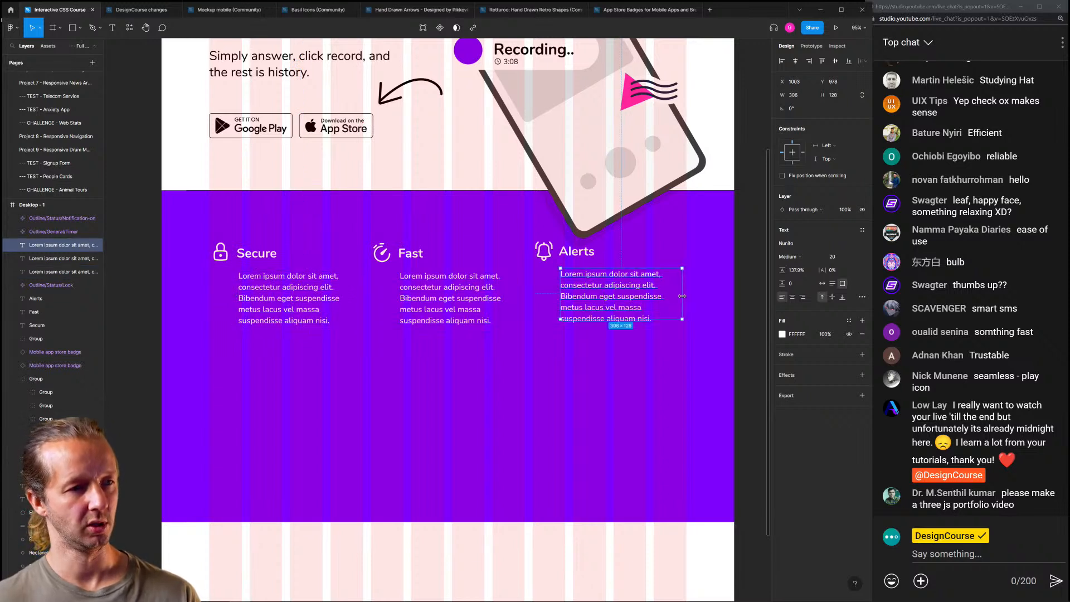
Move the Fast and Alerts columns together a little lower than the Secure column
{"action": "left_click", "coordinate": [448, 290]}
{"action": "scroll", "coordinate": [454, 293], "scroll_direction": "down", "scroll_amount": 3}
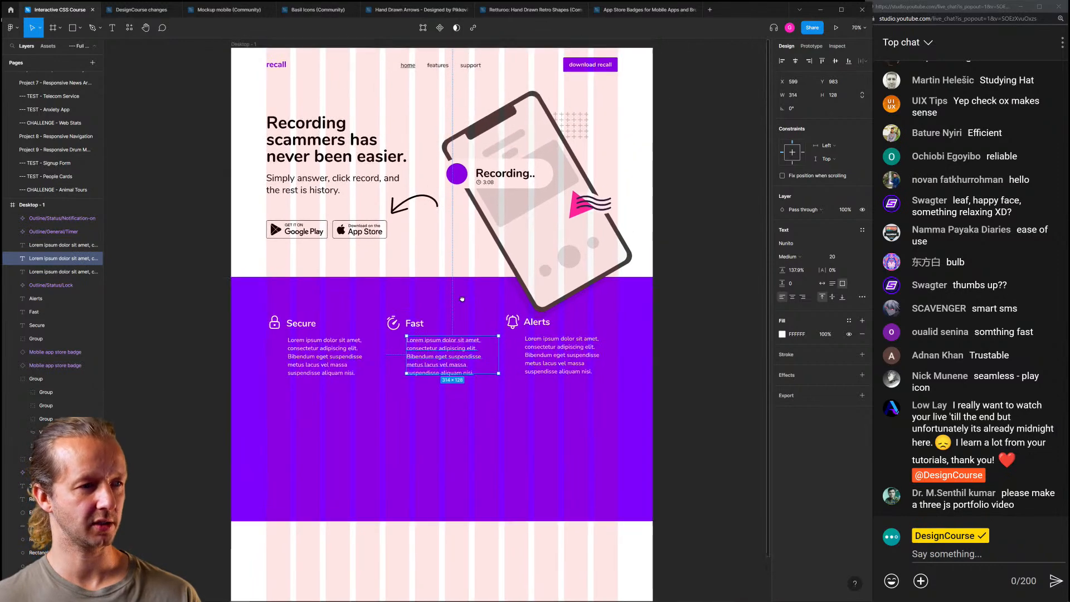
{"action": "left_click", "coordinate": [394, 323], "text": "shift"}
{"action": "left_click", "coordinate": [414, 324], "text": "shift"}
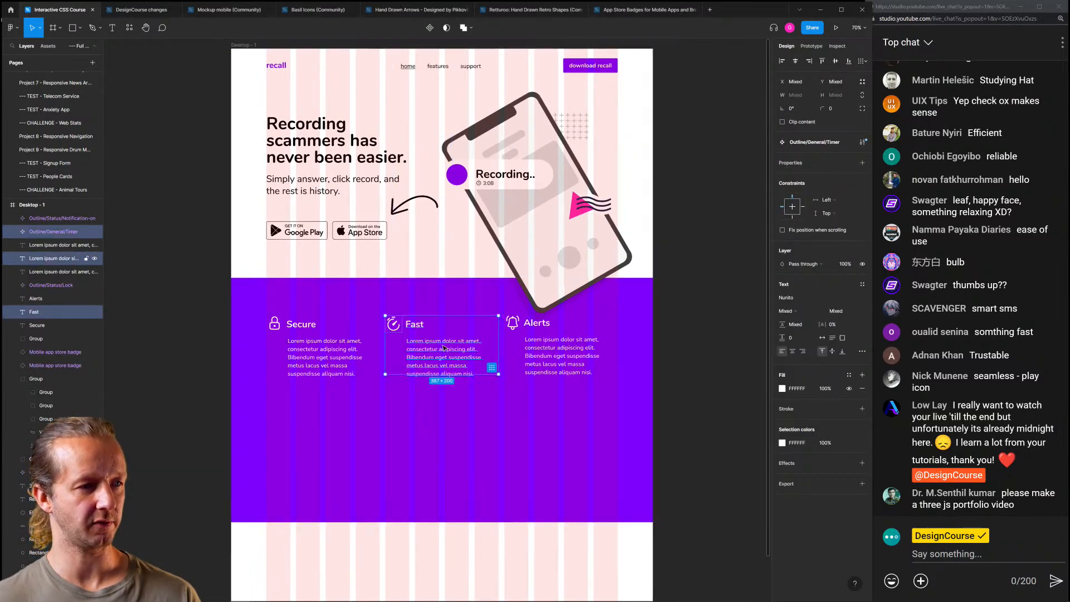
{"action": "left_click", "coordinate": [514, 328], "text": "shift"}
{"action": "left_click", "coordinate": [535, 323], "text": "shift"}
{"action": "left_click", "coordinate": [539, 364], "text": "shift"}
{"action": "left_click_drag", "start_coordinate": [565, 351], "coordinate": [565, 367]}
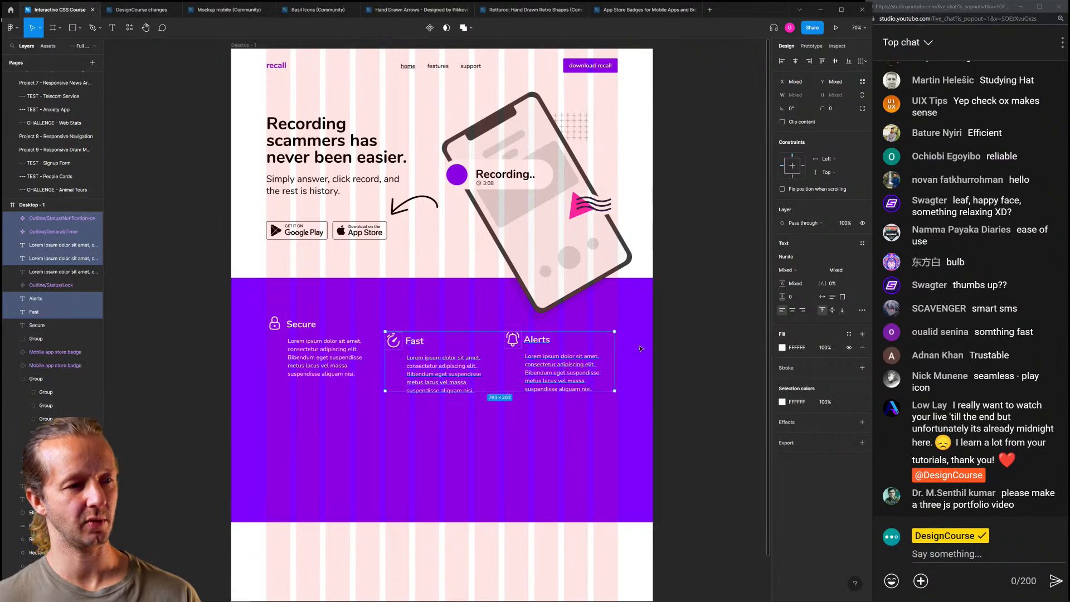
Hide the page frame's 12-column layout grid
{"action": "left_click", "coordinate": [245, 45]}
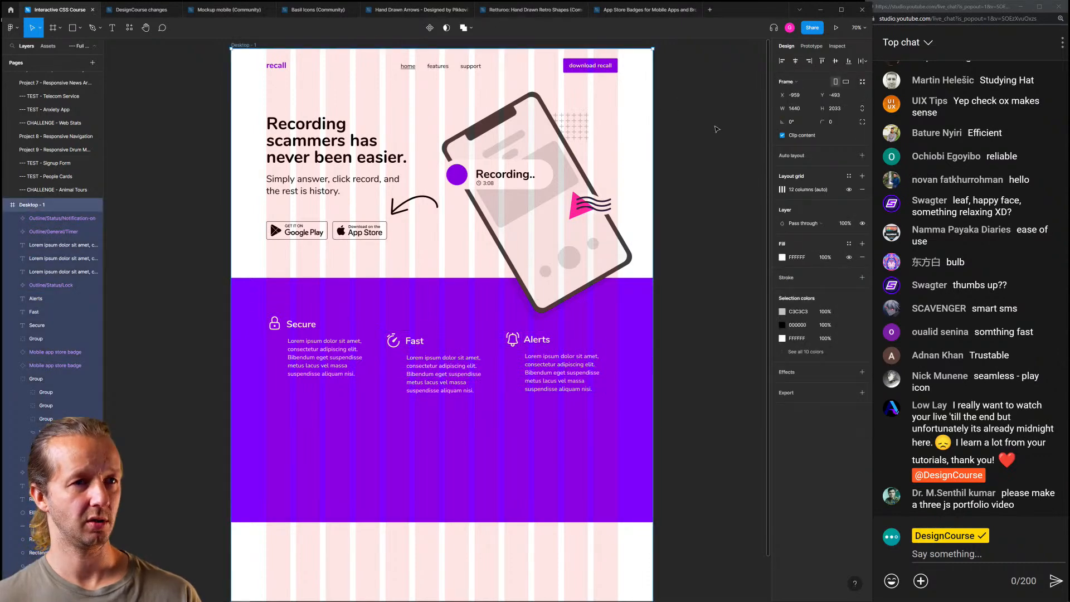
{"action": "left_click", "coordinate": [848, 190]}
{"action": "left_click", "coordinate": [704, 298]}
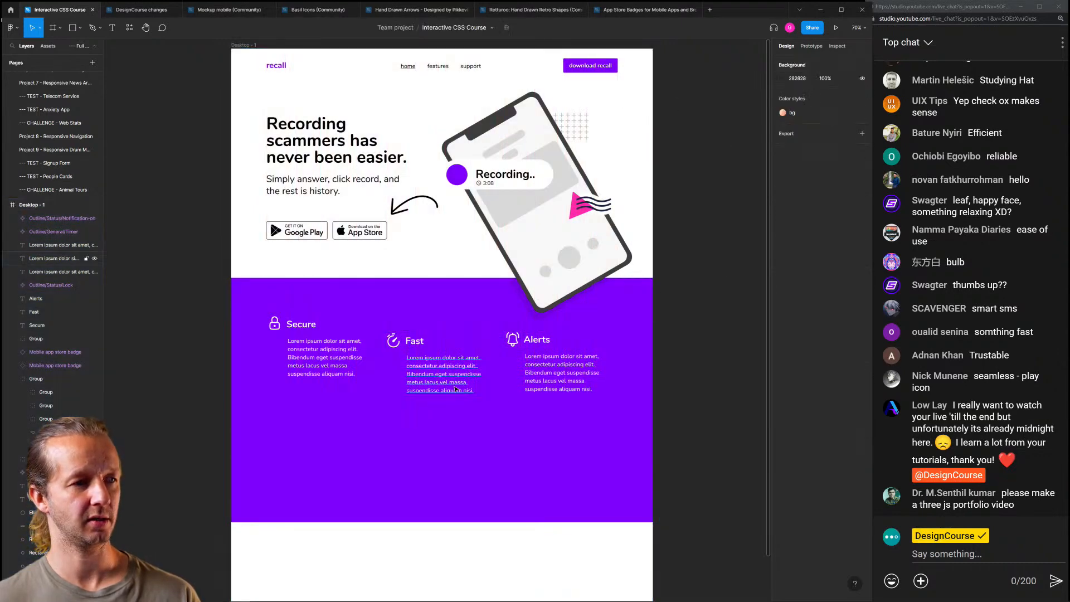
Move the Alerts icon, heading and paragraph further down so the three feature columns descend like stairs
{"action": "scroll", "coordinate": [454, 388], "scroll_direction": "up", "scroll_amount": 3}
{"action": "left_click", "coordinate": [528, 331]}
{"action": "left_click", "coordinate": [559, 331], "text": "shift"}
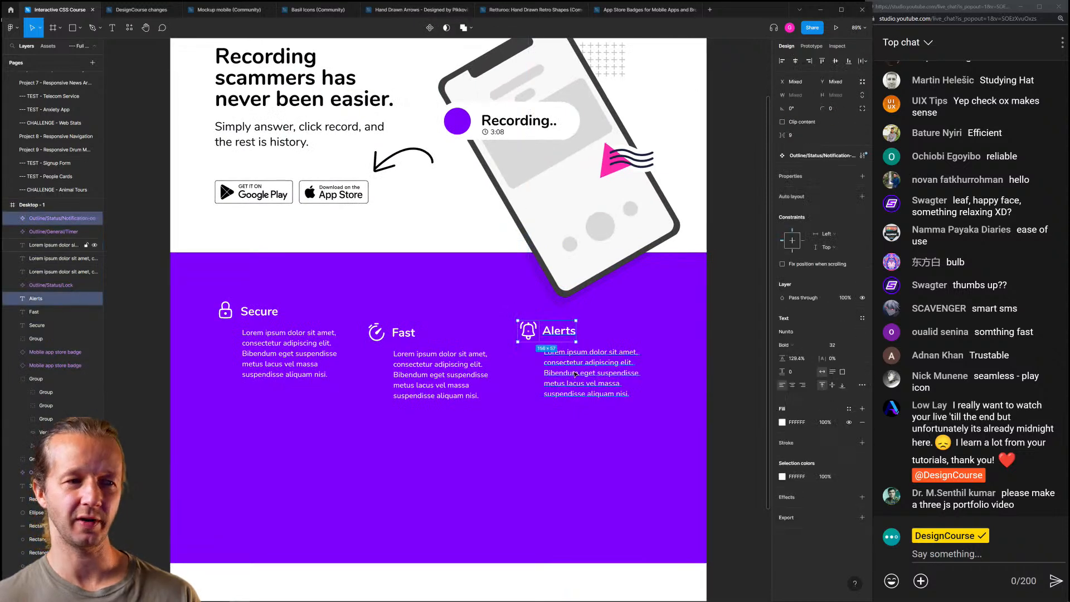
{"action": "left_click", "coordinate": [574, 375], "text": "shift"}
{"action": "left_click_drag", "start_coordinate": [575, 374], "coordinate": [604, 391]}
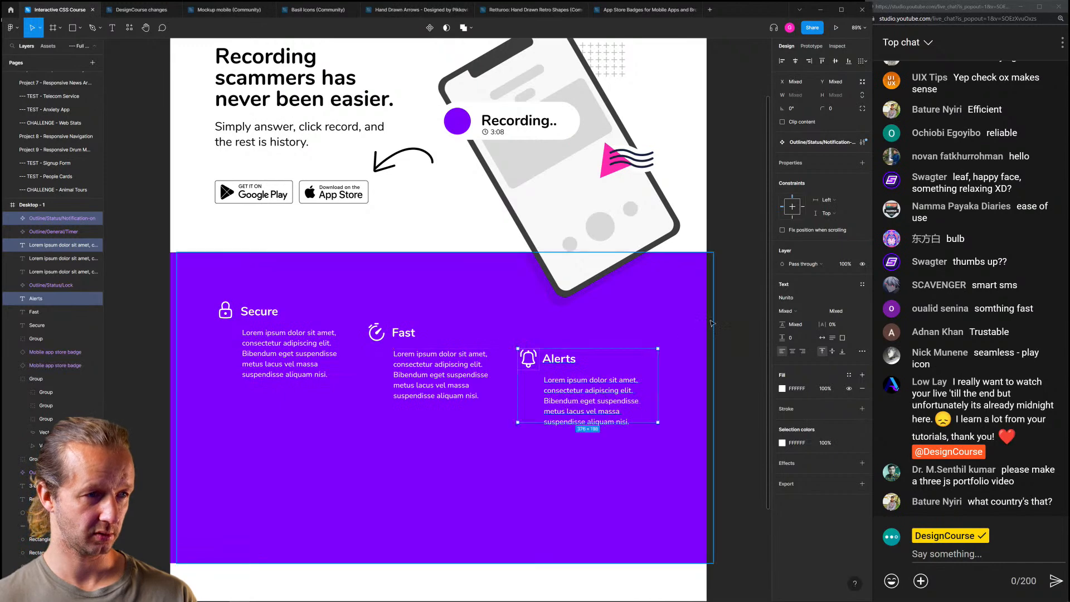
{"action": "left_click", "coordinate": [728, 328]}
{"action": "scroll", "coordinate": [679, 337], "scroll_direction": "down", "scroll_amount": 1}
Slant the purple rectangle's lower edge by raising its lower-right corner to Y 1434 and its lower-left corner to Y 1252
{"action": "left_click", "coordinate": [491, 496]}
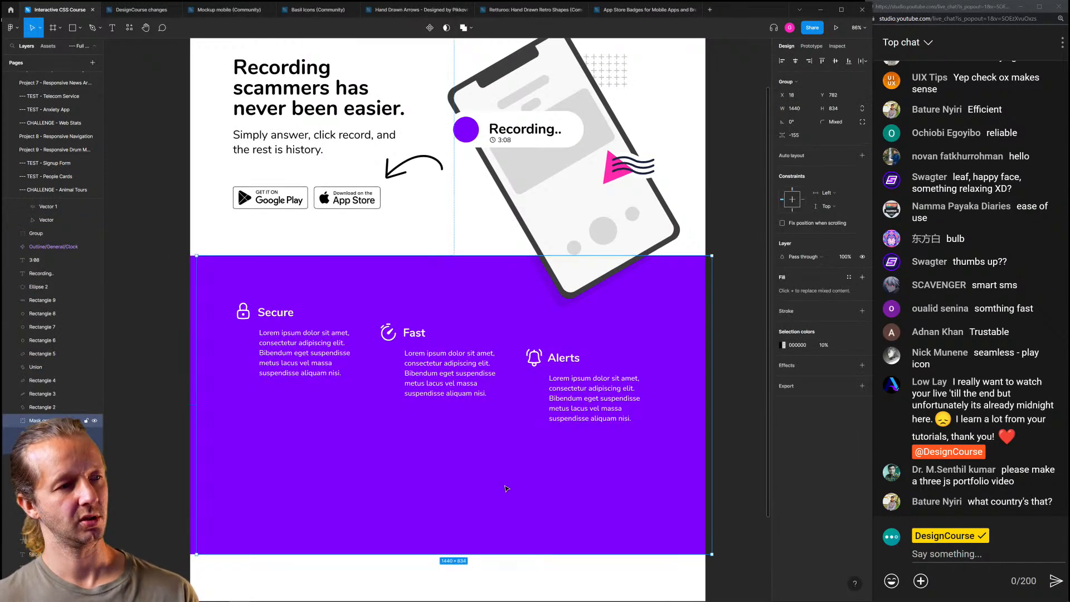
{"action": "key", "text": "Escape"}
{"action": "double_click", "coordinate": [195, 540]}
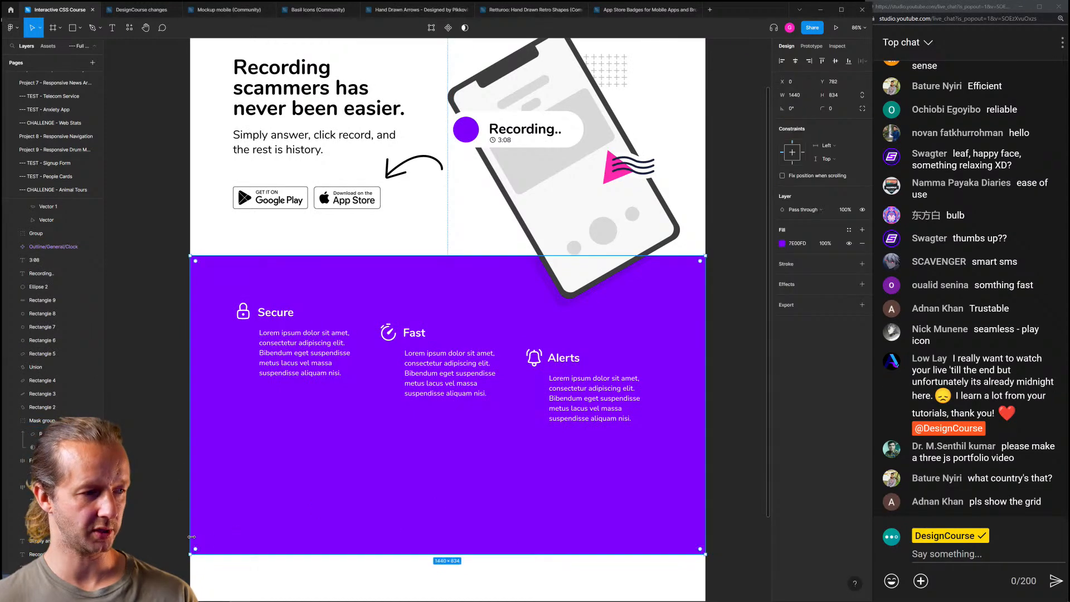
{"action": "left_click_drag", "start_coordinate": [707, 558], "coordinate": [707, 490]}
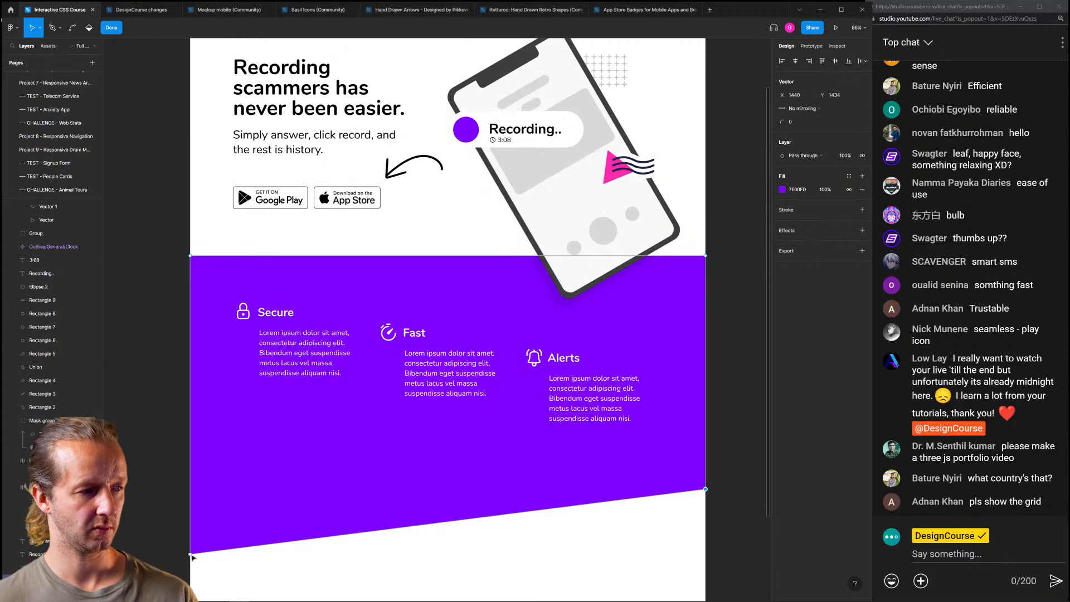
{"action": "left_click_drag", "start_coordinate": [191, 556], "coordinate": [190, 424]}
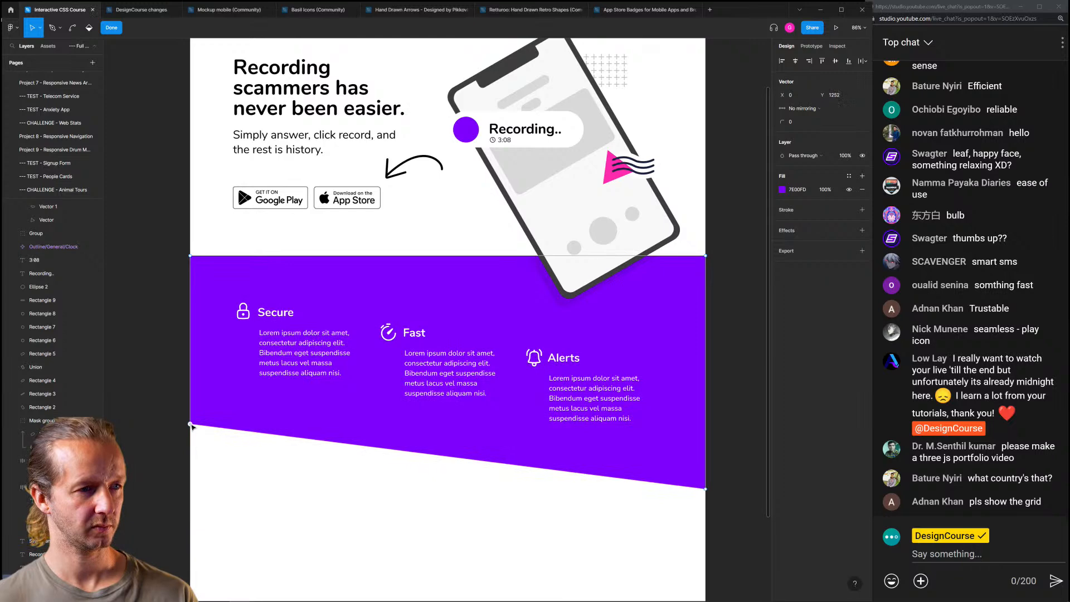
{"action": "key", "text": "Escape"}
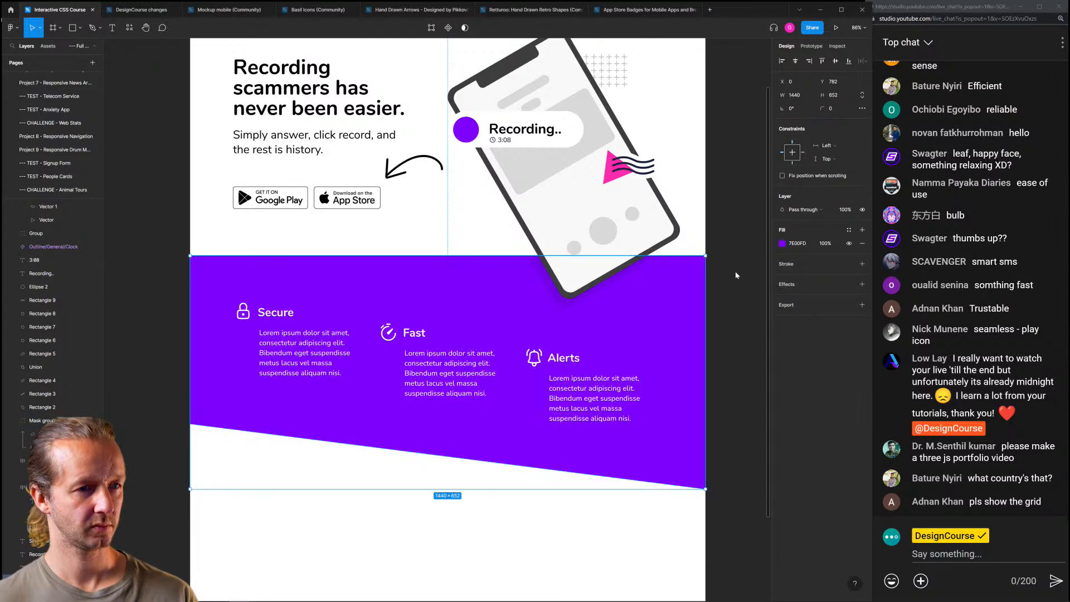
{"action": "key", "text": "Escape"}
Slant the purple shape's upper edge by lowering its upper-right corner to about Y 886 and raising its upper-left corner to Y 729
{"action": "double_click", "coordinate": [225, 315]}
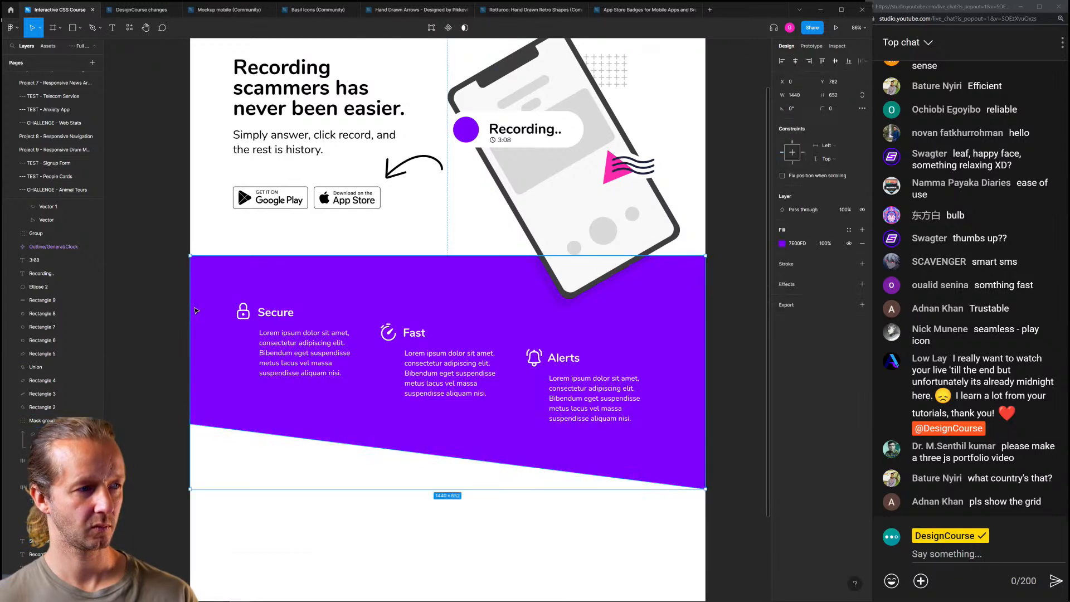
{"action": "left_click_drag", "start_coordinate": [707, 257], "coordinate": [706, 294]}
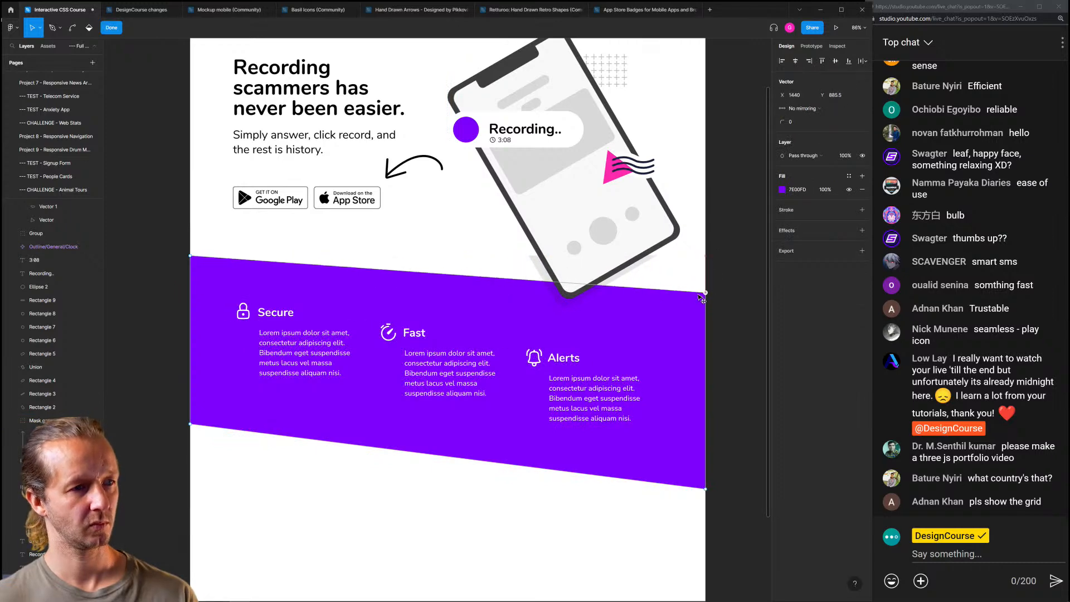
{"action": "mouse_move", "coordinate": [191, 258]}
{"action": "left_mouse_down"}
{"action": "mouse_move", "coordinate": [191, 230]}
{"action": "mouse_move", "coordinate": [193, 240]}
{"action": "left_mouse_up"}
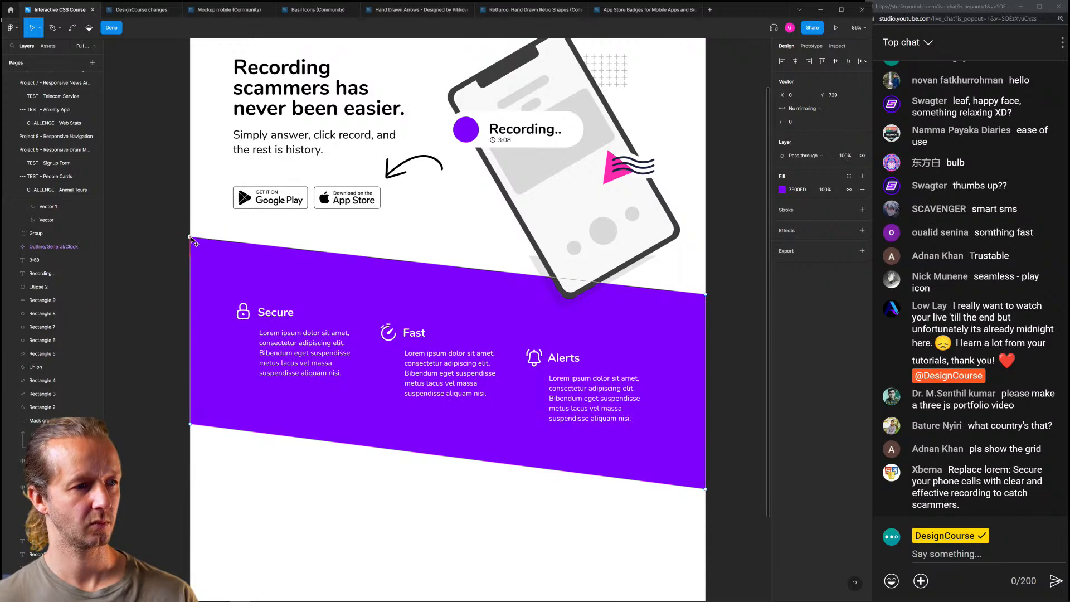
{"action": "key", "text": "Escape"}
{"action": "key", "text": "Escape"}
{"action": "scroll", "coordinate": [557, 490], "scroll_direction": "down", "scroll_amount": 5}
{"action": "left_click", "coordinate": [702, 410]}
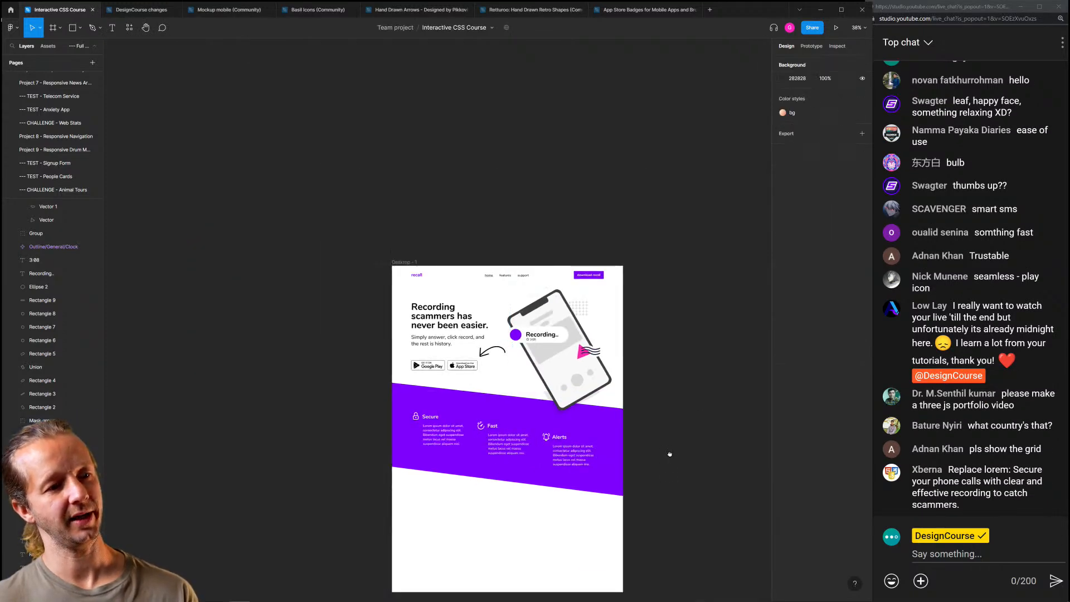
Resize the lock icon beside the "Secure" heading to 48 × 48
{"action": "scroll", "coordinate": [501, 386], "scroll_direction": "up", "scroll_amount": 3}
{"action": "scroll", "coordinate": [500, 386], "scroll_direction": "up", "scroll_amount": 3}
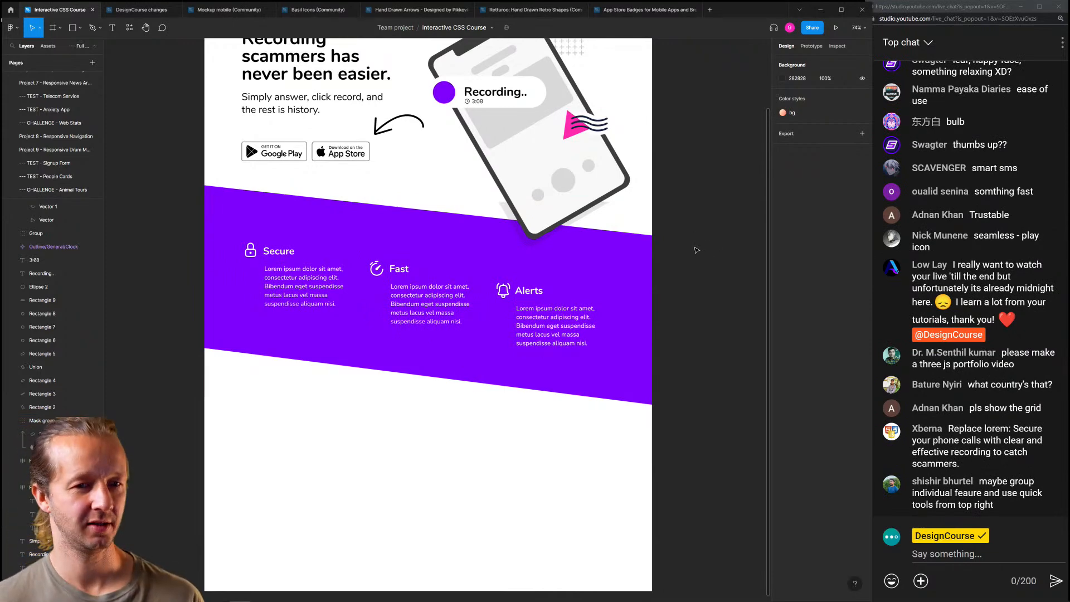
{"action": "scroll", "coordinate": [701, 247], "scroll_direction": "down", "scroll_amount": 3}
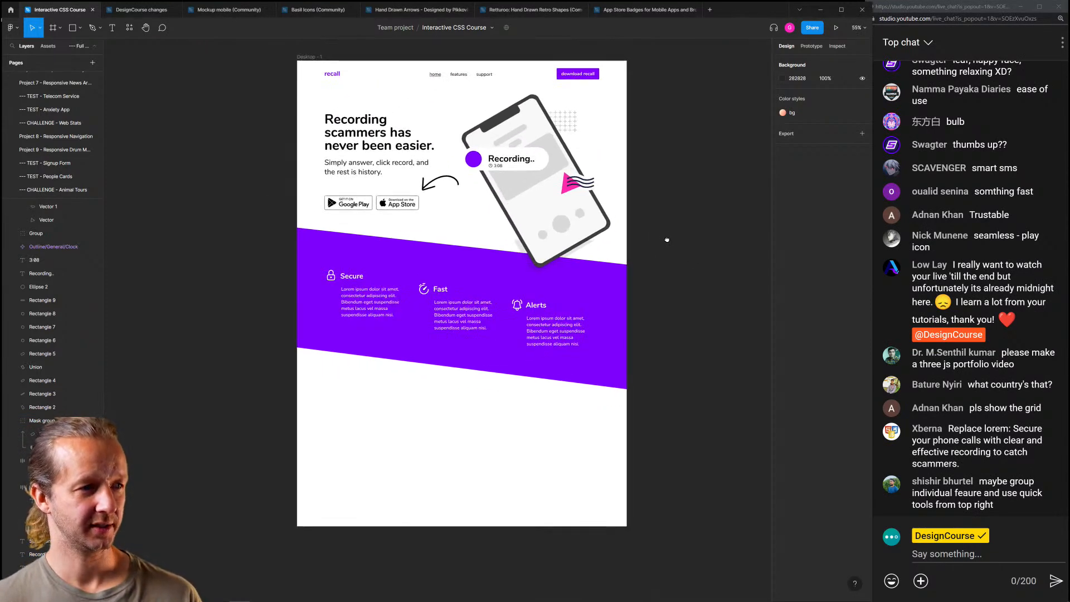
{"action": "scroll", "coordinate": [421, 400], "scroll_direction": "up", "scroll_amount": 3}
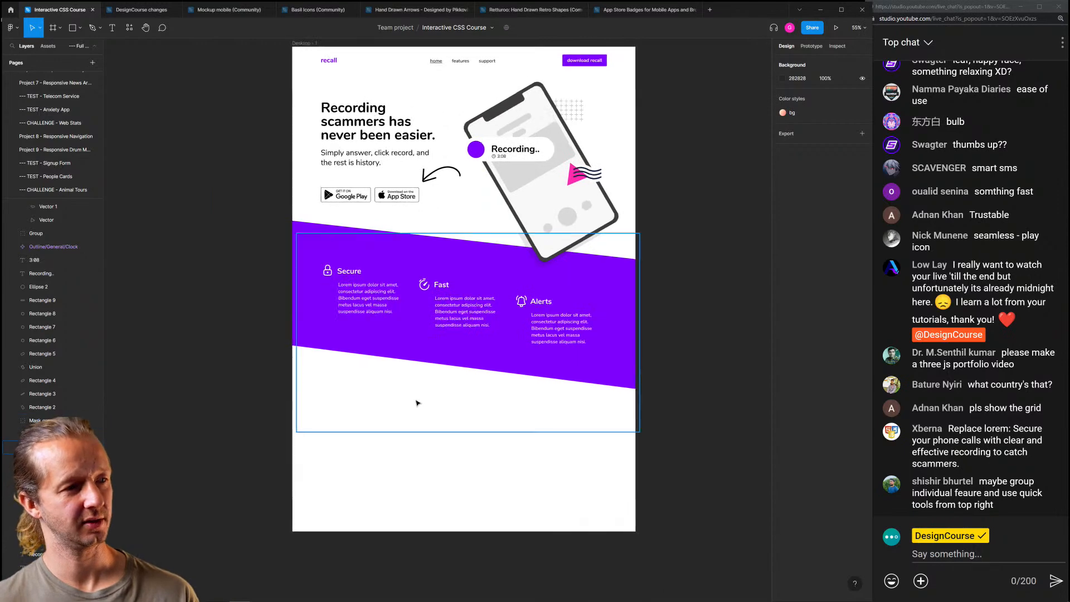
{"action": "left_click", "coordinate": [267, 207]}
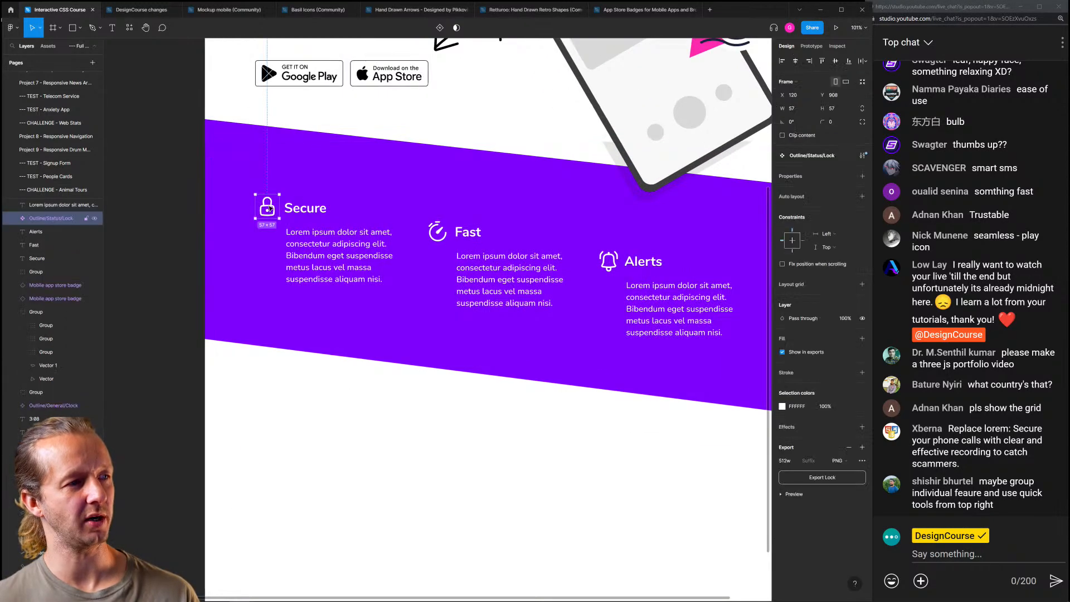
{"action": "left_click", "coordinate": [793, 108]}
{"action": "type", "text": "48"}
{"action": "key", "text": "Return"}
{"action": "left_click", "coordinate": [832, 114]}
{"action": "type", "text": "48"}
{"action": "key", "text": "Return"}
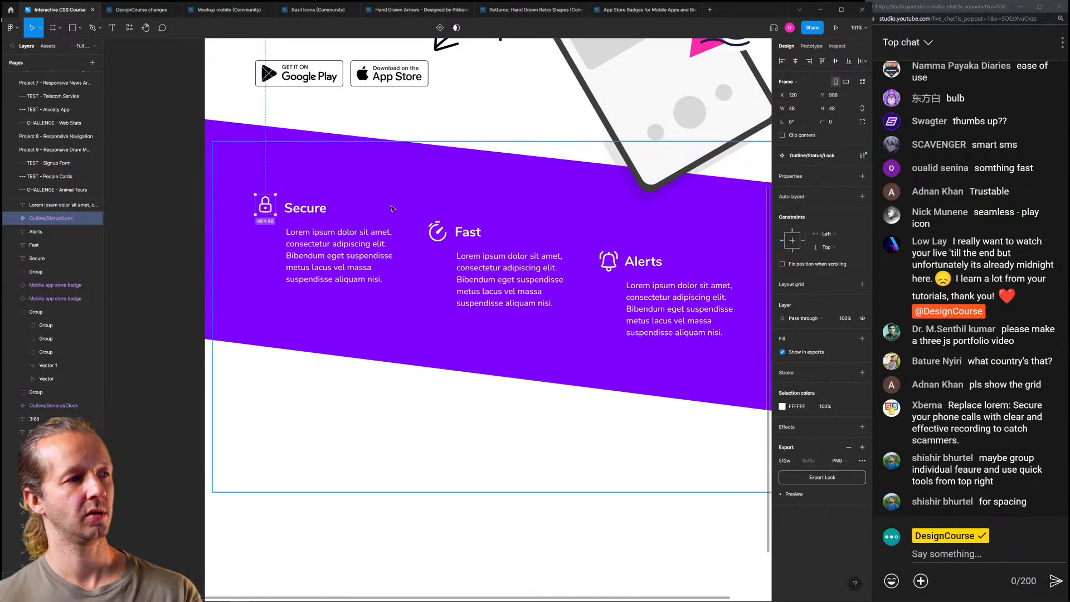
Nudge the lock icon to X 124, Y 913 so it lines up with the "Secure" heading
{"action": "key", "text": "Right"}
{"action": "key", "text": "Right"}
{"action": "key", "text": "Down"}
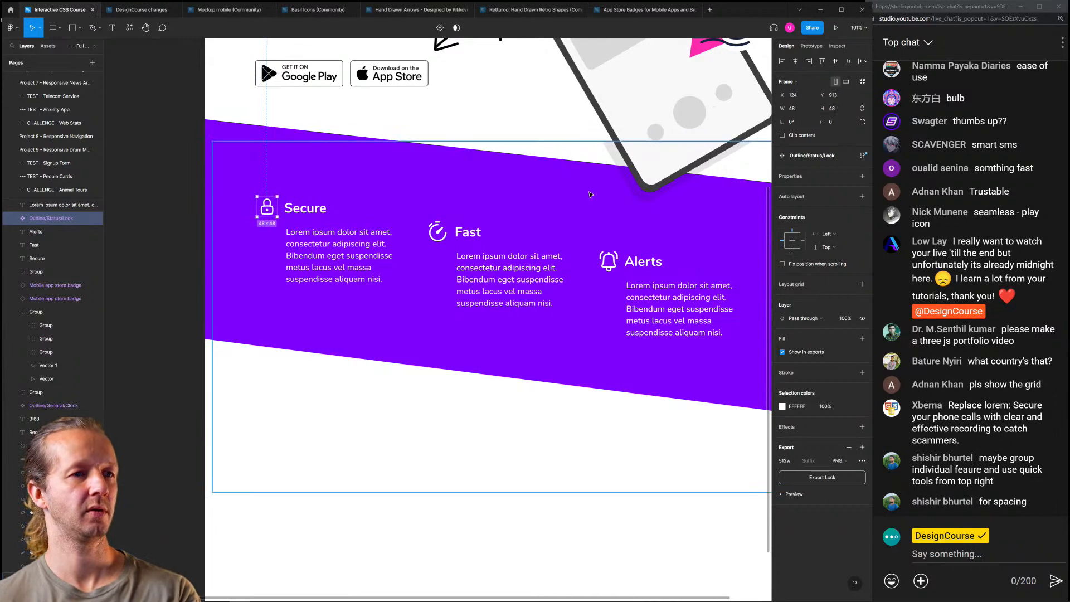
Resize the timer icon beside the "Fast" heading to 48 × 48 and nudge it to X 528, Y 971
{"action": "left_click", "coordinate": [438, 231]}
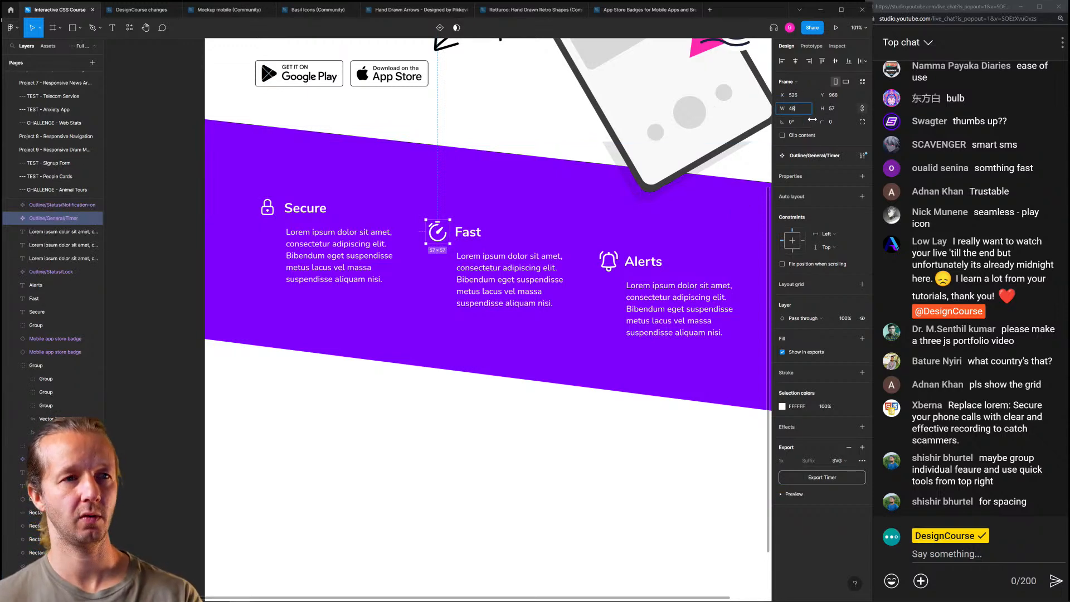
{"action": "type", "text": "48"}
{"action": "key", "text": "Return"}
{"action": "key", "text": "Right"}
{"action": "key", "text": "Right"}
{"action": "key", "text": "Right"}
{"action": "key", "text": "Down"}
{"action": "key", "text": "Down"}
{"action": "key", "text": "Down"}
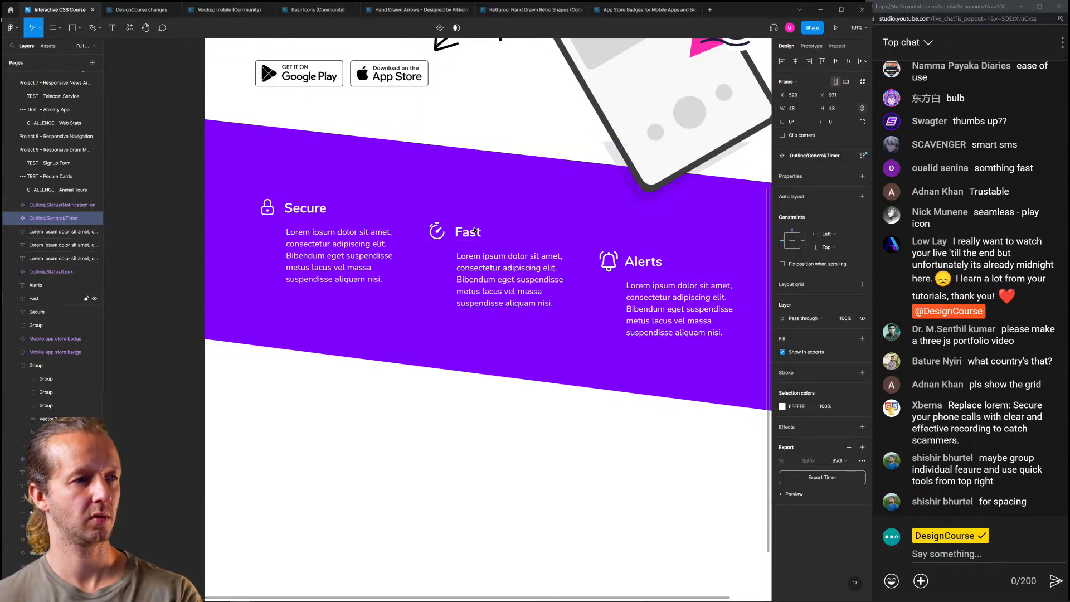
Resize the bell icon beside the "Alerts" heading to 48 × 48 and nudge it into line with the heading
{"action": "left_click", "coordinate": [605, 265]}
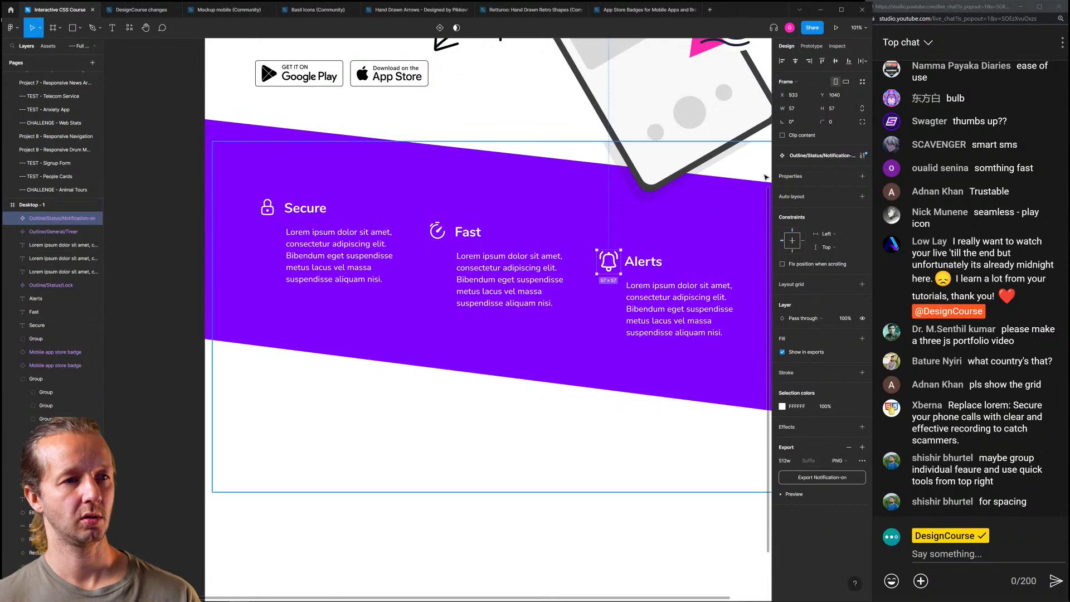
{"action": "left_click", "coordinate": [805, 111]}
{"action": "type", "text": "48"}
{"action": "key", "text": "Return"}
{"action": "key", "text": "Up"}
{"action": "left_click", "coordinate": [629, 523]}
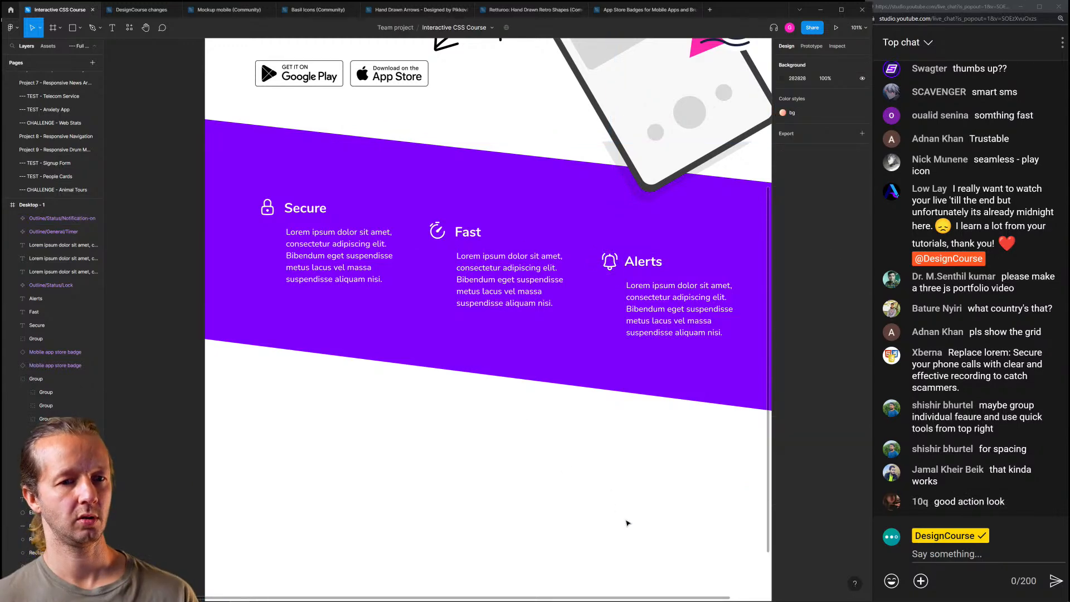
Try the phone's shadow mask group lower, at Y 831, and delete it
{"action": "scroll", "coordinate": [560, 479], "scroll_direction": "down", "scroll_amount": 5}
{"action": "scroll", "coordinate": [561, 440], "scroll_direction": "up", "scroll_amount": 3}
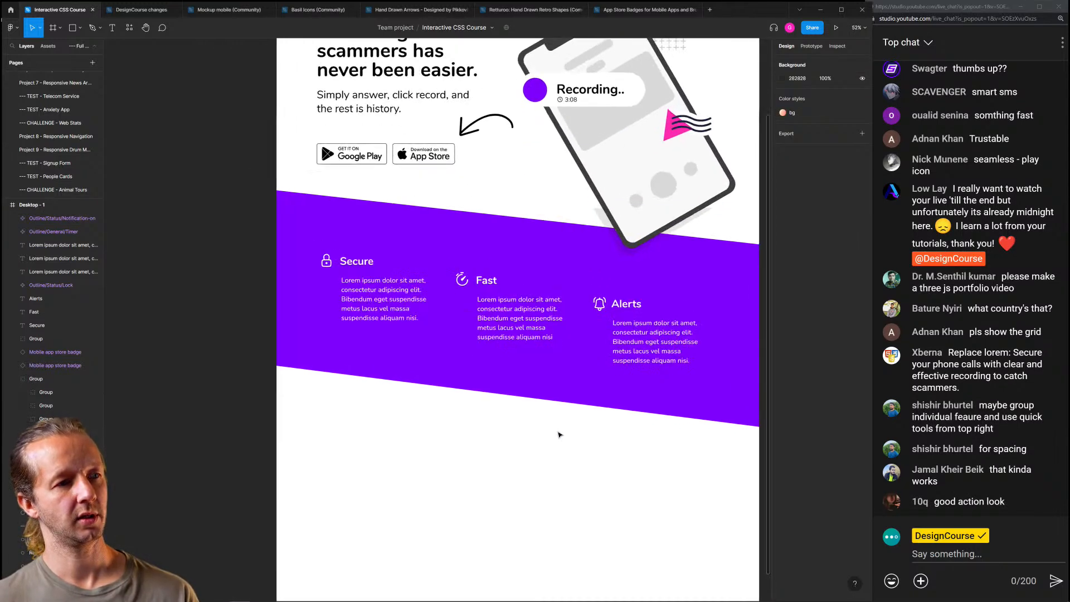
{"action": "left_click", "coordinate": [676, 458]}
{"action": "key", "text": "Delete"}
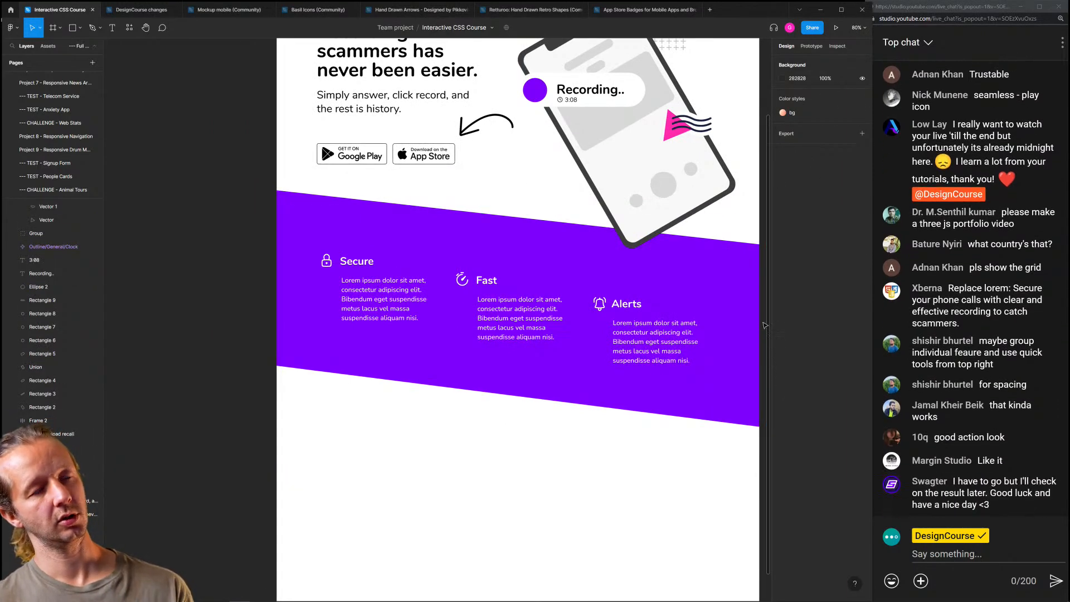
{"action": "left_click", "coordinate": [720, 313]}
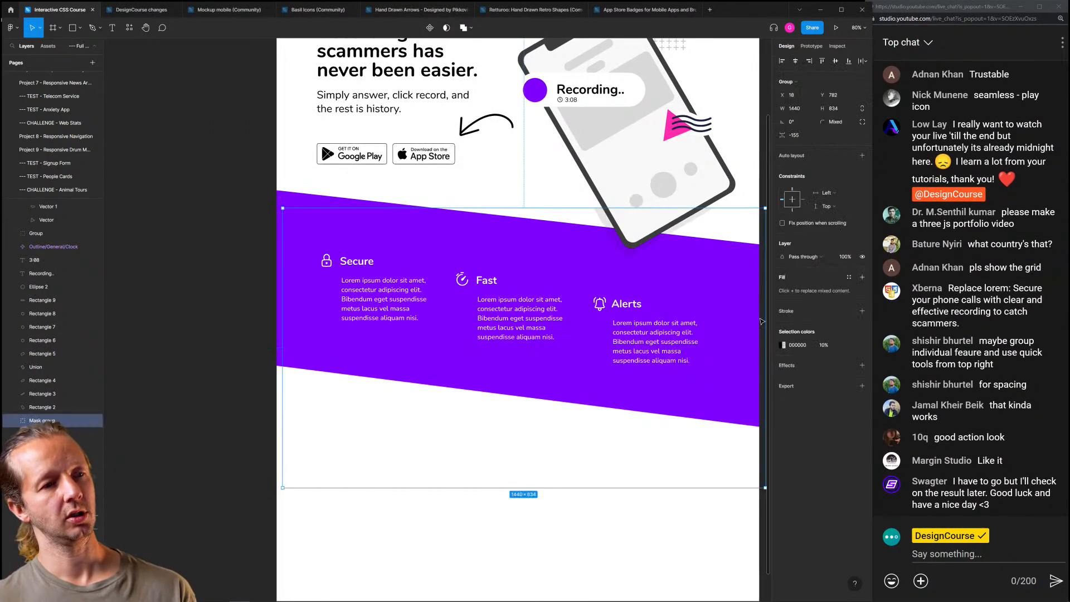
{"action": "left_click", "coordinate": [676, 244]}
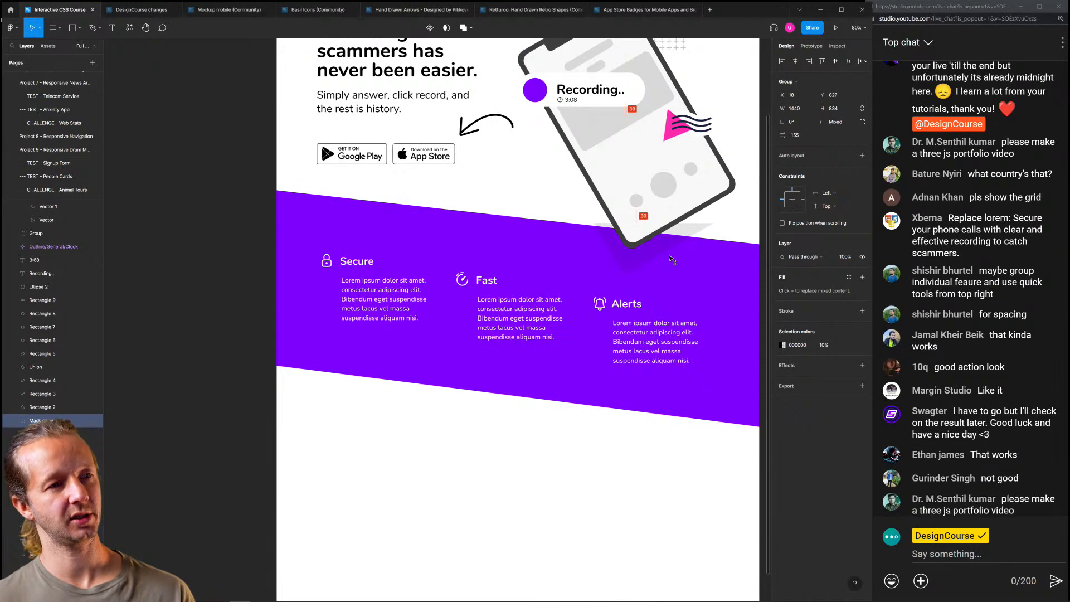
{"action": "key", "text": "Down"}
{"action": "key", "text": "Down"}
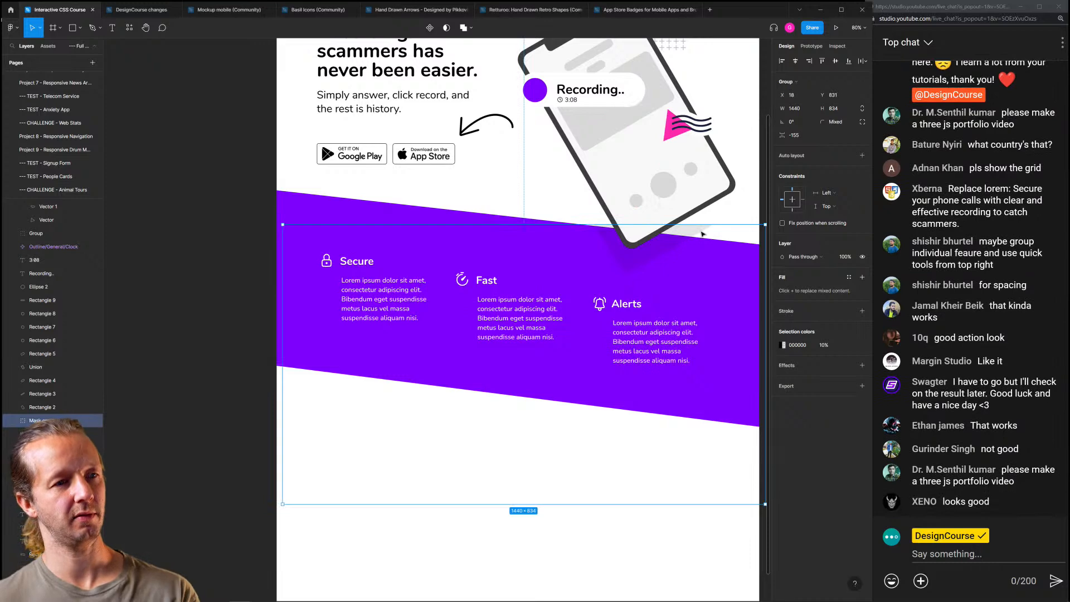
{"action": "key", "text": "Escape"}
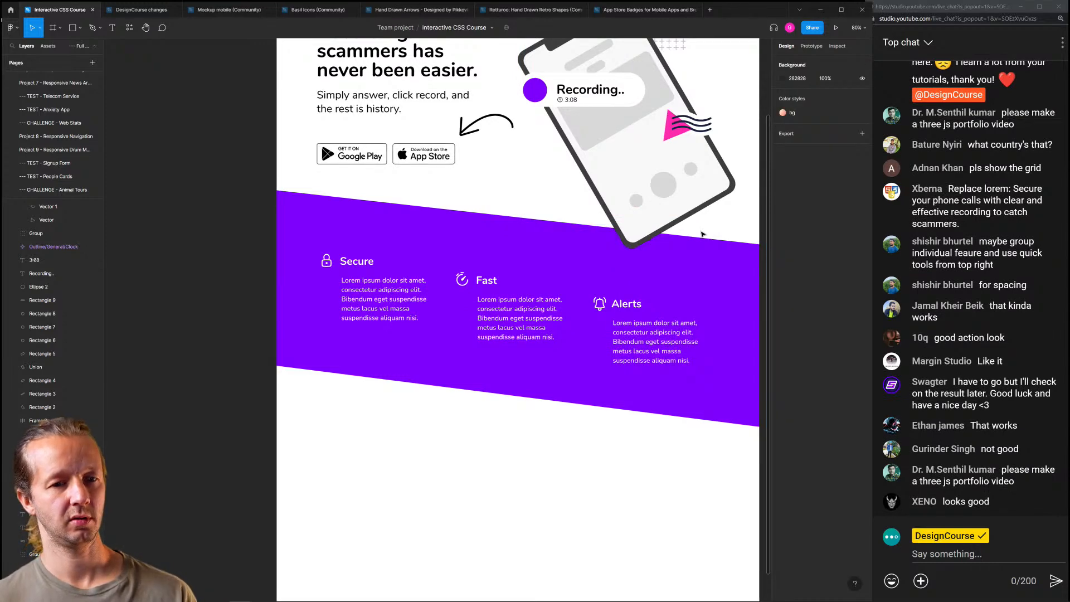
Raise the purple shape's upper-left corner to Y 701 to steepen its upper edge
{"action": "scroll", "coordinate": [702, 234], "scroll_direction": "up", "scroll_amount": 3}
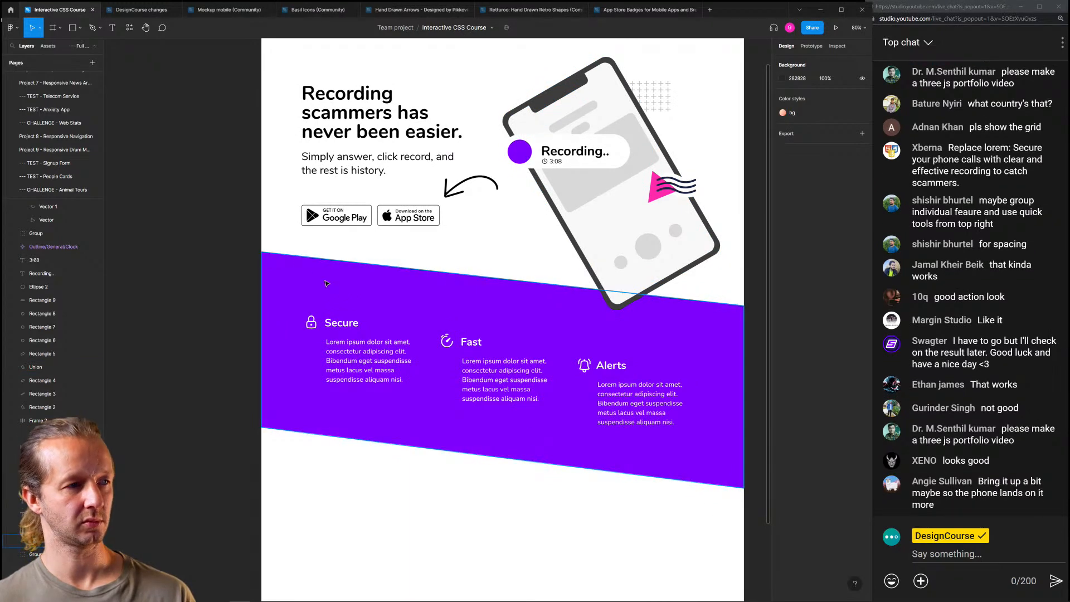
{"action": "double_click", "coordinate": [267, 256]}
{"action": "left_click_drag", "start_coordinate": [268, 255], "coordinate": [267, 245]}
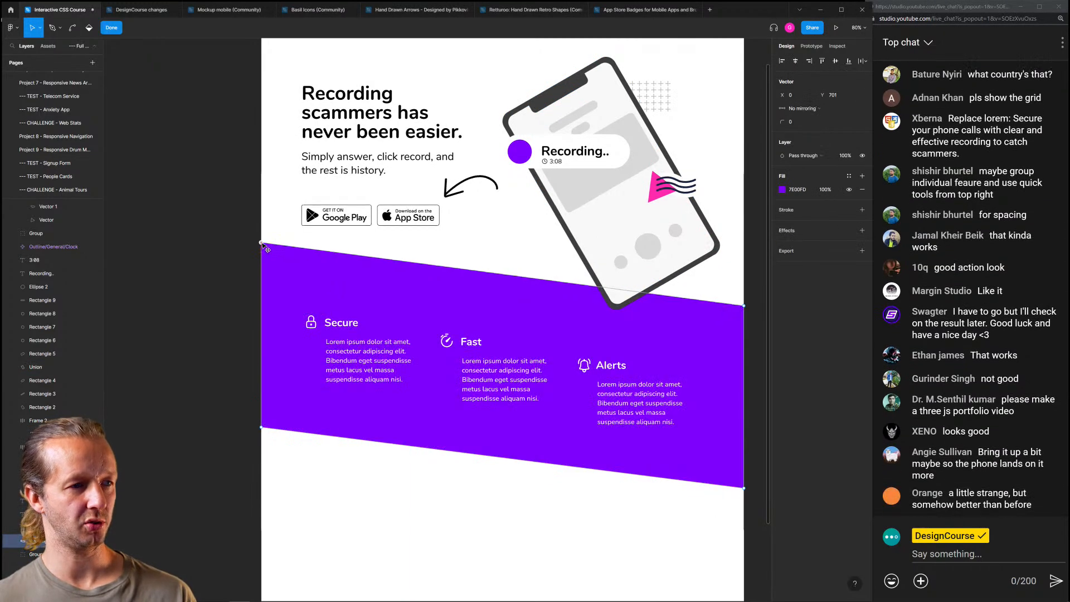
{"action": "key", "text": "Escape"}
{"action": "left_click", "coordinate": [653, 531]}
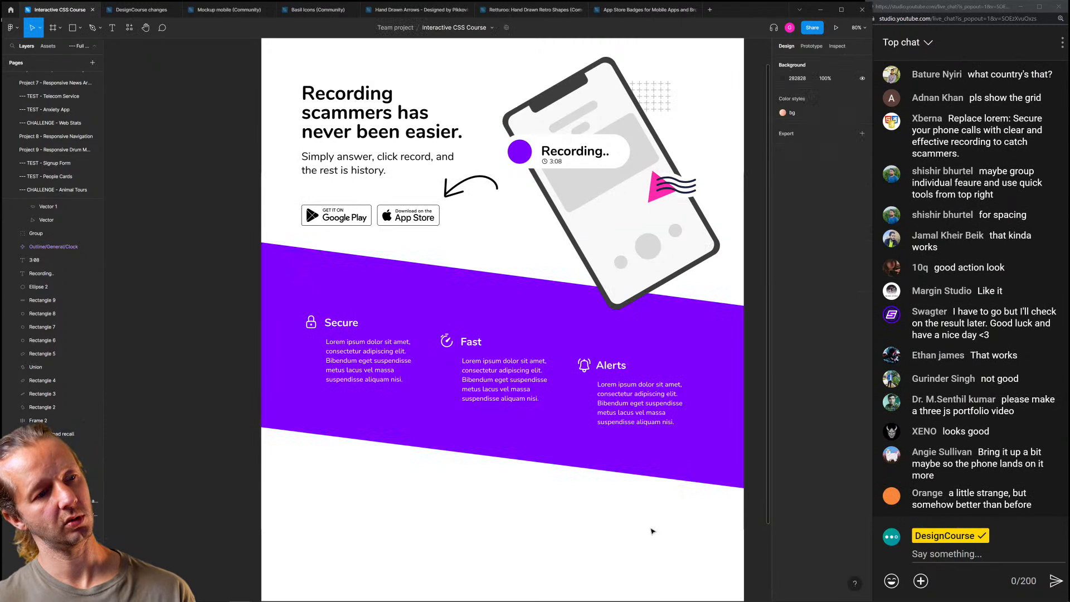
Move the Secure, Fast and Alerts columns together with their icons slightly up within the purple section
{"action": "left_click_drag", "start_coordinate": [760, 454], "coordinate": [300, 311]}
{"action": "left_click_drag", "start_coordinate": [457, 356], "coordinate": [457, 349]}
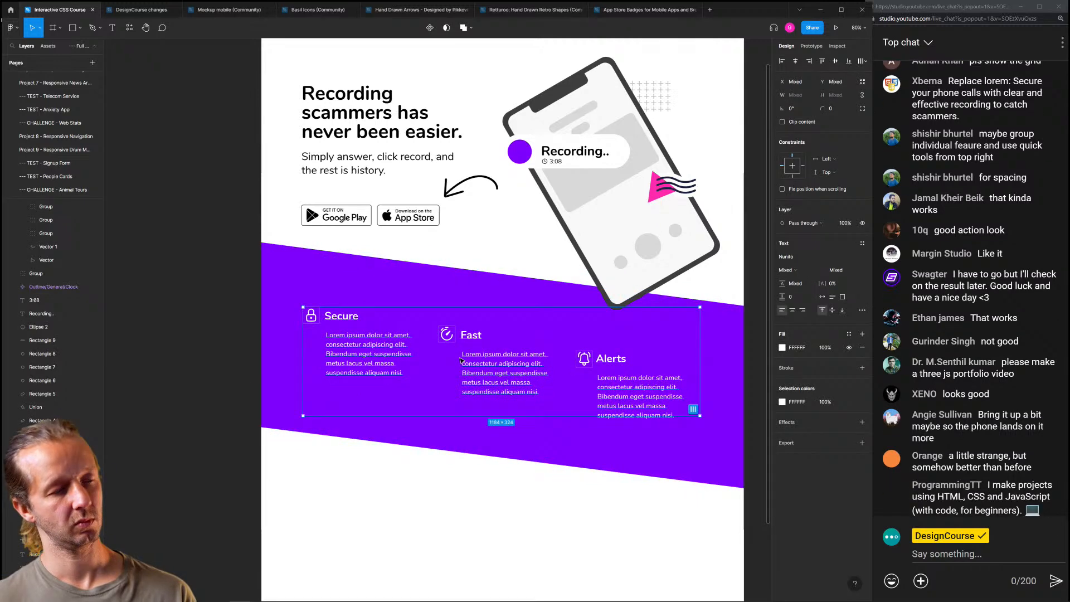
{"action": "left_click", "coordinate": [483, 532]}
{"action": "scroll", "coordinate": [549, 467], "scroll_direction": "down", "scroll_amount": 1}
{"action": "left_click_drag", "start_coordinate": [505, 468], "coordinate": [465, 433]}
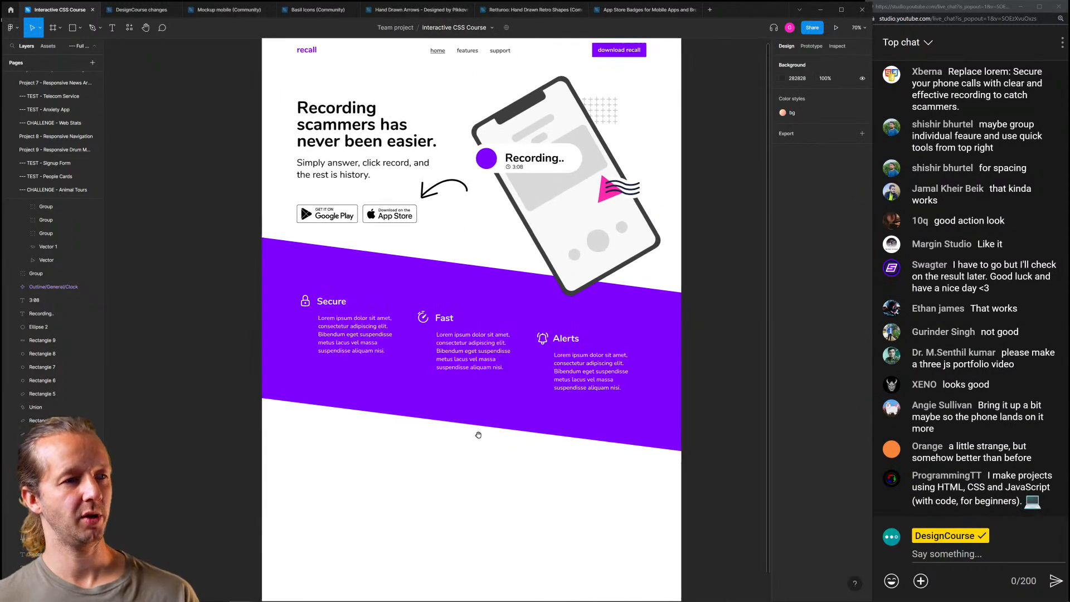
Copy the pink zigzag from the Retturoo Hand Drawn Retro Shapes file and paste it into the recall landing page
{"action": "left_click", "coordinate": [541, 8]}
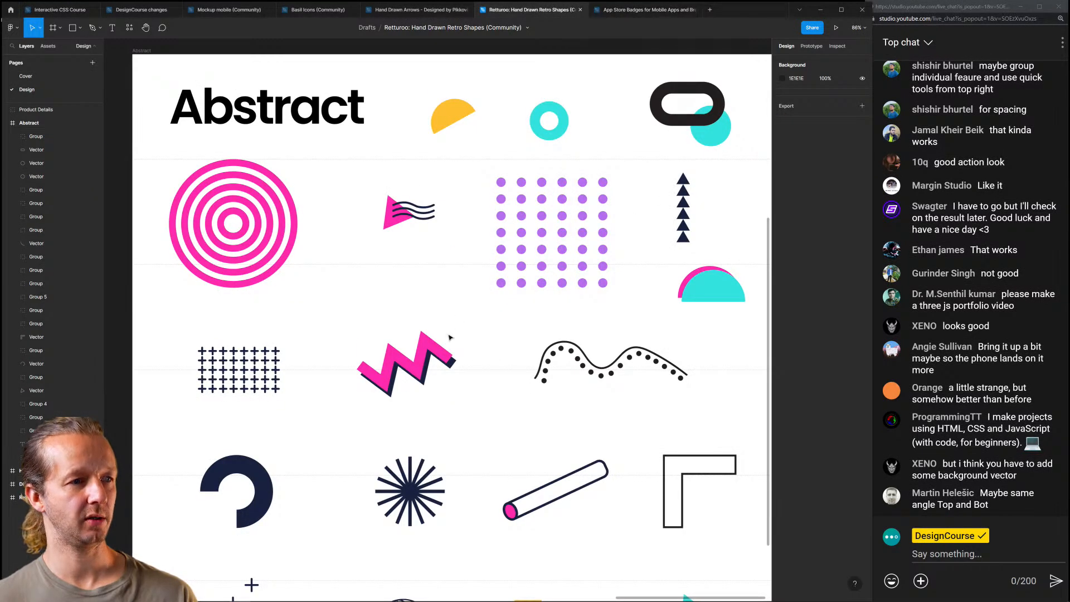
{"action": "left_click", "coordinate": [437, 378]}
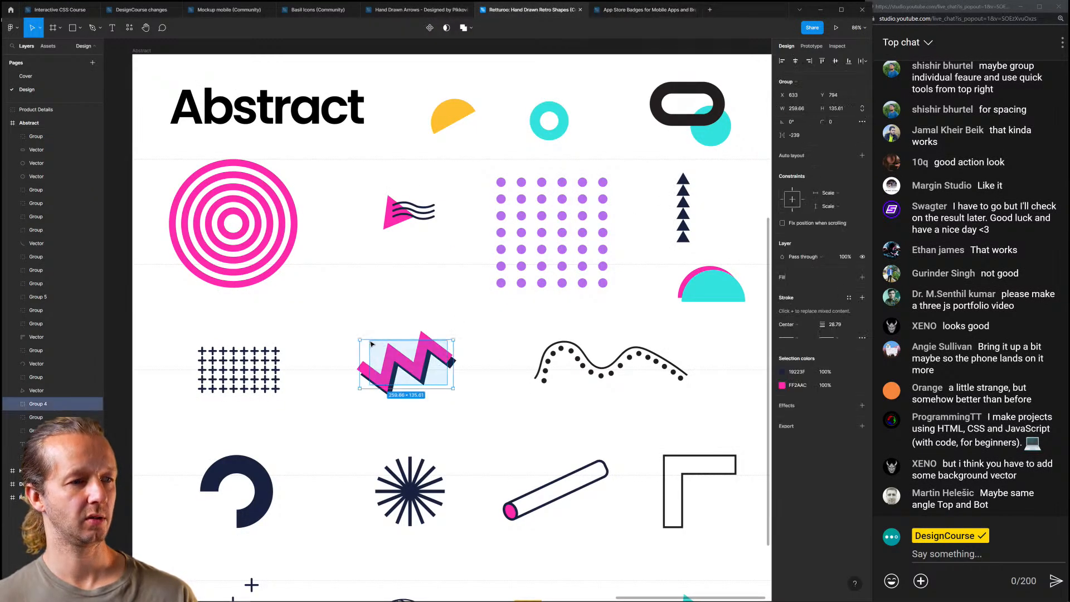
{"action": "scroll", "coordinate": [537, 520], "scroll_direction": "up", "scroll_amount": 5}
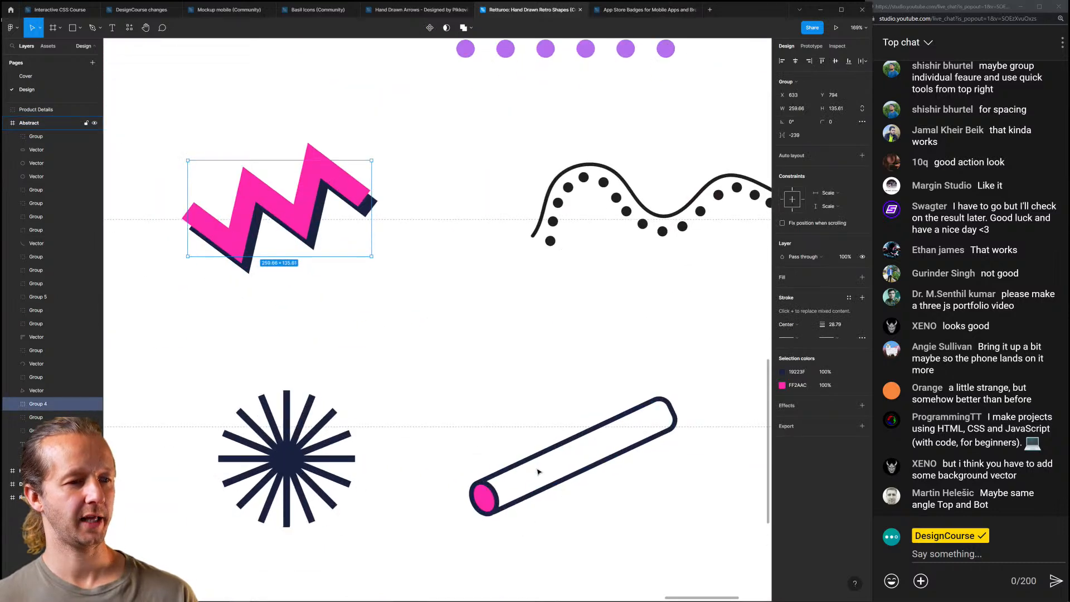
{"action": "left_click", "coordinate": [503, 506]}
{"action": "left_click", "coordinate": [446, 301]}
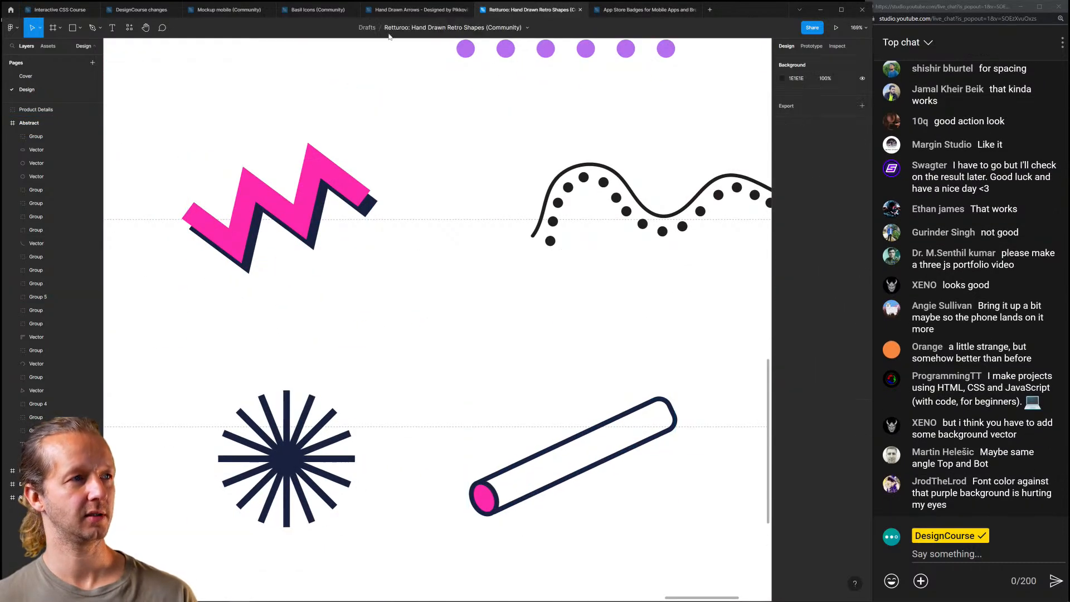
{"action": "left_click", "coordinate": [73, 10]}
{"action": "key", "text": "ctrl+v"}
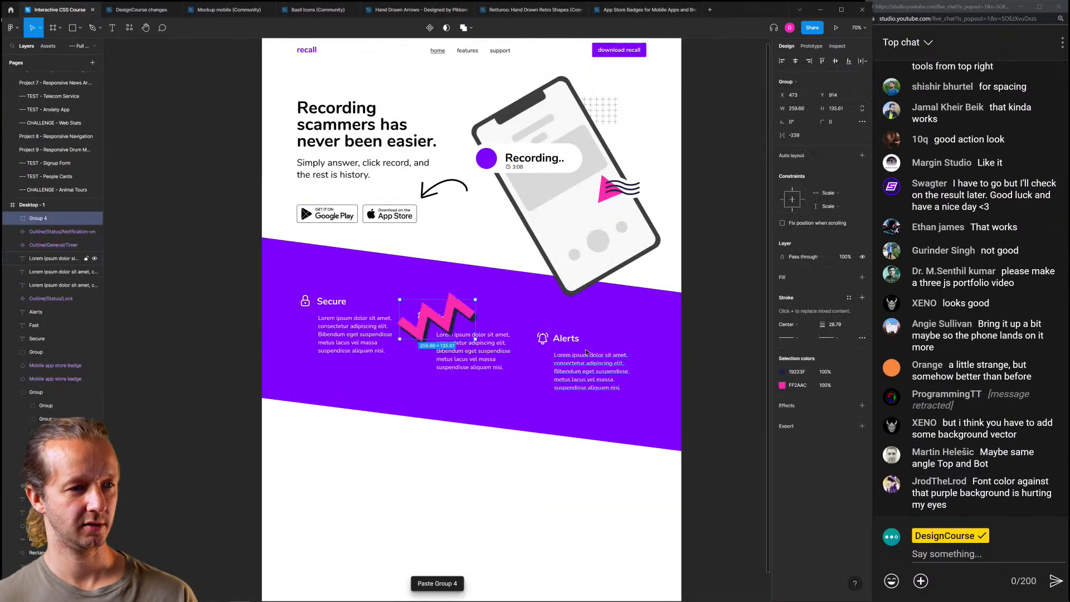
Place the zigzag across the purple section's lower edge beneath the Secure column, at about X 125, Y 1218
{"action": "left_click_drag", "start_coordinate": [430, 324], "coordinate": [328, 410]}
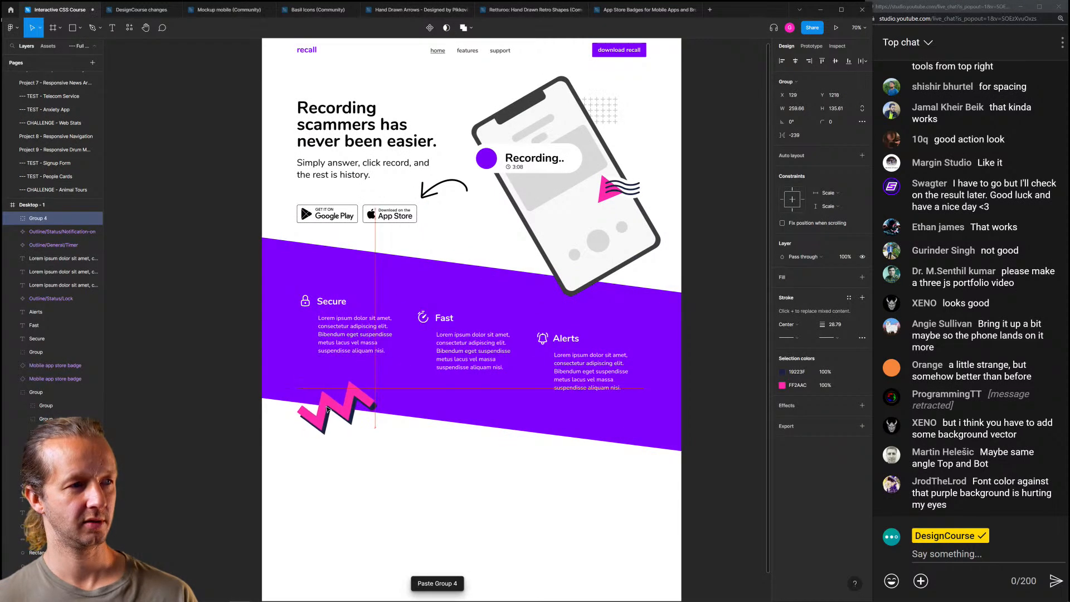
{"action": "left_click", "coordinate": [488, 481]}
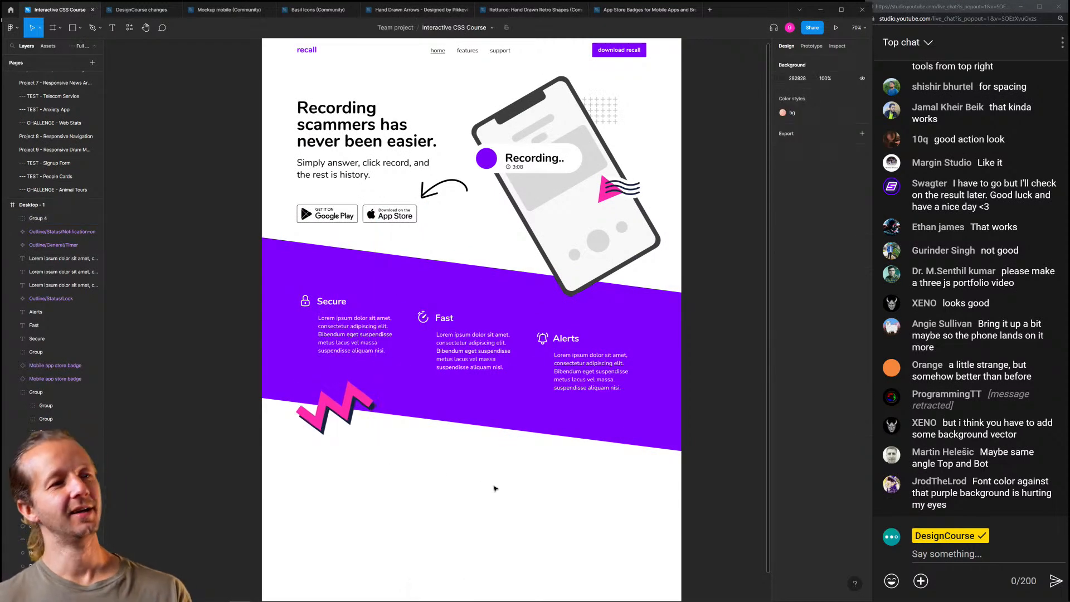
{"action": "scroll", "coordinate": [384, 367], "scroll_direction": "up", "scroll_amount": 3}
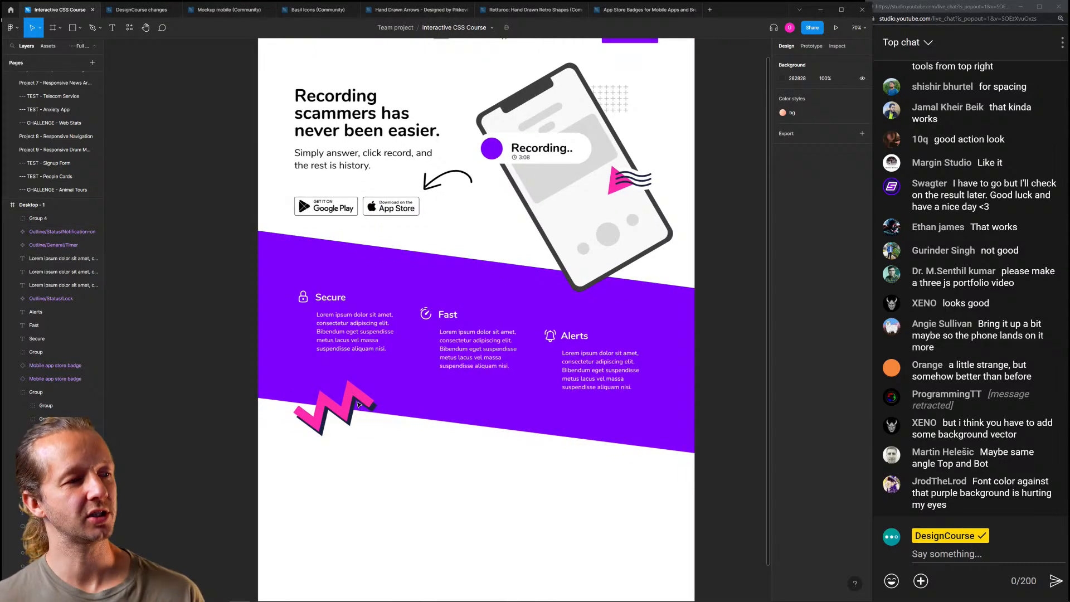
{"action": "left_click_drag", "start_coordinate": [424, 344], "coordinate": [350, 457]}
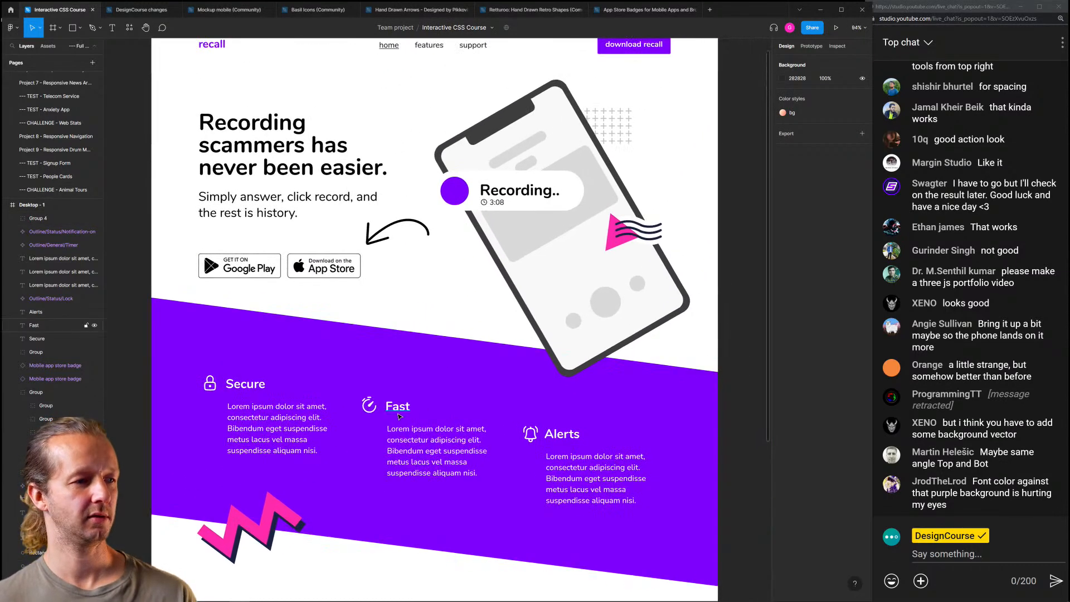
Shrink the zigzag group proportionally about its centre to about 182 × 95
{"action": "double_click", "coordinate": [279, 510]}
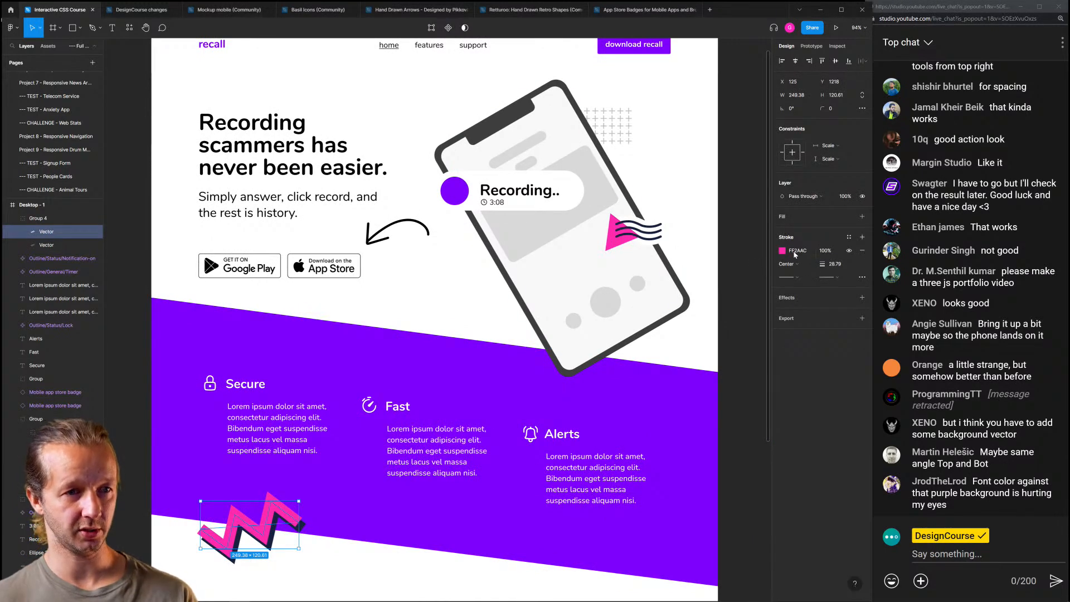
{"action": "left_click", "coordinate": [617, 243]}
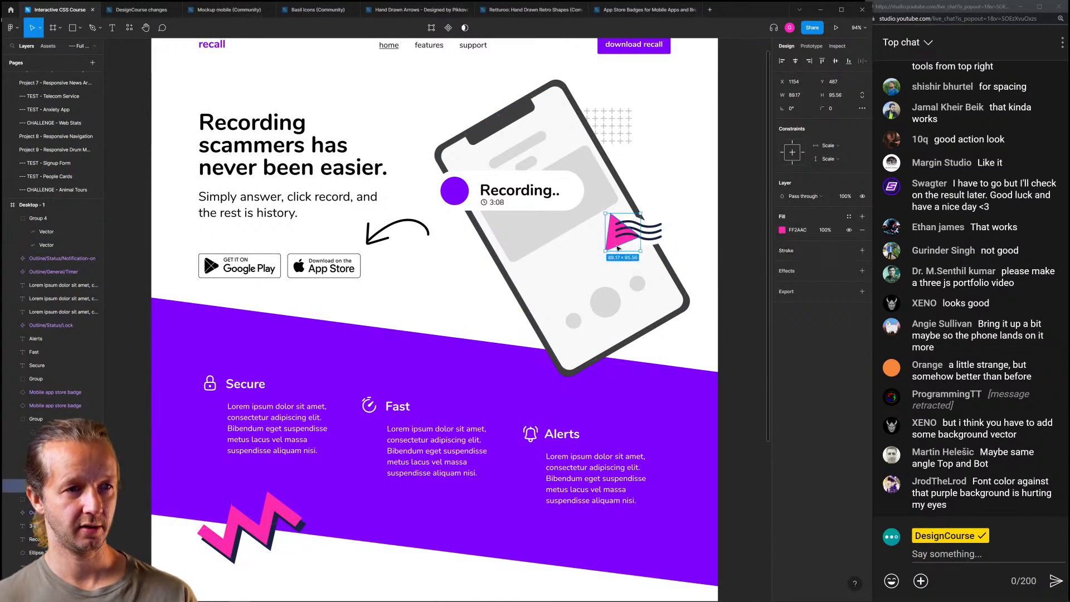
{"action": "scroll", "coordinate": [618, 248], "scroll_direction": "down", "scroll_amount": 5}
{"action": "left_click", "coordinate": [426, 371]}
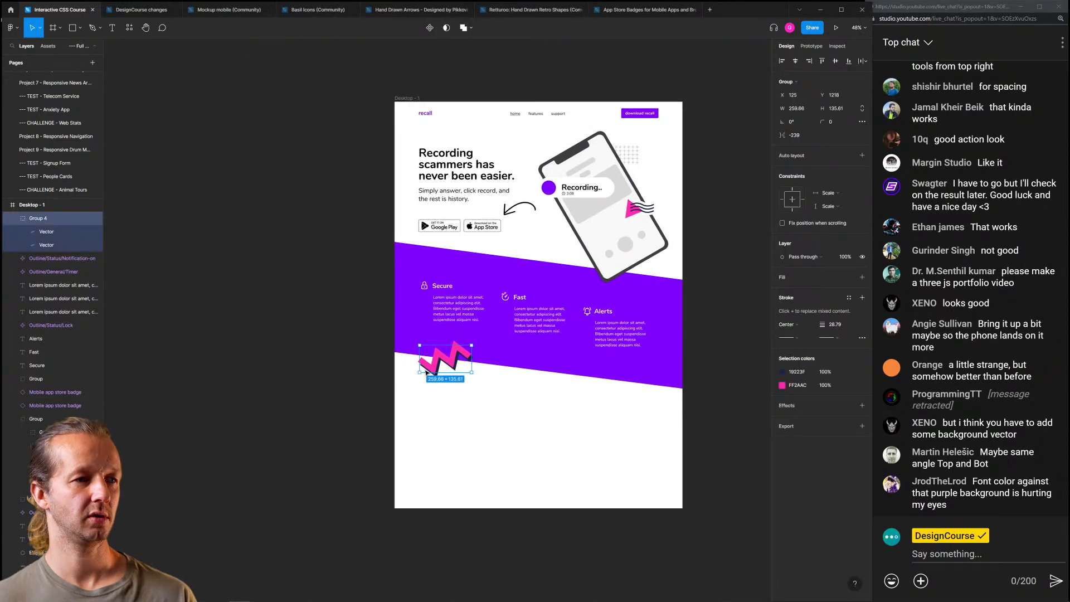
{"action": "left_click_drag", "start_coordinate": [472, 344], "coordinate": [463, 351]}
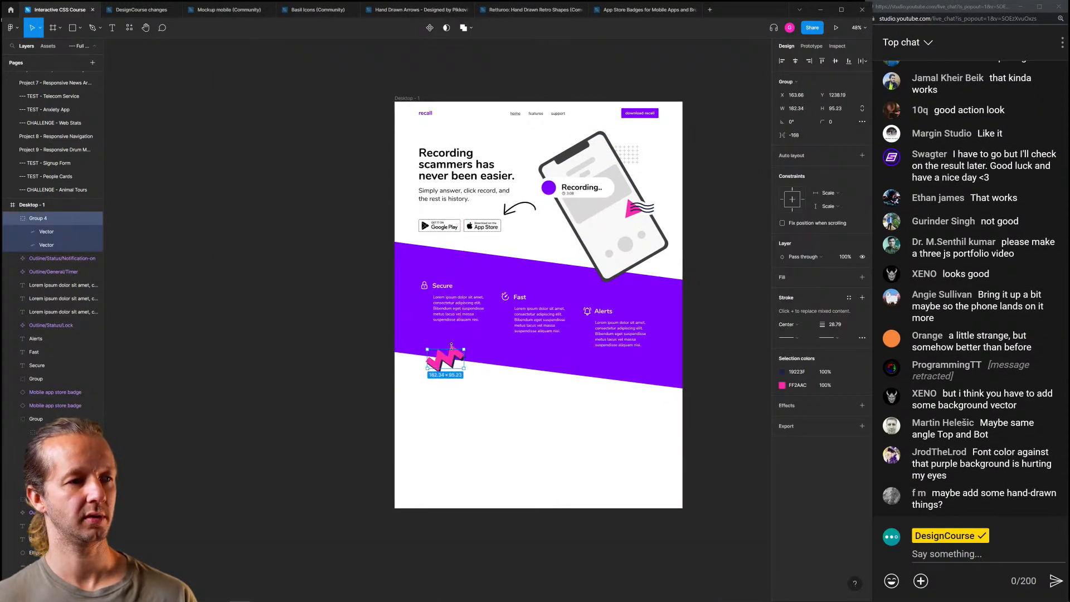
{"action": "left_click", "coordinate": [477, 397]}
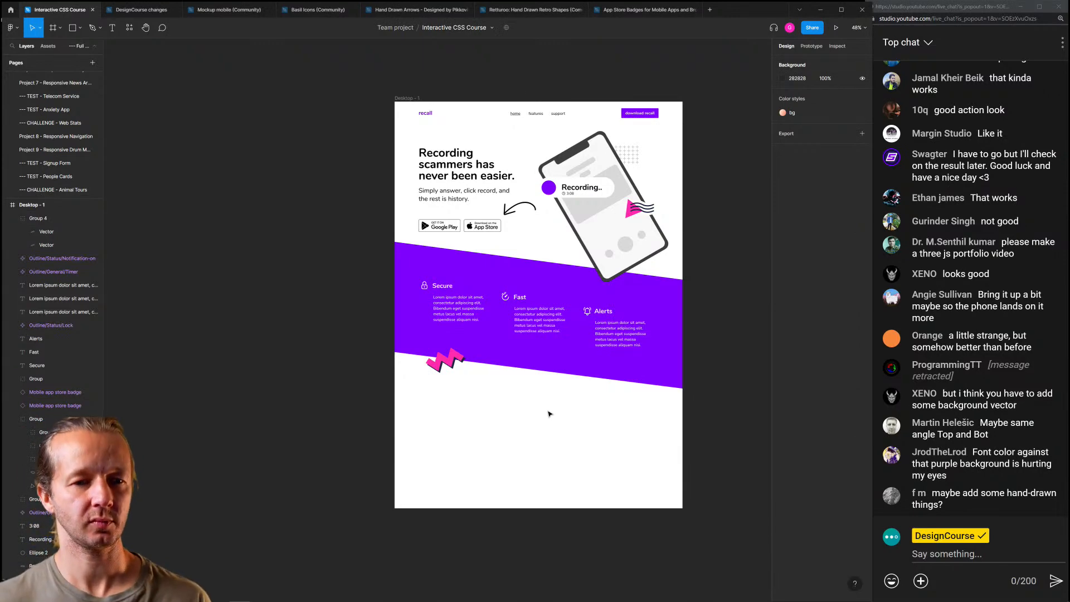
{"action": "scroll", "coordinate": [565, 413], "scroll_direction": "up", "scroll_amount": 3}
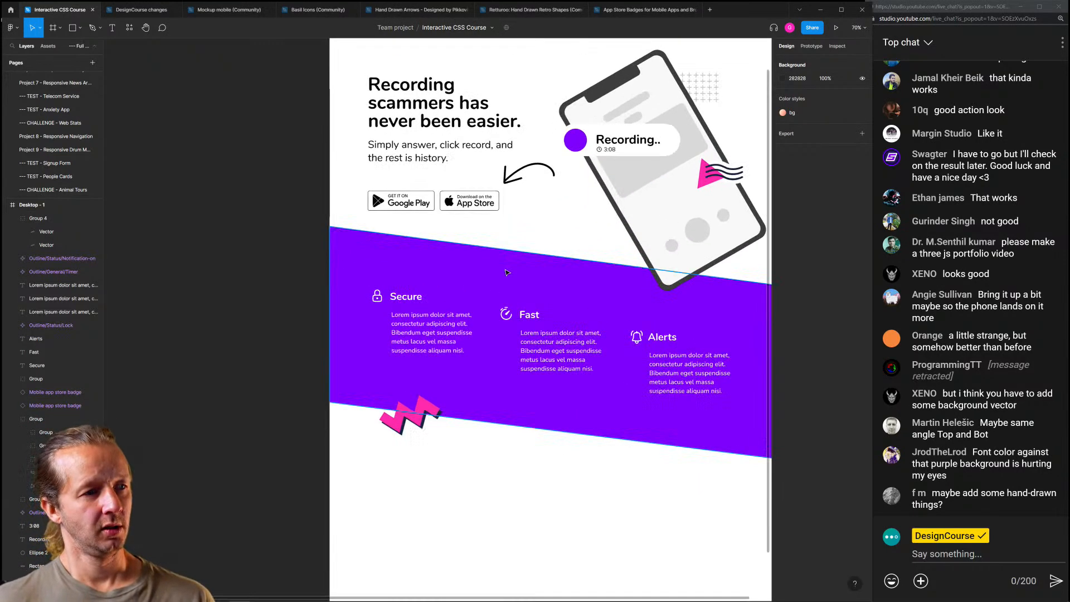
{"action": "scroll", "coordinate": [474, 265], "scroll_direction": "up", "scroll_amount": 1}
{"action": "left_click_drag", "start_coordinate": [474, 265], "coordinate": [429, 309]}
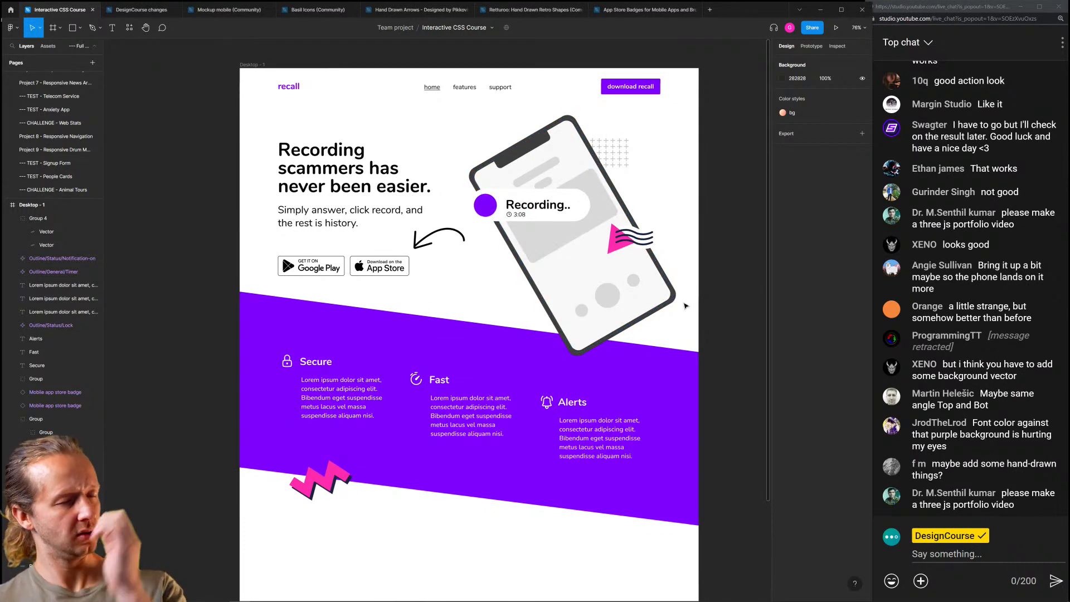
{"action": "left_click", "coordinate": [638, 377]}
{"action": "left_click", "coordinate": [719, 355]}
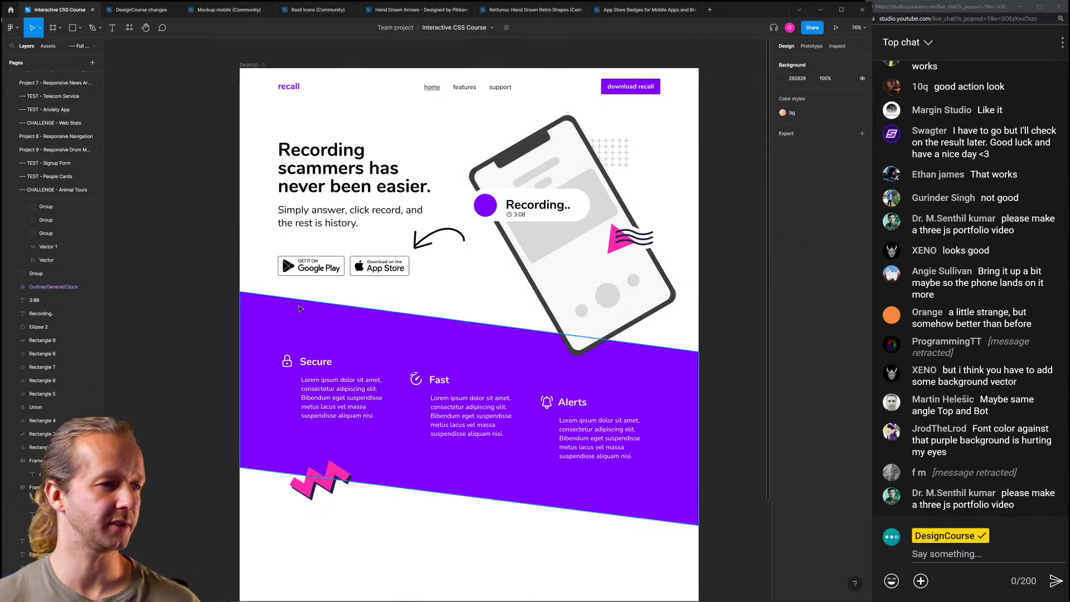
Extend the Desktop - 1 frame downward to a height of about 2195
{"action": "scroll", "coordinate": [208, 313], "scroll_direction": "down", "scroll_amount": 3}
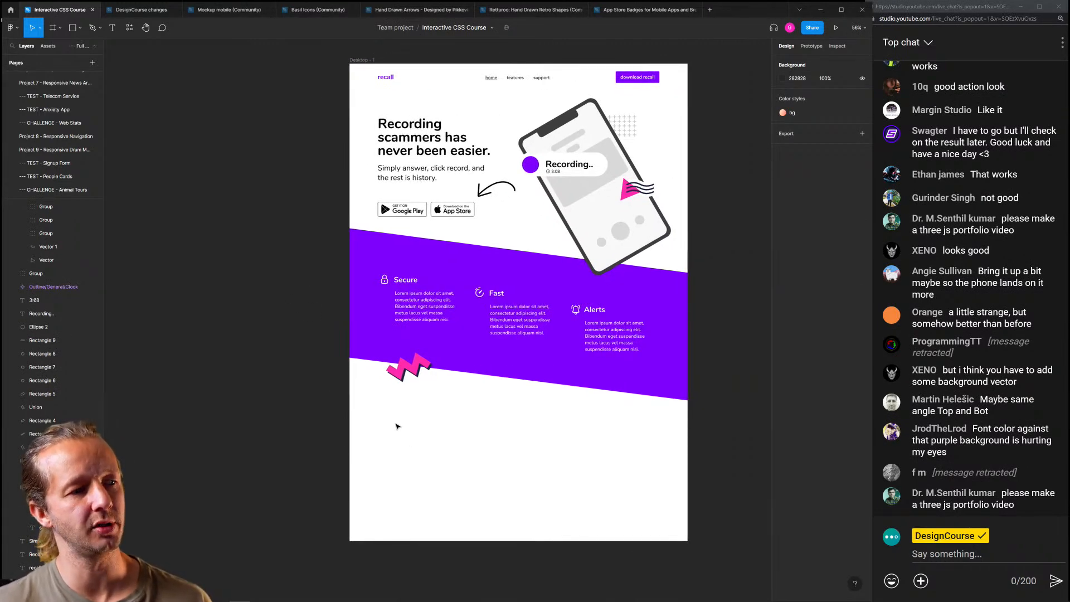
{"action": "left_click_drag", "start_coordinate": [394, 424], "coordinate": [598, 460]}
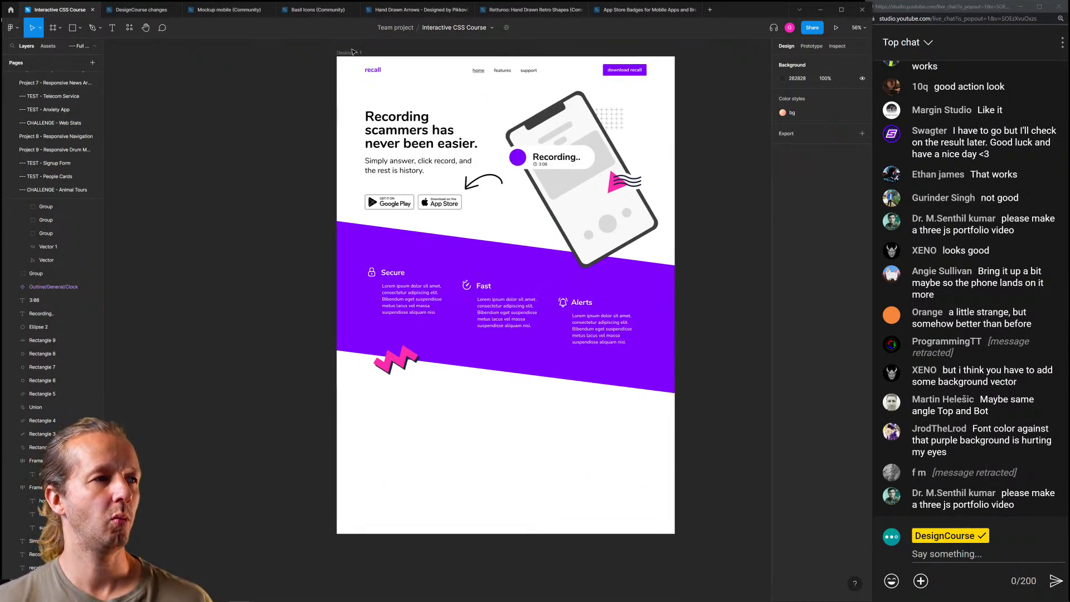
{"action": "left_click", "coordinate": [568, 525]}
{"action": "left_click_drag", "start_coordinate": [571, 532], "coordinate": [575, 572]}
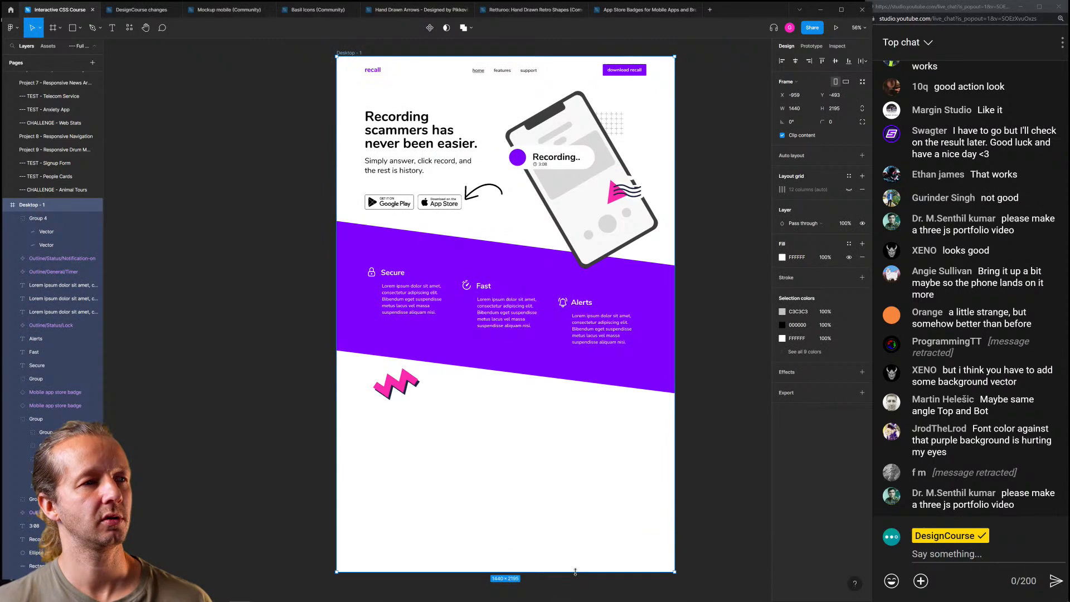
Undo the last extension of the Desktop - 1 frame and try shortening it from its lower edge
{"action": "key", "text": "ctrl+z"}
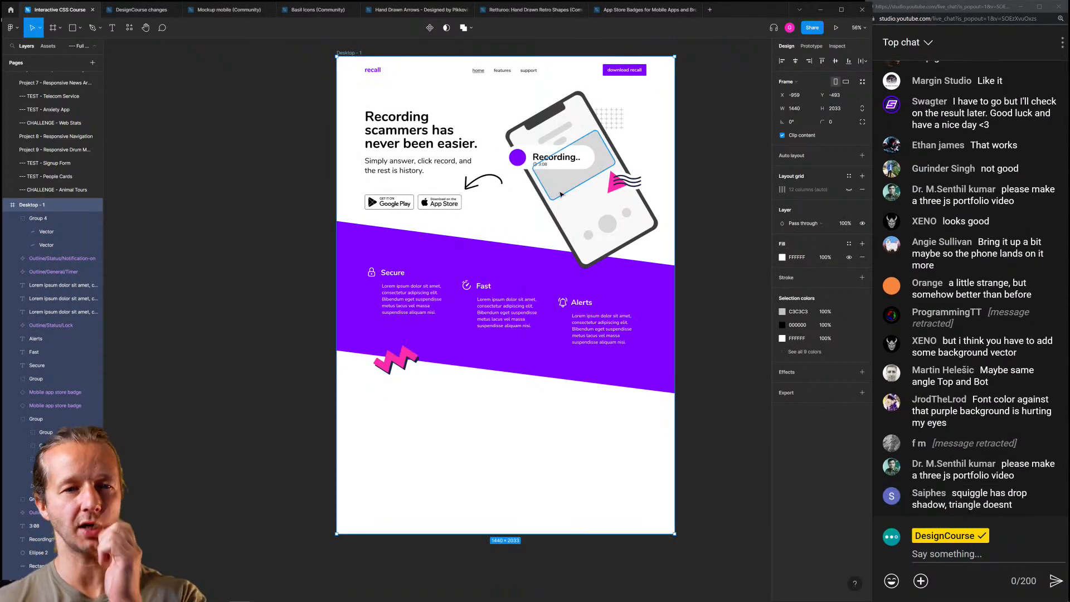
{"action": "left_click", "coordinate": [477, 443]}
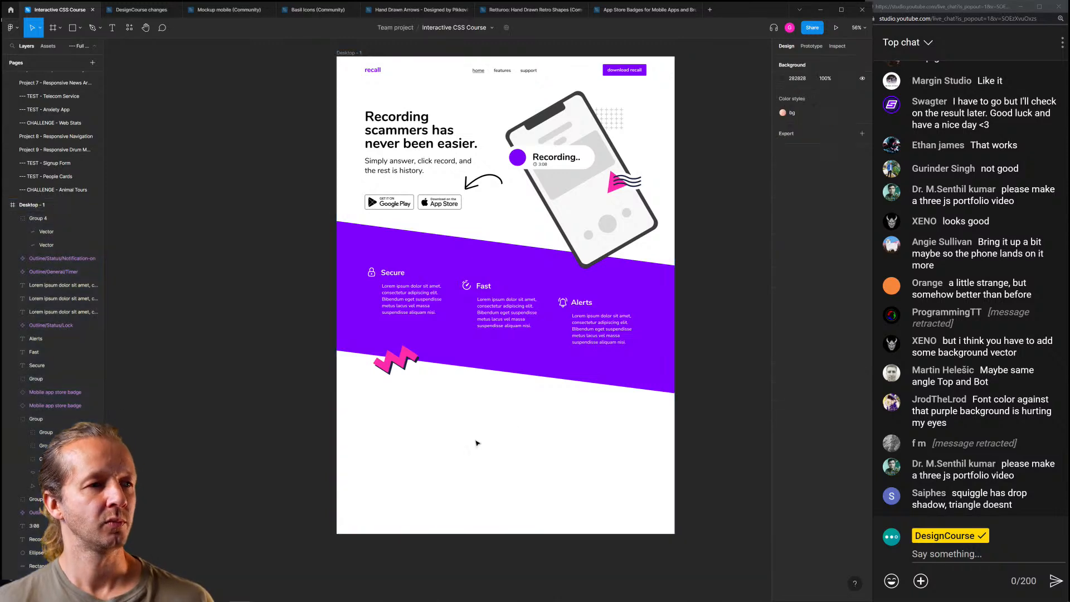
{"action": "left_click", "coordinate": [347, 54]}
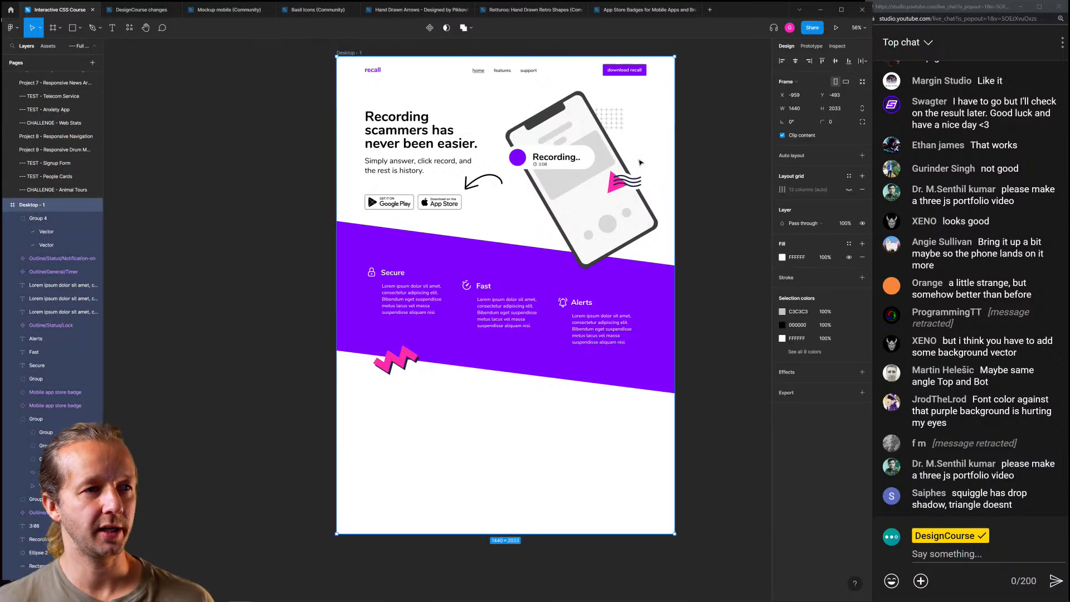
{"action": "left_click_drag", "start_coordinate": [569, 536], "coordinate": [575, 411]}
{"action": "key", "text": "ctrl+z"}
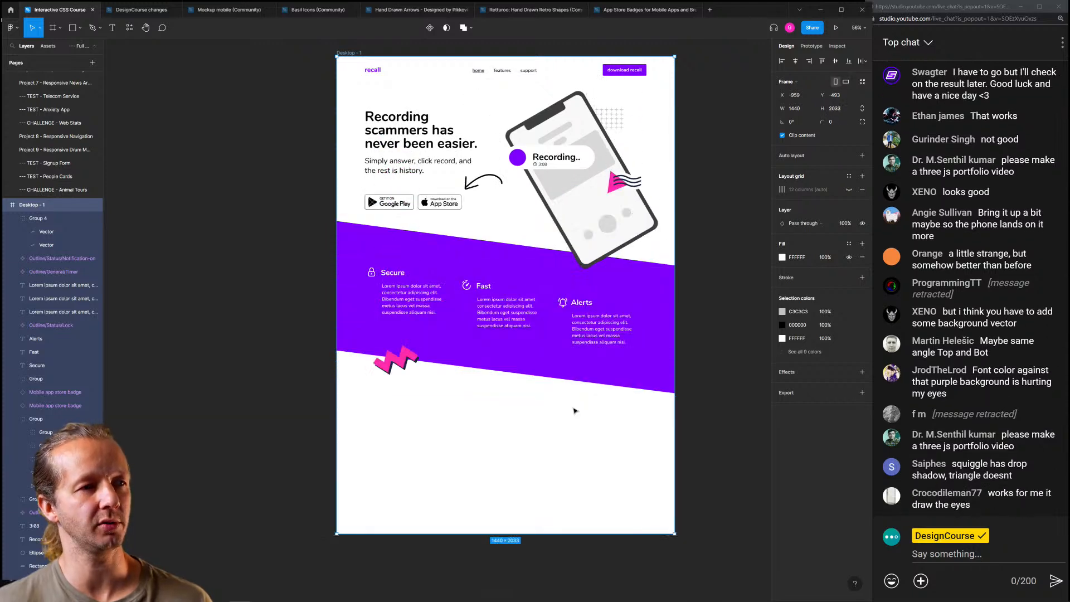
Set the vertical constraint of the pink zigzag, hand-drawn arrow, triangle group and dot grid to Top
{"action": "left_click", "coordinate": [425, 411]}
{"action": "left_click", "coordinate": [404, 360]}
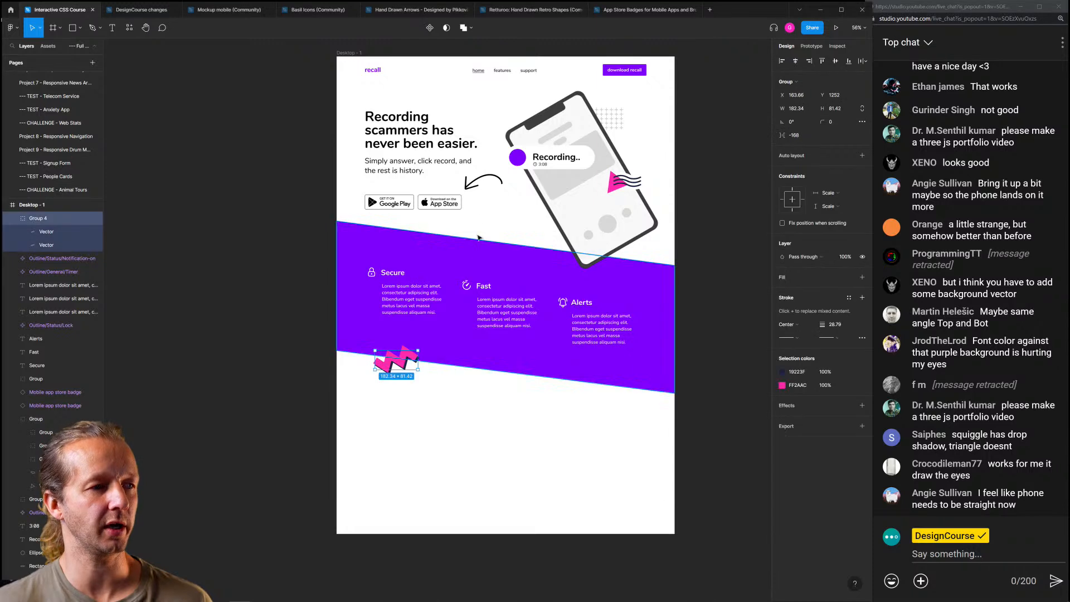
{"action": "left_click", "coordinate": [486, 182], "text": "shift"}
{"action": "left_click", "coordinate": [616, 177], "text": "shift"}
{"action": "left_click", "coordinate": [615, 122], "text": "shift"}
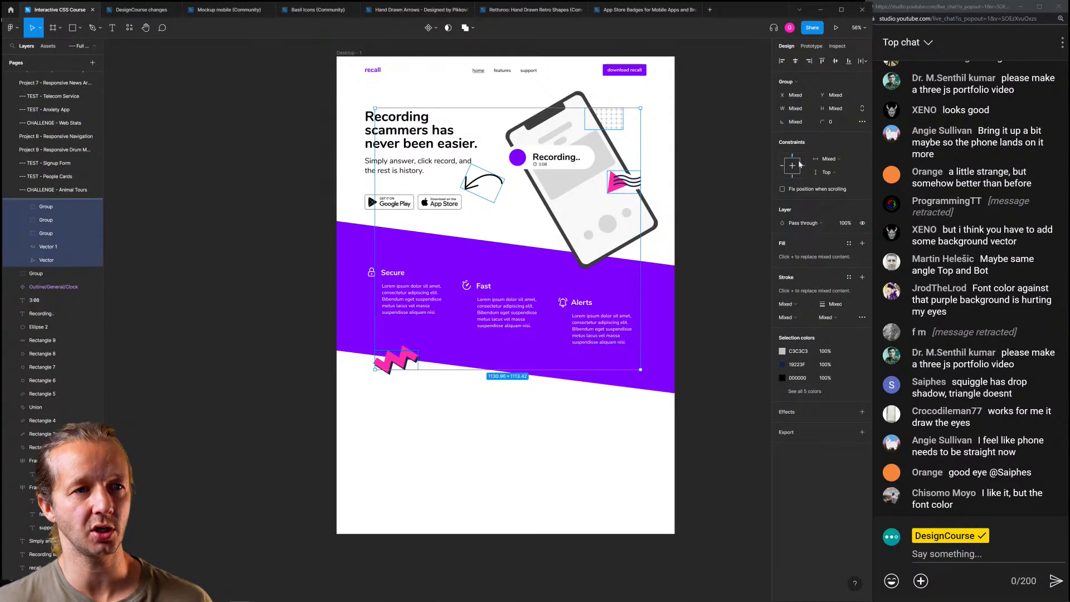
Test the constraints by shortening the Desktop - 1 frame slightly, and undo the resize
{"action": "left_click", "coordinate": [540, 533]}
{"action": "left_click_drag", "start_coordinate": [547, 534], "coordinate": [544, 480]}
{"action": "key", "text": "ctrl+z"}
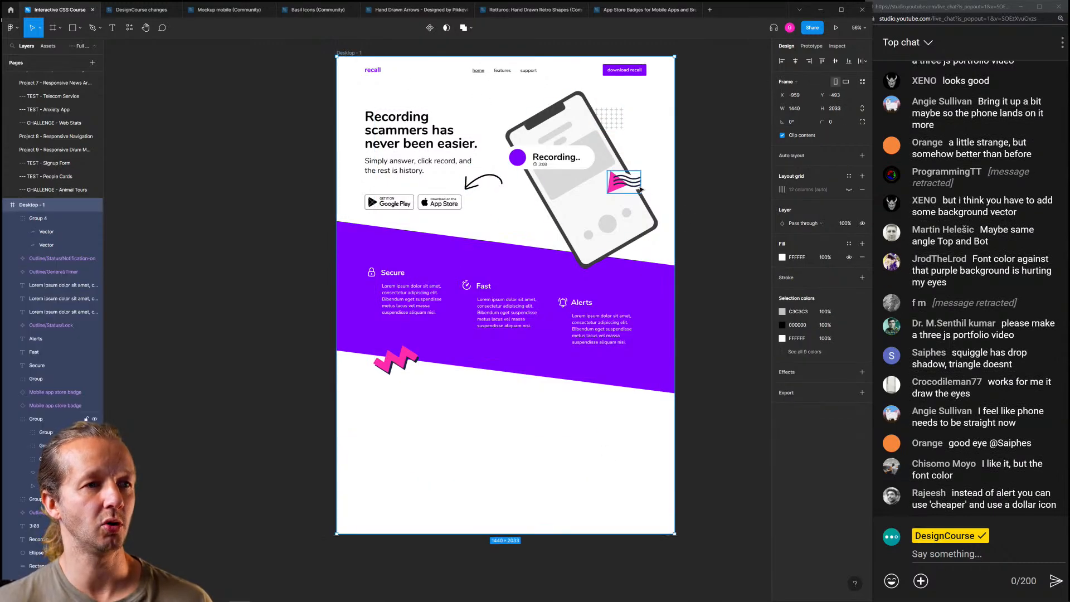
Find the white outline group behind the triangle's wavy lines and set its vertical constraint to Top
{"action": "scroll", "coordinate": [641, 190], "scroll_direction": "up", "scroll_amount": 10}
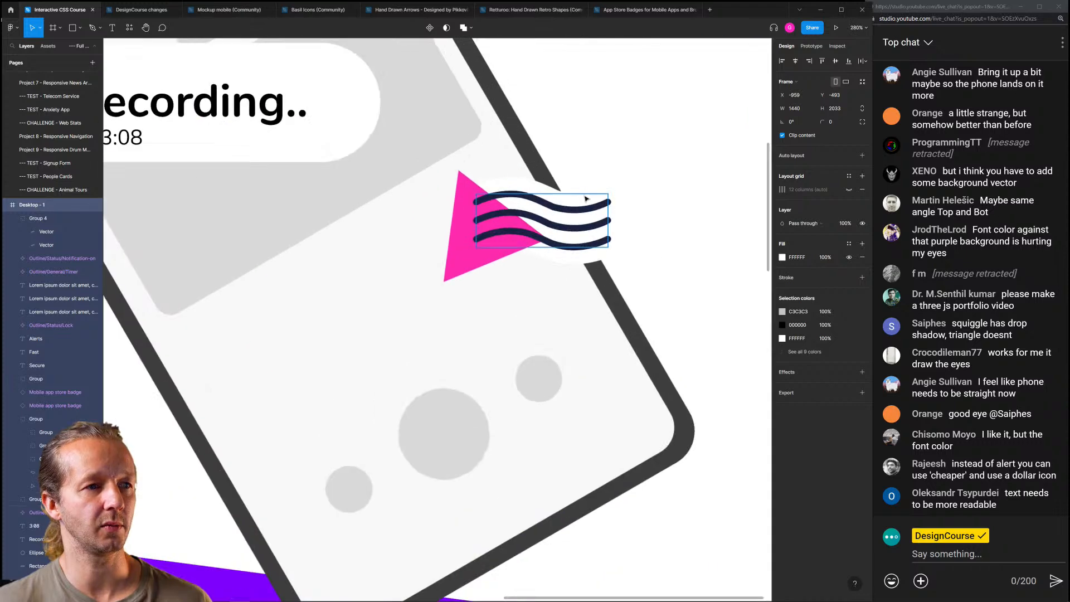
{"action": "left_click", "coordinate": [585, 198]}
{"action": "left_click", "coordinate": [528, 192]}
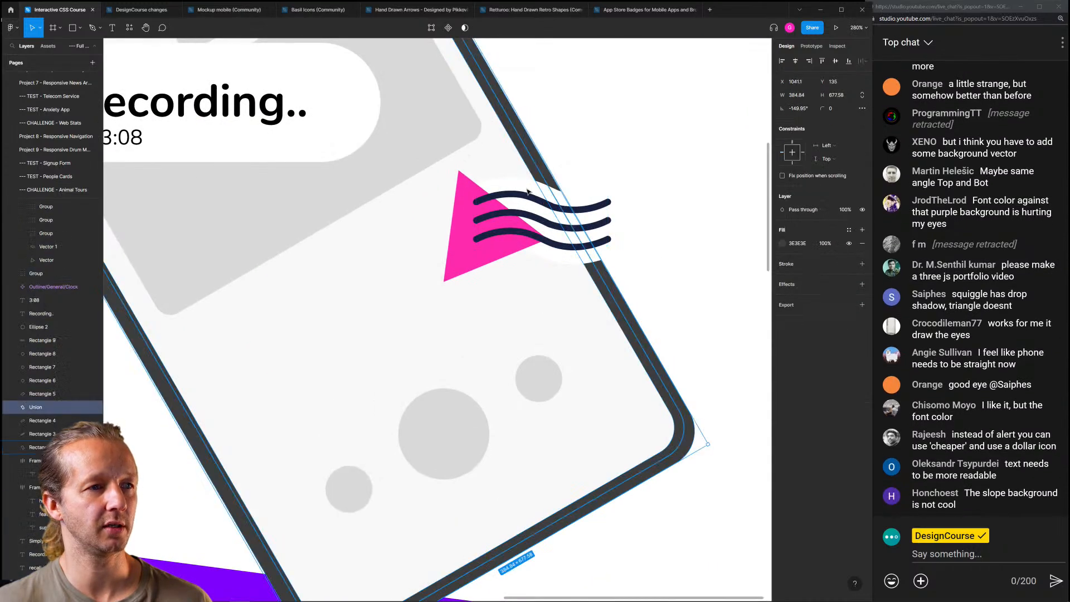
{"action": "left_click", "coordinate": [512, 186]}
{"action": "left_click", "coordinate": [499, 224]}
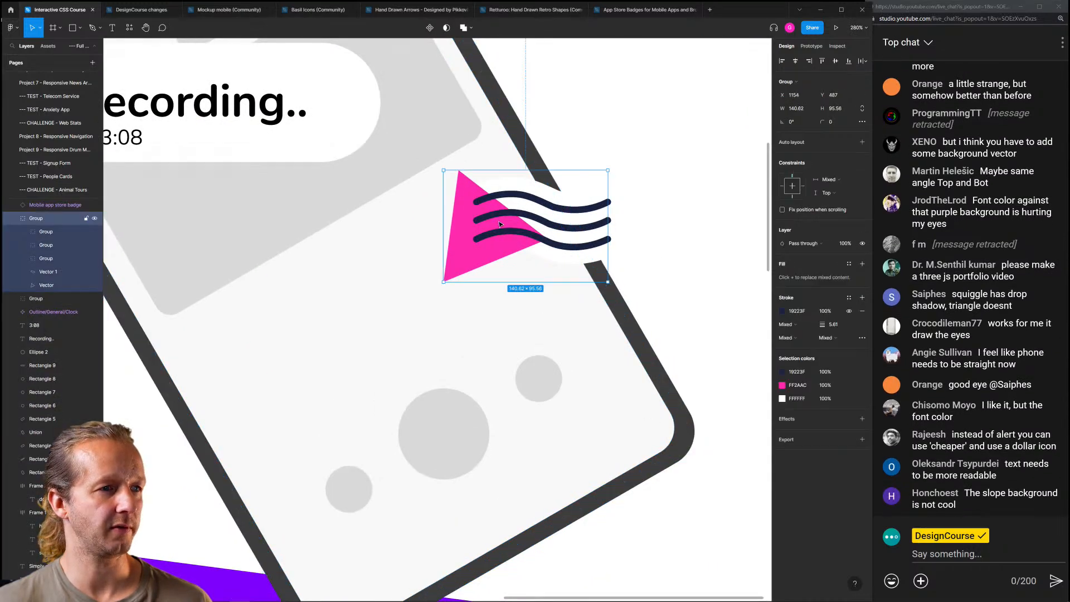
{"action": "left_click", "coordinate": [51, 272]}
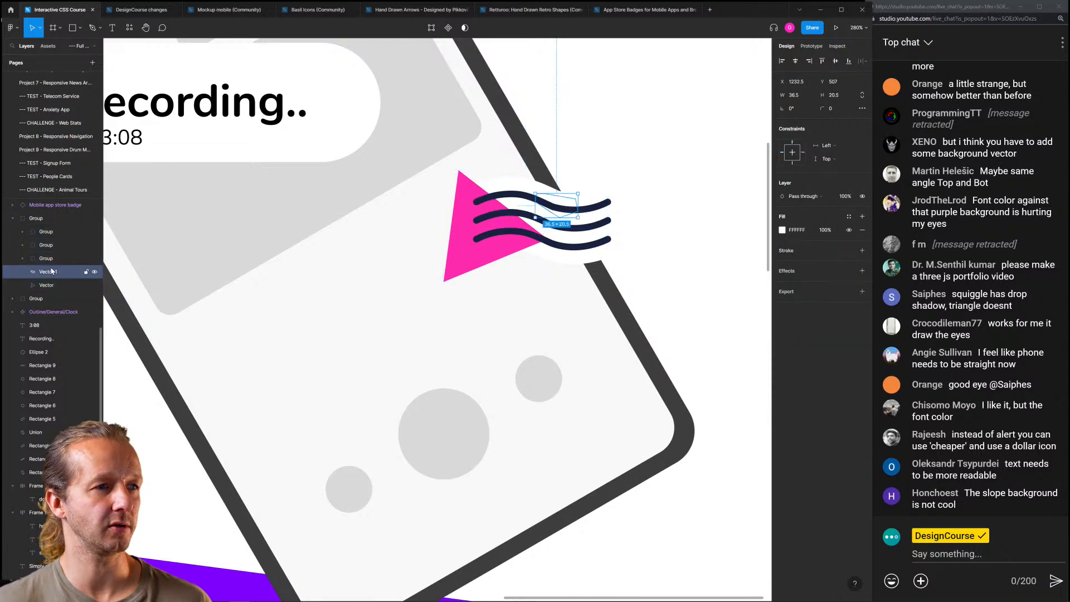
{"action": "left_click", "coordinate": [47, 285], "text": "shift"}
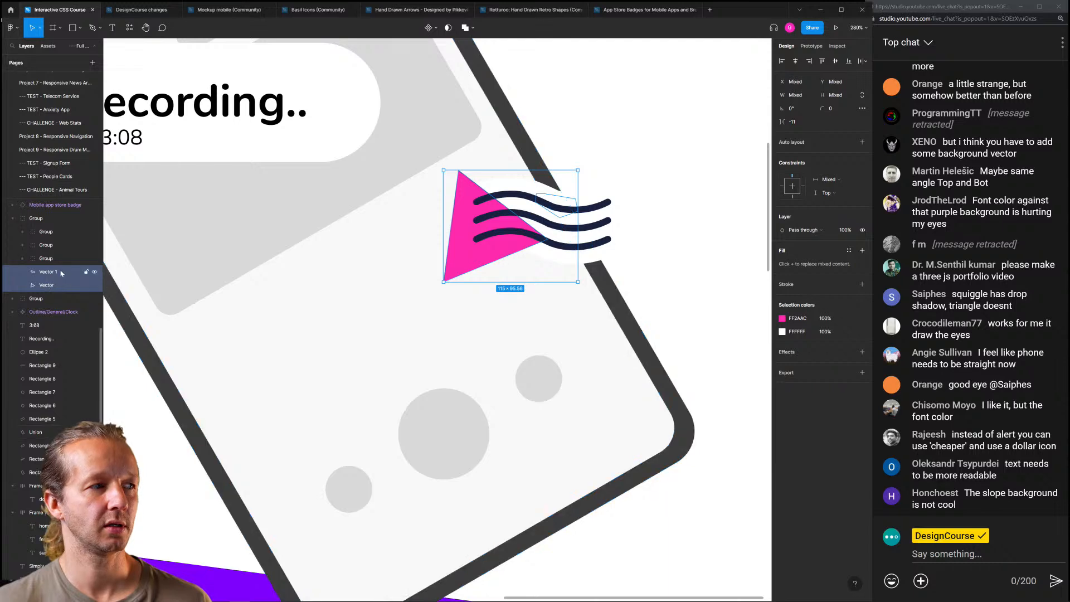
{"action": "left_click", "coordinate": [55, 261]}
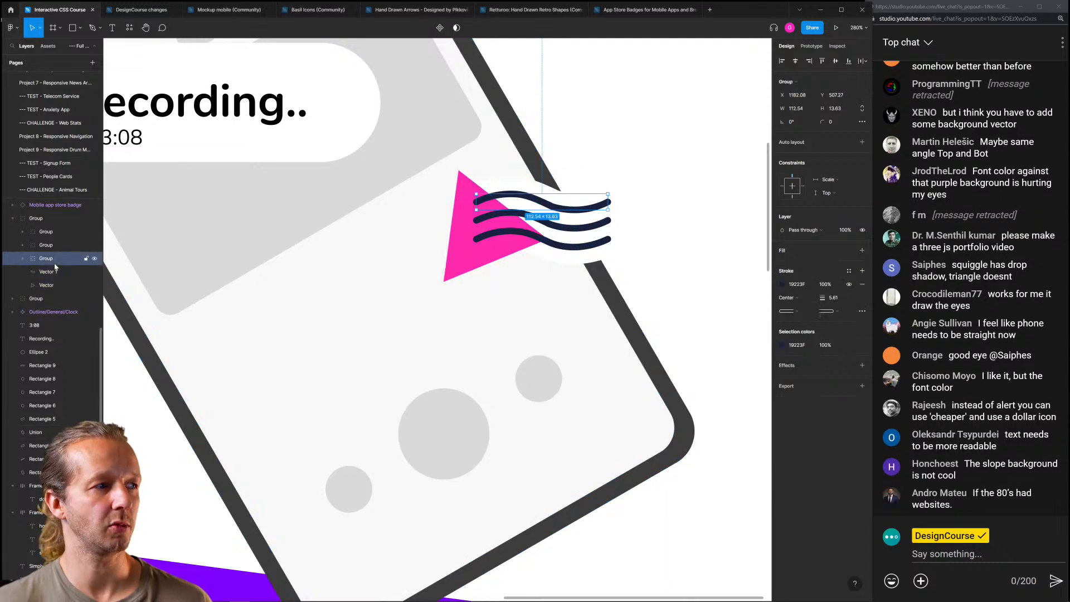
{"action": "left_click", "coordinate": [54, 233]}
{"action": "left_click", "coordinate": [45, 301]}
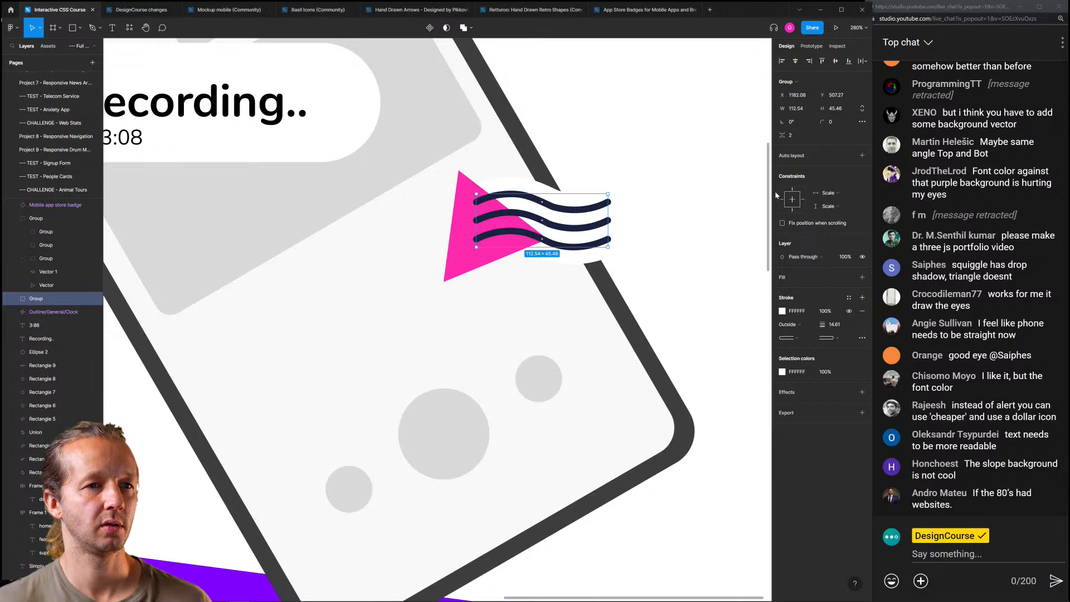
{"action": "left_click", "coordinate": [796, 190]}
{"action": "left_click", "coordinate": [702, 188]}
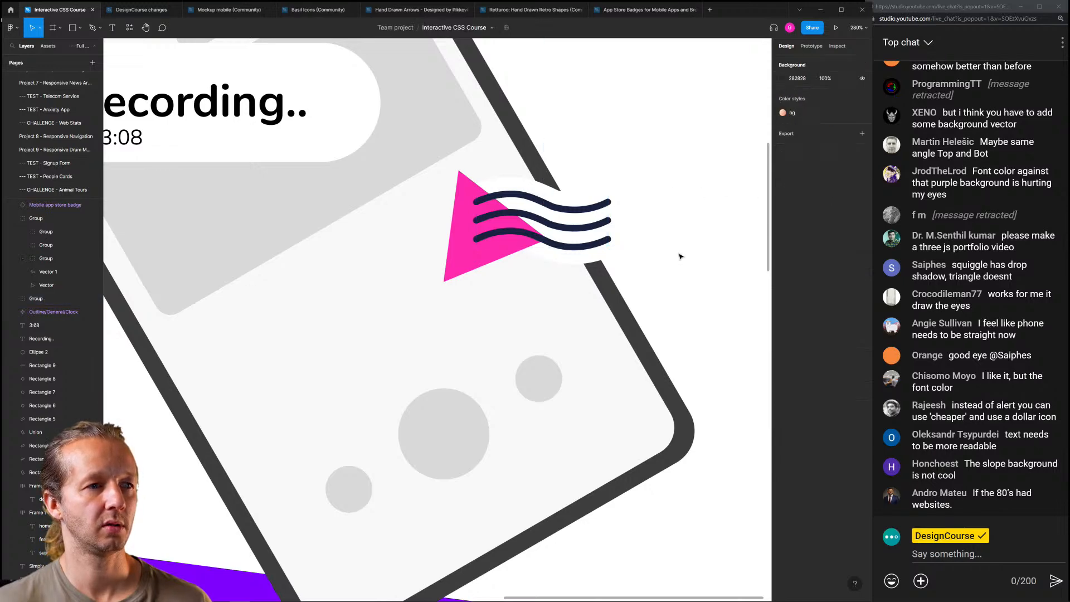
Try shortening the Desktop - 1 frame again to test how the phone's decorative shapes respond
{"action": "scroll", "coordinate": [680, 255], "scroll_direction": "down", "scroll_amount": 10}
{"action": "scroll", "coordinate": [446, 208], "scroll_direction": "down", "scroll_amount": 5}
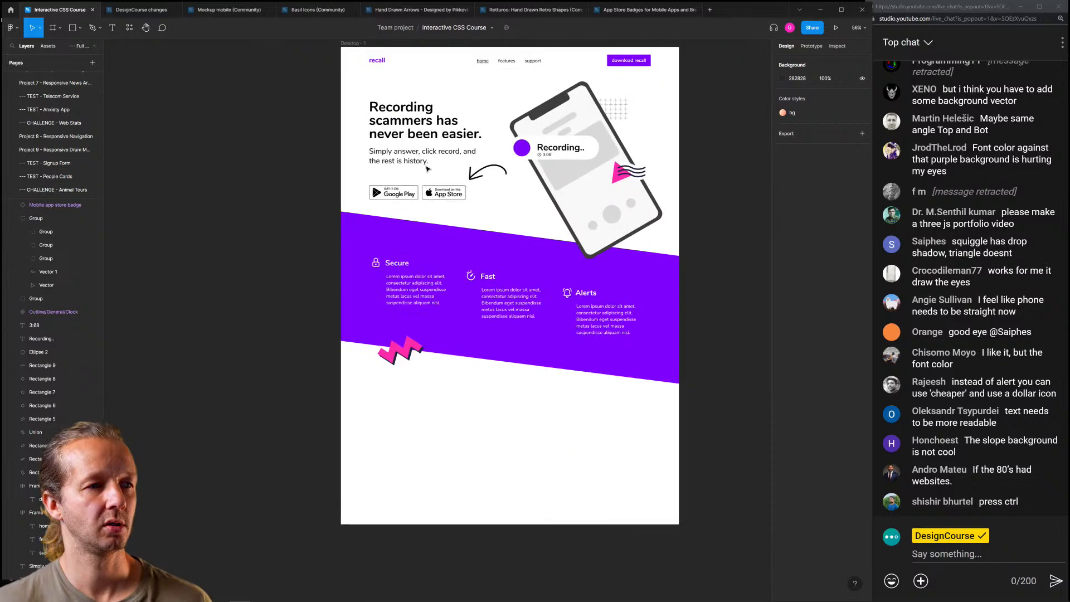
{"action": "left_click", "coordinate": [509, 433]}
{"action": "left_click_drag", "start_coordinate": [543, 525], "coordinate": [560, 477]}
{"action": "key", "text": "Escape"}
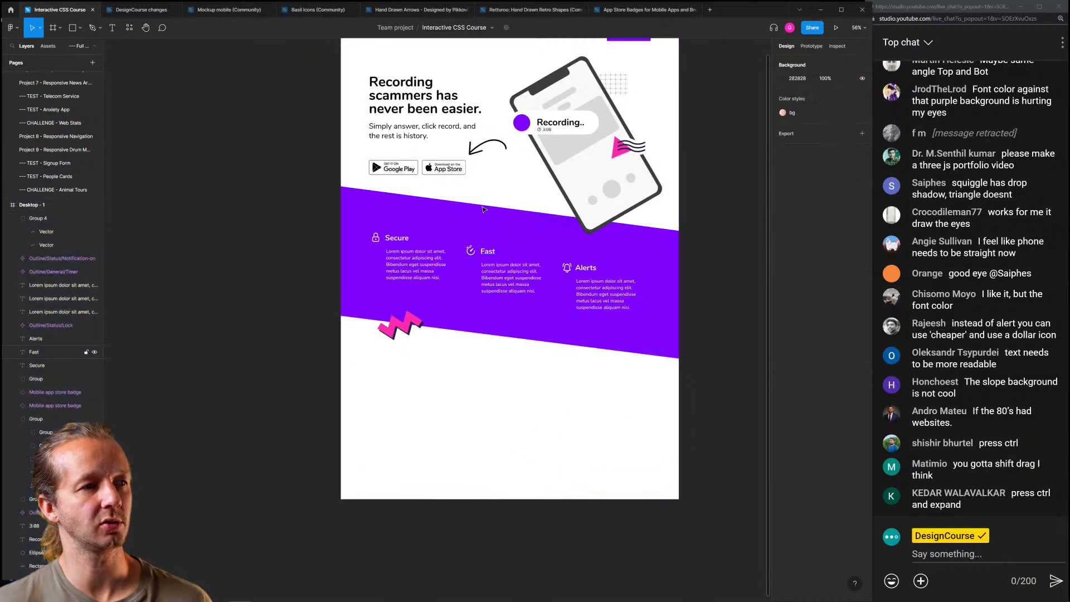
Set the horizontal constraint of the hand-drawn arrow beside the store badges to Left
{"action": "left_click", "coordinate": [486, 149]}
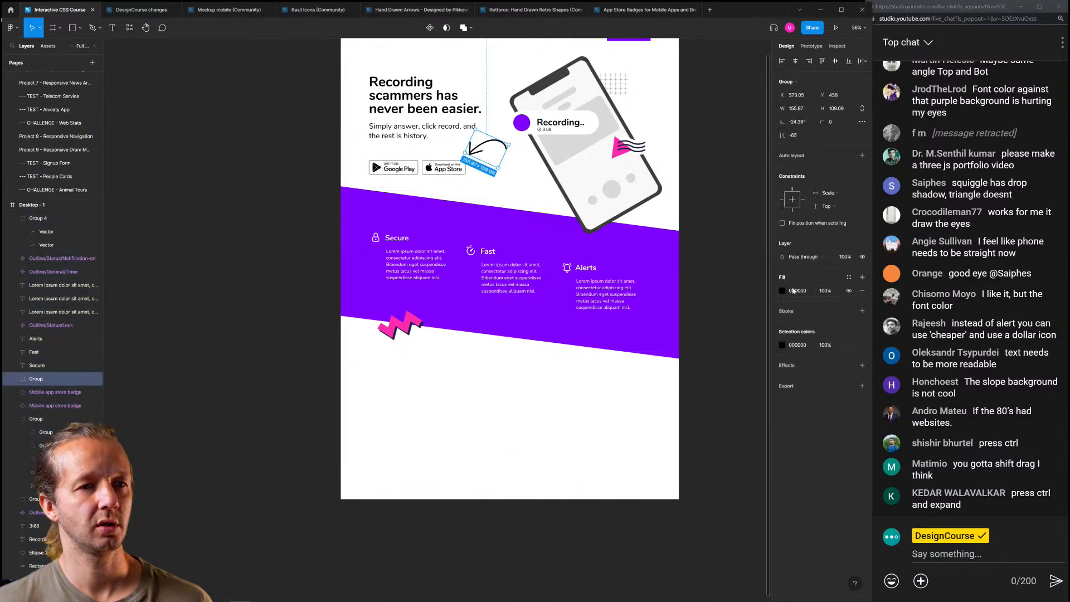
{"action": "left_click", "coordinate": [829, 195]}
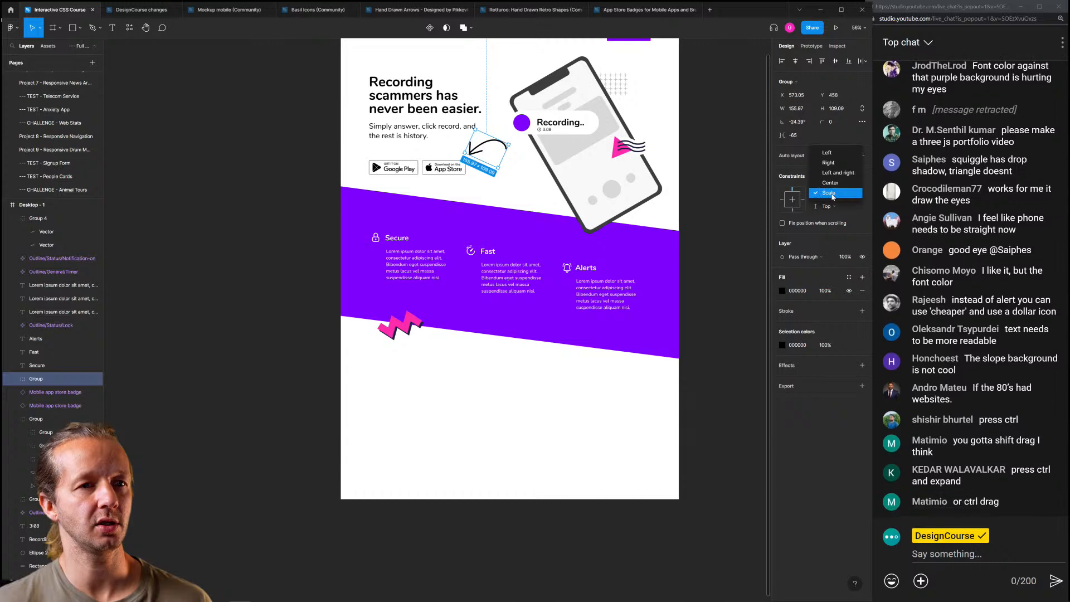
{"action": "left_click", "coordinate": [828, 155]}
{"action": "left_click", "coordinate": [535, 408]}
Set the vertical constraint of the pink triangle and wavy lines group on the phone to Bottom
{"action": "scroll", "coordinate": [482, 349], "scroll_direction": "down", "scroll_amount": 1}
{"action": "left_click_drag", "start_coordinate": [482, 349], "coordinate": [461, 373]}
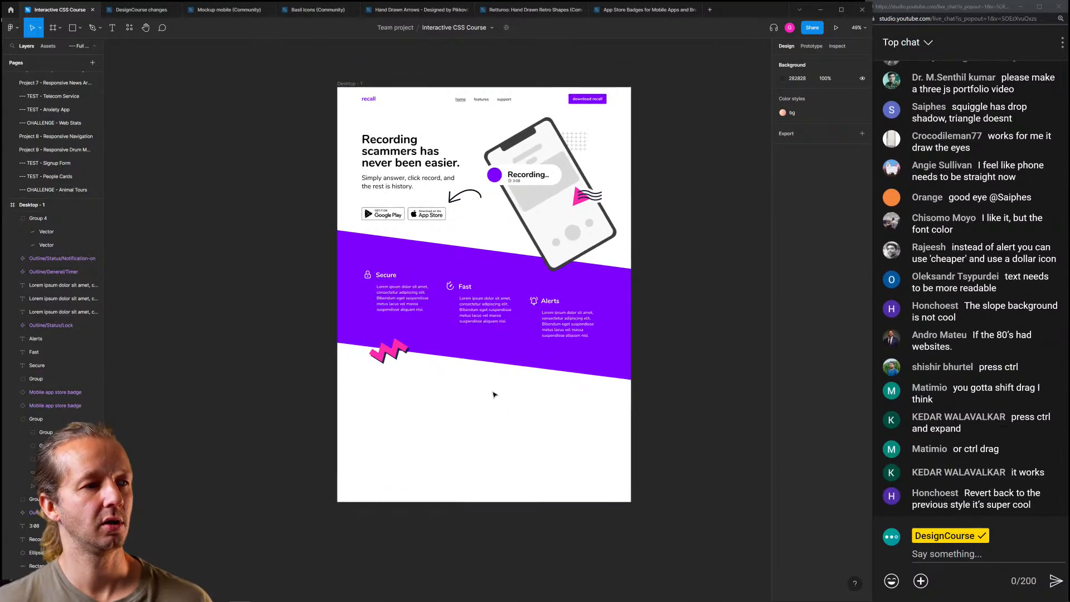
{"action": "left_click_drag", "start_coordinate": [494, 430], "coordinate": [474, 418]}
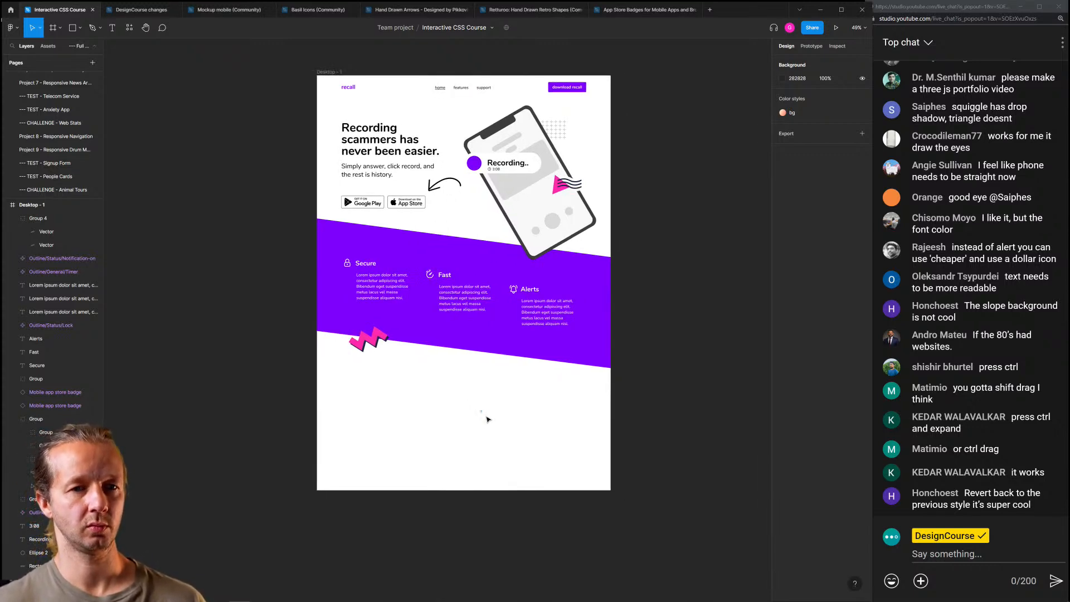
{"action": "left_click", "coordinate": [494, 426]}
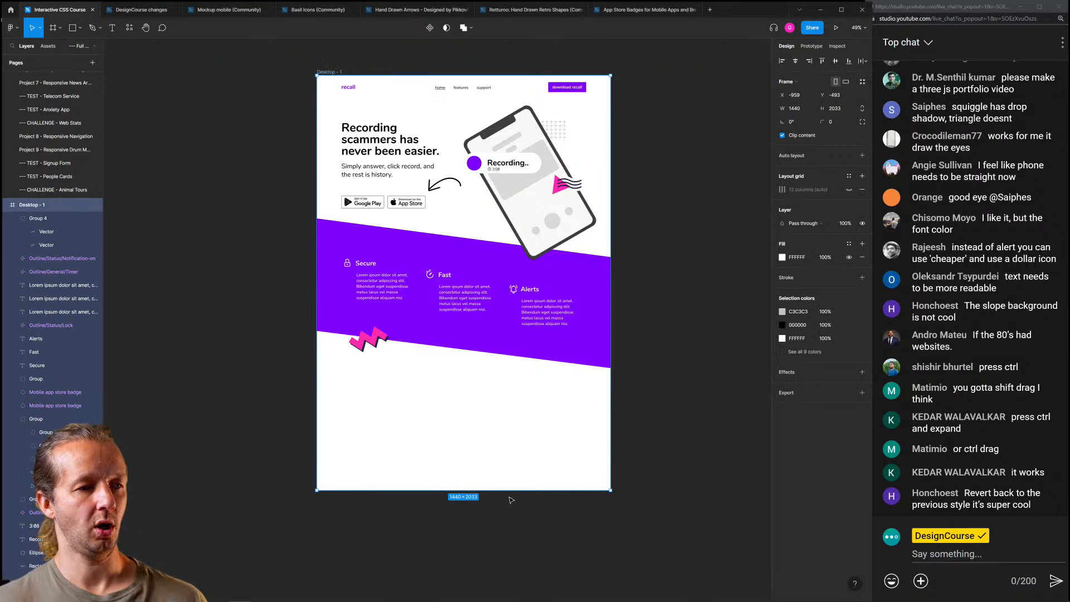
{"action": "left_click", "coordinate": [559, 186]}
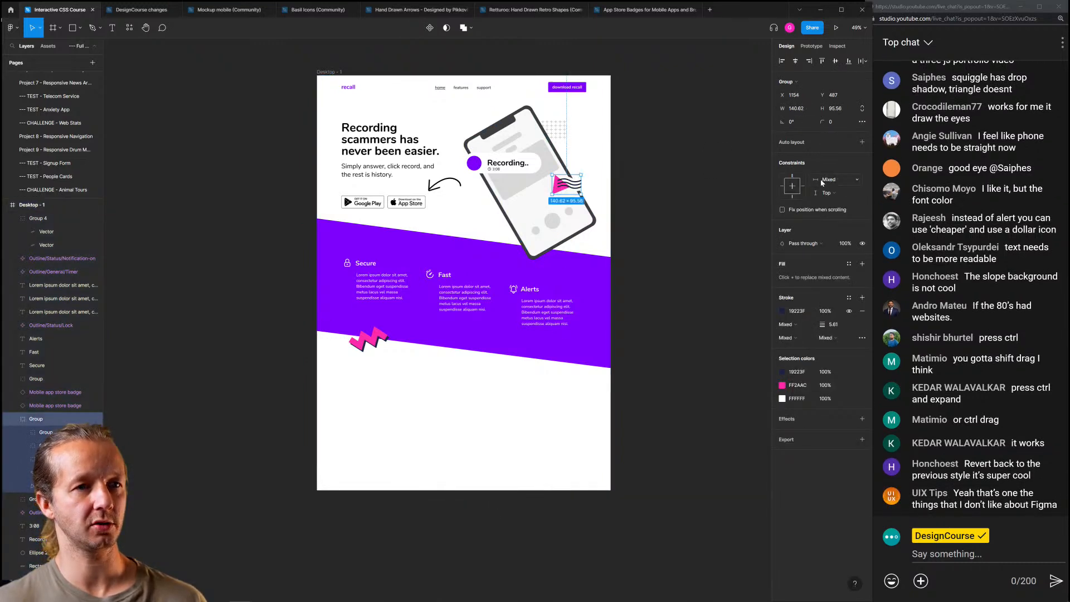
{"action": "left_click", "coordinate": [794, 194]}
Try shortening the Desktop - 1 frame to a height of about 1747, and undo the resize
{"action": "left_click", "coordinate": [346, 75]}
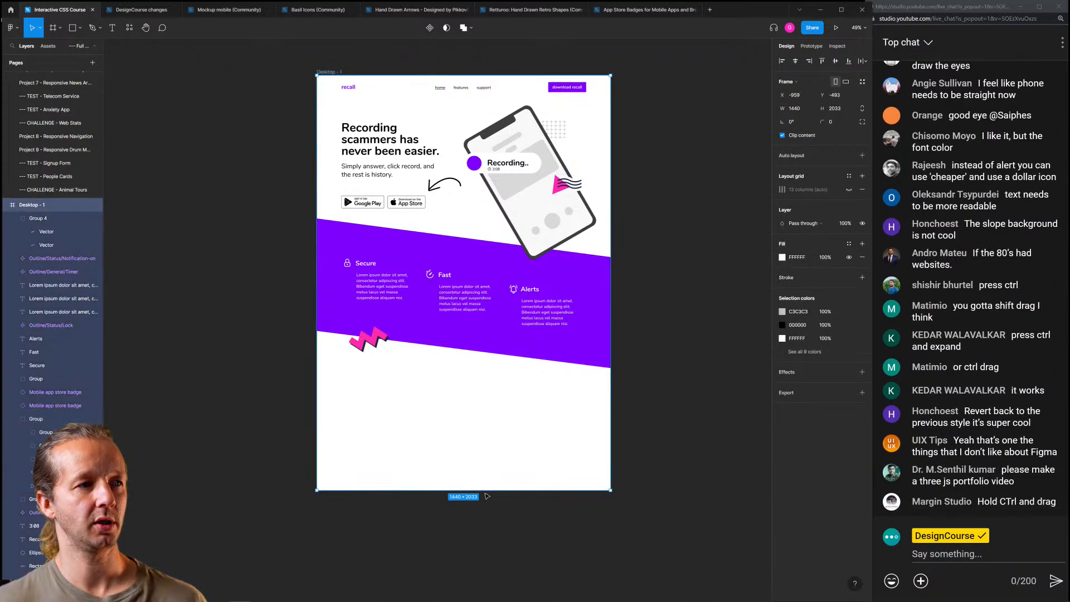
{"action": "left_click_drag", "start_coordinate": [497, 491], "coordinate": [505, 433]}
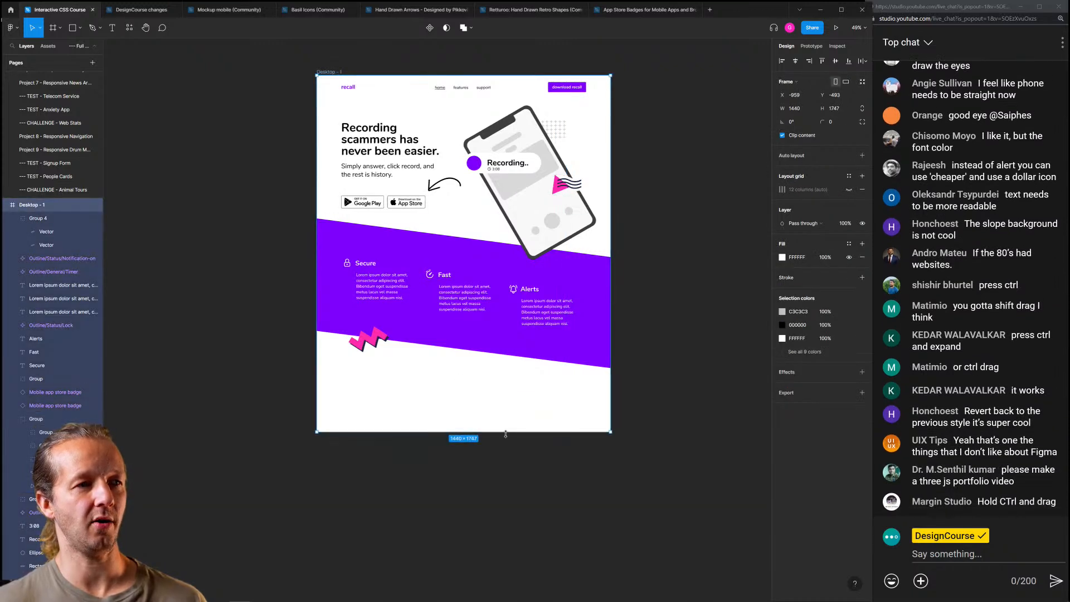
{"action": "key", "text": "ctrl+z"}
Inspect the constraints of the triangle and wavy lines group and review the empty area below the purple section
{"action": "left_click", "coordinate": [662, 219]}
{"action": "left_click", "coordinate": [571, 187], "text": "ctrl"}
{"action": "left_click", "coordinate": [635, 181]}
{"action": "left_click", "coordinate": [565, 186]}
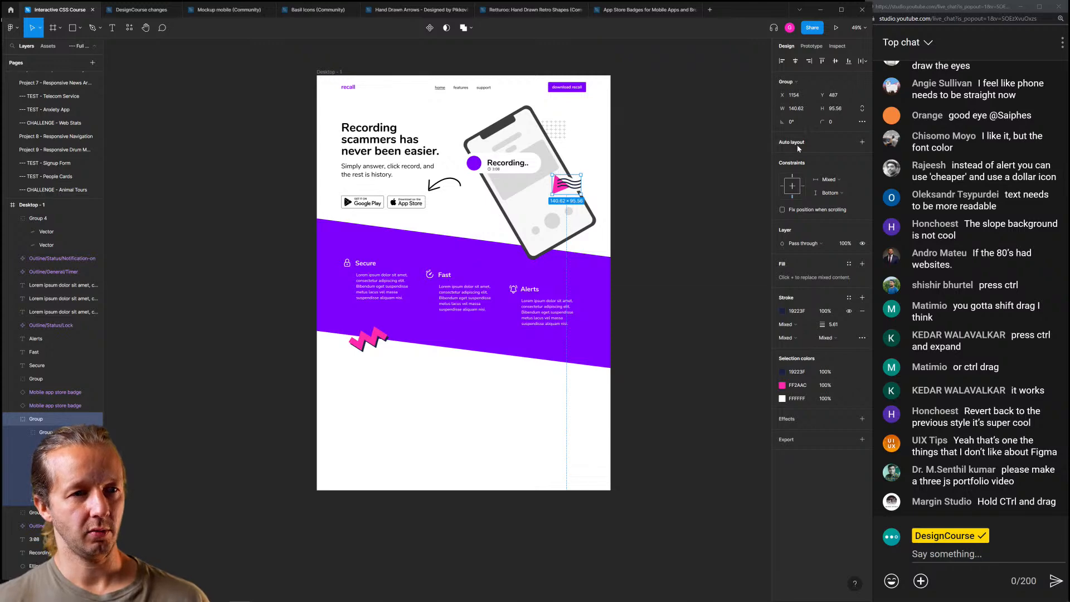
{"action": "left_click", "coordinate": [670, 169]}
{"action": "scroll", "coordinate": [415, 398], "scroll_direction": "up", "scroll_amount": 6}
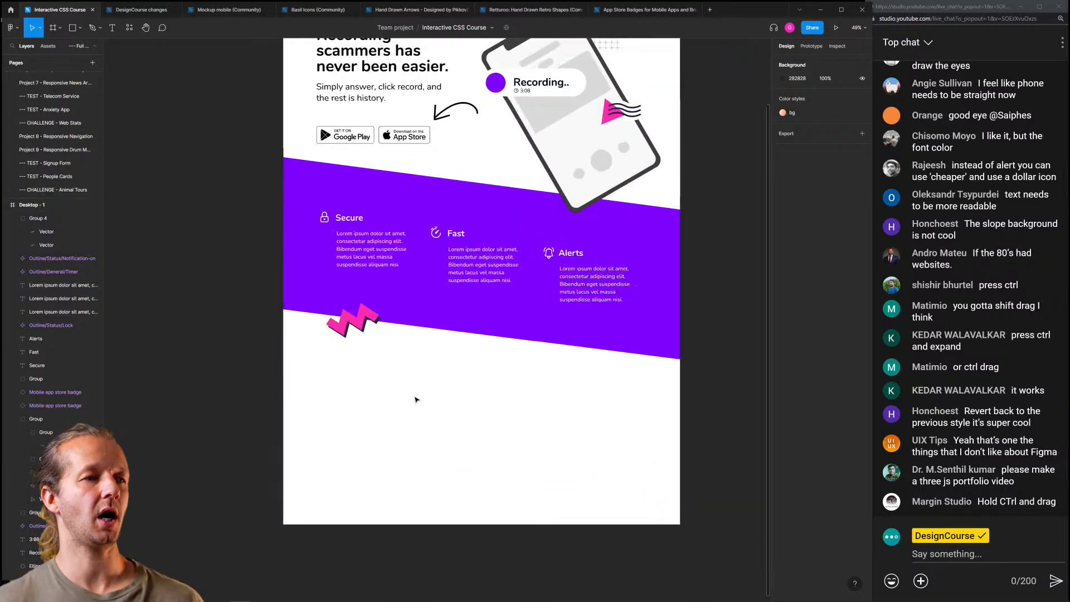
{"action": "scroll", "coordinate": [471, 380], "scroll_direction": "down", "scroll_amount": 4}
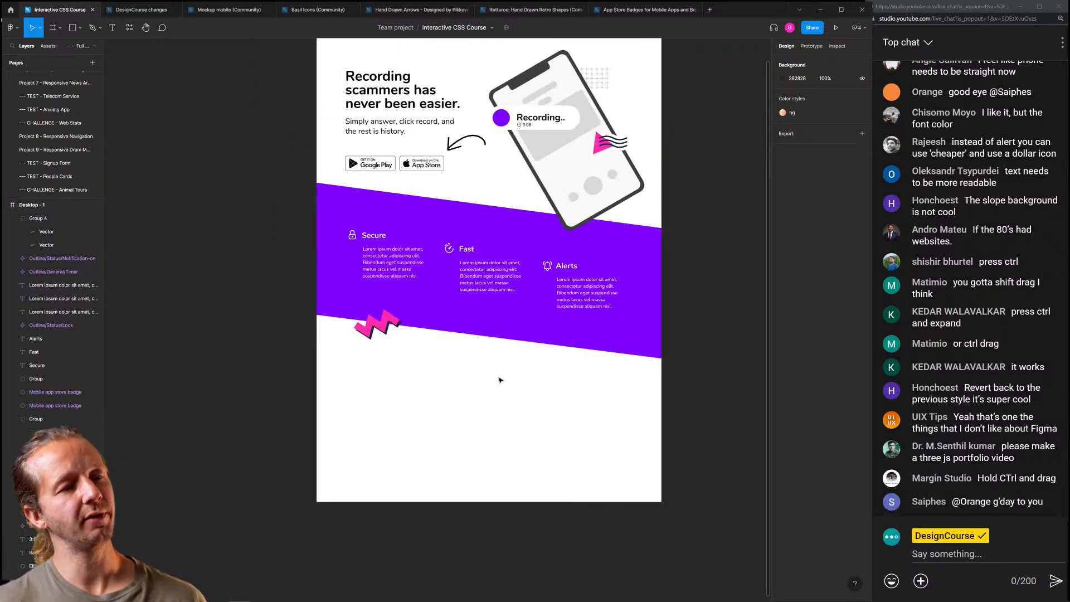
{"action": "left_click_drag", "start_coordinate": [486, 385], "coordinate": [464, 394]}
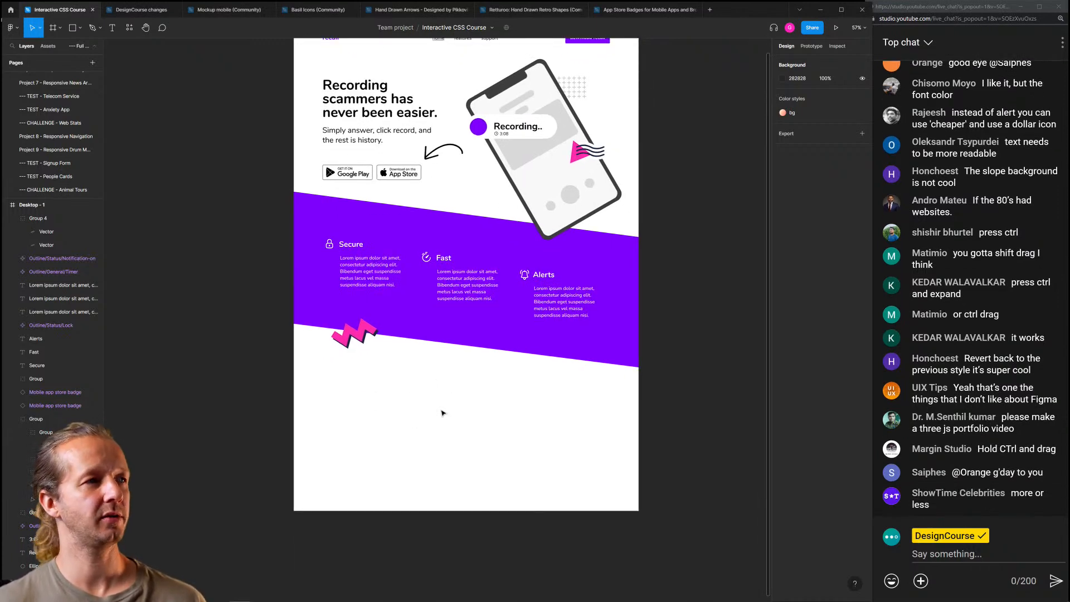
Search the Figma Community for "testimonials kit"
{"action": "left_click", "coordinate": [11, 10]}
{"action": "left_click", "coordinate": [157, 26]}
{"action": "type", "text": "testimonials kit"}
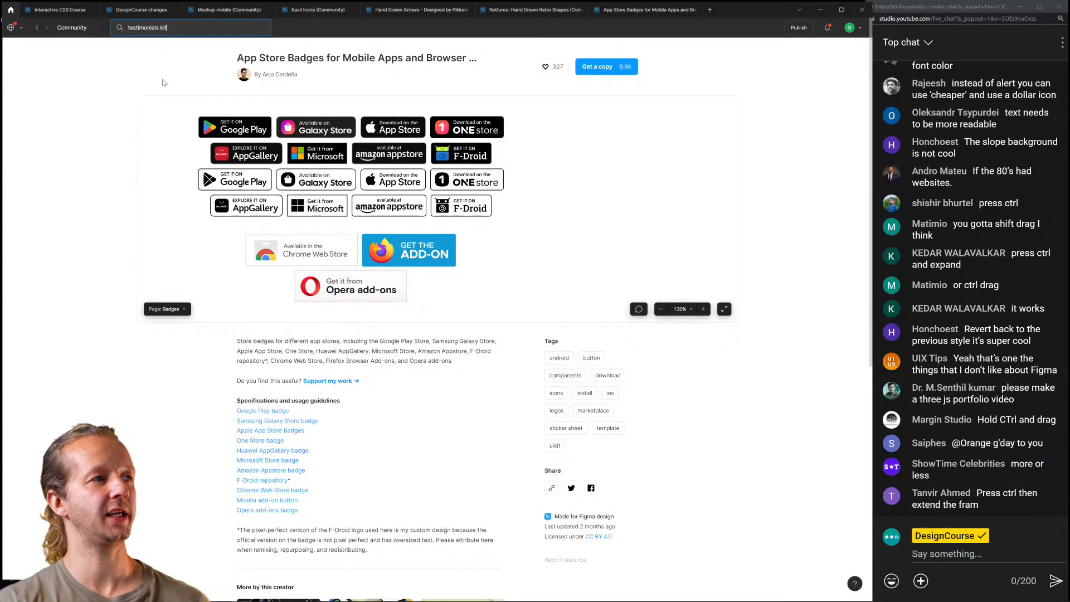
{"action": "key", "text": "Return"}
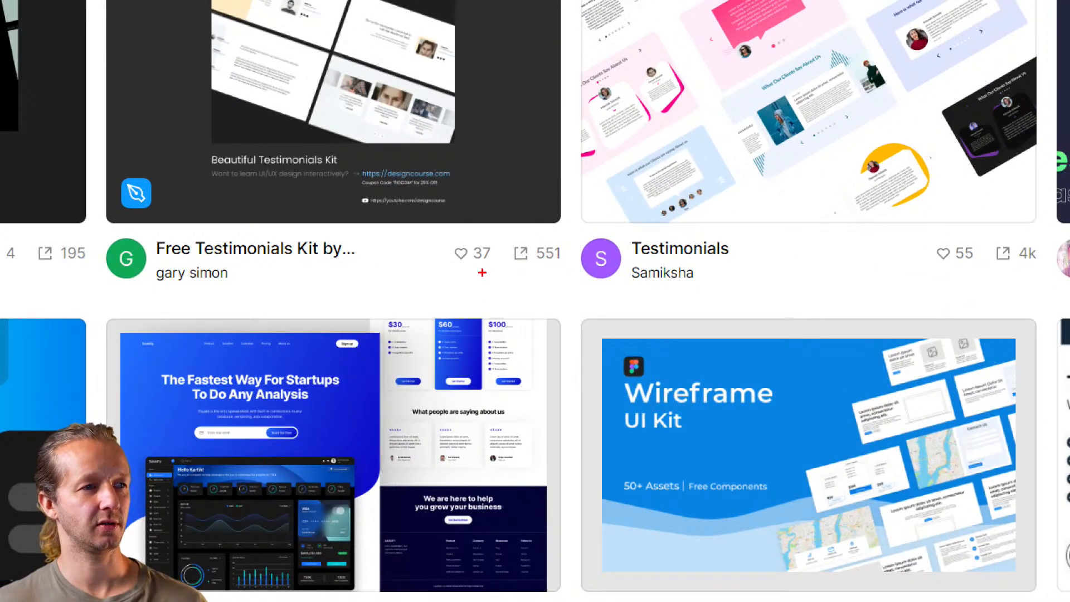
Open the Free Testimonials Kit by DesignCourse from the results and get a copy of it
{"action": "mouse_move", "coordinate": [482, 272]}
{"action": "left_mouse_down"}
{"action": "mouse_move", "coordinate": [489, 242]}
{"action": "mouse_move", "coordinate": [450, 247]}
{"action": "mouse_move", "coordinate": [471, 283]}
{"action": "left_mouse_up"}
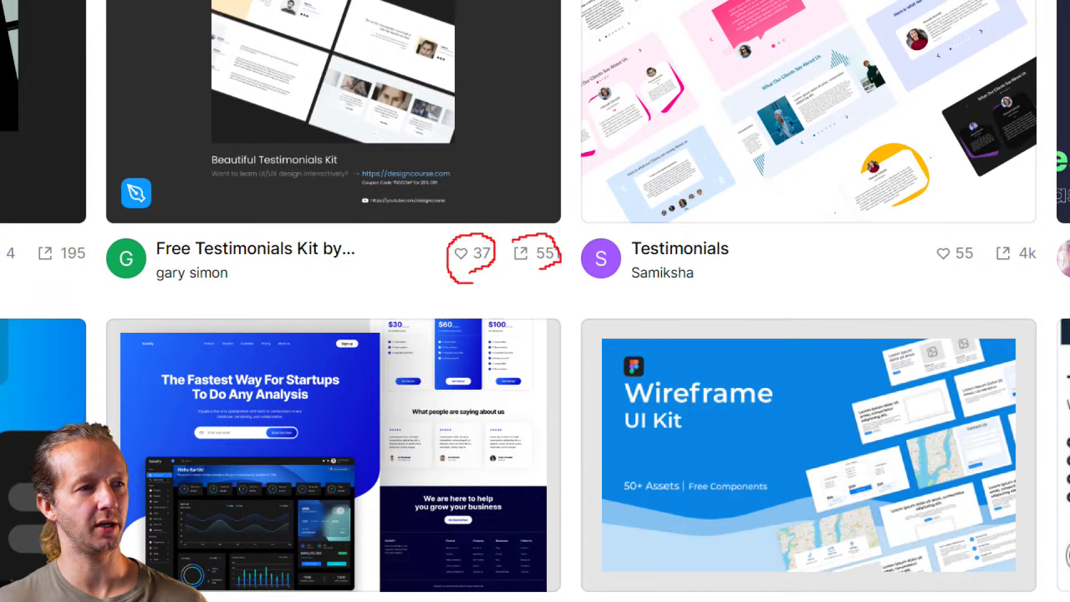
{"action": "key", "text": "Escape"}
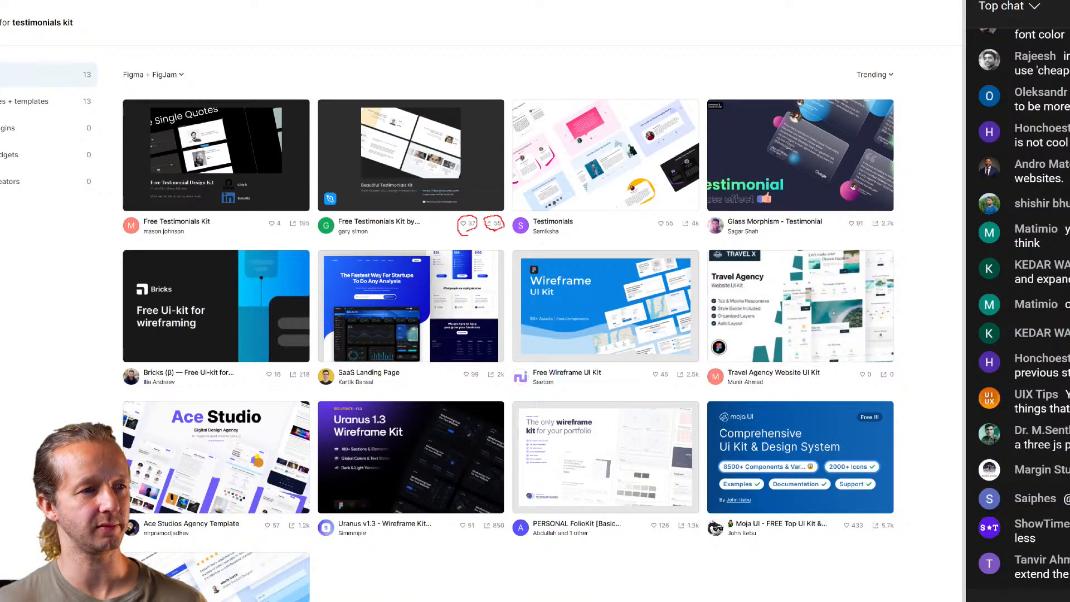
{"action": "left_click", "coordinate": [432, 184]}
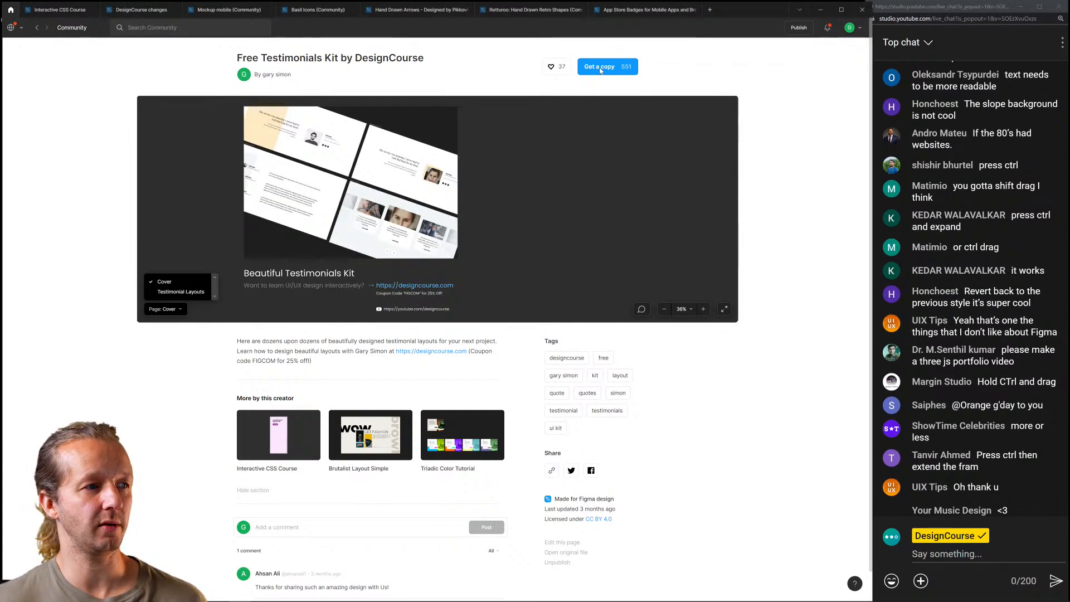
{"action": "left_click", "coordinate": [593, 102]}
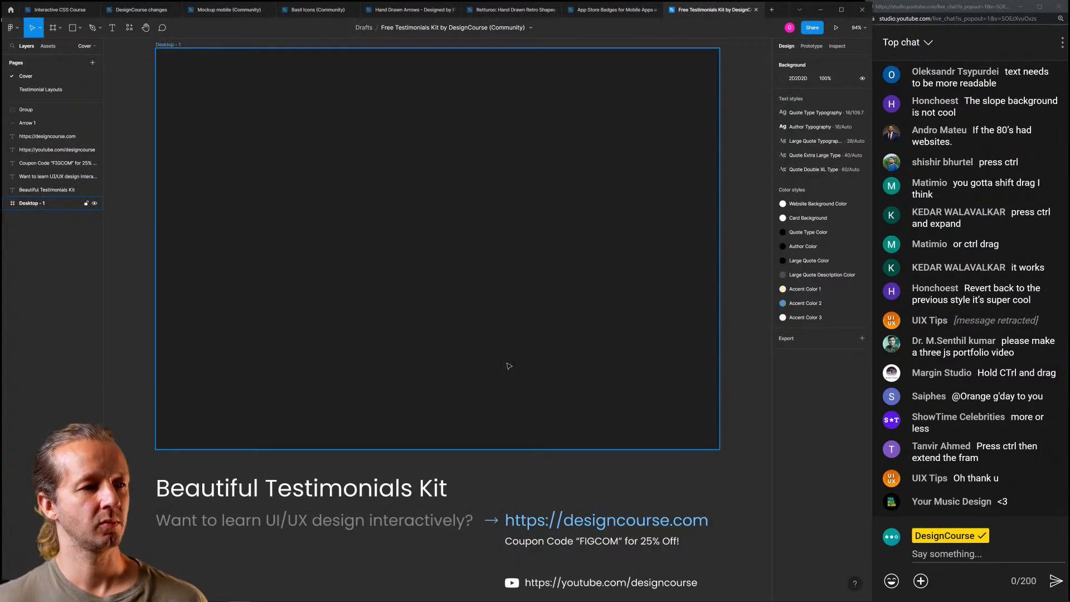
Open the Testimonial Layouts page and examine the Multi Quotes card layouts for one that suits the landing page
{"action": "left_click", "coordinate": [40, 90]}
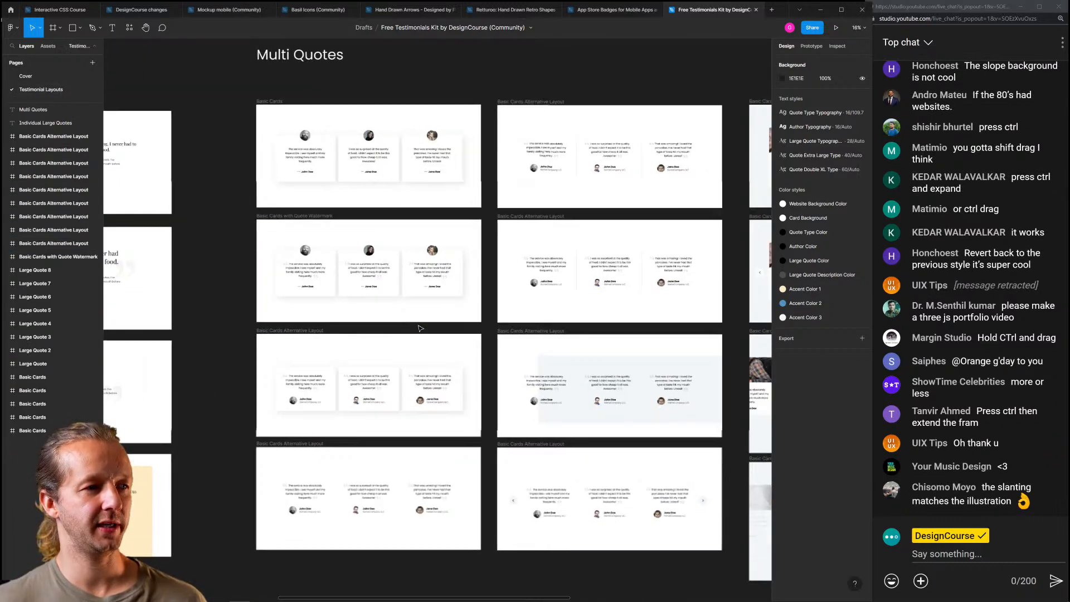
{"action": "scroll", "coordinate": [453, 302], "scroll_direction": "up", "scroll_amount": 3}
{"action": "left_click_drag", "start_coordinate": [631, 370], "coordinate": [386, 209]}
{"action": "left_click_drag", "start_coordinate": [370, 370], "coordinate": [619, 318]}
{"action": "left_click_drag", "start_coordinate": [379, 329], "coordinate": [708, 273]}
{"action": "left_click_drag", "start_coordinate": [240, 304], "coordinate": [686, 339]}
{"action": "left_click_drag", "start_coordinate": [232, 273], "coordinate": [570, 533]}
{"action": "left_click_drag", "start_coordinate": [516, 326], "coordinate": [418, 251]}
{"action": "left_click_drag", "start_coordinate": [481, 356], "coordinate": [438, 227]}
{"action": "left_click_drag", "start_coordinate": [690, 336], "coordinate": [335, 281]}
{"action": "left_click_drag", "start_coordinate": [660, 273], "coordinate": [435, 323]}
{"action": "left_click_drag", "start_coordinate": [507, 308], "coordinate": [302, 278]}
{"action": "left_click_drag", "start_coordinate": [616, 306], "coordinate": [171, 399]}
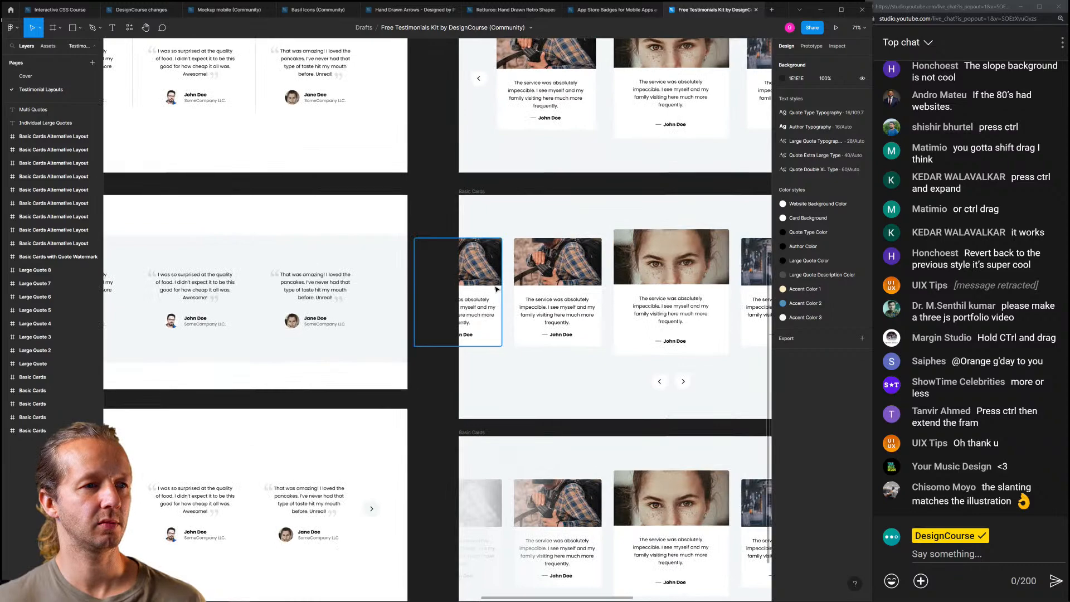
{"action": "scroll", "coordinate": [493, 289], "scroll_direction": "down", "scroll_amount": 1}
{"action": "left_click_drag", "start_coordinate": [636, 329], "coordinate": [421, 331]}
{"action": "left_click_drag", "start_coordinate": [357, 336], "coordinate": [627, 335]}
{"action": "left_click_drag", "start_coordinate": [431, 339], "coordinate": [610, 337]}
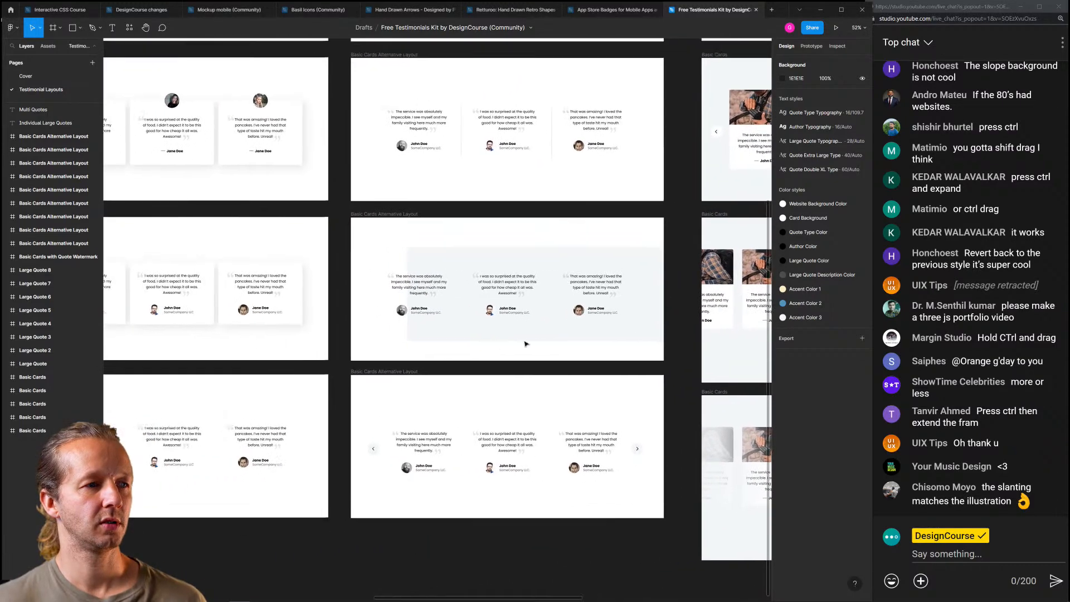
{"action": "scroll", "coordinate": [519, 325], "scroll_direction": "up", "scroll_amount": 2}
{"action": "left_click_drag", "start_coordinate": [710, 361], "coordinate": [268, 176]}
Copy the three-quote layout with the offset light background rectangle into the landing page, placing it below the purple section
{"action": "left_click", "coordinate": [360, 149]}
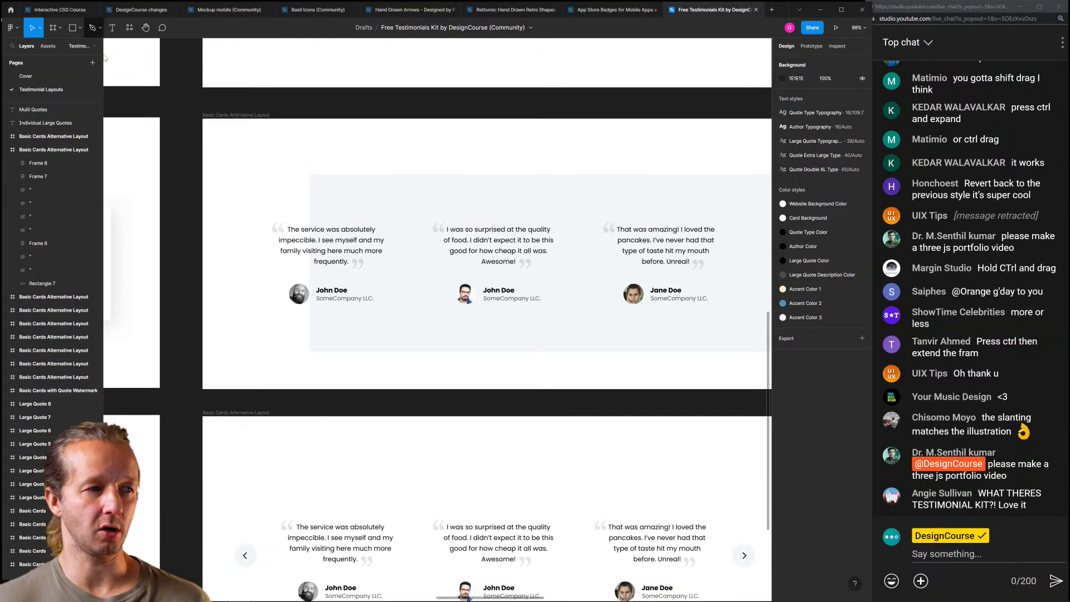
{"action": "left_click", "coordinate": [63, 13]}
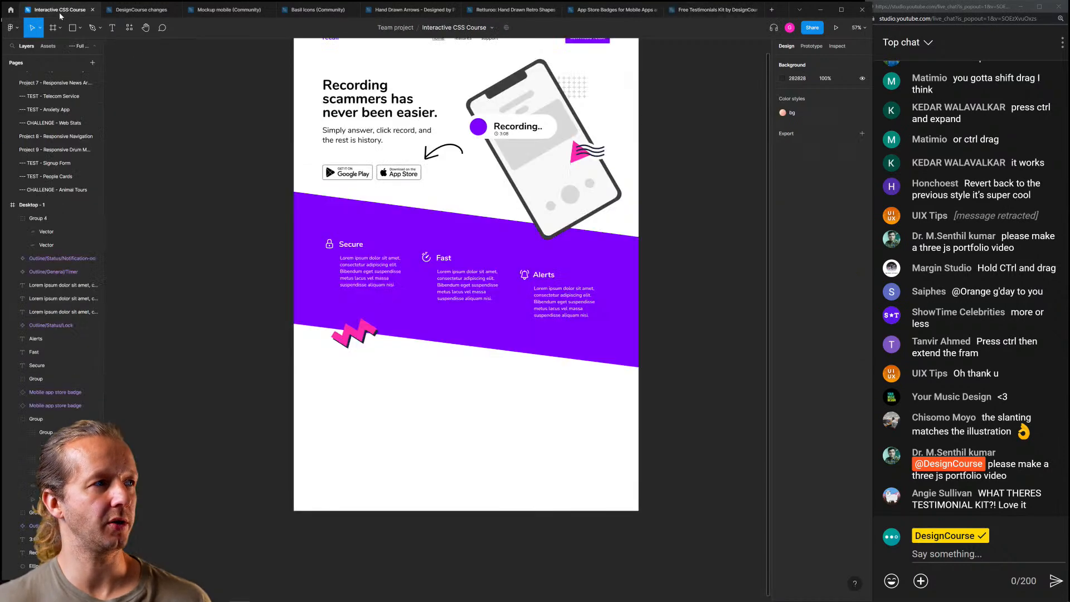
{"action": "key", "text": "ctrl+v"}
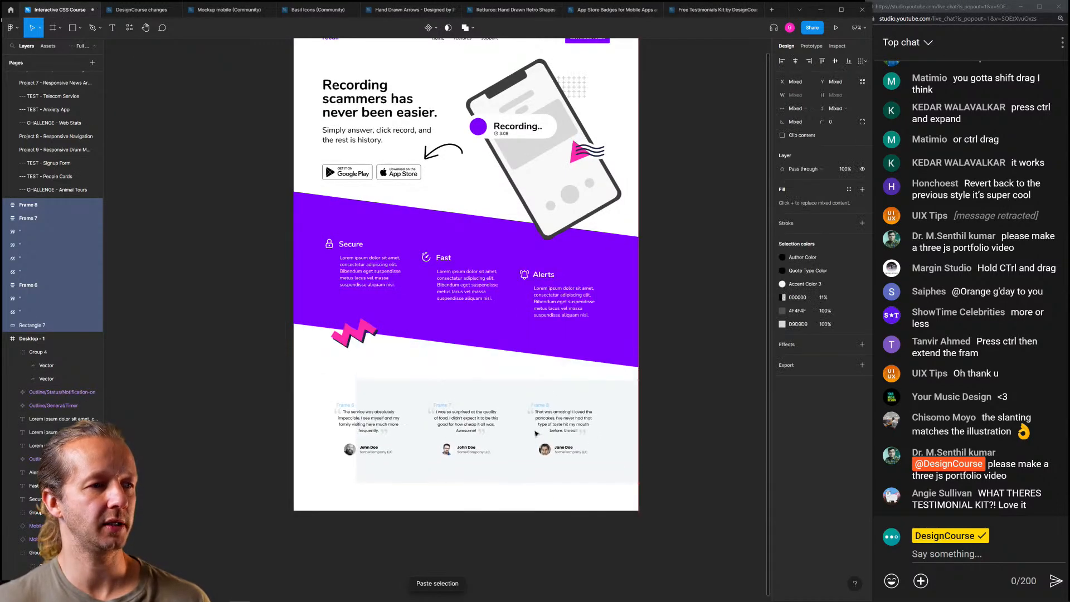
{"action": "left_click_drag", "start_coordinate": [537, 435], "coordinate": [537, 434]}
{"action": "left_click", "coordinate": [699, 427]}
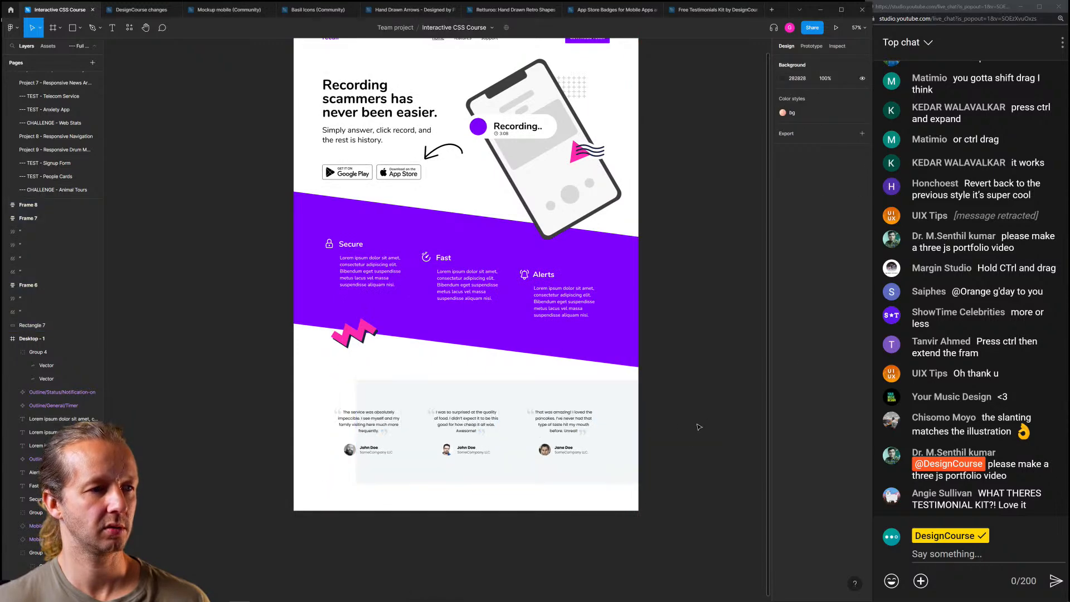
Recolor the rectangle behind the pasted quotes, sampling the section's purple and lightening it to F6F3FA
{"action": "scroll", "coordinate": [485, 507], "scroll_direction": "up", "scroll_amount": 4}
{"action": "scroll", "coordinate": [479, 470], "scroll_direction": "down", "scroll_amount": 5}
{"action": "left_click", "coordinate": [506, 400]}
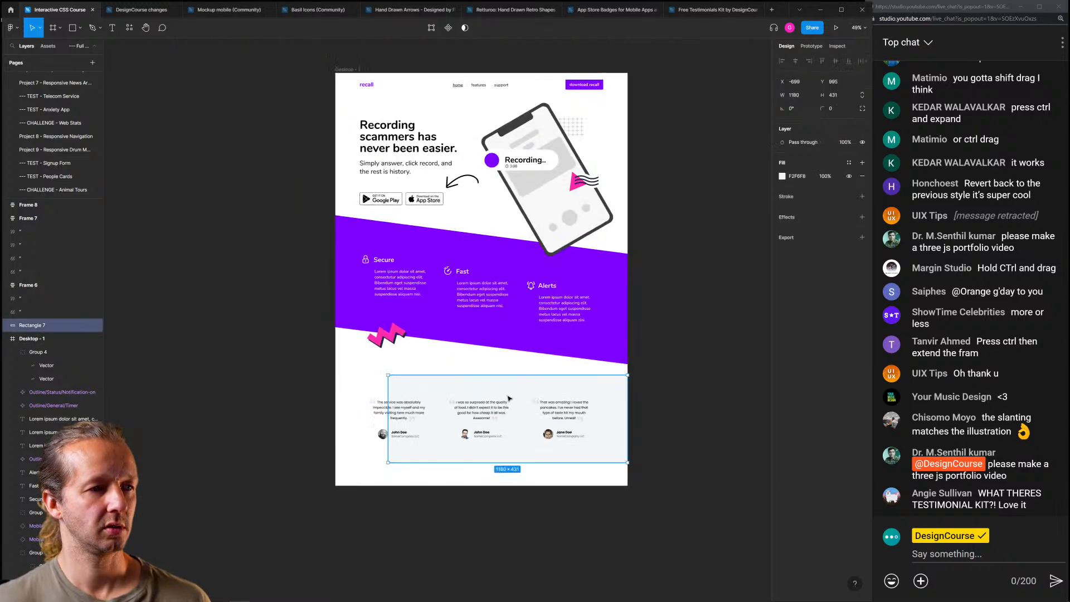
{"action": "key", "text": "i"}
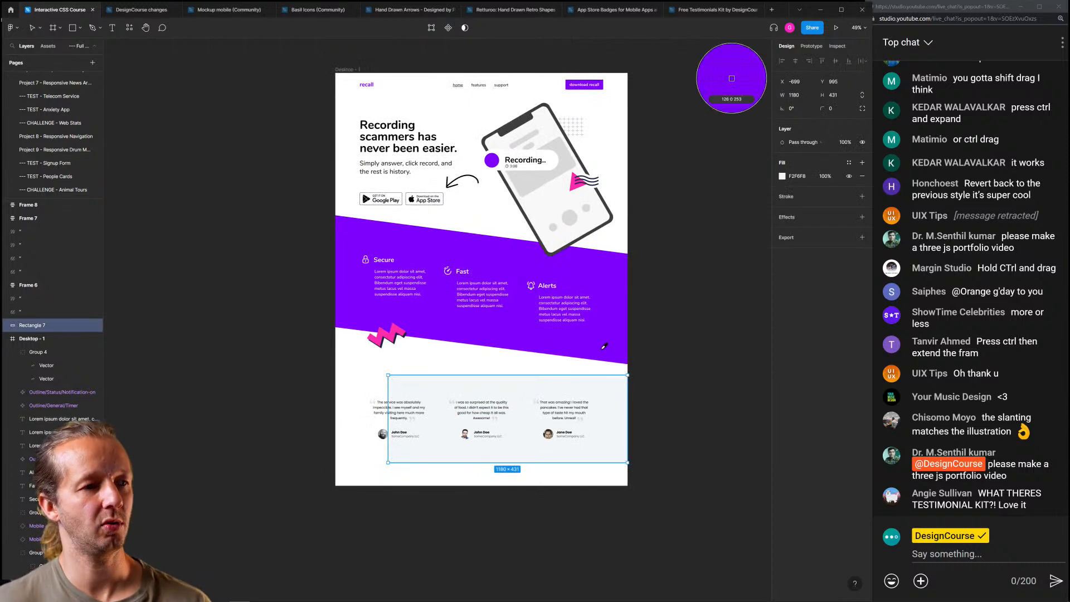
{"action": "left_click", "coordinate": [602, 348]}
{"action": "left_click", "coordinate": [781, 178]}
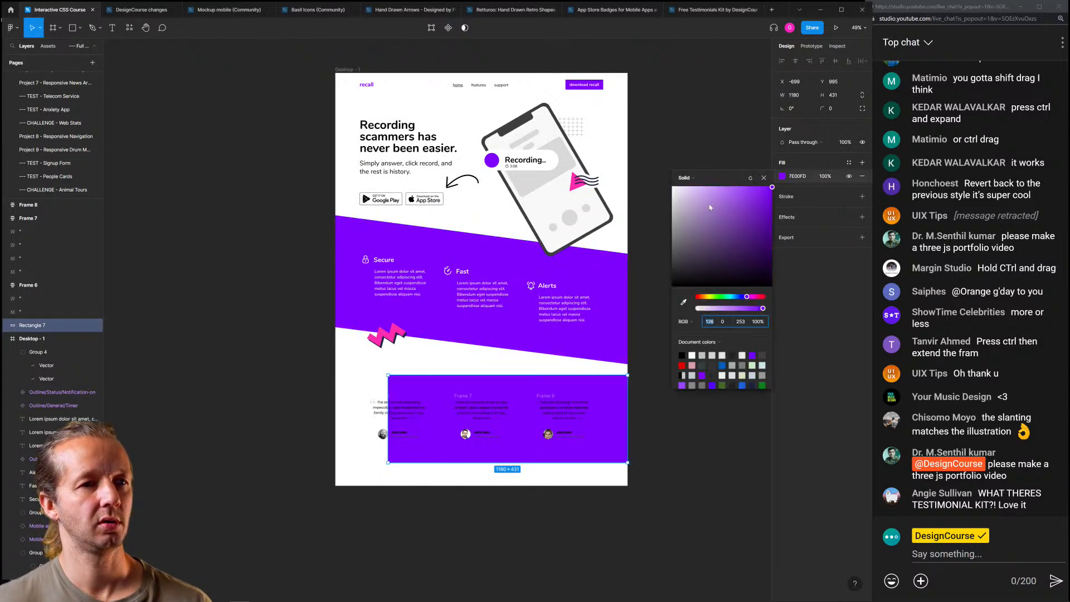
{"action": "left_click", "coordinate": [681, 189]}
{"action": "left_click_drag", "start_coordinate": [671, 188], "coordinate": [675, 193]}
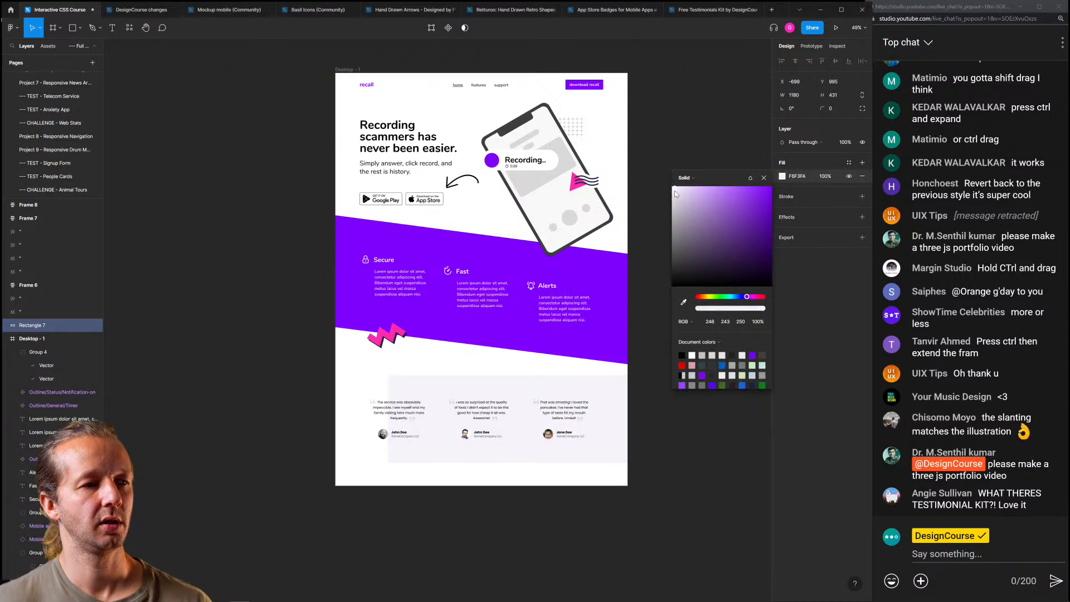
{"action": "left_click", "coordinate": [638, 458]}
Delete the testimonial background rectangle and the three pasted quotes from the landing page
{"action": "left_click", "coordinate": [609, 401]}
{"action": "key", "text": "Delete"}
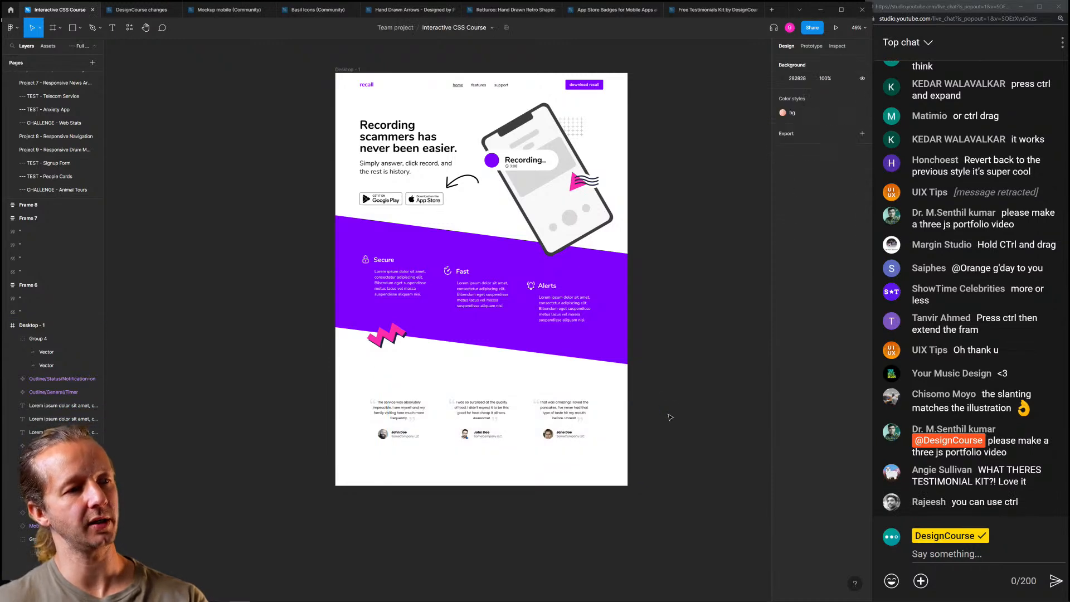
{"action": "left_click_drag", "start_coordinate": [350, 393], "coordinate": [599, 457]}
{"action": "key", "text": "Delete"}
Extend the Desktop - 1 frame downward to a height of about 2474
{"action": "left_click", "coordinate": [344, 70]}
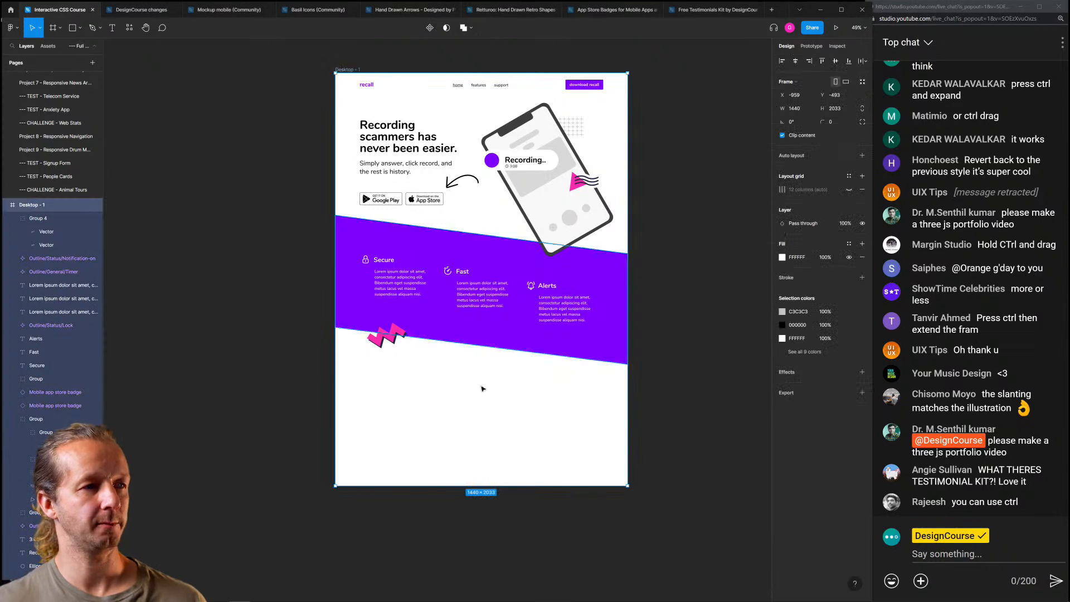
{"action": "left_click_drag", "start_coordinate": [521, 486], "coordinate": [521, 596]}
{"action": "scroll", "coordinate": [441, 280], "scroll_direction": "up", "scroll_amount": 5}
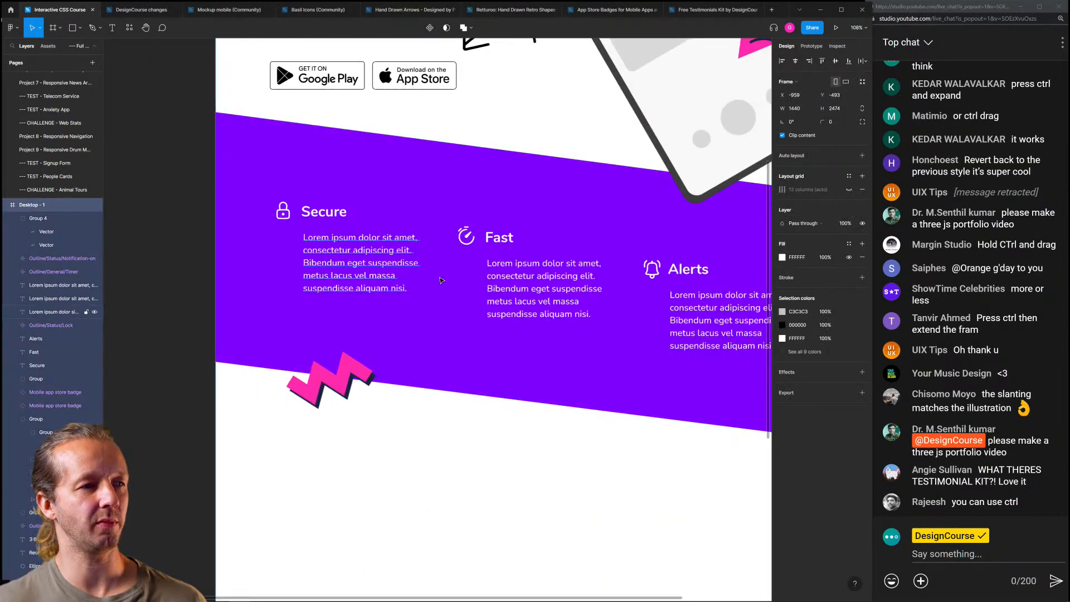
{"action": "scroll", "coordinate": [673, 344], "scroll_direction": "down", "scroll_amount": 5}
{"action": "left_click_drag", "start_coordinate": [453, 417], "coordinate": [569, 461]}
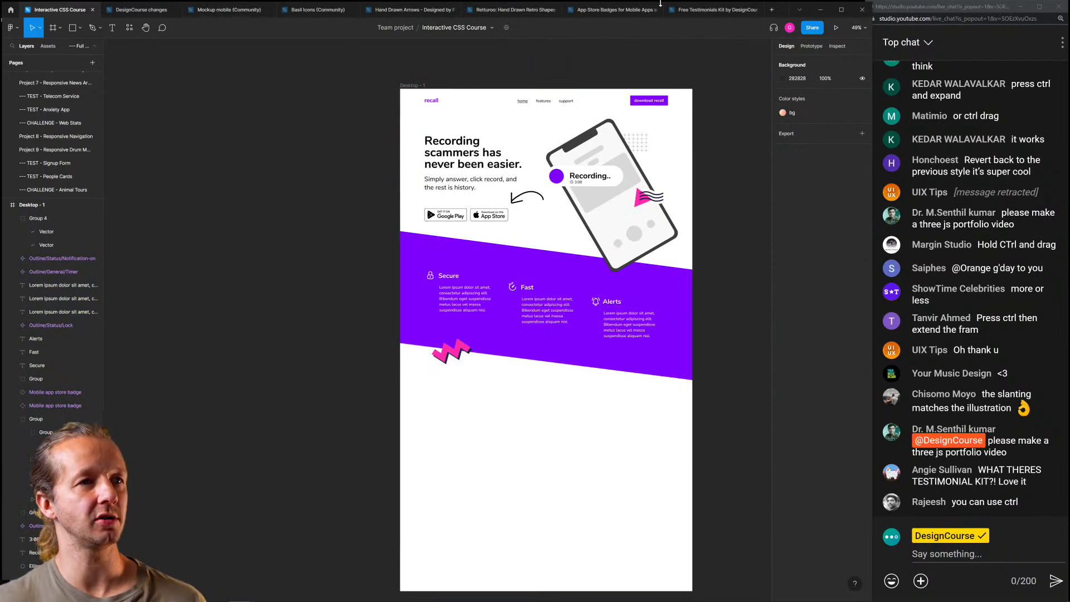
Return to the testimonials kit and copy the contents of the Large Quote 3 layout
{"action": "left_click", "coordinate": [691, 10]}
{"action": "scroll", "coordinate": [608, 399], "scroll_direction": "down", "scroll_amount": 5}
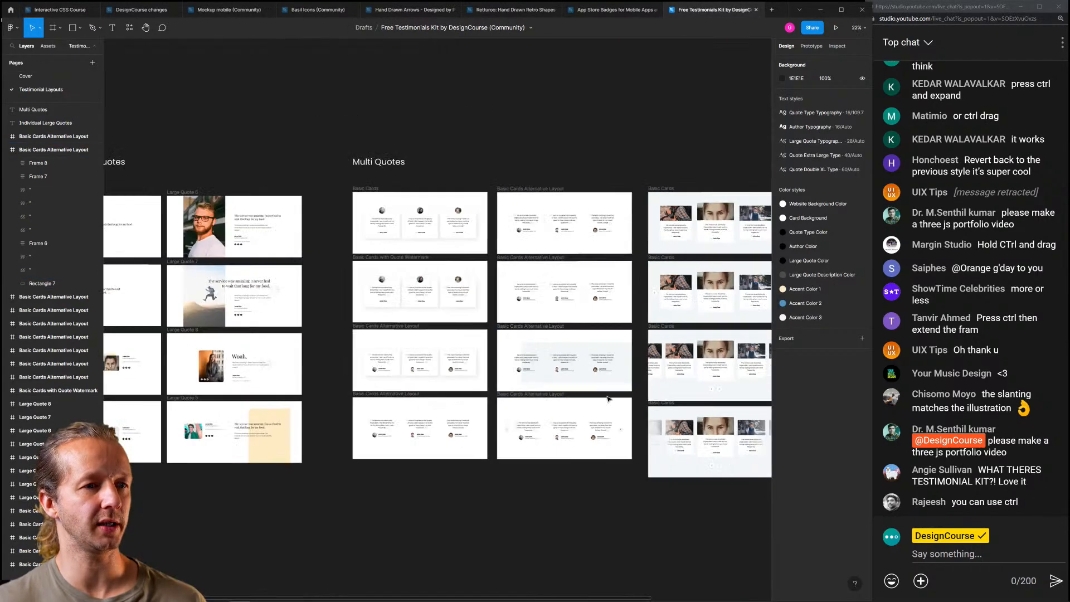
{"action": "scroll", "coordinate": [608, 399], "scroll_direction": "right", "scroll_amount": 3}
{"action": "scroll", "coordinate": [328, 389], "scroll_direction": "left", "scroll_amount": 7}
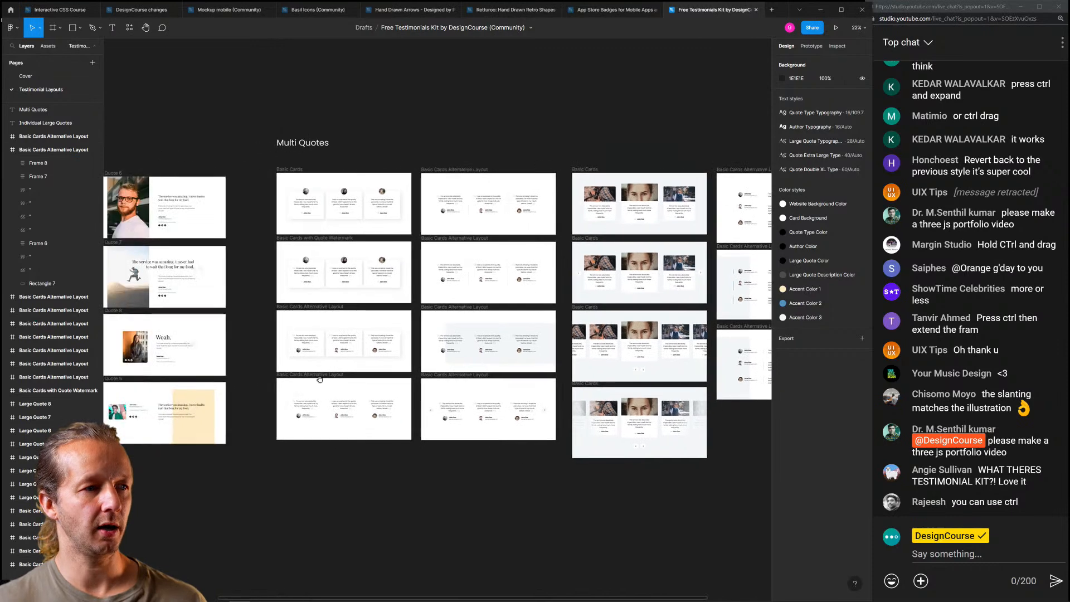
{"action": "left_click_drag", "start_coordinate": [426, 403], "coordinate": [468, 398]}
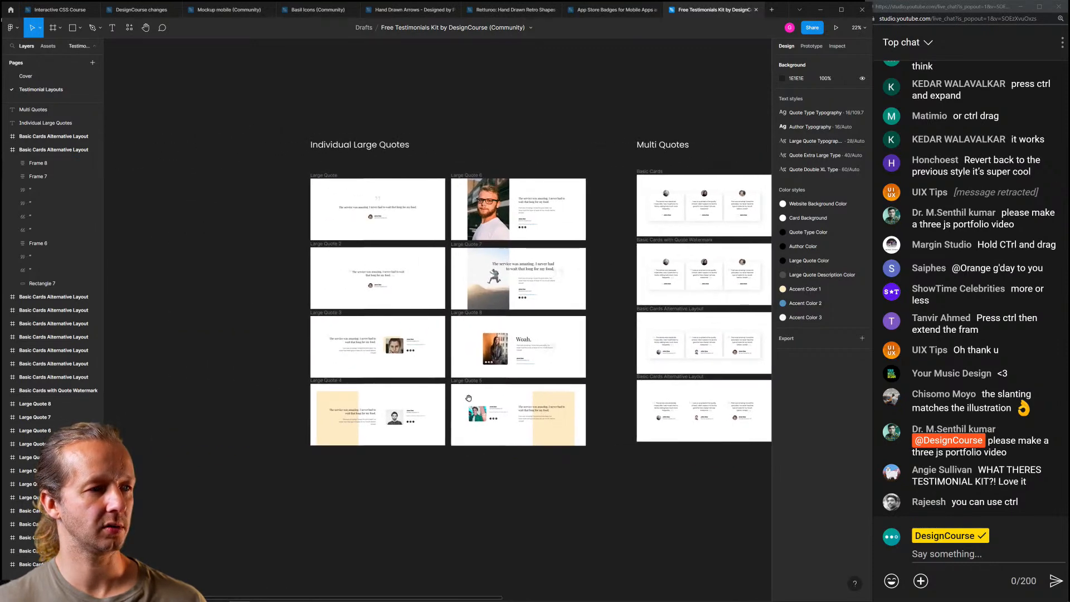
{"action": "scroll", "coordinate": [407, 352], "scroll_direction": "up", "scroll_amount": 5}
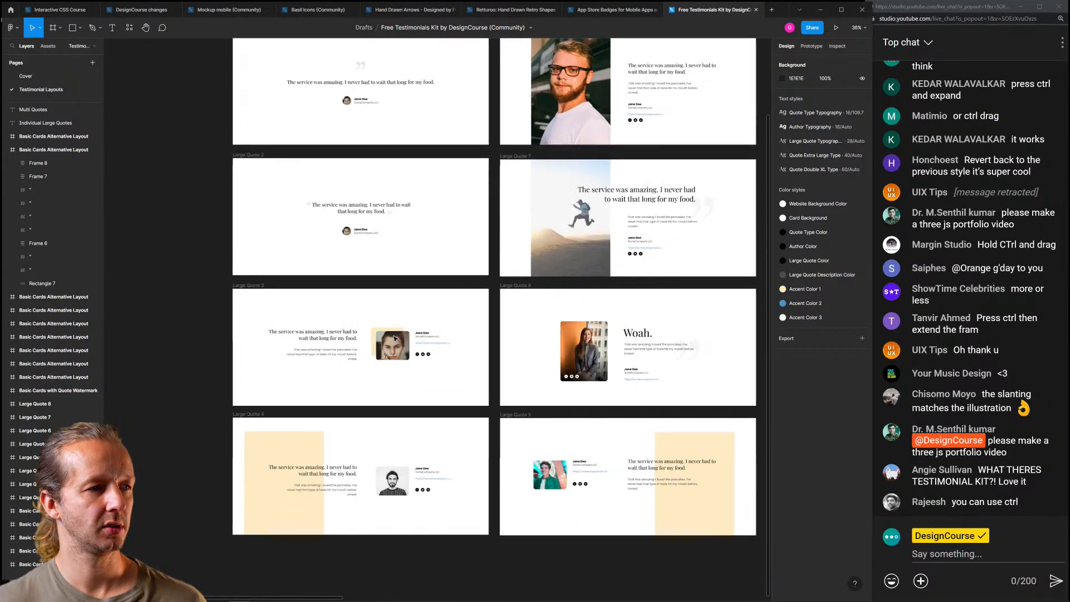
{"action": "mouse_move", "coordinate": [445, 338]}
{"action": "left_mouse_down"}
{"action": "mouse_move", "coordinate": [425, 371]}
{"action": "mouse_move", "coordinate": [417, 362]}
{"action": "mouse_move", "coordinate": [438, 359]}
{"action": "mouse_move", "coordinate": [445, 325]}
{"action": "left_mouse_up"}
{"action": "left_click_drag", "start_coordinate": [257, 301], "coordinate": [473, 358]}
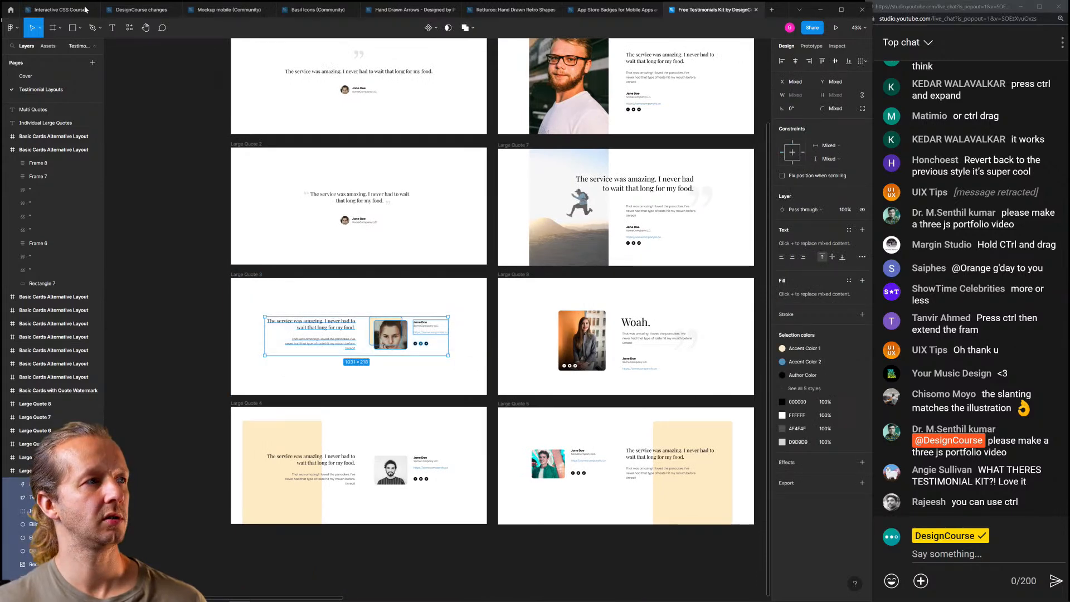
Paste the large quote testimonial into the landing page and position it in the white area below the purple section
{"action": "left_click", "coordinate": [61, 9]}
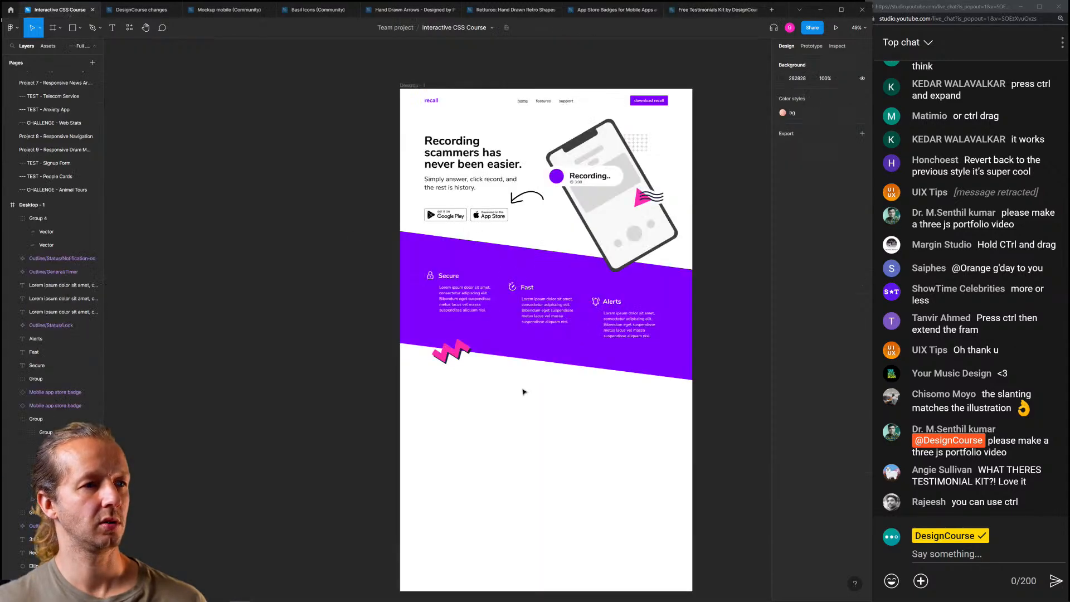
{"action": "scroll", "coordinate": [557, 434], "scroll_direction": "up", "scroll_amount": 3}
{"action": "key", "text": "ctrl+v"}
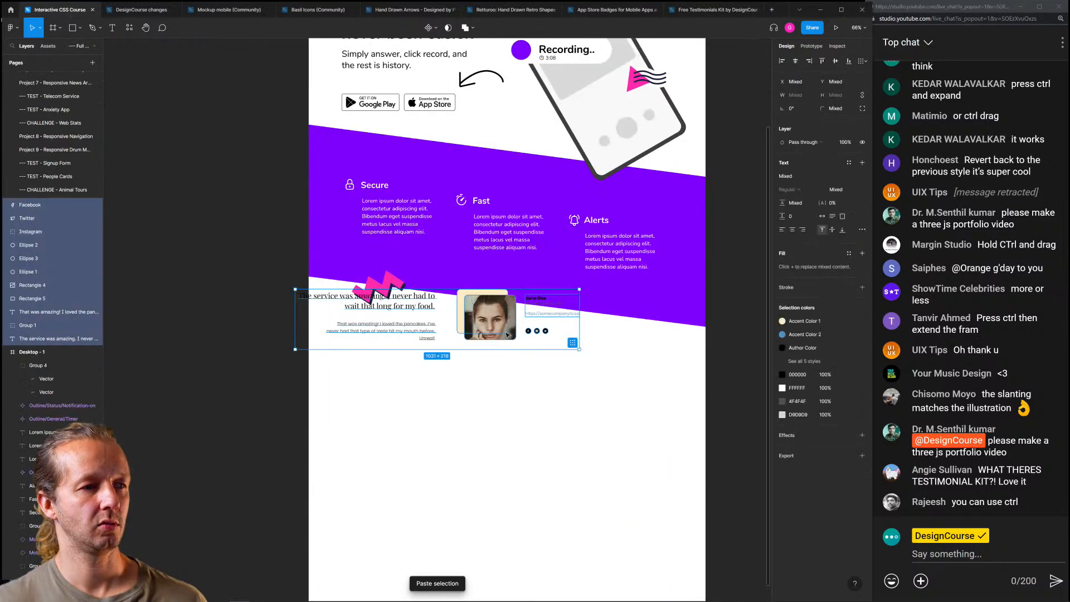
{"action": "mouse_move", "coordinate": [561, 412]}
{"action": "left_mouse_down"}
{"action": "mouse_move", "coordinate": [555, 404]}
{"action": "mouse_move", "coordinate": [555, 421]}
{"action": "left_mouse_up"}
{"action": "scroll", "coordinate": [555, 405], "scroll_direction": "down", "scroll_amount": 3}
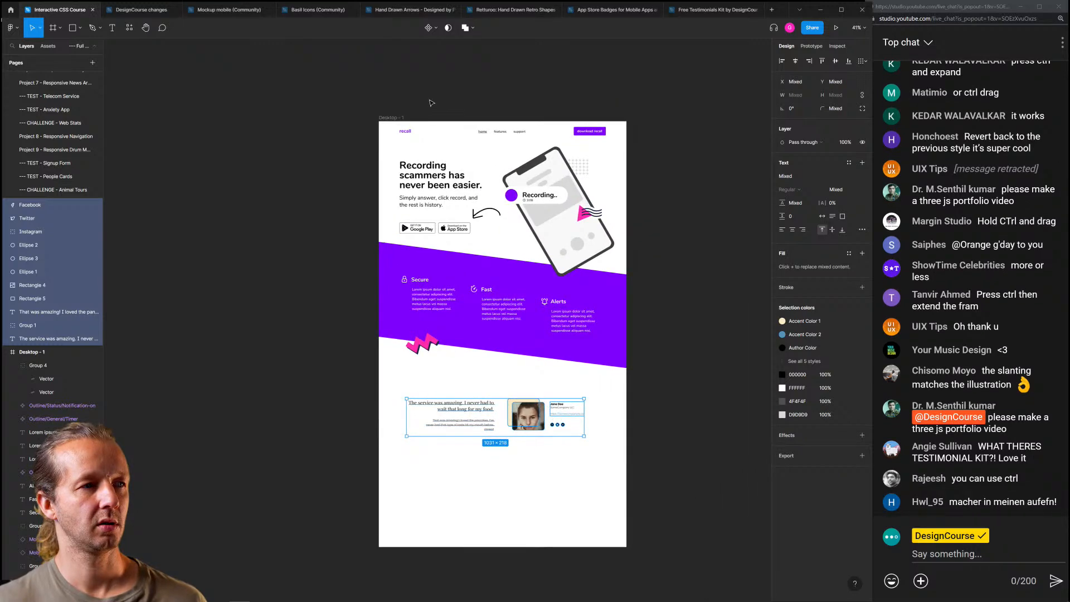
Show the 12-column layout grid on the Desktop - 1 frame
{"action": "left_click", "coordinate": [392, 118]}
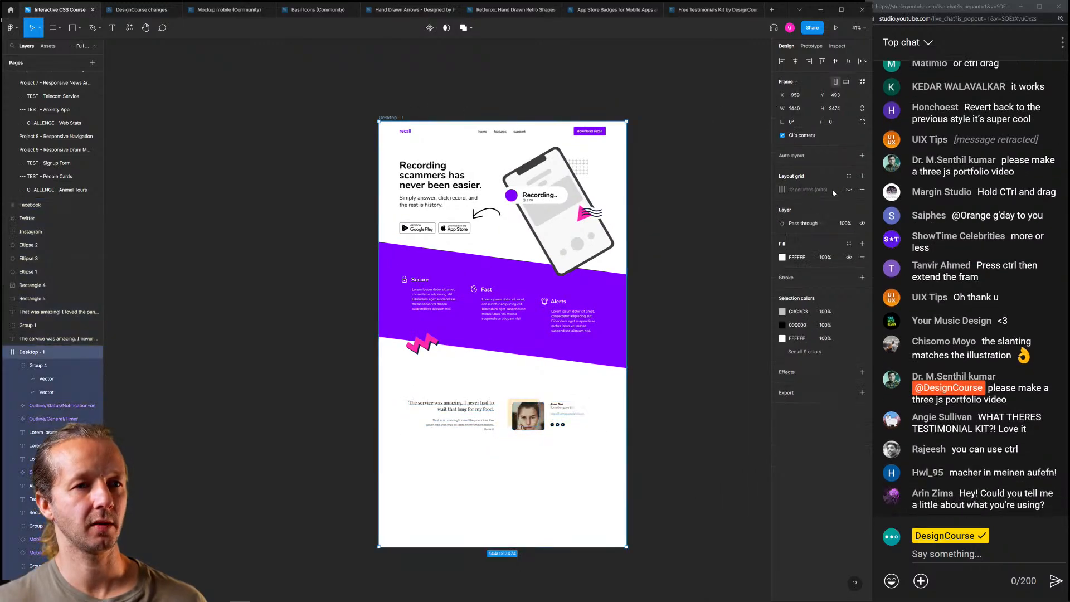
{"action": "left_click", "coordinate": [849, 190]}
{"action": "left_click", "coordinate": [712, 400]}
{"action": "scroll", "coordinate": [510, 453], "scroll_direction": "up", "scroll_amount": 5}
{"action": "left_click_drag", "start_coordinate": [456, 445], "coordinate": [462, 413]}
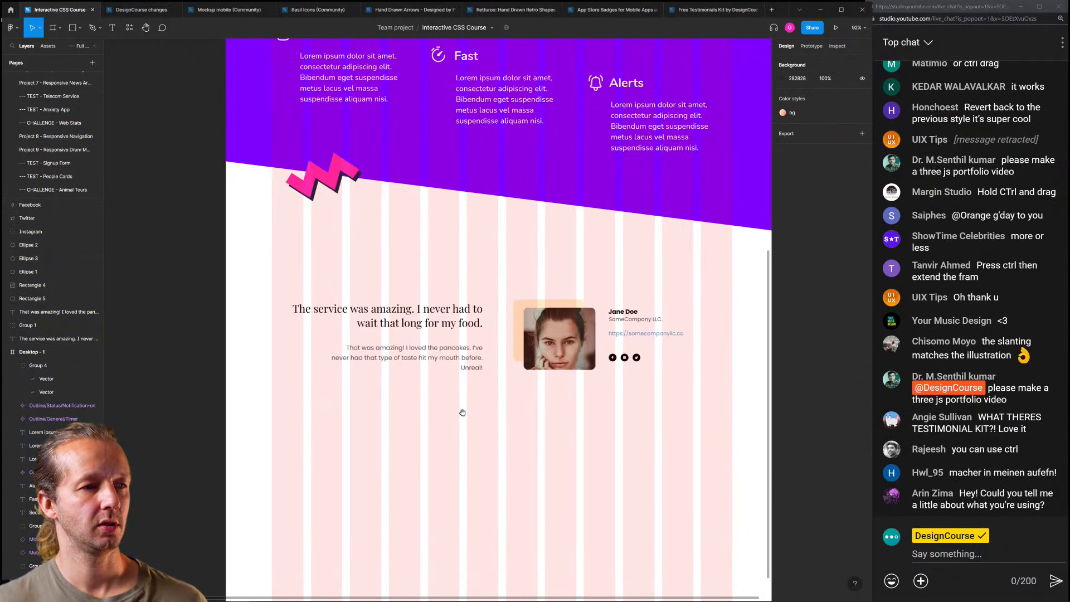
Shift the quote texts and author block leftward to fit the column grid, widening the description box to 452
{"action": "left_click", "coordinate": [351, 318]}
{"action": "left_click_drag", "start_coordinate": [378, 319], "coordinate": [358, 319]}
{"action": "left_click_drag", "start_coordinate": [459, 363], "coordinate": [435, 363]}
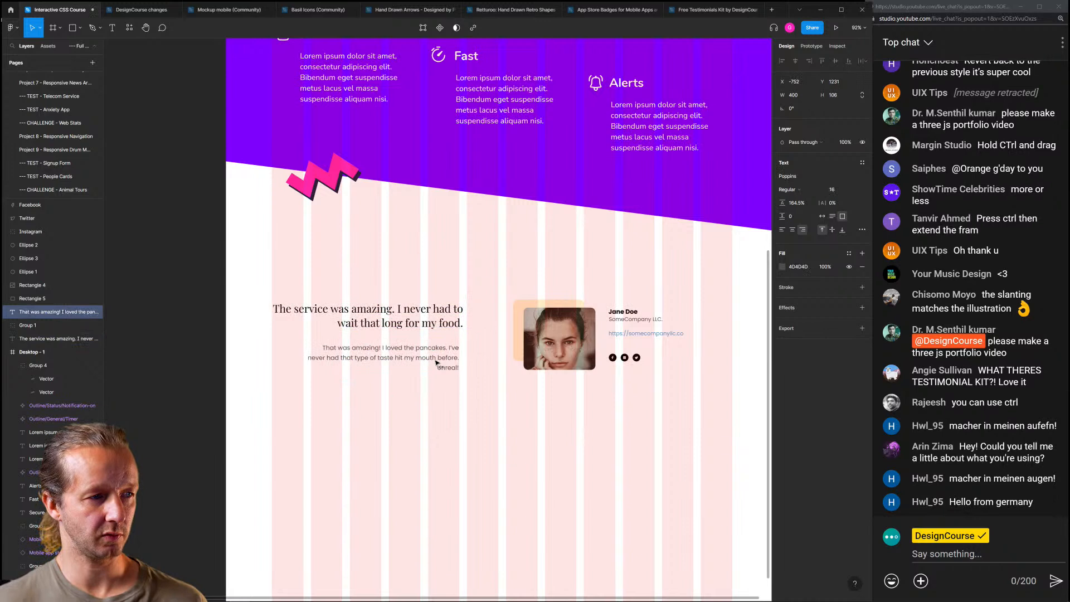
{"action": "left_click_drag", "start_coordinate": [305, 358], "coordinate": [285, 357]}
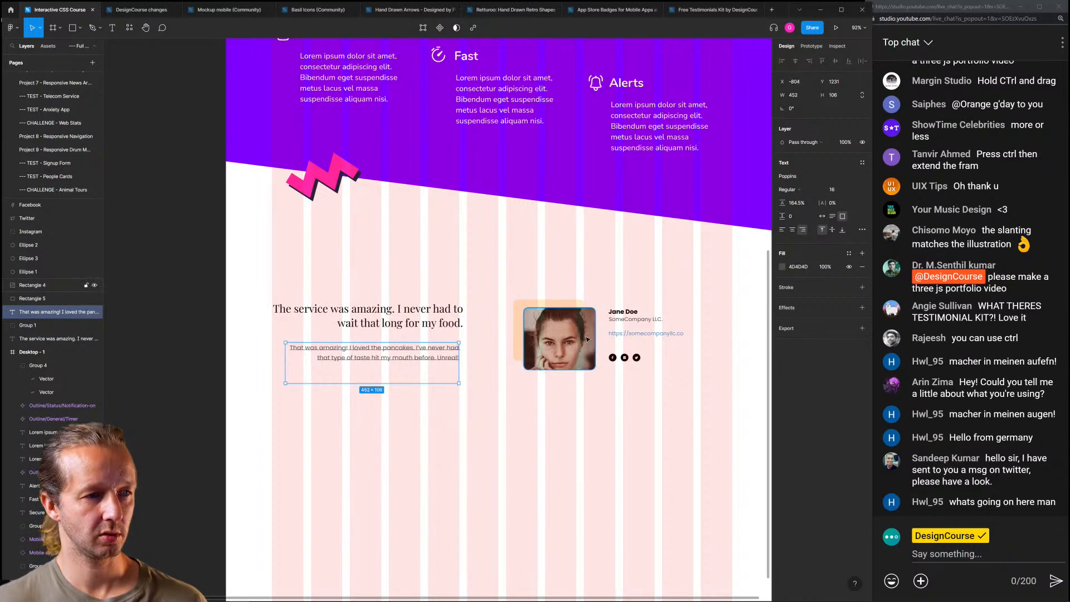
{"action": "left_click_drag", "start_coordinate": [526, 300], "coordinate": [682, 394]}
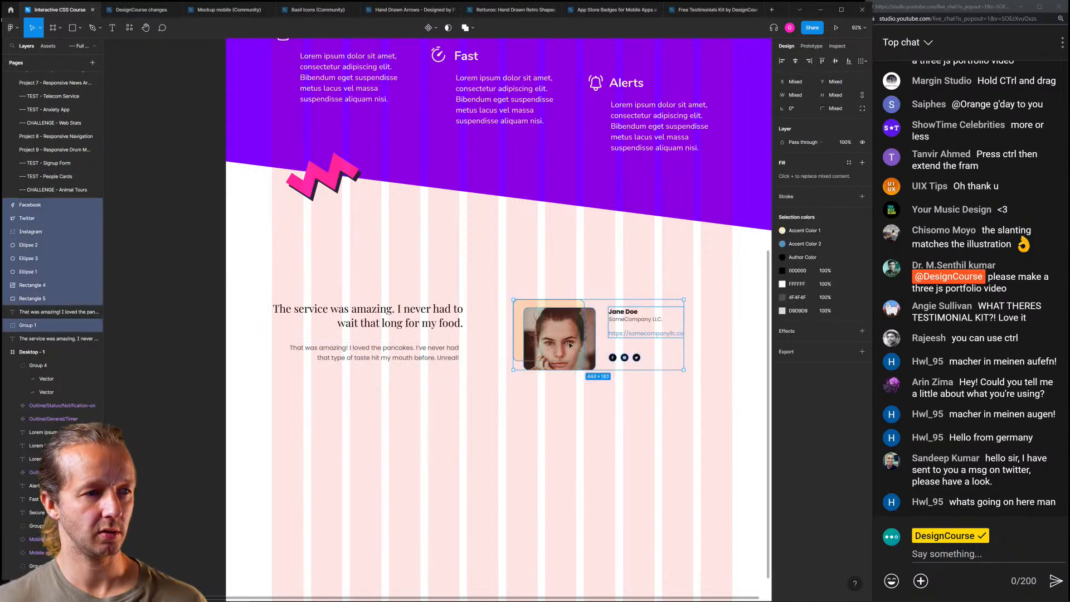
{"action": "left_click_drag", "start_coordinate": [573, 346], "coordinate": [564, 348]}
Set the testimonial heading's font size to 32 and the description's font size to 19
{"action": "left_click", "coordinate": [405, 310]}
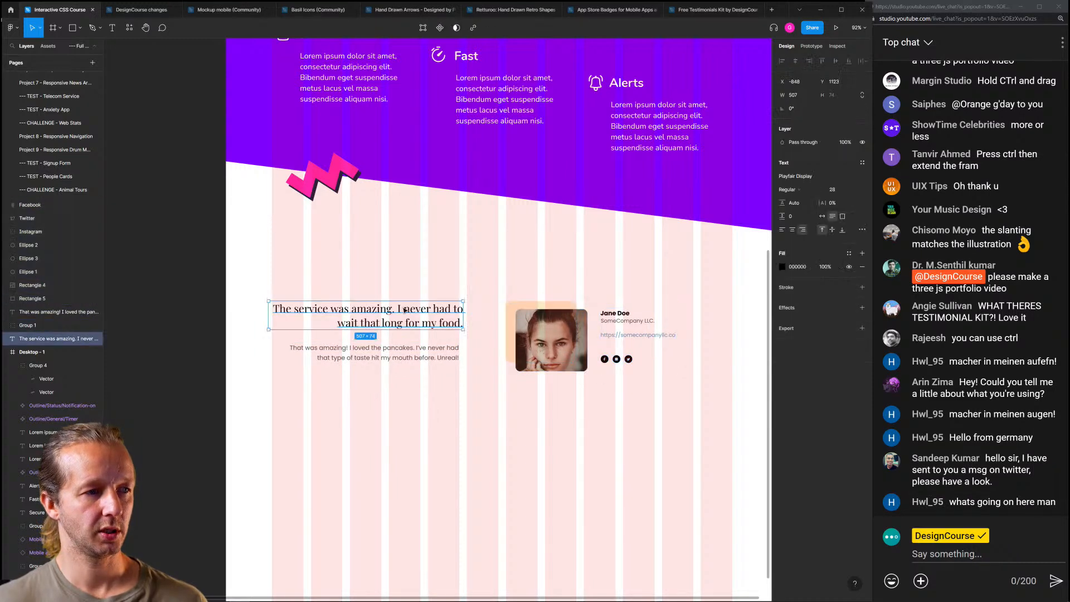
{"action": "key", "text": "Up"}
{"action": "key", "text": "Up"}
{"action": "key", "text": "Up"}
{"action": "key", "text": "Up"}
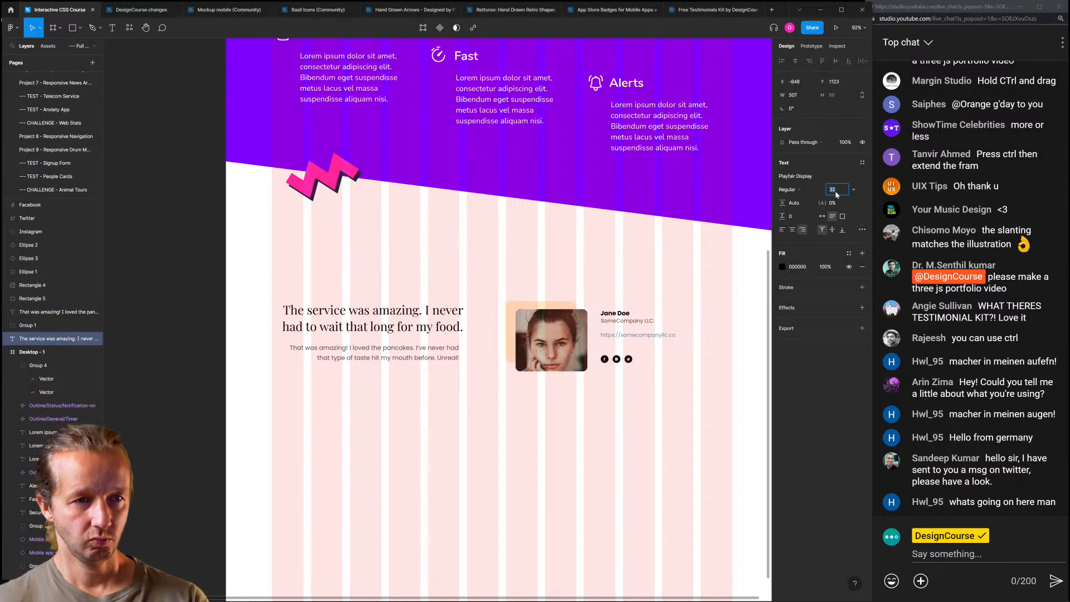
{"action": "left_click", "coordinate": [415, 363]}
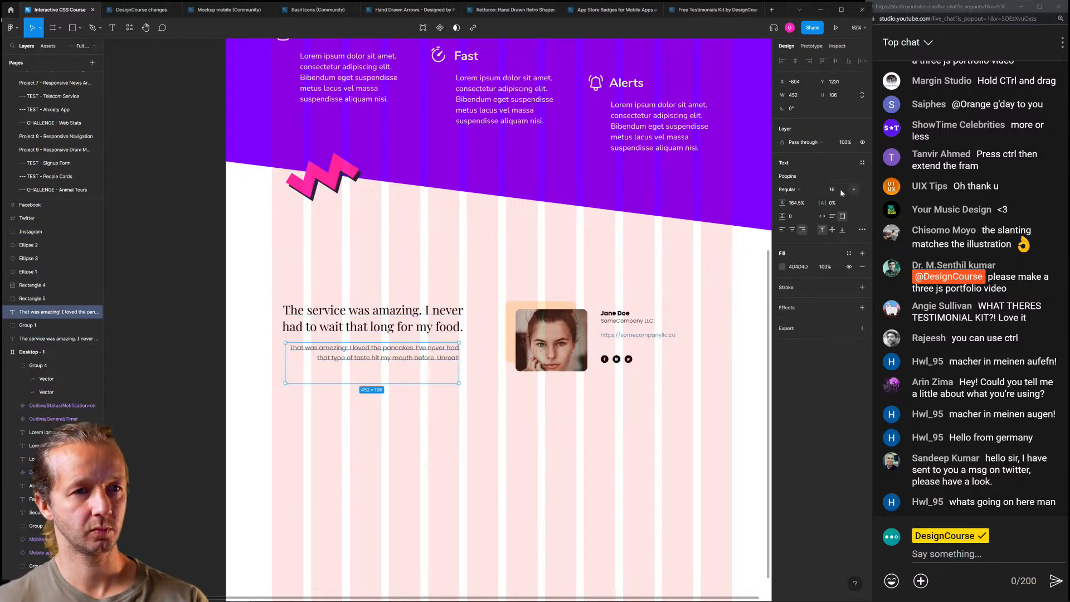
{"action": "key", "text": "Up"}
{"action": "key", "text": "Up"}
{"action": "key", "text": "Up"}
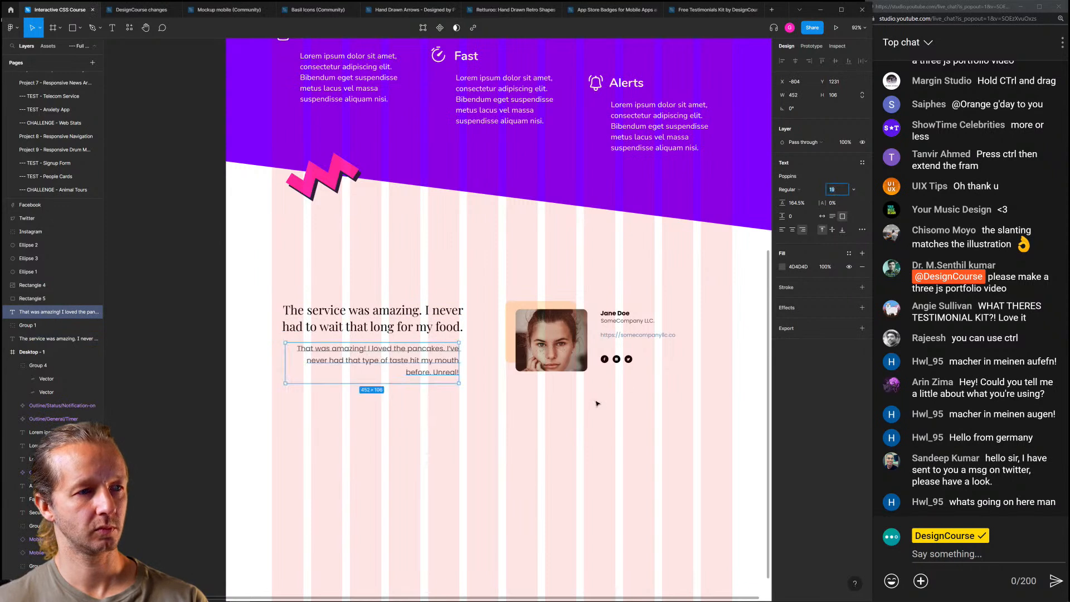
Slightly enlarge the testimonial's portrait photo and the accent rectangle behind it
{"action": "key", "text": "Escape"}
{"action": "left_click", "coordinate": [550, 321]}
{"action": "left_click_drag", "start_coordinate": [508, 282], "coordinate": [590, 376]}
{"action": "left_click", "coordinate": [650, 376]}
Set the testimonial author name's font size to 20 and delete the company name line beneath it
{"action": "left_click", "coordinate": [615, 312]}
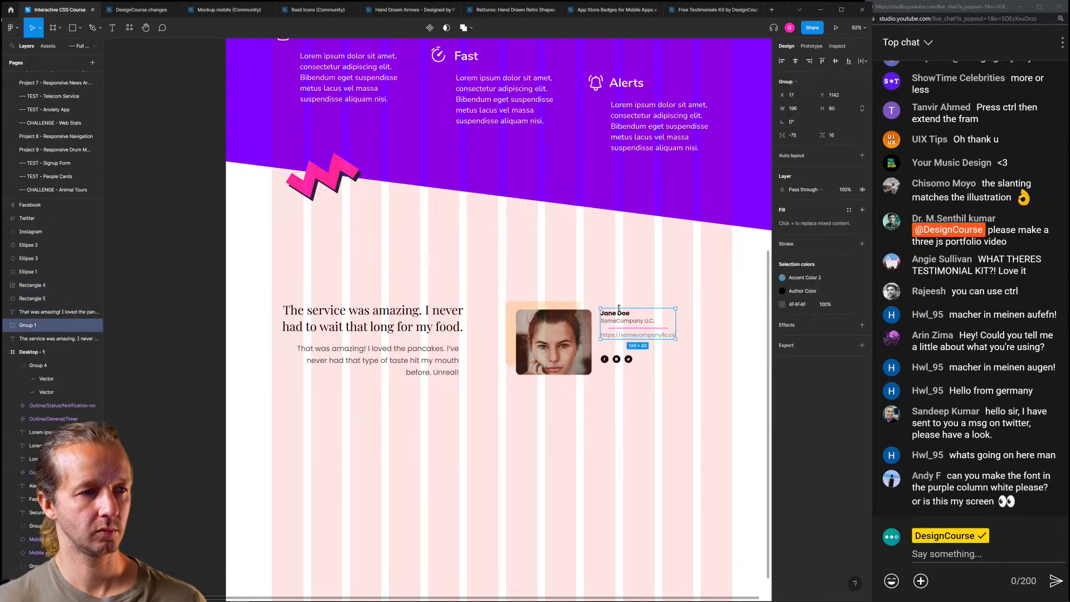
{"action": "double_click", "coordinate": [627, 315]}
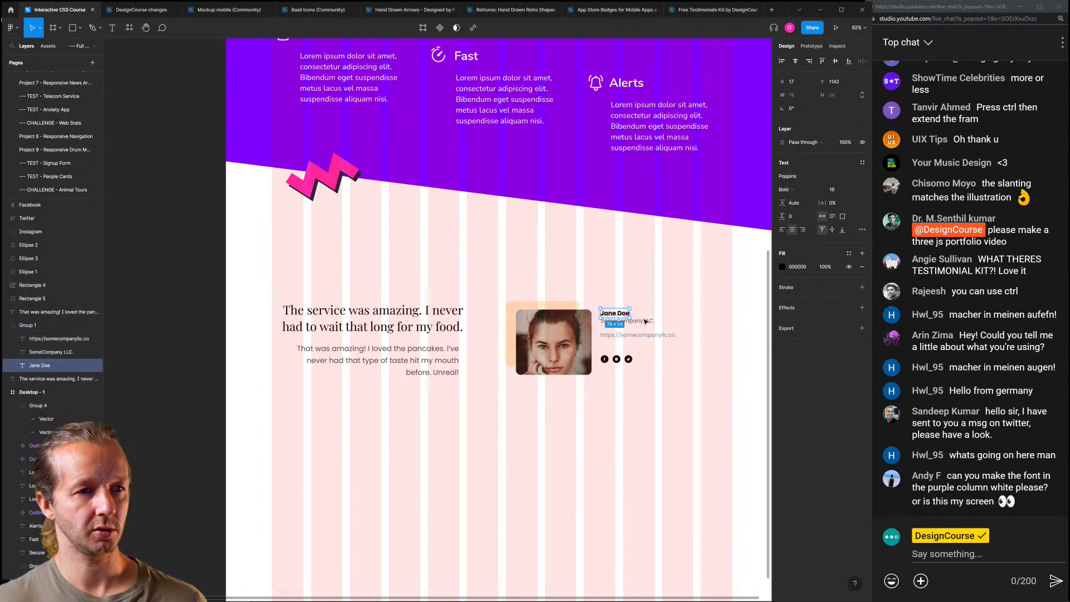
{"action": "left_click", "coordinate": [645, 322], "text": "shift"}
{"action": "left_click", "coordinate": [619, 316]}
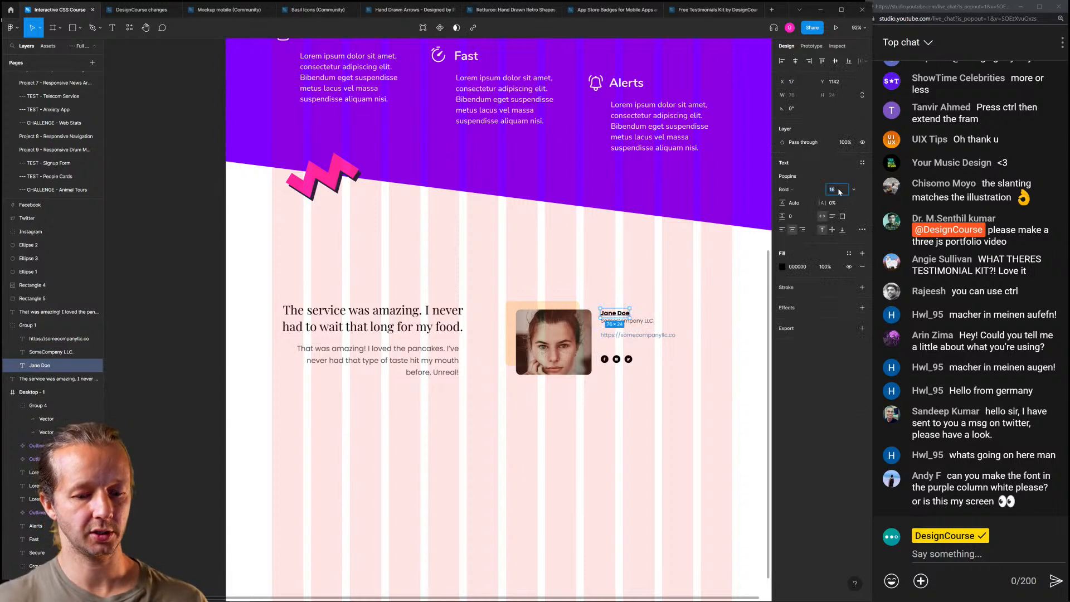
{"action": "type", "text": "20"}
{"action": "key", "text": "Return"}
{"action": "left_click", "coordinate": [647, 321]}
{"action": "key", "text": "Delete"}
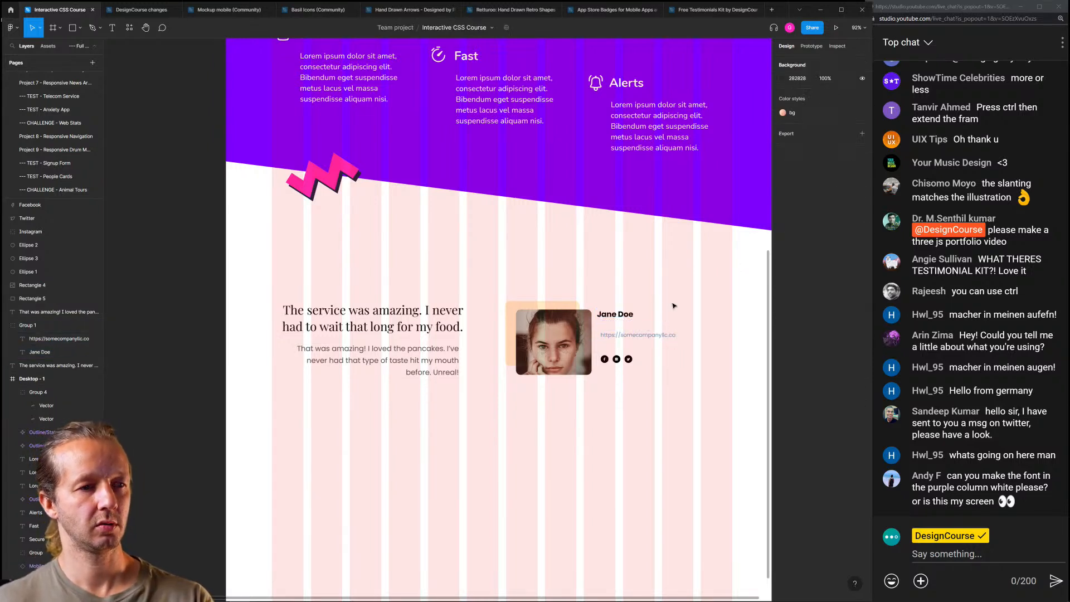
Ungroup the author text block and move the website link directly beneath the author's name, aligned to its left edge
{"action": "left_click", "coordinate": [623, 316]}
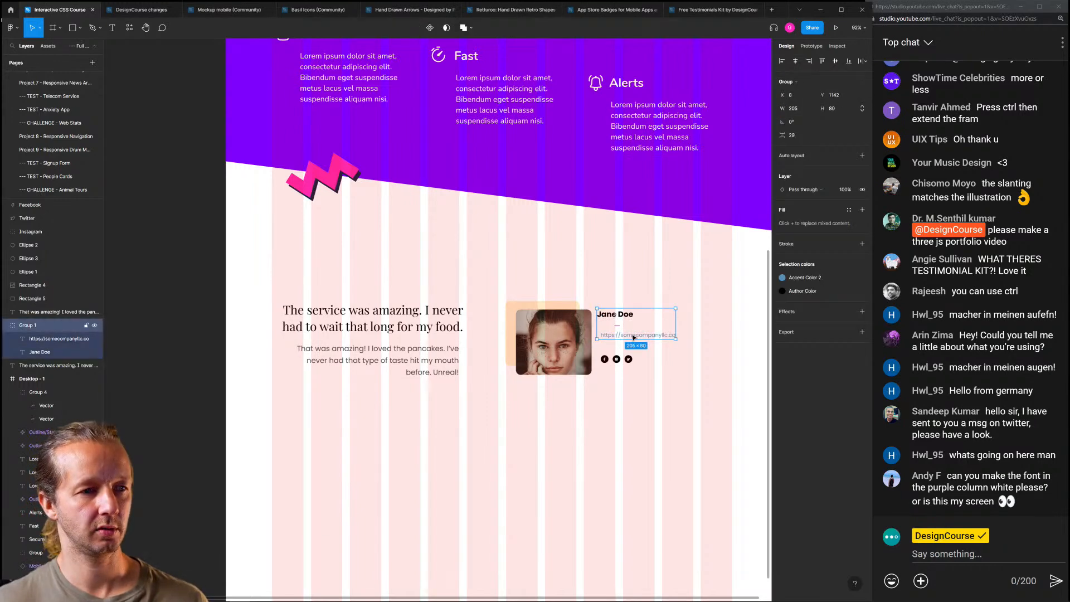
{"action": "scroll", "coordinate": [633, 337], "scroll_direction": "up", "scroll_amount": 6}
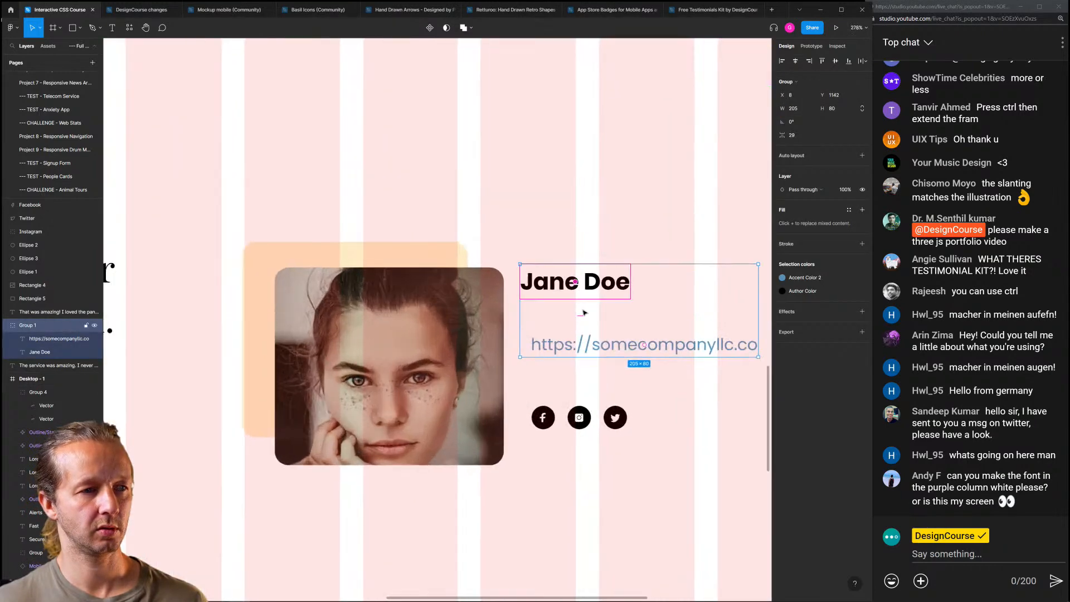
{"action": "right_click", "coordinate": [591, 354]}
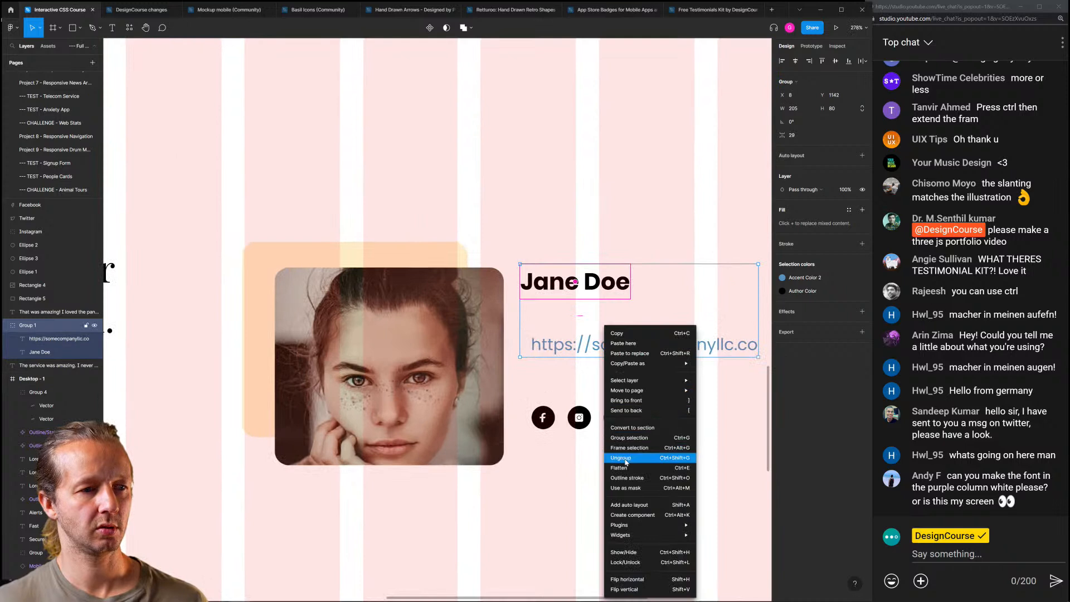
{"action": "left_click", "coordinate": [635, 441]}
{"action": "left_click", "coordinate": [581, 335]}
{"action": "left_click_drag", "start_coordinate": [580, 347], "coordinate": [570, 315]}
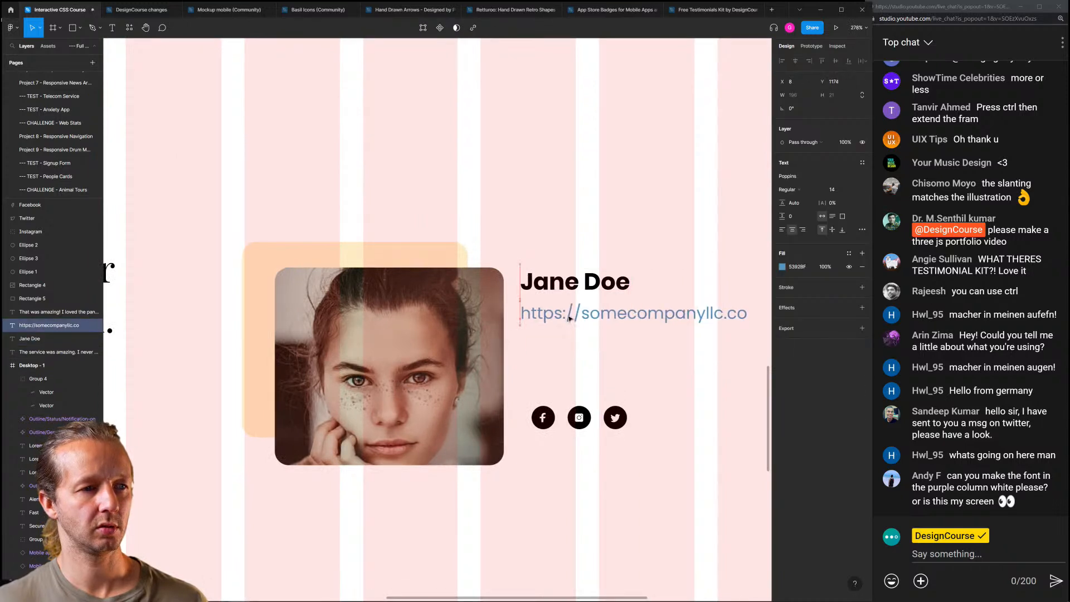
Try deleting the testimonial's website link and moving the social icons directly beneath the author's name
{"action": "left_click", "coordinate": [541, 400]}
{"action": "left_click", "coordinate": [548, 321]}
{"action": "key", "text": "Delete"}
{"action": "left_click_drag", "start_coordinate": [542, 366], "coordinate": [636, 438]}
{"action": "left_click_drag", "start_coordinate": [610, 400], "coordinate": [598, 303]}
{"action": "left_click", "coordinate": [652, 388]}
{"action": "left_click_drag", "start_coordinate": [677, 381], "coordinate": [544, 254]}
{"action": "left_click", "coordinate": [570, 244]}
{"action": "scroll", "coordinate": [560, 268], "scroll_direction": "down", "scroll_amount": 3}
{"action": "left_click_drag", "start_coordinate": [545, 329], "coordinate": [583, 303]}
{"action": "scroll", "coordinate": [583, 303], "scroll_direction": "down", "scroll_amount": 3}
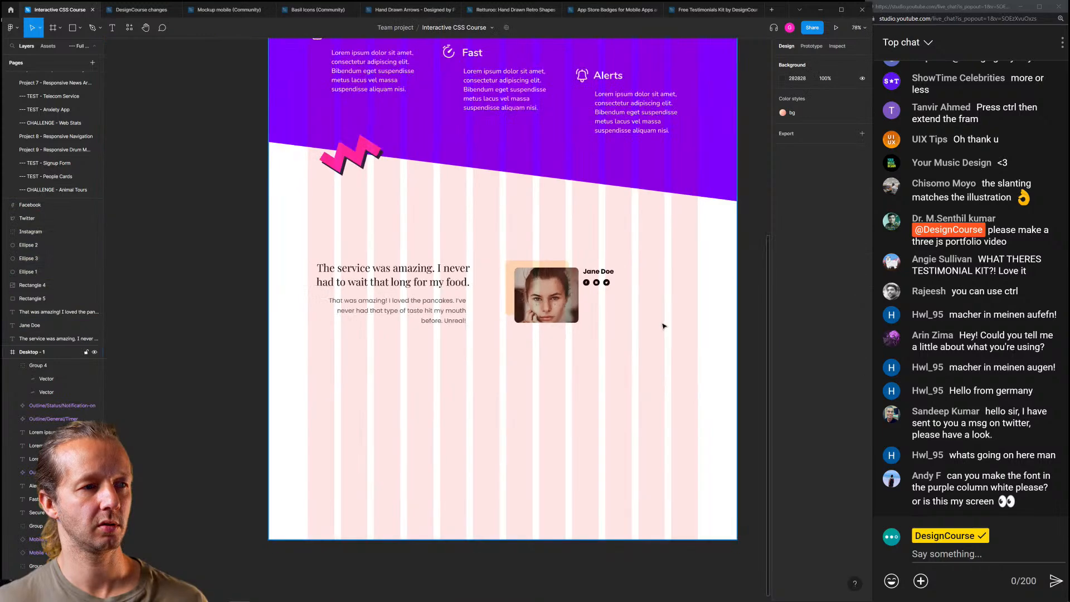
{"action": "scroll", "coordinate": [664, 327], "scroll_direction": "down", "scroll_amount": 2}
{"action": "scroll", "coordinate": [576, 324], "scroll_direction": "up", "scroll_amount": 1}
{"action": "scroll", "coordinate": [578, 321], "scroll_direction": "up", "scroll_amount": 2}
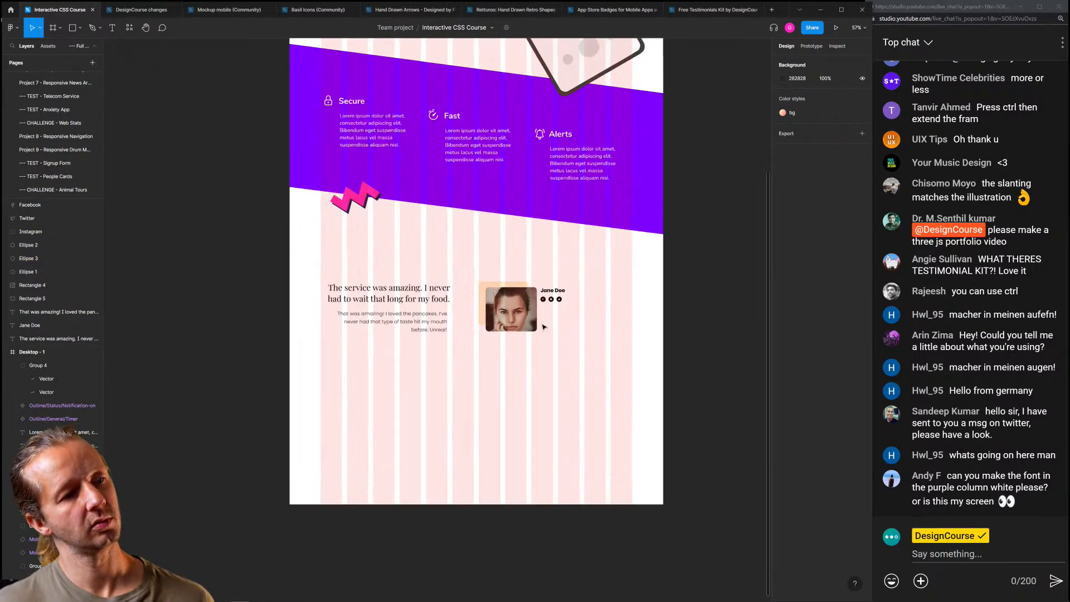
Undo the website link deletion and the repositioning of the social icons
{"action": "key", "text": "ctrl+z"}
{"action": "key", "text": "ctrl+z"}
{"action": "key", "text": "ctrl+z"}
{"action": "key", "text": "ctrl+z"}
{"action": "key", "text": "ctrl+z"}
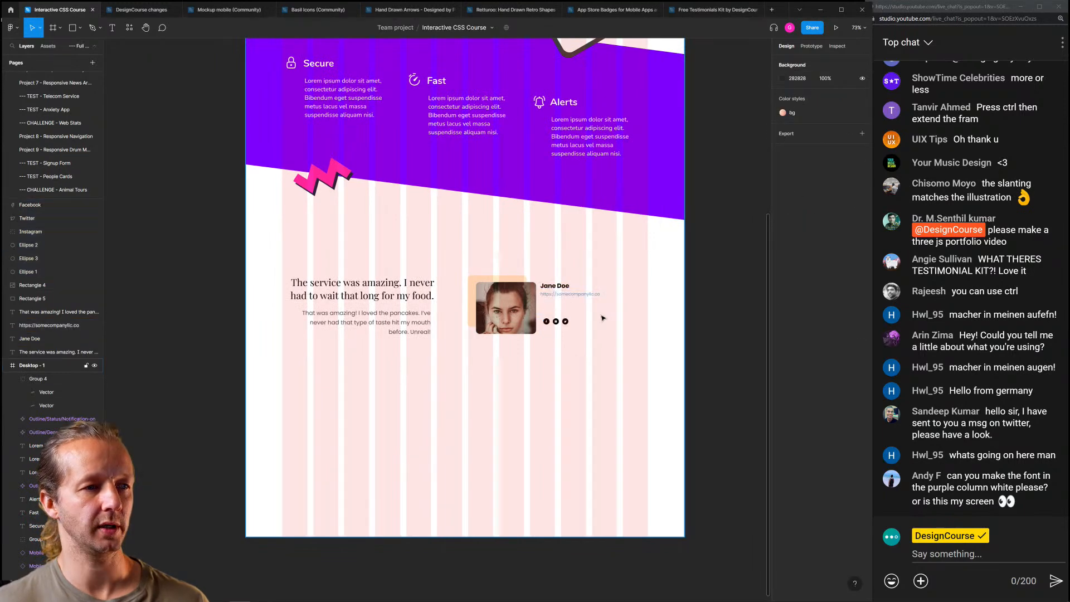
Widen the testimonial heading's text box to 600 and shift the portrait, author details and social icons to the right
{"action": "left_click", "coordinate": [604, 316]}
{"action": "scroll", "coordinate": [614, 328], "scroll_direction": "up", "scroll_amount": 2}
{"action": "scroll", "coordinate": [612, 317], "scroll_direction": "down", "scroll_amount": 3}
{"action": "left_click_drag", "start_coordinate": [611, 306], "coordinate": [554, 344]}
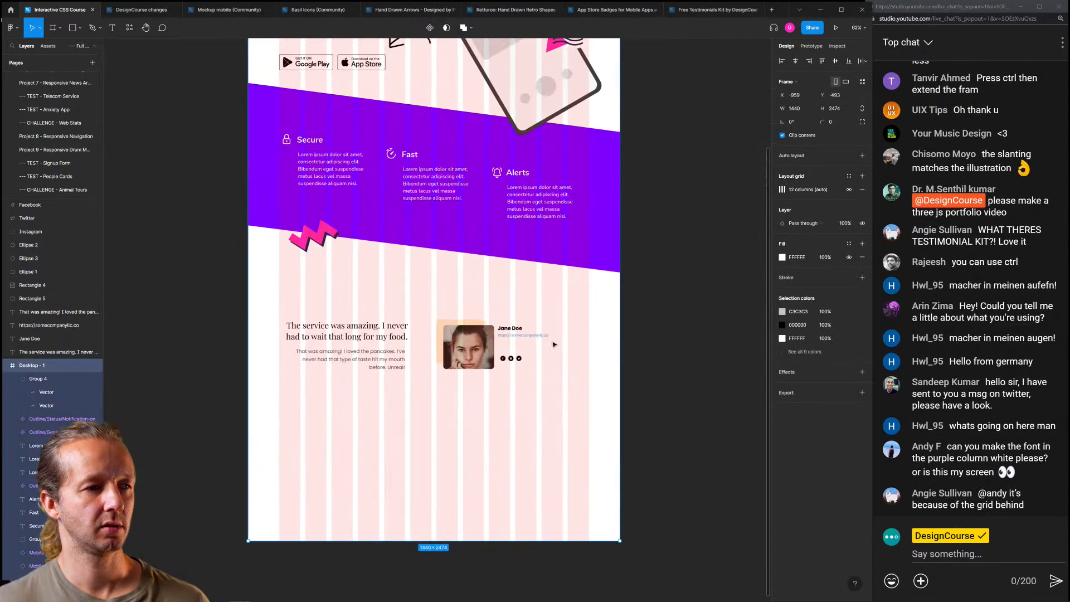
{"action": "scroll", "coordinate": [482, 367], "scroll_direction": "up", "scroll_amount": 4}
{"action": "left_click", "coordinate": [321, 318]}
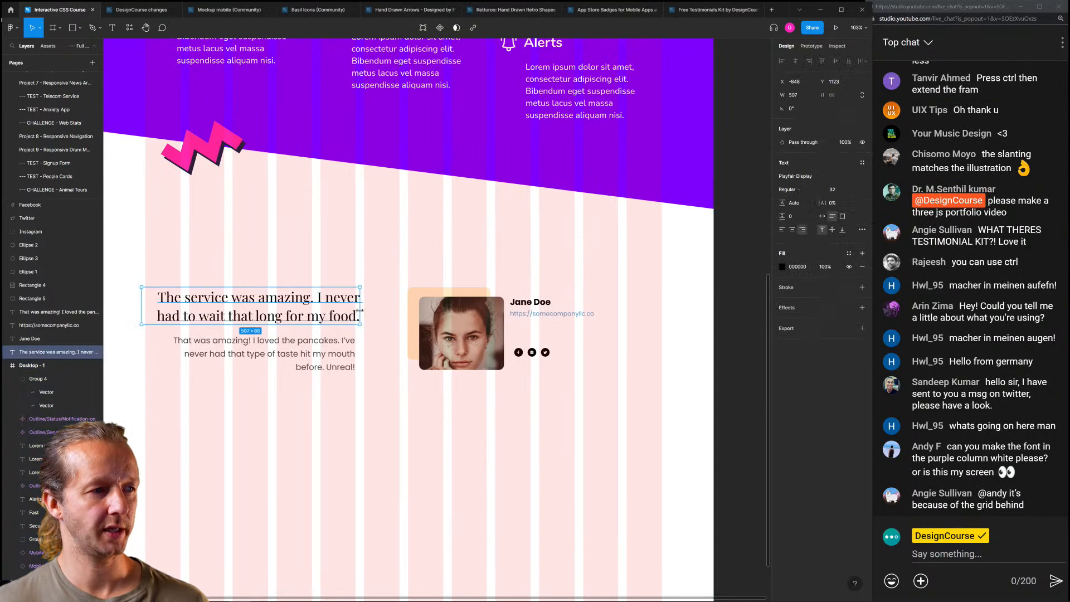
{"action": "left_click_drag", "start_coordinate": [373, 309], "coordinate": [400, 308]}
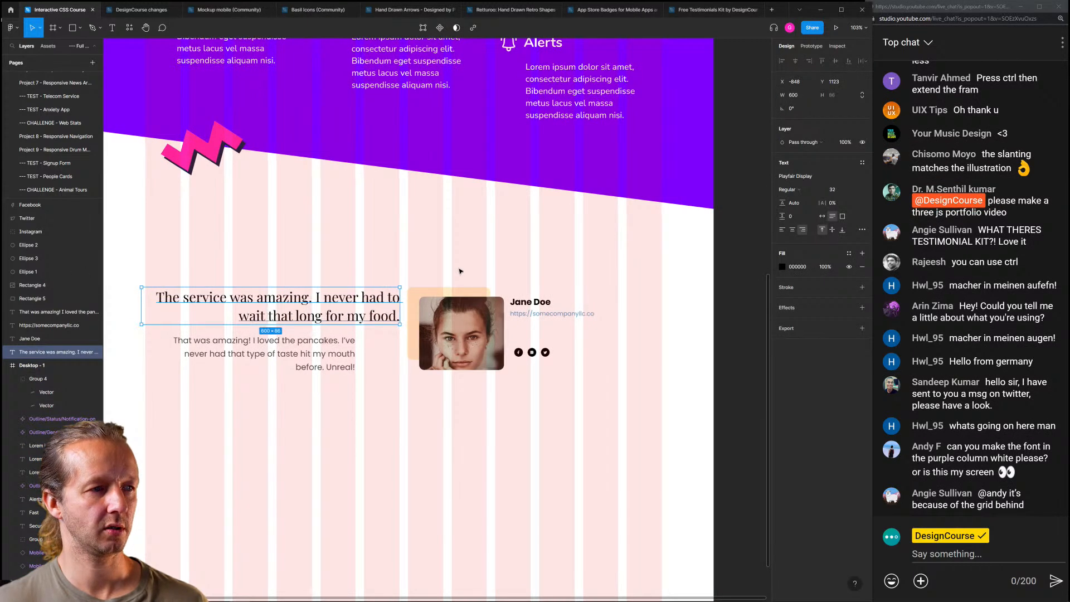
{"action": "left_click_drag", "start_coordinate": [460, 271], "coordinate": [600, 391]}
{"action": "left_click_drag", "start_coordinate": [444, 349], "coordinate": [511, 349]}
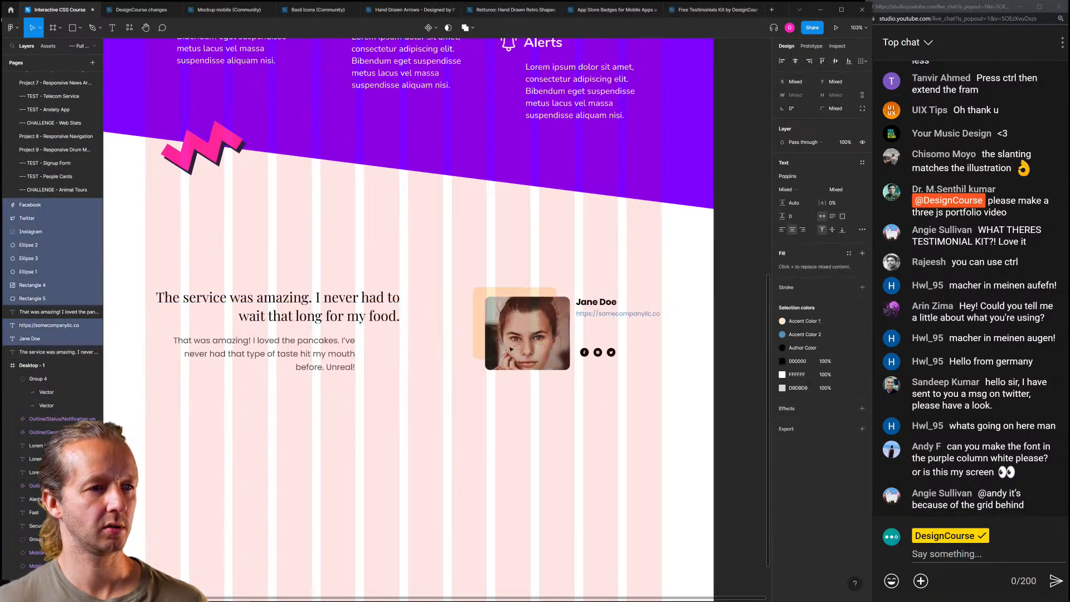
Widen the testimonial heading's text box to 701 and move the description right to line up with its right edge
{"action": "left_click", "coordinate": [397, 316]}
{"action": "left_click_drag", "start_coordinate": [402, 311], "coordinate": [444, 314]}
{"action": "left_click_drag", "start_coordinate": [326, 368], "coordinate": [411, 368]}
{"action": "left_click", "coordinate": [418, 415]}
Replace the testimonial heading with "I kept getting scam calls, but now I record them with confidence."
{"action": "left_click", "coordinate": [424, 322]}
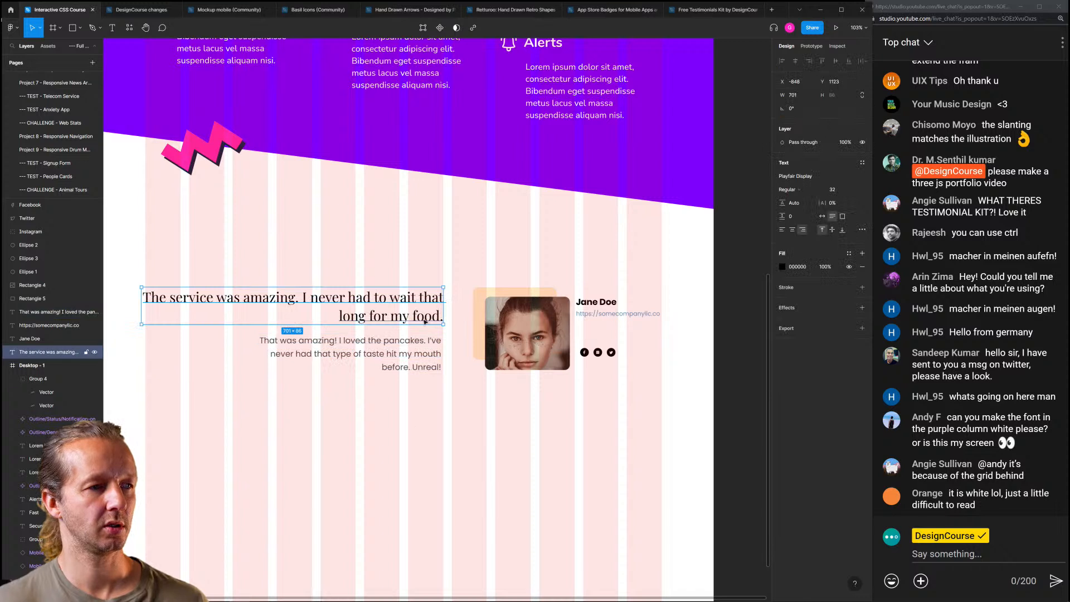
{"action": "double_click", "coordinate": [406, 316]}
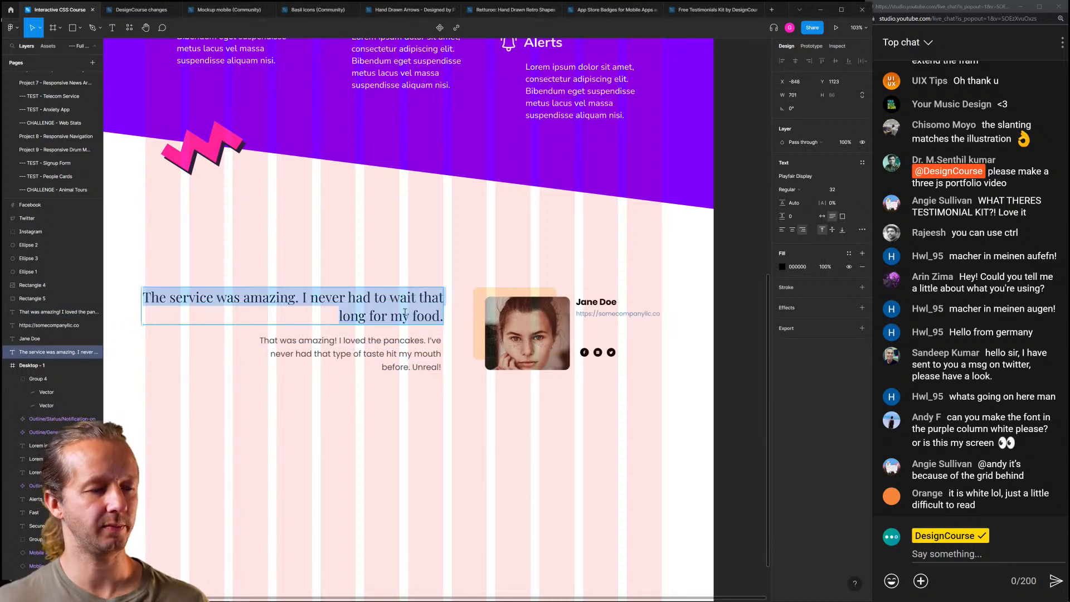
{"action": "type", "text": "I kept getting"}
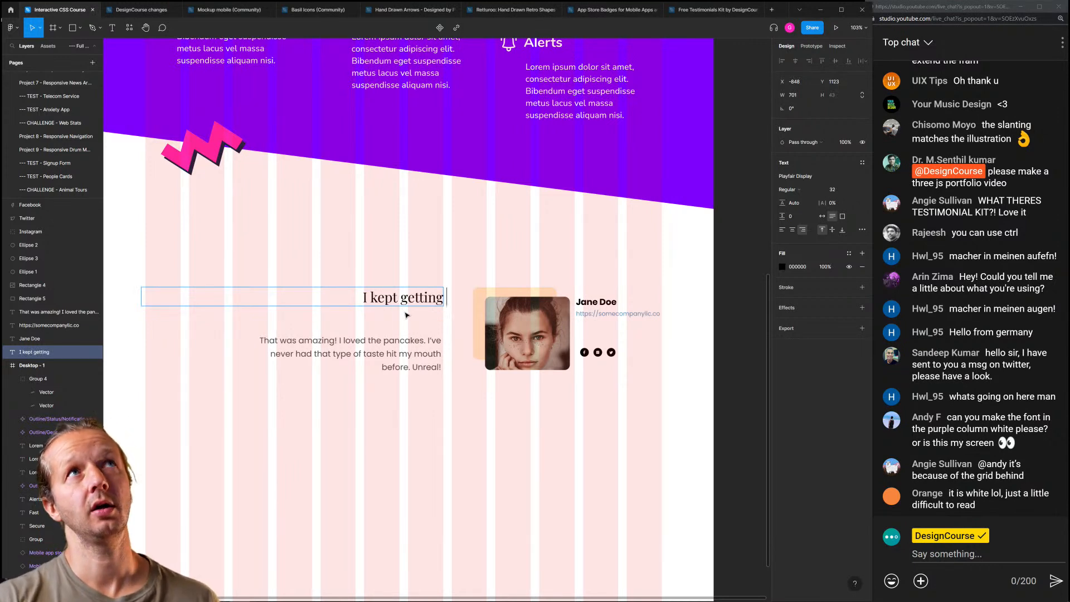
{"action": "type", "text": "scam calls"}
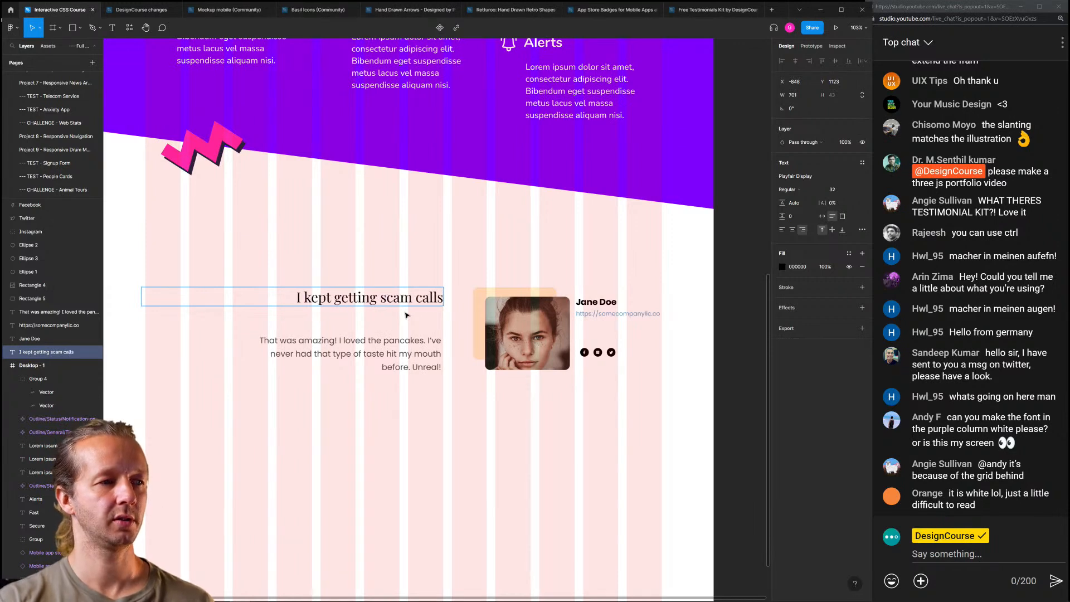
{"action": "type", "text": ", but now "}
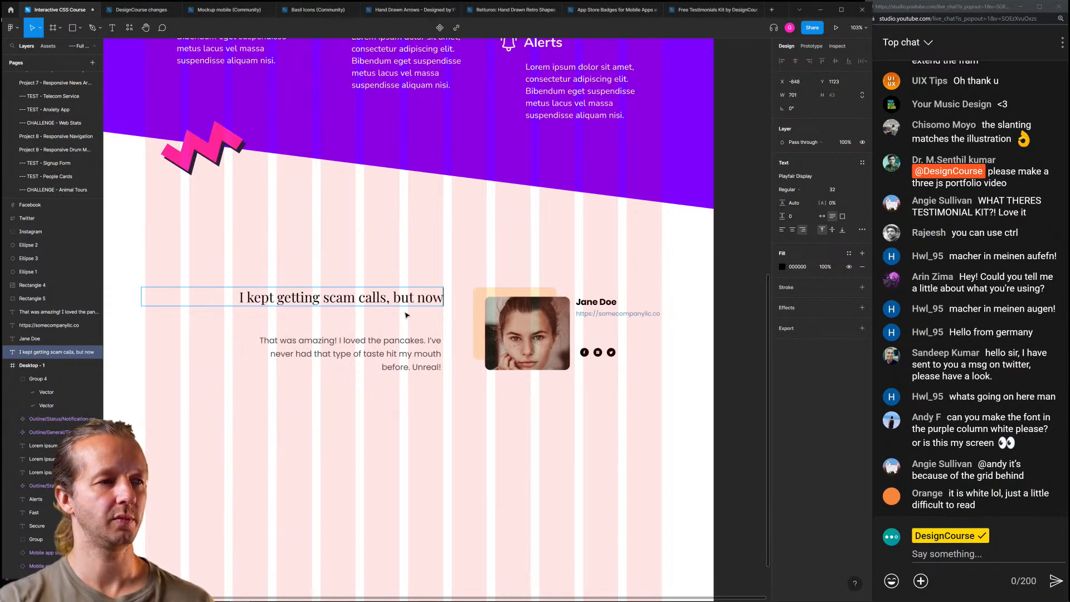
{"action": "type", "text": "I"}
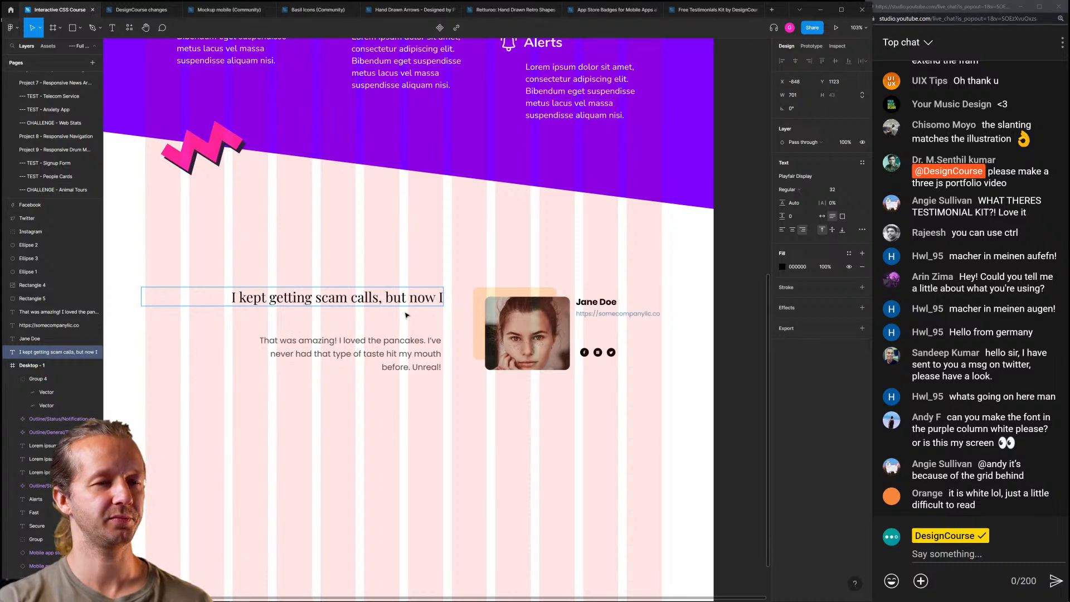
{"action": "type", "text": " re"}
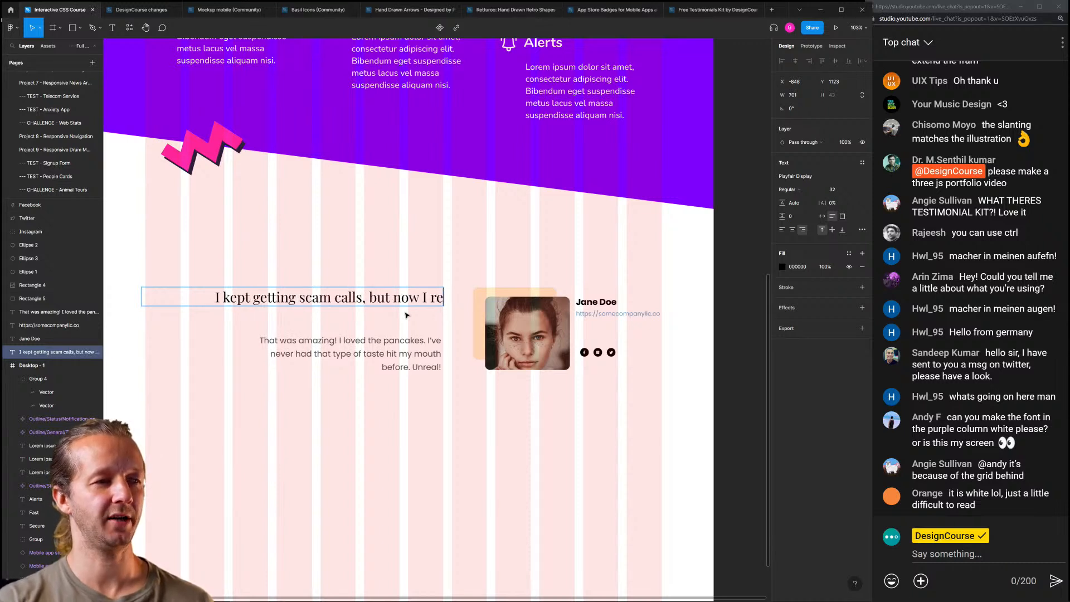
{"action": "type", "text": "cord them with confidence."}
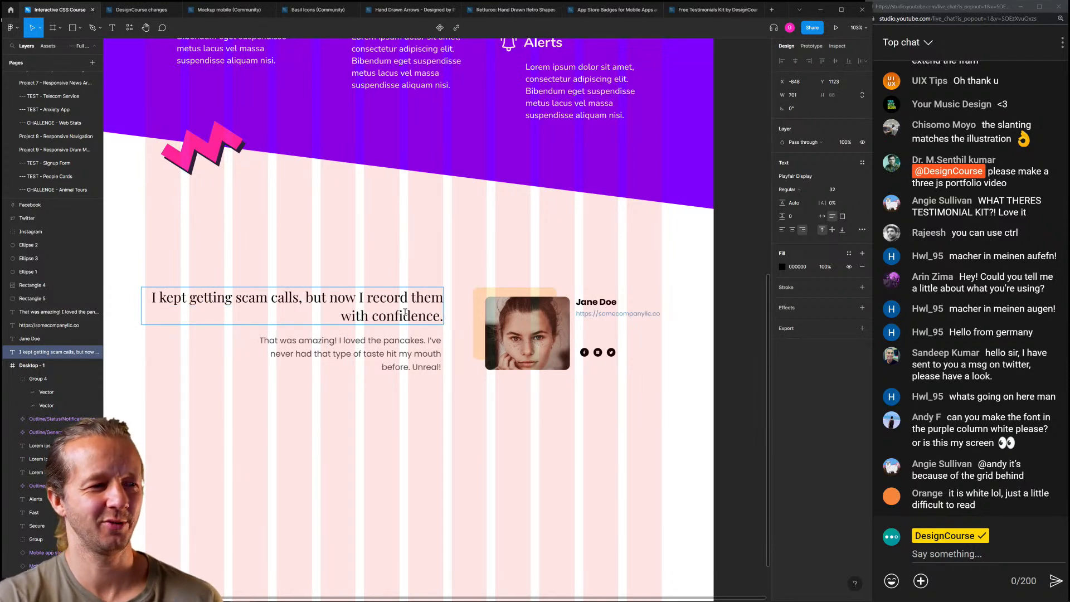
{"action": "key", "text": "Escape"}
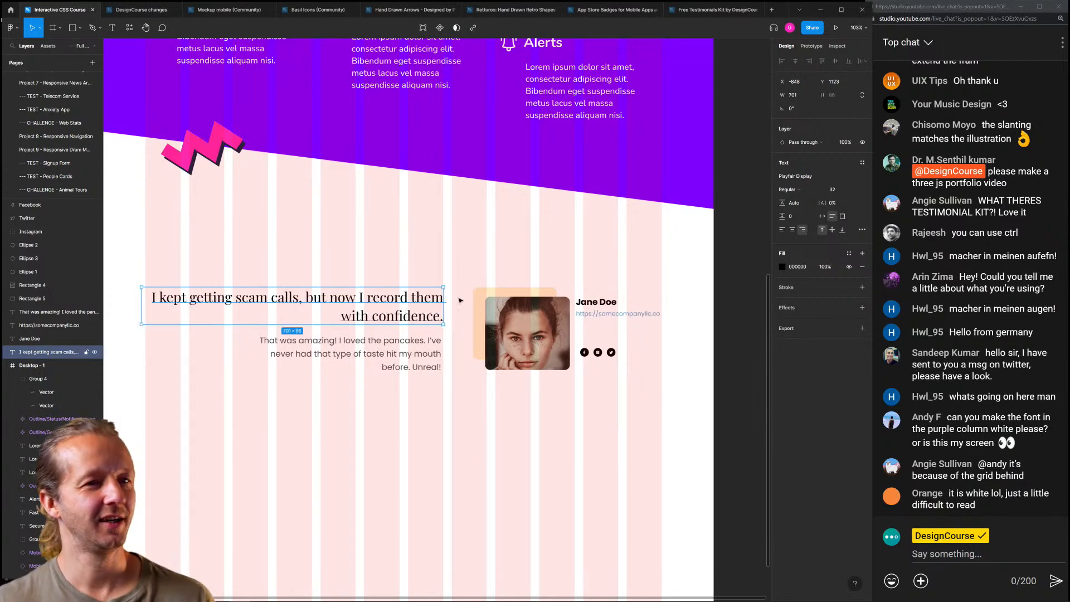
Set the testimonial heading's font size to 35
{"action": "left_click", "coordinate": [833, 189]}
{"action": "key", "text": "Up"}
{"action": "key", "text": "Up"}
{"action": "key", "text": "Up"}
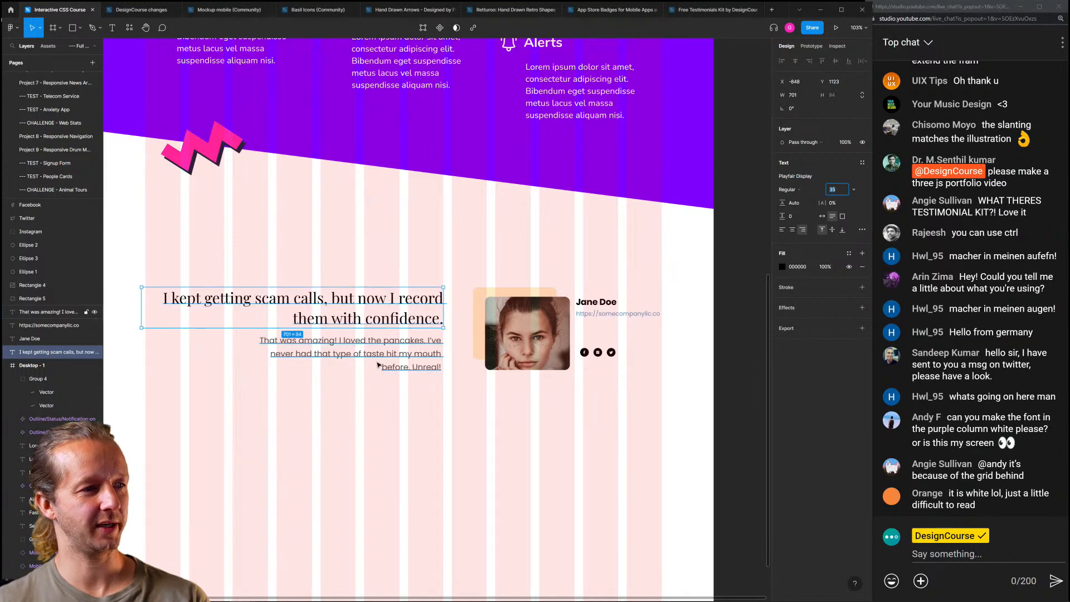
Widen the testimonial description's text box to 584 and nudge it down to Y 1238 below the heading
{"action": "left_click", "coordinate": [395, 362]}
{"action": "left_click_drag", "start_coordinate": [246, 354], "coordinate": [189, 360]}
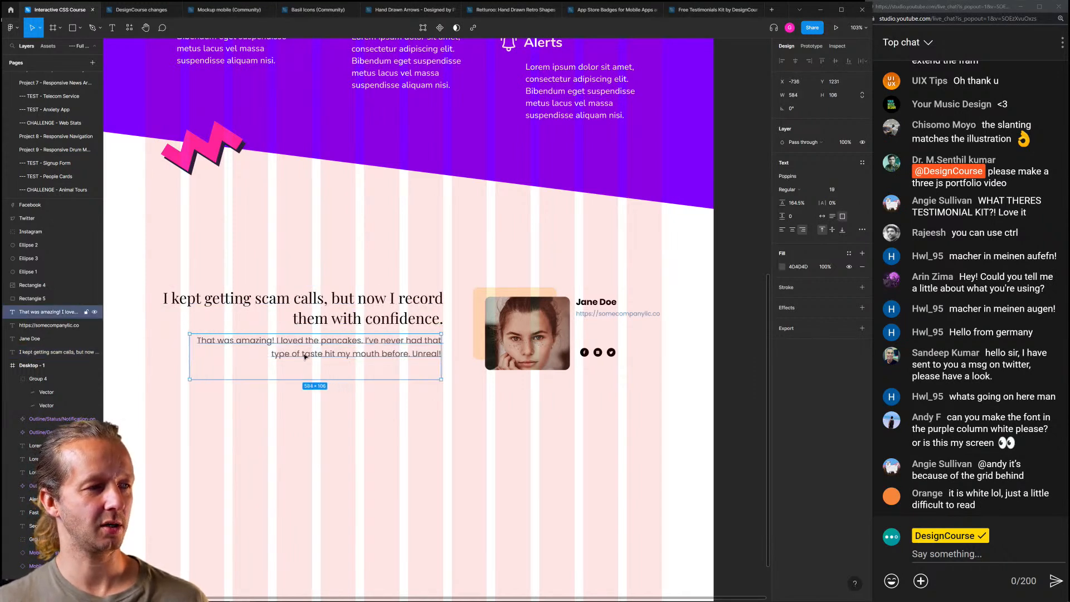
{"action": "left_click_drag", "start_coordinate": [312, 356], "coordinate": [190, 310]}
{"action": "scroll", "coordinate": [240, 353], "scroll_direction": "up", "scroll_amount": 5}
{"action": "scroll", "coordinate": [232, 356], "scroll_direction": "up", "scroll_amount": 10}
{"action": "scroll", "coordinate": [190, 310], "scroll_direction": "down", "scroll_amount": 10}
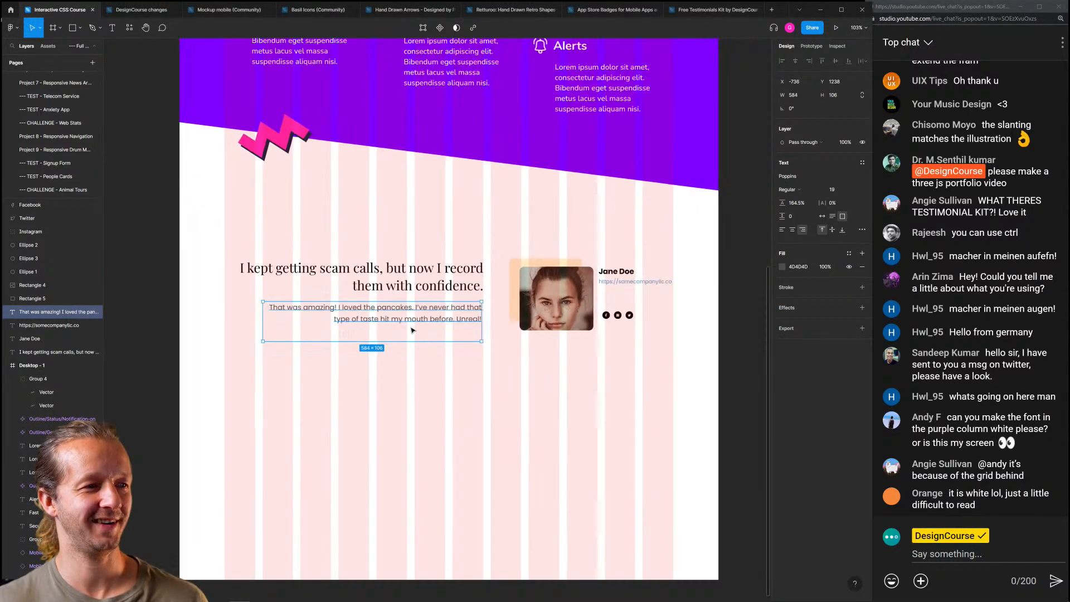
{"action": "left_click_drag", "start_coordinate": [472, 347], "coordinate": [401, 370]}
{"action": "scroll", "coordinate": [442, 376], "scroll_direction": "up", "scroll_amount": 1}
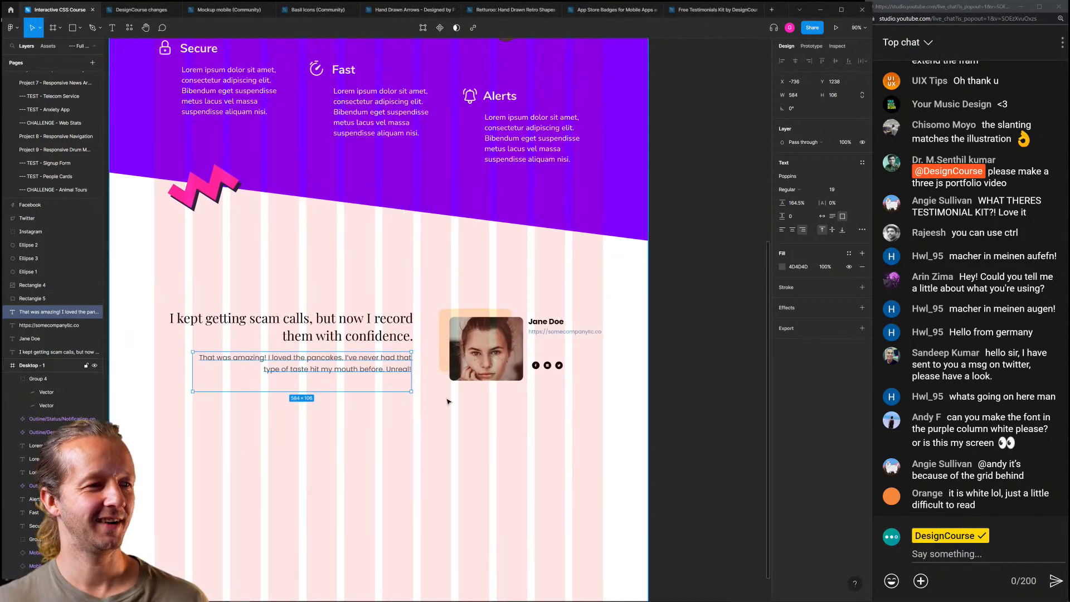
{"action": "scroll", "coordinate": [446, 401], "scroll_direction": "up", "scroll_amount": 1}
{"action": "left_click", "coordinate": [460, 399]}
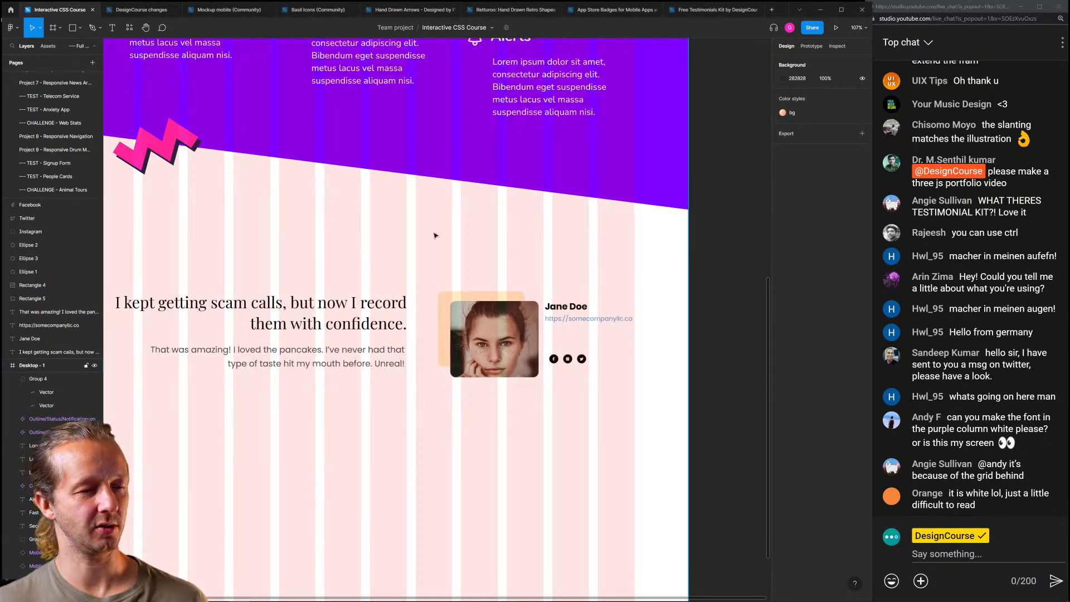
Hide the 12-column layout grid on the Desktop - 1 frame
{"action": "scroll", "coordinate": [435, 235], "scroll_direction": "down", "scroll_amount": 4}
{"action": "left_click", "coordinate": [352, 78]}
{"action": "left_click", "coordinate": [849, 189]}
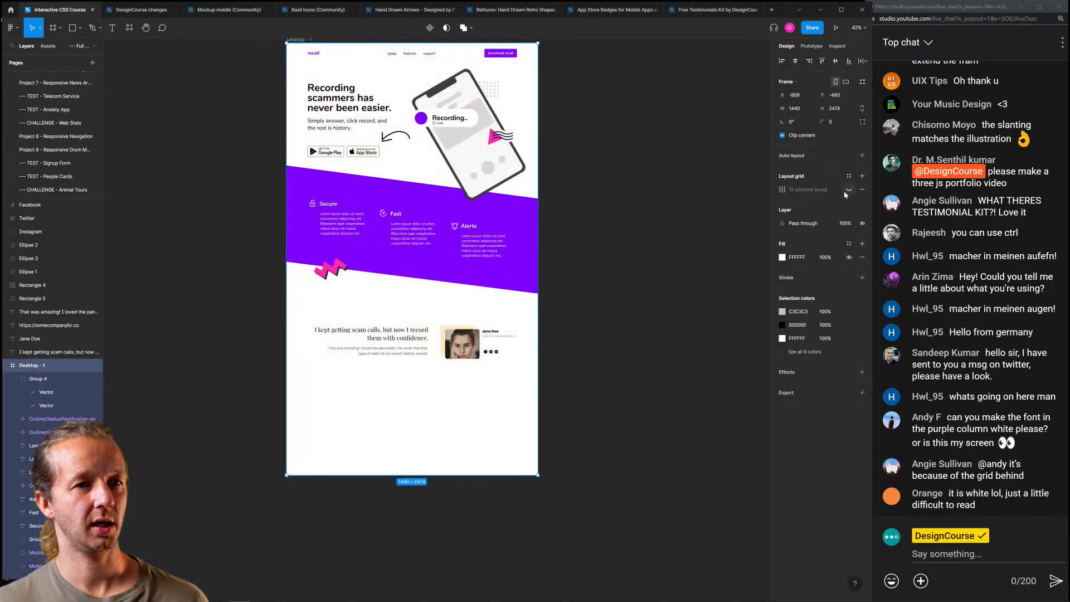
{"action": "left_click", "coordinate": [614, 311]}
Fill the accent rectangle behind the portrait with the features section's purple, 7E00FD
{"action": "scroll", "coordinate": [359, 319], "scroll_direction": "up", "scroll_amount": 5}
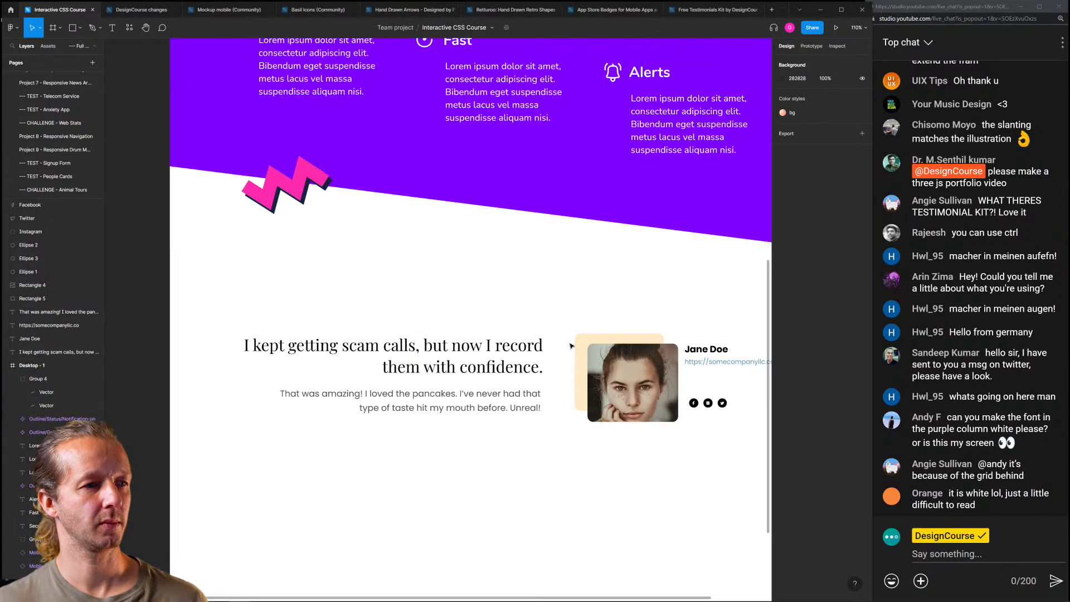
{"action": "left_click", "coordinate": [581, 342]}
{"action": "left_click_drag", "start_coordinate": [645, 301], "coordinate": [470, 384]}
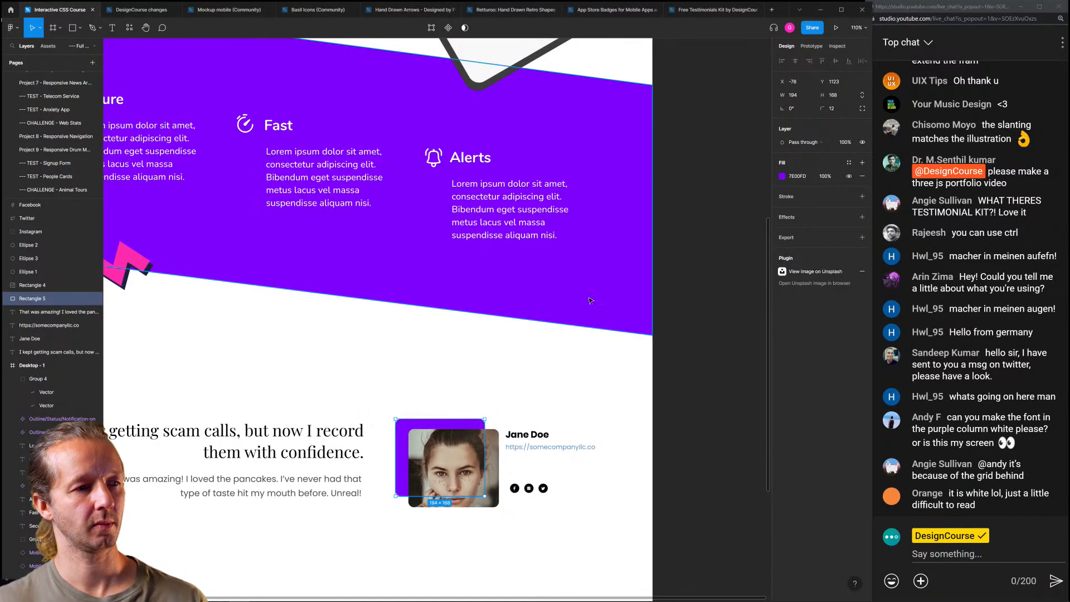
{"action": "left_click", "coordinate": [557, 390]}
Change the fill of the accent rectangle behind the portrait to pink FF2AAC, matching the zigzag shape
{"action": "key", "text": "shift+1"}
{"action": "scroll", "coordinate": [462, 346], "scroll_direction": "up", "scroll_amount": 3}
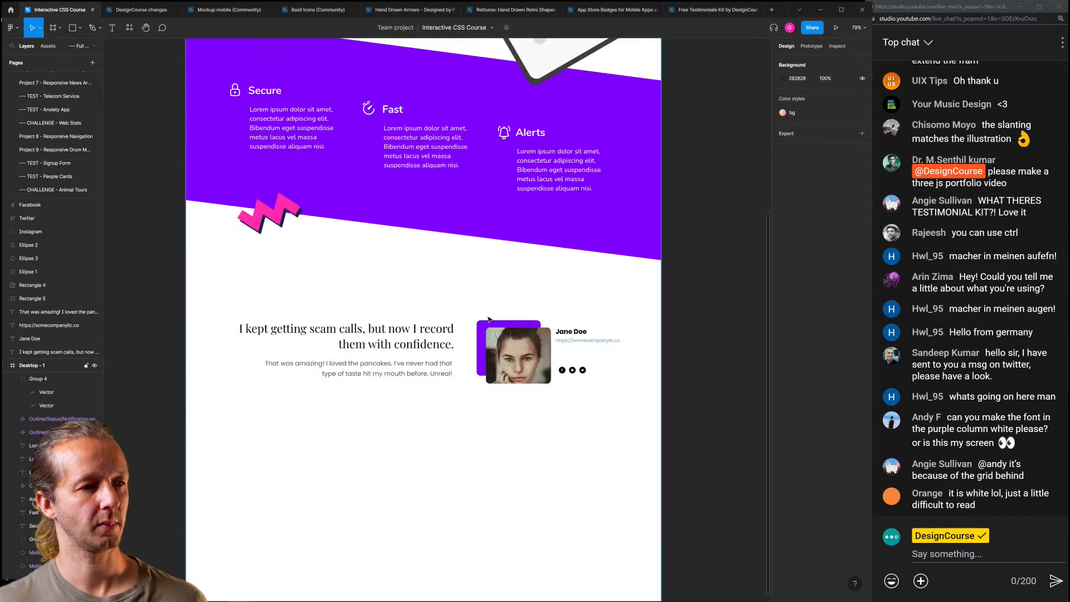
{"action": "left_click", "coordinate": [491, 324]}
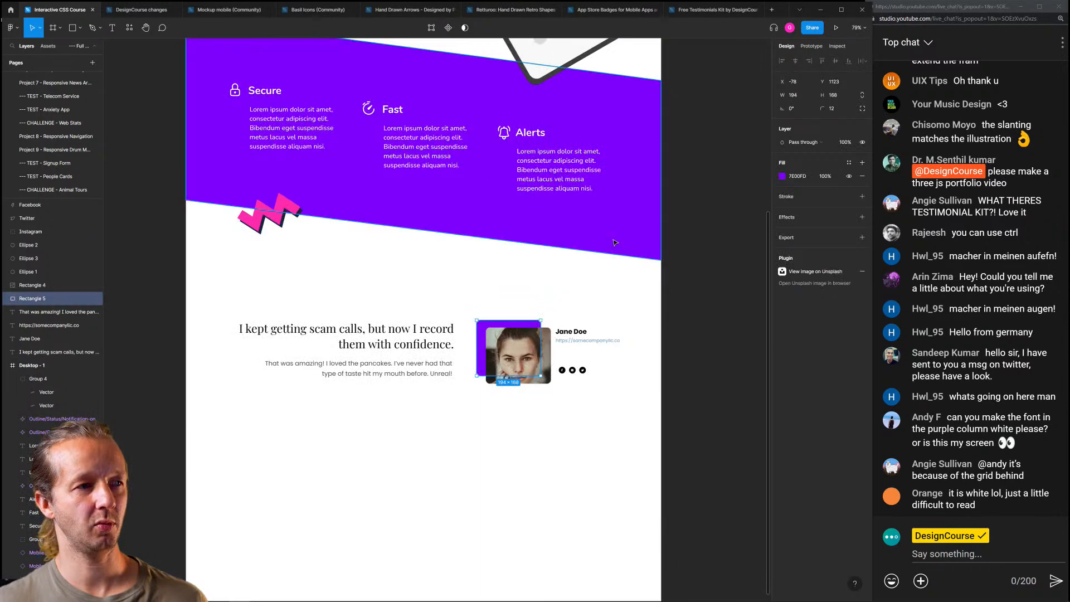
{"action": "key", "text": "ctrl+z"}
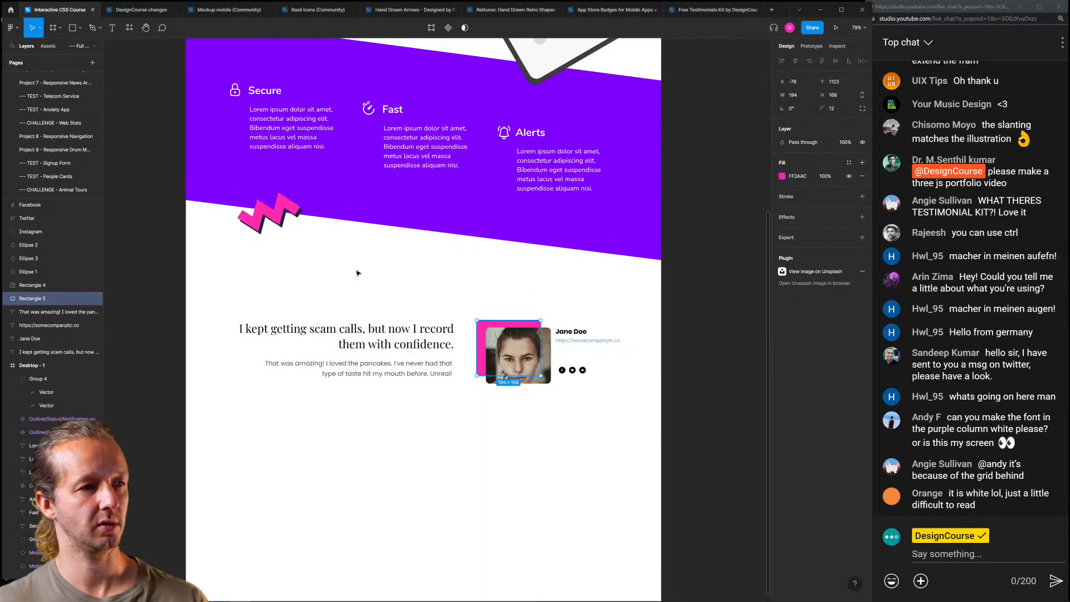
Increase the testimonial link's font size to 17 and move it right so it lines up under the author's name
{"action": "left_click", "coordinate": [379, 276]}
{"action": "left_click", "coordinate": [601, 346]}
{"action": "scroll", "coordinate": [600, 345], "scroll_direction": "up", "scroll_amount": 4}
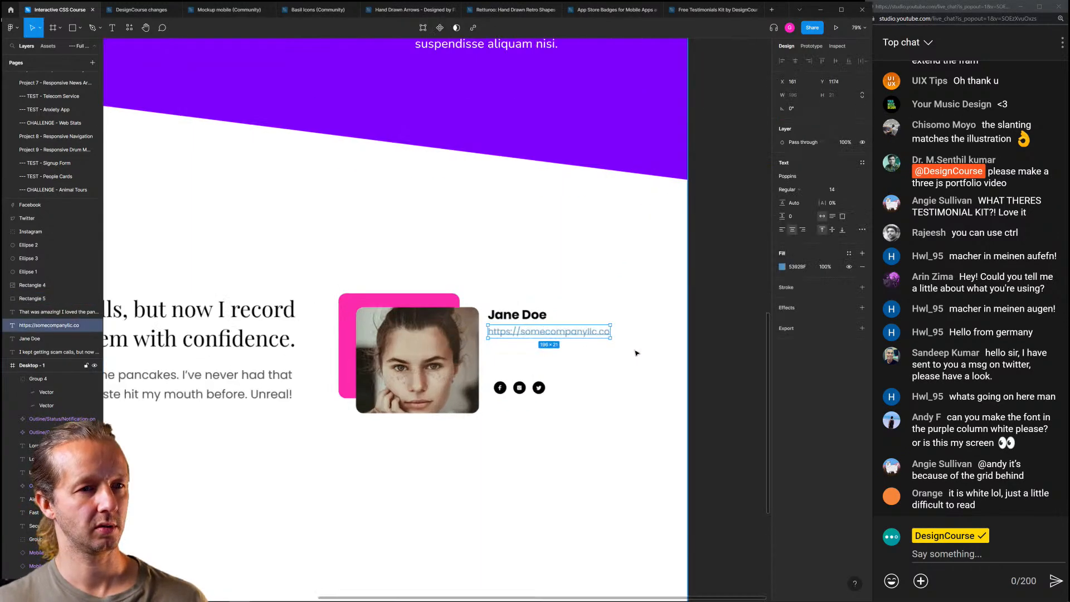
{"action": "key", "text": "Up"}
{"action": "key", "text": "Up"}
{"action": "key", "text": "Up"}
{"action": "key", "text": "Up"}
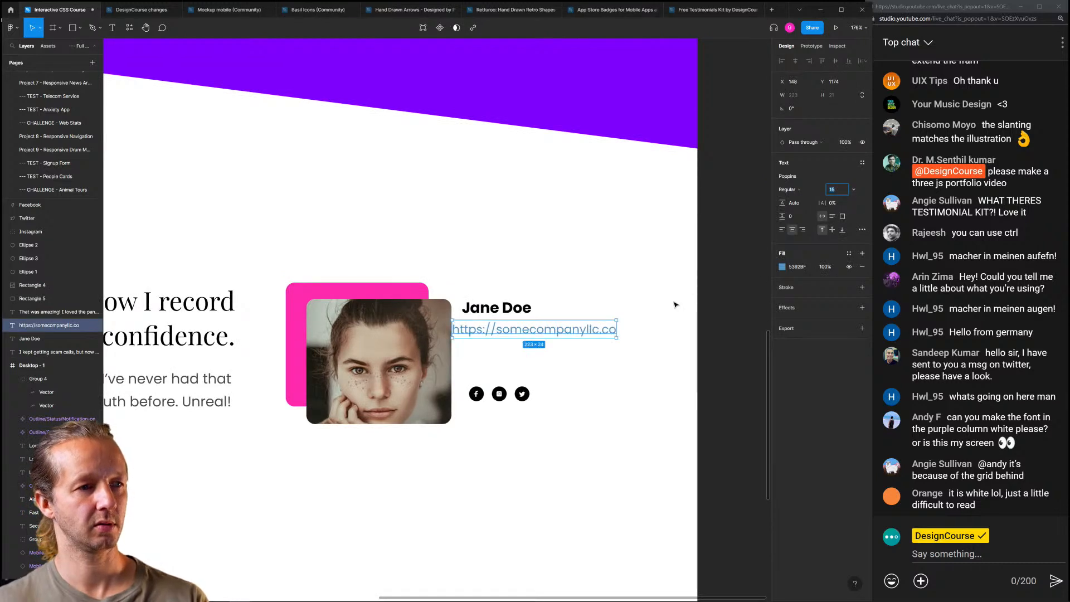
{"action": "key", "text": "Up"}
{"action": "key", "text": "Up"}
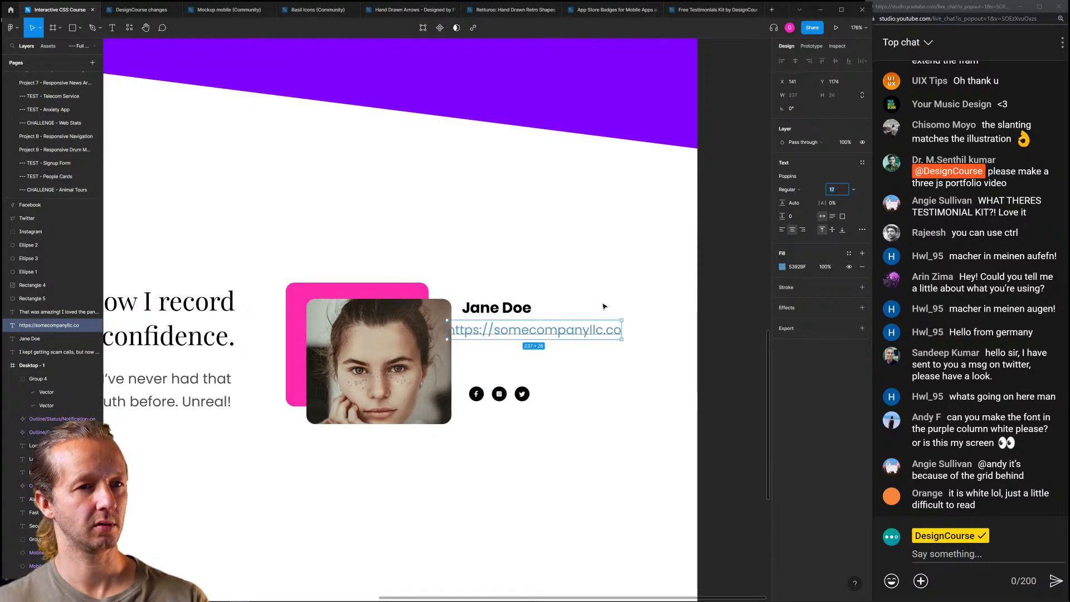
{"action": "left_click", "coordinate": [608, 299]}
{"action": "left_click_drag", "start_coordinate": [486, 330], "coordinate": [507, 327]}
Narrow the testimonial heading and description text boxes from their right sides to the same right edge
{"action": "scroll", "coordinate": [450, 307], "scroll_direction": "down", "scroll_amount": 1}
{"action": "left_click_drag", "start_coordinate": [344, 287], "coordinate": [481, 252]}
{"action": "left_click", "coordinate": [390, 297]}
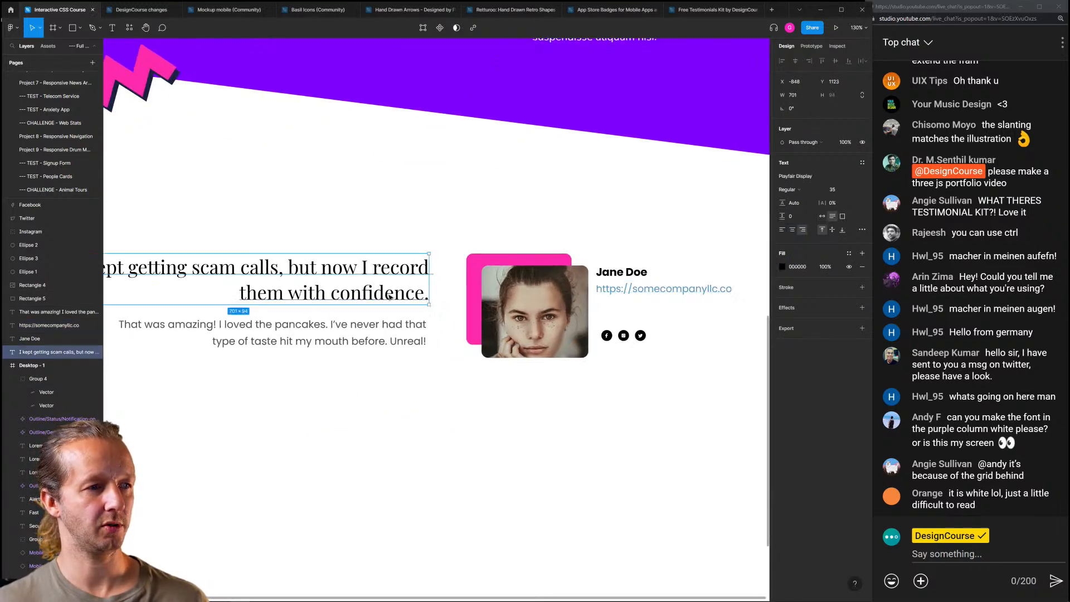
{"action": "left_click_drag", "start_coordinate": [437, 288], "coordinate": [377, 287]}
{"action": "left_click", "coordinate": [415, 333]}
{"action": "left_click_drag", "start_coordinate": [427, 333], "coordinate": [377, 331]}
Move the portrait, accent rectangle, author name, link and social icons together left, closer to the testimonial text
{"action": "left_click_drag", "start_coordinate": [461, 219], "coordinate": [734, 390]}
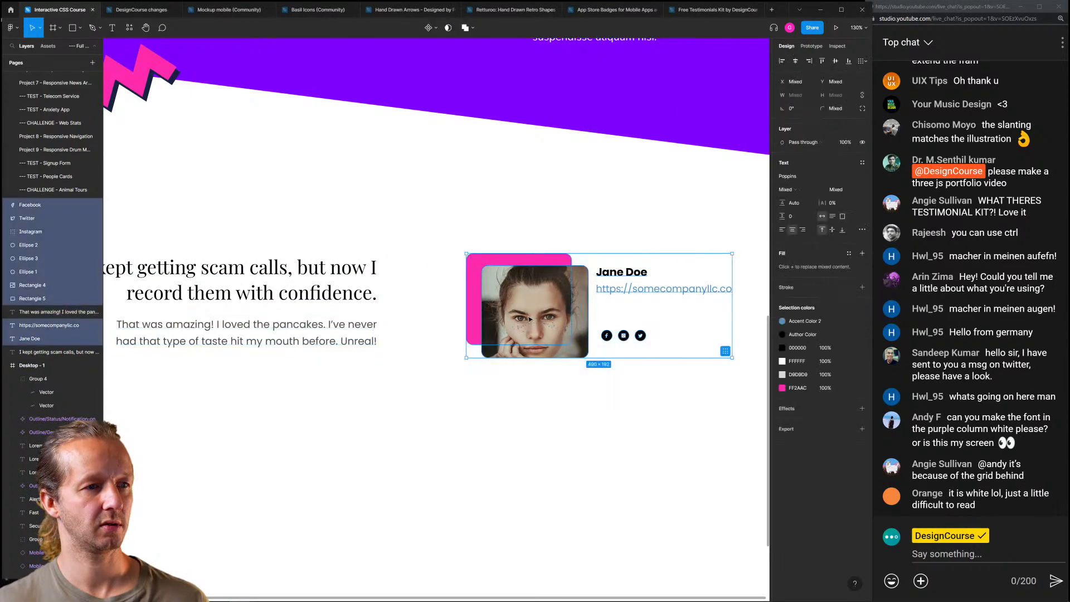
{"action": "left_click_drag", "start_coordinate": [531, 320], "coordinate": [472, 320]}
{"action": "scroll", "coordinate": [457, 334], "scroll_direction": "down", "scroll_amount": 5}
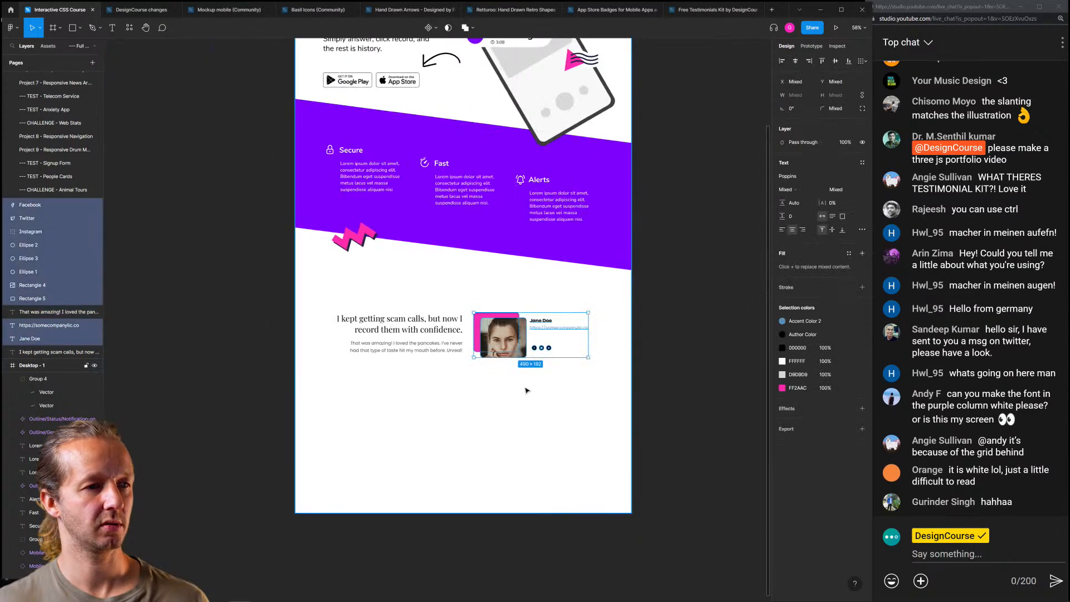
{"action": "left_click", "coordinate": [429, 375]}
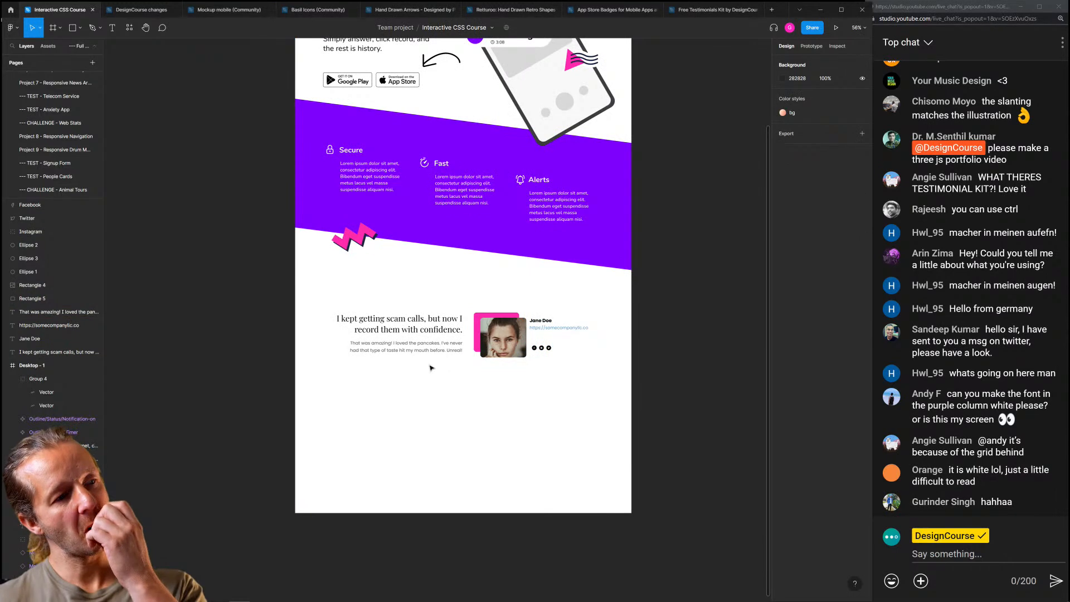
Narrow the testimonial heading and description slightly further from the right, making the description box 464 wide
{"action": "left_click", "coordinate": [442, 328]}
{"action": "left_click_drag", "start_coordinate": [463, 319], "coordinate": [456, 320]}
{"action": "left_click", "coordinate": [454, 345]}
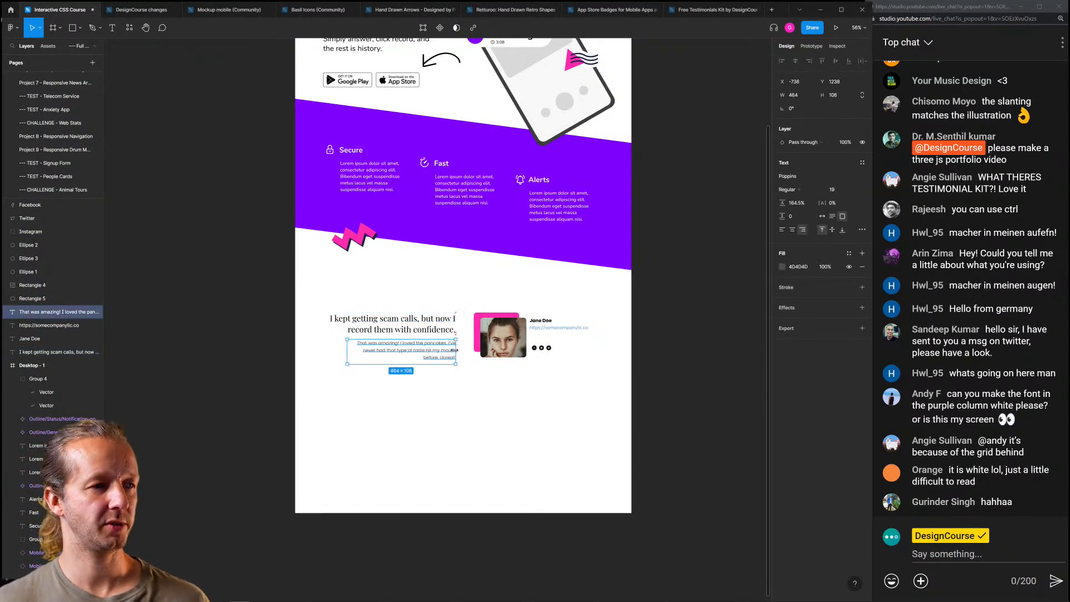
{"action": "left_click", "coordinate": [498, 428]}
Enlarge the portrait with its pink accent rectangle slightly and shift the author name, link and social icons right to clear it
{"action": "left_click_drag", "start_coordinate": [504, 342], "coordinate": [505, 342]}
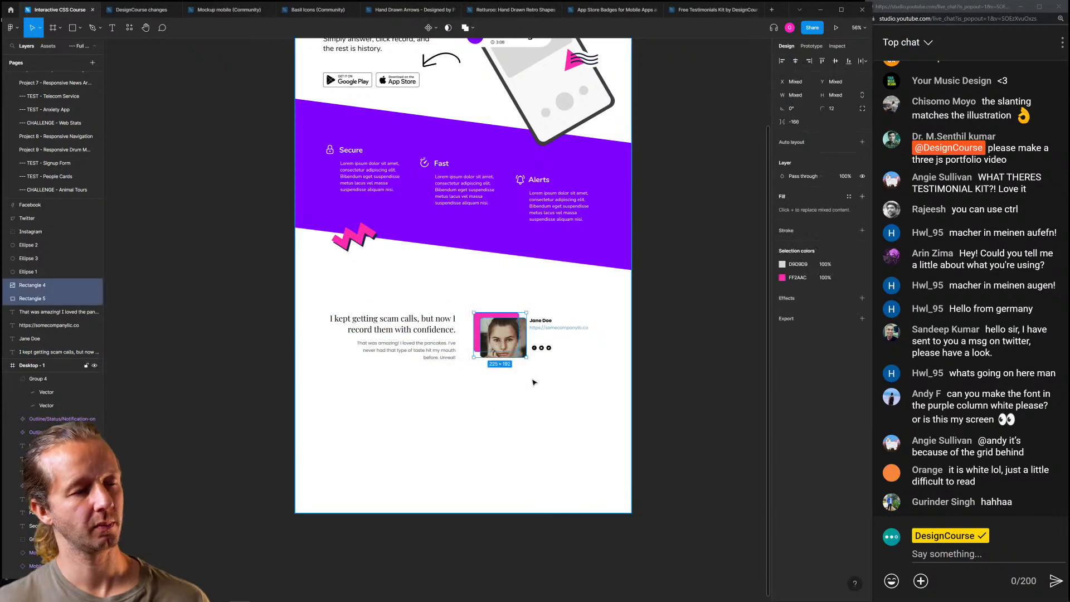
{"action": "scroll", "coordinate": [507, 342], "scroll_direction": "up", "scroll_amount": 5}
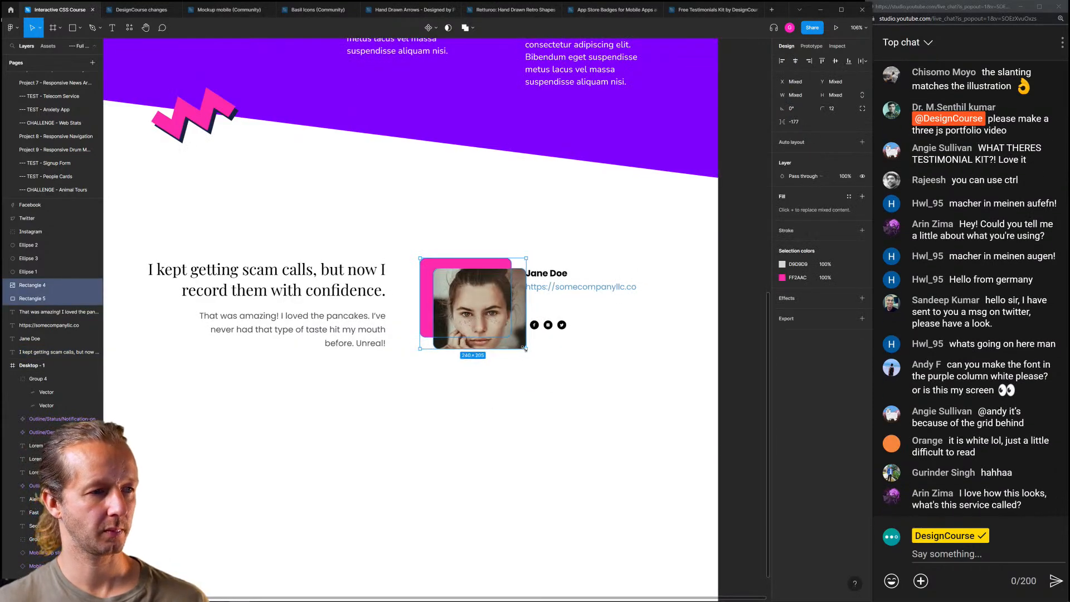
{"action": "left_click_drag", "start_coordinate": [524, 349], "coordinate": [522, 345]}
{"action": "left_click_drag", "start_coordinate": [636, 354], "coordinate": [554, 275]}
{"action": "left_click", "coordinate": [608, 269]}
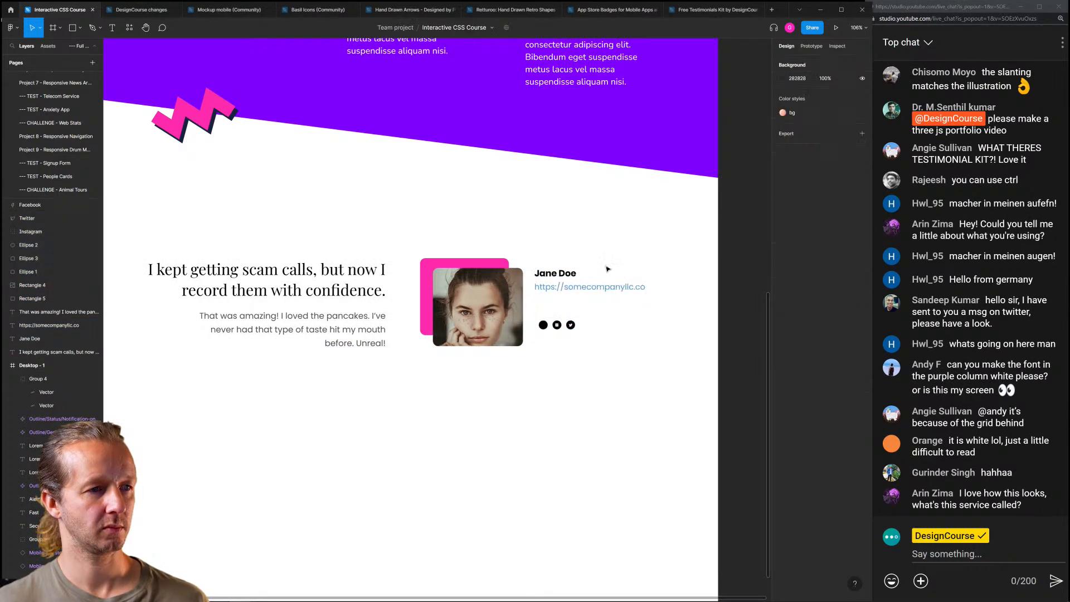
Delete the black circle of the first social icon and move the two remaining icons left under the author's name
{"action": "scroll", "coordinate": [546, 324], "scroll_direction": "up", "scroll_amount": 5}
{"action": "left_click", "coordinate": [541, 326]}
{"action": "key", "text": "Delete"}
{"action": "left_click_drag", "start_coordinate": [538, 294], "coordinate": [603, 354]}
{"action": "scroll", "coordinate": [658, 366], "scroll_direction": "down", "scroll_amount": 6}
{"action": "left_click", "coordinate": [670, 399]}
{"action": "left_click_drag", "start_coordinate": [654, 413], "coordinate": [592, 417]}
Move the whole testimonial block up, closer to the slanted purple section
{"action": "scroll", "coordinate": [557, 410], "scroll_direction": "down", "scroll_amount": 5}
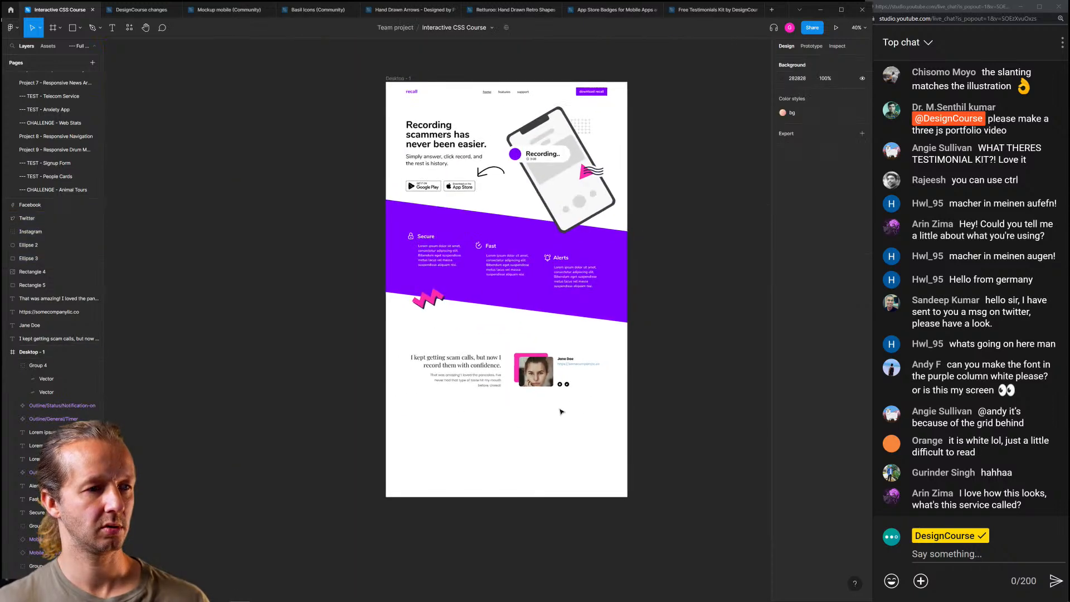
{"action": "scroll", "coordinate": [559, 390], "scroll_direction": "up", "scroll_amount": 2}
{"action": "left_click_drag", "start_coordinate": [373, 324], "coordinate": [609, 390]}
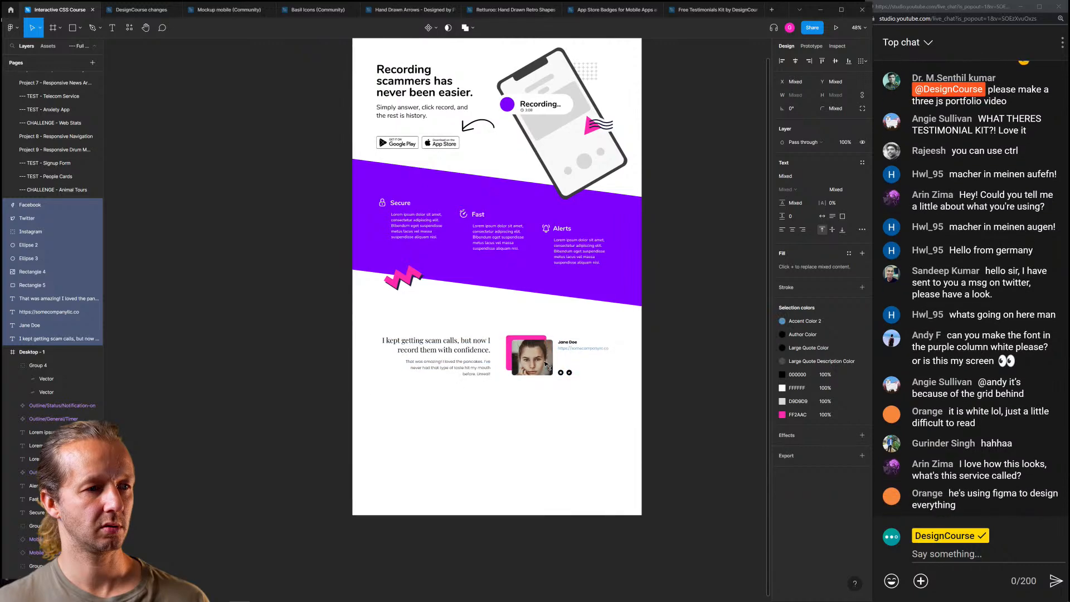
{"action": "key", "text": "Escape"}
{"action": "scroll", "coordinate": [586, 407], "scroll_direction": "up", "scroll_amount": 2}
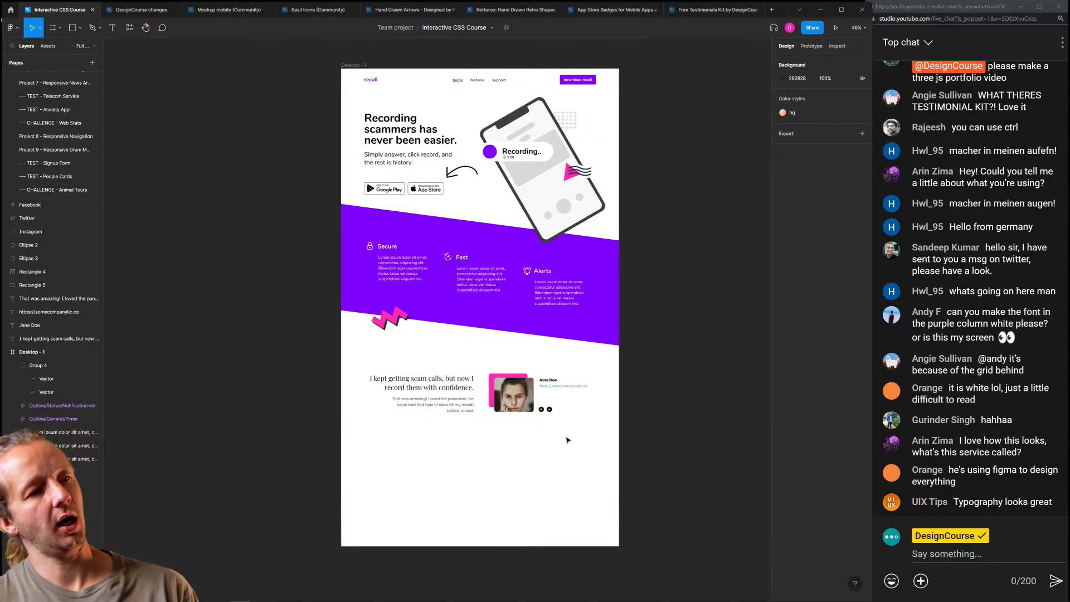
{"action": "left_click_drag", "start_coordinate": [417, 364], "coordinate": [589, 427]}
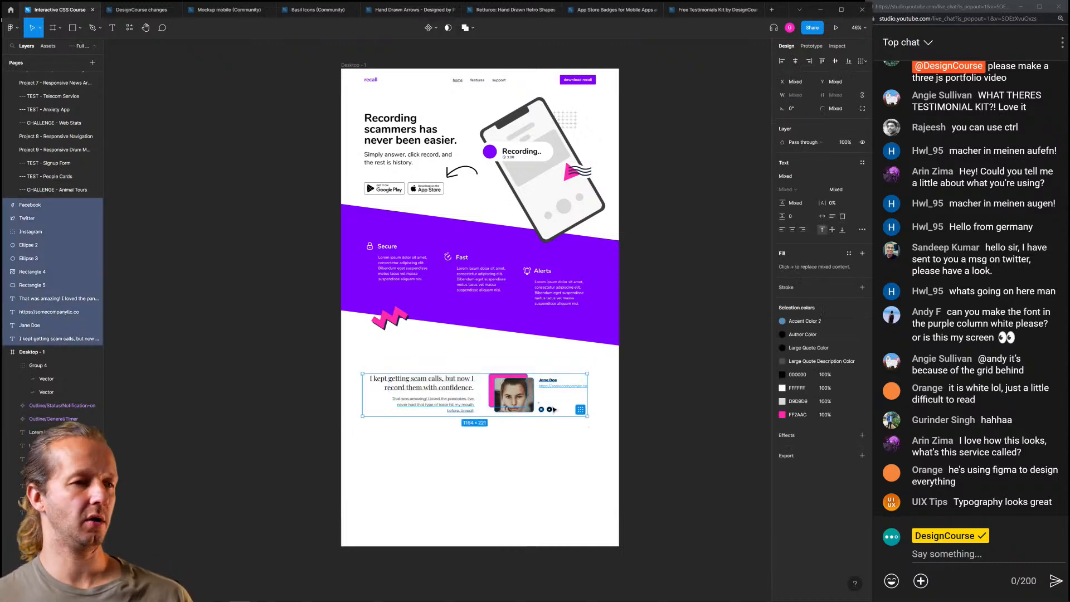
{"action": "left_click_drag", "start_coordinate": [511, 385], "coordinate": [511, 380]}
{"action": "left_click", "coordinate": [546, 451]}
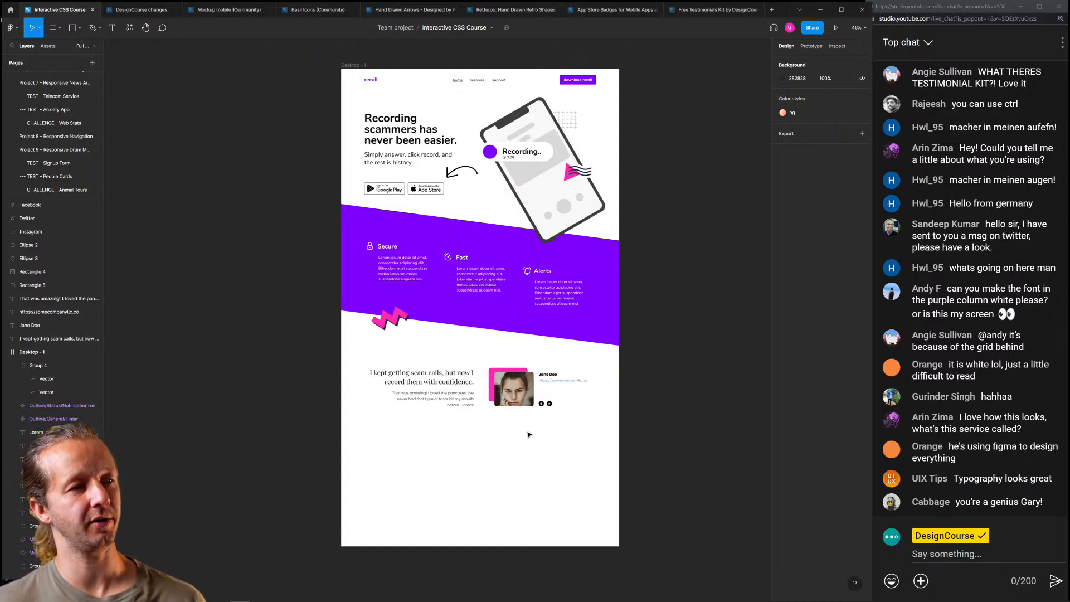
Shorten the Desktop - 1 frame from its bottom edge, leaving a modest blank strip under the testimonial
{"action": "left_click", "coordinate": [353, 66]}
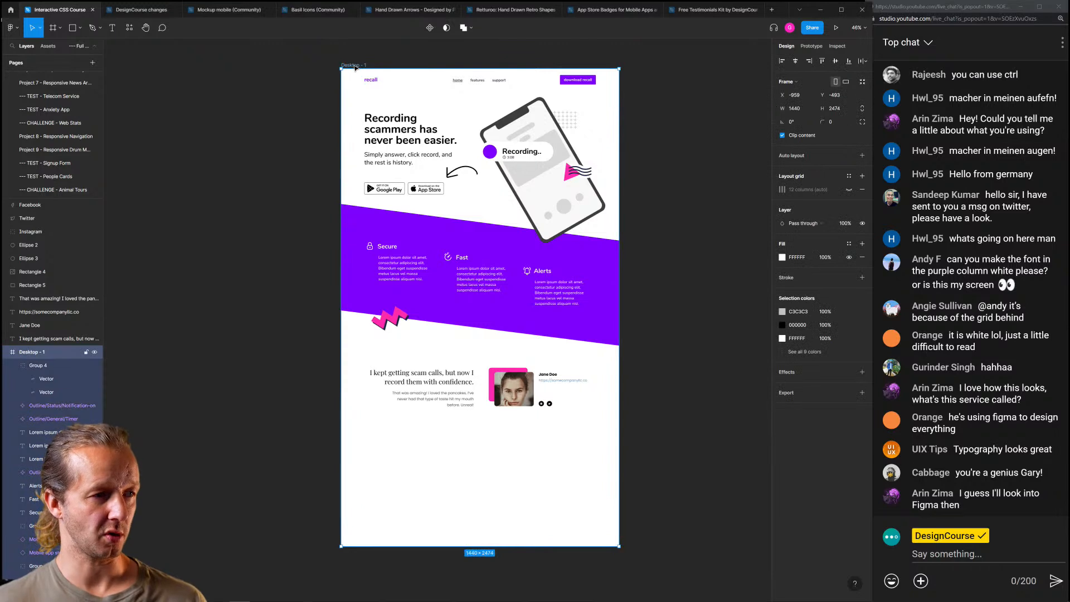
{"action": "left_click", "coordinate": [286, 183]}
{"action": "key", "text": "r"}
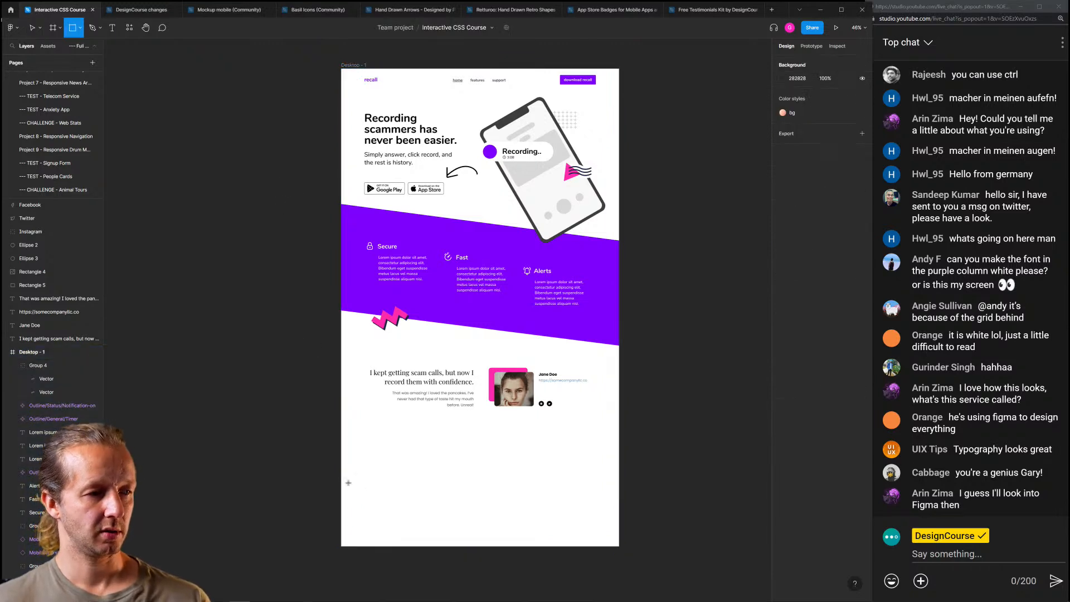
{"action": "key", "text": "v"}
{"action": "left_click", "coordinate": [346, 72]}
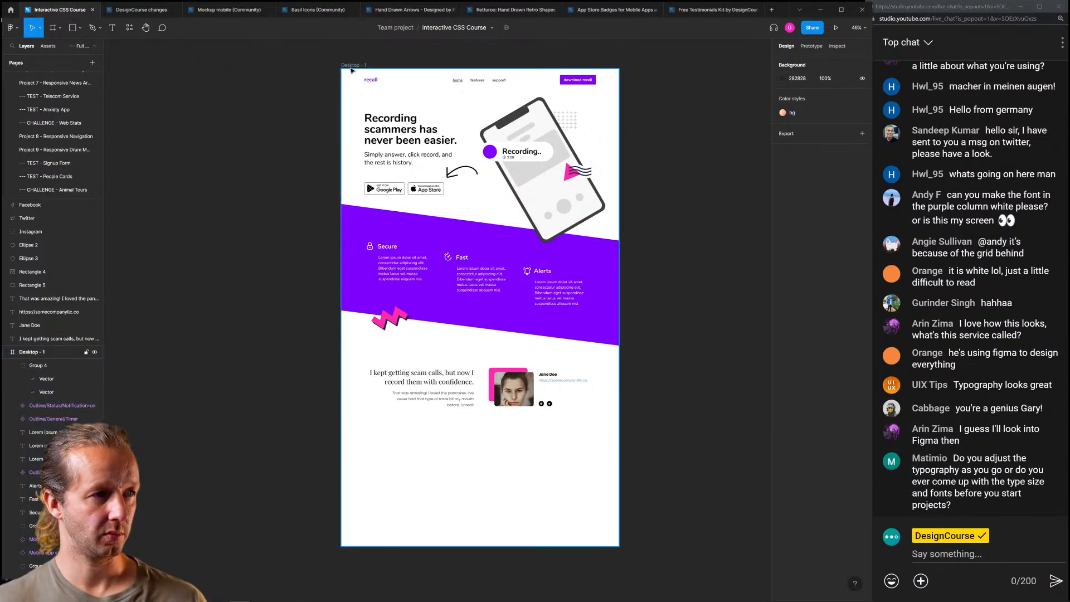
{"action": "left_click_drag", "start_coordinate": [532, 546], "coordinate": [530, 483]}
{"action": "key", "text": "Escape"}
Draw a full-width footer rectangle along the frame's bottom edge, 1440 wide and 247 tall at Y 1900
{"action": "key", "text": "r"}
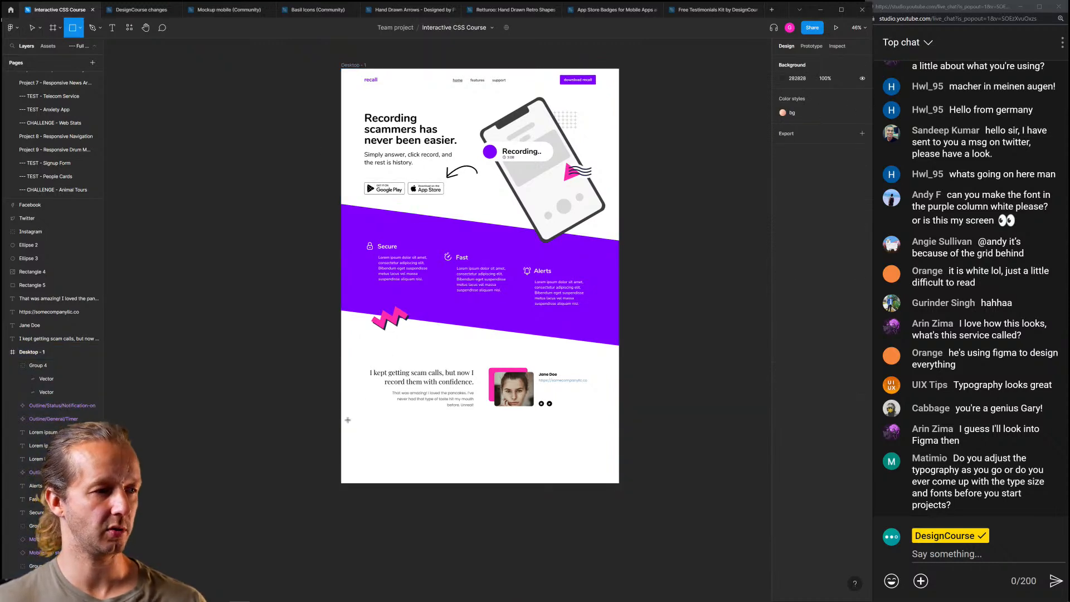
{"action": "left_click_drag", "start_coordinate": [341, 427], "coordinate": [618, 483]}
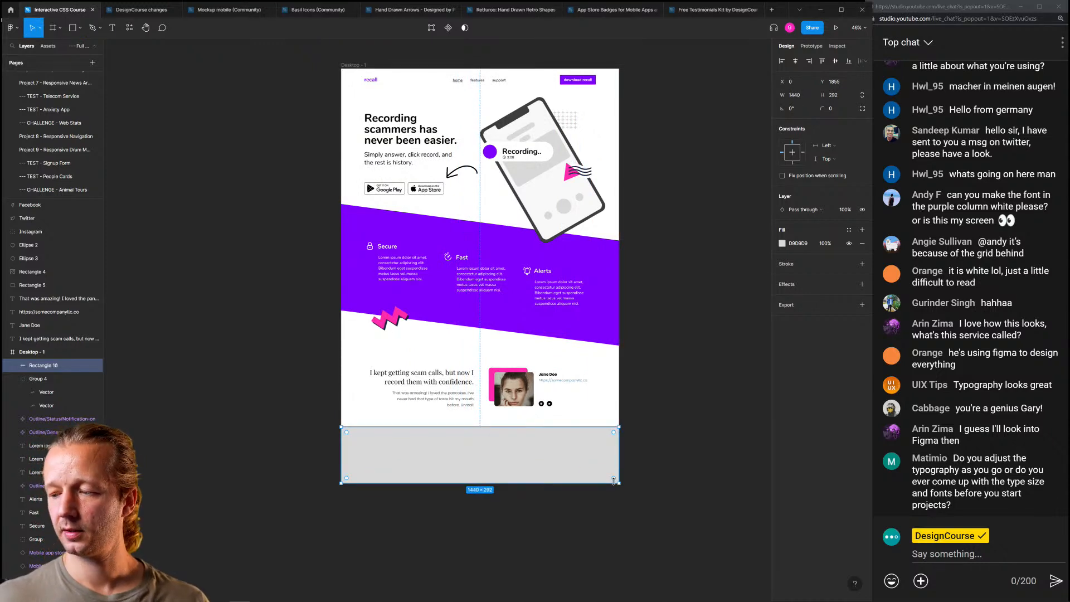
{"action": "left_click", "coordinate": [575, 508]}
{"action": "left_click", "coordinate": [593, 458]}
{"action": "left_click_drag", "start_coordinate": [547, 429], "coordinate": [563, 436]}
{"action": "key", "text": "Escape"}
Fill the footer rectangle with the features section's purple, 7E00FD
{"action": "scroll", "coordinate": [497, 461], "scroll_direction": "up", "scroll_amount": 2}
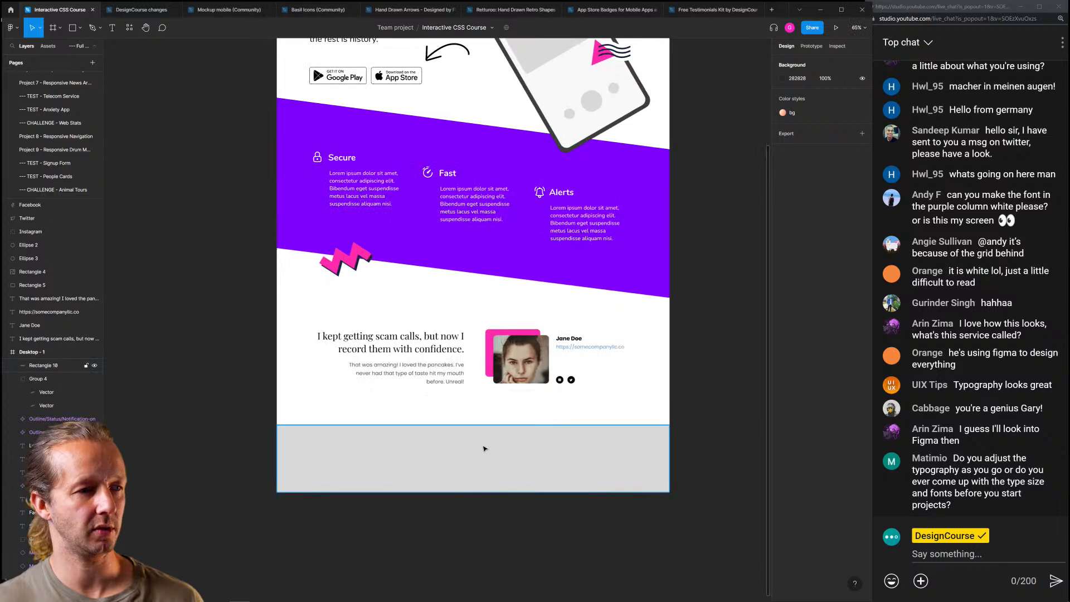
{"action": "left_click", "coordinate": [483, 448]}
{"action": "scroll", "coordinate": [483, 432], "scroll_direction": "down", "scroll_amount": 3}
{"action": "scroll", "coordinate": [481, 428], "scroll_direction": "up", "scroll_amount": 5}
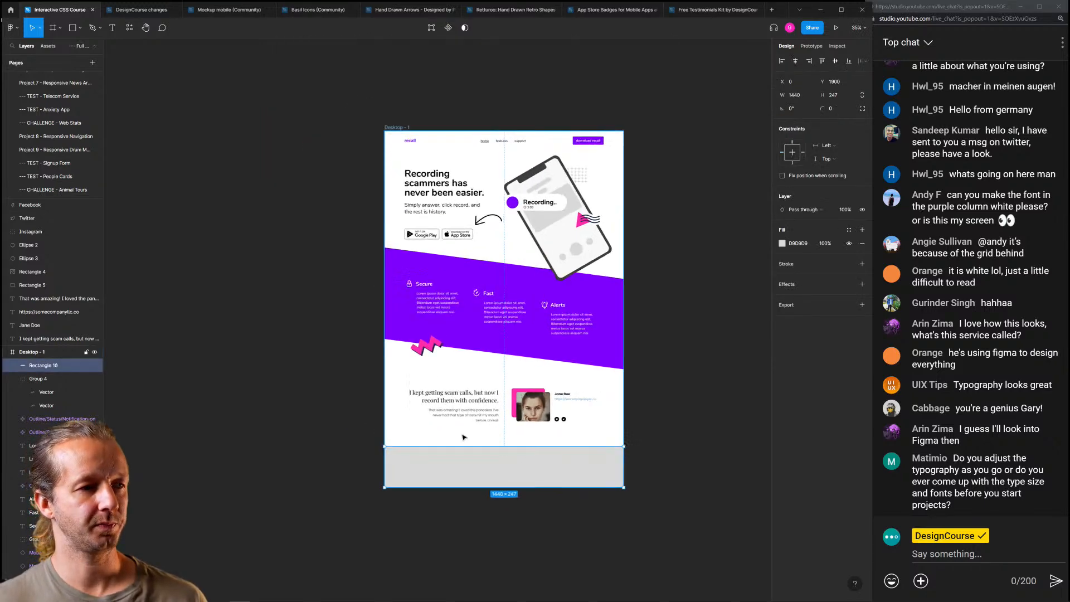
{"action": "scroll", "coordinate": [497, 414], "scroll_direction": "up", "scroll_amount": 1}
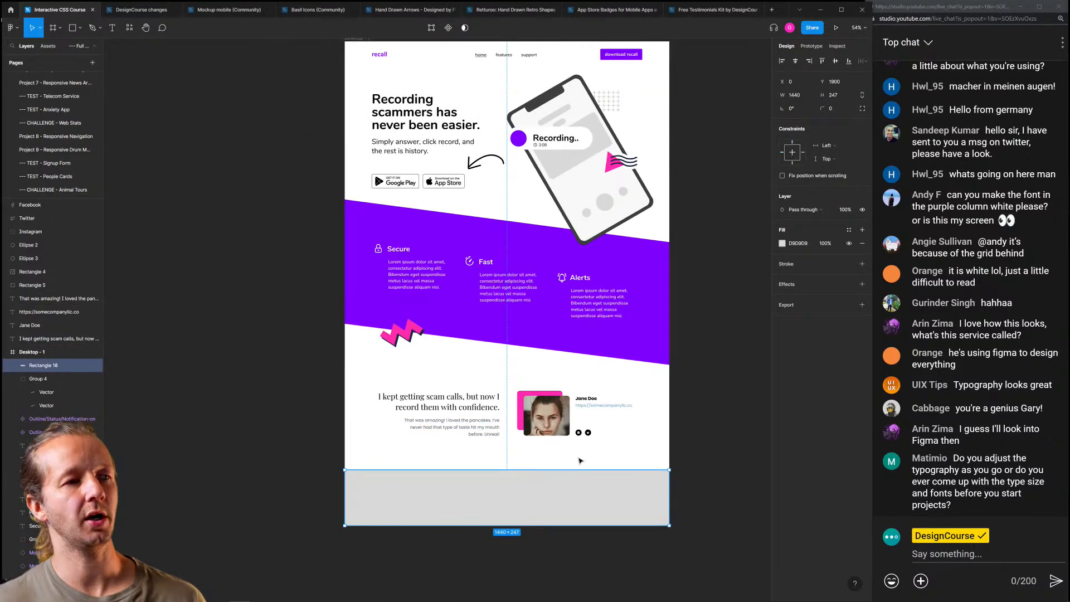
{"action": "key", "text": "i"}
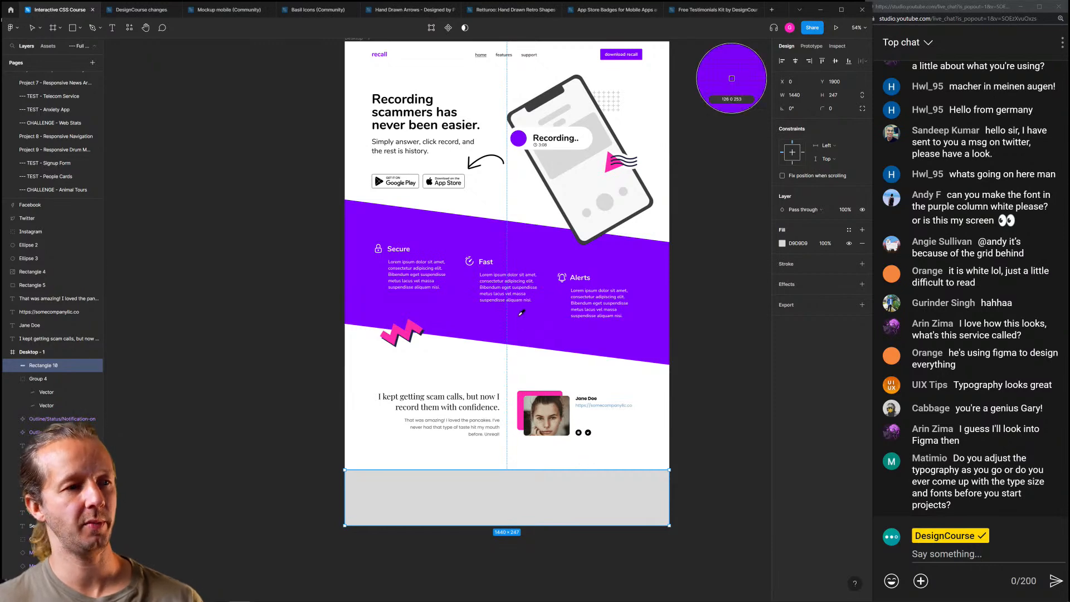
{"action": "left_click", "coordinate": [523, 315]}
{"action": "left_click", "coordinate": [709, 334]}
{"action": "left_click", "coordinate": [638, 495]}
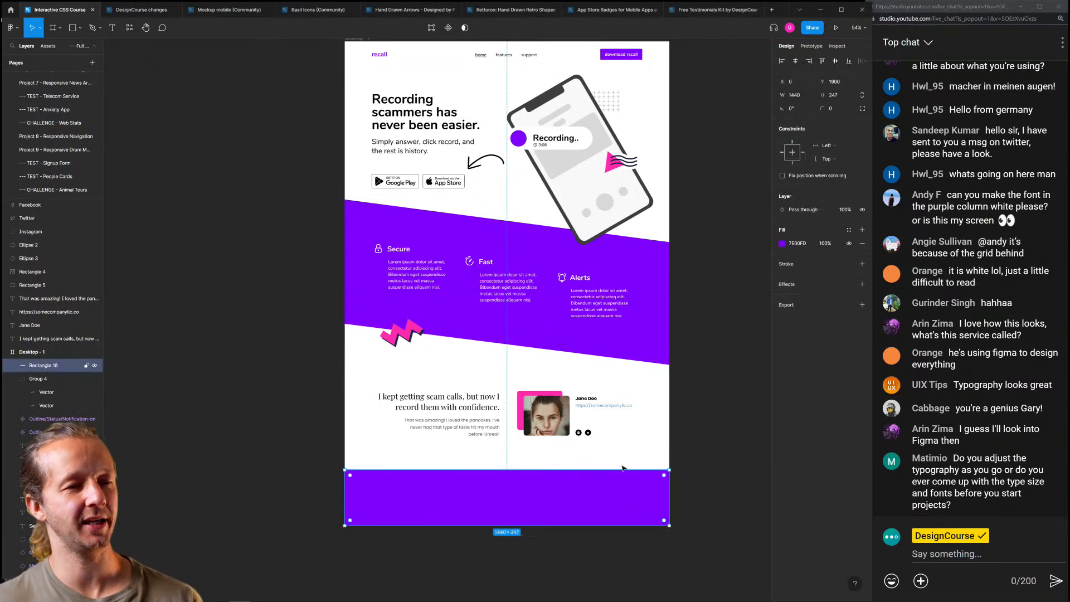
Change the footer rectangle's fill to a very light neutral grey
{"action": "scroll", "coordinate": [550, 378], "scroll_direction": "up", "scroll_amount": 4}
{"action": "scroll", "coordinate": [550, 378], "scroll_direction": "down", "scroll_amount": 3}
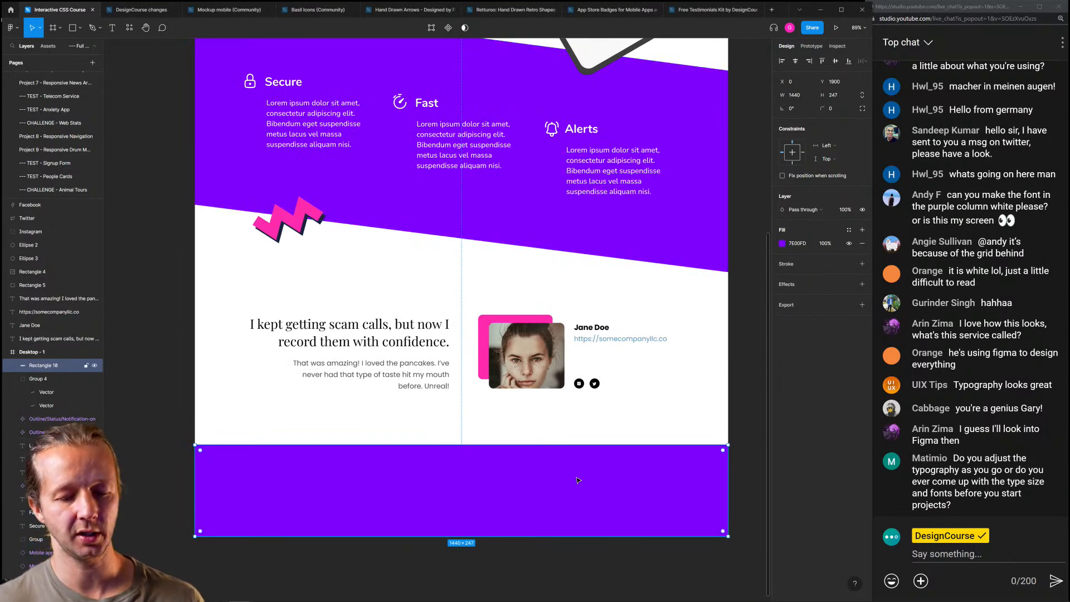
{"action": "left_click", "coordinate": [780, 245]}
{"action": "left_click_drag", "start_coordinate": [674, 262], "coordinate": [668, 264]}
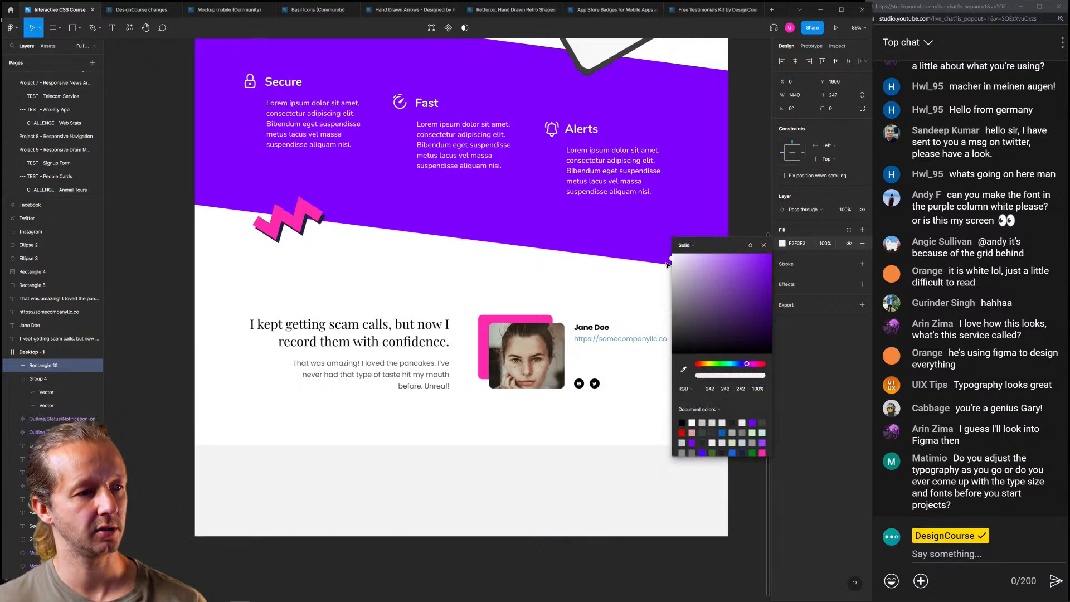
{"action": "left_click", "coordinate": [635, 376]}
Duplicate the header's recall logo into the footer at X 120, Y 1920, aligned with the original
{"action": "scroll", "coordinate": [559, 440], "scroll_direction": "down", "scroll_amount": 4}
{"action": "scroll", "coordinate": [509, 481], "scroll_direction": "up", "scroll_amount": 6}
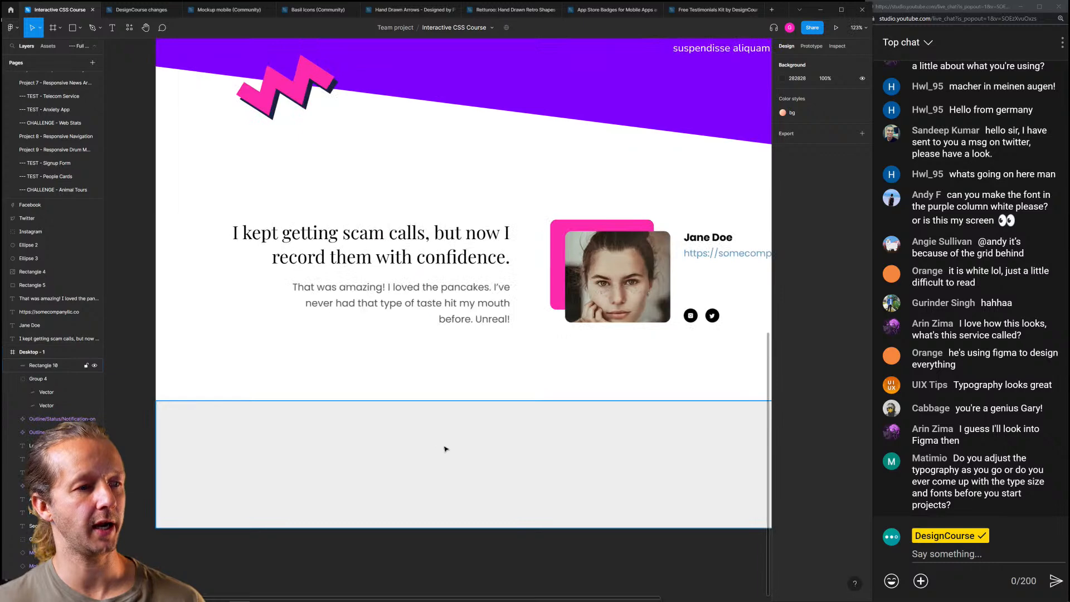
{"action": "scroll", "coordinate": [437, 437], "scroll_direction": "down", "scroll_amount": 6}
{"action": "left_click_drag", "start_coordinate": [446, 357], "coordinate": [426, 405]}
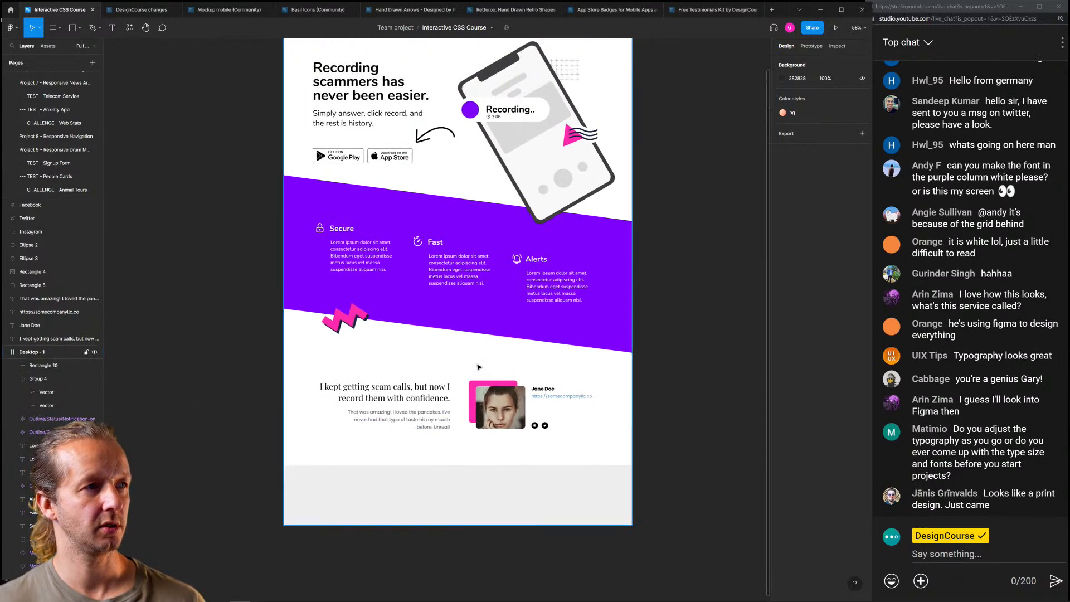
{"action": "scroll", "coordinate": [478, 366], "scroll_direction": "down", "scroll_amount": 1}
{"action": "left_click_drag", "start_coordinate": [344, 70], "coordinate": [379, 465]}
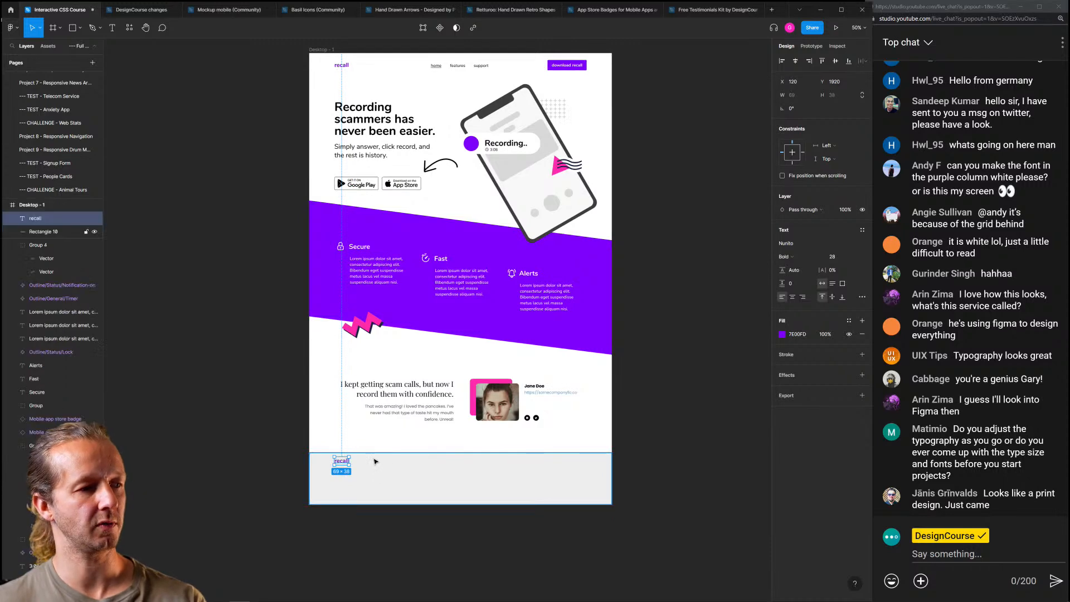
Change the footer recall logo's fill to black, 000000
{"action": "left_click", "coordinate": [783, 335]}
{"action": "left_click_drag", "start_coordinate": [711, 404], "coordinate": [672, 450]}
{"action": "left_click", "coordinate": [641, 471]}
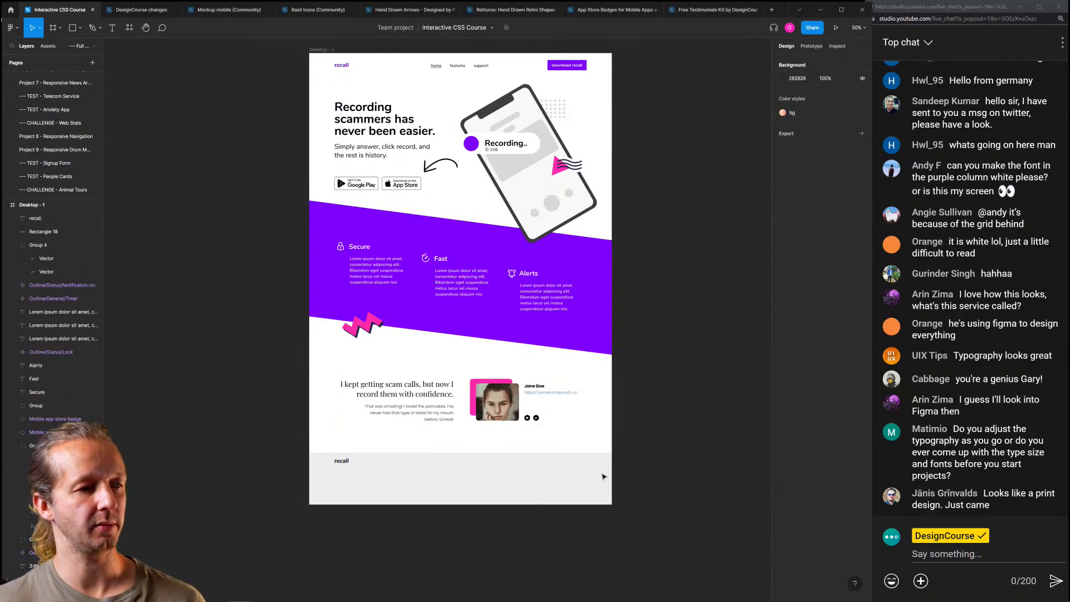
Nudge the footer recall logo down to about Y 1926
{"action": "left_click", "coordinate": [347, 462]}
{"action": "key", "text": "Down"}
{"action": "key", "text": "Down"}
{"action": "key", "text": "Down"}
{"action": "key", "text": "Down"}
{"action": "key", "text": "Down"}
{"action": "key", "text": "Down"}
{"action": "key", "text": "Down"}
{"action": "key", "text": "Down"}
{"action": "key", "text": "Down"}
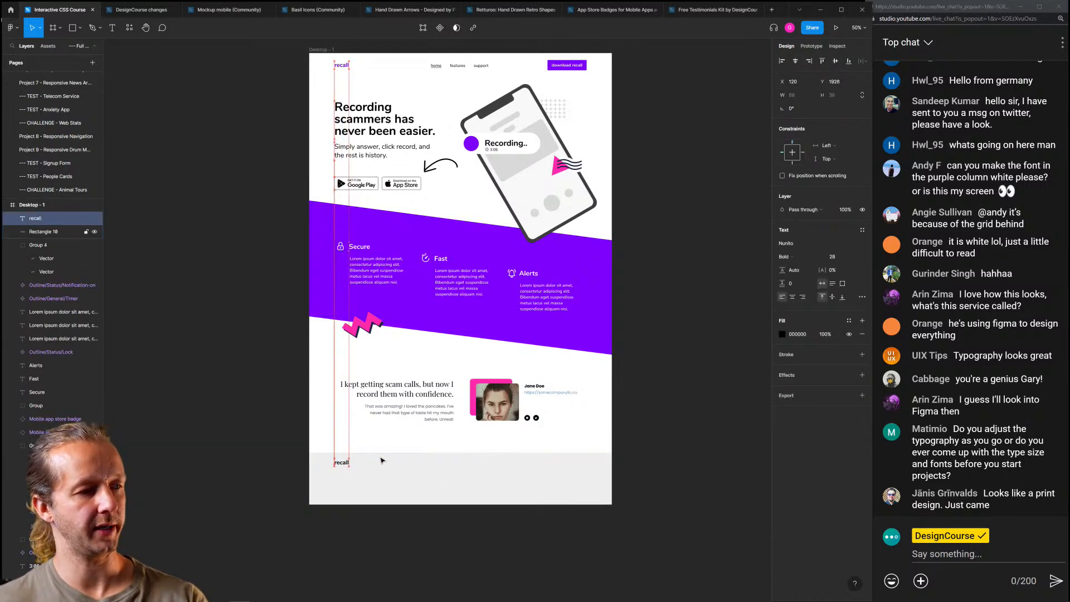
{"action": "left_click", "coordinate": [468, 543]}
{"action": "scroll", "coordinate": [320, 466], "scroll_direction": "up", "scroll_amount": 8}
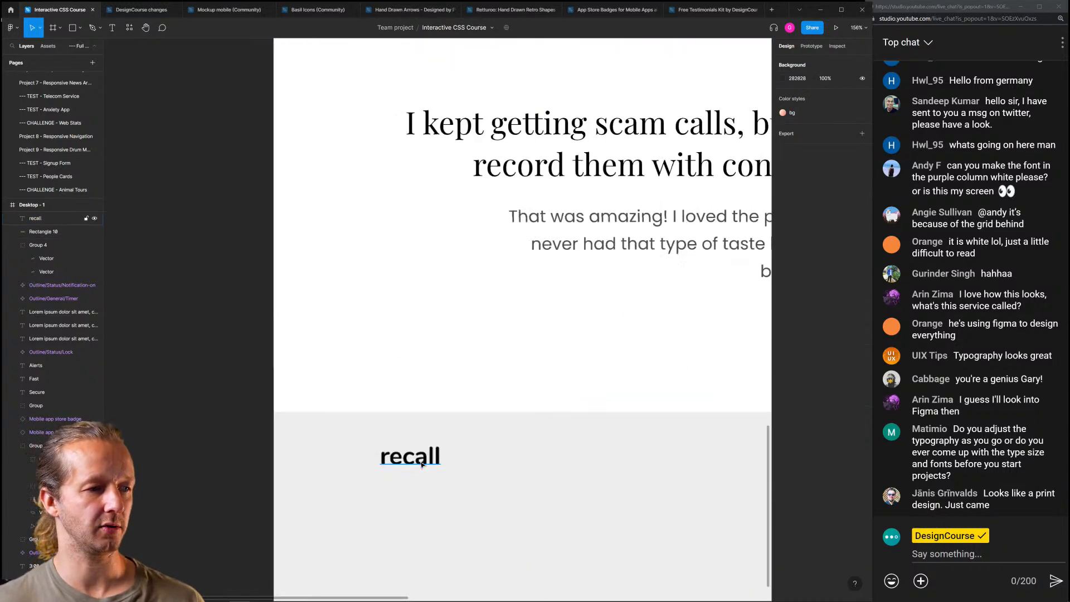
{"action": "scroll", "coordinate": [578, 448], "scroll_direction": "down", "scroll_amount": 4}
{"action": "scroll", "coordinate": [634, 460], "scroll_direction": "down", "scroll_amount": 6}
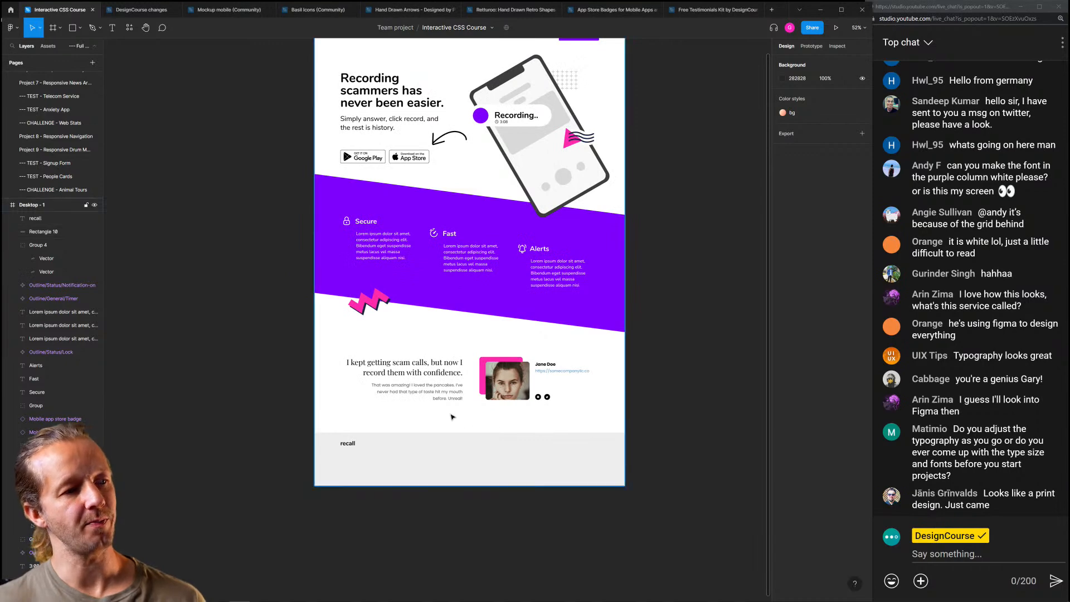
Review the landing page's overall layout from the header down to the footer
{"action": "scroll", "coordinate": [451, 413], "scroll_direction": "up", "scroll_amount": 1}
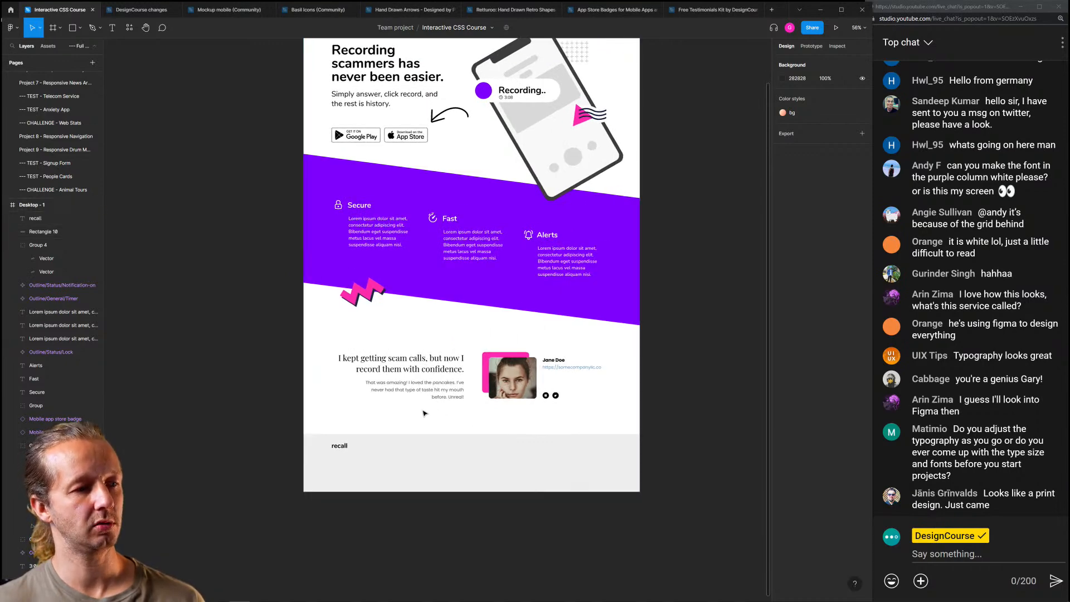
{"action": "scroll", "coordinate": [423, 415], "scroll_direction": "down", "scroll_amount": 3}
{"action": "scroll", "coordinate": [413, 428], "scroll_direction": "up", "scroll_amount": 2}
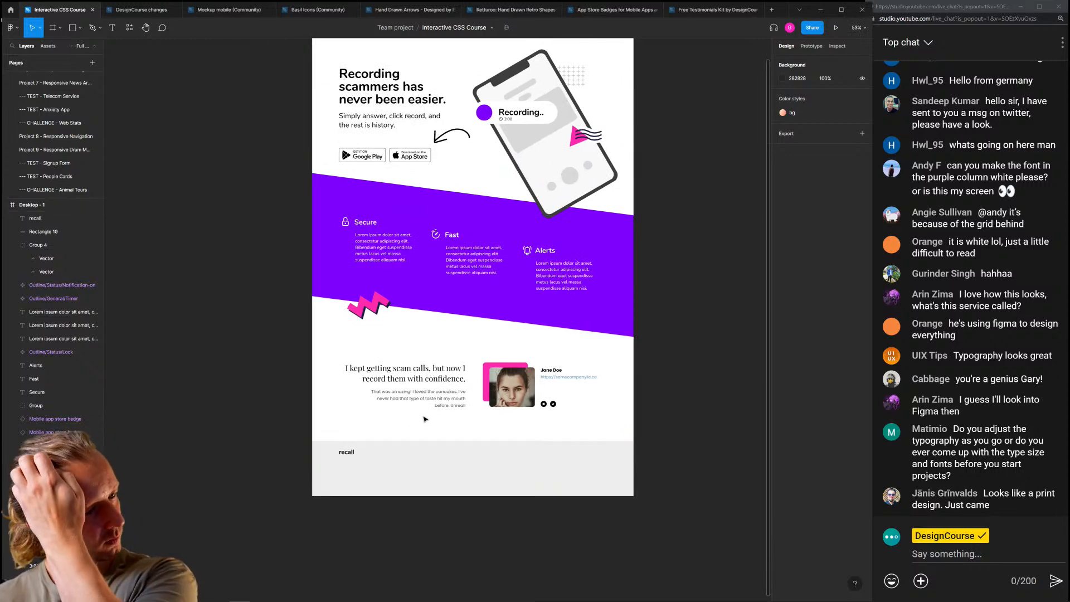
{"action": "scroll", "coordinate": [432, 417], "scroll_direction": "up", "scroll_amount": 2}
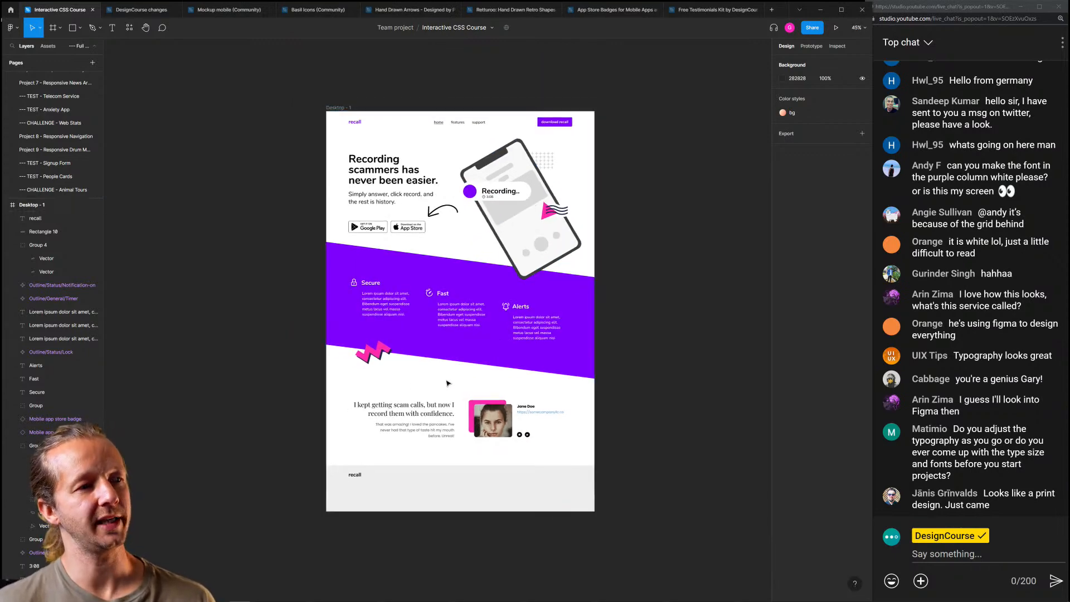
{"action": "scroll", "coordinate": [456, 387], "scroll_direction": "down", "scroll_amount": 2}
{"action": "scroll", "coordinate": [468, 251], "scroll_direction": "left", "scroll_amount": 3}
{"action": "left_click", "coordinate": [478, 112]}
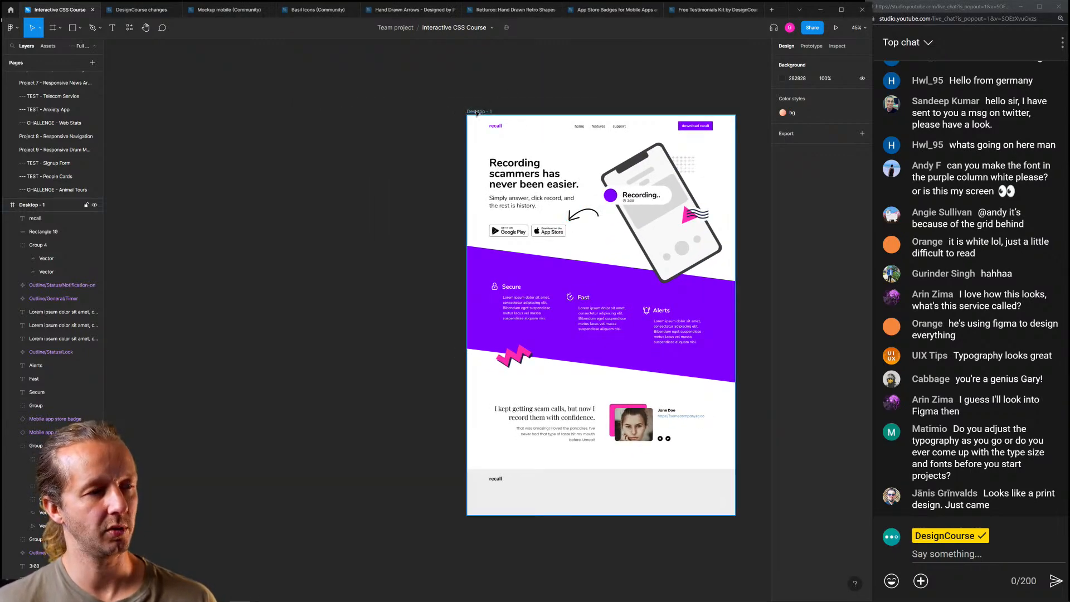
{"action": "left_click_drag", "start_coordinate": [627, 97], "coordinate": [468, 84]}
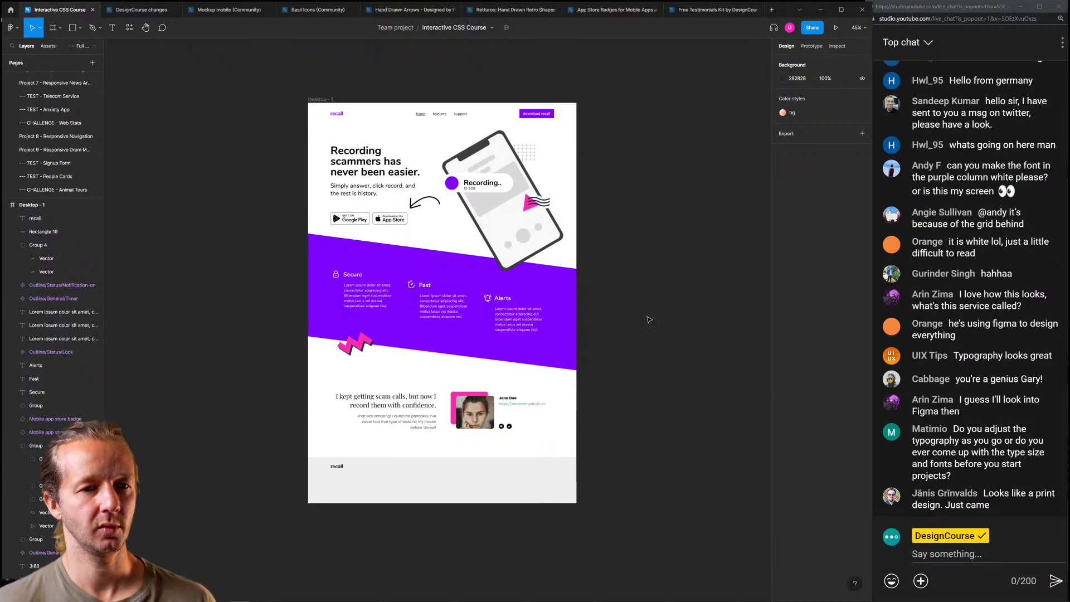
{"action": "scroll", "coordinate": [649, 319], "scroll_direction": "down", "scroll_amount": 1}
{"action": "scroll", "coordinate": [649, 319], "scroll_direction": "left", "scroll_amount": 1}
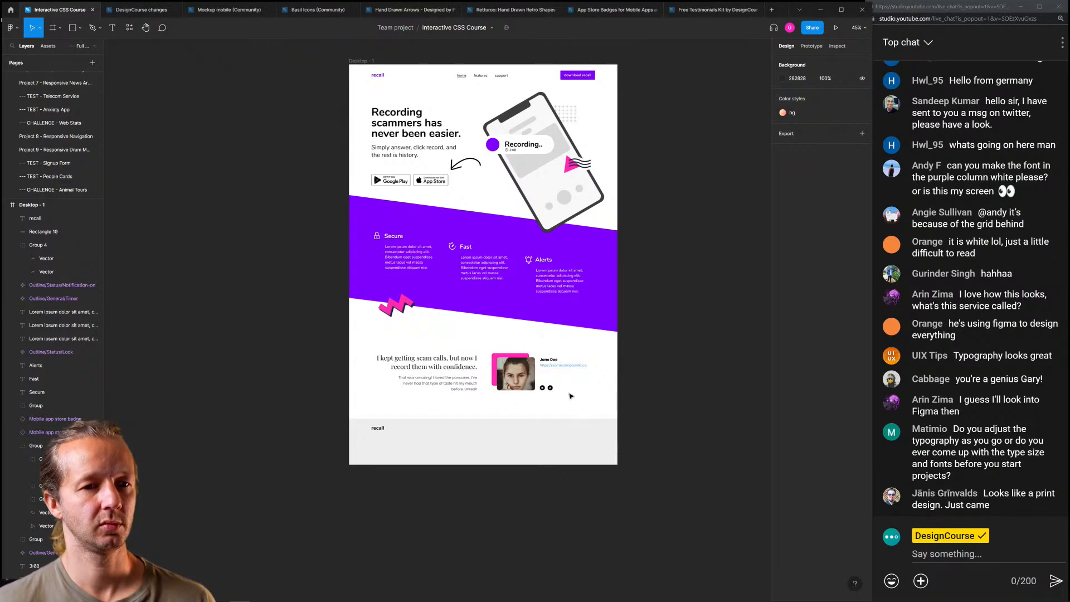
{"action": "scroll", "coordinate": [421, 430], "scroll_direction": "up", "scroll_amount": 5}
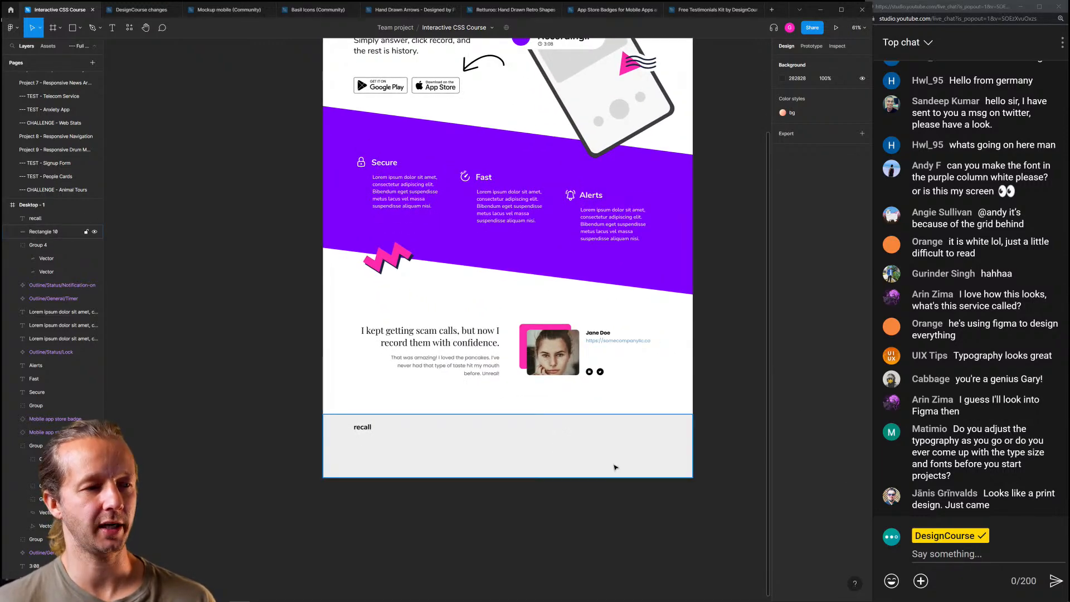
{"action": "scroll", "coordinate": [443, 402], "scroll_direction": "up", "scroll_amount": 5}
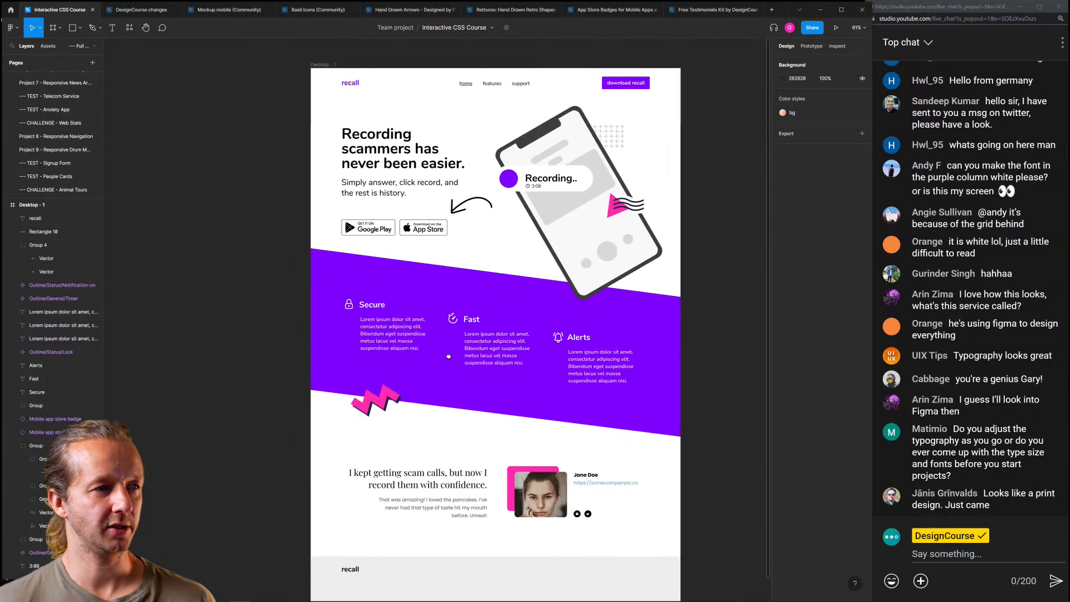
{"action": "scroll", "coordinate": [456, 162], "scroll_direction": "up", "scroll_amount": 5}
{"action": "scroll", "coordinate": [456, 162], "scroll_direction": "down", "scroll_amount": 5}
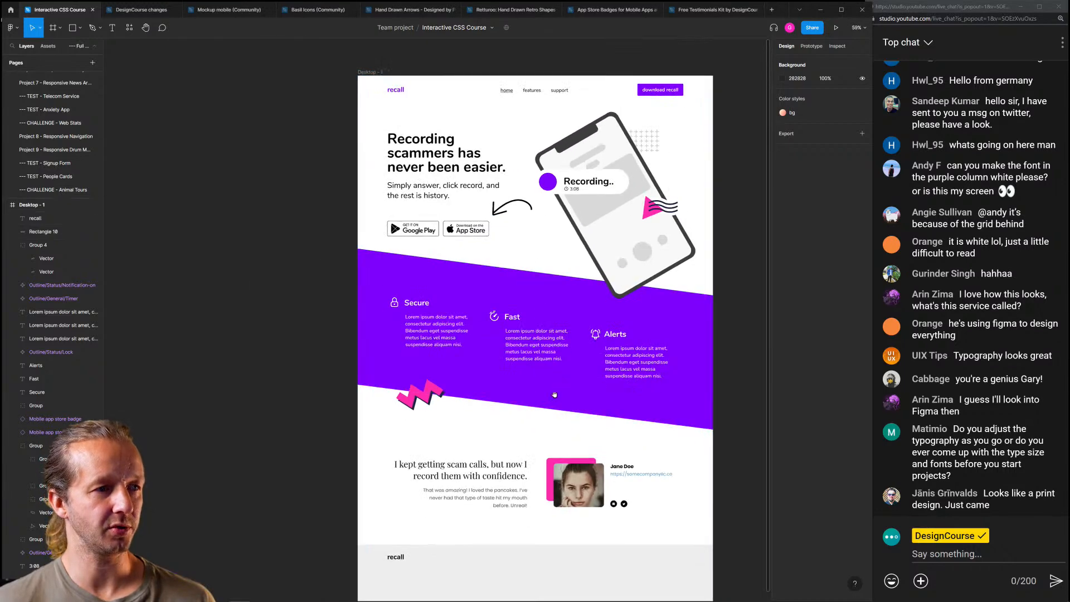
{"action": "scroll", "coordinate": [425, 426], "scroll_direction": "down", "scroll_amount": 3}
{"action": "scroll", "coordinate": [417, 419], "scroll_direction": "down", "scroll_amount": 1}
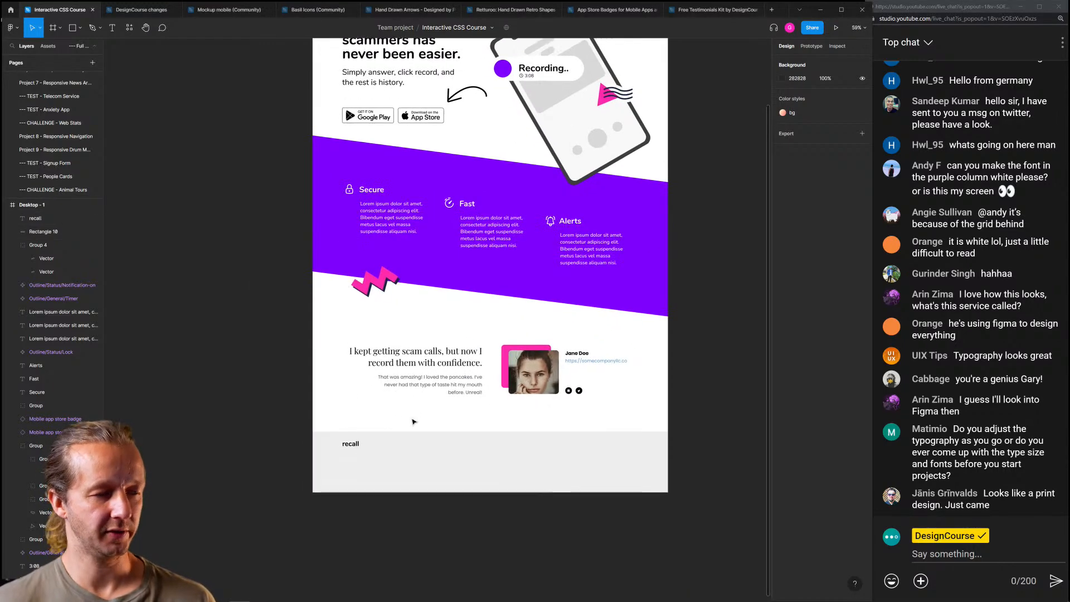
{"action": "left_click", "coordinate": [350, 444]}
{"action": "left_click", "coordinate": [286, 416]}
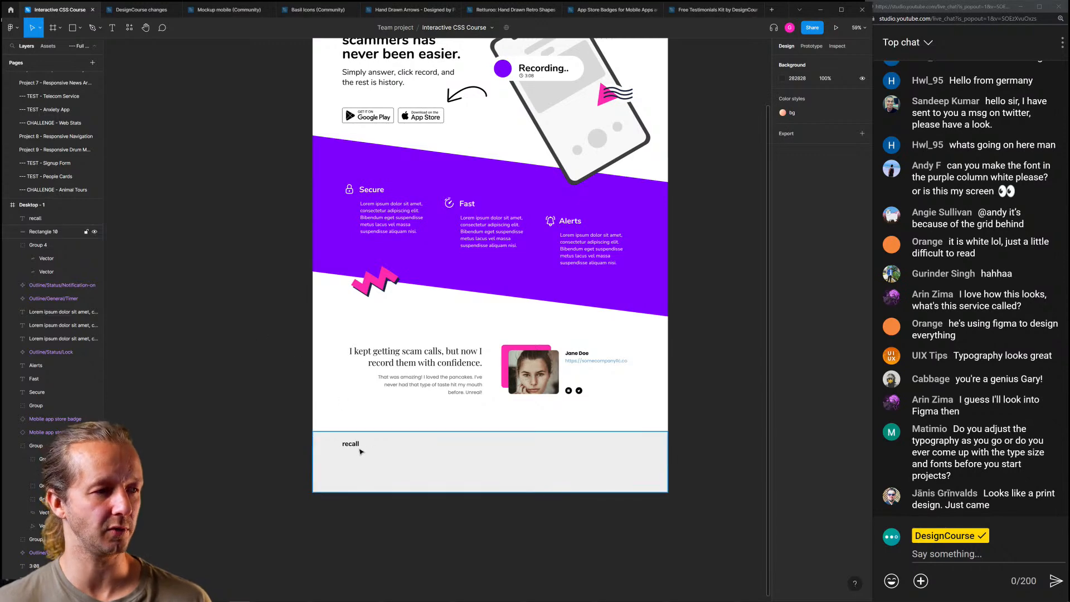
Duplicate the header's home, features and support navigation into the footer, beside the recall logo
{"action": "left_click_drag", "start_coordinate": [401, 416], "coordinate": [402, 496]}
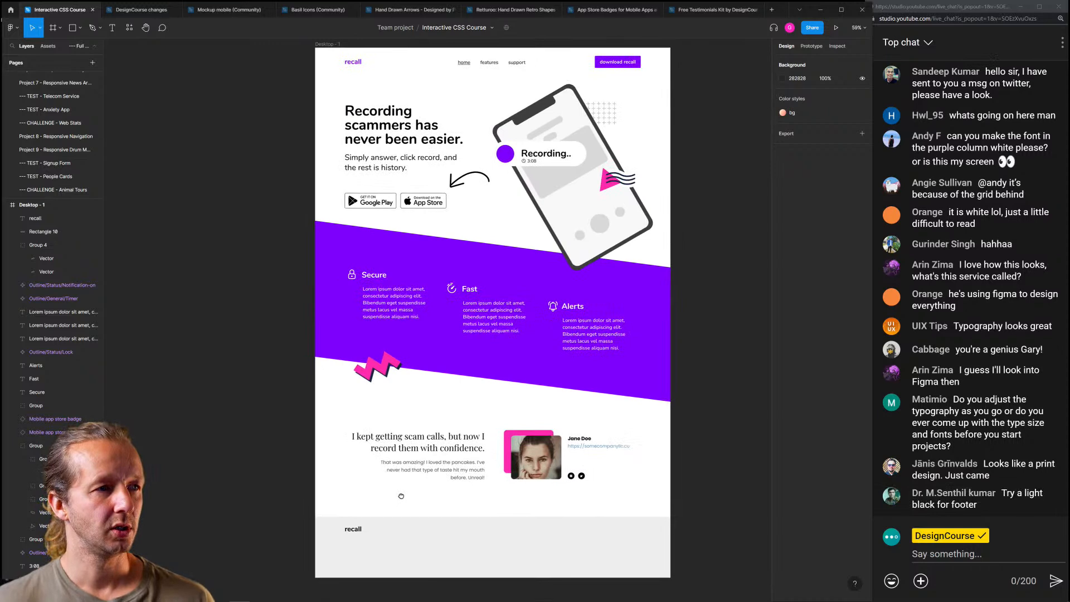
{"action": "scroll", "coordinate": [401, 496], "scroll_direction": "down", "scroll_amount": 1}
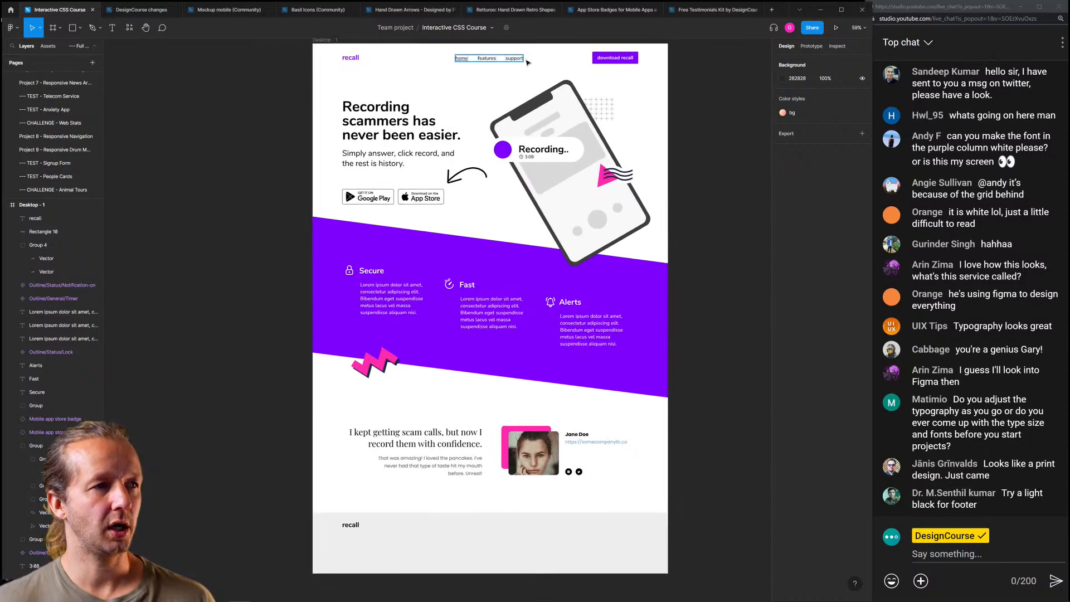
{"action": "left_click", "coordinate": [488, 59]}
{"action": "left_click_drag", "start_coordinate": [488, 60], "coordinate": [468, 428]}
{"action": "left_click", "coordinate": [420, 523]}
Duplicate the Google Play and App Store badges into the right side of the footer at Y 1956
{"action": "scroll", "coordinate": [463, 408], "scroll_direction": "up", "scroll_amount": 1}
{"action": "left_click_drag", "start_coordinate": [539, 374], "coordinate": [456, 458]}
{"action": "left_click", "coordinate": [299, 146]}
{"action": "left_click", "coordinate": [335, 148], "text": "shift"}
{"action": "key", "text": "ctrl+d"}
{"action": "left_click_drag", "start_coordinate": [334, 149], "coordinate": [542, 499]}
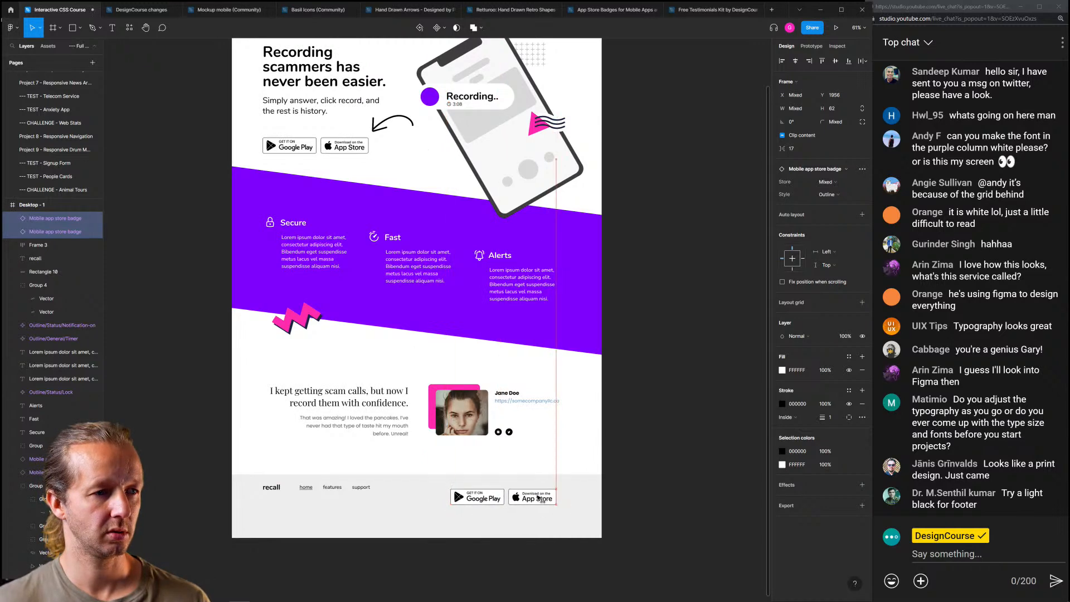
Move the footer's recall logo and navigation down together to align vertically with the store badges
{"action": "left_click", "coordinate": [271, 487]}
{"action": "left_click", "coordinate": [331, 489], "text": "shift"}
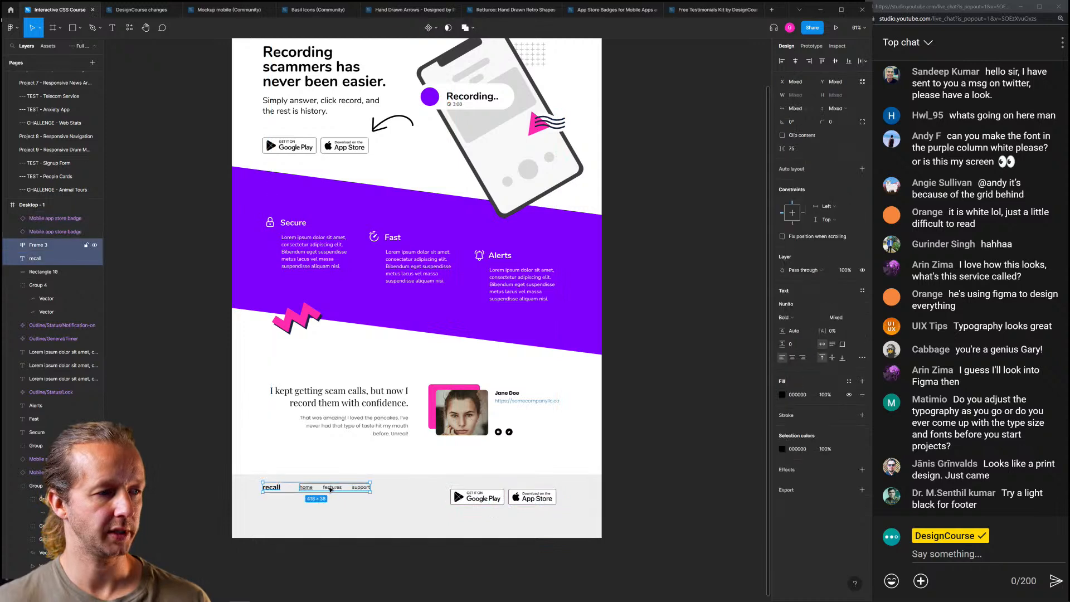
{"action": "left_click_drag", "start_coordinate": [359, 490], "coordinate": [357, 500]}
{"action": "left_click", "coordinate": [202, 463]}
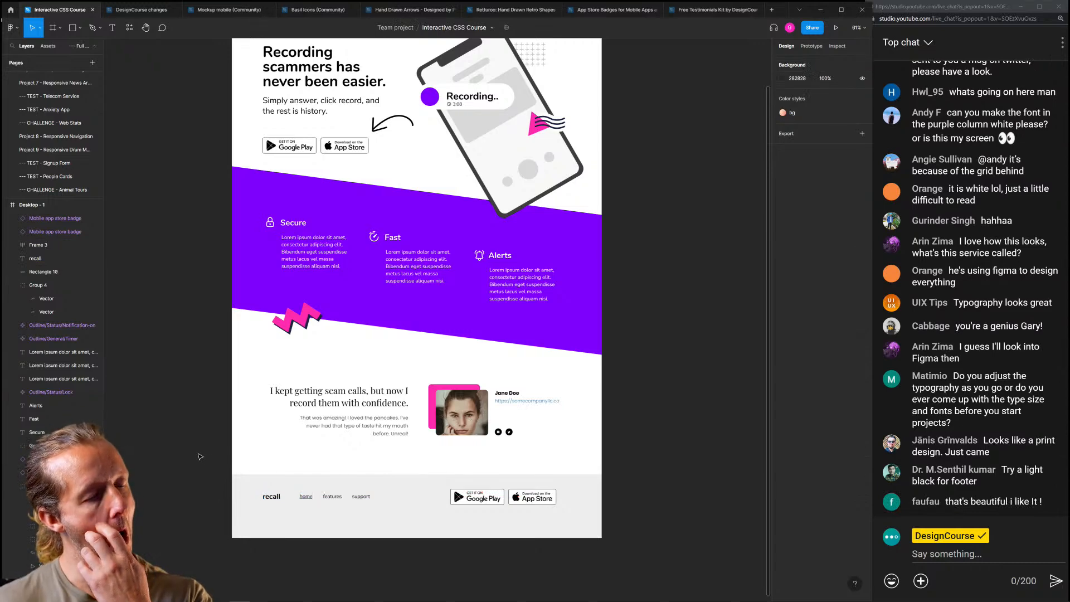
Make the footer taller and move the two store badges beneath the footer's recall logo, aligned with its left edge
{"action": "scroll", "coordinate": [202, 438], "scroll_direction": "down", "scroll_amount": 3}
{"action": "left_click_drag", "start_coordinate": [212, 422], "coordinate": [354, 393]}
{"action": "scroll", "coordinate": [578, 457], "scroll_direction": "up", "scroll_amount": 5}
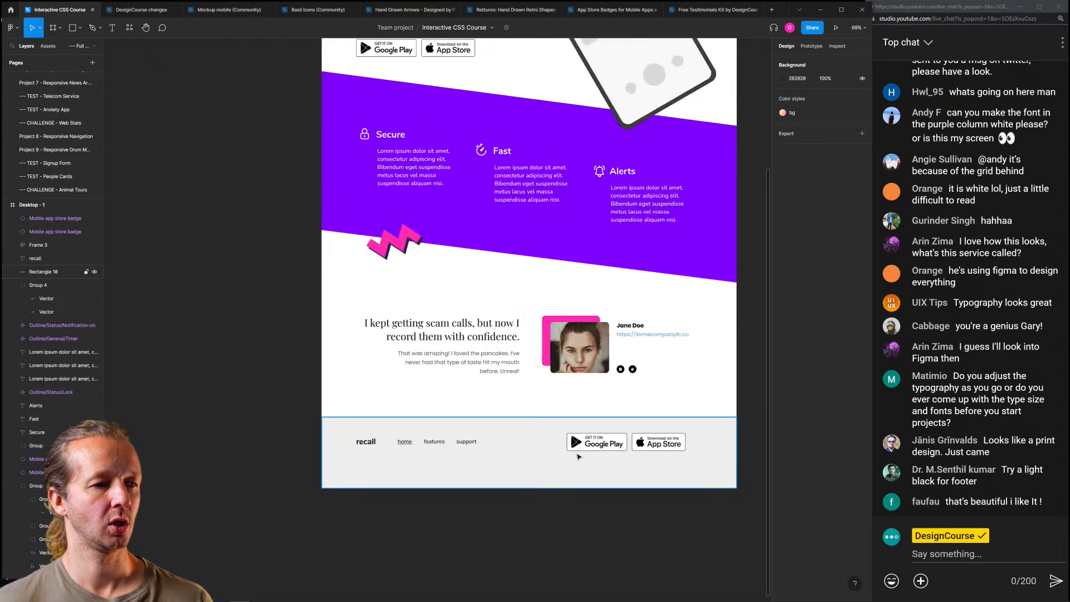
{"action": "left_click_drag", "start_coordinate": [578, 457], "coordinate": [466, 470]}
{"action": "scroll", "coordinate": [521, 465], "scroll_direction": "down", "scroll_amount": 5}
{"action": "left_click_drag", "start_coordinate": [547, 455], "coordinate": [506, 485]}
{"action": "left_click", "coordinate": [354, 130]}
{"action": "scroll", "coordinate": [471, 482], "scroll_direction": "up", "scroll_amount": 5}
{"action": "left_click", "coordinate": [506, 449]}
Move the footer navigation horizontally to the footer's right side, level with the recall logo
{"action": "left_click", "coordinate": [395, 407]}
{"action": "left_click_drag", "start_coordinate": [395, 407], "coordinate": [612, 402]}
{"action": "left_click", "coordinate": [591, 524]}
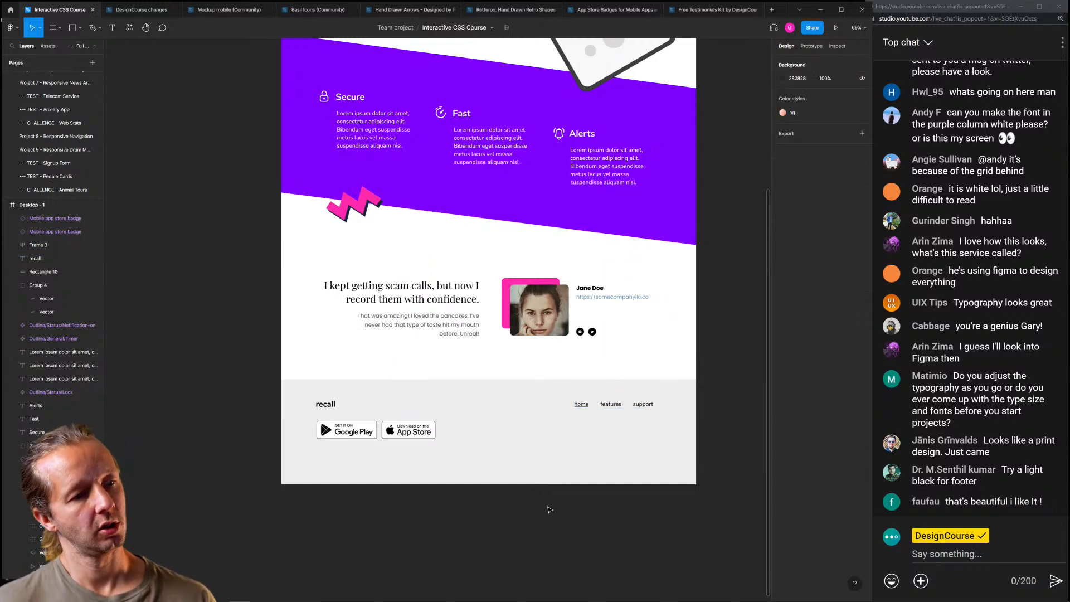
{"action": "scroll", "coordinate": [588, 428], "scroll_direction": "up", "scroll_amount": 5}
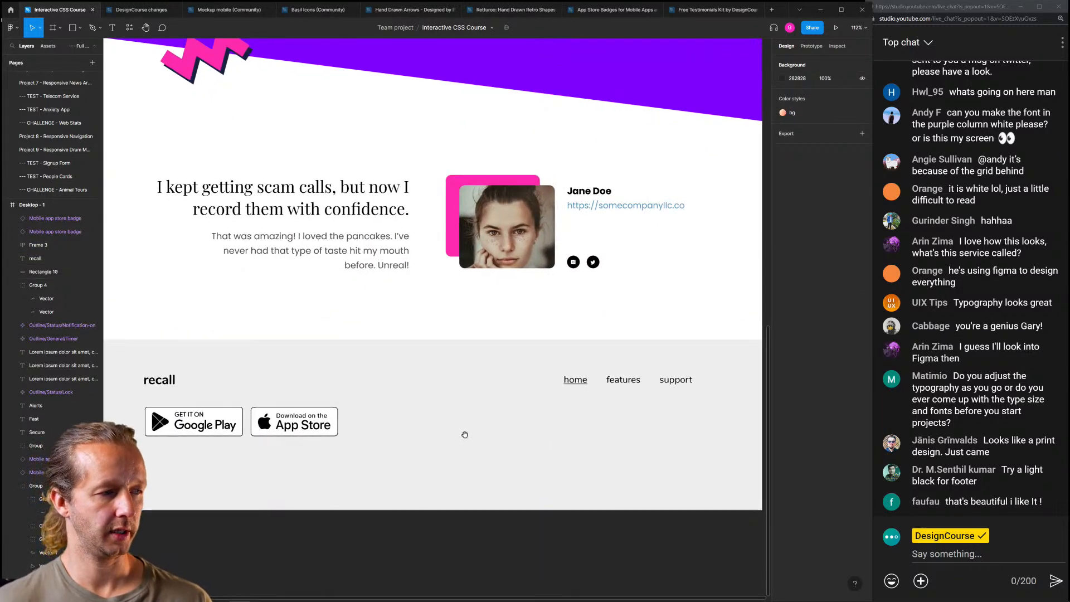
{"action": "left_click_drag", "start_coordinate": [466, 433], "coordinate": [476, 428]}
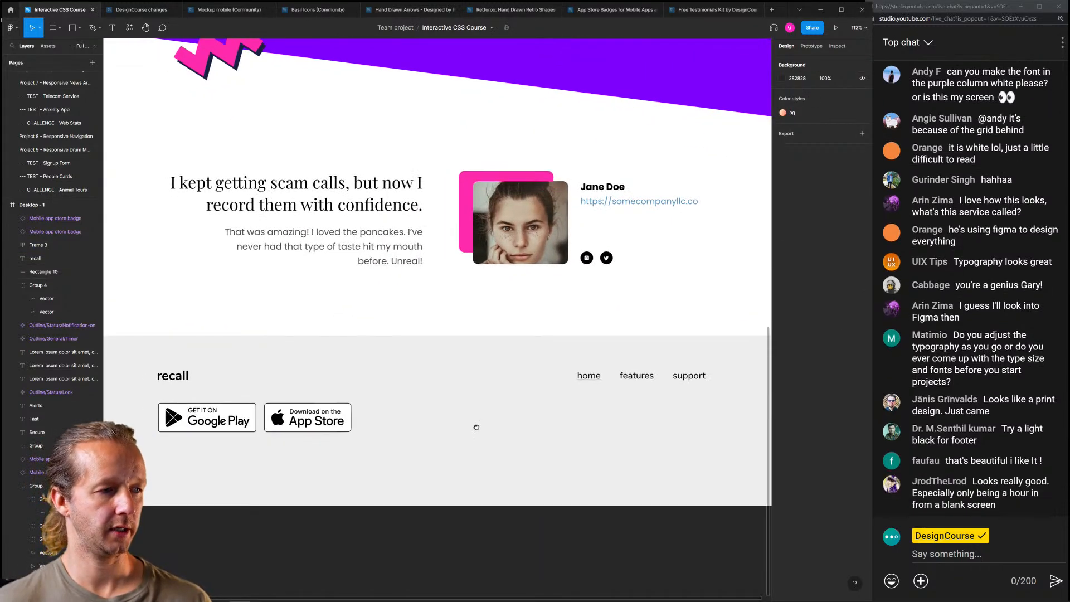
{"action": "key", "text": "r"}
{"action": "left_click", "coordinate": [593, 412]}
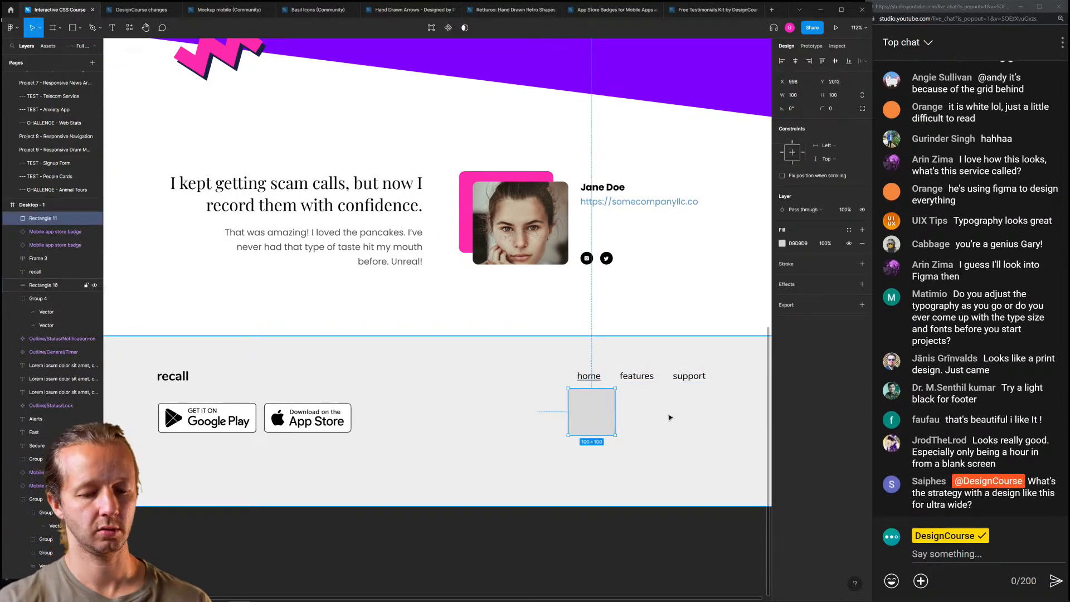
{"action": "key", "text": "Delete"}
Add the text "Terms of Service - Privacy Policy" below the footer navigation
{"action": "key", "text": "t"}
{"action": "left_click", "coordinate": [584, 415]}
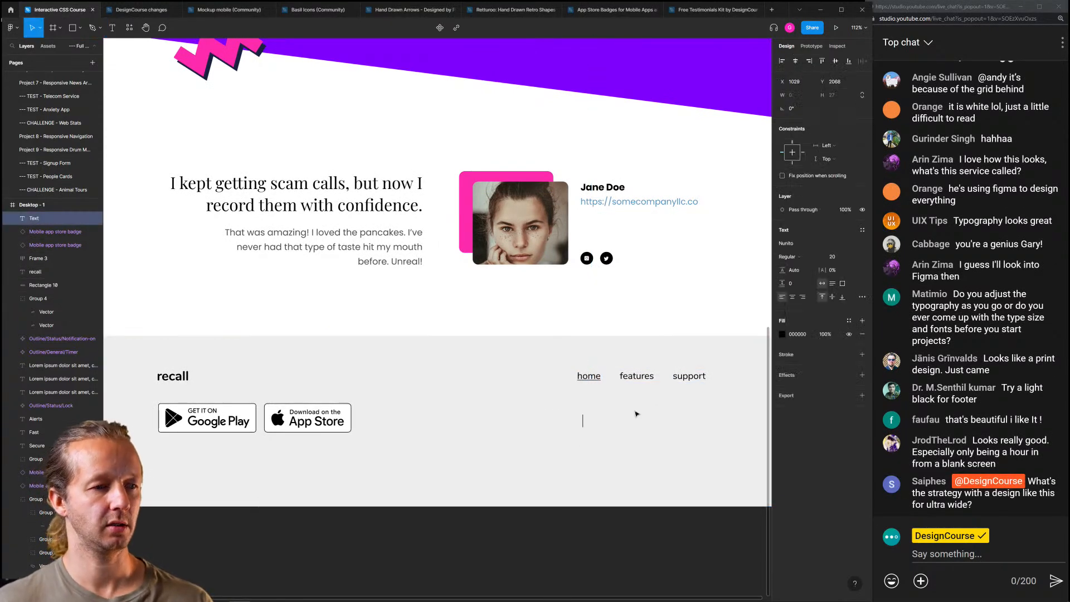
{"action": "type", "text": "Terms of Service"}
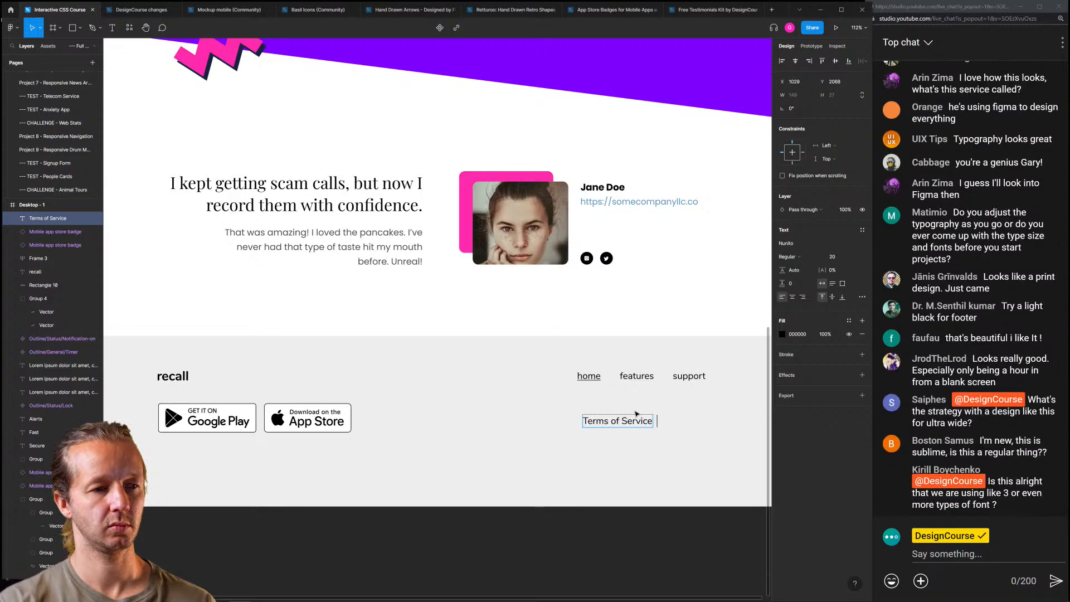
{"action": "type", "text": "Terms of Service  -  Privacy Policy"}
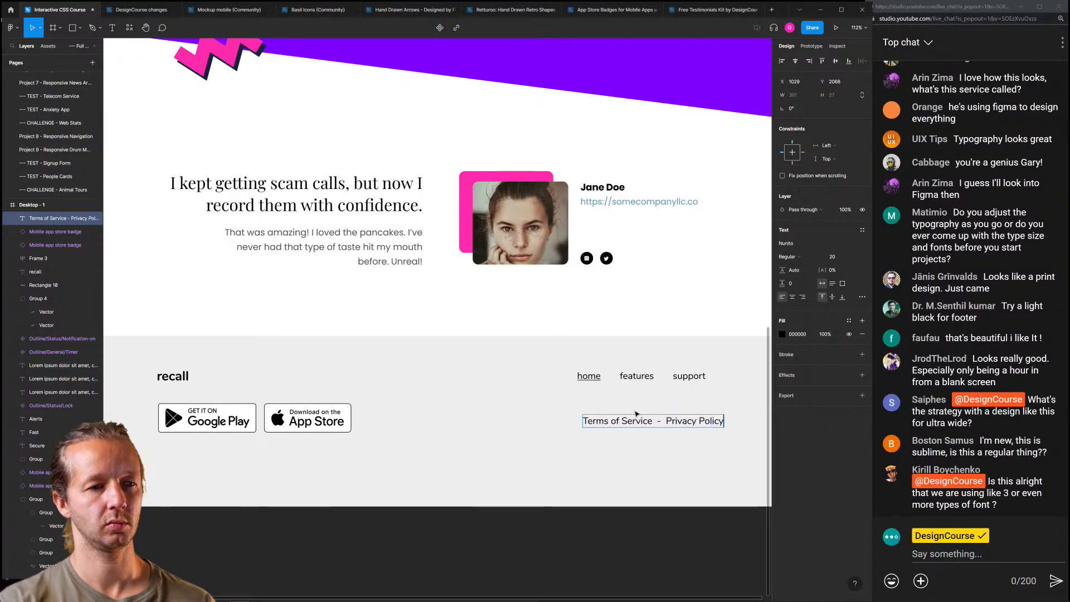
Set the footer legal text to size 14 and move it to X 1081, Y 2081, right-aligned with the navigation
{"action": "key", "text": "Escape"}
{"action": "left_click", "coordinate": [838, 258]}
{"action": "type", "text": "14"}
{"action": "key", "text": "Return"}
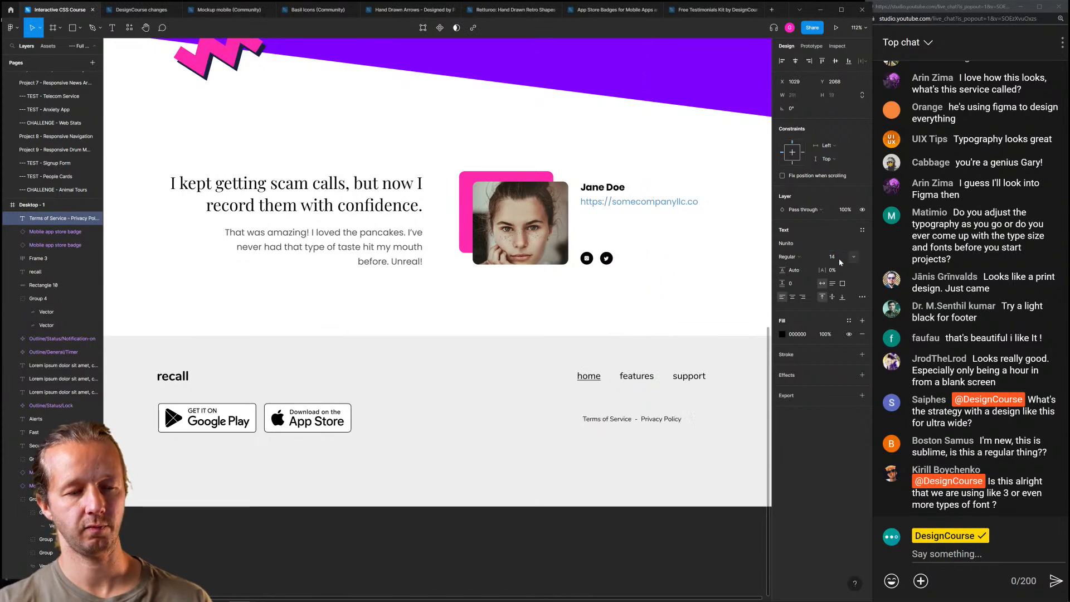
{"action": "left_click_drag", "start_coordinate": [663, 423], "coordinate": [504, 426]}
Underline the words "Terms of Service" in the footer legal text
{"action": "scroll", "coordinate": [675, 426], "scroll_direction": "up", "scroll_amount": 5}
{"action": "double_click", "coordinate": [626, 427]}
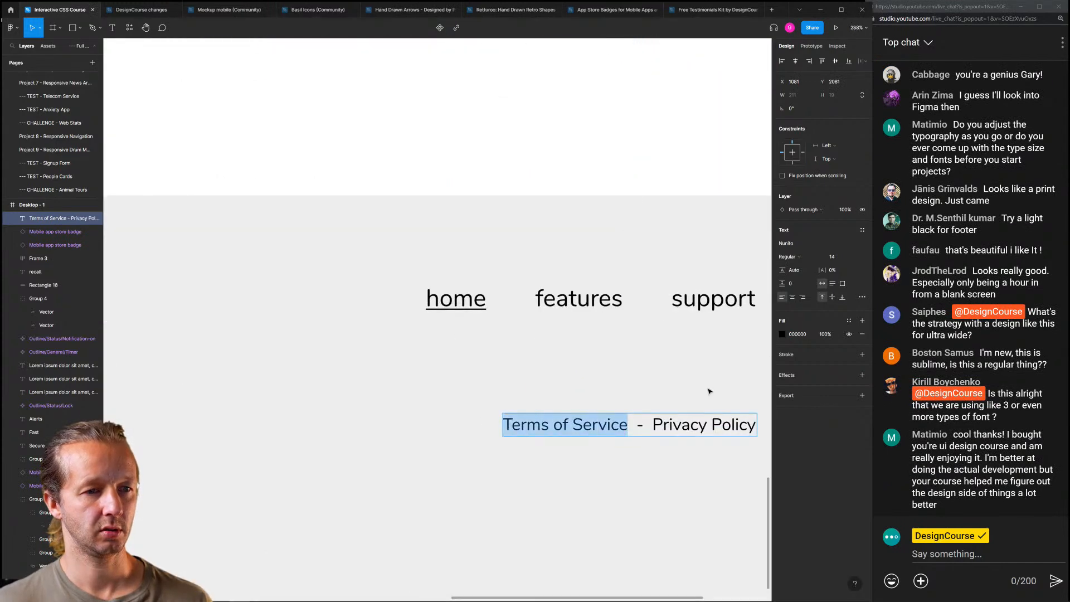
{"action": "left_click", "coordinate": [862, 299]}
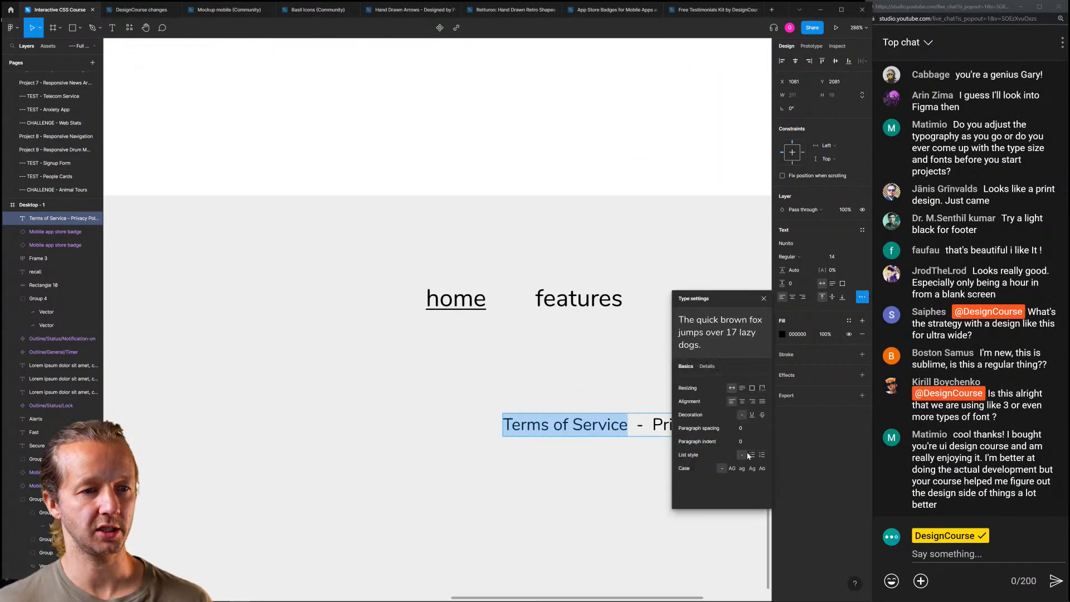
{"action": "left_click", "coordinate": [752, 414]}
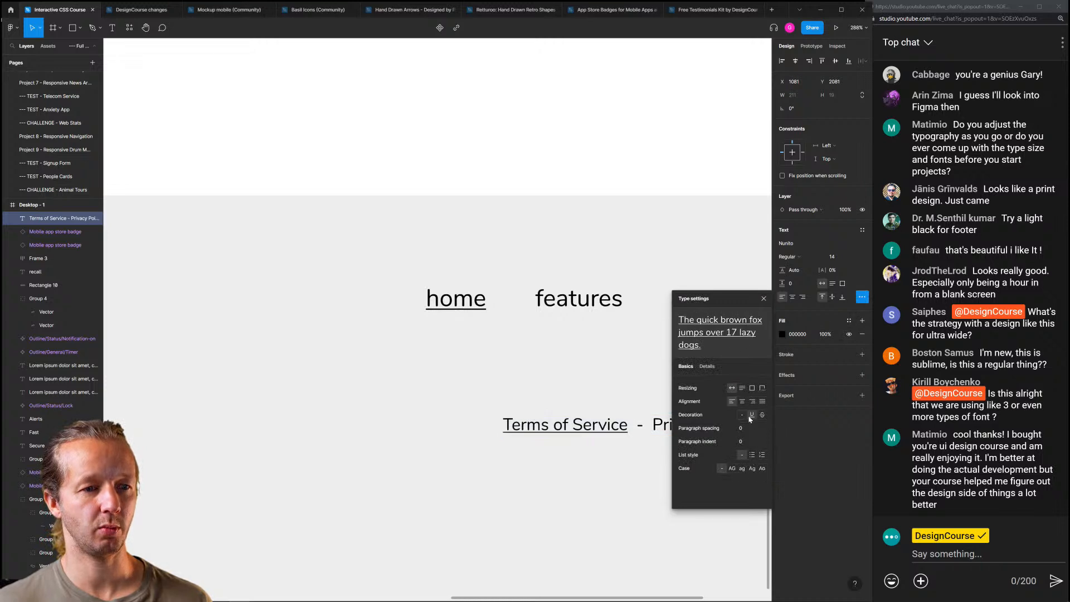
{"action": "left_click", "coordinate": [653, 426]}
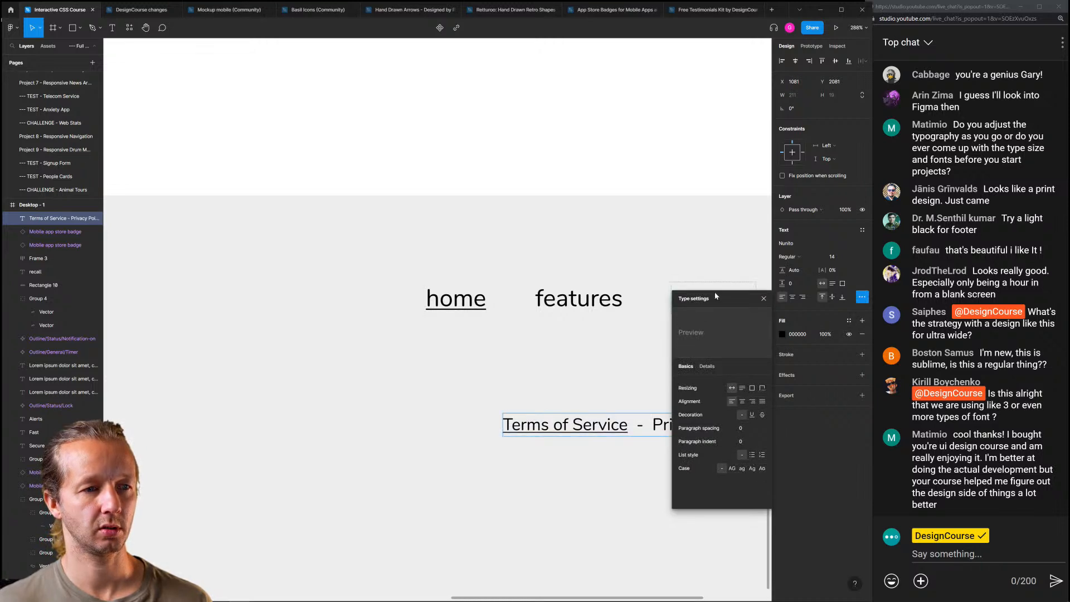
Underline the words "Privacy Policy" in the footer legal text and close the type settings
{"action": "key", "text": "Escape"}
{"action": "left_click_drag", "start_coordinate": [654, 421], "coordinate": [449, 391]}
{"action": "double_click", "coordinate": [449, 391]}
{"action": "left_click", "coordinate": [451, 392]}
{"action": "key", "text": "BackSpace"}
{"action": "key", "text": "Escape"}
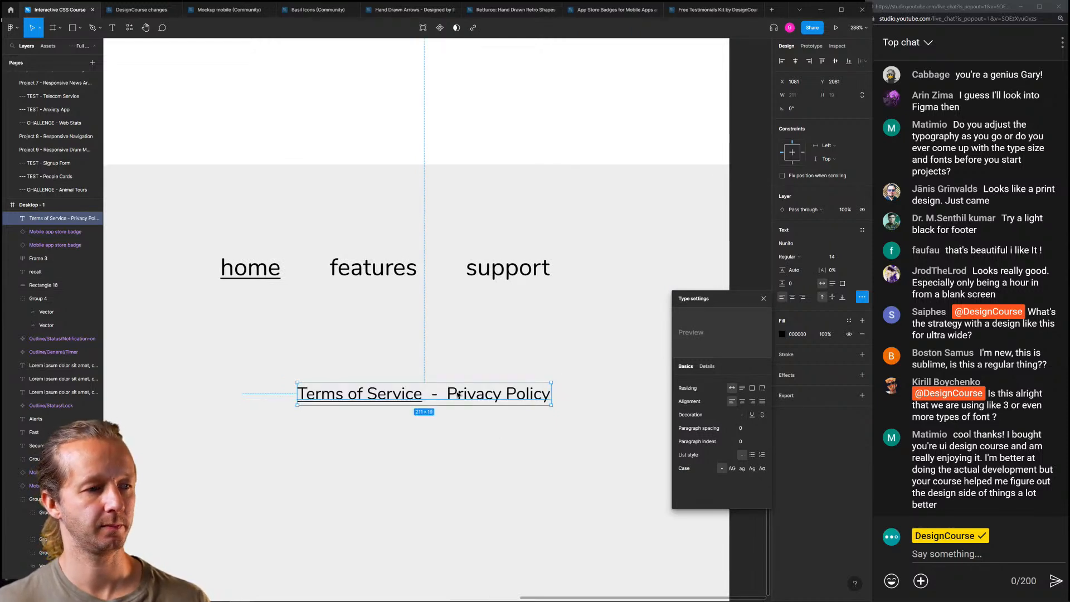
{"action": "double_click", "coordinate": [453, 392]}
{"action": "left_click_drag", "start_coordinate": [449, 392], "coordinate": [559, 399]}
{"action": "left_click", "coordinate": [751, 416]}
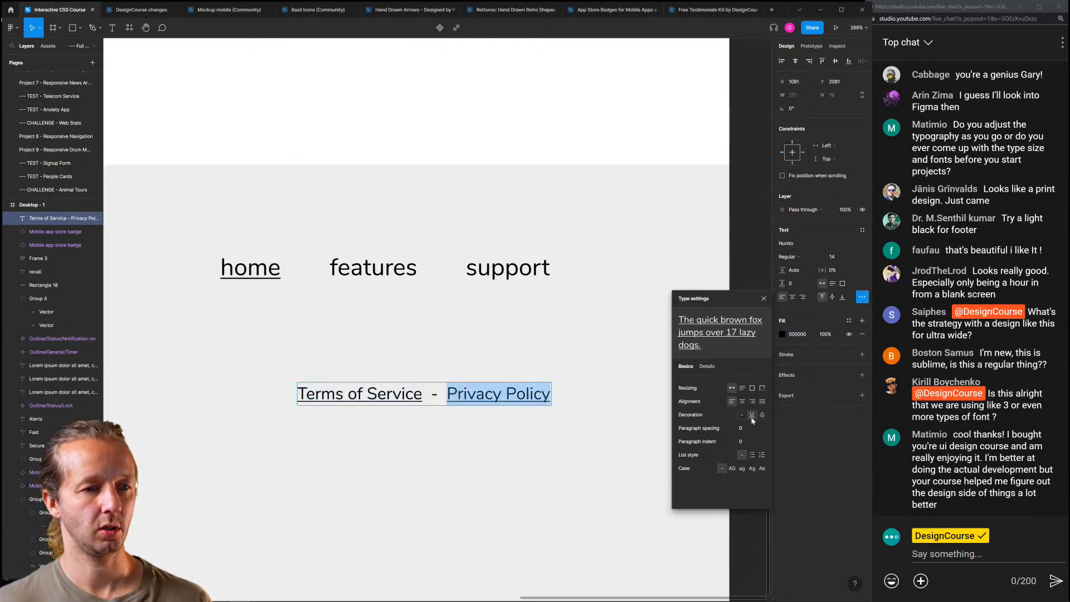
{"action": "key", "text": "Escape"}
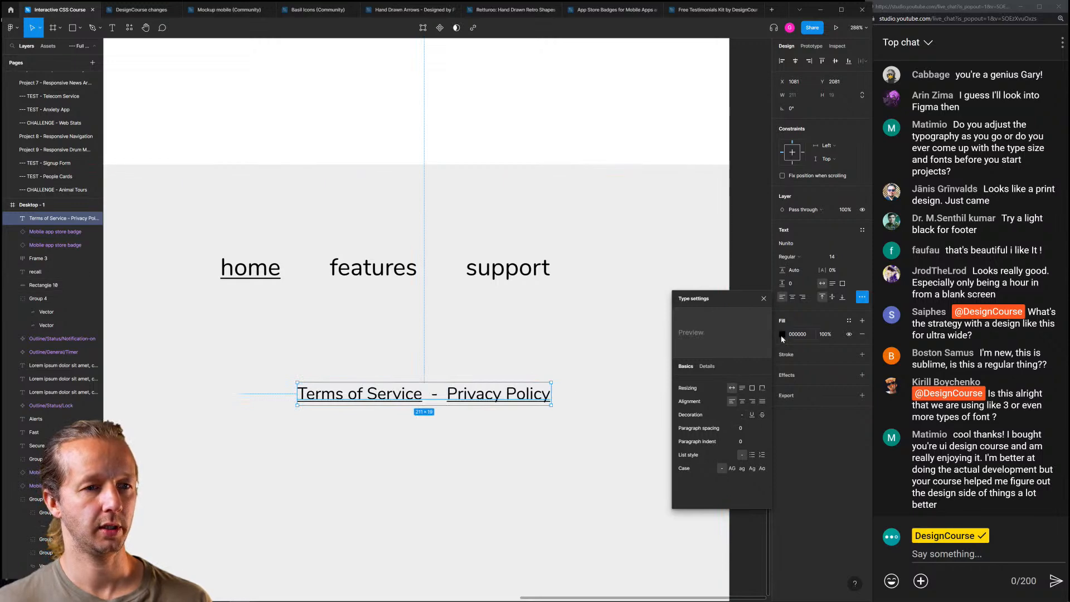
{"action": "left_click", "coordinate": [765, 298]}
Change the footer legal text's fill to dark grey, 505050
{"action": "left_click", "coordinate": [782, 335]}
{"action": "left_click_drag", "start_coordinate": [680, 419], "coordinate": [679, 412]}
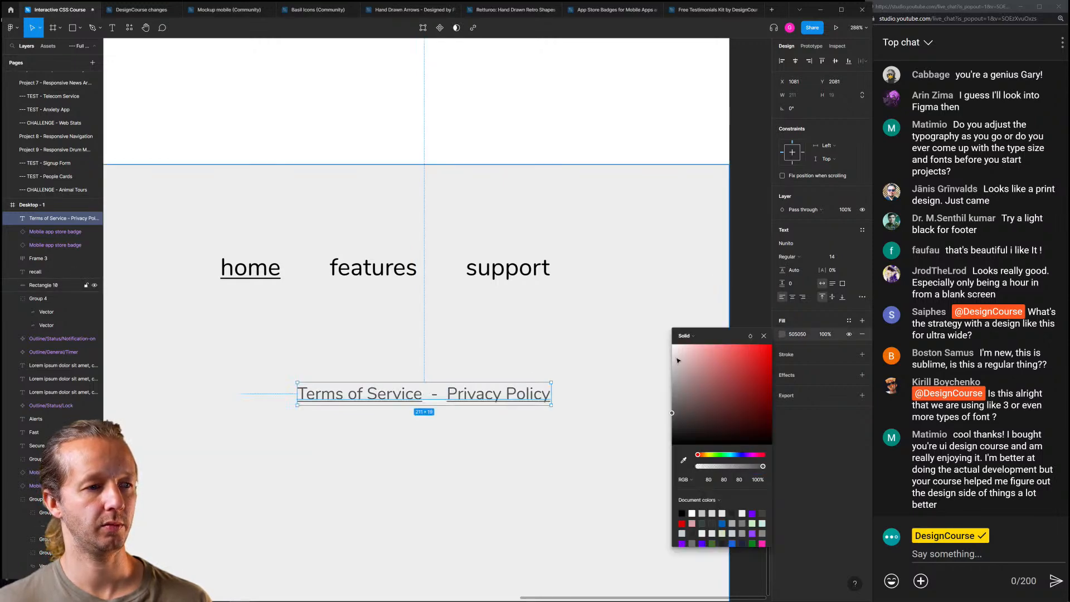
{"action": "left_click", "coordinate": [691, 273]}
{"action": "left_click", "coordinate": [739, 275]}
Darken the footer legal text's fill to 424242 and deselect the text
{"action": "scroll", "coordinate": [640, 394], "scroll_direction": "down", "scroll_amount": 10}
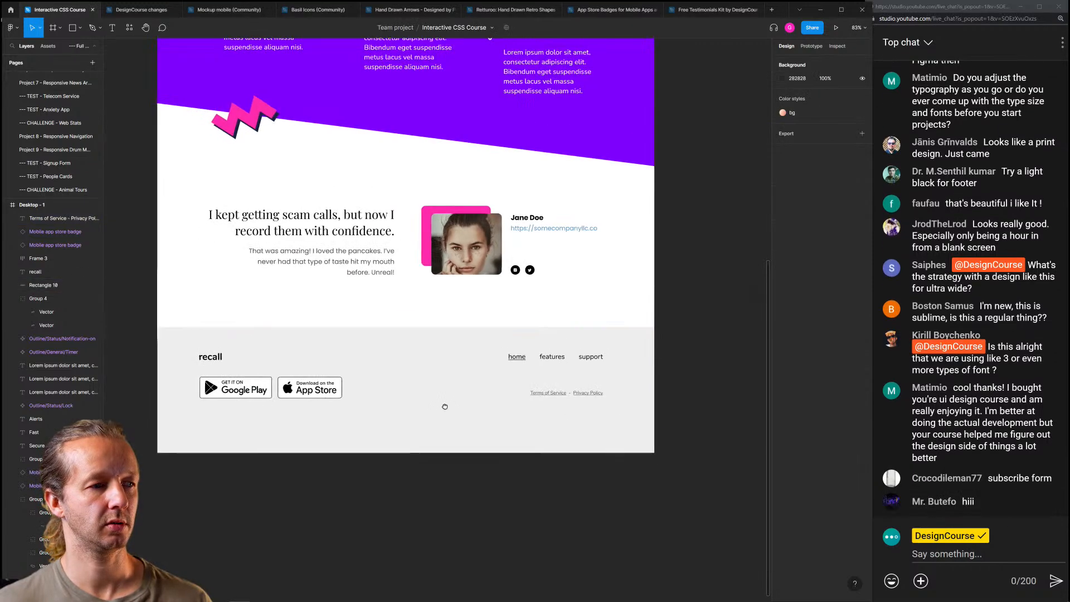
{"action": "scroll", "coordinate": [530, 392], "scroll_direction": "down", "scroll_amount": 1}
{"action": "left_click", "coordinate": [653, 400]}
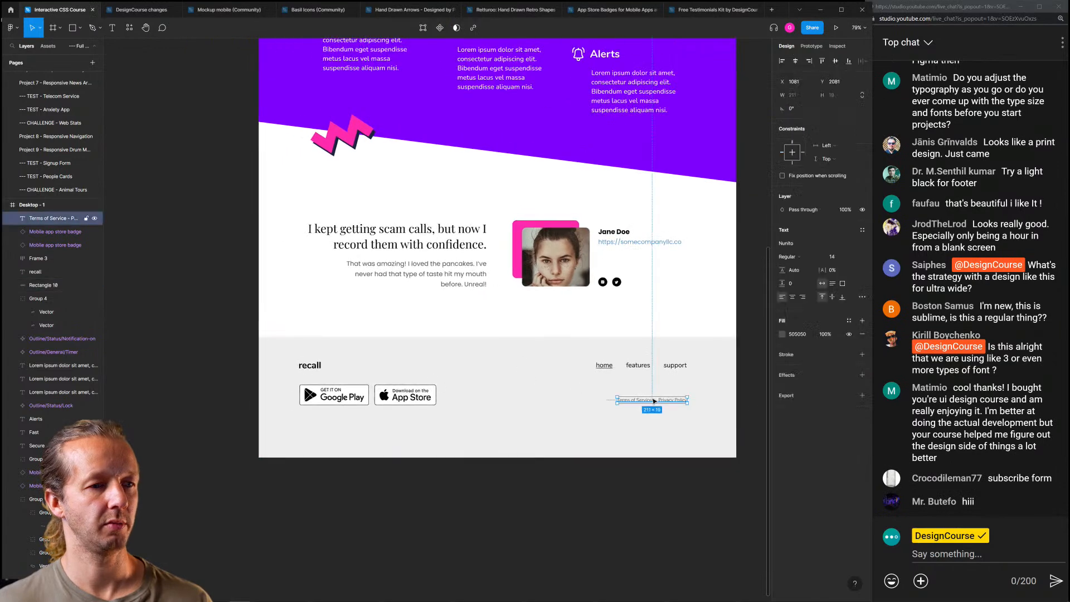
{"action": "left_click", "coordinate": [783, 334]}
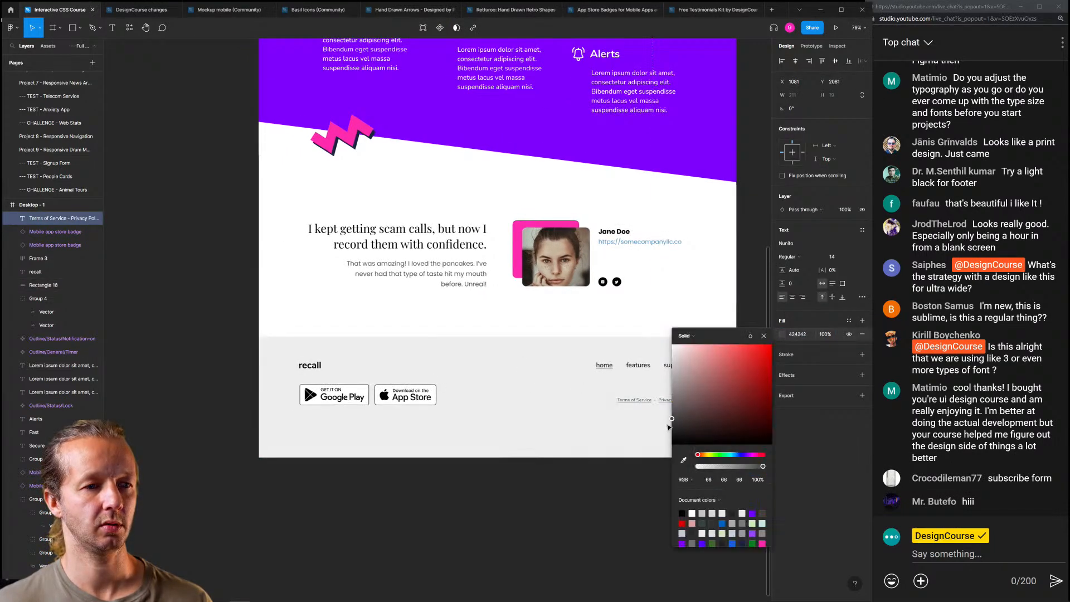
{"action": "left_click", "coordinate": [491, 490]}
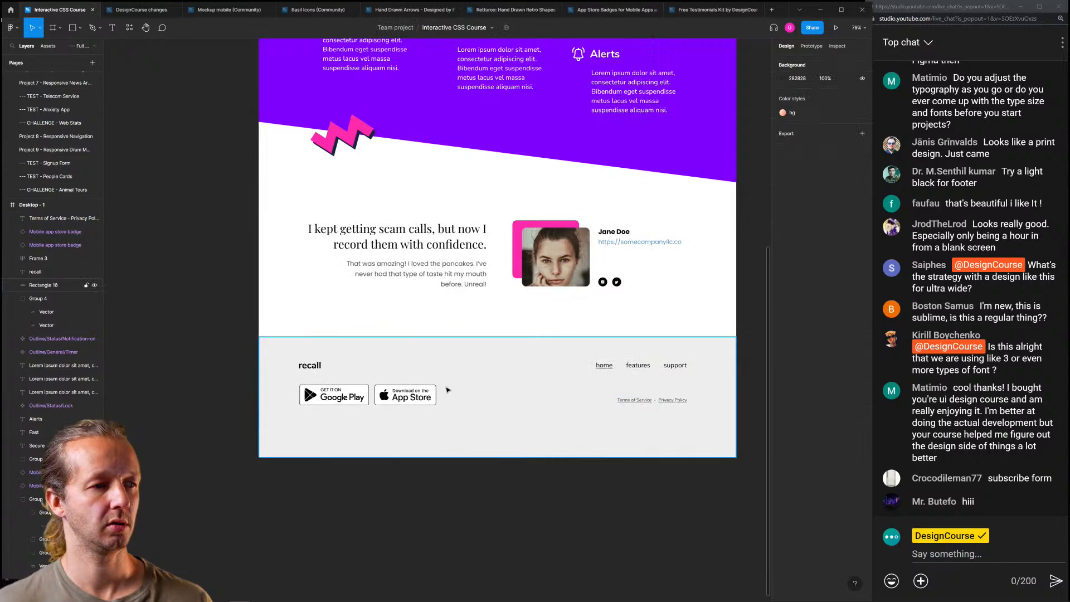
Shorten the desktop frame from its lower edge to a height of 2191, trimming the empty space below the footer
{"action": "scroll", "coordinate": [448, 391], "scroll_direction": "up", "scroll_amount": 3}
{"action": "scroll", "coordinate": [471, 458], "scroll_direction": "down", "scroll_amount": 6}
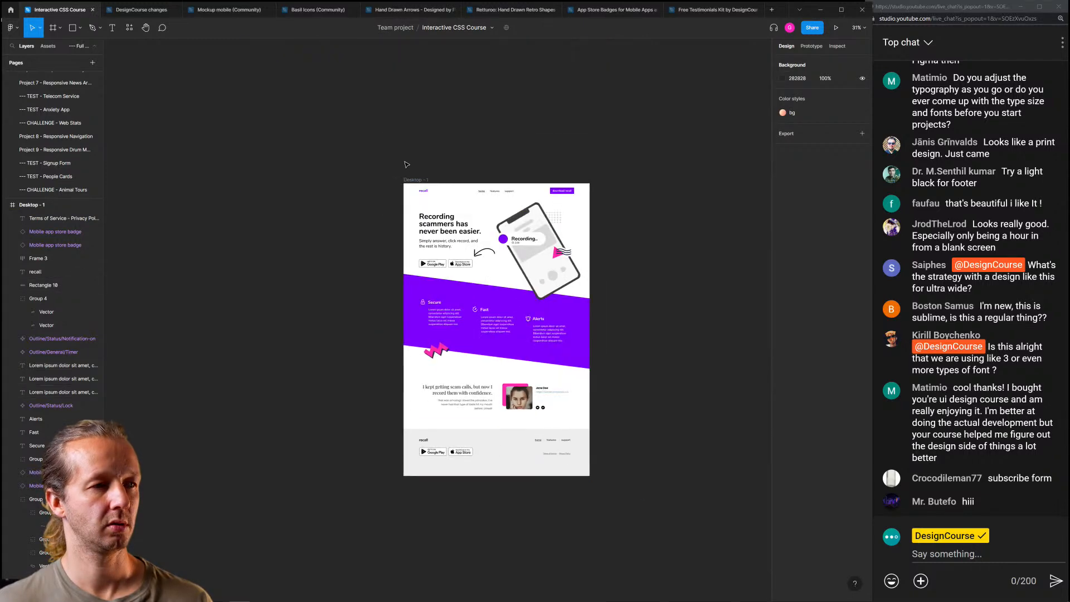
{"action": "left_click", "coordinate": [415, 180]}
{"action": "left_click_drag", "start_coordinate": [530, 476], "coordinate": [530, 468]}
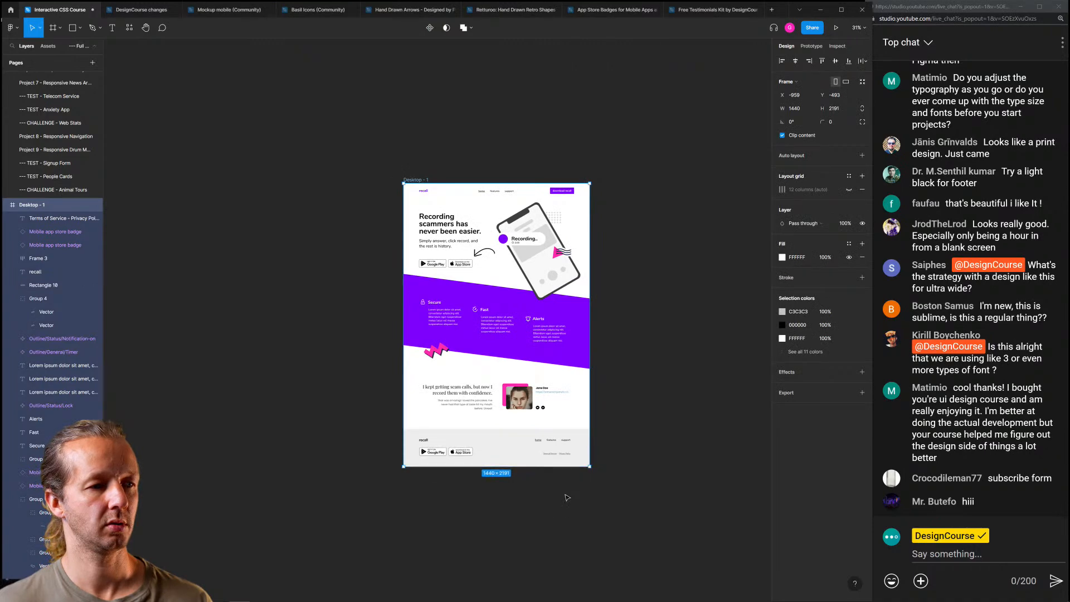
{"action": "key", "text": "Escape"}
{"action": "scroll", "coordinate": [481, 367], "scroll_direction": "up", "scroll_amount": 3}
{"action": "left_click_drag", "start_coordinate": [531, 310], "coordinate": [523, 341]}
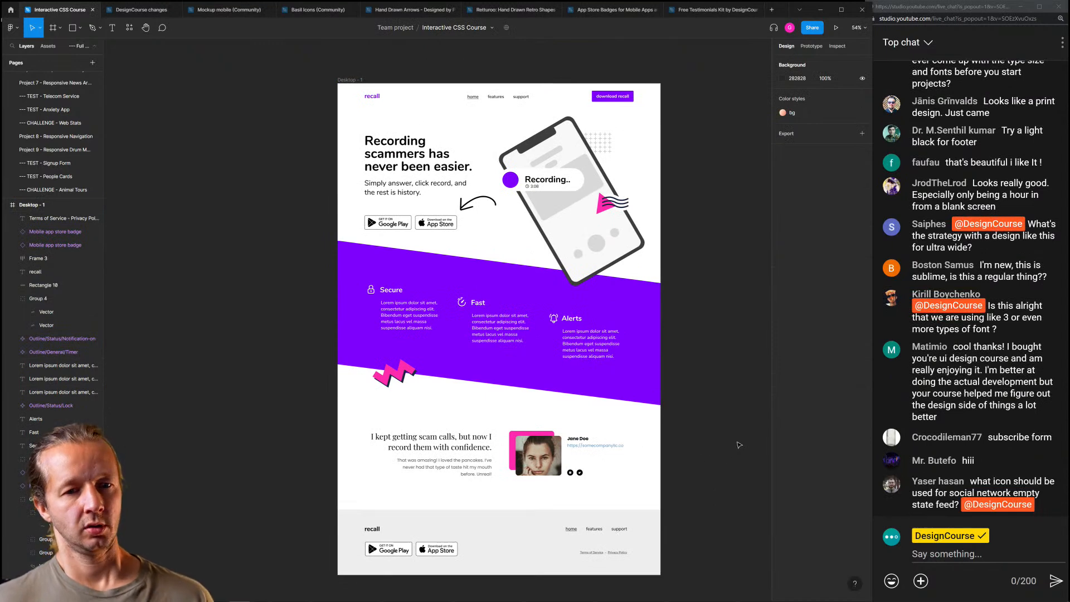
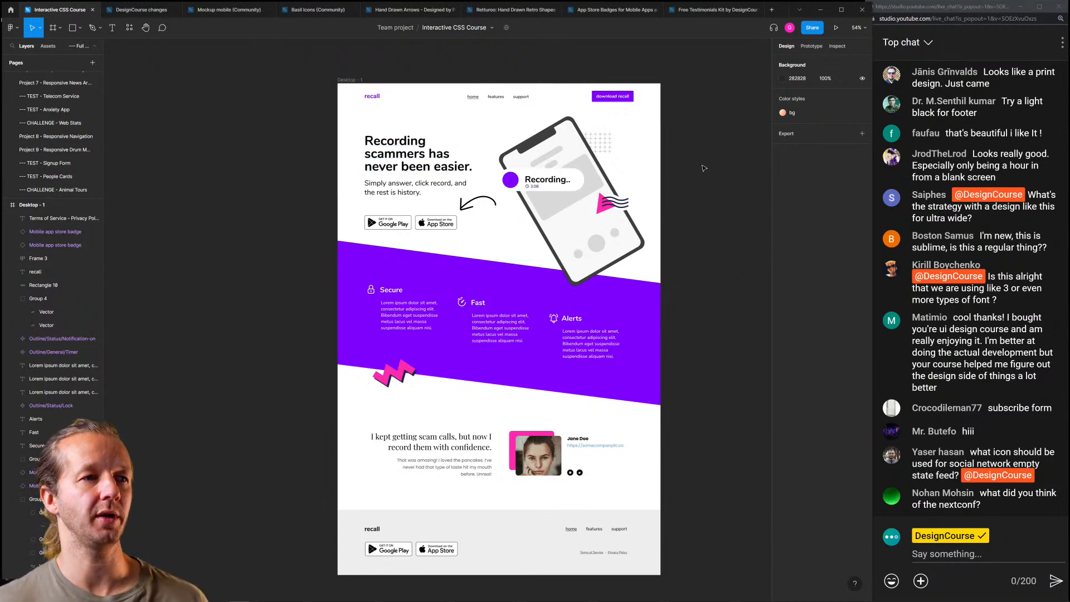
{"action": "scroll", "coordinate": [663, 274], "scroll_direction": "down", "scroll_amount": 2}
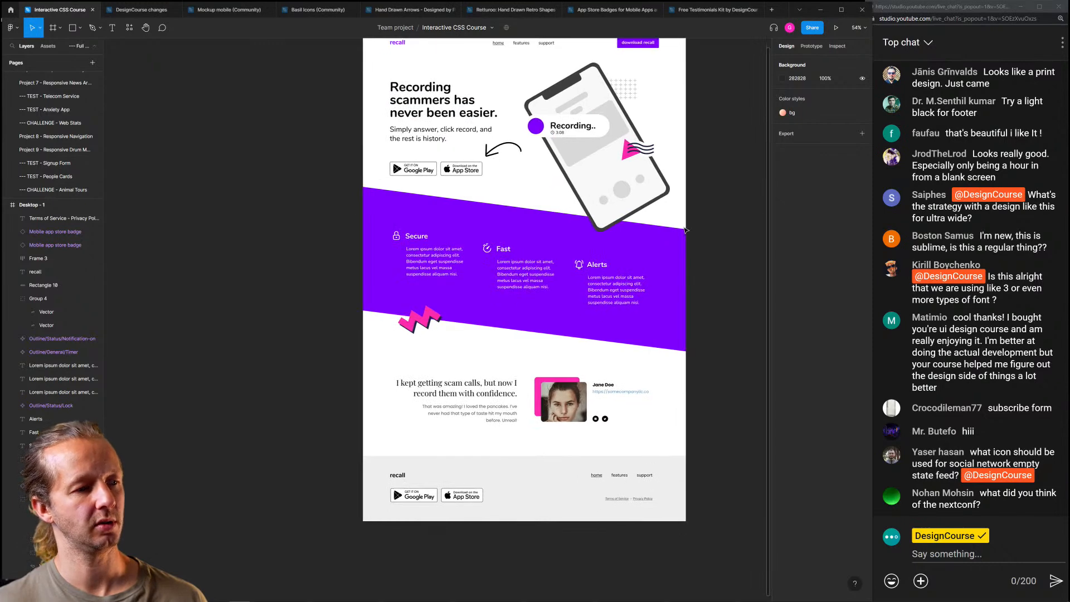
{"action": "scroll", "coordinate": [647, 234], "scroll_direction": "down", "scroll_amount": 4, "text": "ctrl"}
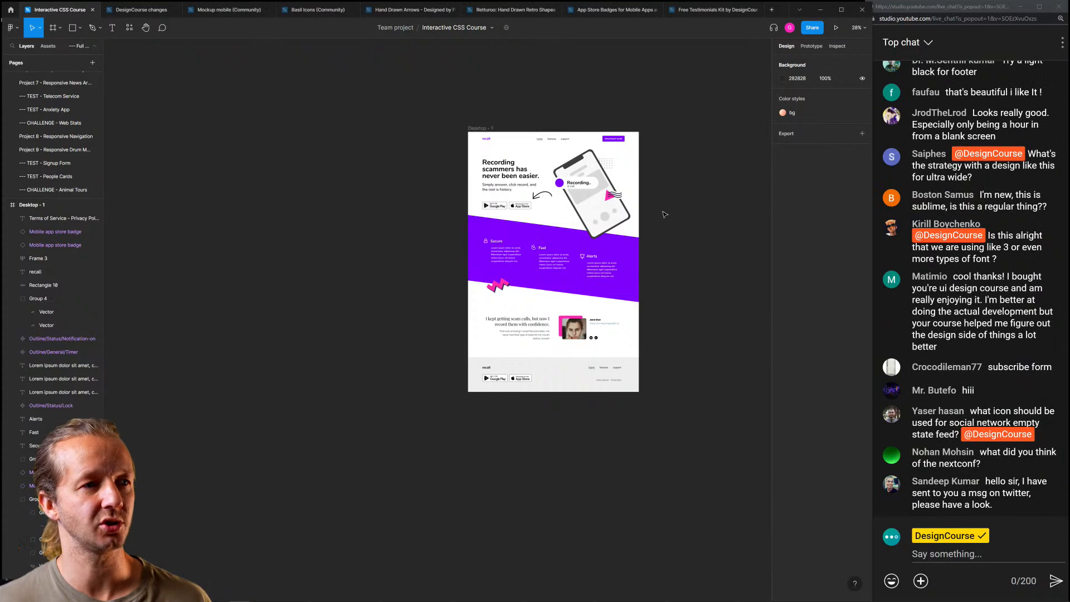
{"action": "left_click_drag", "start_coordinate": [453, 113], "coordinate": [477, 111]}
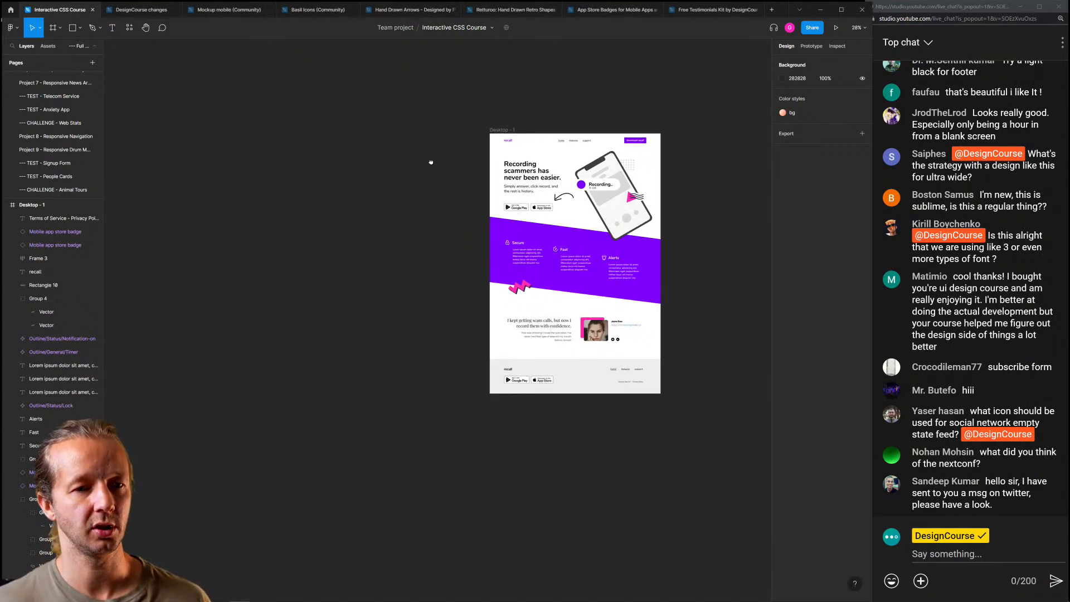
{"action": "left_click_drag", "start_coordinate": [431, 162], "coordinate": [468, 191]}
{"action": "scroll", "coordinate": [595, 260], "scroll_direction": "up", "scroll_amount": 5}
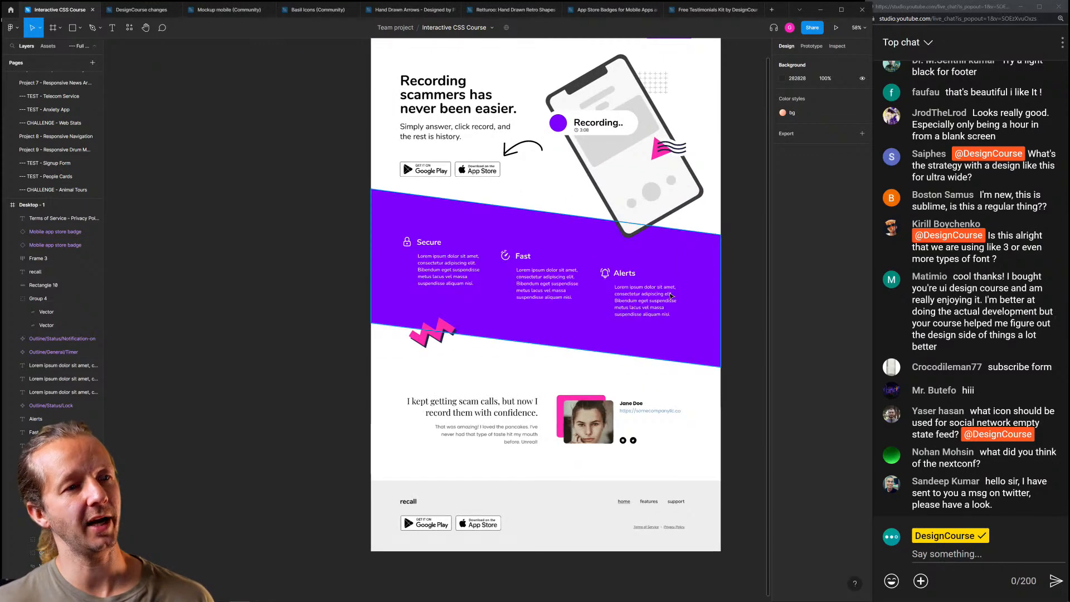
{"action": "scroll", "coordinate": [594, 260], "scroll_direction": "down", "scroll_amount": 3}
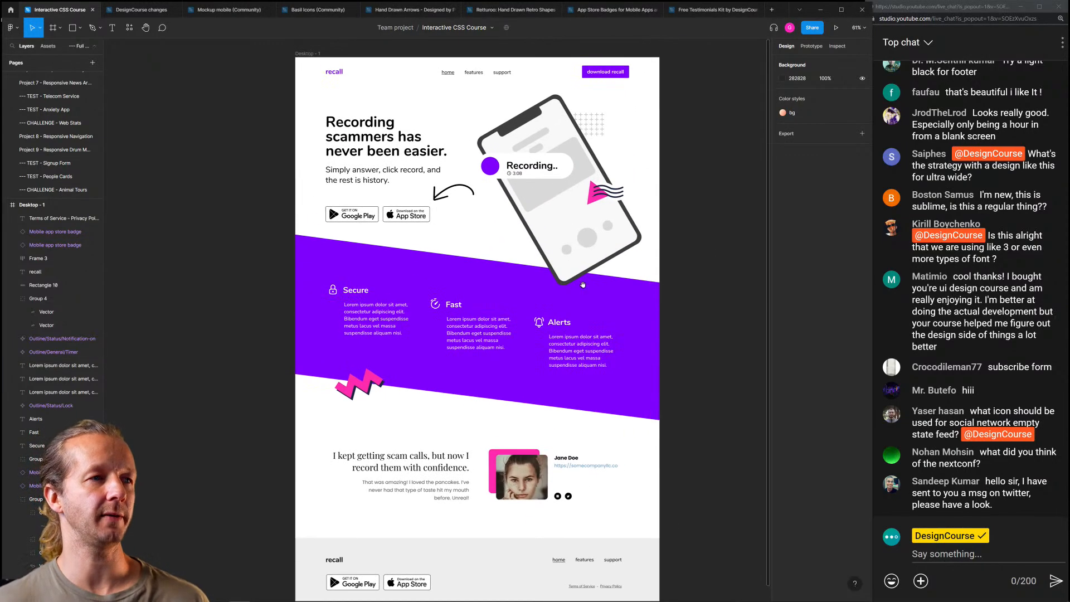
{"action": "left_click_drag", "start_coordinate": [286, 244], "coordinate": [383, 237]}
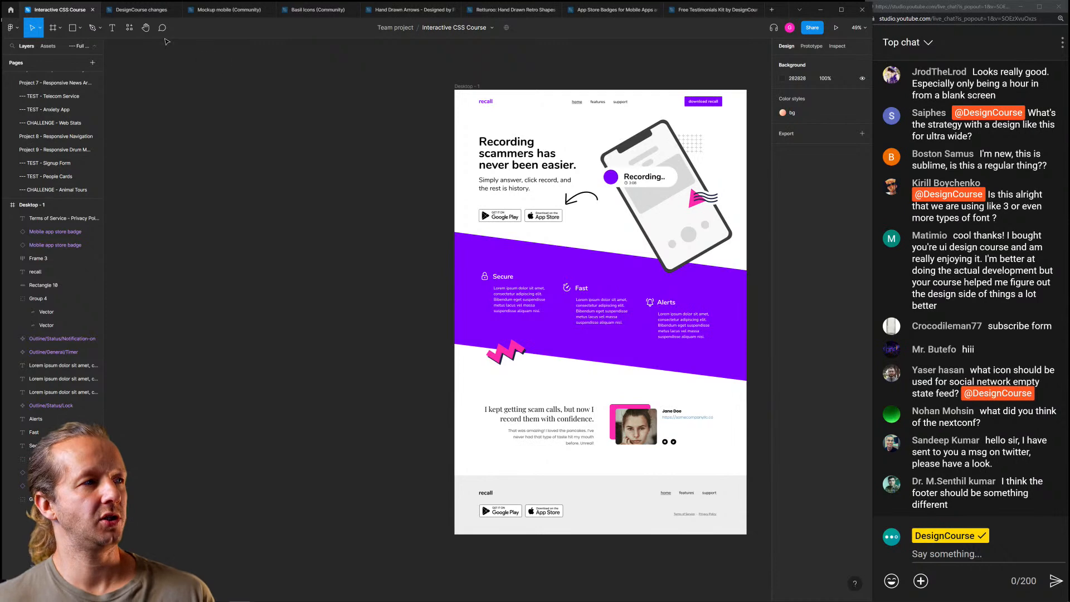
{"action": "key", "text": "f"}
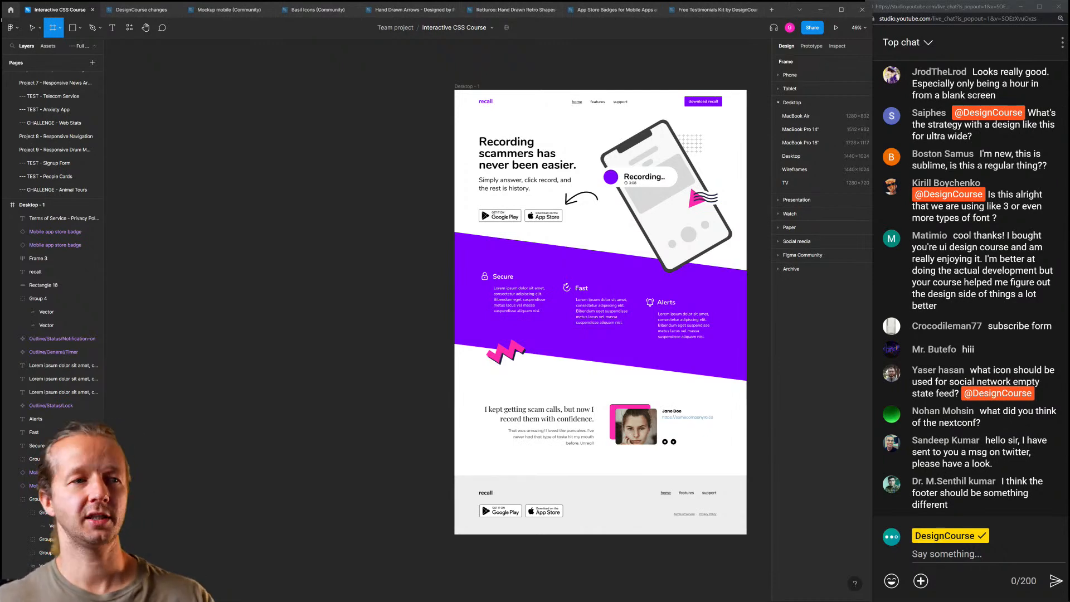
{"action": "mouse_move", "coordinate": [354, 149]}
{"action": "left_mouse_down"}
{"action": "mouse_move", "coordinate": [378, 177]}
{"action": "mouse_move", "coordinate": [332, 181]}
{"action": "left_mouse_up"}
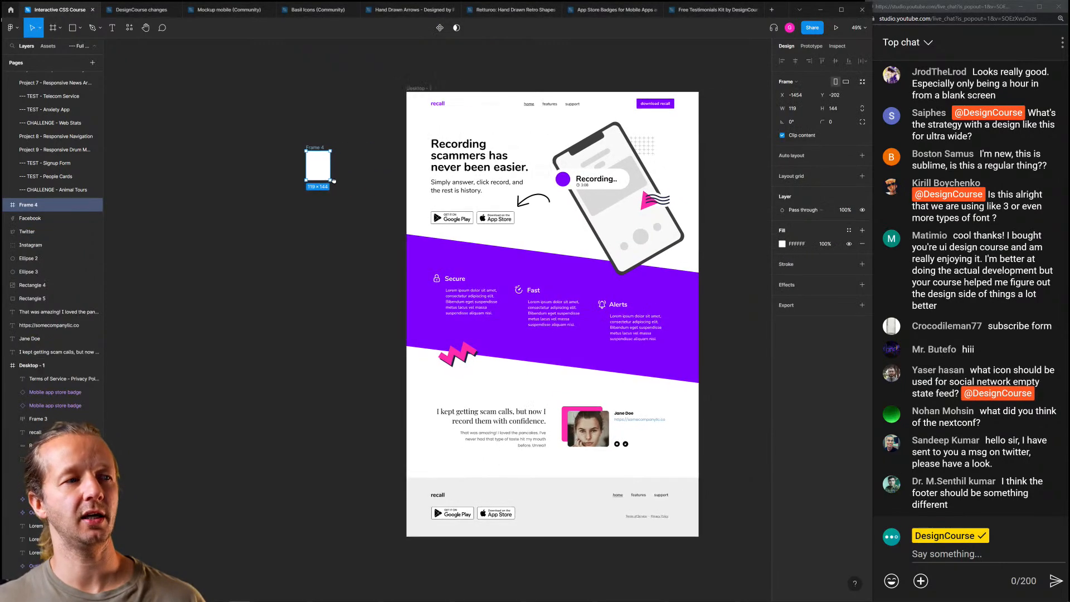
{"action": "key", "text": "Delete"}
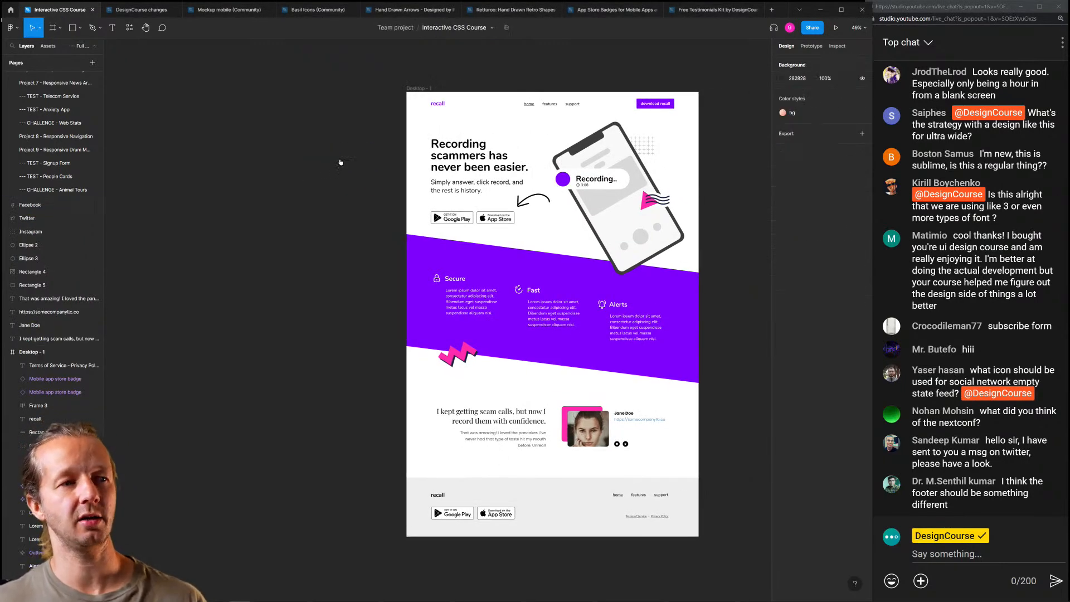
Switch to the browser, maximize its window and look through the sections of the DesignCourse CSS course page
{"action": "scroll", "coordinate": [340, 162], "scroll_direction": "right", "scroll_amount": 2}
{"action": "scroll", "coordinate": [540, 210], "scroll_direction": "up", "scroll_amount": 3, "text": "ctrl"}
{"action": "left_click_drag", "start_coordinate": [540, 211], "coordinate": [500, 191]}
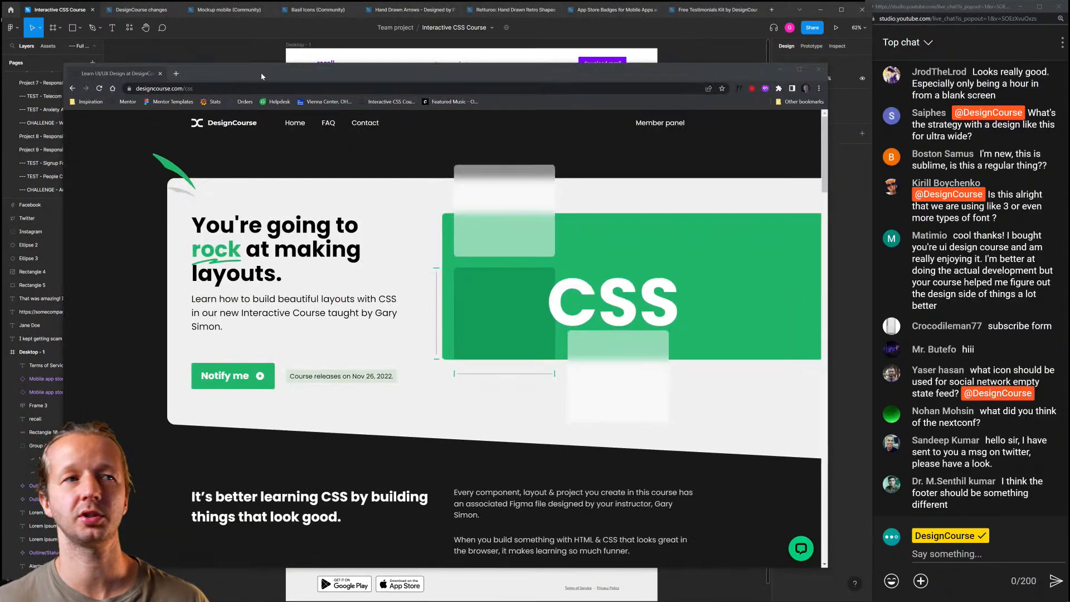
{"action": "left_click_drag", "start_coordinate": [261, 72], "coordinate": [223, 18]}
{"action": "double_click", "coordinate": [223, 18]}
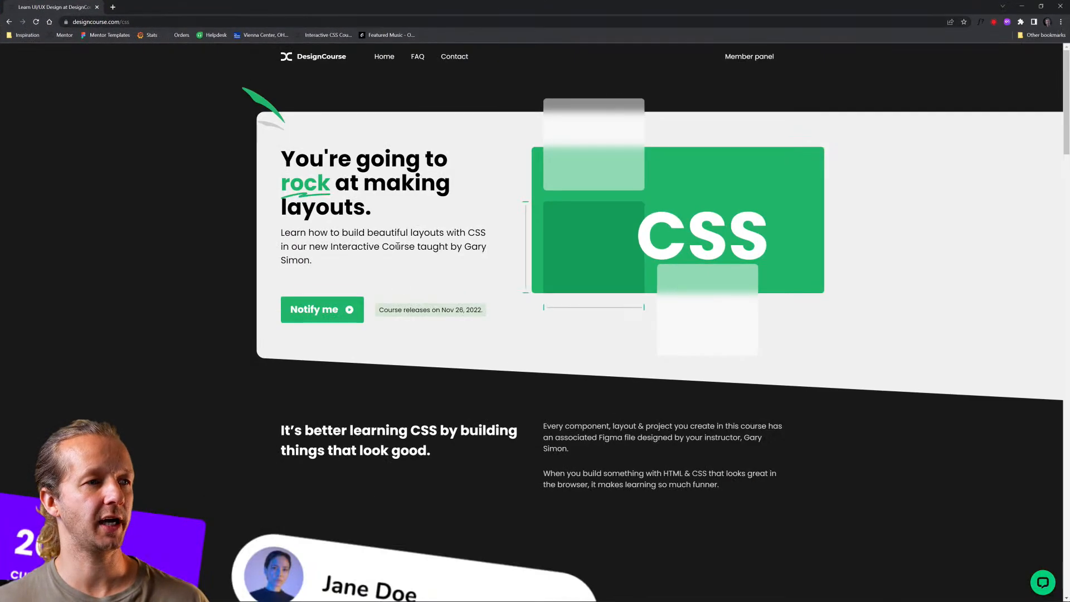
{"action": "scroll", "coordinate": [741, 344], "scroll_direction": "down", "scroll_amount": 6}
{"action": "scroll", "coordinate": [747, 355], "scroll_direction": "down", "scroll_amount": 12}
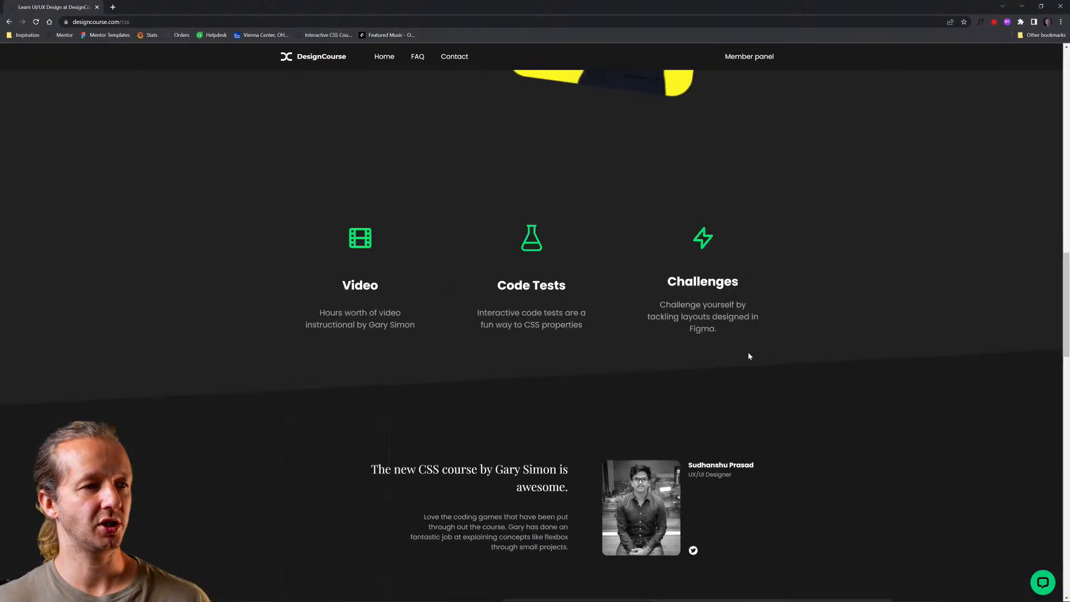
Open the CSS course's release notification form and submit it with the email address left empty
{"action": "scroll", "coordinate": [767, 366], "scroll_direction": "up", "scroll_amount": 15}
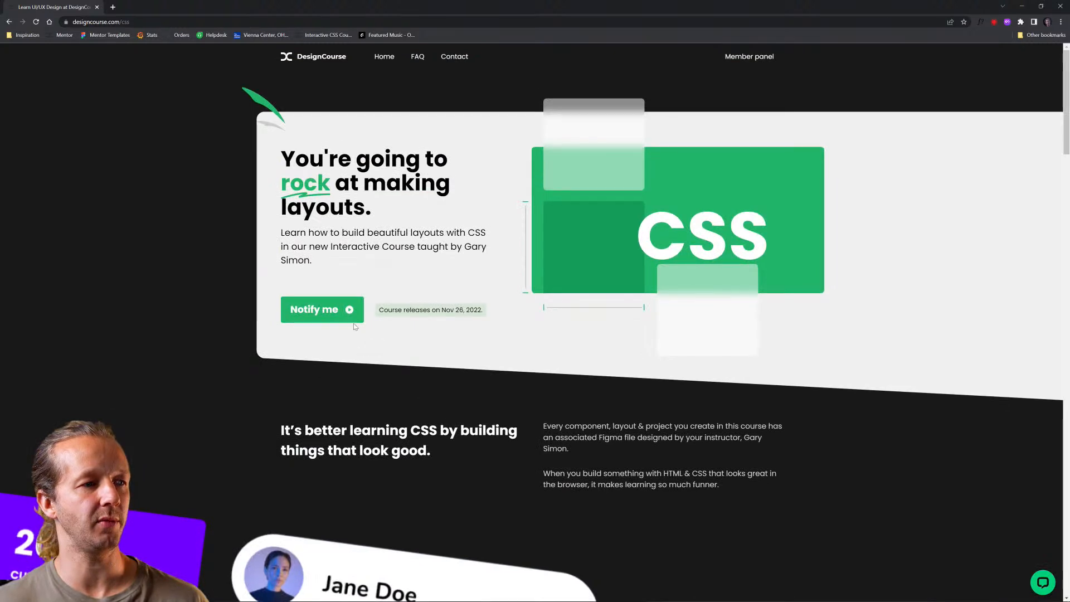
{"action": "left_click", "coordinate": [335, 311]}
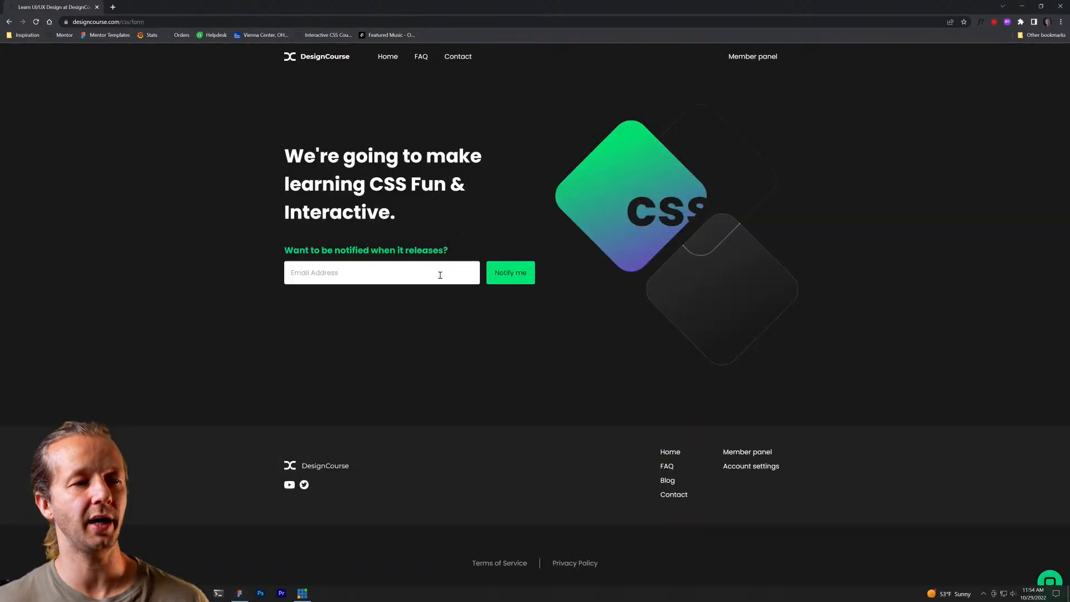
{"action": "left_click", "coordinate": [503, 277]}
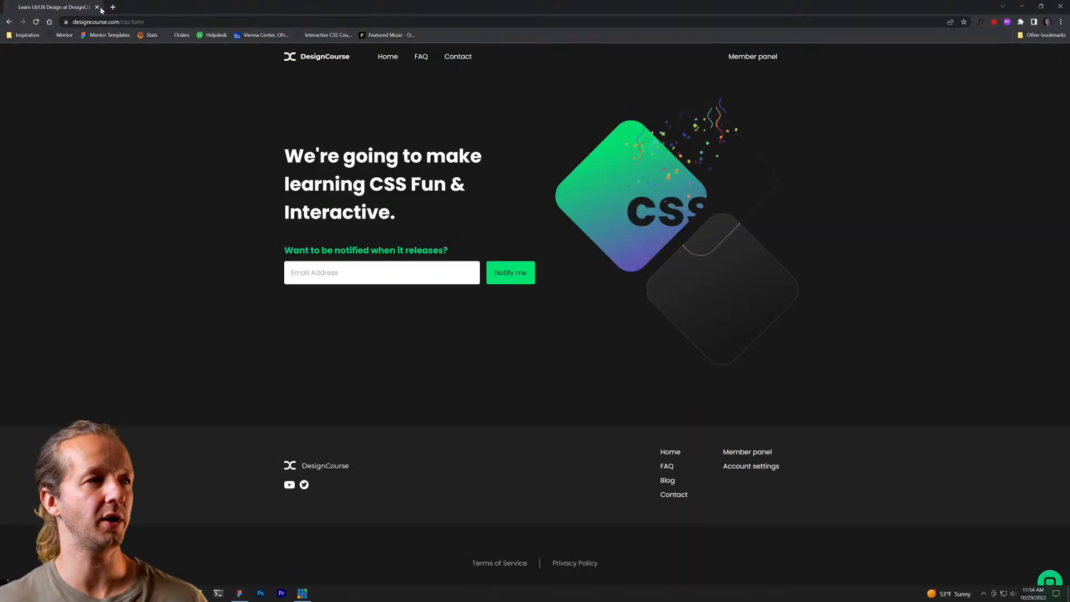
Go to the UI/UX course page at designcourse.com/ui-ux
{"action": "left_click", "coordinate": [140, 22]}
{"action": "left_click_drag", "start_coordinate": [140, 22], "coordinate": [185, 21]}
{"action": "type", "text": "ui-ux"}
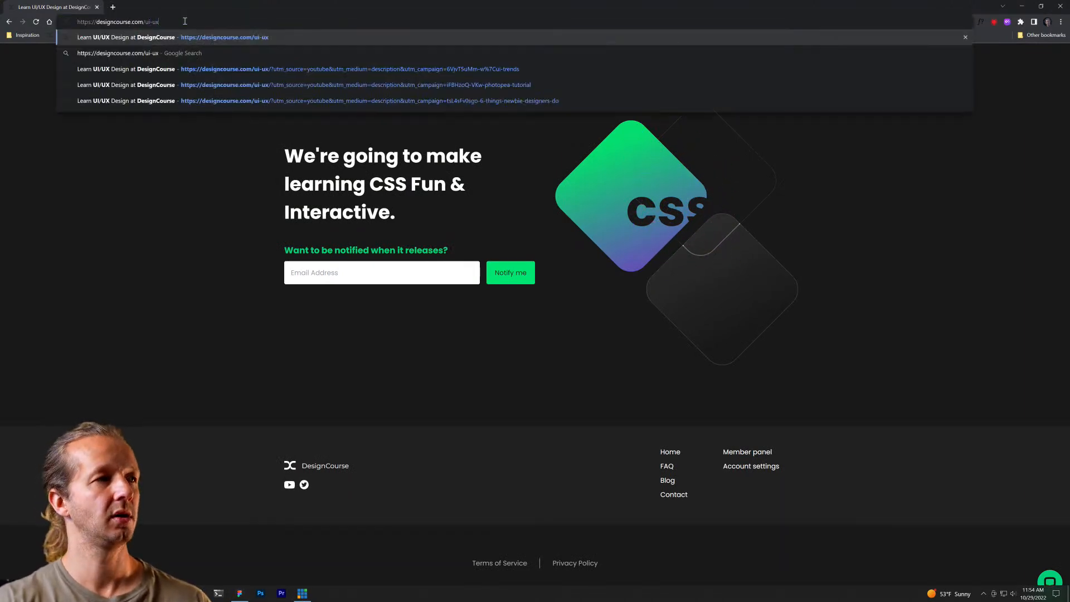
{"action": "key", "text": "Return"}
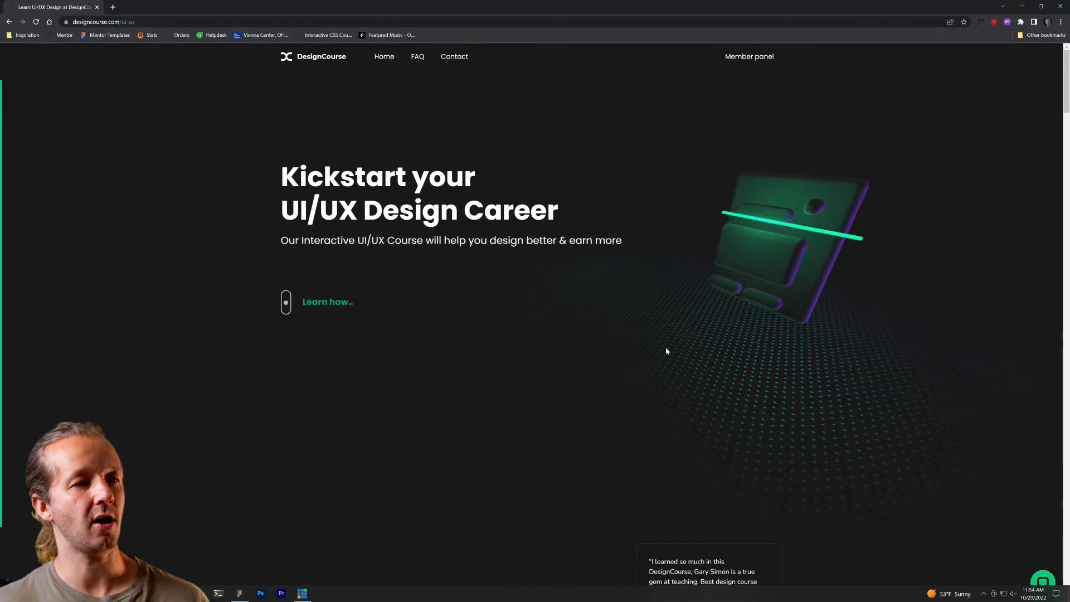
Look through the UI/UX course page down to the boxes listing its hours, tests and projects
{"action": "scroll", "coordinate": [1045, 165], "scroll_direction": "down", "scroll_amount": 2}
{"action": "scroll", "coordinate": [1066, 211], "scroll_direction": "down", "scroll_amount": 15}
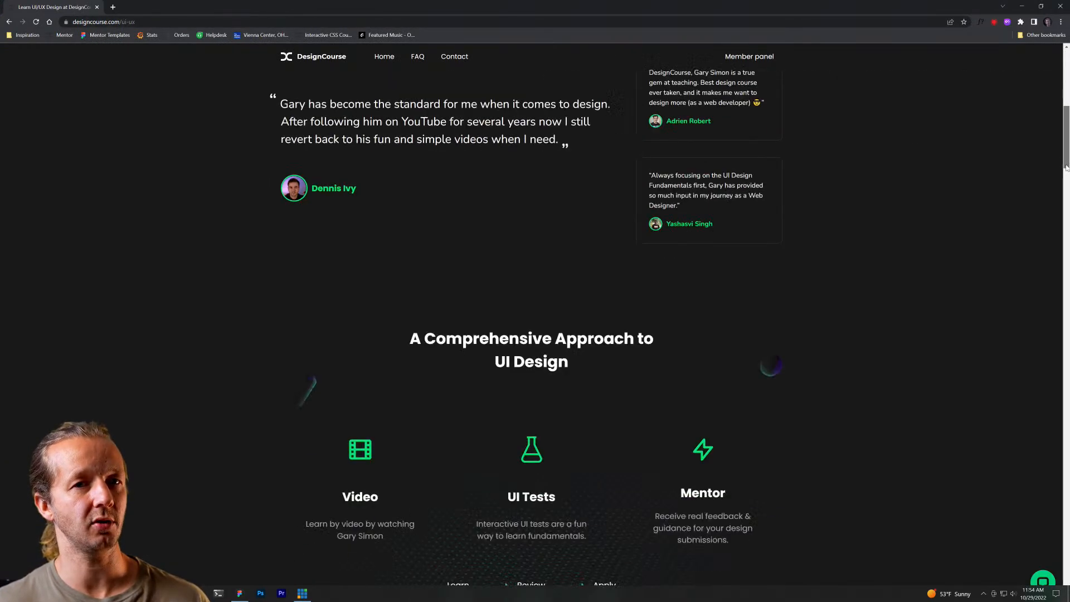
{"action": "left_click_drag", "start_coordinate": [1066, 211], "coordinate": [926, 377]}
{"action": "left_click_drag", "start_coordinate": [532, 363], "coordinate": [575, 383]}
{"action": "left_click", "coordinate": [575, 382]}
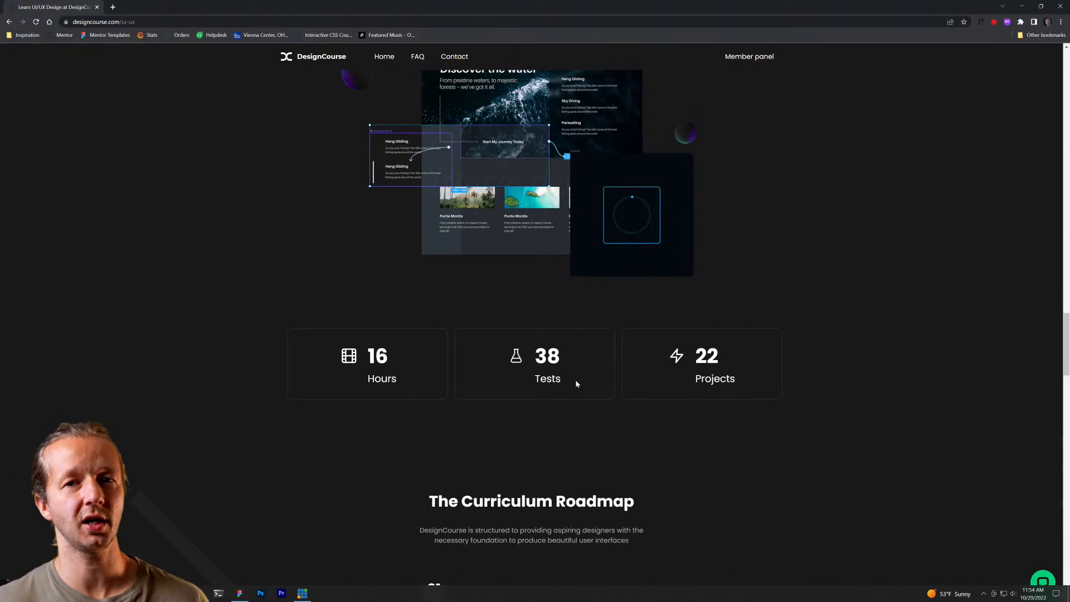
{"action": "left_click_drag", "start_coordinate": [777, 399], "coordinate": [351, 332]}
{"action": "left_click", "coordinate": [442, 340]}
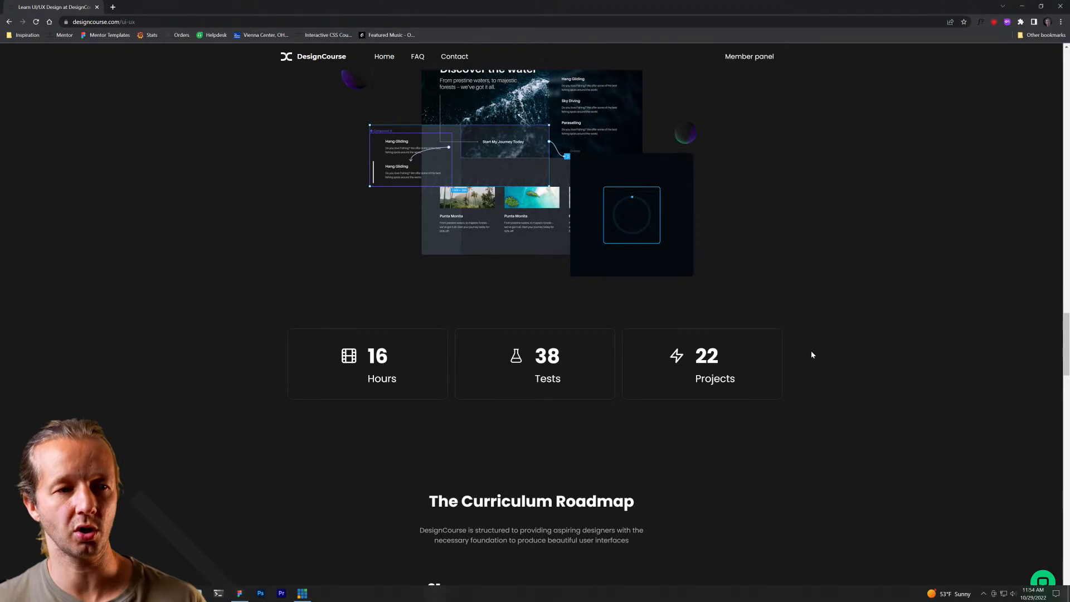
{"action": "left_click_drag", "start_coordinate": [789, 367], "coordinate": [694, 351]}
{"action": "left_click", "coordinate": [750, 386]}
{"action": "left_click", "coordinate": [695, 349]}
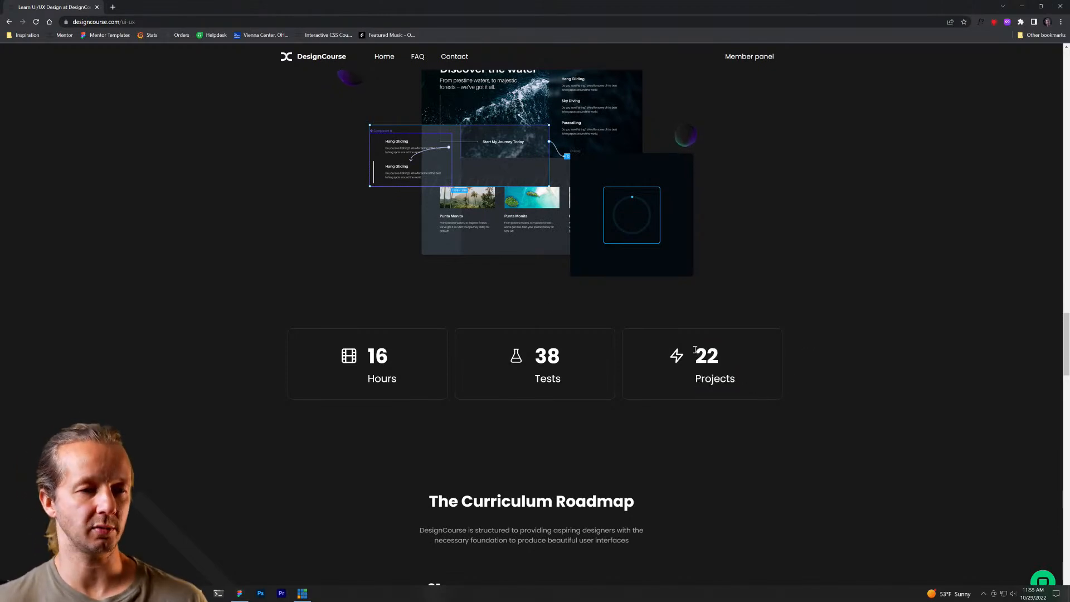
Close the course page, check the general channel of the DesignCourse Discord server and return to Figma
{"action": "left_click", "coordinate": [97, 7]}
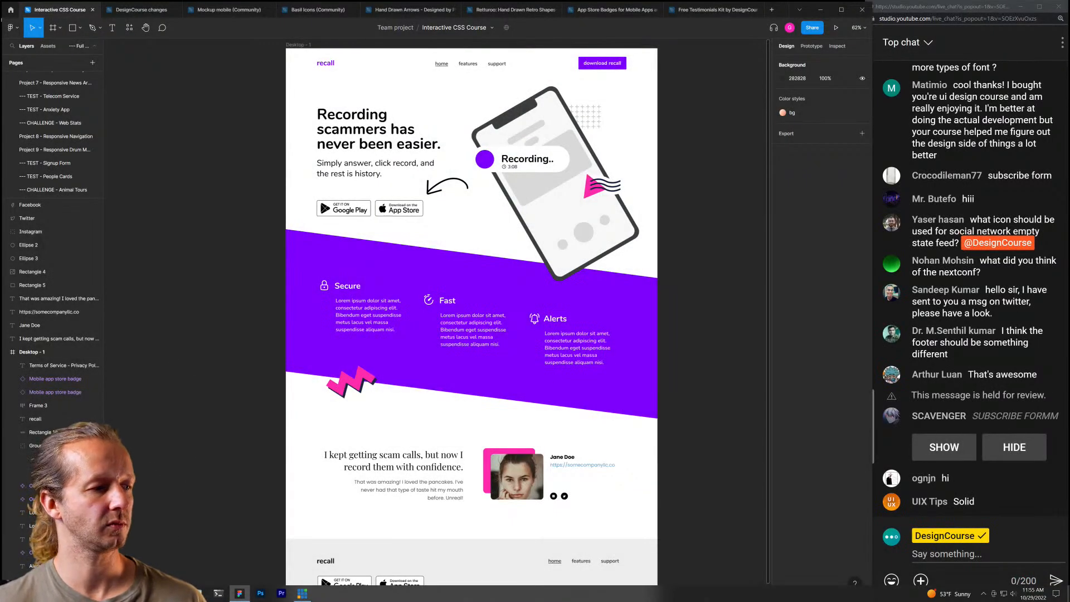
{"action": "left_click", "coordinate": [135, 593]}
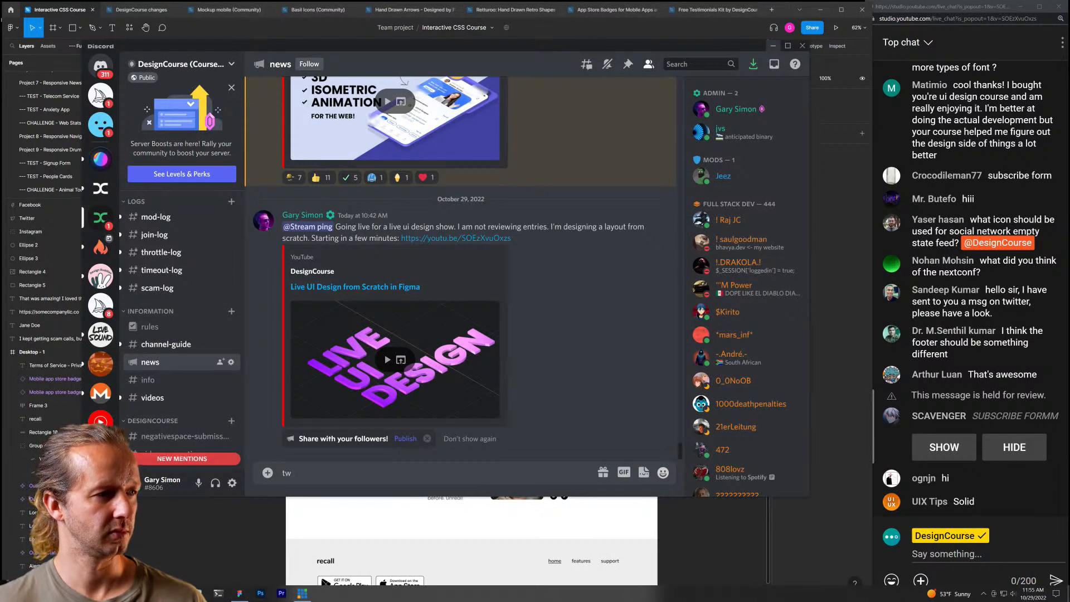
{"action": "scroll", "coordinate": [166, 457], "scroll_direction": "down", "scroll_amount": 2}
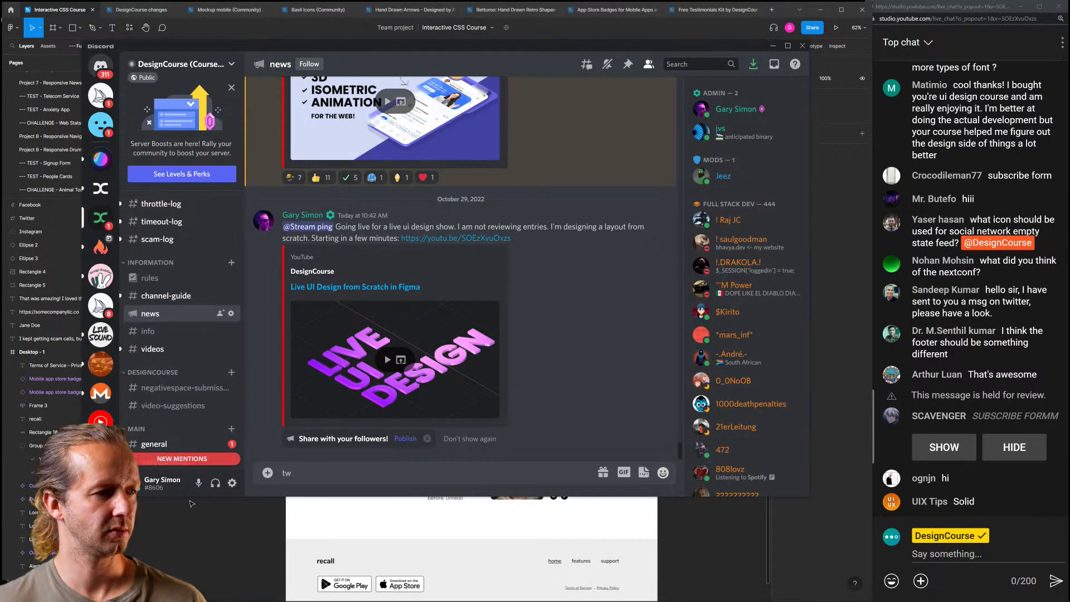
{"action": "left_click", "coordinate": [162, 446]}
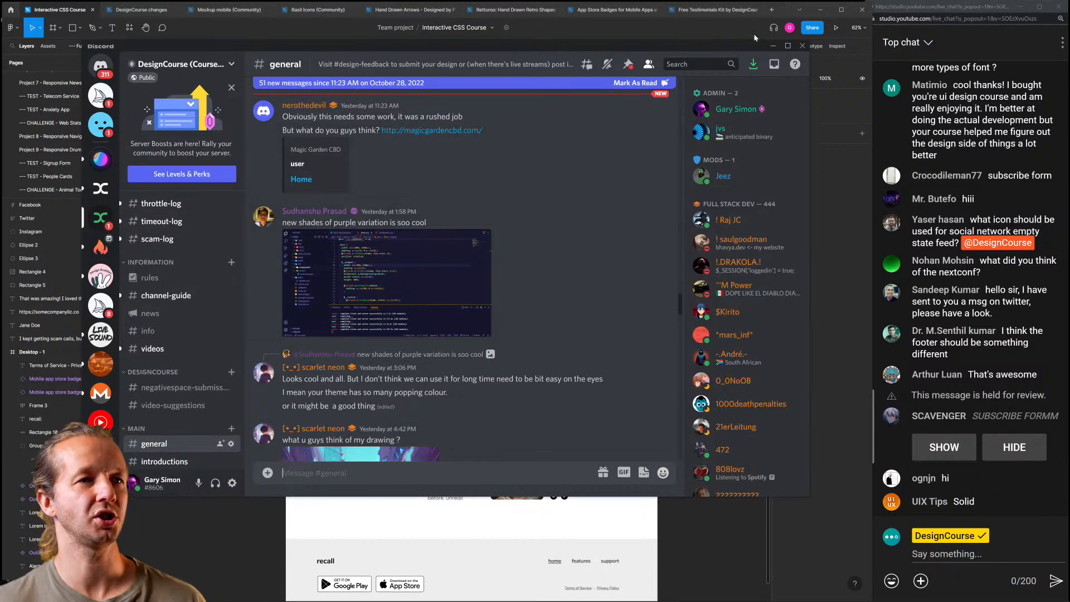
{"action": "left_click", "coordinate": [773, 46]}
Add an iPad Pro 11" frame and place it beside the desktop frame at X -1867, Y -493, aligned with its upper edge
{"action": "left_click_drag", "start_coordinate": [239, 153], "coordinate": [520, 257]}
{"action": "left_click", "coordinate": [53, 27]}
{"action": "left_click", "coordinate": [789, 88]}
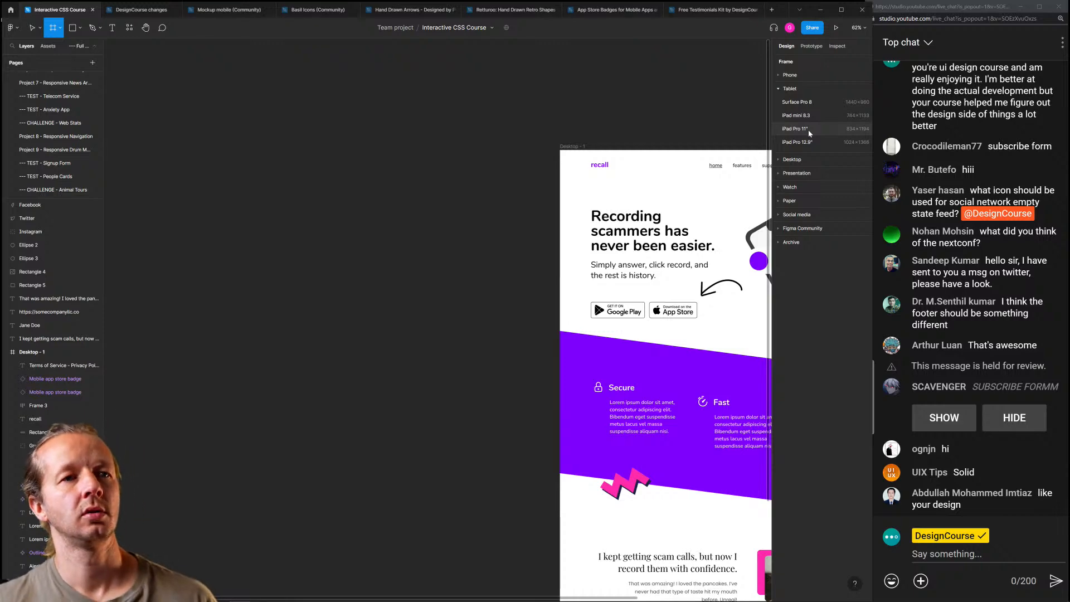
{"action": "left_click", "coordinate": [809, 129]}
{"action": "left_click_drag", "start_coordinate": [346, 159], "coordinate": [343, 143]}
{"action": "left_click", "coordinate": [498, 102]}
{"action": "left_click_drag", "start_coordinate": [501, 101], "coordinate": [329, 61]}
Copy the purple recall logo from the desktop header into the iPad frame's header and select the iPad frame
{"action": "left_click_drag", "start_coordinate": [409, 116], "coordinate": [730, 134]}
{"action": "left_click", "coordinate": [431, 120]}
{"action": "left_click_drag", "start_coordinate": [431, 119], "coordinate": [184, 126]}
{"action": "left_click", "coordinate": [177, 109]}
{"action": "left_click", "coordinate": [178, 109]}
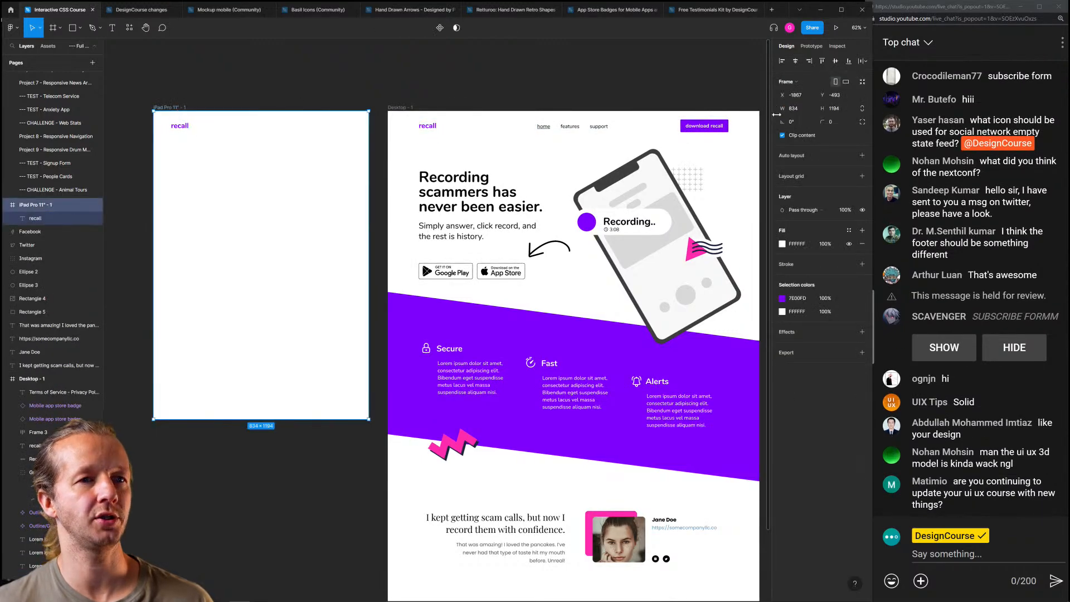
Lengthen the blank iPad Pro 11" frame to a height of 2494 px
{"action": "scroll", "coordinate": [353, 331], "scroll_direction": "down", "scroll_amount": 4}
{"action": "left_click_drag", "start_coordinate": [341, 383], "coordinate": [370, 490]}
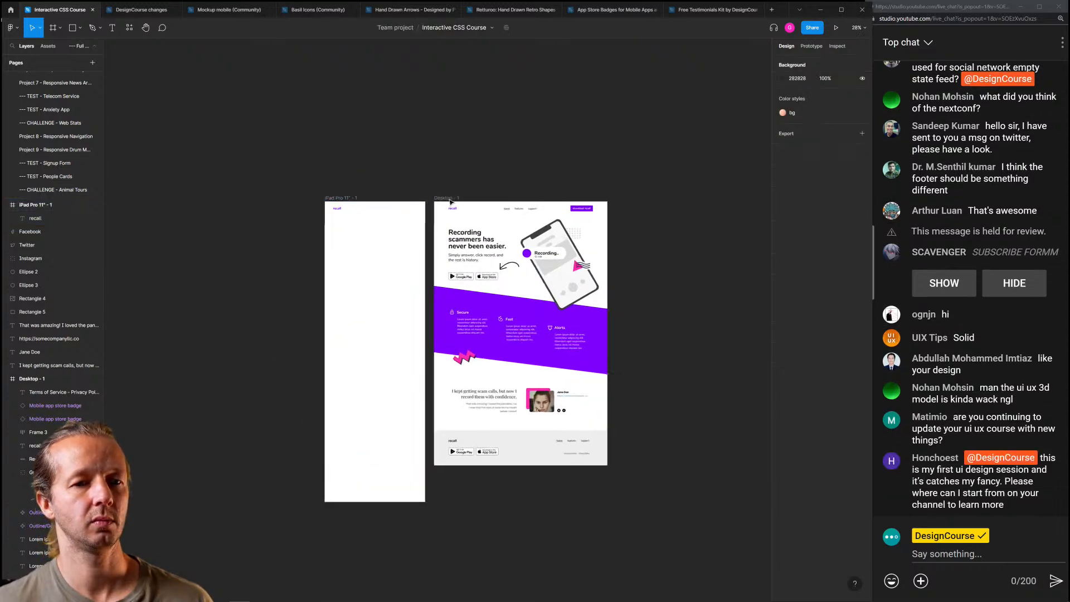
{"action": "scroll", "coordinate": [418, 195], "scroll_direction": "up", "scroll_amount": 5}
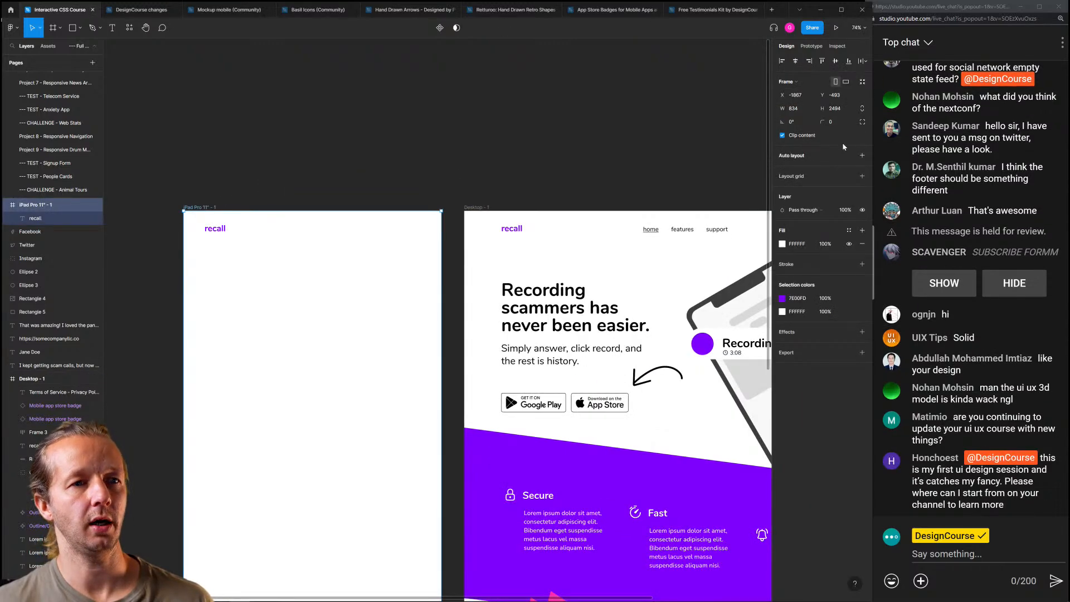
Add a 5-column stretch layout grid to the iPad frame, with side margins that line up with the recall logo
{"action": "left_click", "coordinate": [862, 177]}
{"action": "left_click", "coordinate": [784, 190]}
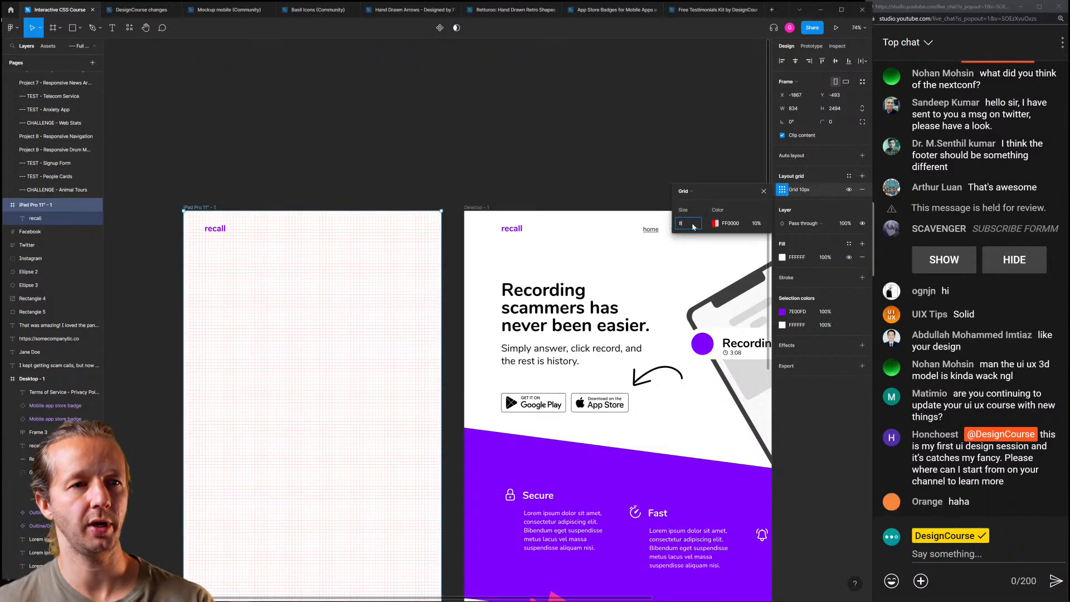
{"action": "left_click", "coordinate": [695, 201]}
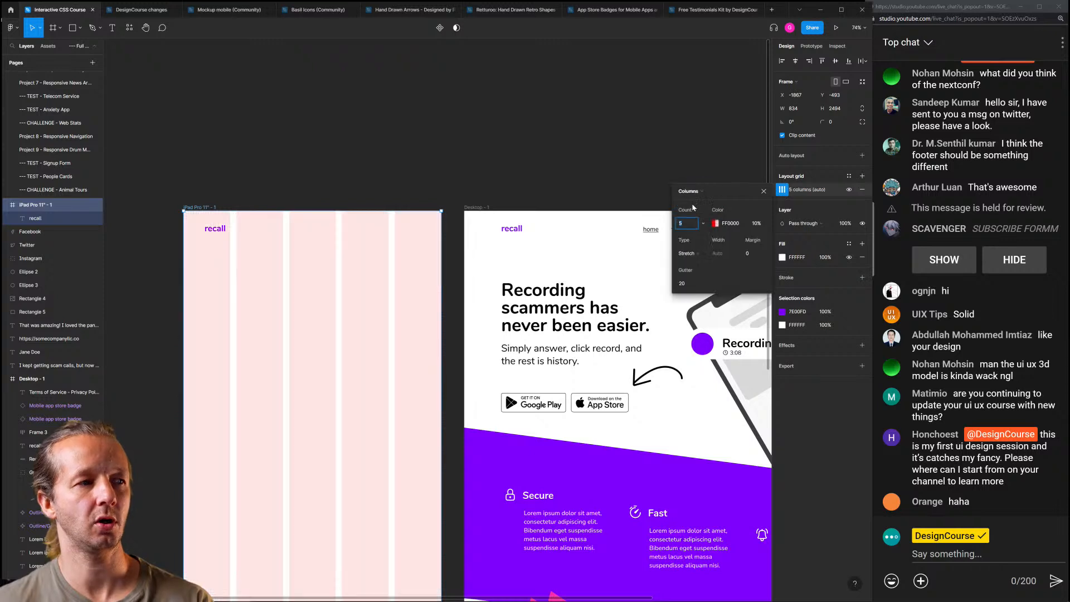
{"action": "left_click", "coordinate": [748, 254]}
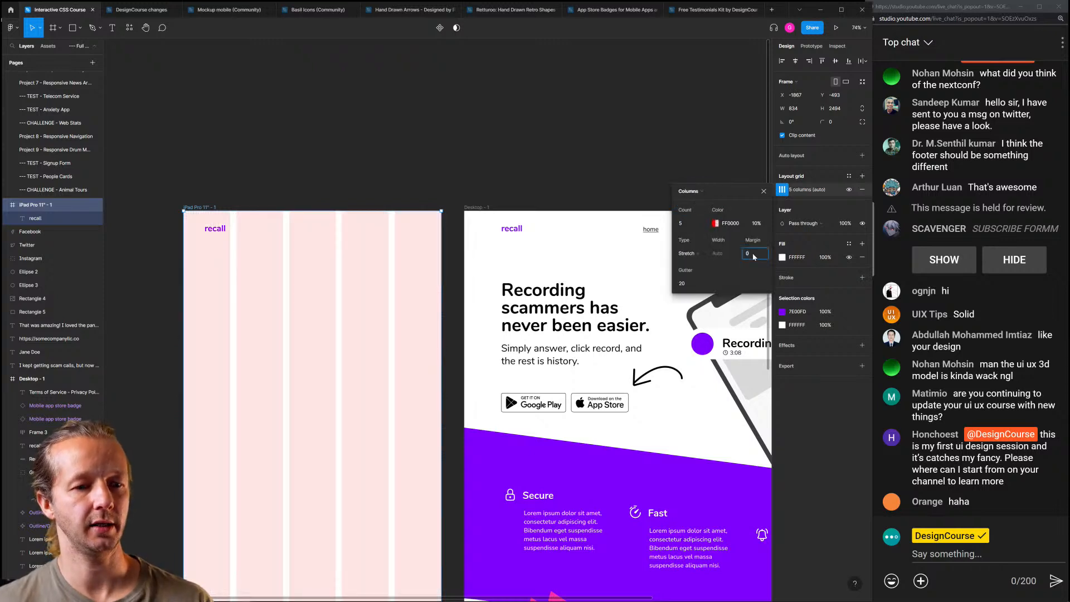
{"action": "type", "text": "80"}
{"action": "key", "text": "Return"}
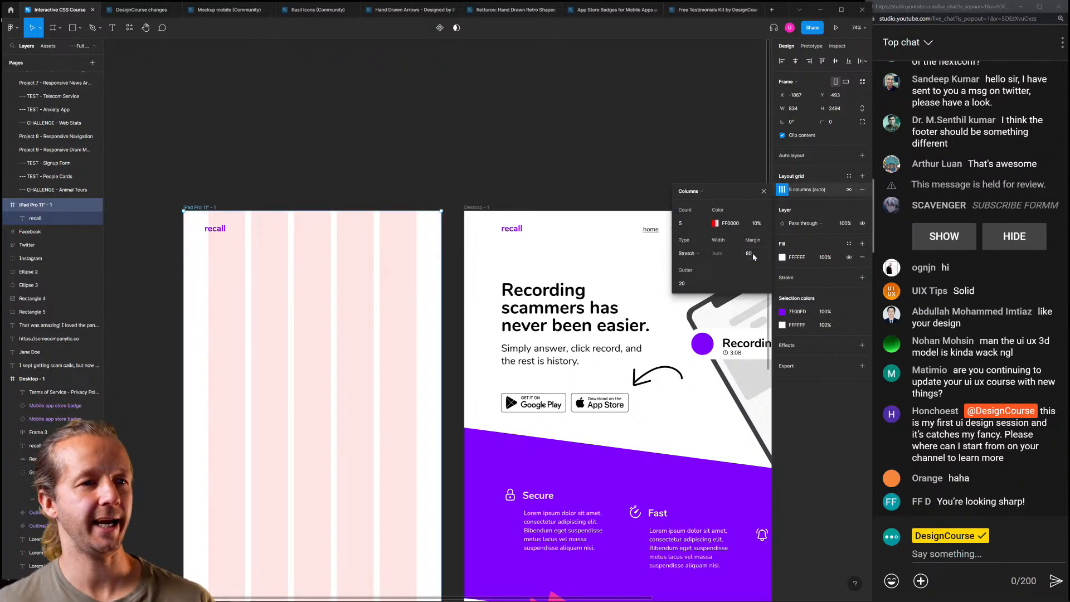
{"action": "type", "text": "6"}
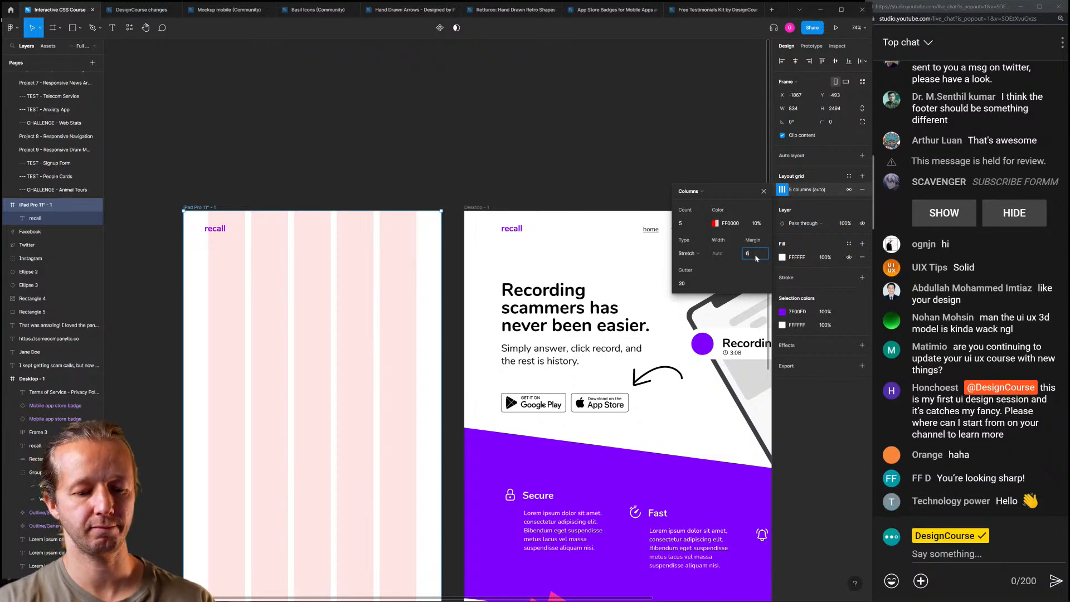
{"action": "type", "text": "0"}
{"action": "key", "text": "Return"}
{"action": "left_click", "coordinate": [380, 122]}
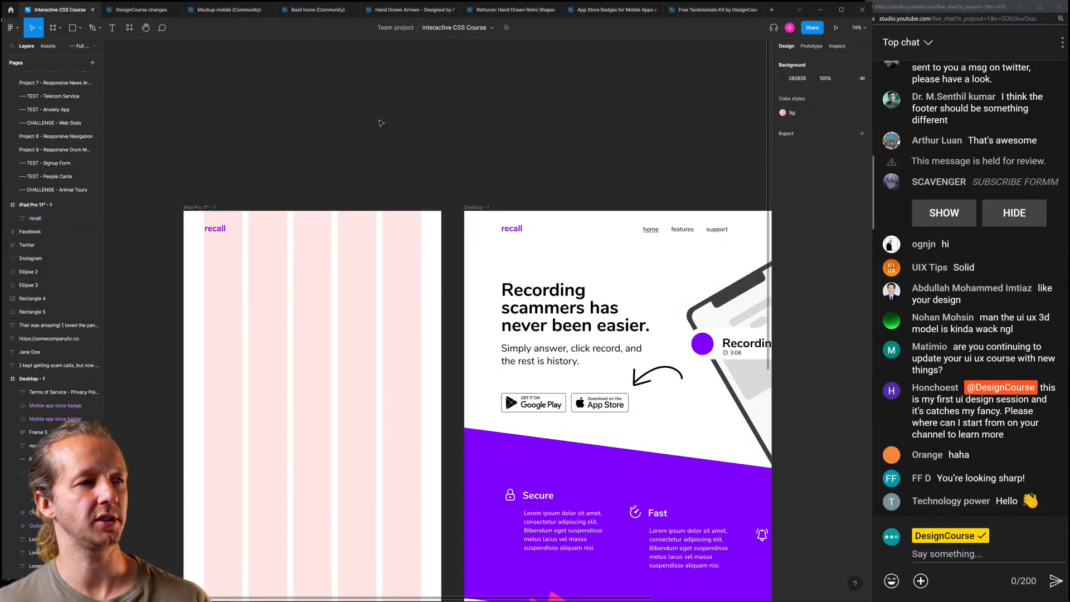
Copy the navigation links and the download recall button from the desktop header into the iPad frame's header
{"action": "left_click_drag", "start_coordinate": [293, 161], "coordinate": [251, 37]}
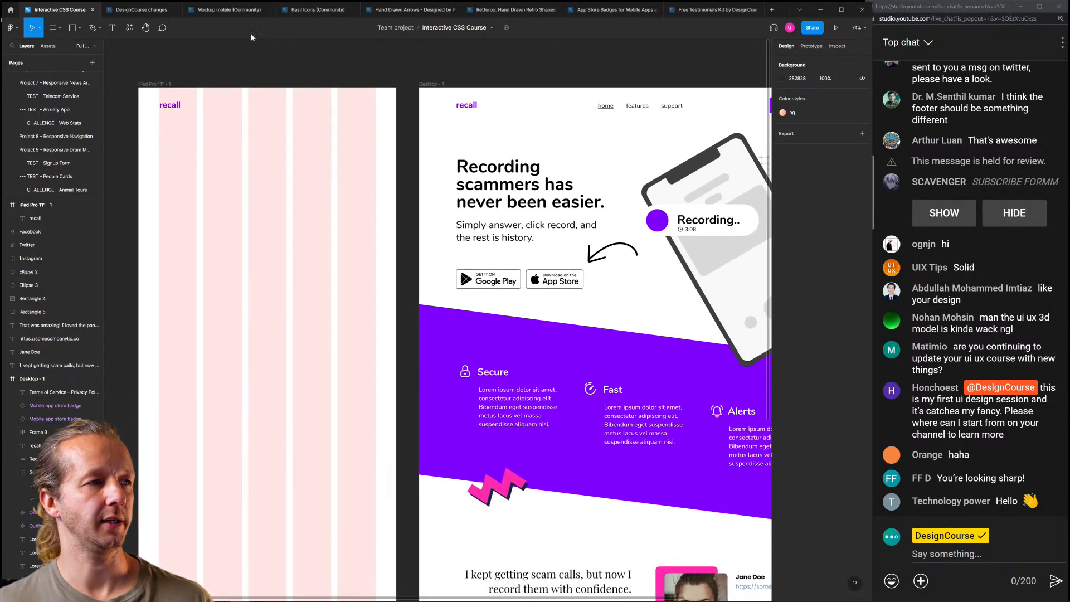
{"action": "left_click_drag", "start_coordinate": [605, 106], "coordinate": [231, 103]}
{"action": "left_click", "coordinate": [259, 66]}
{"action": "scroll", "coordinate": [540, 75], "scroll_direction": "right", "scroll_amount": 5}
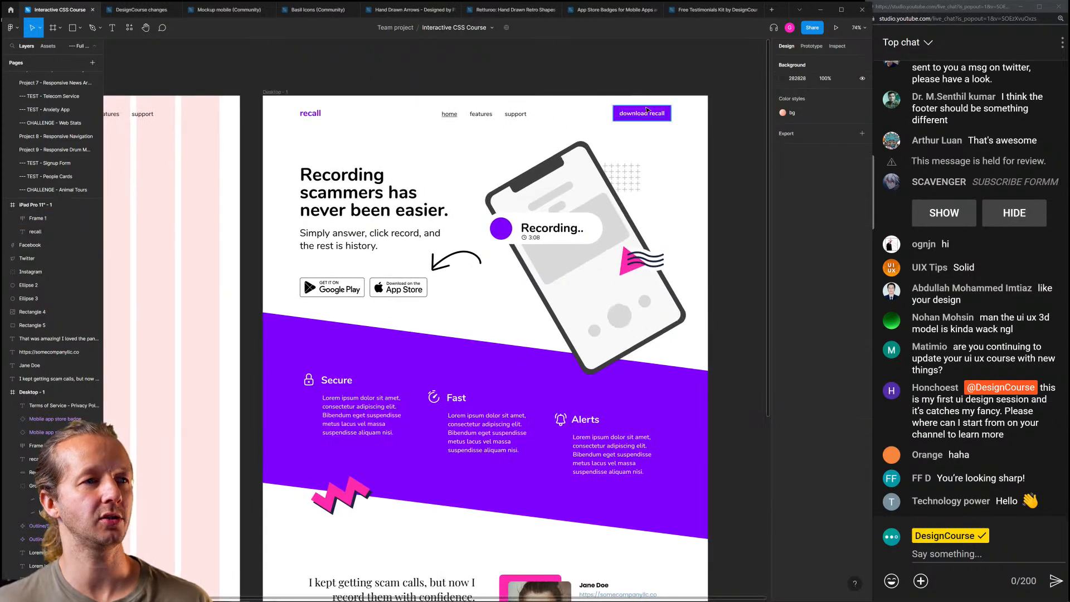
{"action": "left_click_drag", "start_coordinate": [650, 115], "coordinate": [517, 119]}
{"action": "left_click", "coordinate": [216, 75]}
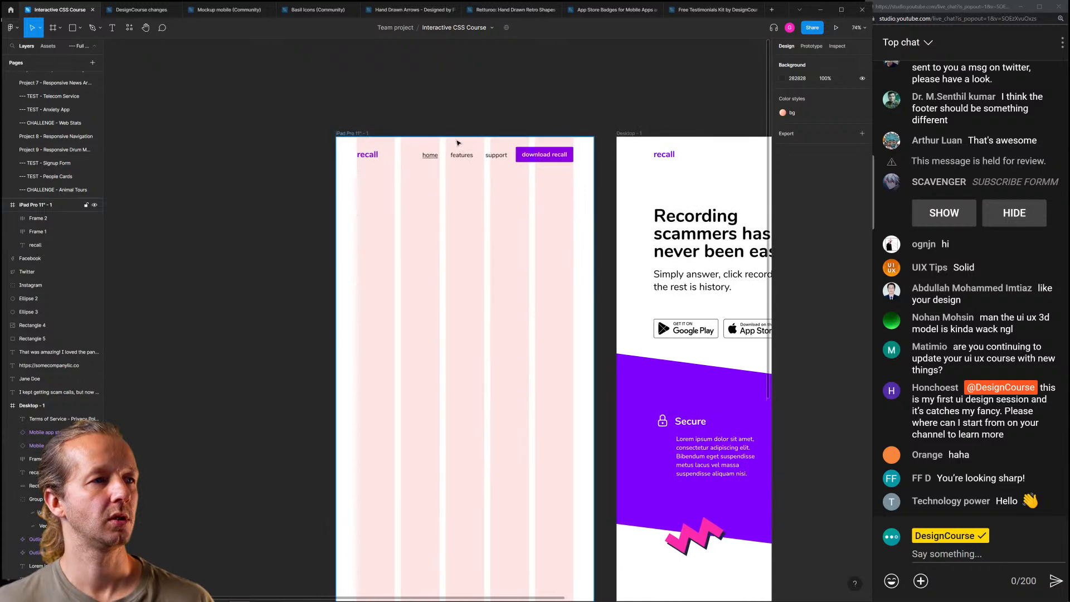
Move the iPad header's navigation links left to about X 222, leaving more space before the download recall button
{"action": "scroll", "coordinate": [450, 147], "scroll_direction": "up", "scroll_amount": 2}
{"action": "scroll", "coordinate": [451, 146], "scroll_direction": "up", "scroll_amount": 3}
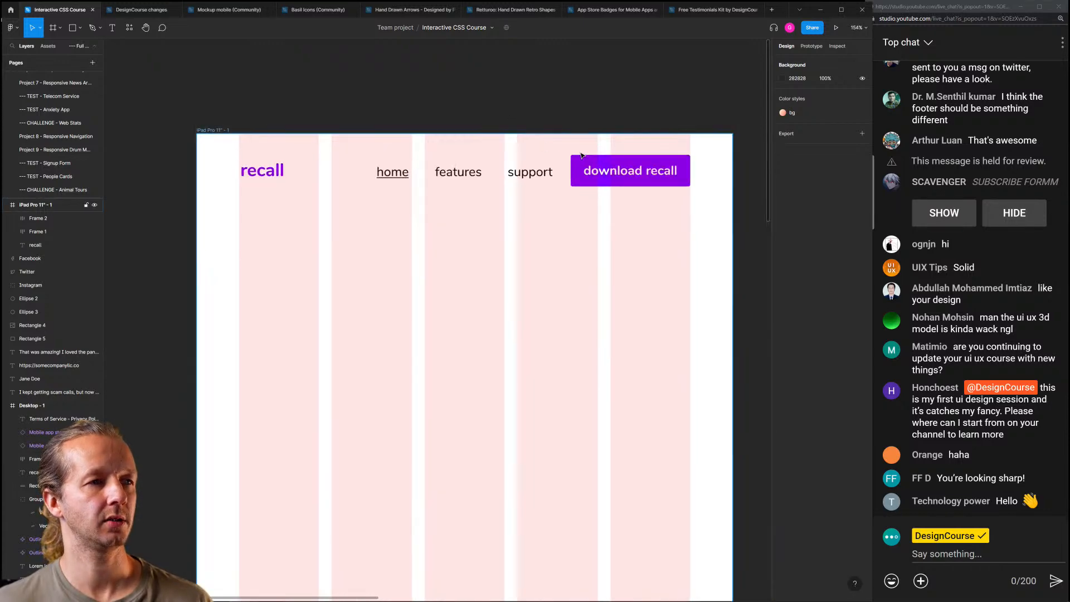
{"action": "left_click", "coordinate": [508, 178]}
{"action": "left_click_drag", "start_coordinate": [508, 178], "coordinate": [480, 184]}
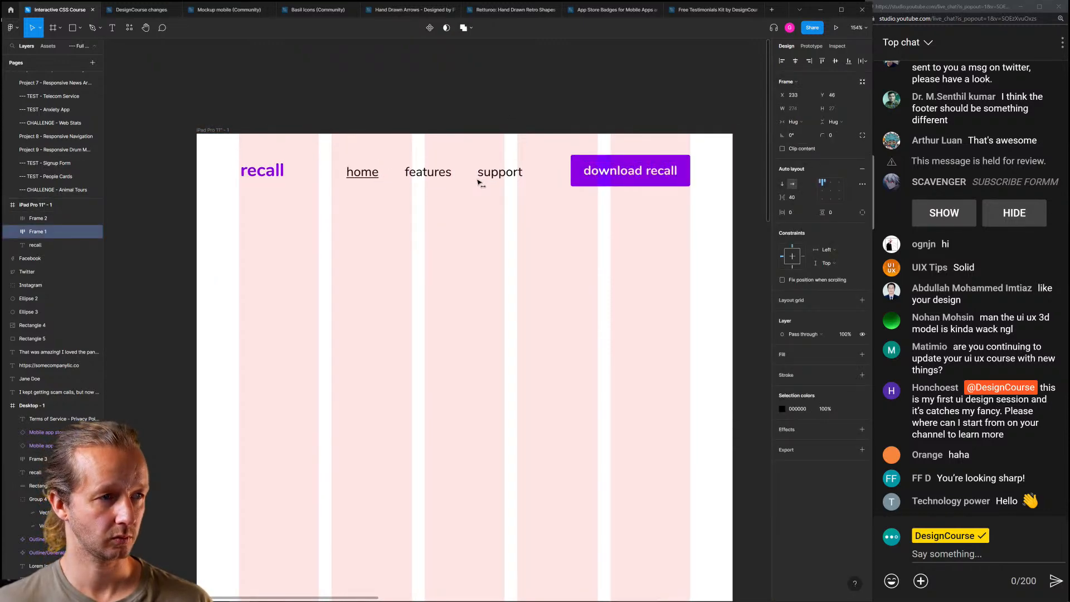
{"action": "left_click", "coordinate": [420, 84]}
{"action": "left_click", "coordinate": [487, 152]}
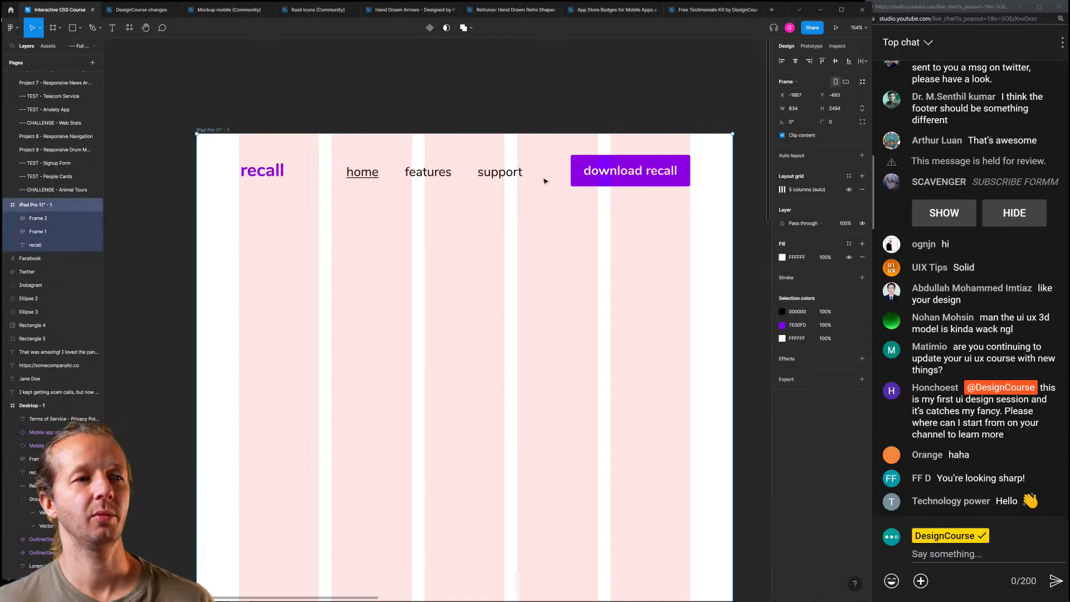
{"action": "scroll", "coordinate": [602, 204], "scroll_direction": "down", "scroll_amount": 5}
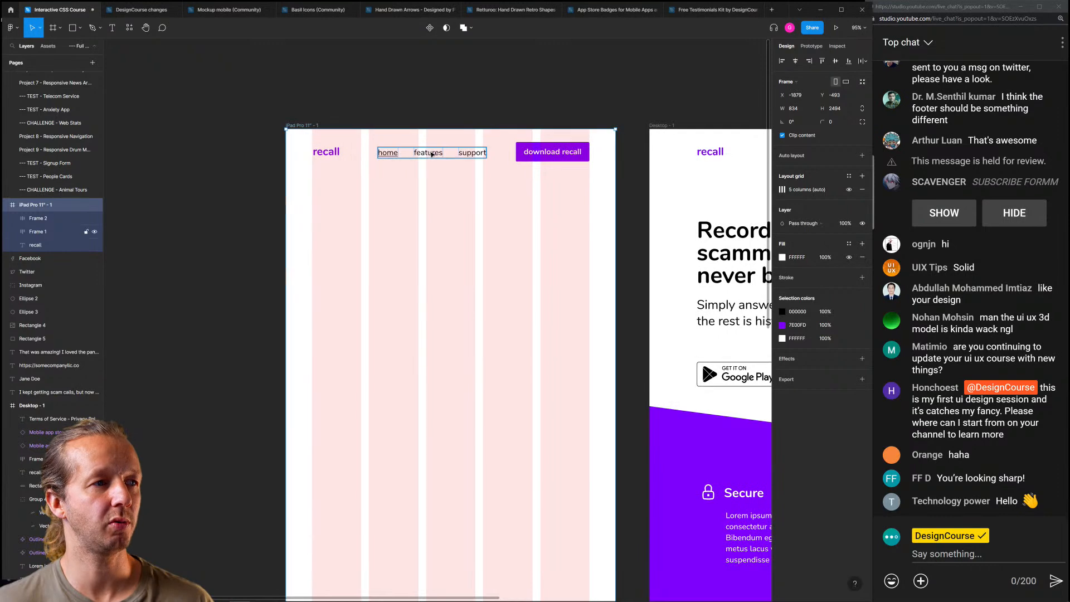
{"action": "left_click", "coordinate": [430, 153]}
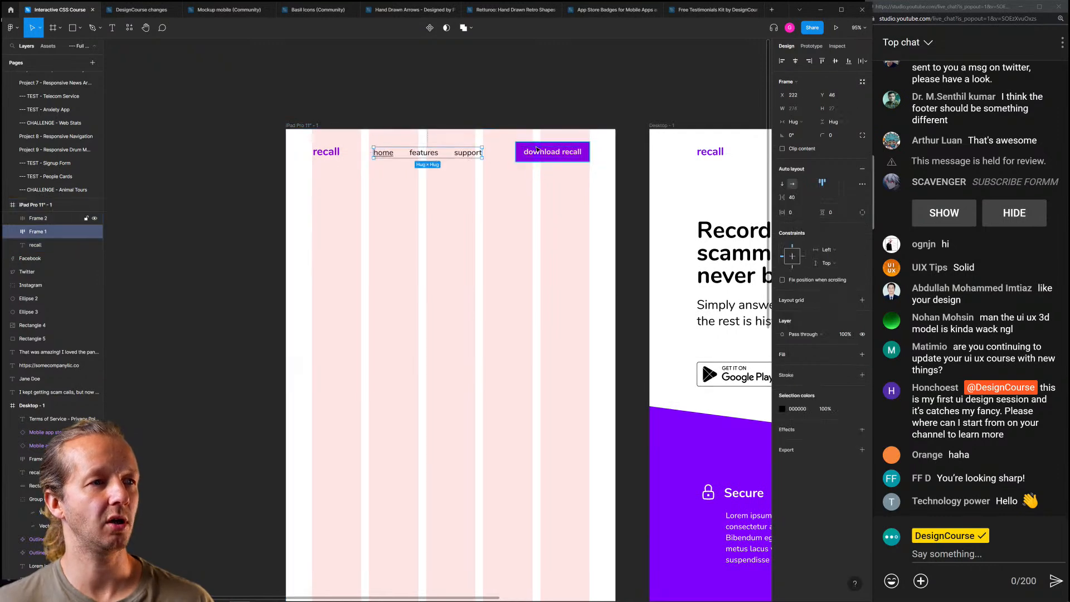
Hide the iPad frame's column layout grid
{"action": "left_click", "coordinate": [519, 129]}
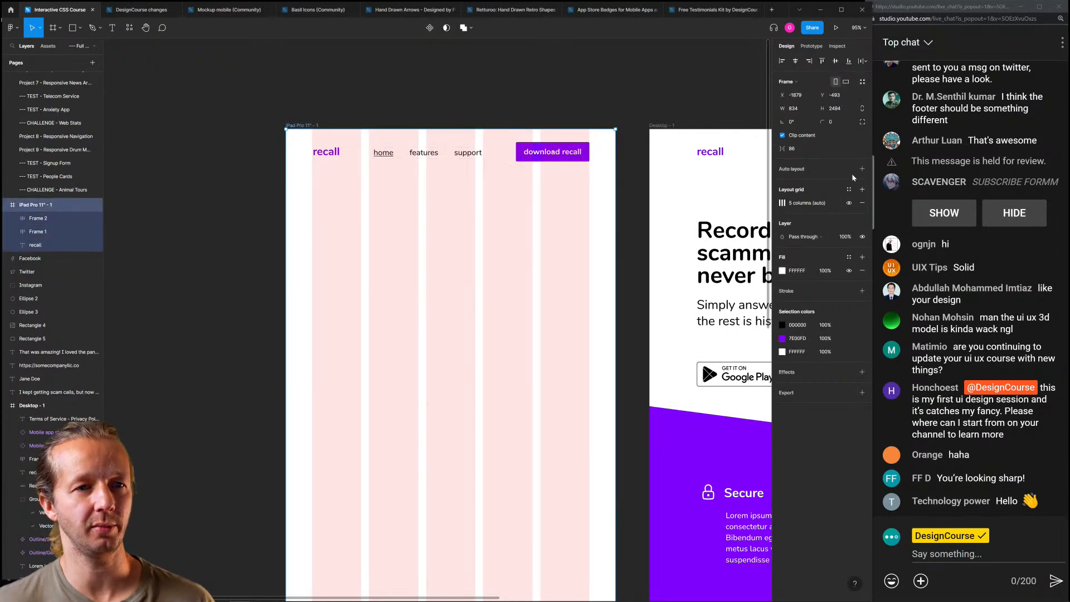
{"action": "left_click", "coordinate": [849, 203]}
{"action": "left_click", "coordinate": [434, 66]}
{"action": "scroll", "coordinate": [440, 95], "scroll_direction": "down", "scroll_amount": 6}
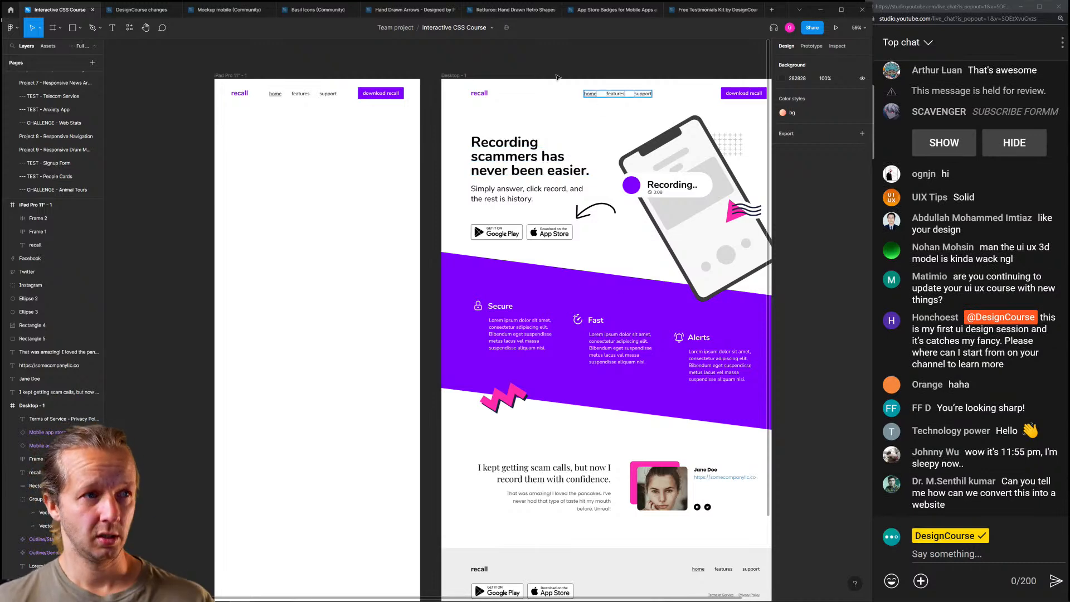
{"action": "scroll", "coordinate": [424, 112], "scroll_direction": "right", "scroll_amount": 2}
{"action": "left_click", "coordinate": [494, 160]}
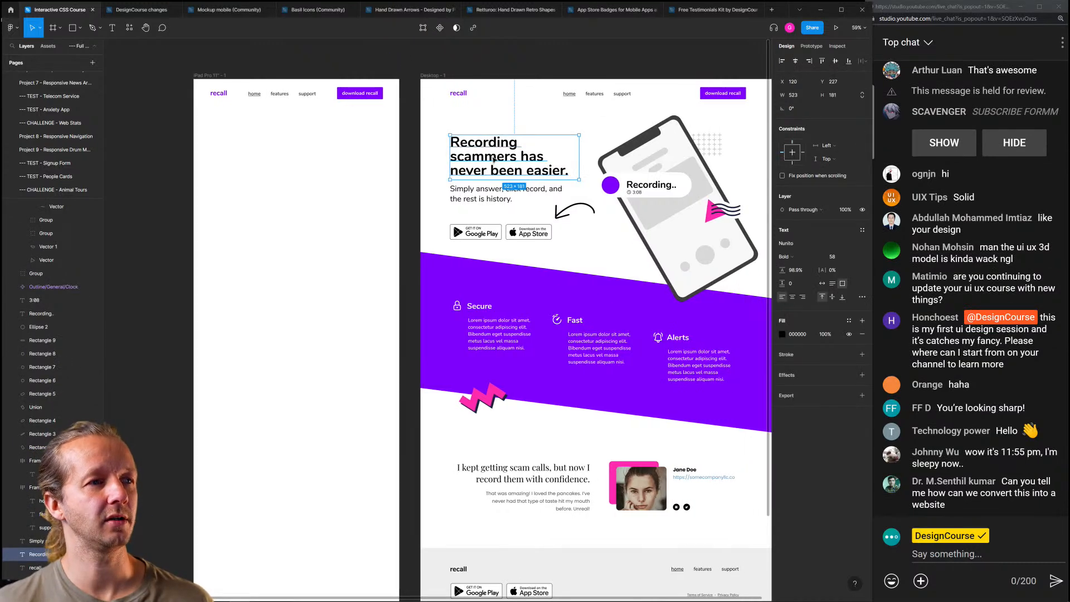
{"action": "left_click", "coordinate": [507, 124]}
{"action": "left_click_drag", "start_coordinate": [445, 116], "coordinate": [595, 258]}
{"action": "left_click_drag", "start_coordinate": [612, 116], "coordinate": [752, 281]}
{"action": "left_click", "coordinate": [751, 281]}
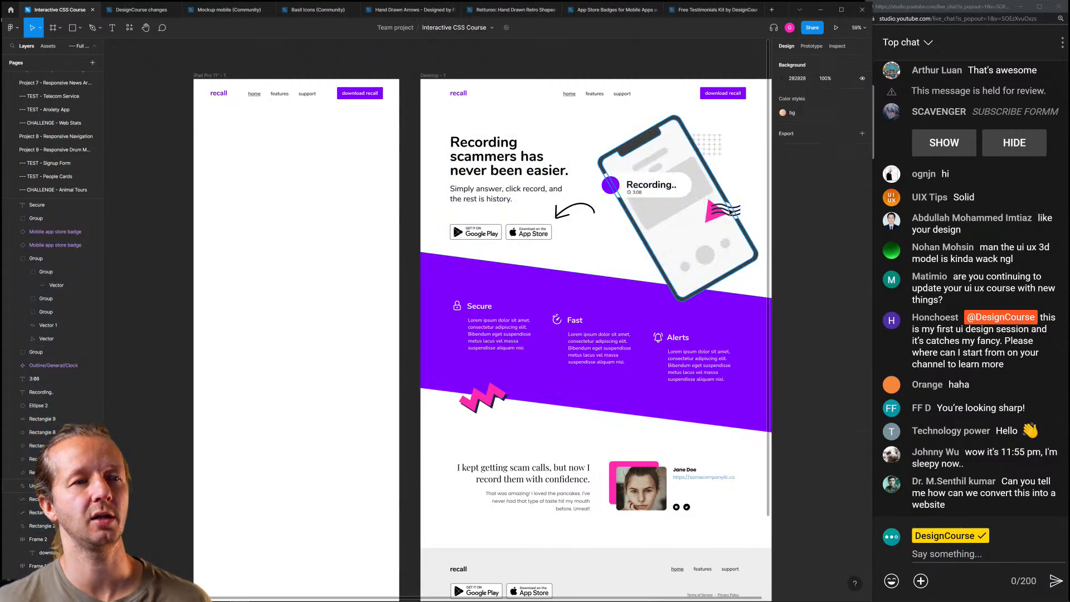
Group the desktop hero's tilted phone with its recording bubble and decorations, excluding the purple background shape
{"action": "left_click_drag", "start_coordinate": [607, 117], "coordinate": [754, 282]}
{"action": "left_click", "coordinate": [697, 310], "text": "shift"}
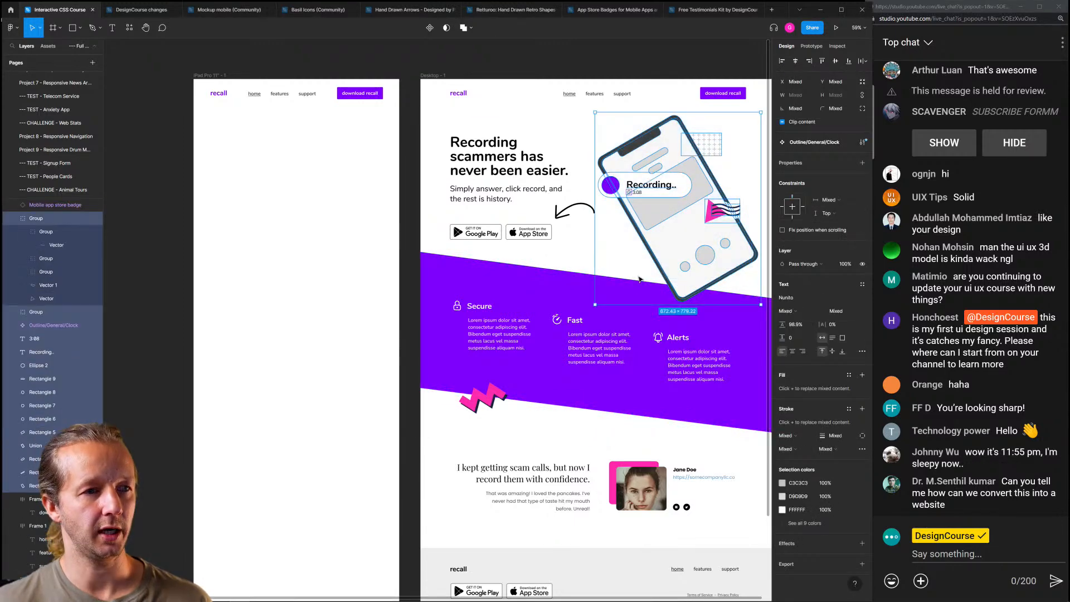
{"action": "key", "text": "ctrl+g"}
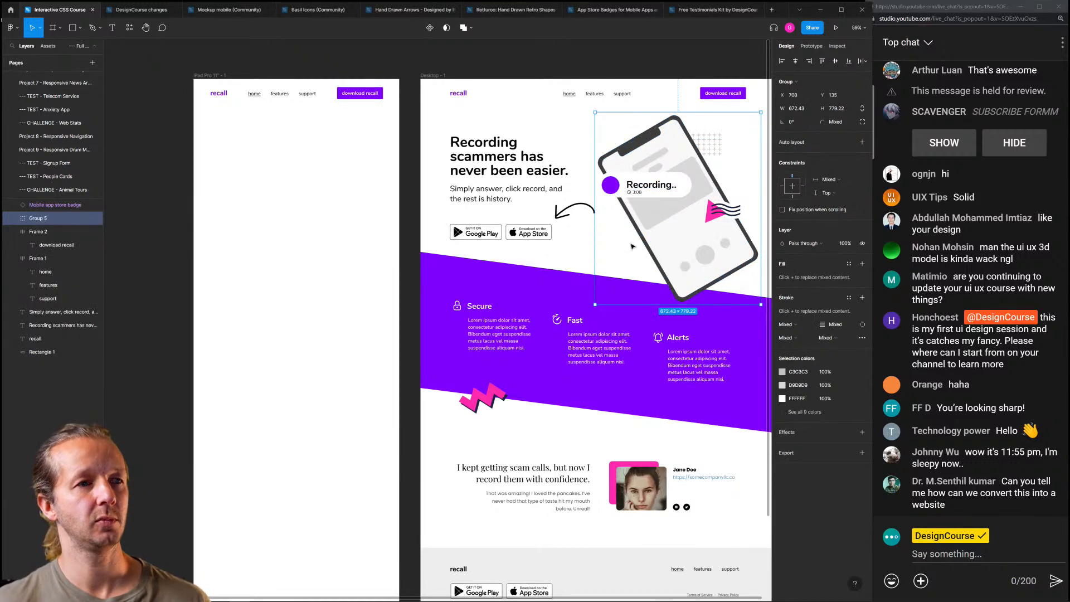
{"action": "left_click", "coordinate": [633, 246]}
Copy the desktop hero heading and subheading into the iPad frame, placing the heading below the header at about Y 166
{"action": "left_click", "coordinate": [484, 140]}
{"action": "left_click", "coordinate": [478, 118]}
{"action": "left_click_drag", "start_coordinate": [479, 122], "coordinate": [501, 128]}
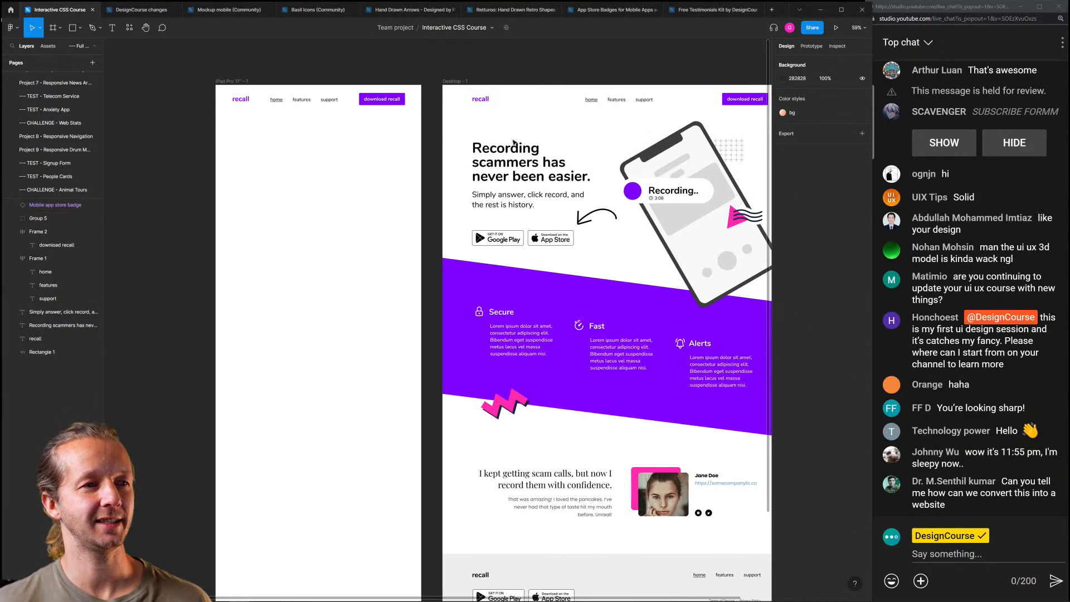
{"action": "left_click", "coordinate": [514, 165]}
{"action": "left_click", "coordinate": [513, 196], "text": "shift"}
{"action": "left_click_drag", "start_coordinate": [517, 167], "coordinate": [277, 168]}
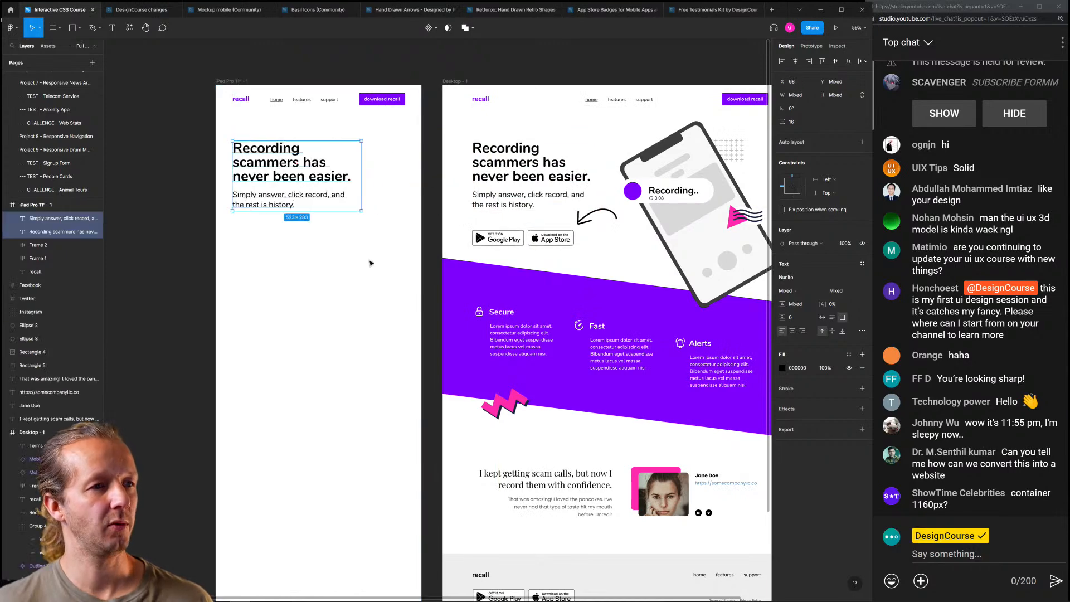
{"action": "left_click_drag", "start_coordinate": [277, 164], "coordinate": [286, 150]}
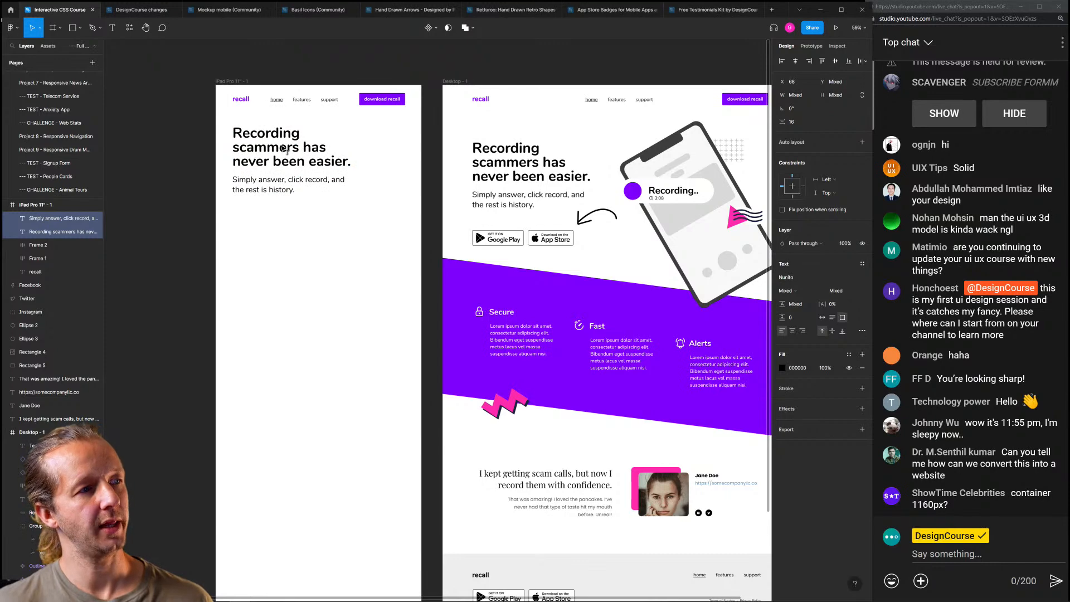
Center-align the text of the iPad frame's heading and subheading
{"action": "left_click", "coordinate": [309, 154]}
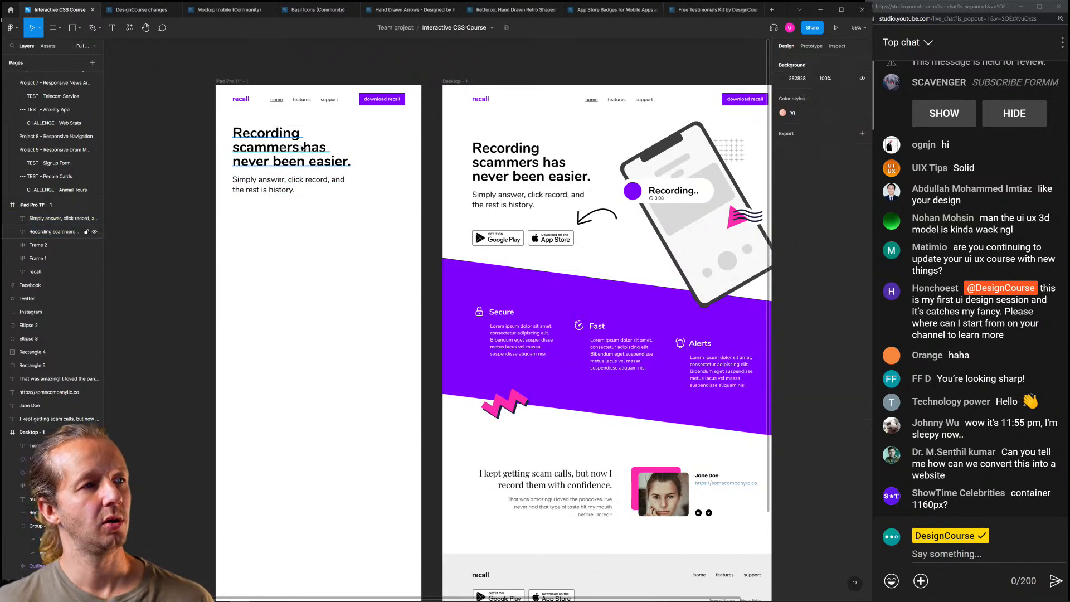
{"action": "left_click", "coordinate": [313, 183], "text": "shift"}
{"action": "left_click", "coordinate": [373, 143]}
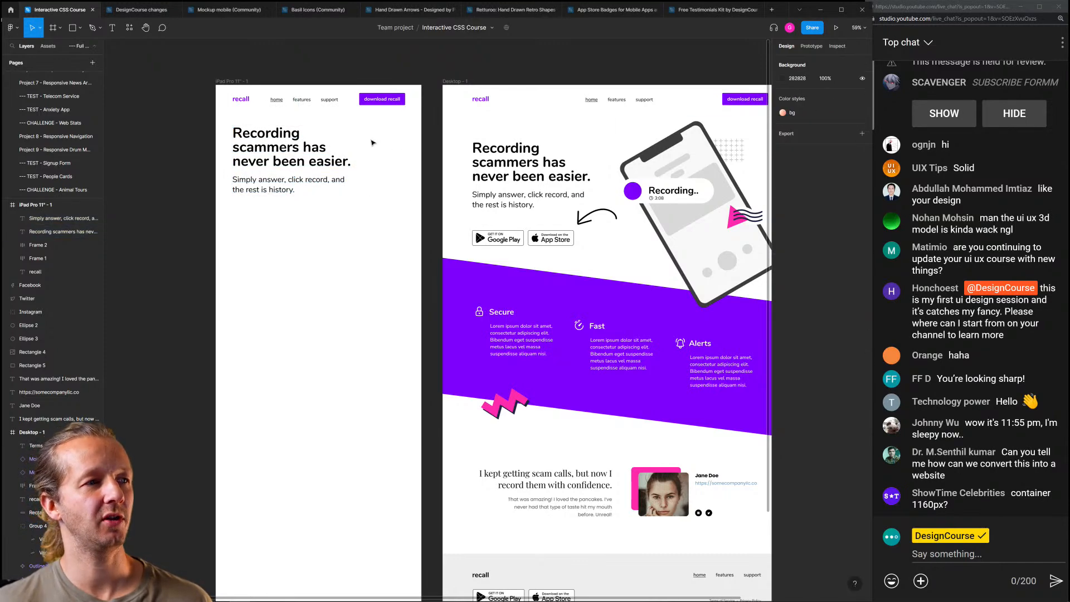
{"action": "left_click_drag", "start_coordinate": [356, 136], "coordinate": [312, 189]}
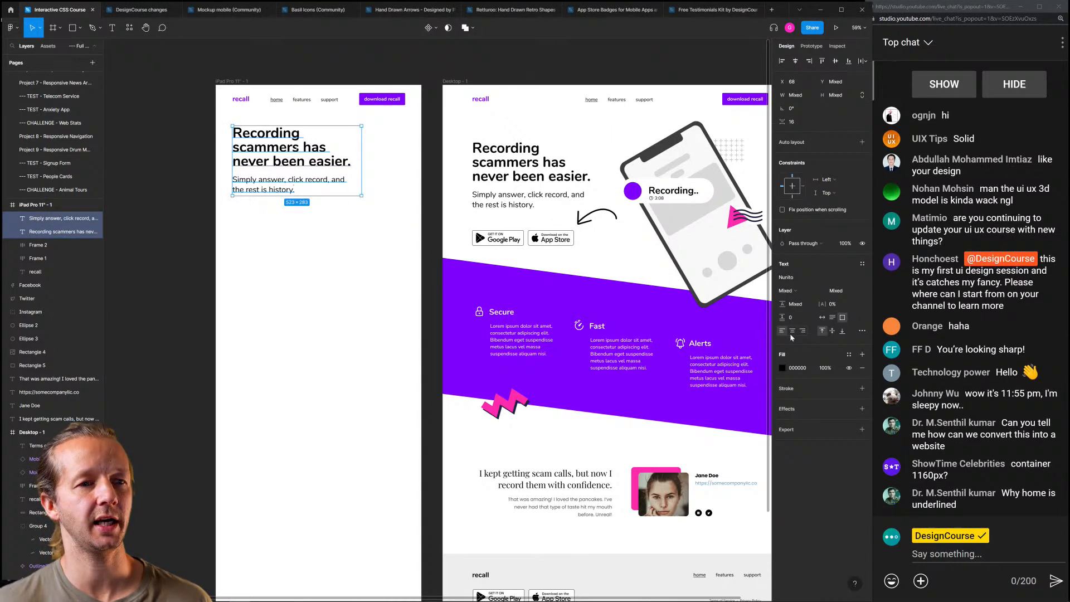
{"action": "left_click", "coordinate": [792, 331]}
{"action": "left_click", "coordinate": [340, 226]}
Center the heading and subheading text boxes horizontally within the iPad frame
{"action": "left_click", "coordinate": [332, 147]}
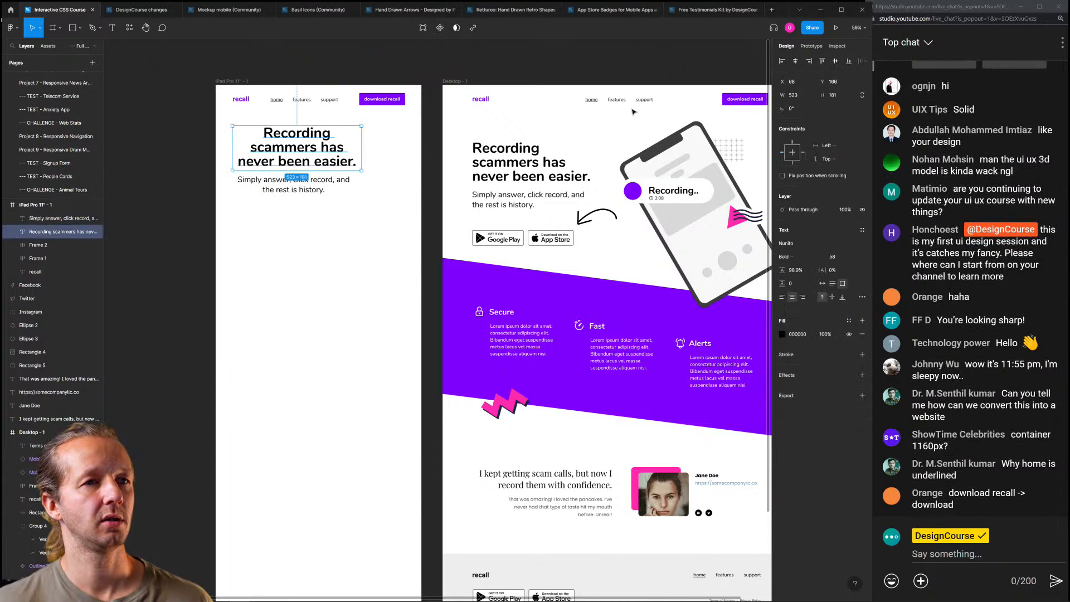
{"action": "left_click", "coordinate": [795, 61]}
{"action": "left_click", "coordinate": [296, 189]}
{"action": "left_click", "coordinate": [795, 60]}
{"action": "left_click", "coordinate": [330, 213]}
{"action": "left_click", "coordinate": [333, 183]}
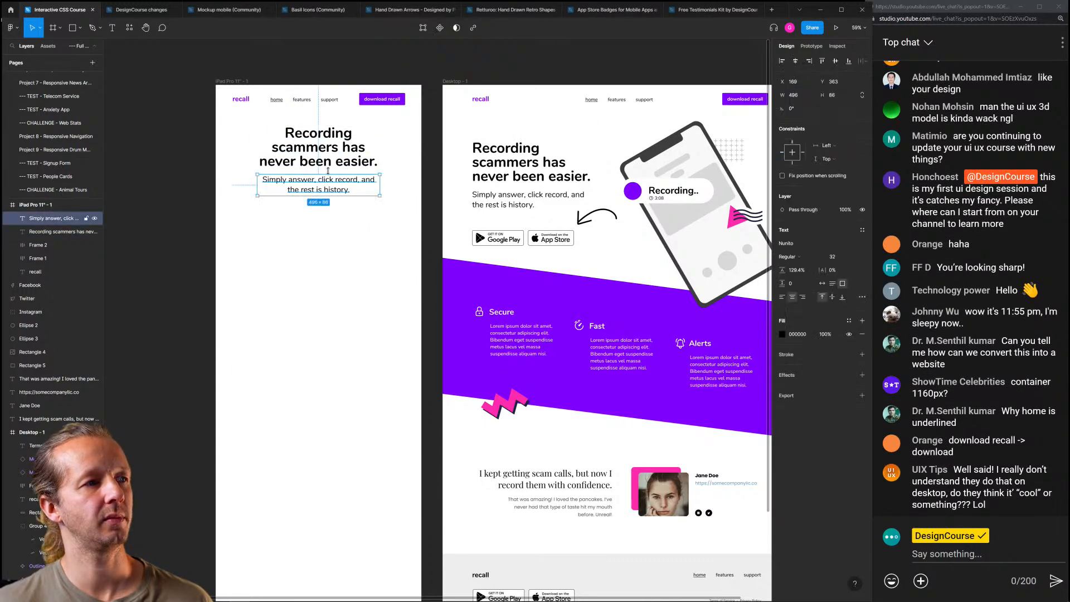
{"action": "left_click", "coordinate": [341, 218]}
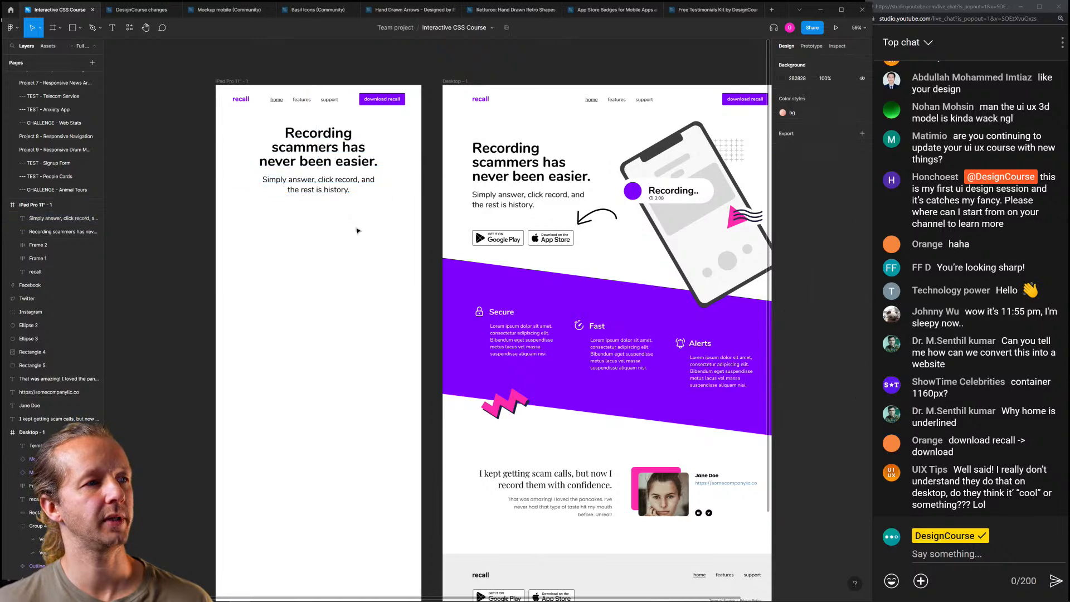
Copy the Google Play and App Store badges from the desktop hero to below the iPad frame's subheading
{"action": "left_click", "coordinate": [666, 196]}
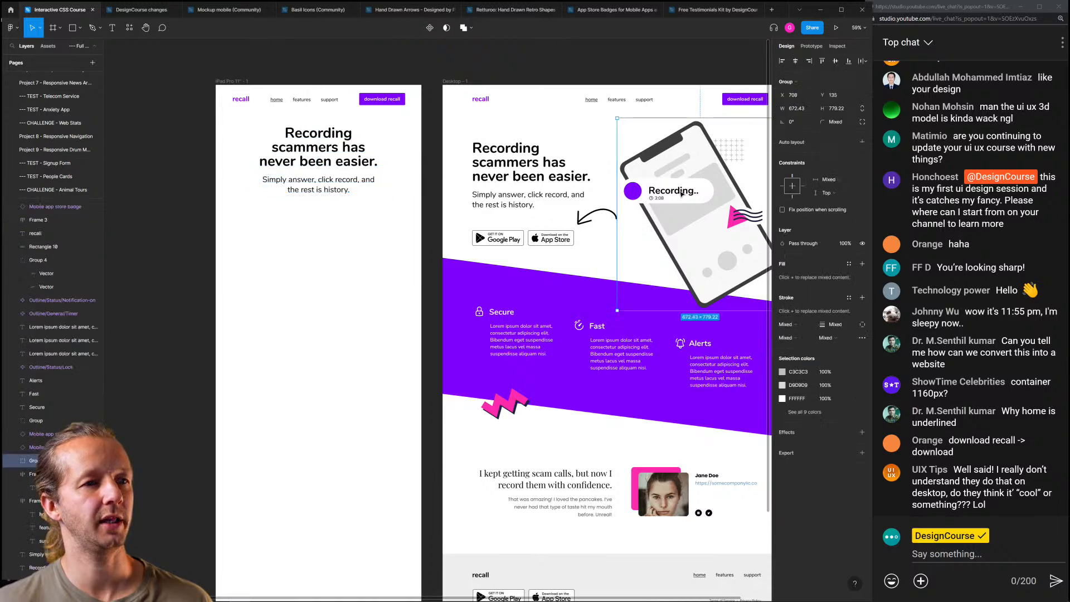
{"action": "left_click", "coordinate": [501, 241]}
{"action": "left_click", "coordinate": [558, 242], "text": "shift"}
{"action": "left_click_drag", "start_coordinate": [558, 242], "coordinate": [349, 228]}
Move the iPad frame's heading, subheading and store badges slightly down together, away from the header
{"action": "left_click_drag", "start_coordinate": [382, 274], "coordinate": [280, 148]}
{"action": "left_click_drag", "start_coordinate": [323, 162], "coordinate": [325, 172]}
{"action": "left_click", "coordinate": [399, 248]}
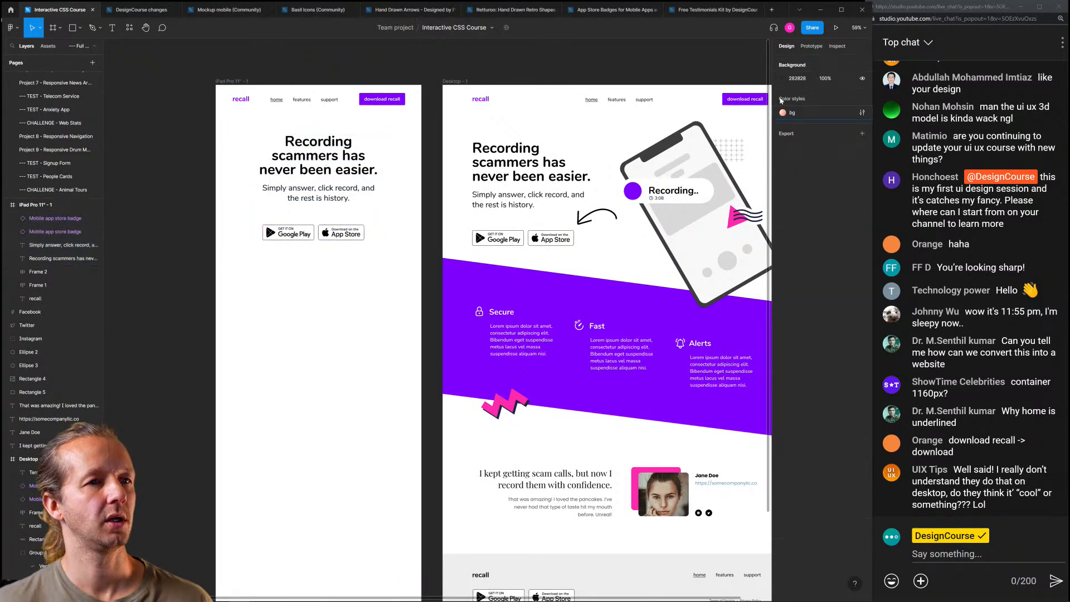
Copy the grouped phone mockup into the iPad frame below the store badges, at about X 96, Y 684
{"action": "left_click_drag", "start_coordinate": [717, 150], "coordinate": [331, 308]}
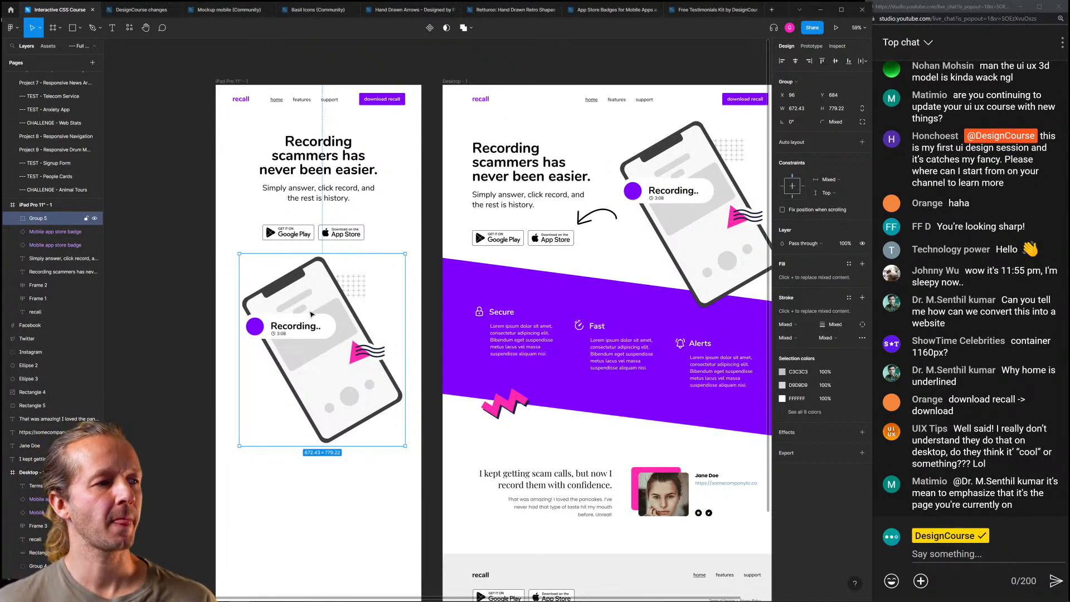
{"action": "scroll", "coordinate": [320, 306], "scroll_direction": "up", "scroll_amount": 5}
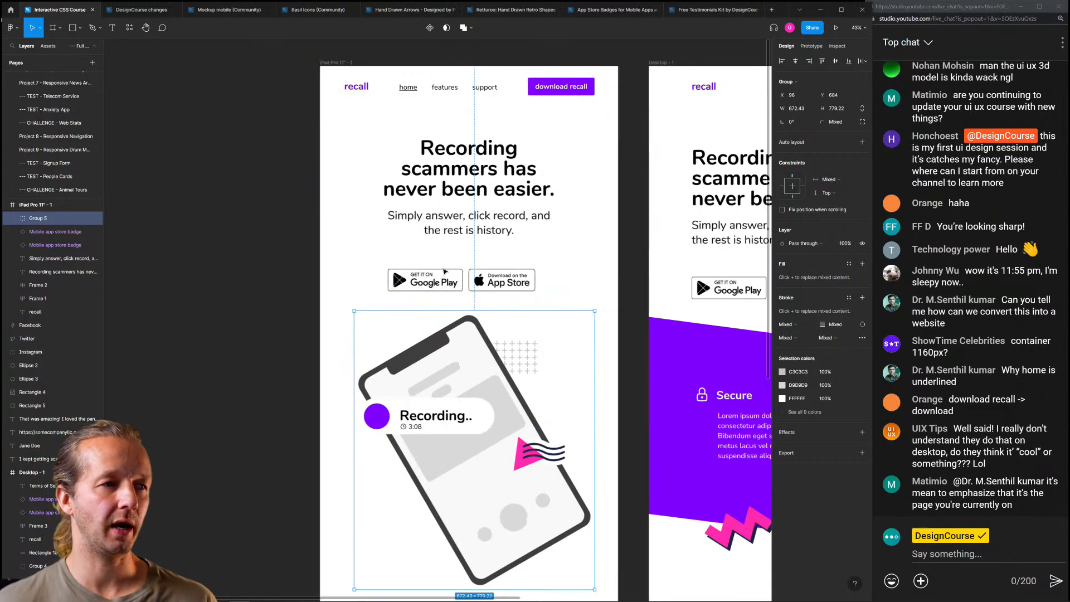
Left-align the text of the iPad frame's heading and subheading and move both toward the frame's left margin
{"action": "left_click", "coordinate": [464, 184]}
{"action": "left_click", "coordinate": [473, 223], "text": "shift"}
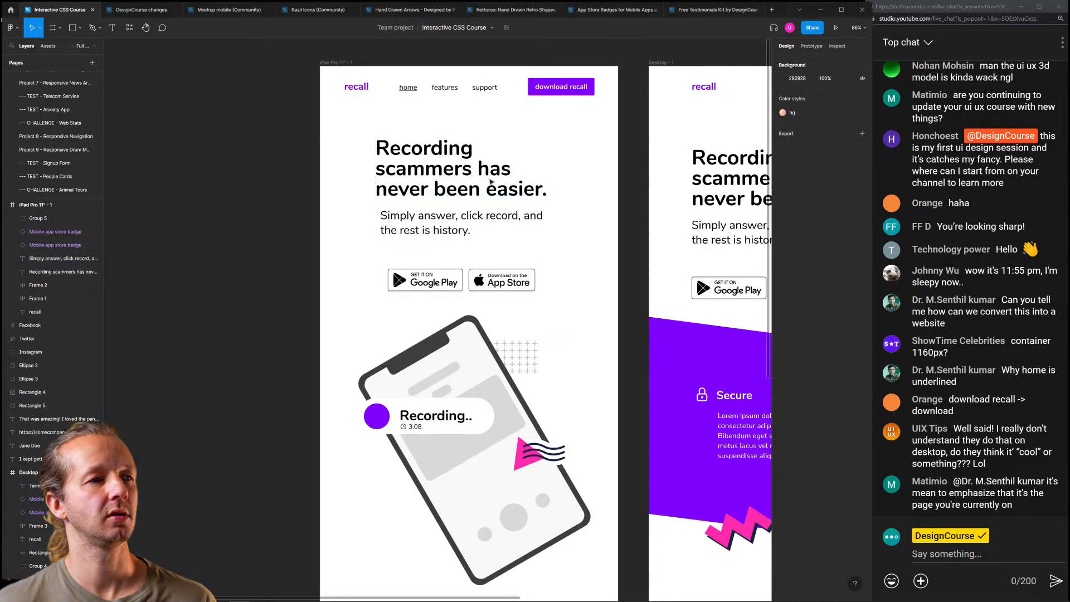
{"action": "left_click", "coordinate": [783, 330]}
{"action": "left_click_drag", "start_coordinate": [397, 181], "coordinate": [388, 182]}
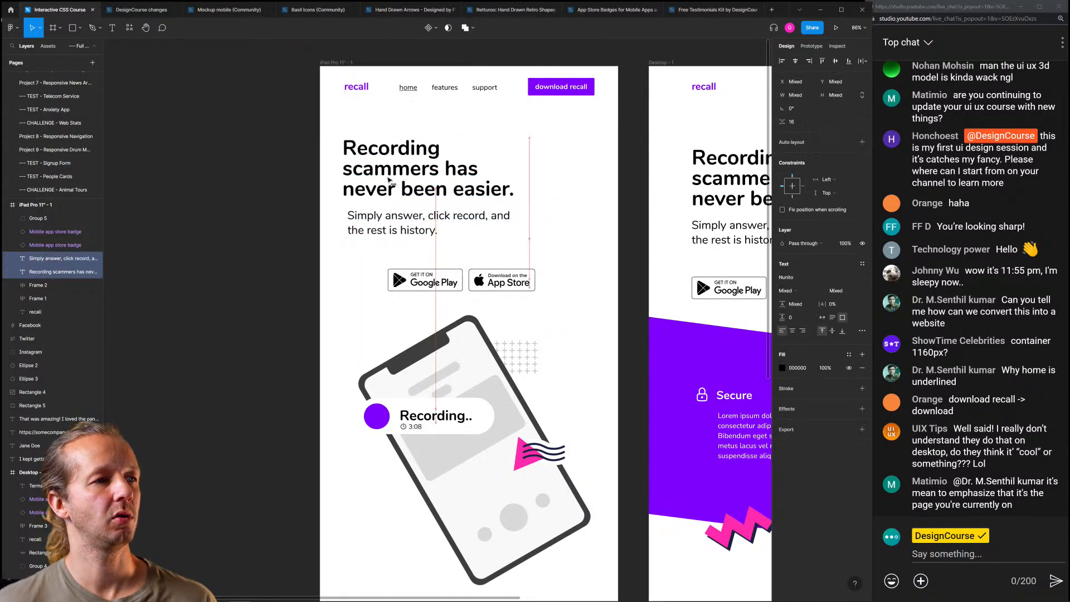
{"action": "key", "text": "Escape"}
Align the iPad frame's subheading and store badges with the heading's left edge, with the badges closer beneath the subheading
{"action": "left_click", "coordinate": [427, 279]}
{"action": "left_click", "coordinate": [518, 282], "text": "shift"}
{"action": "left_click_drag", "start_coordinate": [518, 282], "coordinate": [474, 283]}
{"action": "left_click", "coordinate": [464, 240]}
{"action": "left_click_drag", "start_coordinate": [378, 226], "coordinate": [446, 263]}
{"action": "left_click", "coordinate": [367, 259]}
Move the iPad frame's phone mockup up beside the heading and try scaling it down
{"action": "left_click_drag", "start_coordinate": [412, 406], "coordinate": [484, 227]}
{"action": "scroll", "coordinate": [548, 210], "scroll_direction": "down", "scroll_amount": 2}
{"action": "scroll", "coordinate": [494, 226], "scroll_direction": "up", "scroll_amount": 2}
{"action": "left_click_drag", "start_coordinate": [676, 106], "coordinate": [587, 174]}
{"action": "key", "text": "ctrl+z"}
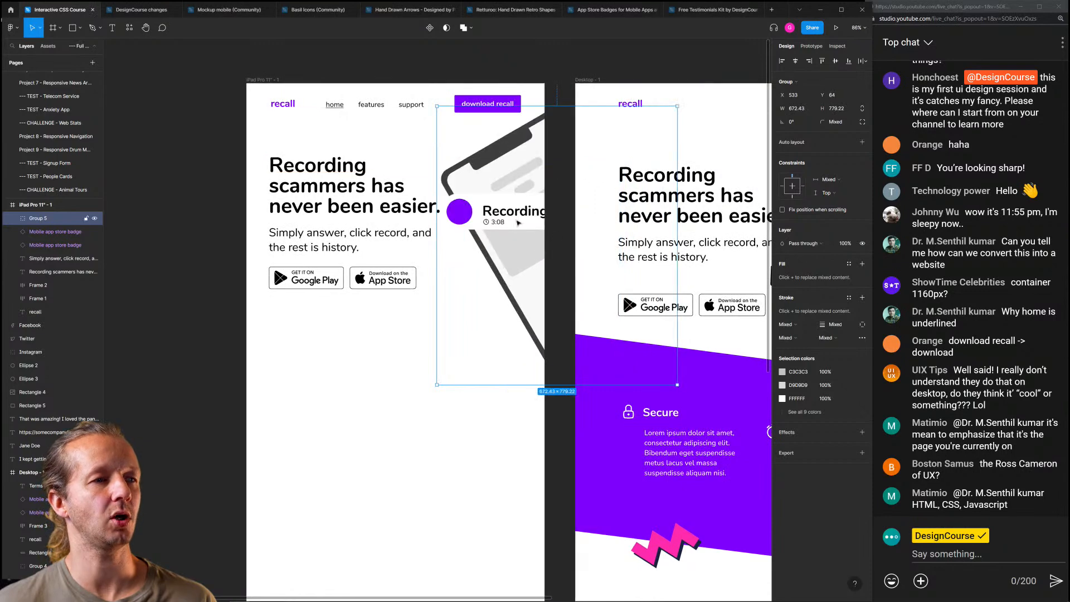
{"action": "right_click", "coordinate": [503, 218]}
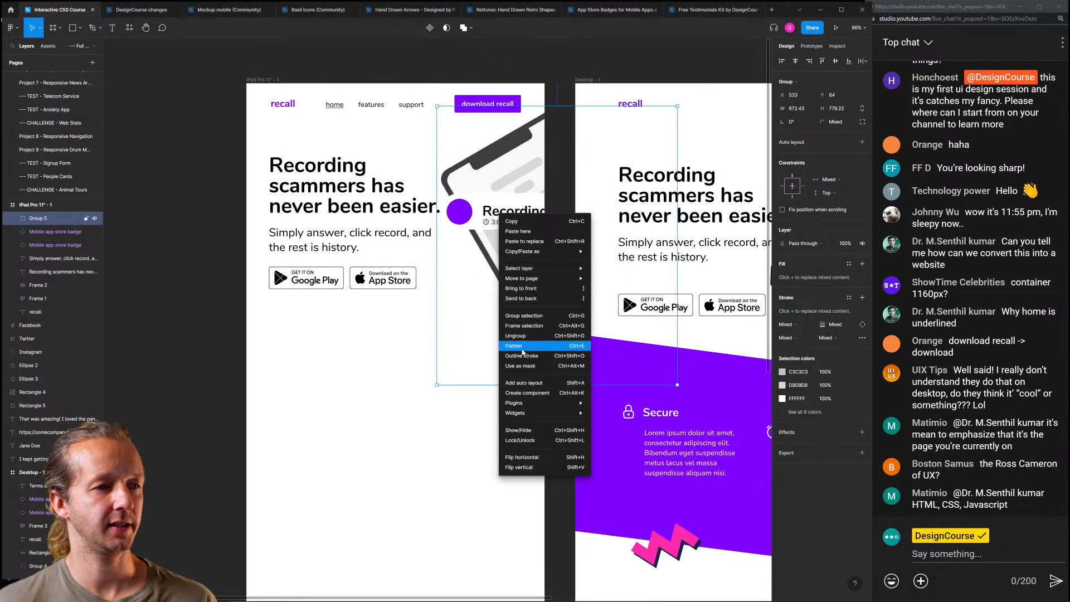
{"action": "left_click", "coordinate": [564, 350]}
{"action": "key", "text": "ctrl+z"}
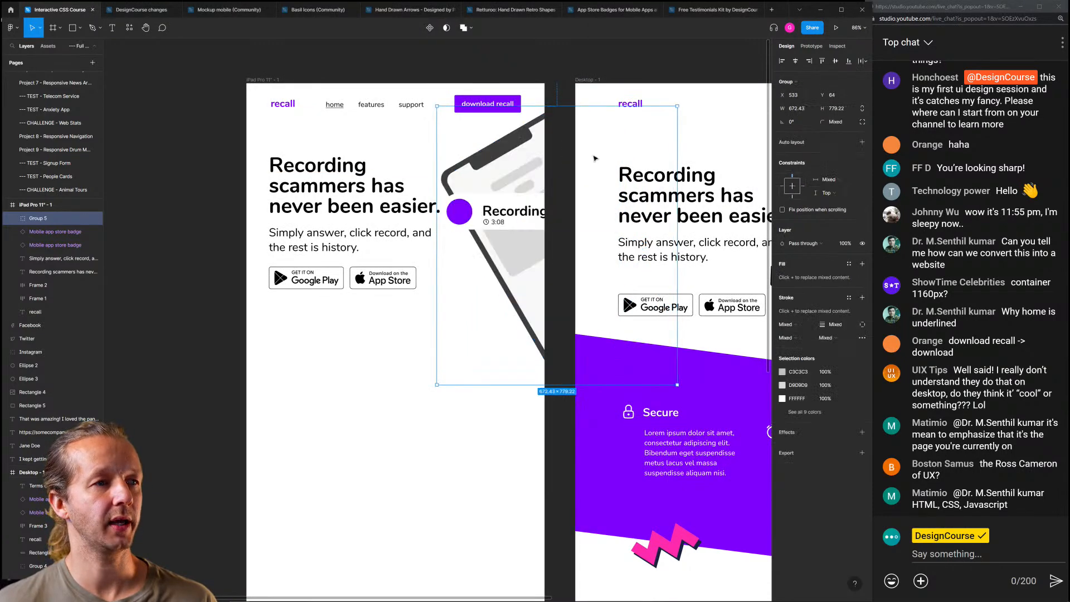
Move the hand-drawn arrow in the desktop hero left, closer to the App Store badge, at about X 464, Y 452
{"action": "left_click_drag", "start_coordinate": [519, 252], "coordinate": [126, 247]}
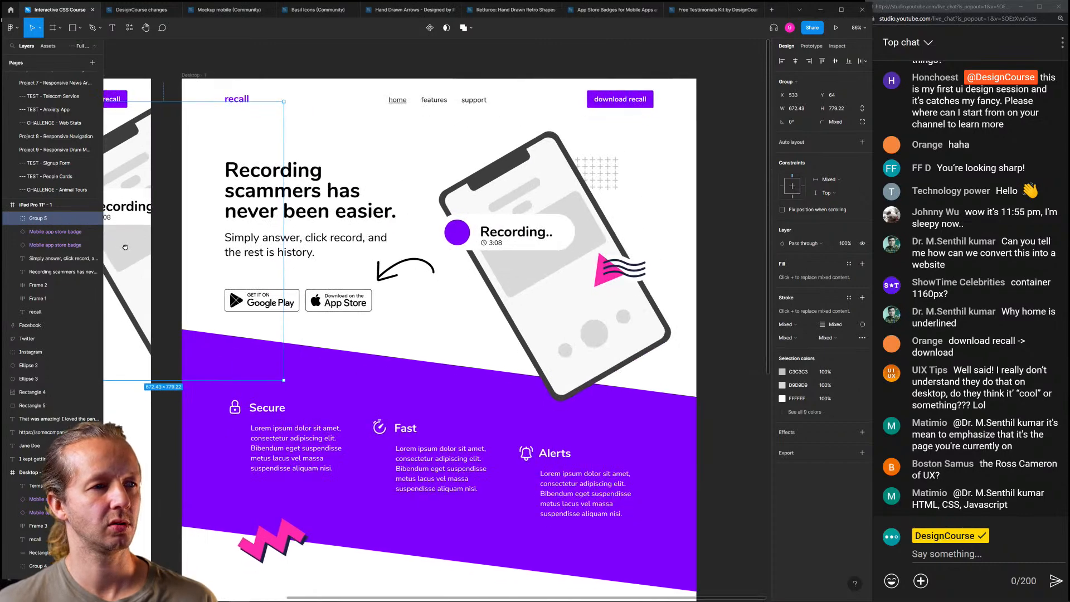
{"action": "left_click", "coordinate": [425, 312]}
{"action": "left_click_drag", "start_coordinate": [398, 265], "coordinate": [369, 266]}
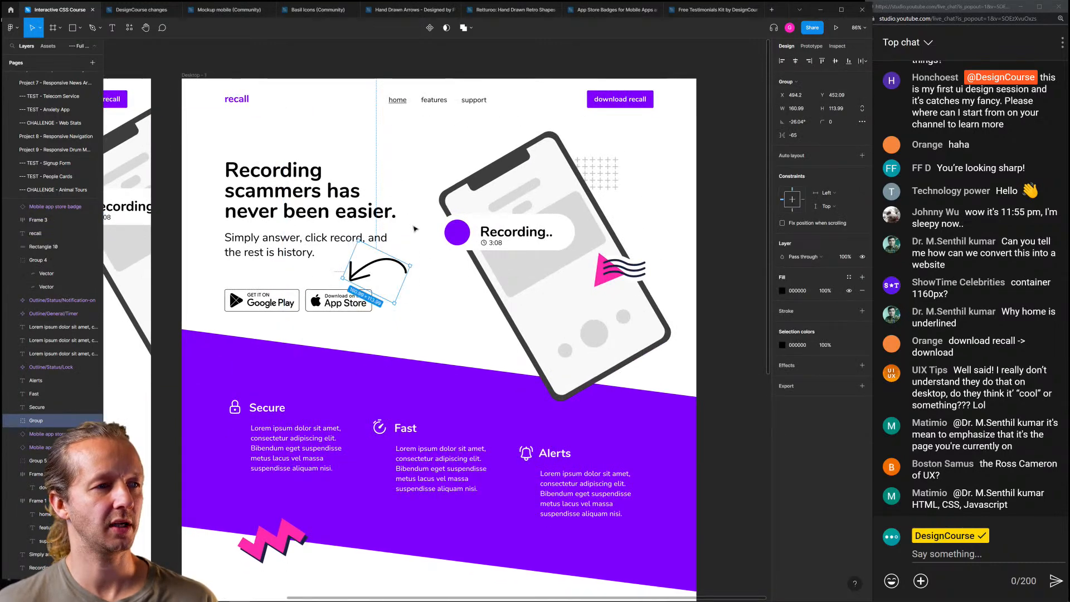
{"action": "left_click", "coordinate": [417, 225]}
Capture a screenshot of the desktop design's phone mockup and delete the grouped phone mockup from the iPad frame
{"action": "key", "text": "Print"}
{"action": "left_click_drag", "start_coordinate": [425, 130], "coordinate": [679, 338]}
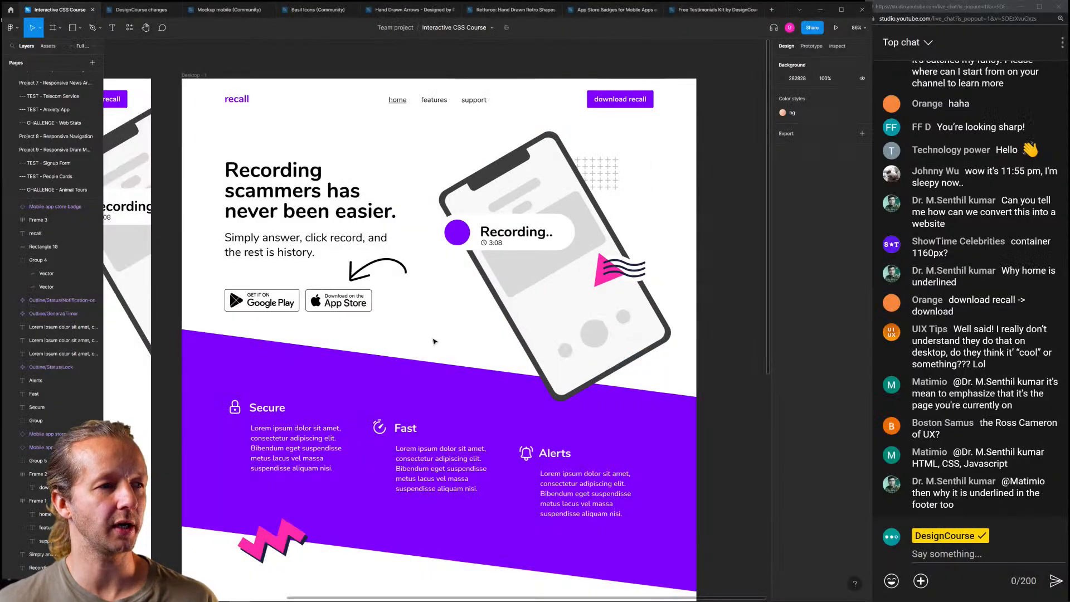
{"action": "scroll", "coordinate": [426, 344], "scroll_direction": "down", "scroll_amount": 3}
{"action": "left_click_drag", "start_coordinate": [426, 345], "coordinate": [705, 337]}
{"action": "left_click", "coordinate": [500, 266]}
{"action": "key", "text": "Delete"}
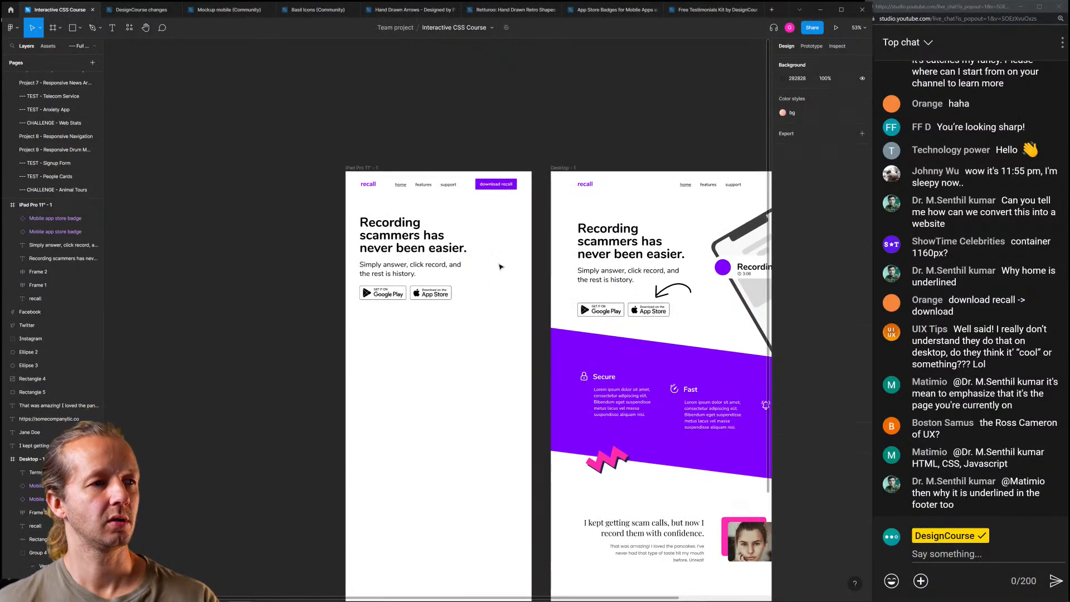
Paste the captured phone image into the iPad frame, try scaling it beside the heading, and delete it
{"action": "scroll", "coordinate": [486, 249], "scroll_direction": "up", "scroll_amount": 5}
{"action": "key", "text": "ctrl+v"}
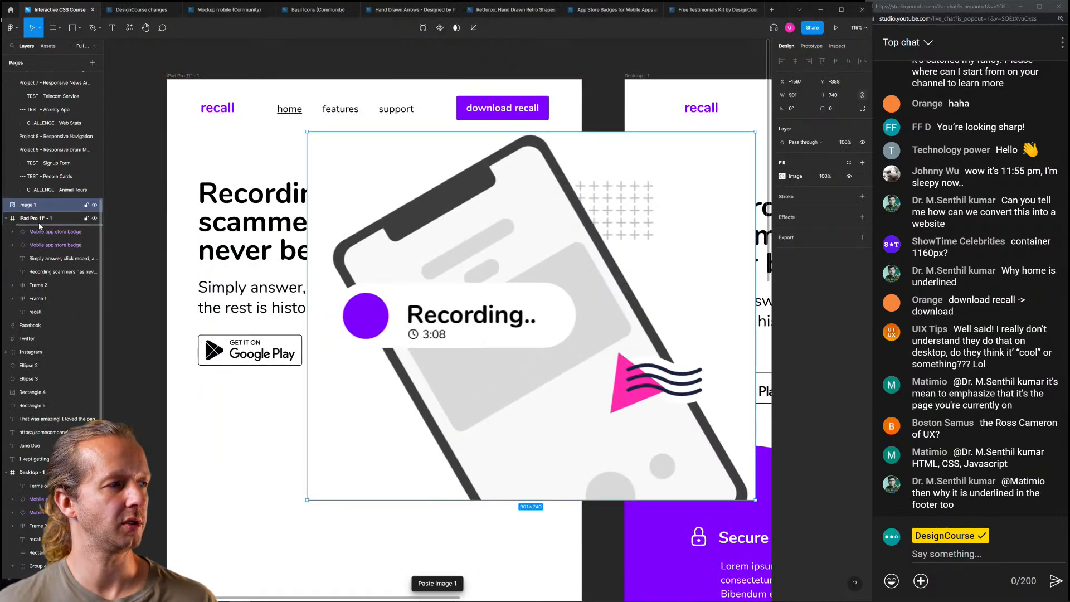
{"action": "left_click_drag", "start_coordinate": [39, 226], "coordinate": [39, 225]}
{"action": "left_click_drag", "start_coordinate": [453, 243], "coordinate": [520, 243]}
{"action": "left_click_drag", "start_coordinate": [375, 134], "coordinate": [541, 271]}
{"action": "left_click_drag", "start_coordinate": [579, 330], "coordinate": [492, 219]}
{"action": "key", "text": "Delete"}
Copy the grouped phone mockup from the desktop hero into the iPad frame beside the heading, at about X 425, Y 66
{"action": "scroll", "coordinate": [529, 263], "scroll_direction": "down", "scroll_amount": 4}
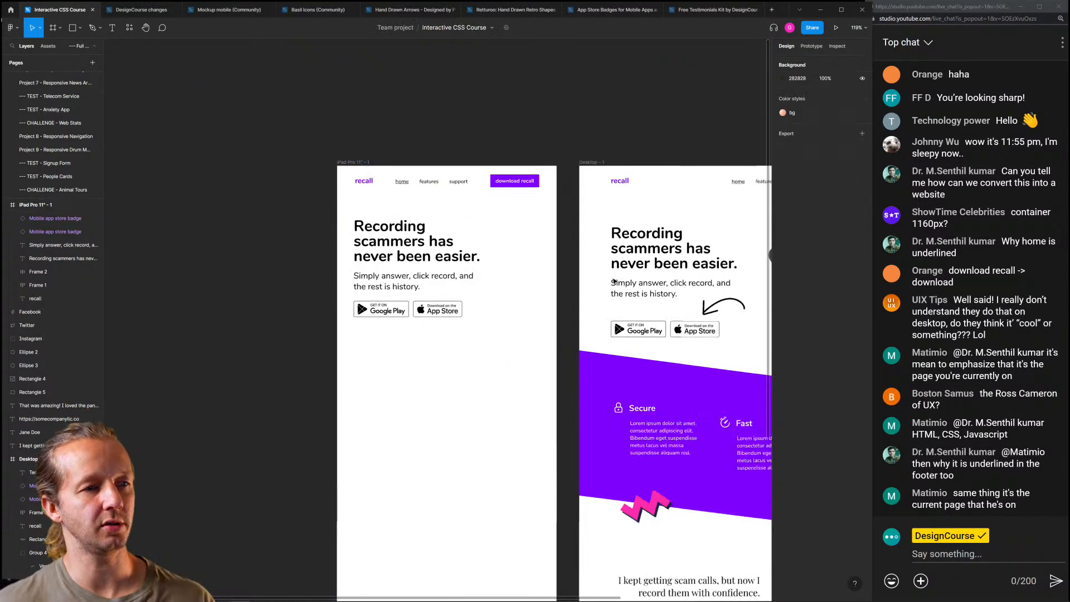
{"action": "left_click_drag", "start_coordinate": [615, 282], "coordinate": [363, 266]}
{"action": "left_click", "coordinate": [594, 260]}
{"action": "left_click_drag", "start_coordinate": [595, 260], "coordinate": [277, 260]}
{"action": "scroll", "coordinate": [460, 257], "scroll_direction": "up", "scroll_amount": 5}
{"action": "left_click_drag", "start_coordinate": [460, 256], "coordinate": [462, 222]}
{"action": "scroll", "coordinate": [512, 274], "scroll_direction": "up", "scroll_amount": 2}
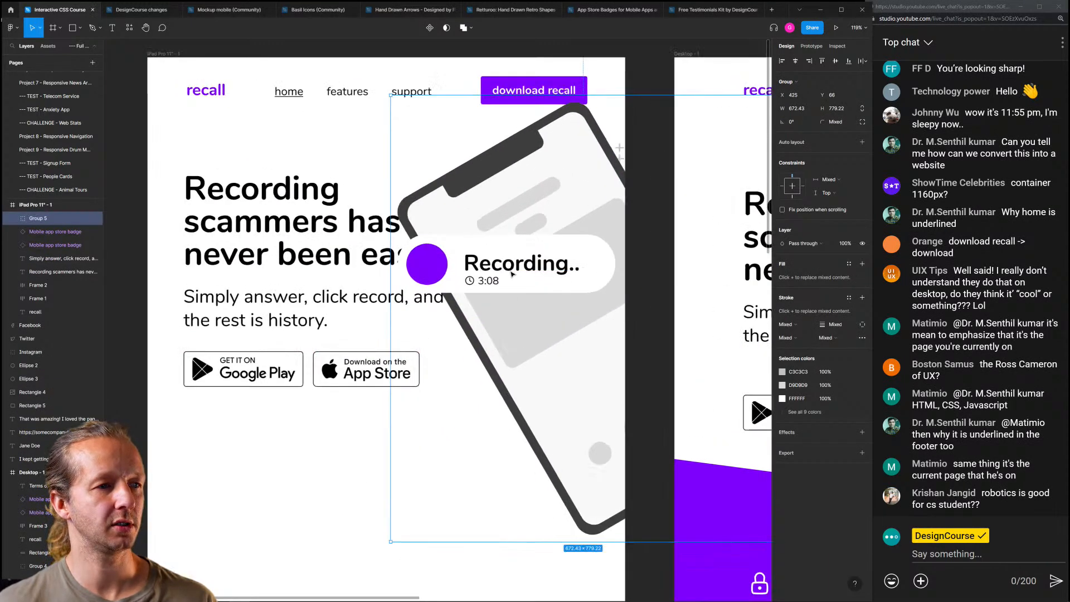
Set the font size of the "Recording.." text in the iPad frame's phone mockup to 26
{"action": "scroll", "coordinate": [512, 274], "scroll_direction": "up", "scroll_amount": 3}
{"action": "double_click", "coordinate": [512, 274]}
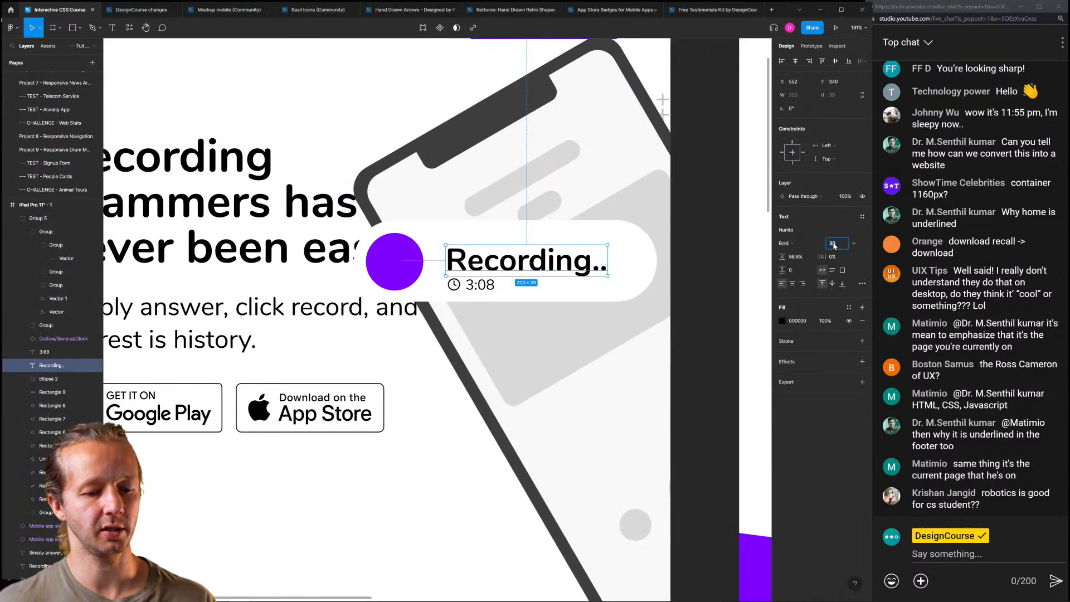
{"action": "left_click", "coordinate": [834, 245]}
{"action": "type", "text": "28"}
{"action": "key", "text": "Return"}
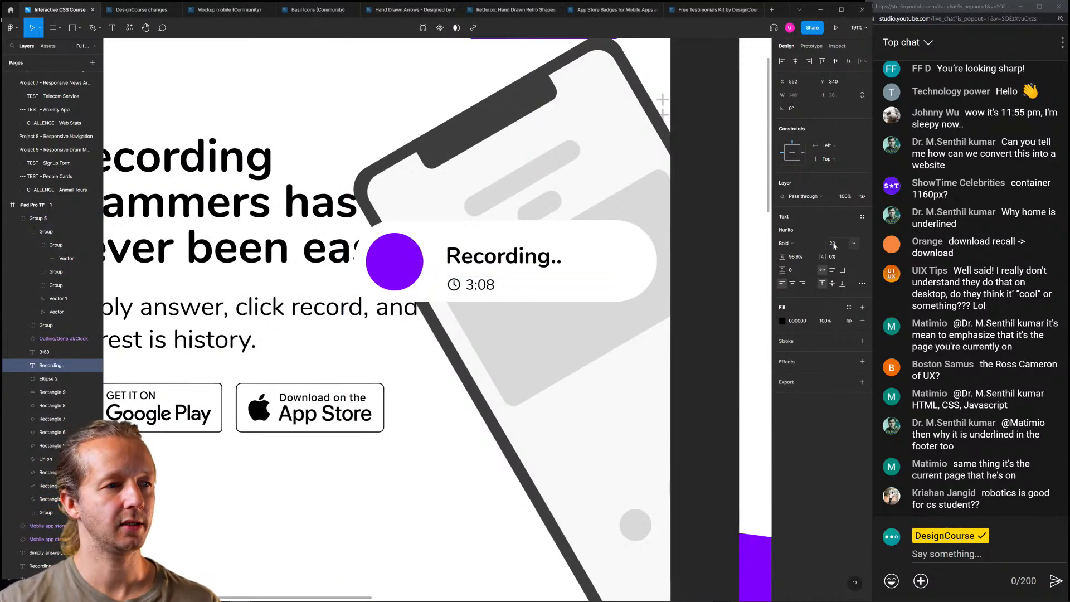
{"action": "key", "text": "Down"}
{"action": "key", "text": "Down"}
{"action": "key", "text": "Return"}
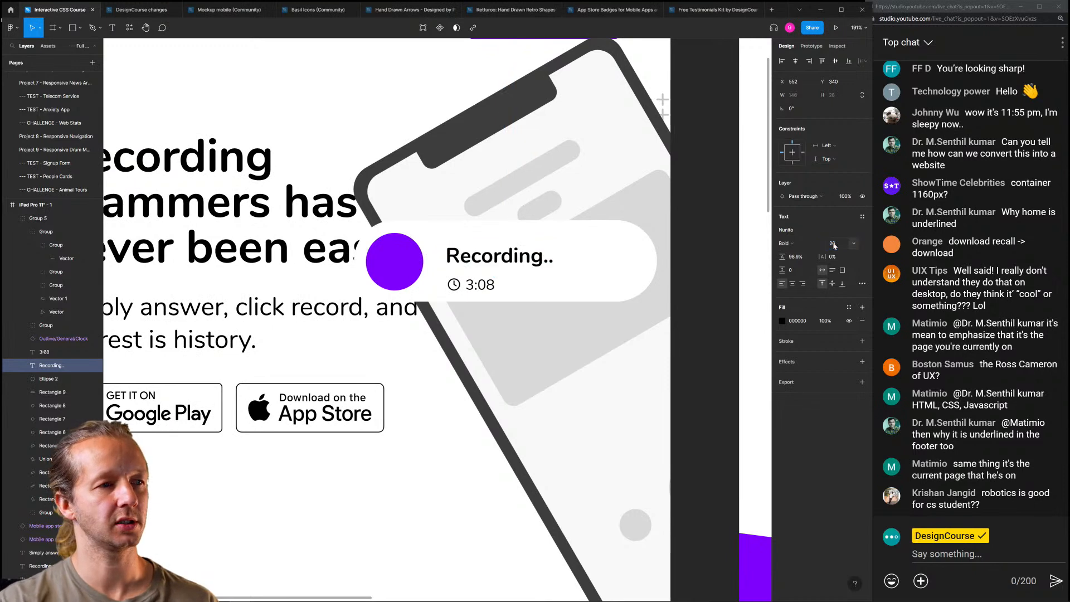
Move the clock icon and "3:08" up closer to the "Recording.." text, and widen both text boxes within the white pill
{"action": "left_click", "coordinate": [458, 284]}
{"action": "left_click", "coordinate": [480, 284], "text": "shift"}
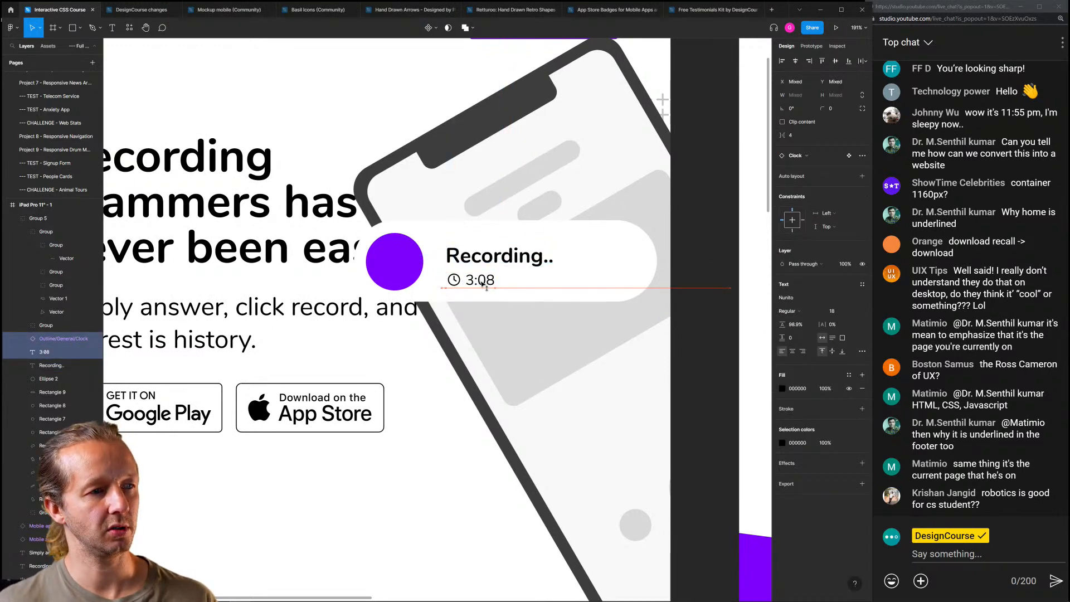
{"action": "left_click_drag", "start_coordinate": [481, 286], "coordinate": [484, 283]}
{"action": "left_click", "coordinate": [538, 257]}
{"action": "left_click_drag", "start_coordinate": [553, 253], "coordinate": [635, 253]}
{"action": "left_click", "coordinate": [480, 280]}
{"action": "left_click_drag", "start_coordinate": [495, 277], "coordinate": [593, 277]}
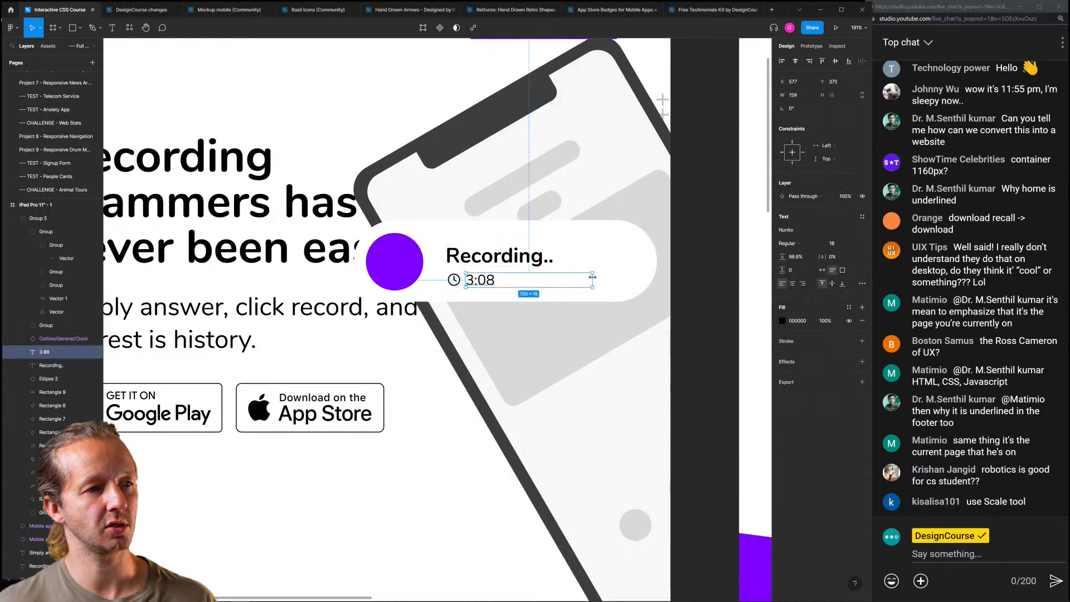
Scale down the iPad frame's phone mockup and position it beside the heading, running off the frame's right edge
{"action": "scroll", "coordinate": [549, 347], "scroll_direction": "down", "scroll_amount": 7}
{"action": "left_click_drag", "start_coordinate": [505, 402], "coordinate": [442, 402]}
{"action": "scroll", "coordinate": [482, 385], "scroll_direction": "up", "scroll_amount": 5}
{"action": "left_click", "coordinate": [448, 397]}
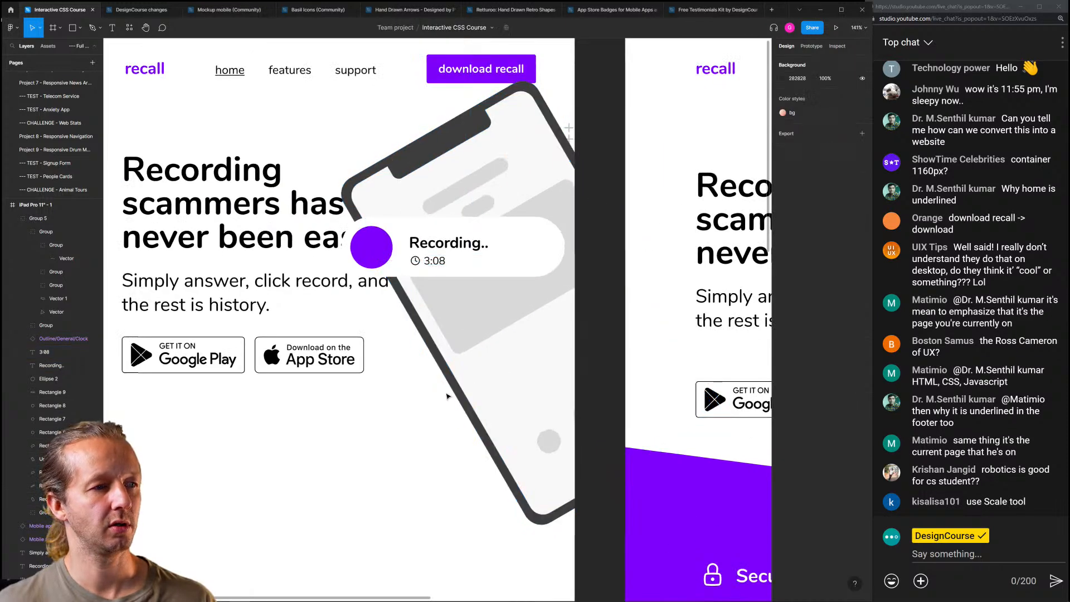
{"action": "left_click", "coordinate": [432, 299]}
{"action": "left_click_drag", "start_coordinate": [334, 73], "coordinate": [402, 153]}
{"action": "left_click_drag", "start_coordinate": [496, 272], "coordinate": [505, 222]}
{"action": "left_click_drag", "start_coordinate": [400, 97], "coordinate": [437, 132]}
{"action": "left_click_drag", "start_coordinate": [532, 259], "coordinate": [504, 250]}
{"action": "left_click", "coordinate": [421, 402]}
Copy the slanted purple band from the desktop design into the iPad frame below the store badges, at about X -56, Y 627
{"action": "scroll", "coordinate": [418, 447], "scroll_direction": "down", "scroll_amount": 5}
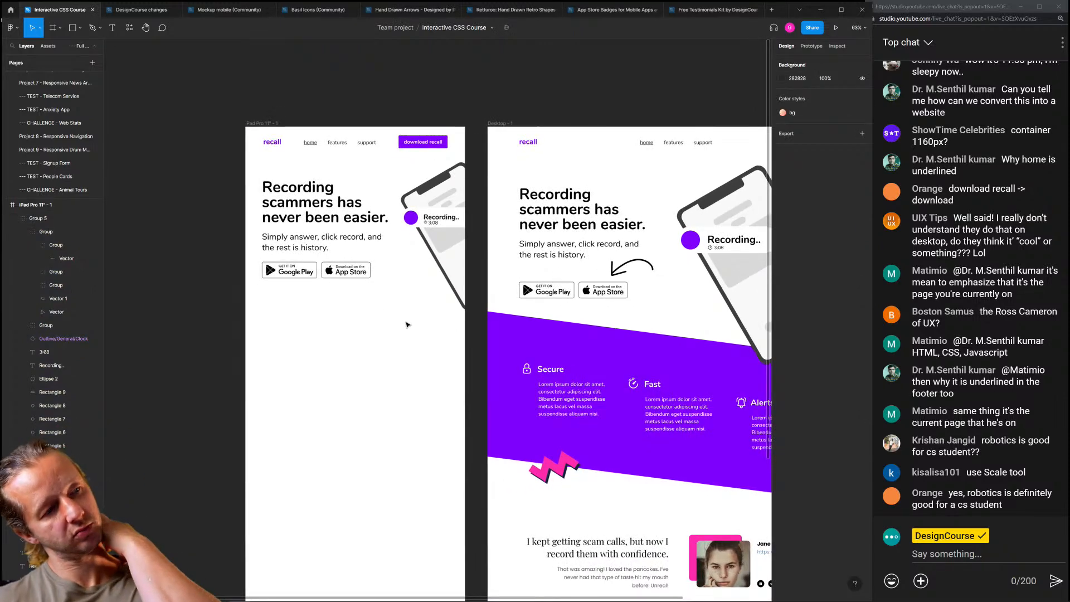
{"action": "scroll", "coordinate": [432, 333], "scroll_direction": "down", "scroll_amount": 3}
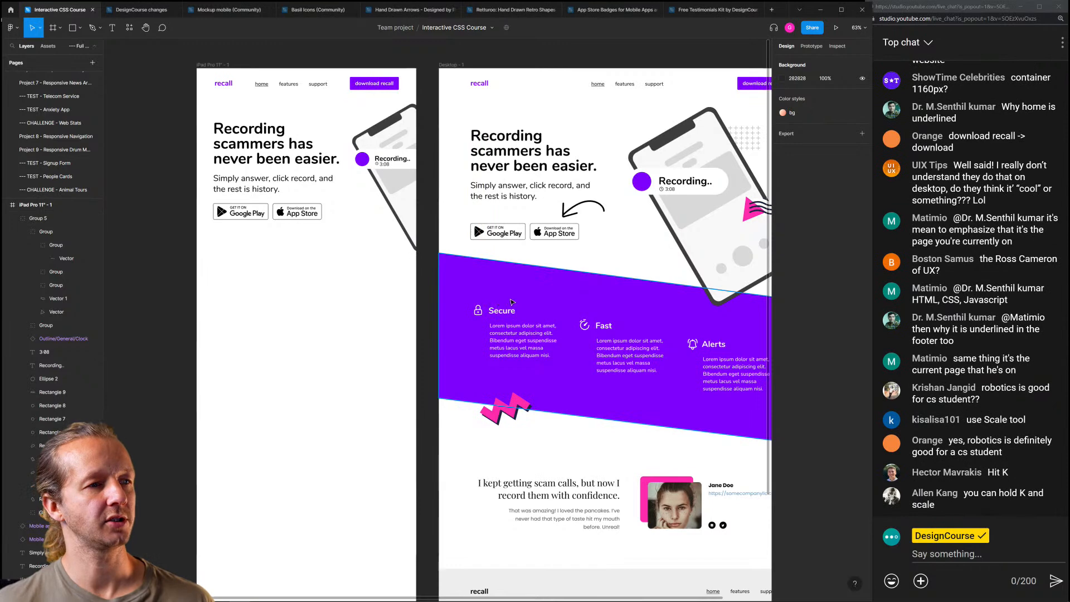
{"action": "scroll", "coordinate": [367, 340], "scroll_direction": "down", "scroll_amount": 4}
{"action": "left_click_drag", "start_coordinate": [367, 339], "coordinate": [344, 279]}
{"action": "scroll", "coordinate": [349, 269], "scroll_direction": "up", "scroll_amount": 4}
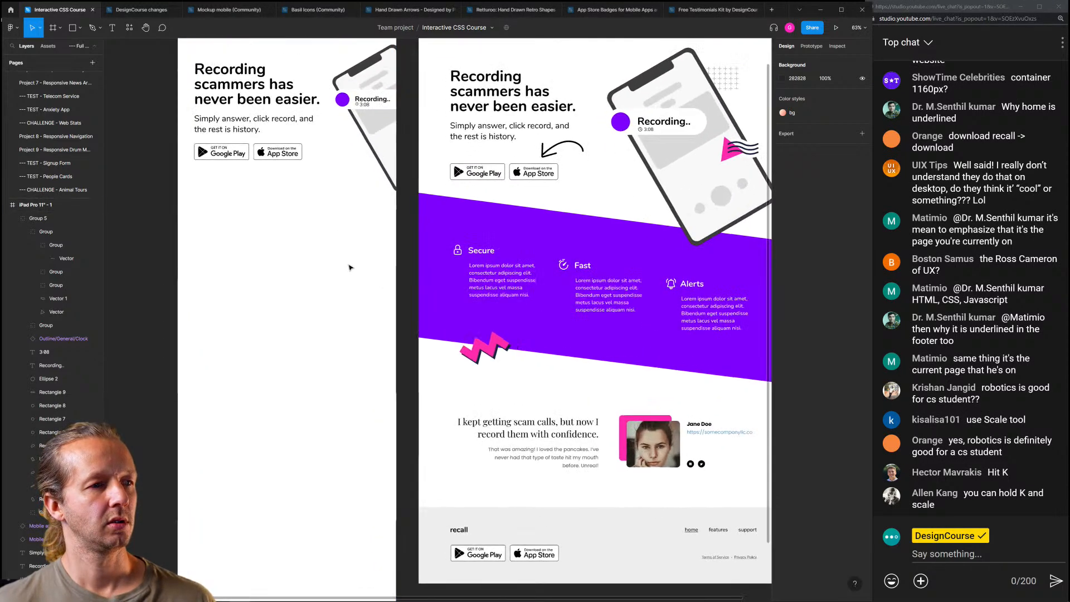
{"action": "scroll", "coordinate": [350, 268], "scroll_direction": "up", "scroll_amount": 1}
{"action": "left_click", "coordinate": [444, 221]}
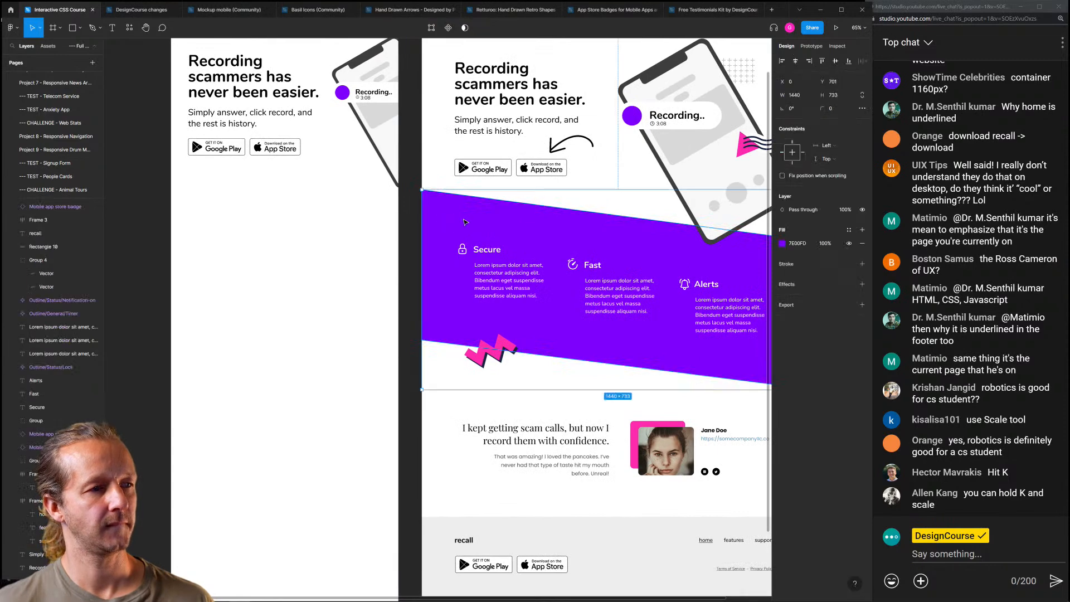
{"action": "left_click_drag", "start_coordinate": [490, 223], "coordinate": [223, 223]}
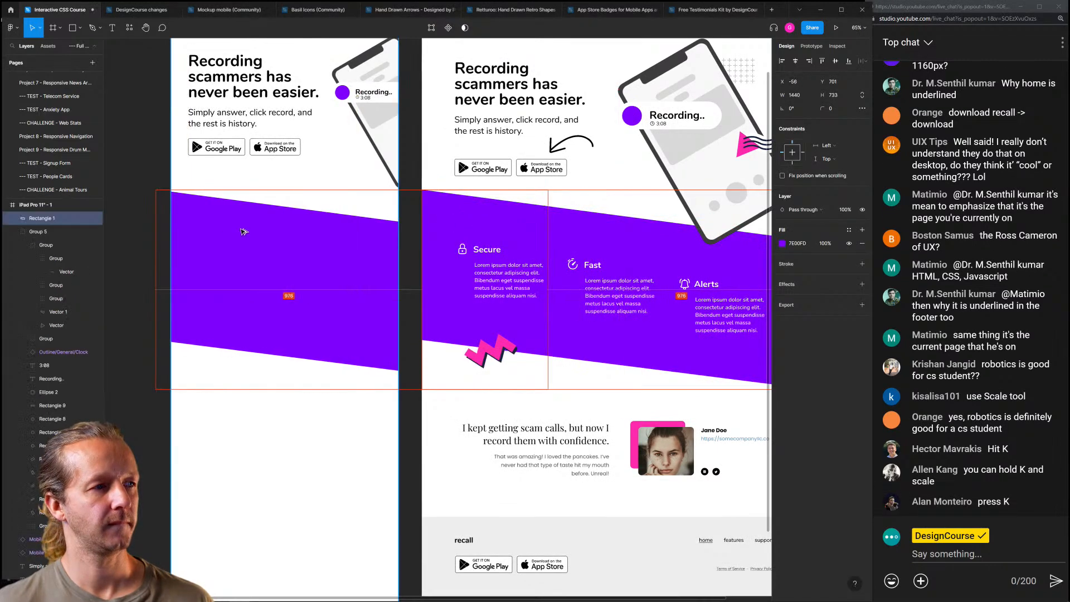
{"action": "mouse_move", "coordinate": [349, 249]}
{"action": "left_mouse_down"}
{"action": "mouse_move", "coordinate": [352, 229]}
{"action": "mouse_move", "coordinate": [410, 255]}
{"action": "left_mouse_up"}
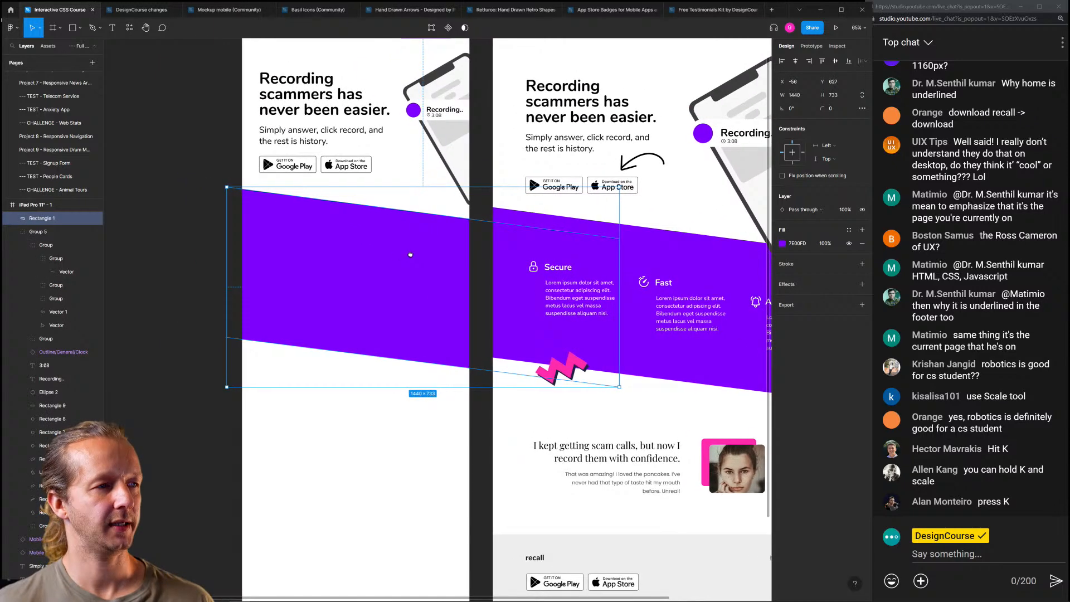
Reshape the iPad frame's purple band by moving its two left corner points down for a gentler slope
{"action": "double_click", "coordinate": [253, 211]}
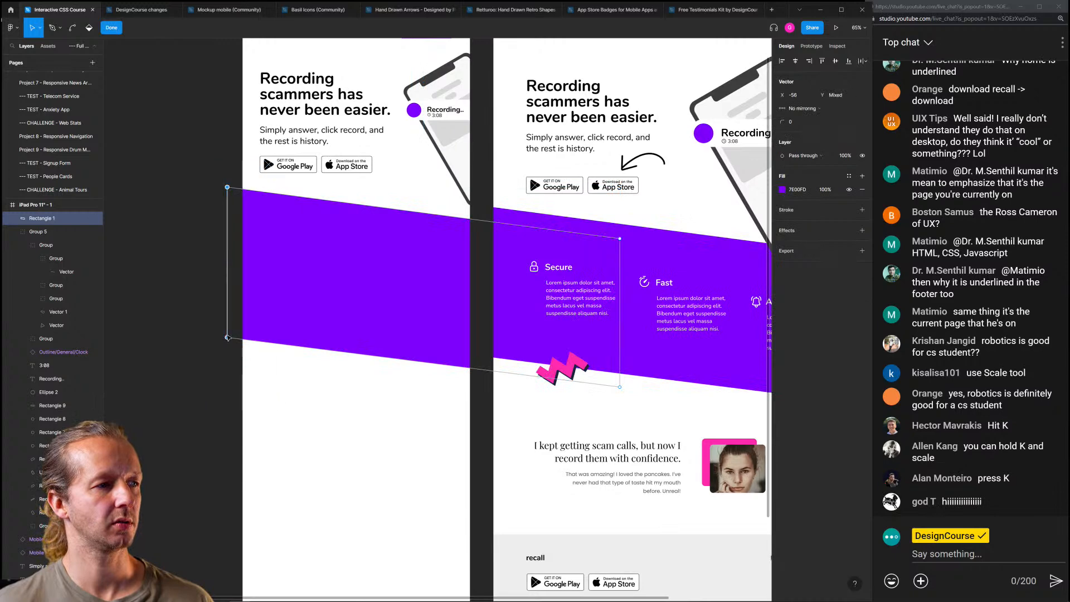
{"action": "left_click_drag", "start_coordinate": [202, 136], "coordinate": [246, 380]}
{"action": "left_click_drag", "start_coordinate": [227, 341], "coordinate": [228, 365]}
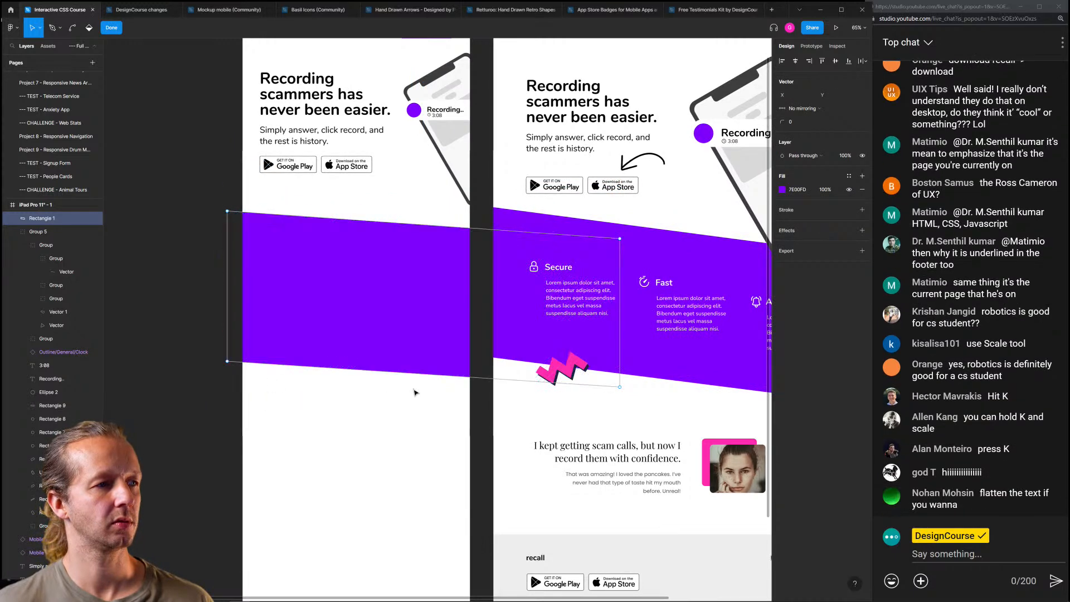
{"action": "double_click", "coordinate": [404, 416]}
Move the iPad frame's purple band up toward the store badges and send it behind the other layers
{"action": "left_click", "coordinate": [356, 295]}
{"action": "left_click_drag", "start_coordinate": [357, 294], "coordinate": [360, 269]}
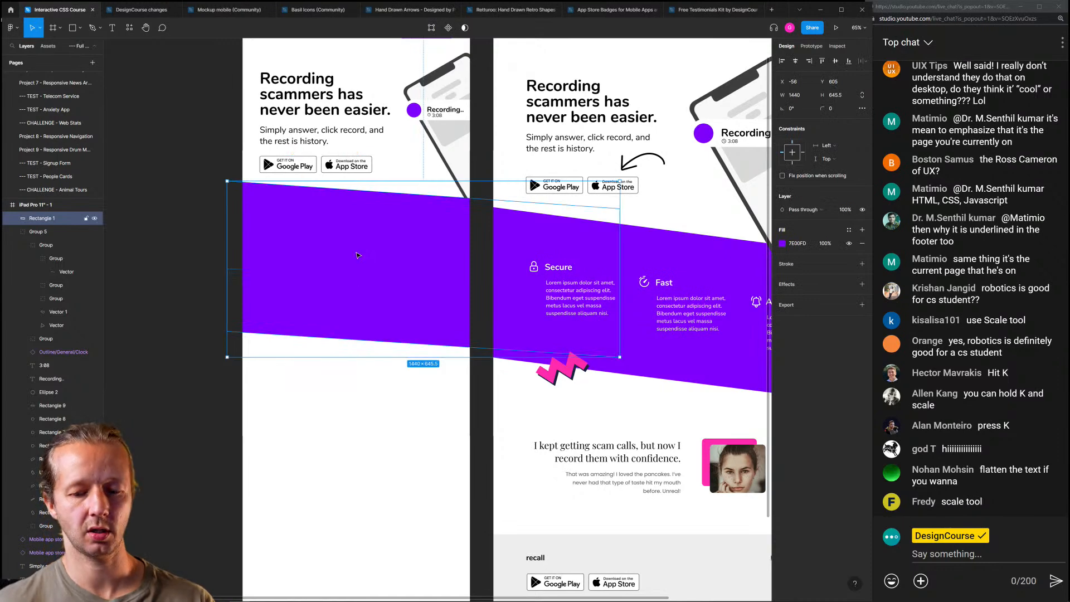
{"action": "key", "text": "["}
{"action": "key", "text": "Escape"}
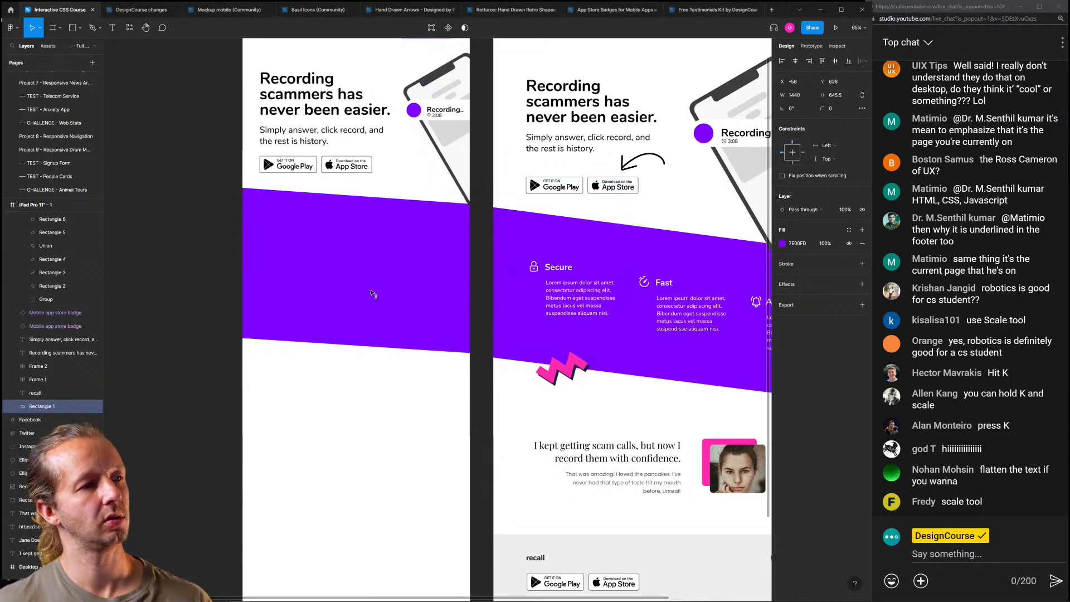
Copy the Secure feature's icon, heading and paragraph into the iPad frame's purple band, with the paragraph box about 328 × 128
{"action": "left_click", "coordinate": [565, 269]}
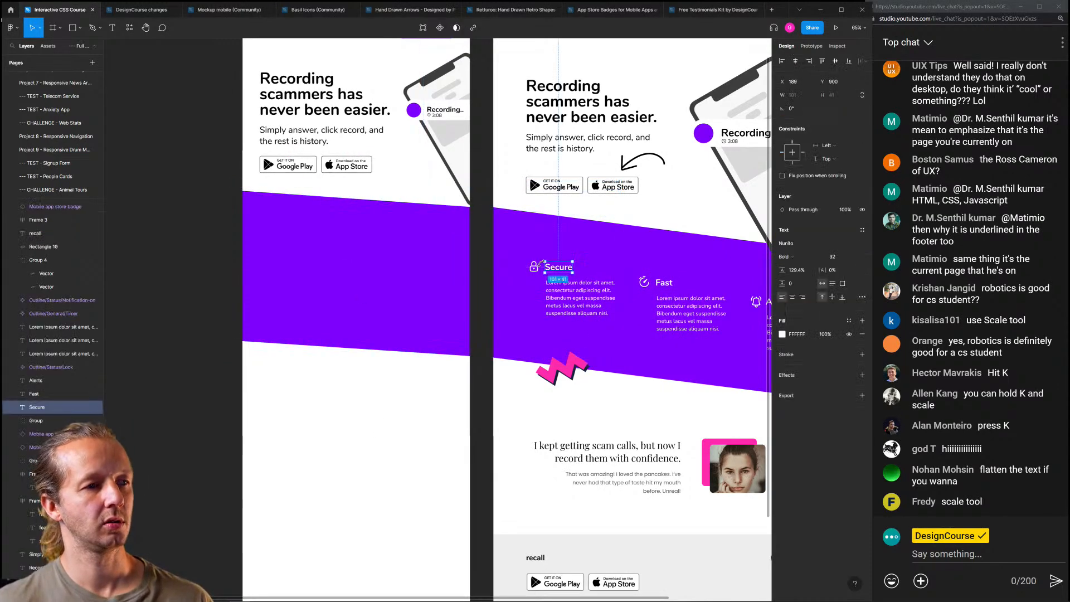
{"action": "left_click", "coordinate": [534, 267], "text": "shift"}
{"action": "left_click", "coordinate": [580, 298], "text": "shift"}
{"action": "key", "text": "ctrl+d"}
{"action": "left_click_drag", "start_coordinate": [421, 261], "coordinate": [370, 256]}
{"action": "key", "text": "Escape"}
{"action": "left_click", "coordinate": [334, 260]}
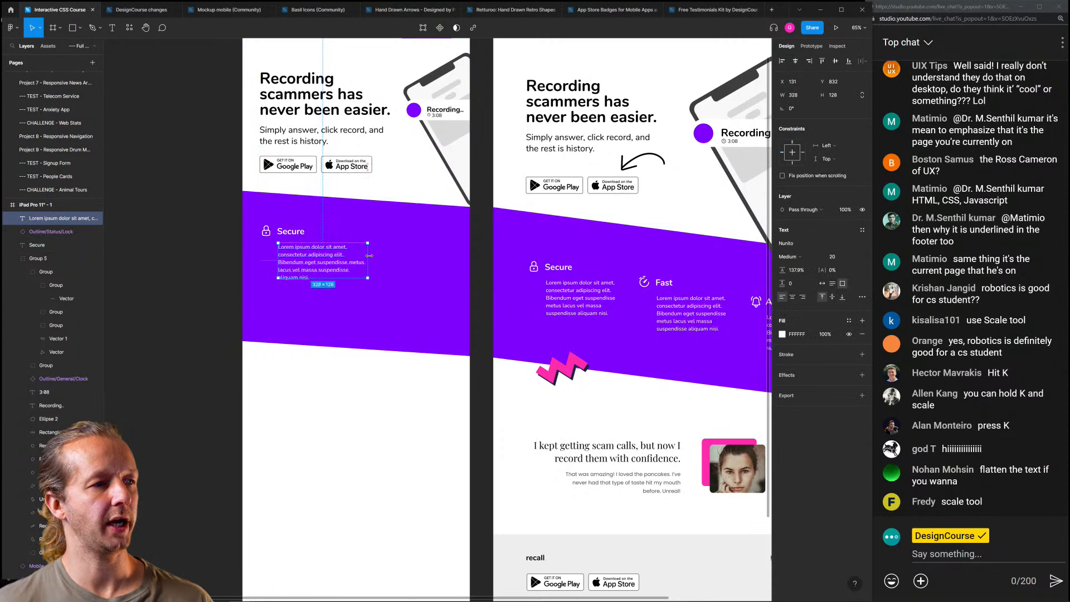
{"action": "left_click", "coordinate": [317, 410]}
Copy the Fast feature's timer icon, heading and paragraph from the desktop design to the right of the iPad frame's Secure feature
{"action": "left_click", "coordinate": [649, 286]}
{"action": "left_click", "coordinate": [666, 284], "text": "shift"}
{"action": "left_click", "coordinate": [687, 316], "text": "shift"}
{"action": "key", "text": "ctrl+d"}
{"action": "left_click_drag", "start_coordinate": [694, 315], "coordinate": [423, 263]}
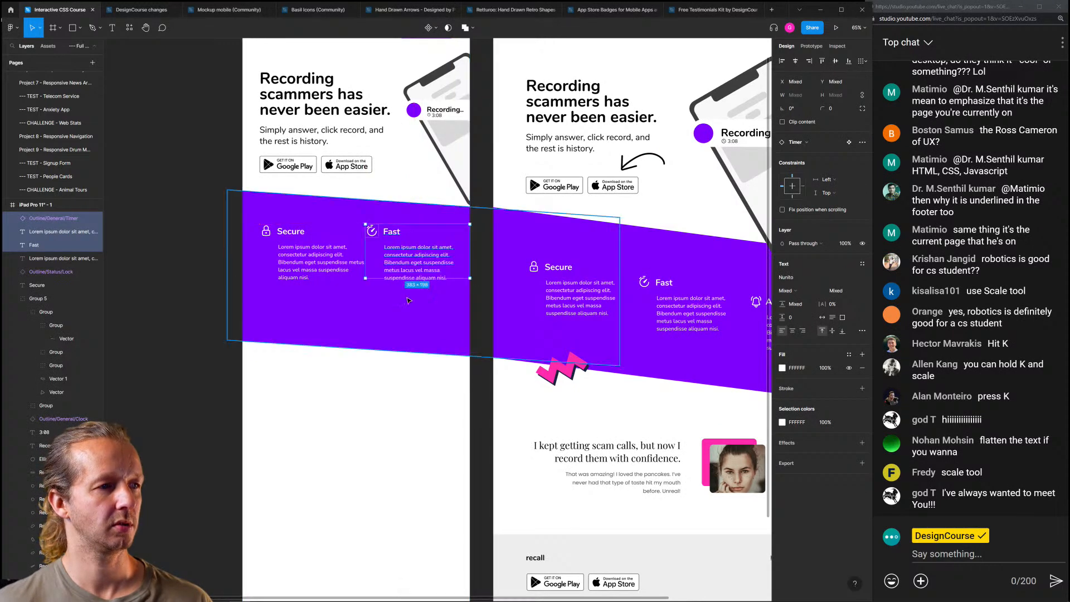
Place the lock icon above the Secure heading and the timer icon above the Fast heading in the iPad frame
{"action": "left_click", "coordinate": [267, 230]}
{"action": "left_click", "coordinate": [291, 232], "text": "shift"}
{"action": "left_click", "coordinate": [327, 263], "text": "shift"}
{"action": "left_click_drag", "start_coordinate": [327, 264], "coordinate": [328, 264]}
{"action": "scroll", "coordinate": [251, 231], "scroll_direction": "up", "scroll_amount": 3}
{"action": "key", "text": "Escape"}
{"action": "left_click_drag", "start_coordinate": [281, 235], "coordinate": [312, 205]}
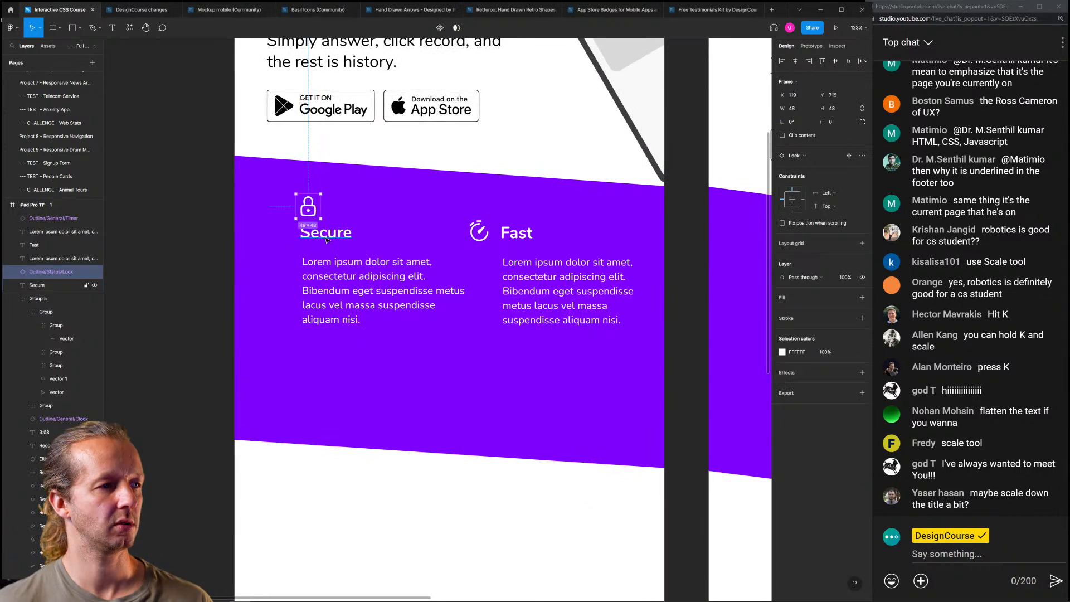
{"action": "left_click_drag", "start_coordinate": [484, 232], "coordinate": [502, 209]}
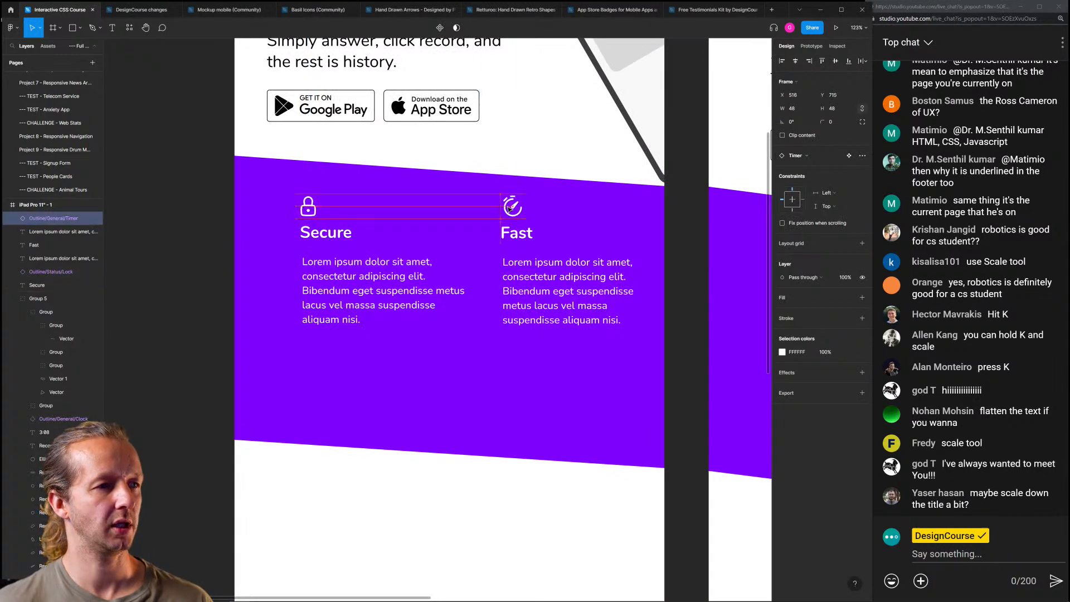
Move the Secure feature's icon, heading and paragraph together left and slightly down within the iPad frame's purple band
{"action": "left_click", "coordinate": [519, 236], "text": "shift"}
{"action": "left_click", "coordinate": [526, 277], "text": "shift"}
{"action": "left_click", "coordinate": [340, 274]}
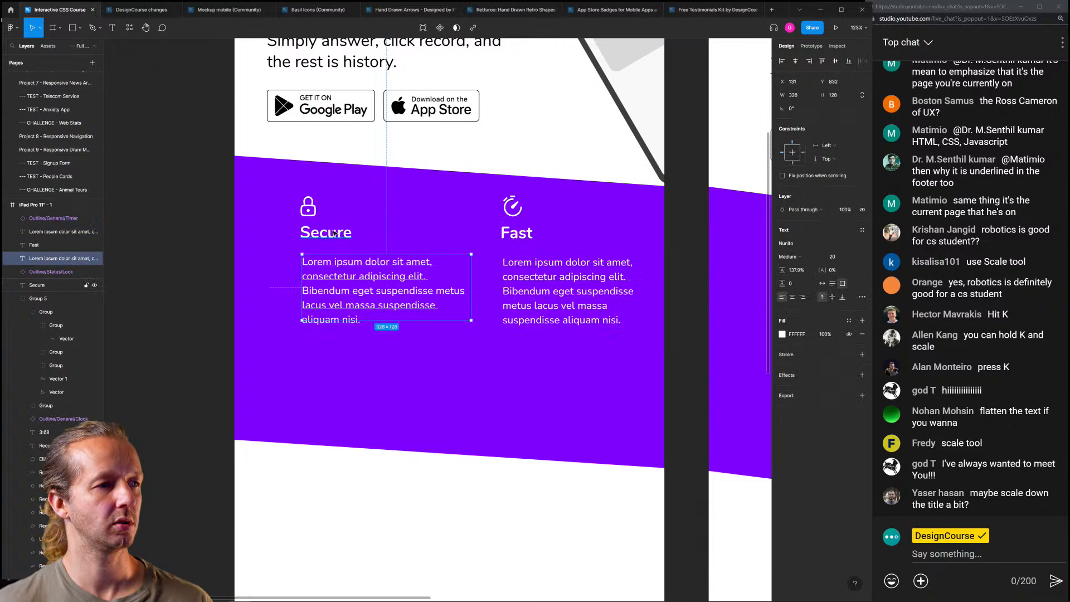
{"action": "left_click", "coordinate": [333, 233], "text": "shift"}
{"action": "left_click", "coordinate": [310, 209], "text": "shift"}
{"action": "left_click_drag", "start_coordinate": [327, 250], "coordinate": [312, 279]}
Move the Fast feature's timer icon, heading and paragraph together slightly left within the iPad frame's purple band
{"action": "left_click", "coordinate": [513, 207]}
{"action": "left_click", "coordinate": [517, 233], "text": "shift"}
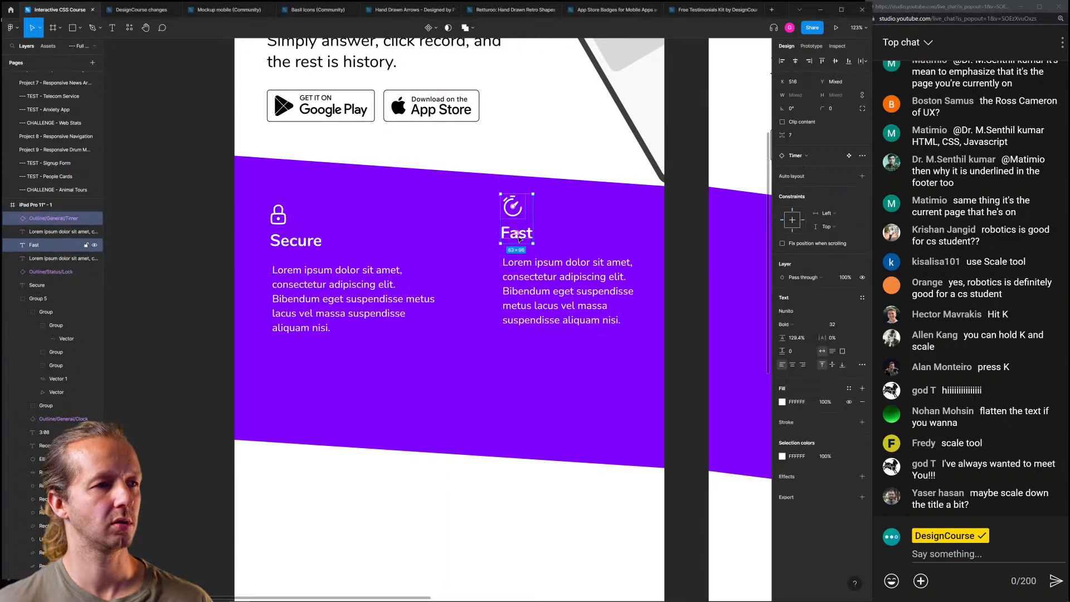
{"action": "left_click", "coordinate": [546, 290], "text": "shift"}
{"action": "left_click_drag", "start_coordinate": [546, 290], "coordinate": [518, 295]}
{"action": "scroll", "coordinate": [452, 336], "scroll_direction": "down", "scroll_amount": 3}
Copy the Alerts feature's bell icon, heading and paragraph from the desktop design
{"action": "left_click_drag", "start_coordinate": [453, 336], "coordinate": [335, 290]}
{"action": "left_click_drag", "start_coordinate": [663, 310], "coordinate": [468, 275]}
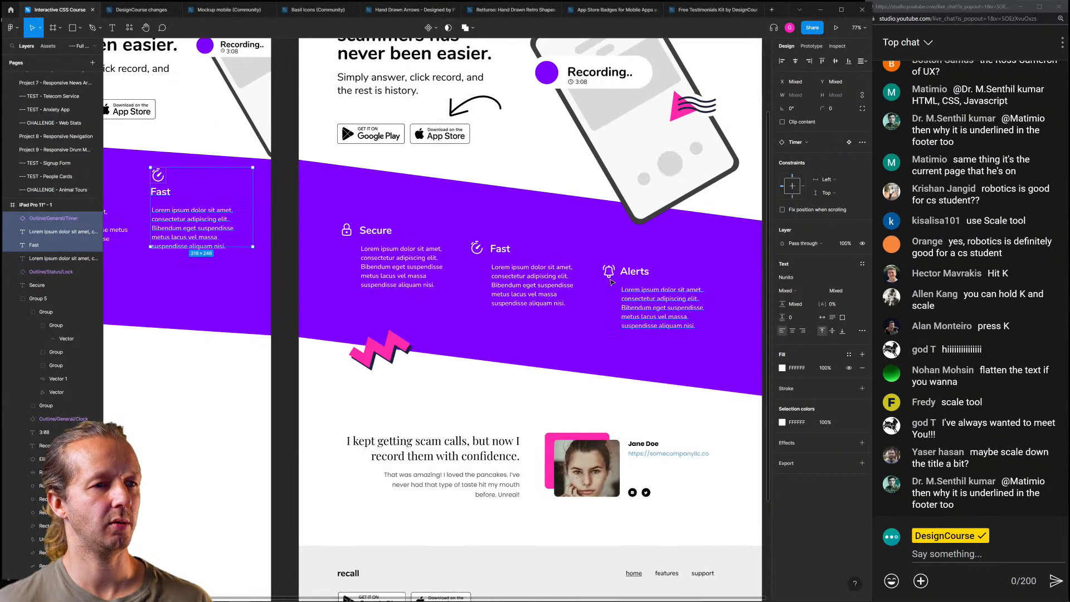
{"action": "left_click", "coordinate": [609, 272]}
{"action": "left_click", "coordinate": [635, 272], "text": "shift"}
{"action": "left_click", "coordinate": [666, 310], "text": "shift"}
Extend the iPad frame's purple band downward to a height of about 781
{"action": "left_click_drag", "start_coordinate": [111, 283], "coordinate": [496, 291]}
{"action": "left_click", "coordinate": [533, 310]}
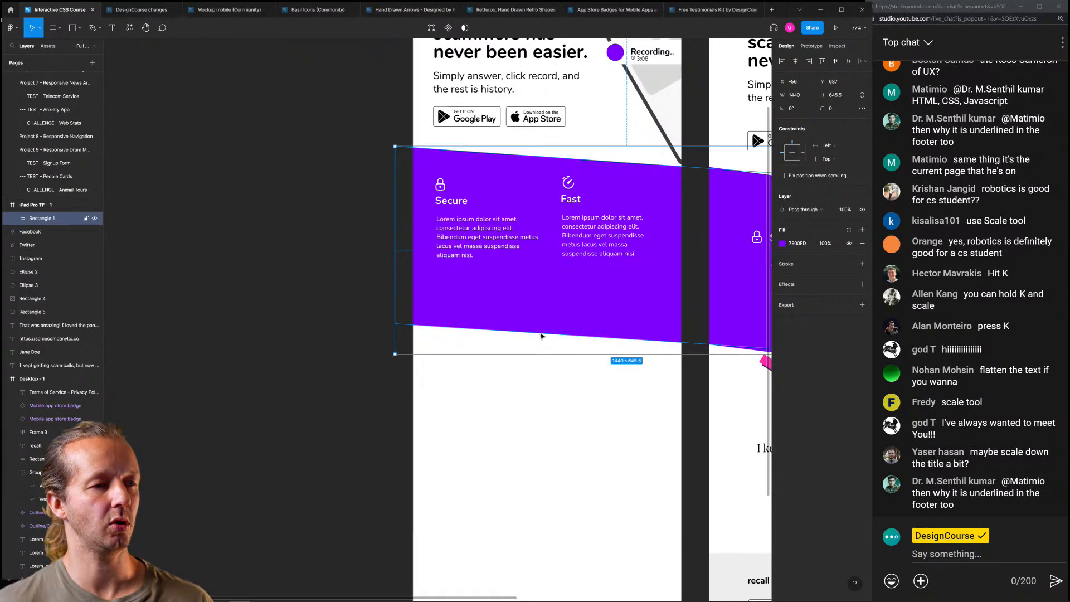
{"action": "left_click_drag", "start_coordinate": [539, 351], "coordinate": [544, 397]}
{"action": "left_click", "coordinate": [373, 299]}
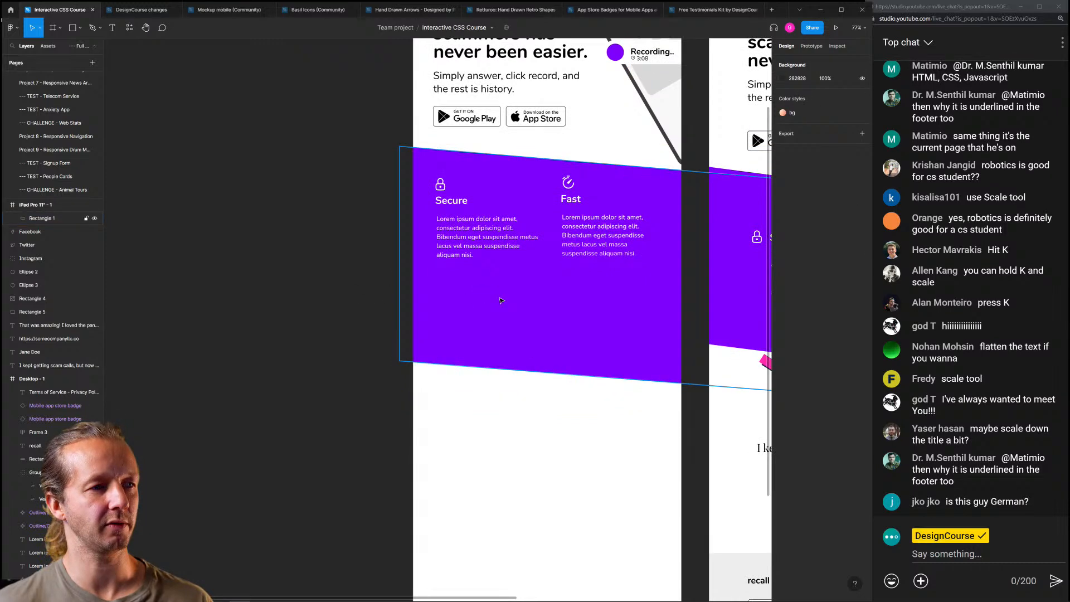
Paste the Alerts feature and place it below the Secure feature in the iPad frame's purple band
{"action": "key", "text": "ctrl+v"}
{"action": "left_click_drag", "start_coordinate": [435, 323], "coordinate": [483, 317]}
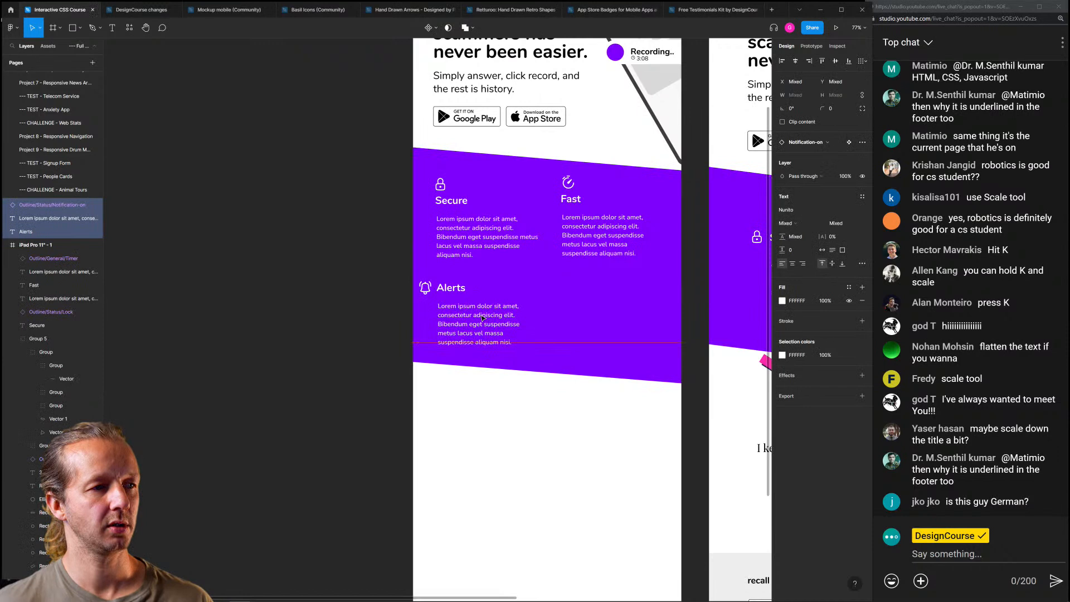
{"action": "left_click", "coordinate": [374, 275]}
Move the Alerts feature slightly down in the purple band and place its bell icon above the Alerts heading
{"action": "left_click", "coordinate": [432, 289]}
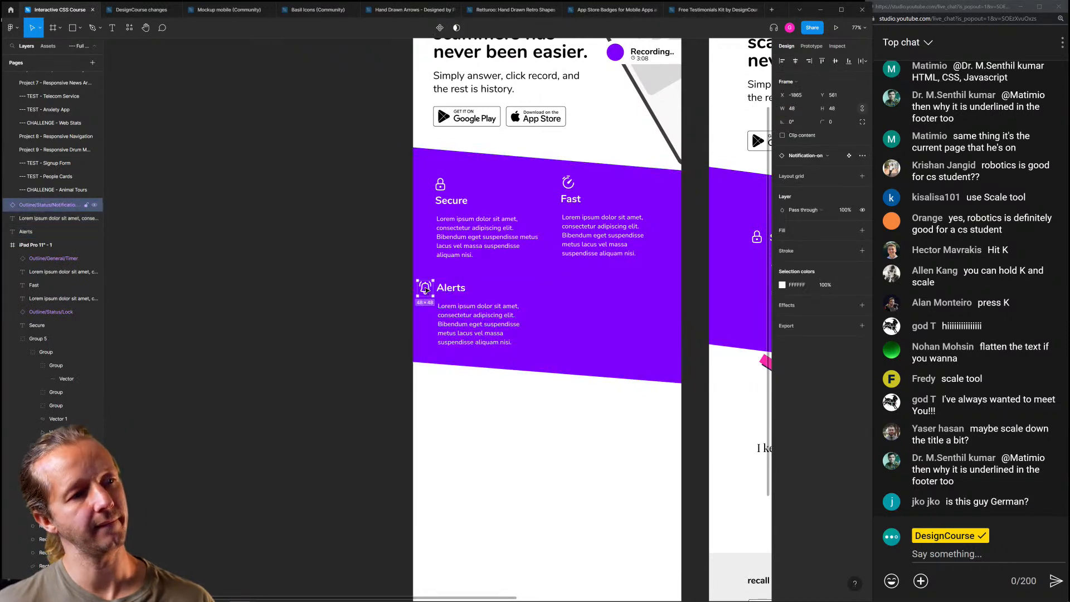
{"action": "scroll", "coordinate": [413, 287], "scroll_direction": "up", "scroll_amount": 4}
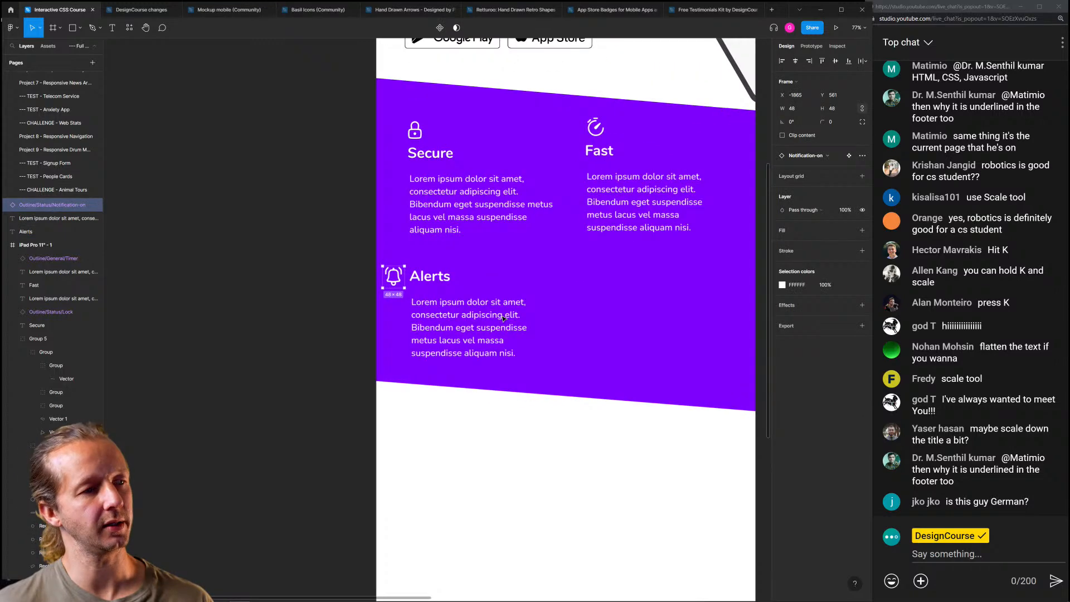
{"action": "left_click", "coordinate": [397, 282], "text": "shift"}
{"action": "left_click", "coordinate": [432, 321], "text": "shift"}
{"action": "mouse_move", "coordinate": [432, 321]}
{"action": "left_mouse_down"}
{"action": "mouse_move", "coordinate": [457, 320]}
{"action": "mouse_move", "coordinate": [430, 336]}
{"action": "left_mouse_up"}
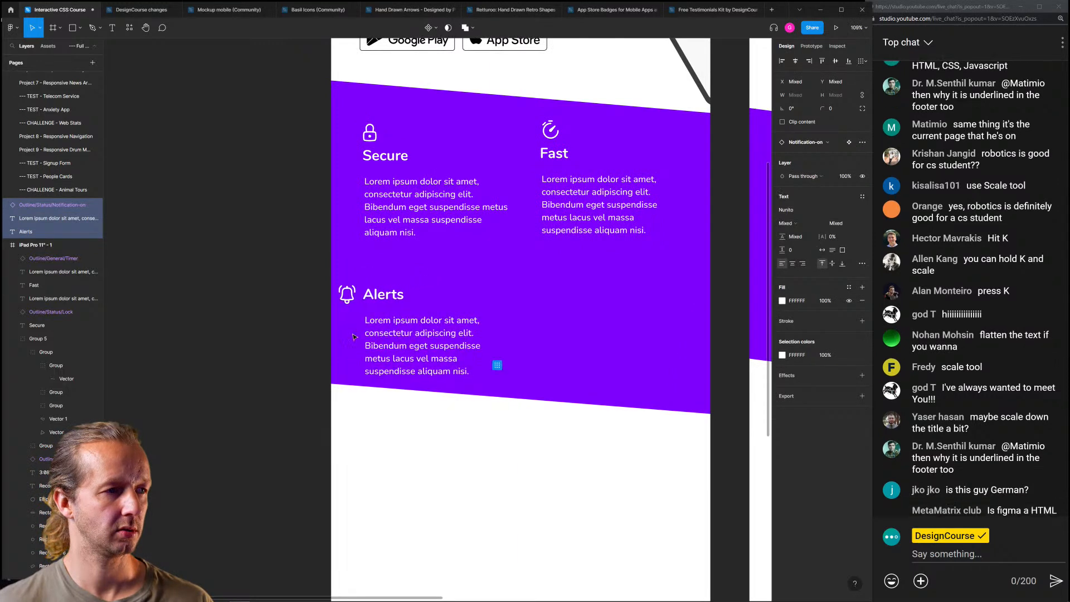
{"action": "left_click", "coordinate": [497, 365]}
{"action": "left_click_drag", "start_coordinate": [349, 295], "coordinate": [374, 270]}
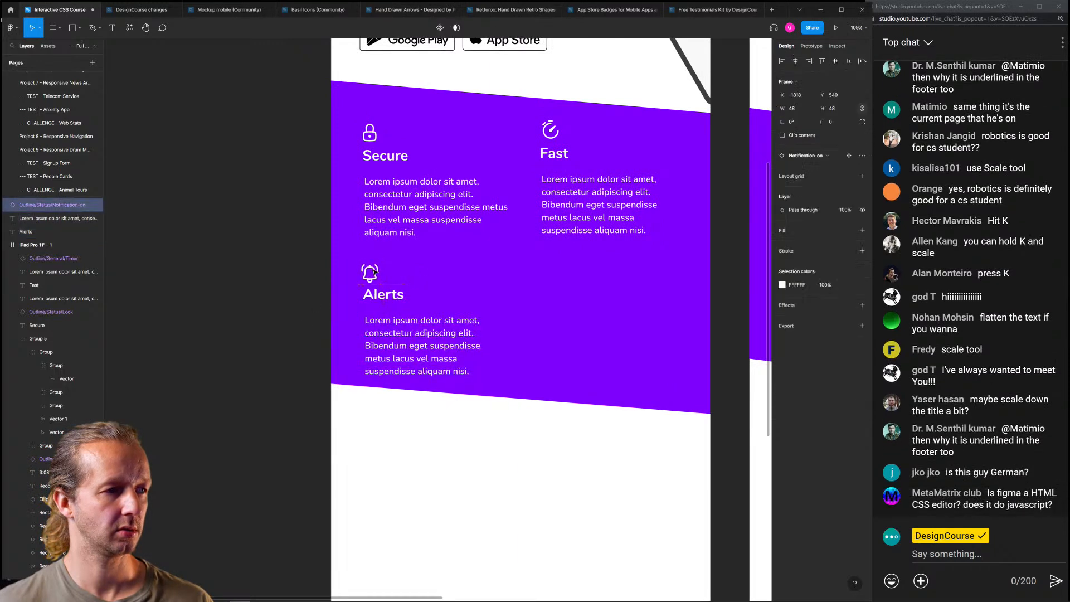
Widen the Alerts paragraph box to about 664 × 128 so it spans beneath both upper features
{"action": "left_click", "coordinate": [392, 326]}
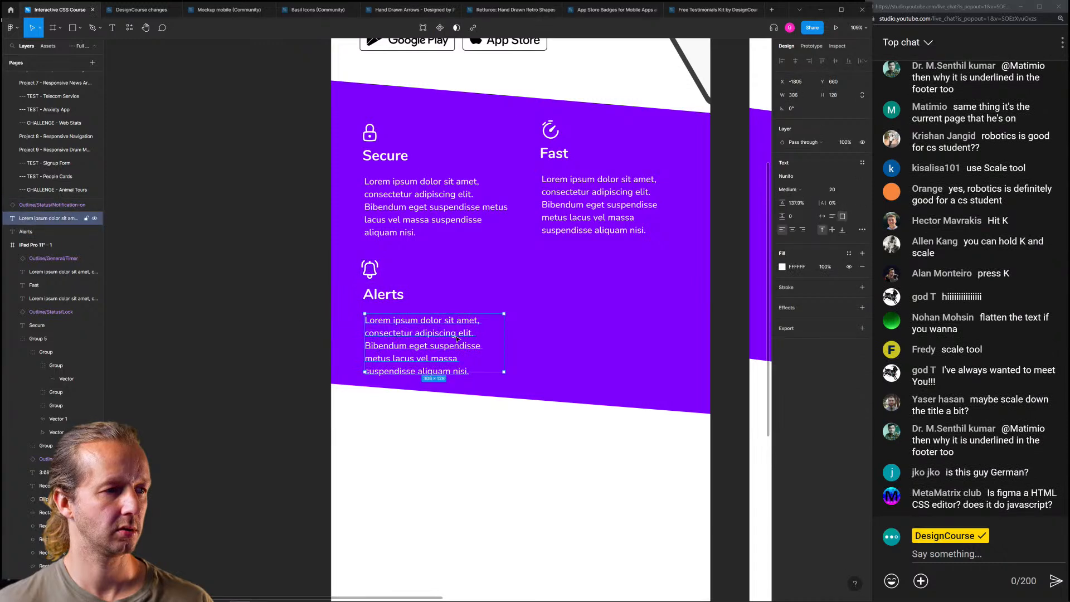
{"action": "left_click_drag", "start_coordinate": [506, 321], "coordinate": [659, 320]}
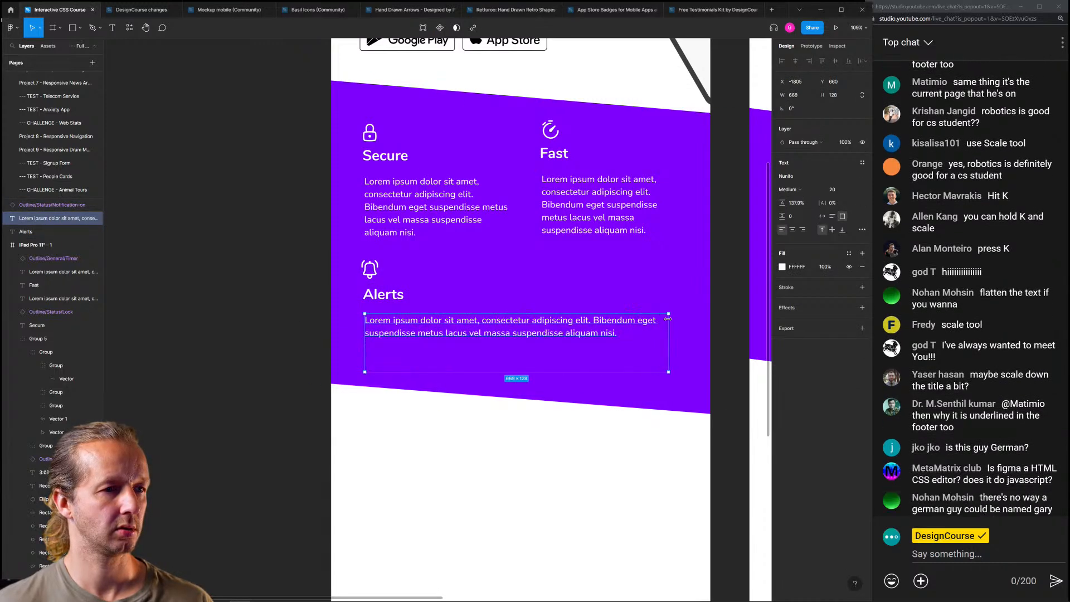
{"action": "left_click", "coordinate": [293, 311]}
Move the Alerts bell icon, heading and paragraph together slightly down within the purple band
{"action": "left_click", "coordinate": [377, 271]}
{"action": "left_click", "coordinate": [384, 295], "text": "shift"}
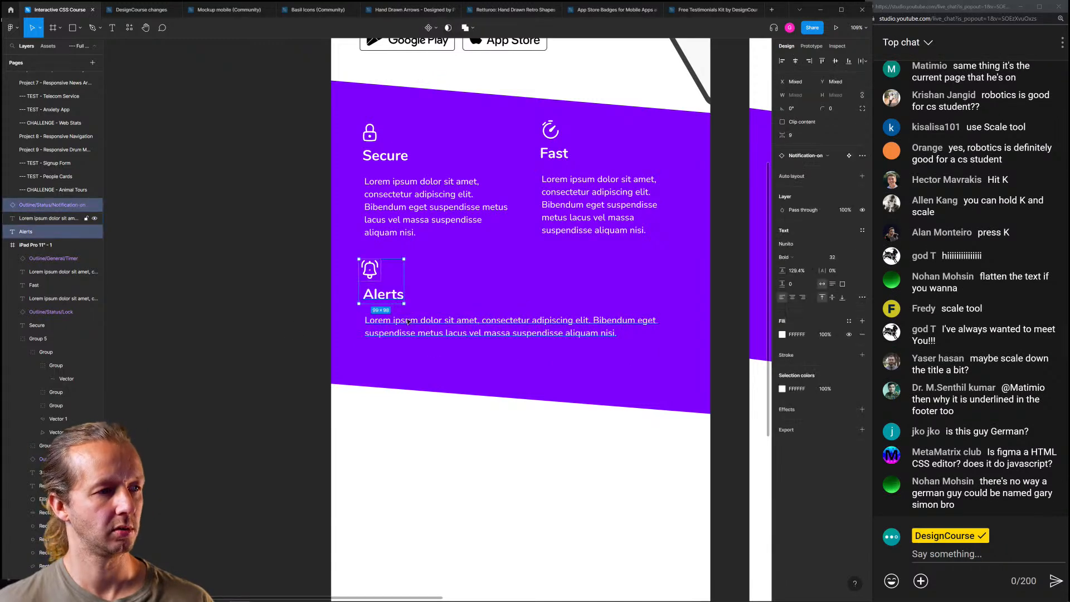
{"action": "left_click", "coordinate": [462, 329], "text": "shift"}
{"action": "left_click_drag", "start_coordinate": [461, 329], "coordinate": [461, 336]}
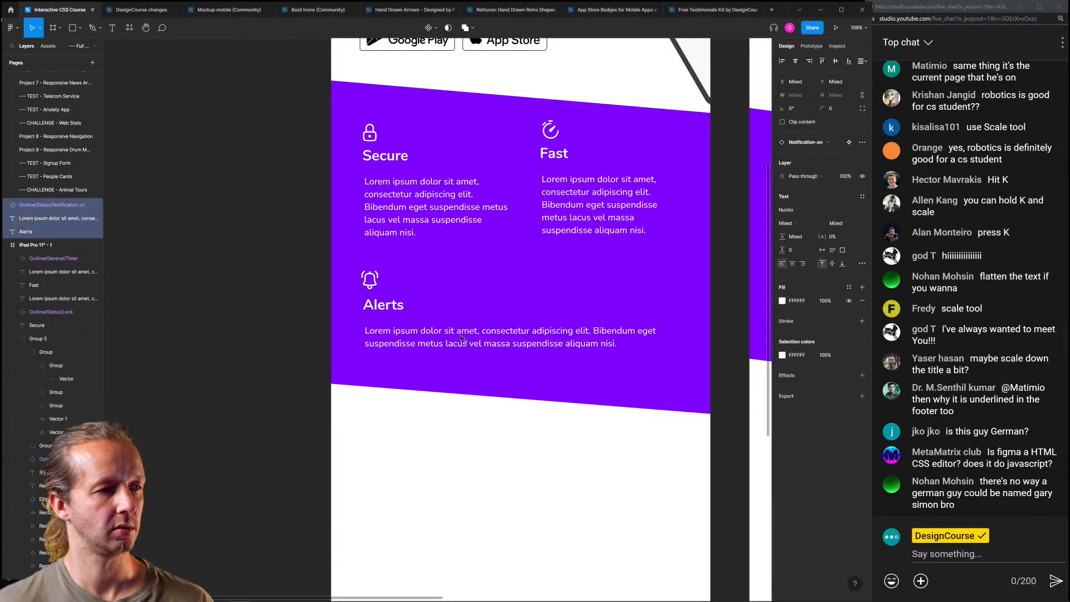
{"action": "left_click", "coordinate": [301, 328]}
Nudge the Alerts paragraph slightly left to line up with the Alerts heading
{"action": "left_click", "coordinate": [418, 340]}
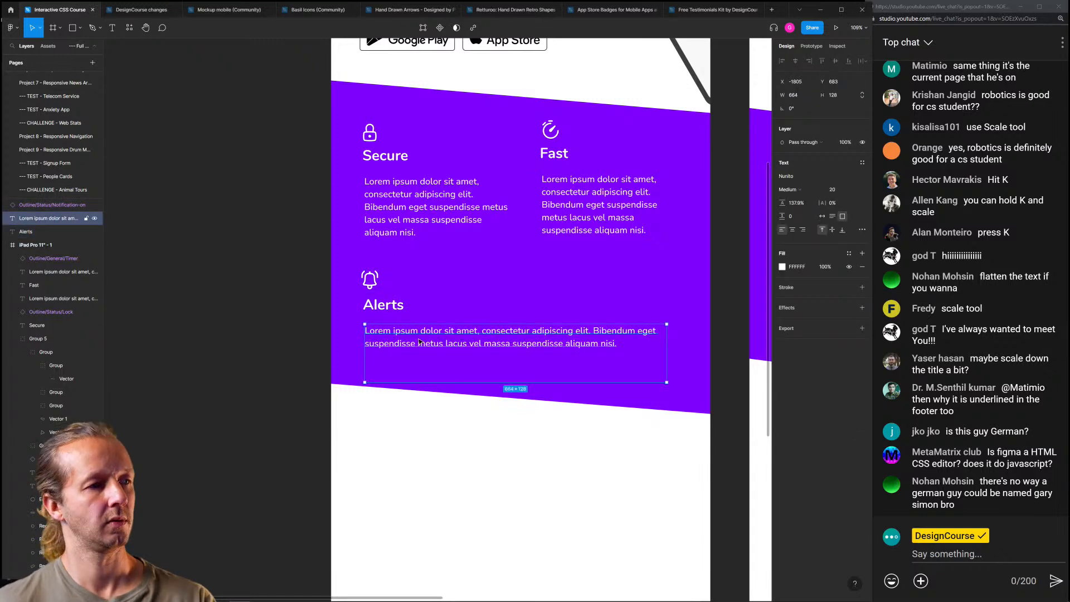
{"action": "key", "text": "Left"}
{"action": "key", "text": "Left"}
{"action": "key", "text": "Up"}
{"action": "key", "text": "Down"}
{"action": "left_click", "coordinate": [268, 267]}
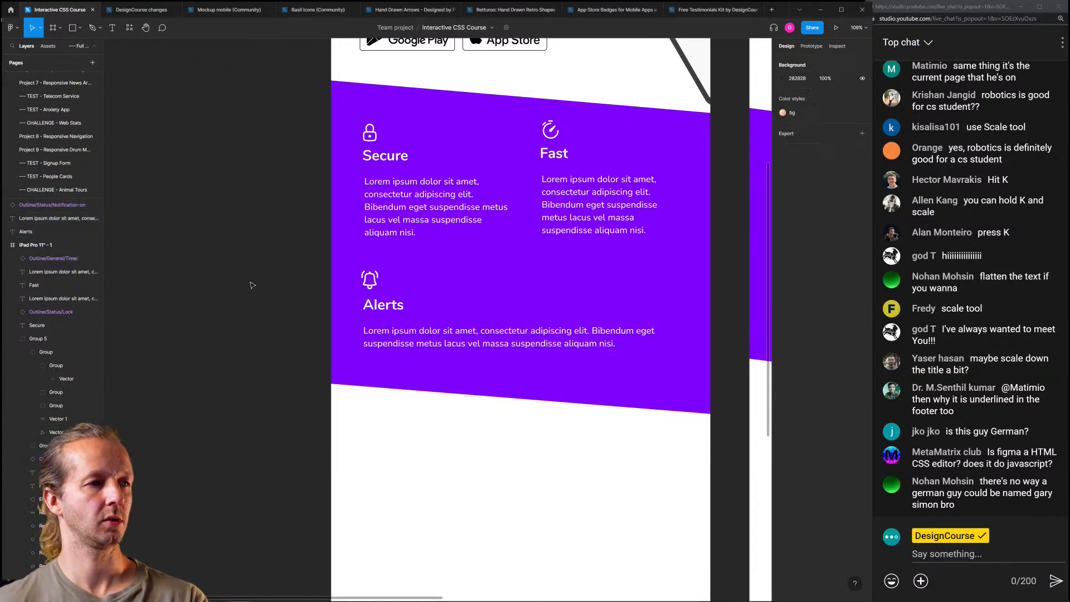
Place the Alerts heading beside its bell icon, with both on one line above the paragraph
{"action": "left_click", "coordinate": [379, 305]}
{"action": "left_click_drag", "start_coordinate": [379, 305], "coordinate": [407, 305]}
{"action": "left_click_drag", "start_coordinate": [365, 276], "coordinate": [365, 301]}
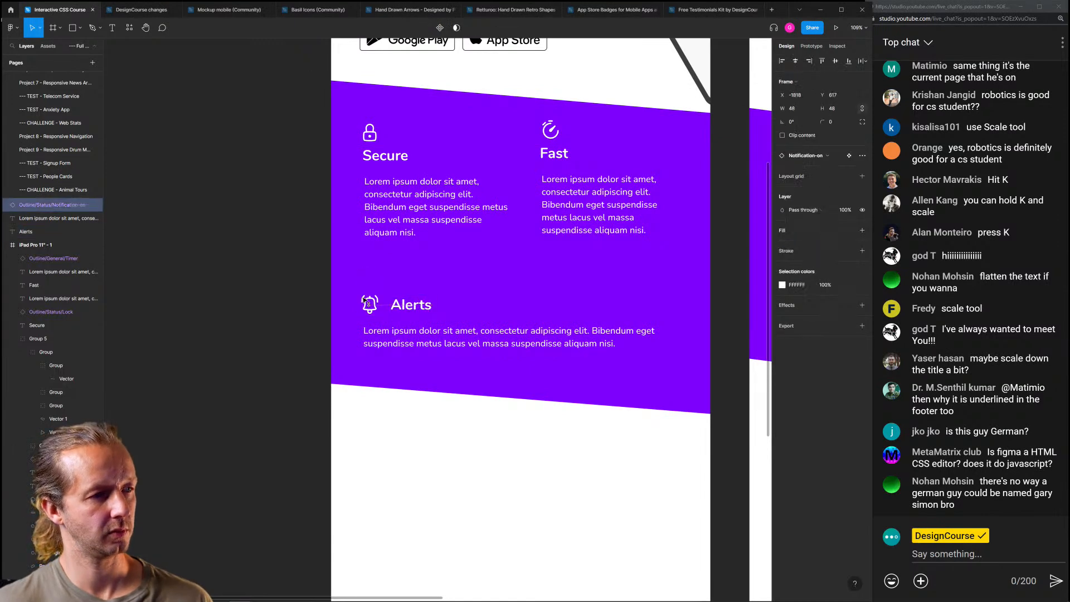
{"action": "left_click", "coordinate": [404, 305], "text": "shift"}
{"action": "left_click", "coordinate": [412, 306]}
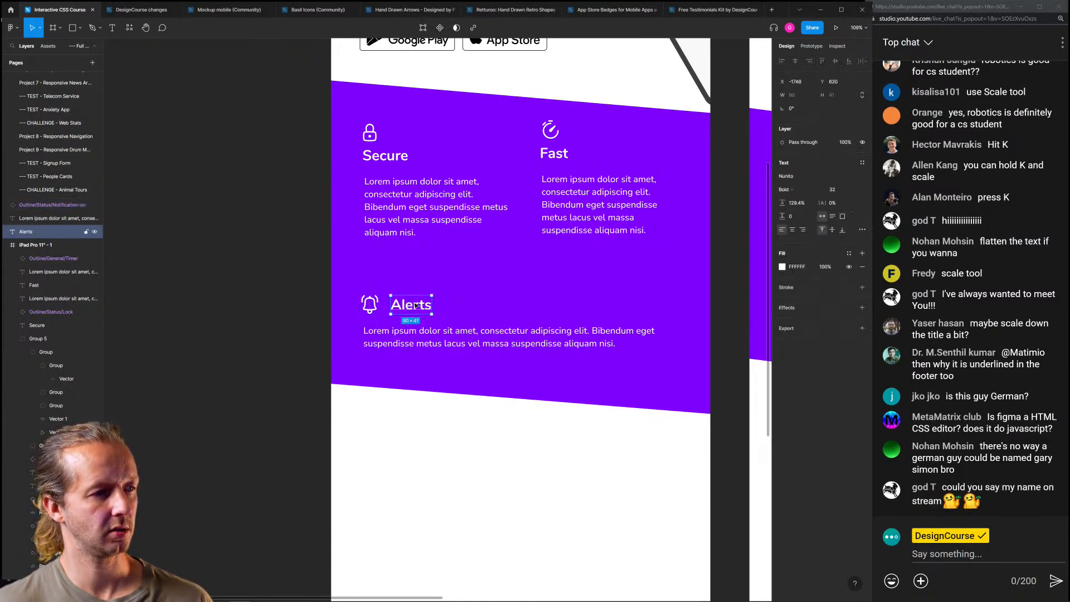
Move the Alerts bell icon, heading and paragraph up together, closer to the Secure and Fast features
{"action": "left_click", "coordinate": [406, 333], "text": "shift"}
{"action": "left_click_drag", "start_coordinate": [407, 334], "coordinate": [406, 306]}
{"action": "key", "text": "ctrl+z"}
{"action": "left_click", "coordinate": [377, 309], "text": "shift"}
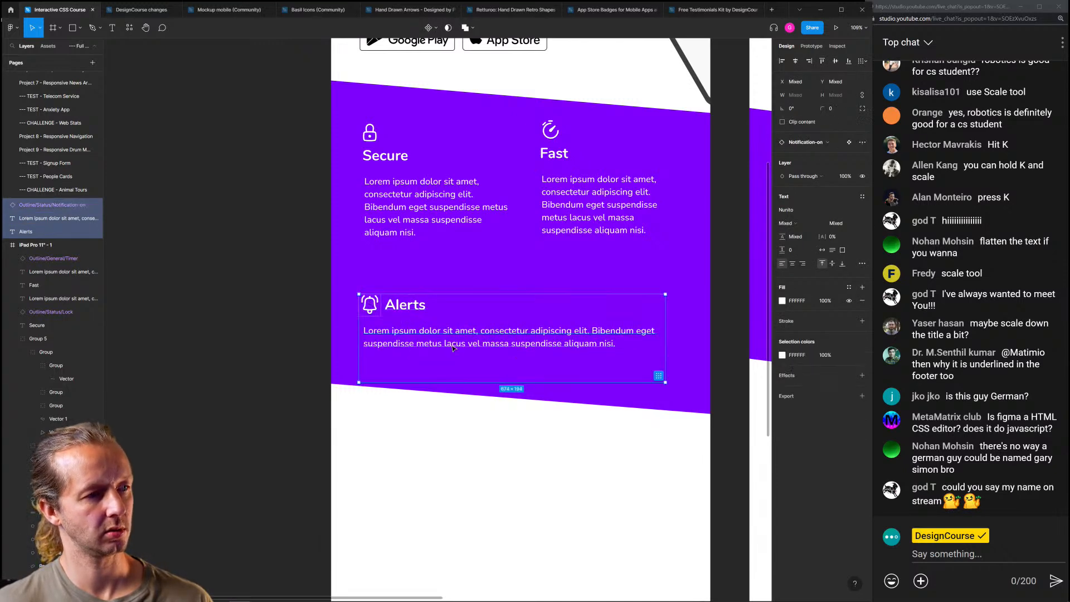
{"action": "left_click_drag", "start_coordinate": [461, 343], "coordinate": [462, 320]}
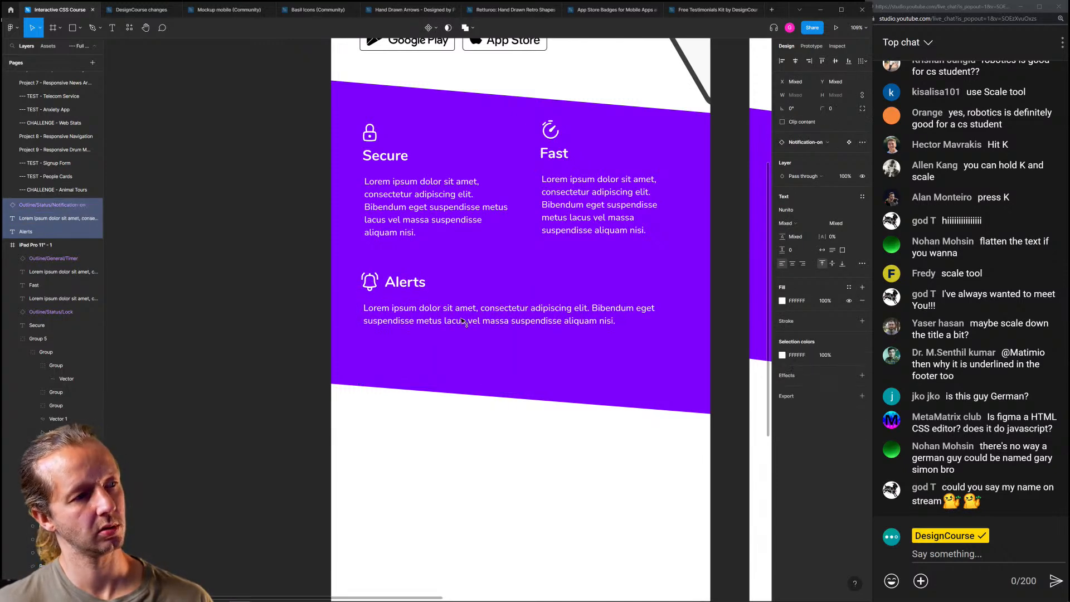
{"action": "left_click", "coordinate": [308, 270]}
Show the iPad frame's five-column layout grid, check the content against its columns, and hide the grid again
{"action": "scroll", "coordinate": [290, 243], "scroll_direction": "down", "scroll_amount": 4}
{"action": "left_click_drag", "start_coordinate": [272, 215], "coordinate": [221, 337]}
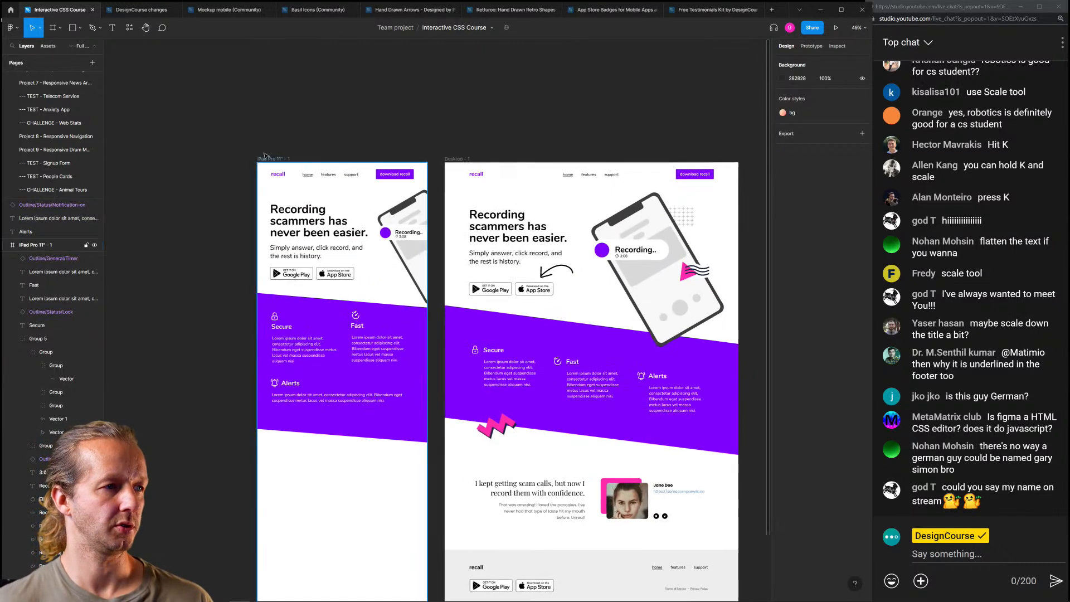
{"action": "left_click", "coordinate": [269, 160]}
{"action": "left_click", "coordinate": [849, 190]}
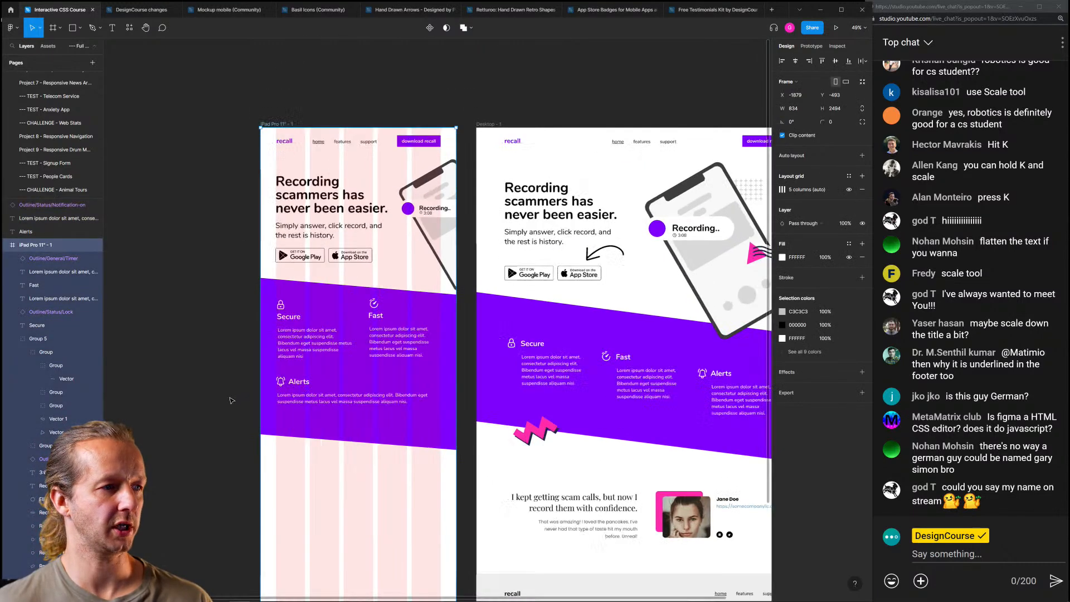
{"action": "scroll", "coordinate": [262, 399], "scroll_direction": "up", "scroll_amount": 10}
{"action": "scroll", "coordinate": [340, 370], "scroll_direction": "down", "scroll_amount": 8}
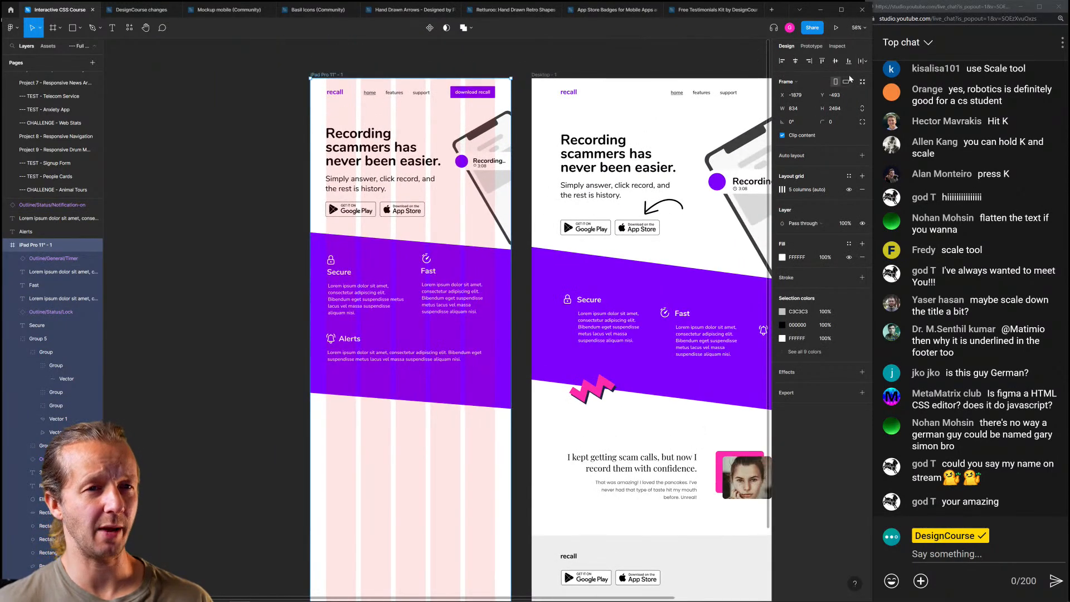
{"action": "left_click", "coordinate": [850, 190]}
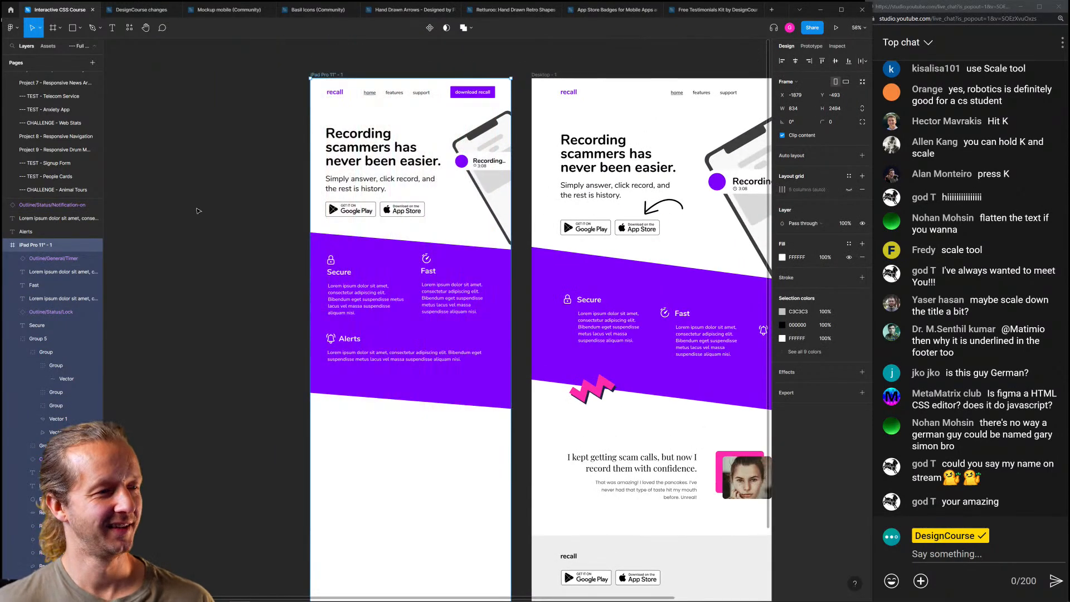
Move the Secure, Fast and Alerts features together slightly down within the iPad frame's purple band
{"action": "left_click", "coordinate": [448, 391]}
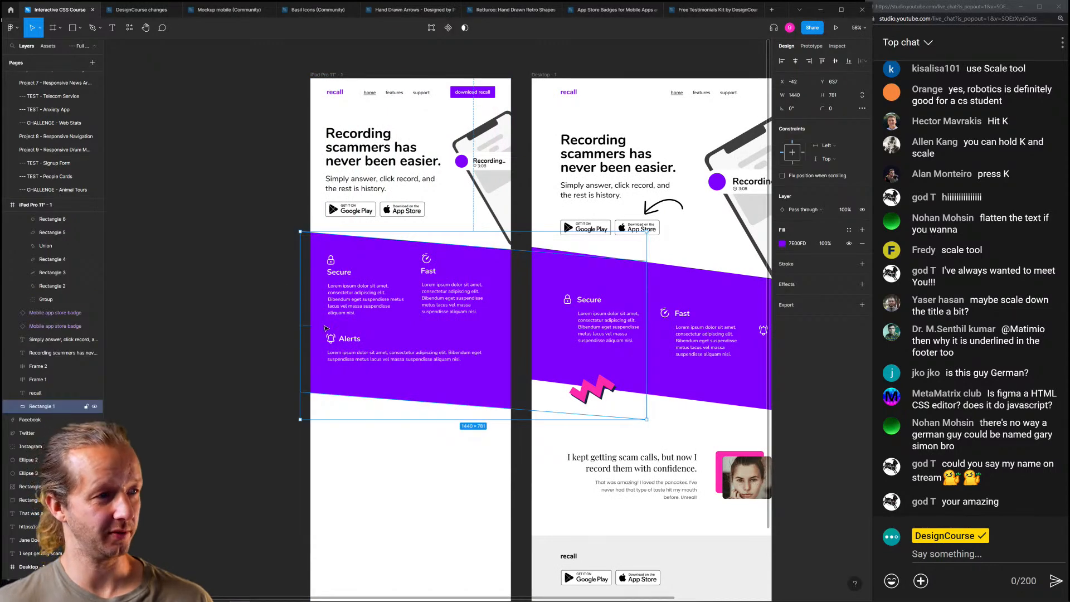
{"action": "left_click_drag", "start_coordinate": [265, 254], "coordinate": [491, 379]}
{"action": "left_click_drag", "start_coordinate": [443, 292], "coordinate": [443, 303]}
{"action": "left_click", "coordinate": [240, 289]}
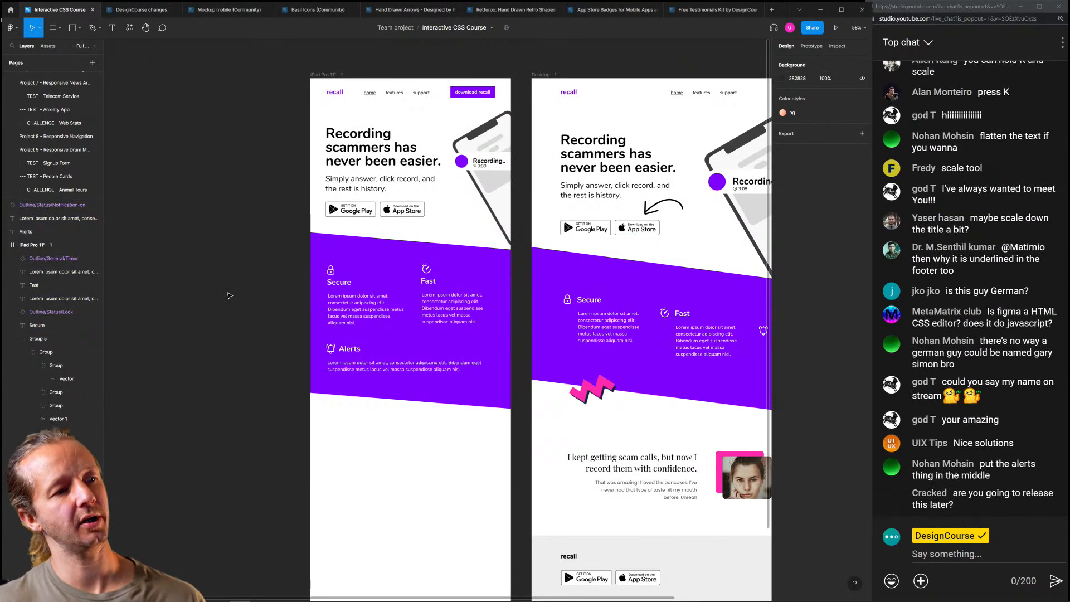
Copy the desktop design's pink zigzag onto the lower edge of the iPad frame's purple band, scaled to about 105 × 47
{"action": "scroll", "coordinate": [253, 313], "scroll_direction": "down", "scroll_amount": 3}
{"action": "scroll", "coordinate": [254, 312], "scroll_direction": "right", "scroll_amount": 1}
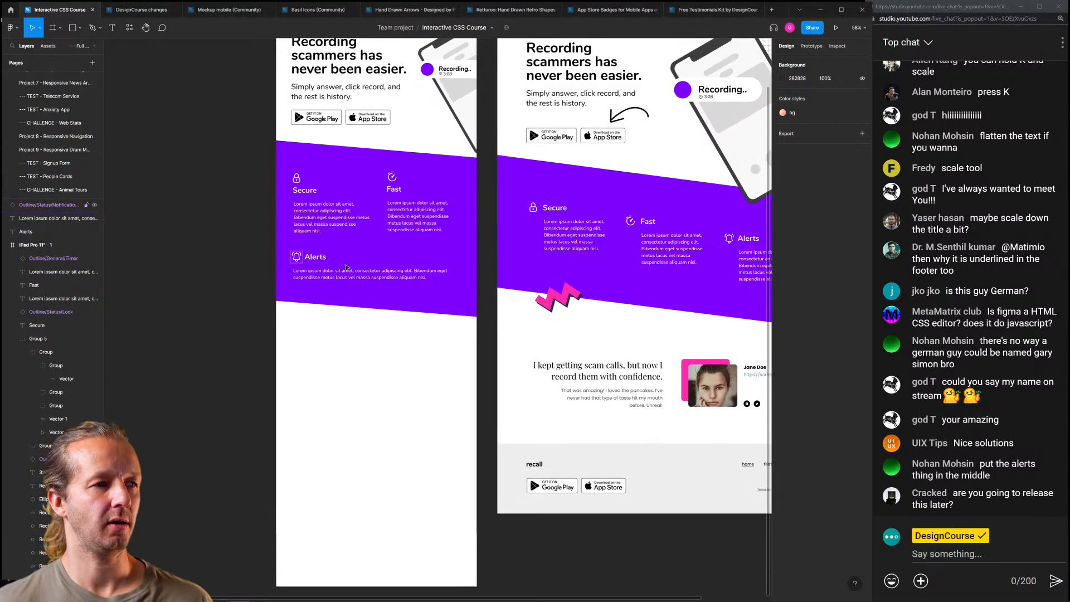
{"action": "left_click_drag", "start_coordinate": [549, 299], "coordinate": [313, 312]}
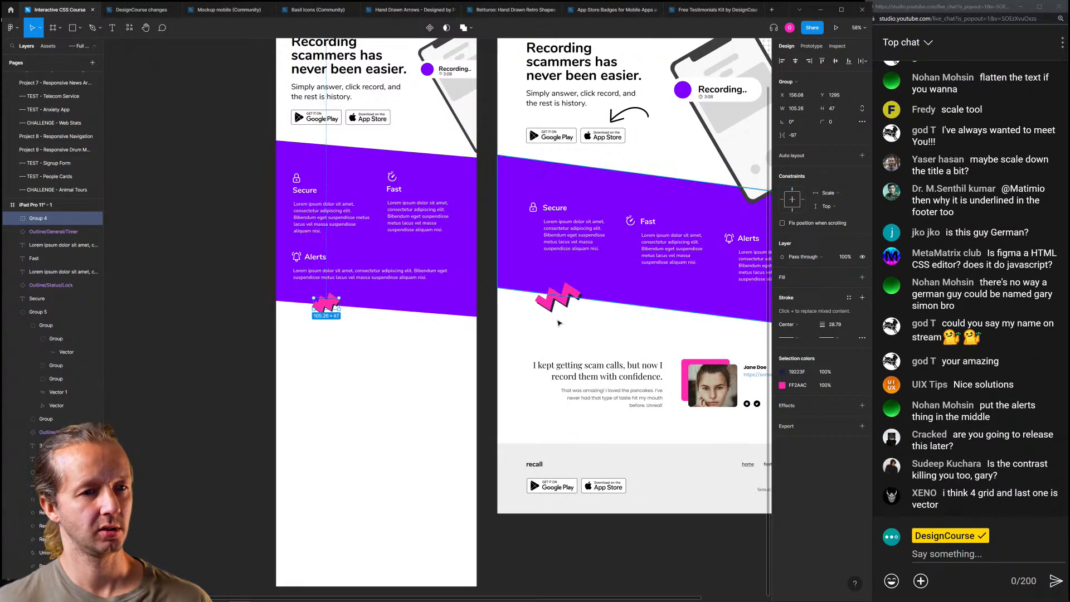
Reduce the stroke weight of the pink vector in the iPad frame's zigzag to 17.79
{"action": "scroll", "coordinate": [346, 326], "scroll_direction": "up", "scroll_amount": 5}
{"action": "double_click", "coordinate": [329, 305]}
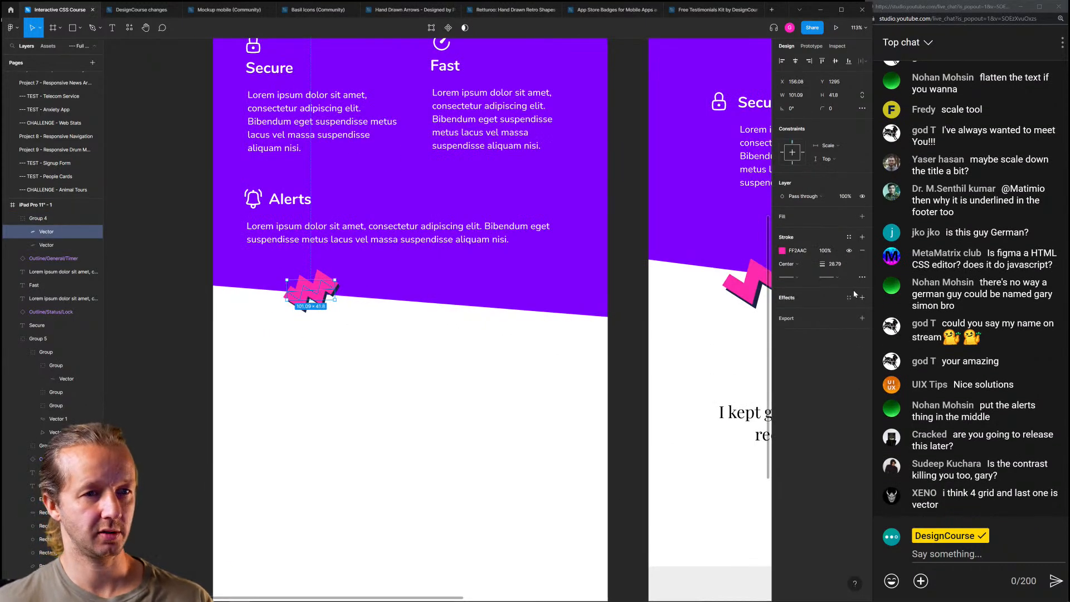
{"action": "key", "text": "Down"}
{"action": "key", "text": "Down"}
{"action": "key", "text": "Down"}
{"action": "key", "text": "Down"}
{"action": "key", "text": "Down"}
{"action": "key", "text": "Down"}
{"action": "key", "text": "Down"}
{"action": "key", "text": "Down"}
{"action": "key", "text": "Down"}
{"action": "key", "text": "Down"}
{"action": "key", "text": "Down"}
{"action": "key", "text": "Down"}
{"action": "key", "text": "Down"}
{"action": "key", "text": "Down"}
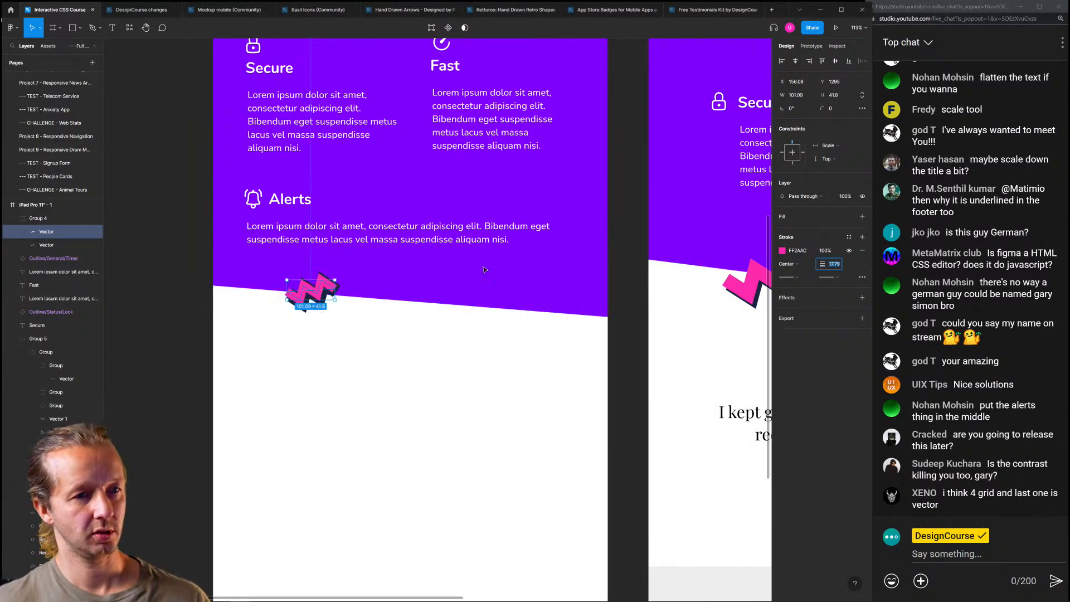
Reduce the stroke weight of the zigzag's dark shadow vector and move the zigzag left along the band's edge
{"action": "left_click", "coordinate": [66, 246]}
{"action": "left_click", "coordinate": [830, 252]}
{"action": "key", "text": "Down"}
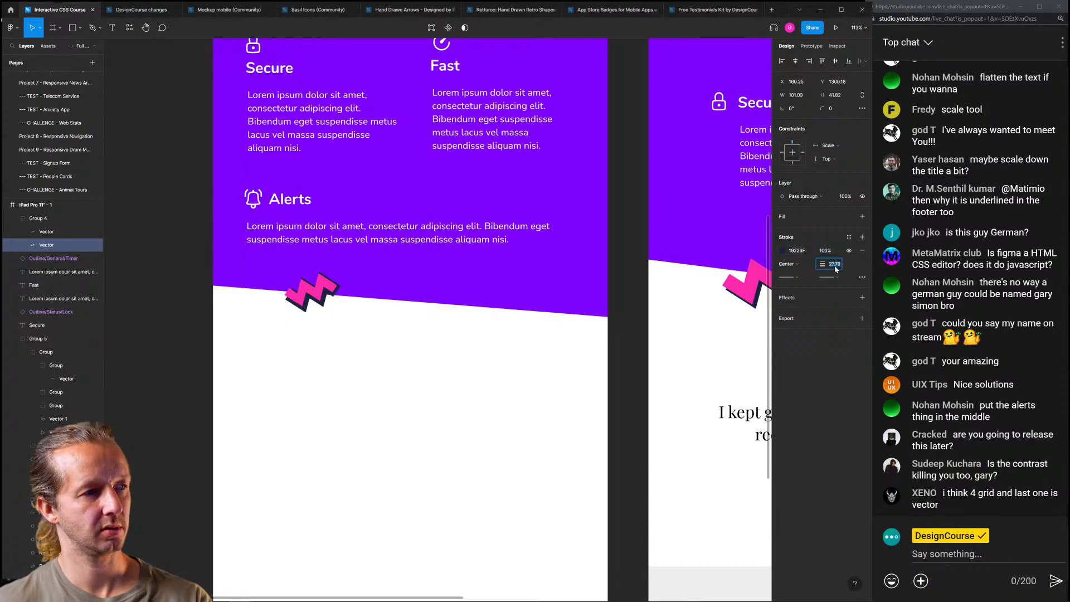
{"action": "left_click", "coordinate": [341, 366]}
{"action": "left_click_drag", "start_coordinate": [312, 293], "coordinate": [270, 294]}
{"action": "left_click", "coordinate": [449, 363]}
Copy the testimonial quote heading and paragraph from the desktop design into the iPad frame below the purple band
{"action": "scroll", "coordinate": [449, 363], "scroll_direction": "down", "scroll_amount": 4}
{"action": "left_click_drag", "start_coordinate": [418, 378], "coordinate": [380, 312]}
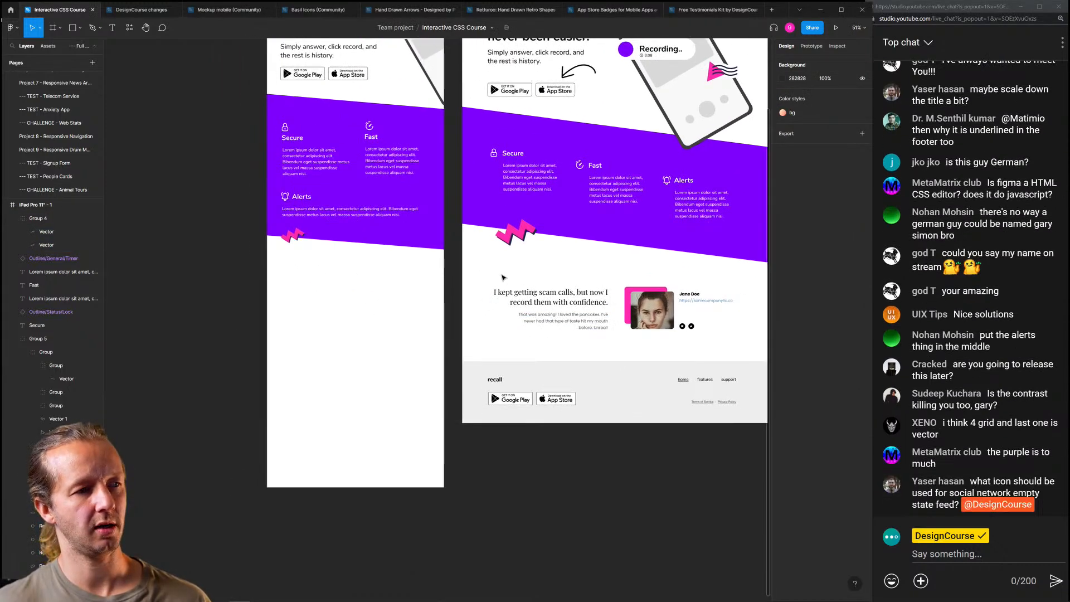
{"action": "left_click_drag", "start_coordinate": [504, 277], "coordinate": [607, 349]}
{"action": "left_click_drag", "start_coordinate": [580, 301], "coordinate": [366, 301]}
{"action": "scroll", "coordinate": [350, 269], "scroll_direction": "down", "scroll_amount": 5}
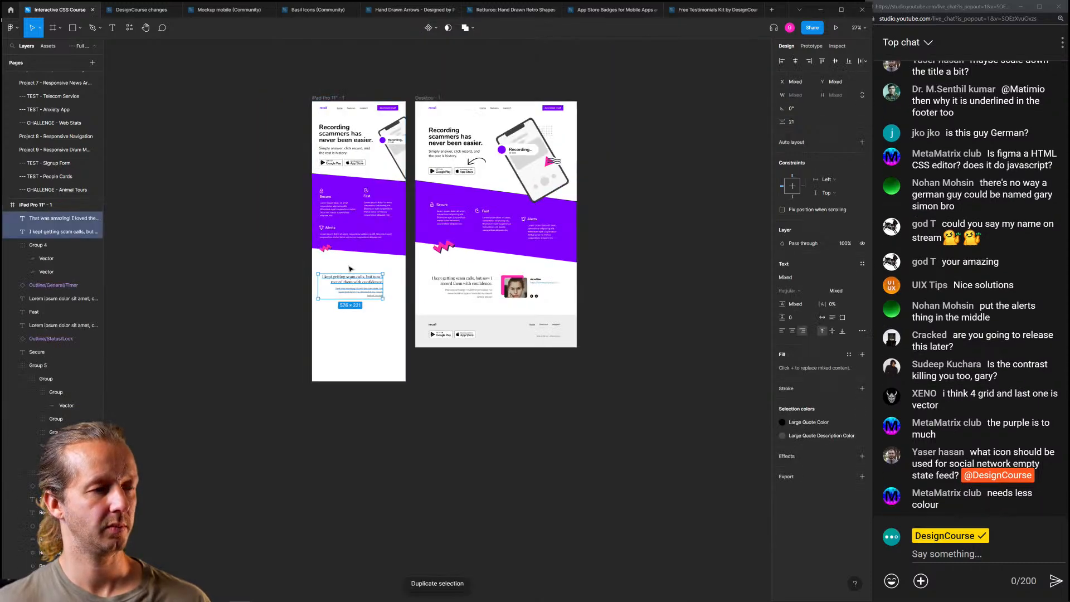
Left-align the text of the iPad frame's testimonial quote heading and its paragraph
{"action": "scroll", "coordinate": [350, 269], "scroll_direction": "up", "scroll_amount": 5}
{"action": "left_click", "coordinate": [373, 321]}
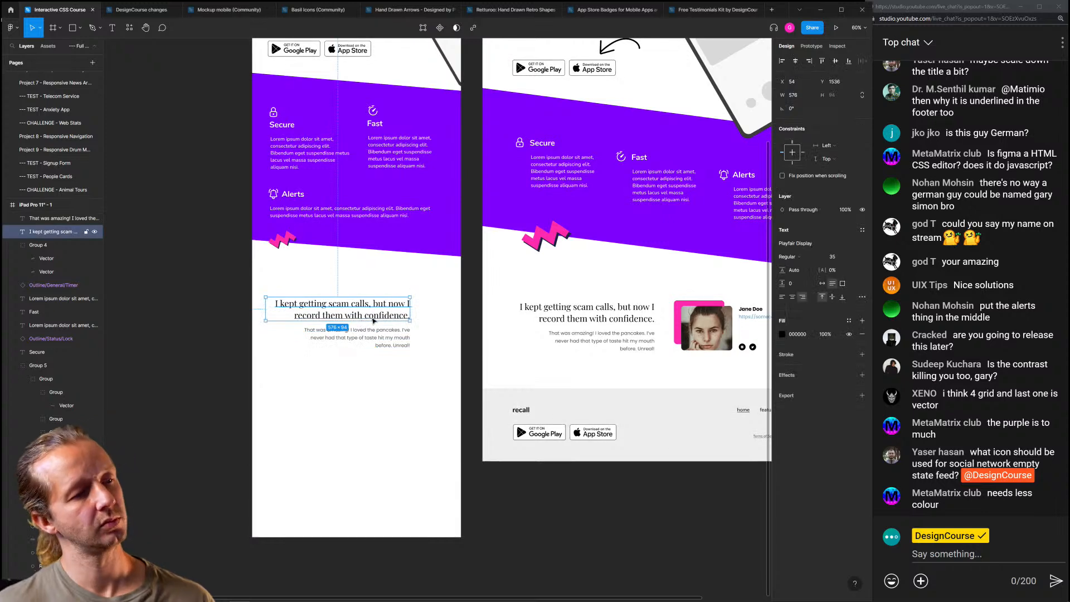
{"action": "left_click", "coordinate": [782, 296]}
{"action": "left_click", "coordinate": [404, 333]}
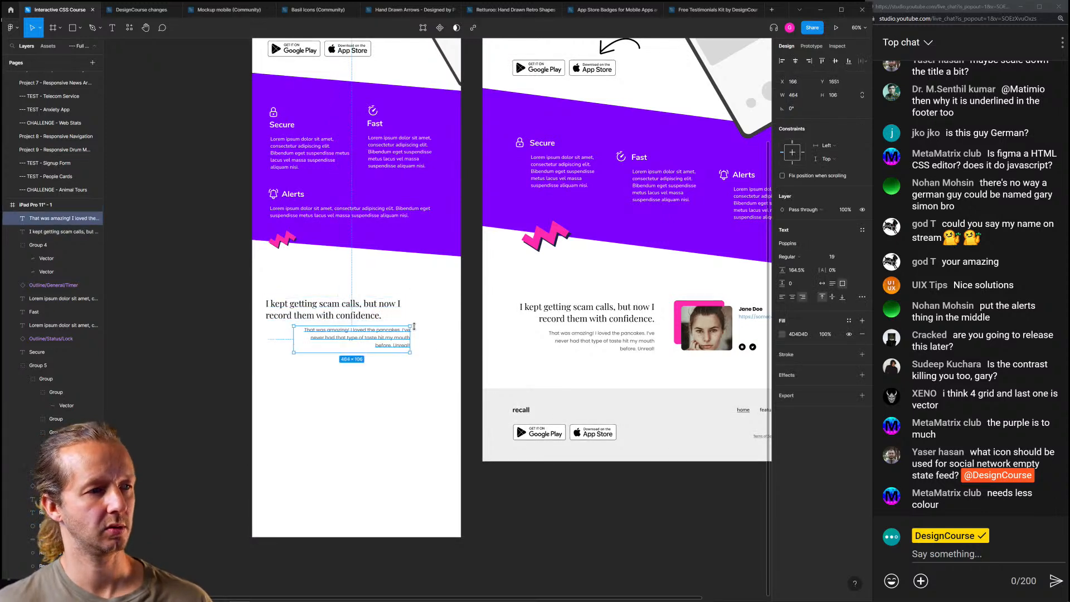
{"action": "left_click", "coordinate": [783, 297]}
Move the testimonial paragraph left to line up with the quote heading's left edge
{"action": "left_click_drag", "start_coordinate": [334, 340], "coordinate": [305, 314]}
{"action": "left_click", "coordinate": [302, 314], "text": "shift"}
{"action": "left_click", "coordinate": [365, 384]}
{"action": "left_click_drag", "start_coordinate": [380, 369], "coordinate": [353, 308]}
{"action": "left_click", "coordinate": [454, 380]}
Copy the testimonial's portrait with pink backing, author name, website link and social icons into the iPad frame below the quote
{"action": "left_click_drag", "start_coordinate": [679, 350], "coordinate": [637, 334]}
{"action": "left_click_drag", "start_coordinate": [642, 265], "coordinate": [739, 369]}
{"action": "key", "text": "ctrl+d"}
{"action": "left_click_drag", "start_coordinate": [660, 307], "coordinate": [261, 368]}
{"action": "left_click", "coordinate": [336, 450]}
{"action": "scroll", "coordinate": [336, 450], "scroll_direction": "up", "scroll_amount": 5}
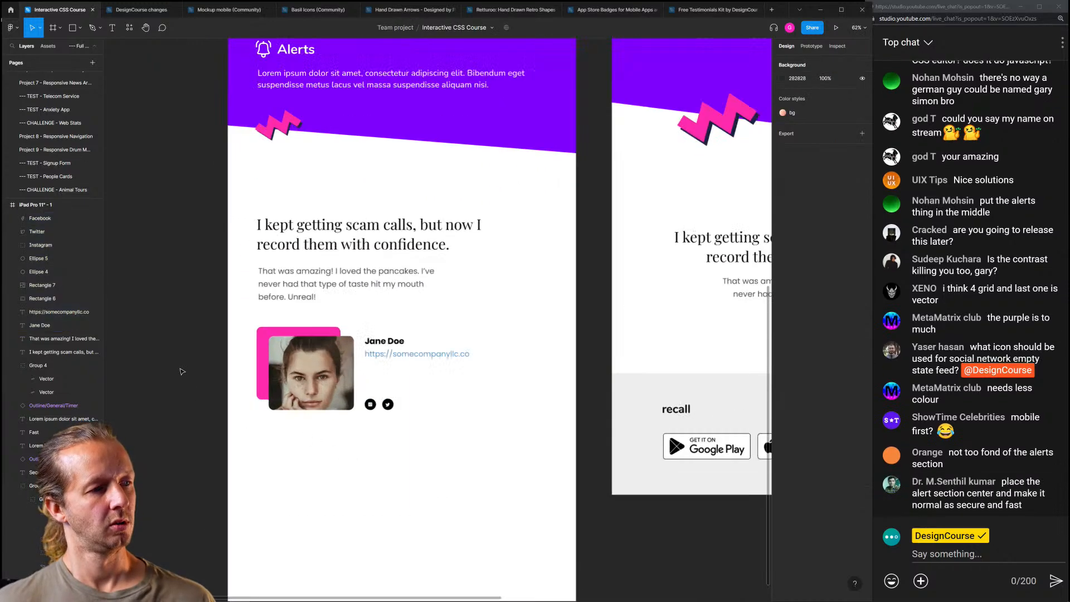
Move the iPad testimonial's author name, website link and social icons right to leave room for a wider portrait
{"action": "left_click_drag", "start_coordinate": [381, 323], "coordinate": [464, 373]}
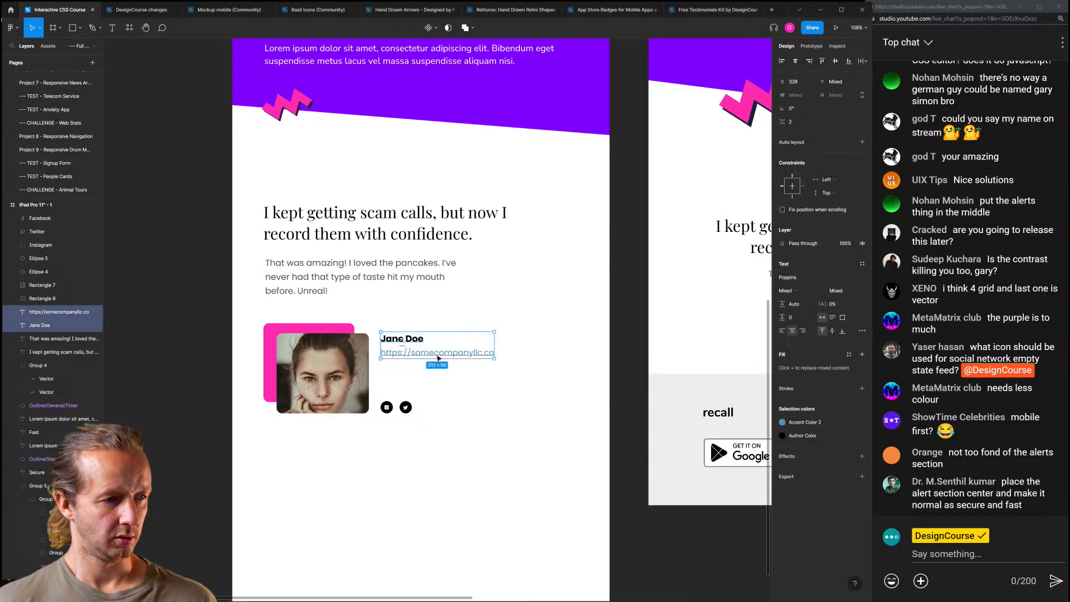
{"action": "left_click_drag", "start_coordinate": [386, 318], "coordinate": [426, 414]}
{"action": "left_click_drag", "start_coordinate": [450, 355], "coordinate": [486, 354]}
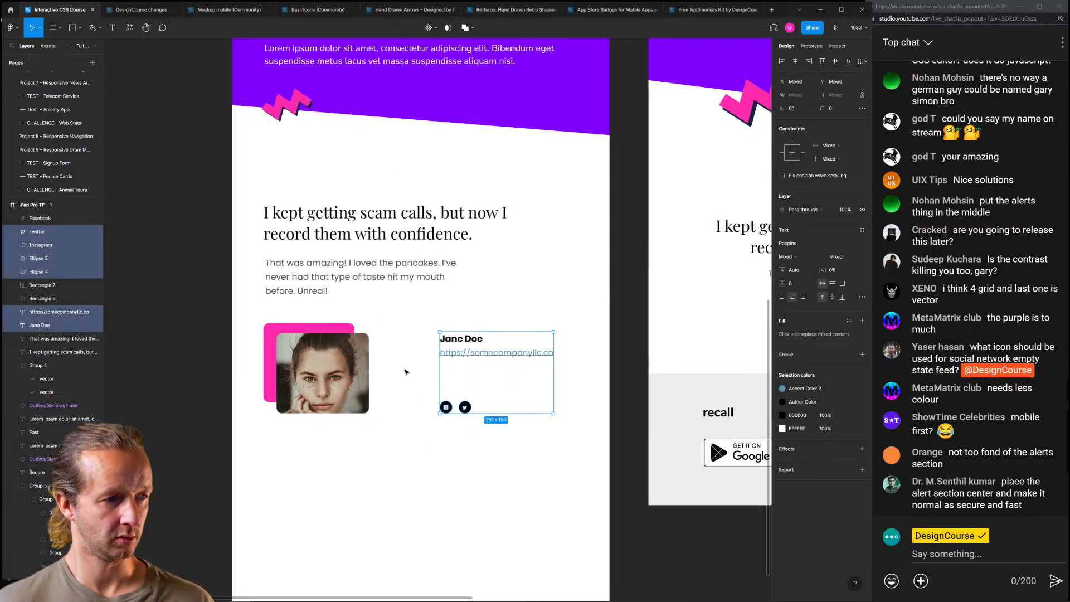
Widen the iPad testimonial's portrait to about 328 px and its pink backing to about 320 px
{"action": "left_click", "coordinate": [365, 367]}
{"action": "left_click_drag", "start_coordinate": [371, 364], "coordinate": [424, 362]}
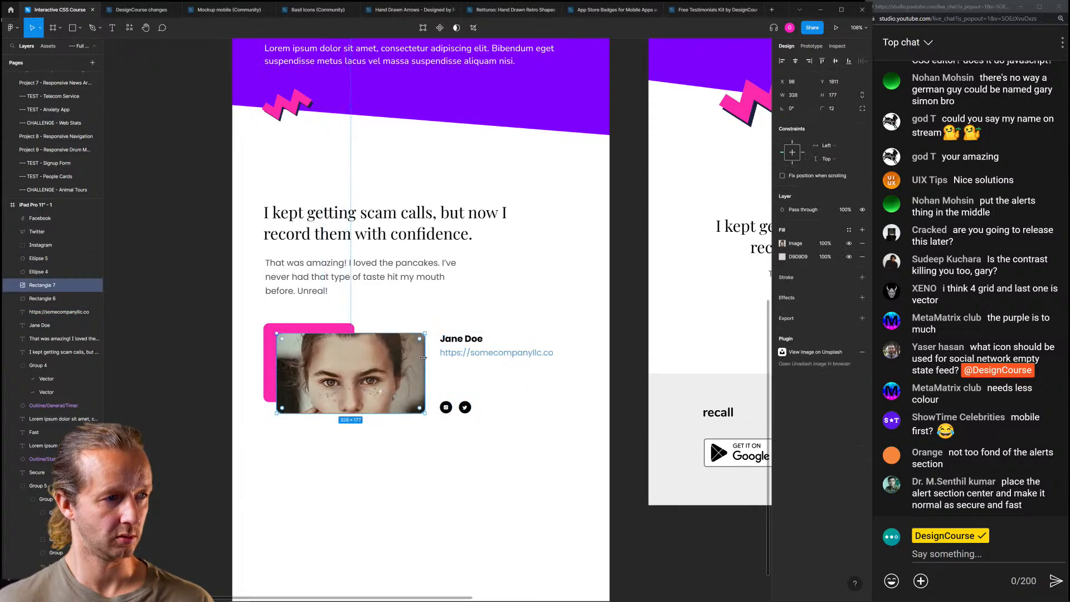
{"action": "left_click", "coordinate": [411, 318]}
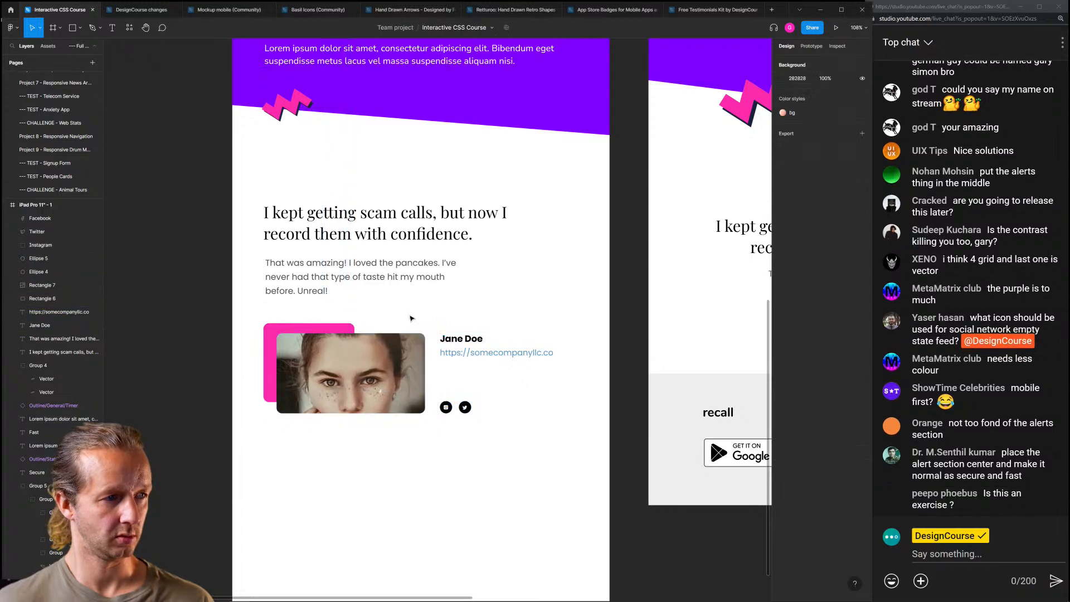
{"action": "left_click", "coordinate": [330, 329]}
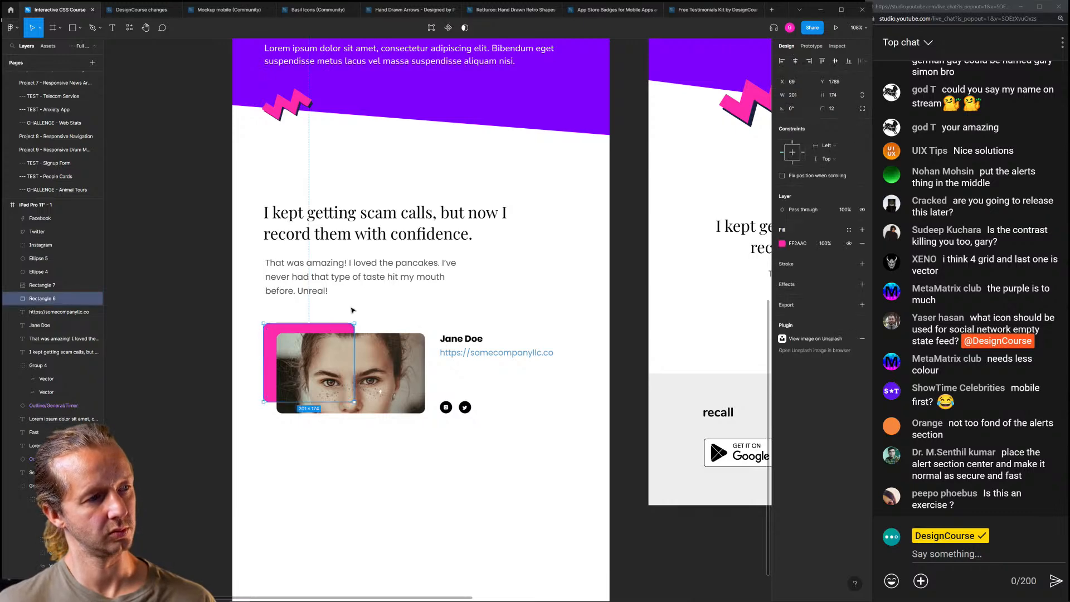
{"action": "left_click_drag", "start_coordinate": [357, 344], "coordinate": [409, 341]}
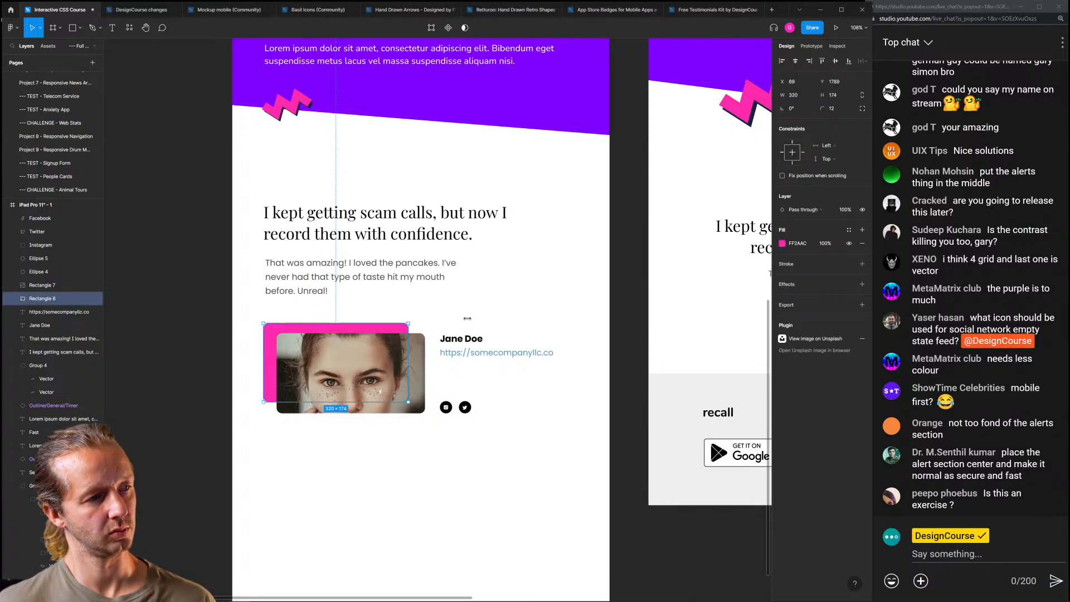
{"action": "left_click", "coordinate": [481, 309]}
Move the whole iPad testimonial block up slightly, closer to the purple band
{"action": "scroll", "coordinate": [509, 292], "scroll_direction": "down", "scroll_amount": 5}
{"action": "left_click_drag", "start_coordinate": [484, 371], "coordinate": [372, 470]}
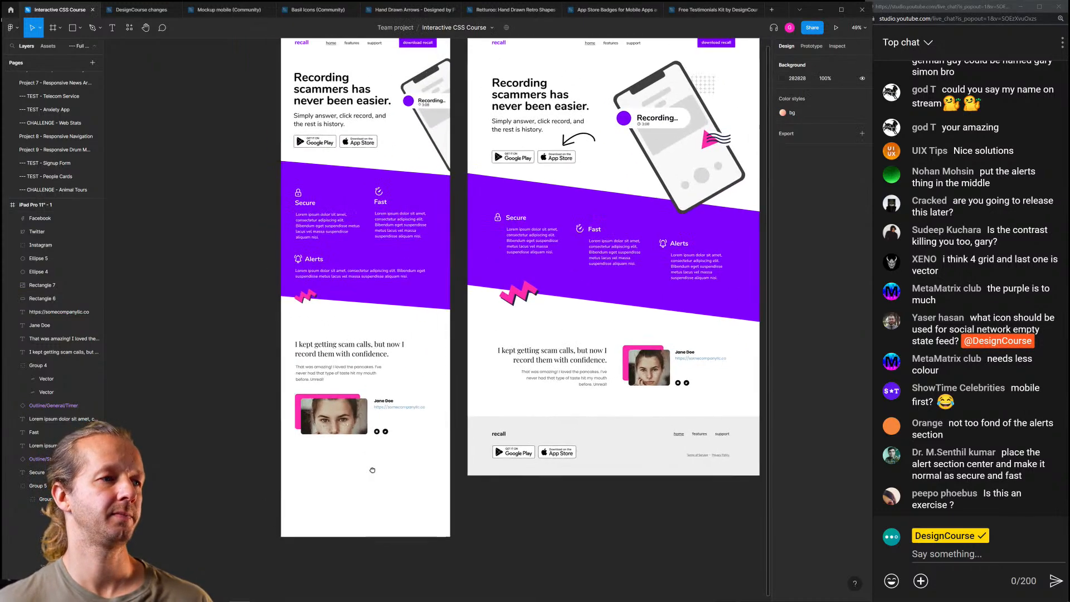
{"action": "scroll", "coordinate": [409, 444], "scroll_direction": "down", "scroll_amount": 2}
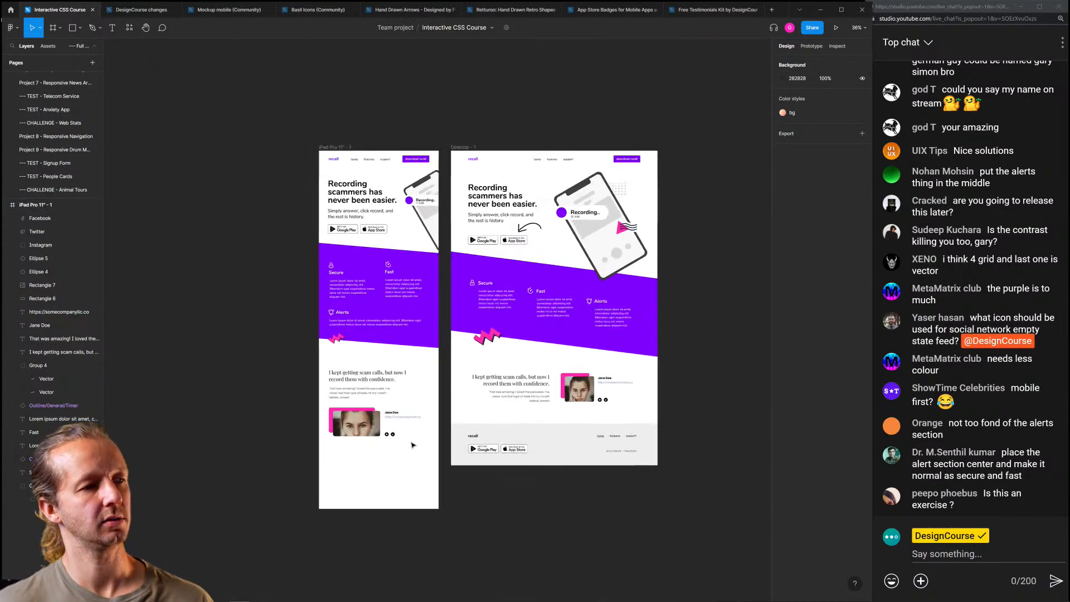
{"action": "scroll", "coordinate": [390, 448], "scroll_direction": "up", "scroll_amount": 2}
{"action": "left_click_drag", "start_coordinate": [274, 329], "coordinate": [435, 453]}
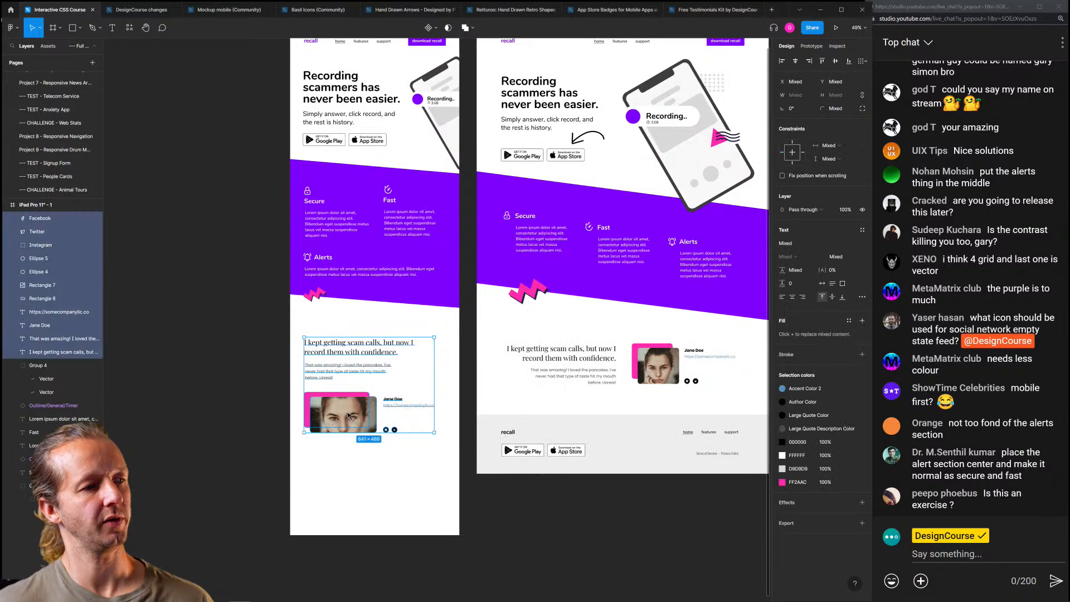
{"action": "left_click_drag", "start_coordinate": [350, 421], "coordinate": [350, 411]}
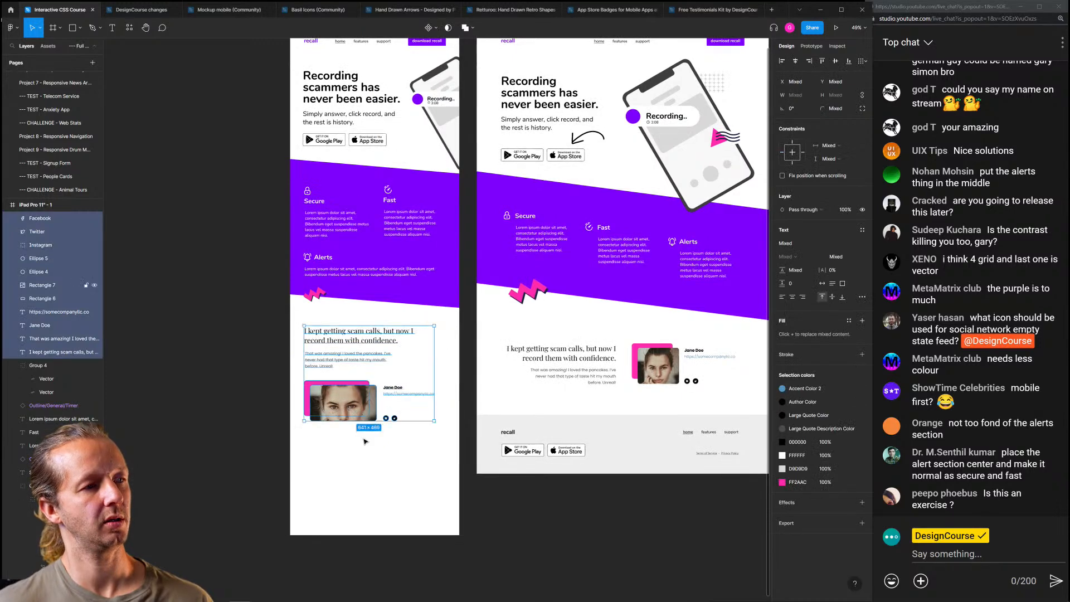
{"action": "left_click", "coordinate": [385, 444]}
Copy the grey footer background from the desktop design and fit it across the bottom of the iPad frame
{"action": "scroll", "coordinate": [412, 424], "scroll_direction": "down", "scroll_amount": 2}
{"action": "scroll", "coordinate": [401, 458], "scroll_direction": "up", "scroll_amount": 2}
{"action": "left_click_drag", "start_coordinate": [392, 465], "coordinate": [337, 383]}
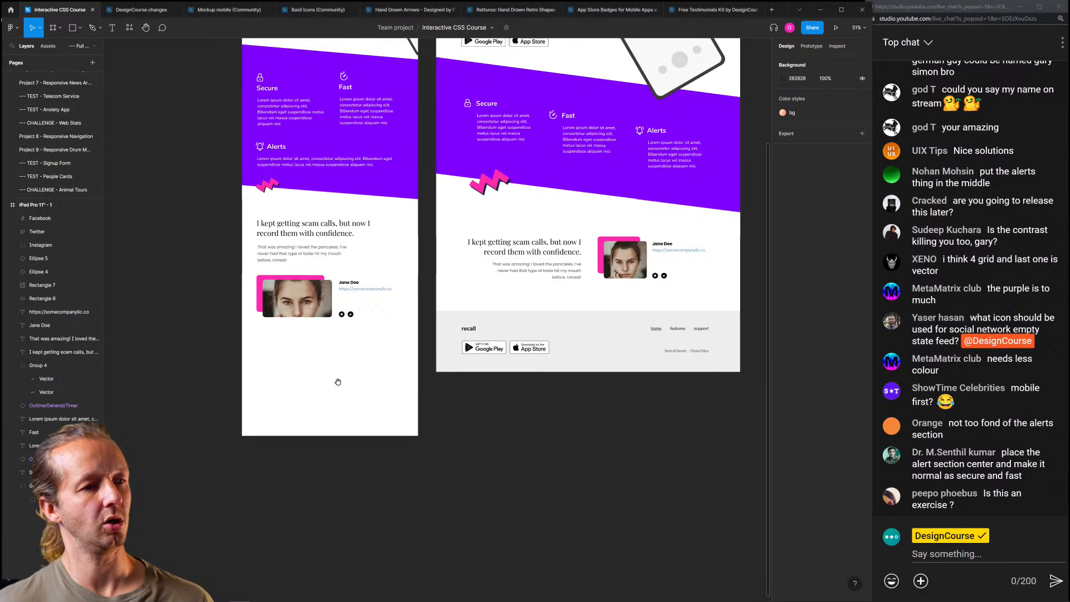
{"action": "left_click_drag", "start_coordinate": [527, 335], "coordinate": [474, 405]}
{"action": "left_click_drag", "start_coordinate": [547, 413], "coordinate": [415, 415]}
{"action": "mouse_move", "coordinate": [351, 362]}
{"action": "left_mouse_down"}
{"action": "mouse_move", "coordinate": [353, 342]}
{"action": "mouse_move", "coordinate": [355, 351]}
{"action": "left_mouse_up"}
Copy the recall logo and the home, features, support links from the desktop footer into the iPad footer, nudging the links level with the logo
{"action": "left_click_drag", "start_coordinate": [469, 328], "coordinate": [267, 366]}
{"action": "left_click_drag", "start_coordinate": [664, 330], "coordinate": [347, 367]}
{"action": "key", "text": "Down"}
{"action": "key", "text": "Right"}
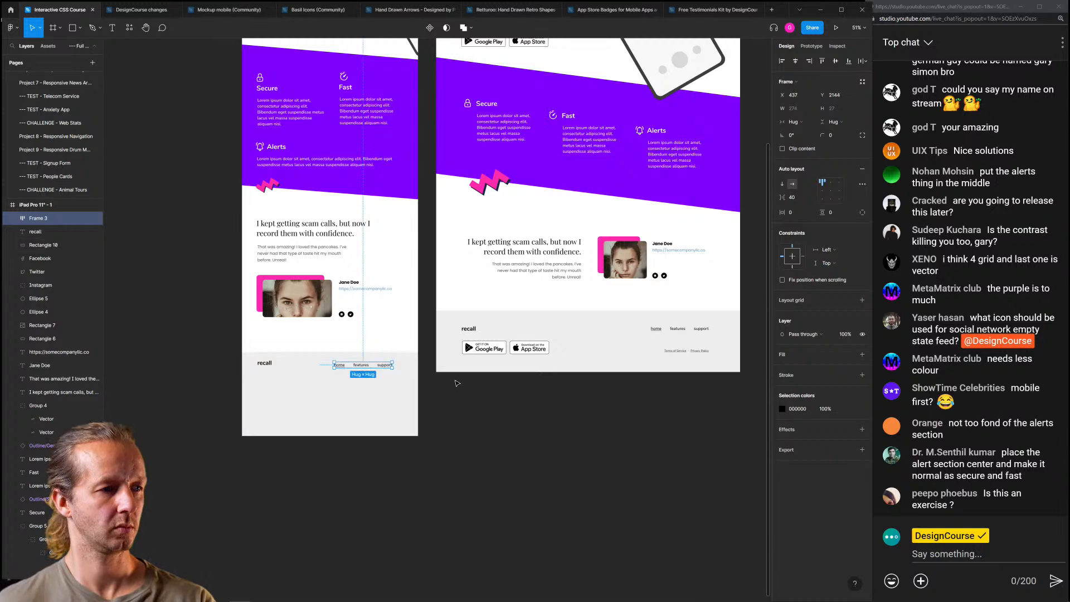
{"action": "key", "text": "Right"}
{"action": "key", "text": "Right"}
{"action": "key", "text": "Right"}
{"action": "key", "text": "Right"}
{"action": "key", "text": "Right"}
{"action": "key", "text": "Right"}
{"action": "key", "text": "Right"}
{"action": "key", "text": "Right"}
{"action": "key", "text": "Right"}
{"action": "key", "text": "Right"}
{"action": "key", "text": "Right"}
{"action": "key", "text": "Right"}
{"action": "key", "text": "Up"}
{"action": "key", "text": "Up"}
{"action": "key", "text": "Up"}
{"action": "key", "text": "Up"}
{"action": "key", "text": "Up"}
{"action": "scroll", "coordinate": [290, 374], "scroll_direction": "up", "scroll_amount": 6}
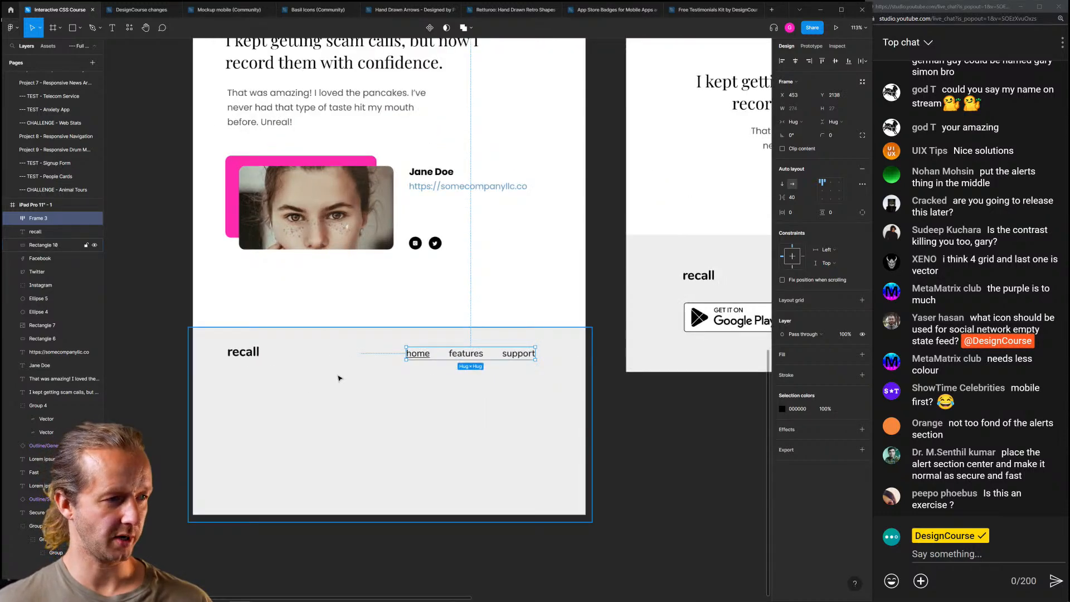
{"action": "left_click_drag", "start_coordinate": [450, 349], "coordinate": [458, 345]}
{"action": "key", "text": "ctrl+z"}
{"action": "scroll", "coordinate": [461, 346], "scroll_direction": "down", "scroll_amount": 6}
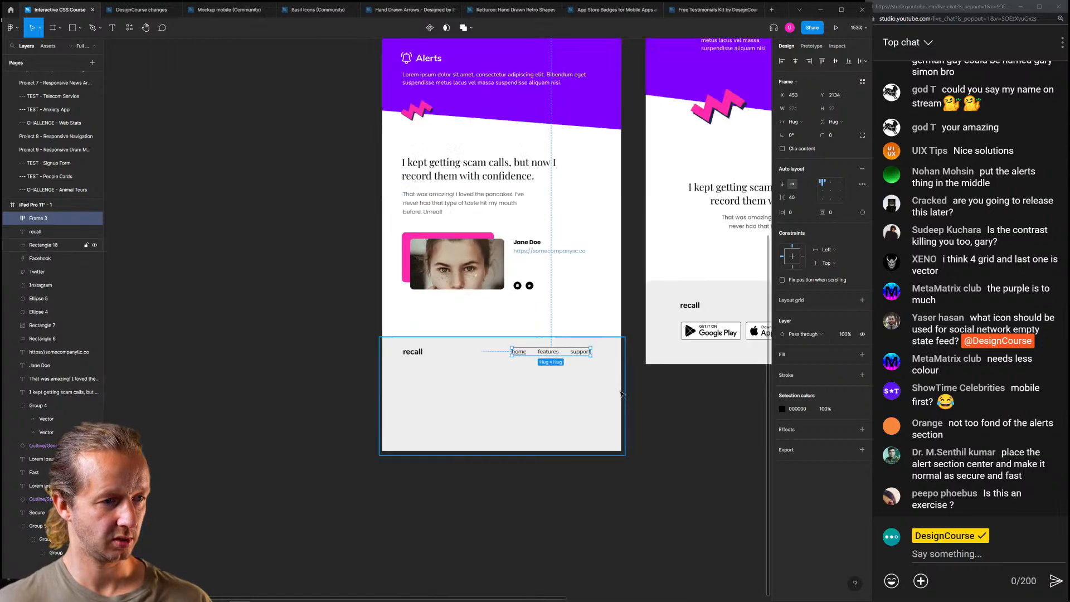
Copy the Google Play and App Store badges from the desktop footer and place them below the iPad footer's logo, aligned to its left edge
{"action": "left_click", "coordinate": [489, 366]}
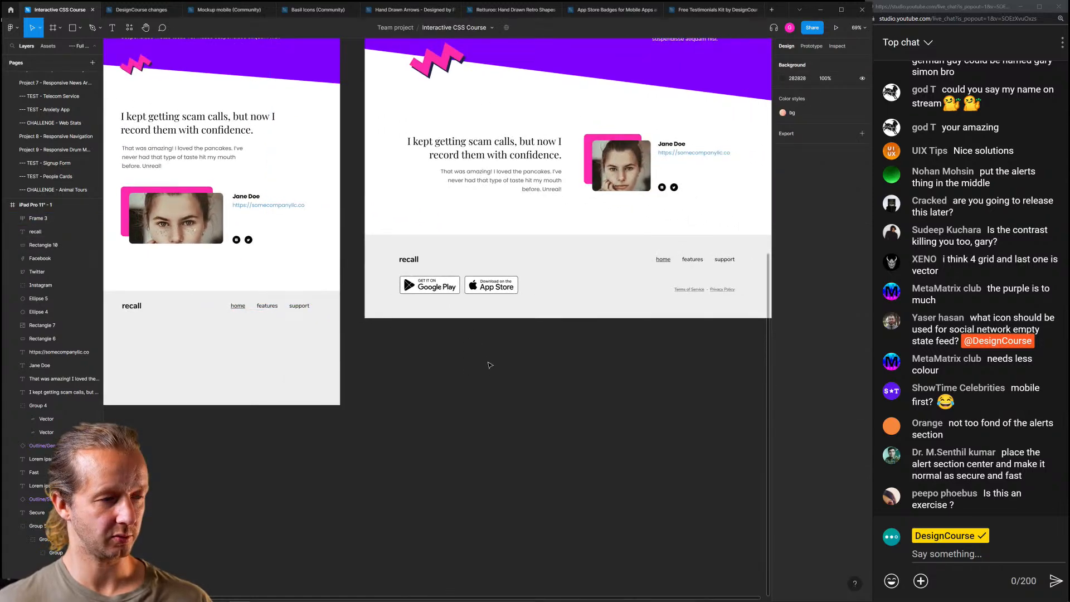
{"action": "left_click", "coordinate": [432, 291]}
{"action": "left_click", "coordinate": [472, 292], "text": "shift"}
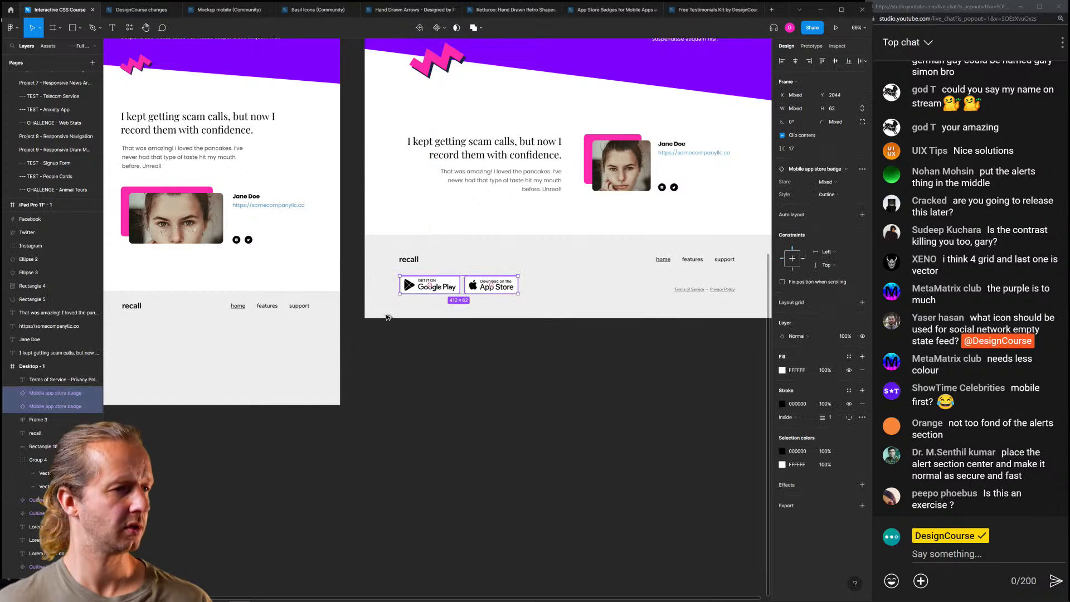
{"action": "left_click_drag", "start_coordinate": [389, 317], "coordinate": [202, 346]}
{"action": "left_click", "coordinate": [411, 403]}
{"action": "left_click_drag", "start_coordinate": [411, 403], "coordinate": [565, 400]}
{"action": "left_click", "coordinate": [359, 345]}
{"action": "left_click", "coordinate": [428, 347], "text": "shift"}
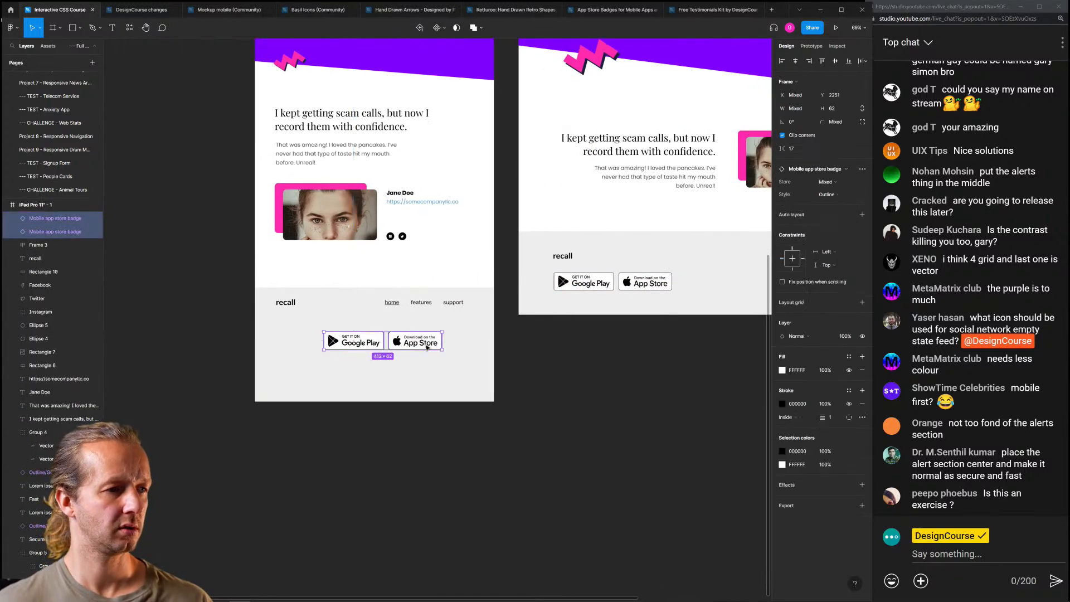
{"action": "left_click_drag", "start_coordinate": [435, 343], "coordinate": [387, 334]}
Copy the Terms of Service and Privacy Policy text from the desktop footer to below the iPad footer's store badges
{"action": "left_click", "coordinate": [574, 376]}
{"action": "left_click_drag", "start_coordinate": [602, 380], "coordinate": [507, 375]}
{"action": "left_click_drag", "start_coordinate": [714, 284], "coordinate": [168, 371]}
Shorten the iPad frame's height to 2451 px so it ends closer below the footer's legal text
{"action": "scroll", "coordinate": [382, 401], "scroll_direction": "down", "scroll_amount": 5}
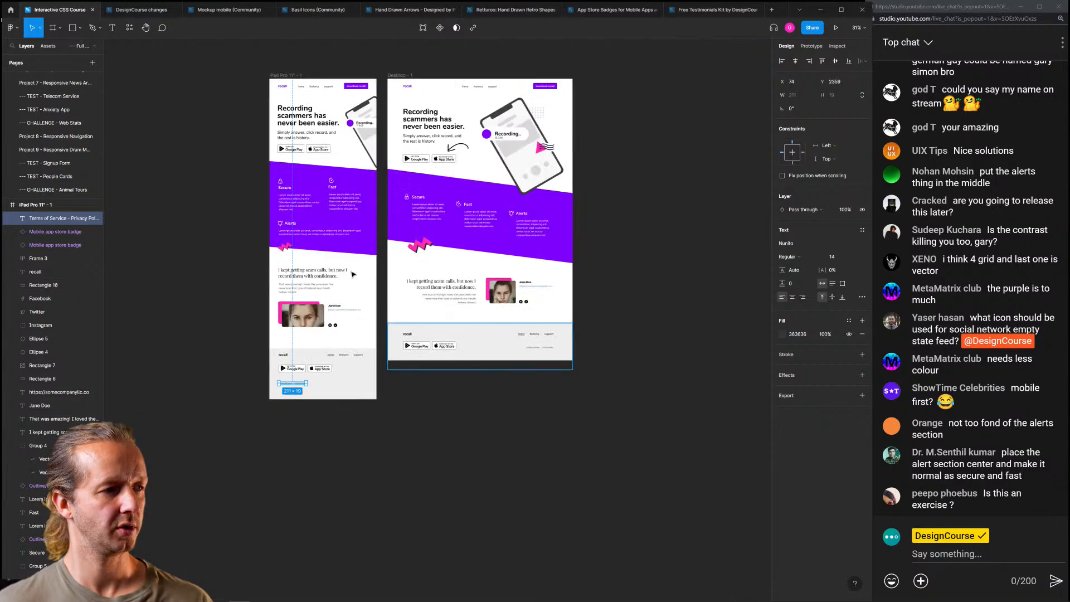
{"action": "left_click", "coordinate": [287, 75]}
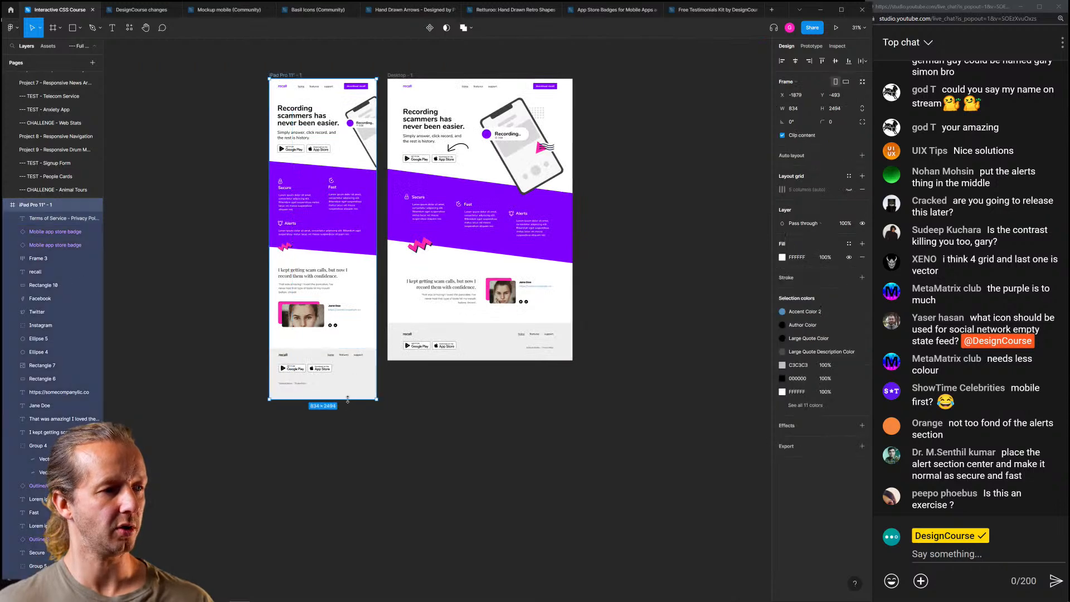
{"action": "left_click_drag", "start_coordinate": [347, 399], "coordinate": [344, 394]}
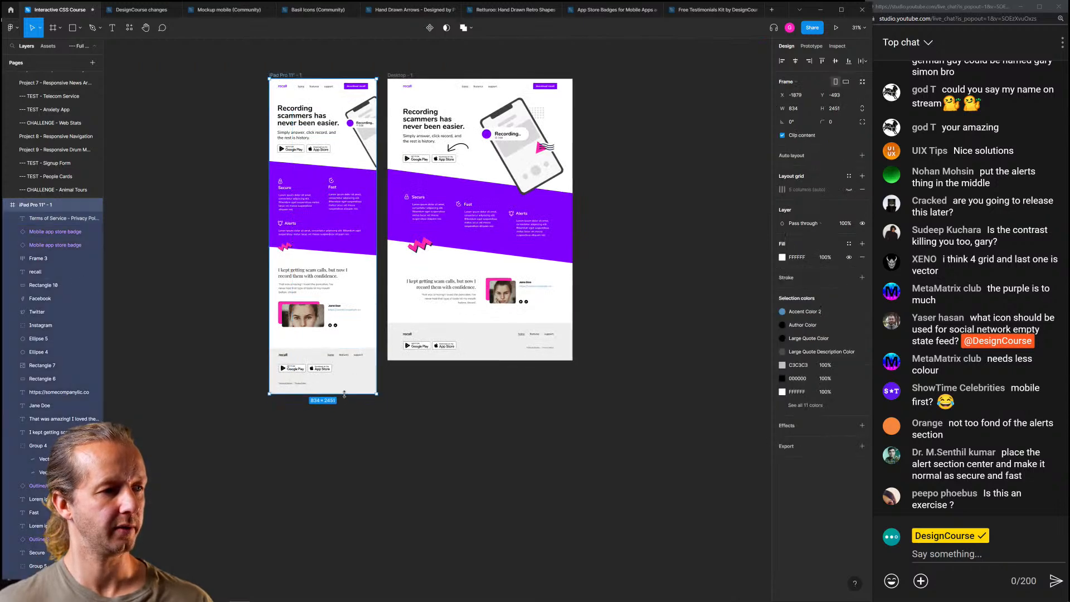
{"action": "left_click", "coordinate": [489, 398]}
Compare the iPad layout with the desktop layout from the hero down to the footer
{"action": "scroll", "coordinate": [517, 394], "scroll_direction": "left", "scroll_amount": 5}
{"action": "scroll", "coordinate": [568, 218], "scroll_direction": "up", "scroll_amount": 5}
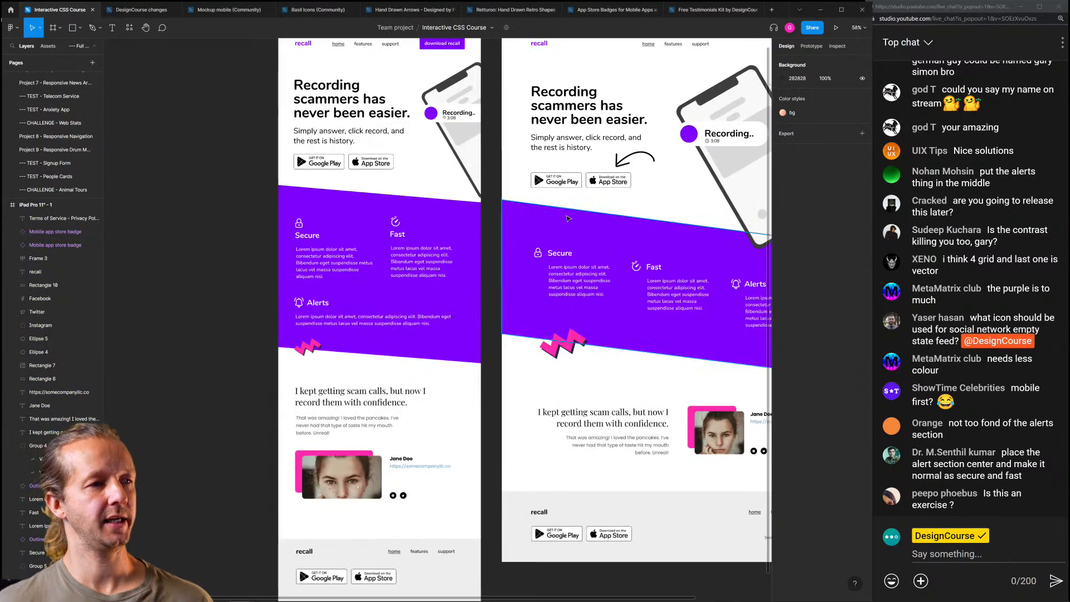
{"action": "scroll", "coordinate": [540, 281], "scroll_direction": "down", "scroll_amount": 5}
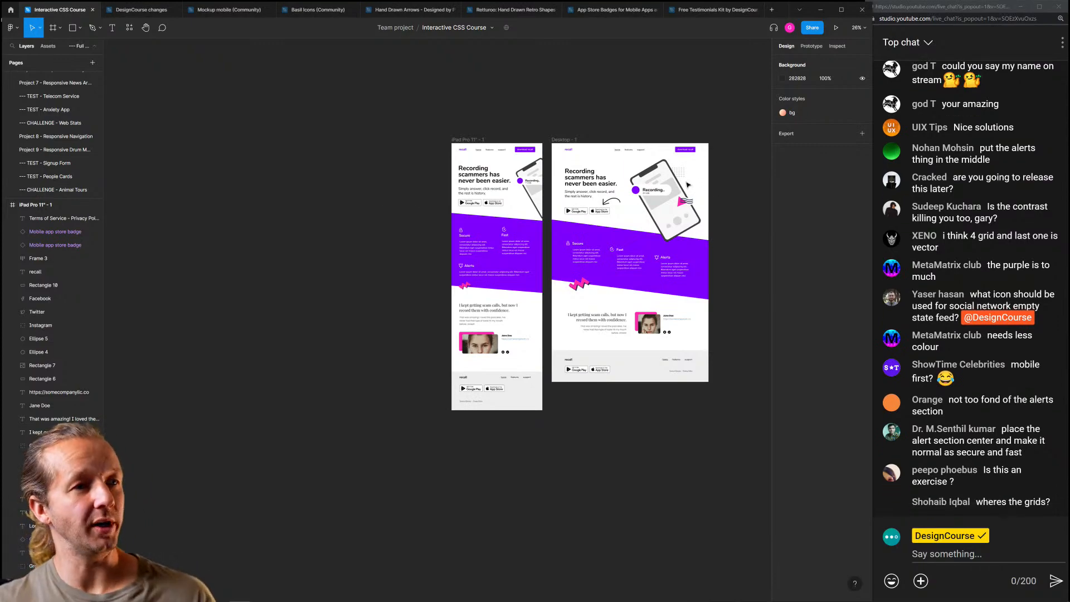
{"action": "scroll", "coordinate": [635, 243], "scroll_direction": "up", "scroll_amount": 1}
{"action": "scroll", "coordinate": [616, 267], "scroll_direction": "up", "scroll_amount": 5}
{"action": "left_click_drag", "start_coordinate": [644, 348], "coordinate": [434, 265]}
{"action": "scroll", "coordinate": [440, 262], "scroll_direction": "down", "scroll_amount": 5}
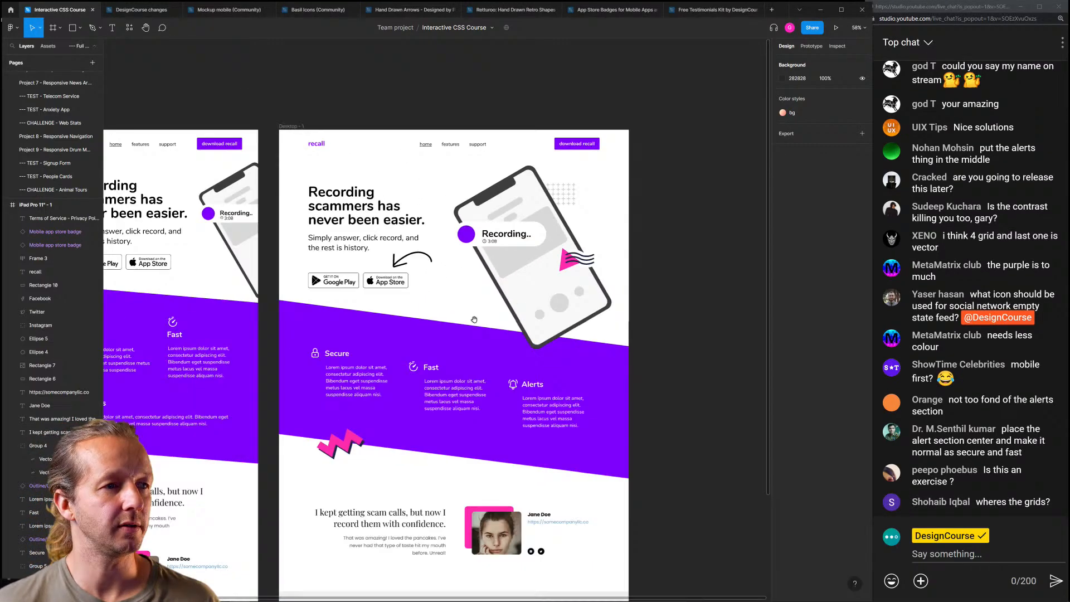
{"action": "left_click_drag", "start_coordinate": [451, 447], "coordinate": [476, 356]}
{"action": "left_click_drag", "start_coordinate": [480, 430], "coordinate": [487, 251]}
{"action": "left_click_drag", "start_coordinate": [502, 332], "coordinate": [522, 514]}
{"action": "left_click_drag", "start_coordinate": [462, 239], "coordinate": [637, 227]}
{"action": "left_click_drag", "start_coordinate": [501, 233], "coordinate": [564, 277]}
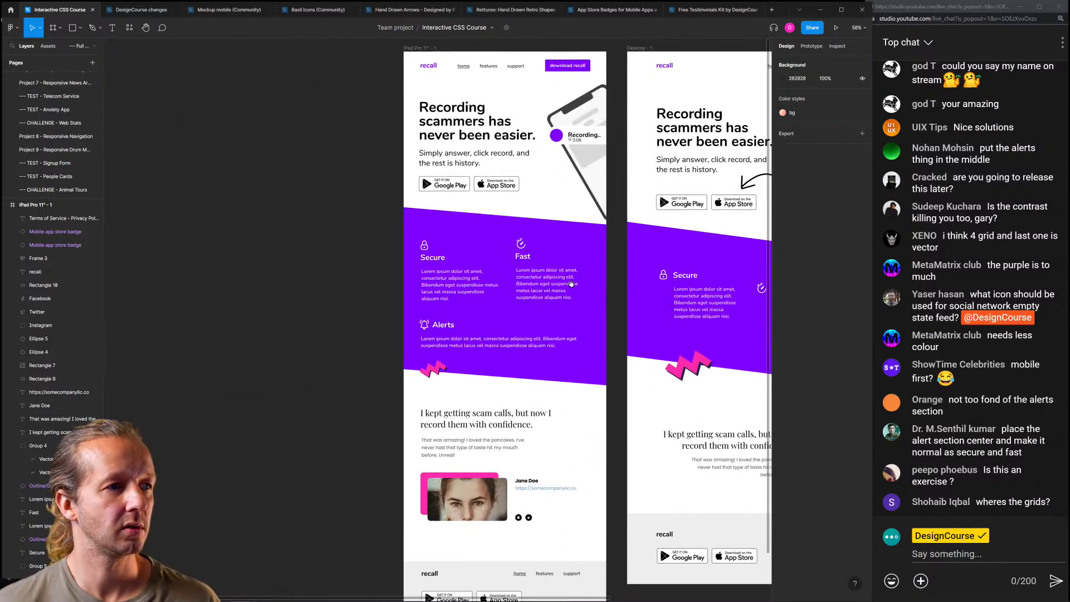
Reduce the font size of the iPad hero paragraph to 28
{"action": "left_click", "coordinate": [470, 157]}
{"action": "left_click", "coordinate": [833, 257]}
{"action": "key", "text": "Down"}
{"action": "key", "text": "Down"}
{"action": "key", "text": "Down"}
{"action": "key", "text": "Down"}
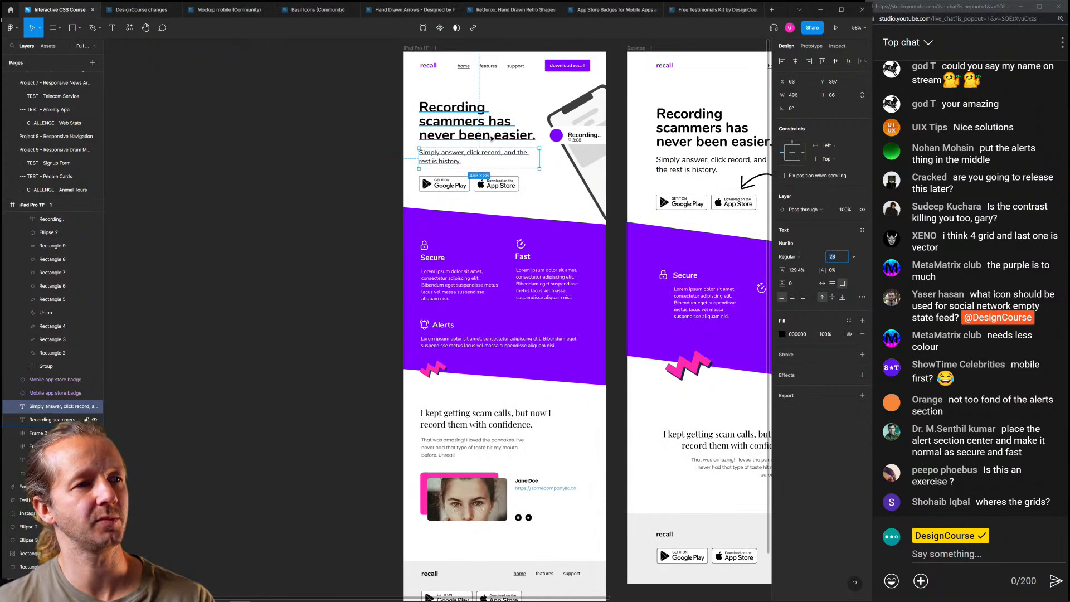
Reduce the font size of the iPad hero heading to 58
{"action": "left_click", "coordinate": [491, 139]}
{"action": "key", "text": "Down"}
{"action": "key", "text": "Down"}
{"action": "key", "text": "Down"}
{"action": "key", "text": "Down"}
{"action": "key", "text": "Down"}
{"action": "key", "text": "Down"}
{"action": "key", "text": "Down"}
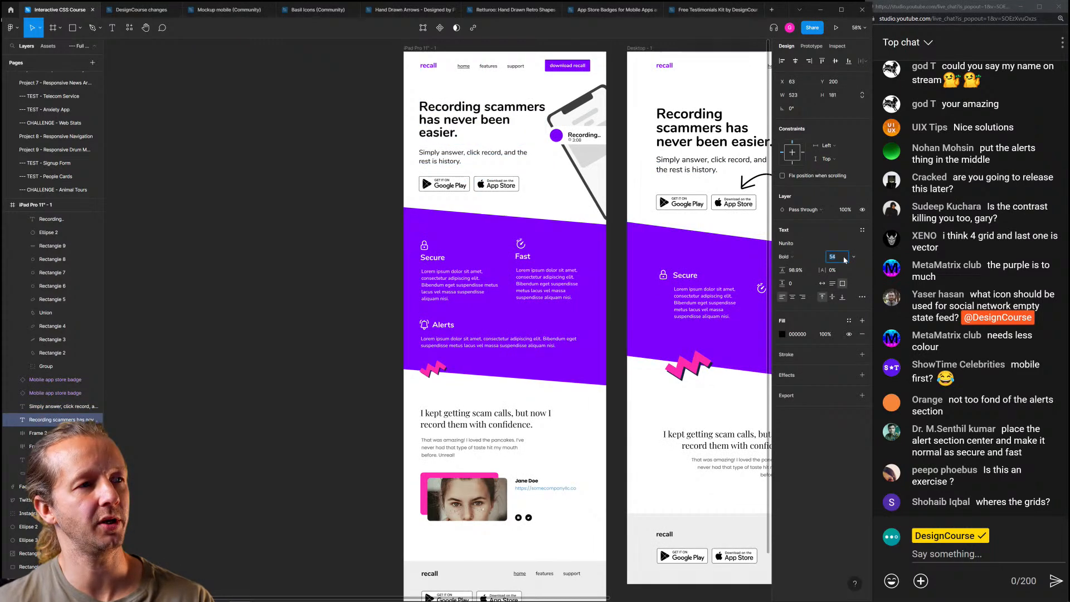
Narrow the iPad hero heading's text box so "scammers" wraps to the second line, and move the phone mockup left
{"action": "mouse_move", "coordinate": [547, 119]}
{"action": "left_mouse_down"}
{"action": "mouse_move", "coordinate": [518, 119]}
{"action": "mouse_move", "coordinate": [553, 104]}
{"action": "left_mouse_up"}
{"action": "left_click_drag", "start_coordinate": [586, 156], "coordinate": [578, 140]}
{"action": "left_click", "coordinate": [327, 288]}
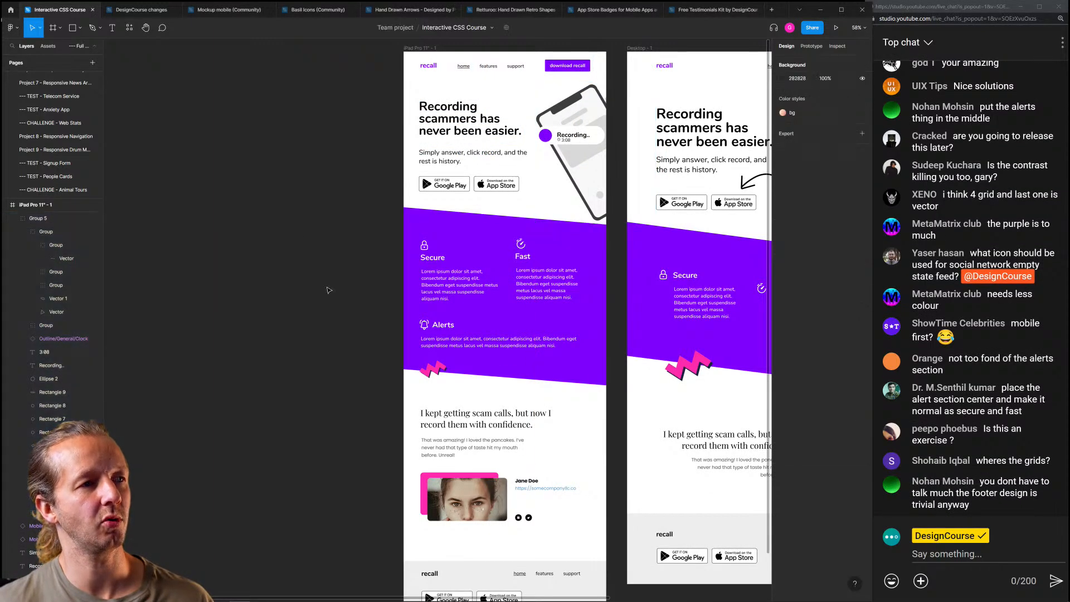
Add an iPhone 14 frame left of the iPad frame, level with its top, and extend its height to 4037 px
{"action": "scroll", "coordinate": [328, 288], "scroll_direction": "down", "scroll_amount": 3}
{"action": "left_click_drag", "start_coordinate": [306, 302], "coordinate": [321, 240]}
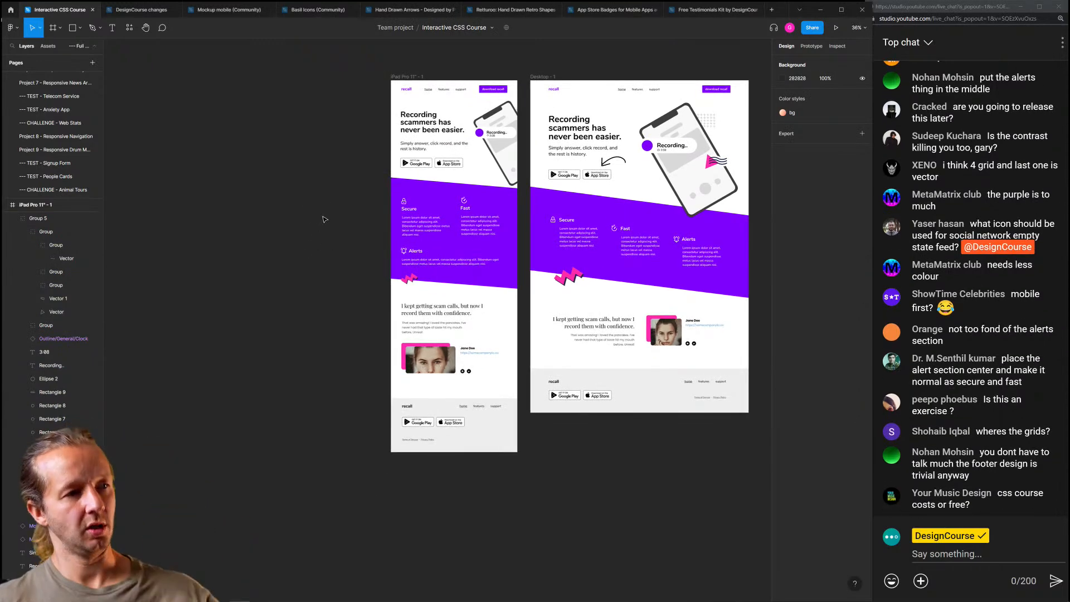
{"action": "left_click_drag", "start_coordinate": [308, 191], "coordinate": [382, 207]}
{"action": "left_click", "coordinate": [54, 27]}
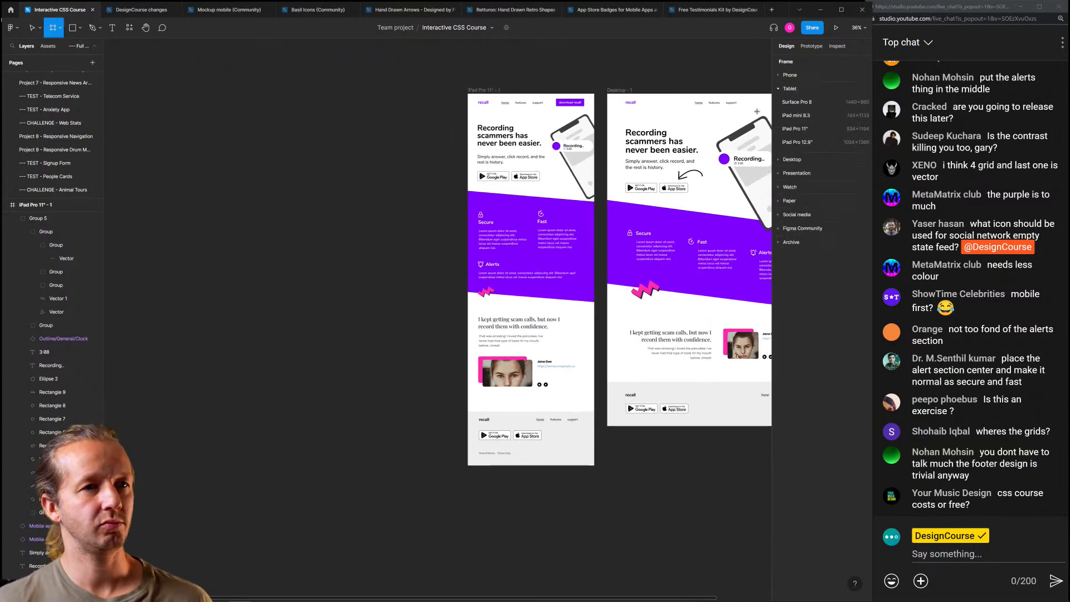
{"action": "left_click", "coordinate": [791, 74]}
{"action": "left_click", "coordinate": [797, 88]}
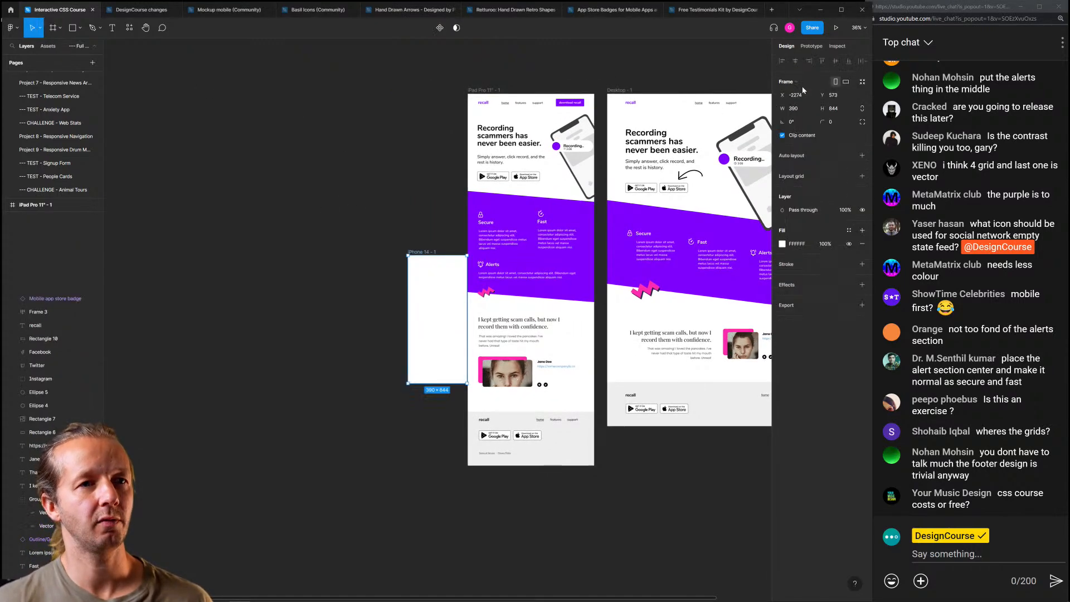
{"action": "left_click_drag", "start_coordinate": [444, 336], "coordinate": [428, 175]}
{"action": "left_click_drag", "start_coordinate": [430, 224], "coordinate": [411, 568]}
{"action": "left_click", "coordinate": [580, 468]}
Copy the recall logo from the iPad header into the top of the iPhone frame and nudge it closer to the left edge
{"action": "left_click_drag", "start_coordinate": [532, 432], "coordinate": [494, 583]}
{"action": "scroll", "coordinate": [366, 161], "scroll_direction": "up", "scroll_amount": 3}
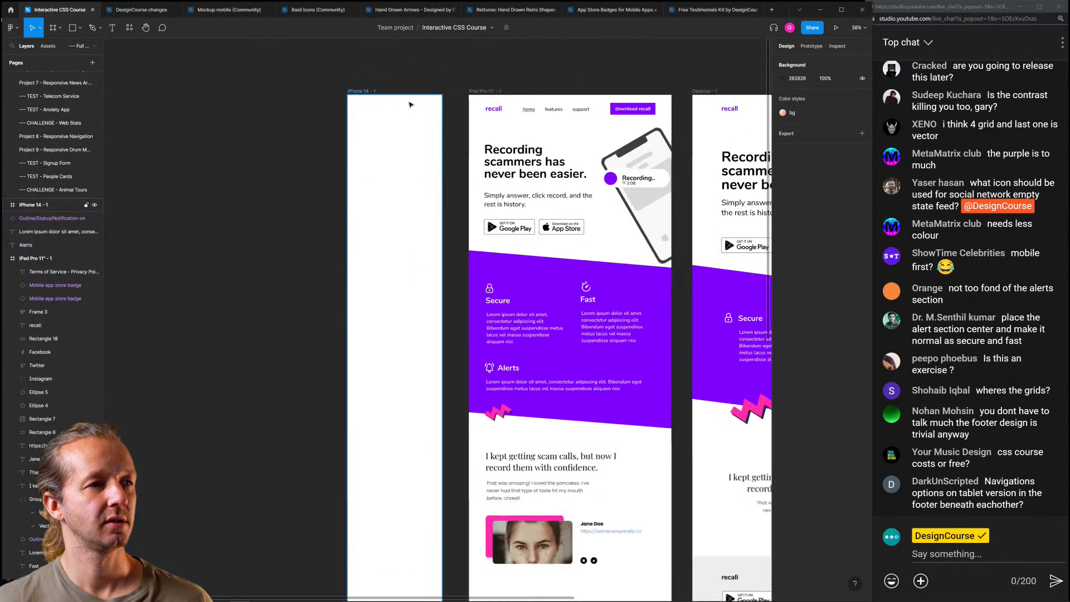
{"action": "scroll", "coordinate": [485, 145], "scroll_direction": "up", "scroll_amount": 3}
{"action": "left_click", "coordinate": [489, 155]}
{"action": "left_click_drag", "start_coordinate": [477, 156], "coordinate": [315, 158]}
{"action": "left_click", "coordinate": [335, 94]}
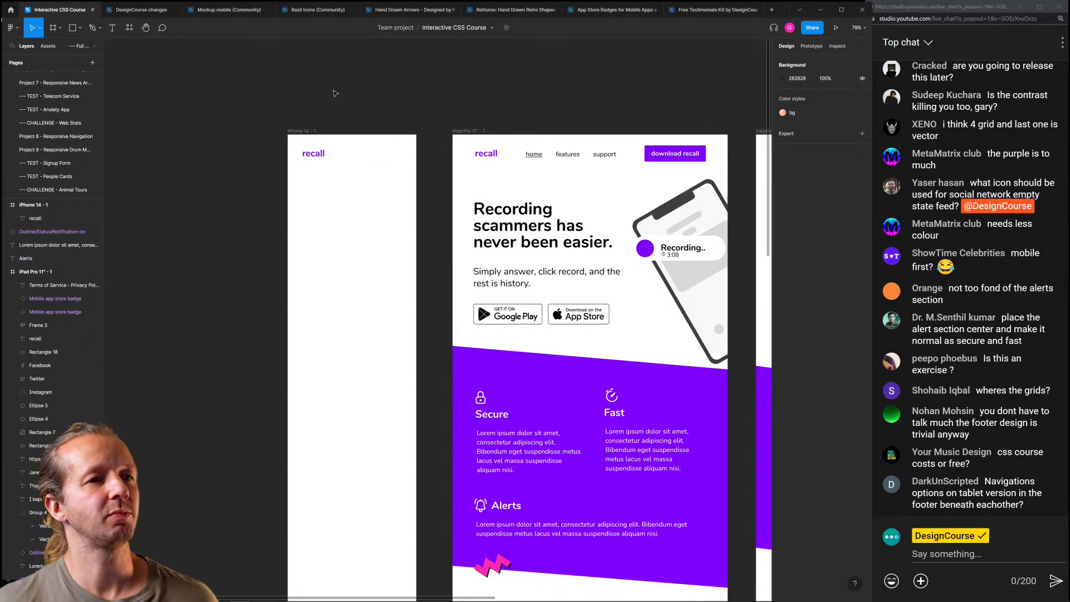
{"action": "scroll", "coordinate": [432, 143], "scroll_direction": "up", "scroll_amount": 5}
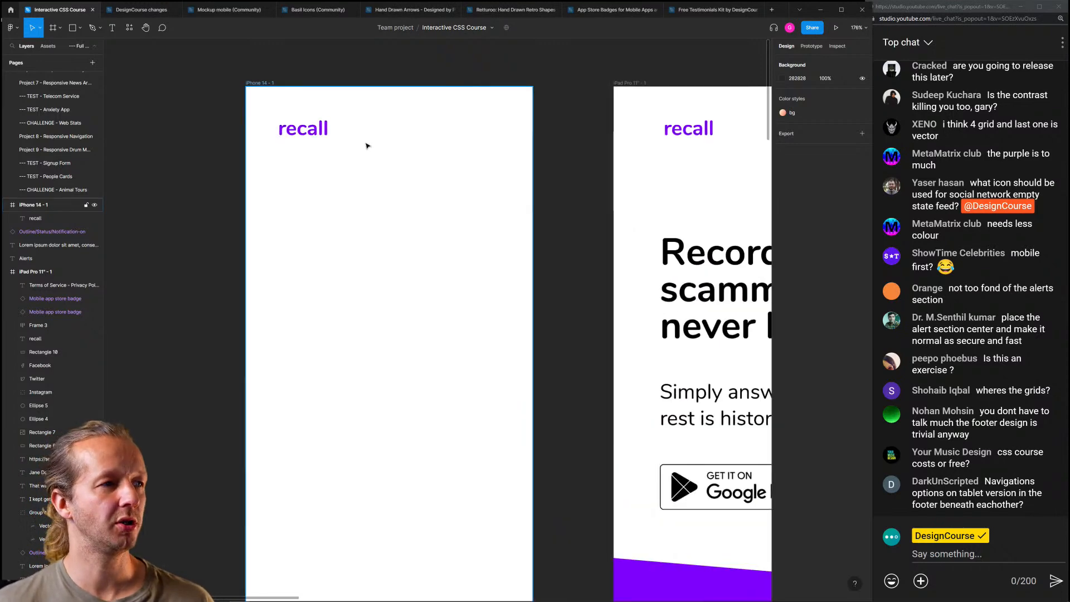
{"action": "scroll", "coordinate": [411, 148], "scroll_direction": "down", "scroll_amount": 2}
{"action": "left_click", "coordinate": [335, 136]}
{"action": "key", "text": "shift+Left"}
Add a layout grid to the iPhone 14 frame, switch it to columns and set the count to 4
{"action": "left_click", "coordinate": [316, 108]}
{"action": "left_click", "coordinate": [309, 103]}
{"action": "left_click", "coordinate": [798, 176]}
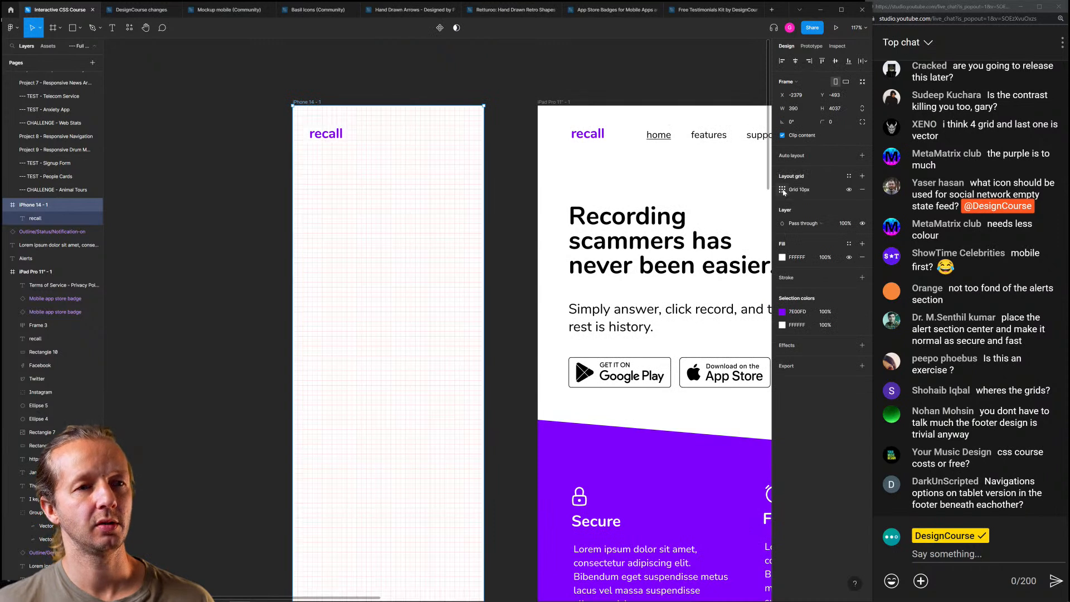
{"action": "left_click", "coordinate": [782, 190]}
{"action": "left_click", "coordinate": [686, 192]}
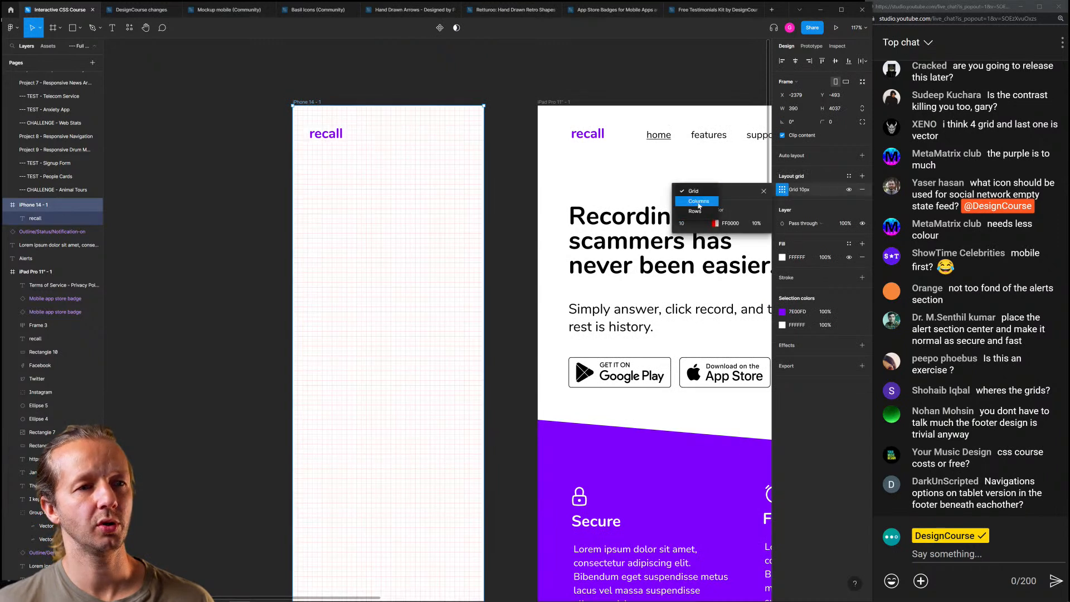
{"action": "left_click", "coordinate": [699, 201]}
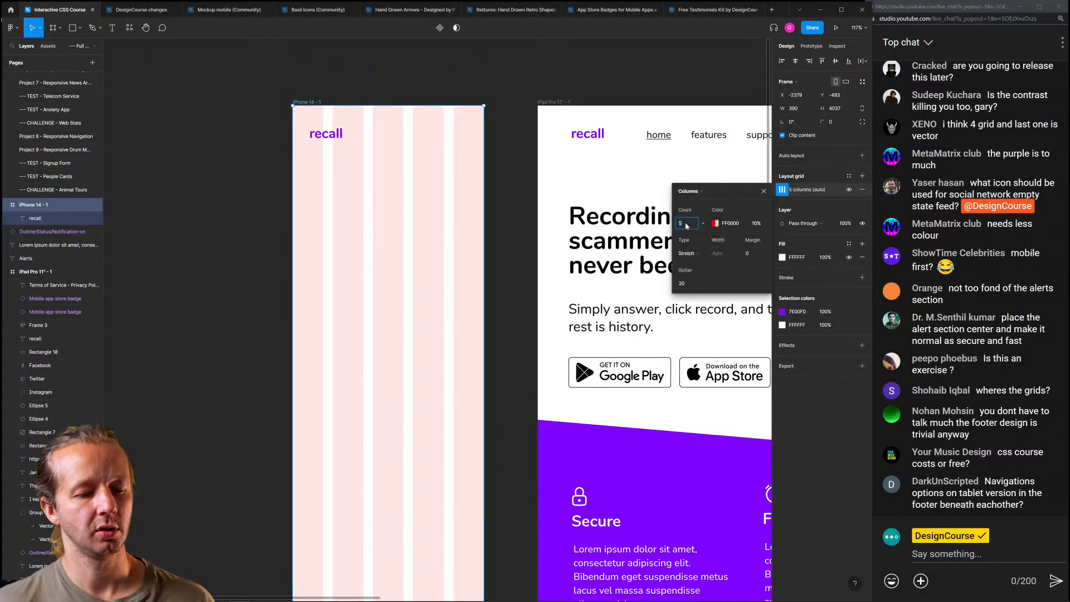
{"action": "left_click", "coordinate": [687, 226]}
{"action": "type", "text": "4"}
{"action": "key", "text": "Return"}
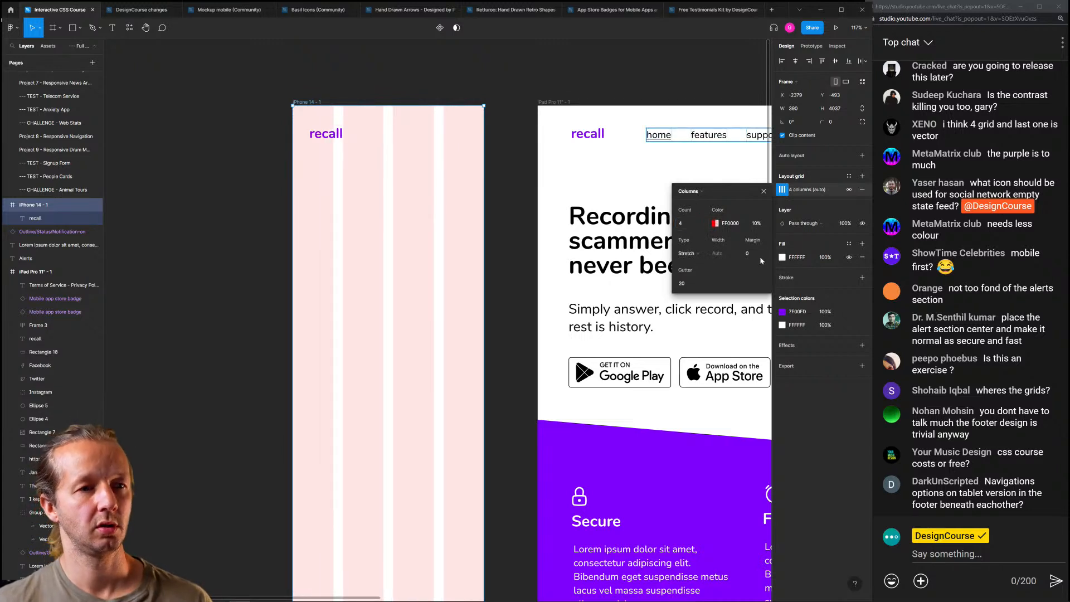
Set the margin of the iPhone frame's column grid to 26
{"action": "type", "text": "20"}
{"action": "key", "text": "Return"}
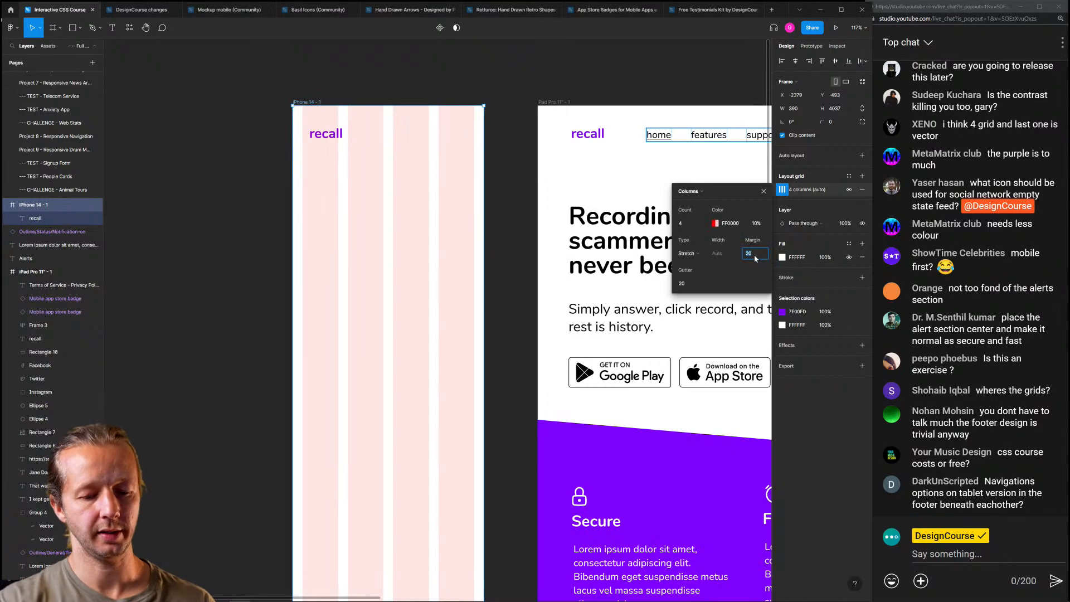
{"action": "type", "text": "40"}
{"action": "key", "text": "Return"}
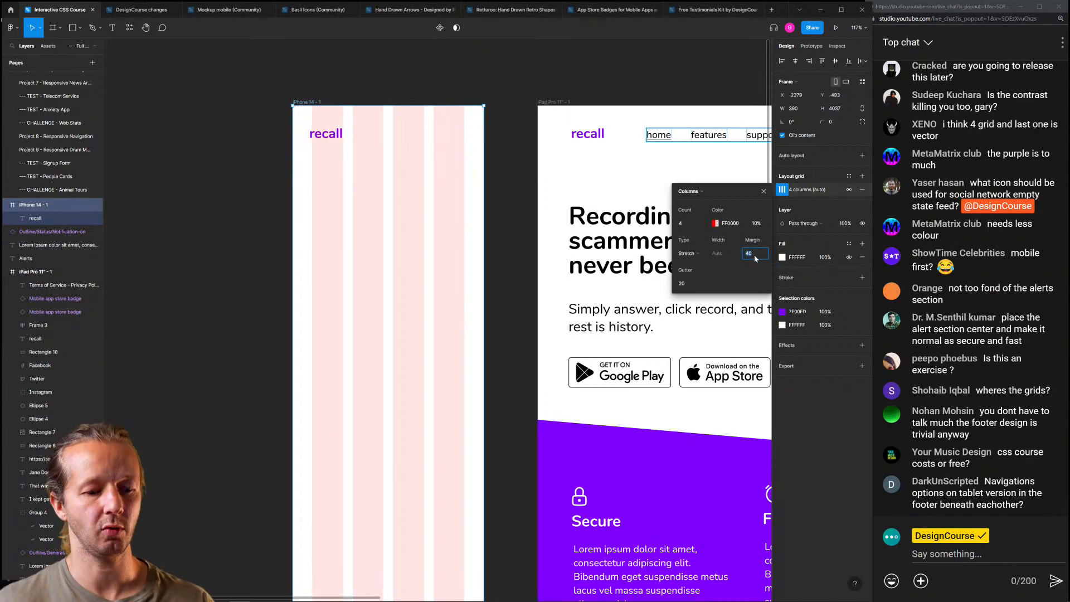
{"action": "key", "text": "Return"}
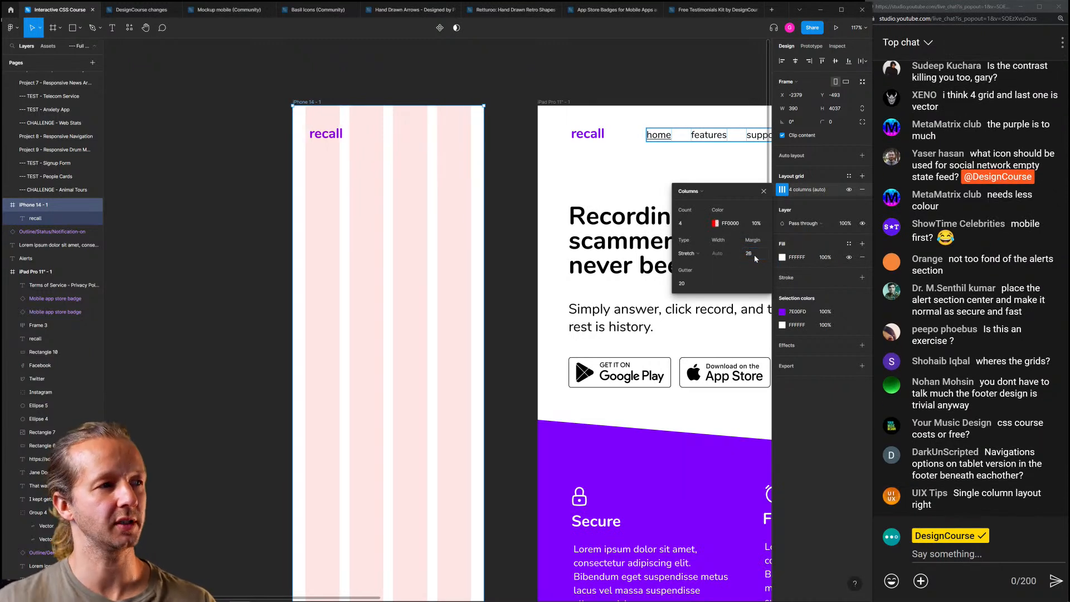
{"action": "key", "text": "Escape"}
Move the iPhone logo up and align it with the first column's left edge, at X 26 and Y 15
{"action": "left_click", "coordinate": [329, 137]}
{"action": "left_click_drag", "start_coordinate": [329, 137], "coordinate": [326, 124]}
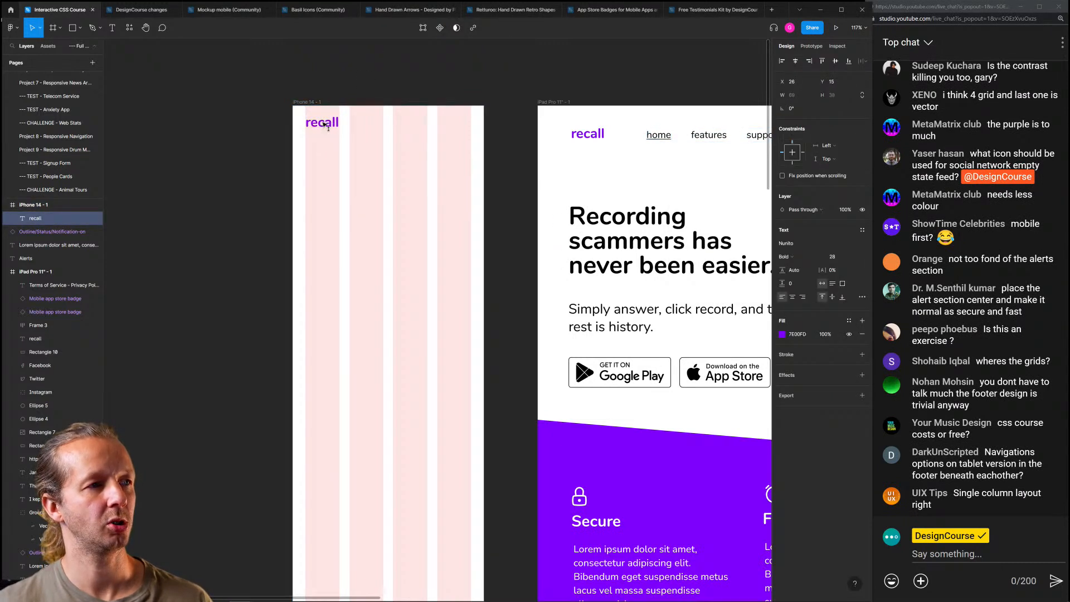
{"action": "left_click", "coordinate": [359, 78]}
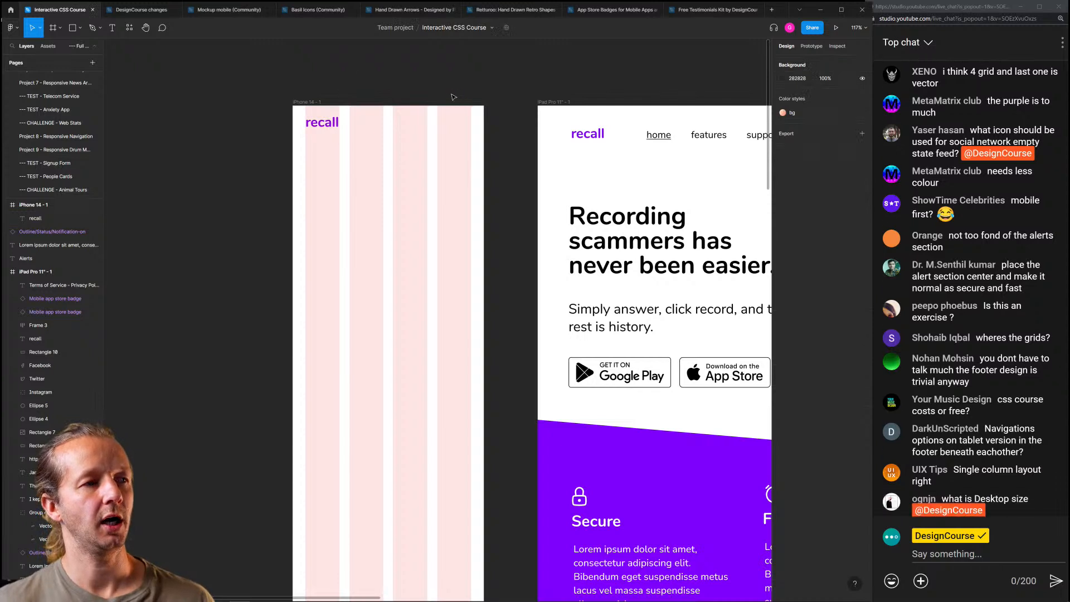
{"action": "right_click", "coordinate": [358, 75]}
{"action": "mouse_move", "coordinate": [393, 146]}
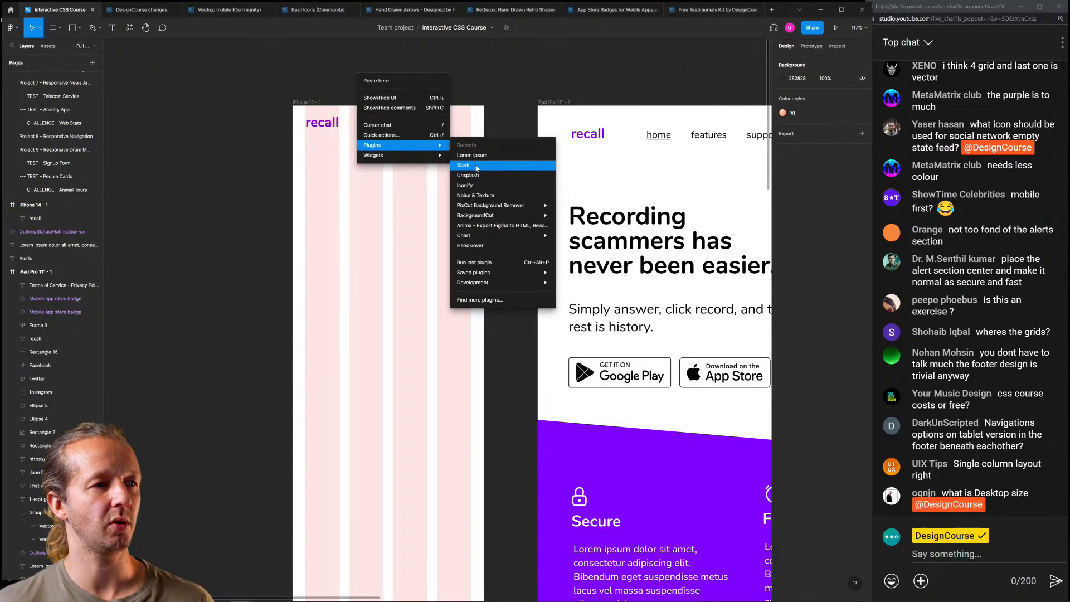
{"action": "left_click", "coordinate": [376, 81]}
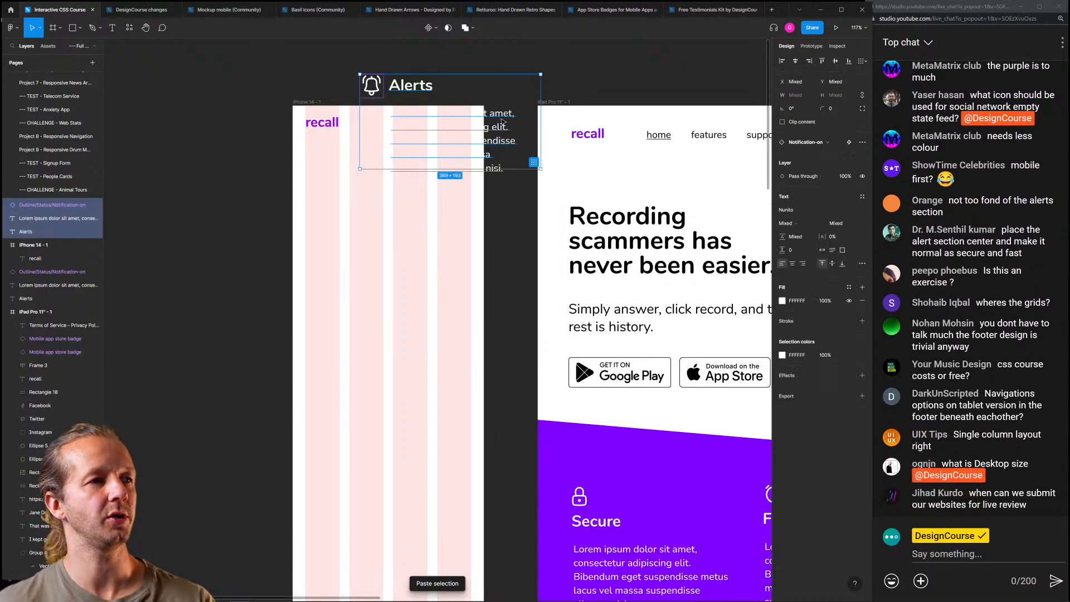
{"action": "key", "text": "Delete"}
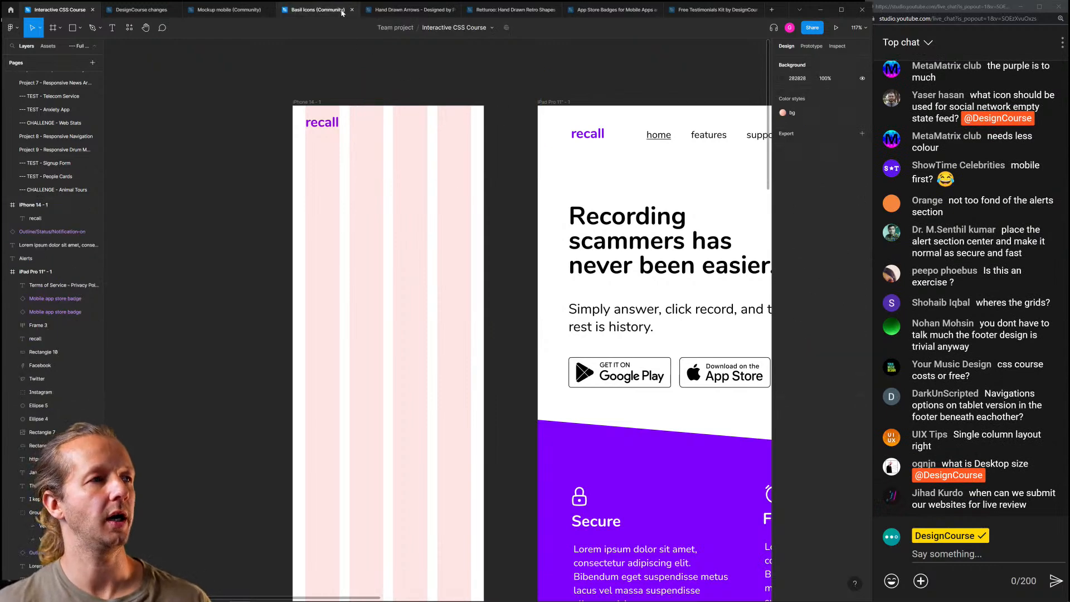
Copy the outline Menu icon from the Basil Icons file into the iPhone frame and place it in the header
{"action": "left_click", "coordinate": [318, 9]}
{"action": "scroll", "coordinate": [440, 323], "scroll_direction": "down", "scroll_amount": 5}
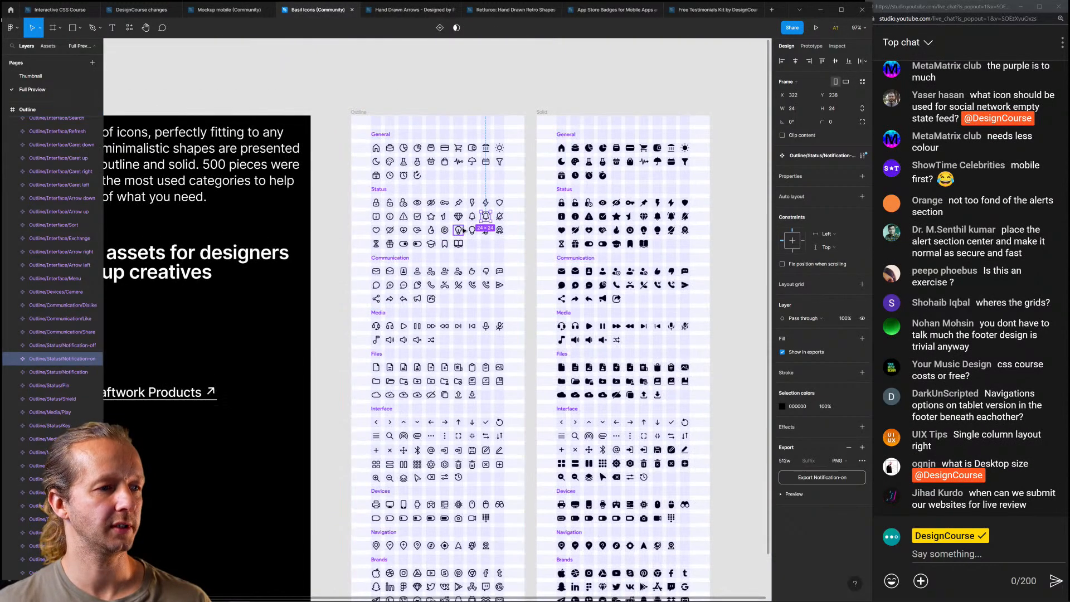
{"action": "scroll", "coordinate": [459, 333], "scroll_direction": "down", "scroll_amount": 5}
{"action": "scroll", "coordinate": [428, 456], "scroll_direction": "up", "scroll_amount": 5}
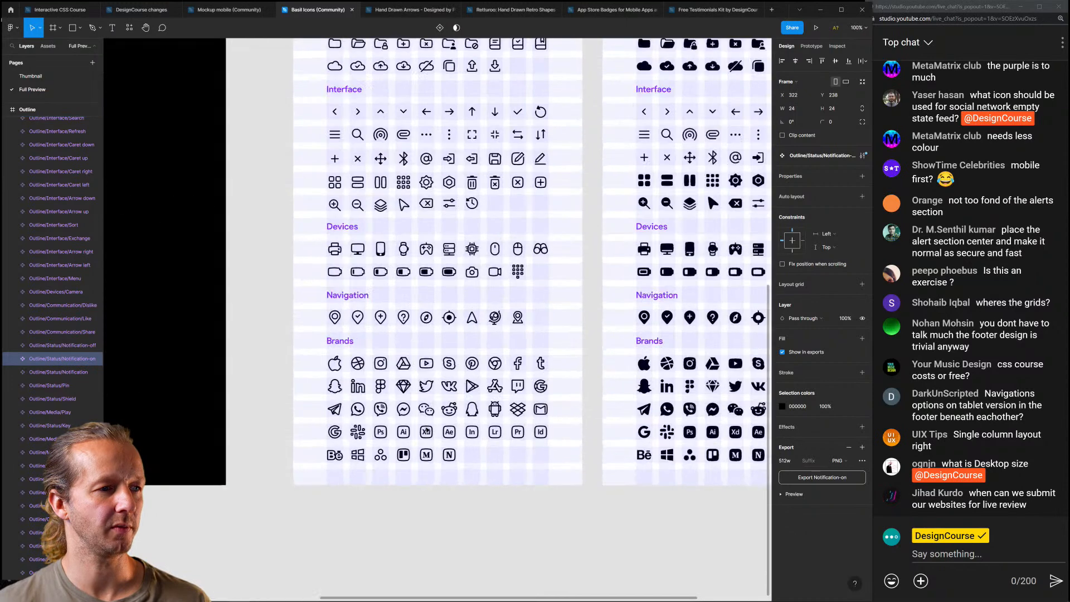
{"action": "left_click", "coordinate": [333, 121]}
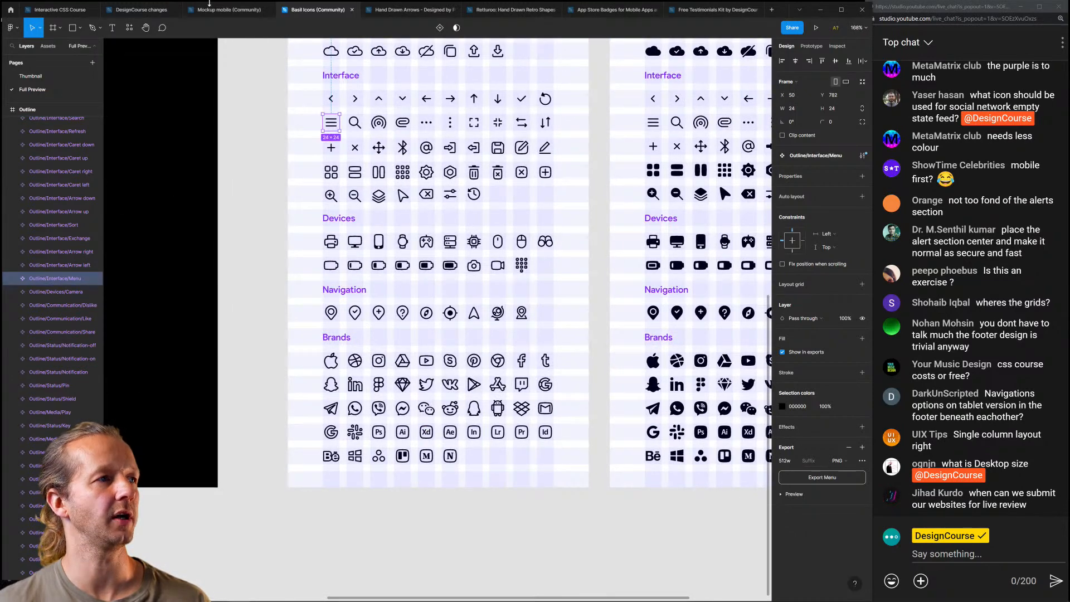
{"action": "left_click", "coordinate": [79, 11]}
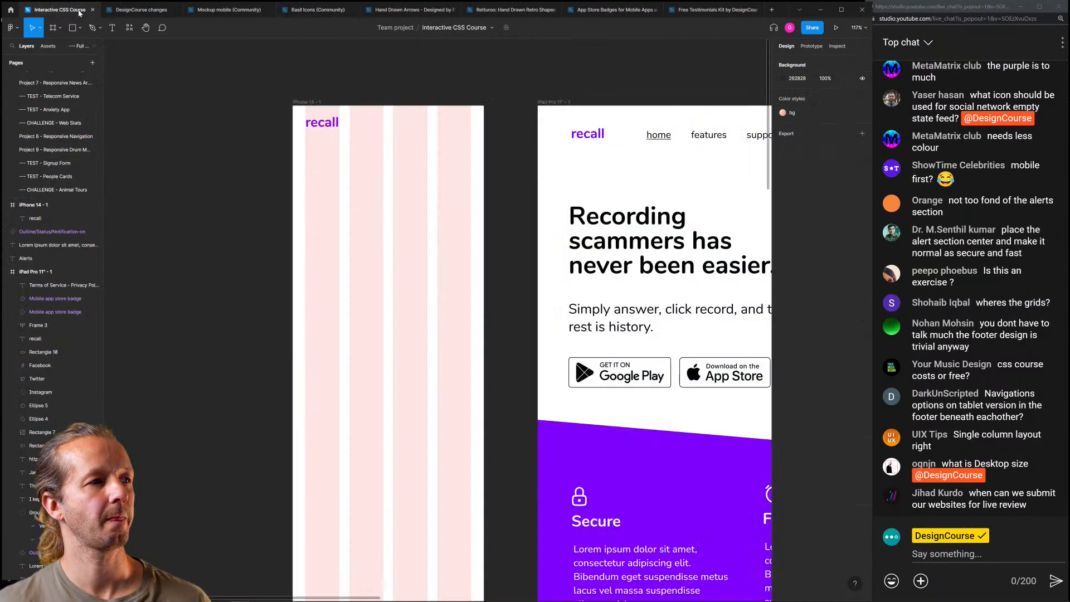
{"action": "key", "text": "ctrl+v"}
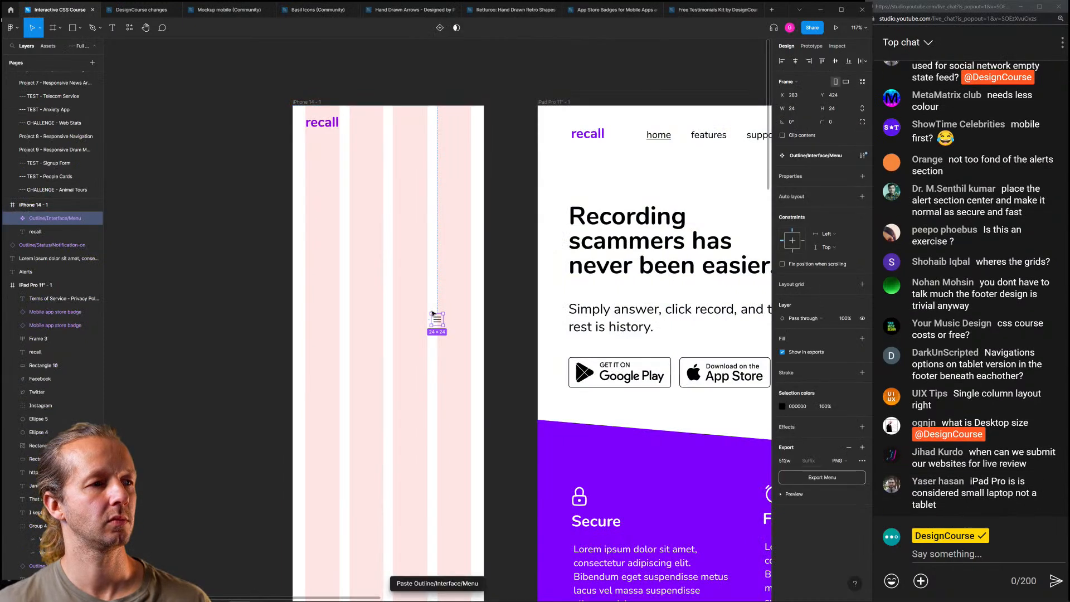
{"action": "left_click_drag", "start_coordinate": [440, 322], "coordinate": [464, 129]}
{"action": "left_click_drag", "start_coordinate": [464, 129], "coordinate": [384, 123]}
Copy the "download recall" button from the iPad header into the iPhone header
{"action": "left_click", "coordinate": [390, 139]}
{"action": "left_click_drag", "start_coordinate": [391, 139], "coordinate": [248, 169]}
{"action": "left_click_drag", "start_coordinate": [693, 169], "coordinate": [247, 169]}
{"action": "scroll", "coordinate": [183, 161], "scroll_direction": "up", "scroll_amount": 3}
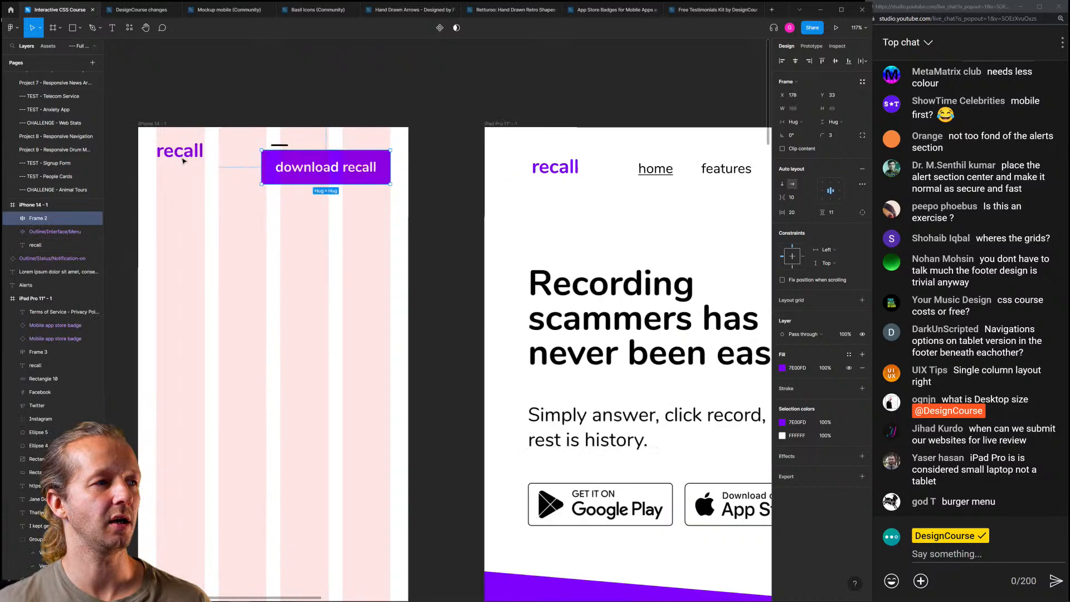
{"action": "scroll", "coordinate": [183, 161], "scroll_direction": "up", "scroll_amount": 4}
Set the iPhone download button's label to font size 16 and move the button up to the header's right margin
{"action": "left_click", "coordinate": [322, 168]}
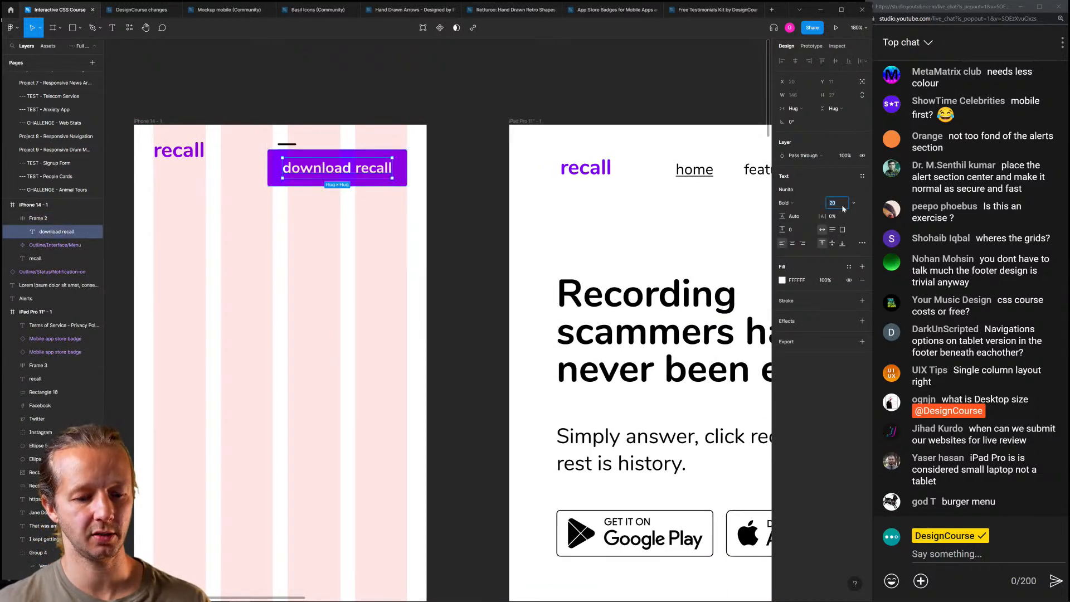
{"action": "type", "text": "16"}
{"action": "key", "text": "Return"}
{"action": "left_click", "coordinate": [342, 195]}
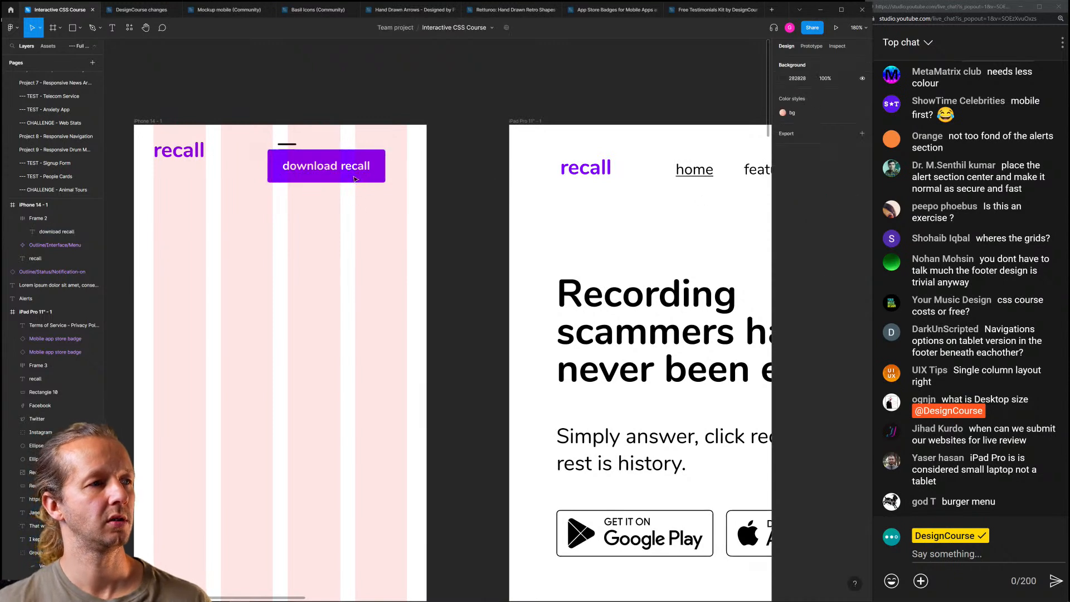
{"action": "left_click", "coordinate": [364, 170]}
{"action": "left_click_drag", "start_coordinate": [362, 173], "coordinate": [383, 160]}
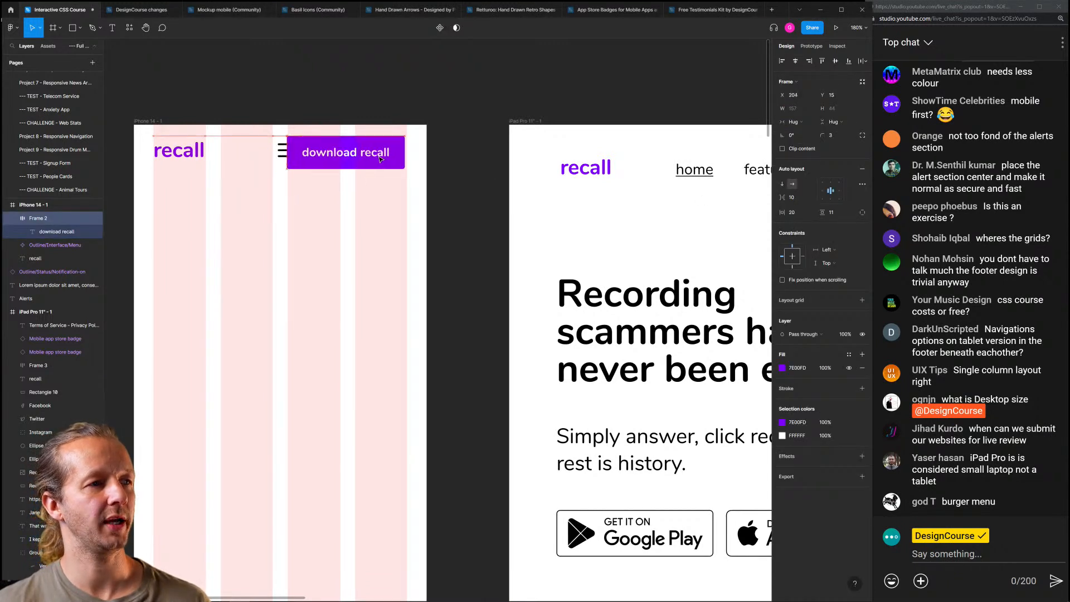
Place the menu icon just left of the download button and vertically align the logo, icon and button
{"action": "left_click_drag", "start_coordinate": [286, 150], "coordinate": [262, 156]}
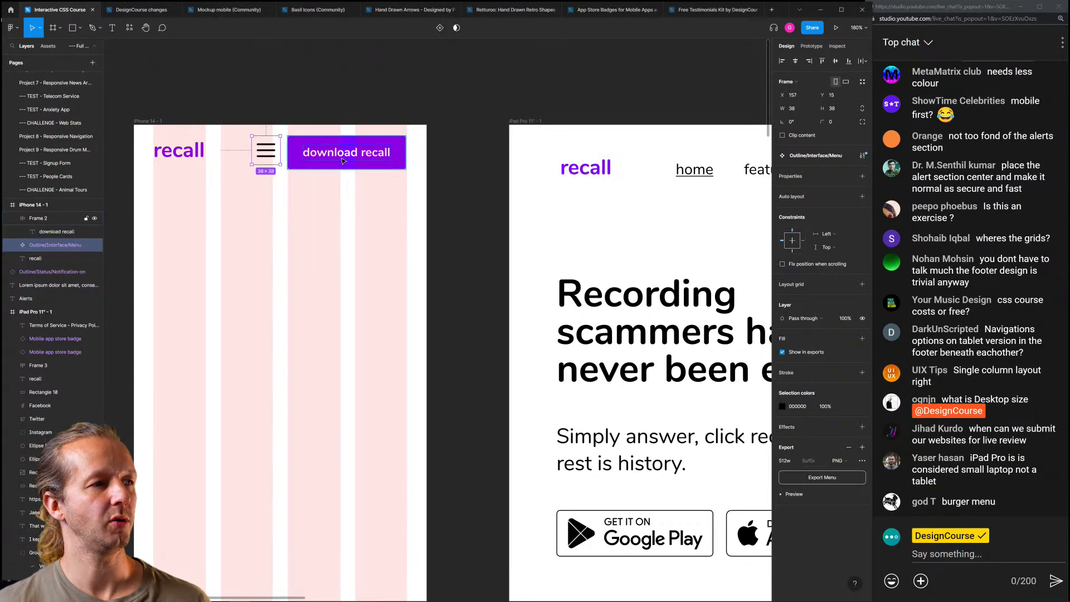
{"action": "left_click", "coordinate": [368, 160]}
{"action": "left_click_drag", "start_coordinate": [368, 157], "coordinate": [360, 157]}
{"action": "left_click", "coordinate": [200, 152], "text": "shift"}
{"action": "left_click", "coordinate": [274, 152], "text": "shift"}
{"action": "left_click", "coordinate": [365, 130]}
Shrink the iPhone download button to 142 × 38 and move the menu icon closer to it
{"action": "left_click", "coordinate": [361, 167]}
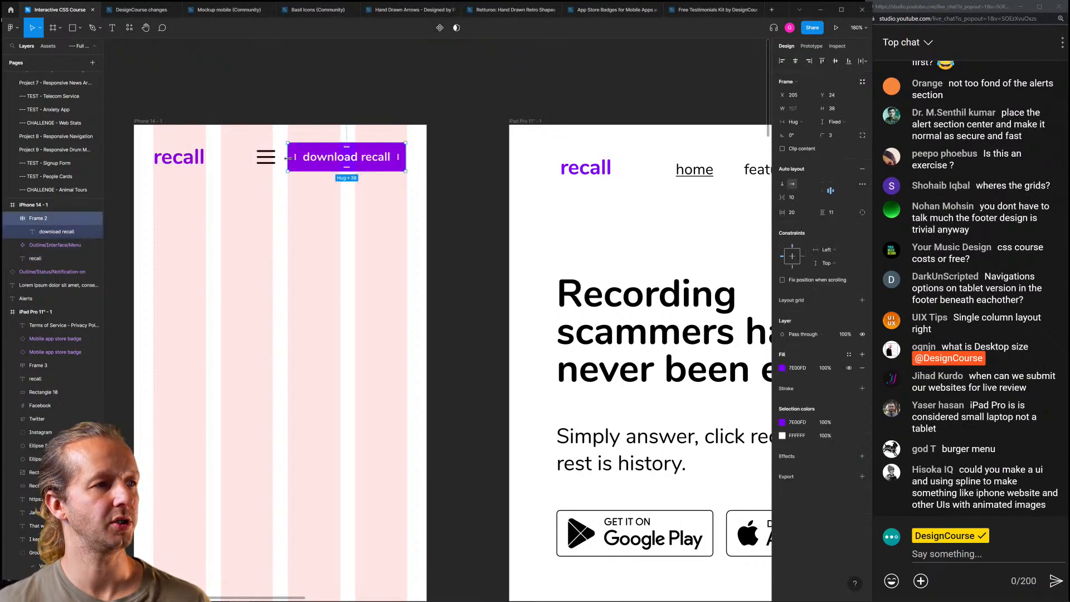
{"action": "mouse_move", "coordinate": [288, 158]}
{"action": "left_mouse_down"}
{"action": "mouse_move", "coordinate": [272, 161]}
{"action": "mouse_move", "coordinate": [280, 161]}
{"action": "left_mouse_up"}
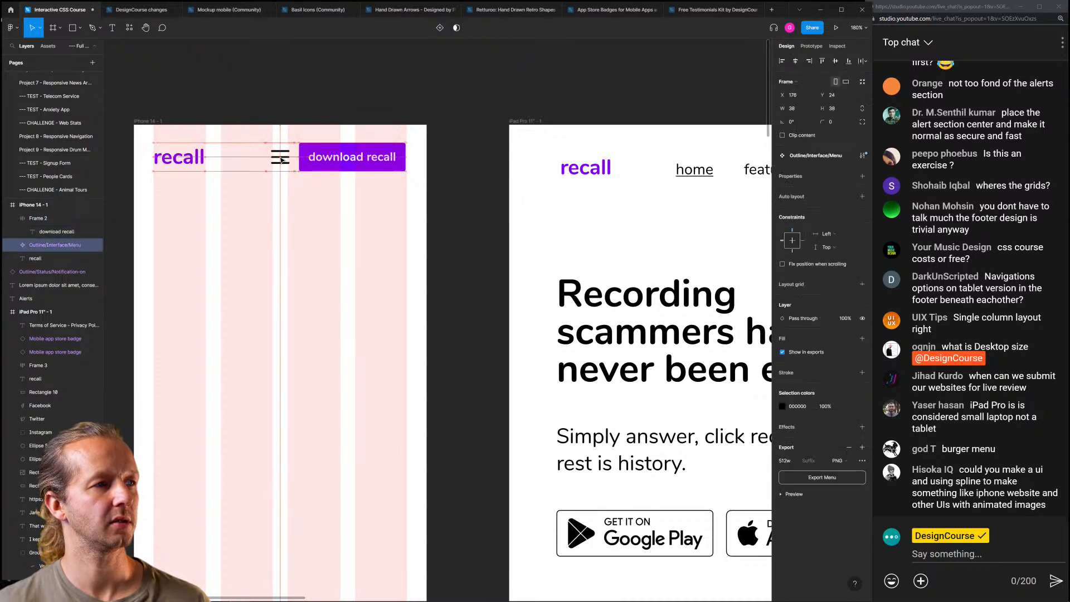
{"action": "key", "text": "Escape"}
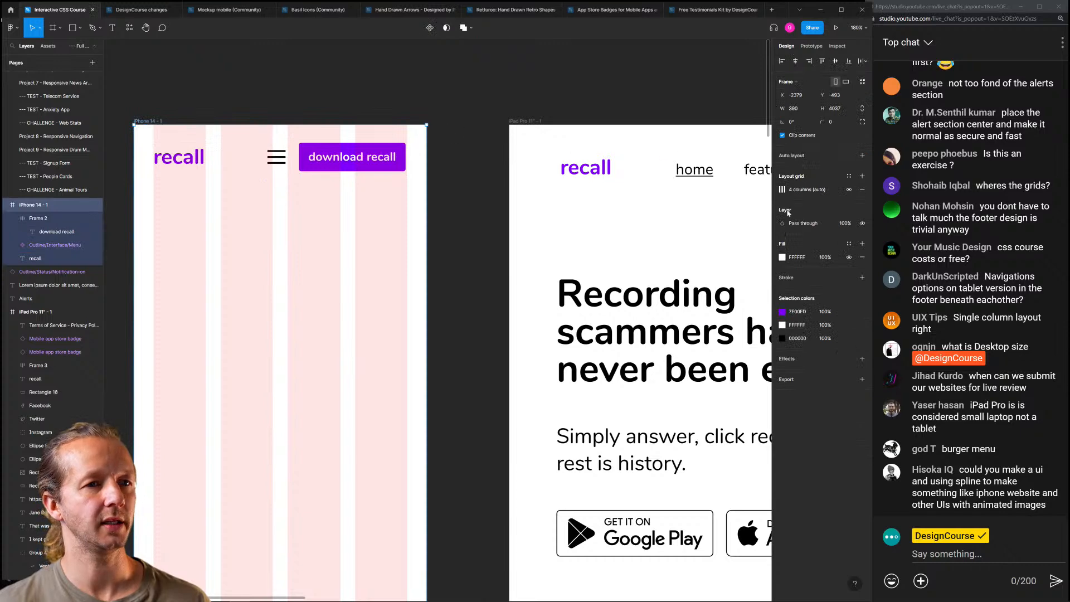
Hide the iPhone frame's column grid and check the header without it
{"action": "left_click", "coordinate": [849, 190]}
{"action": "left_click", "coordinate": [339, 89]}
{"action": "left_click_drag", "start_coordinate": [287, 76], "coordinate": [325, 62]}
{"action": "scroll", "coordinate": [408, 126], "scroll_direction": "down", "scroll_amount": 5}
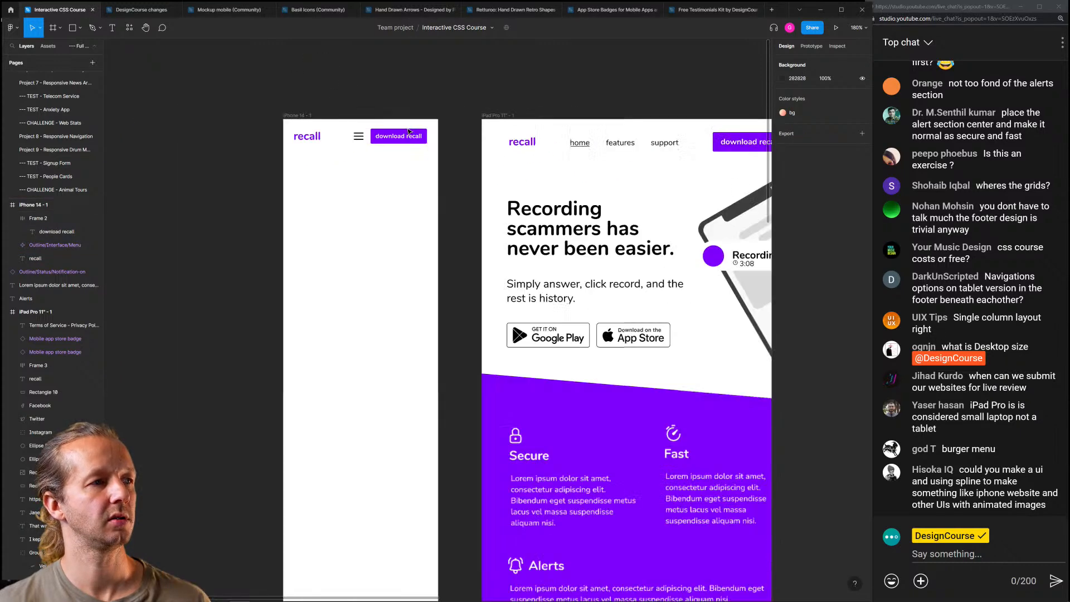
{"action": "scroll", "coordinate": [351, 161], "scroll_direction": "up", "scroll_amount": 5}
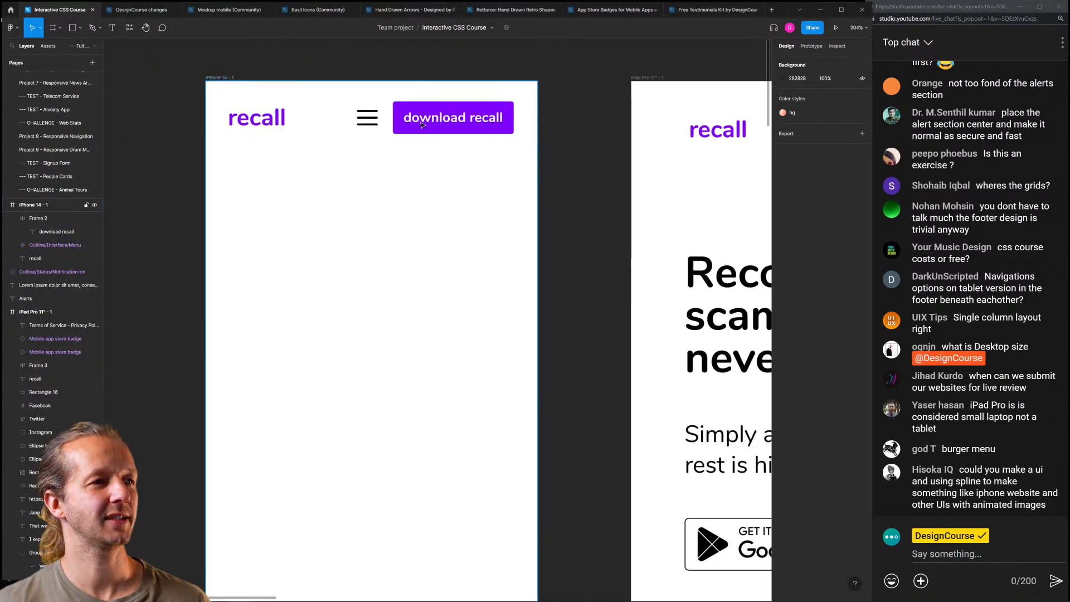
Swap the menu icon and download button so the icon sits at the right margin and the button nearer the logo
{"action": "left_click", "coordinate": [367, 118]}
{"action": "left_click_drag", "start_coordinate": [417, 121], "coordinate": [530, 124]}
{"action": "left_click_drag", "start_coordinate": [458, 122], "coordinate": [400, 123]}
{"action": "left_click_drag", "start_coordinate": [528, 119], "coordinate": [499, 120]}
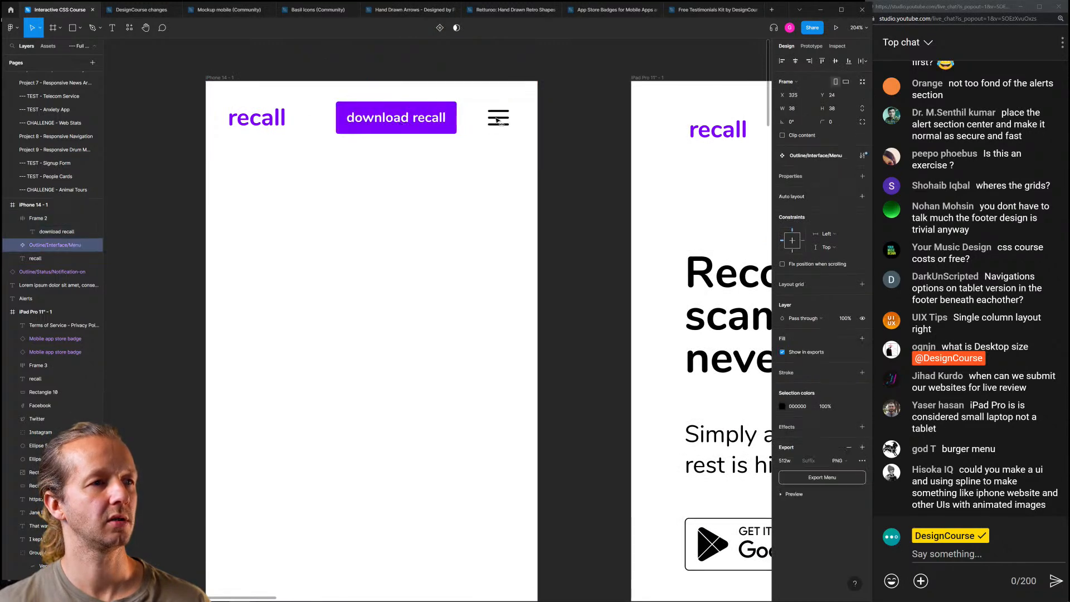
{"action": "left_click_drag", "start_coordinate": [418, 122], "coordinate": [434, 121]}
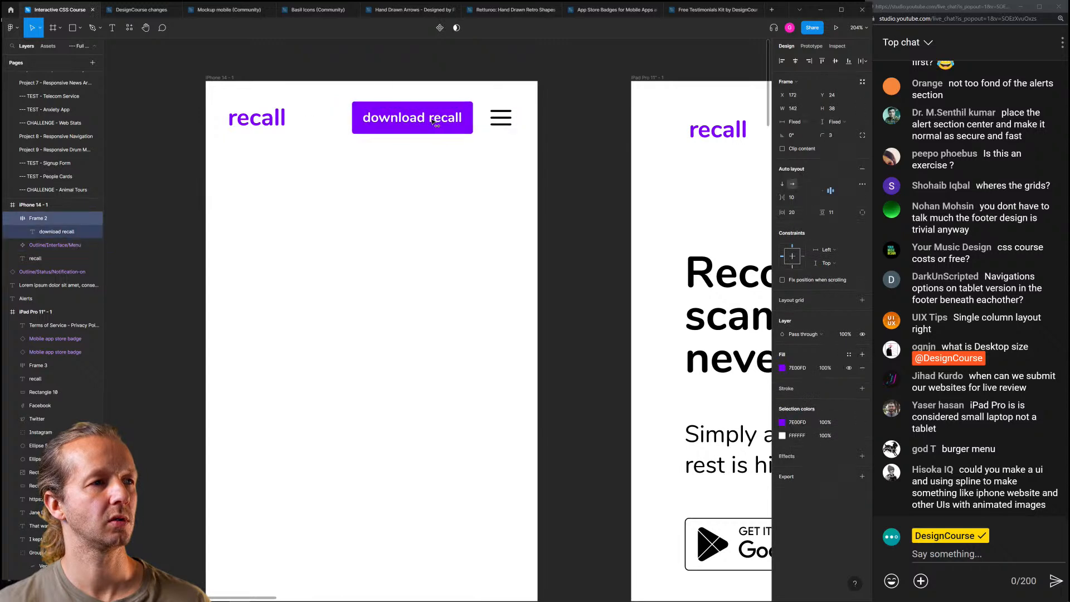
{"action": "left_click", "coordinate": [501, 117]}
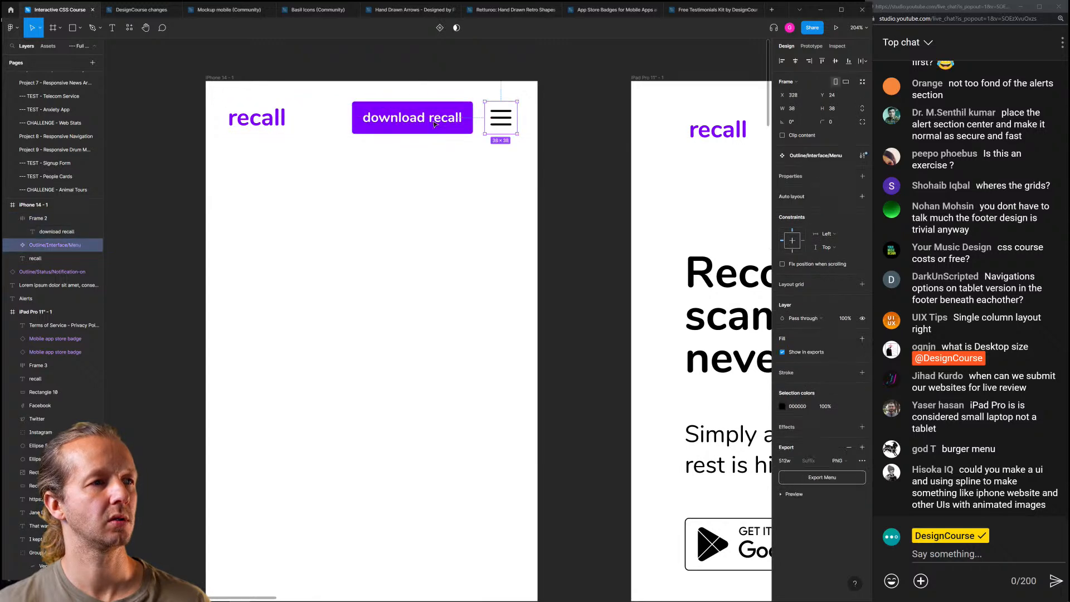
{"action": "left_click", "coordinate": [506, 73]}
{"action": "left_click_drag", "start_coordinate": [452, 120], "coordinate": [424, 120]}
{"action": "left_click", "coordinate": [427, 76]}
Try removing the download button from the iPhone header and nudging the menu icon left
{"action": "left_click", "coordinate": [408, 120]}
{"action": "left_click", "coordinate": [469, 132]}
{"action": "left_click", "coordinate": [500, 119]}
{"action": "left_click", "coordinate": [422, 124]}
{"action": "key", "text": "Delete"}
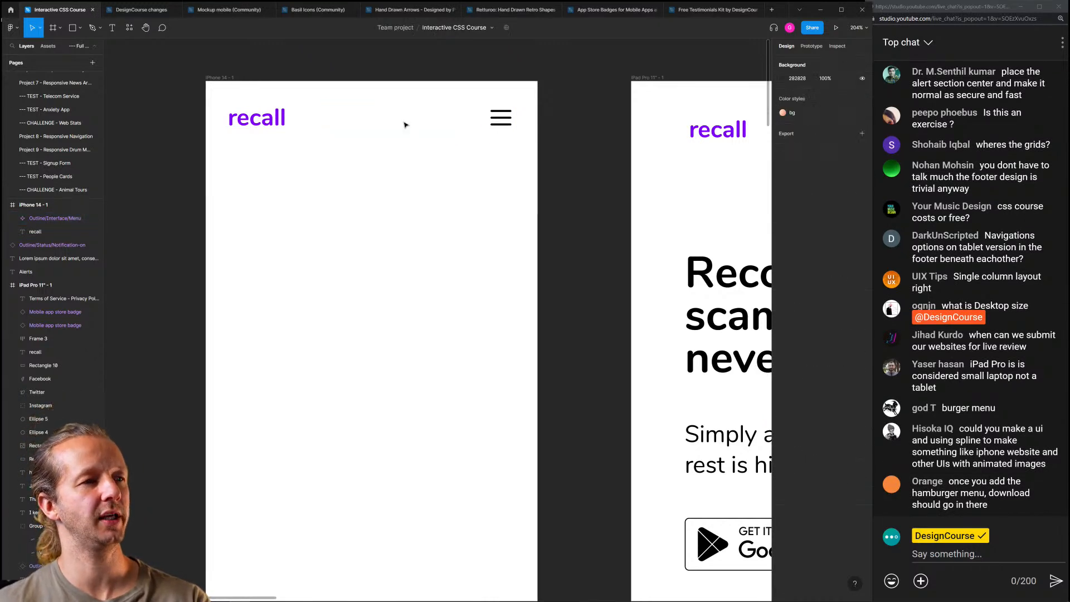
{"action": "left_click", "coordinate": [504, 123]}
{"action": "left_click_drag", "start_coordinate": [503, 123], "coordinate": [500, 123]}
{"action": "left_click", "coordinate": [448, 139]}
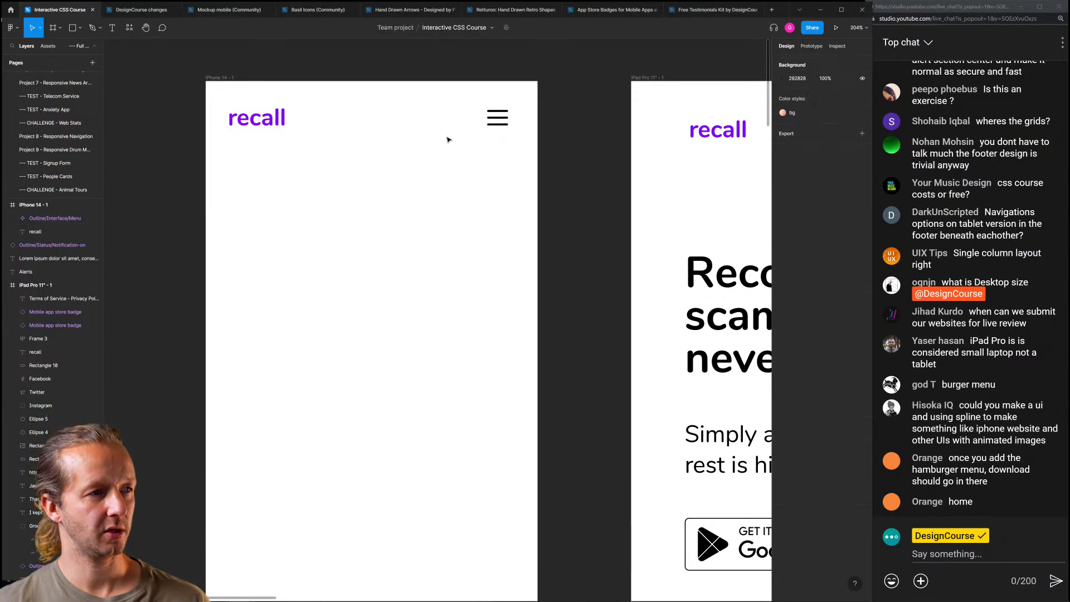
Undo the menu icon nudge and the removal of the iPhone download button
{"action": "key", "text": "ctrl+z"}
{"action": "key", "text": "ctrl+z"}
{"action": "key", "text": "ctrl+z"}
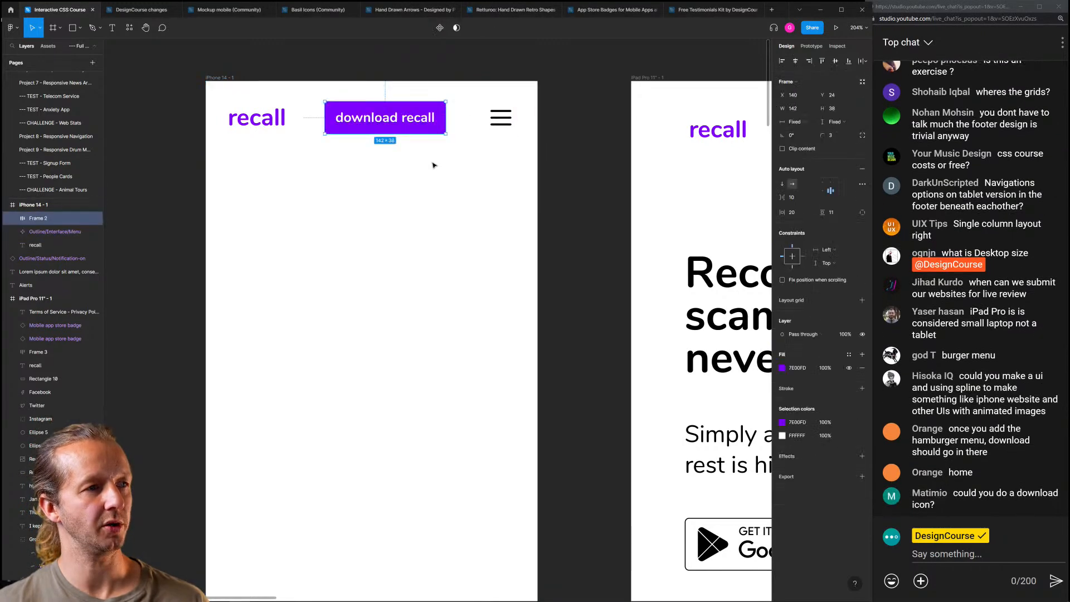
Move the download button out of the iPhone frame onto the empty canvas to its left
{"action": "scroll", "coordinate": [432, 164], "scroll_direction": "down", "scroll_amount": 5}
{"action": "left_click_drag", "start_coordinate": [415, 183], "coordinate": [257, 185]}
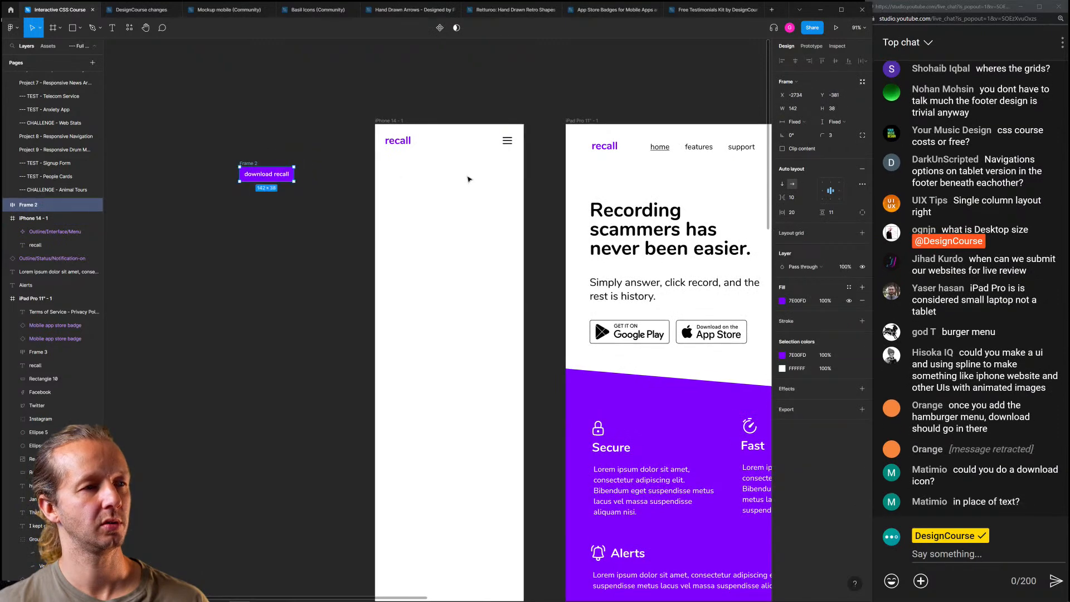
{"action": "left_click", "coordinate": [468, 179]}
Nudge the menu icon slightly left within the iPhone header
{"action": "scroll", "coordinate": [480, 128], "scroll_direction": "up", "scroll_amount": 5}
{"action": "left_click", "coordinate": [537, 160]}
{"action": "key", "text": "shift+Left"}
{"action": "scroll", "coordinate": [466, 192], "scroll_direction": "down", "scroll_amount": 4}
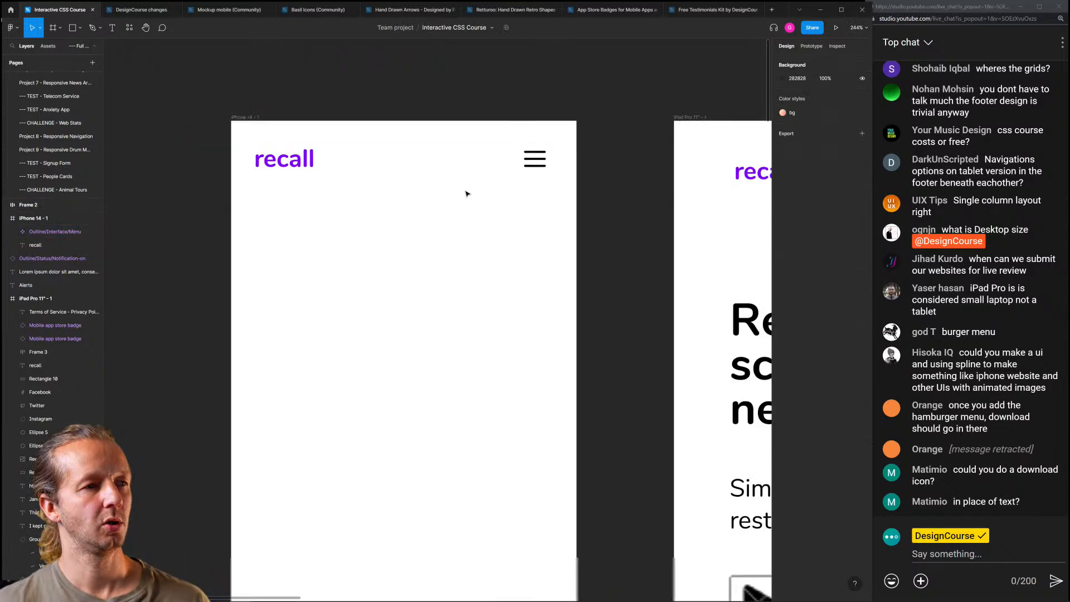
{"action": "left_click", "coordinate": [144, 211]}
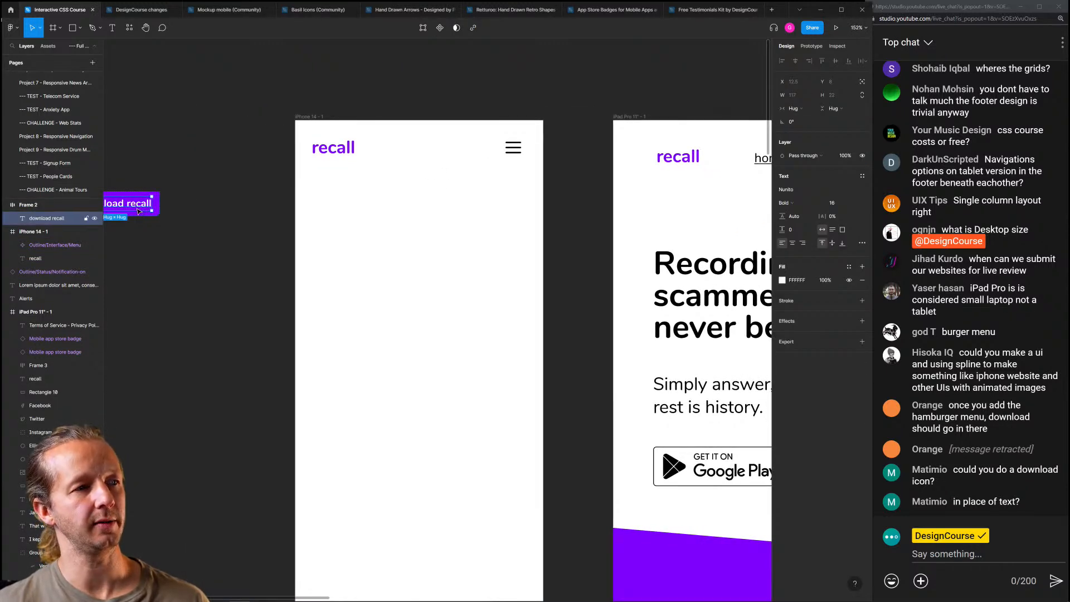
{"action": "left_click_drag", "start_coordinate": [229, 216], "coordinate": [225, 215]}
{"action": "key", "text": "ctrl+z"}
{"action": "left_click", "coordinate": [186, 239]}
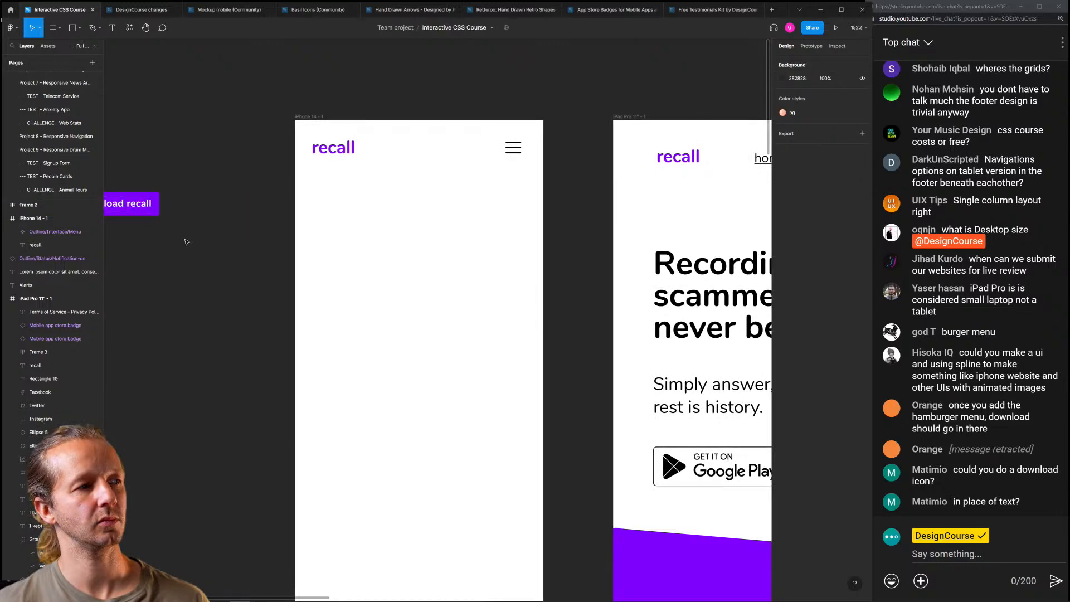
{"action": "left_click", "coordinate": [136, 199]}
{"action": "left_click_drag", "start_coordinate": [136, 204], "coordinate": [239, 215]}
{"action": "key", "text": "ctrl+z"}
{"action": "left_click", "coordinate": [257, 243]}
Move the download button onto the empty canvas just above the iPhone frame
{"action": "scroll", "coordinate": [253, 246], "scroll_direction": "down", "scroll_amount": 4}
{"action": "left_click_drag", "start_coordinate": [311, 242], "coordinate": [252, 206]}
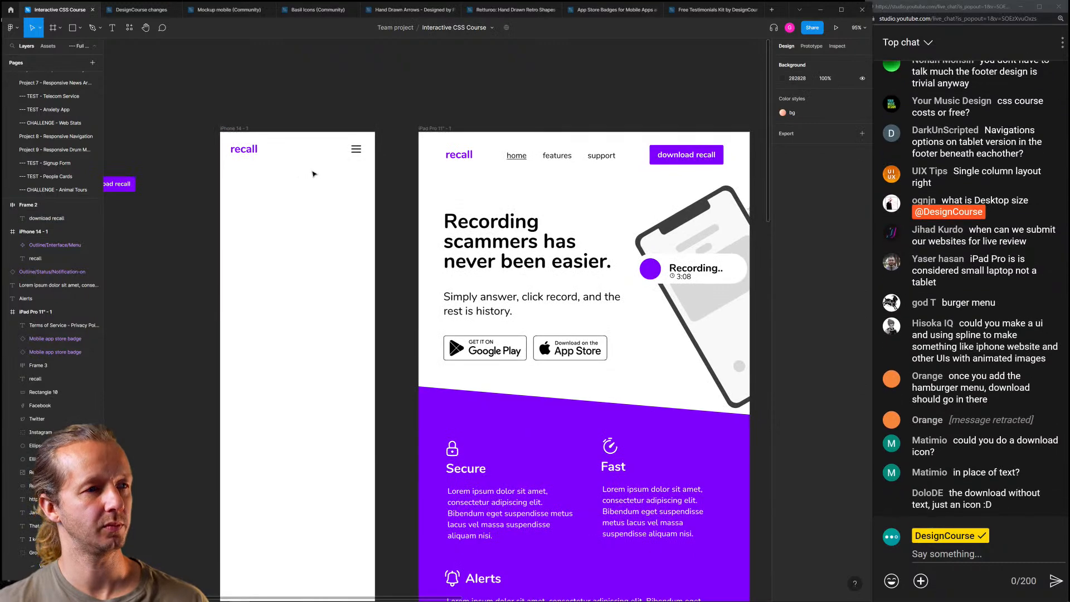
{"action": "scroll", "coordinate": [312, 172], "scroll_direction": "left", "scroll_amount": 5}
{"action": "left_click", "coordinate": [264, 190]}
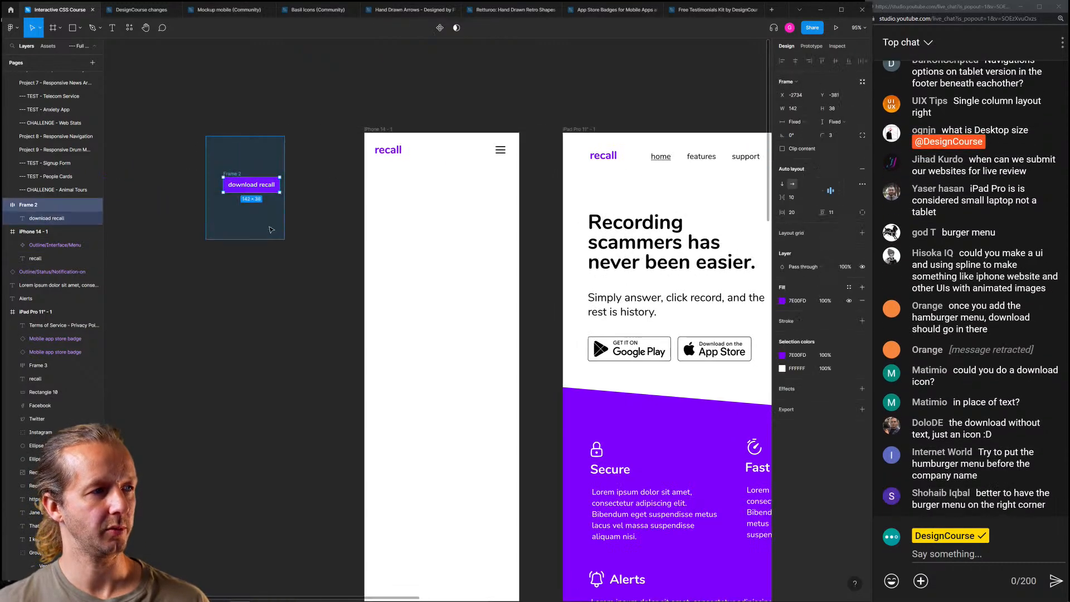
{"action": "left_click_drag", "start_coordinate": [264, 190], "coordinate": [358, 78]}
{"action": "left_click", "coordinate": [595, 114]}
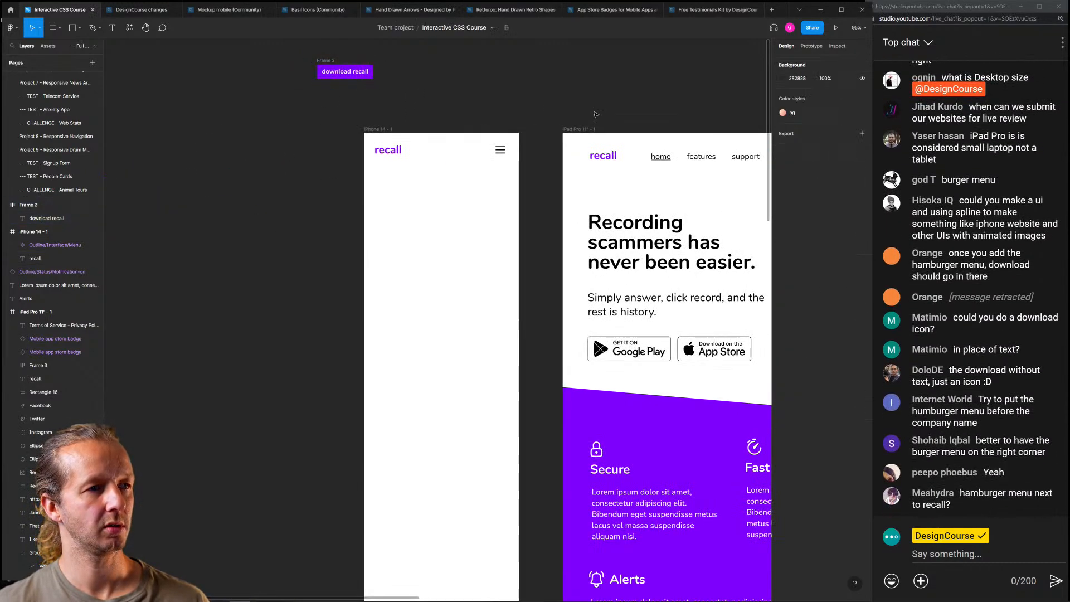
Duplicate the iPhone frame to its left and delete the menu icon from the copy
{"action": "left_click_drag", "start_coordinate": [382, 130], "coordinate": [194, 129]}
{"action": "left_click", "coordinate": [313, 150]}
{"action": "key", "text": "Delete"}
Copy the home, features and support links from the iPad header into the duplicated iPhone frame's header
{"action": "left_click_drag", "start_coordinate": [484, 143], "coordinate": [396, 140]}
{"action": "left_click_drag", "start_coordinate": [607, 157], "coordinate": [209, 152]}
{"action": "scroll", "coordinate": [401, 139], "scroll_direction": "up", "scroll_amount": 5}
{"action": "scroll", "coordinate": [401, 139], "scroll_direction": "left", "scroll_amount": 5}
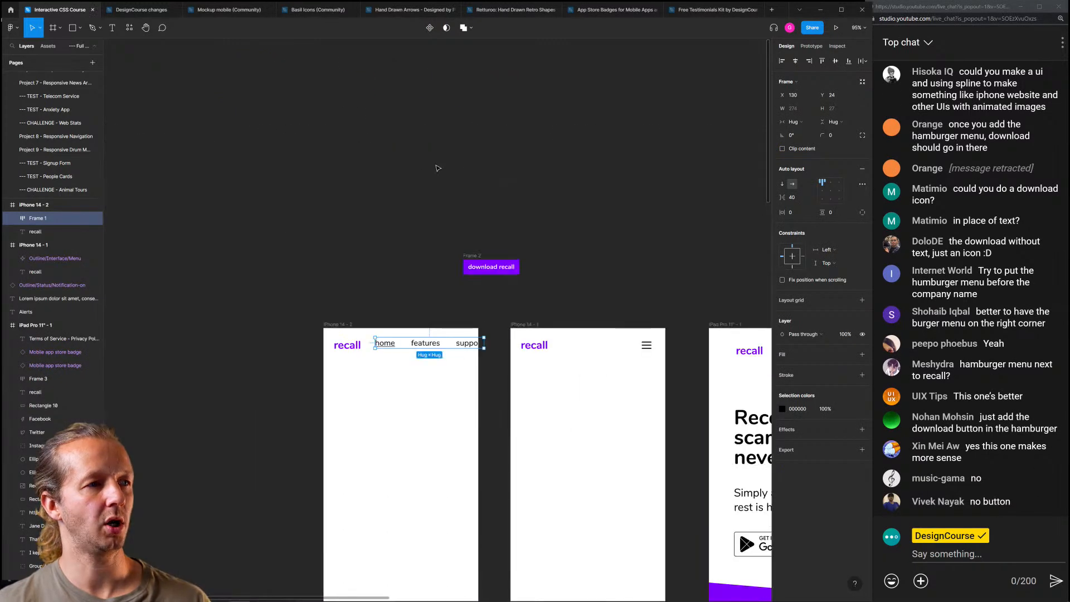
{"action": "scroll", "coordinate": [416, 389], "scroll_direction": "up", "scroll_amount": 5}
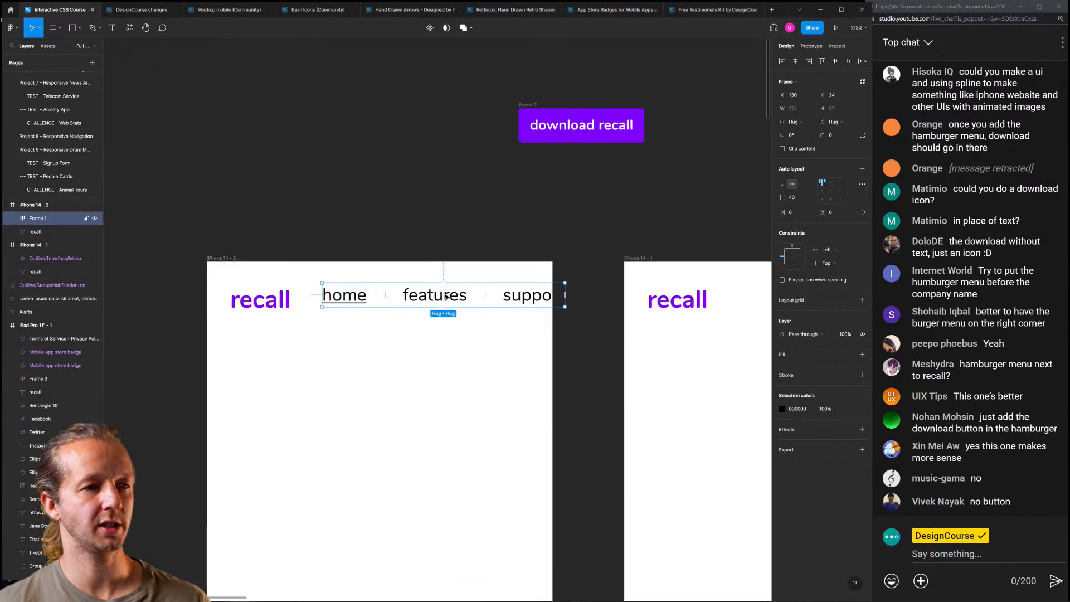
Reduce the font size of the home, features and support links in the duplicated iPhone header
{"action": "double_click", "coordinate": [345, 300]}
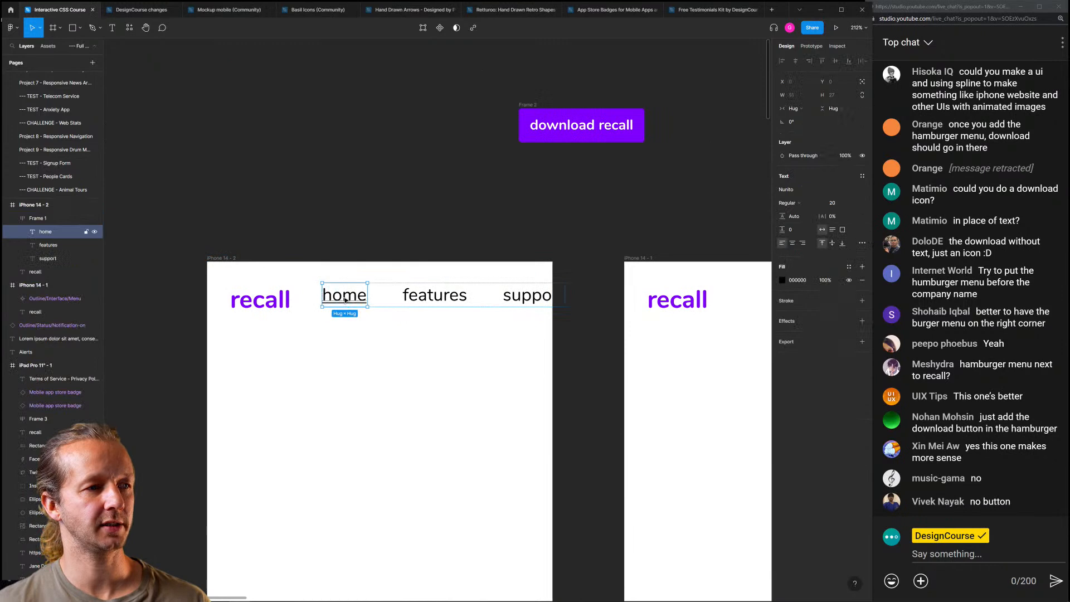
{"action": "left_click", "coordinate": [453, 302], "text": "shift"}
{"action": "left_click", "coordinate": [527, 295], "text": "shift"}
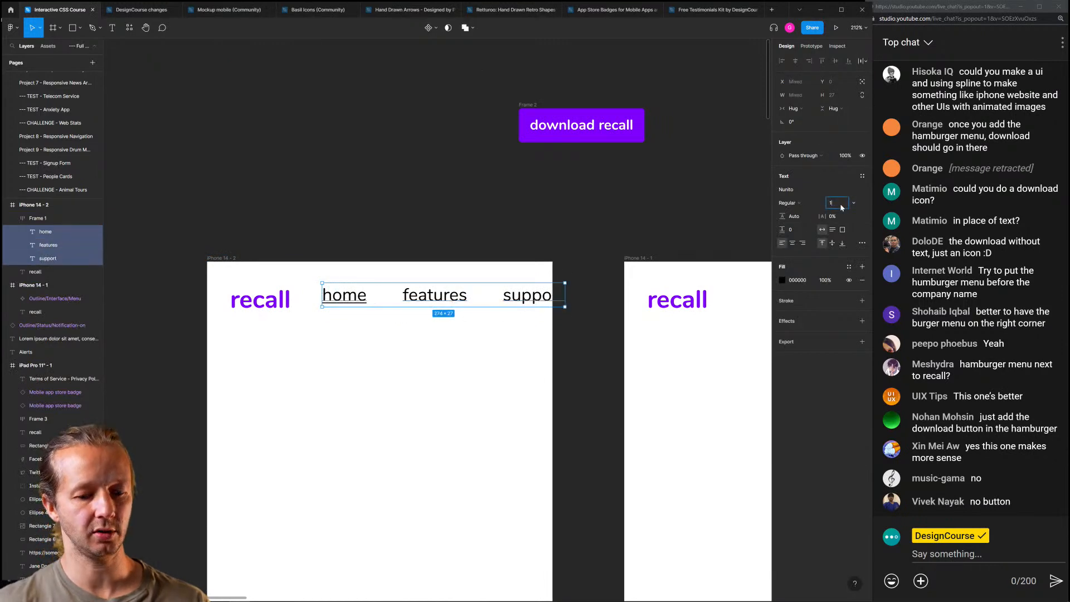
{"action": "key", "text": "Return"}
{"action": "left_click", "coordinate": [476, 208]}
Set the spacing between the iPhone navigation links to 22 and place the link group at X 155, Y 32
{"action": "left_click", "coordinate": [496, 289]}
{"action": "left_click_drag", "start_coordinate": [778, 199], "coordinate": [770, 199]}
{"action": "left_click", "coordinate": [583, 210]}
{"action": "left_click_drag", "start_coordinate": [482, 303], "coordinate": [503, 310]}
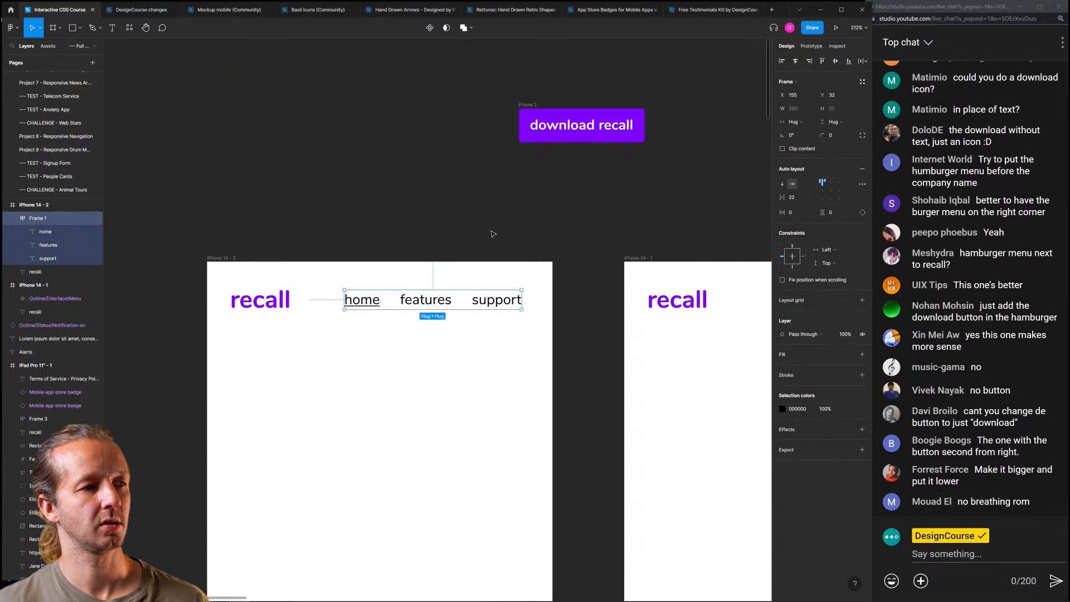
{"action": "left_click", "coordinate": [492, 234]}
{"action": "scroll", "coordinate": [492, 234], "scroll_direction": "down", "scroll_amount": 5}
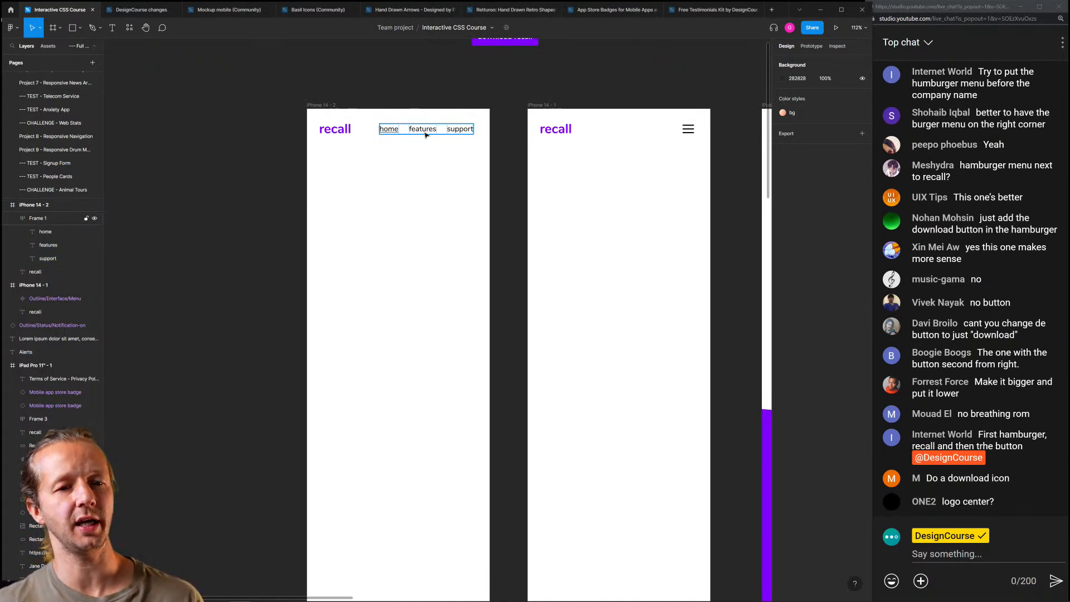
Duplicate the iPhone frame with the menu icon and place the copy beside the navigation-link version
{"action": "left_click", "coordinate": [405, 131]}
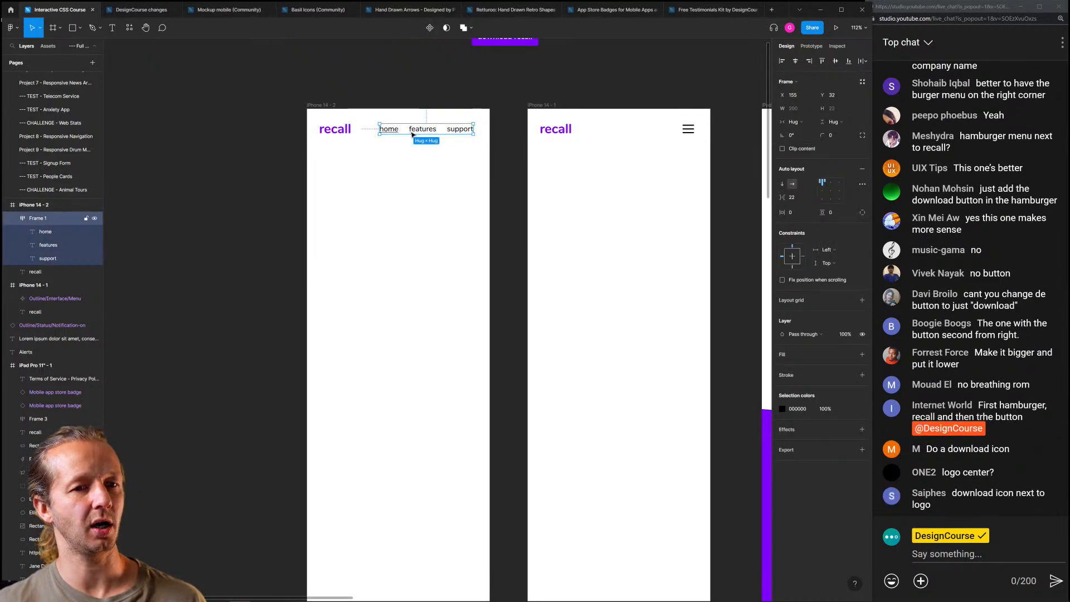
{"action": "left_click_drag", "start_coordinate": [431, 178], "coordinate": [361, 258]}
{"action": "left_click_drag", "start_coordinate": [334, 171], "coordinate": [533, 182]}
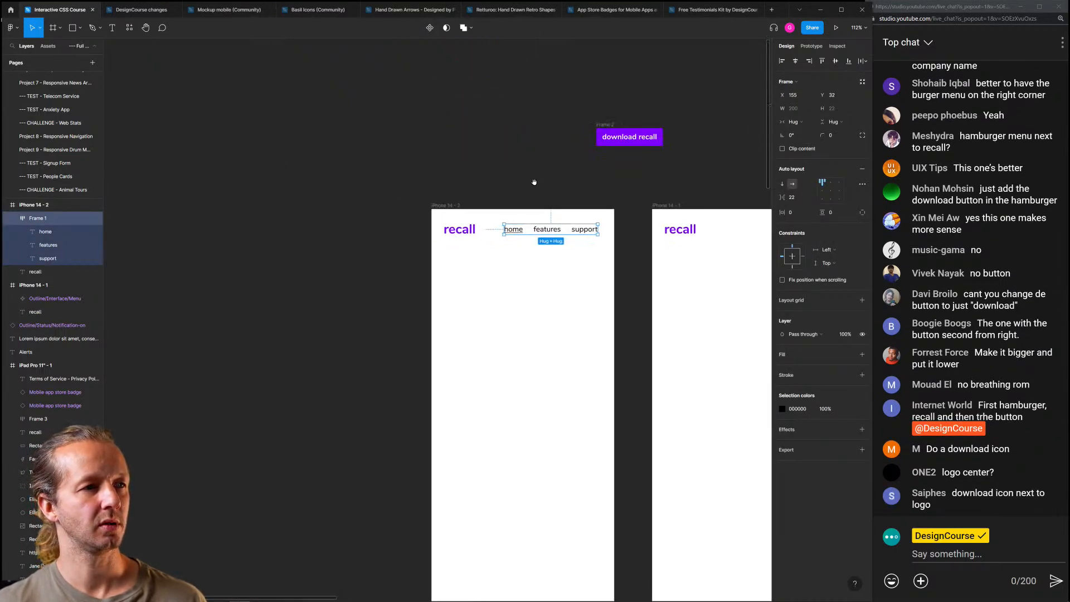
{"action": "left_click", "coordinate": [535, 182]}
{"action": "left_click_drag", "start_coordinate": [663, 206], "coordinate": [217, 212]}
{"action": "left_click", "coordinate": [371, 184]}
{"action": "scroll", "coordinate": [638, 157], "scroll_direction": "left", "scroll_amount": 2}
Place the download button between the logo and menu icon in the new iPhone header at X 166, Y 24
{"action": "left_click_drag", "start_coordinate": [694, 131], "coordinate": [500, 181]}
{"action": "key", "text": "Delete"}
{"action": "left_click", "coordinate": [679, 131]}
{"action": "left_click_drag", "start_coordinate": [686, 132], "coordinate": [344, 211]}
{"action": "left_click", "coordinate": [353, 163]}
{"action": "scroll", "coordinate": [475, 90], "scroll_direction": "down", "scroll_amount": 5}
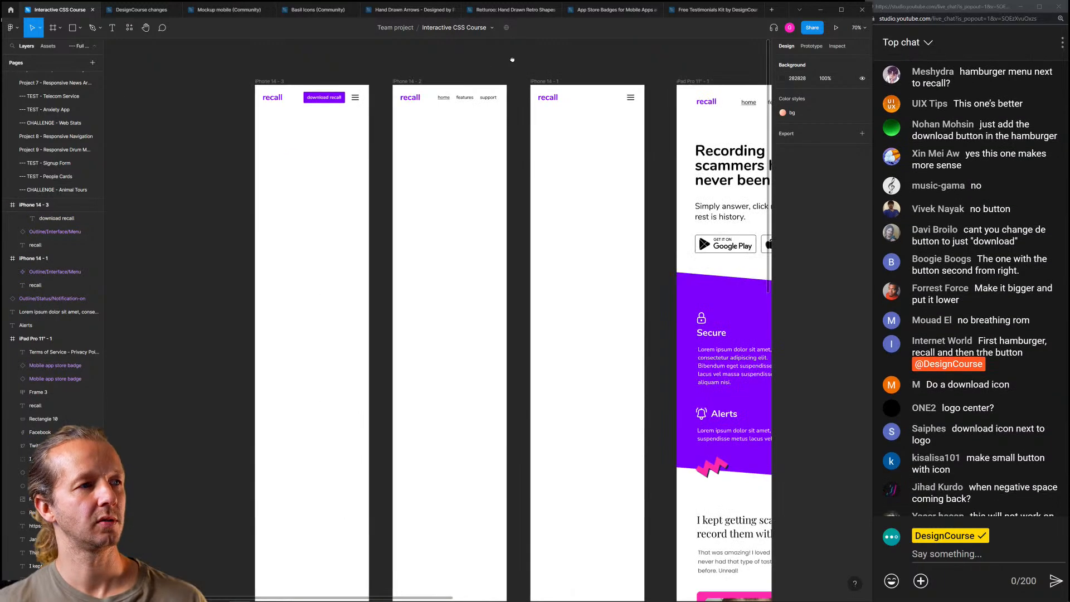
{"action": "scroll", "coordinate": [509, 100], "scroll_direction": "up", "scroll_amount": 1}
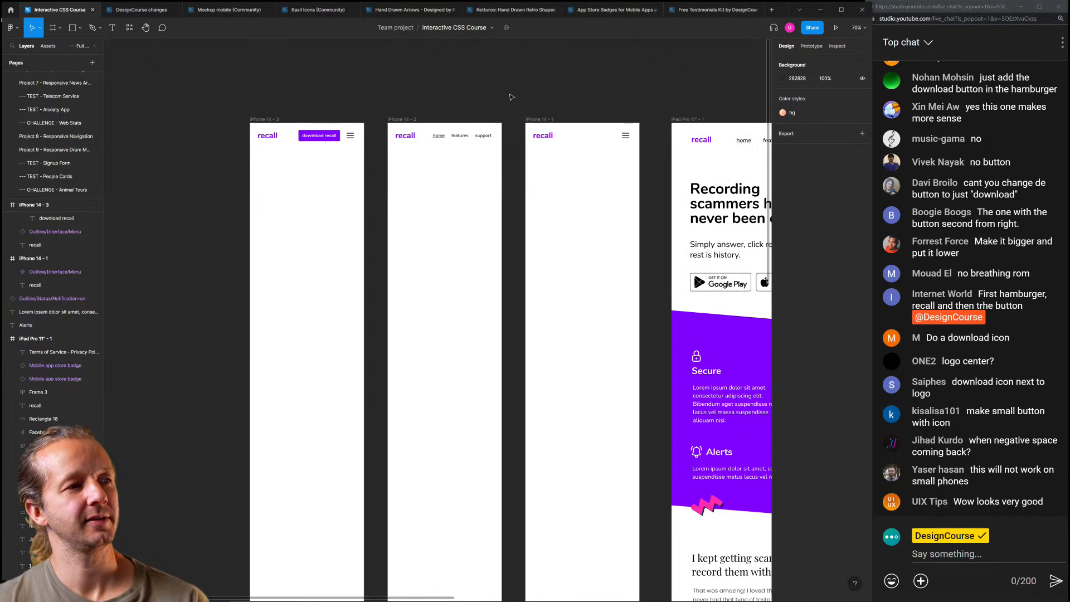
Compare the three iPhone header variants with each other and with the iPad header
{"action": "left_click", "coordinate": [328, 138]}
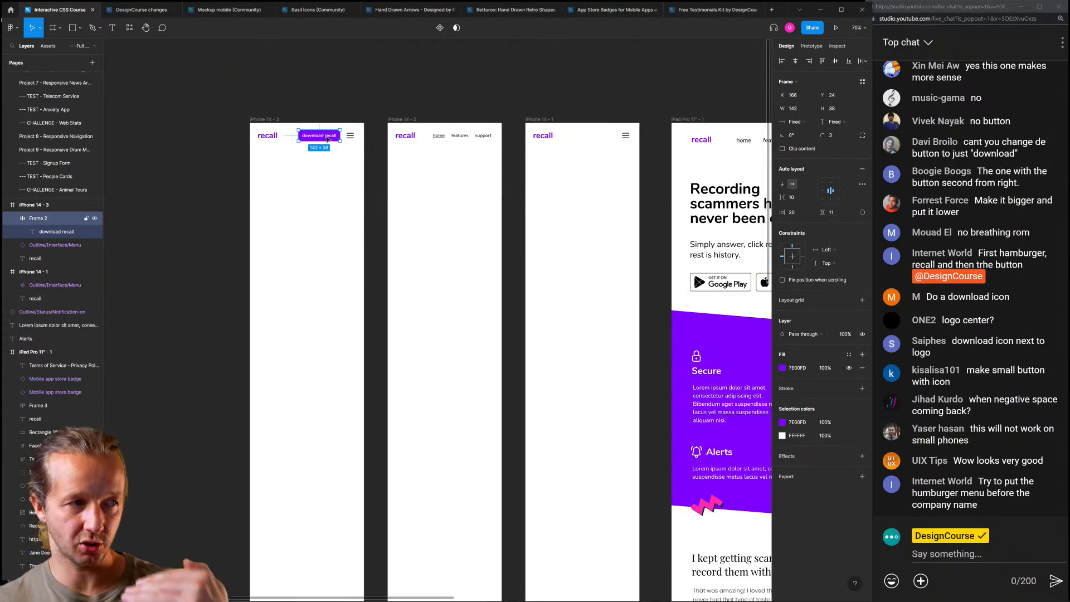
{"action": "scroll", "coordinate": [617, 279], "scroll_direction": "up", "scroll_amount": 5}
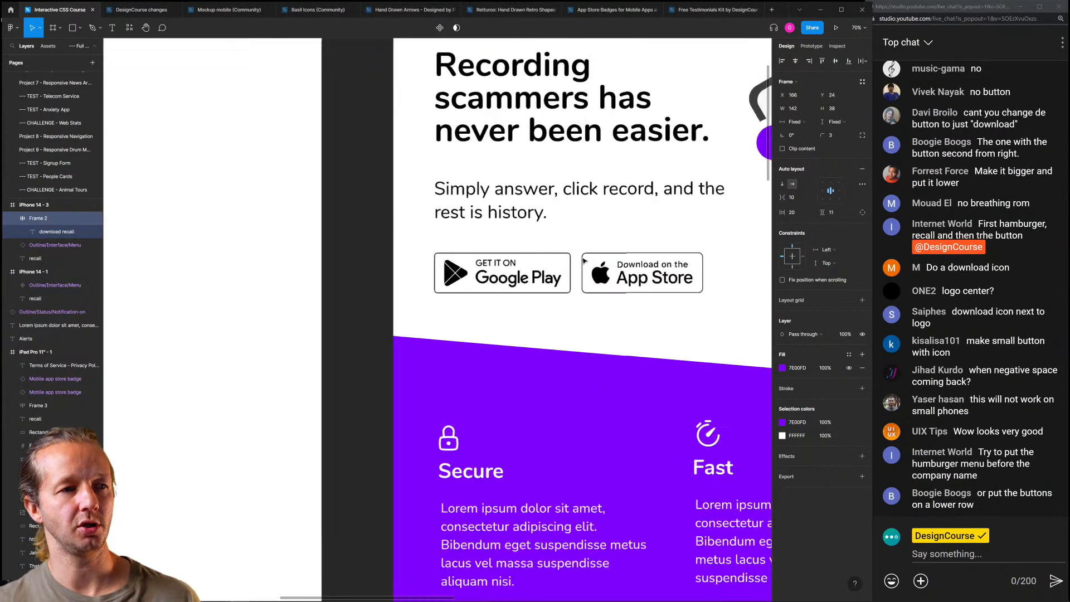
{"action": "scroll", "coordinate": [617, 279], "scroll_direction": "down", "scroll_amount": 5}
{"action": "scroll", "coordinate": [502, 257], "scroll_direction": "left", "scroll_amount": 5}
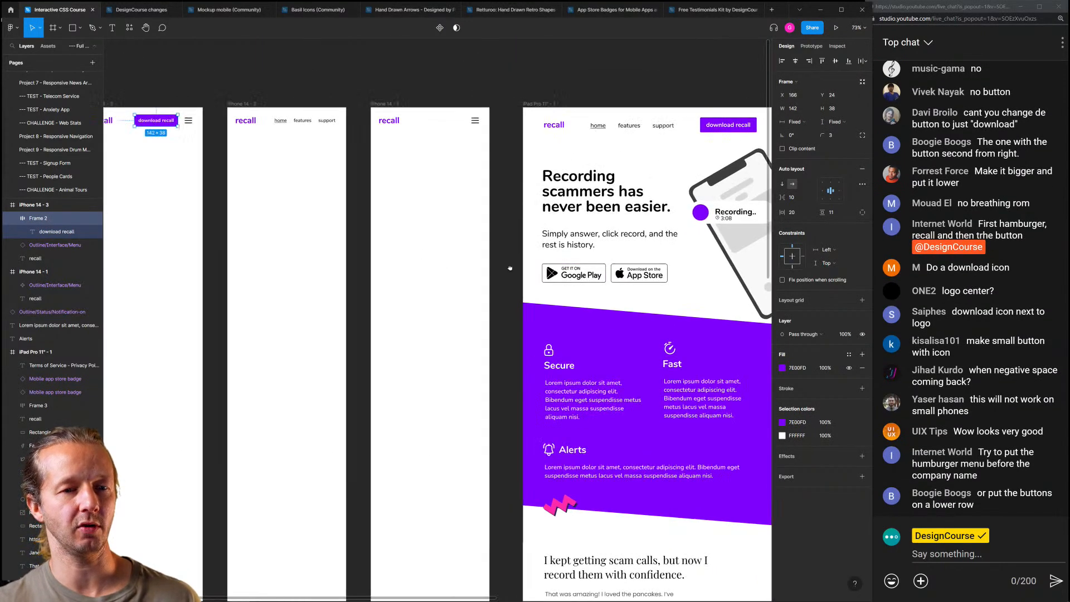
{"action": "left_click", "coordinate": [374, 75]}
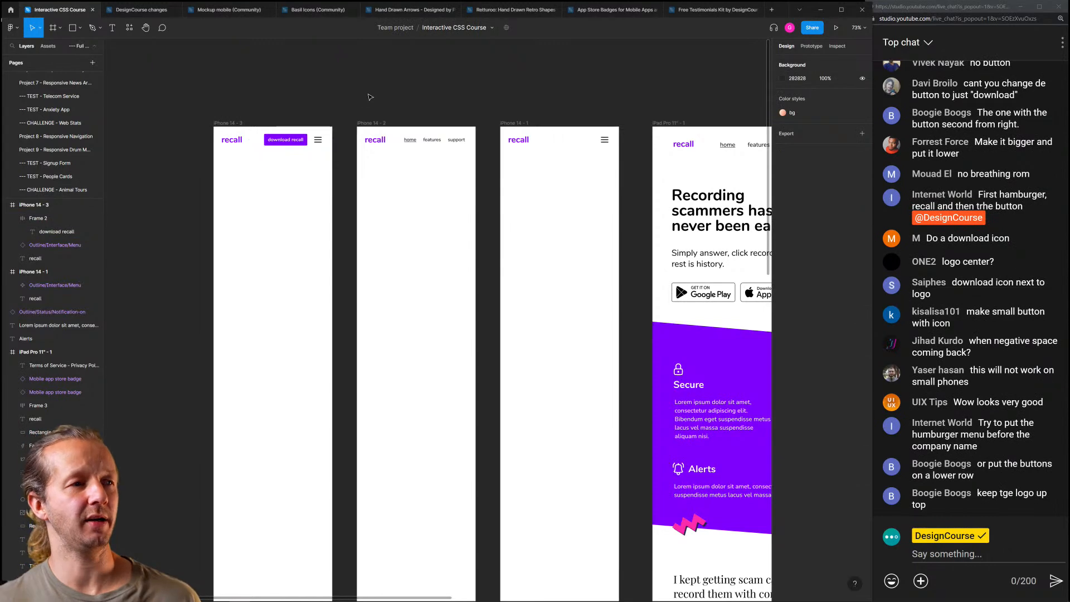
{"action": "scroll", "coordinate": [369, 97], "scroll_direction": "up", "scroll_amount": 5, "text": "ctrl"}
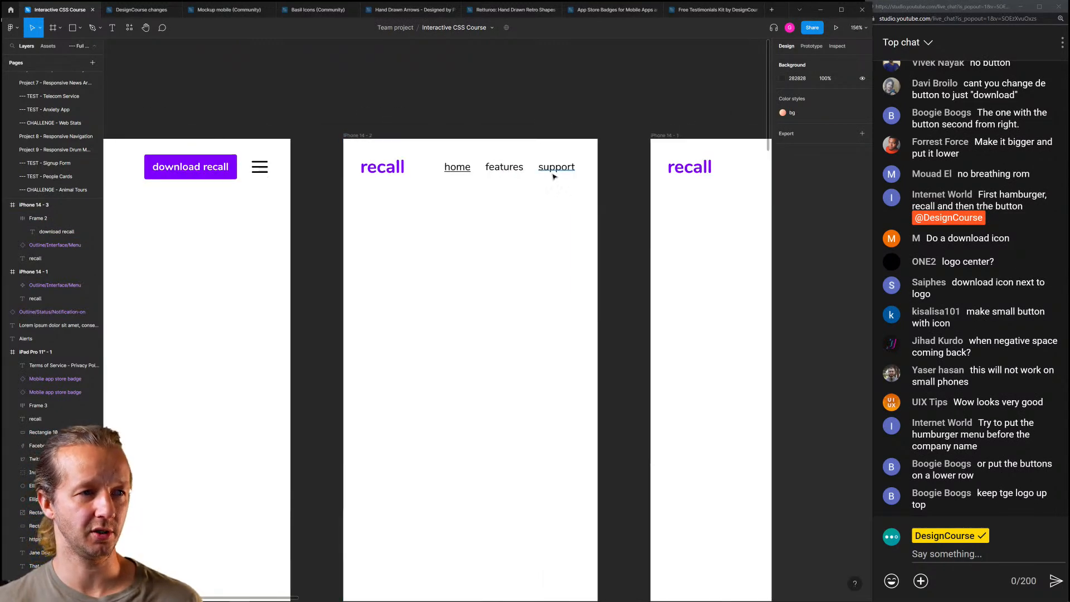
{"action": "scroll", "coordinate": [554, 177], "scroll_direction": "down", "scroll_amount": 2, "text": "ctrl"}
{"action": "left_click_drag", "start_coordinate": [545, 232], "coordinate": [475, 211]}
{"action": "scroll", "coordinate": [419, 179], "scroll_direction": "down", "scroll_amount": 3, "text": "ctrl"}
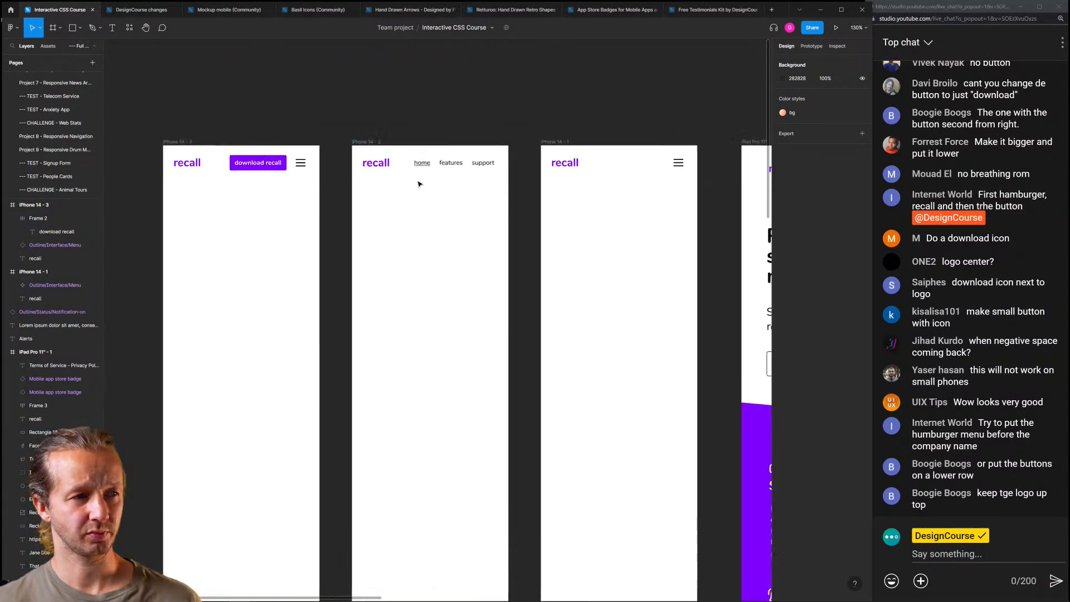
Delete the two iPhone frames whose headers use the menu icon, keeping the navigation-link version
{"action": "left_click", "coordinate": [529, 148]}
{"action": "key", "text": "Delete"}
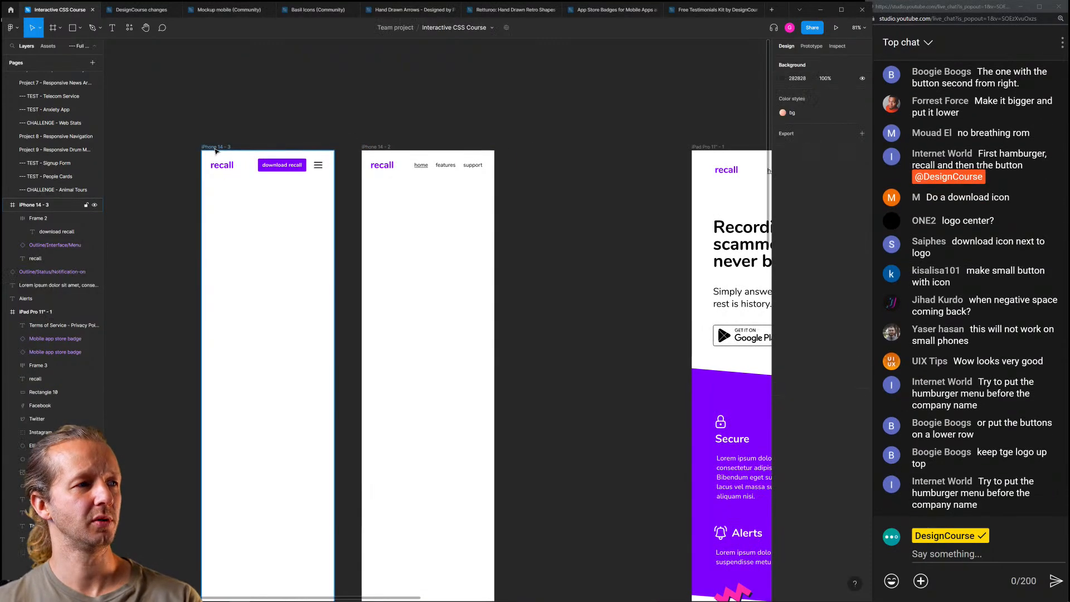
{"action": "left_click", "coordinate": [215, 147]}
{"action": "key", "text": "Delete"}
Move the remaining iPhone frame directly beside the iPad frame
{"action": "left_click_drag", "start_coordinate": [381, 147], "coordinate": [559, 142]}
{"action": "left_click", "coordinate": [540, 94]}
{"action": "left_click_drag", "start_coordinate": [541, 94], "coordinate": [195, 50]}
{"action": "scroll", "coordinate": [267, 134], "scroll_direction": "up", "scroll_amount": 1}
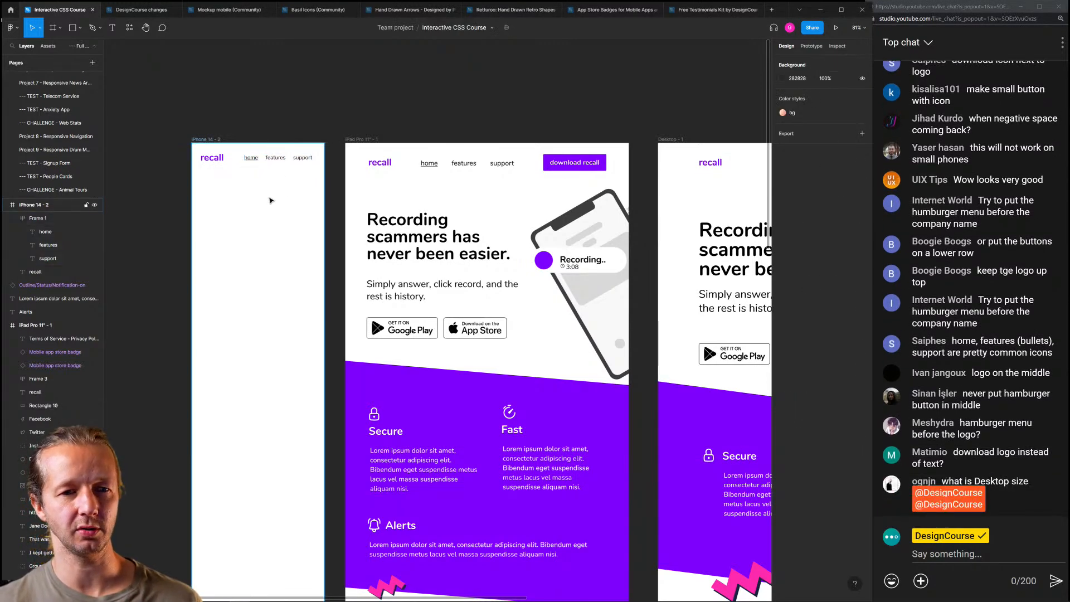
Check the desktop frame's width and height
{"action": "scroll", "coordinate": [271, 201], "scroll_direction": "up", "scroll_amount": 3}
{"action": "left_click_drag", "start_coordinate": [730, 109], "coordinate": [496, 99]}
{"action": "left_click", "coordinate": [504, 119]}
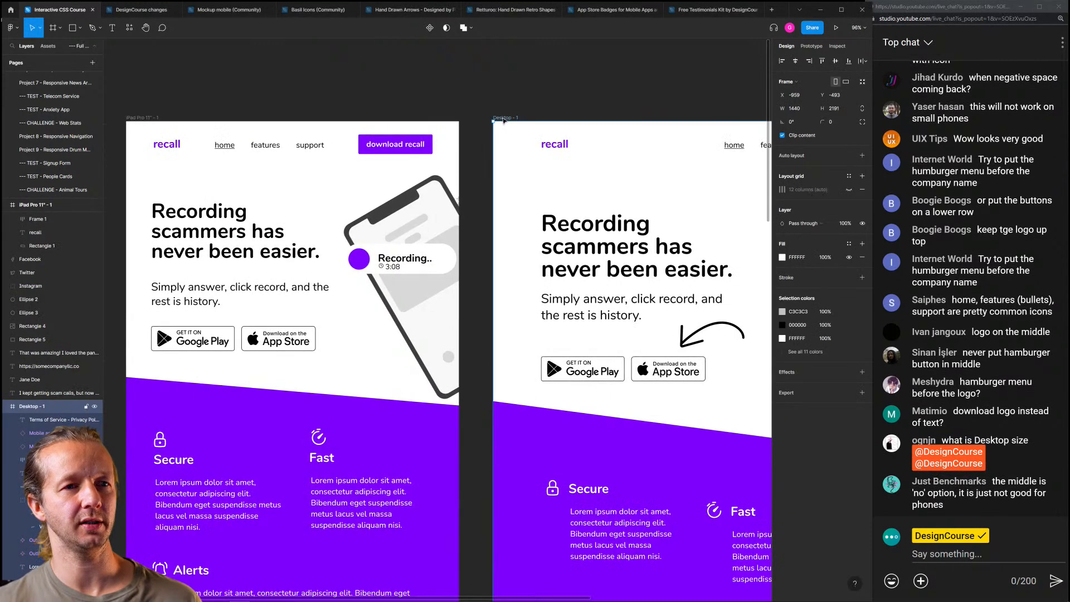
{"action": "scroll", "coordinate": [418, 87], "scroll_direction": "down", "scroll_amount": 3}
{"action": "left_click_drag", "start_coordinate": [328, 80], "coordinate": [486, 102]}
{"action": "left_click", "coordinate": [408, 98]}
{"action": "left_click_drag", "start_coordinate": [348, 100], "coordinate": [377, 93]}
Copy the iPad hero headline, subtext and both app store badges together into the iPhone frame
{"action": "left_click_drag", "start_coordinate": [466, 193], "coordinate": [345, 172]}
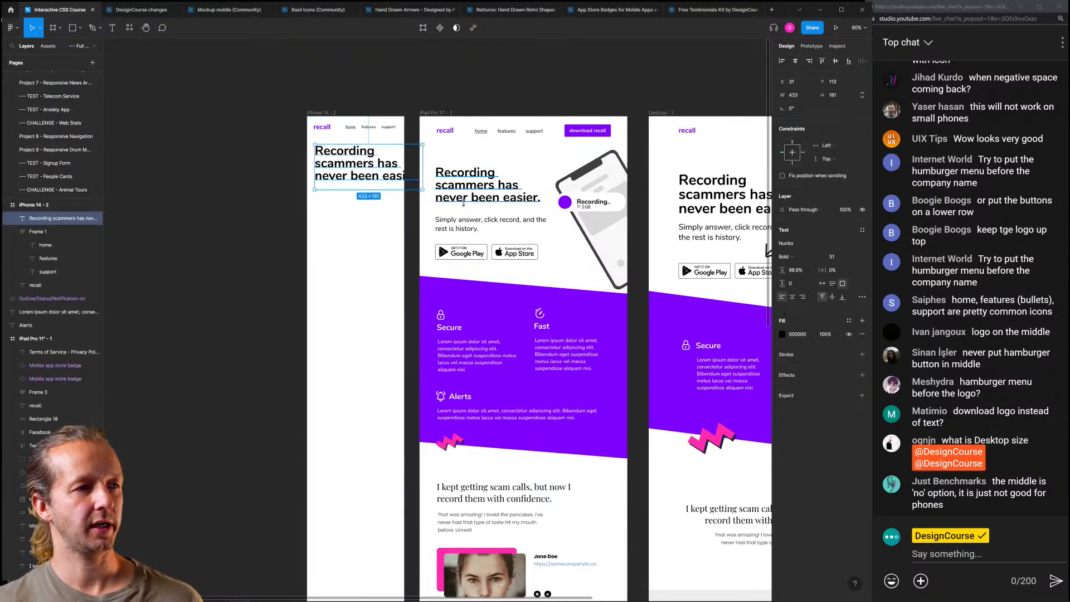
{"action": "key", "text": "ctrl+z"}
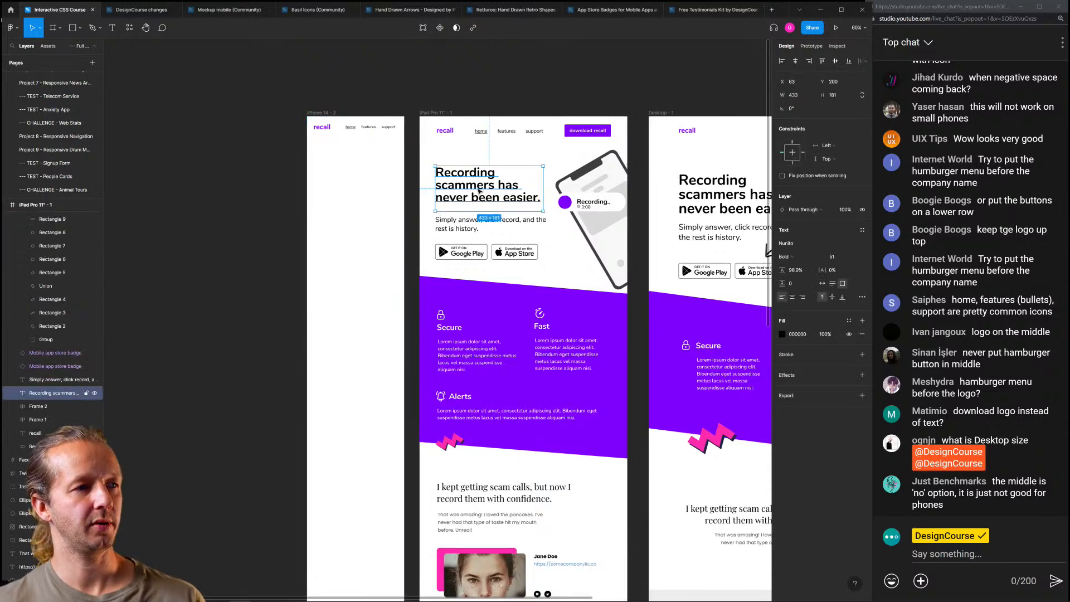
{"action": "left_click", "coordinate": [467, 225], "text": "shift"}
{"action": "left_click", "coordinate": [465, 252], "text": "shift"}
{"action": "left_click", "coordinate": [510, 252], "text": "shift"}
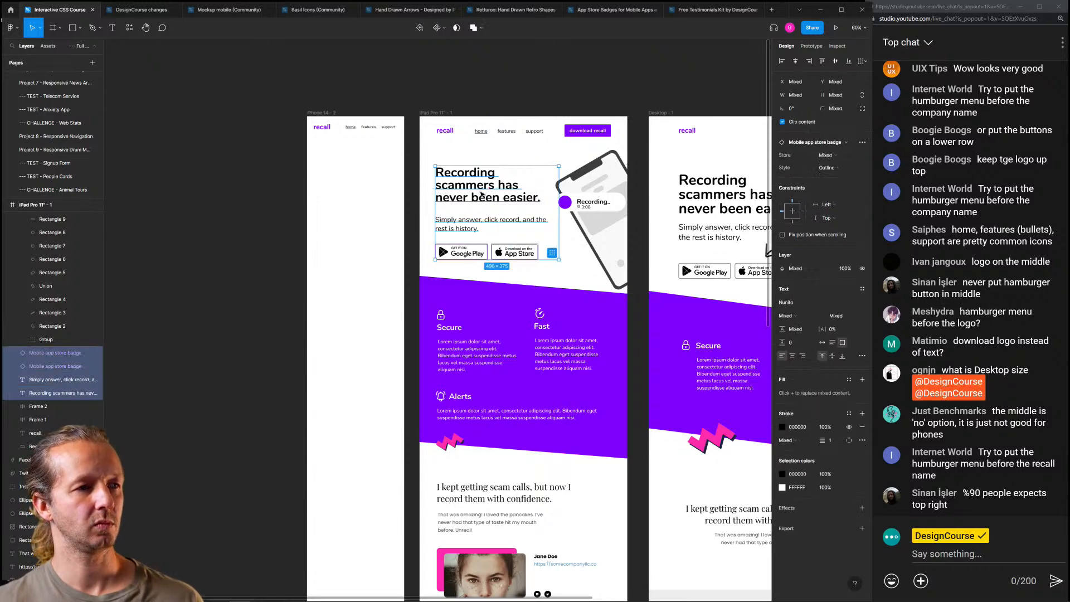
{"action": "left_click_drag", "start_coordinate": [482, 196], "coordinate": [361, 195]}
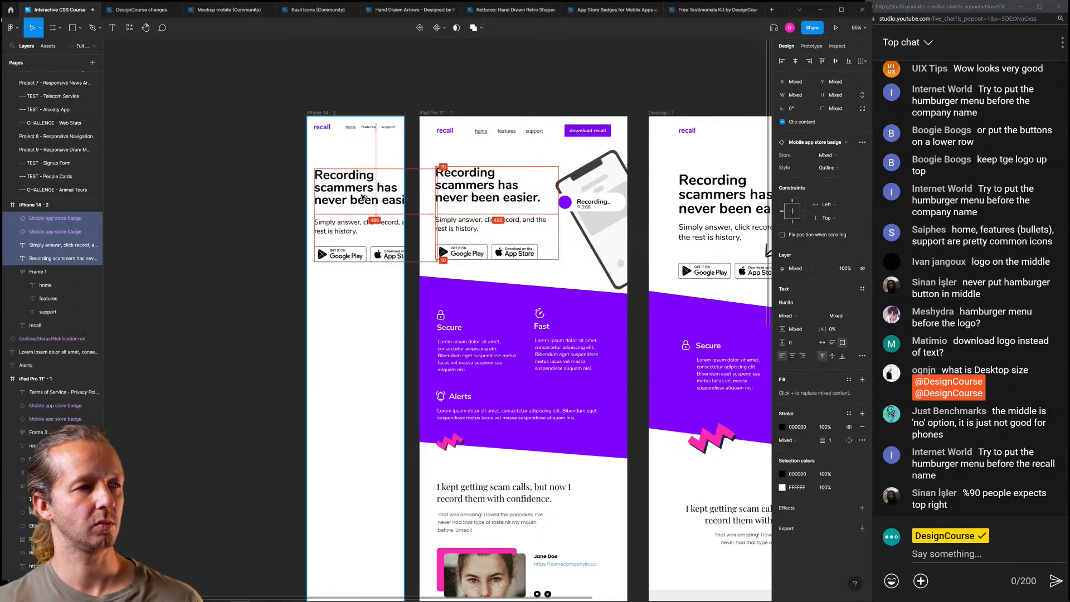
Center-align the hero headline and subtext in the iPhone frame
{"action": "left_click", "coordinate": [351, 188]}
{"action": "left_click", "coordinate": [359, 227], "text": "shift"}
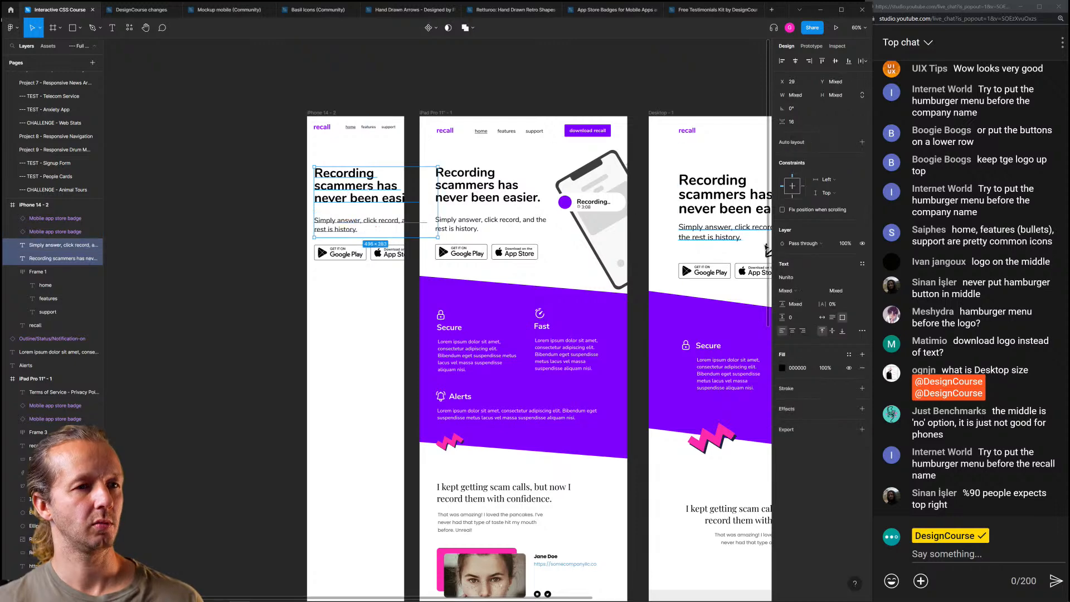
{"action": "left_click", "coordinate": [792, 332]}
{"action": "left_click", "coordinate": [251, 179]}
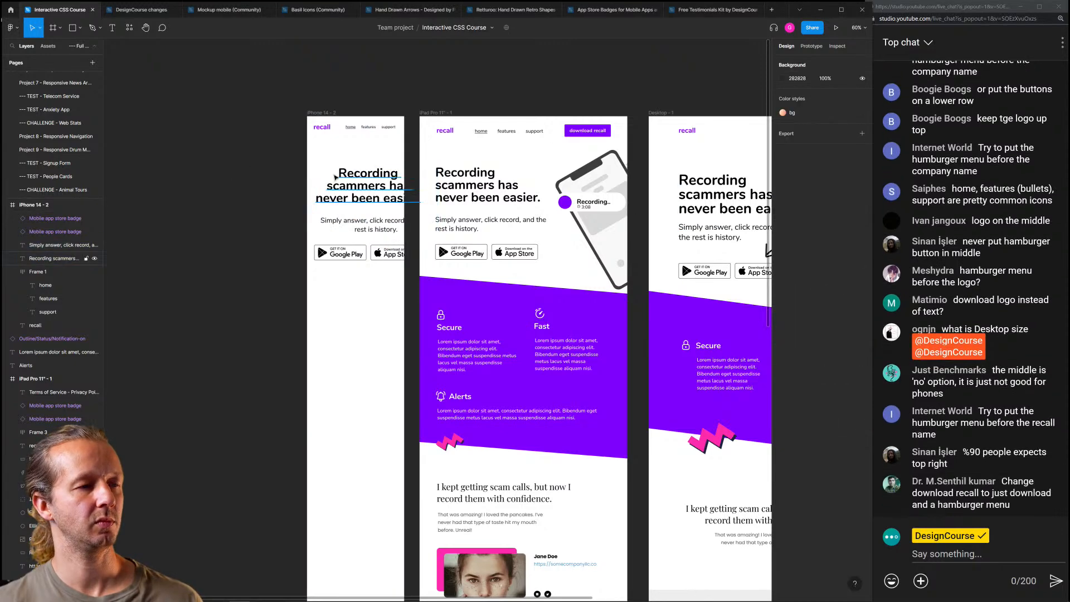
Set the iPhone headline's font size to 32 and its line height to 114.4%
{"action": "scroll", "coordinate": [331, 175], "scroll_direction": "up", "scroll_amount": 5}
{"action": "left_click_drag", "start_coordinate": [381, 178], "coordinate": [387, 206]}
{"action": "left_click", "coordinate": [387, 209]}
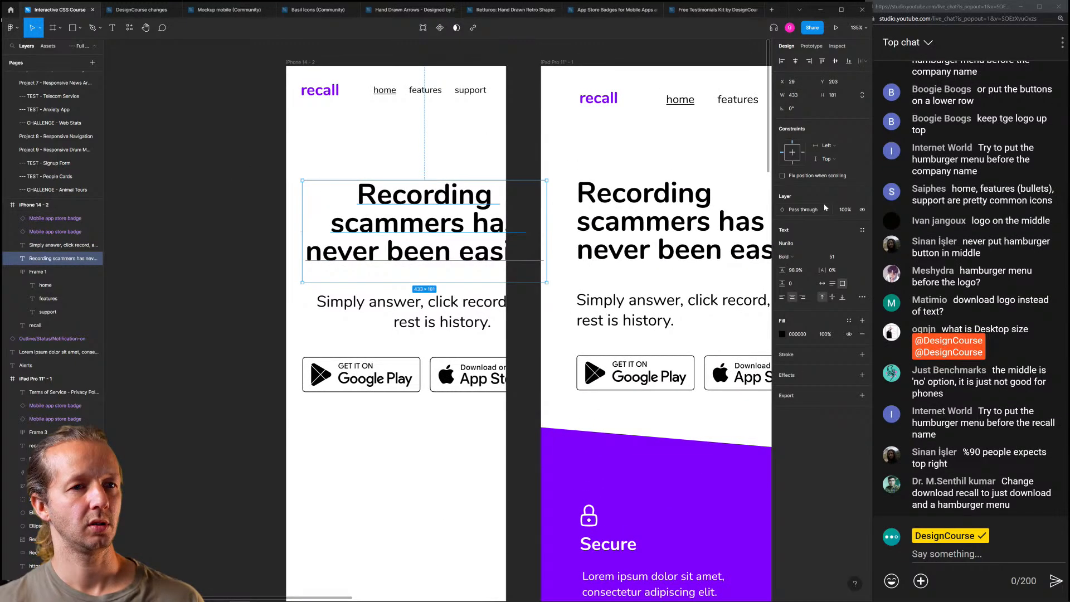
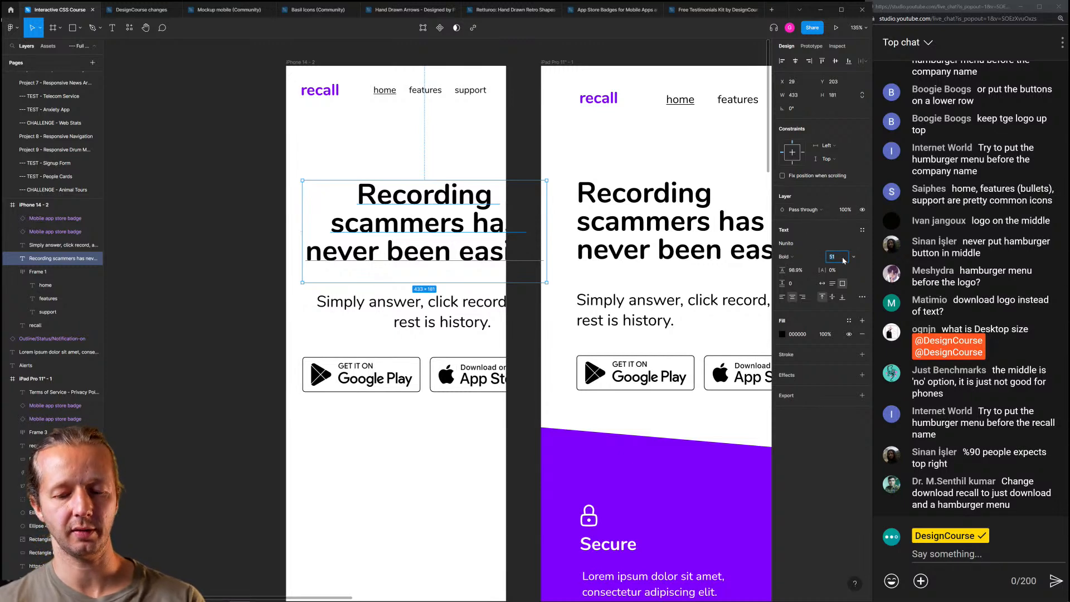
{"action": "type", "text": "30"}
{"action": "key", "text": "Return"}
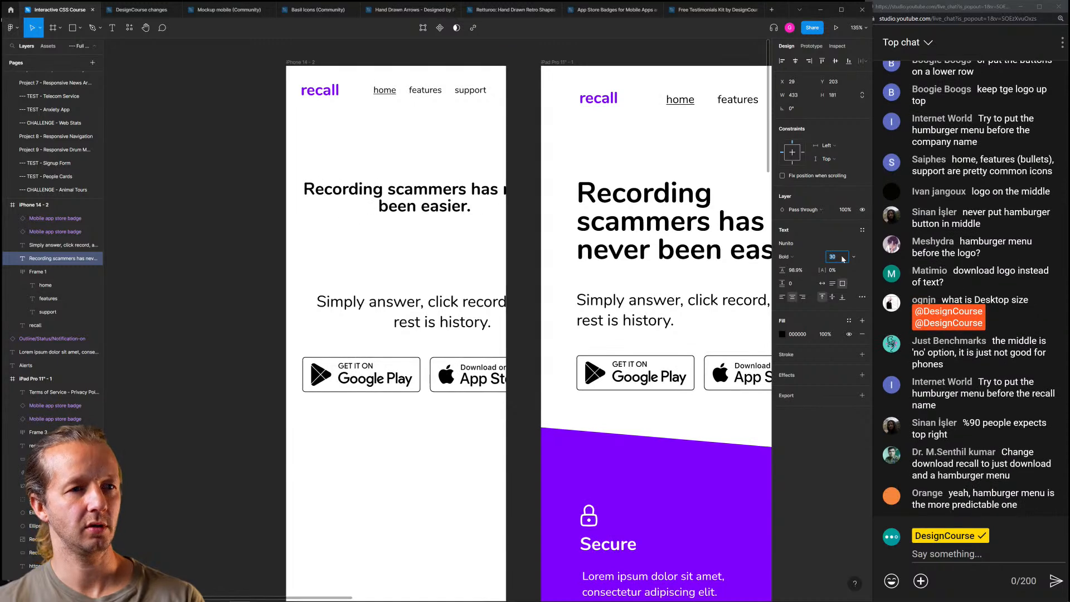
{"action": "key", "text": "Up"}
{"action": "key", "text": "Up"}
{"action": "left_click_drag", "start_coordinate": [783, 272], "coordinate": [792, 272]}
Narrow the iPhone headline and subtext, move both up below the navigation, and set the subtext's font size to 20
{"action": "left_click_drag", "start_coordinate": [549, 213], "coordinate": [438, 164]}
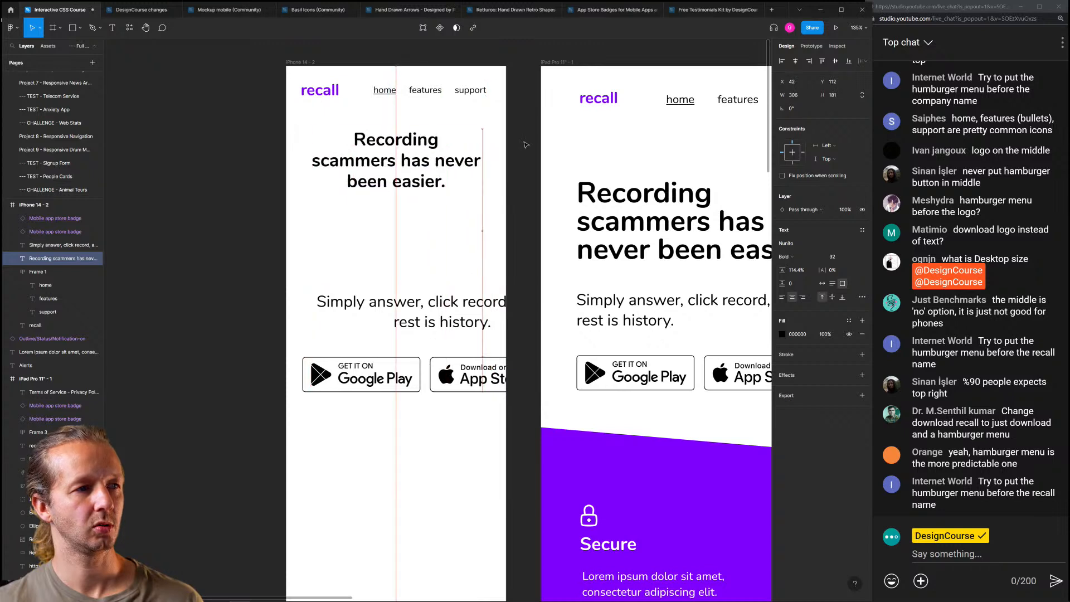
{"action": "left_click_drag", "start_coordinate": [446, 304], "coordinate": [419, 237]}
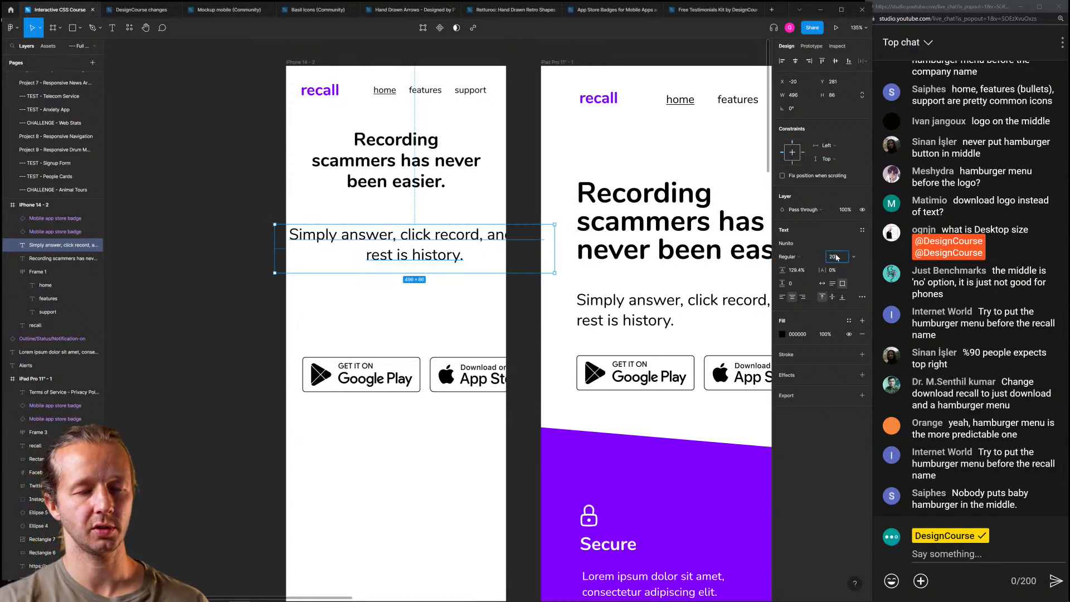
{"action": "type", "text": "20"}
{"action": "key", "text": "Return"}
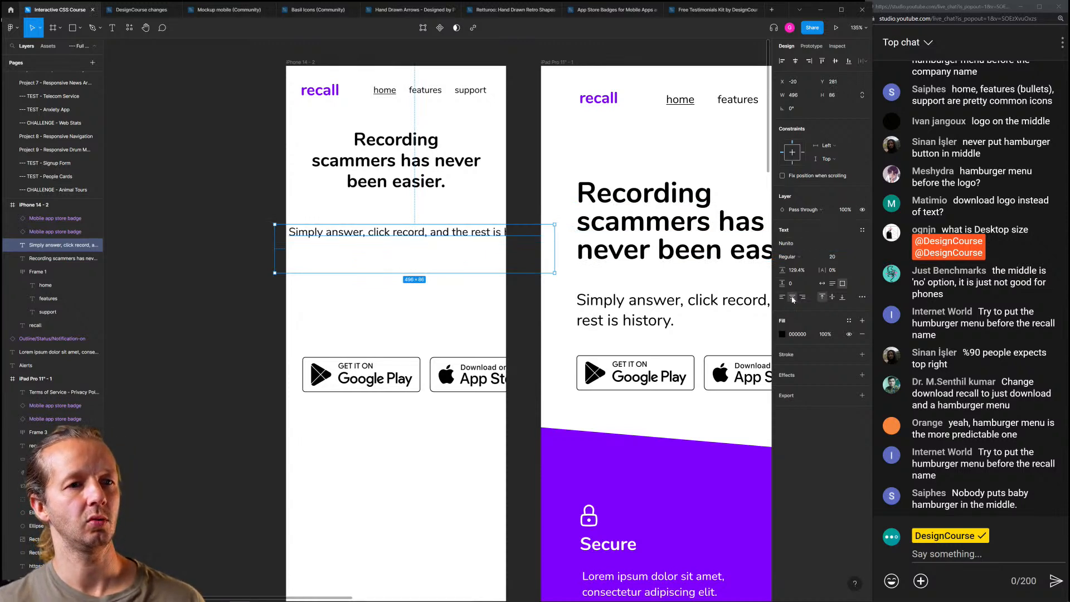
{"action": "left_click_drag", "start_coordinate": [551, 251], "coordinate": [433, 235]}
Move both app store badges up beneath the iPhone subtext and scale them down to about 266 × 40 overall
{"action": "left_click_drag", "start_coordinate": [358, 337], "coordinate": [475, 418]}
{"action": "left_click_drag", "start_coordinate": [460, 383], "coordinate": [462, 285]}
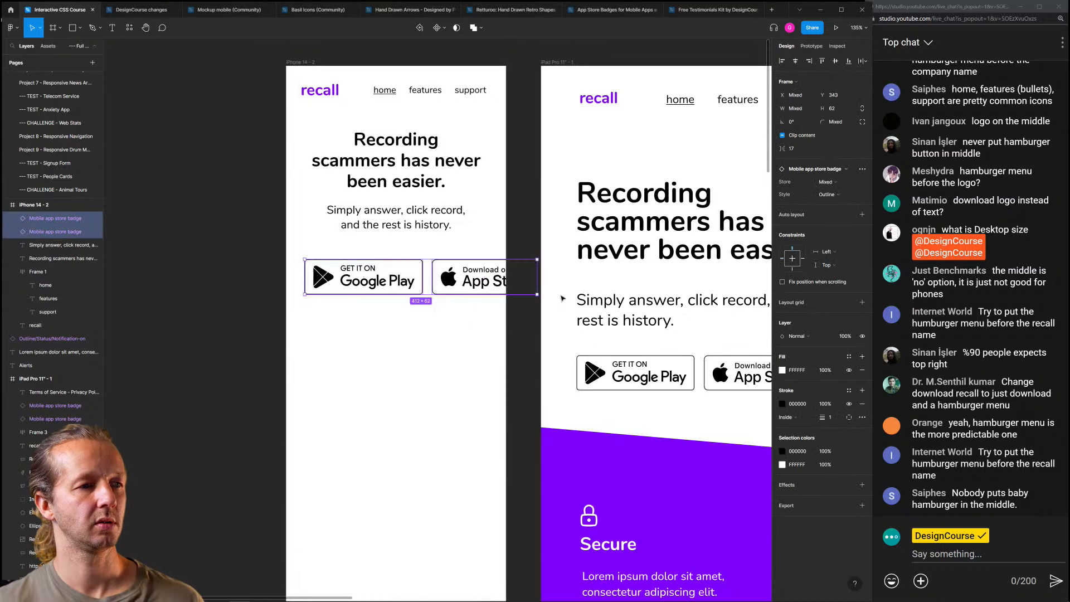
{"action": "left_click_drag", "start_coordinate": [537, 294], "coordinate": [455, 282]}
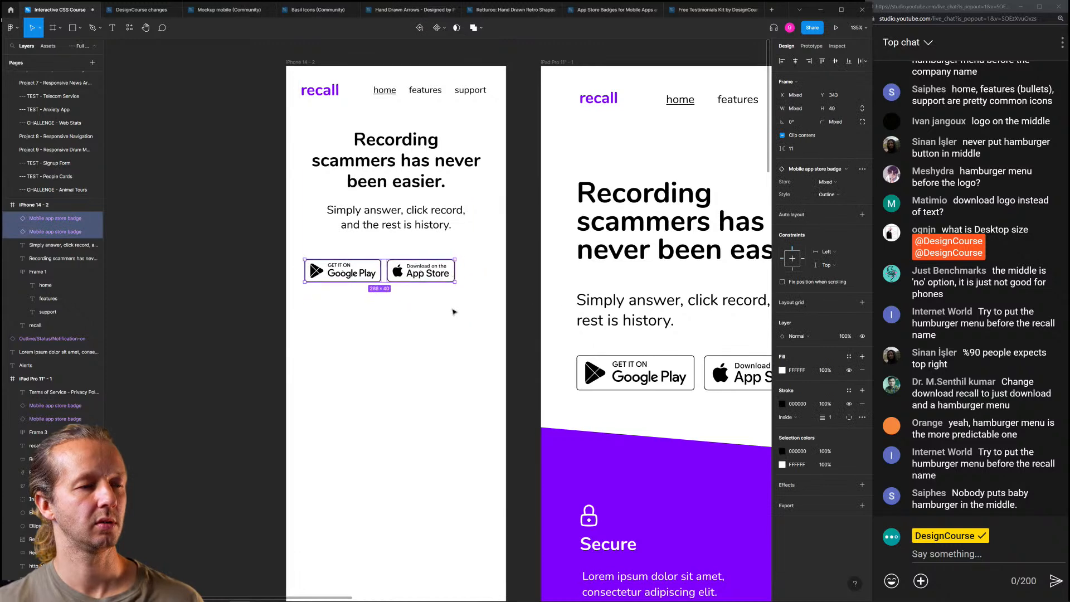
Group the two app store badges and place the group centered, slightly closer beneath the iPhone subtext
{"action": "left_click", "coordinate": [385, 277]}
{"action": "left_click_drag", "start_coordinate": [324, 244], "coordinate": [440, 274]}
{"action": "left_click_drag", "start_coordinate": [471, 304], "coordinate": [341, 269]}
{"action": "left_click_drag", "start_coordinate": [434, 275], "coordinate": [438, 275]}
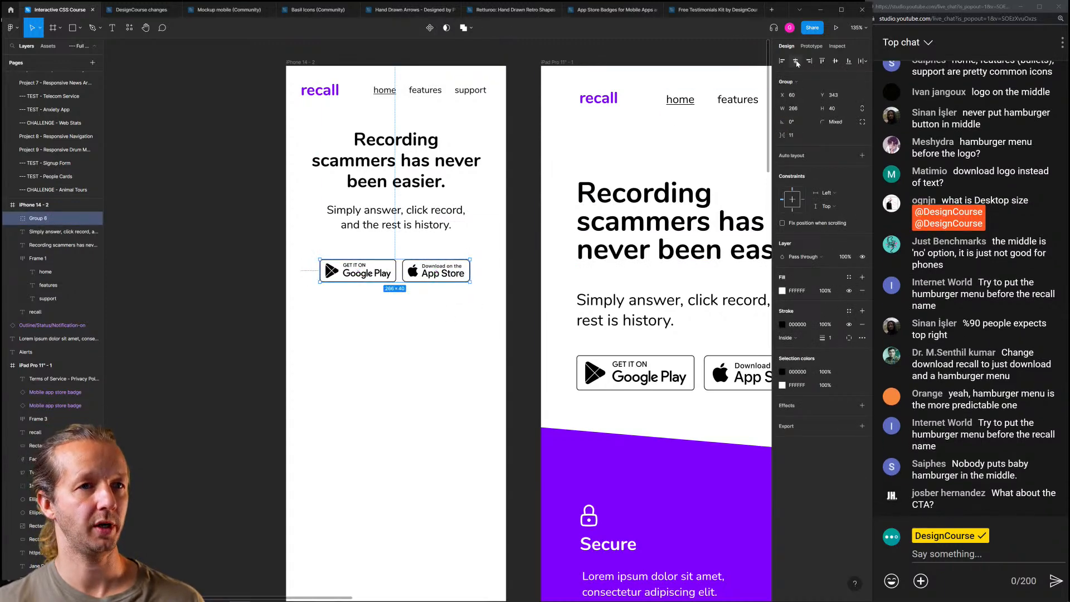
{"action": "key", "text": "ctrl+g"}
{"action": "left_click_drag", "start_coordinate": [432, 278], "coordinate": [434, 269]}
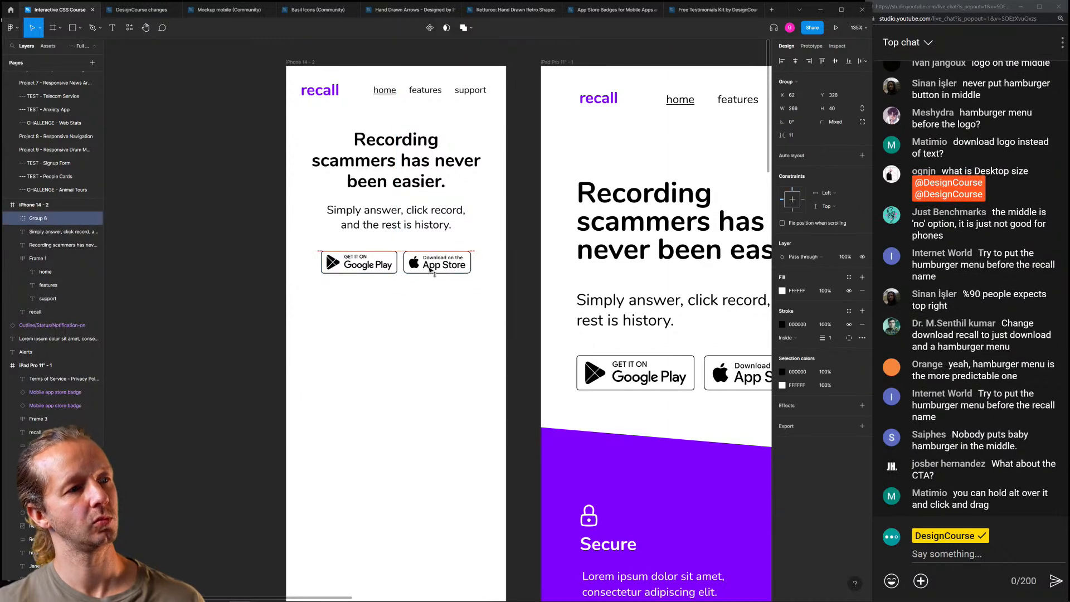
{"action": "left_click", "coordinate": [431, 394]}
Copy the iPad hero's phone mockup into the iPhone frame below the app store badges
{"action": "left_click_drag", "start_coordinate": [435, 381], "coordinate": [360, 325]}
{"action": "scroll", "coordinate": [406, 312], "scroll_direction": "down", "scroll_amount": 3}
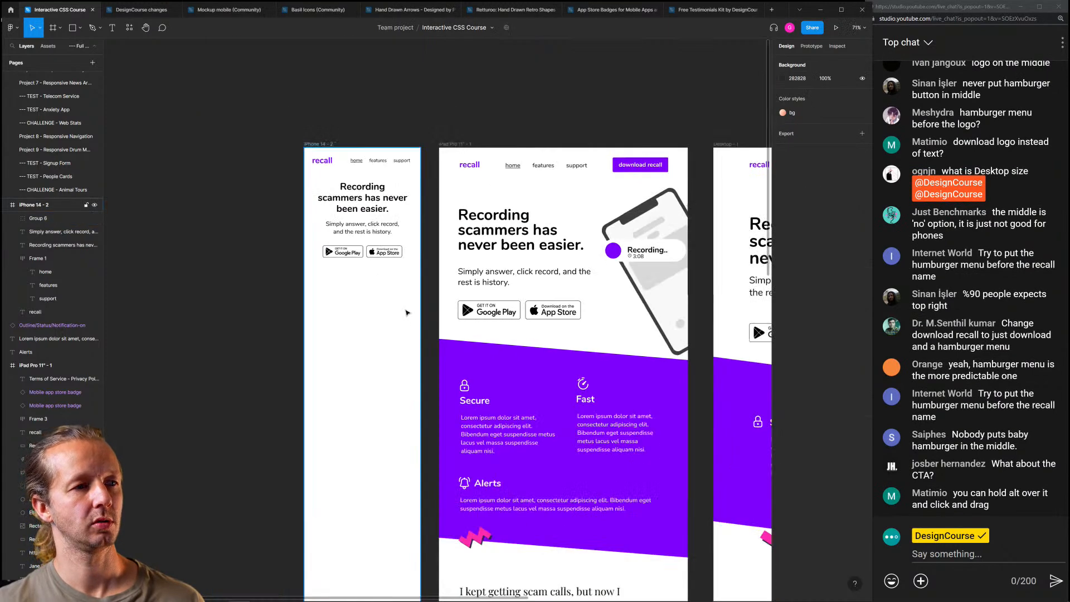
{"action": "left_click", "coordinate": [650, 250]}
{"action": "left_click_drag", "start_coordinate": [651, 245], "coordinate": [374, 330]}
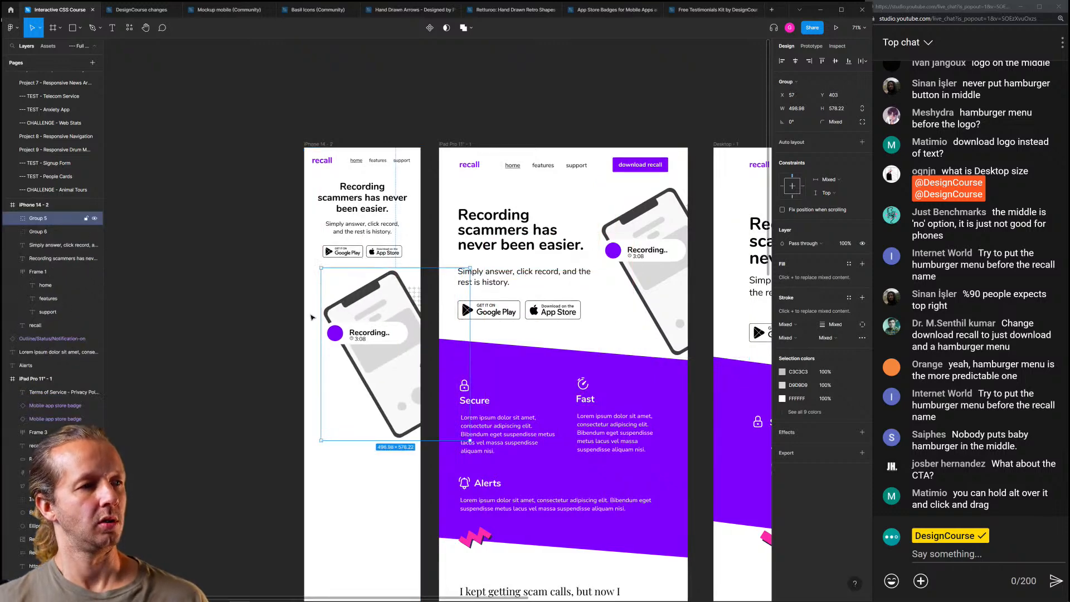
{"action": "left_click", "coordinate": [272, 283]}
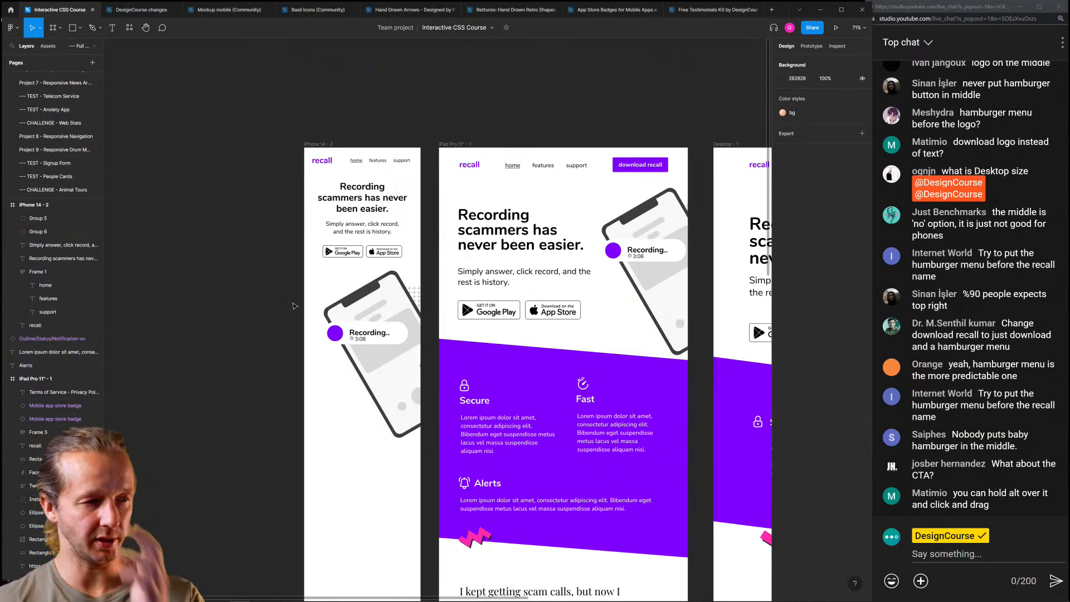
Scale the copied phone mockup down proportionally to about 318 × 369 and center it in the iPhone frame
{"action": "left_click", "coordinate": [377, 368]}
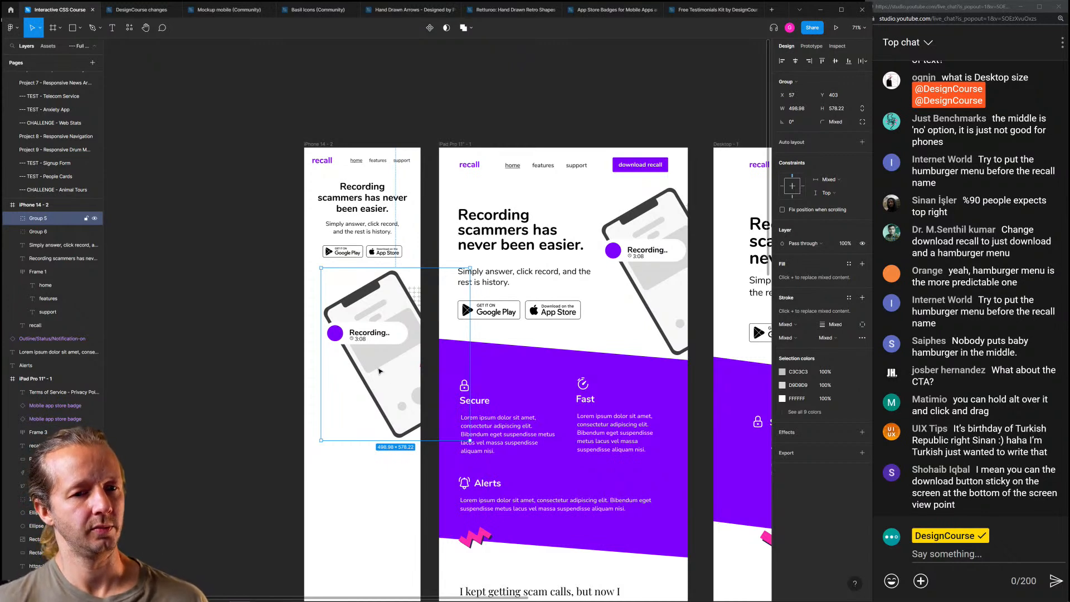
{"action": "left_click_drag", "start_coordinate": [321, 442], "coordinate": [375, 378]}
{"action": "key", "text": "ctrl+z"}
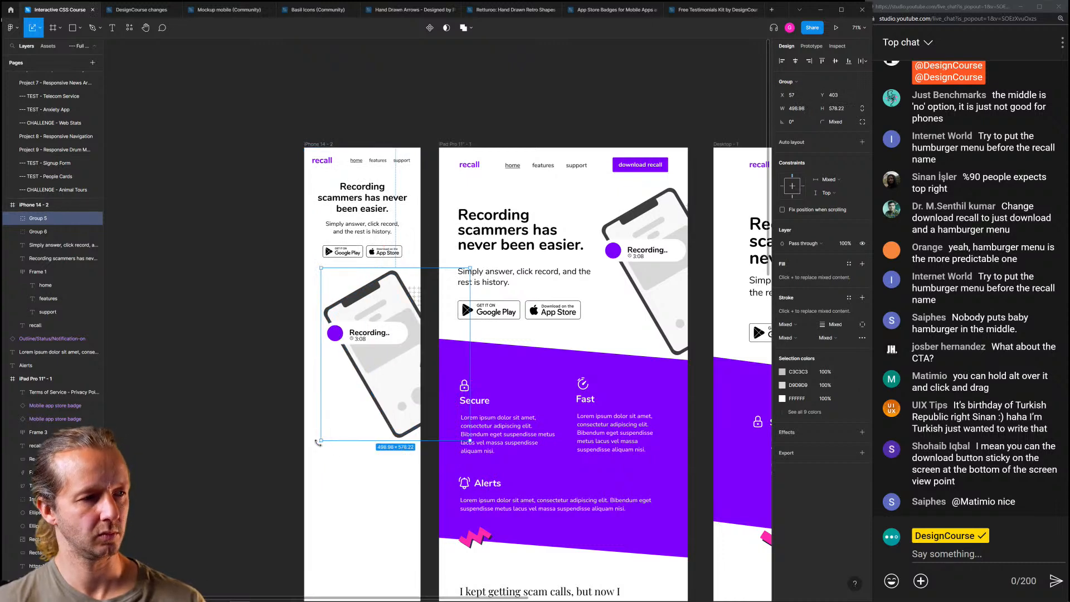
{"action": "left_click_drag", "start_coordinate": [319, 442], "coordinate": [384, 377]}
{"action": "left_click_drag", "start_coordinate": [409, 314], "coordinate": [350, 326]}
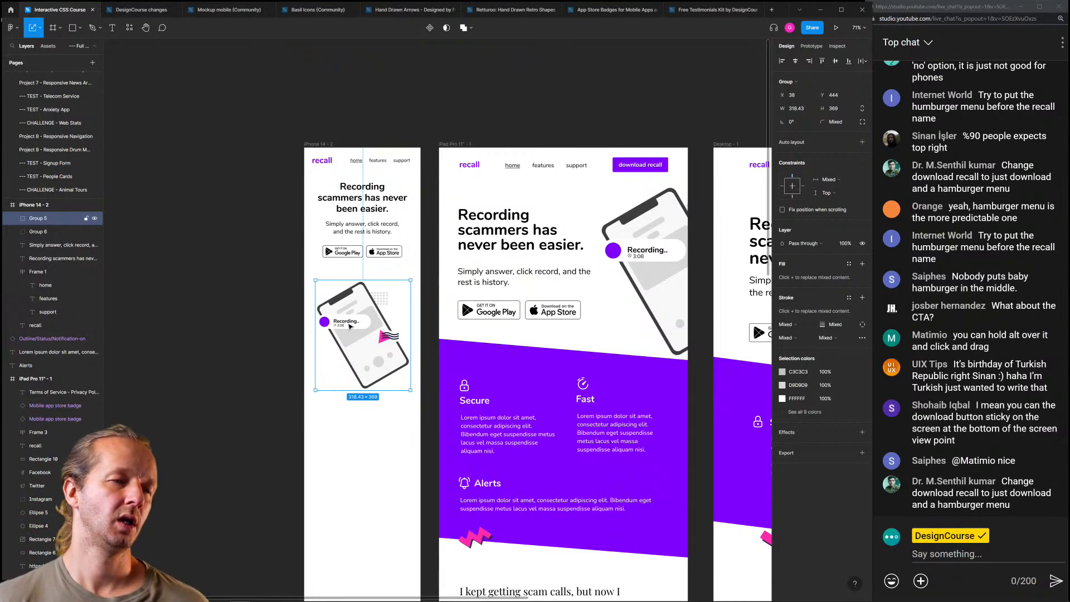
Move the phone mockup up to Y 403, closer to the app store badges in the iPhone frame
{"action": "left_click", "coordinate": [266, 289]}
{"action": "scroll", "coordinate": [333, 258], "scroll_direction": "up", "scroll_amount": 4}
{"action": "scroll", "coordinate": [278, 198], "scroll_direction": "down", "scroll_amount": 4}
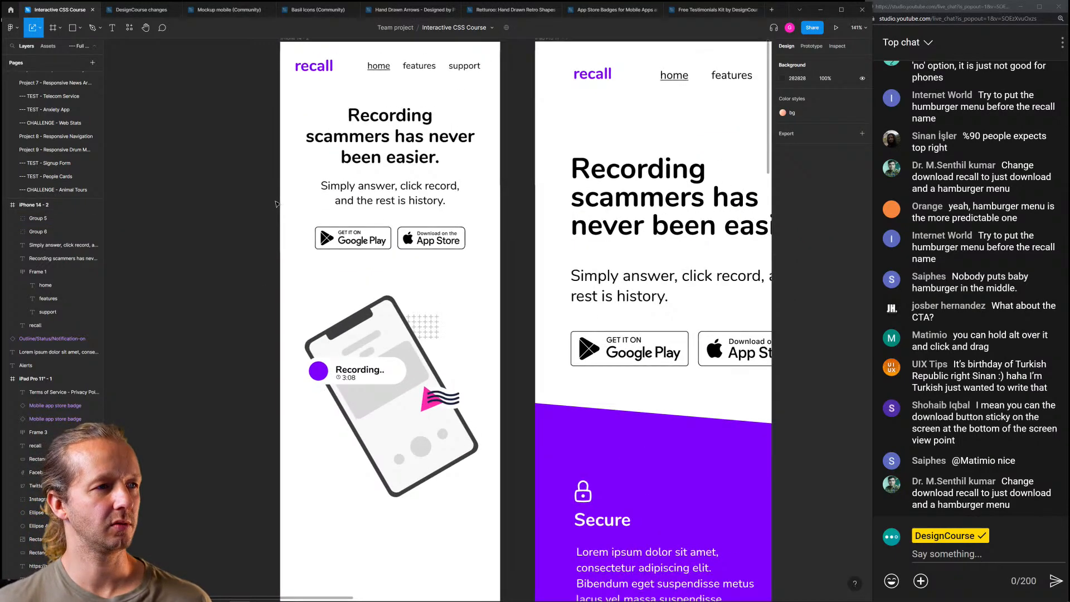
{"action": "left_click_drag", "start_coordinate": [267, 141], "coordinate": [413, 237]}
{"action": "left_click", "coordinate": [390, 250]}
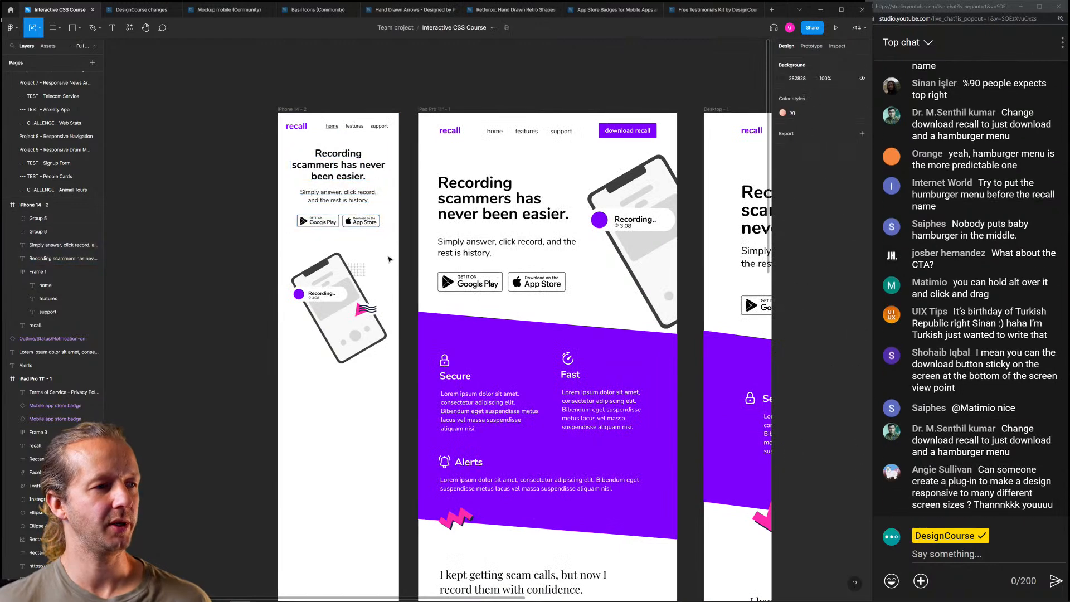
{"action": "left_click_drag", "start_coordinate": [342, 289], "coordinate": [344, 278]}
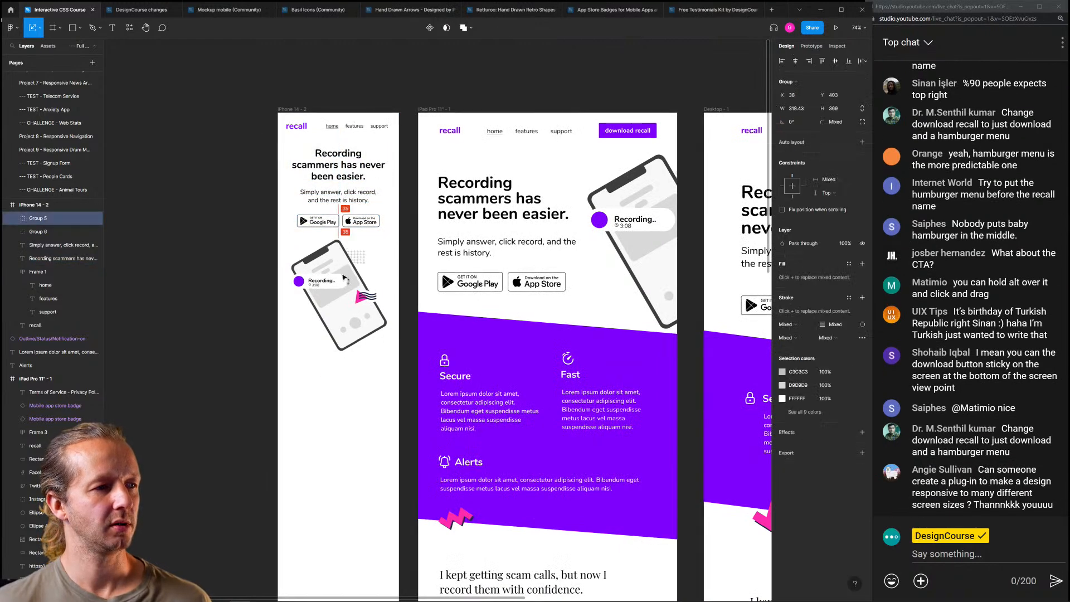
{"action": "left_click", "coordinate": [334, 401]}
Copy the iPad's slanted purple background into the iPhone frame at about 714 × 387 and send it behind the phone mockup
{"action": "scroll", "coordinate": [353, 404], "scroll_direction": "down", "scroll_amount": 5}
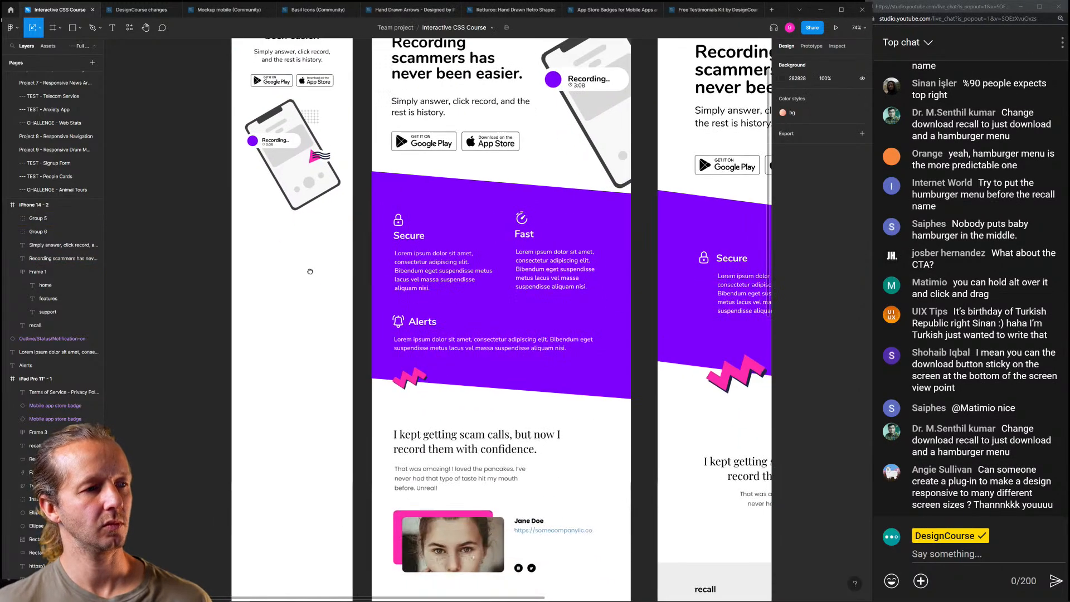
{"action": "left_click_drag", "start_coordinate": [449, 202], "coordinate": [277, 261]}
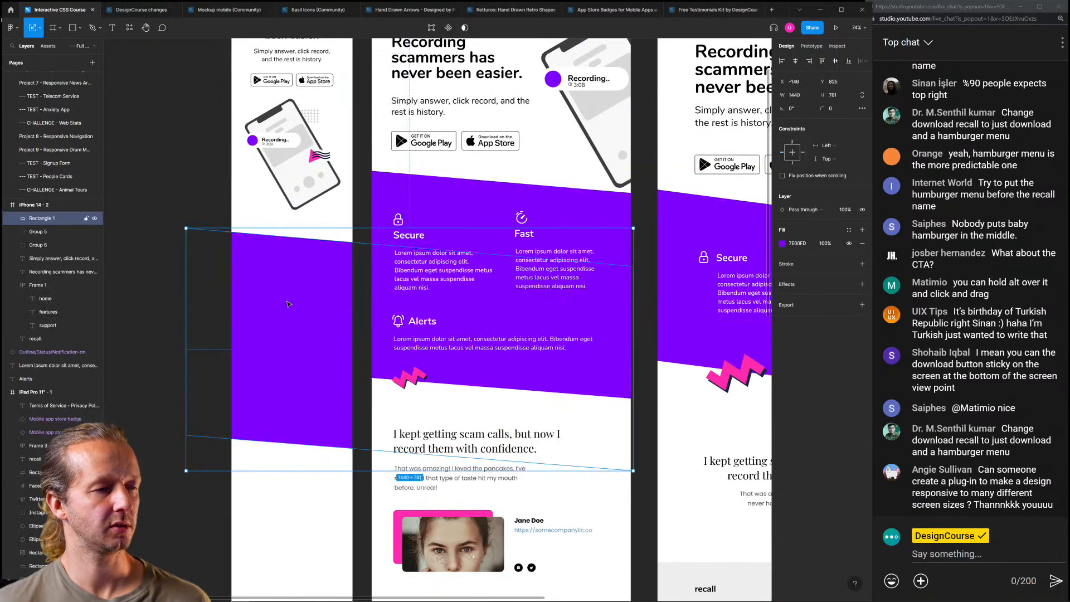
{"action": "left_click_drag", "start_coordinate": [191, 470], "coordinate": [330, 409]}
{"action": "left_click_drag", "start_coordinate": [331, 343], "coordinate": [289, 323]}
{"action": "left_click_drag", "start_coordinate": [96, 233], "coordinate": [96, 231]}
{"action": "left_click_drag", "start_coordinate": [329, 316], "coordinate": [288, 232]}
{"action": "key", "text": "["}
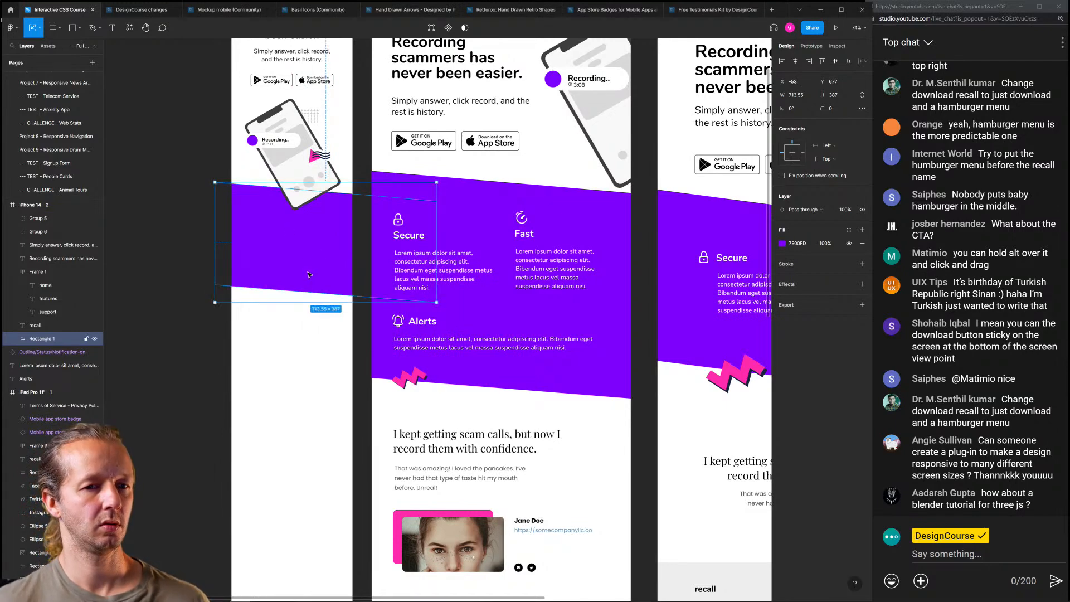
Scale the iPhone's purple background up to about 2146 × 1164 and move it up behind the mockup's lower part
{"action": "left_click_drag", "start_coordinate": [312, 299], "coordinate": [299, 543]}
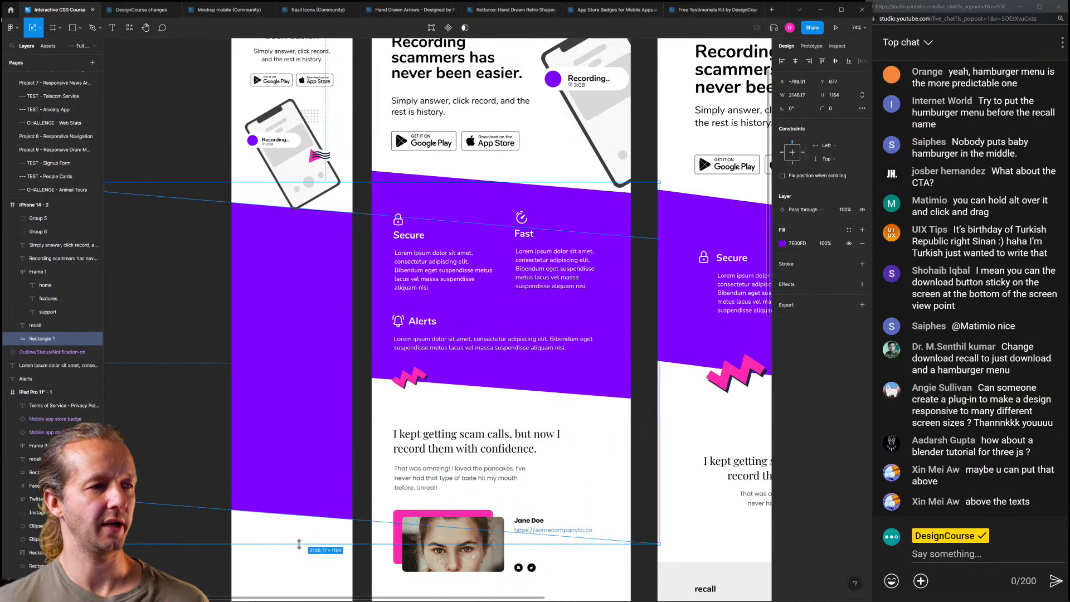
{"action": "left_click", "coordinate": [203, 157]}
{"action": "left_click_drag", "start_coordinate": [320, 270], "coordinate": [320, 253]}
{"action": "left_click", "coordinate": [196, 128]}
{"action": "left_click_drag", "start_coordinate": [183, 105], "coordinate": [219, 87]}
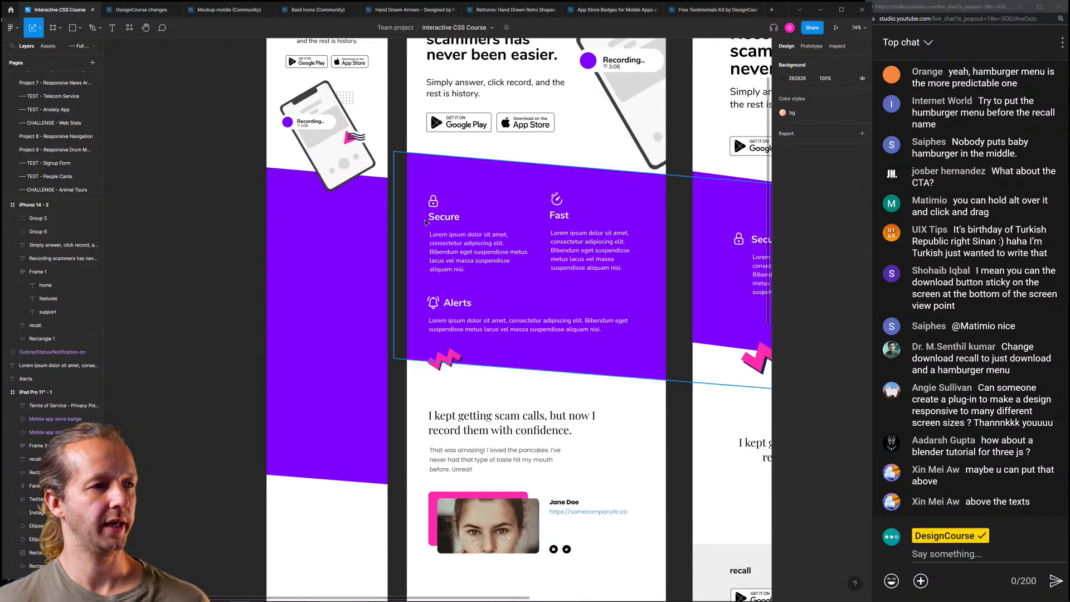
Copy the iPad's lock icon, Secure heading and paragraph together onto the iPhone's purple background
{"action": "left_click", "coordinate": [436, 205]}
{"action": "left_click", "coordinate": [456, 222], "text": "shift"}
{"action": "left_click", "coordinate": [487, 247], "text": "shift"}
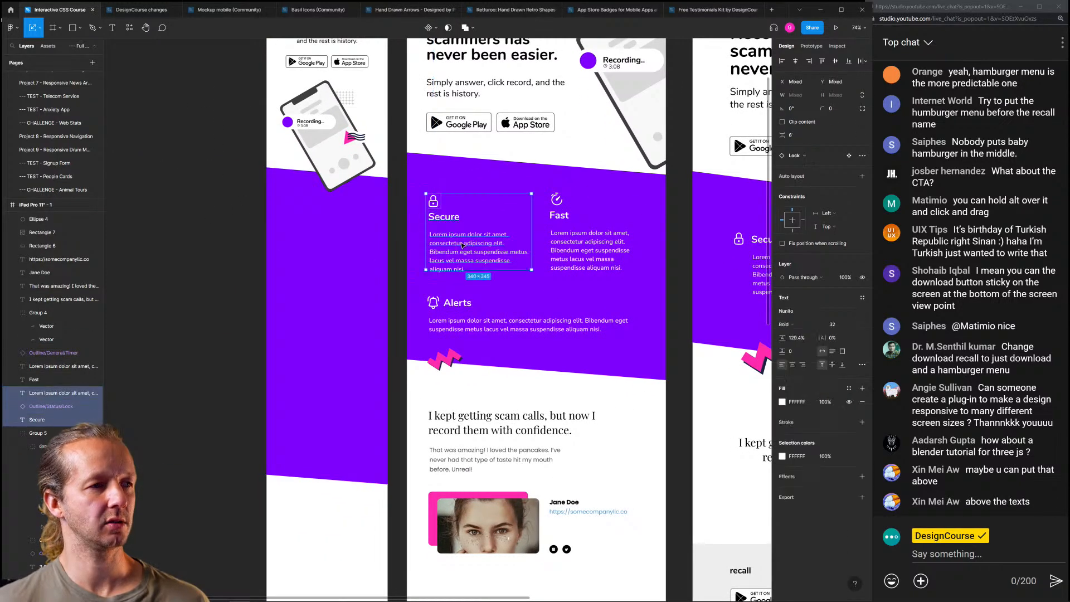
{"action": "left_click_drag", "start_coordinate": [487, 248], "coordinate": [338, 257]}
{"action": "left_click", "coordinate": [295, 227]}
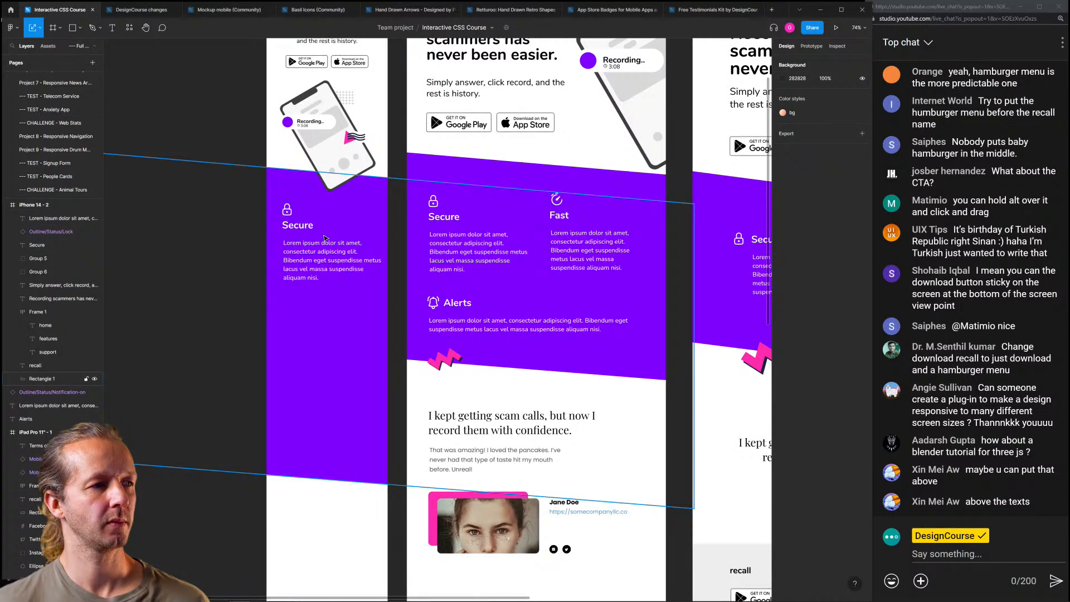
Set the iPhone Secure heading's font size to 26 and its paragraph's font size to 16
{"action": "scroll", "coordinate": [295, 226], "scroll_direction": "up", "scroll_amount": 5, "text": "ctrl"}
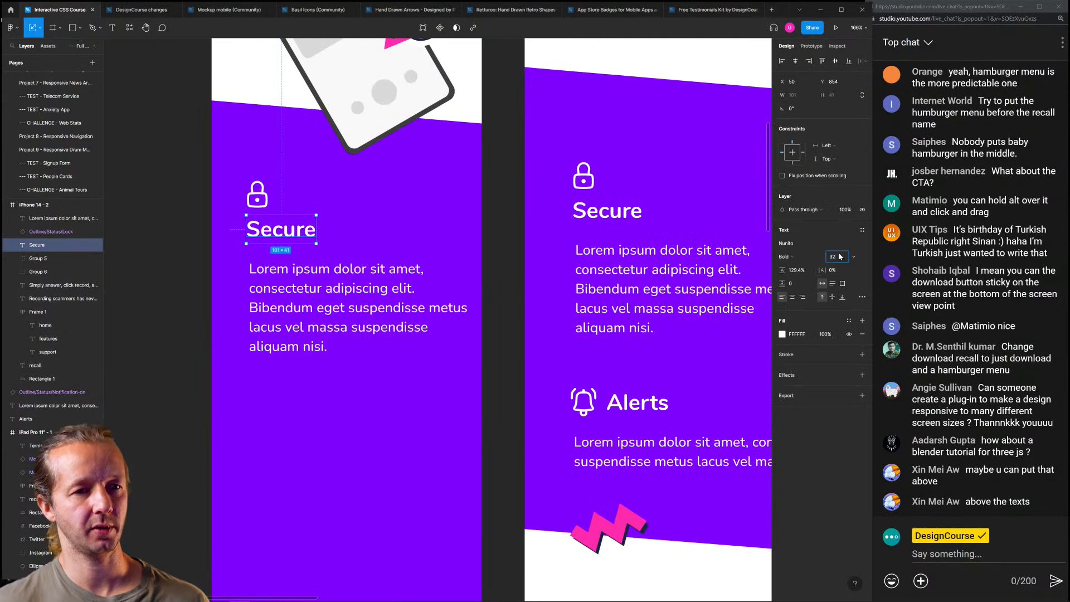
{"action": "type", "text": "2"}
{"action": "key", "text": "Return"}
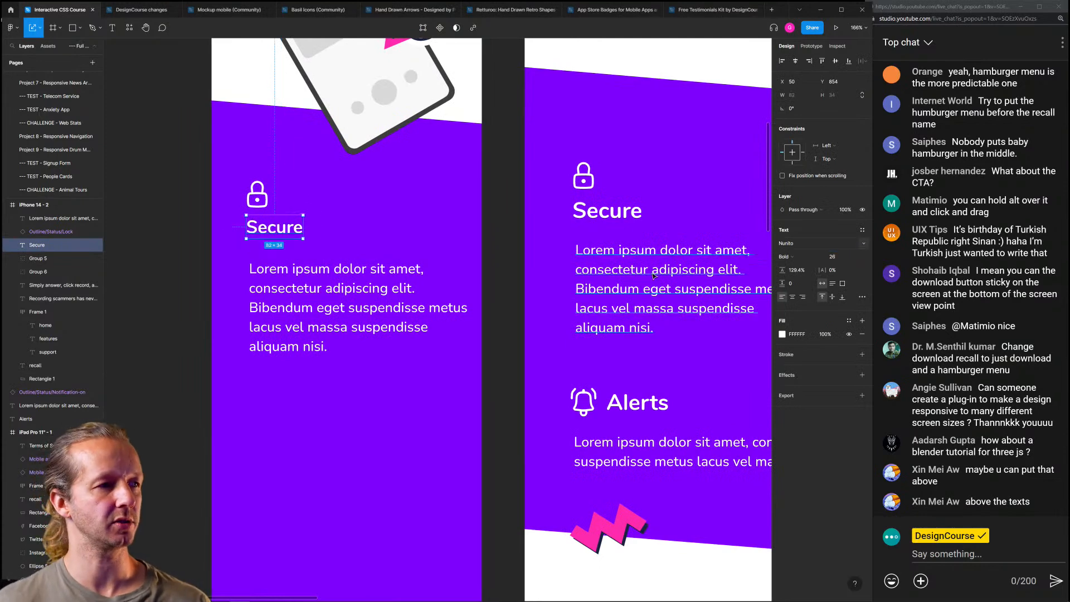
{"action": "left_click", "coordinate": [379, 316]}
{"action": "left_click", "coordinate": [845, 260]}
{"action": "type", "text": "16"}
{"action": "key", "text": "Return"}
{"action": "left_click_drag", "start_coordinate": [476, 279], "coordinate": [450, 281]}
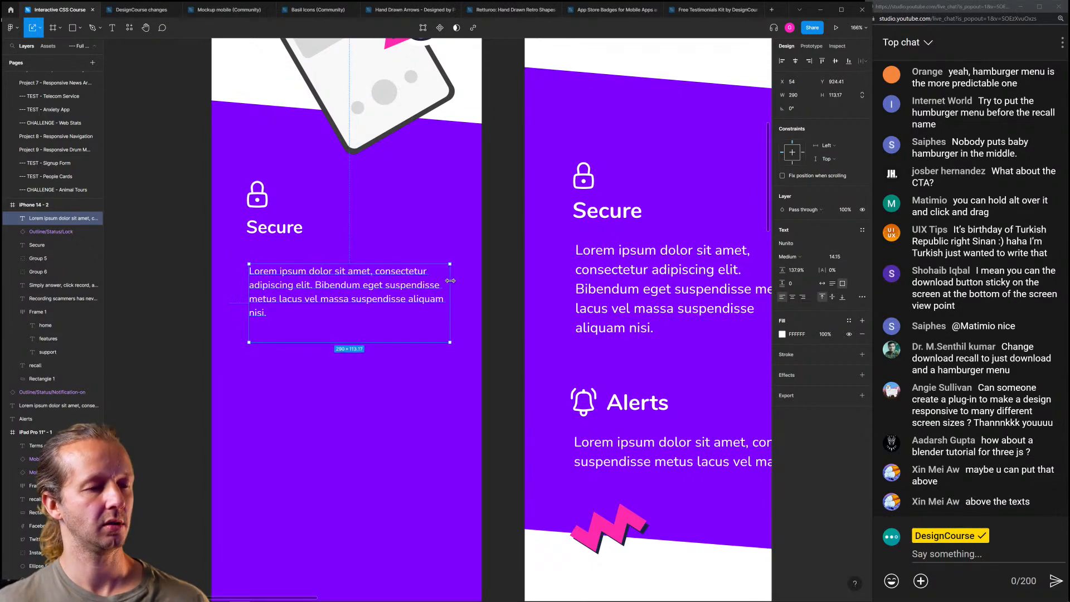
{"action": "key", "text": "ctrl+z"}
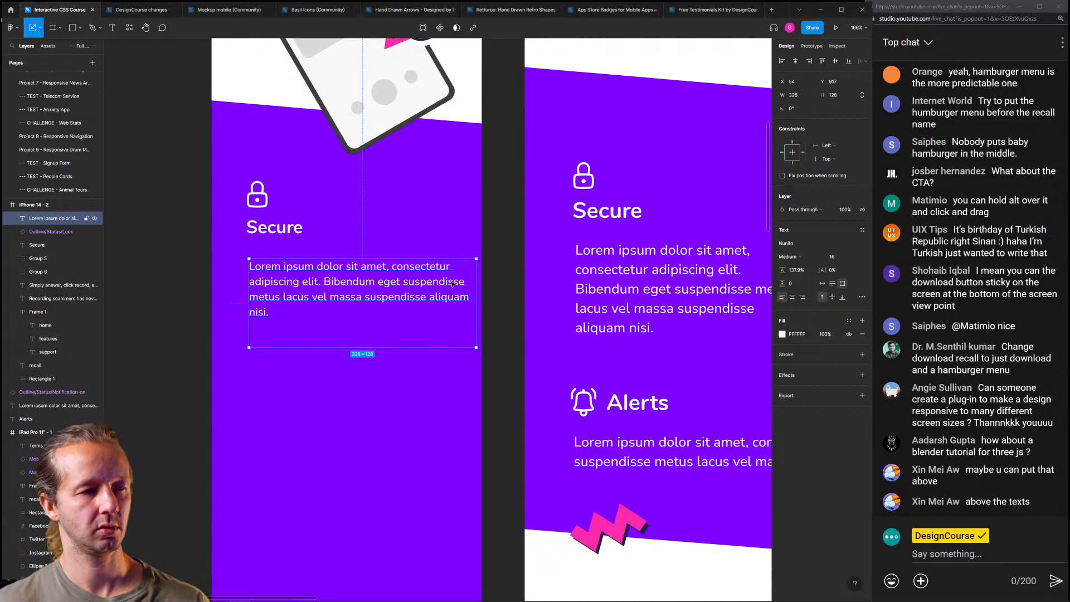
{"action": "left_click_drag", "start_coordinate": [477, 276], "coordinate": [436, 299]}
{"action": "key", "text": "ctrl+z"}
{"action": "key", "text": "ctrl+z"}
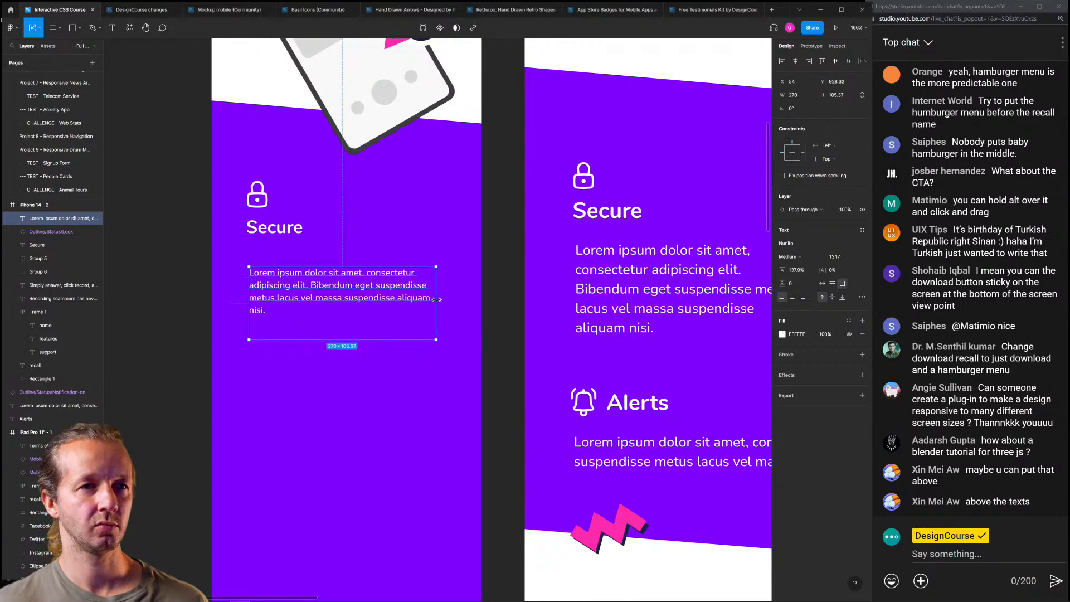
{"action": "key", "text": "ctrl+z"}
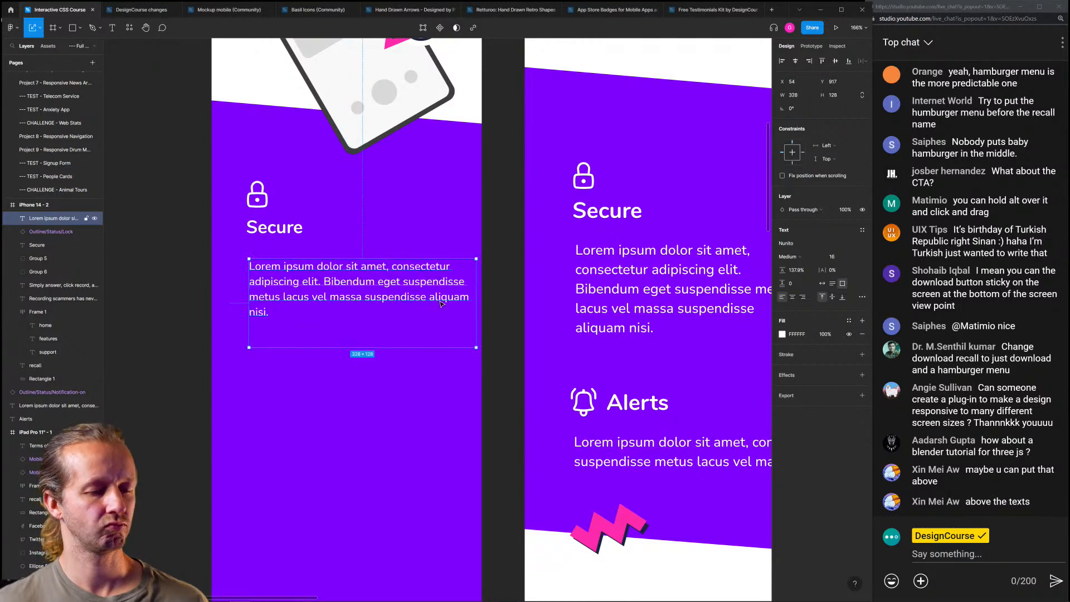
{"action": "key", "text": "v"}
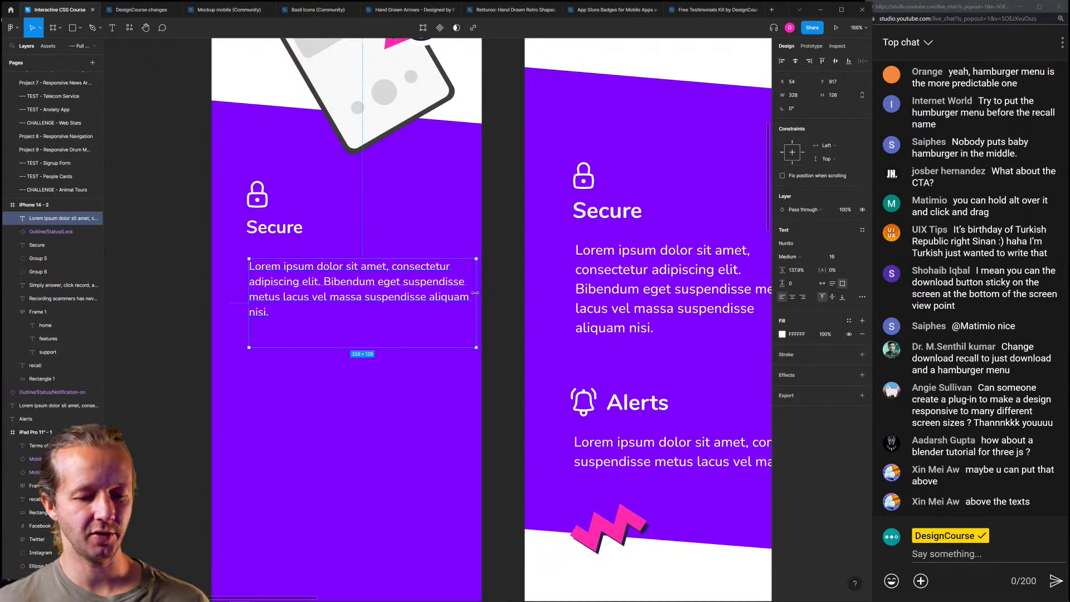
{"action": "left_click_drag", "start_coordinate": [475, 293], "coordinate": [386, 292]}
{"action": "key", "text": "ctrl+z"}
{"action": "left_click_drag", "start_coordinate": [475, 291], "coordinate": [329, 303]}
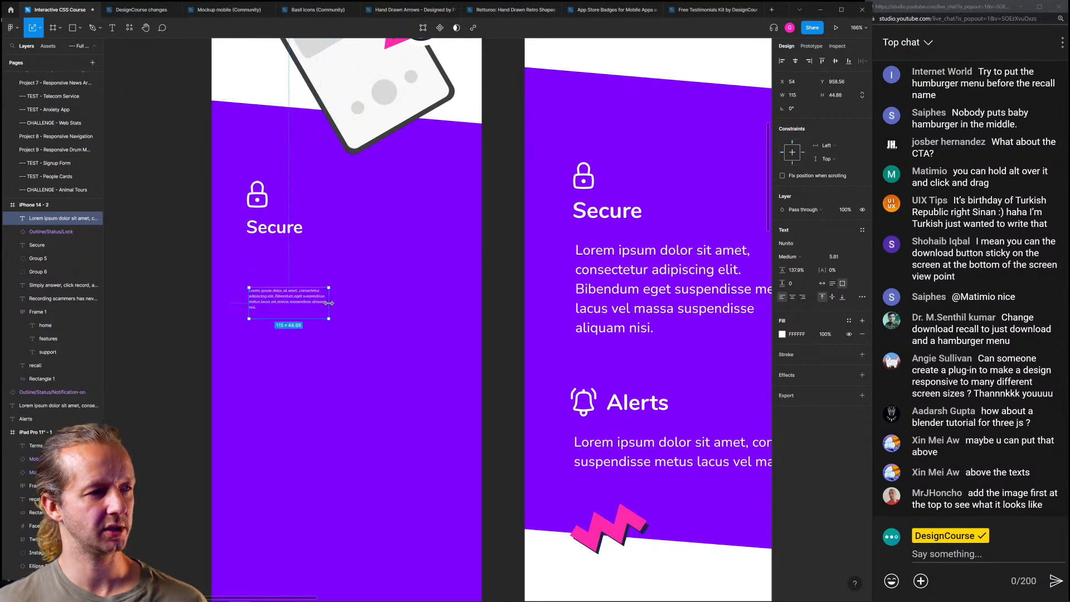
{"action": "key", "text": "ctrl+z"}
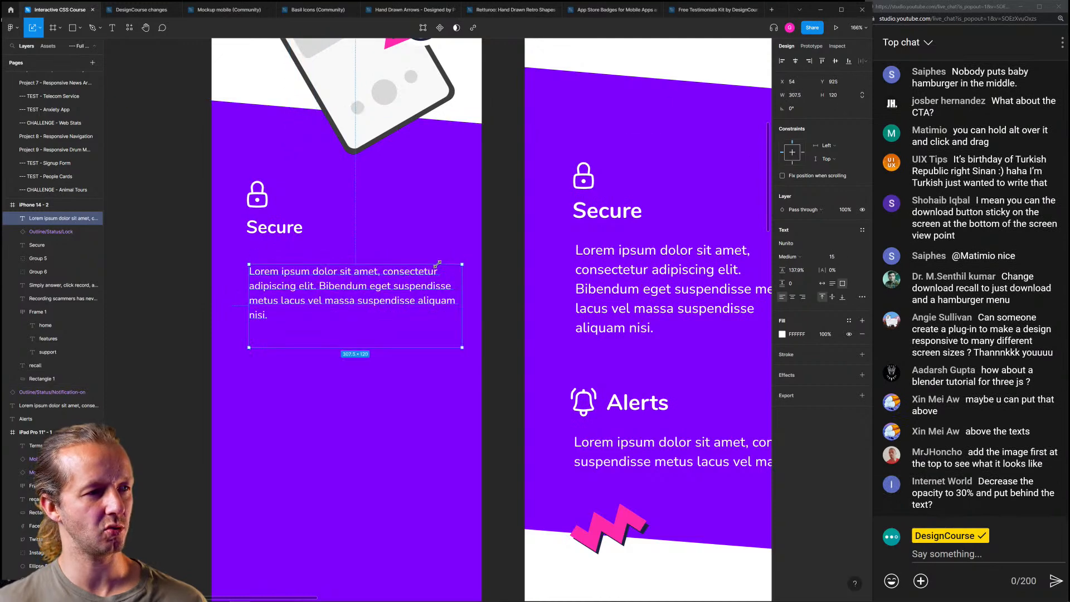
Narrow the Secure paragraph's text box to about 289 wide, keeping its font size
{"action": "left_click", "coordinate": [39, 27]}
{"action": "left_click", "coordinate": [38, 48]}
{"action": "left_click_drag", "start_coordinate": [477, 280], "coordinate": [450, 280]}
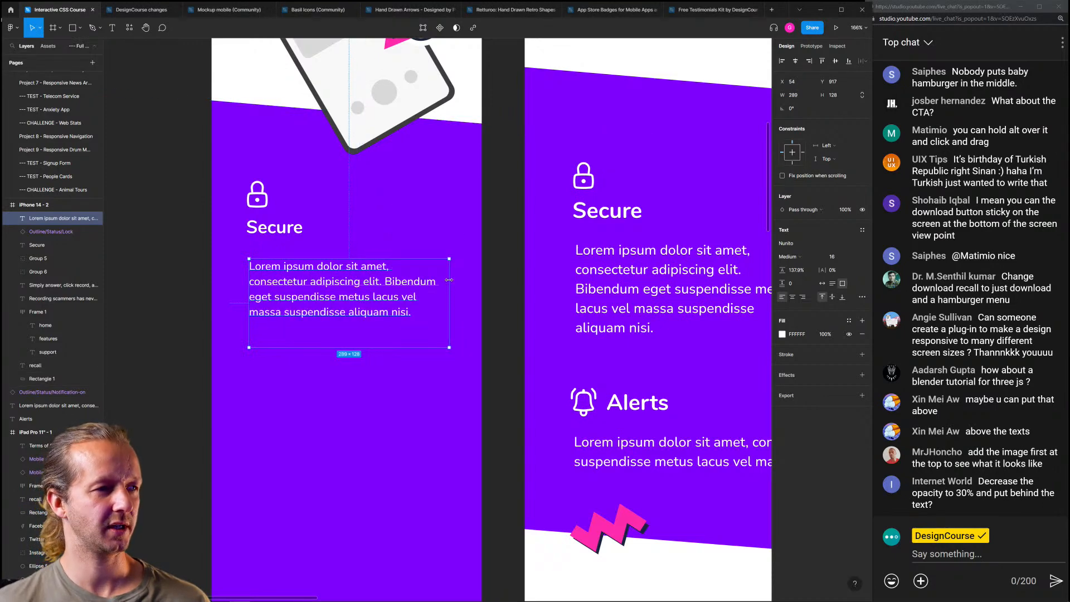
{"action": "left_click", "coordinate": [274, 231], "text": "shift"}
{"action": "left_click", "coordinate": [273, 246]}
Show the 4-column layout grid on the iPhone 14 frame
{"action": "scroll", "coordinate": [128, 124], "scroll_direction": "down", "scroll_amount": 3}
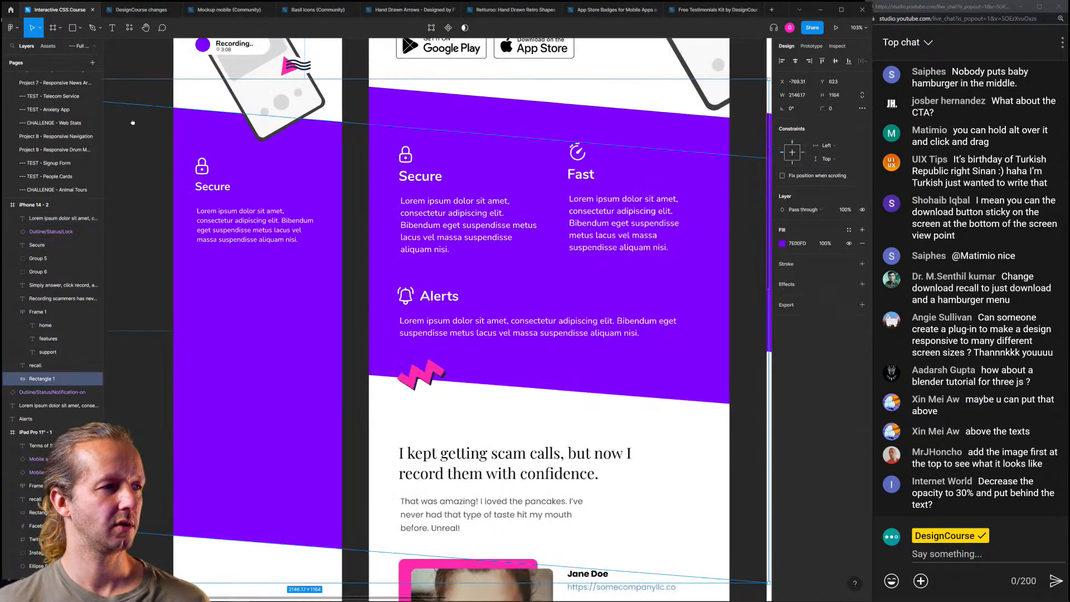
{"action": "left_click_drag", "start_coordinate": [131, 122], "coordinate": [194, 159]}
{"action": "scroll", "coordinate": [194, 158], "scroll_direction": "up", "scroll_amount": 4}
{"action": "key", "text": "Escape"}
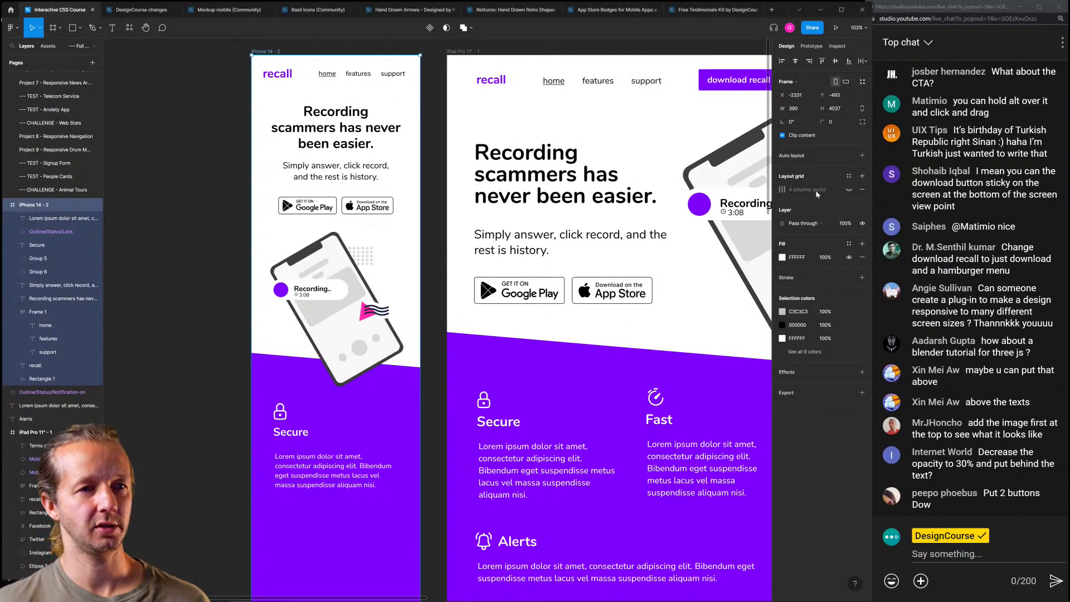
{"action": "left_click", "coordinate": [850, 190]}
{"action": "left_click_drag", "start_coordinate": [239, 419], "coordinate": [333, 463]}
{"action": "left_click", "coordinate": [191, 415]}
{"action": "left_click_drag", "start_coordinate": [193, 440], "coordinate": [205, 245]}
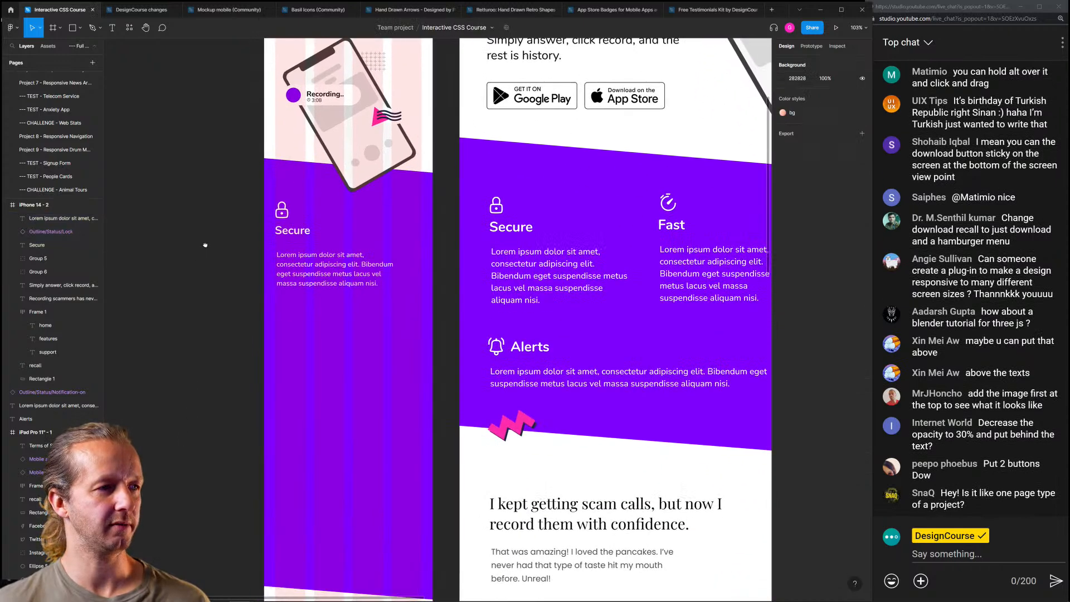
{"action": "left_click_drag", "start_coordinate": [217, 315], "coordinate": [218, 254]}
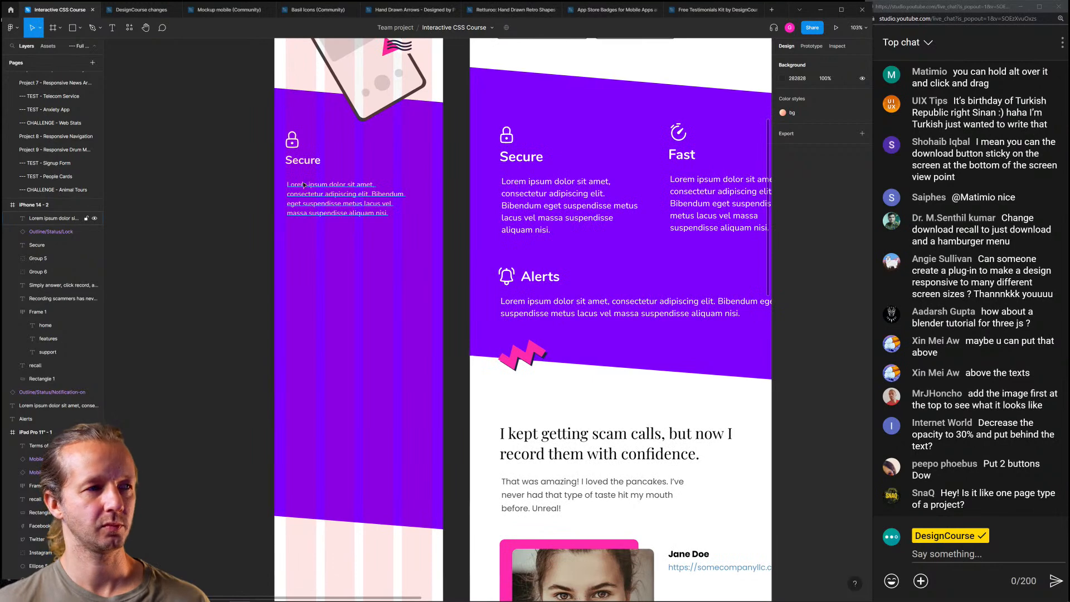
Scale the lock icon above the iPhone's Secure heading down to about 35 × 35, aligned with the heading's edge
{"action": "left_click", "coordinate": [294, 140]}
{"action": "scroll", "coordinate": [294, 128], "scroll_direction": "up", "scroll_amount": 5}
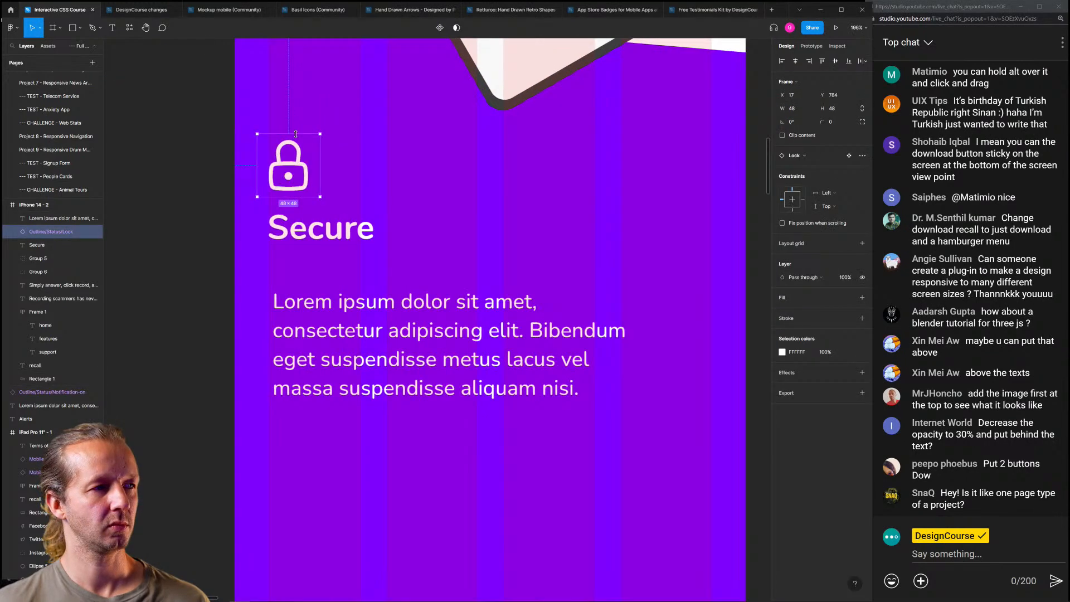
{"action": "left_click_drag", "start_coordinate": [321, 135], "coordinate": [296, 178]}
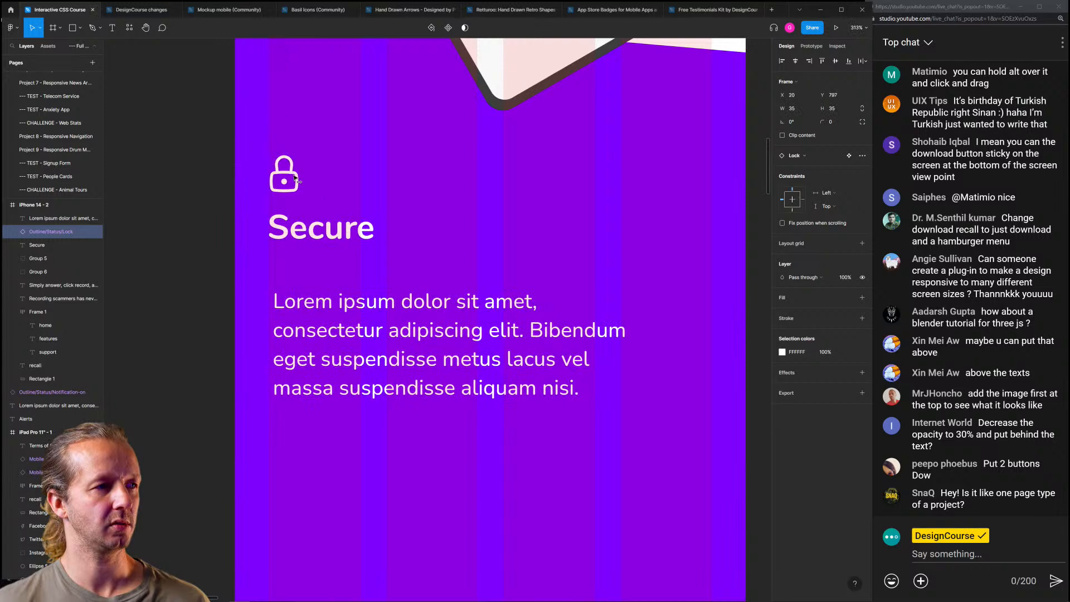
{"action": "left_click", "coordinate": [214, 184]}
Move the Secure paragraph directly beneath its heading, align it to the first column, and widen its text box to about 339
{"action": "scroll", "coordinate": [250, 296], "scroll_direction": "down", "scroll_amount": 4}
{"action": "left_click", "coordinate": [329, 304]}
{"action": "key", "text": "Up"}
{"action": "left_click_drag", "start_coordinate": [330, 312], "coordinate": [328, 313]}
{"action": "left_click", "coordinate": [184, 279]}
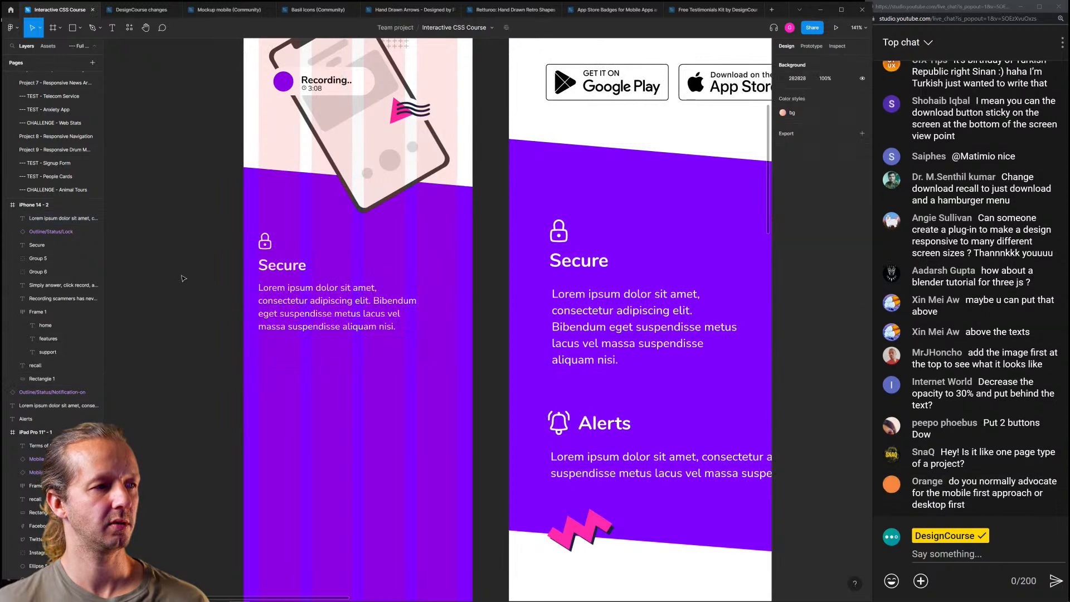
{"action": "scroll", "coordinate": [204, 326], "scroll_direction": "down", "scroll_amount": 1}
{"action": "scroll", "coordinate": [204, 327], "scroll_direction": "down", "scroll_amount": 5}
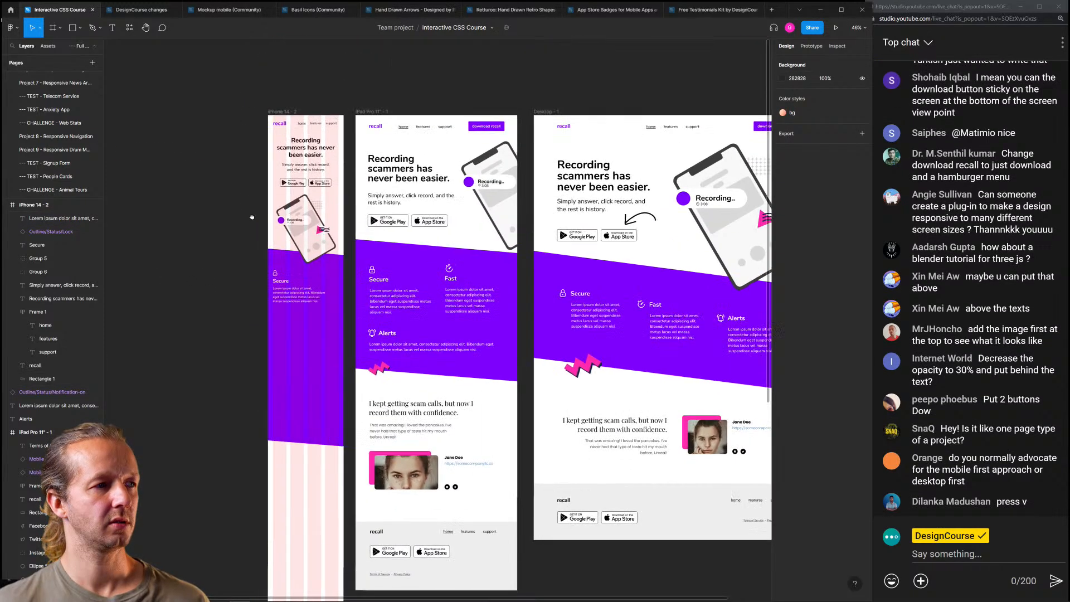
{"action": "scroll", "coordinate": [252, 217], "scroll_direction": "up", "scroll_amount": 1}
{"action": "left_click", "coordinate": [326, 304]}
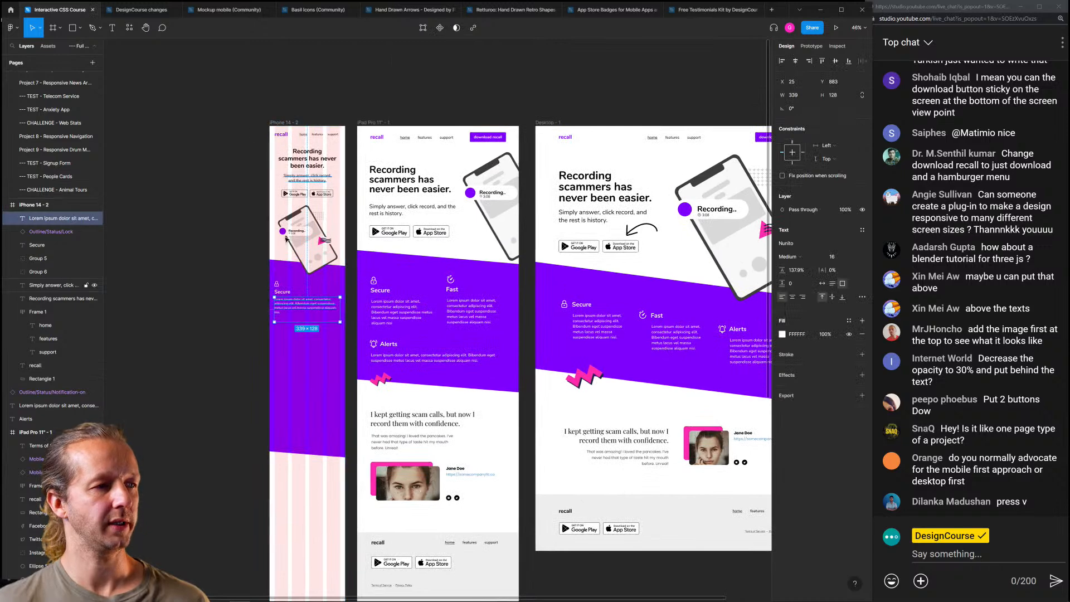
{"action": "left_click", "coordinate": [262, 312]}
Duplicate the lock icon, Secure heading and paragraph twice down the purple background to make three stacked features
{"action": "scroll", "coordinate": [273, 330], "scroll_direction": "up", "scroll_amount": 3}
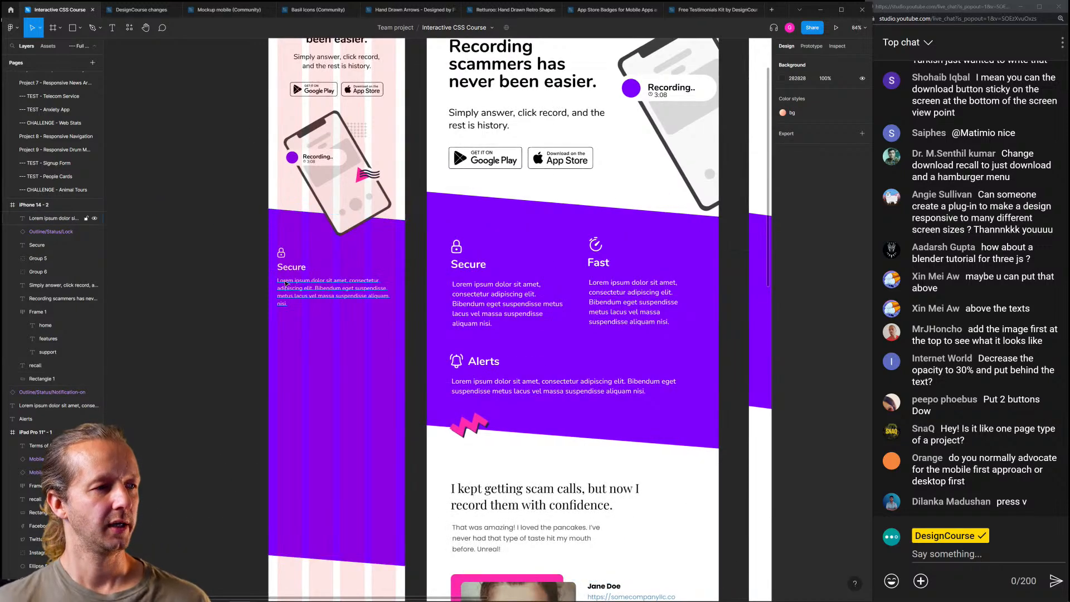
{"action": "scroll", "coordinate": [297, 341], "scroll_direction": "up", "scroll_amount": 3}
{"action": "scroll", "coordinate": [297, 340], "scroll_direction": "up", "scroll_amount": 3}
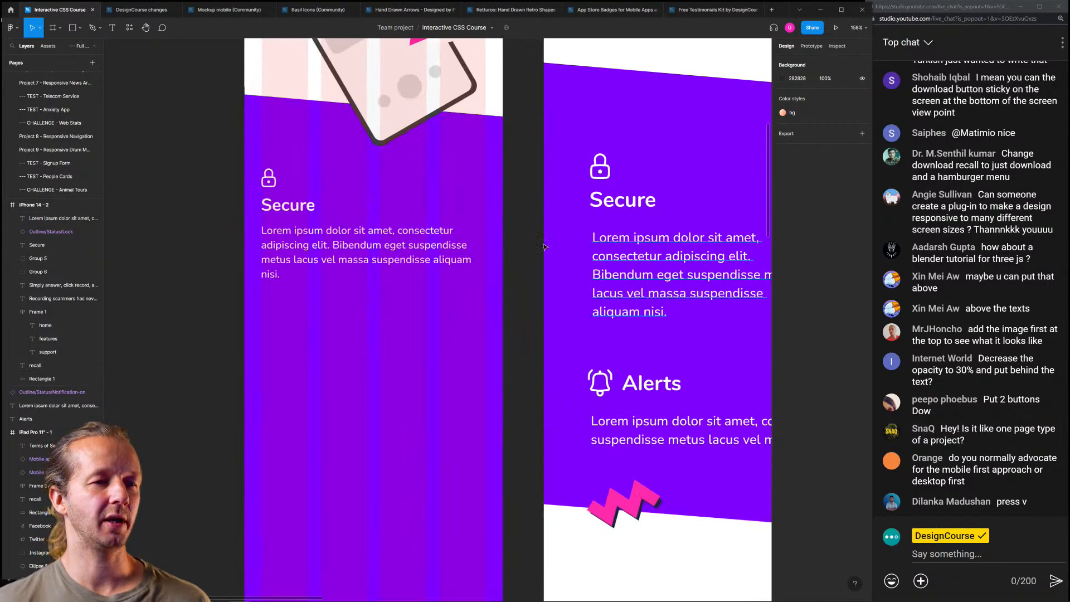
{"action": "left_click", "coordinate": [269, 179]}
{"action": "left_click", "coordinate": [286, 206], "text": "shift"}
{"action": "left_click", "coordinate": [318, 252], "text": "shift"}
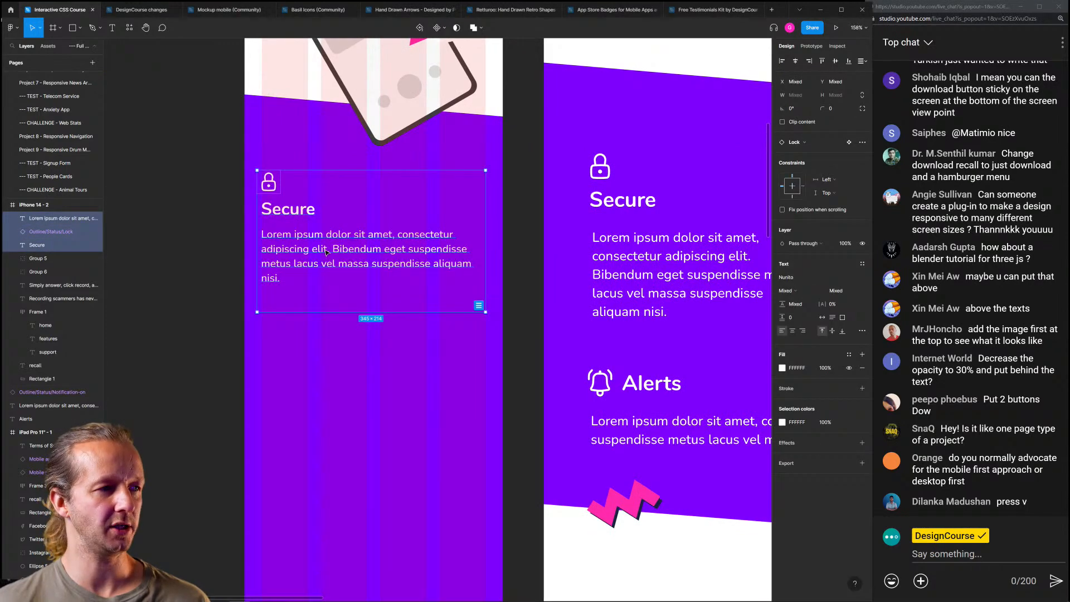
{"action": "left_click_drag", "start_coordinate": [363, 250], "coordinate": [355, 390]}
{"action": "scroll", "coordinate": [361, 416], "scroll_direction": "down", "scroll_amount": 3}
{"action": "scroll", "coordinate": [360, 416], "scroll_direction": "down", "scroll_amount": 2}
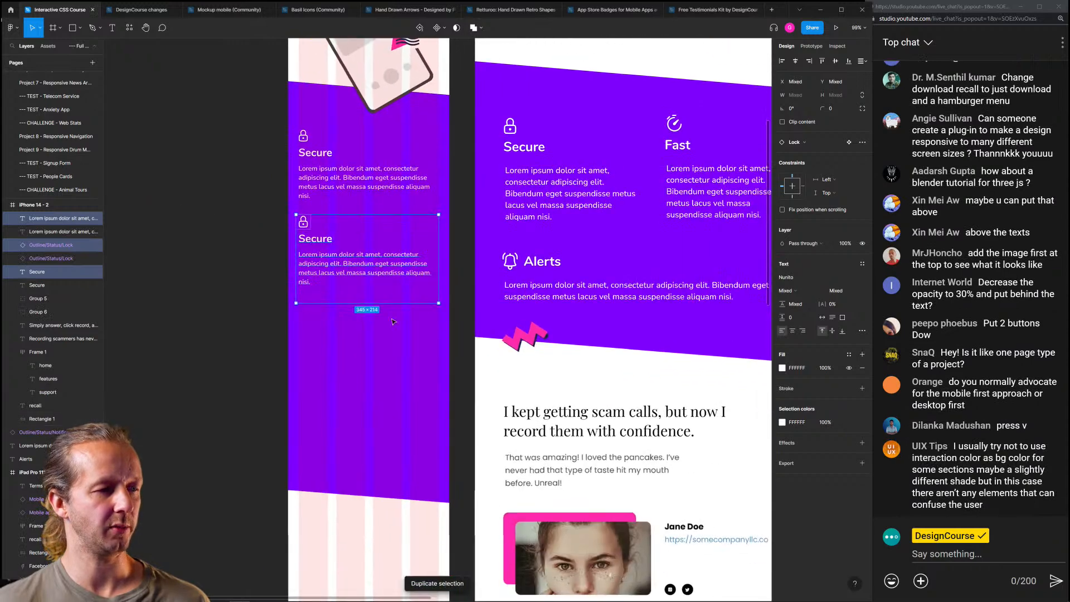
{"action": "key", "text": "ctrl+d"}
{"action": "left_click", "coordinate": [359, 276]}
{"action": "left_click", "coordinate": [255, 138]}
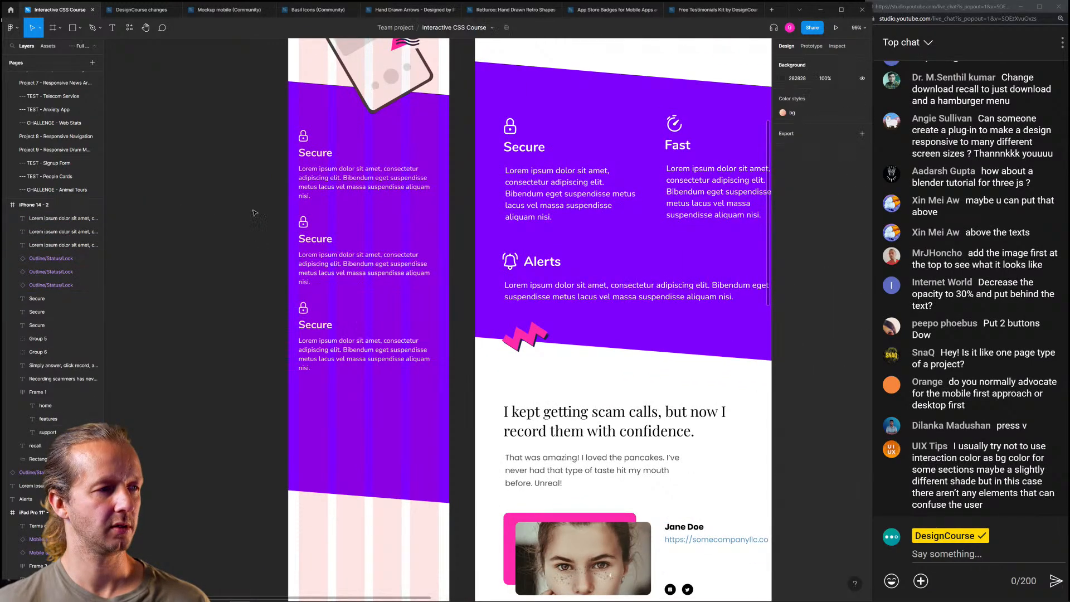
Hide the iPhone frame's column layout grid
{"action": "key", "text": "shift+1"}
{"action": "left_click", "coordinate": [285, 87]}
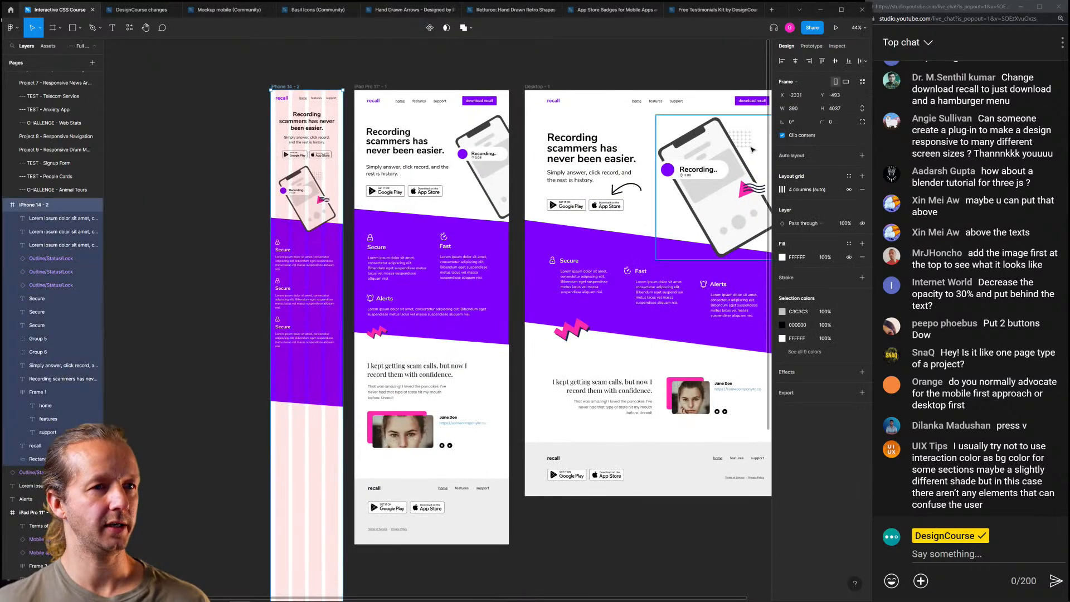
{"action": "left_click", "coordinate": [849, 190]}
{"action": "left_click", "coordinate": [251, 317]}
Move the second and third feature blocks slightly down to give the stacked features more vertical spacing
{"action": "scroll", "coordinate": [233, 338], "scroll_direction": "up", "scroll_amount": 5}
{"action": "left_click_drag", "start_coordinate": [298, 216], "coordinate": [455, 294]}
{"action": "left_click_drag", "start_coordinate": [402, 260], "coordinate": [405, 265]}
{"action": "left_click_drag", "start_coordinate": [274, 297], "coordinate": [405, 361]}
{"action": "left_click", "coordinate": [426, 382], "text": "shift"}
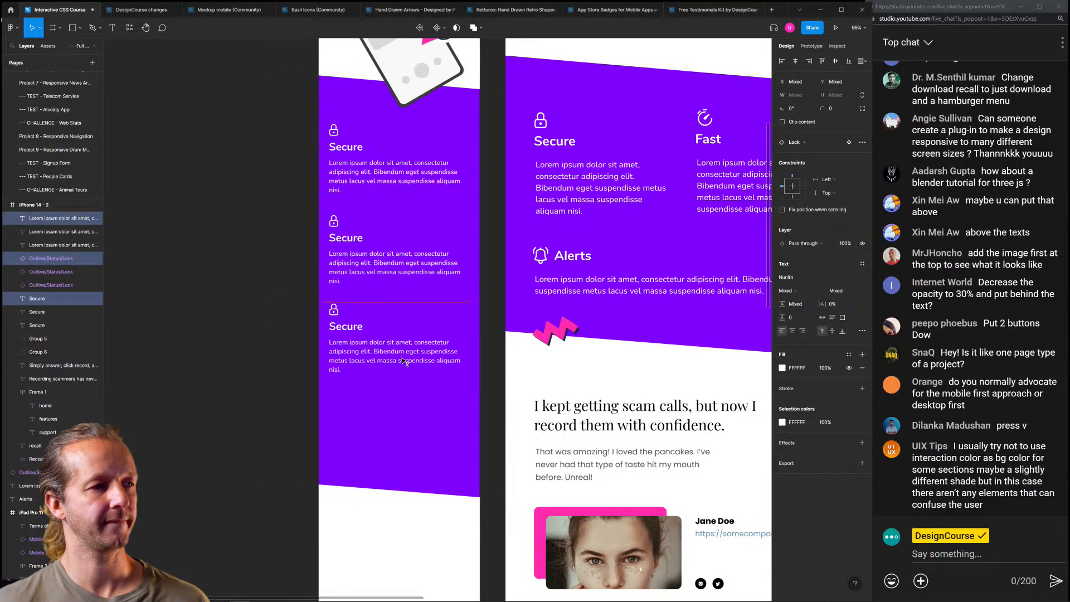
{"action": "left_click", "coordinate": [236, 329]}
Shorten the iPhone's purple background from its lower edge to a height of about 980
{"action": "scroll", "coordinate": [274, 297], "scroll_direction": "down", "scroll_amount": 6}
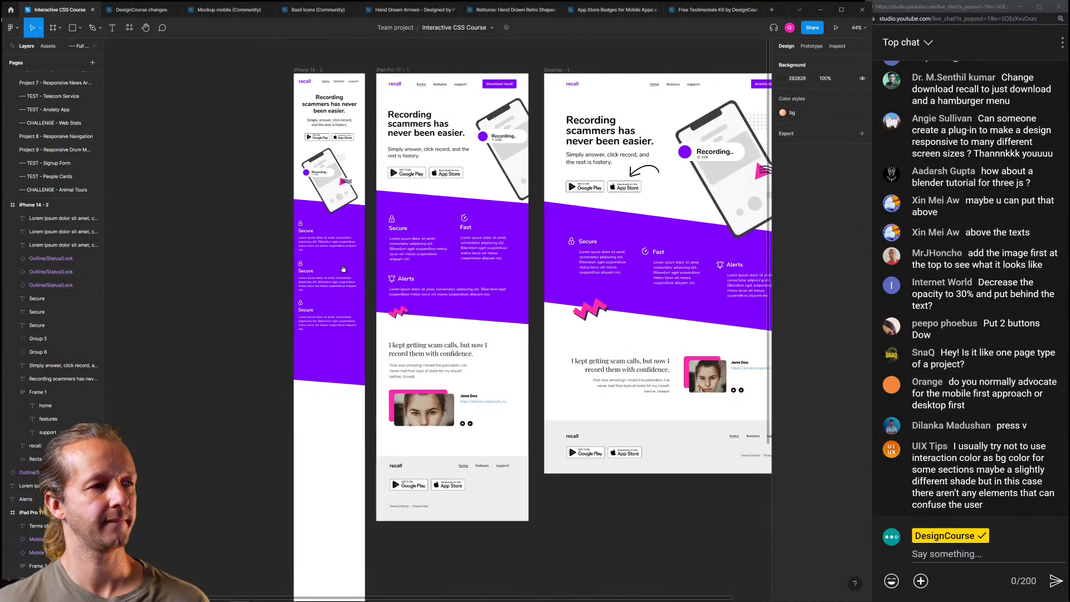
{"action": "left_click_drag", "start_coordinate": [343, 270], "coordinate": [318, 271]}
{"action": "left_click", "coordinate": [281, 71]}
{"action": "left_click_drag", "start_coordinate": [316, 449], "coordinate": [312, 408]}
{"action": "left_click", "coordinate": [317, 332]}
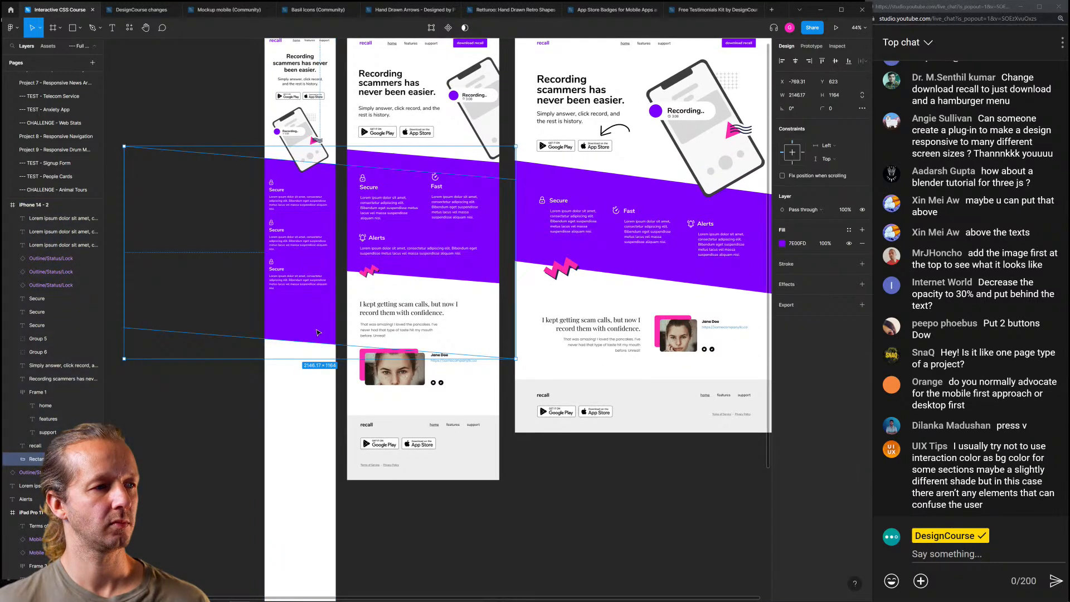
{"action": "left_click_drag", "start_coordinate": [306, 358], "coordinate": [312, 326]}
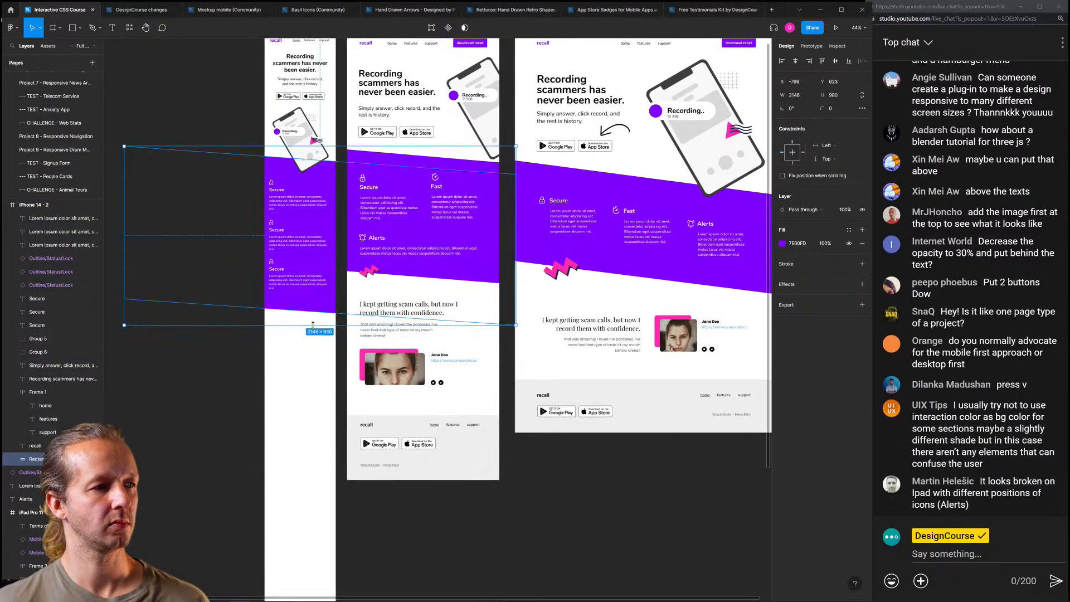
{"action": "left_click", "coordinate": [206, 378]}
{"action": "left_click_drag", "start_coordinate": [204, 360], "coordinate": [212, 357]}
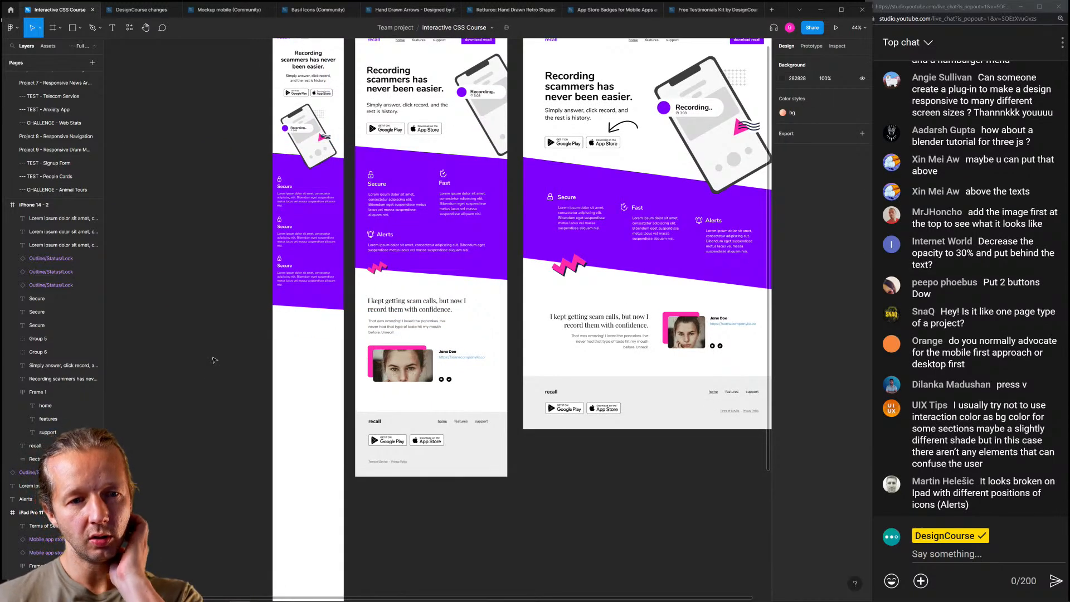
Move the iPhone's purple background down and trim it, leaving its upper edge at Y 670 and its height about 904
{"action": "left_click", "coordinate": [290, 170]}
{"action": "key", "text": "Down"}
{"action": "key", "text": "Down"}
{"action": "key", "text": "Down"}
{"action": "key", "text": "Down"}
{"action": "key", "text": "Down"}
{"action": "key", "text": "Down"}
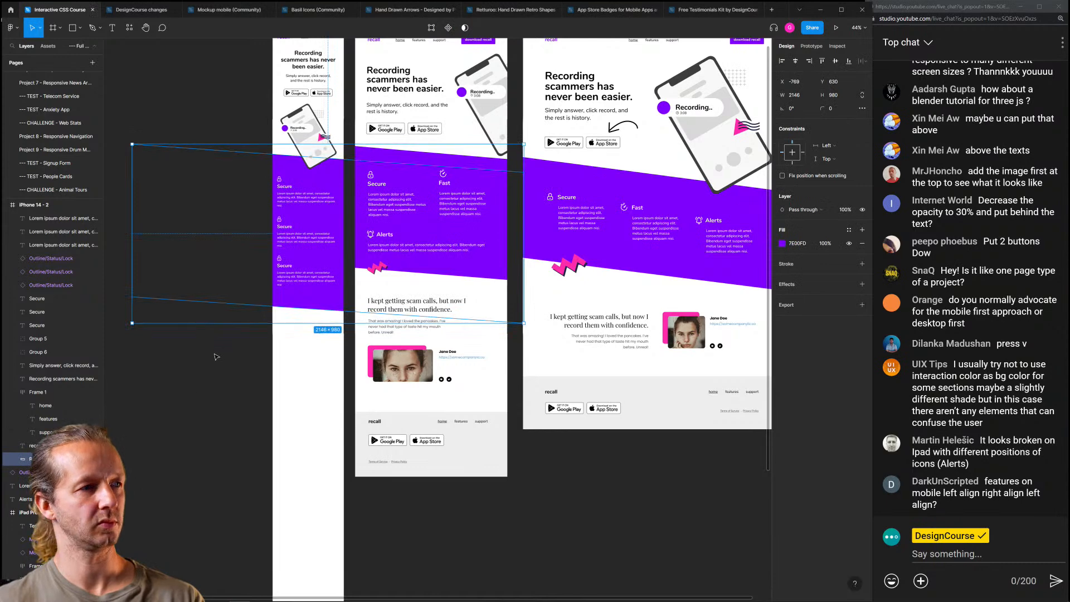
{"action": "key", "text": "Down"}
{"action": "key", "text": "Down"}
{"action": "key", "text": "Down"}
{"action": "key", "text": "Down"}
{"action": "key", "text": "Down"}
{"action": "key", "text": "Down"}
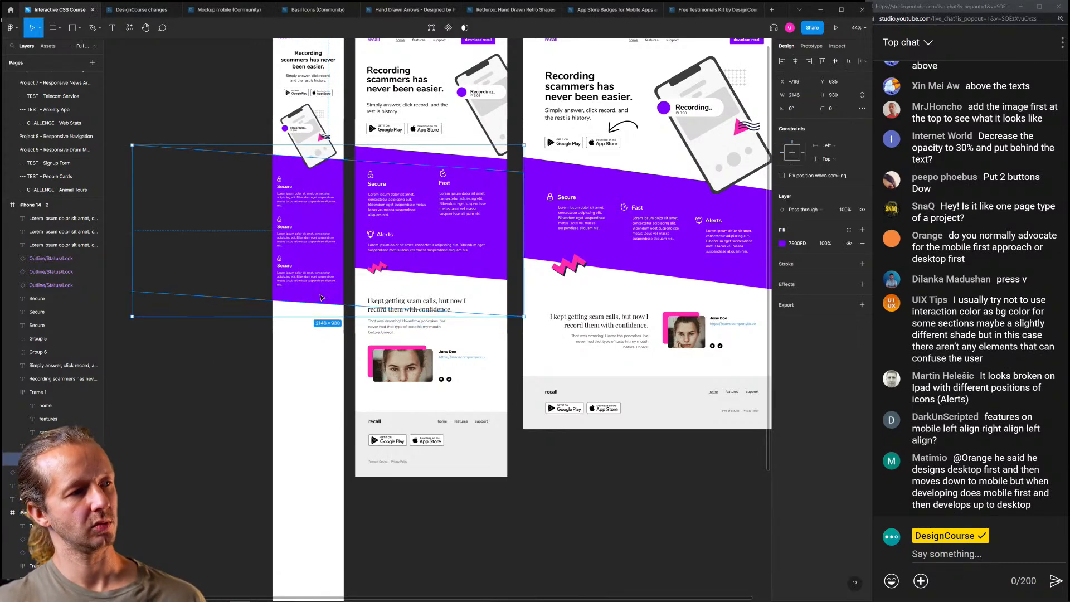
{"action": "left_click_drag", "start_coordinate": [266, 144], "coordinate": [268, 152]}
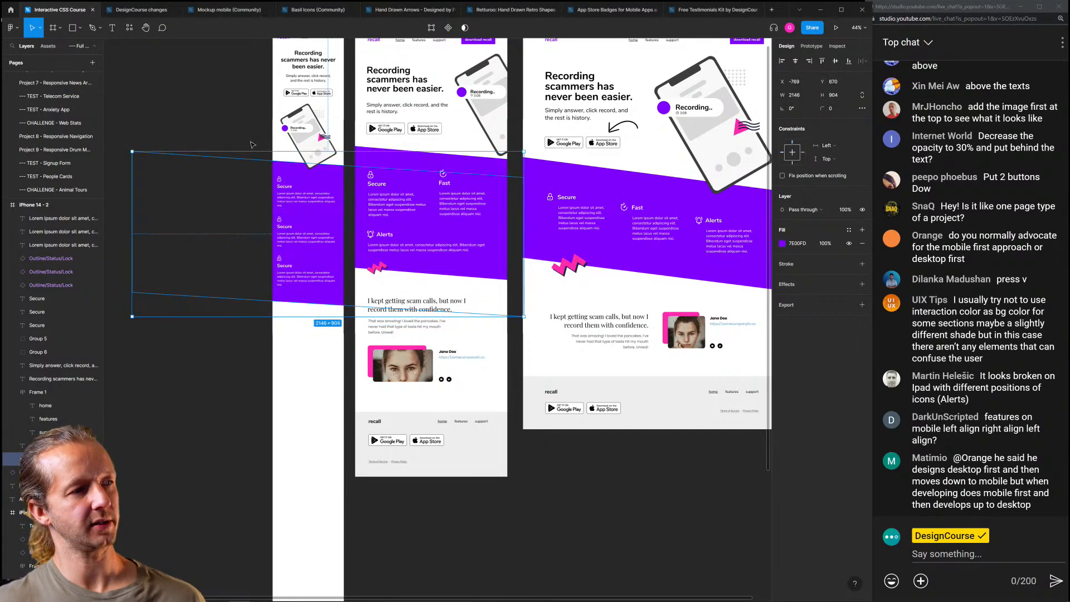
Examine the iPhone layout from the header and hero down to the empty area below the features
{"action": "mouse_move", "coordinate": [211, 364]}
{"action": "left_mouse_down"}
{"action": "mouse_move", "coordinate": [271, 259]}
{"action": "mouse_move", "coordinate": [334, 198]}
{"action": "left_mouse_up"}
{"action": "left_click", "coordinate": [239, 197]}
{"action": "mouse_move", "coordinate": [239, 181]}
{"action": "left_mouse_down"}
{"action": "mouse_move", "coordinate": [234, 231]}
{"action": "mouse_move", "coordinate": [224, 194]}
{"action": "left_mouse_up"}
{"action": "left_click_drag", "start_coordinate": [210, 134], "coordinate": [217, 179]}
{"action": "scroll", "coordinate": [273, 109], "scroll_direction": "up", "scroll_amount": 6}
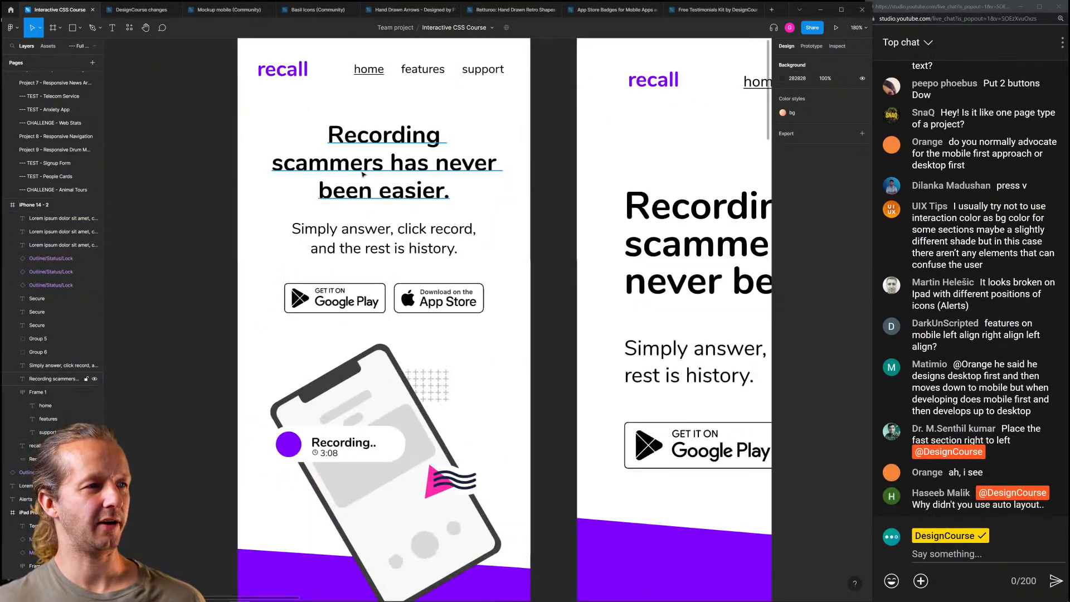
{"action": "left_click", "coordinate": [362, 175]}
{"action": "left_click", "coordinate": [385, 237]}
{"action": "scroll", "coordinate": [393, 279], "scroll_direction": "down", "scroll_amount": 3}
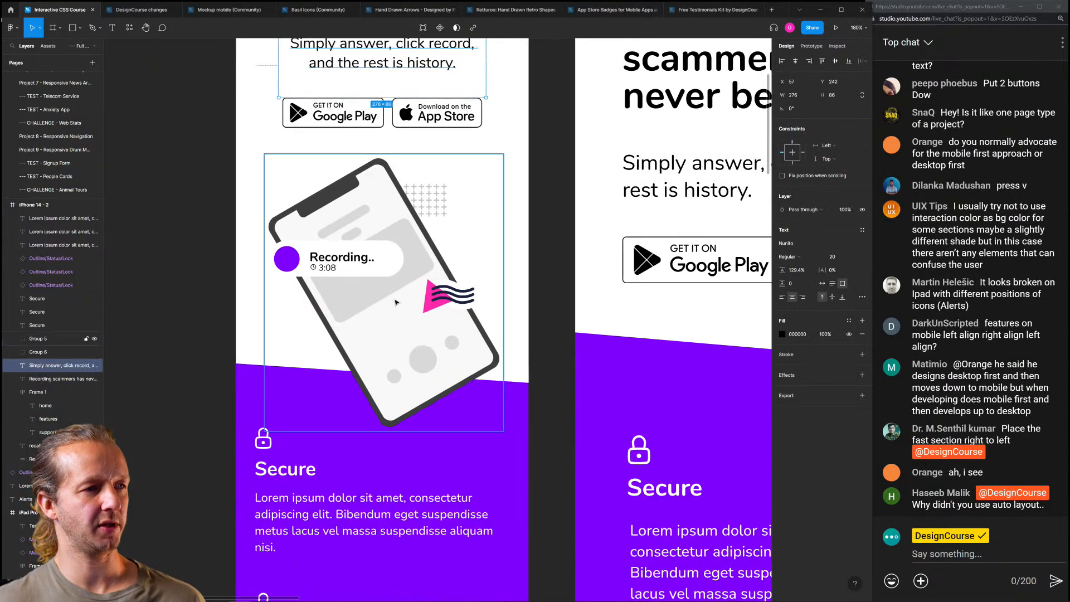
{"action": "scroll", "coordinate": [396, 303], "scroll_direction": "down", "scroll_amount": 13}
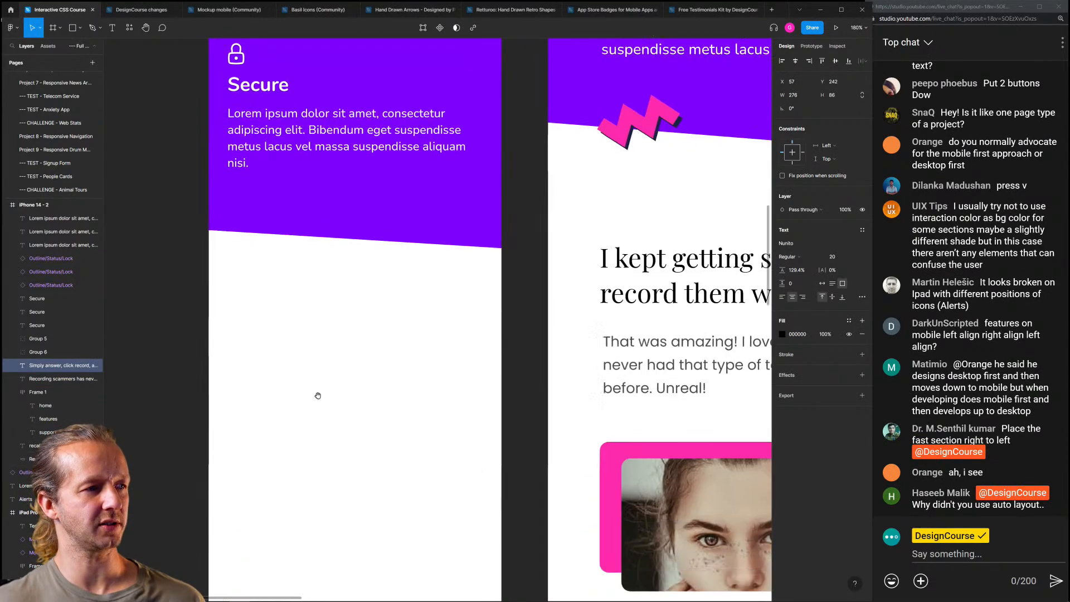
{"action": "scroll", "coordinate": [318, 396], "scroll_direction": "down", "scroll_amount": 3}
{"action": "scroll", "coordinate": [369, 178], "scroll_direction": "down", "scroll_amount": 10}
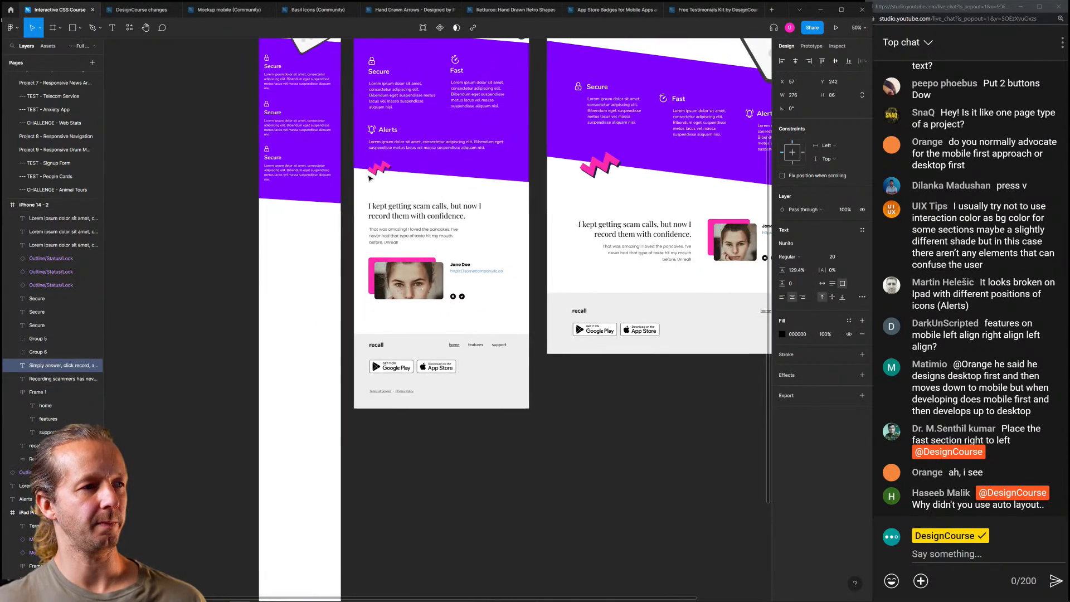
Try a copy of the iPad's pink zigzag on the lower edge of the iPhone's purple background and delete it
{"action": "left_click", "coordinate": [376, 170]}
{"action": "left_click_drag", "start_coordinate": [379, 168], "coordinate": [274, 204]}
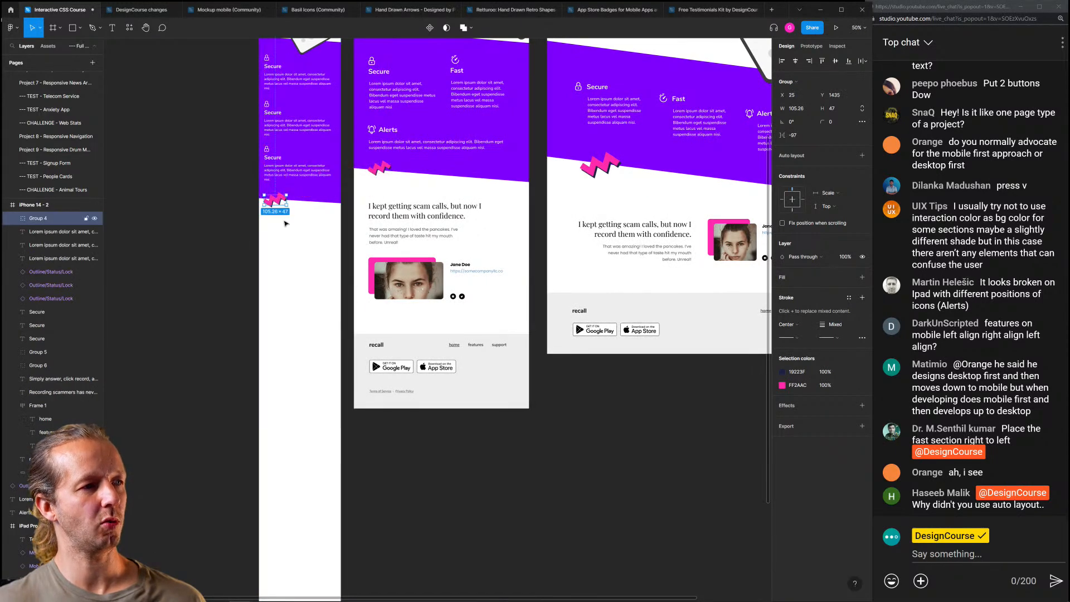
{"action": "scroll", "coordinate": [293, 246], "scroll_direction": "up", "scroll_amount": 4}
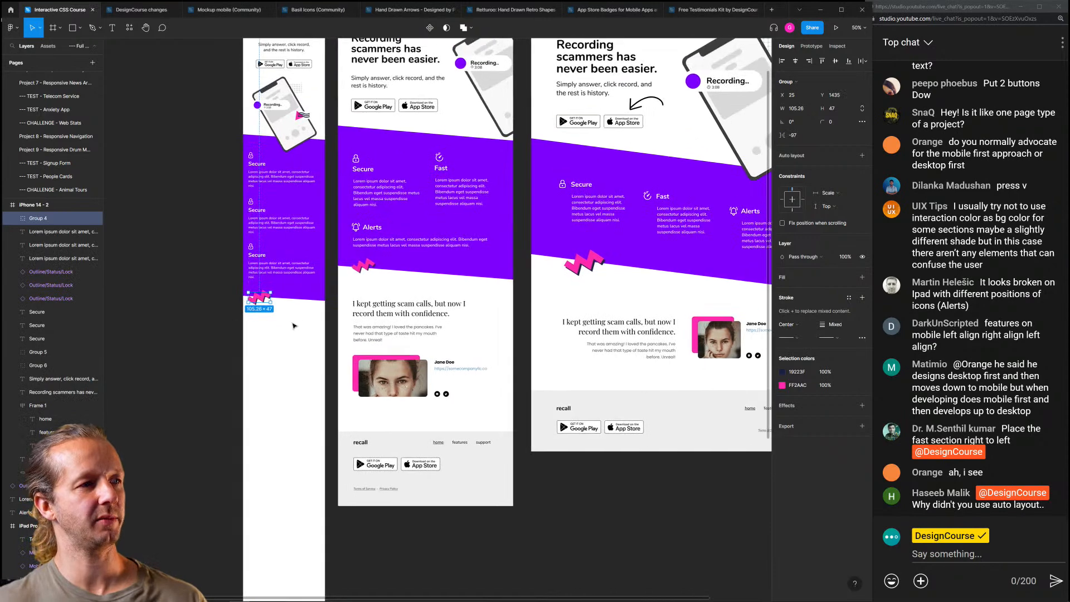
{"action": "key", "text": "Delete"}
Copy the iPad's testimonial heading and paragraph into the white area below the iPhone's purple background
{"action": "left_click", "coordinate": [372, 312]}
{"action": "left_click_drag", "start_coordinate": [364, 290], "coordinate": [502, 276]}
{"action": "left_click_drag", "start_coordinate": [464, 235], "coordinate": [372, 275]}
{"action": "key", "text": "ctrl+d"}
{"action": "scroll", "coordinate": [354, 330], "scroll_direction": "up", "scroll_amount": 4}
{"action": "left_click", "coordinate": [408, 332]}
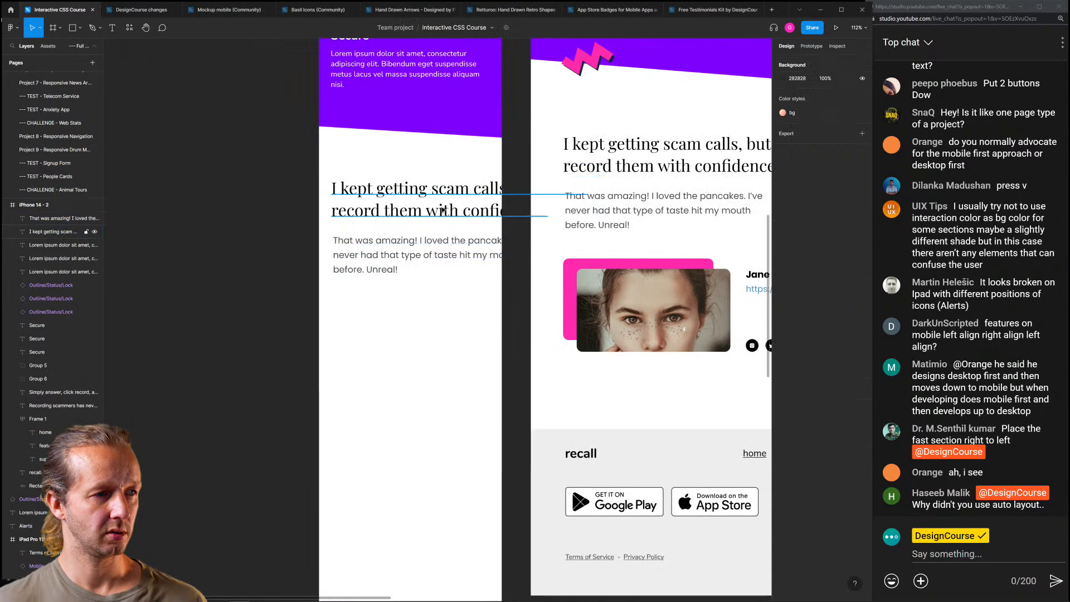
Narrow the iPhone testimonial heading's text box to about 329 wide and move the paragraph below the wrapped heading
{"action": "left_click", "coordinate": [444, 210]}
{"action": "left_click_drag", "start_coordinate": [601, 198], "coordinate": [487, 230]}
{"action": "left_click", "coordinate": [494, 249]}
{"action": "left_click_drag", "start_coordinate": [489, 273], "coordinate": [487, 304]}
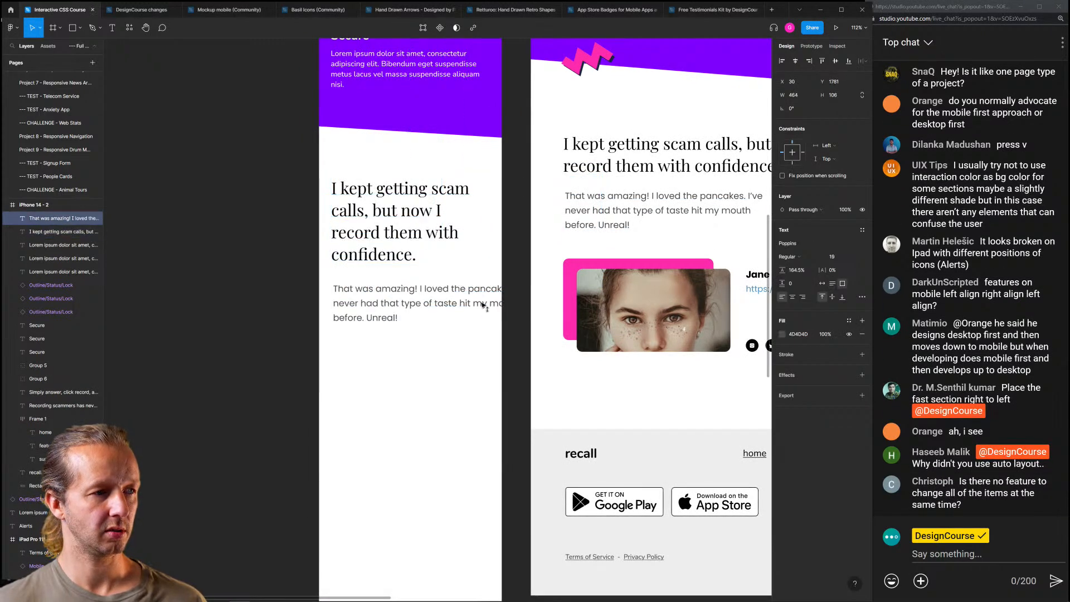
Set the iPhone testimonial heading's font size to 28 and move the paragraph up beneath it
{"action": "left_click", "coordinate": [446, 246]}
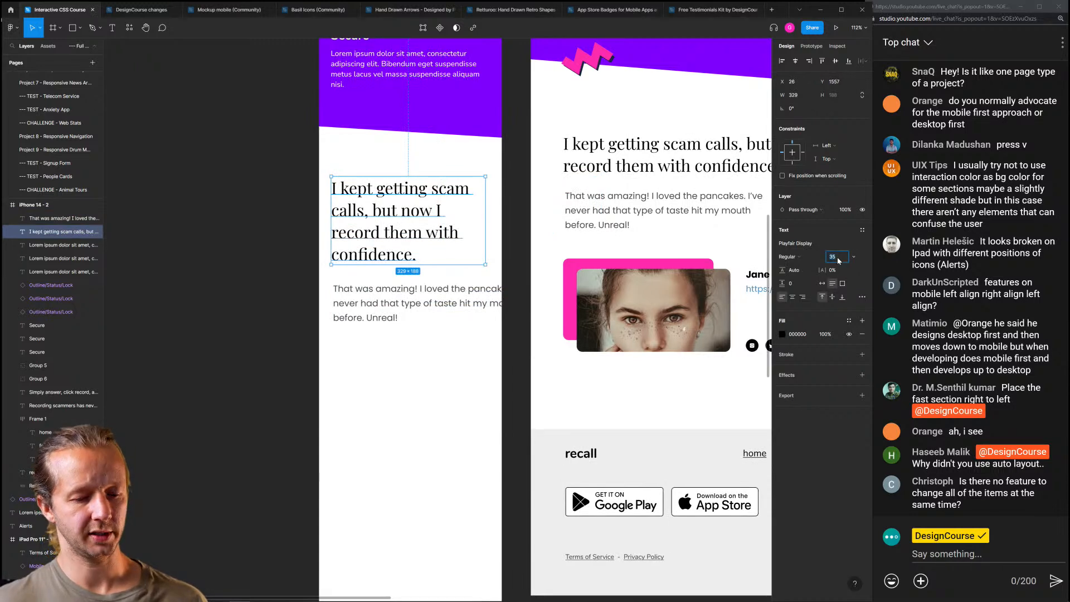
{"action": "type", "text": "28"}
{"action": "key", "text": "Return"}
{"action": "left_click_drag", "start_coordinate": [414, 300], "coordinate": [415, 259]}
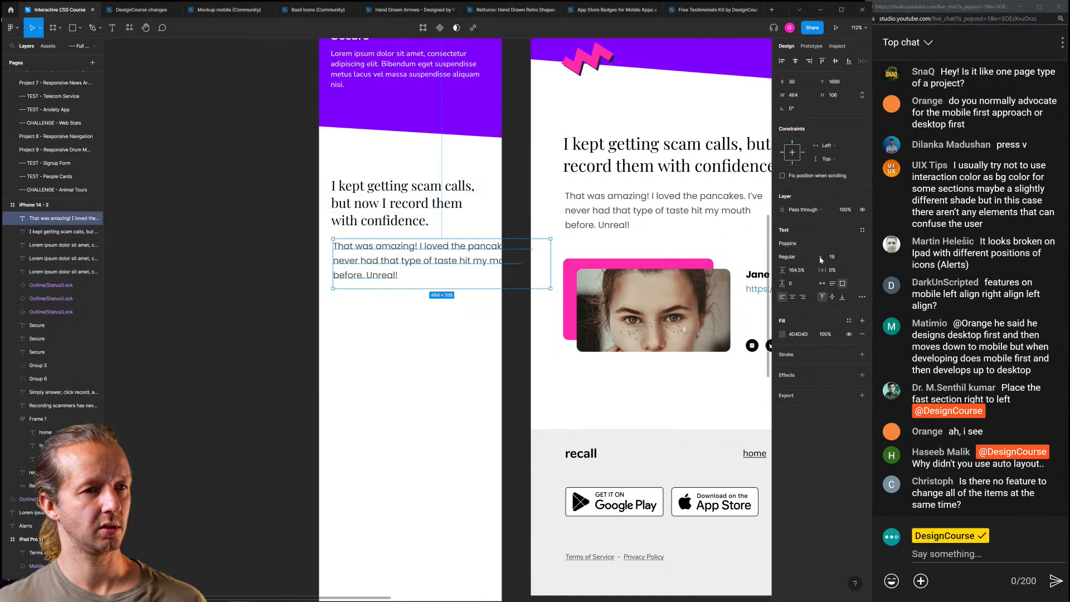
Set the iPhone testimonial paragraph's font size to 16 and narrow its text box to fit the frame
{"action": "left_click", "coordinate": [840, 260]}
{"action": "type", "text": "16"}
{"action": "key", "text": "Return"}
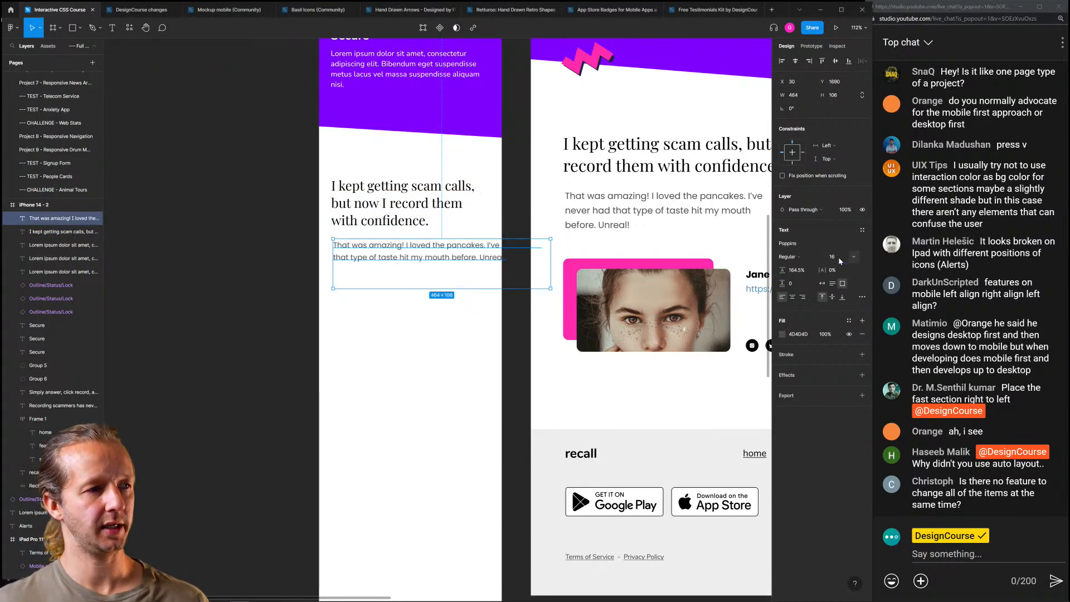
{"action": "left_click_drag", "start_coordinate": [542, 257], "coordinate": [454, 183]}
{"action": "left_click", "coordinate": [513, 248]}
{"action": "left_click_drag", "start_coordinate": [546, 172], "coordinate": [479, 223]}
{"action": "scroll", "coordinate": [549, 222], "scroll_direction": "down", "scroll_amount": 6}
{"action": "left_click_drag", "start_coordinate": [684, 226], "coordinate": [636, 215]}
{"action": "left_click_drag", "start_coordinate": [693, 143], "coordinate": [765, 208]}
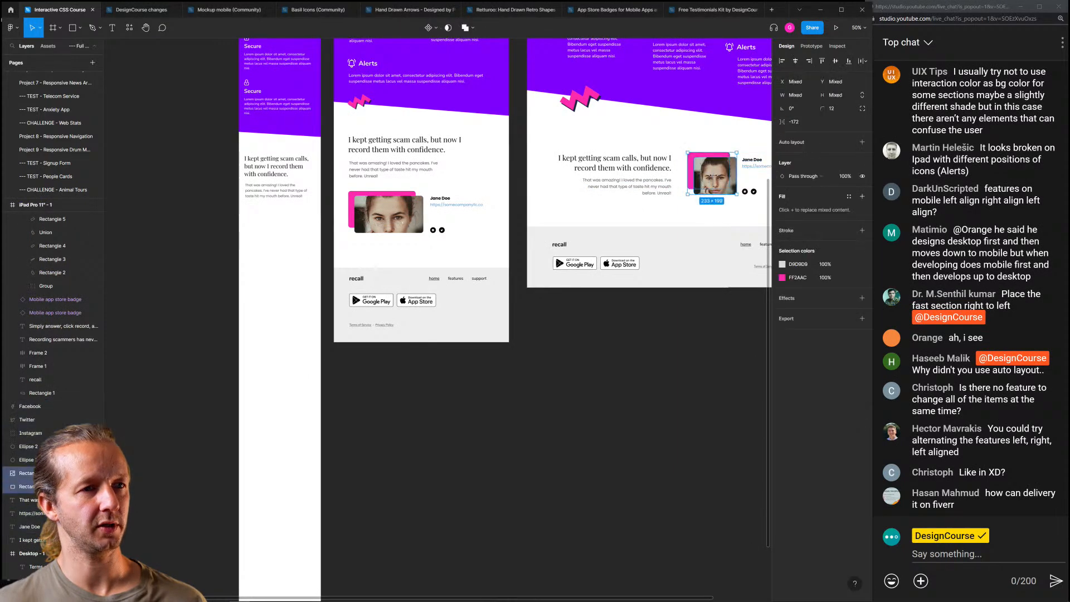
{"action": "key", "text": "ctrl+d"}
{"action": "left_click_drag", "start_coordinate": [266, 237], "coordinate": [263, 231]}
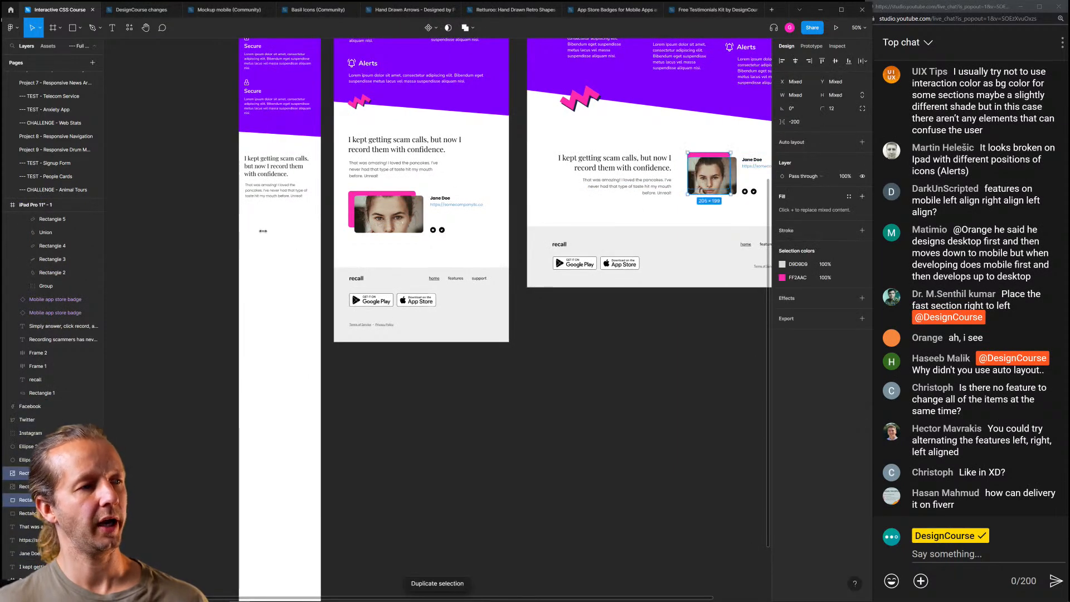
{"action": "key", "text": "Escape"}
{"action": "mouse_move", "coordinate": [589, 134]}
{"action": "left_mouse_down"}
{"action": "mouse_move", "coordinate": [675, 139]}
{"action": "mouse_move", "coordinate": [600, 139]}
{"action": "left_mouse_up"}
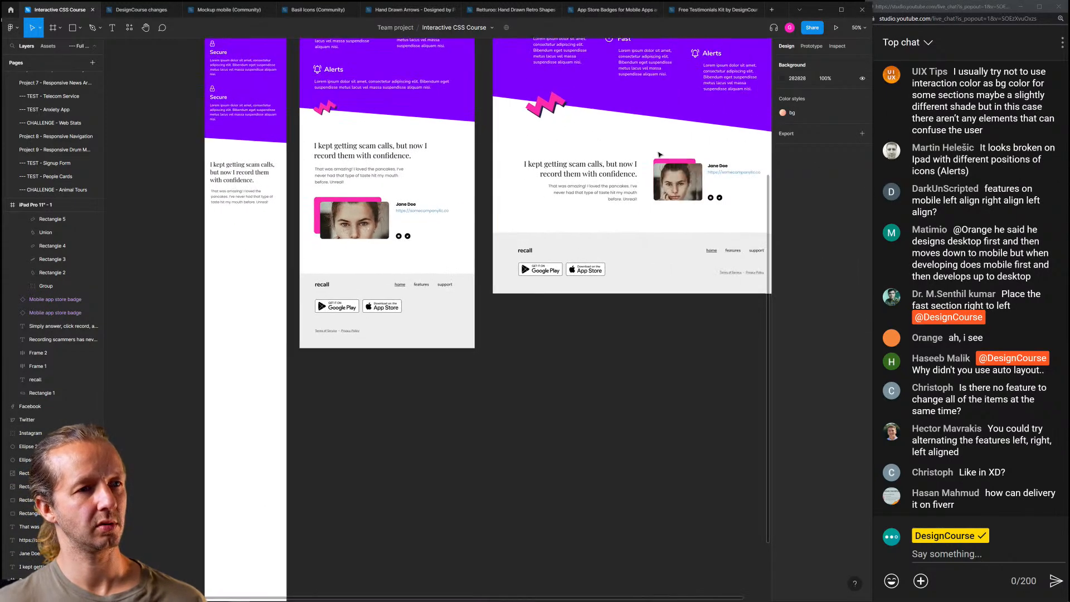
{"action": "key", "text": "ctrl+z"}
{"action": "key", "text": "ctrl+z"}
{"action": "left_click", "coordinate": [670, 147]}
Copy the iPad testimonial's portrait photo below the iPhone's testimonial paragraph and narrow it to about 325 wide
{"action": "left_click_drag", "start_coordinate": [219, 228], "coordinate": [392, 229]}
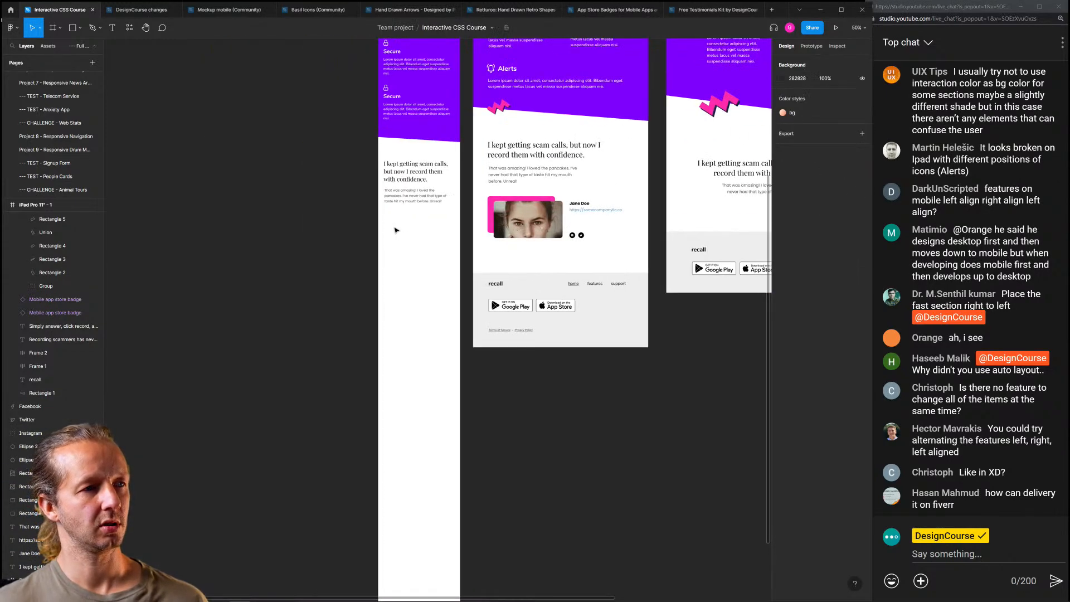
{"action": "scroll", "coordinate": [392, 229], "scroll_direction": "up", "scroll_amount": 3}
{"action": "left_click_drag", "start_coordinate": [592, 163], "coordinate": [432, 226]}
{"action": "key", "text": "ctrl+d"}
{"action": "left_click", "coordinate": [404, 211]}
{"action": "key", "text": "Delete"}
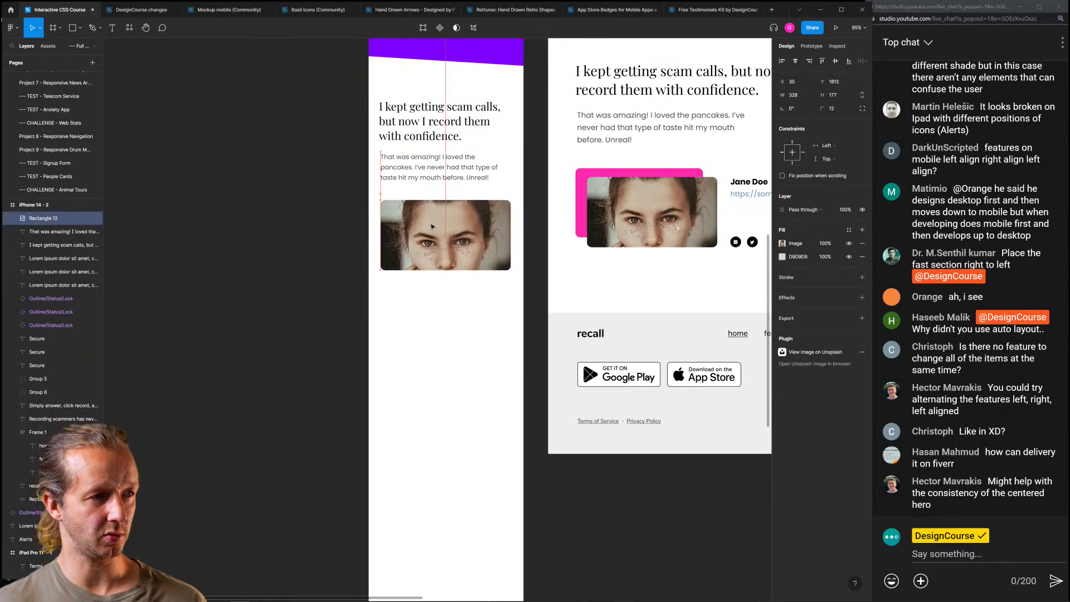
{"action": "left_click_drag", "start_coordinate": [507, 230], "coordinate": [509, 231]}
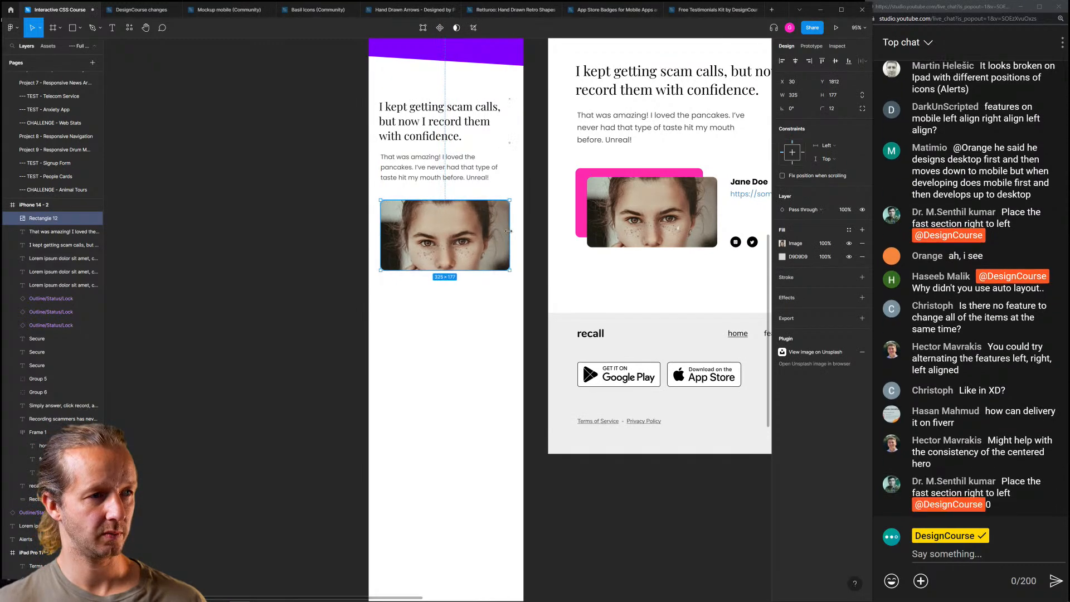
Copy the iPad testimonial's author name, website link and social icons below the iPhone portrait, moving the icons up under the link
{"action": "left_click", "coordinate": [580, 259]}
{"action": "left_click_drag", "start_coordinate": [663, 269], "coordinate": [588, 258]}
{"action": "left_click_drag", "start_coordinate": [698, 253], "coordinate": [329, 282]}
{"action": "key", "text": "ctrl+d"}
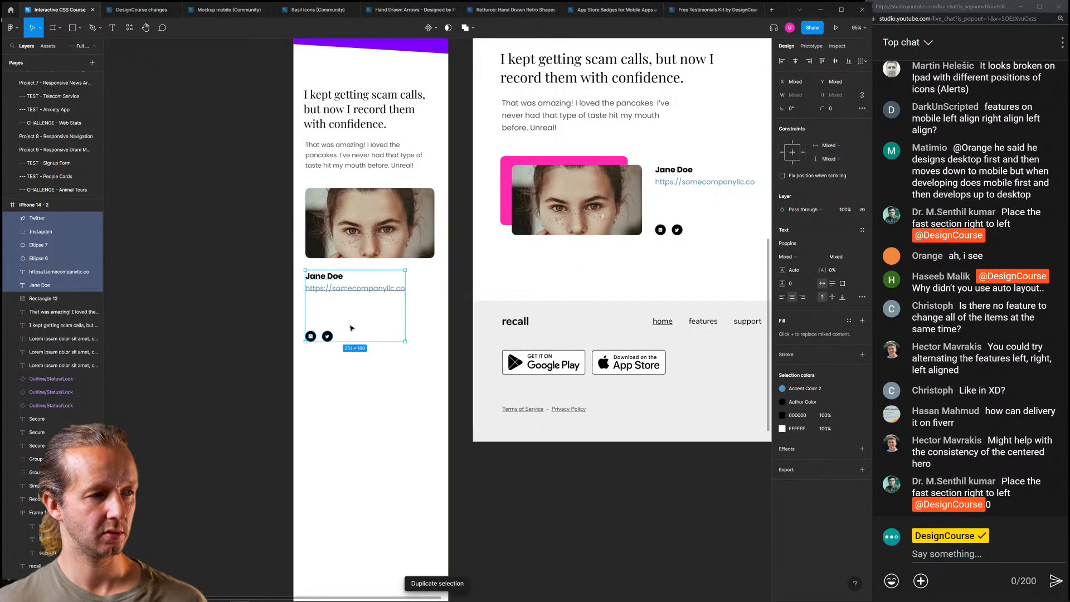
{"action": "left_click_drag", "start_coordinate": [301, 326], "coordinate": [329, 346]}
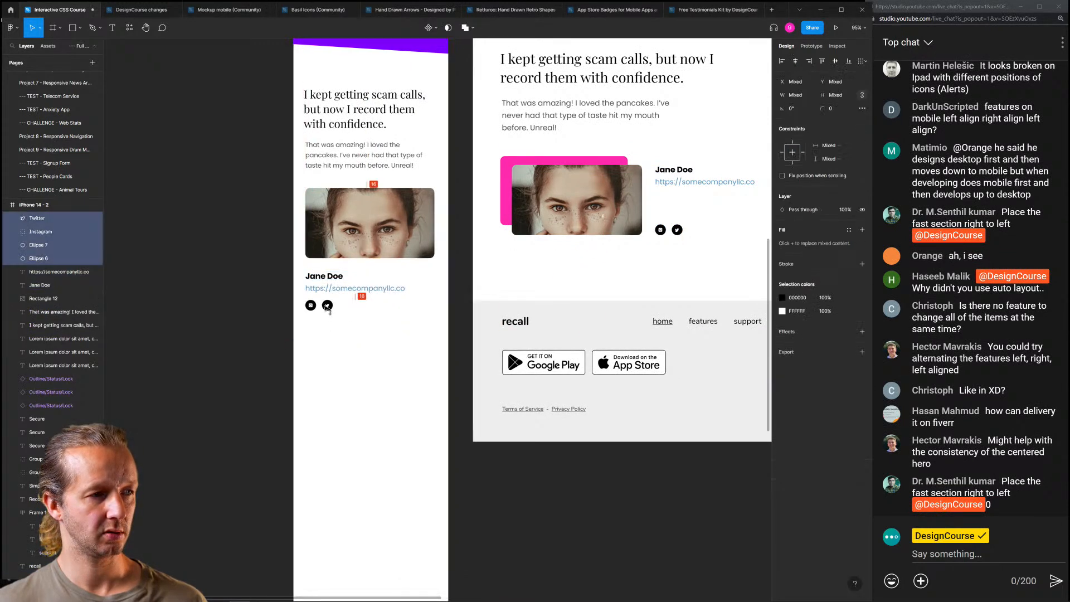
{"action": "left_click", "coordinate": [388, 341]}
Shorten the iPhone frame to about 2517 high, leaving room for a footer below the testimonial
{"action": "scroll", "coordinate": [390, 368], "scroll_direction": "down", "scroll_amount": 5}
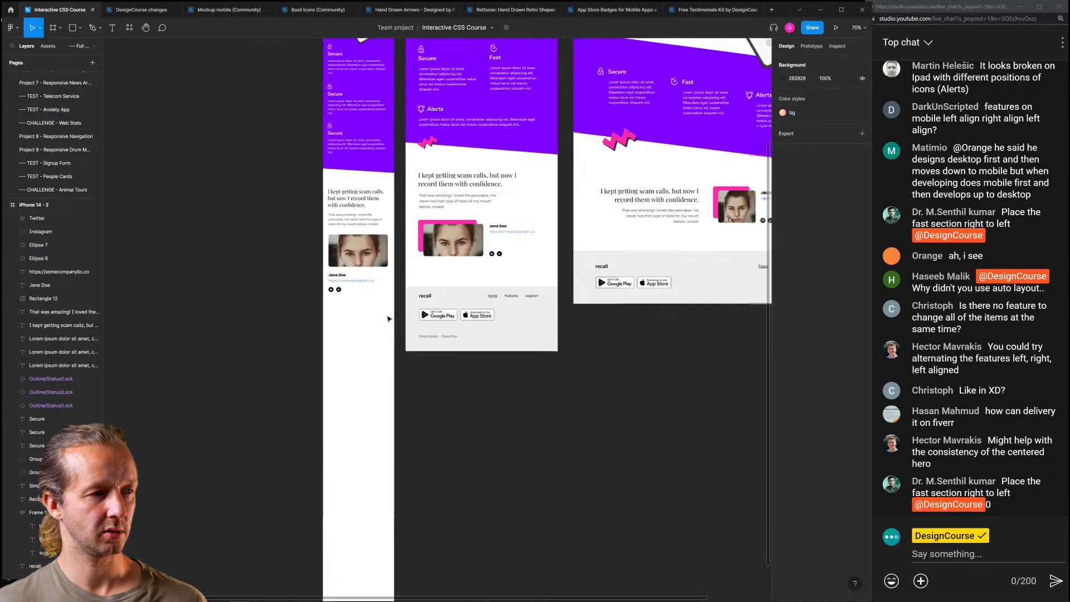
{"action": "scroll", "coordinate": [374, 362], "scroll_direction": "down", "scroll_amount": 3}
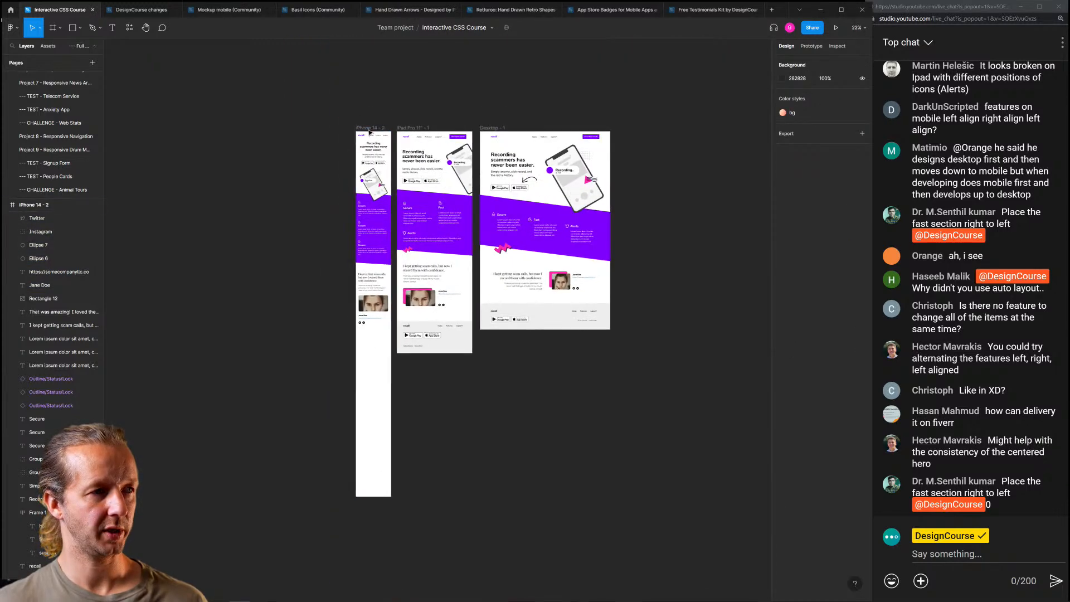
{"action": "left_click", "coordinate": [372, 129]}
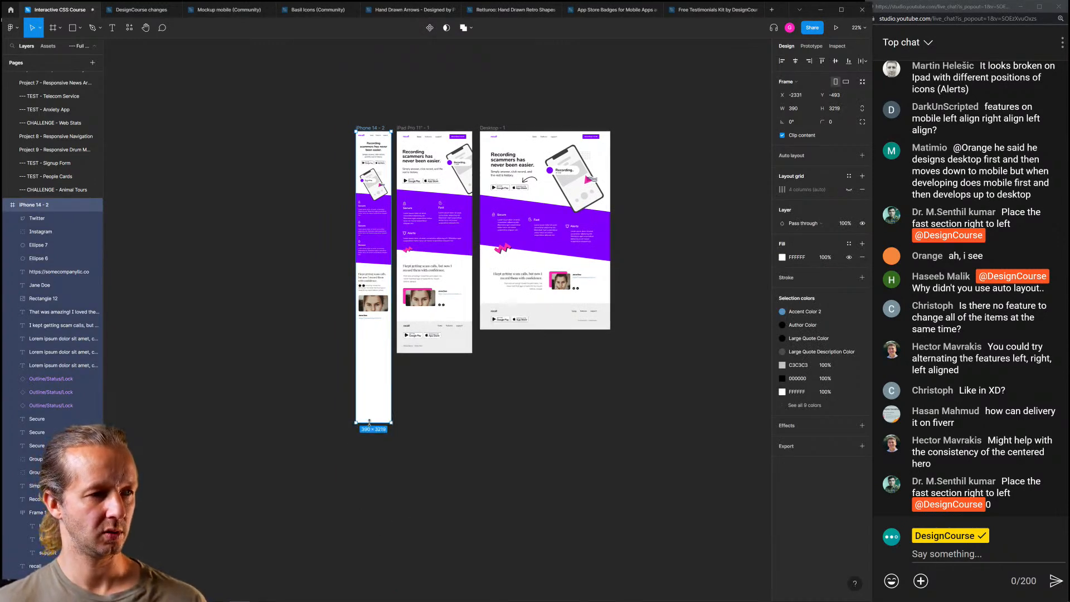
{"action": "scroll", "coordinate": [350, 367], "scroll_direction": "up", "scroll_amount": 5, "text": "ctrl"}
{"action": "key", "text": "Escape"}
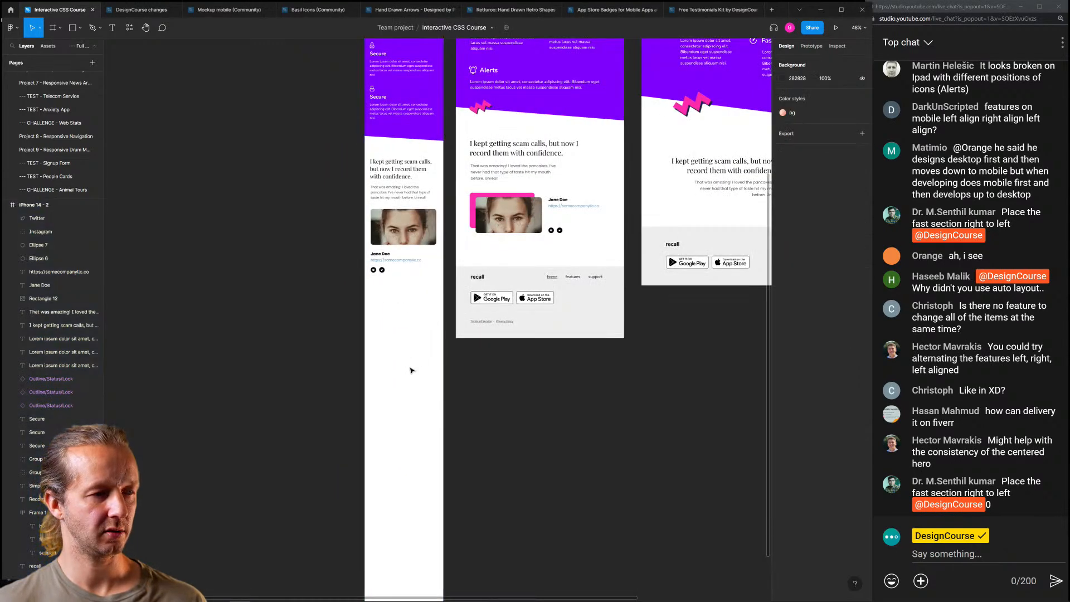
{"action": "scroll", "coordinate": [411, 371], "scroll_direction": "down", "scroll_amount": 5, "text": "ctrl"}
{"action": "left_click", "coordinate": [424, 411]}
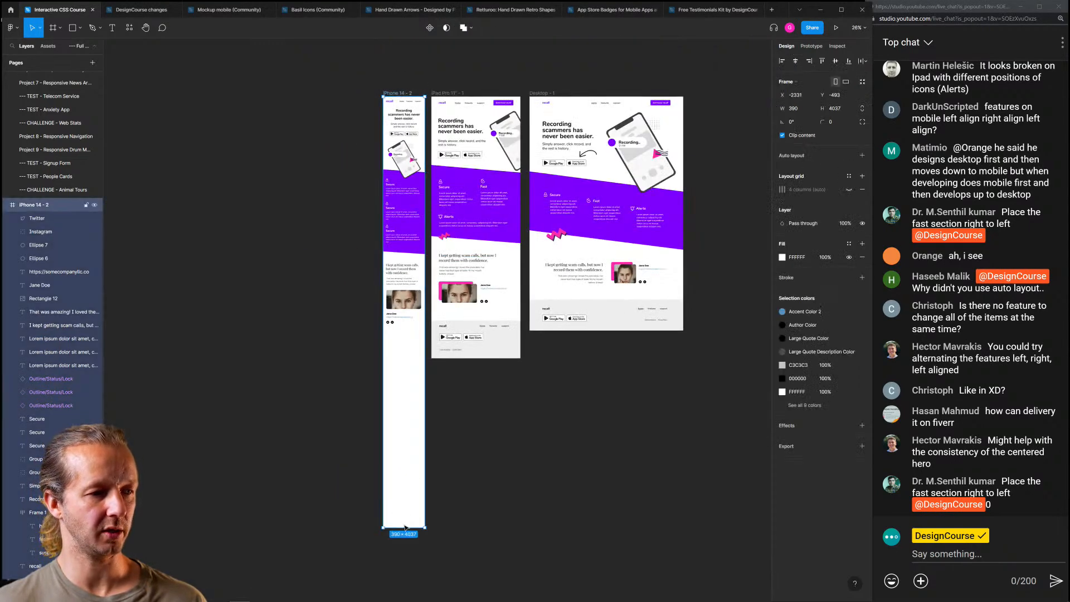
{"action": "left_click_drag", "start_coordinate": [400, 444], "coordinate": [405, 366]}
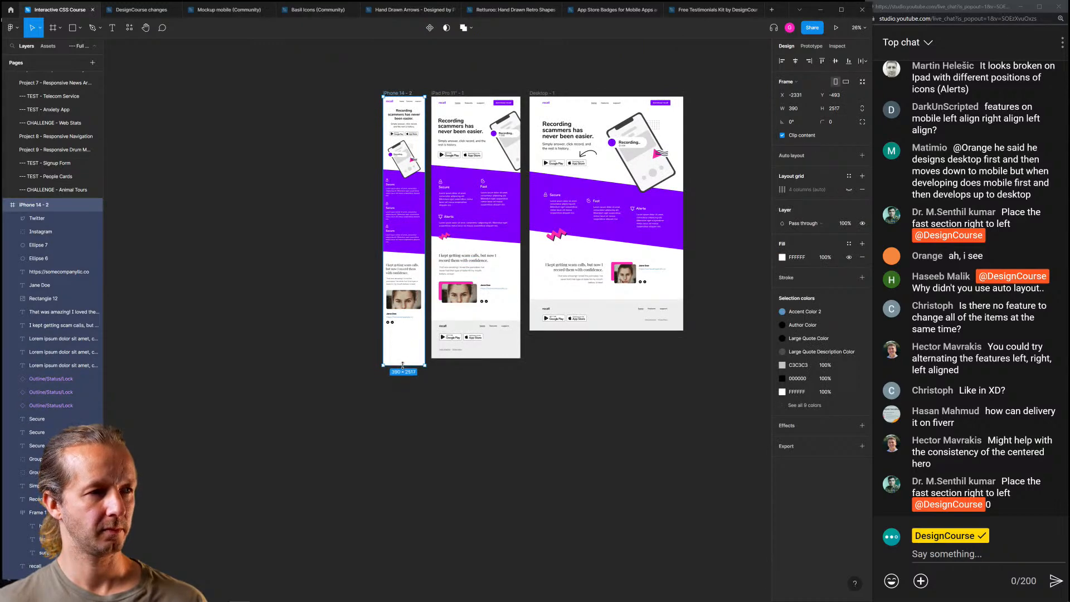
{"action": "scroll", "coordinate": [386, 363], "scroll_direction": "up", "scroll_amount": 15, "text": "ctrl"}
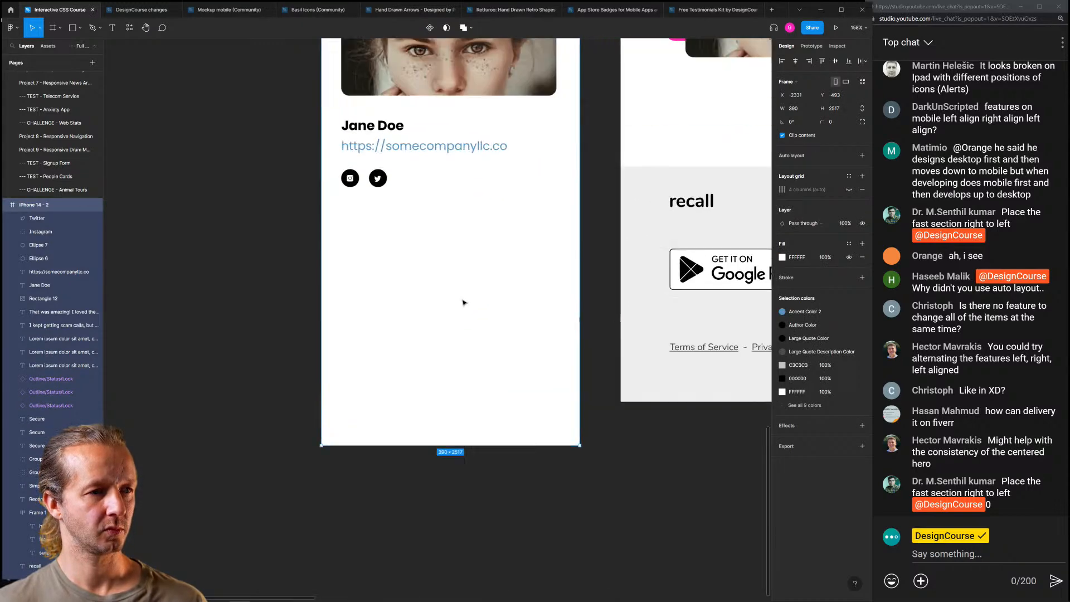
Copy the iPad's gray footer background and its recall logo into the lower end of the iPhone frame
{"action": "key", "text": "Escape"}
{"action": "left_click_drag", "start_coordinate": [494, 289], "coordinate": [422, 283]}
{"action": "left_click_drag", "start_coordinate": [502, 245], "coordinate": [325, 279], "text": "alt"}
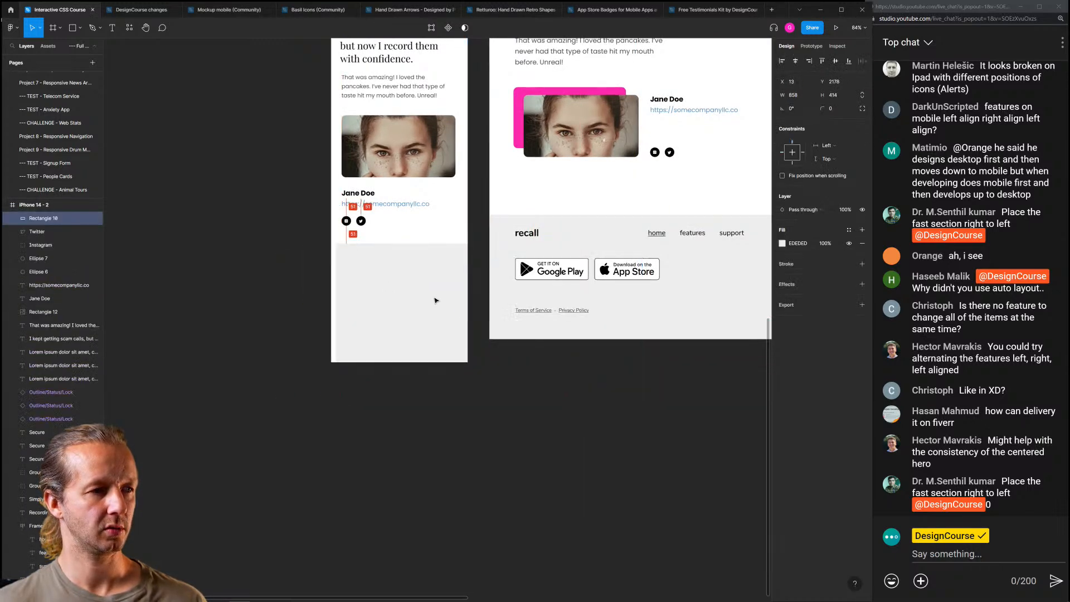
{"action": "left_click_drag", "start_coordinate": [409, 293], "coordinate": [400, 307]}
{"action": "left_click", "coordinate": [580, 408]}
{"action": "left_click_drag", "start_coordinate": [527, 234], "coordinate": [354, 269], "text": "alt"}
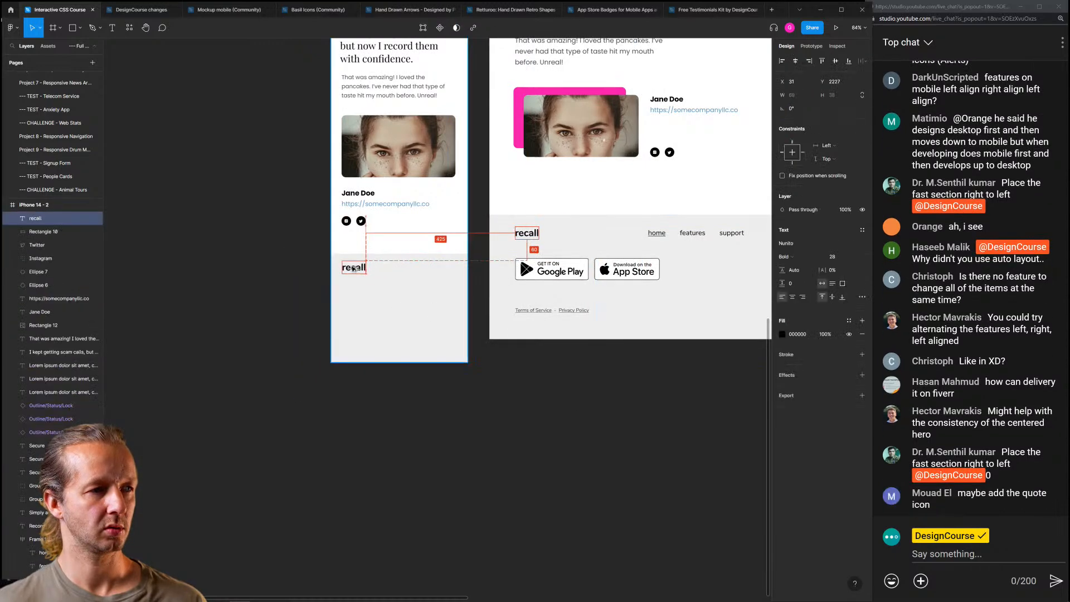
Copy the iPhone header's navigation links into its footer beside the recall logo and nudge the logo slightly left
{"action": "left_click", "coordinate": [656, 234]}
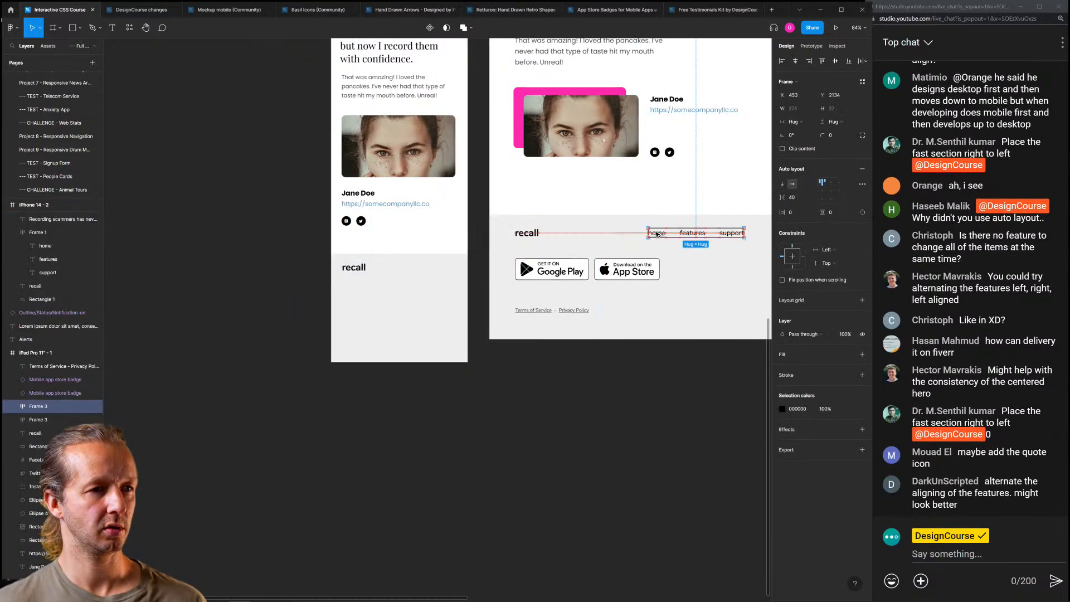
{"action": "scroll", "coordinate": [657, 234], "scroll_direction": "down", "scroll_amount": 5, "text": "ctrl"}
{"action": "scroll", "coordinate": [446, 70], "scroll_direction": "up", "scroll_amount": 5}
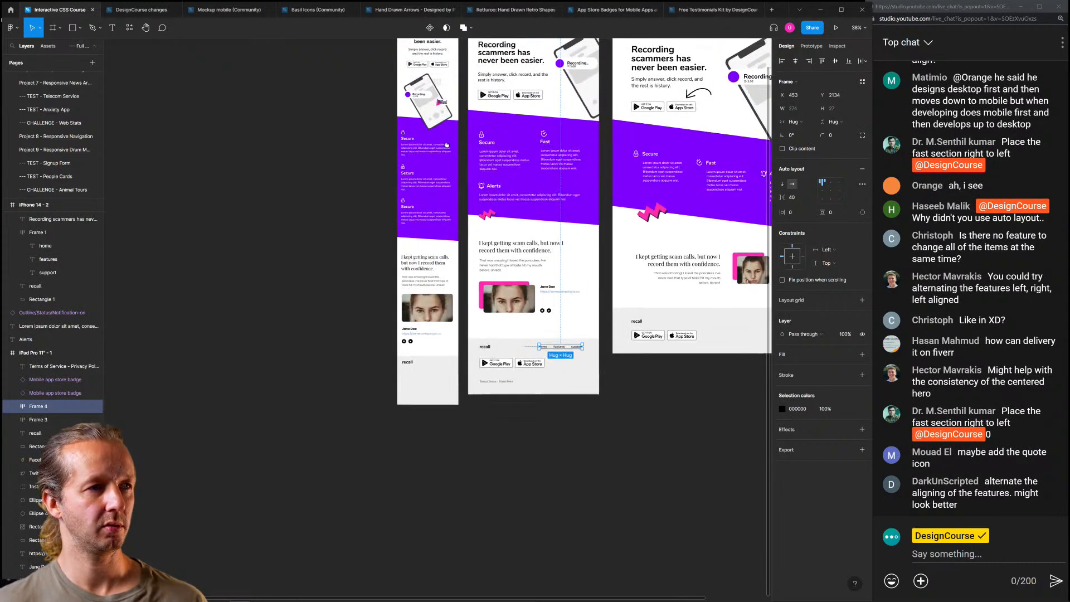
{"action": "left_click_drag", "start_coordinate": [446, 57], "coordinate": [445, 408], "text": "alt"}
{"action": "scroll", "coordinate": [445, 408], "scroll_direction": "up", "scroll_amount": 8, "text": "ctrl"}
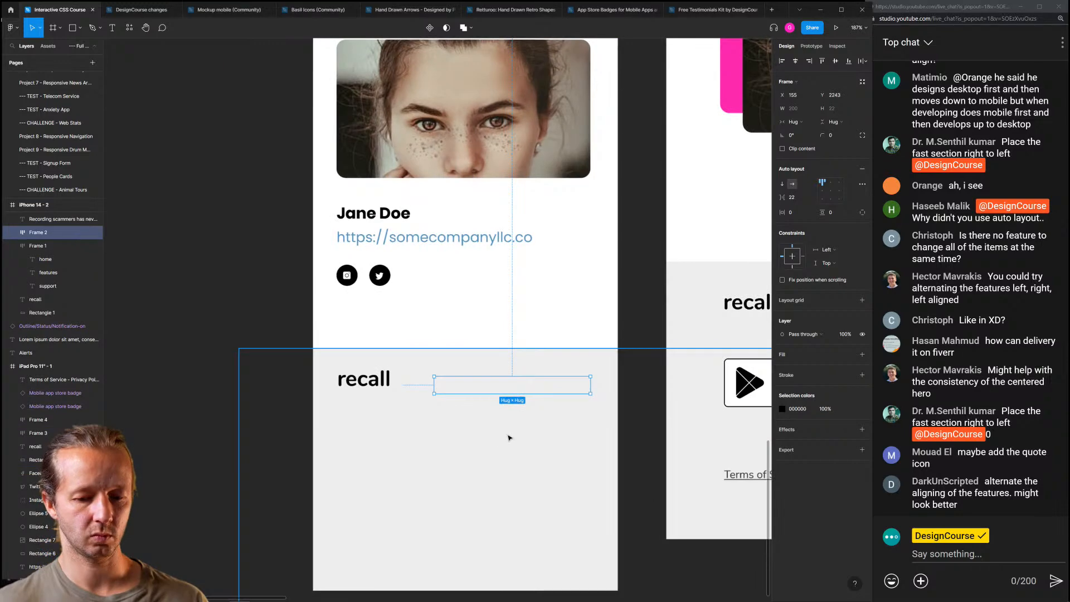
{"action": "left_click_drag", "start_coordinate": [530, 393], "coordinate": [529, 387]}
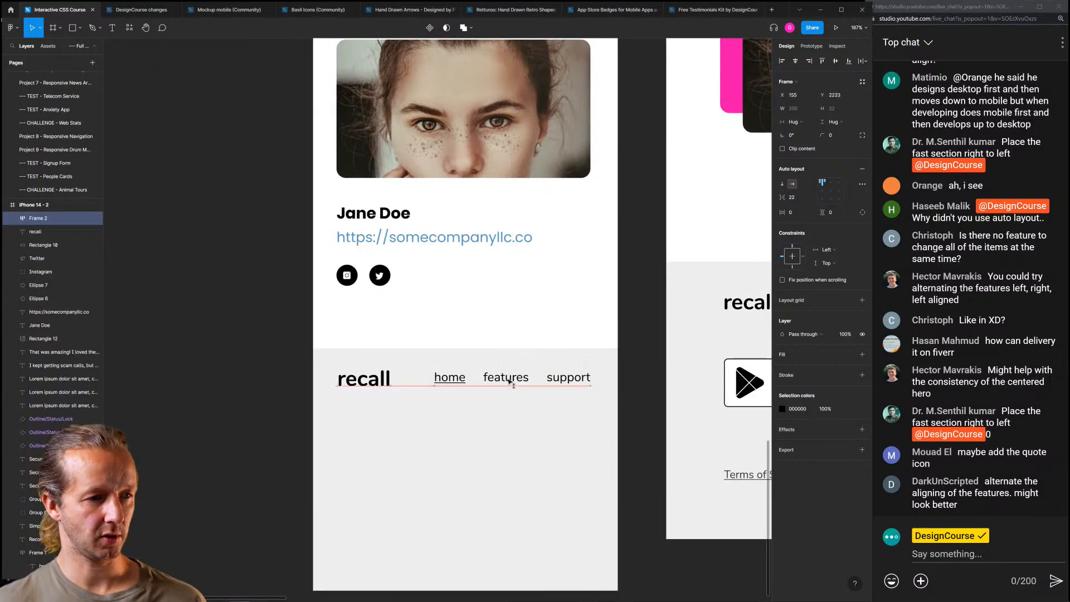
{"action": "left_click_drag", "start_coordinate": [378, 384], "coordinate": [373, 387]}
{"action": "left_click", "coordinate": [524, 335]}
Copy the iPad footer's store badges, scaled down to fit, and its Terms of Service - Privacy Policy line into the iPhone footer
{"action": "scroll", "coordinate": [528, 353], "scroll_direction": "down", "scroll_amount": 3, "text": "ctrl"}
{"action": "left_click_drag", "start_coordinate": [466, 414], "coordinate": [370, 297]}
{"action": "left_click_drag", "start_coordinate": [423, 327], "coordinate": [369, 324]}
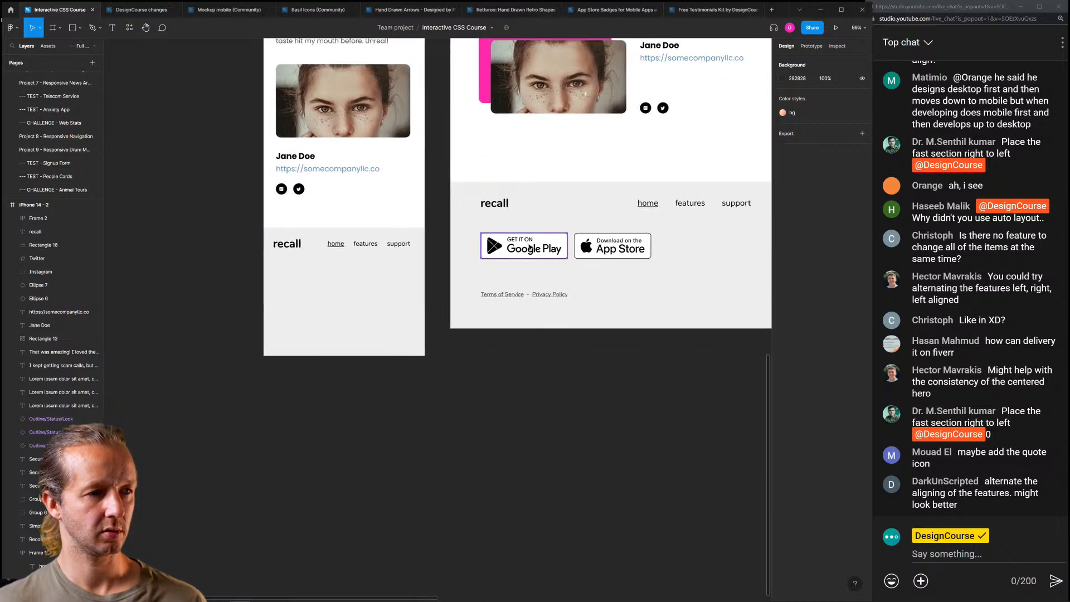
{"action": "left_click", "coordinate": [530, 247]}
{"action": "left_click", "coordinate": [615, 244], "text": "shift"}
{"action": "left_click_drag", "start_coordinate": [336, 286], "coordinate": [337, 273], "text": "alt"}
{"action": "left_click_drag", "start_coordinate": [443, 289], "coordinate": [389, 280]}
{"action": "left_click", "coordinate": [438, 290]}
{"action": "left_click_drag", "start_coordinate": [497, 298], "coordinate": [299, 299], "text": "alt"}
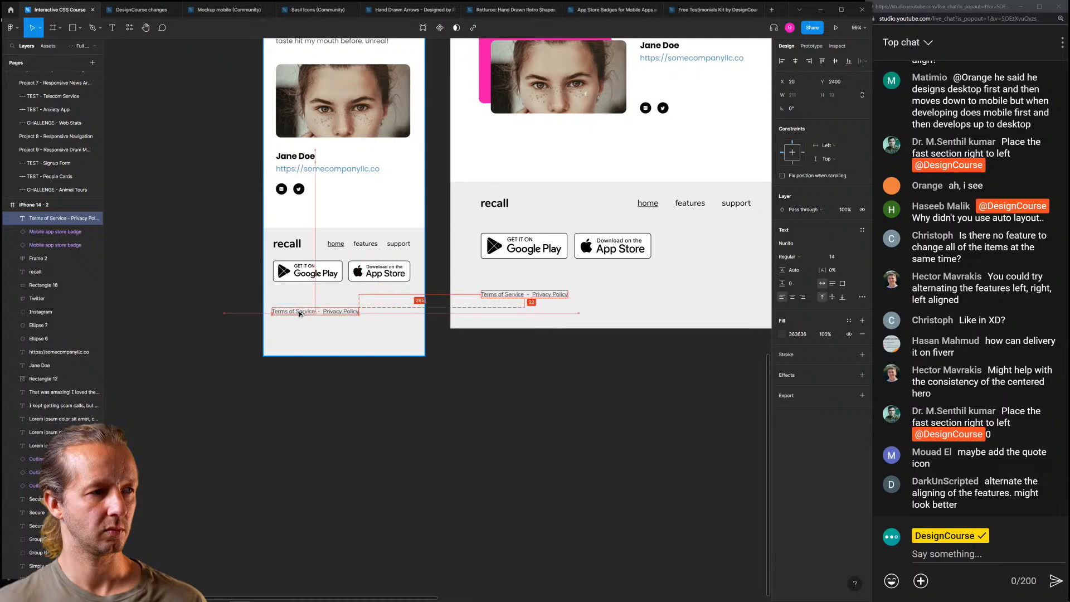
{"action": "left_click", "coordinate": [406, 388]}
Shorten the iPhone frame slightly so it ends closer below the Terms of Service line
{"action": "scroll", "coordinate": [406, 385], "scroll_direction": "down", "scroll_amount": 5}
{"action": "scroll", "coordinate": [428, 395], "scroll_direction": "down", "scroll_amount": 4}
{"action": "left_click_drag", "start_coordinate": [462, 395], "coordinate": [456, 424]}
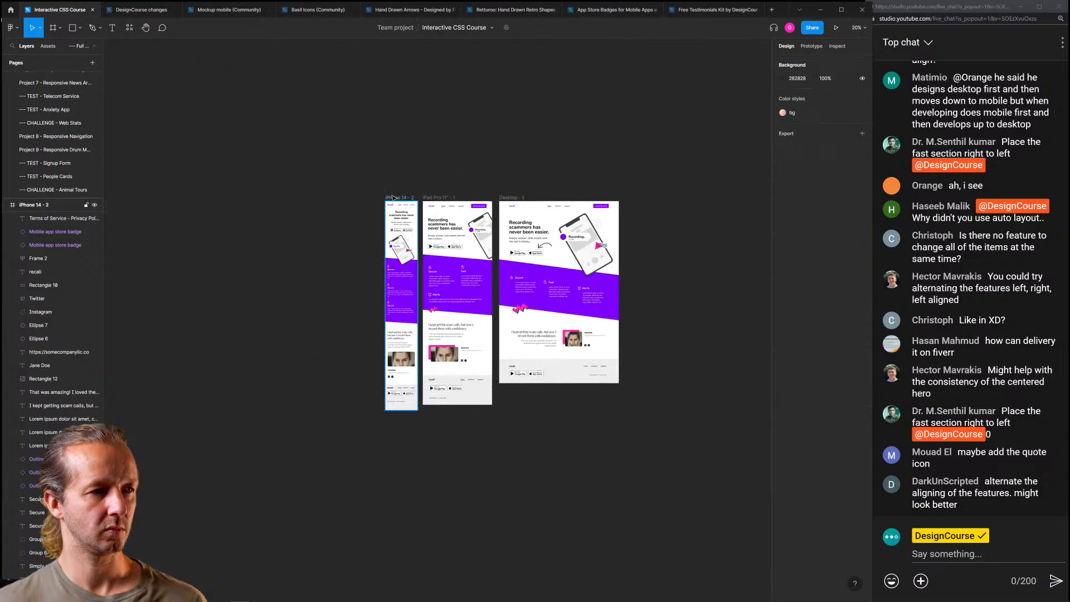
{"action": "left_click", "coordinate": [399, 402]}
{"action": "scroll", "coordinate": [395, 452], "scroll_direction": "up", "scroll_amount": 8}
{"action": "left_click_drag", "start_coordinate": [421, 288], "coordinate": [420, 260]}
{"action": "left_click", "coordinate": [521, 321]}
Shift the store badge group in the iPhone hero slightly left below the tagline
{"action": "scroll", "coordinate": [593, 335], "scroll_direction": "down", "scroll_amount": 5}
{"action": "scroll", "coordinate": [596, 336], "scroll_direction": "down", "scroll_amount": 3}
{"action": "left_click_drag", "start_coordinate": [567, 335], "coordinate": [372, 402]}
{"action": "scroll", "coordinate": [466, 377], "scroll_direction": "up", "scroll_amount": 4}
{"action": "left_click_drag", "start_coordinate": [307, 243], "coordinate": [321, 393]}
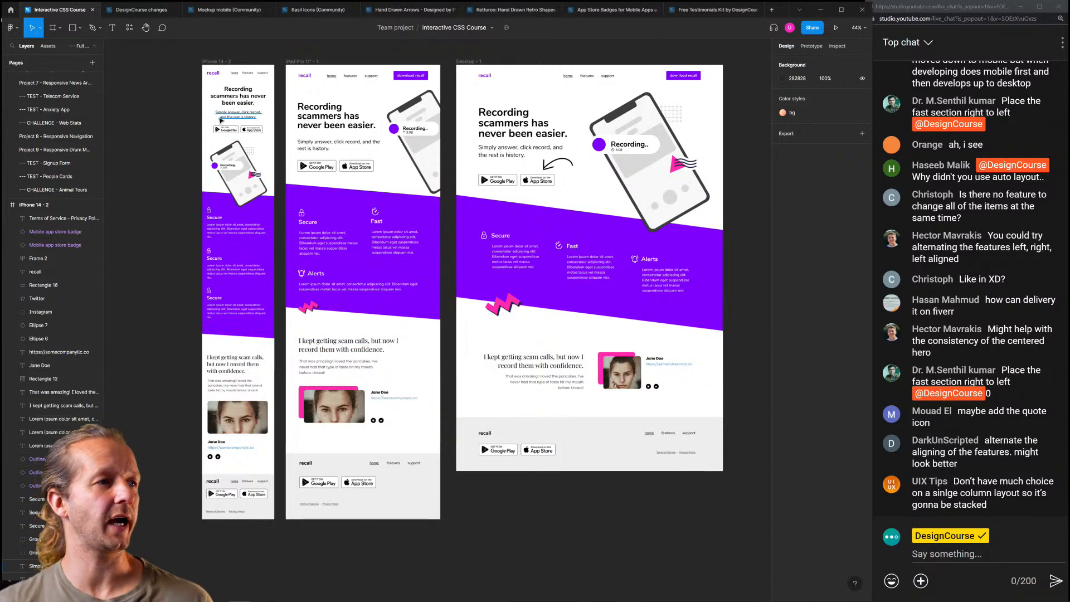
{"action": "scroll", "coordinate": [204, 116], "scroll_direction": "up", "scroll_amount": 2}
{"action": "scroll", "coordinate": [204, 116], "scroll_direction": "up", "scroll_amount": 5}
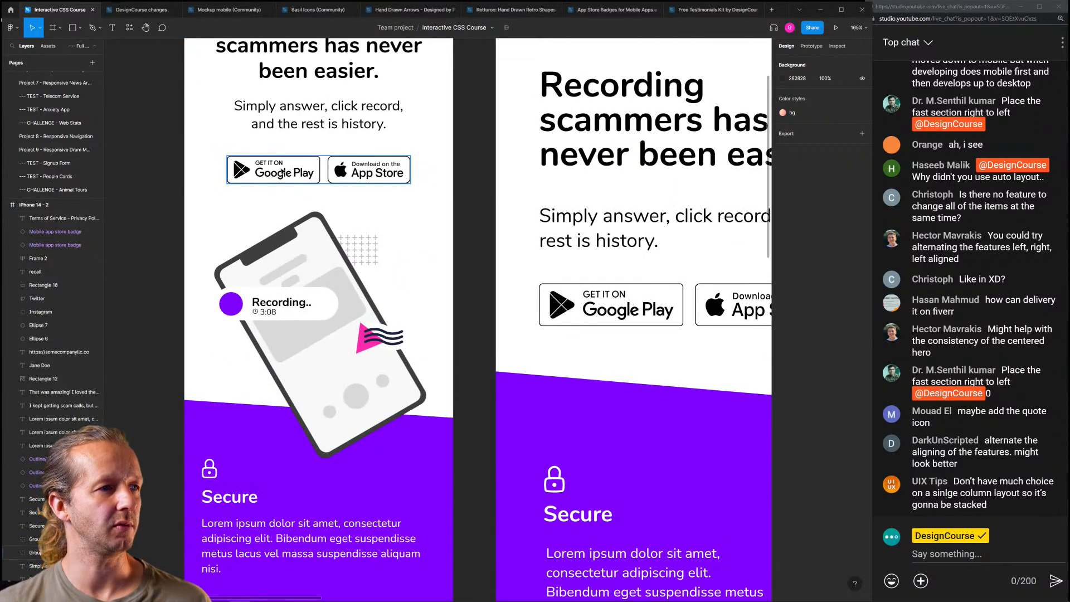
{"action": "scroll", "coordinate": [350, 246], "scroll_direction": "down", "scroll_amount": 1}
{"action": "left_click", "coordinate": [351, 245]}
{"action": "left_click_drag", "start_coordinate": [350, 245], "coordinate": [407, 309]}
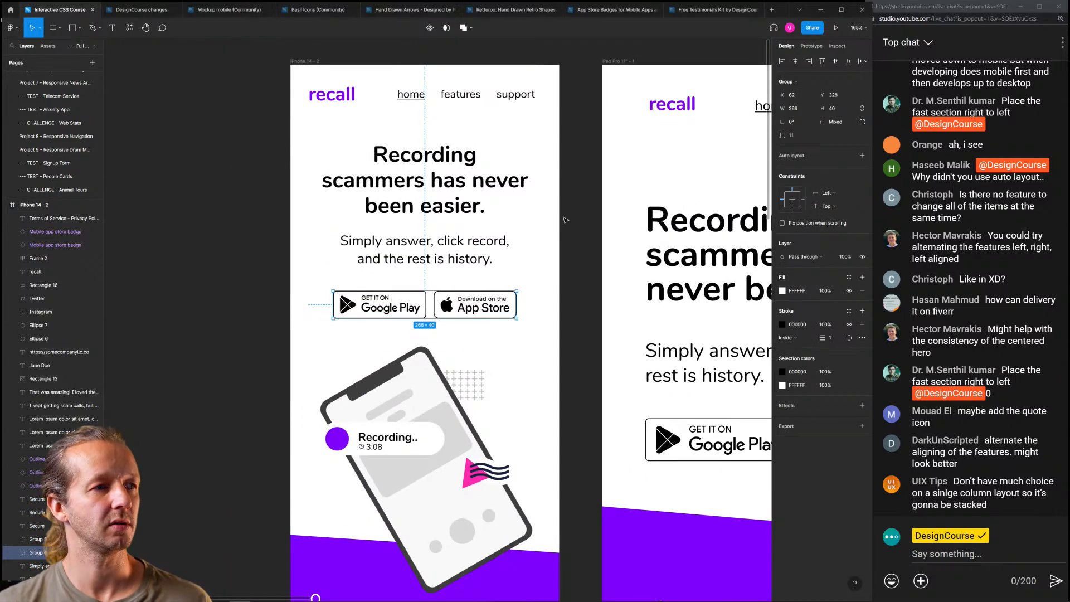
{"action": "left_click", "coordinate": [560, 290]}
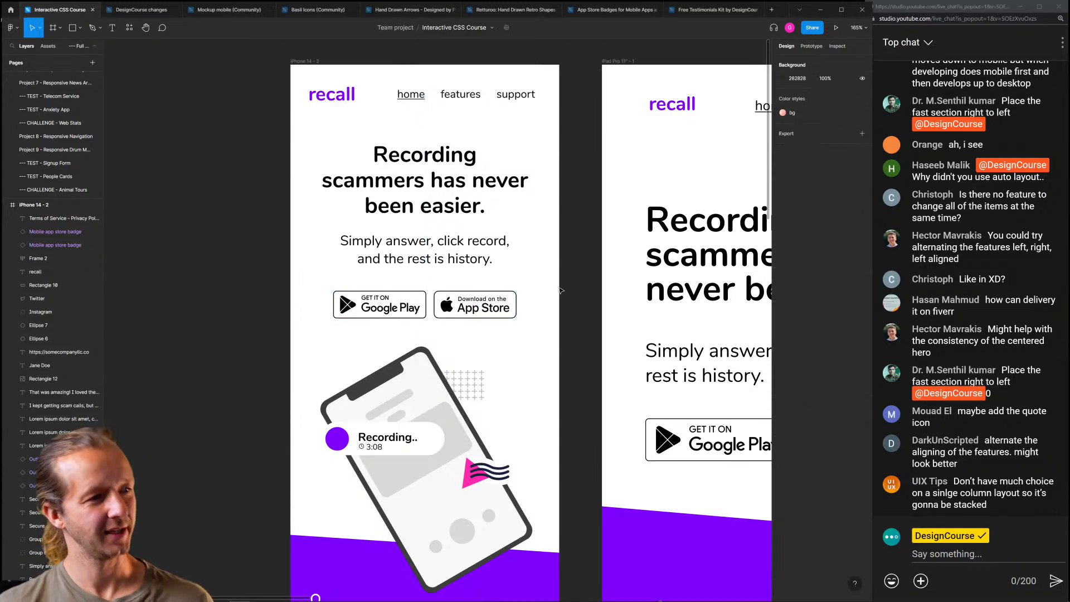
{"action": "left_click", "coordinate": [455, 314]}
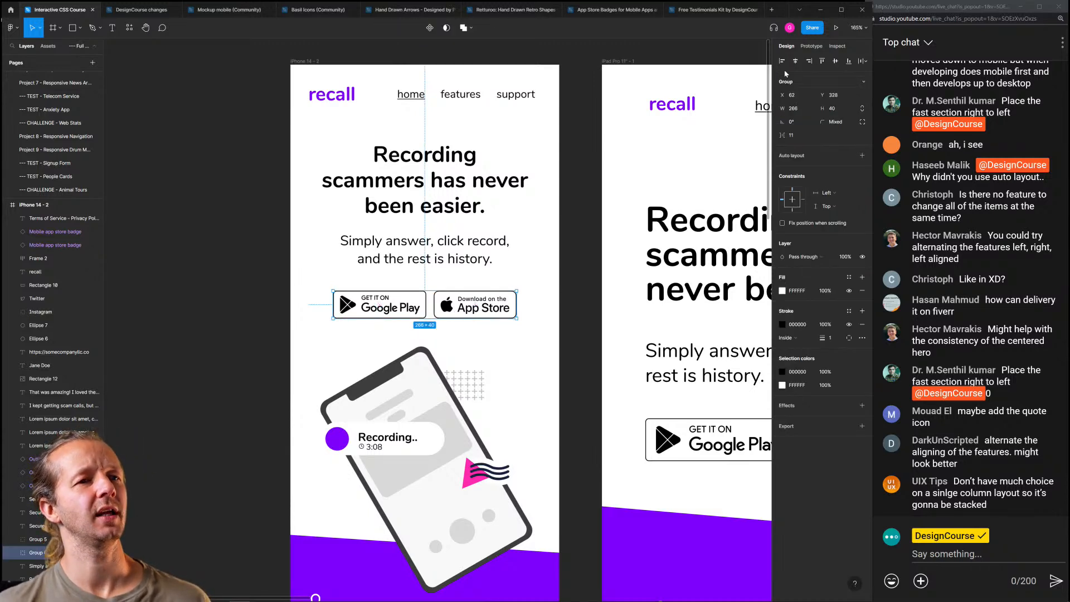
{"action": "left_click_drag", "start_coordinate": [492, 304], "coordinate": [479, 304]}
{"action": "left_click", "coordinate": [518, 308]}
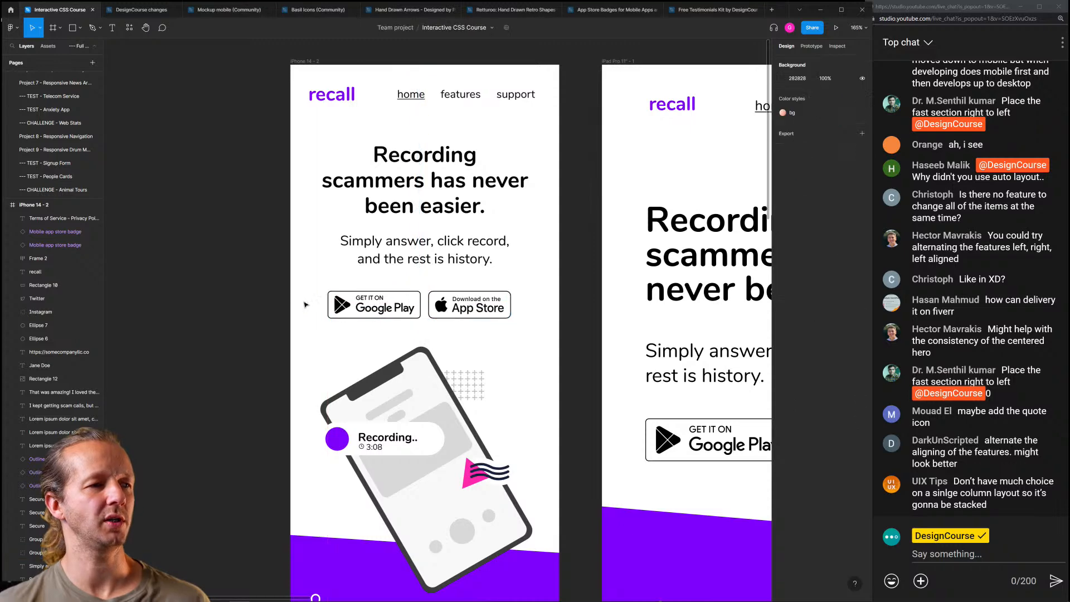
Review the iPhone, iPad and desktop layouts side by side, from the hero down to the footer
{"action": "scroll", "coordinate": [537, 330], "scroll_direction": "down", "scroll_amount": 3}
{"action": "left_click_drag", "start_coordinate": [528, 516], "coordinate": [436, 297]}
{"action": "scroll", "coordinate": [435, 298], "scroll_direction": "down", "scroll_amount": 5}
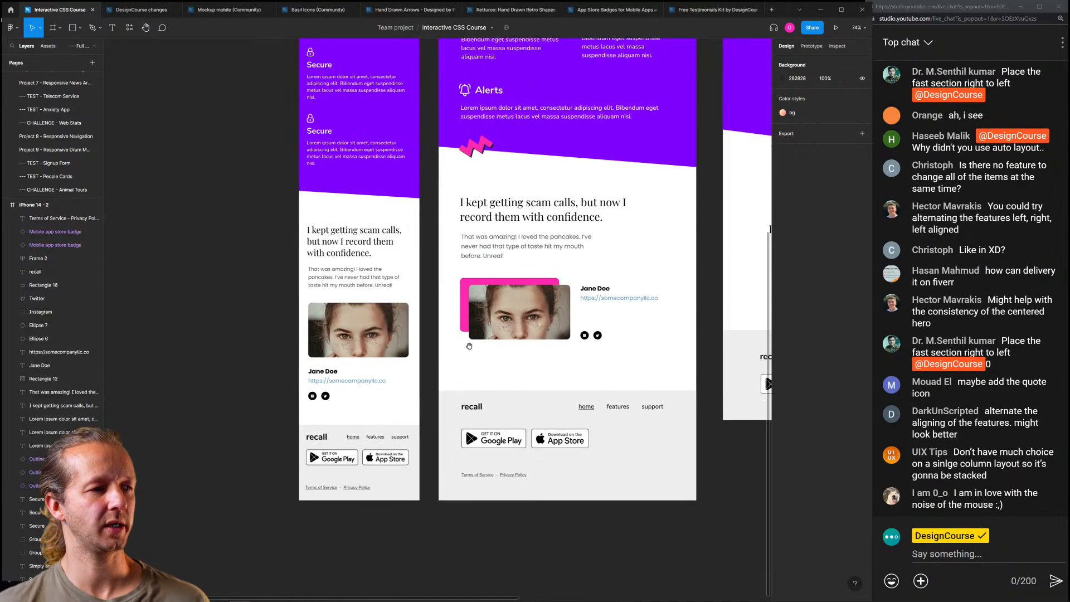
{"action": "scroll", "coordinate": [469, 346], "scroll_direction": "right", "scroll_amount": 3}
{"action": "scroll", "coordinate": [508, 327], "scroll_direction": "left", "scroll_amount": 3}
{"action": "scroll", "coordinate": [491, 325], "scroll_direction": "up", "scroll_amount": 10}
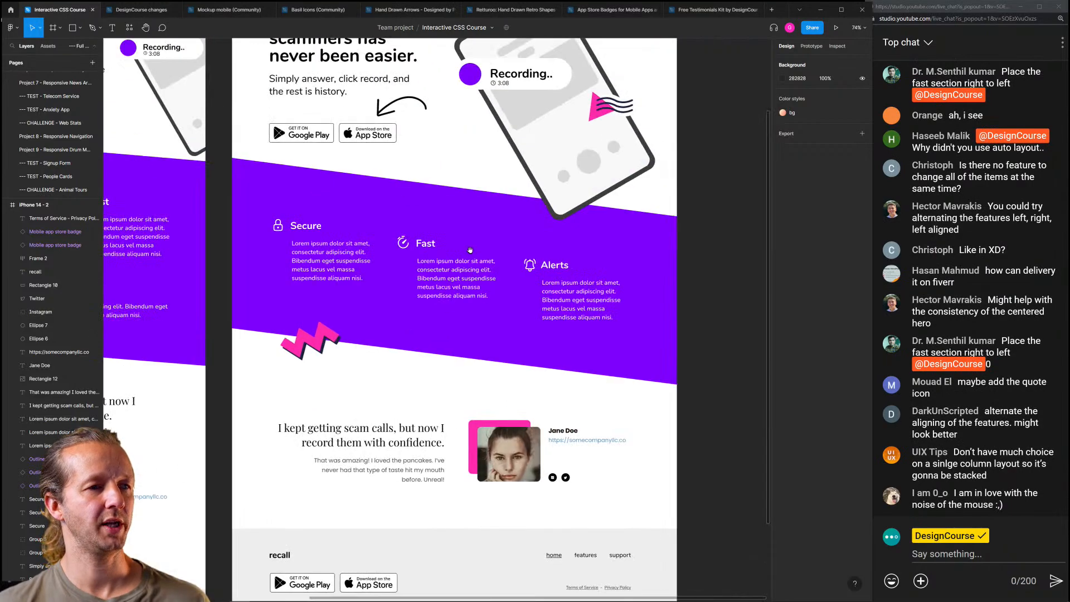
{"action": "scroll", "coordinate": [467, 325], "scroll_direction": "down", "scroll_amount": 6}
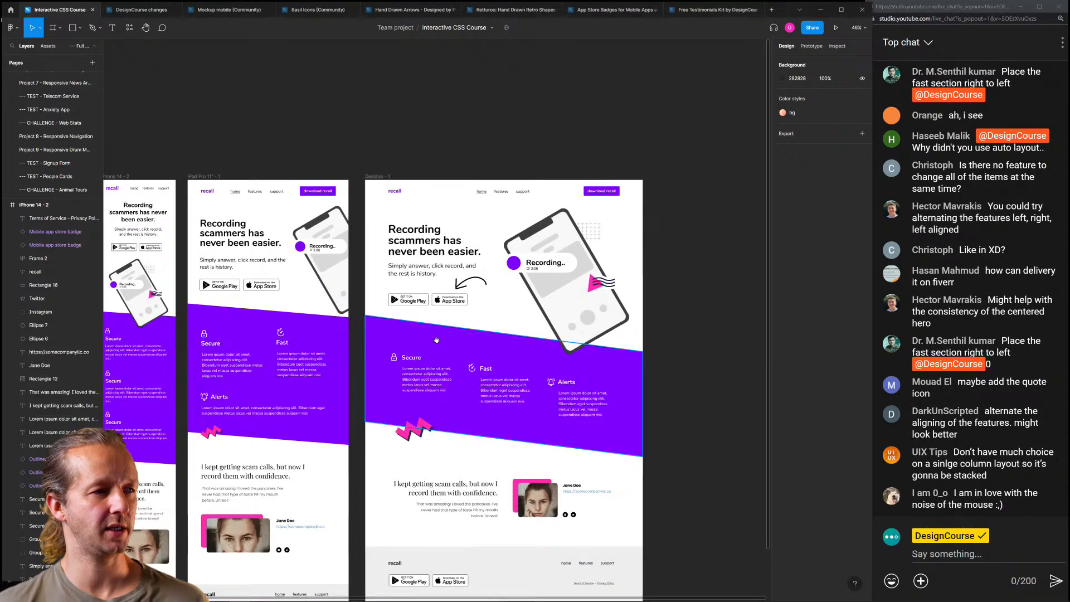
{"action": "scroll", "coordinate": [546, 249], "scroll_direction": "right", "scroll_amount": 1}
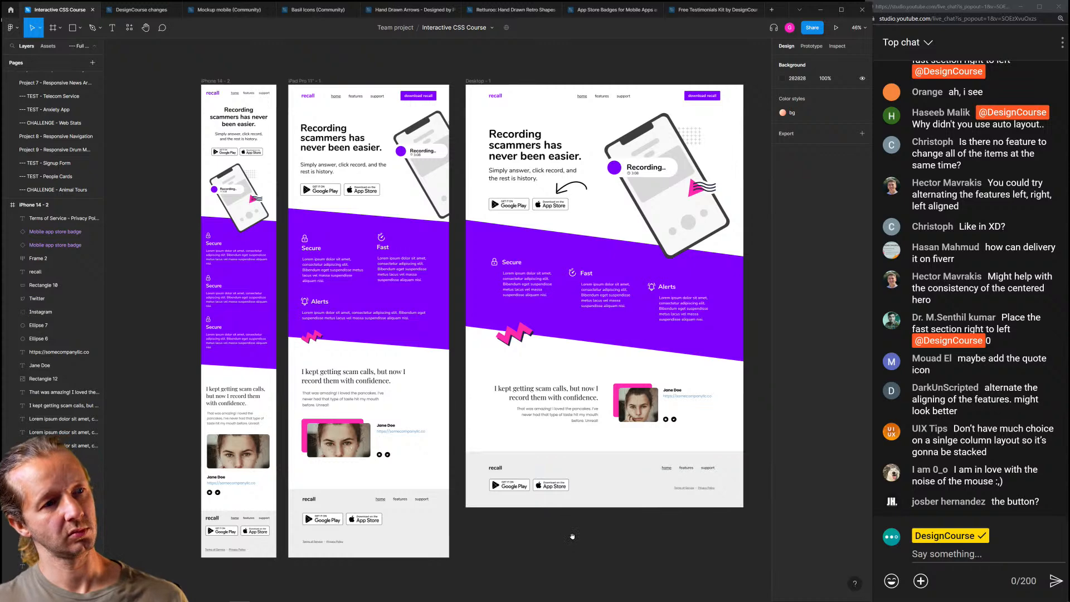
{"action": "scroll", "coordinate": [574, 513], "scroll_direction": "down", "scroll_amount": 2}
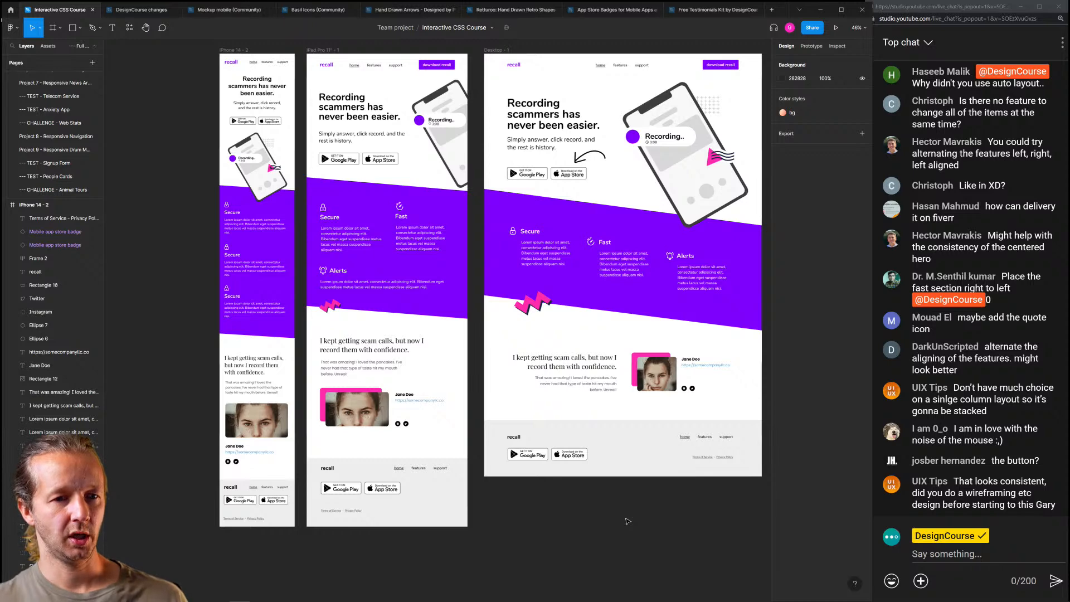
Examine the iPhone and iPad layouts up close, from the hero through the features and testimonial to the footer
{"action": "left_click_drag", "start_coordinate": [582, 518], "coordinate": [540, 536]}
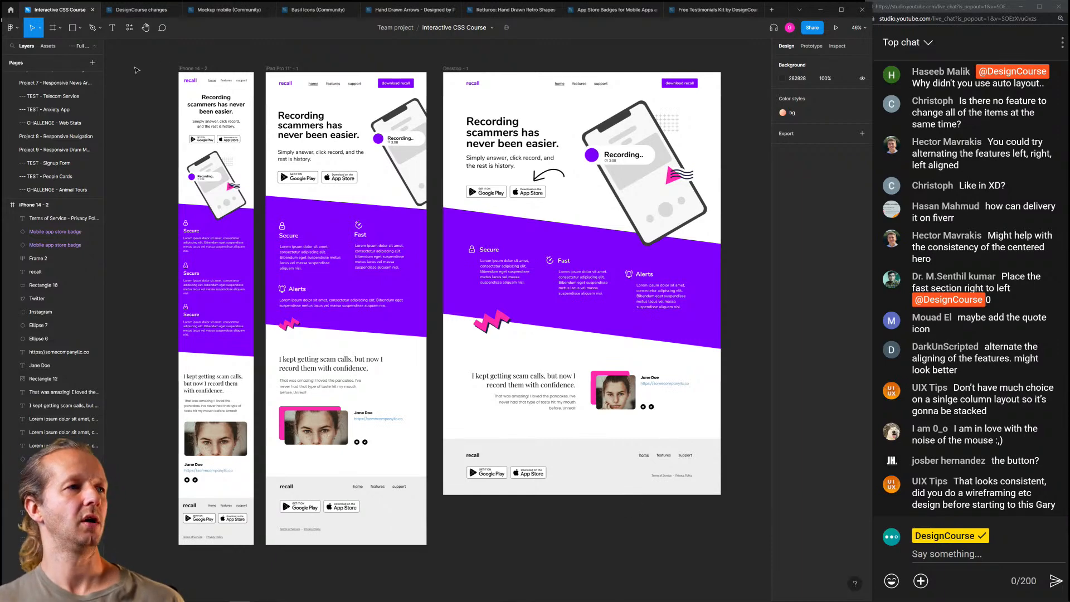
{"action": "scroll", "coordinate": [137, 69], "scroll_direction": "up", "scroll_amount": 6}
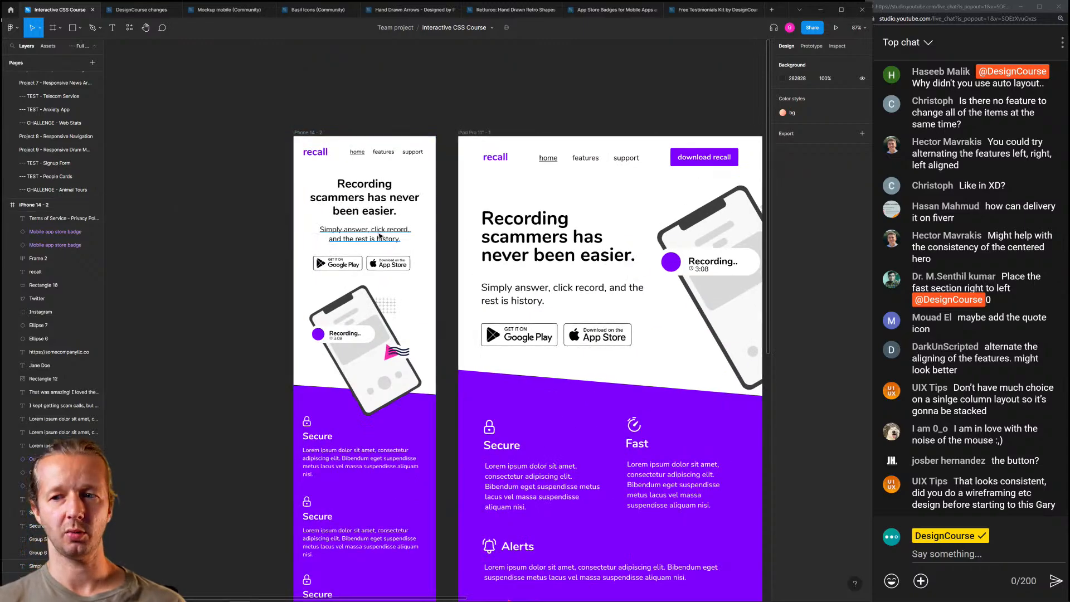
{"action": "scroll", "coordinate": [379, 236], "scroll_direction": "up", "scroll_amount": 4}
{"action": "scroll", "coordinate": [364, 454], "scroll_direction": "down", "scroll_amount": 4}
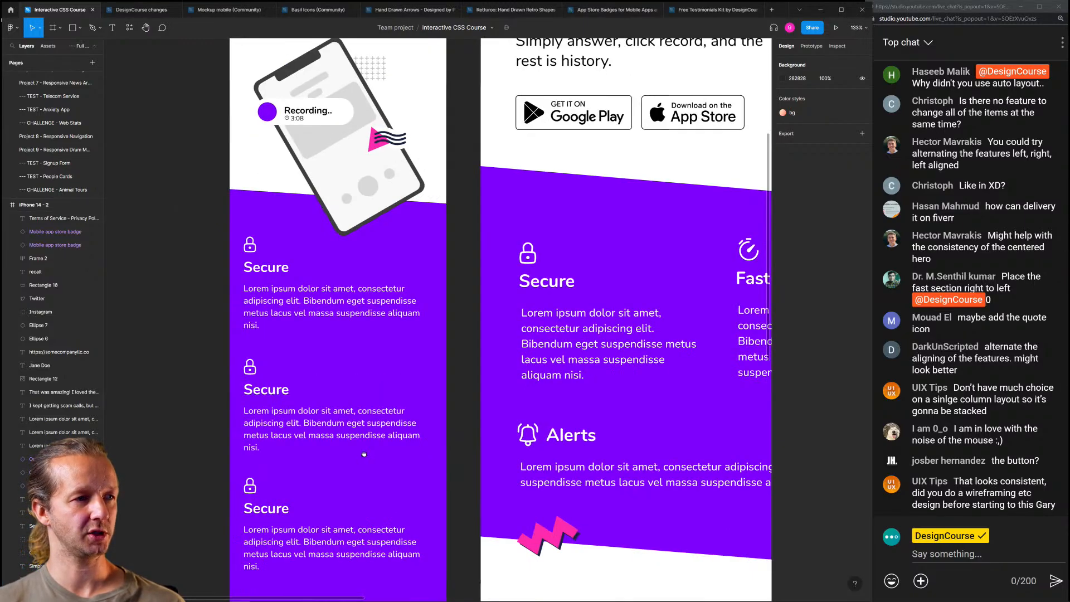
{"action": "left_click_drag", "start_coordinate": [364, 455], "coordinate": [356, 218]}
{"action": "left_click_drag", "start_coordinate": [353, 413], "coordinate": [318, 423]}
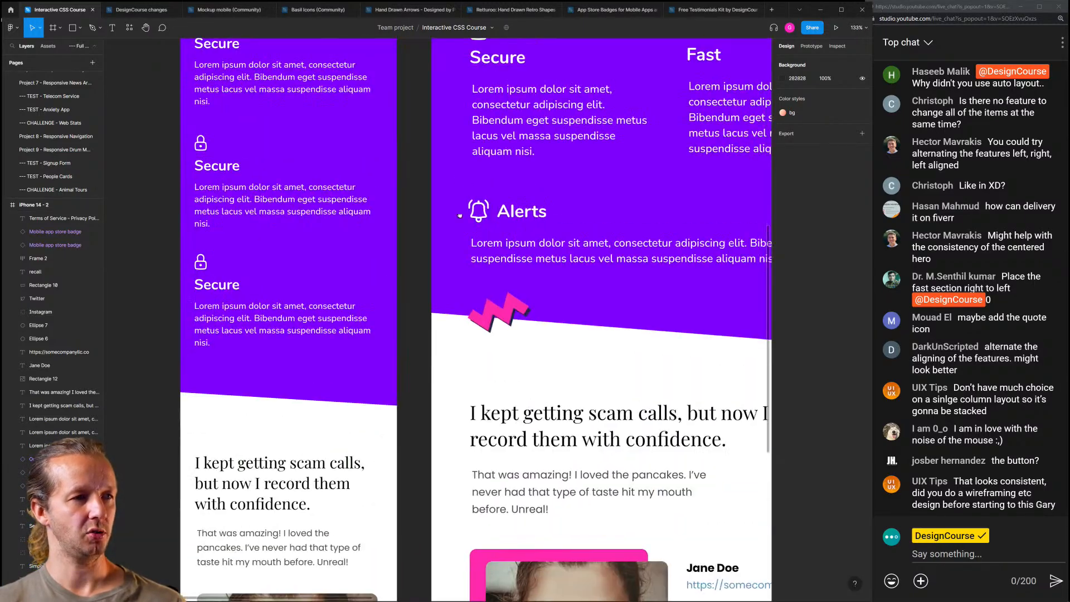
{"action": "scroll", "coordinate": [459, 216], "scroll_direction": "up", "scroll_amount": 8}
{"action": "scroll", "coordinate": [460, 216], "scroll_direction": "right", "scroll_amount": 10}
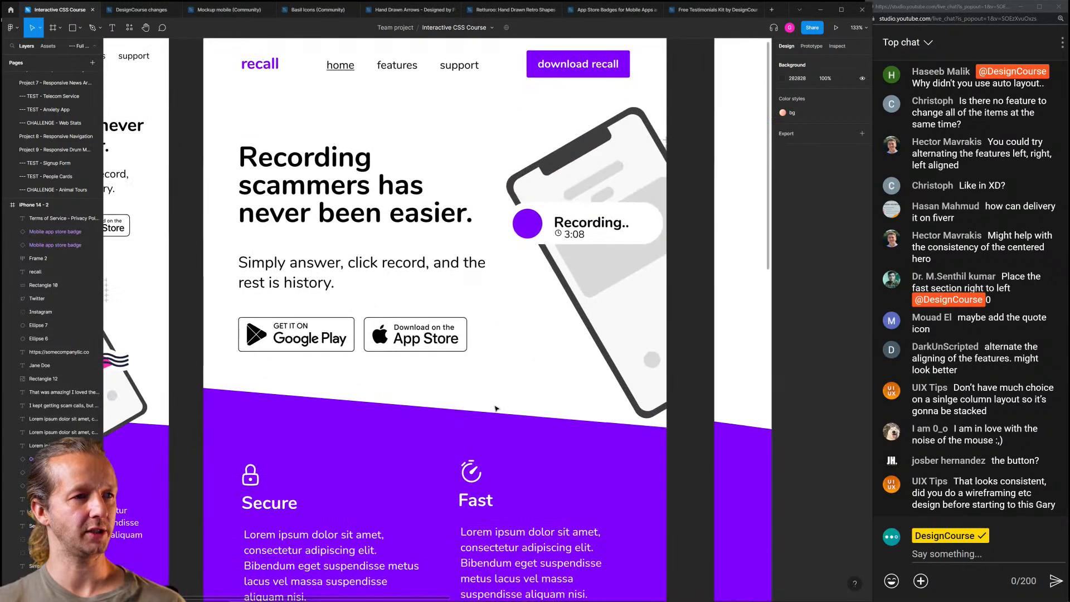
{"action": "scroll", "coordinate": [375, 363], "scroll_direction": "up", "scroll_amount": 3}
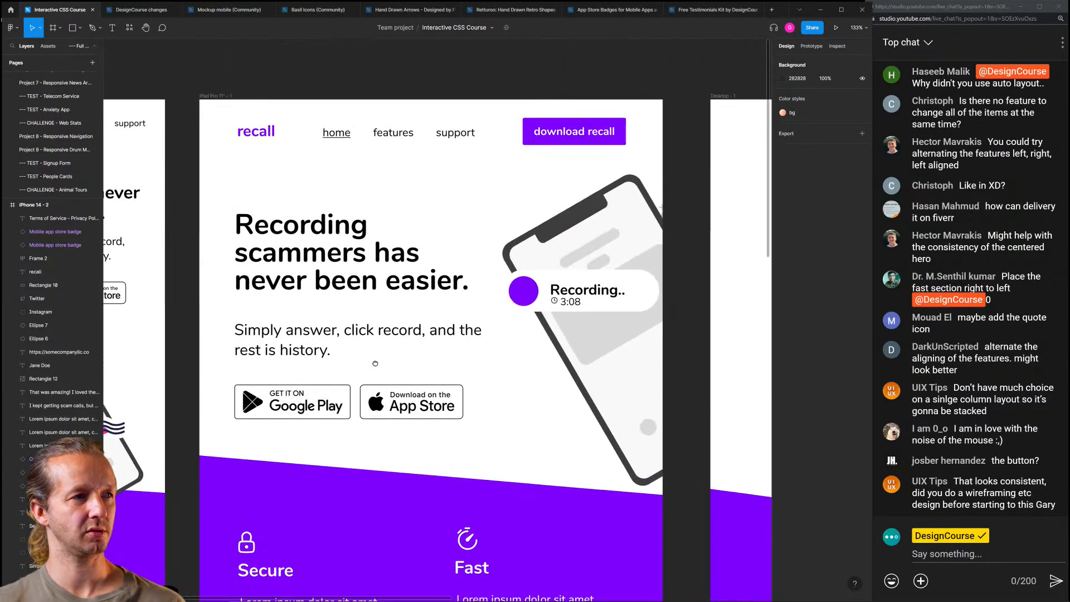
{"action": "left_click", "coordinate": [221, 96]}
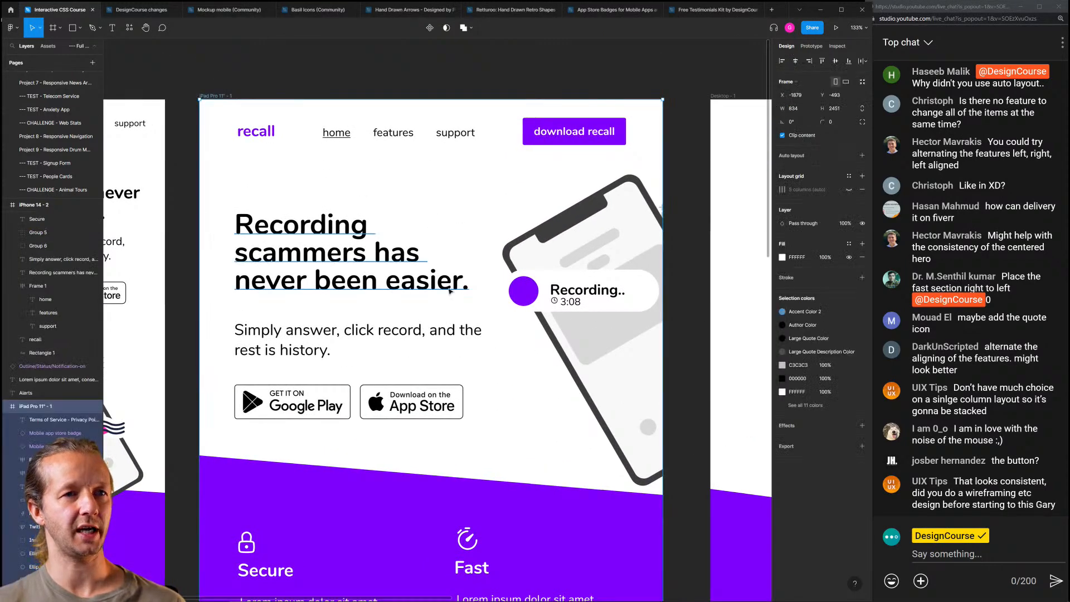
{"action": "left_click", "coordinate": [446, 73]}
{"action": "scroll", "coordinate": [457, 111], "scroll_direction": "down", "scroll_amount": 15}
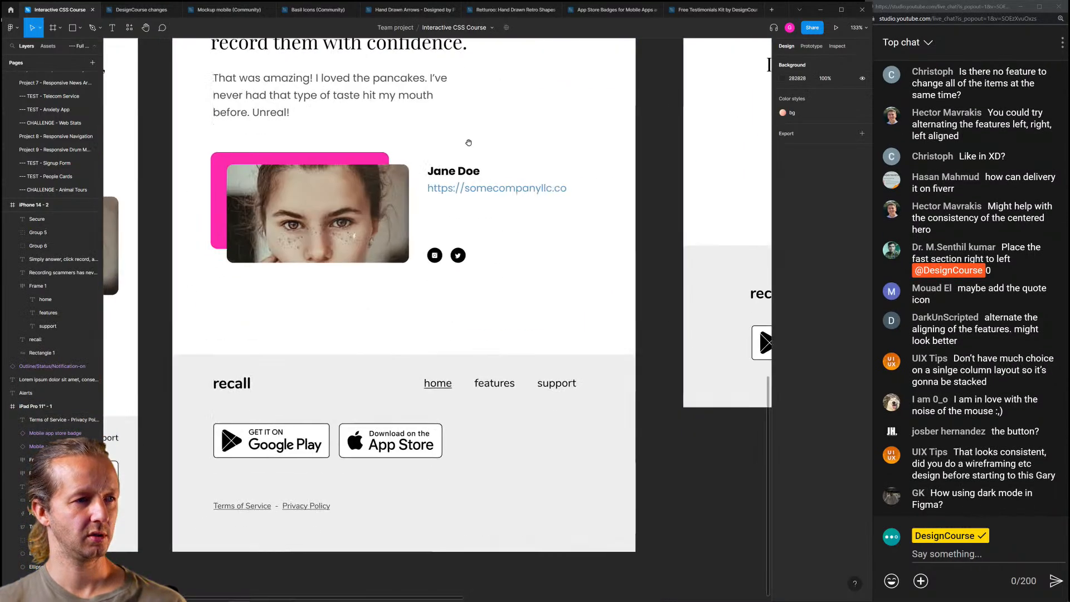
Examine the desktop layout up close, from the hero and features down to the testimonial and footer
{"action": "scroll", "coordinate": [552, 167], "scroll_direction": "up", "scroll_amount": 15}
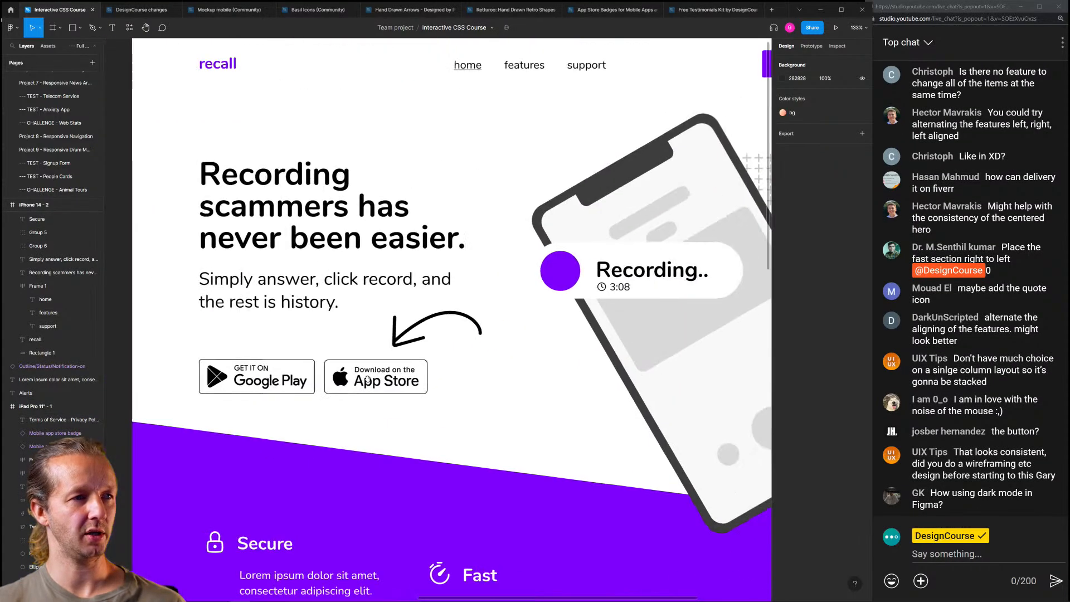
{"action": "scroll", "coordinate": [367, 380], "scroll_direction": "down", "scroll_amount": 5}
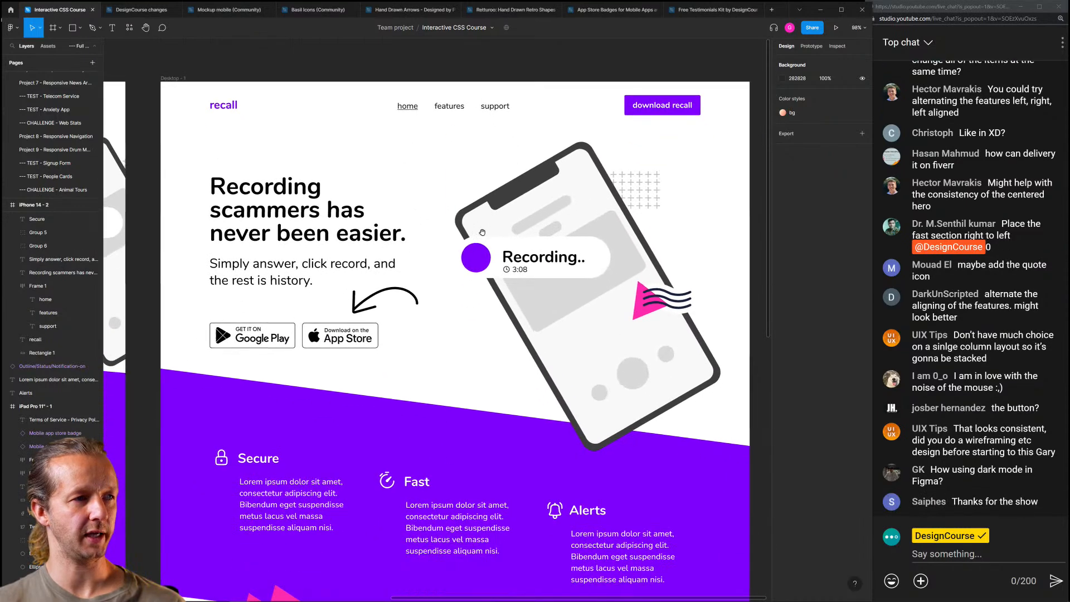
{"action": "scroll", "coordinate": [483, 232], "scroll_direction": "down", "scroll_amount": 3}
{"action": "left_click", "coordinate": [277, 115]}
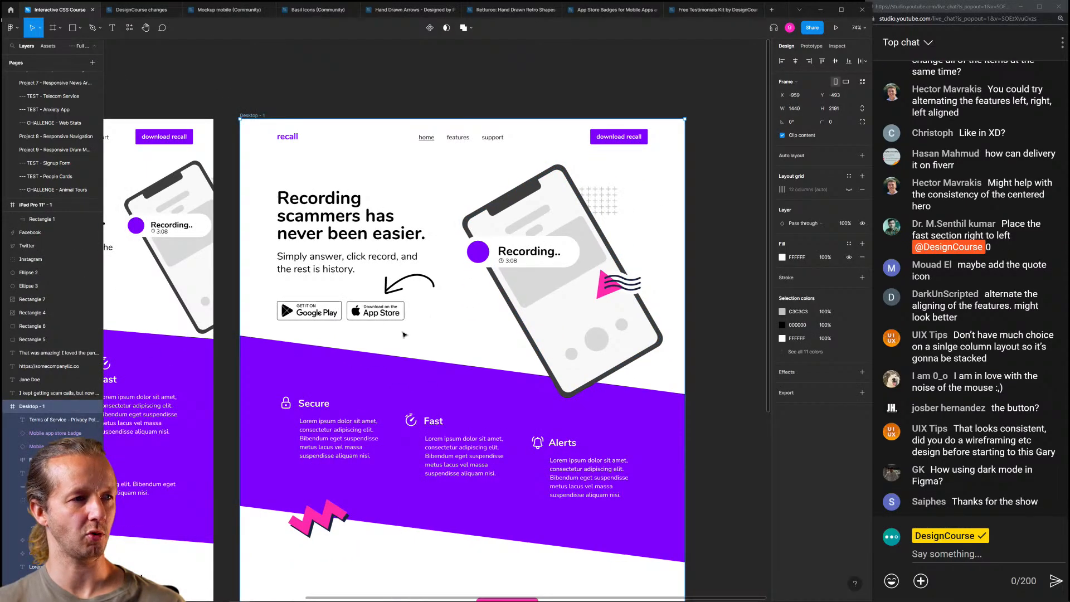
{"action": "key", "text": "Escape"}
{"action": "scroll", "coordinate": [423, 329], "scroll_direction": "down", "scroll_amount": 6}
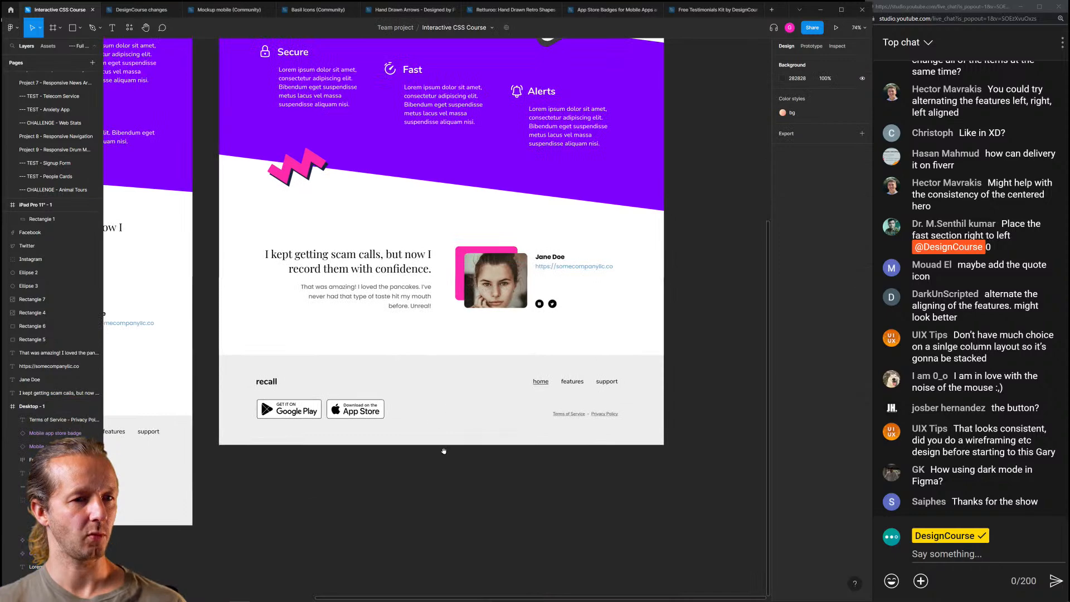
{"action": "left_click_drag", "start_coordinate": [484, 407], "coordinate": [558, 442]}
Compare the features and testimonial sections across the iPhone, iPad and desktop frames side by side
{"action": "scroll", "coordinate": [550, 437], "scroll_direction": "down", "scroll_amount": 4}
{"action": "left_click_drag", "start_coordinate": [350, 361], "coordinate": [502, 382]}
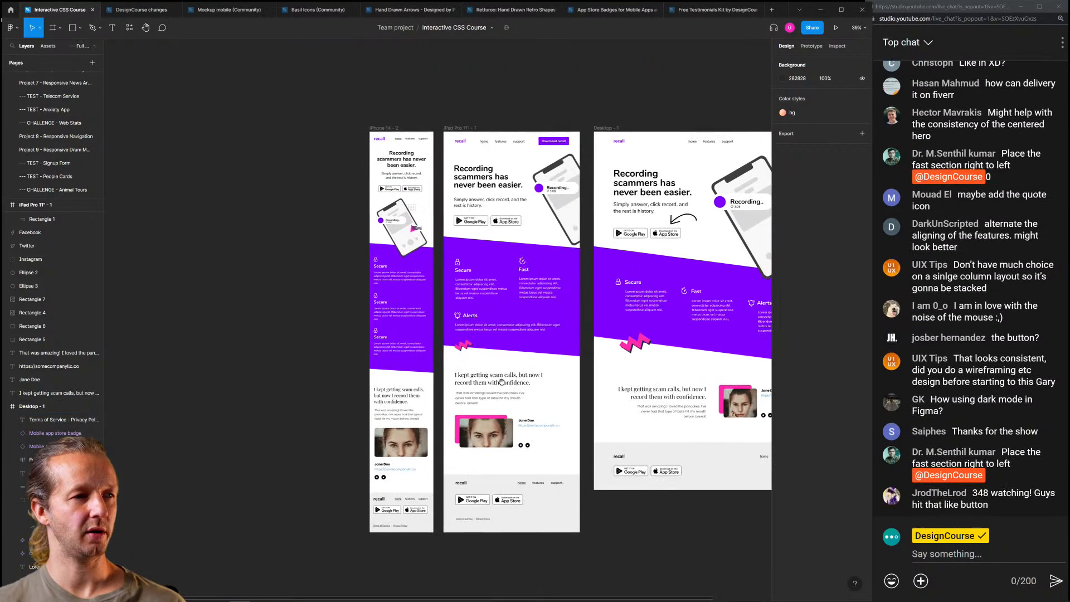
{"action": "scroll", "coordinate": [489, 328], "scroll_direction": "up", "scroll_amount": 3}
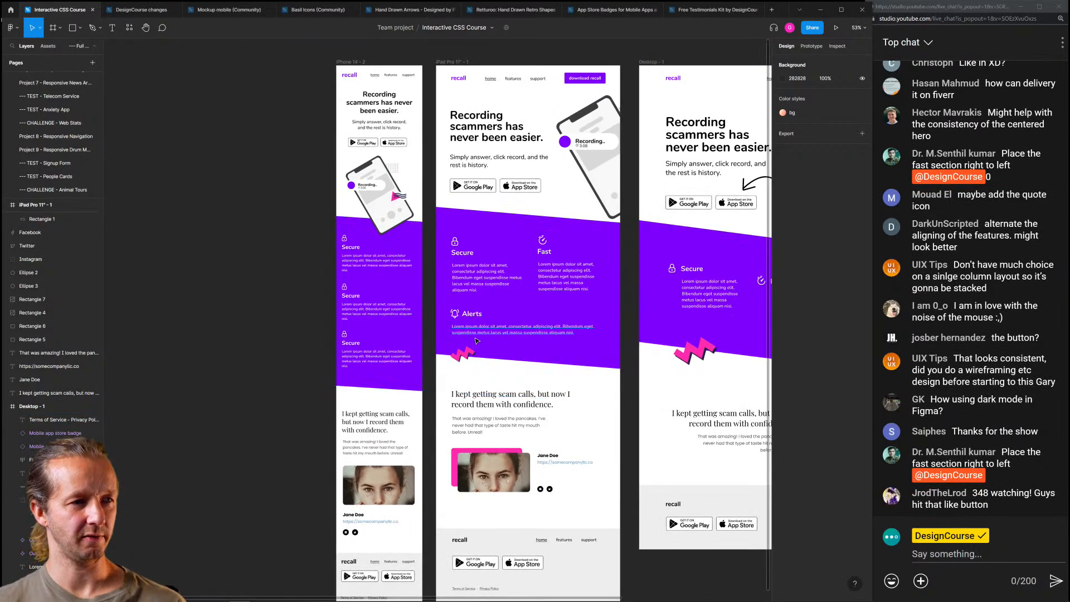
{"action": "scroll", "coordinate": [563, 312], "scroll_direction": "up", "scroll_amount": 2}
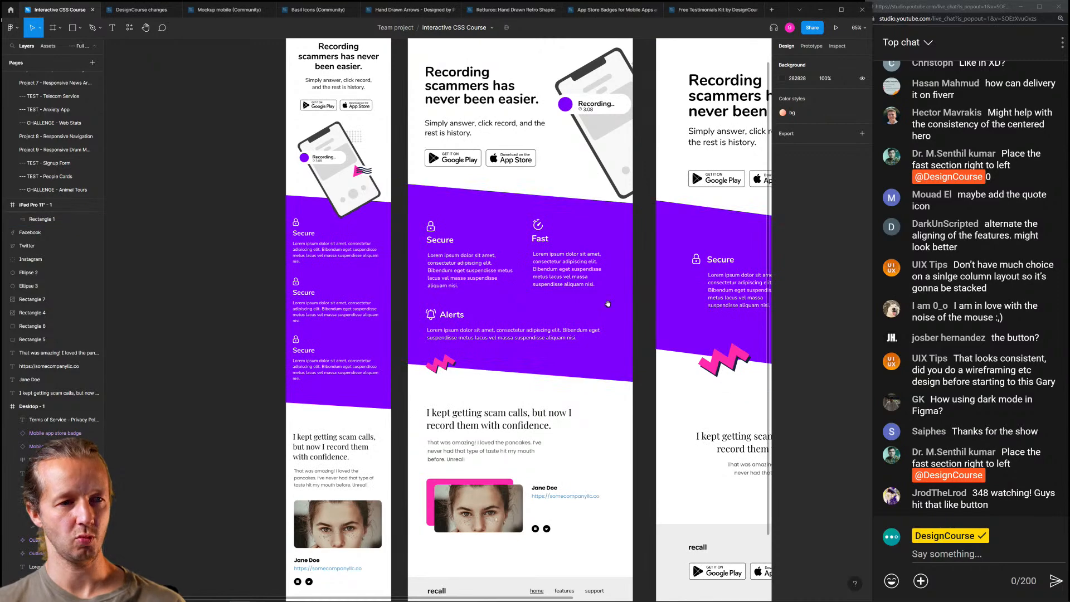
{"action": "scroll", "coordinate": [564, 313], "scroll_direction": "right", "scroll_amount": 5}
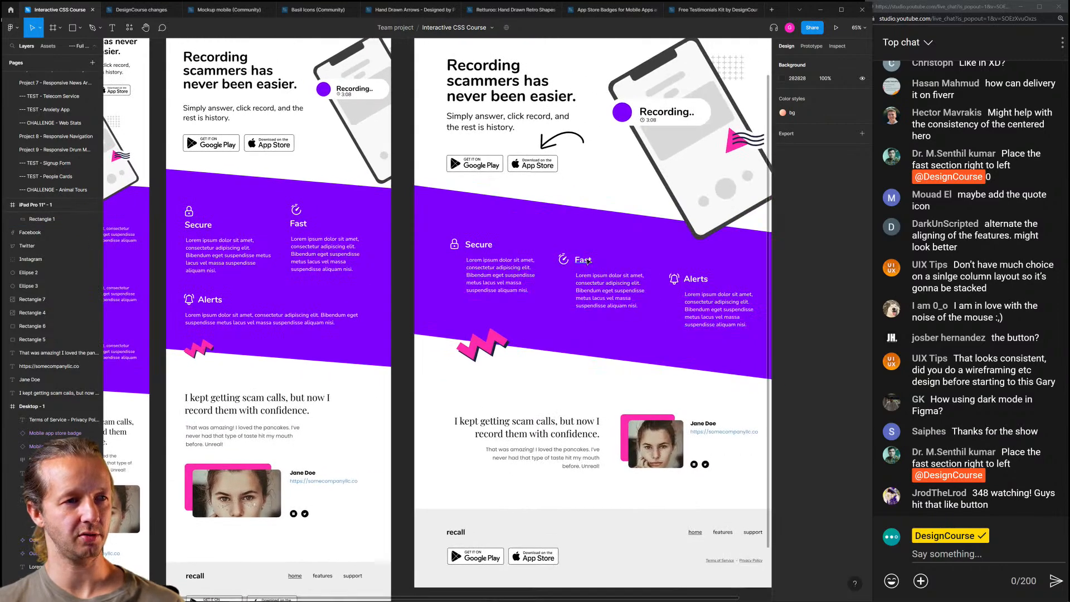
{"action": "left_click_drag", "start_coordinate": [282, 288], "coordinate": [564, 298]}
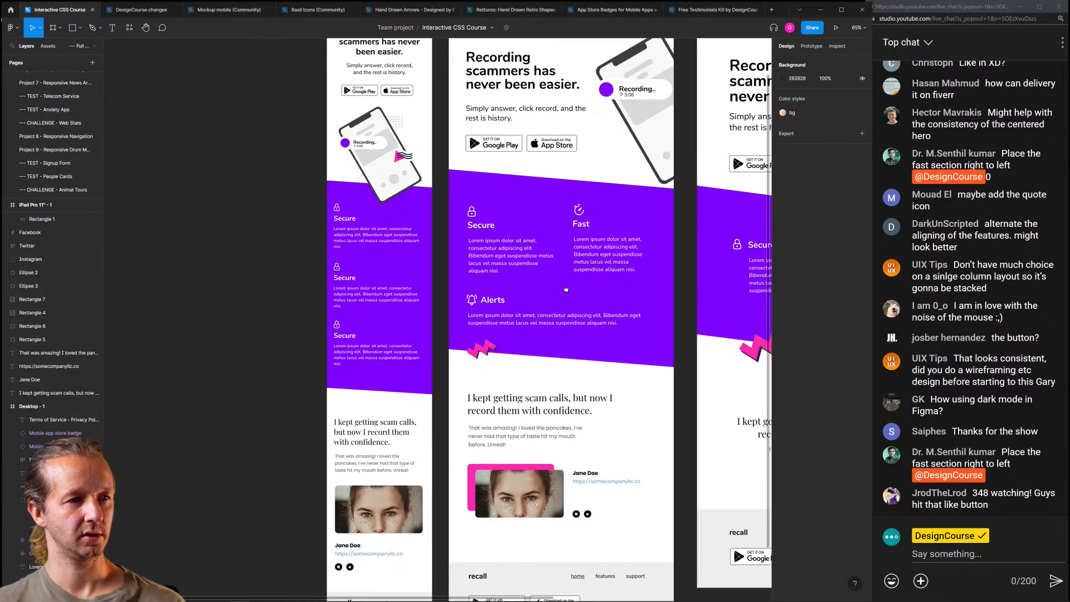
{"action": "scroll", "coordinate": [565, 297], "scroll_direction": "down", "scroll_amount": 5}
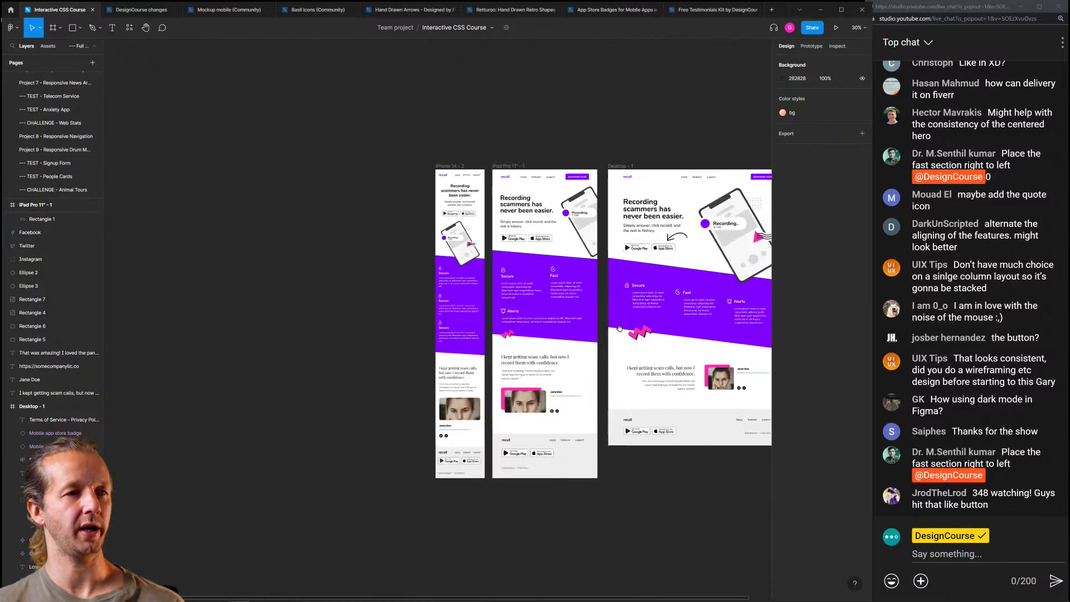
{"action": "scroll", "coordinate": [430, 344], "scroll_direction": "up", "scroll_amount": 3}
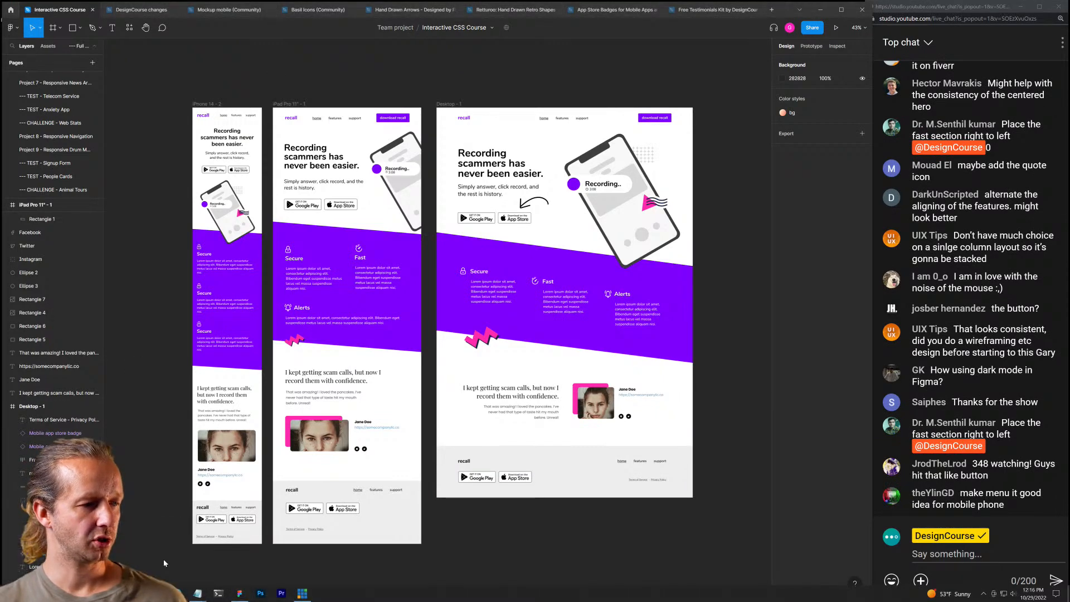
Switch to the Chrome browser, load designcourse.com/css and open the CSS course's release notification form
{"action": "left_click", "coordinate": [176, 593]}
{"action": "left_click", "coordinate": [209, 25]}
{"action": "type", "text": "designcourse.com/css"}
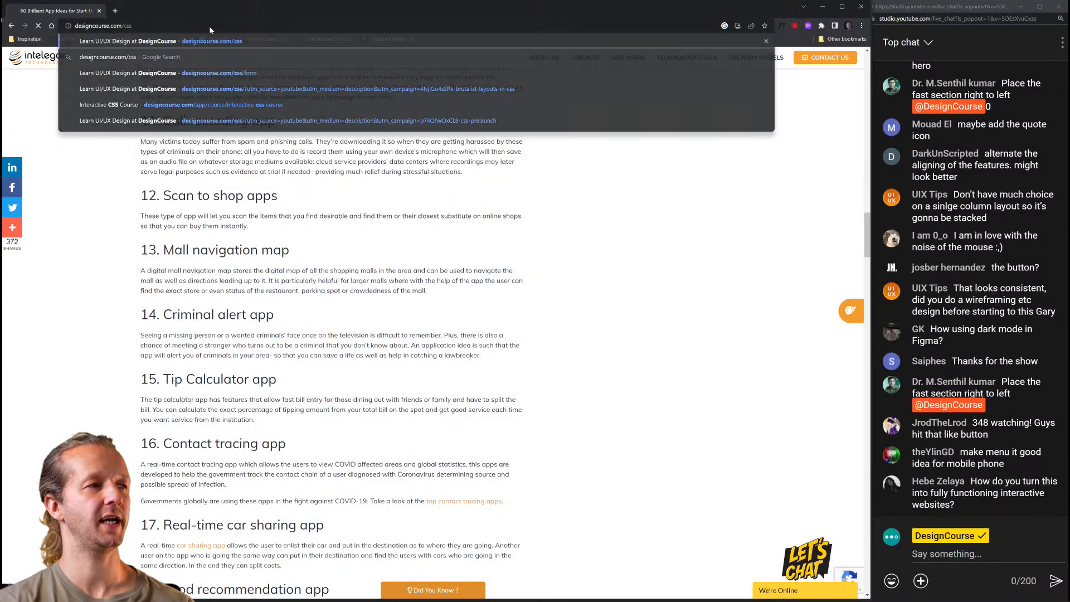
{"action": "key", "text": "Return"}
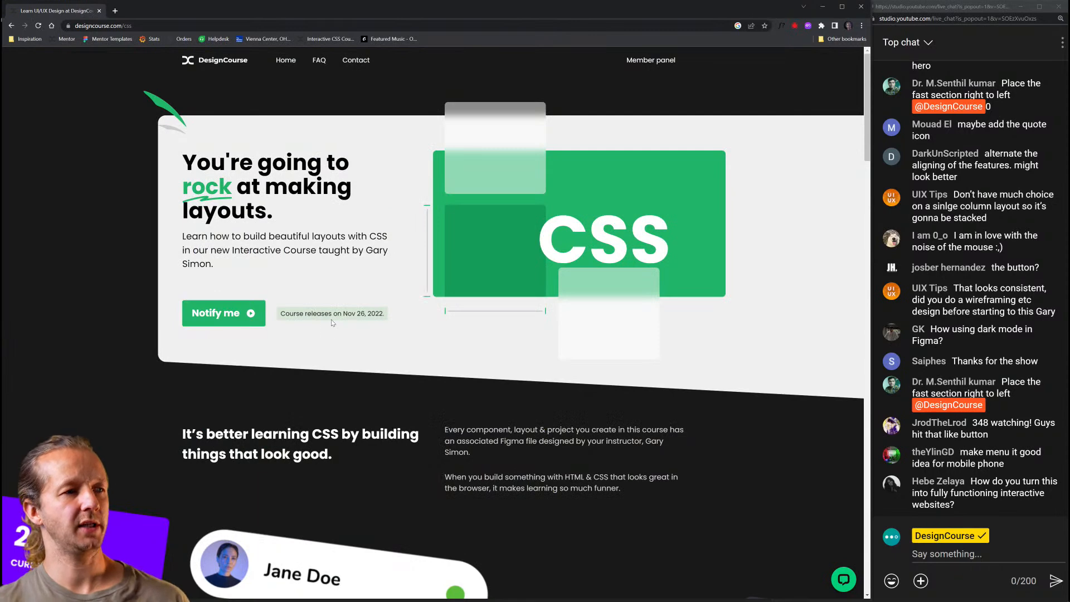
{"action": "key", "text": "ctrl+plus"}
{"action": "key", "text": "ctrl+plus"}
{"action": "key", "text": "ctrl+minus"}
{"action": "key", "text": "ctrl+minus"}
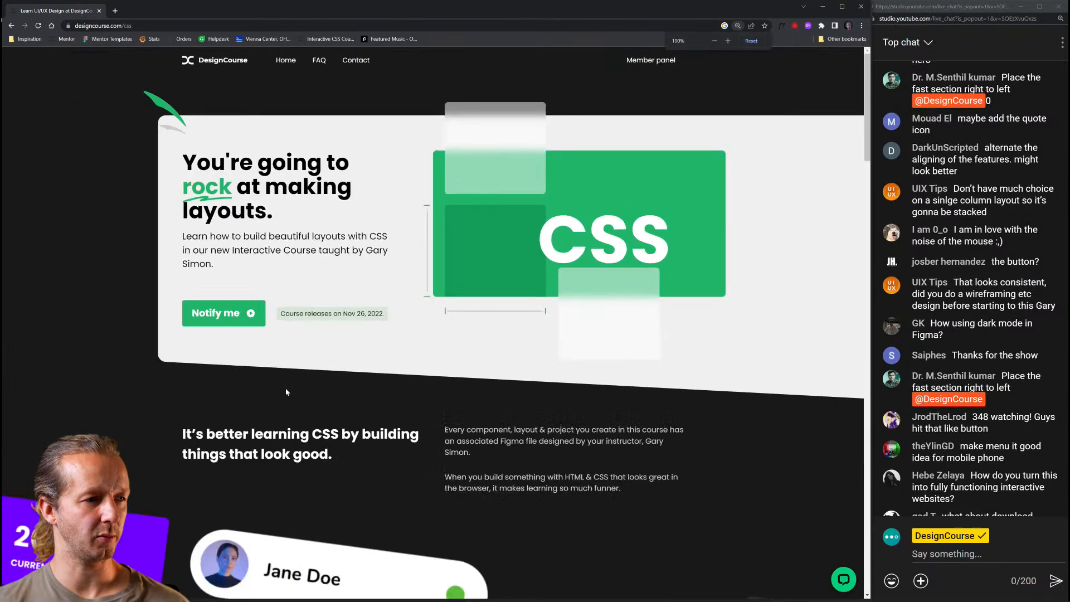
{"action": "left_click", "coordinate": [237, 319]}
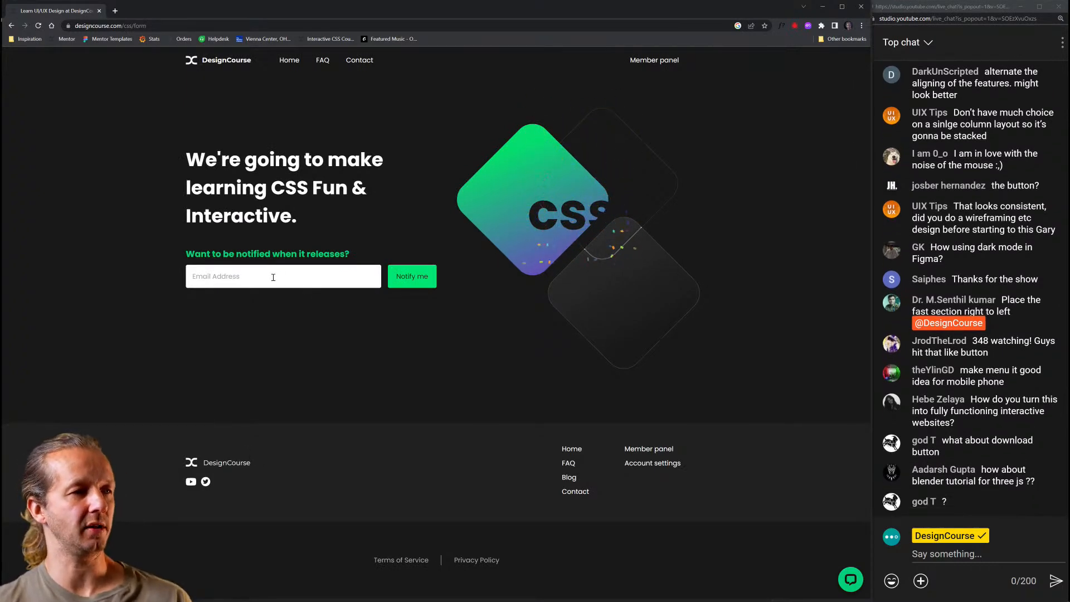
Load designcourse.com/ui-ux and enlarge the browser window to fill the screen
{"action": "left_click", "coordinate": [114, 26]}
{"action": "type", "text": "designcourse.com/ui-ux"}
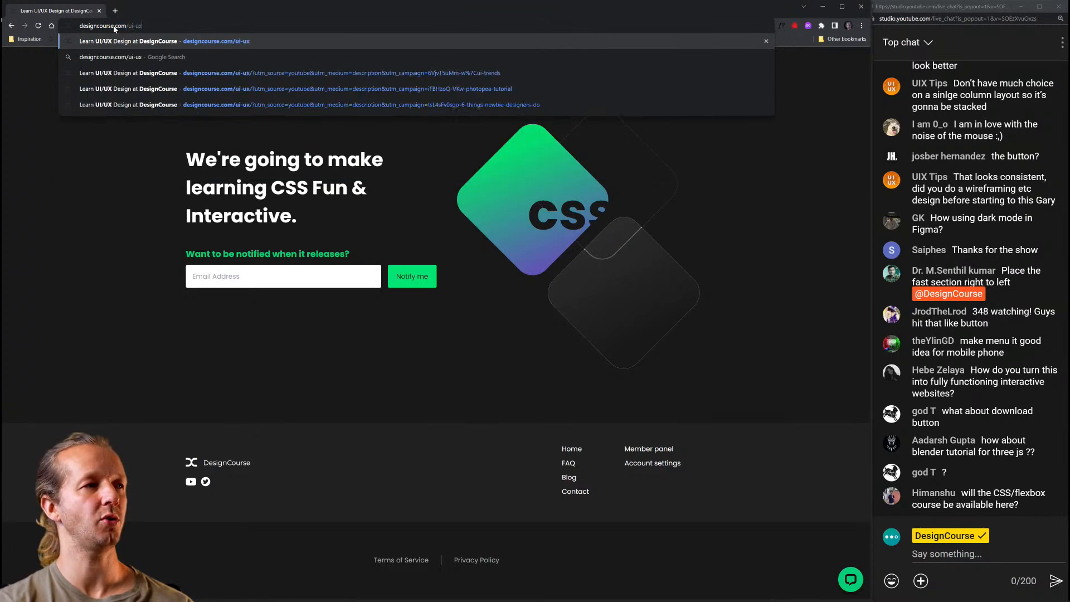
{"action": "key", "text": "Return"}
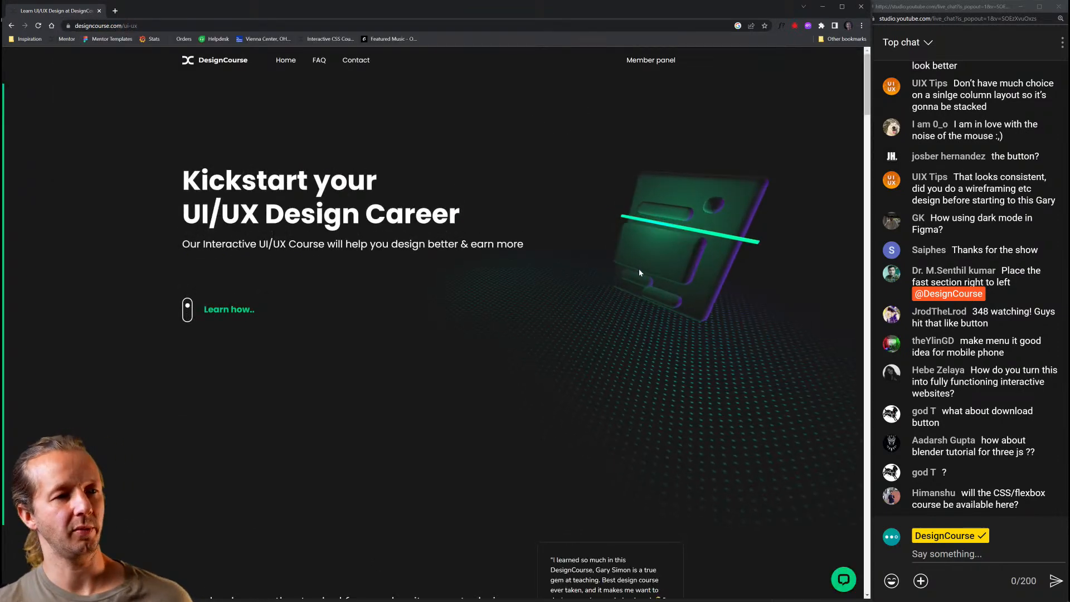
{"action": "left_click_drag", "start_coordinate": [633, 14], "coordinate": [655, 2]}
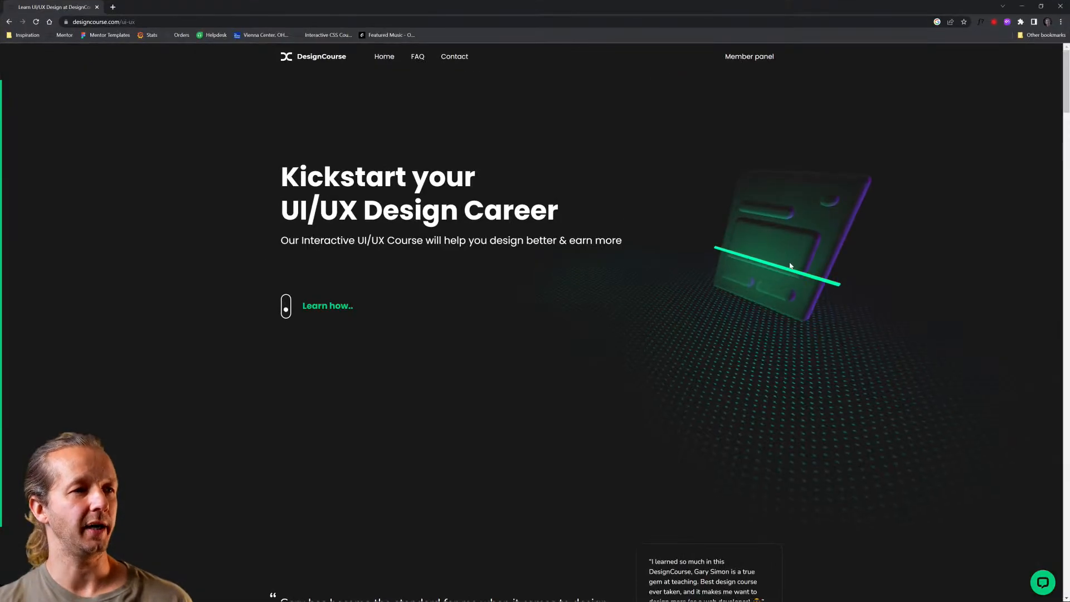
Look through the UI/UX course page down to the Hours, Tests and Projects figures and highlight them
{"action": "scroll", "coordinate": [841, 303], "scroll_direction": "down", "scroll_amount": 15}
{"action": "scroll", "coordinate": [842, 304], "scroll_direction": "down", "scroll_amount": 7}
{"action": "scroll", "coordinate": [843, 308], "scroll_direction": "down", "scroll_amount": 20}
{"action": "scroll", "coordinate": [843, 309], "scroll_direction": "down", "scroll_amount": 5}
{"action": "scroll", "coordinate": [842, 306], "scroll_direction": "up", "scroll_amount": 4}
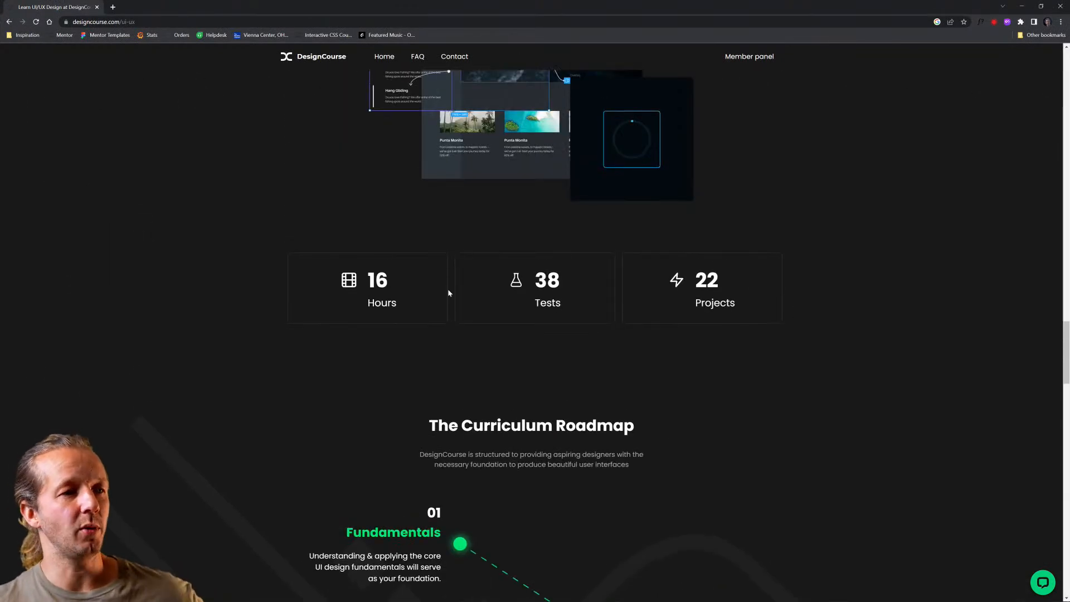
{"action": "left_click_drag", "start_coordinate": [369, 280], "coordinate": [415, 313]}
{"action": "left_click_drag", "start_coordinate": [547, 280], "coordinate": [584, 324]}
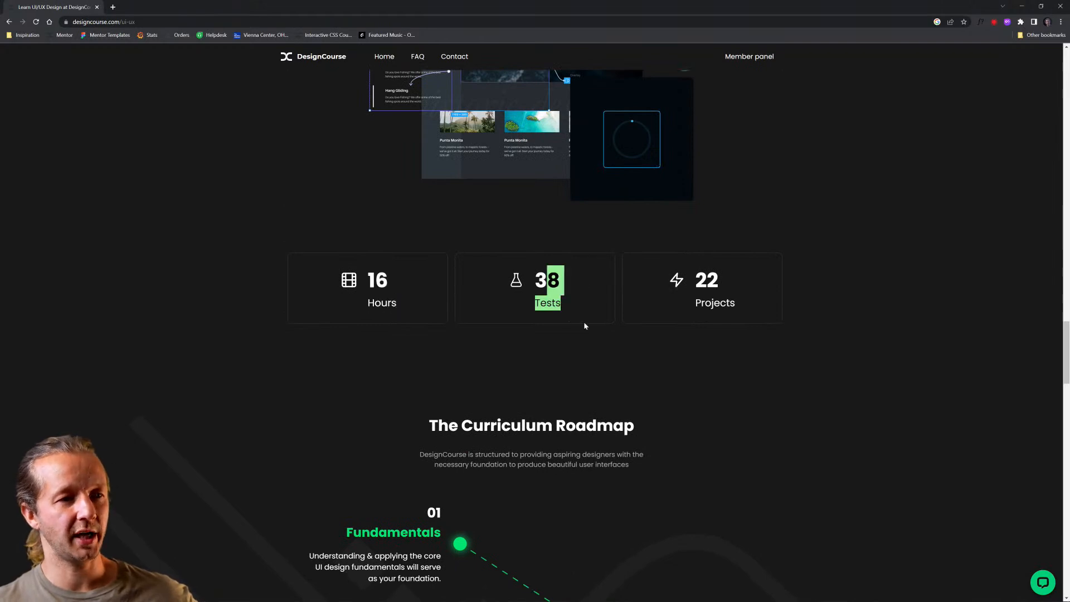
{"action": "left_click_drag", "start_coordinate": [700, 281], "coordinate": [702, 310]}
{"action": "left_click", "coordinate": [702, 310]}
Review the course page's Figma, interactive UI test and Design Mentor sections and return to the hero
{"action": "scroll", "coordinate": [703, 310], "scroll_direction": "up", "scroll_amount": 20}
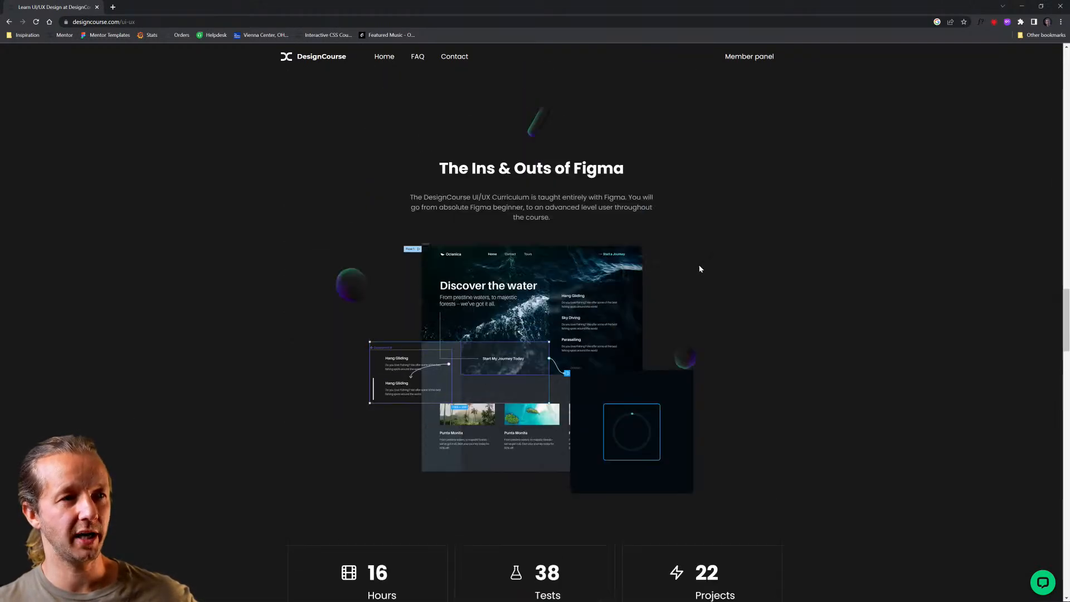
{"action": "scroll", "coordinate": [669, 276], "scroll_direction": "up", "scroll_amount": 4}
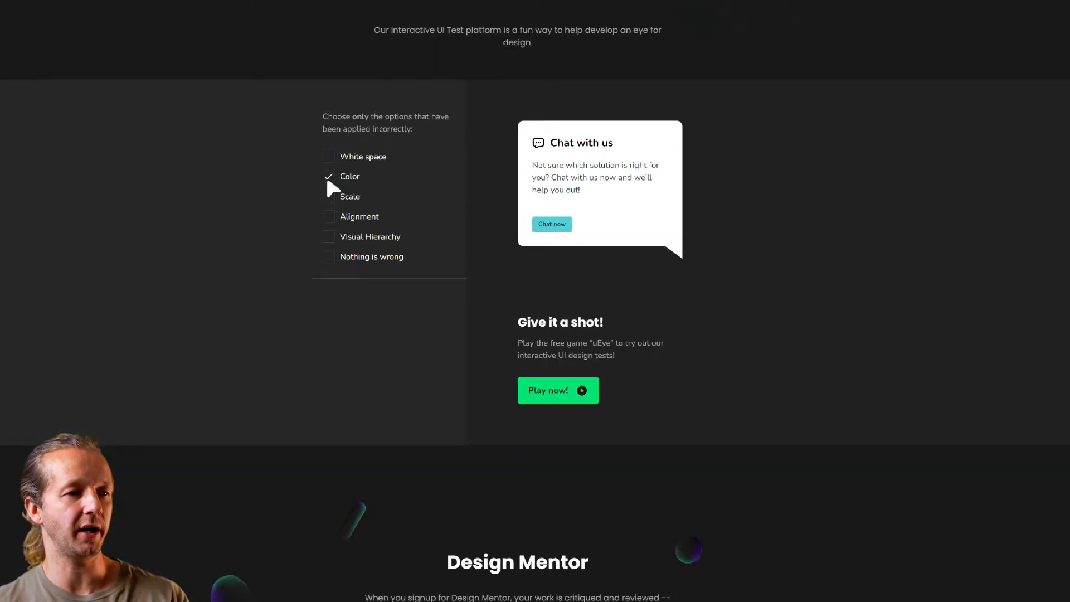
{"action": "scroll", "coordinate": [655, 387], "scroll_direction": "down", "scroll_amount": 10}
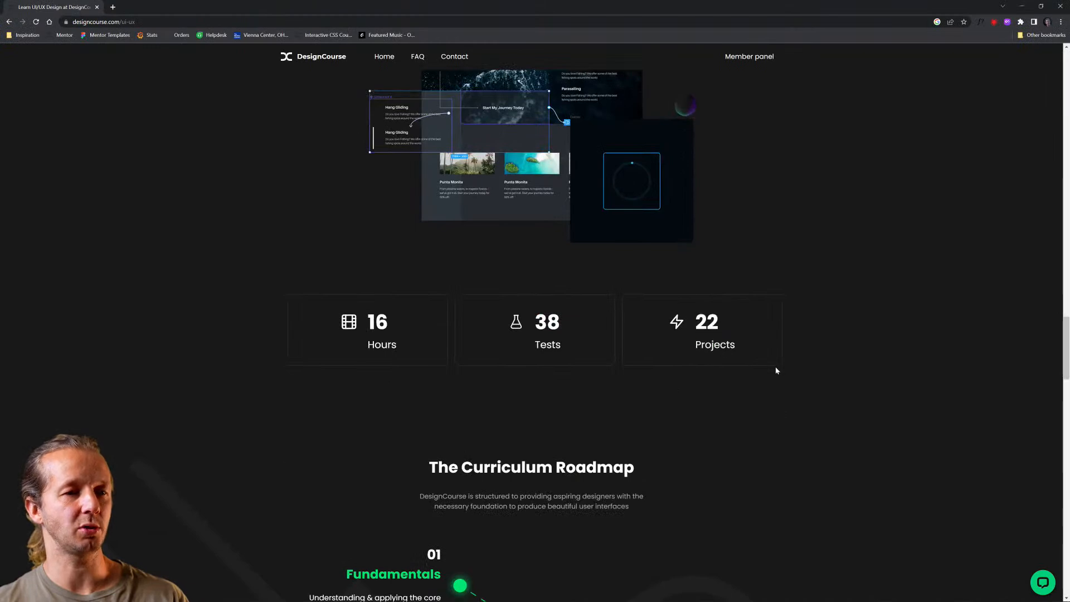
{"action": "scroll", "coordinate": [720, 441], "scroll_direction": "down", "scroll_amount": 15}
{"action": "scroll", "coordinate": [770, 409], "scroll_direction": "up", "scroll_amount": 20}
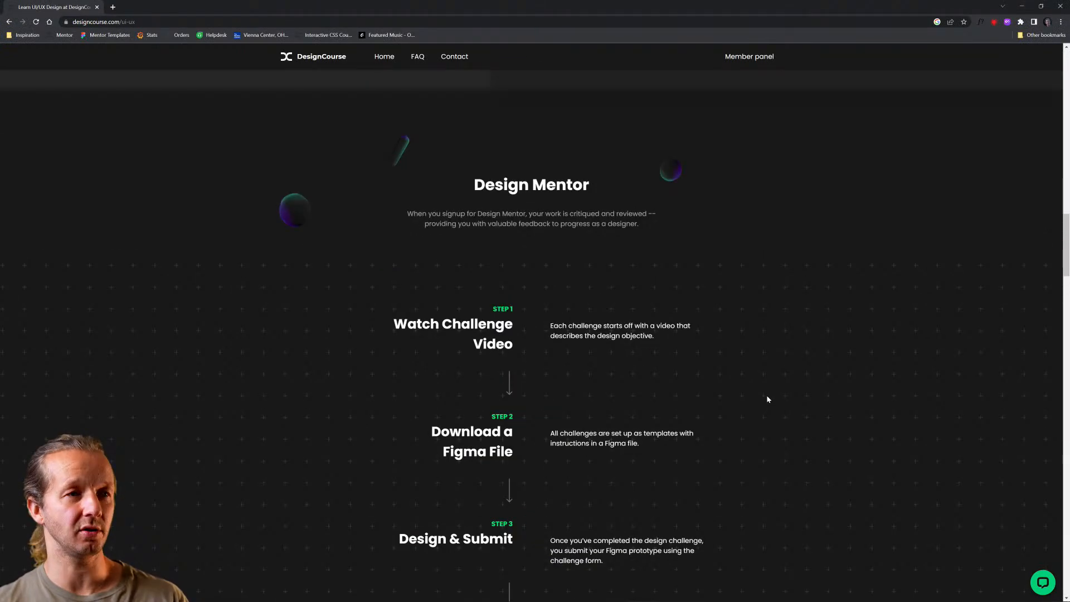
{"action": "scroll", "coordinate": [765, 400], "scroll_direction": "up", "scroll_amount": 20}
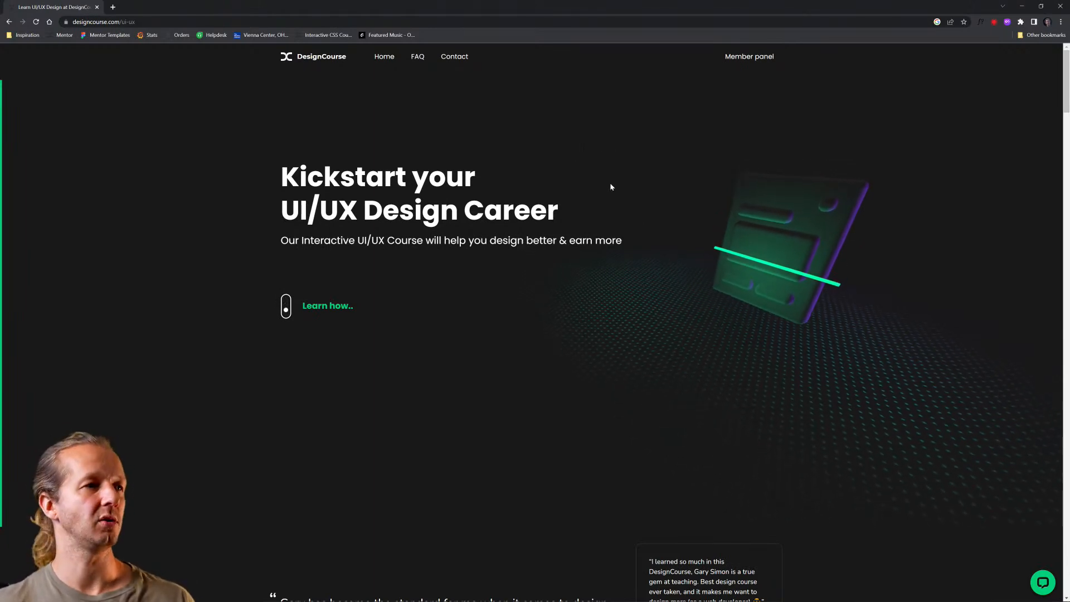
Highlight the "Kickstart your UI/UX Design Career" hero text and look over the testimonials and sections below it
{"action": "left_click_drag", "start_coordinate": [278, 150], "coordinate": [627, 246]}
{"action": "left_click", "coordinate": [627, 246]}
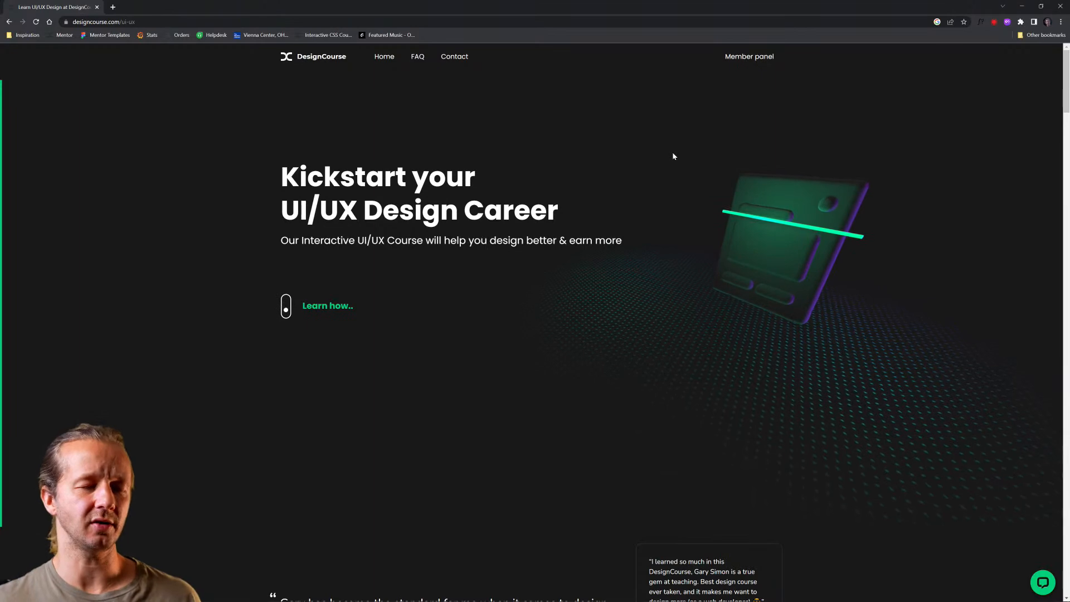
{"action": "left_click_drag", "start_coordinate": [232, 150], "coordinate": [604, 267]}
{"action": "left_click", "coordinate": [641, 327]}
{"action": "scroll", "coordinate": [668, 305], "scroll_direction": "down", "scroll_amount": 2}
{"action": "scroll", "coordinate": [665, 315], "scroll_direction": "down", "scroll_amount": 15}
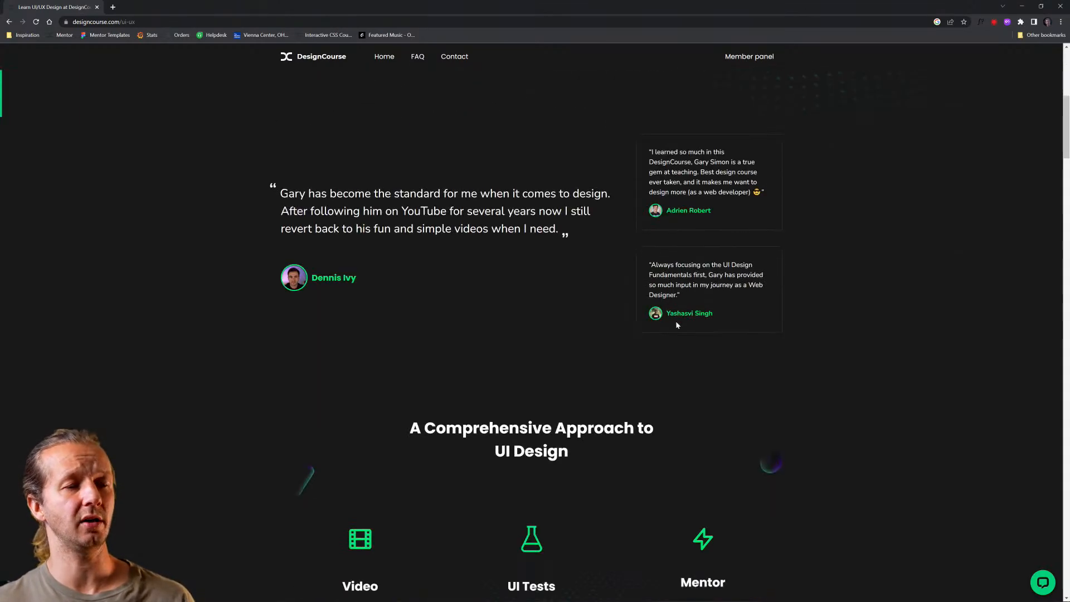
Restore the browser window to its smaller size beside the live chat and switch to the chat window
{"action": "left_click_drag", "start_coordinate": [668, 16], "coordinate": [462, 11]}
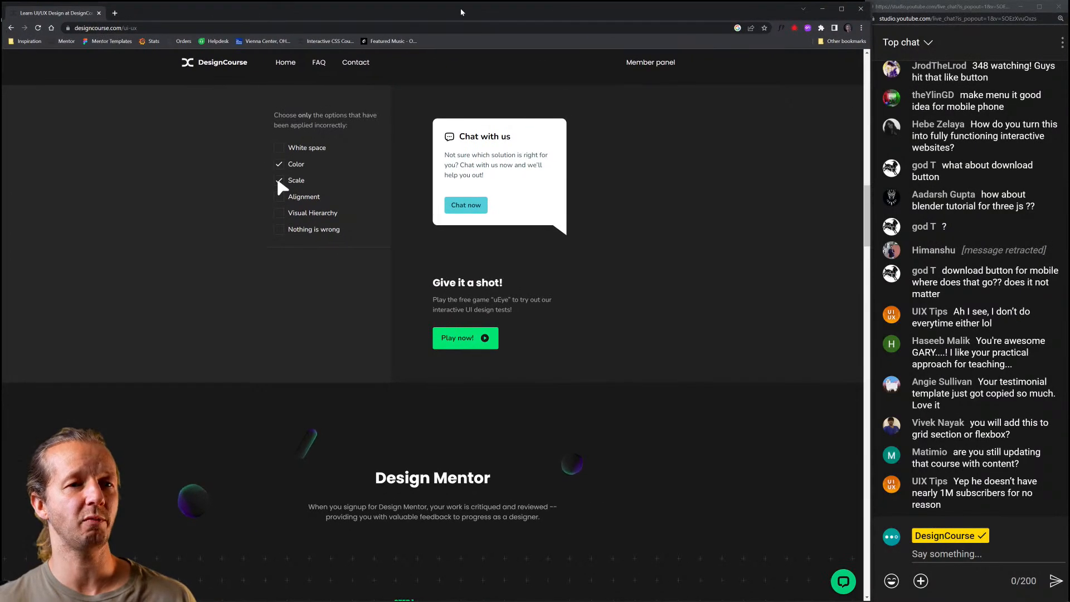
{"action": "left_click", "coordinate": [1035, 375]}
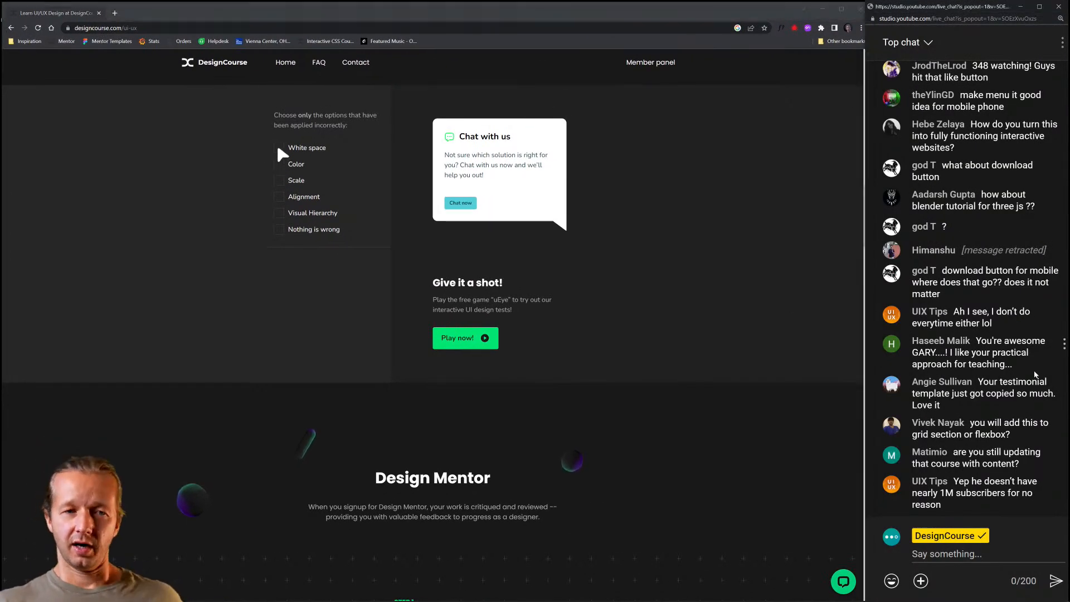